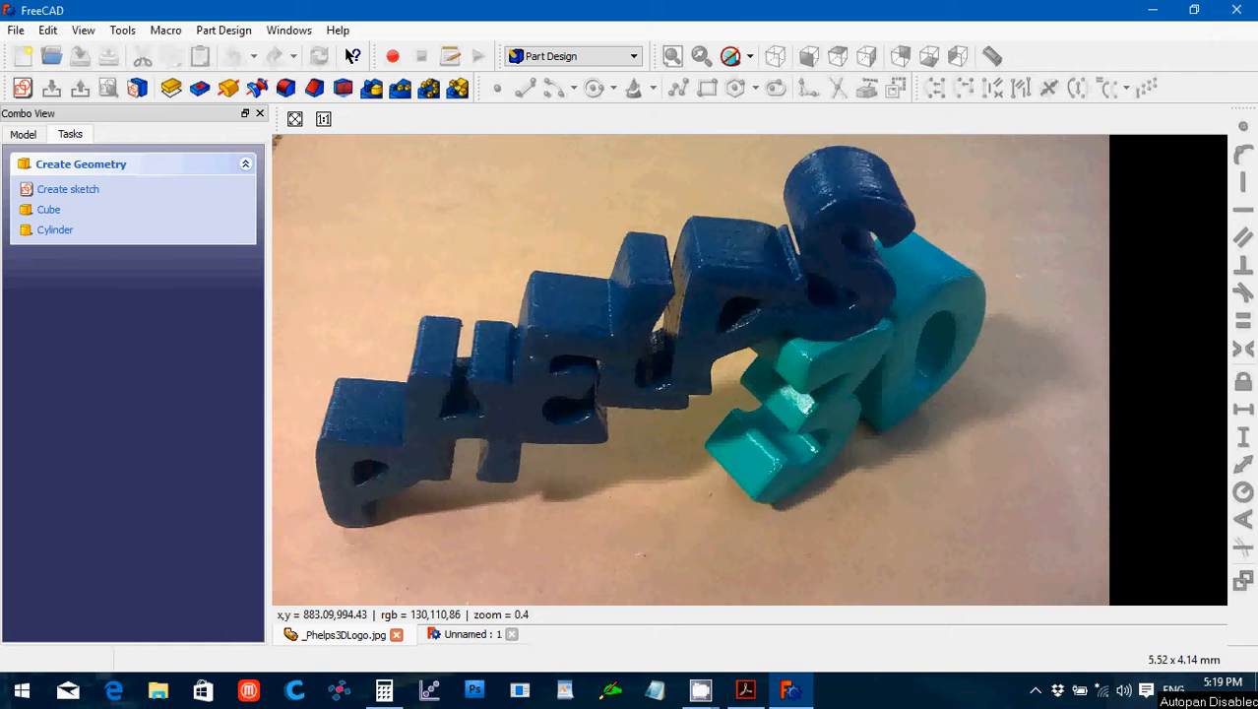
Close the logo image and switch to the sprocket design PDF in Adobe Acrobat Reader.
left_click(398, 635)
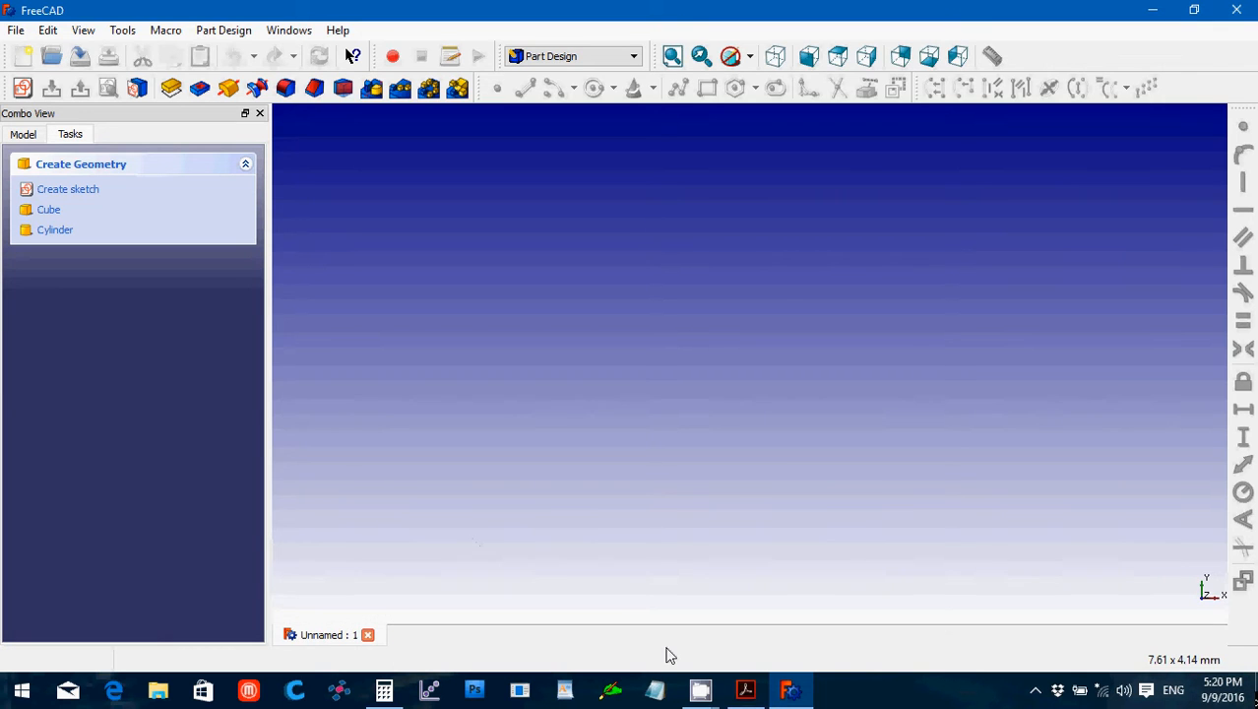
left_click(748, 691)
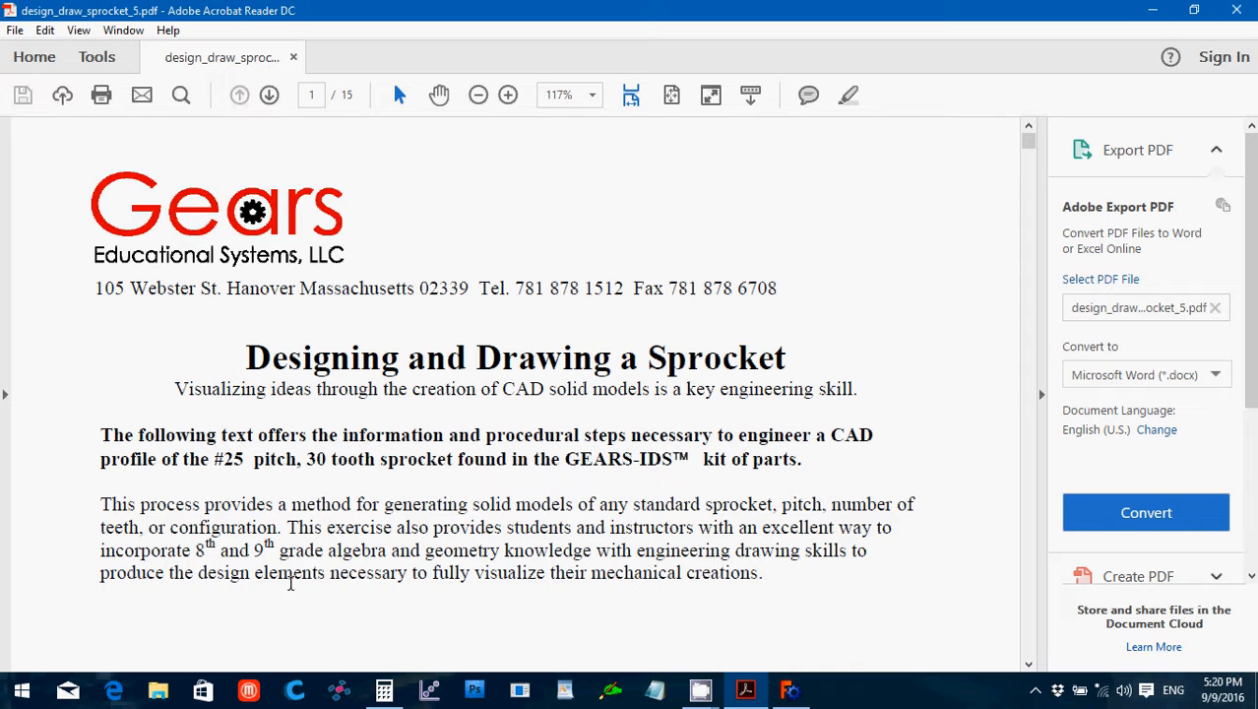
Read the sprocket design introduction, the tooth geometry figure and the tooth design formulas in the PDF.
left_click_drag(194, 549, 506, 553)
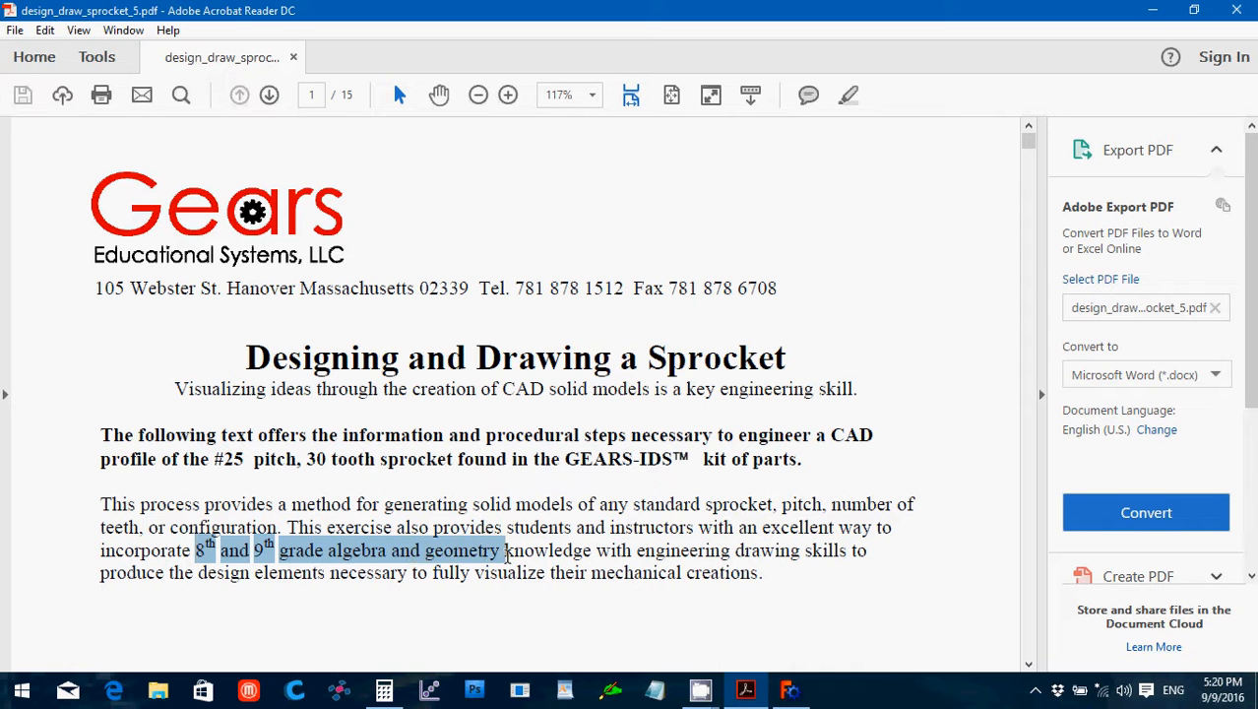
left_click(668, 525)
scroll(668, 524, "down", 10)
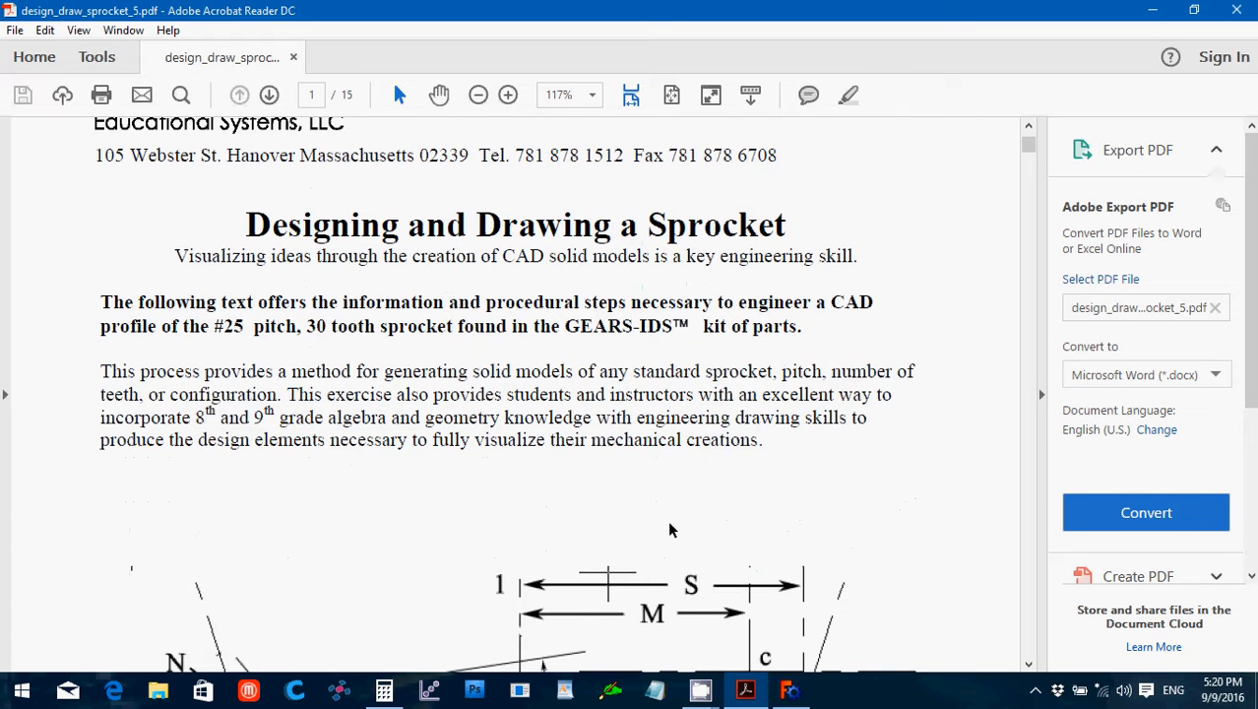
scroll(668, 524, "up", 1)
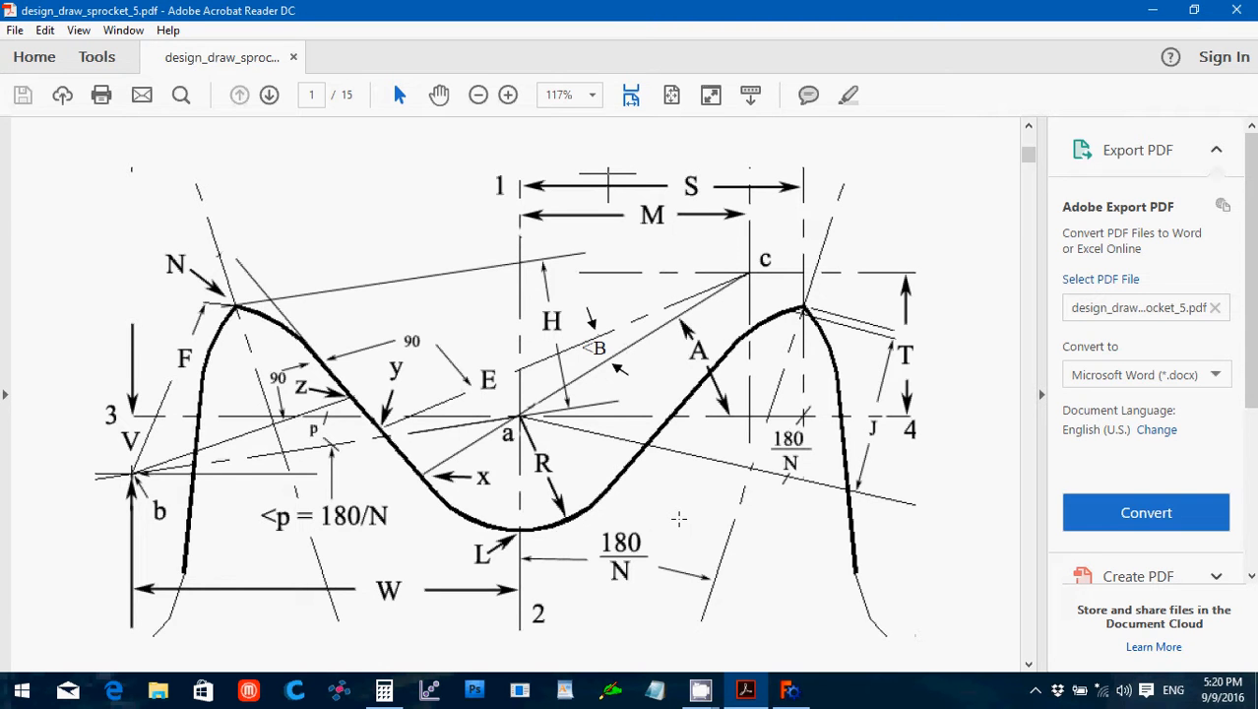
scroll(669, 524, "down", 7)
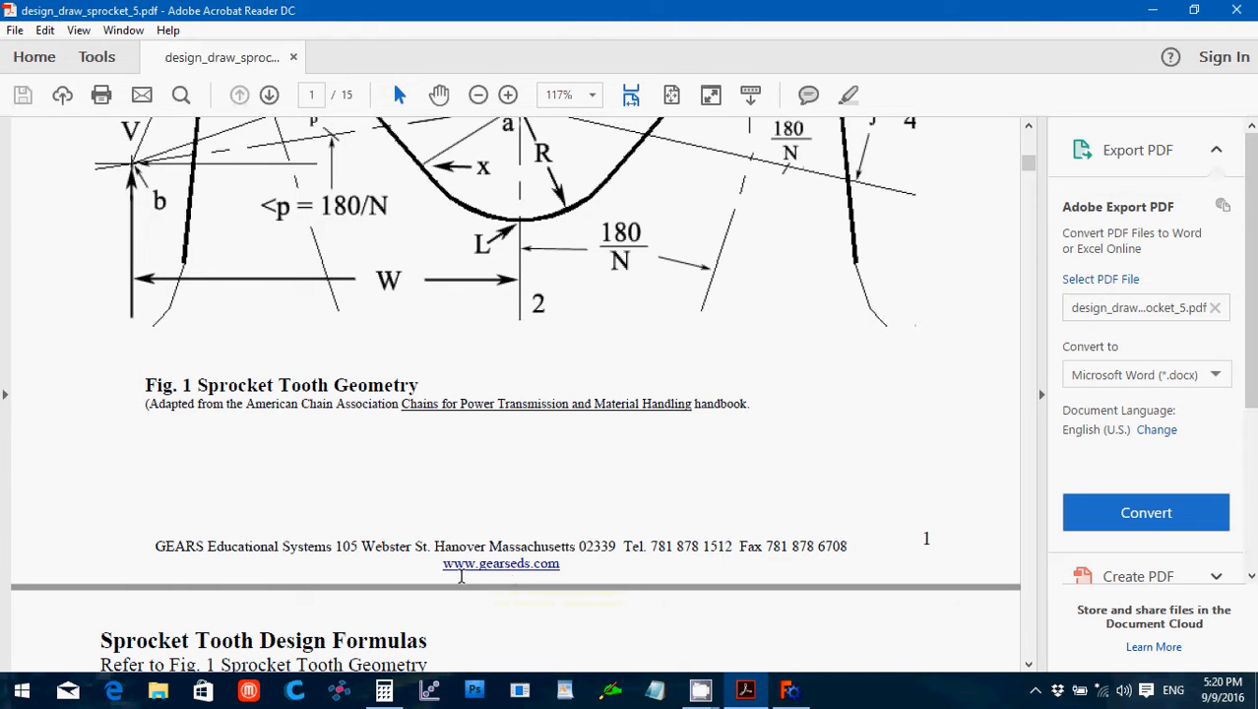
scroll(605, 549, "down", 5)
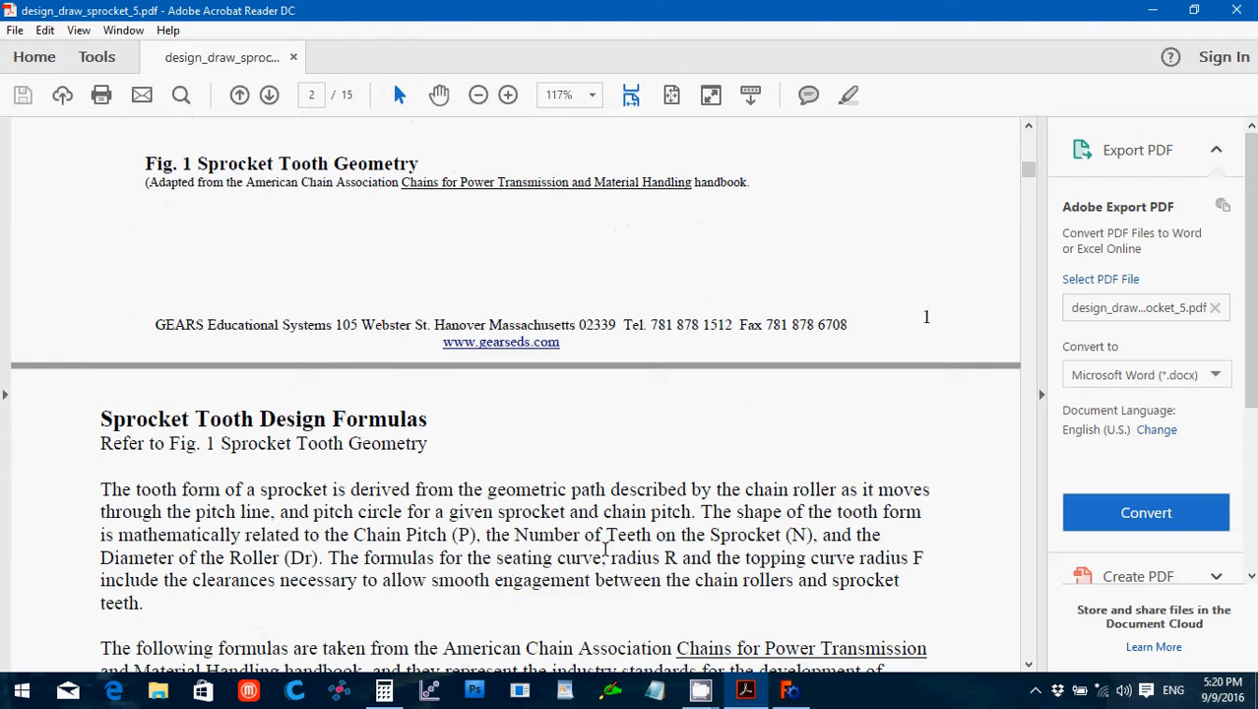
scroll(605, 549, "down", 10)
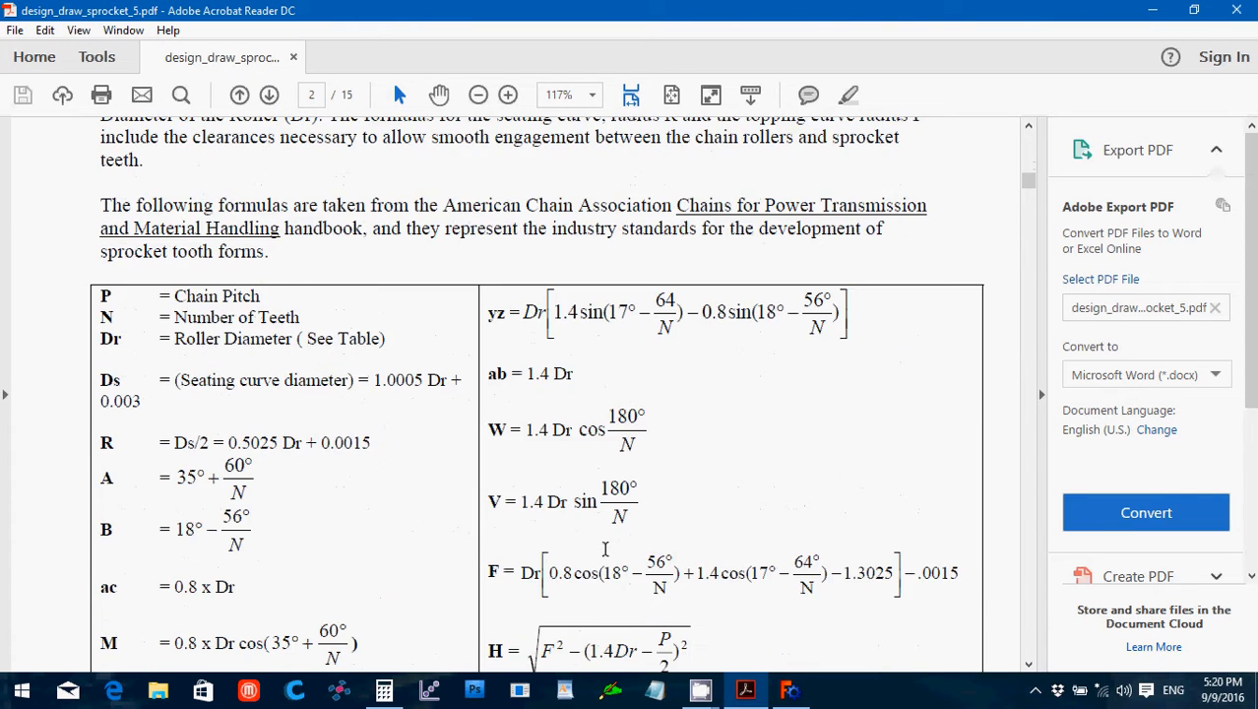
scroll(606, 549, "down", 2)
scroll(605, 549, "down", 1)
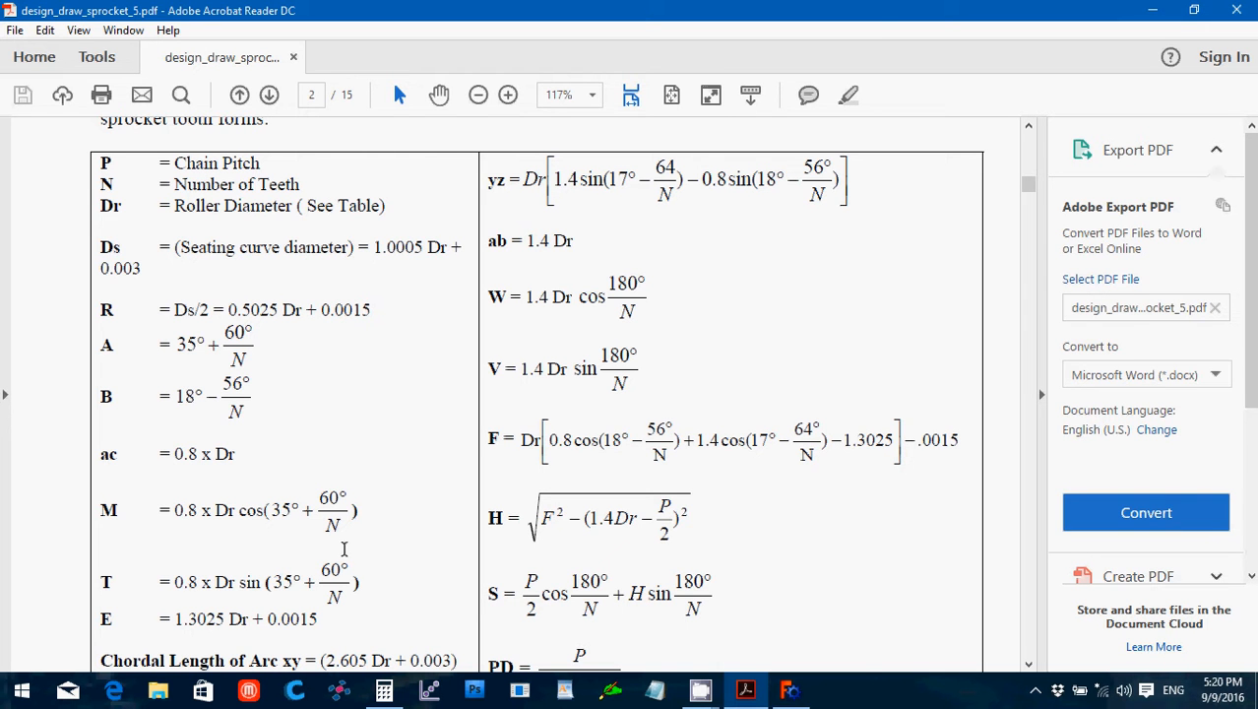
Review the sprocket drawing procedure, from the pitch diameter formula through the chain and value tables to the pitch circle instruction.
scroll(343, 548, "down", 10)
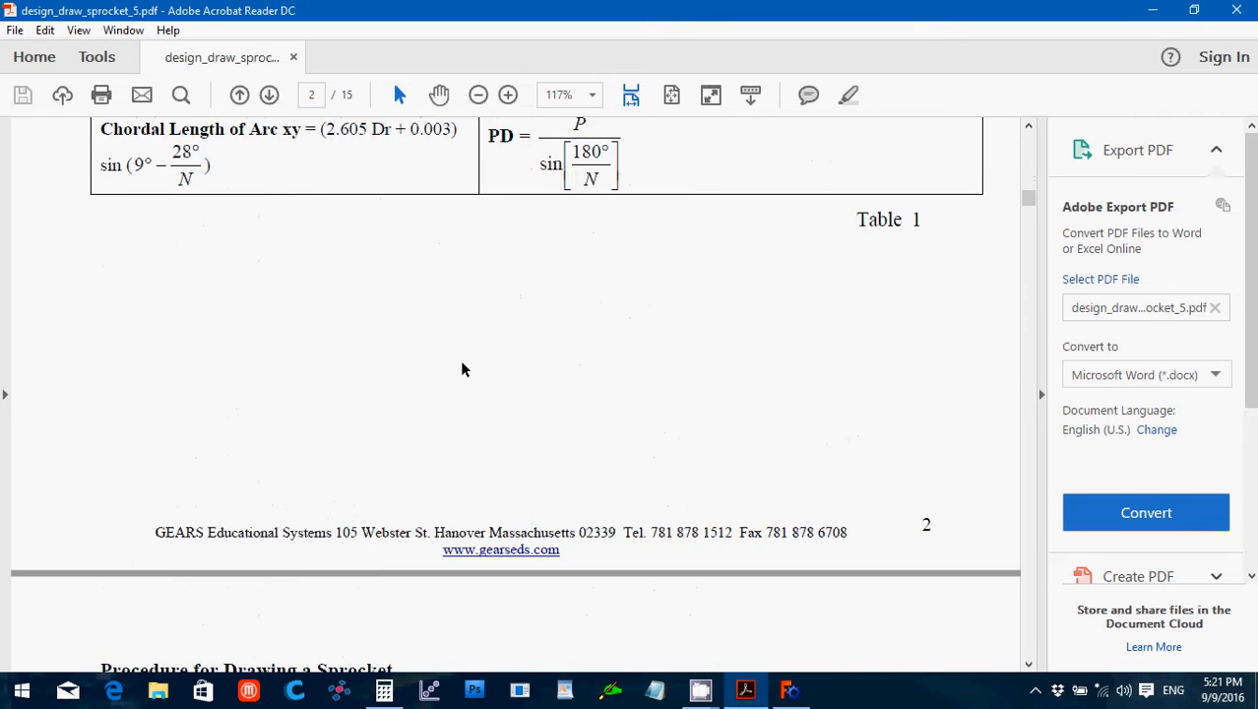
scroll(464, 368, "up", 3)
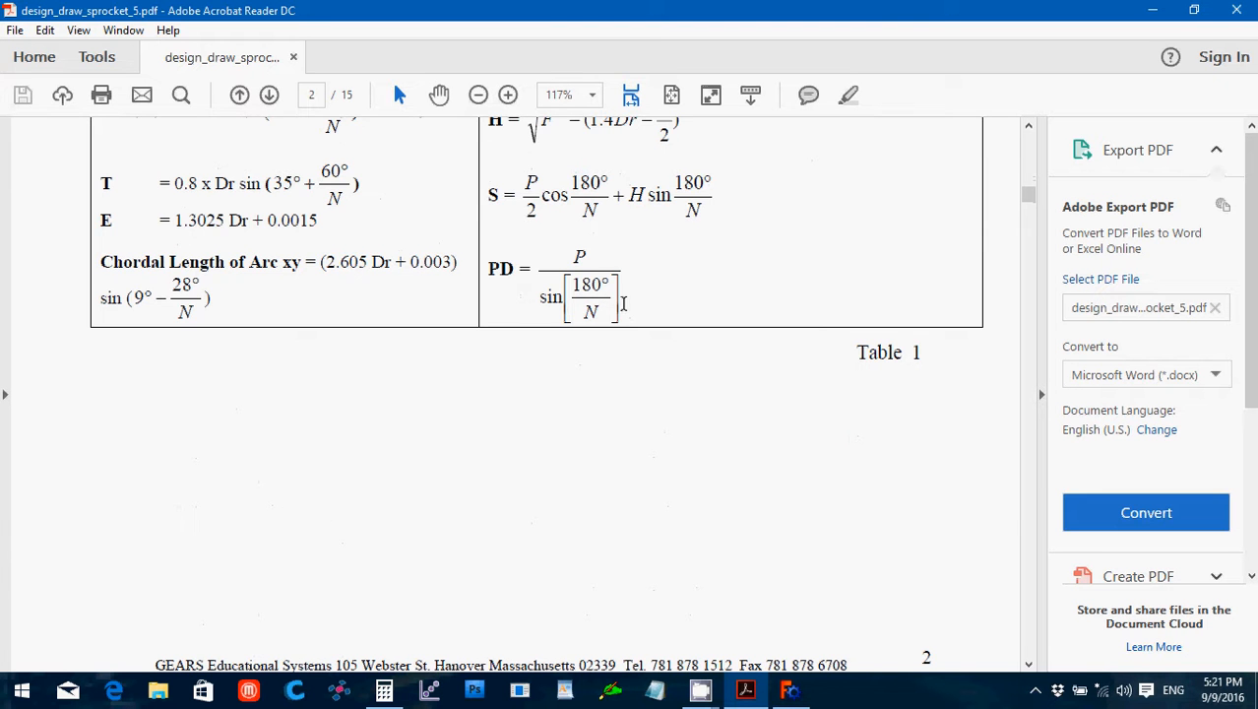
scroll(622, 304, "down", 12)
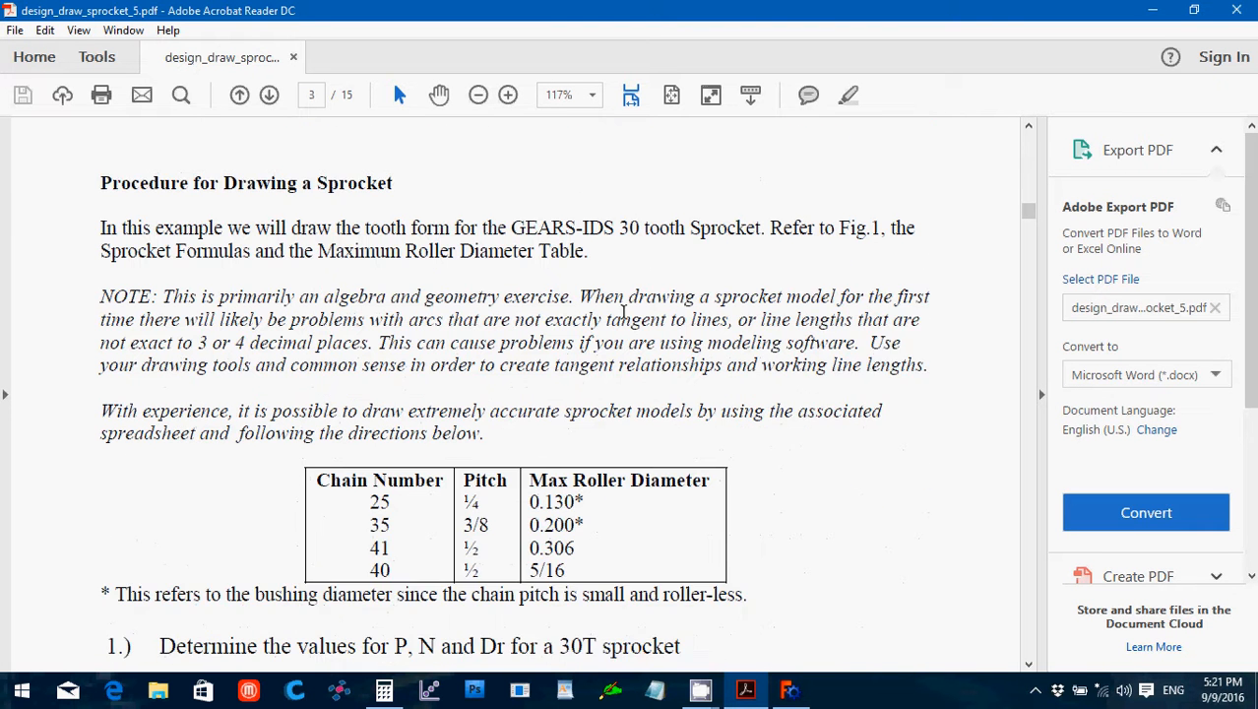
scroll(622, 311, "down", 2)
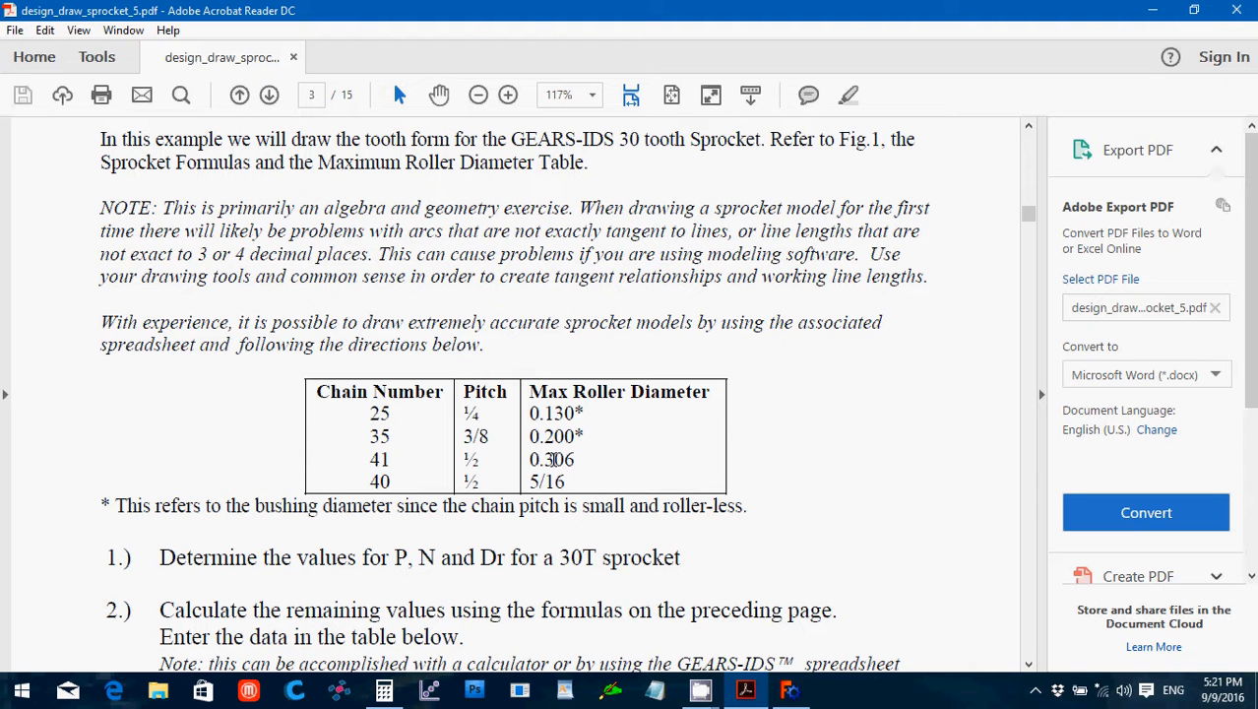
scroll(554, 465, "down", 9)
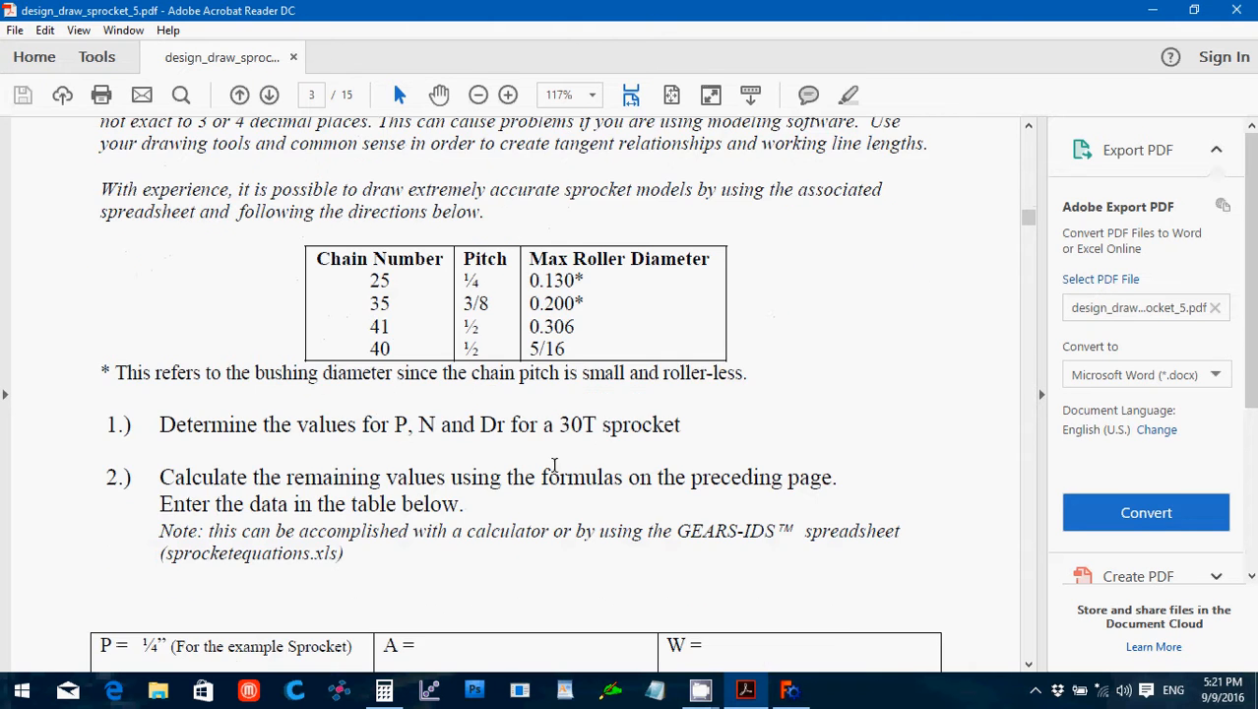
scroll(554, 472, "down", 2)
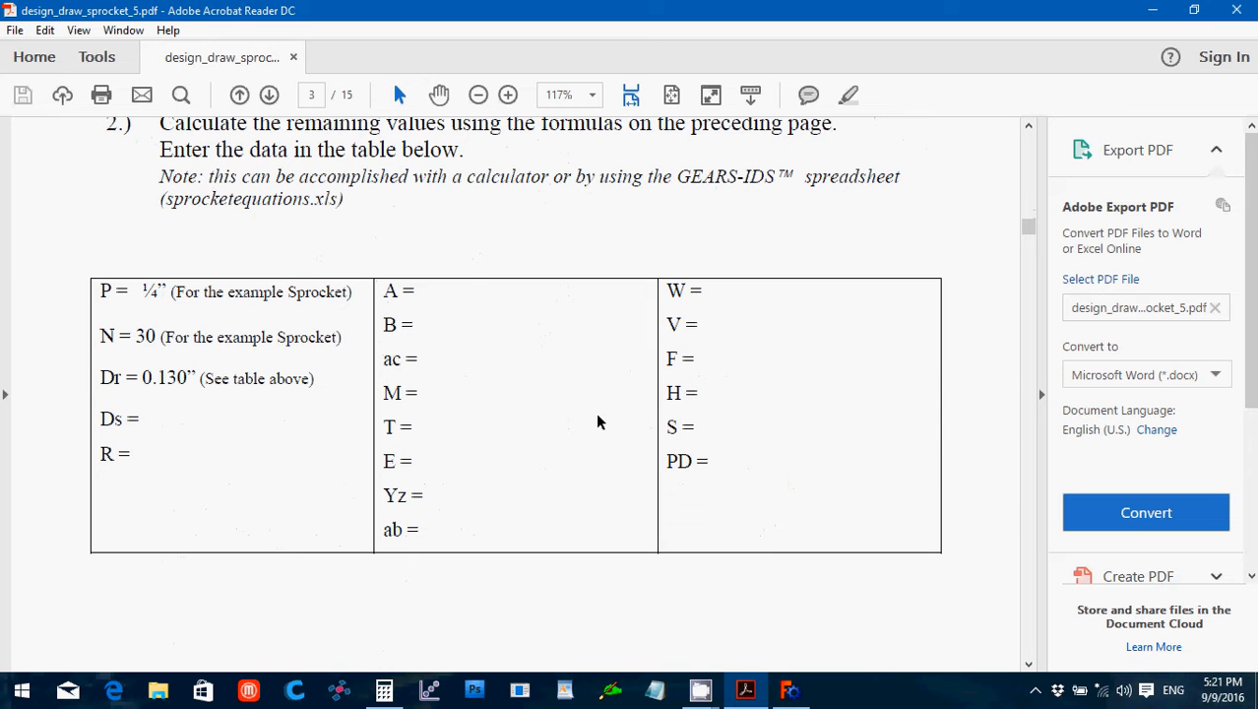
scroll(649, 436, "down", 7)
scroll(648, 439, "down", 10)
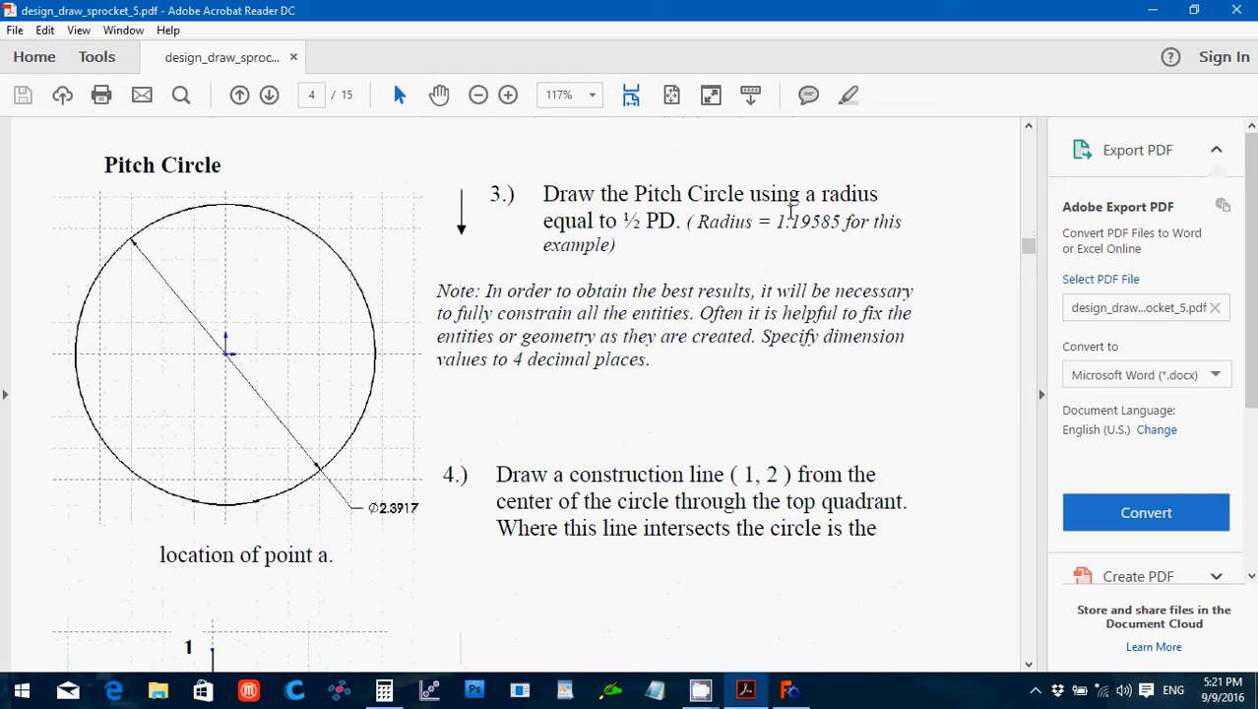
Copy the pitch circle radius 1.19585 from the PDF into Calculator and multiply it by 25.4.
left_click_drag(775, 222, 842, 221)
key("ctrl+c")
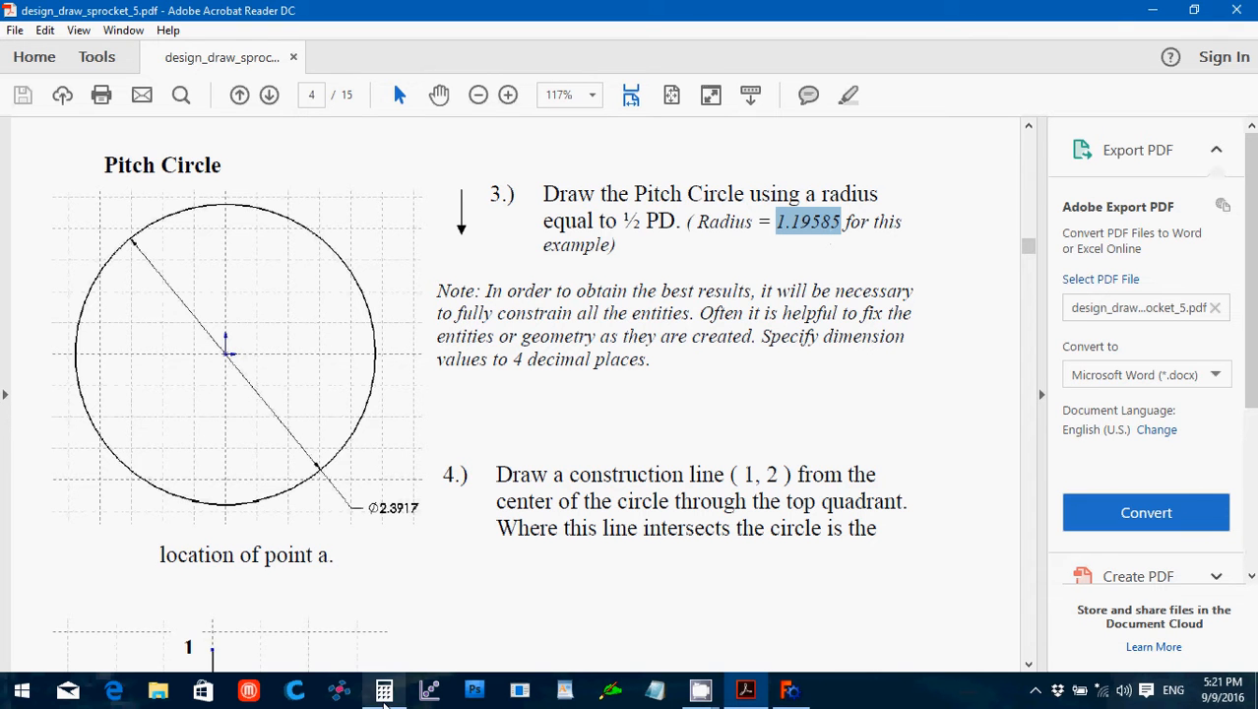
left_click(384, 689)
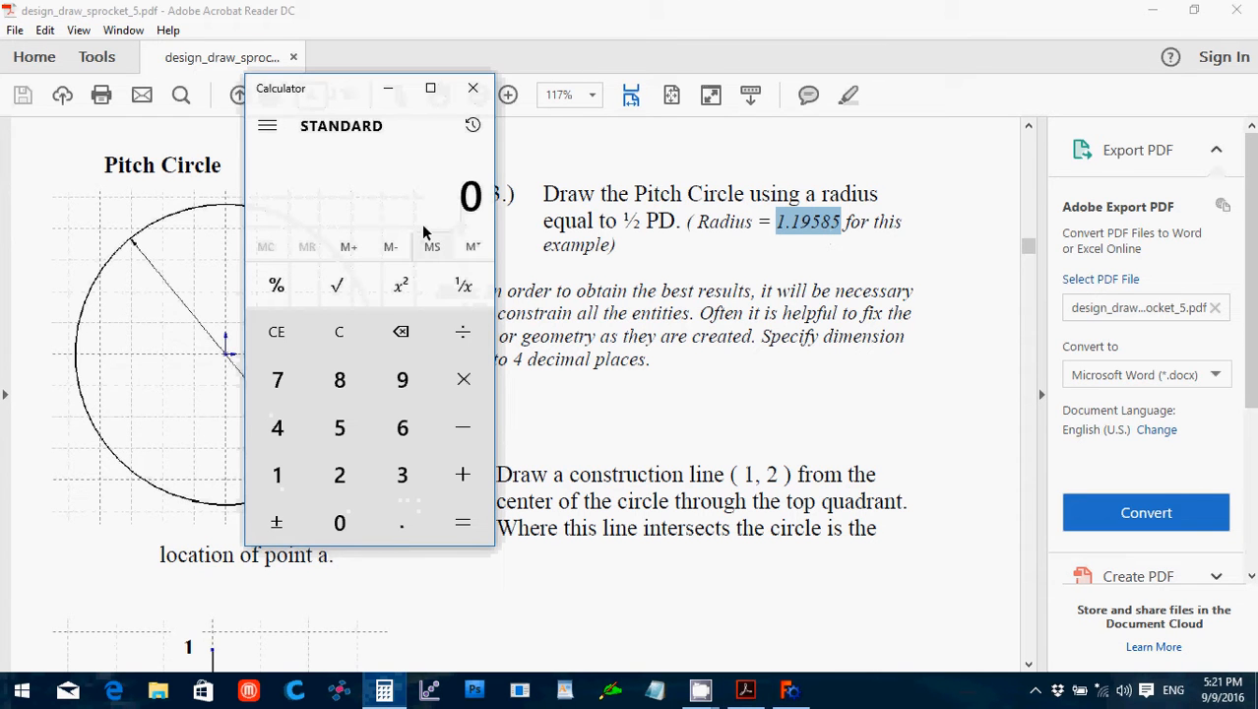
key("ctrl+v")
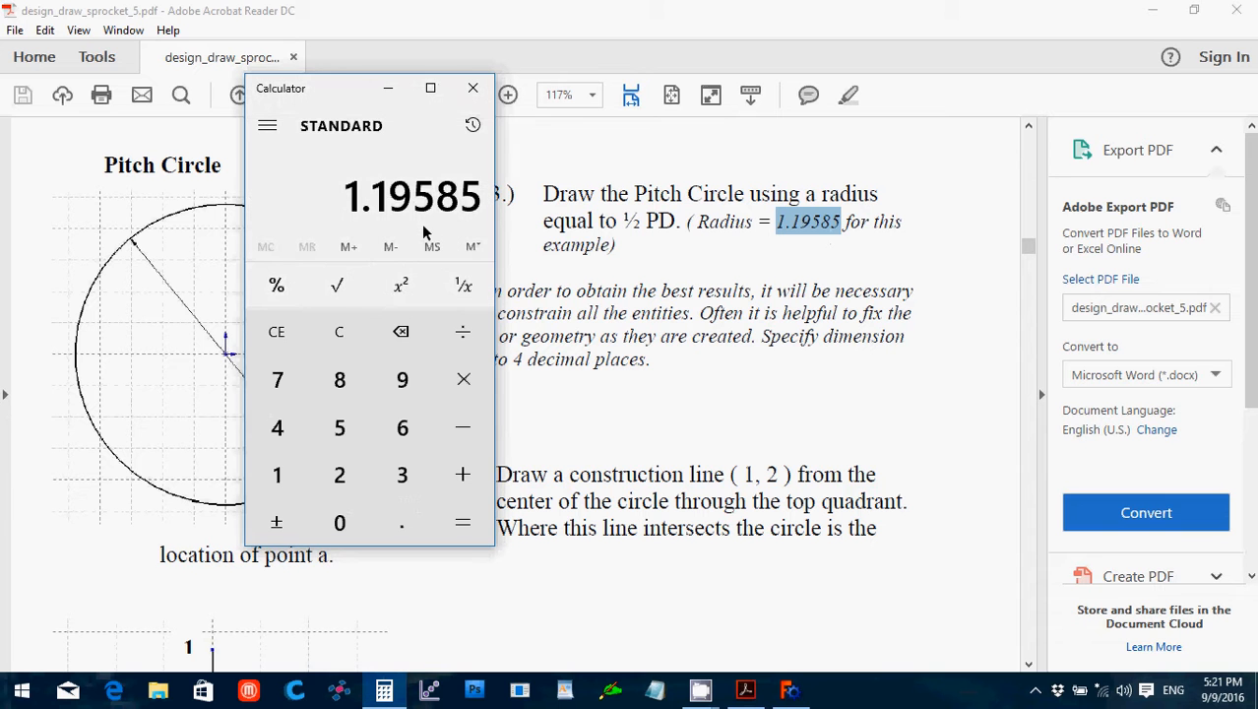
left_click(462, 377)
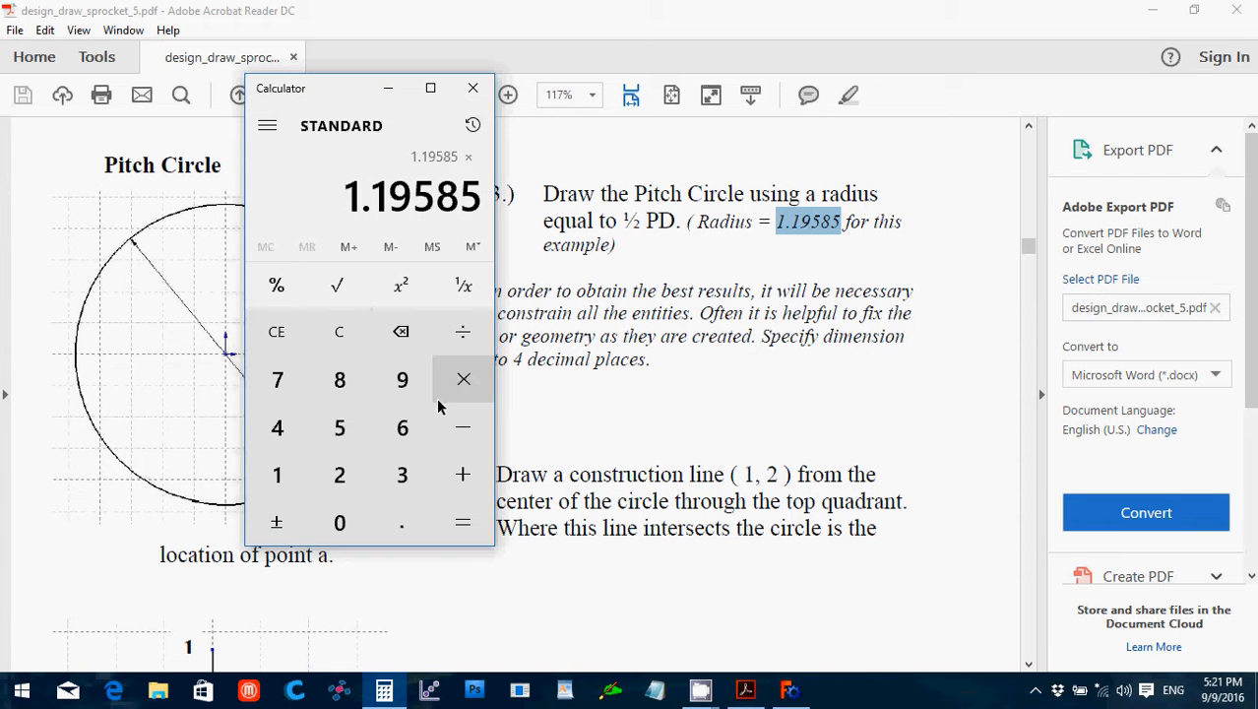
left_click(344, 478)
left_click(339, 425)
left_click(395, 522)
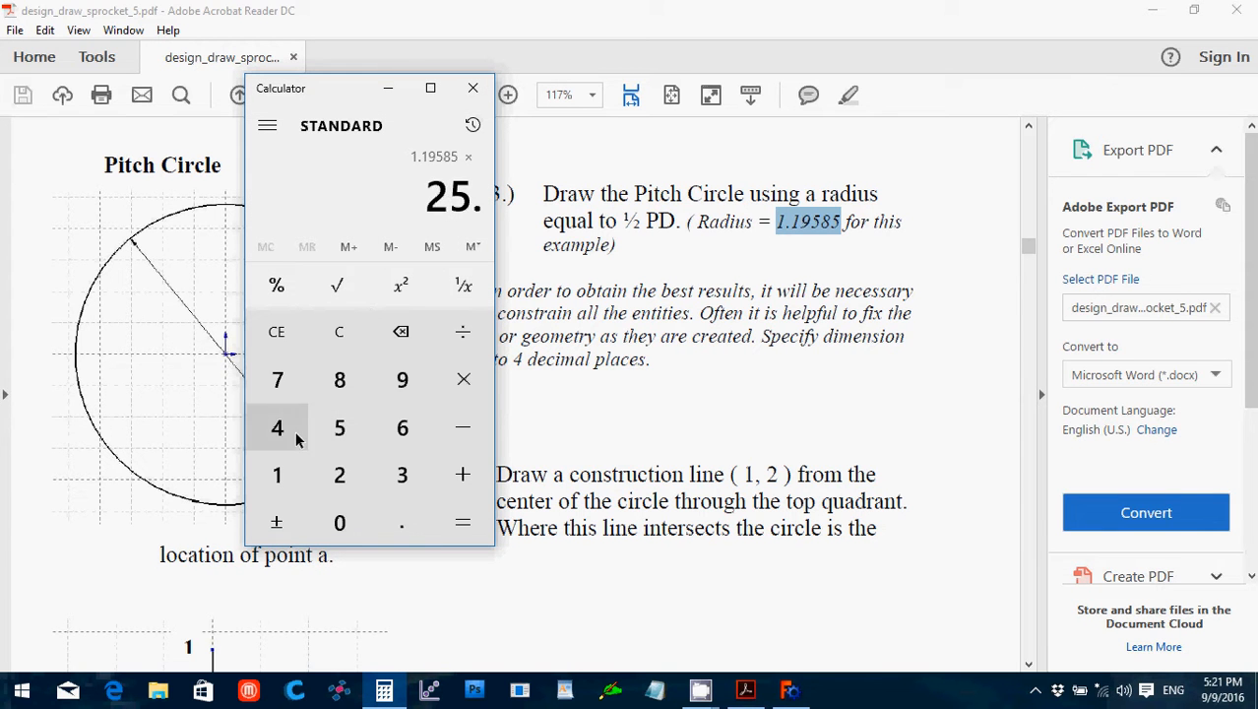
left_click(297, 438)
left_click(462, 531)
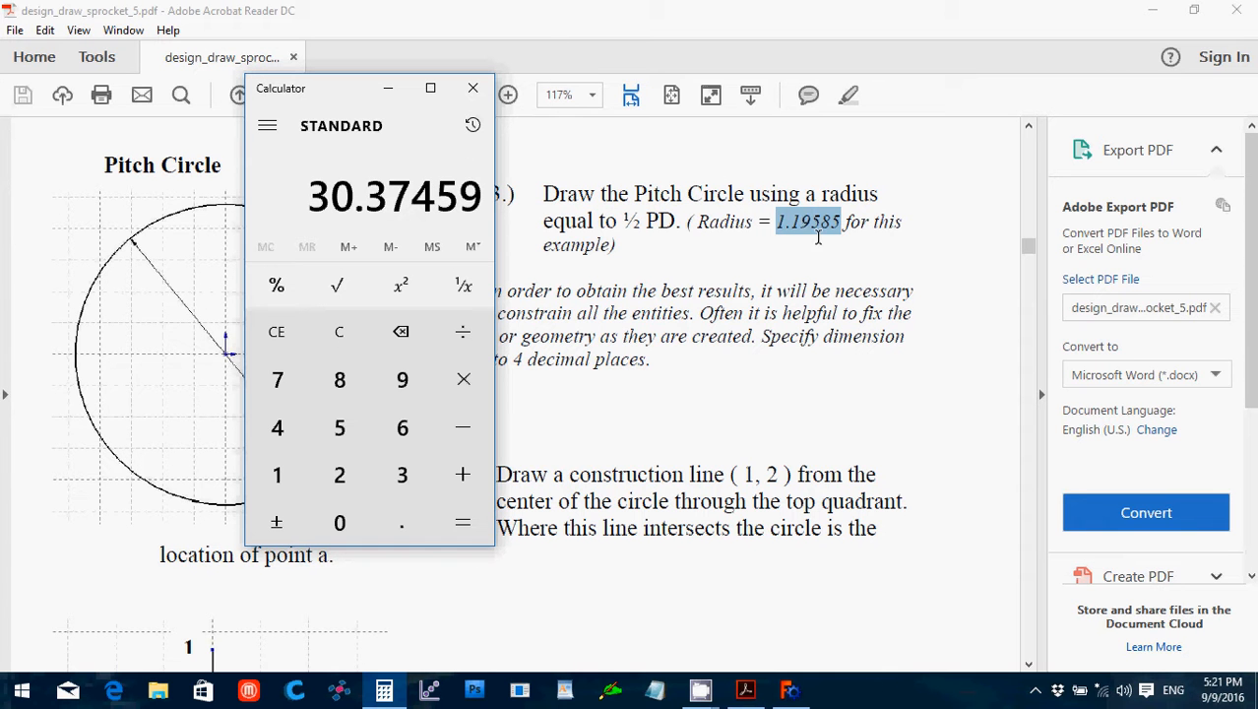
Switch to FreeCAD and create a new sketch on the XY plane with 0 mm offset.
left_click(790, 689)
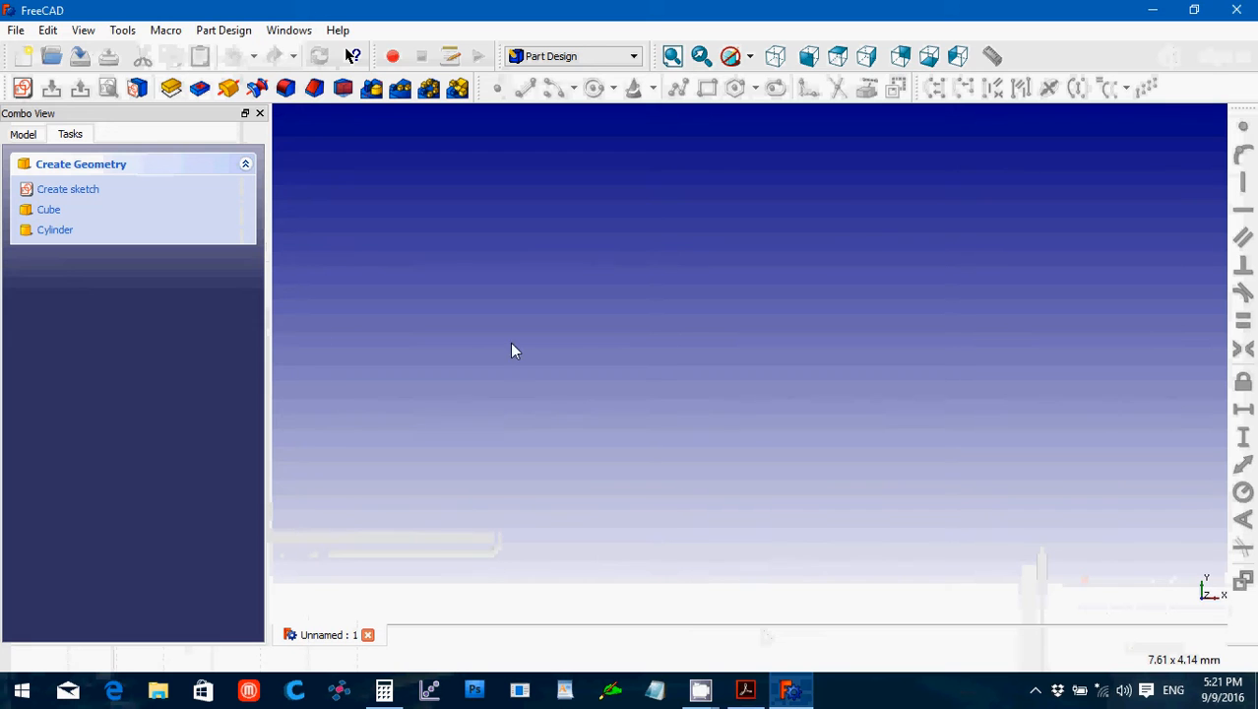
left_click(22, 91)
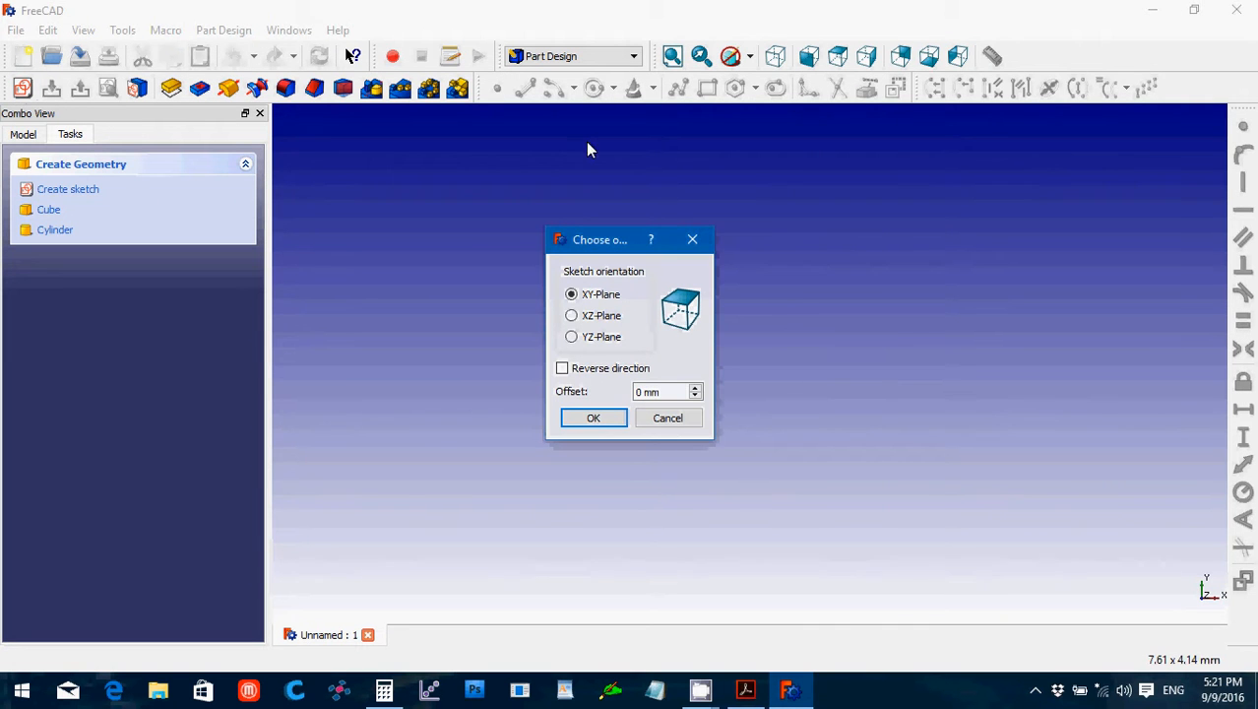
left_click(590, 419)
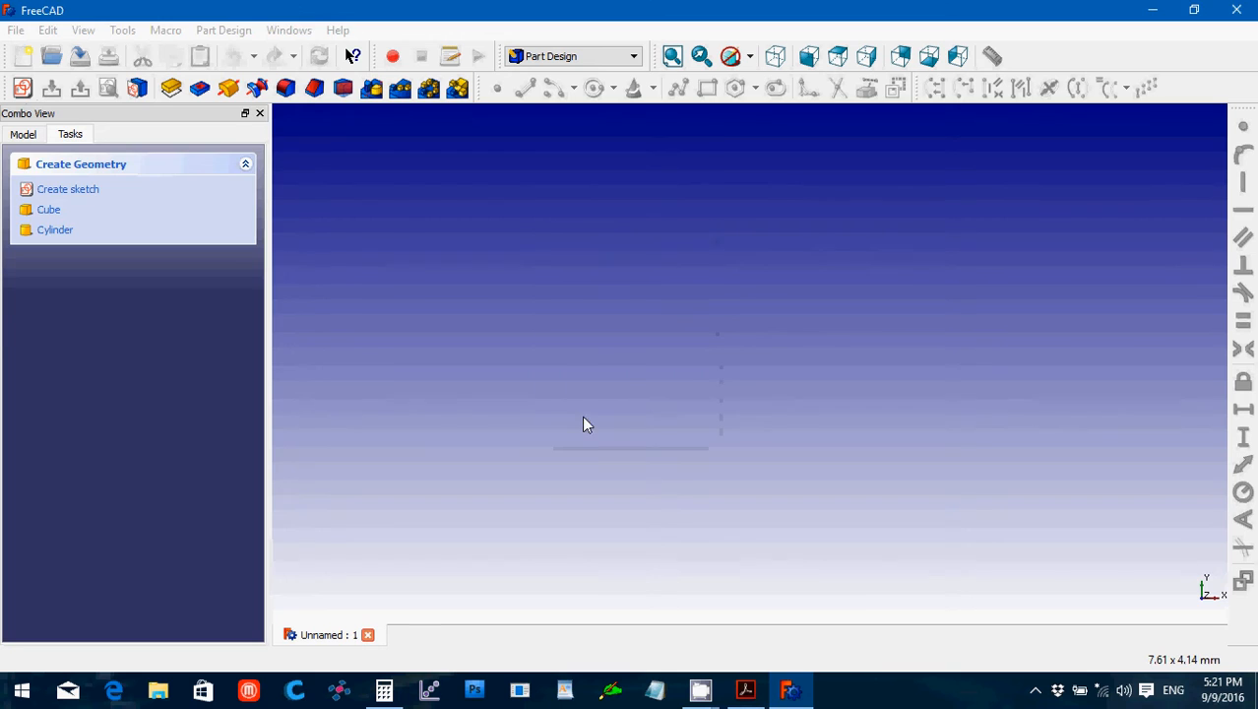
left_click(21, 135)
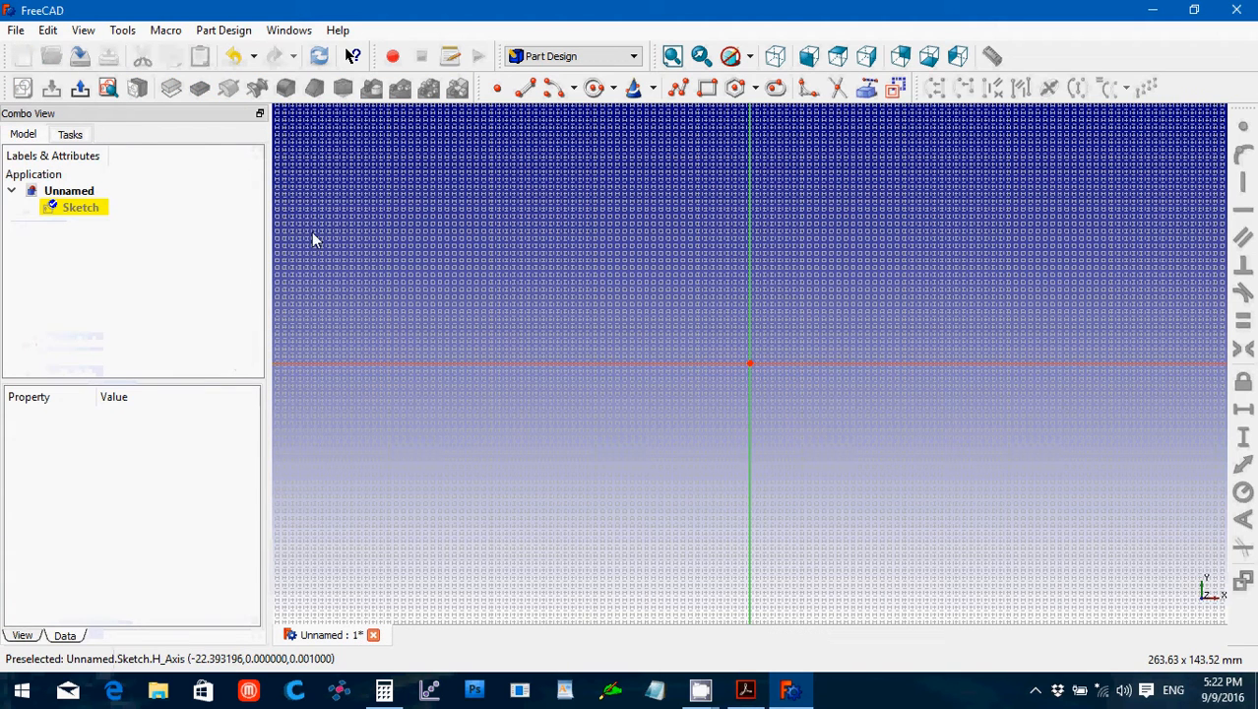
left_click(70, 134)
Sketch a circle centred on the origin with a radius of about 14.34 mm.
scroll(636, 420, "up", 5)
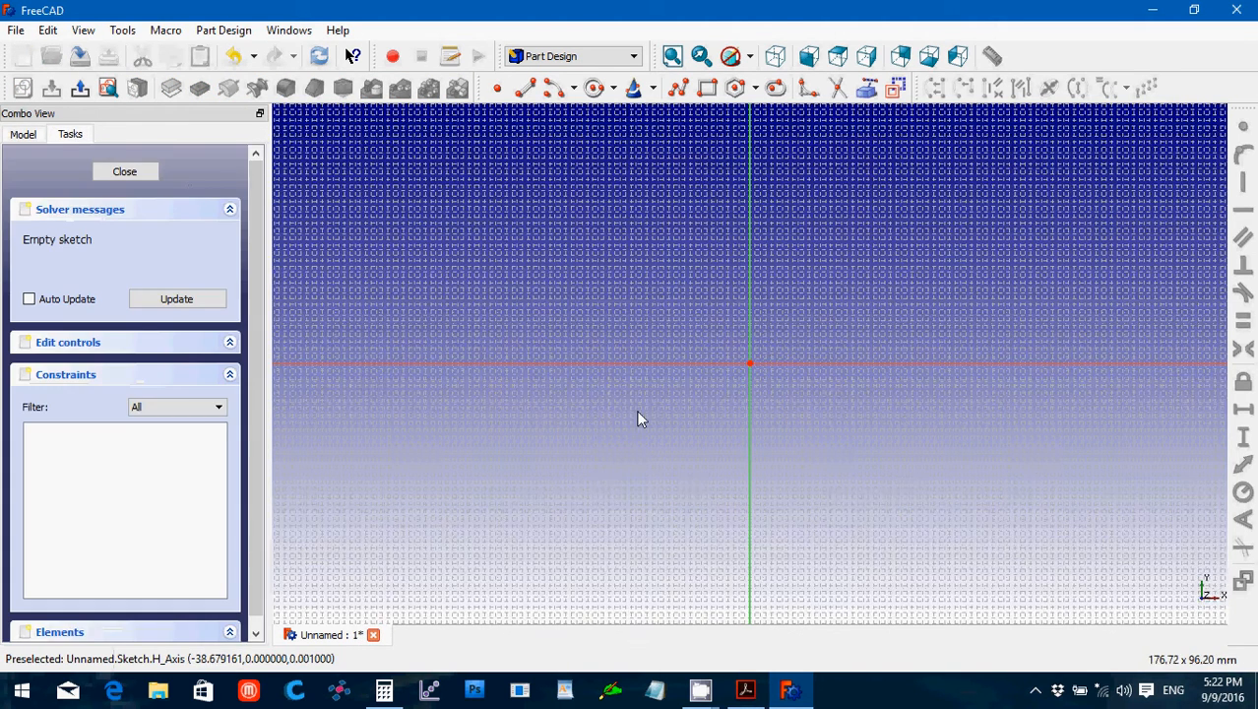
scroll(637, 420, "up", 3)
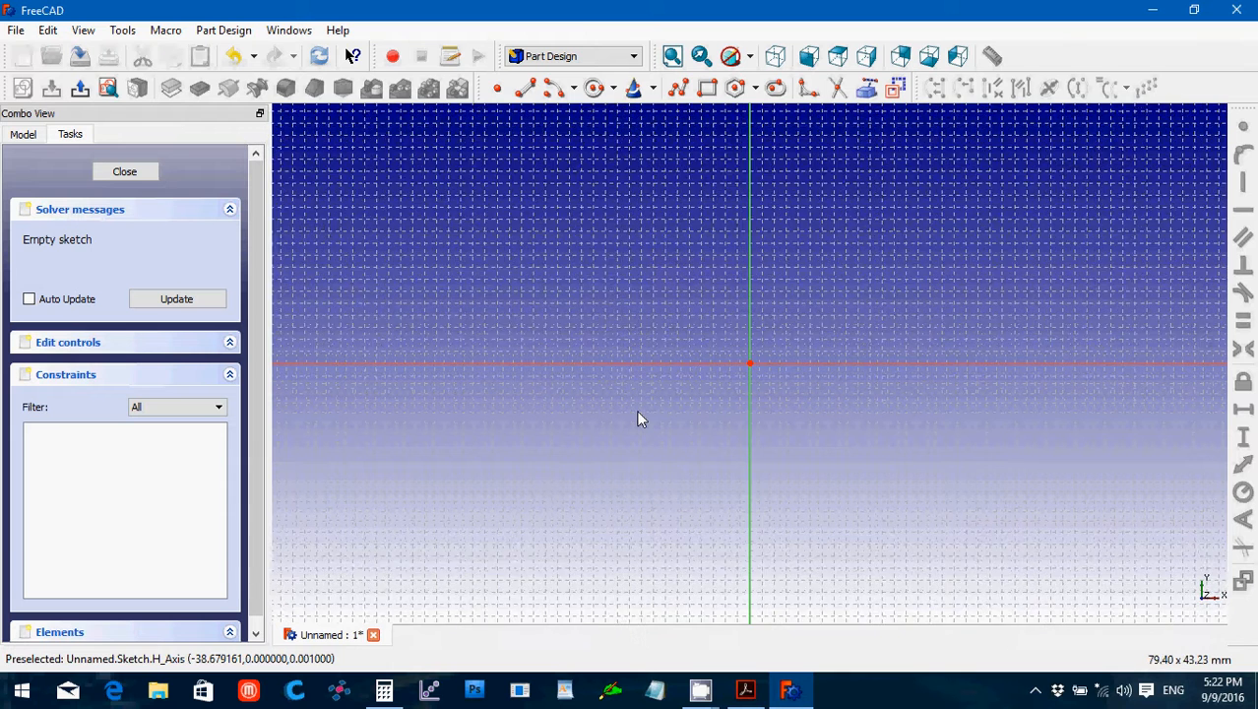
left_click(593, 89)
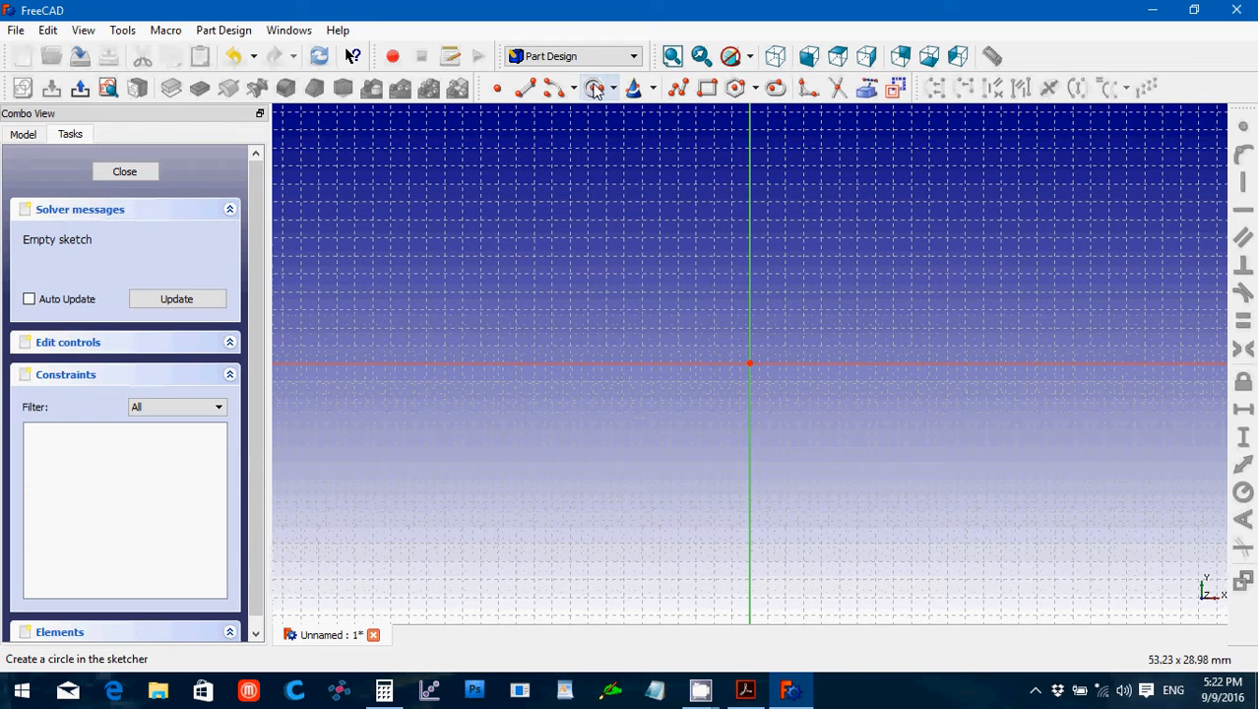
left_click(749, 364)
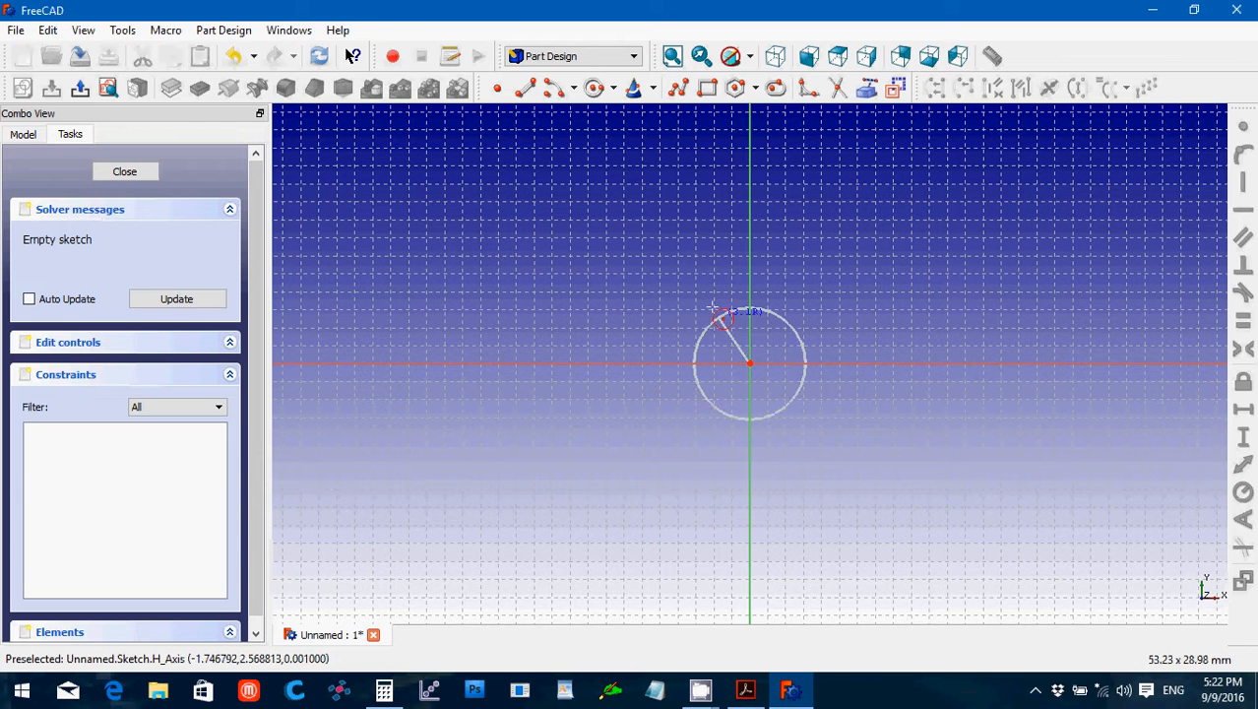
left_click(554, 203)
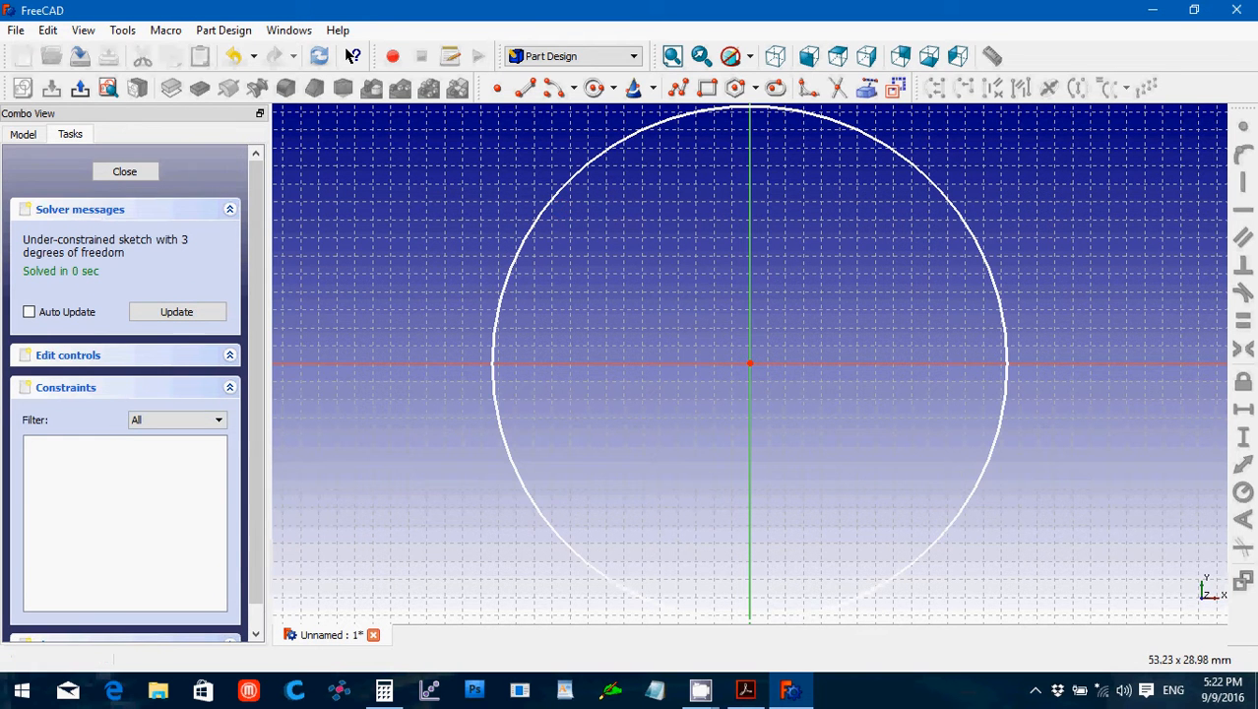
Add a radius constraint of 30.37459 mm to the circle.
left_click(556, 203)
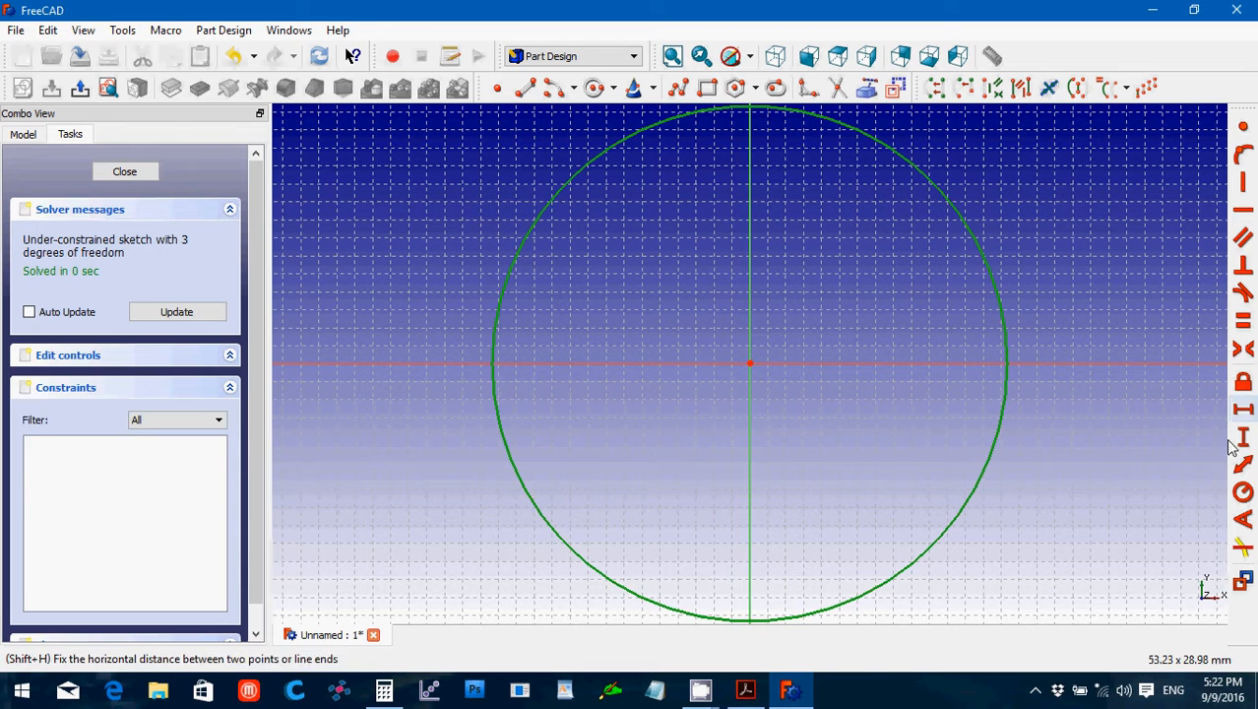
left_click(1243, 494)
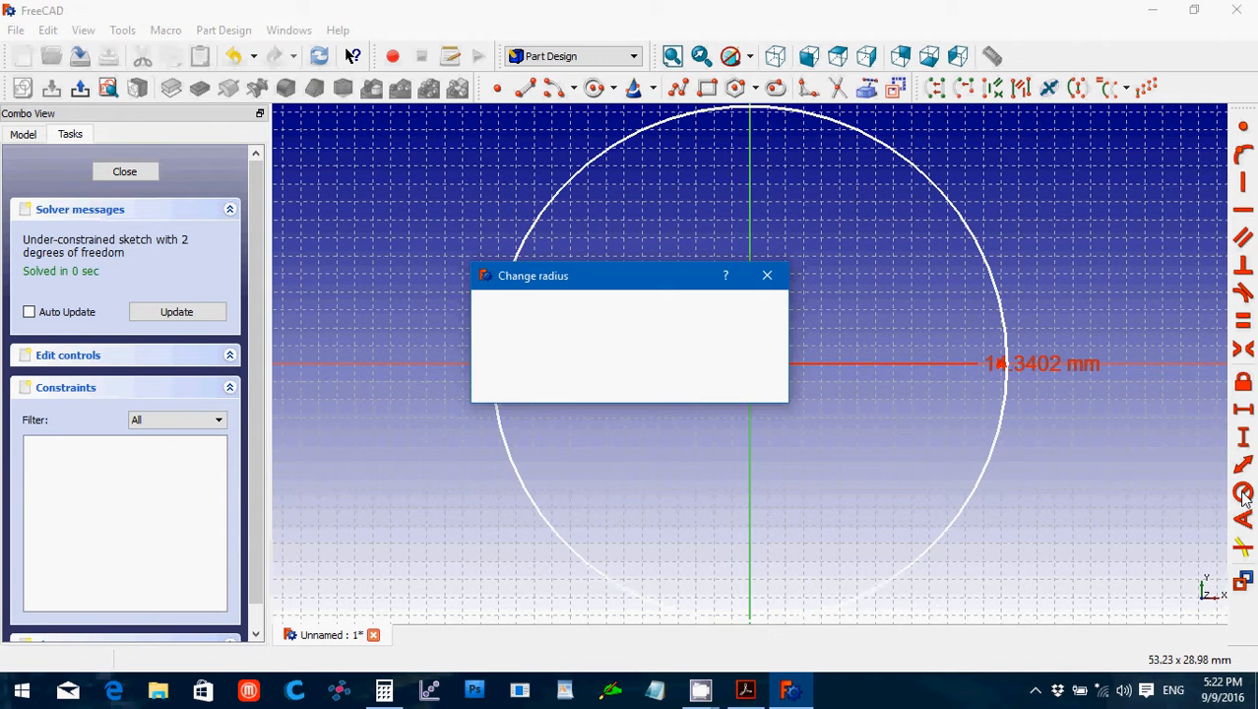
type("30.37459")
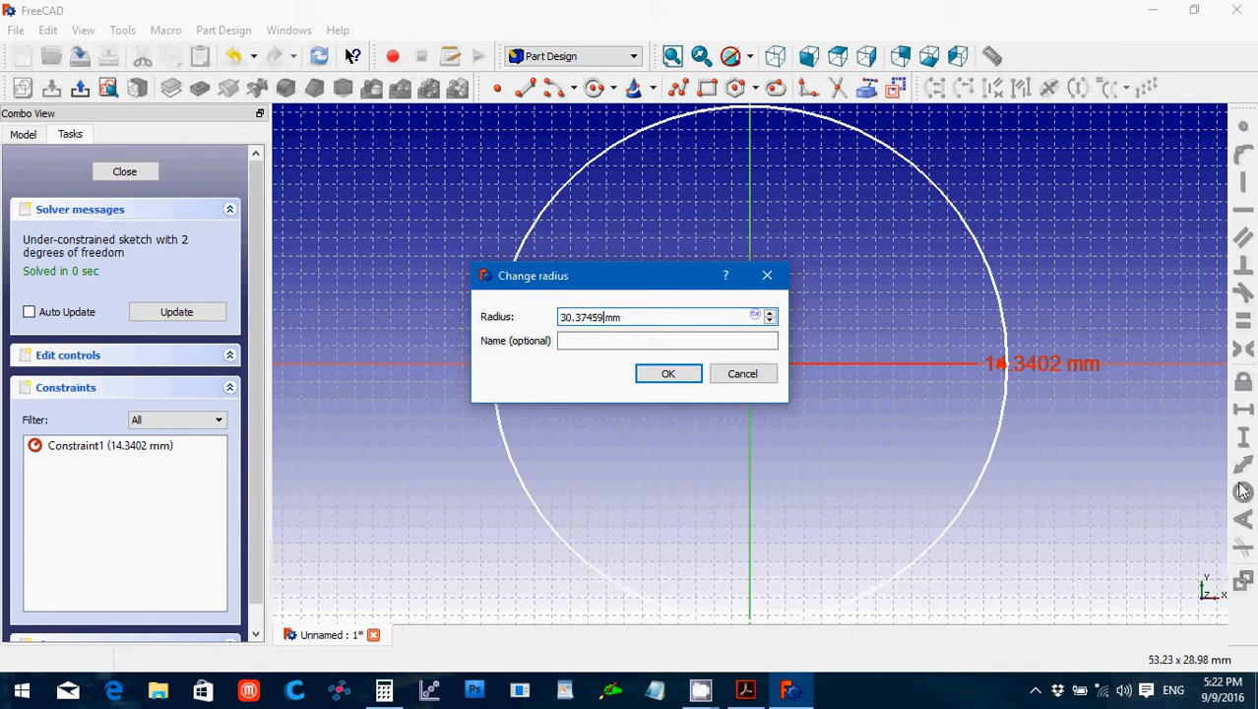
left_click(689, 378)
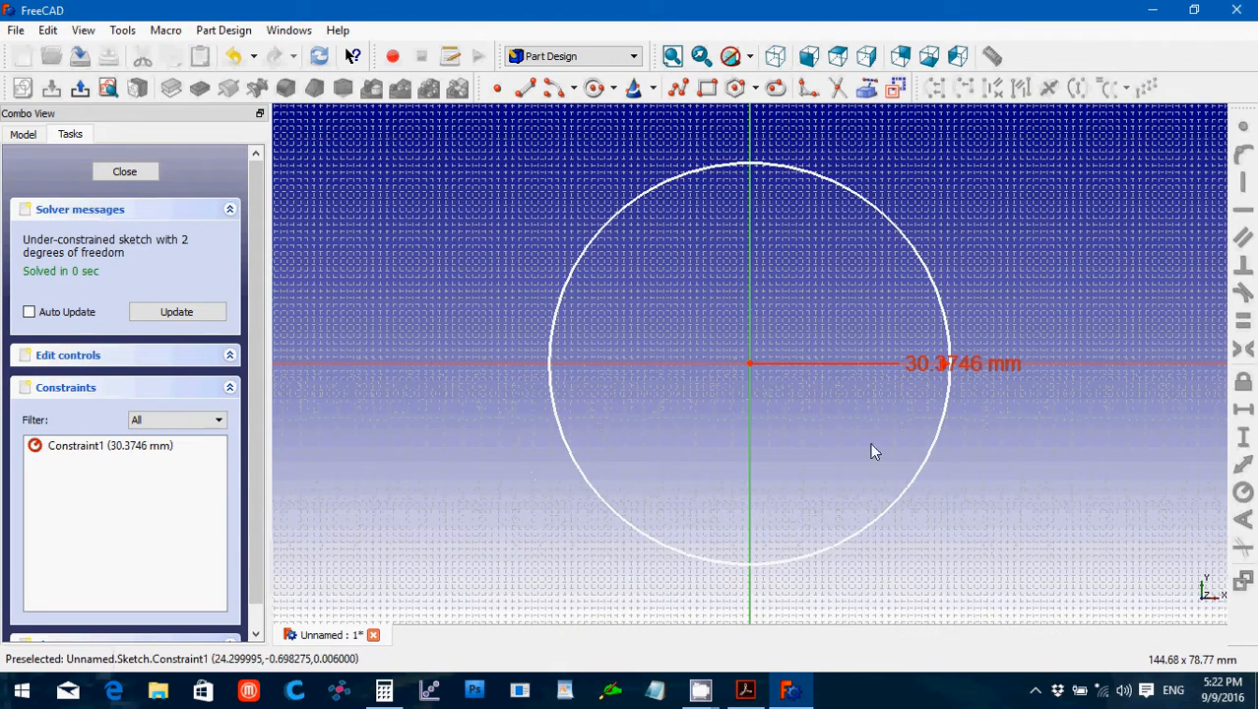
Check construction steps 4 and 5 in the PDF, and in FreeCAD sketch a line from the origin straight up to about 64.89 mm.
left_click(736, 696)
scroll(654, 451, "down", 6)
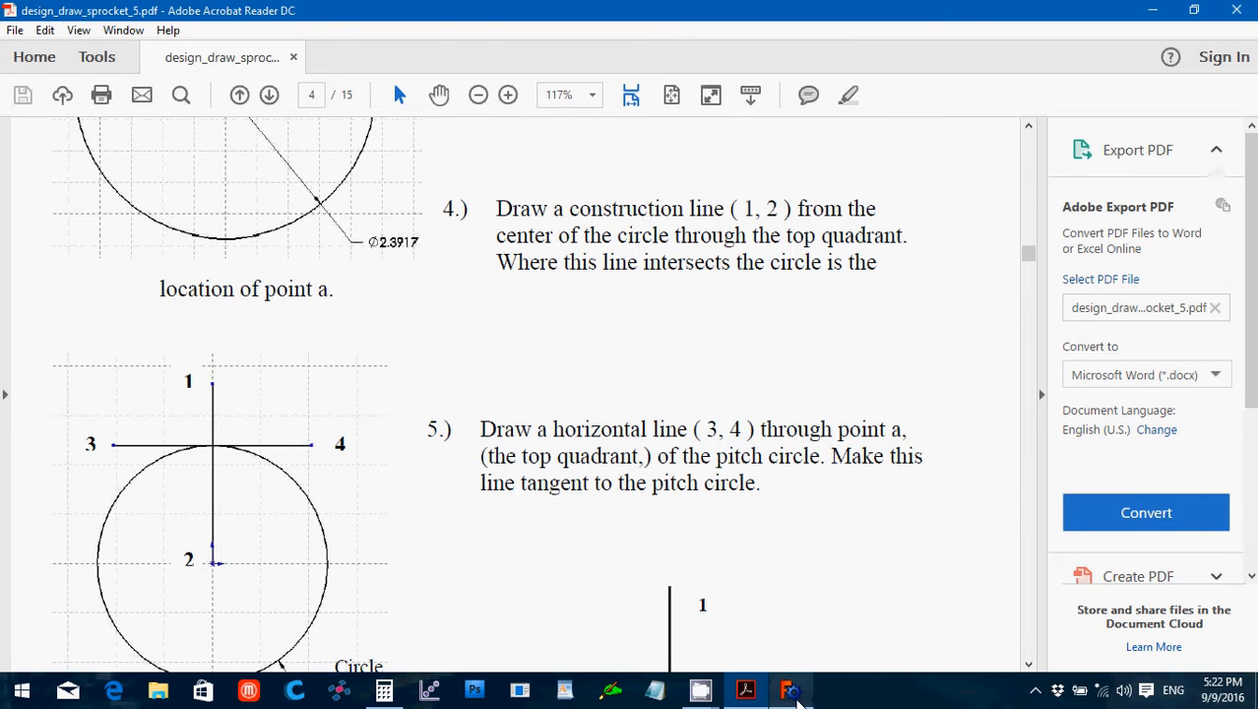
left_click(792, 693)
scroll(734, 477, "down", 2)
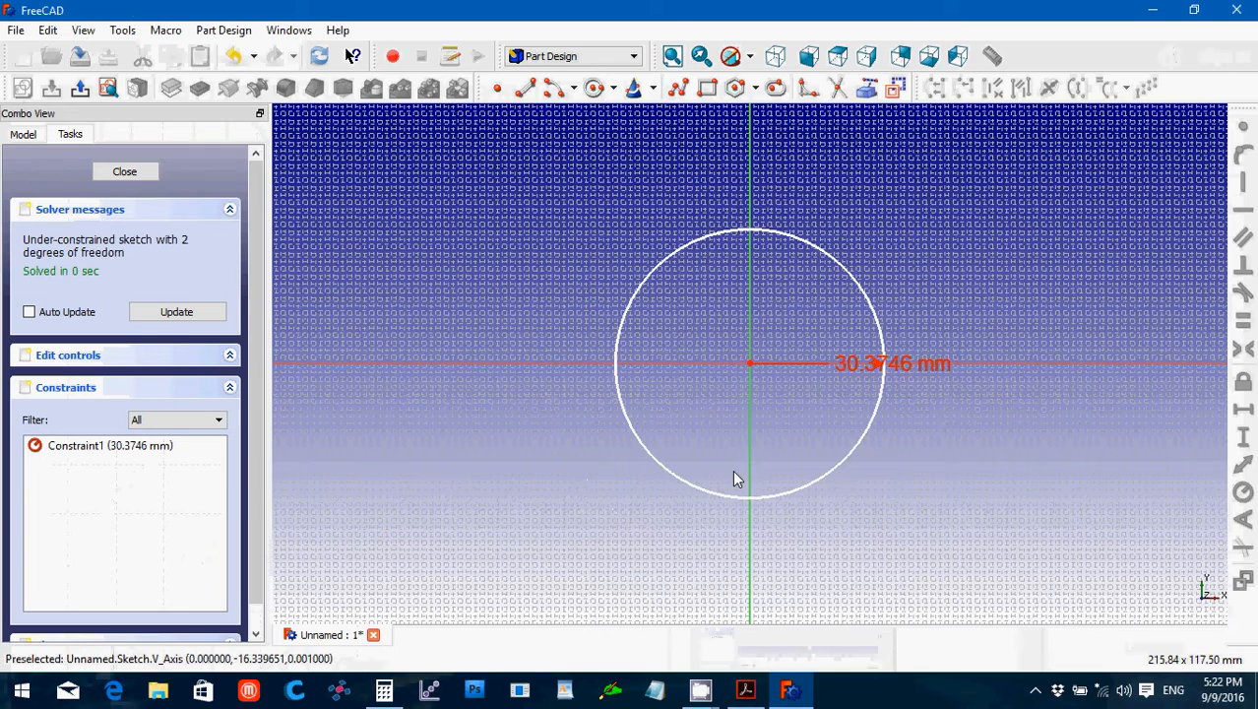
left_click(524, 88)
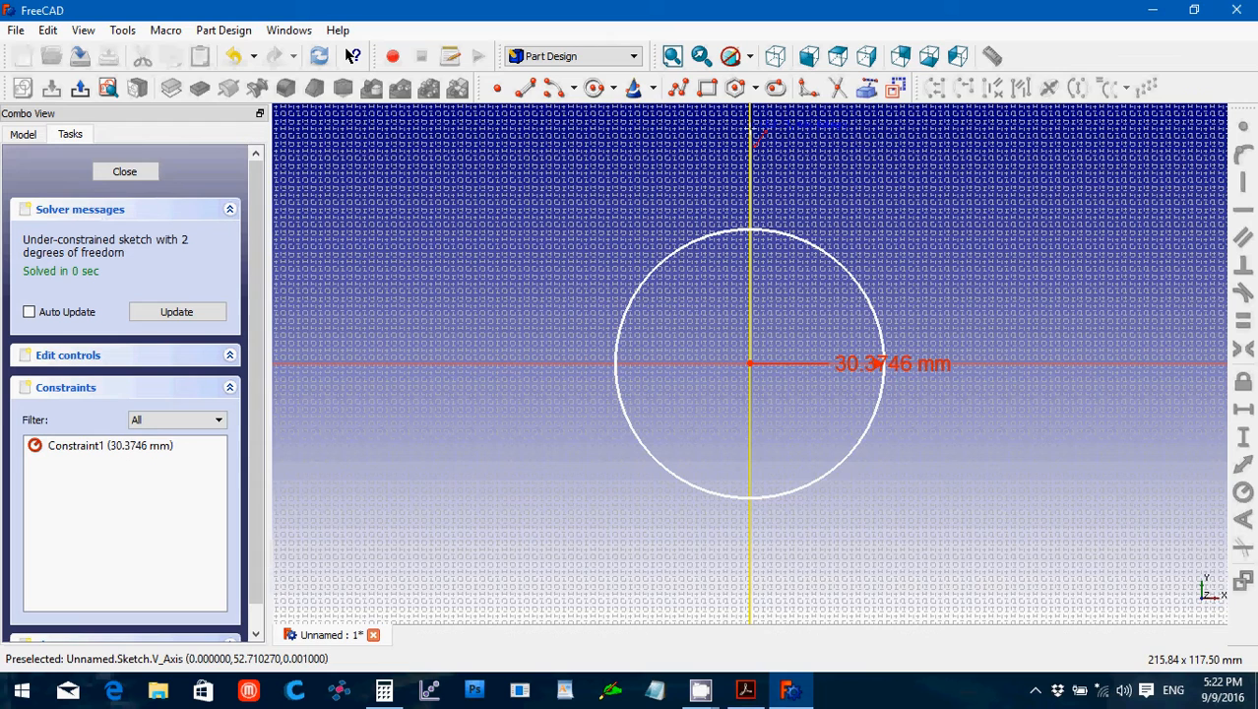
scroll(753, 134, "down", 1)
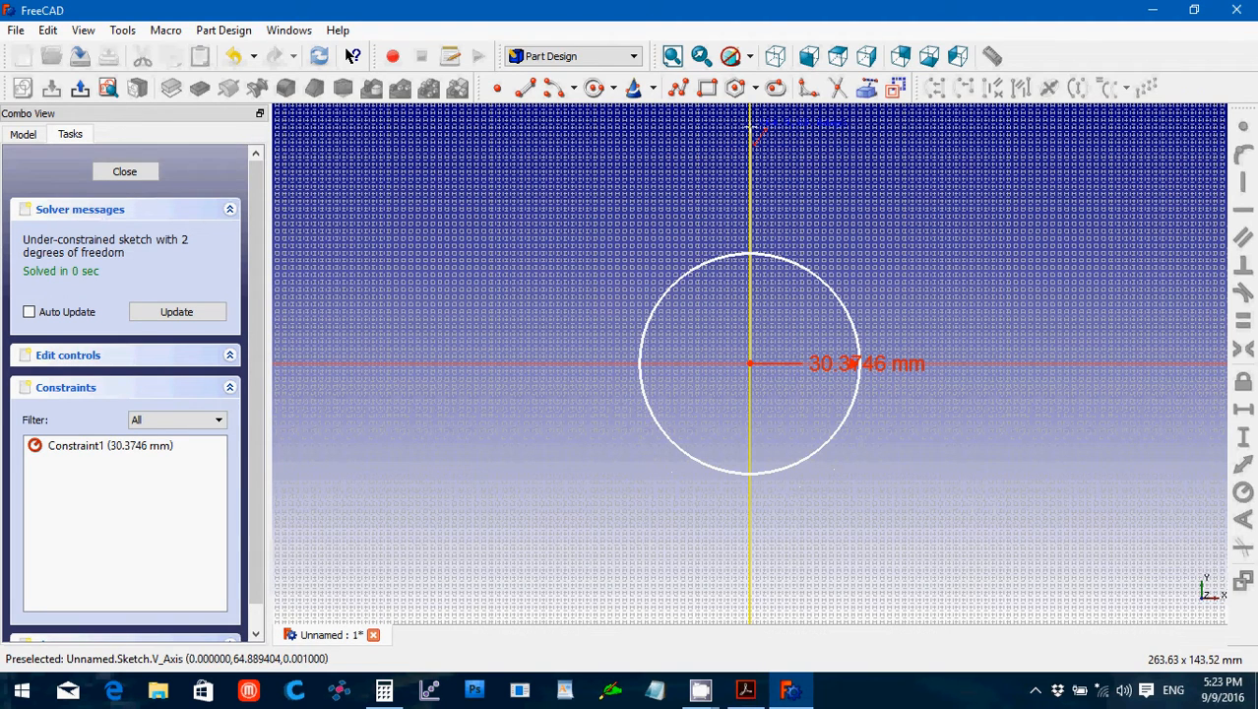
left_click(751, 130)
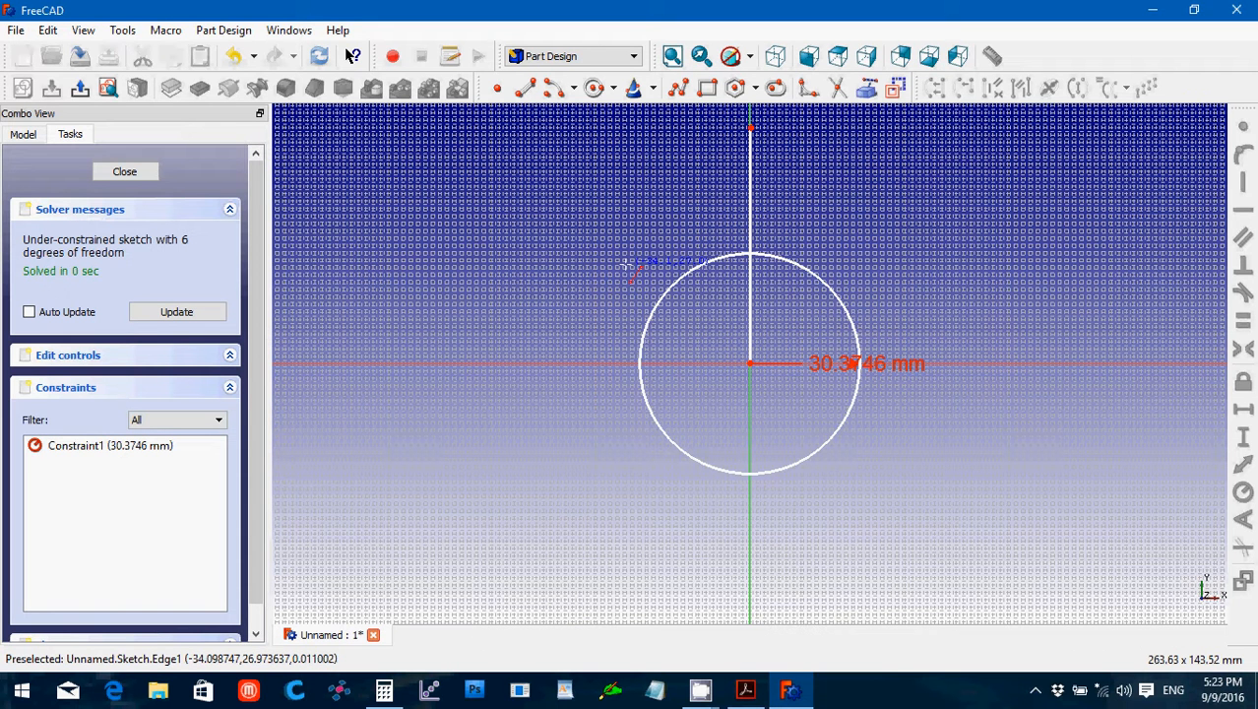
Sketch a line about 69 mm long across the circle near its top and constrain it horizontal.
left_click(627, 264)
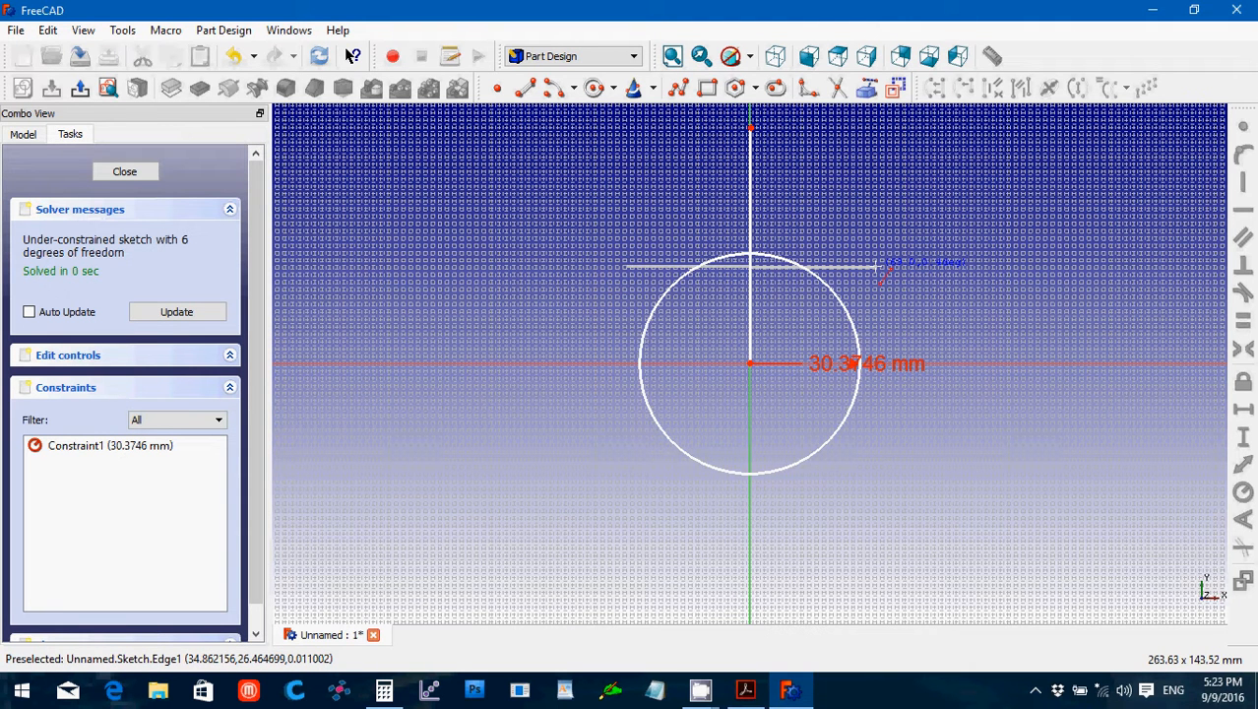
left_click(876, 267)
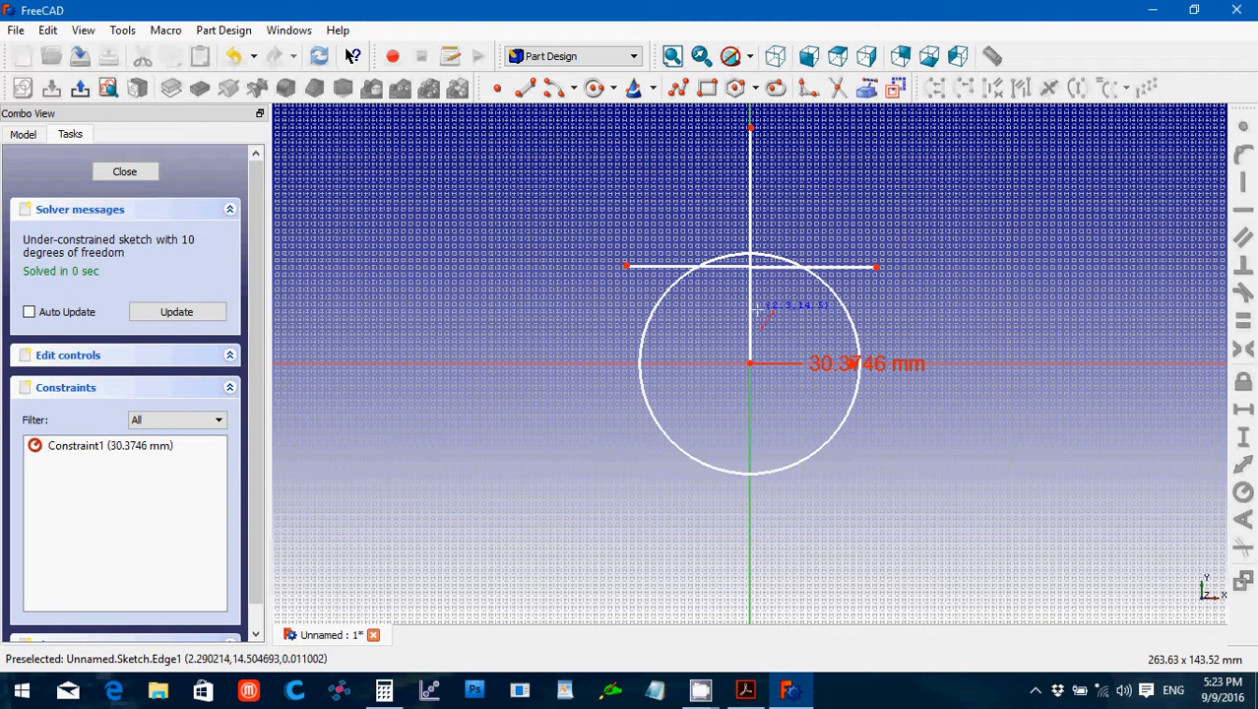
left_click(764, 266)
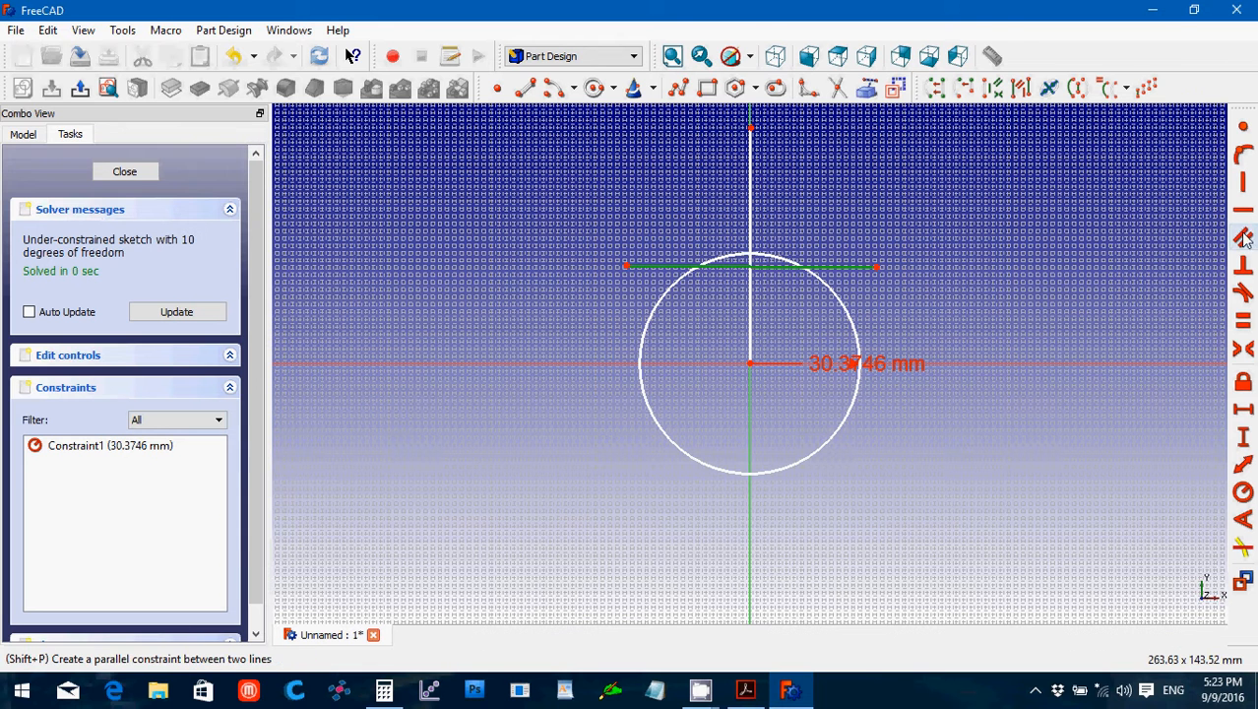
left_click(1242, 209)
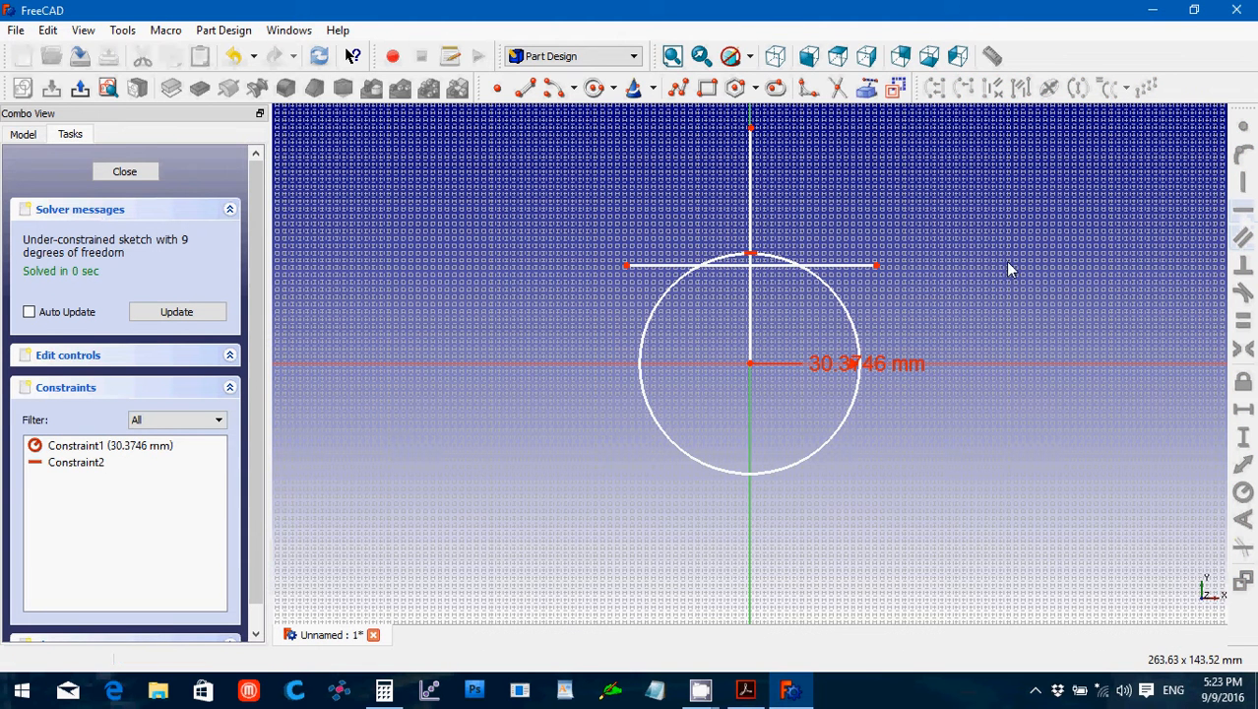
Move the horizontal line up to meet the circle's top quadrant.
left_click_drag(758, 268, 762, 260)
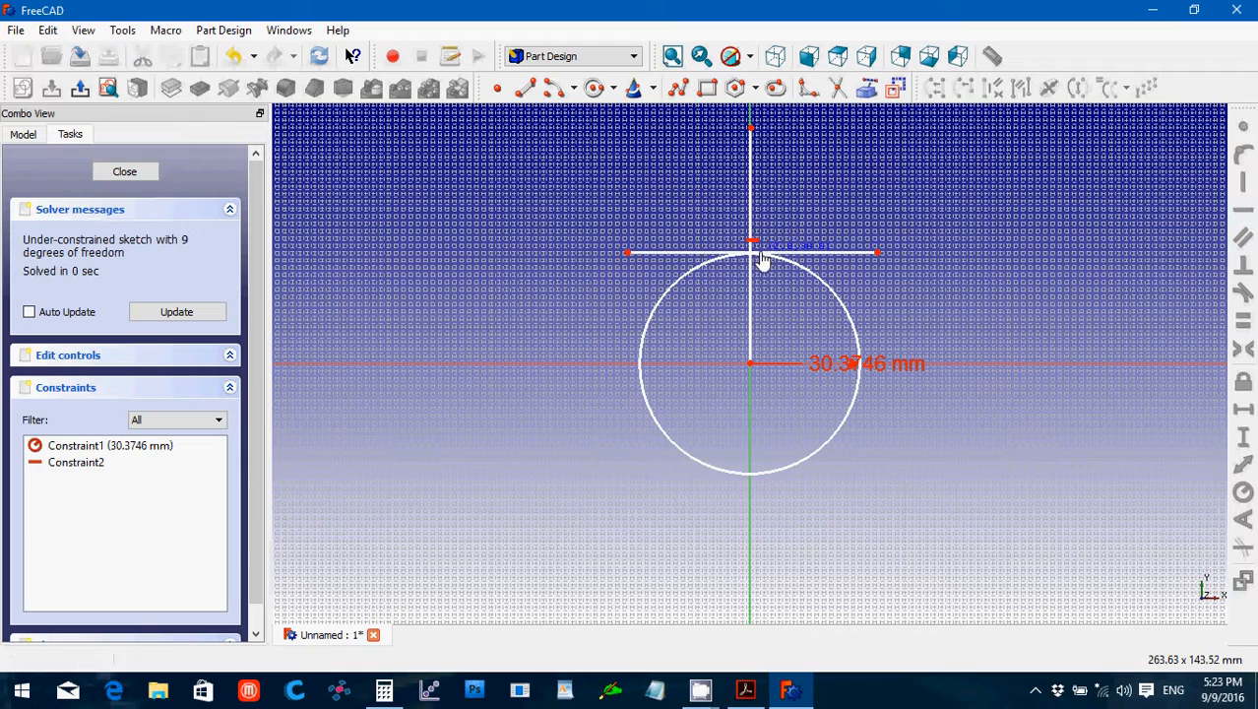
scroll(783, 323, "up", 3)
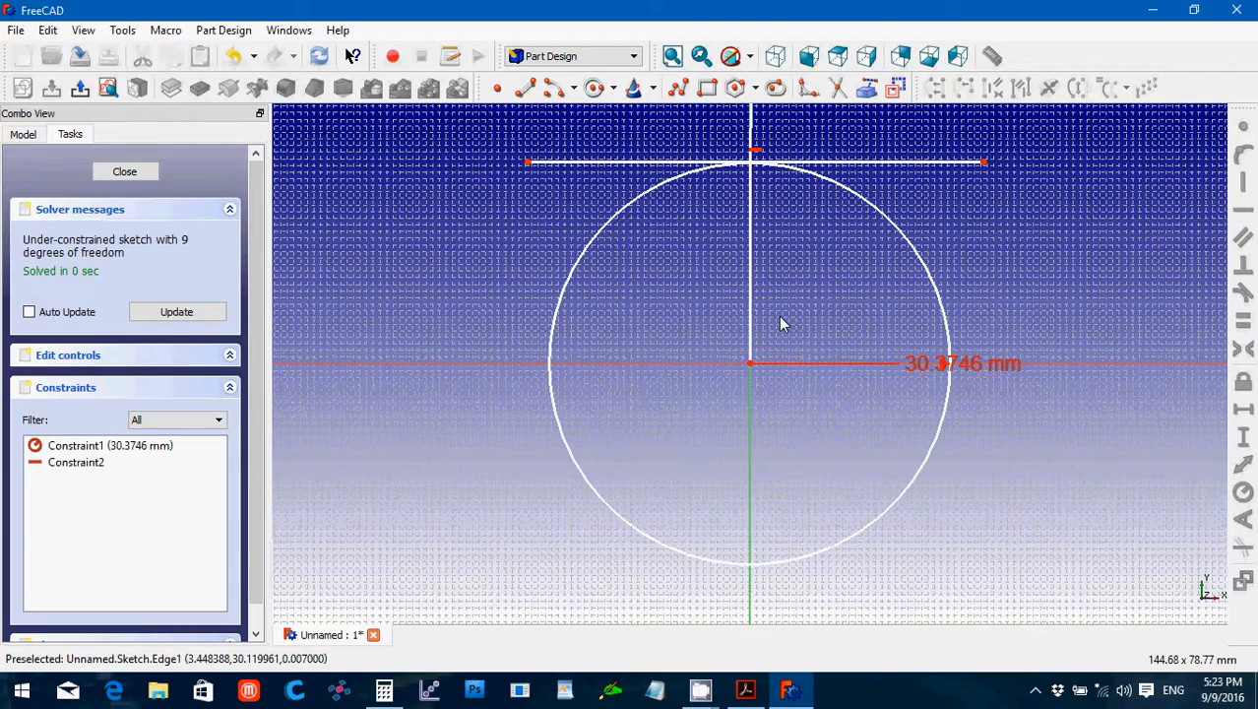
scroll(780, 323, "up", 4)
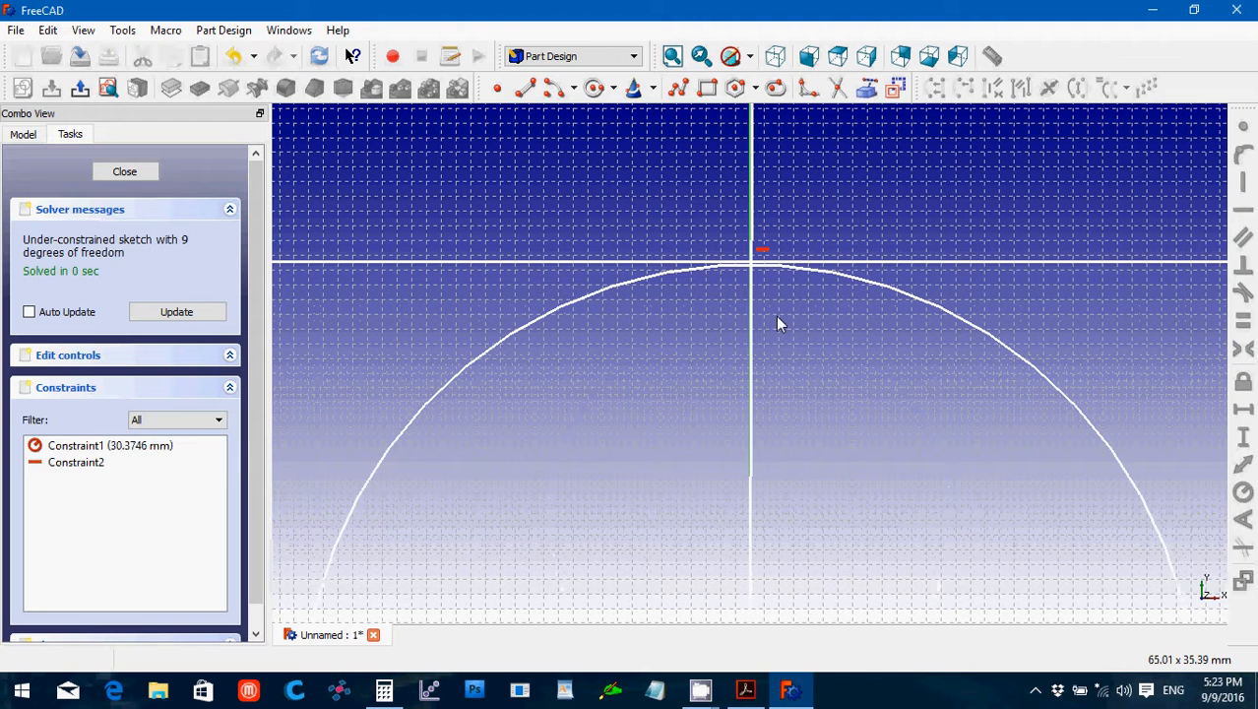
left_click_drag(786, 260, 787, 271)
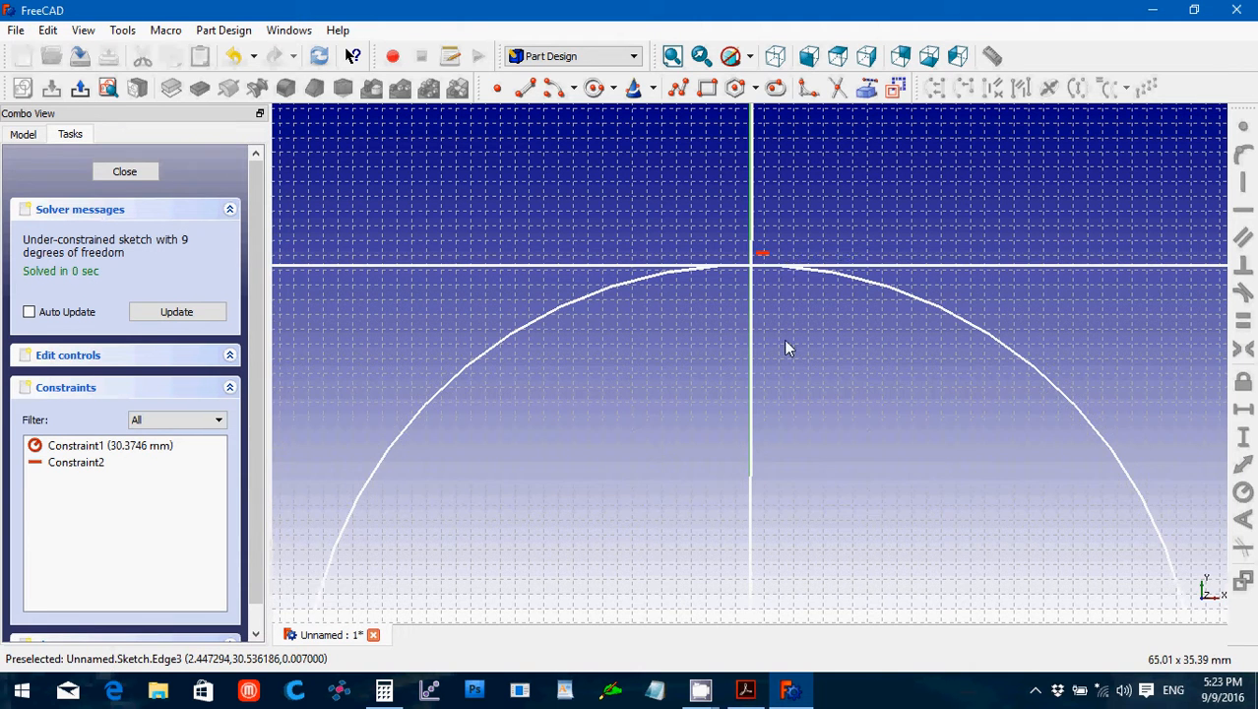
scroll(787, 343, "down", 3)
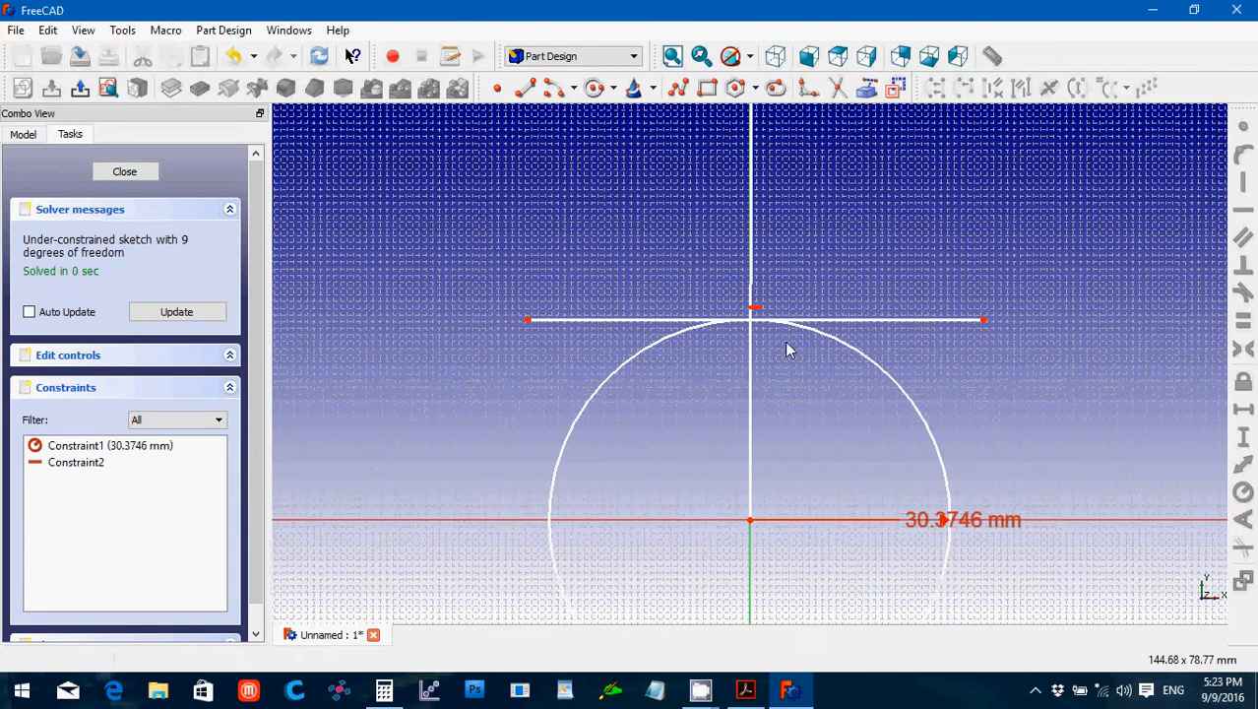
Constrain the vertical distance between the horizontal axis and the horizontal line's left endpoint to 30.37459 mm.
left_click(462, 520)
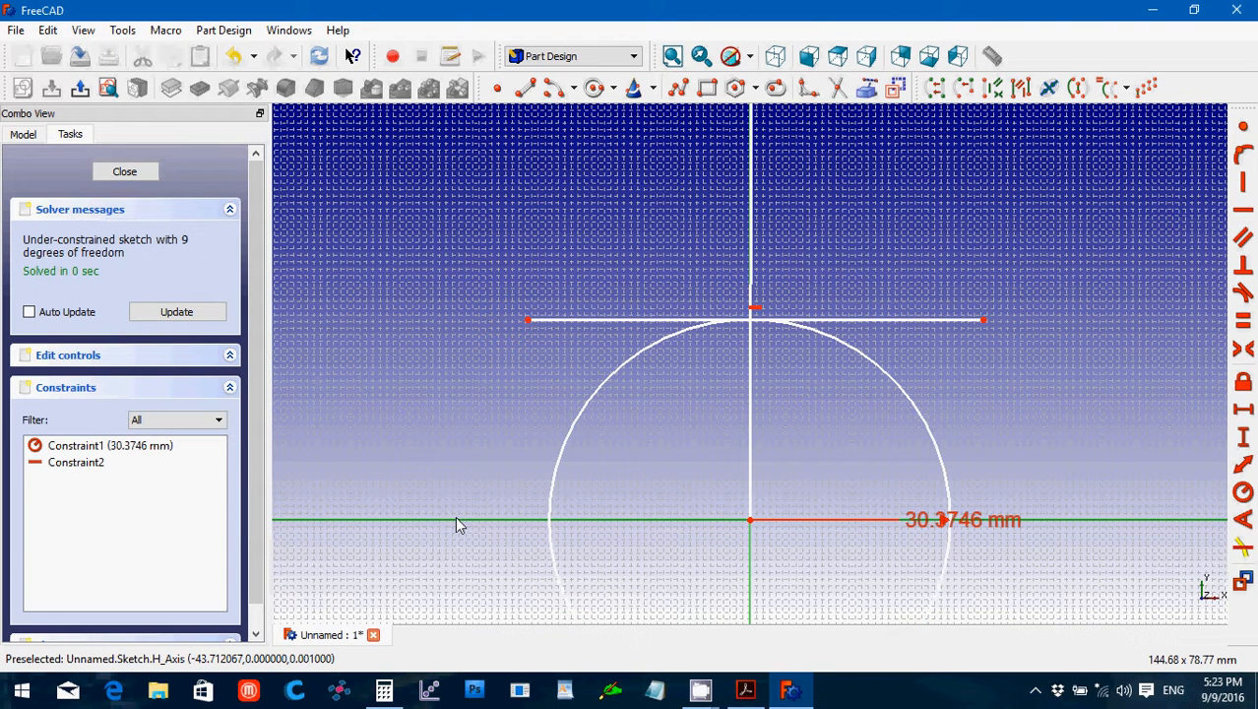
left_click(444, 433)
left_click(443, 519)
left_click(528, 320)
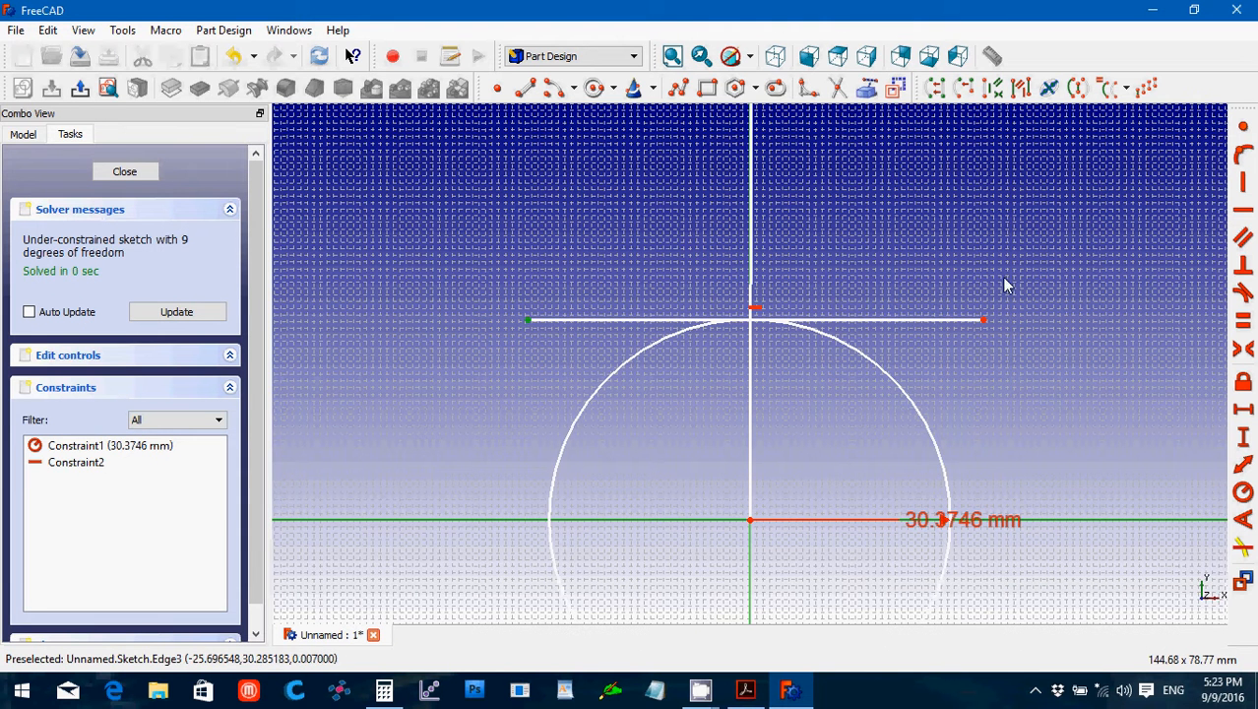
left_click(1244, 440)
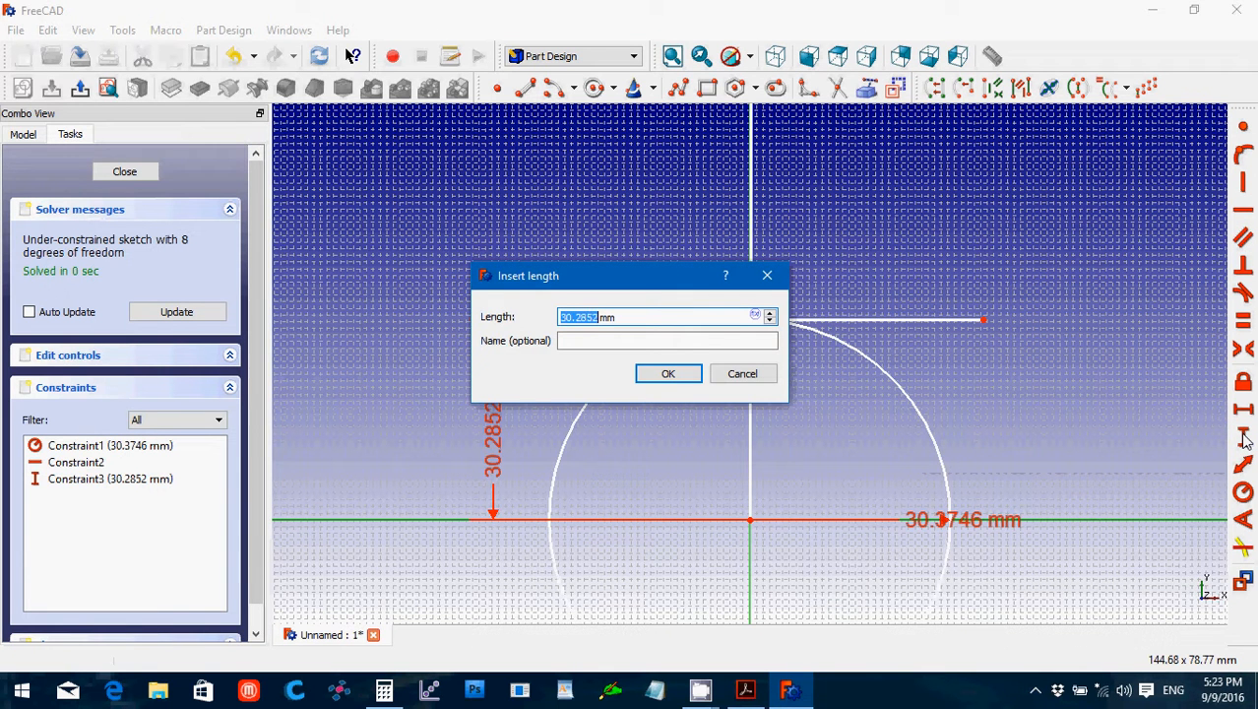
type("30.37459")
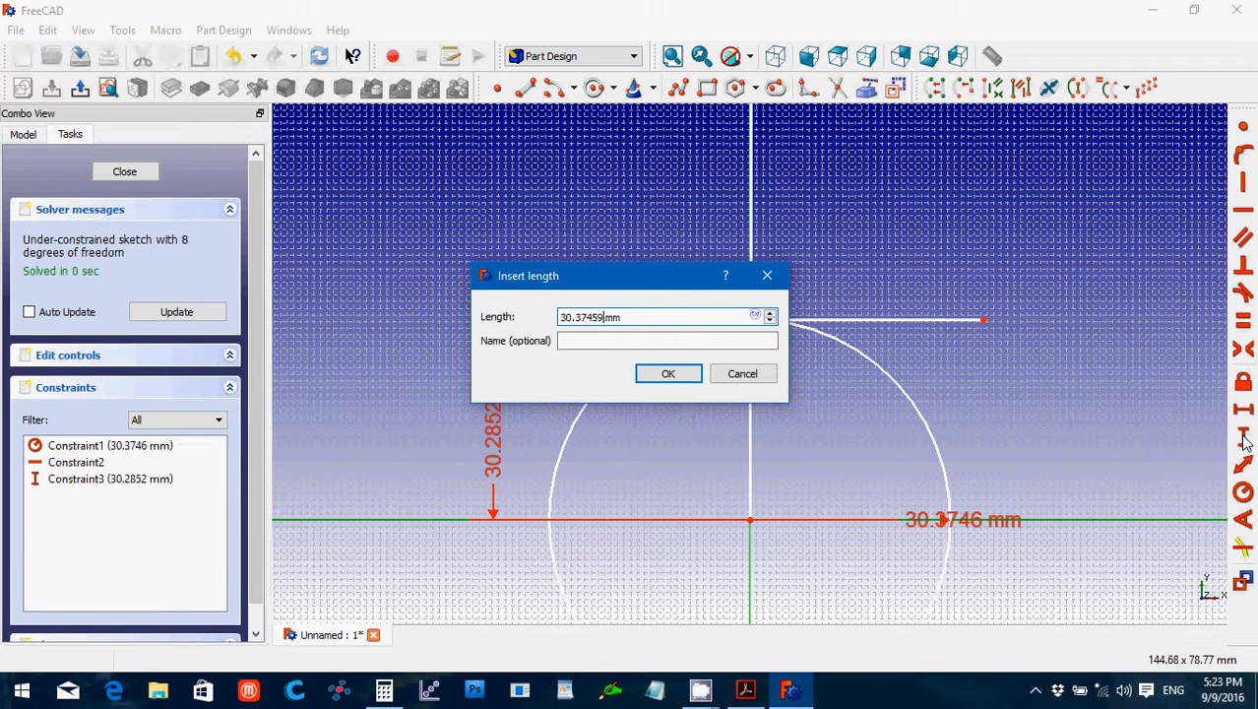
left_click(661, 377)
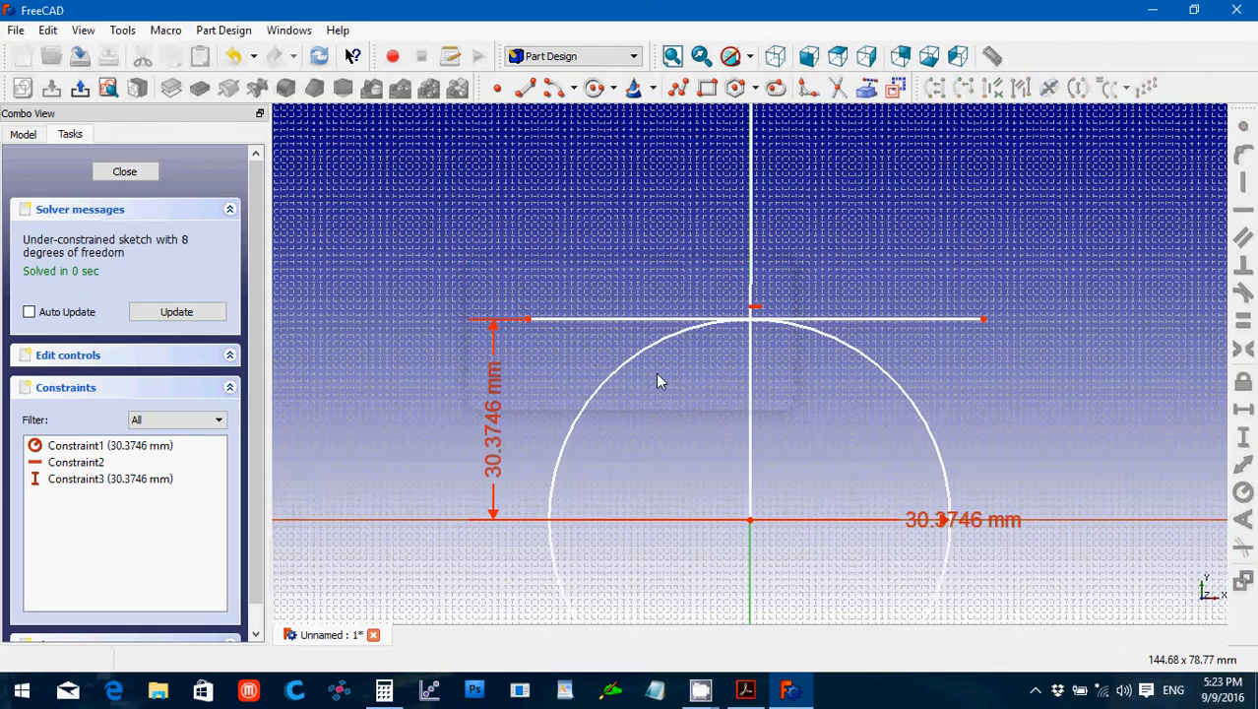
scroll(939, 376, "up", 5)
scroll(936, 378, "up", 3)
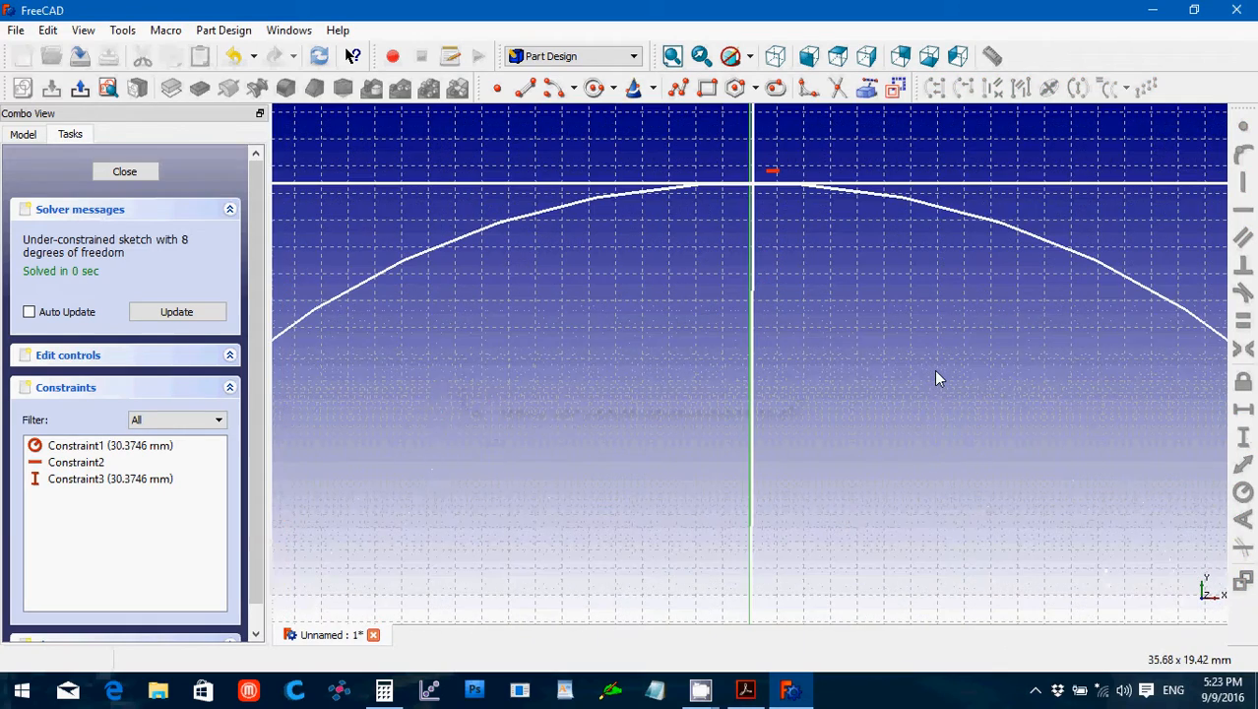
scroll(936, 377, "down", 8)
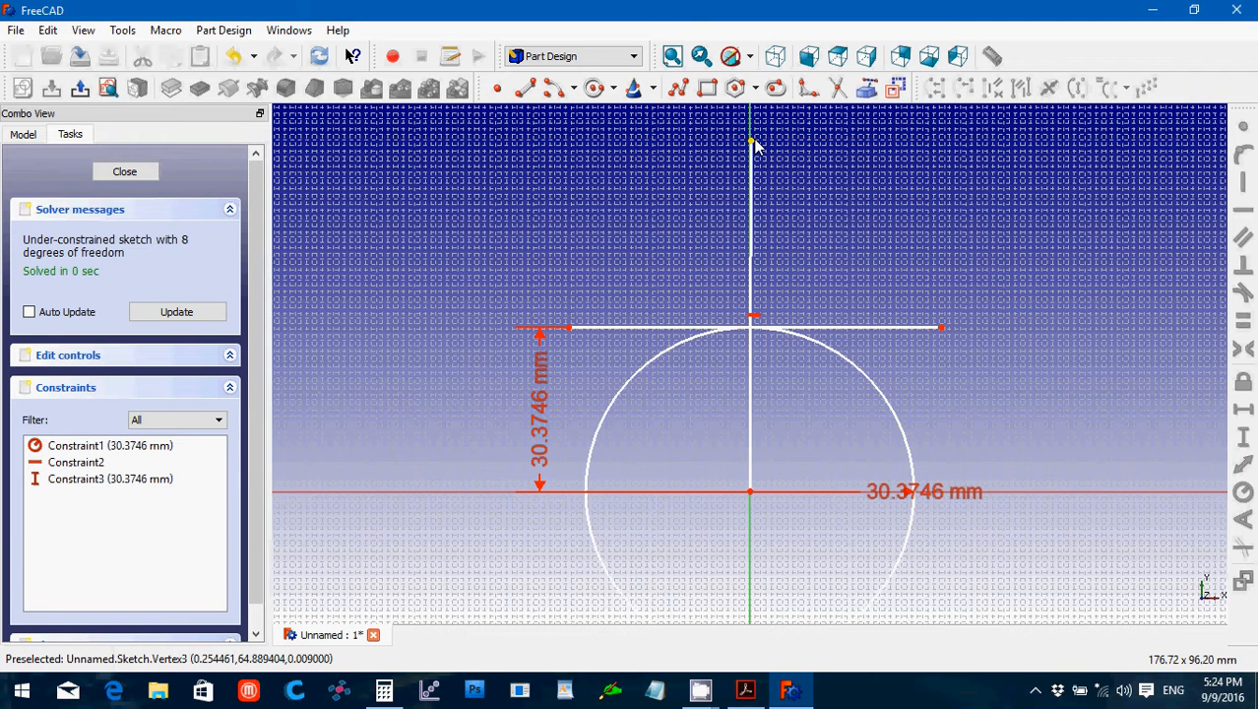
Constrain the upright line vertical and make its lower endpoint coincident with the circle's centre and the origin.
mouse_move(751, 145)
left_mouse_down()
mouse_move(764, 155)
mouse_move(738, 163)
mouse_move(748, 157)
left_mouse_up()
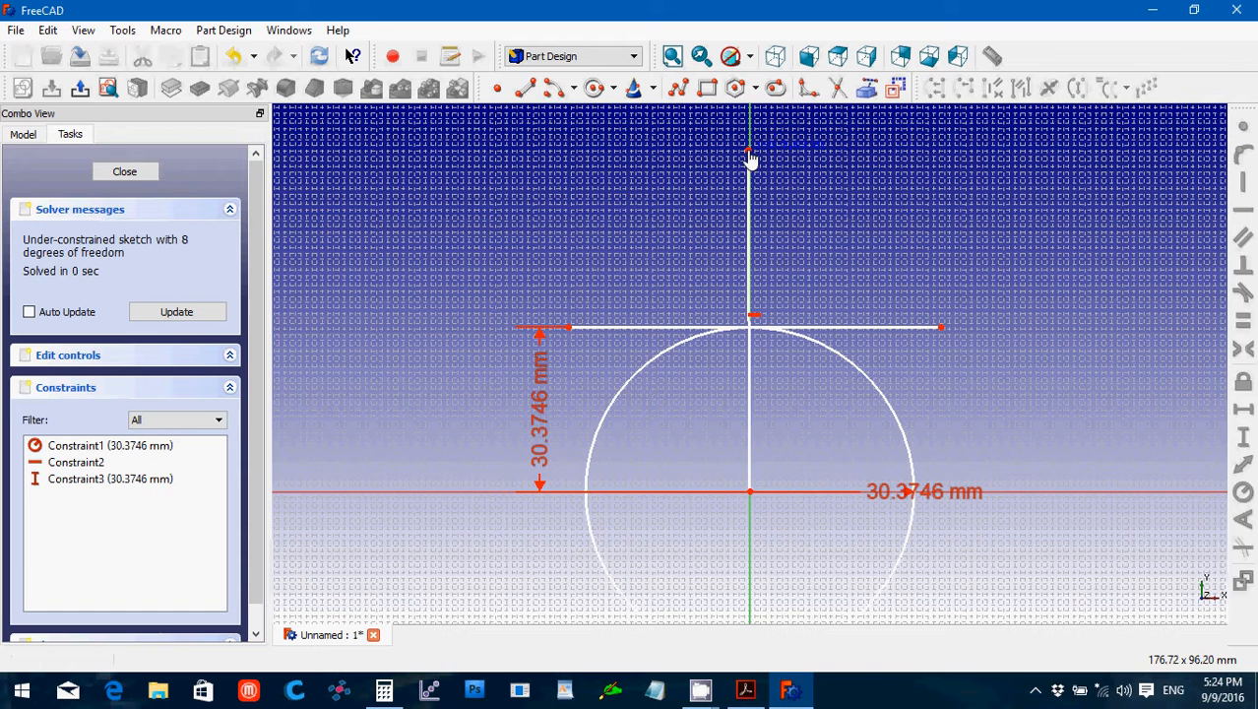
left_click(753, 203)
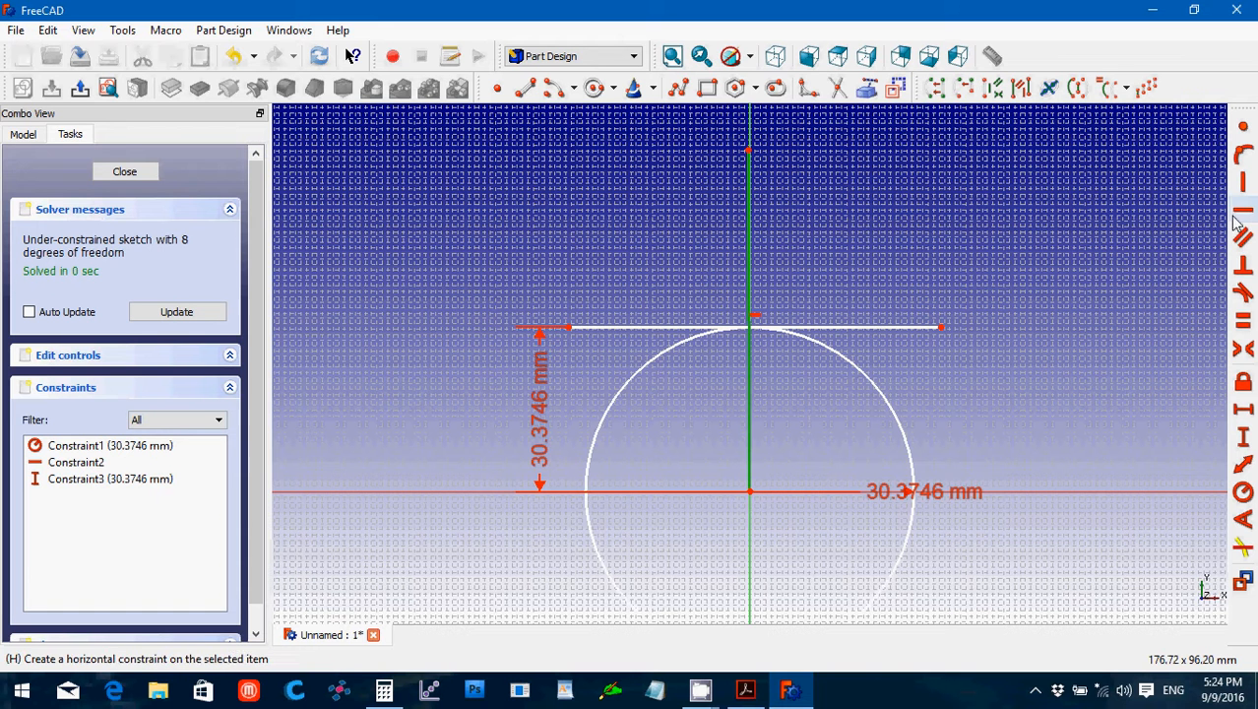
left_click(1246, 187)
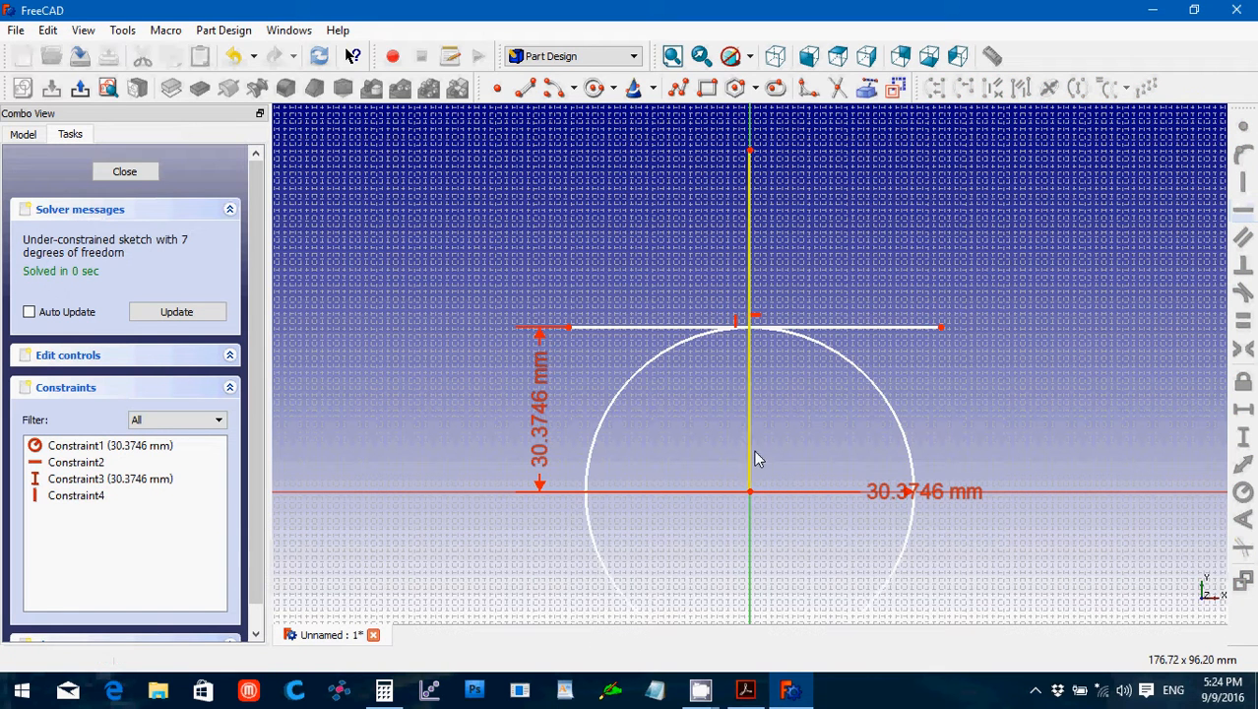
mouse_move(758, 455)
left_mouse_down()
mouse_move(758, 418)
mouse_move(750, 470)
left_mouse_up()
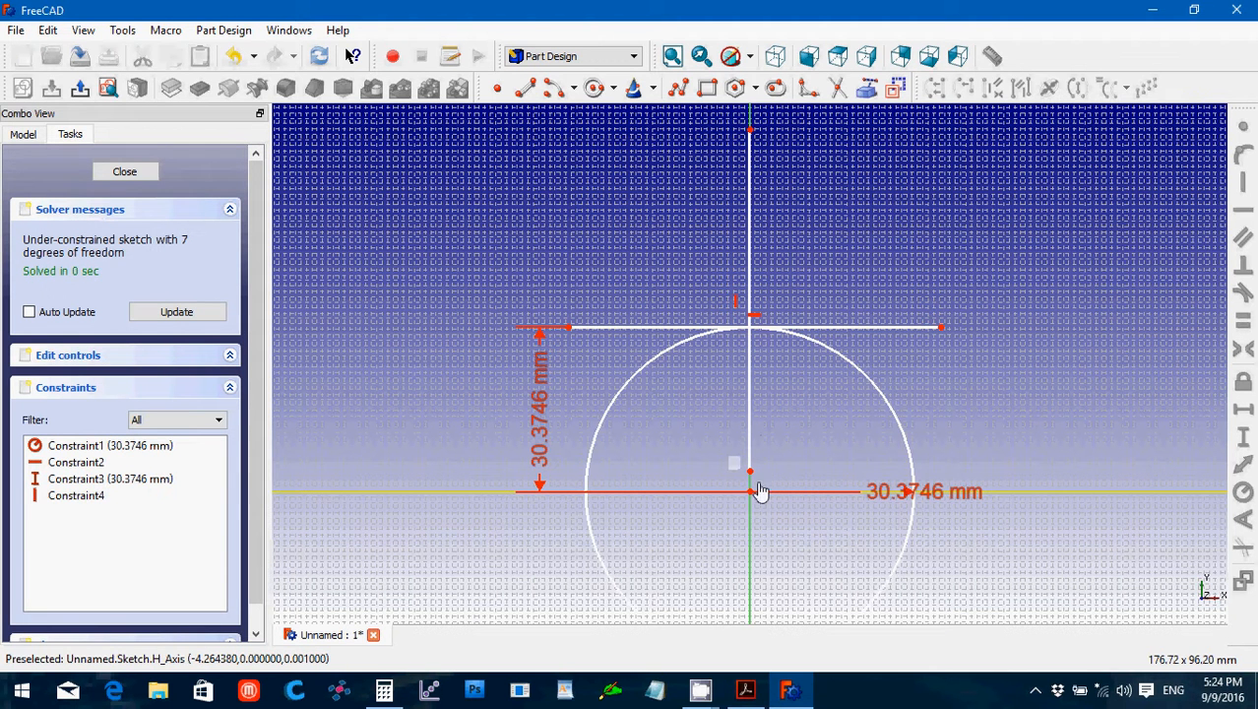
left_click_drag(775, 507, 778, 504)
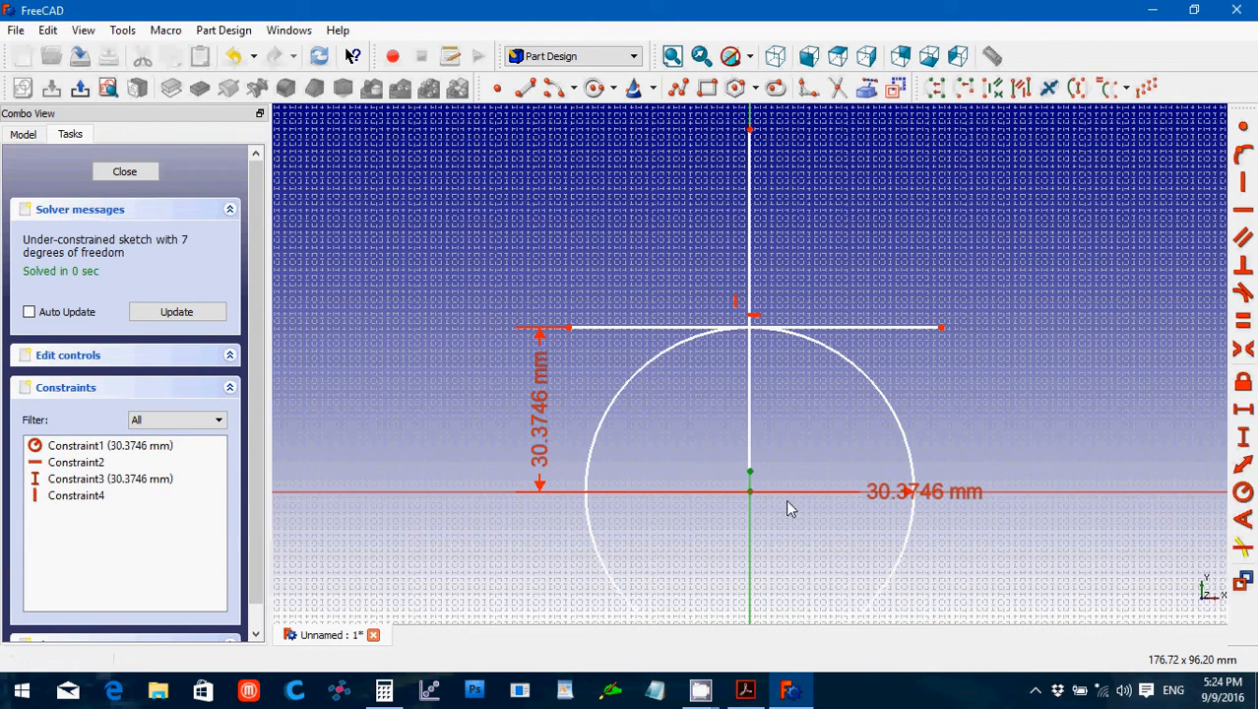
left_click(1242, 130)
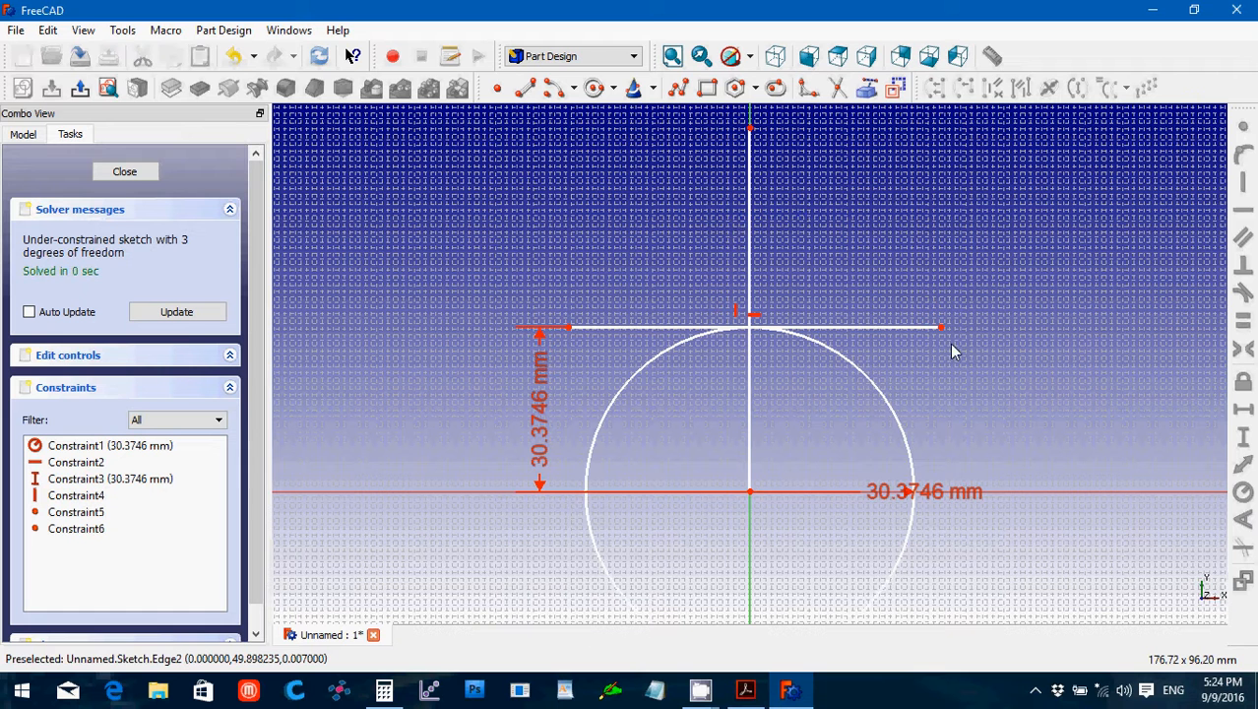
Convert the vertical line and the horizontal line to construction geometry.
left_click(750, 236)
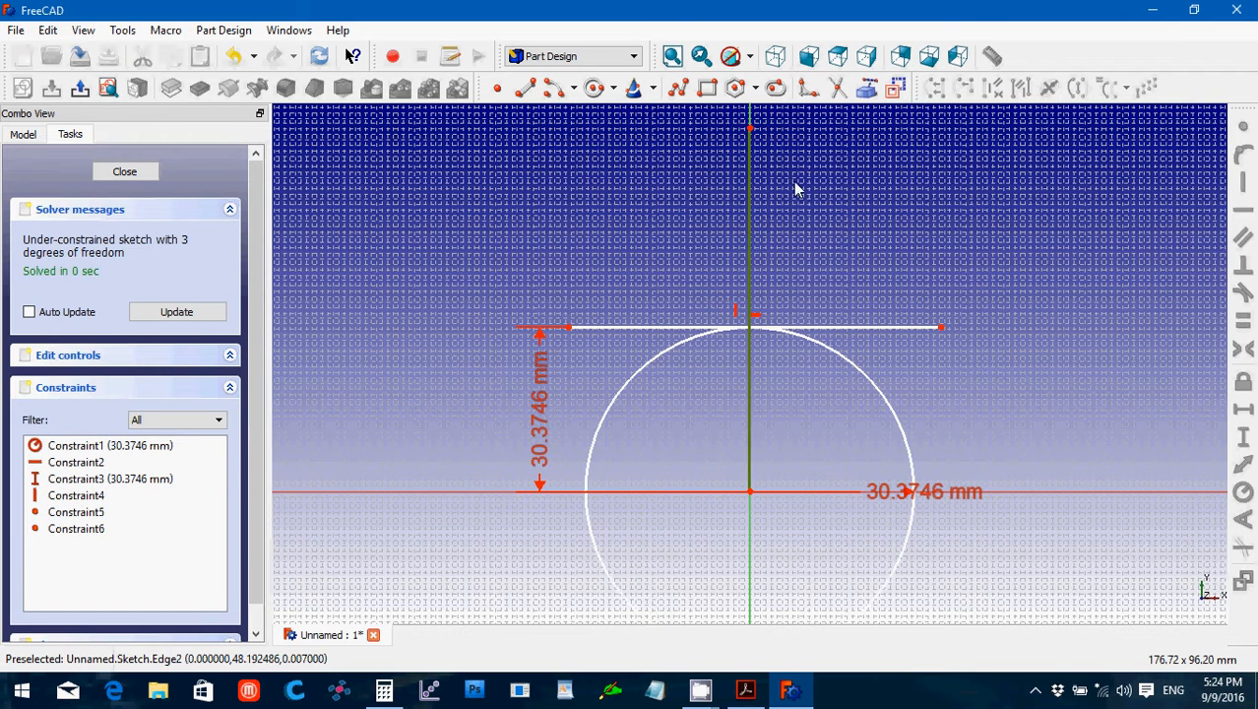
left_click(895, 88)
left_click(819, 327)
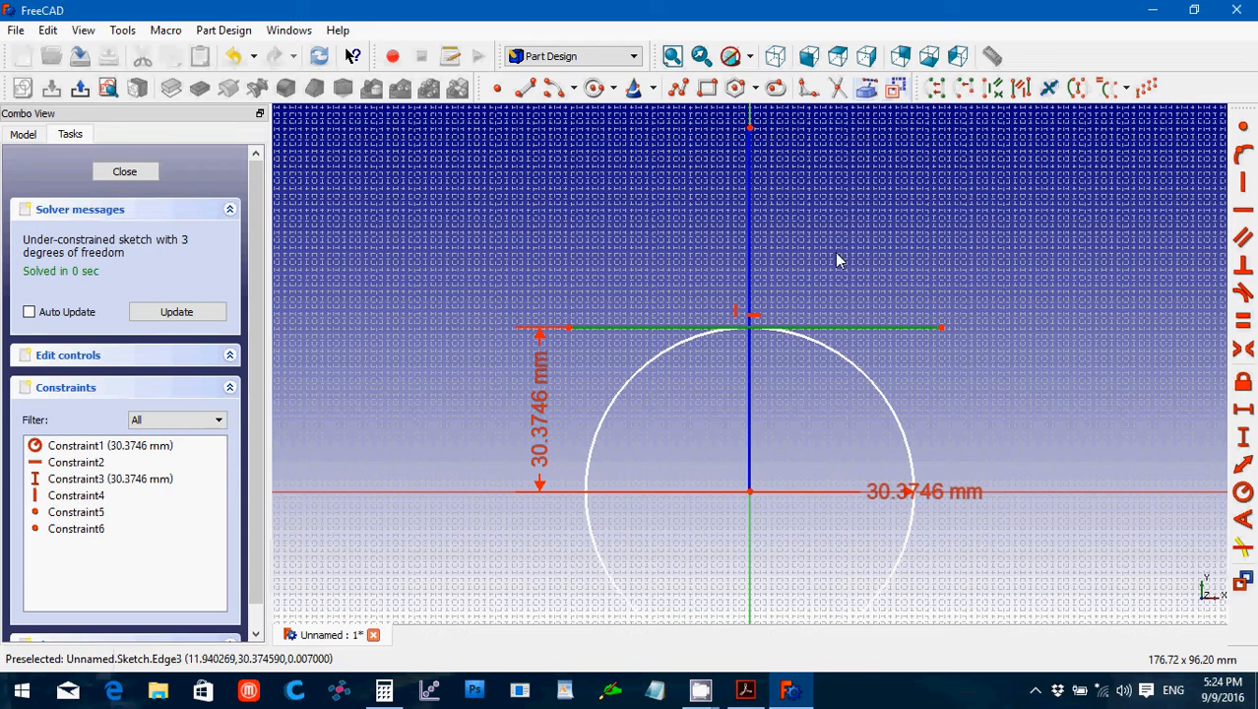
left_click(895, 88)
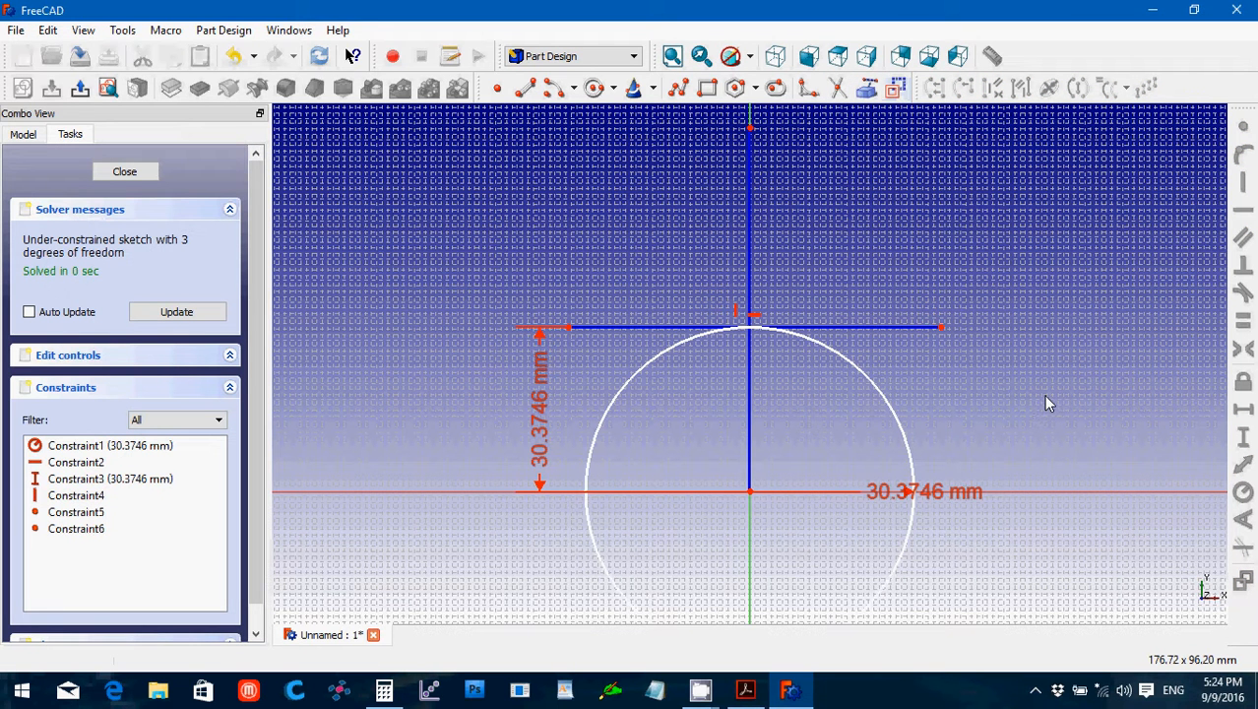
Switch to the PDF in Acrobat Reader and look up the circle radius R given in instruction 6.
left_click(791, 693)
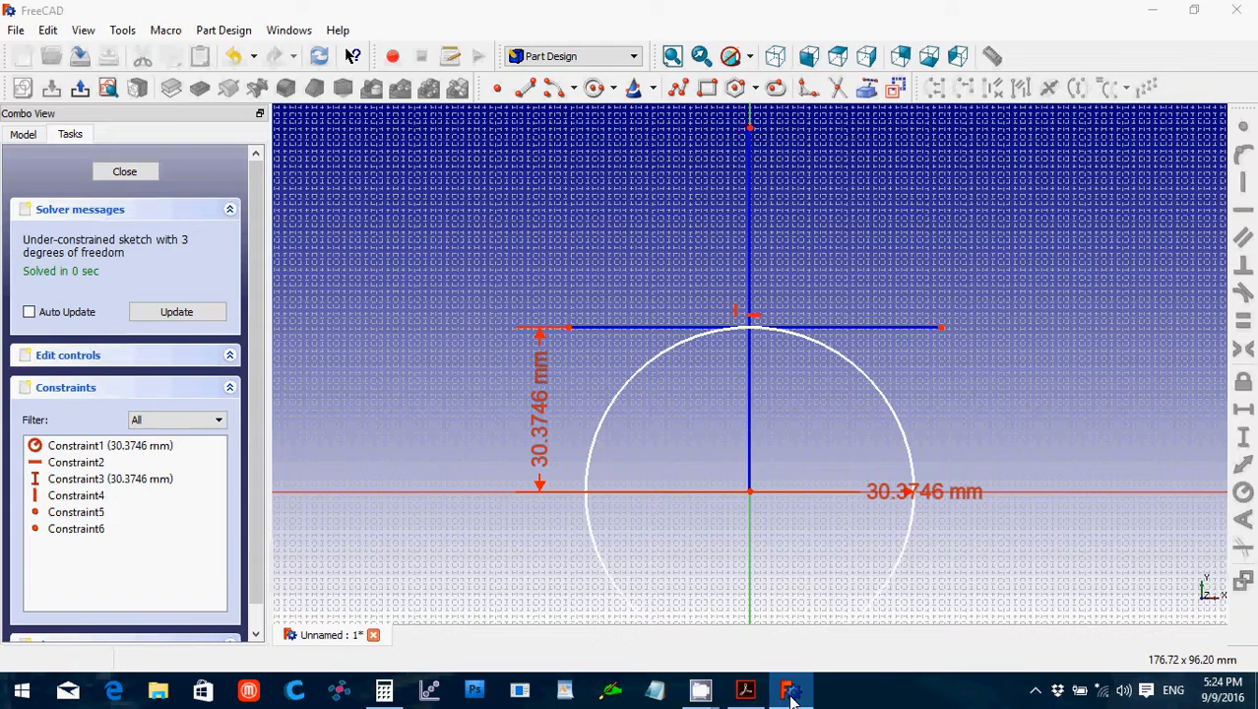
left_click(790, 694)
left_click(745, 689)
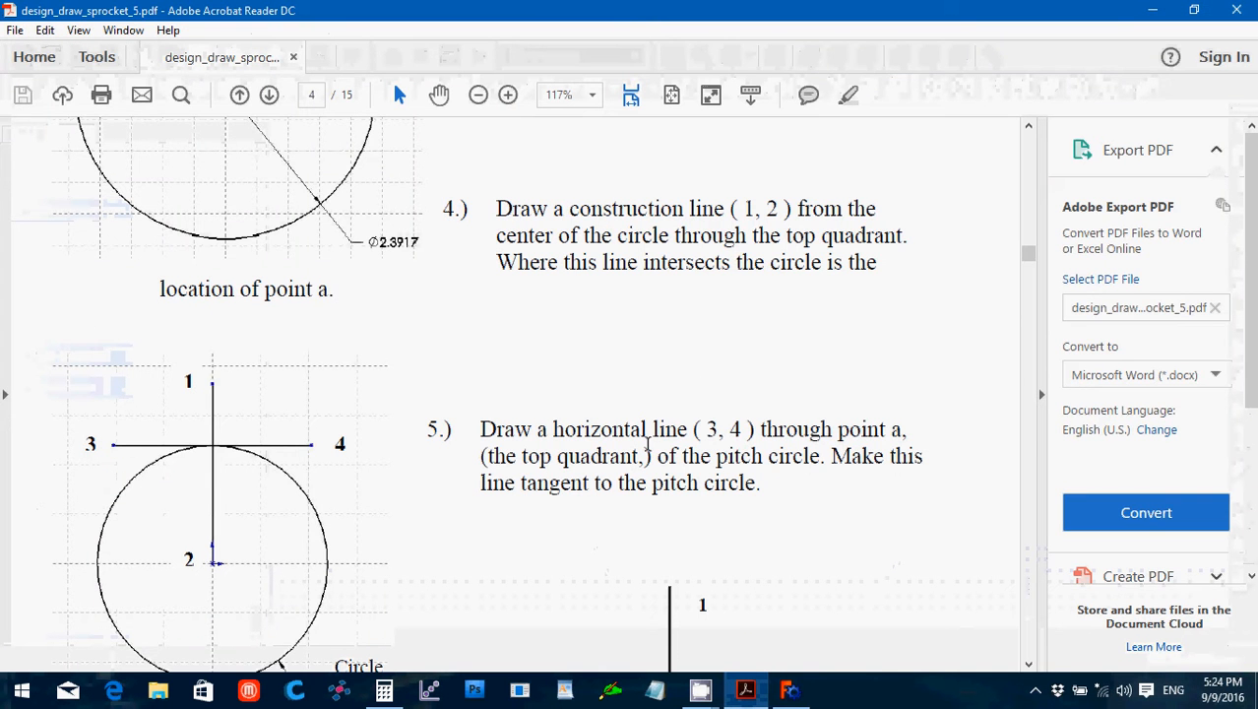
scroll(730, 442, "down", 2)
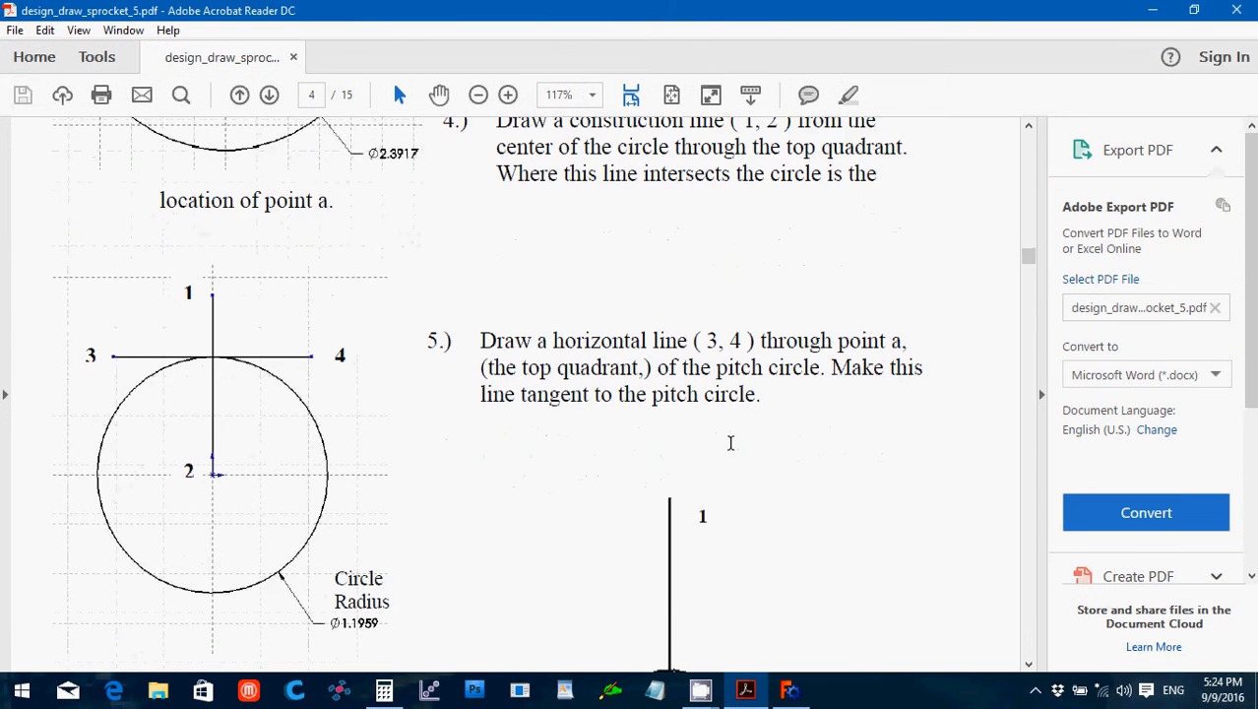
scroll(730, 442, "down", 3)
scroll(730, 442, "down", 5)
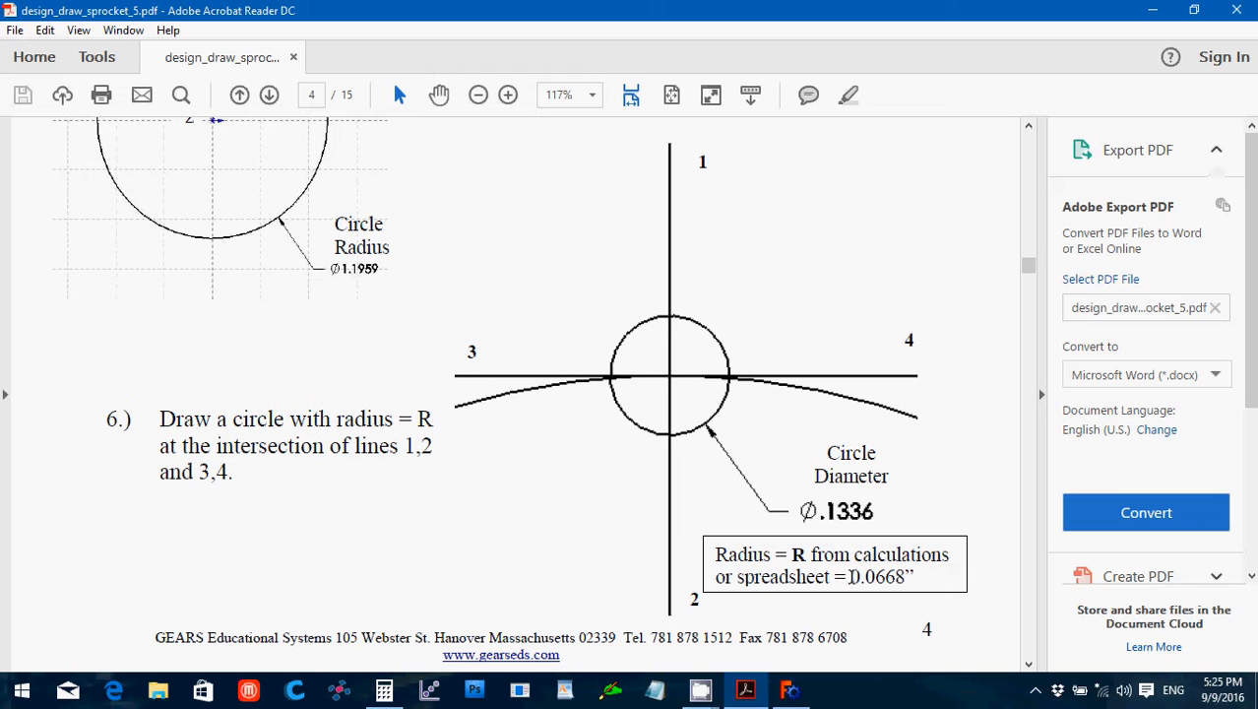
left_click_drag(853, 577, 902, 573)
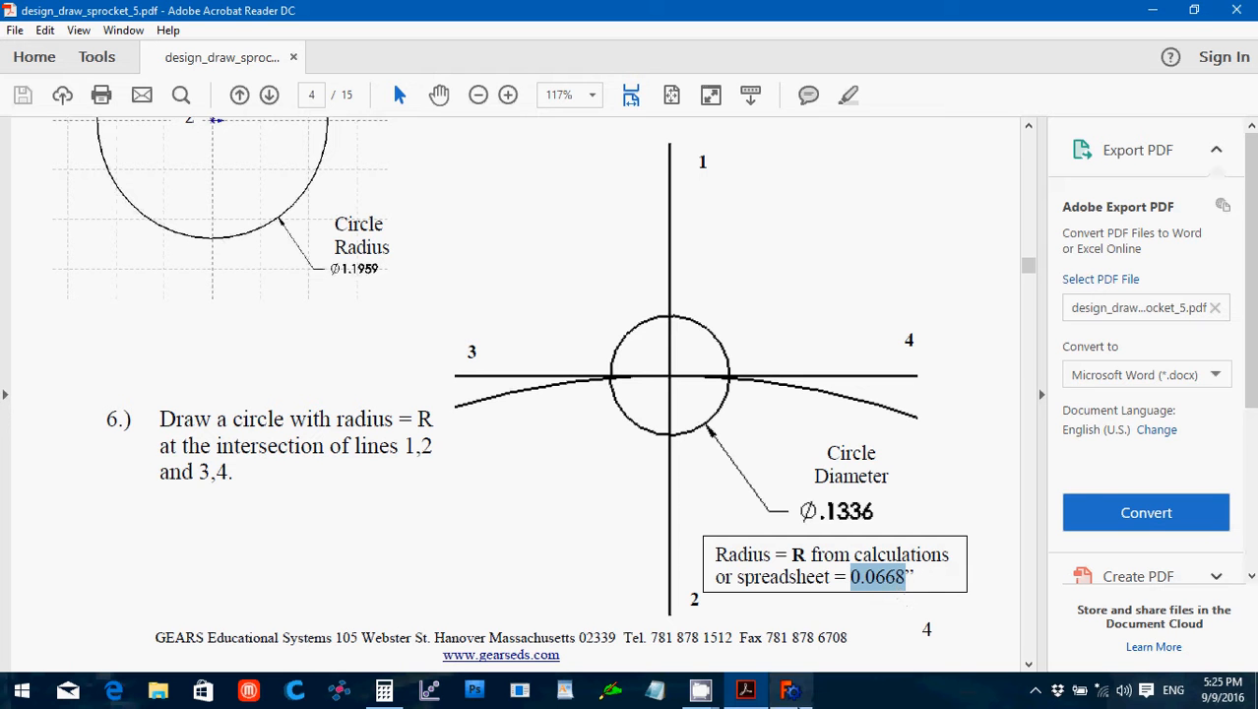
Return to the FreeCAD sketch and examine where the construction lines meet the pitch circle's top quadrant.
left_click(789, 690)
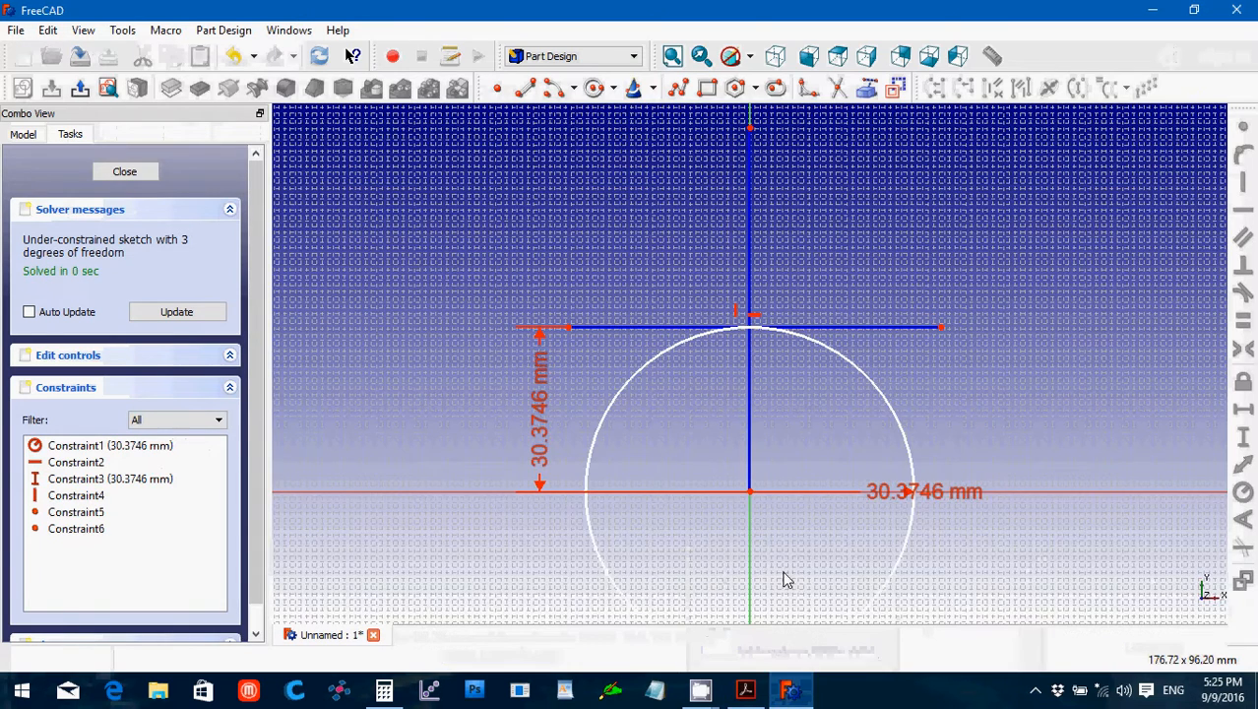
scroll(777, 536, "up", 4)
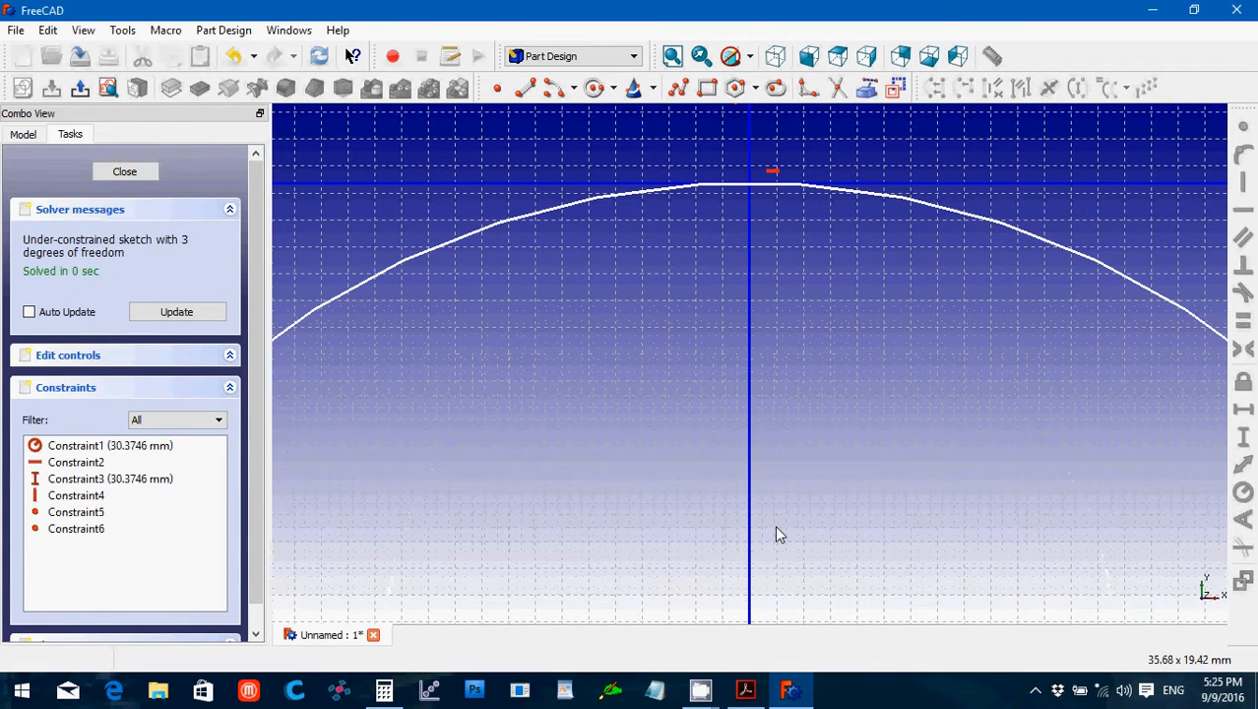
key("Down")
key("Down")
key("Up")
key("Up")
key("Up")
key("Up")
key("Up")
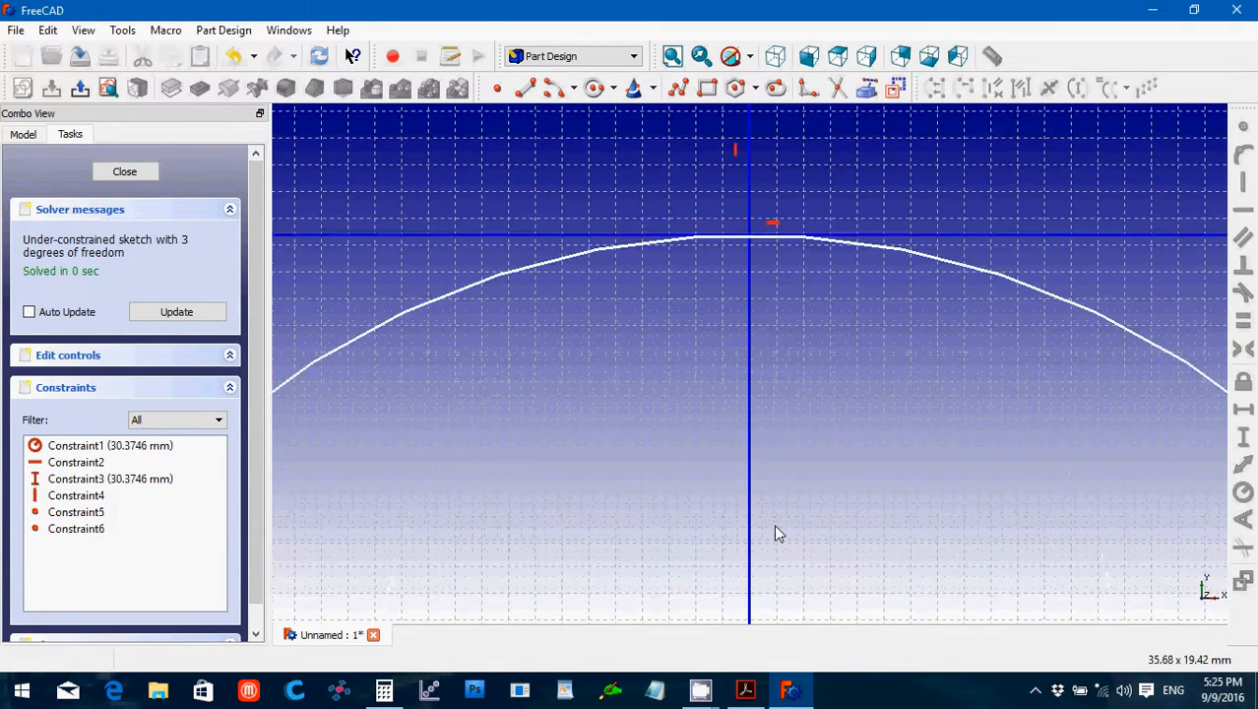
scroll(773, 533, "up", 4)
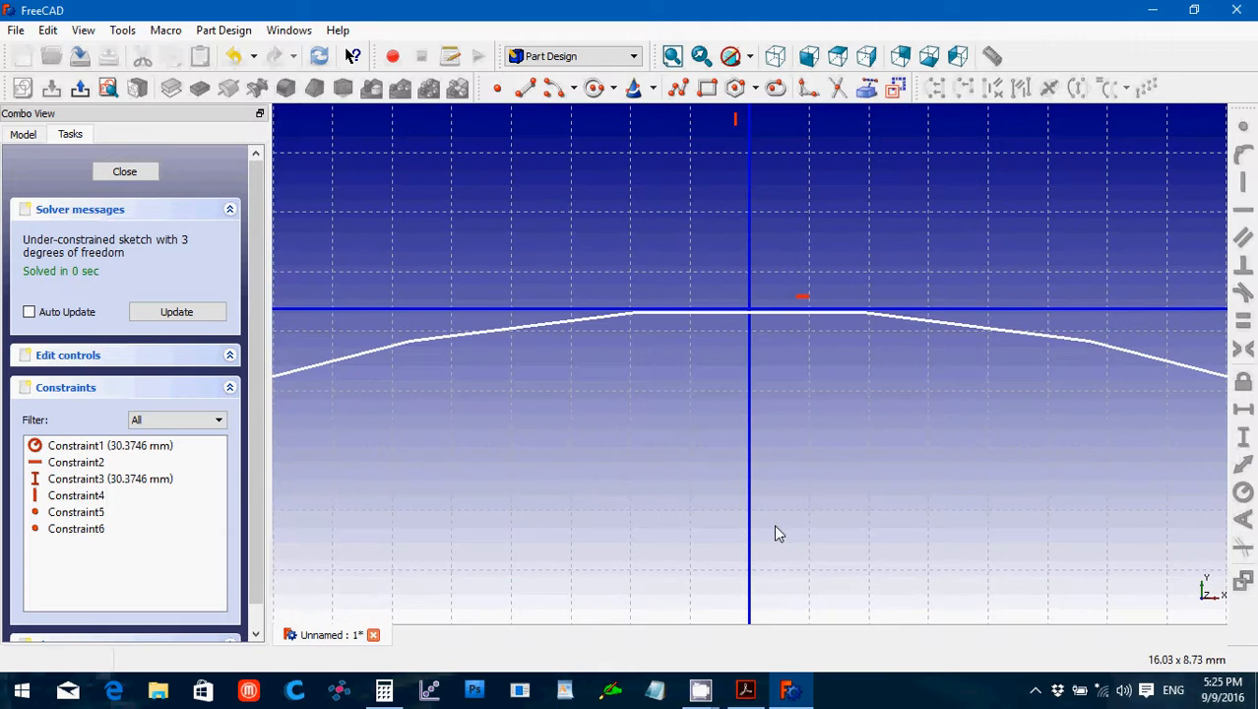
scroll(774, 533, "down", 8)
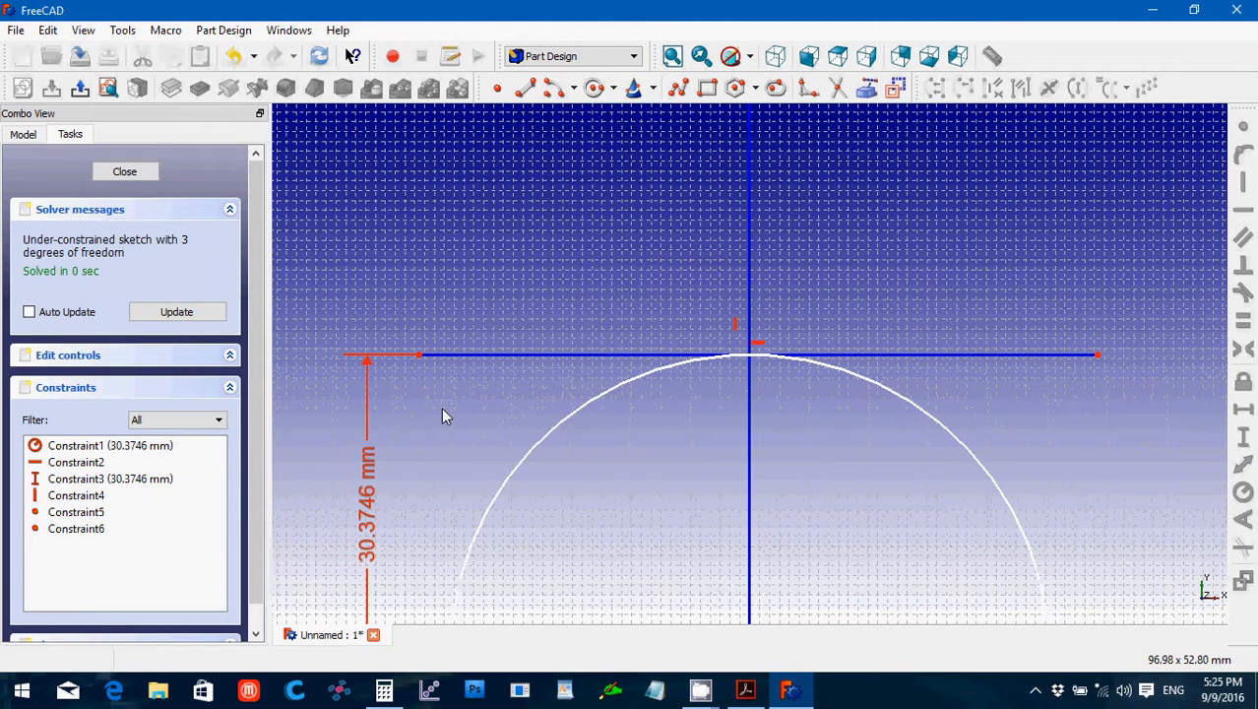
Constrain the horizontal construction line's two endpoints symmetric about the vertical axis.
left_click(421, 356)
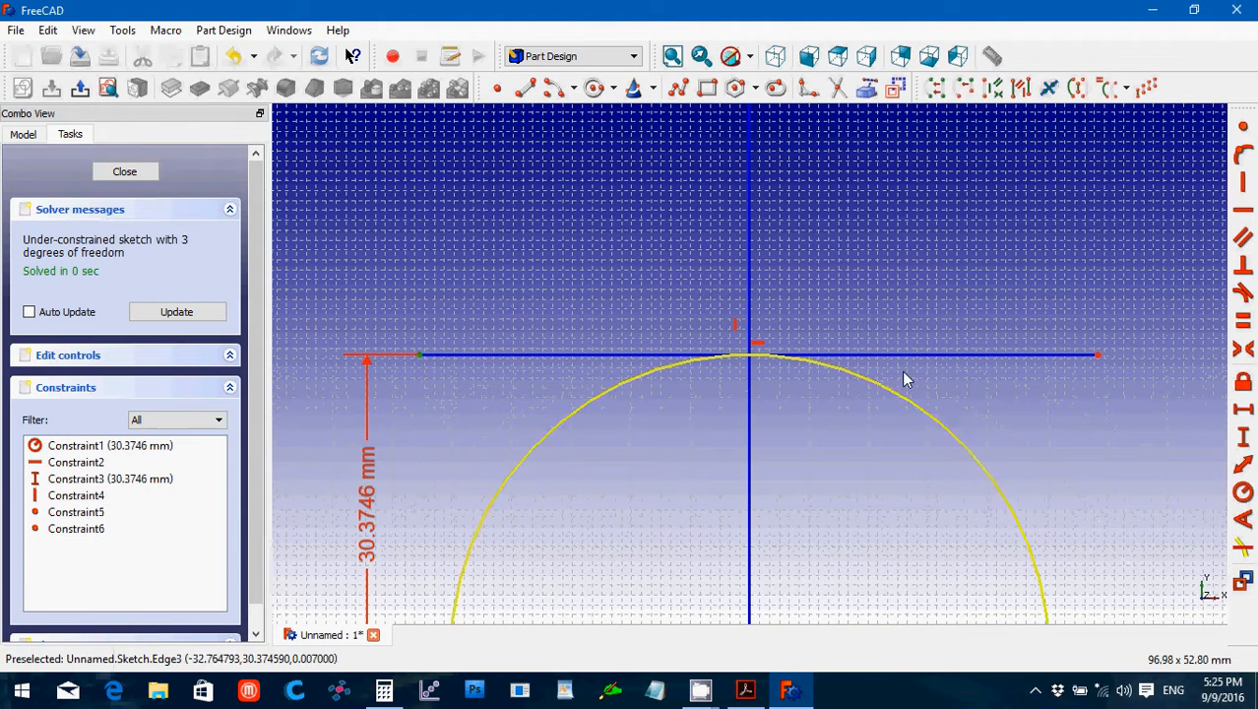
left_click(1096, 355)
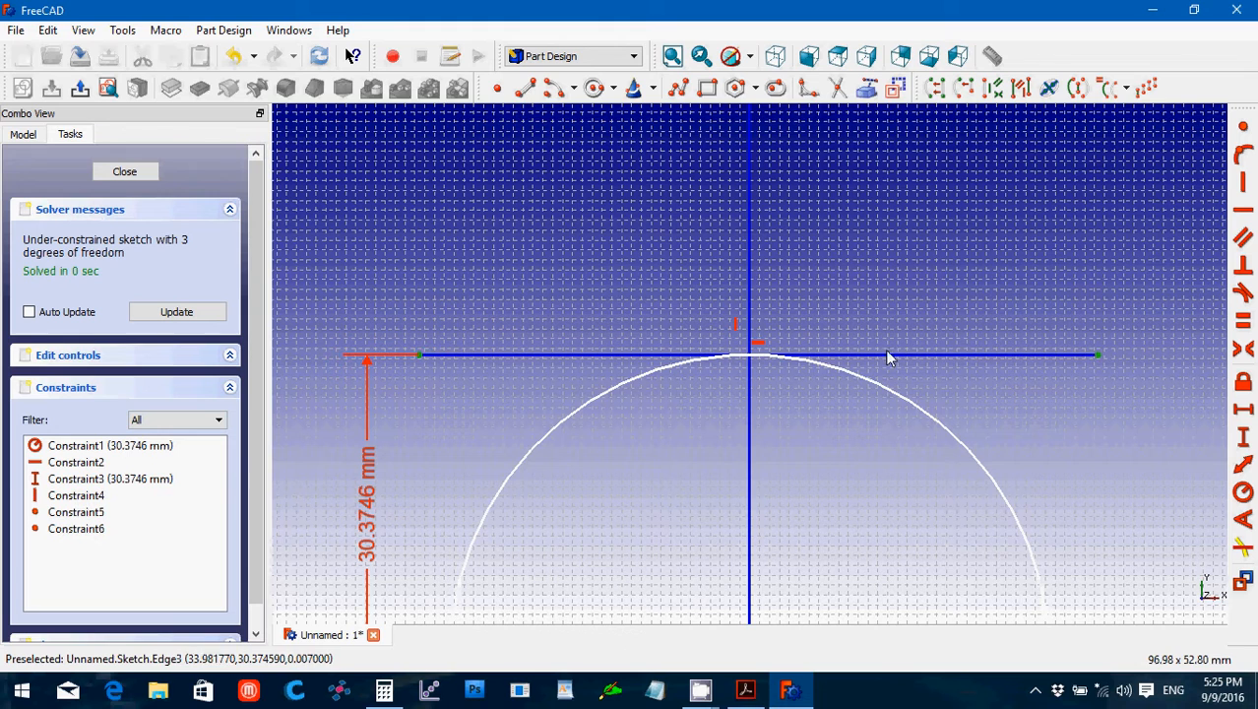
scroll(770, 301, "down", 3)
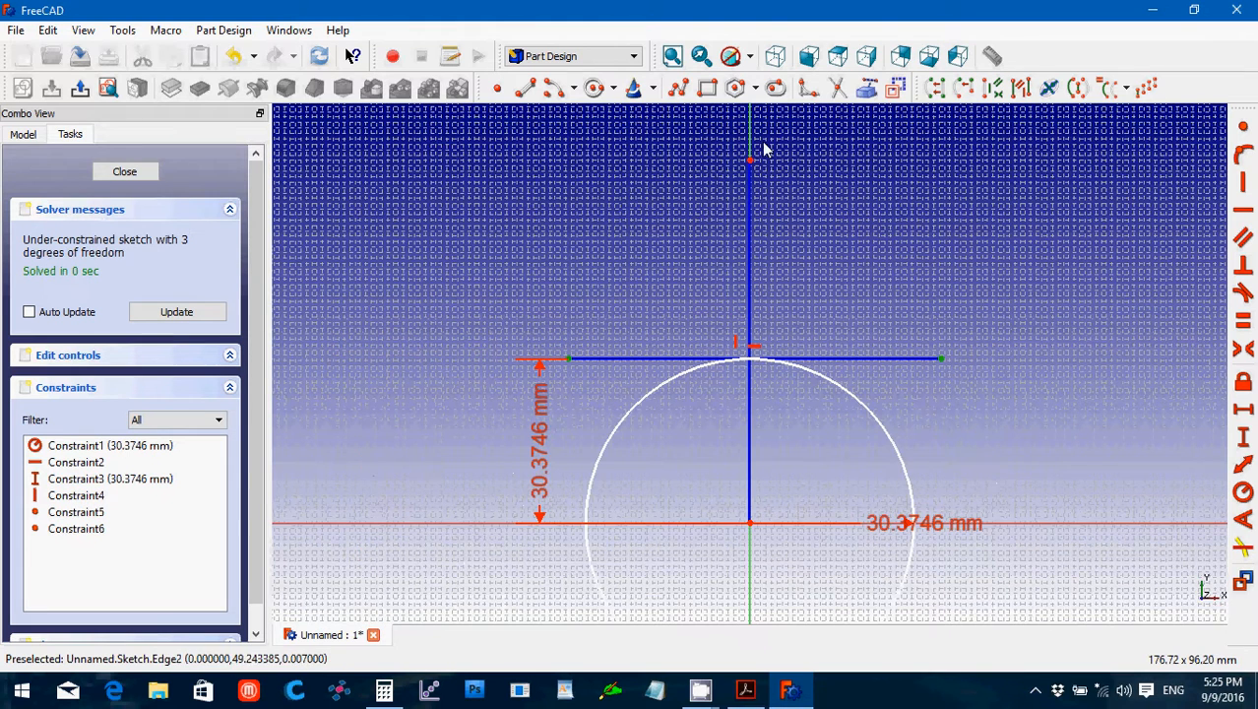
left_click(752, 145)
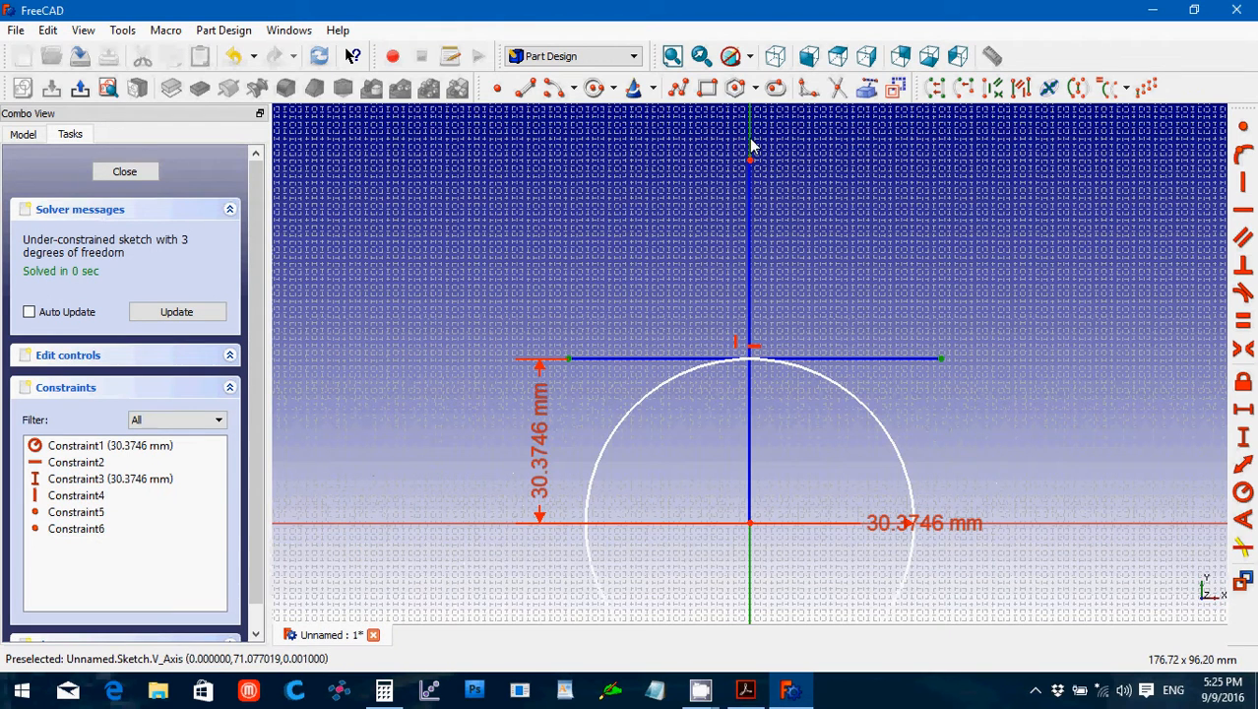
left_click(1243, 353)
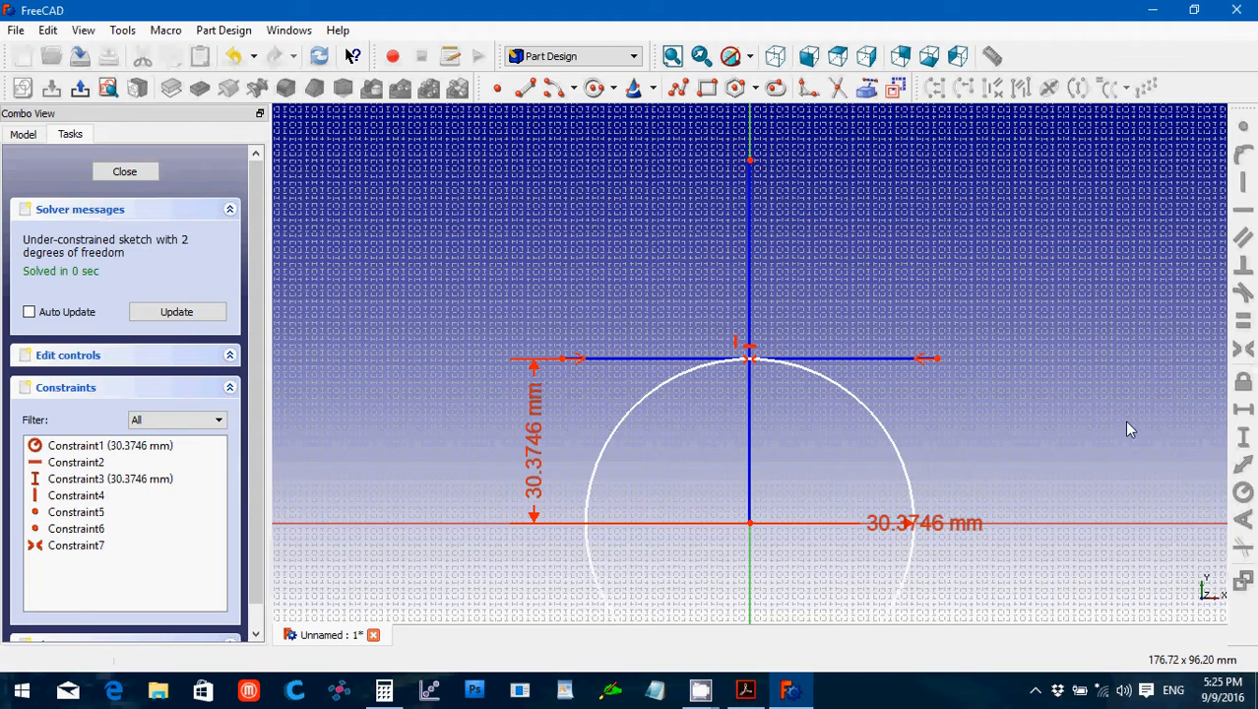
Examine closely how the horizontal construction line lies against the pitch circle at the vertical line.
scroll(772, 455, "up", 5)
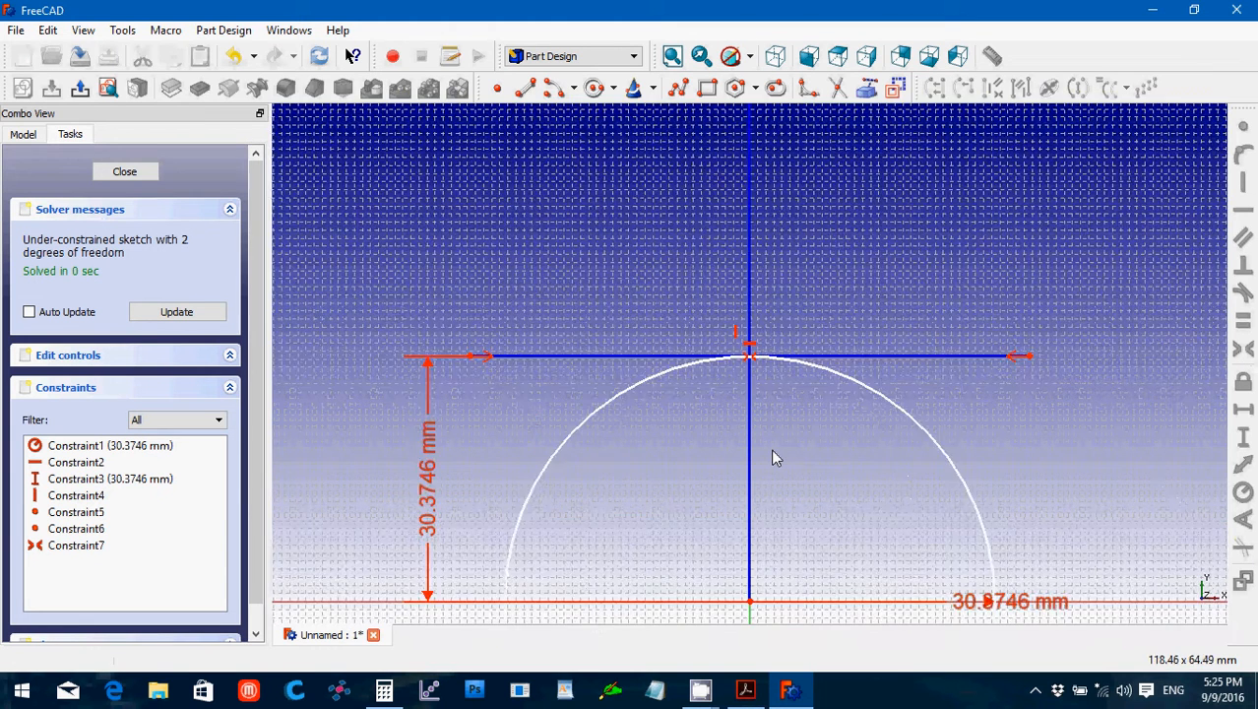
scroll(772, 451, "up", 6)
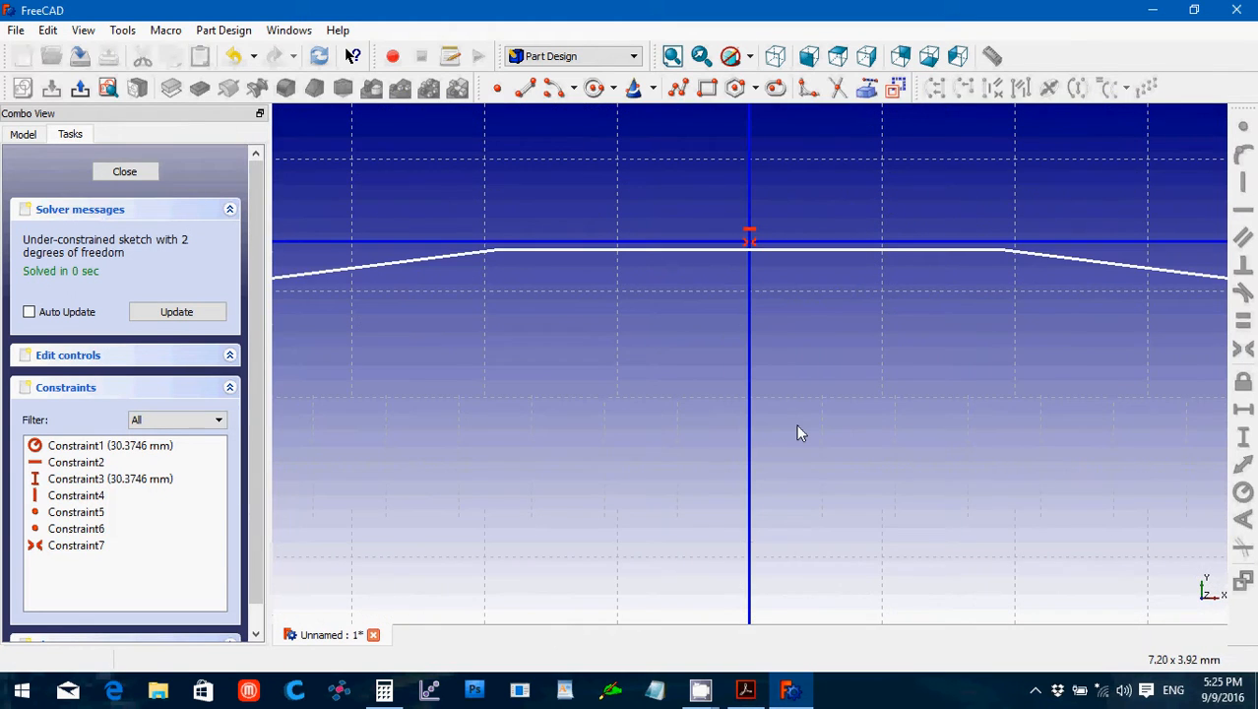
key("Up")
key("Up")
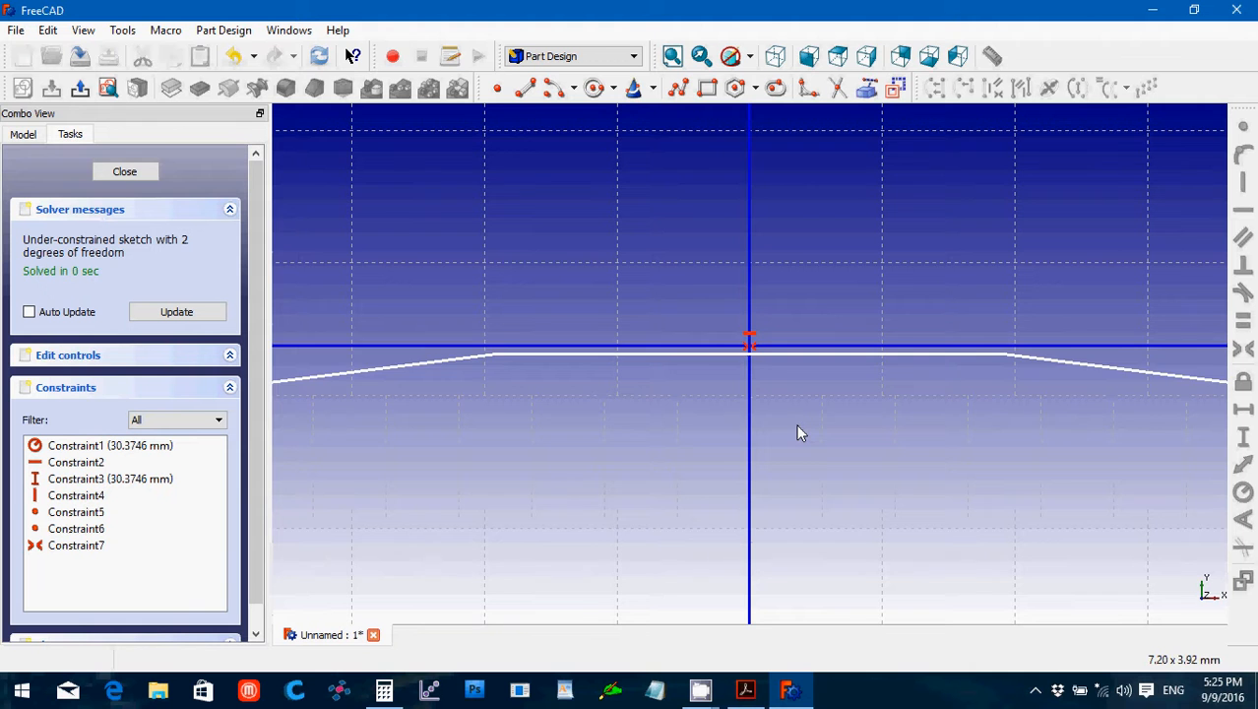
key("Up")
key("Up")
key("Down")
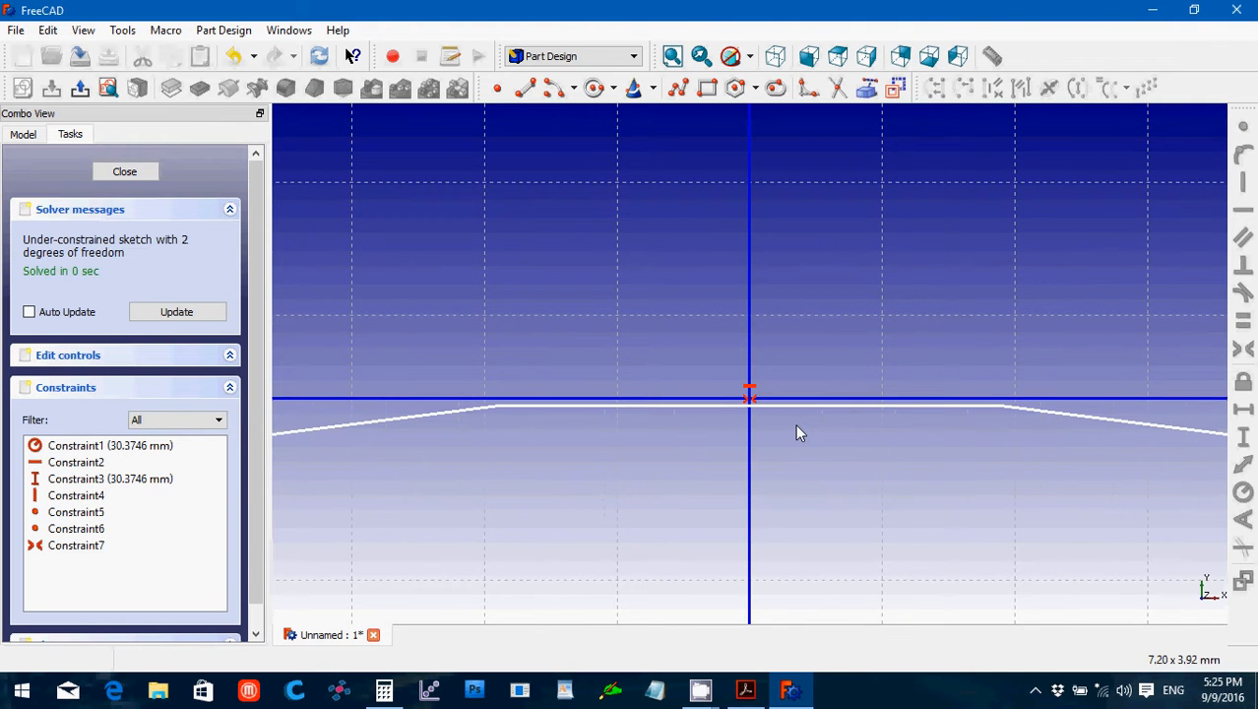
scroll(797, 433, "up", 3)
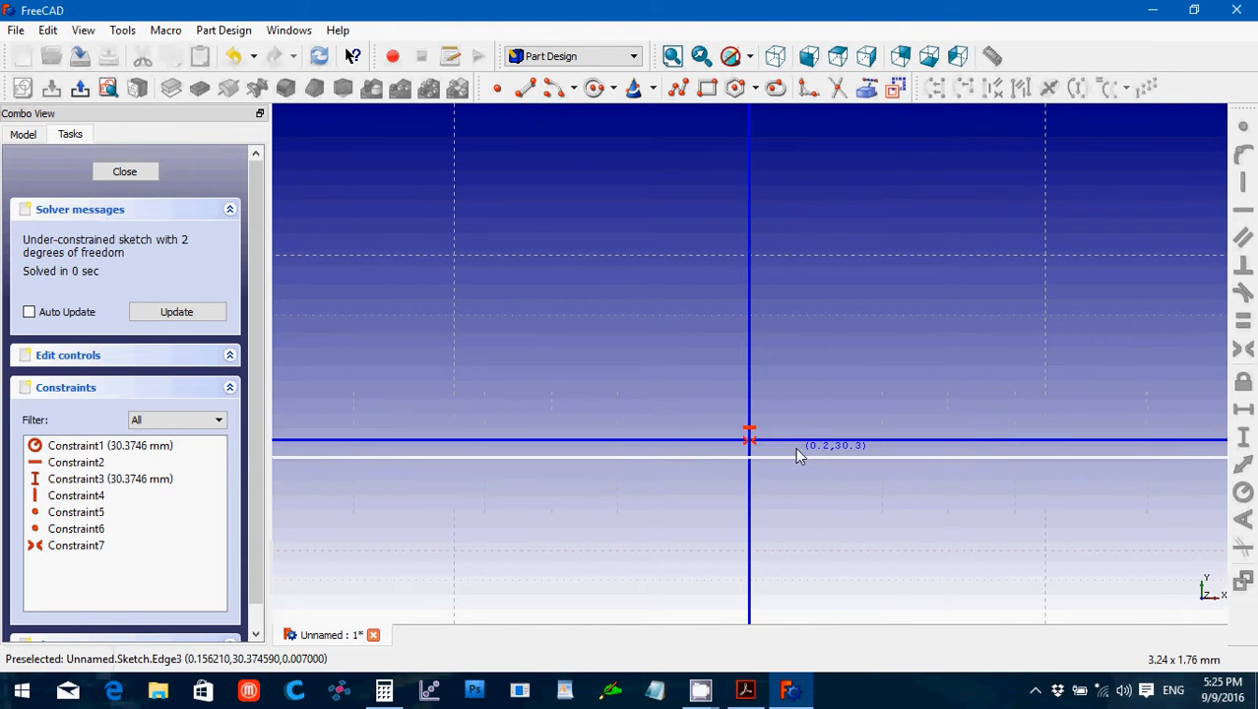
scroll(804, 496, "down", 3)
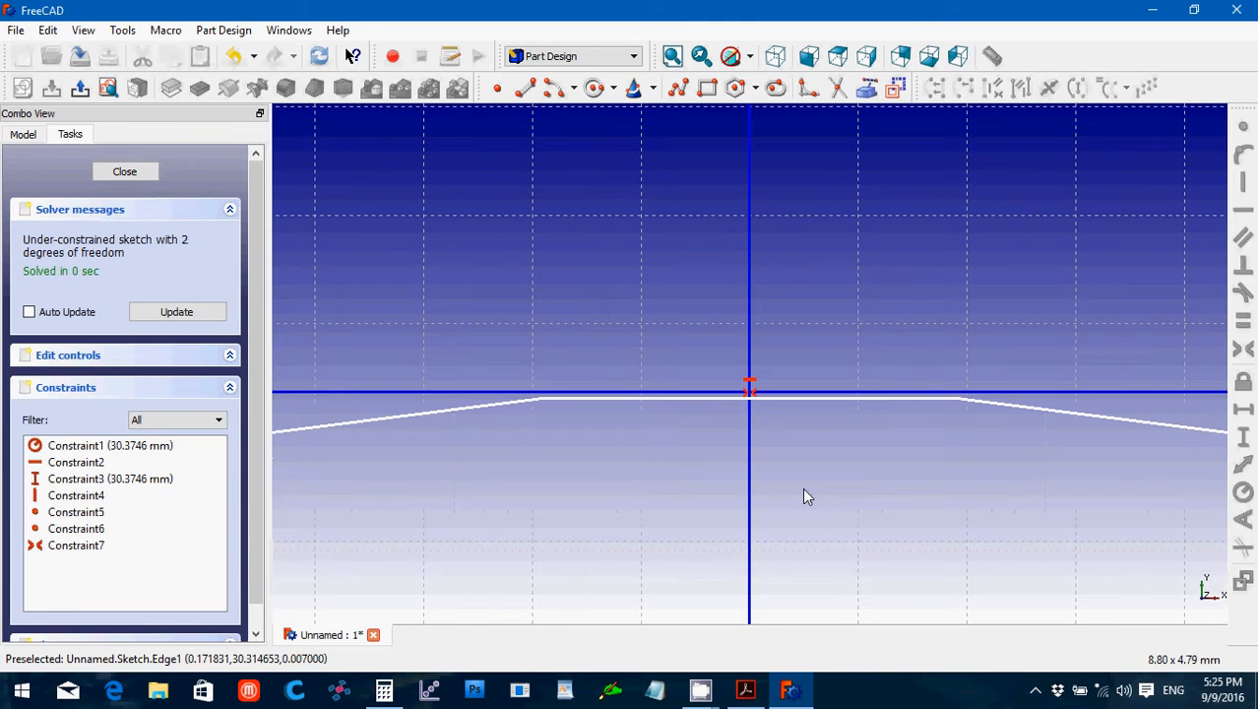
scroll(802, 495, "up", 2)
scroll(802, 495, "up", 1)
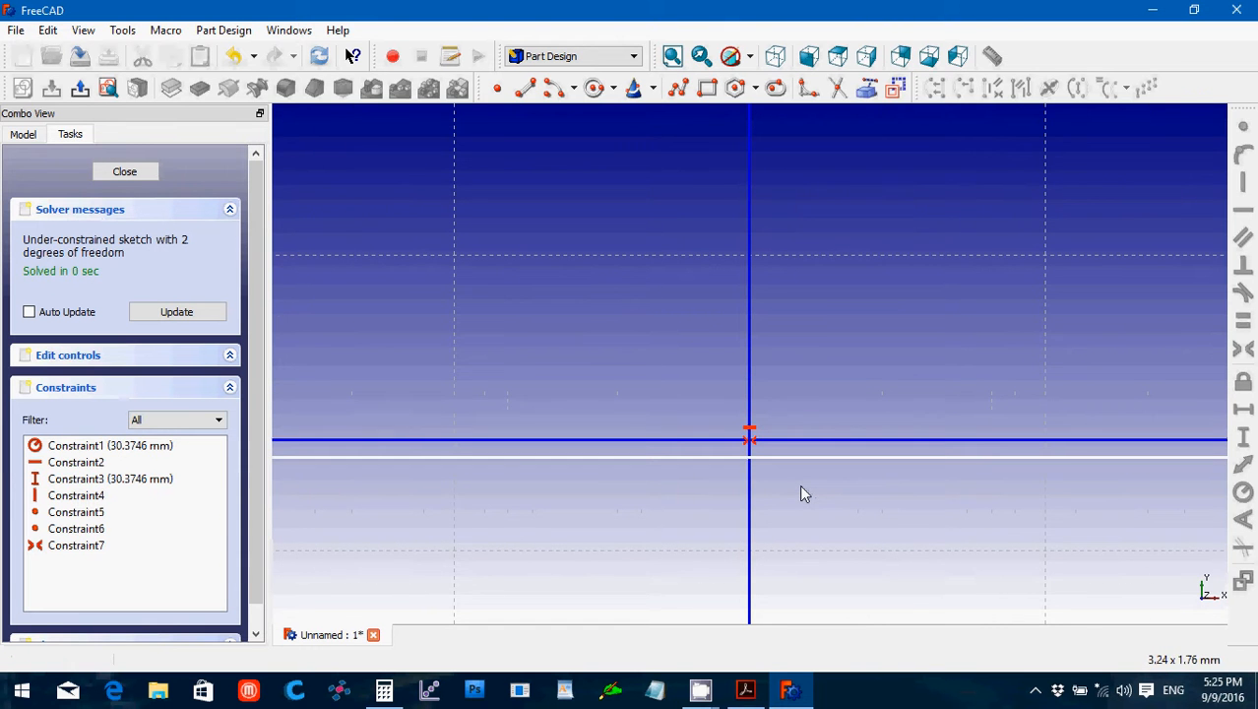
Draw a circle of about 0.5 mm radius centred at the intersection of the vertical and horizontal construction lines.
scroll(791, 468, "up", 3)
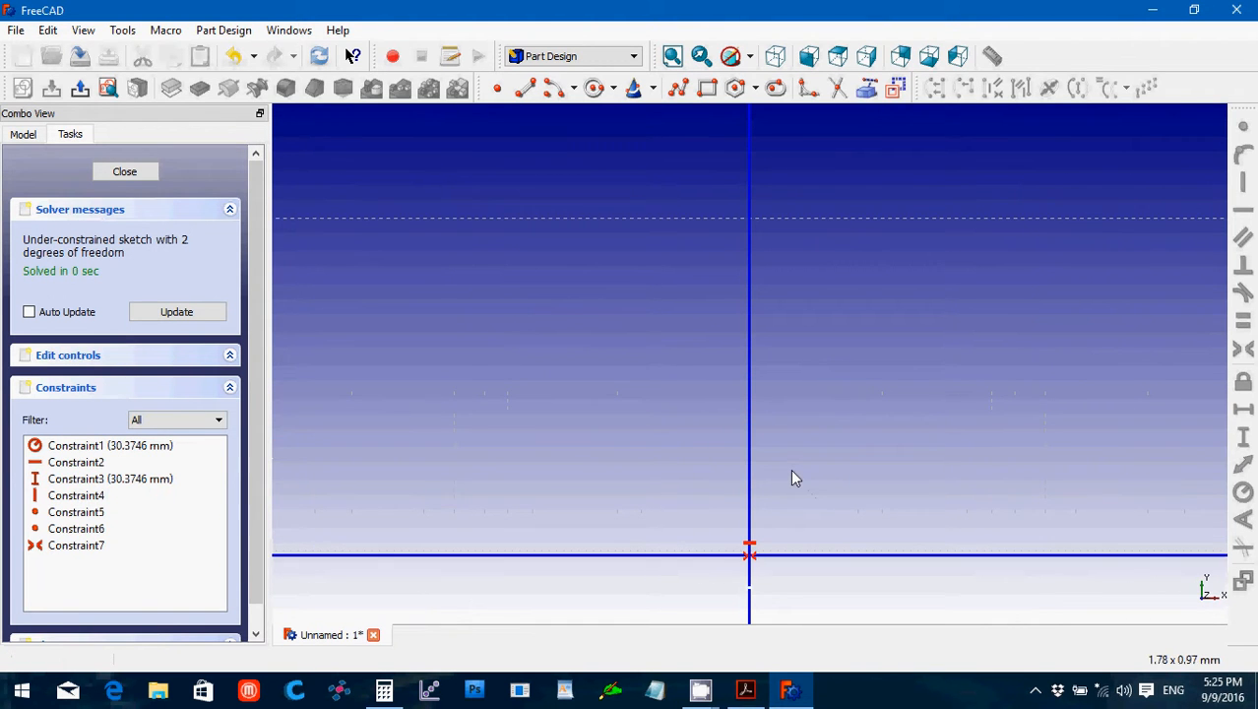
key("Up")
key("Up")
key("Up")
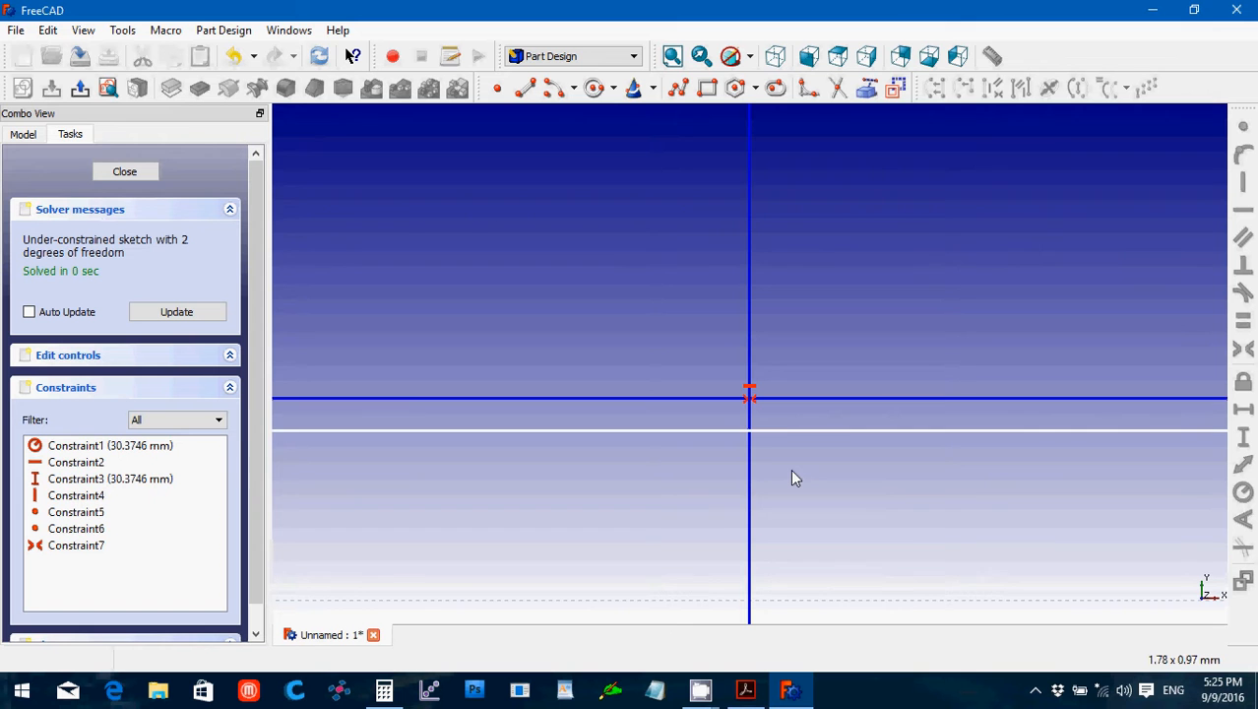
left_click(593, 88)
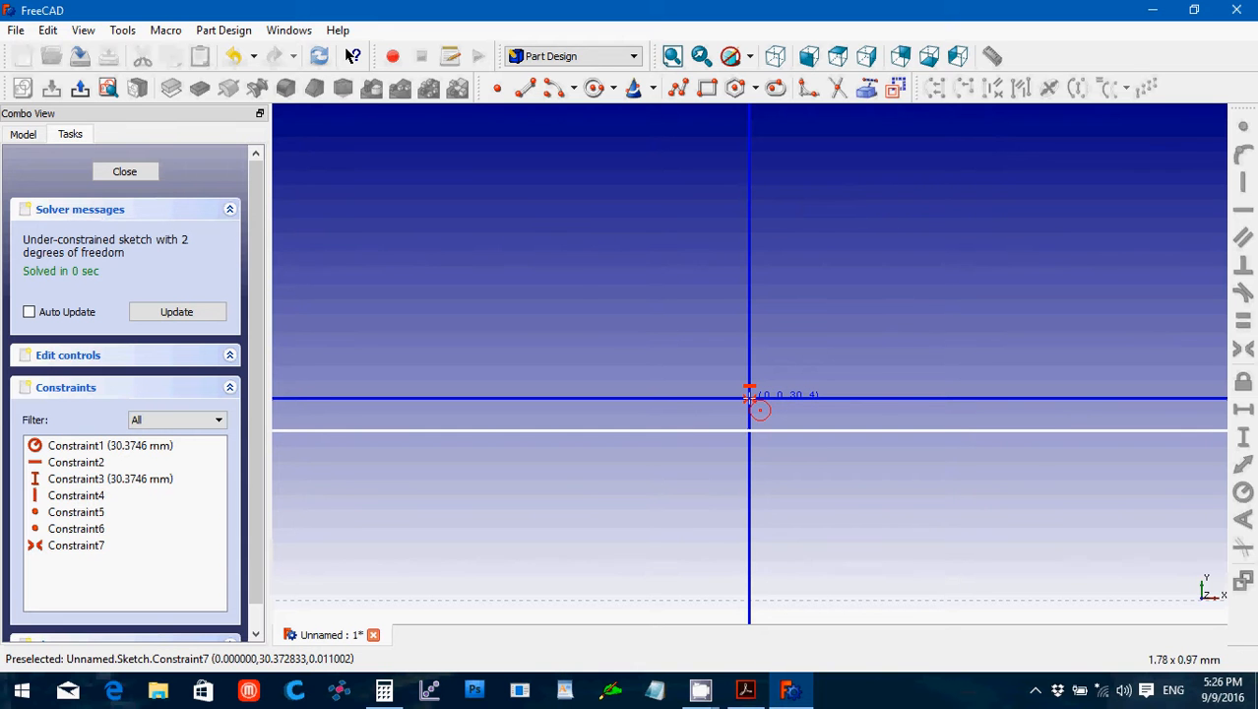
left_click(749, 394)
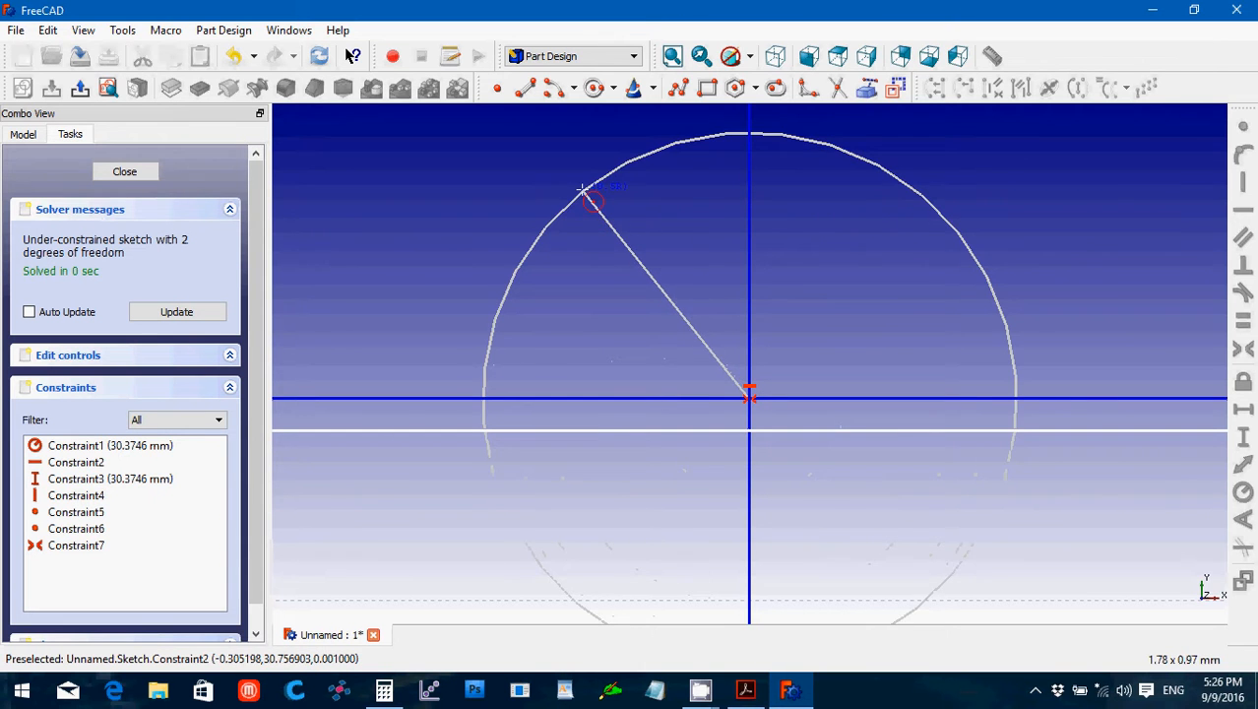
left_click(581, 188)
scroll(620, 262, "down", 5)
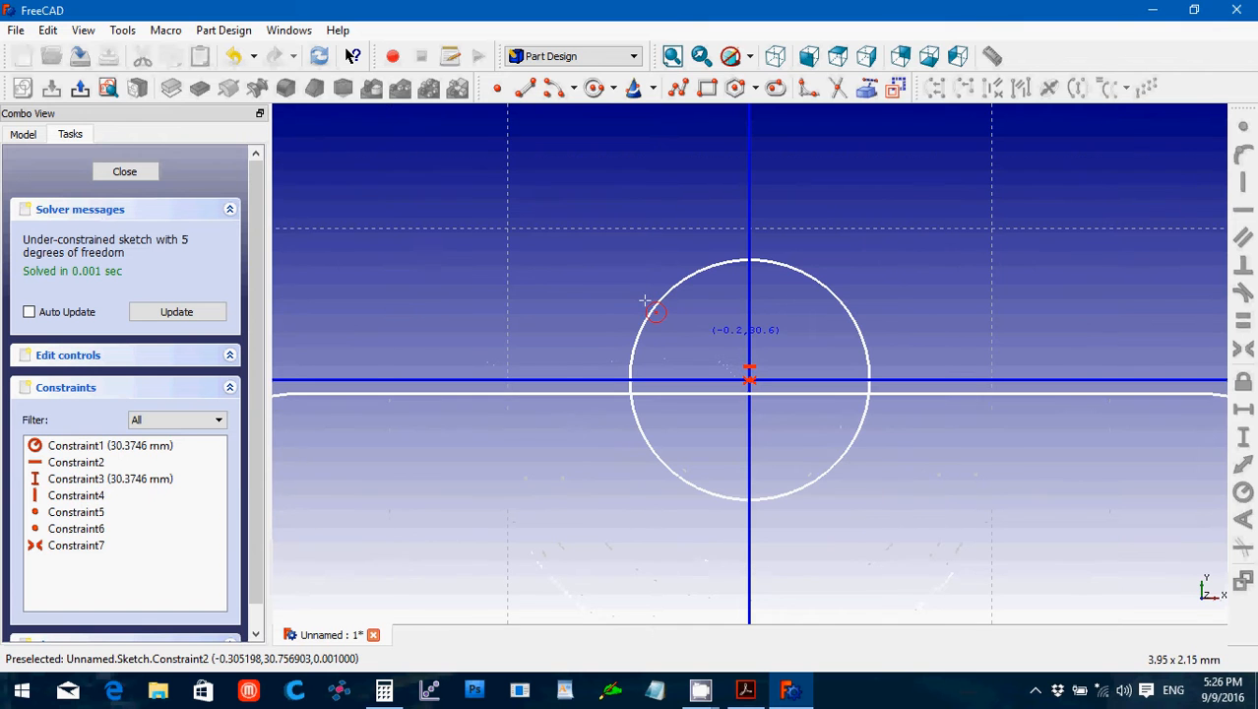
Multiply 0.0668 by 25.4 in Calculator to convert the seating circle's radius from inches to millimetres.
left_click(384, 689)
left_click(354, 346)
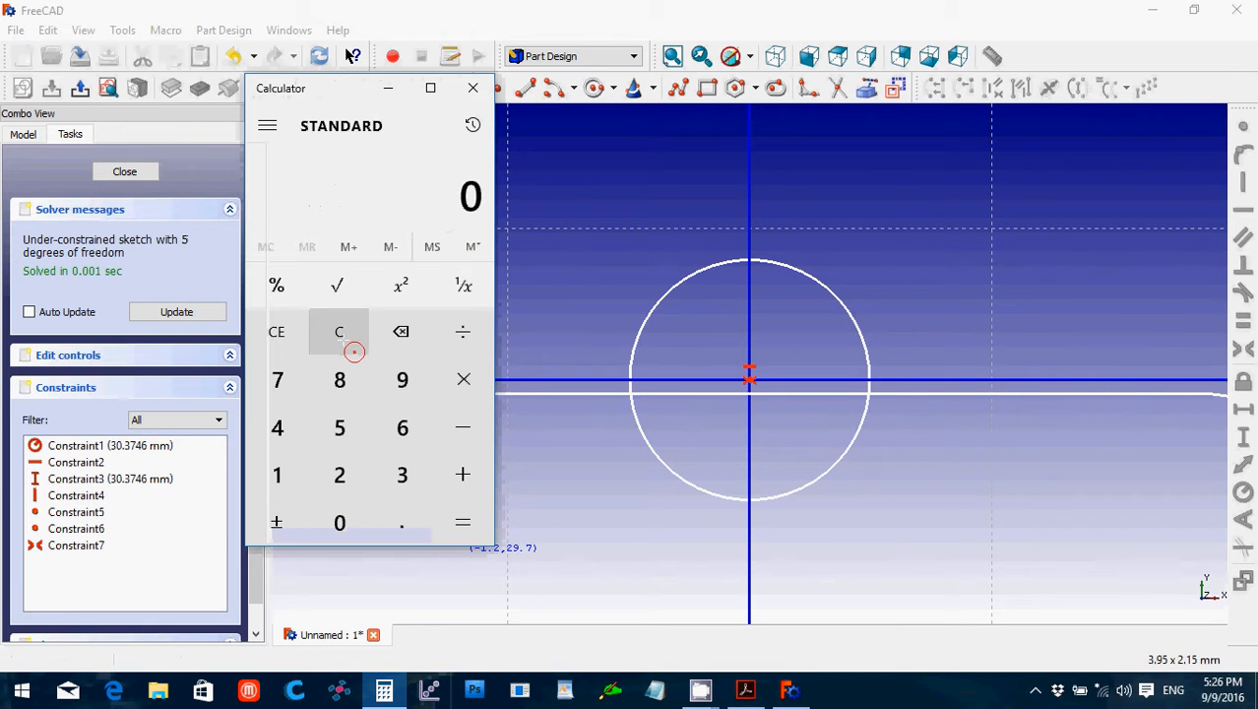
type("0.0668")
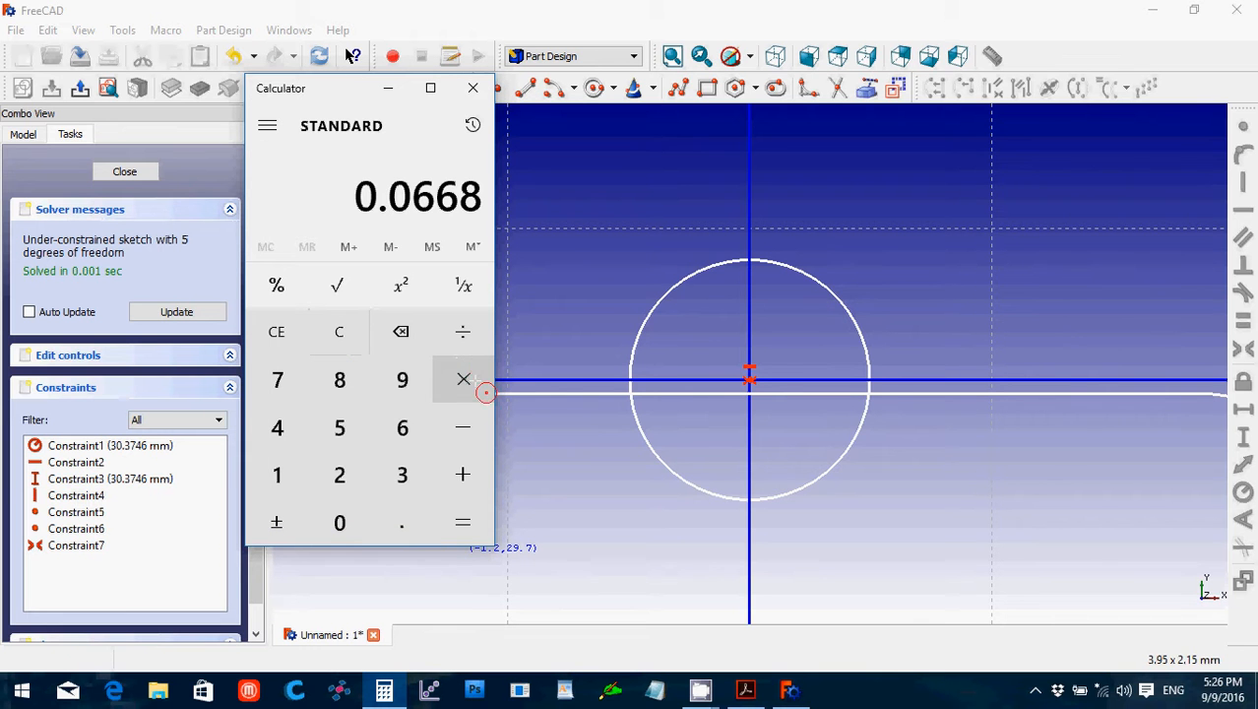
left_click(472, 380)
left_click(357, 472)
left_click(359, 427)
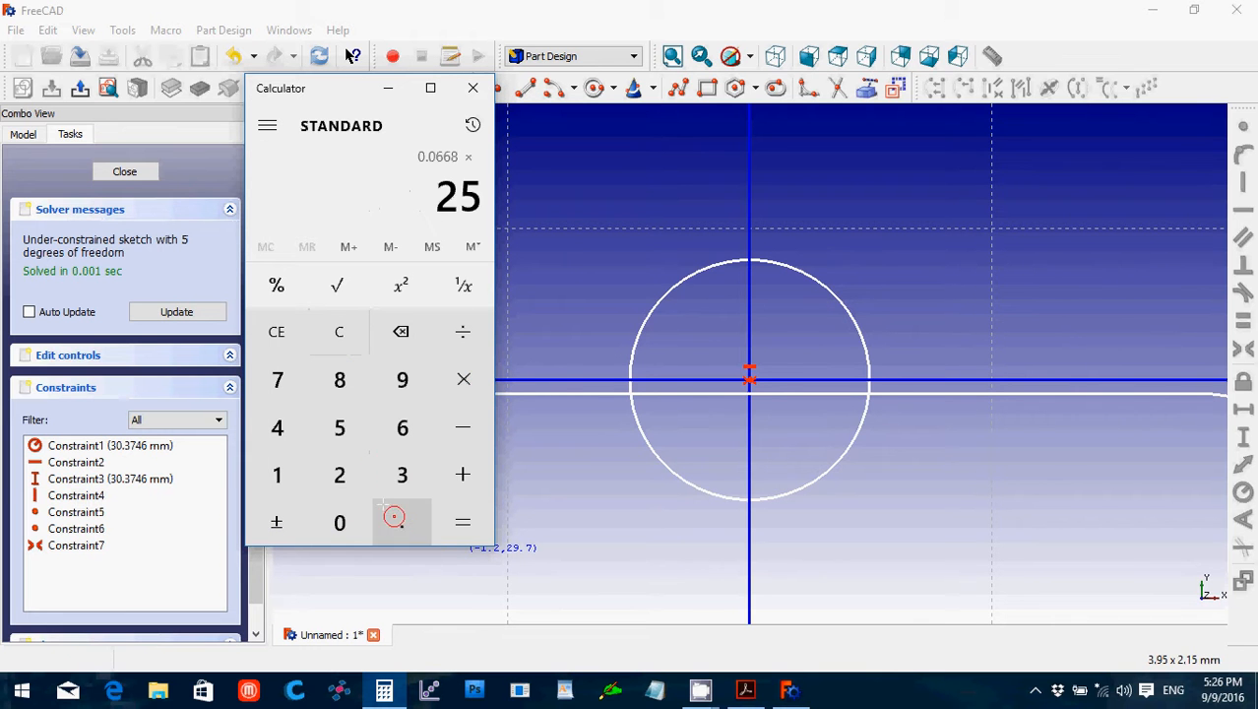
left_click(394, 515)
left_click(291, 440)
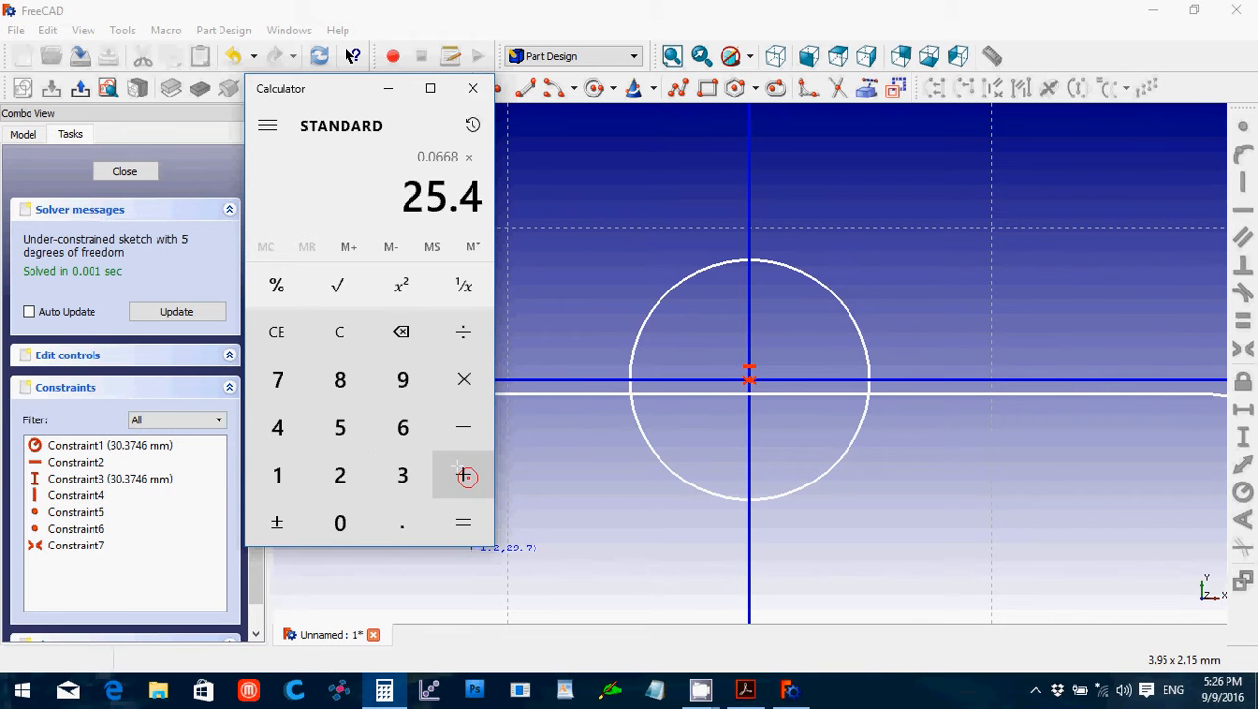
left_click(468, 525)
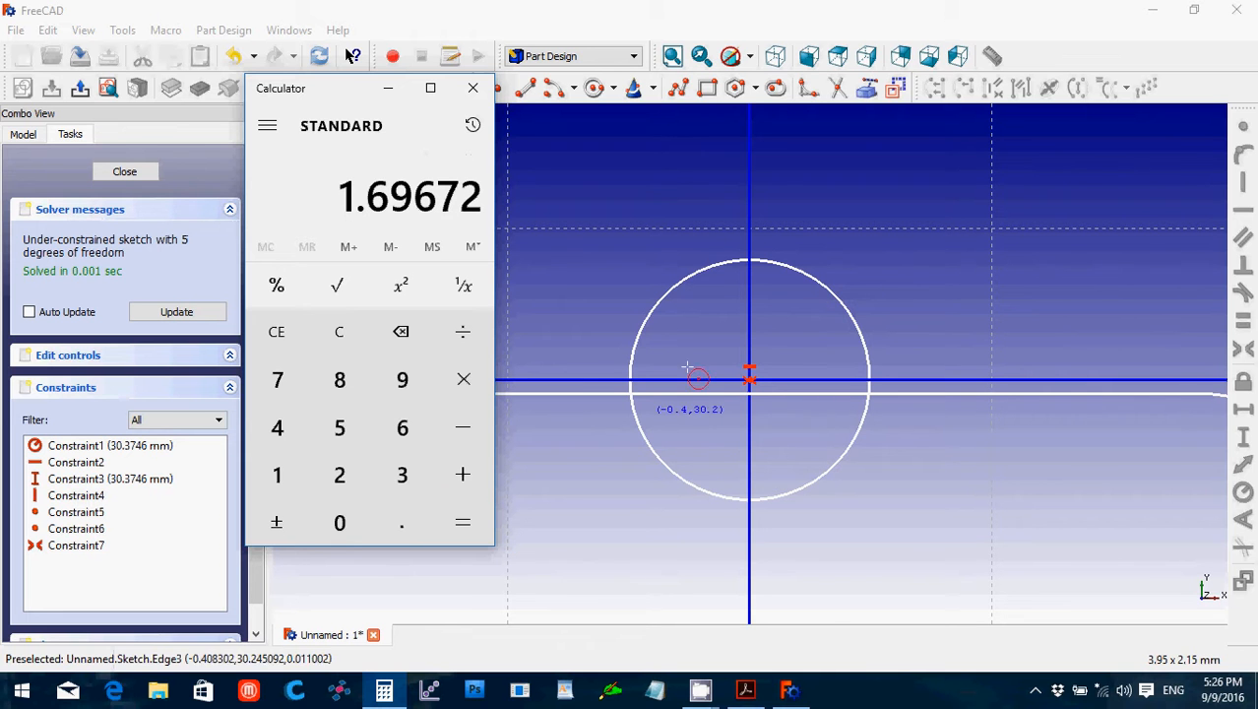
Clear the calculation and, back in FreeCAD, constrain the seating circle's radius to 1.69672 mm.
key("Escape")
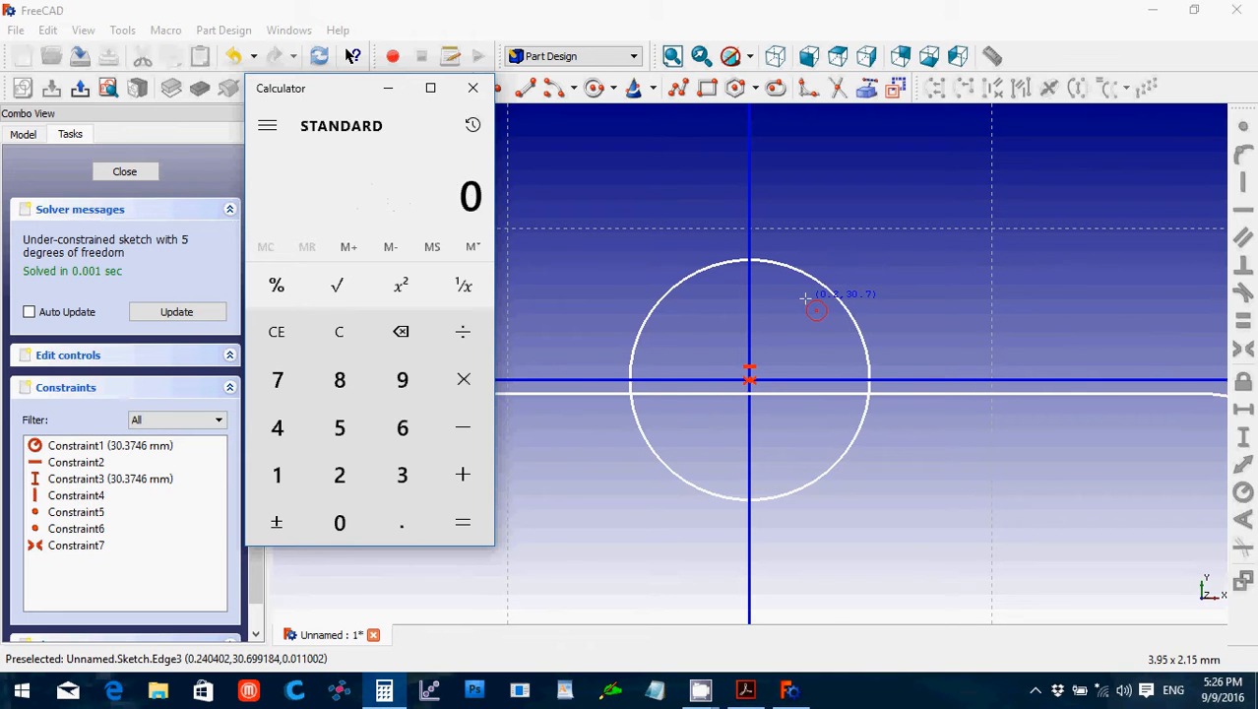
left_click(790, 691)
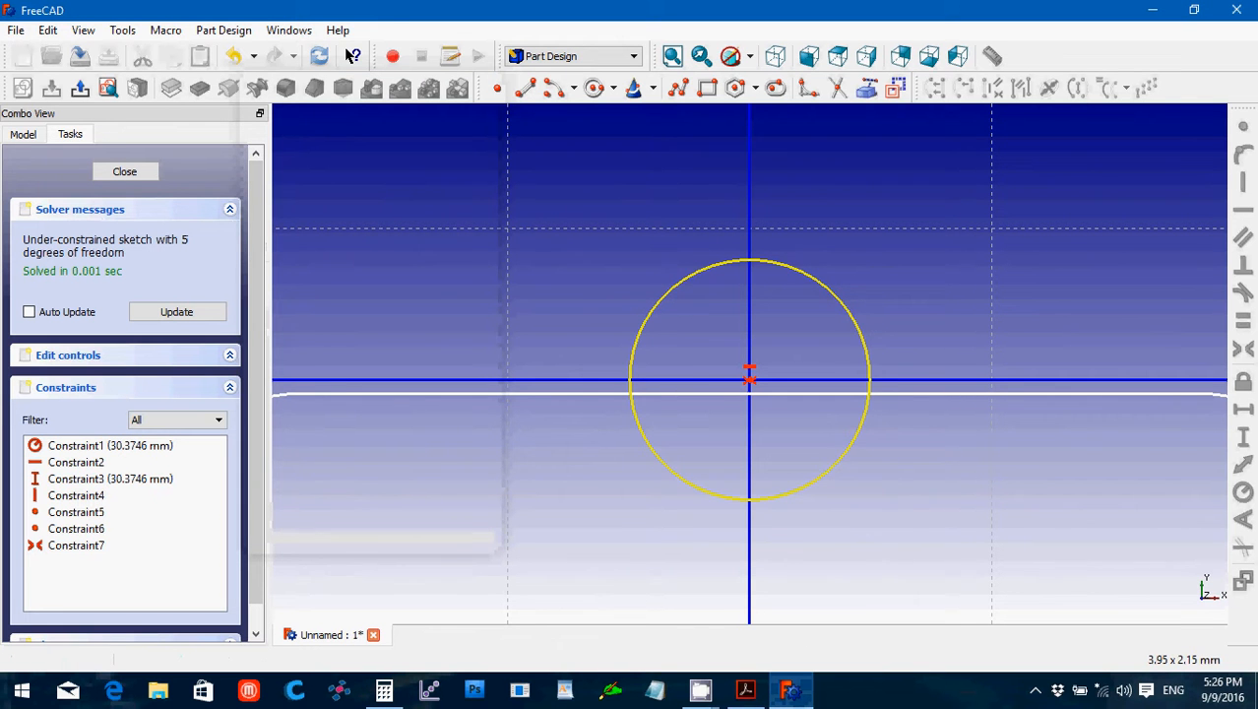
left_click(863, 346)
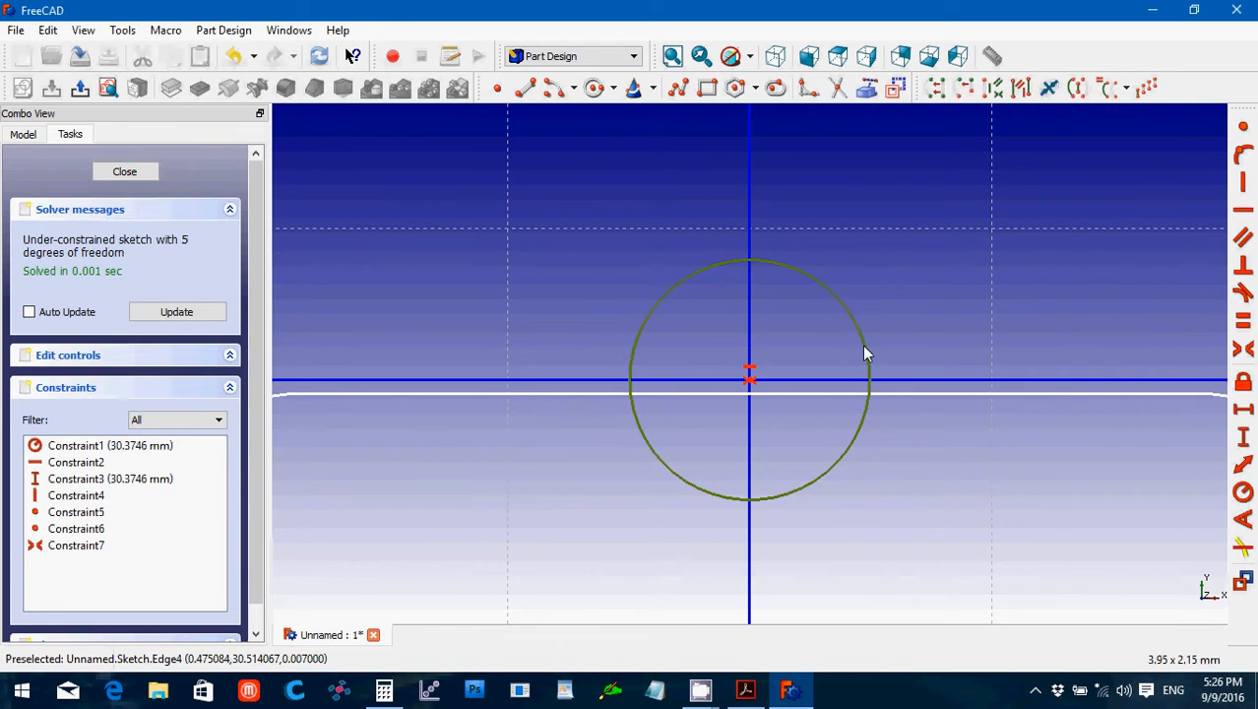
left_click(1244, 493)
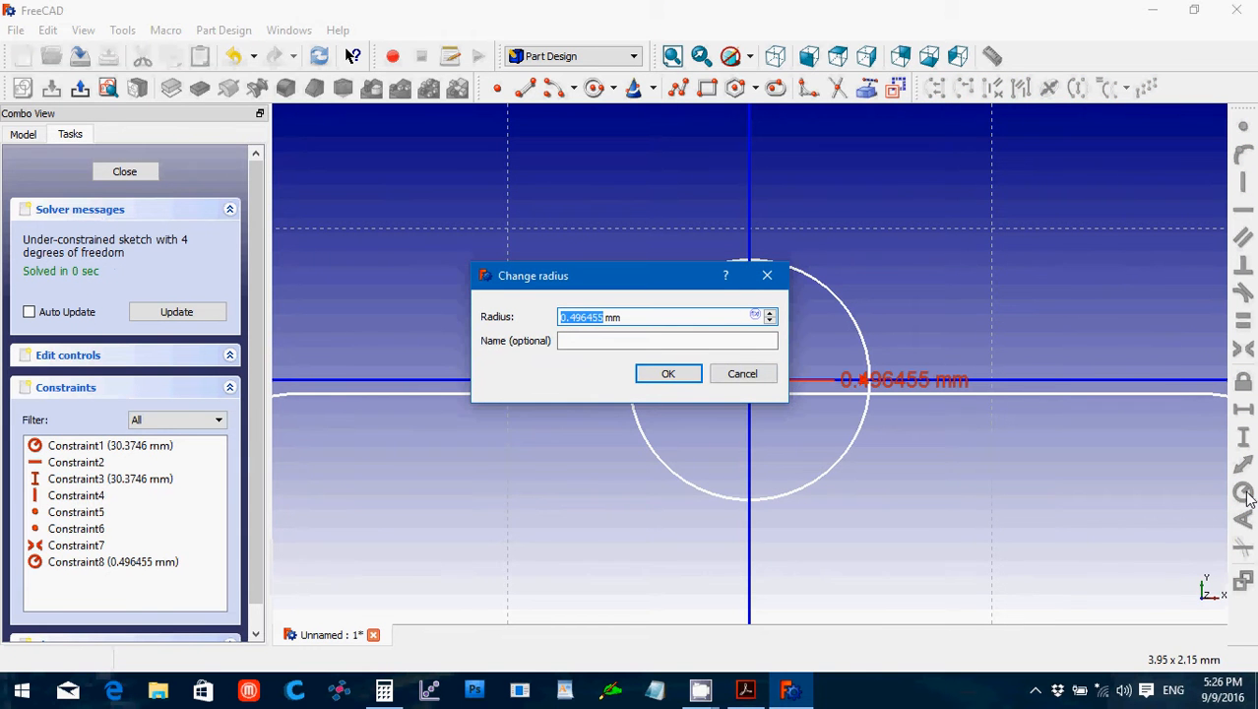
type("1.69672")
left_click(655, 377)
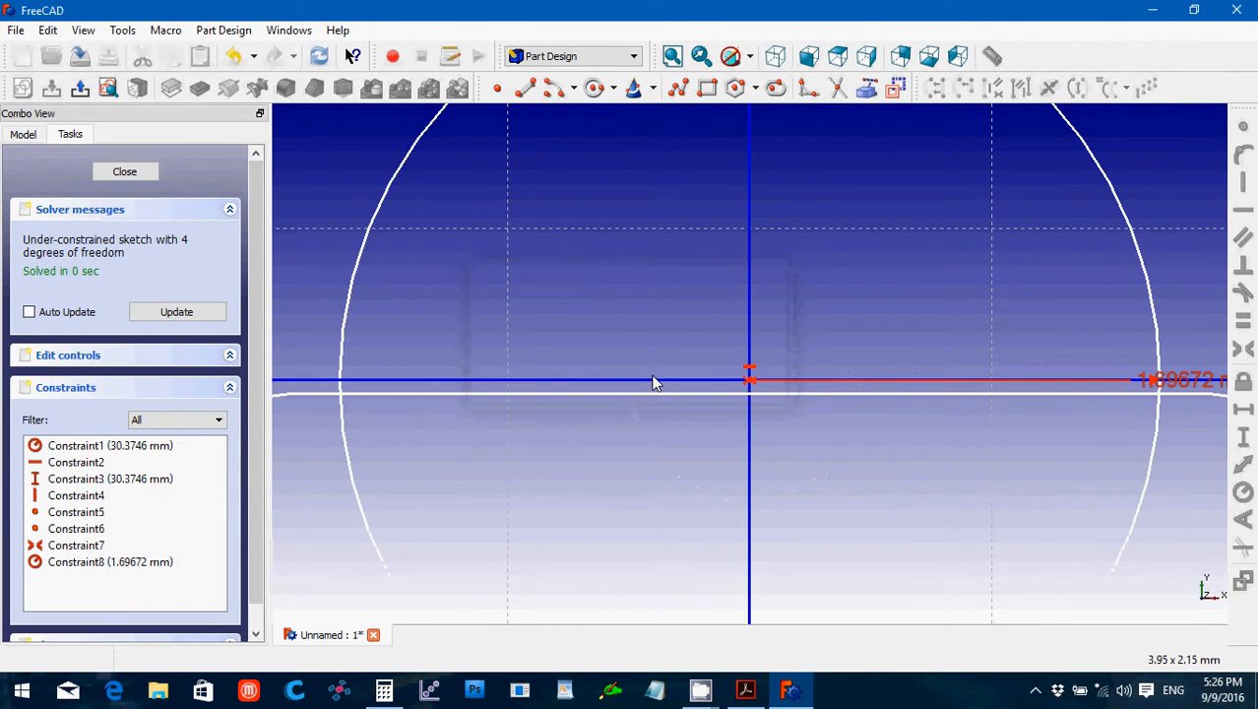
scroll(837, 389, "down", 6)
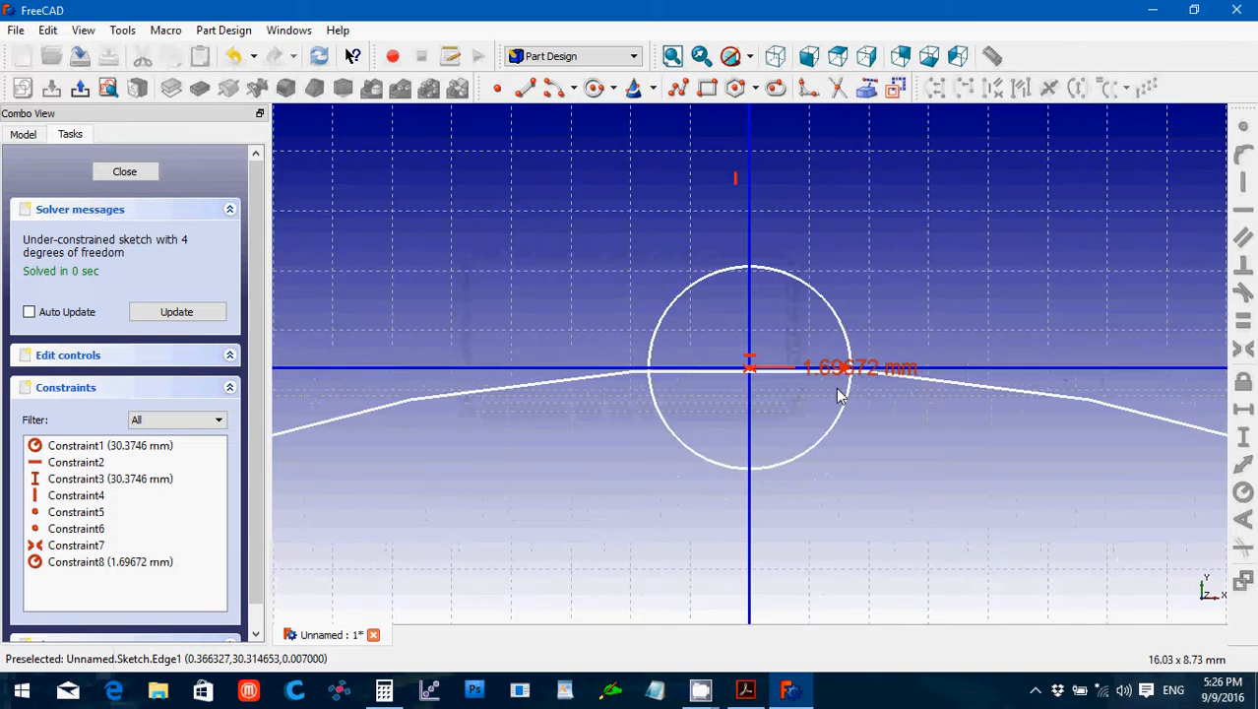
scroll(837, 388, "down", 1)
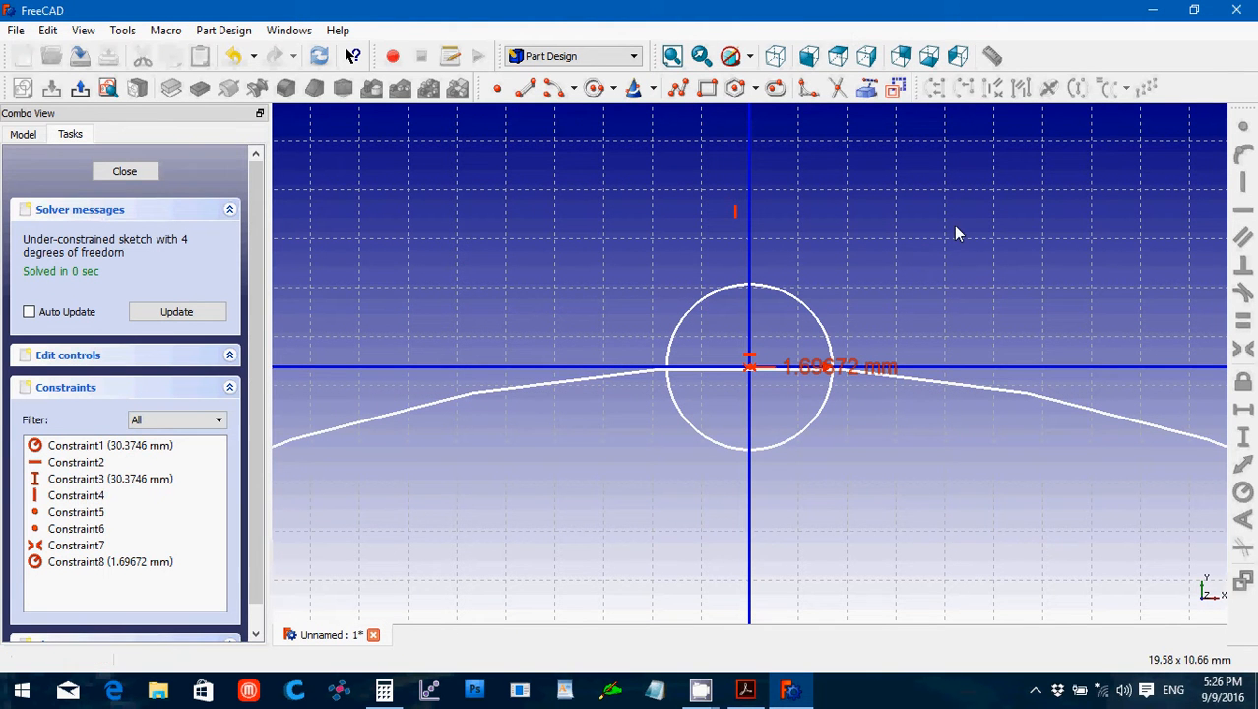
scroll(952, 228, "down", 1)
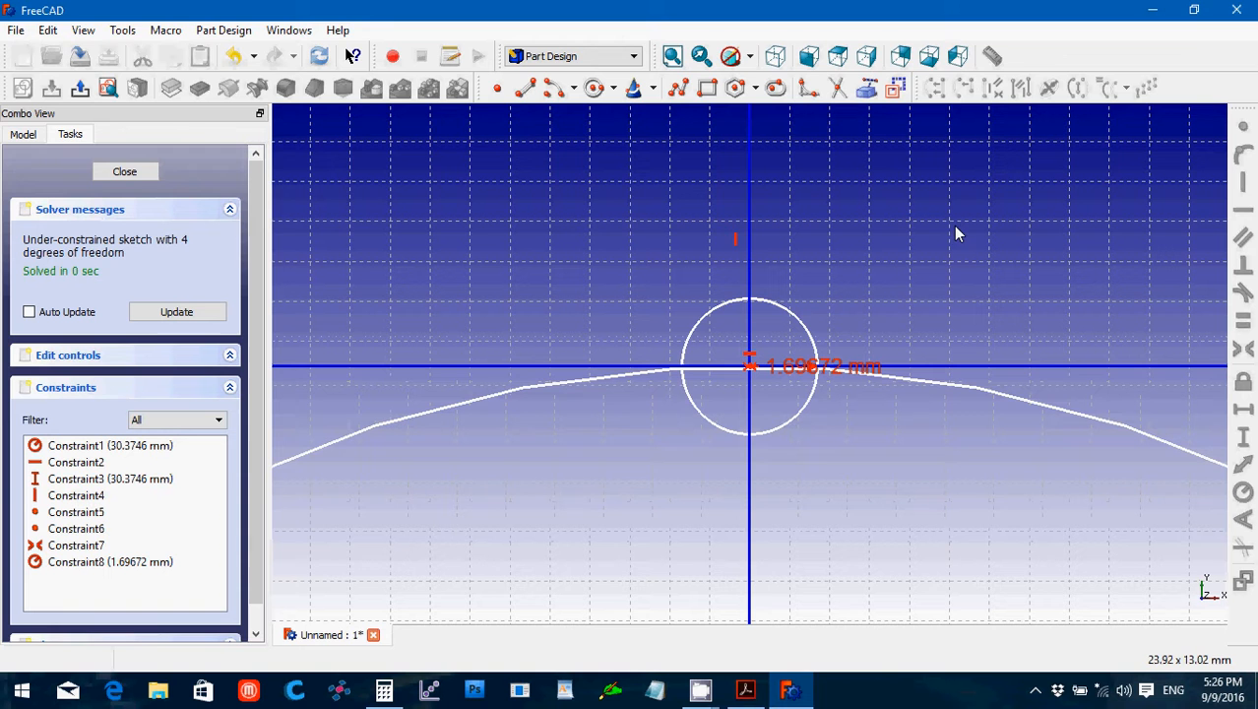
Read instruction 7 in the sprocket PDF in Acrobat Reader for how to offset lines 1,2 and 3,4 by distances M and T.
left_click(745, 689)
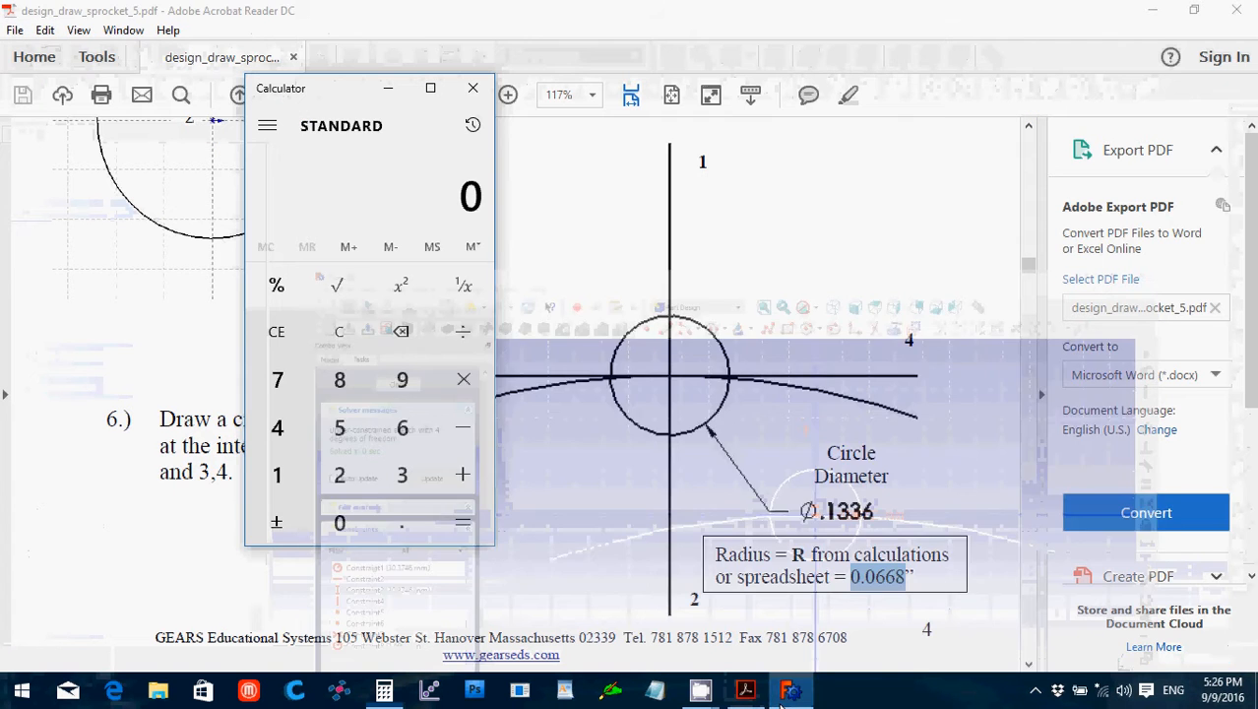
left_click(849, 227)
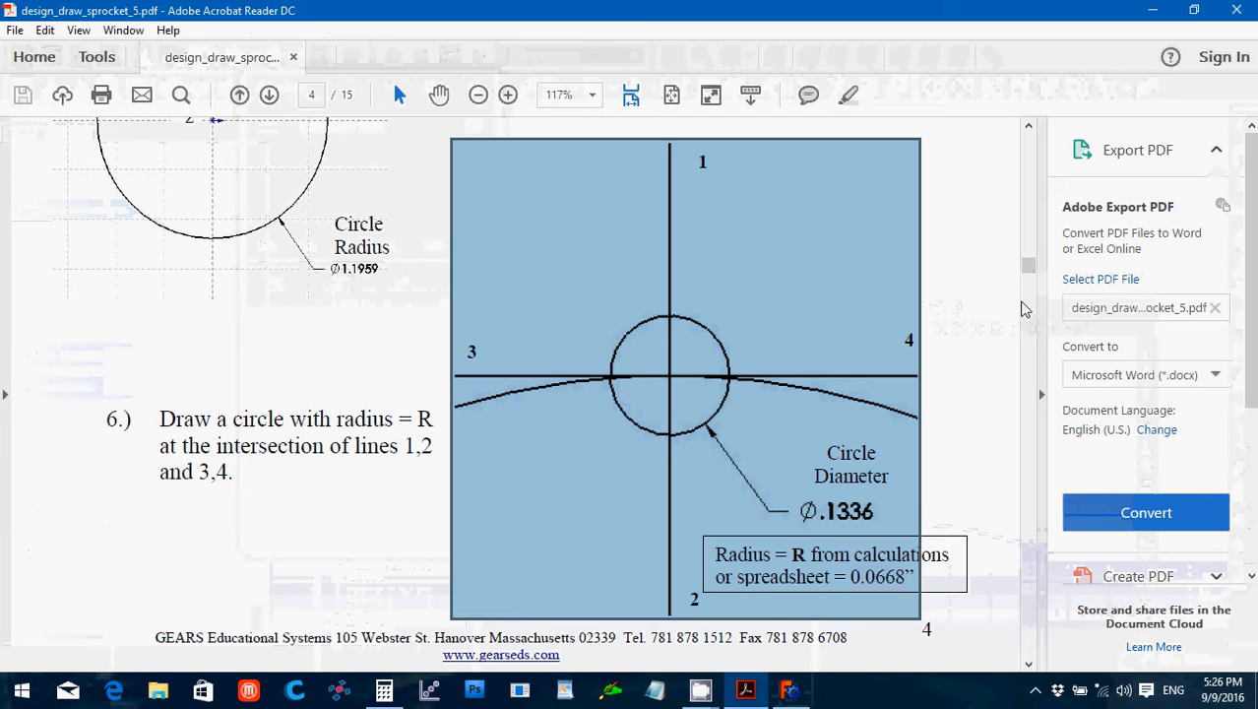
left_click(963, 383)
scroll(963, 383, "up", 2)
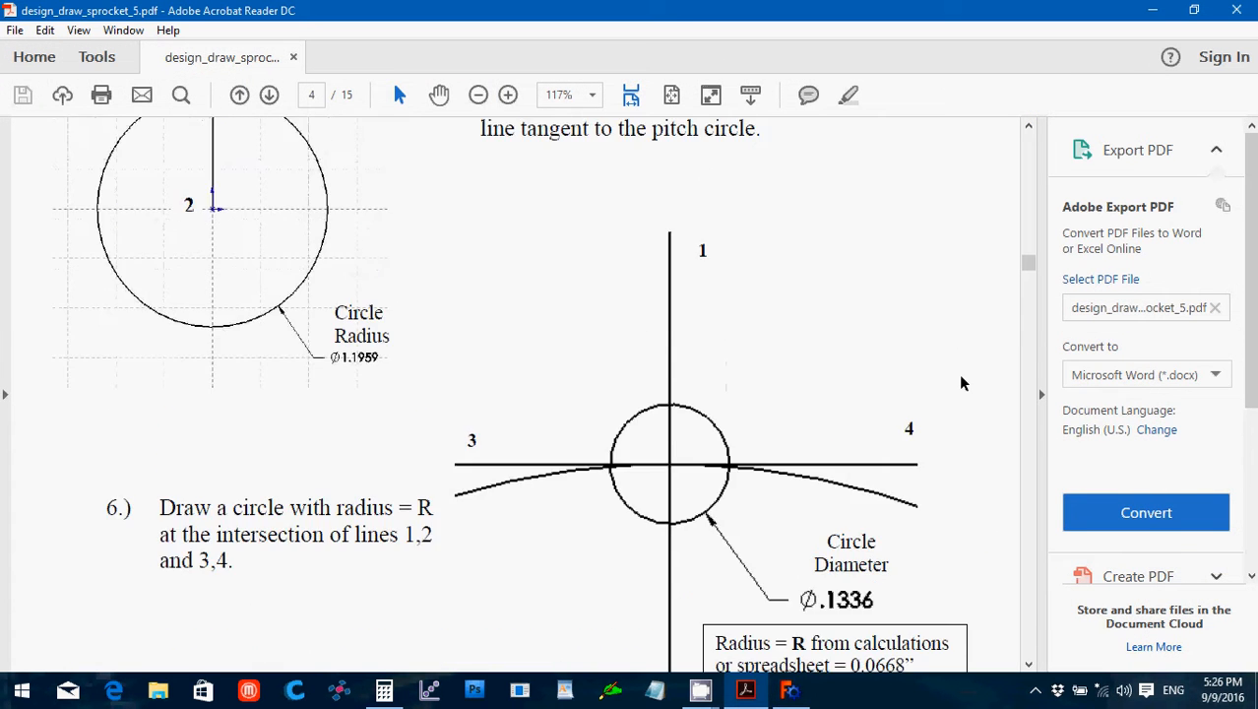
scroll(962, 383, "down", 3)
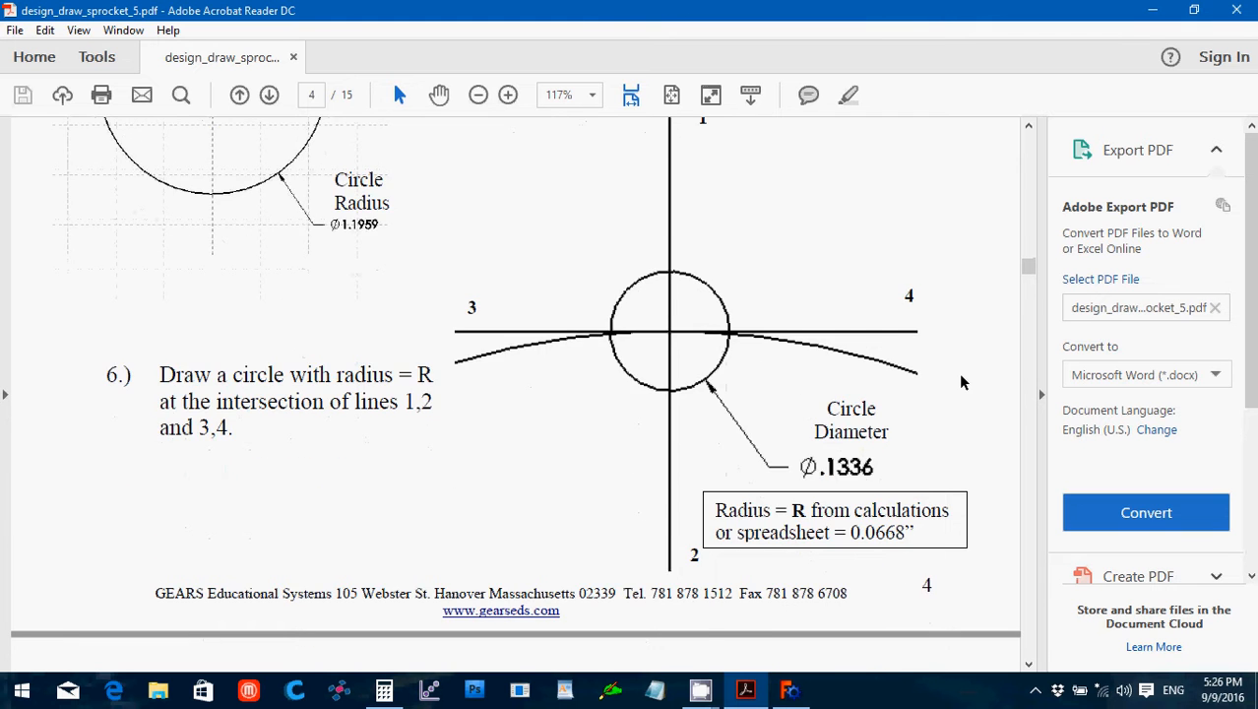
scroll(962, 383, "down", 2)
scroll(962, 383, "down", 4)
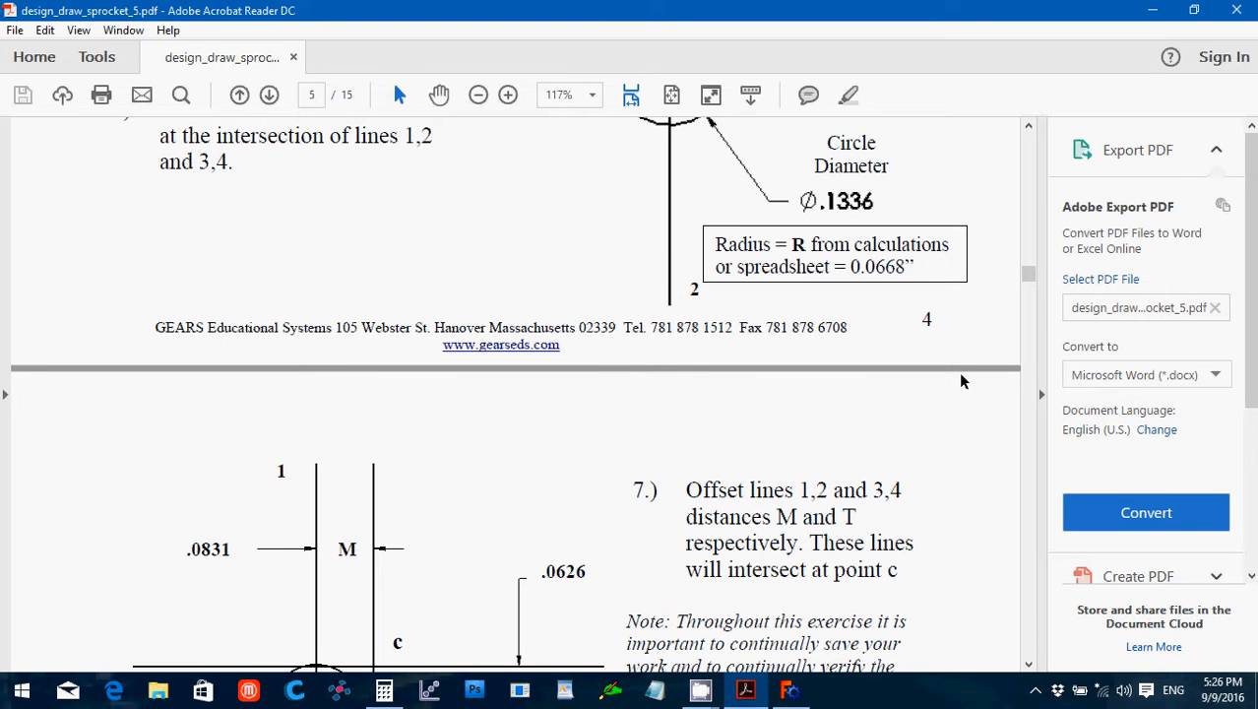
scroll(962, 382, "down", 5)
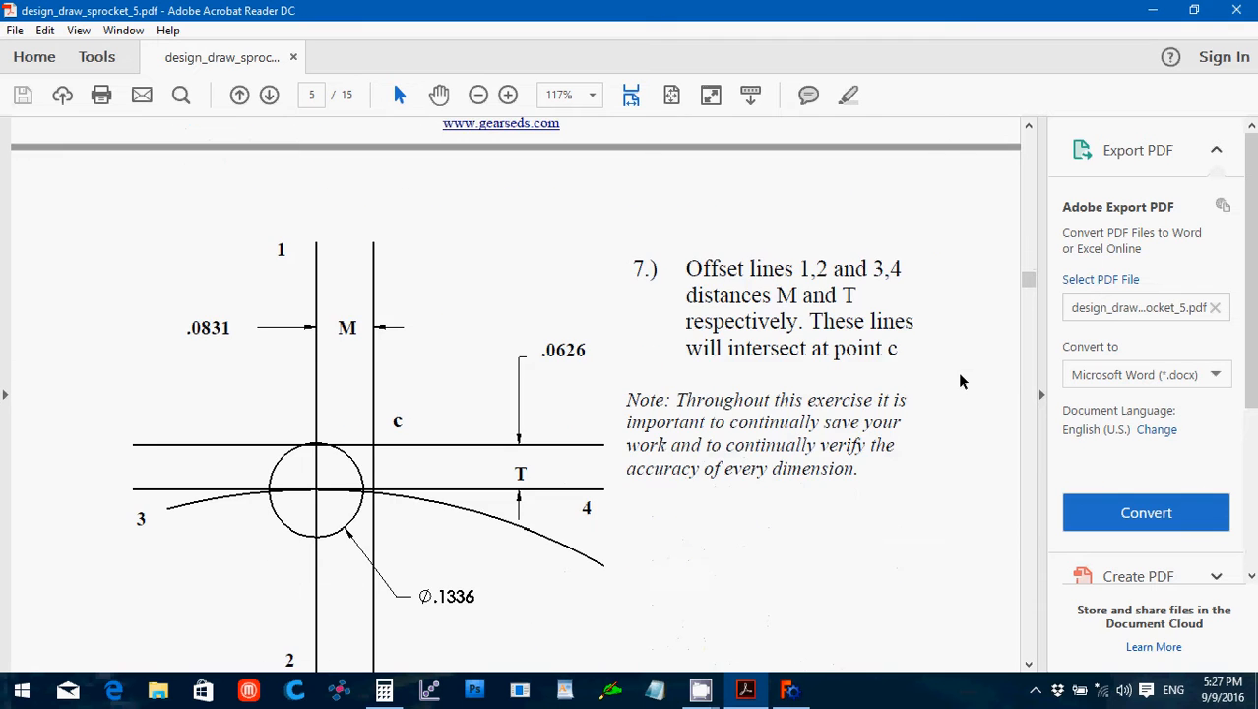
scroll(962, 382, "down", 2)
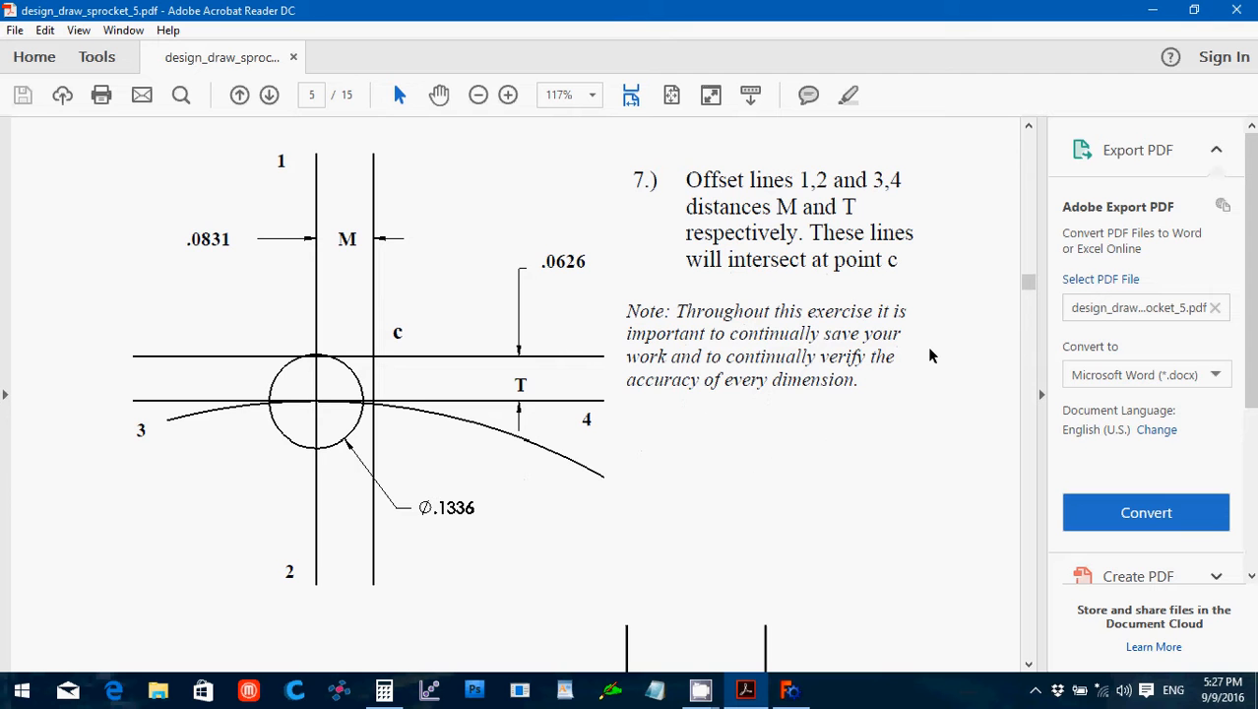
scroll(927, 346, "up", 1)
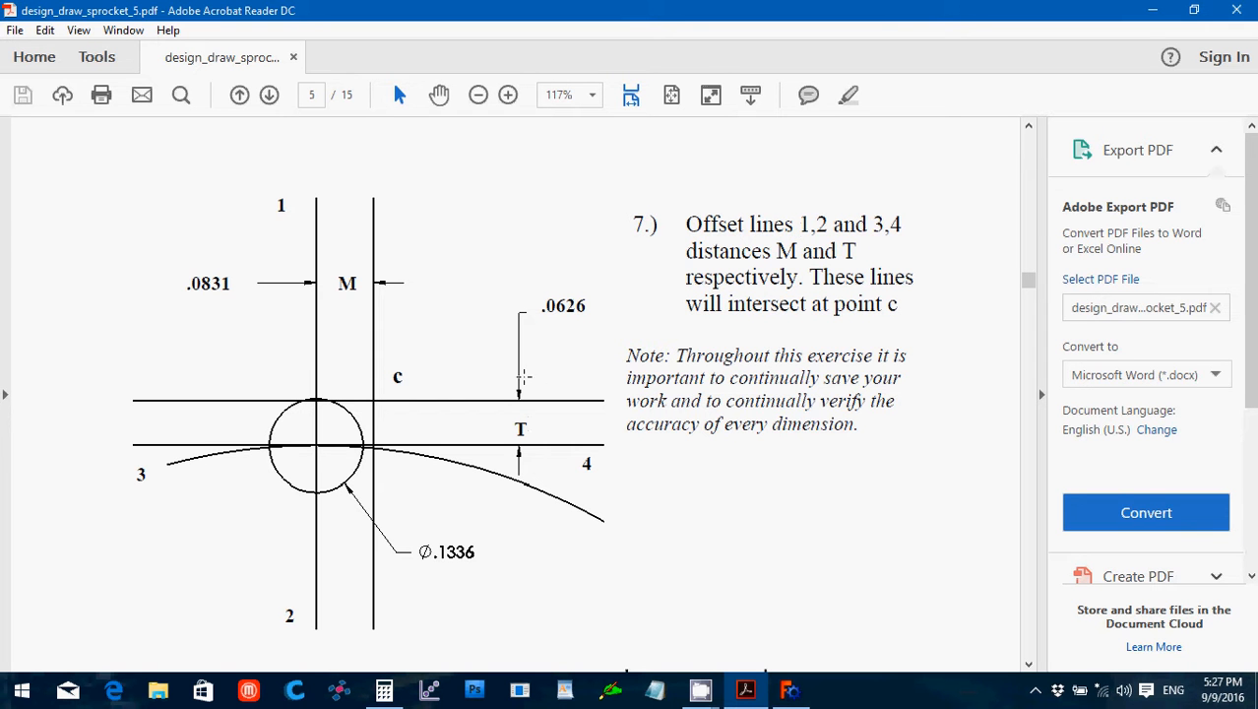
In the FreeCAD sketch, draw a roughly horizontal line across the top of the seating circle, extending past it on both sides.
left_click(792, 692)
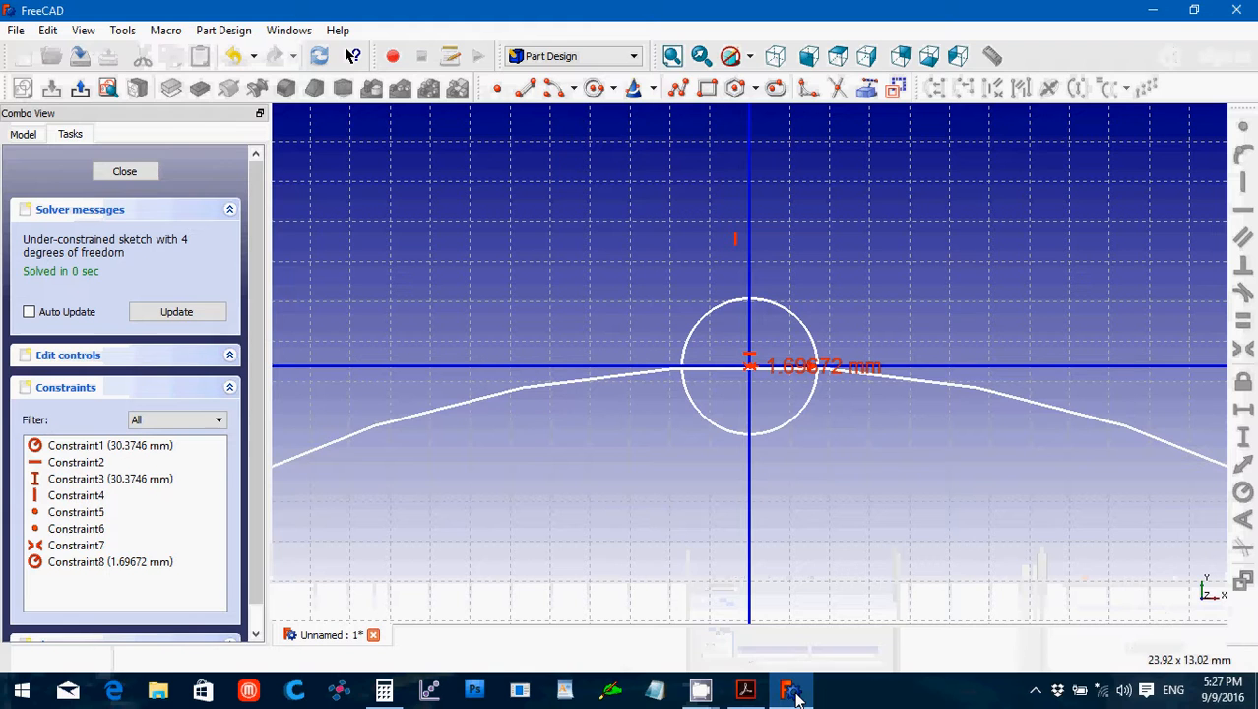
left_click(521, 88)
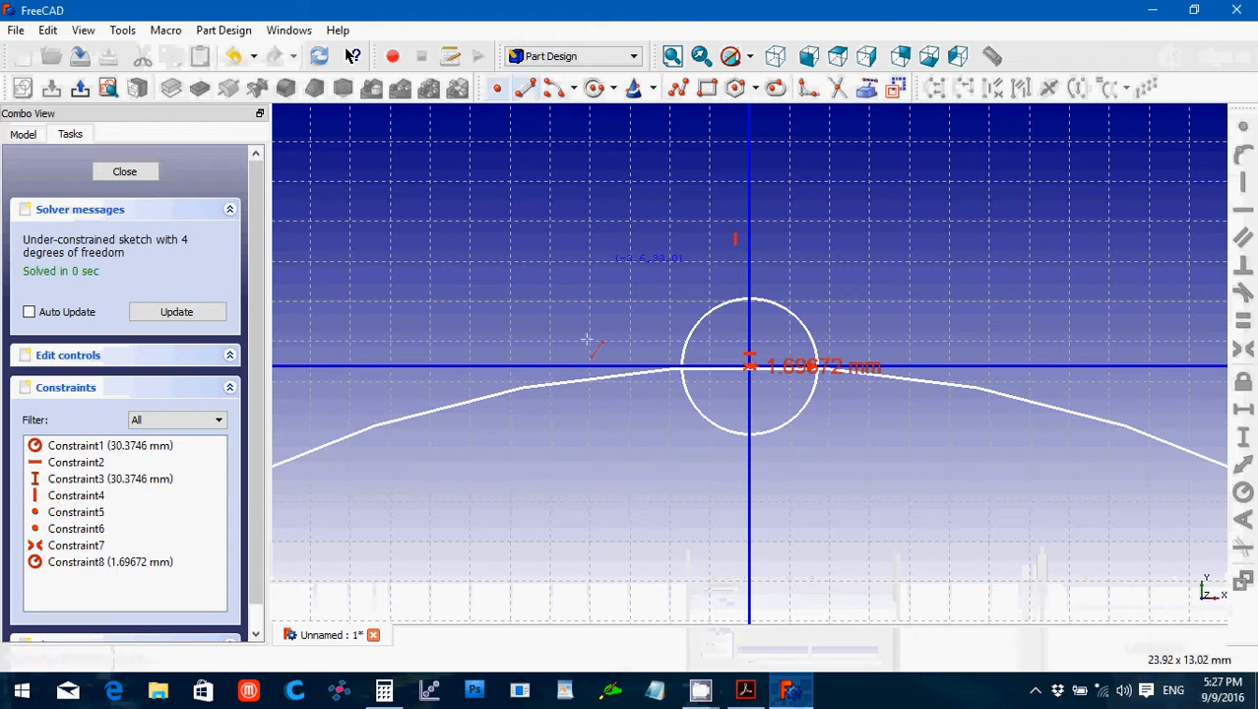
left_click(434, 299)
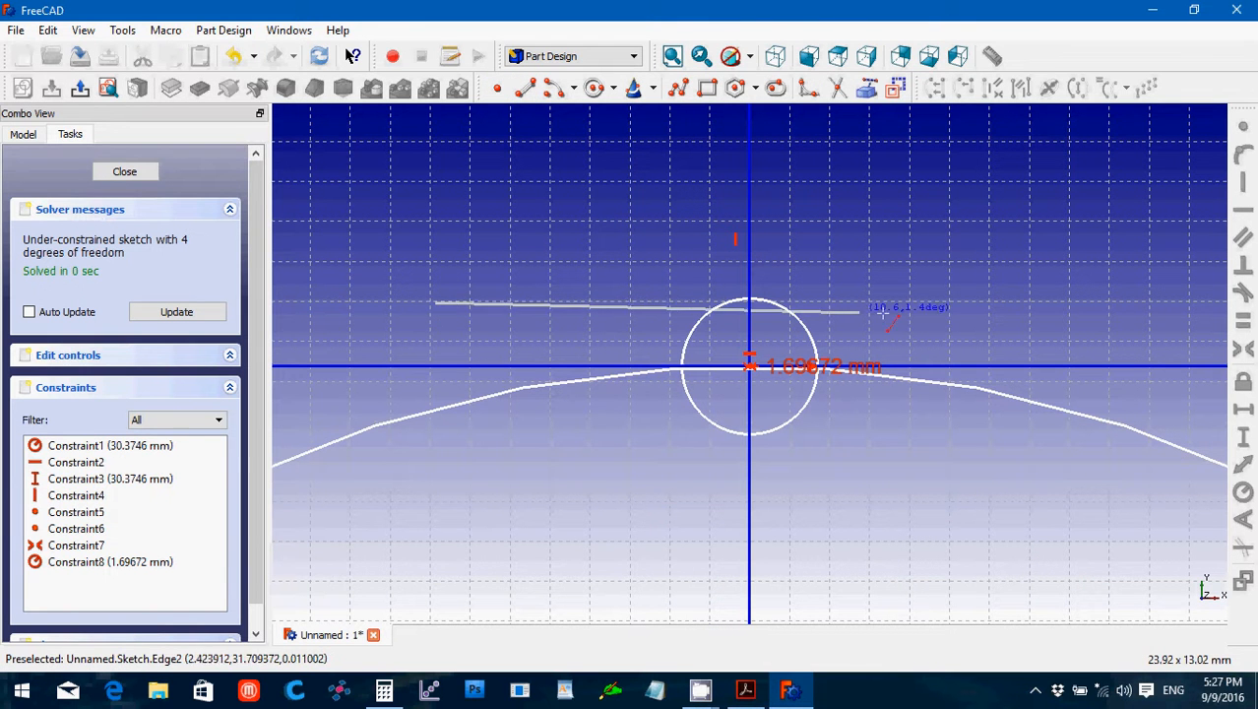
left_click(1083, 301)
Draw a roughly vertical line just right of the seating circle, crossing the new horizontal line and the pitch circle.
scroll(573, 138, "down", 4)
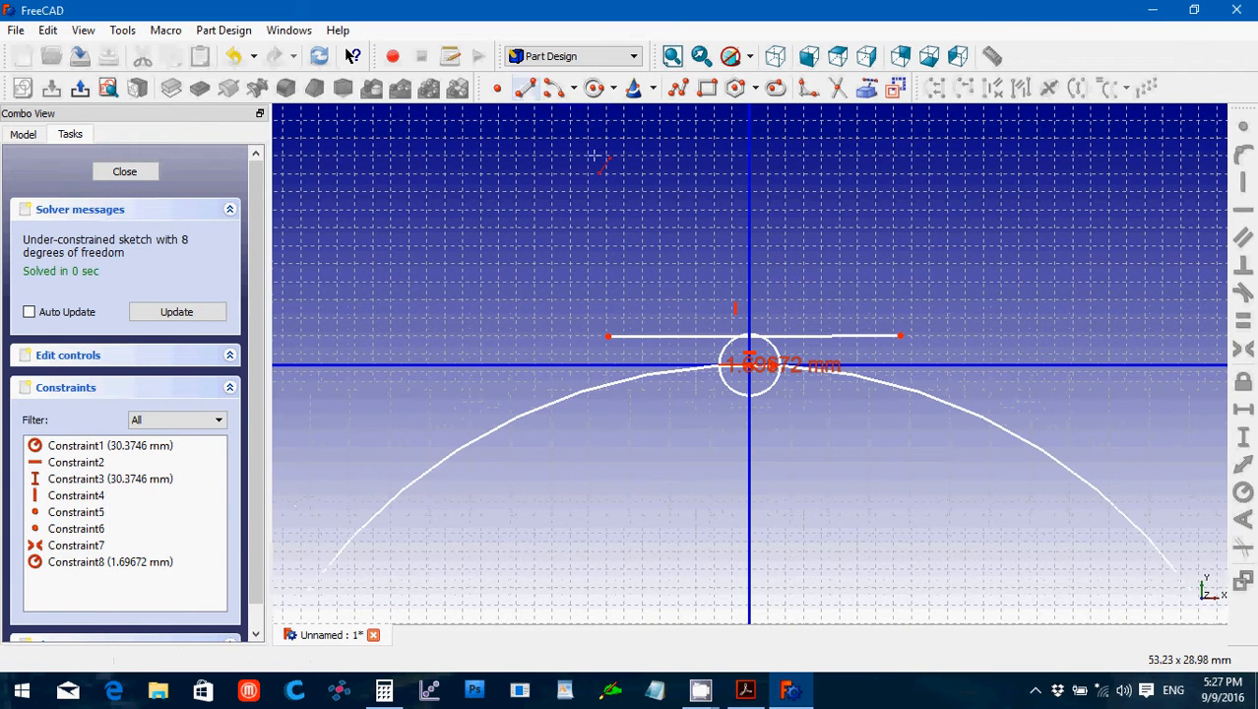
left_click(785, 227)
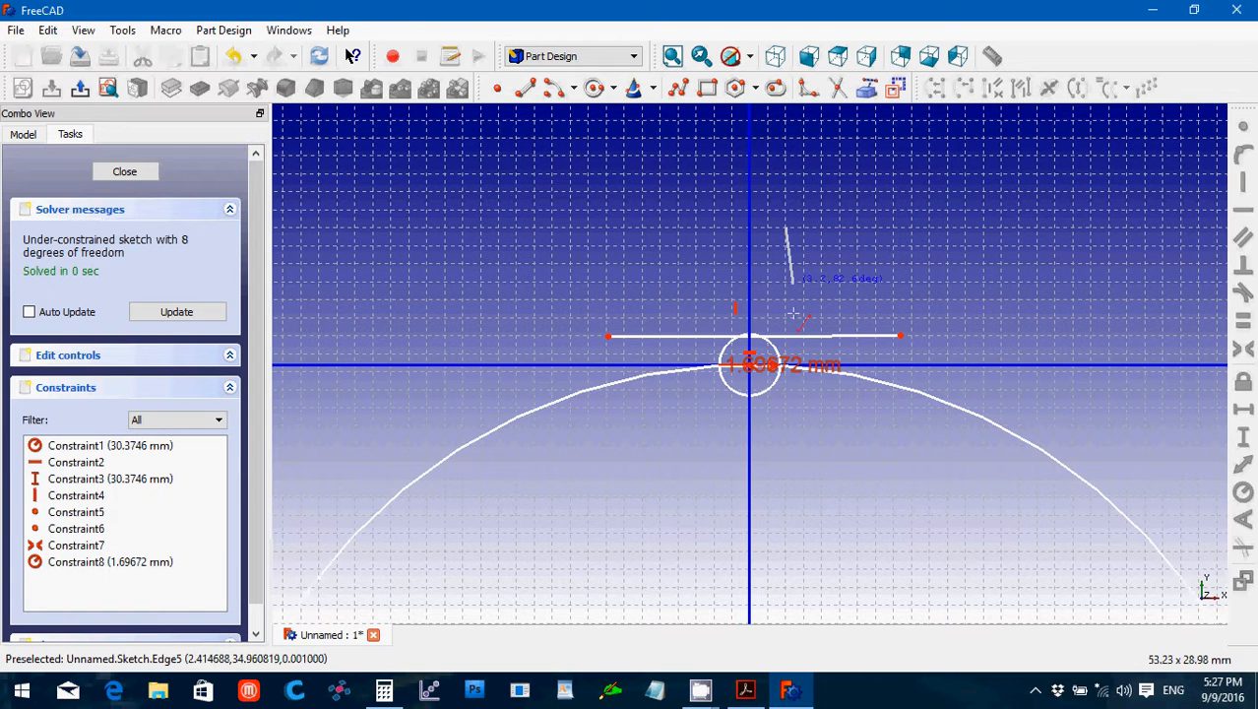
left_click(787, 453)
right_click(789, 454)
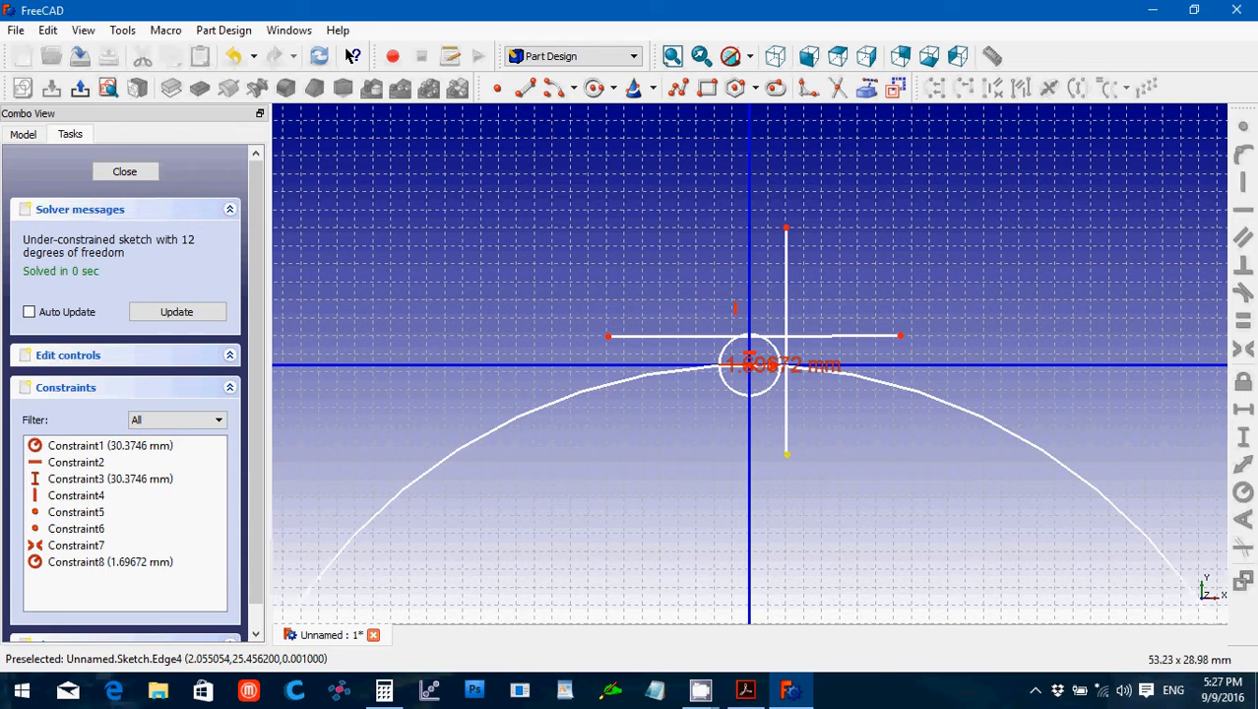
Constrain the line across the top of the seating circle to horizontal and the line beside the circle to vertical.
left_click(815, 335)
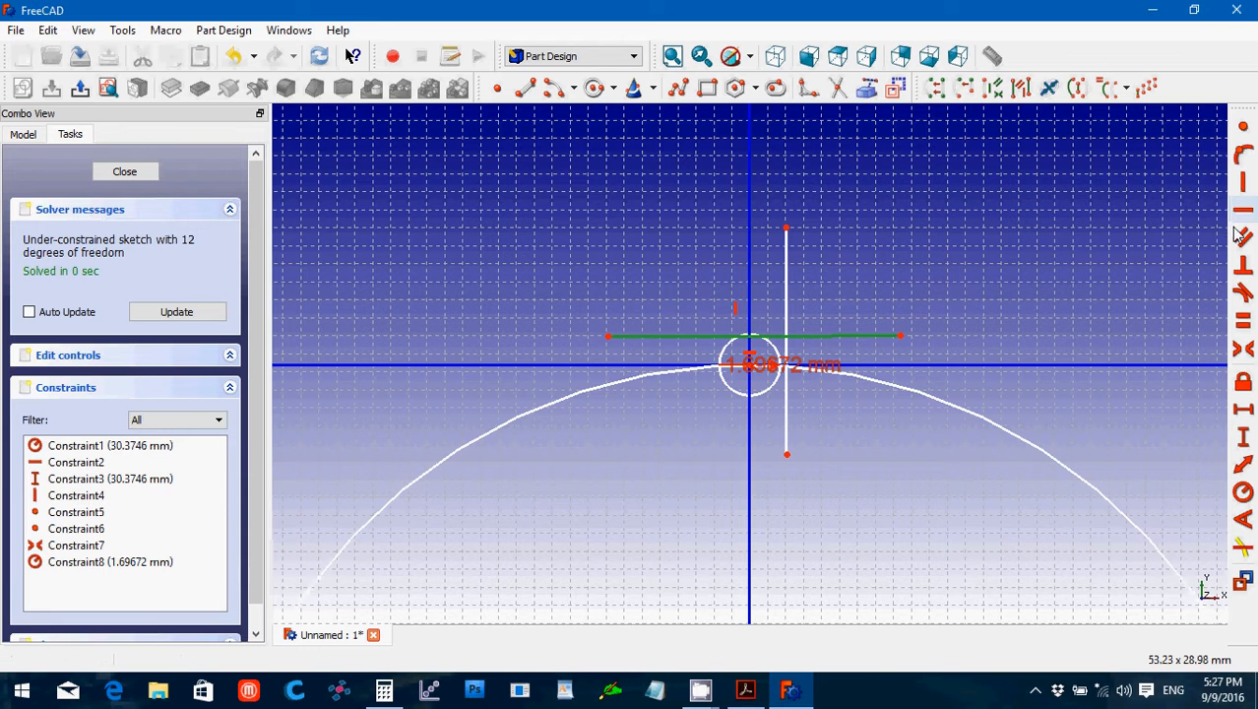
left_click(1234, 217)
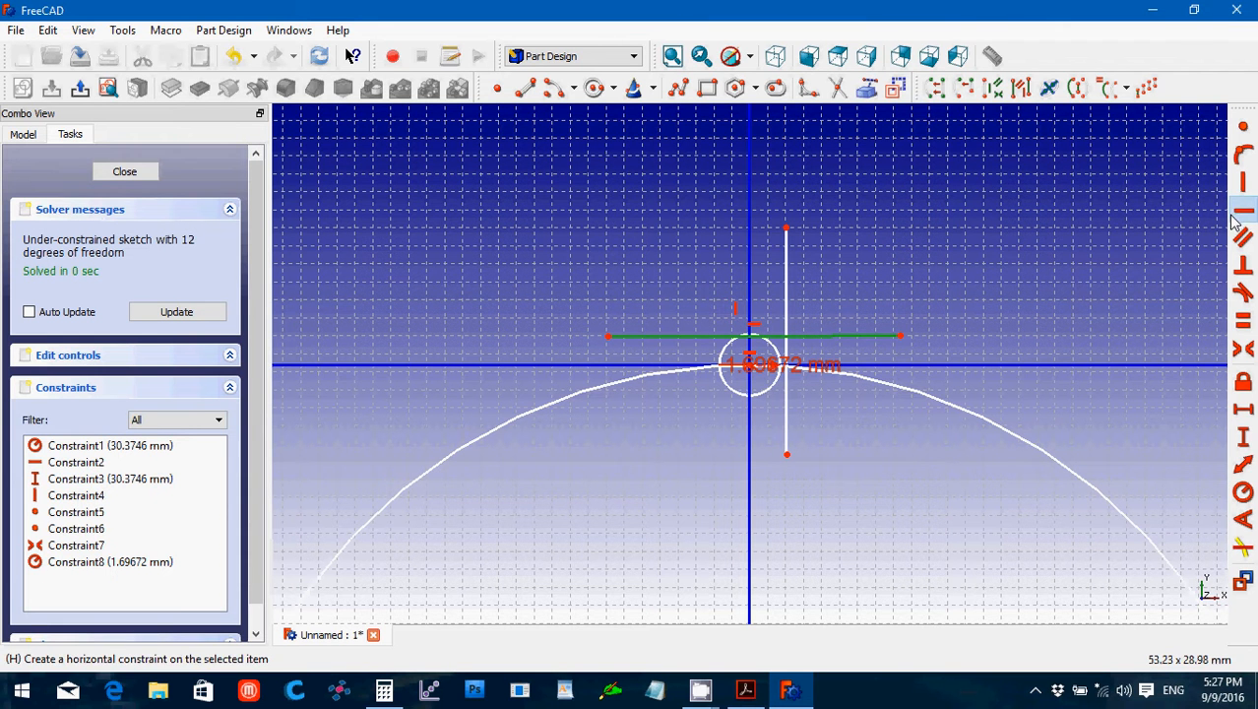
left_click(785, 300)
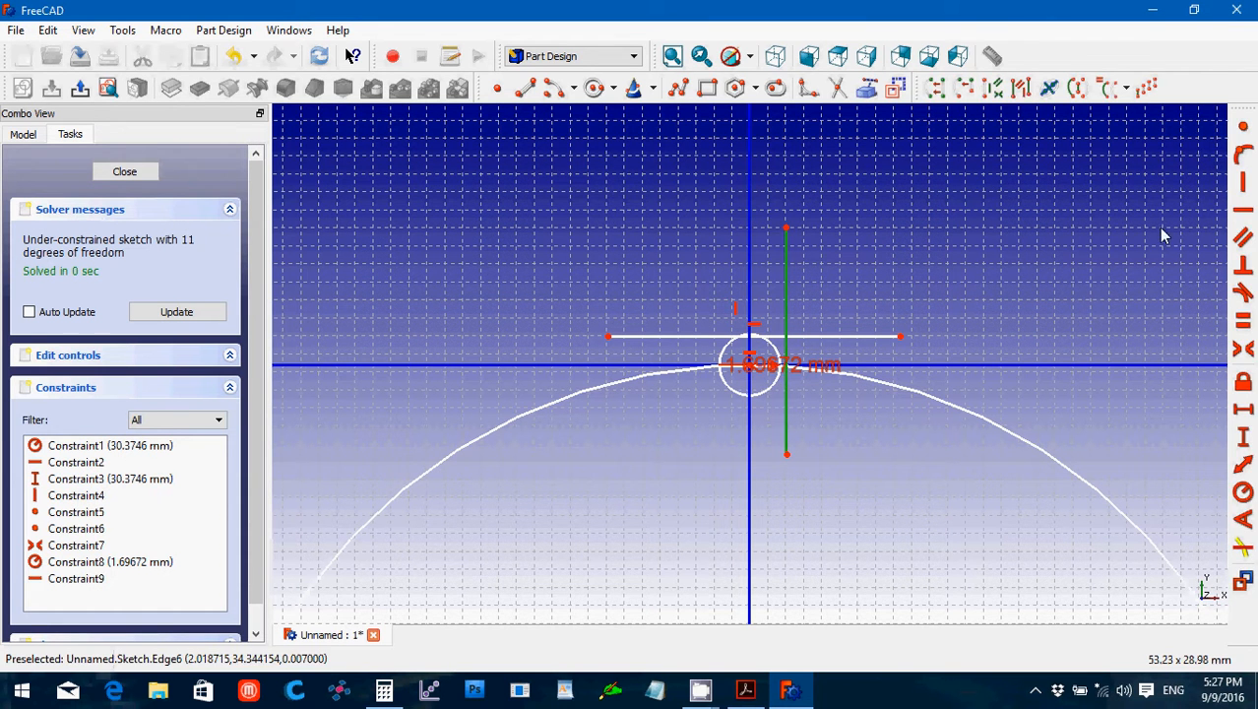
left_click(1241, 183)
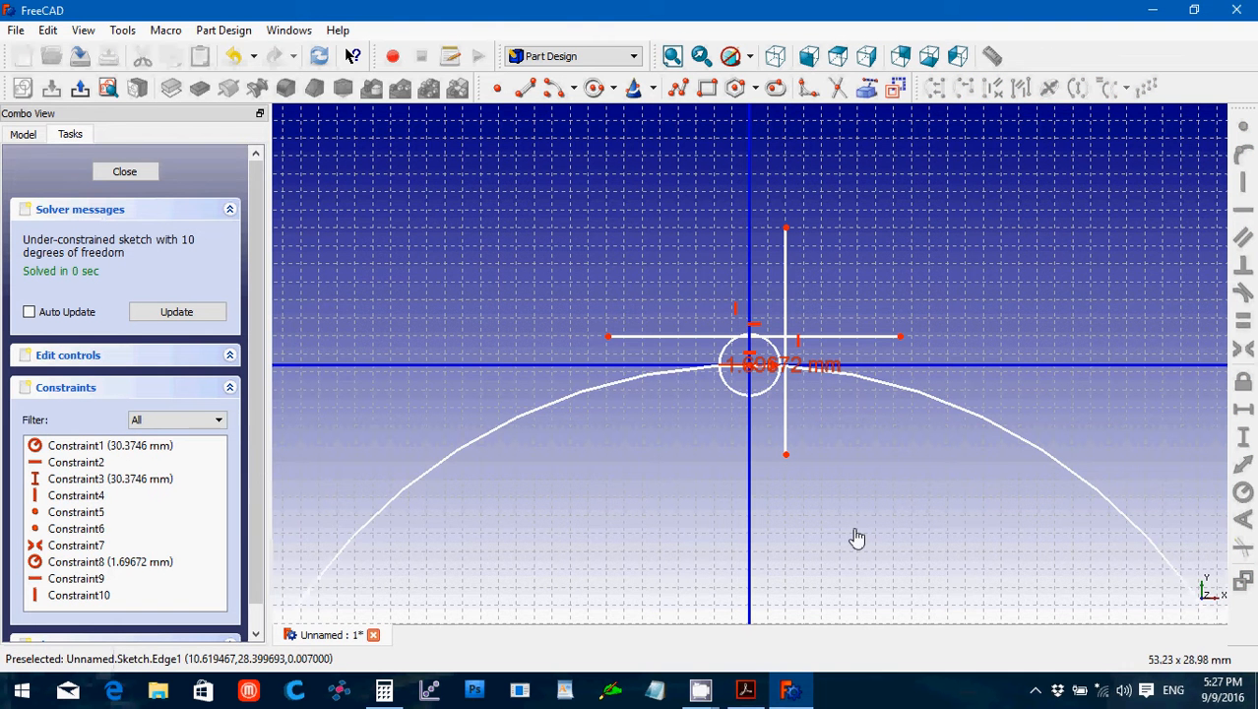
scroll(855, 534, "up", 2)
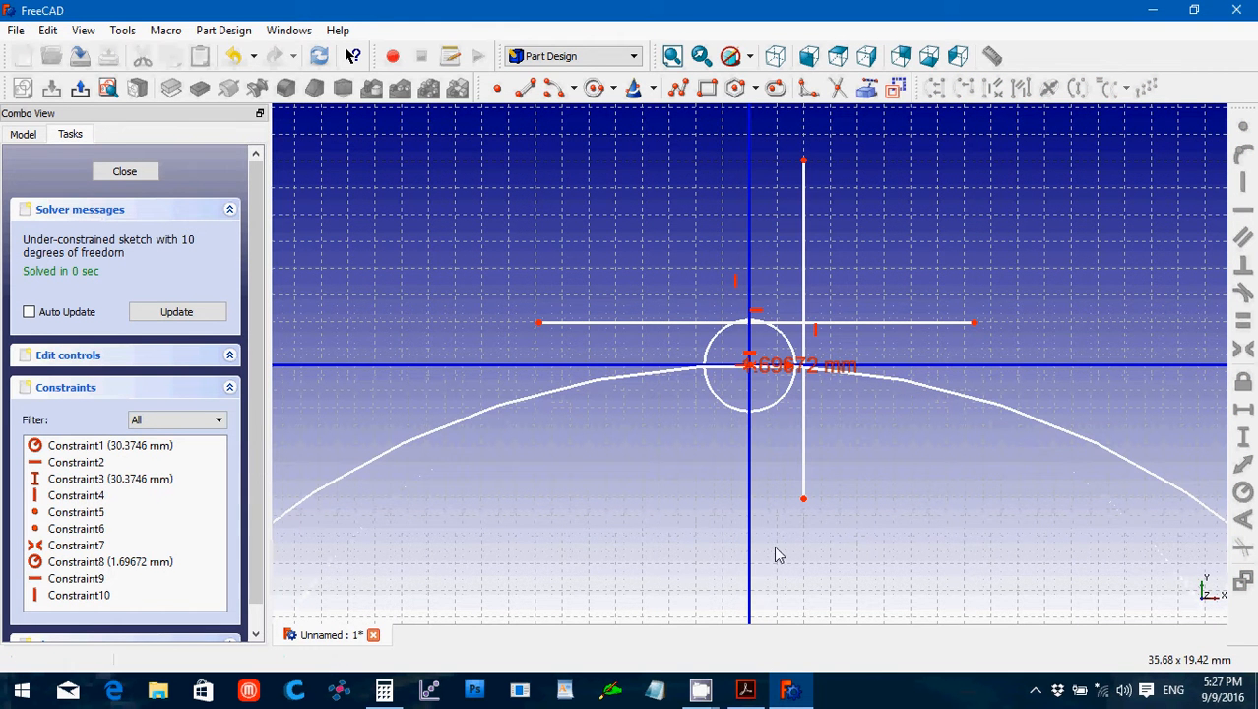
Try to copy the M offset .0831 from the PDF's step 7 drawing into Calculator.
left_click(748, 692)
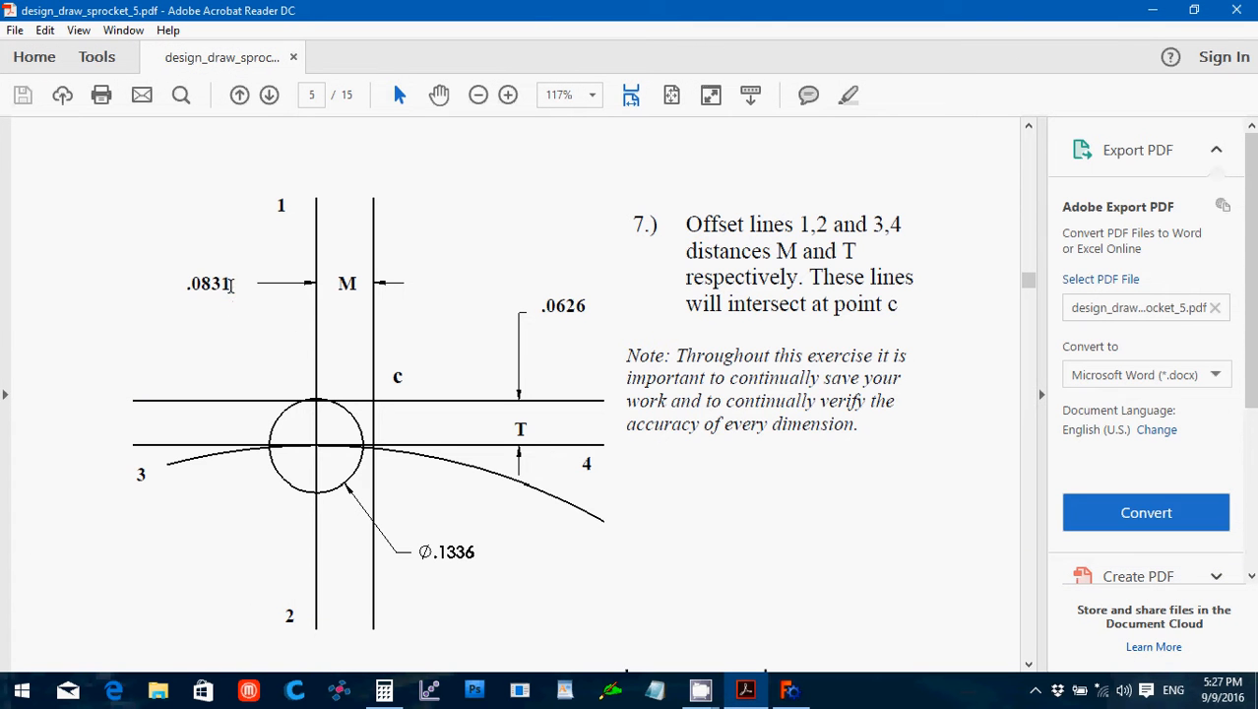
left_click_drag(230, 285, 185, 287)
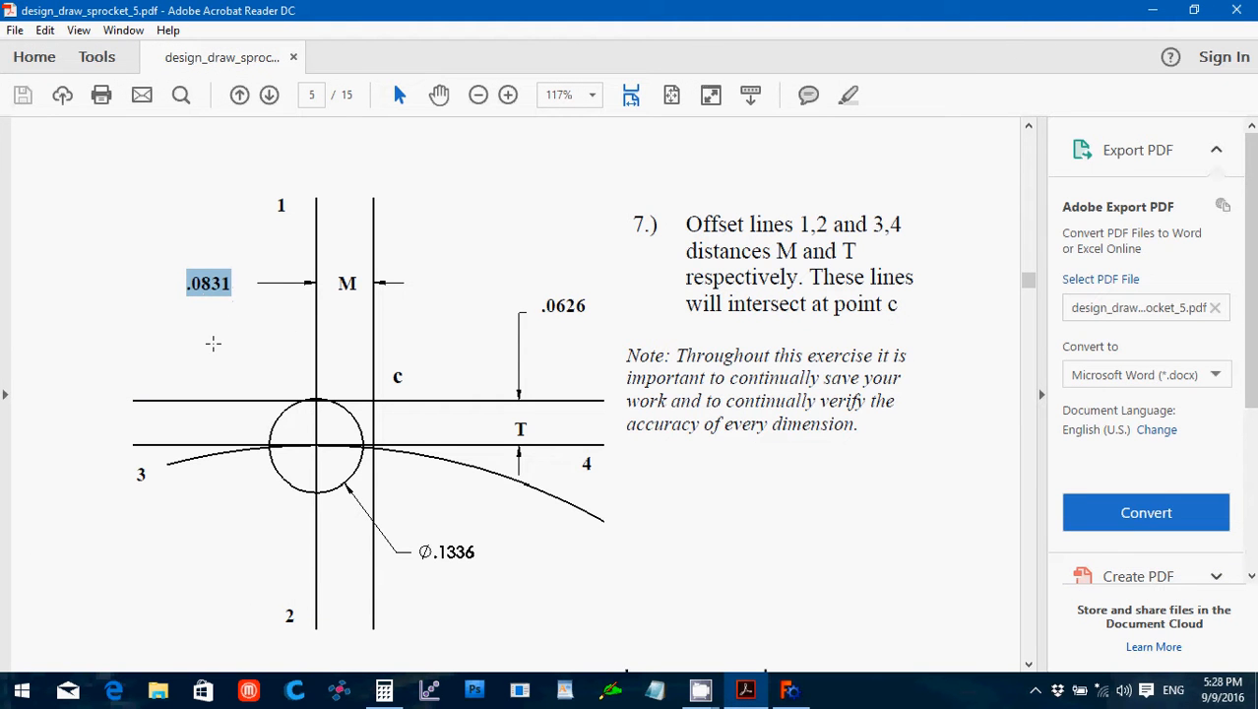
left_click(384, 691)
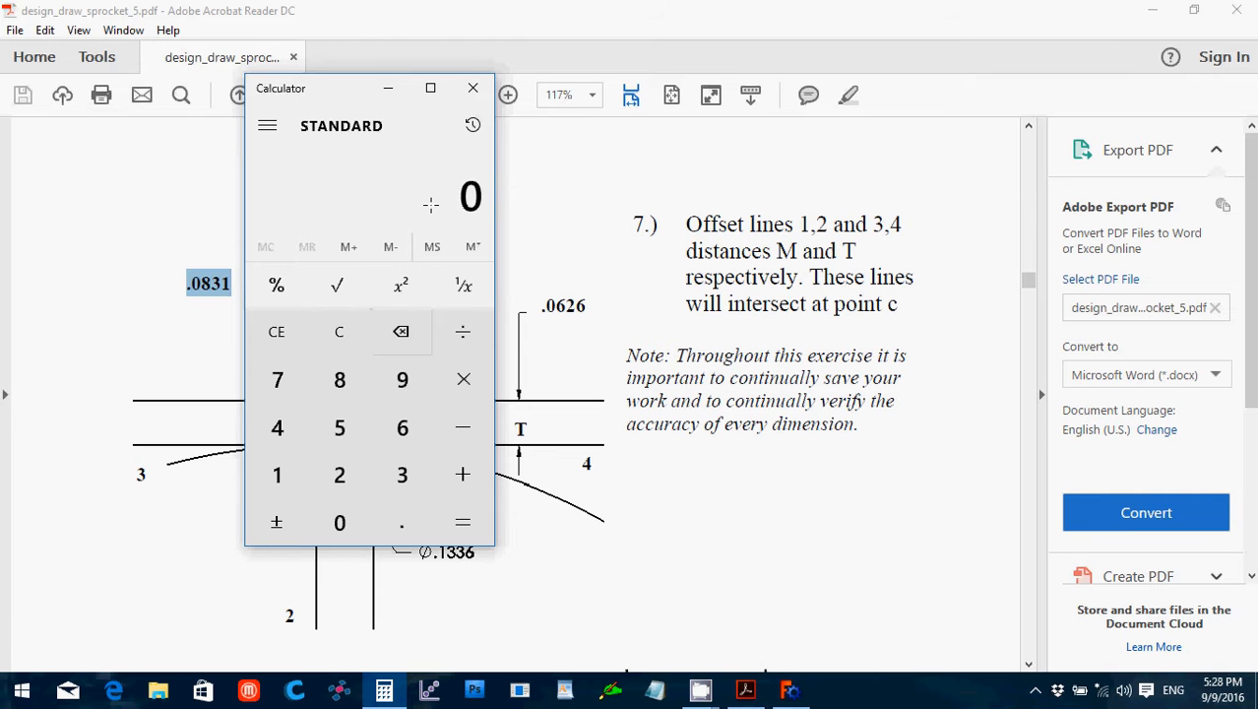
key("ctrl+v")
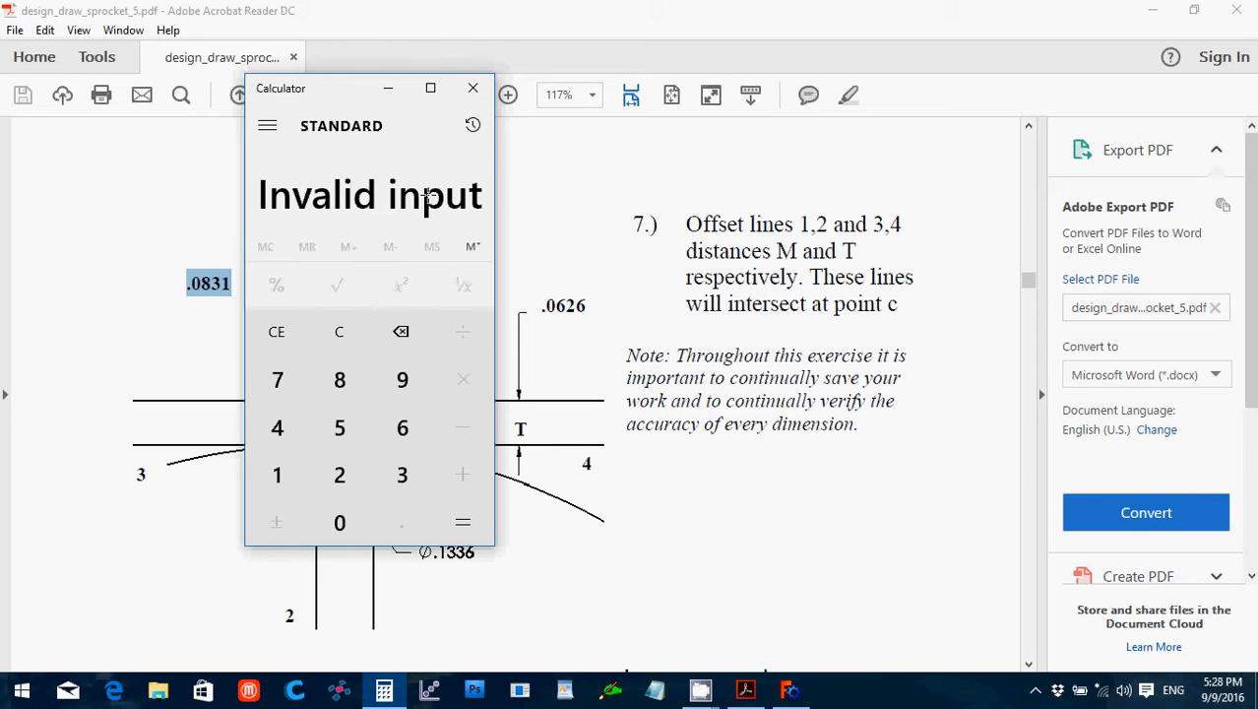
left_click(338, 331)
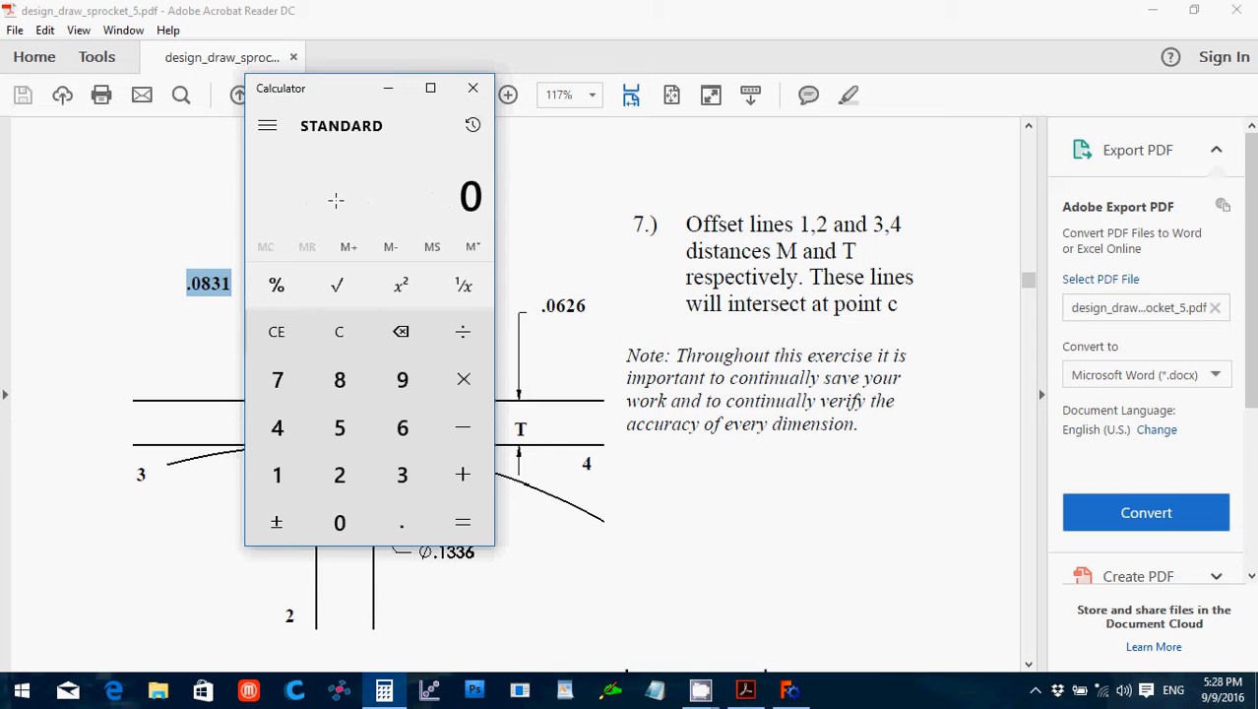
right_click(440, 200)
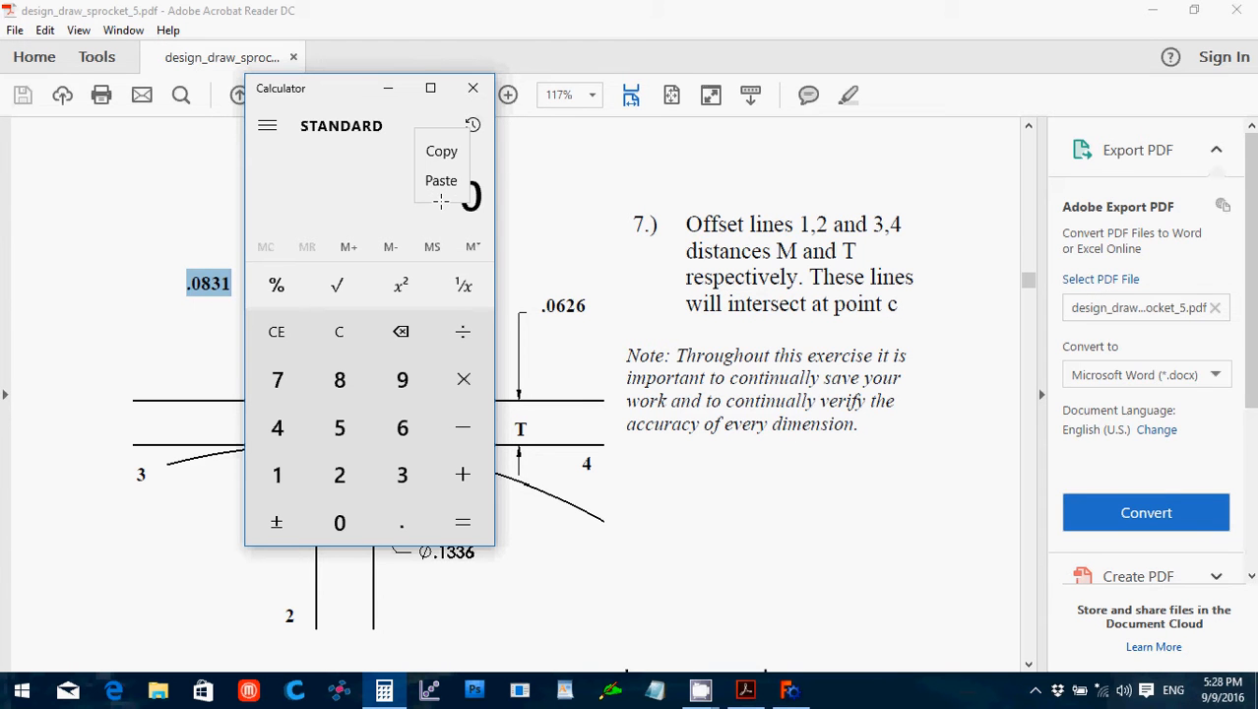
left_click(440, 180)
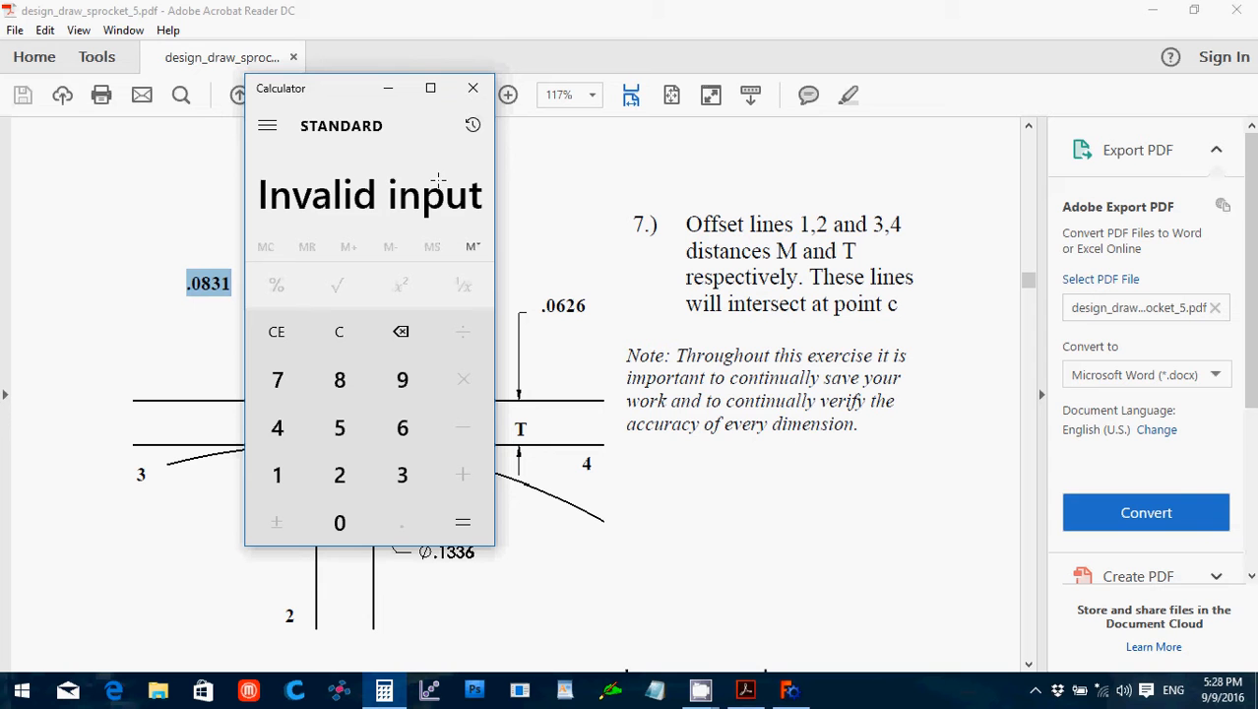
left_click(338, 332)
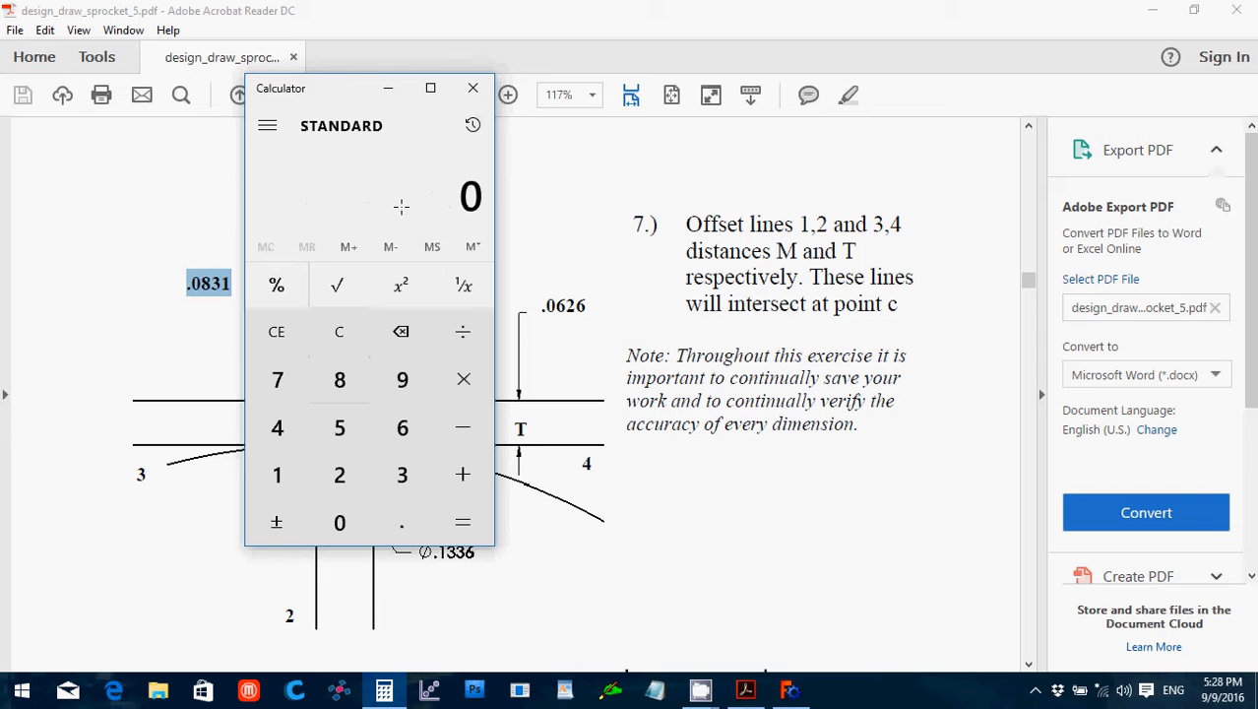
Convert the M offset to millimetres in Calculator by multiplying .0831 by 25.4.
type(".")
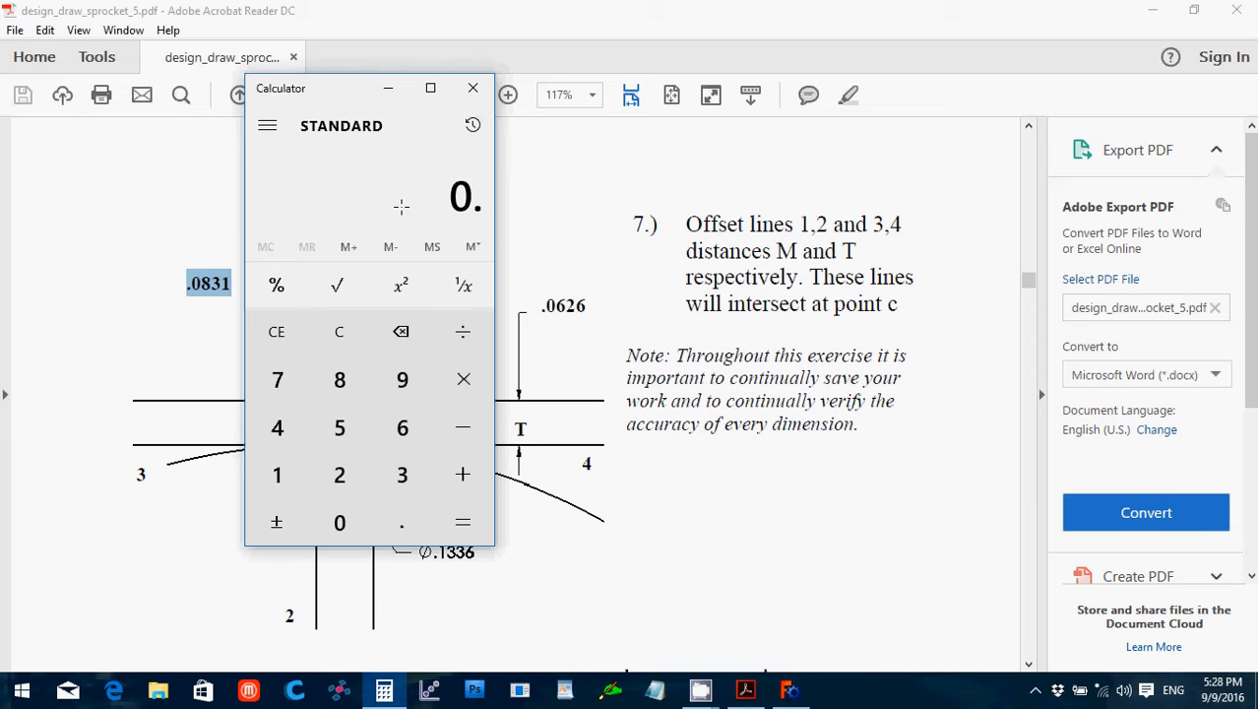
type("0831")
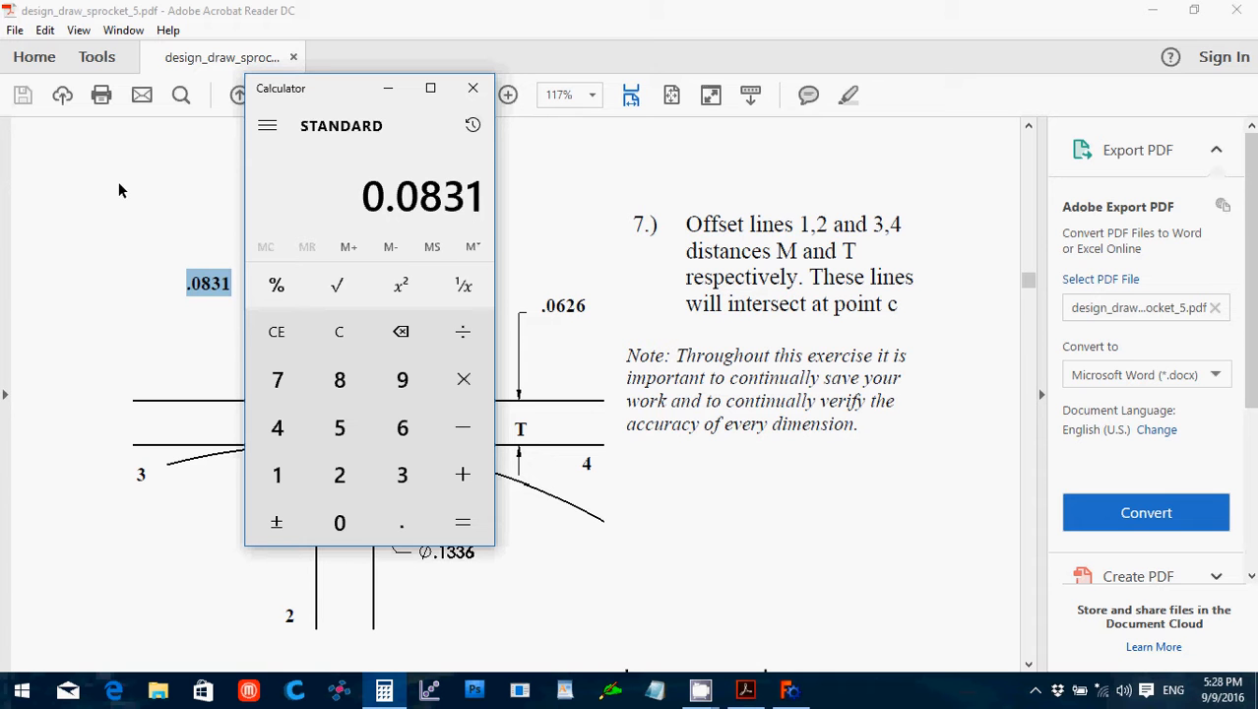
left_click(462, 381)
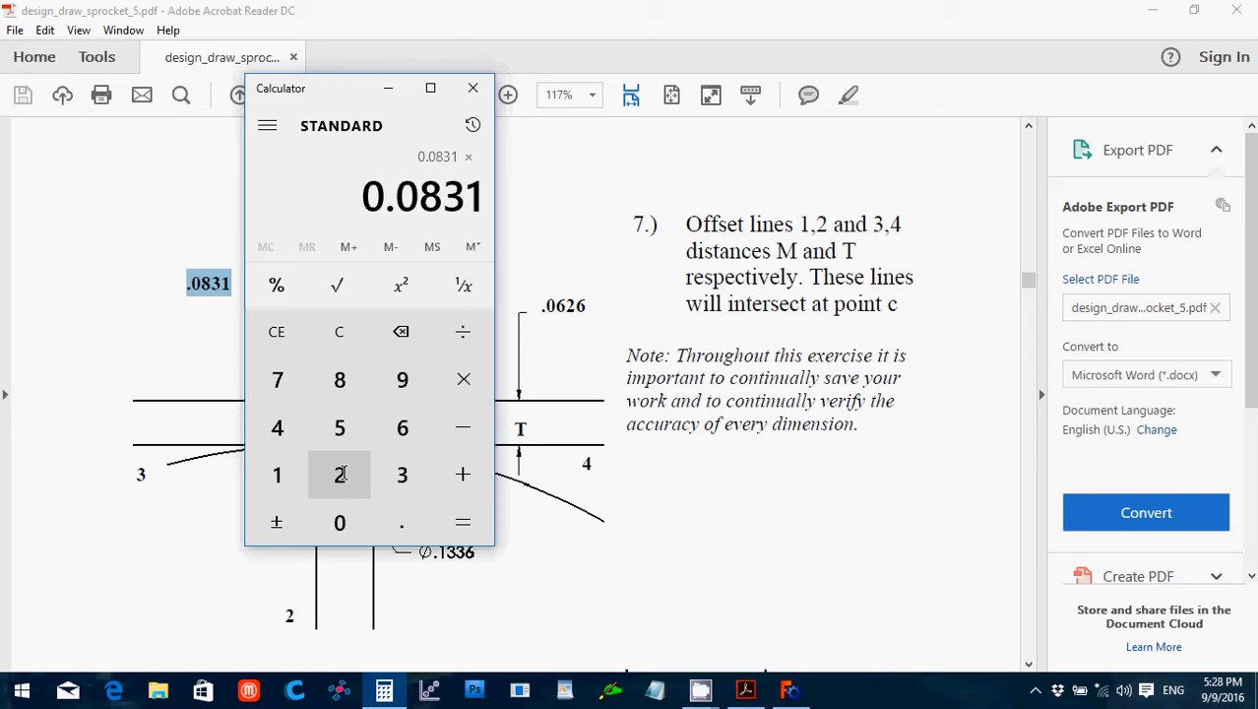
left_click(340, 475)
left_click(339, 428)
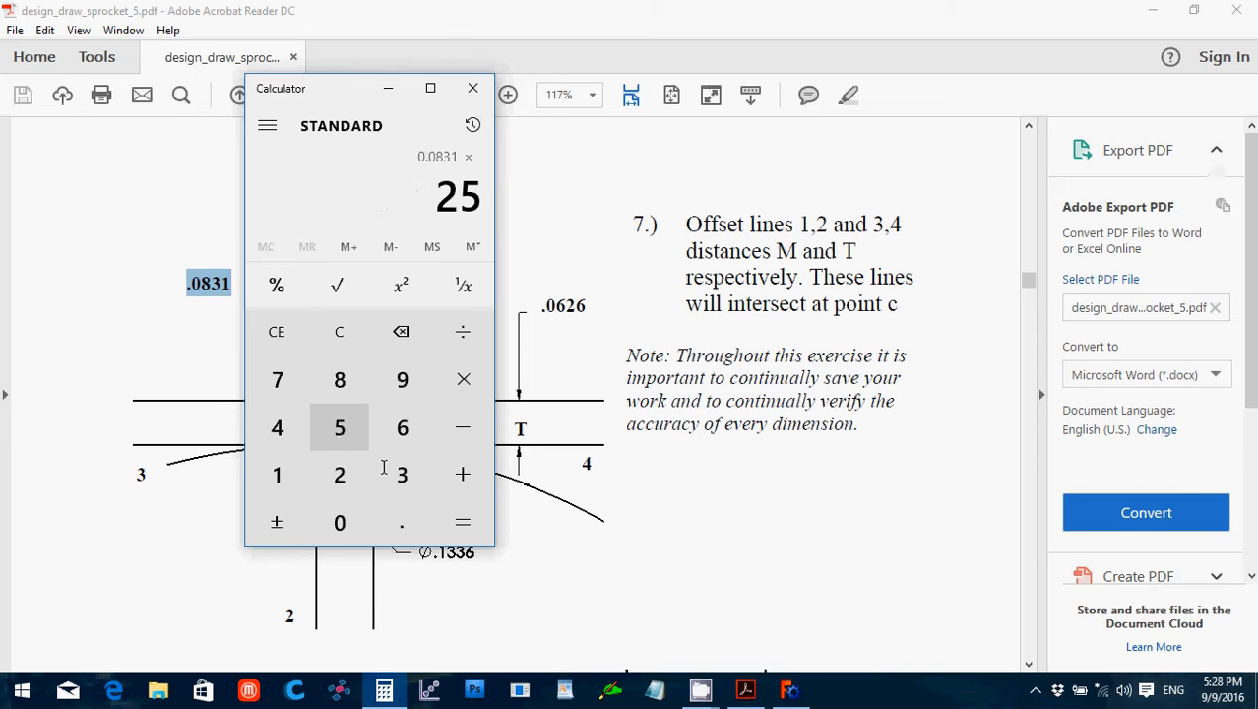
left_click(401, 521)
left_click(276, 427)
left_click(461, 524)
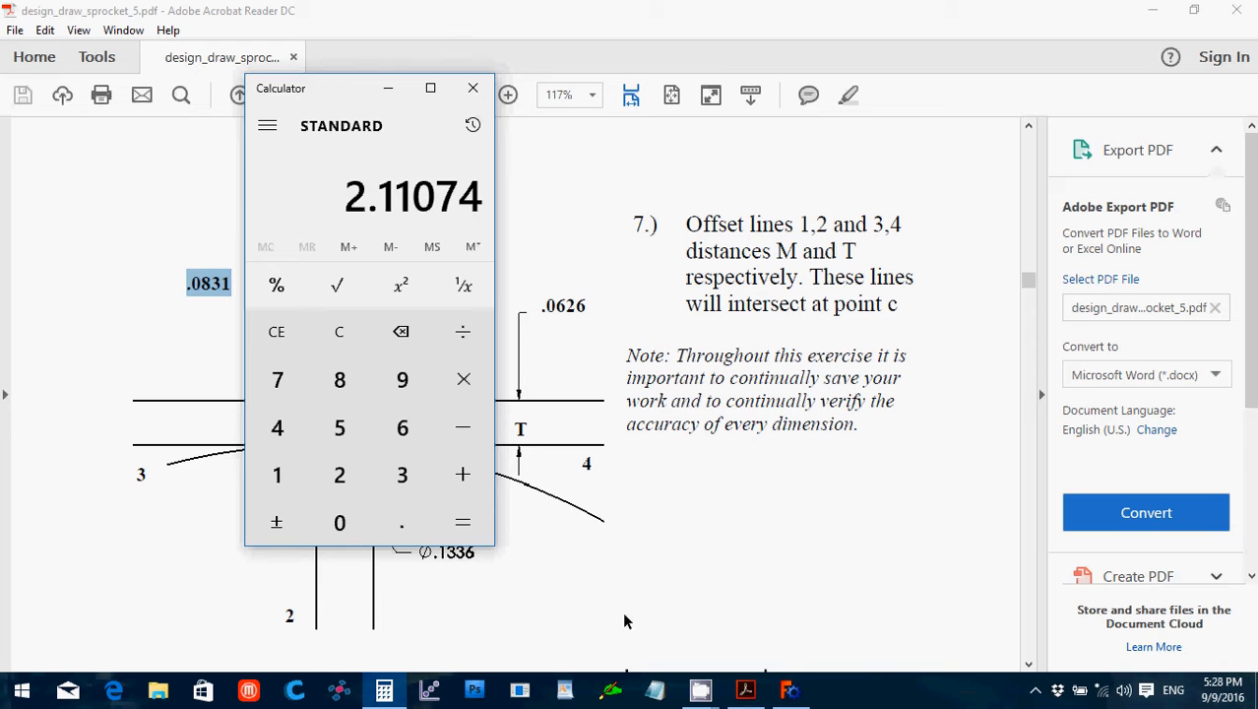
In FreeCAD, constrain the horizontal distance between the offset vertical line's lower endpoint and the vertical axis to 2.11074 mm.
left_click(790, 690)
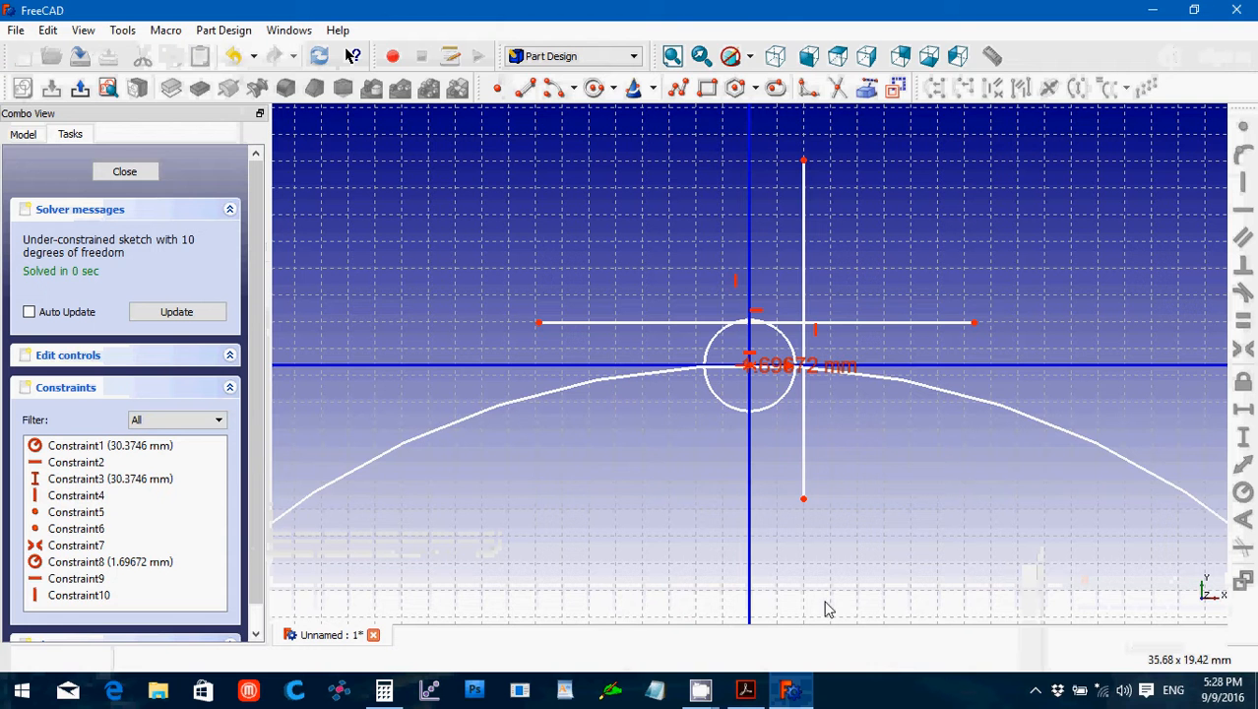
scroll(827, 606, "down", 5)
scroll(827, 608, "down", 2)
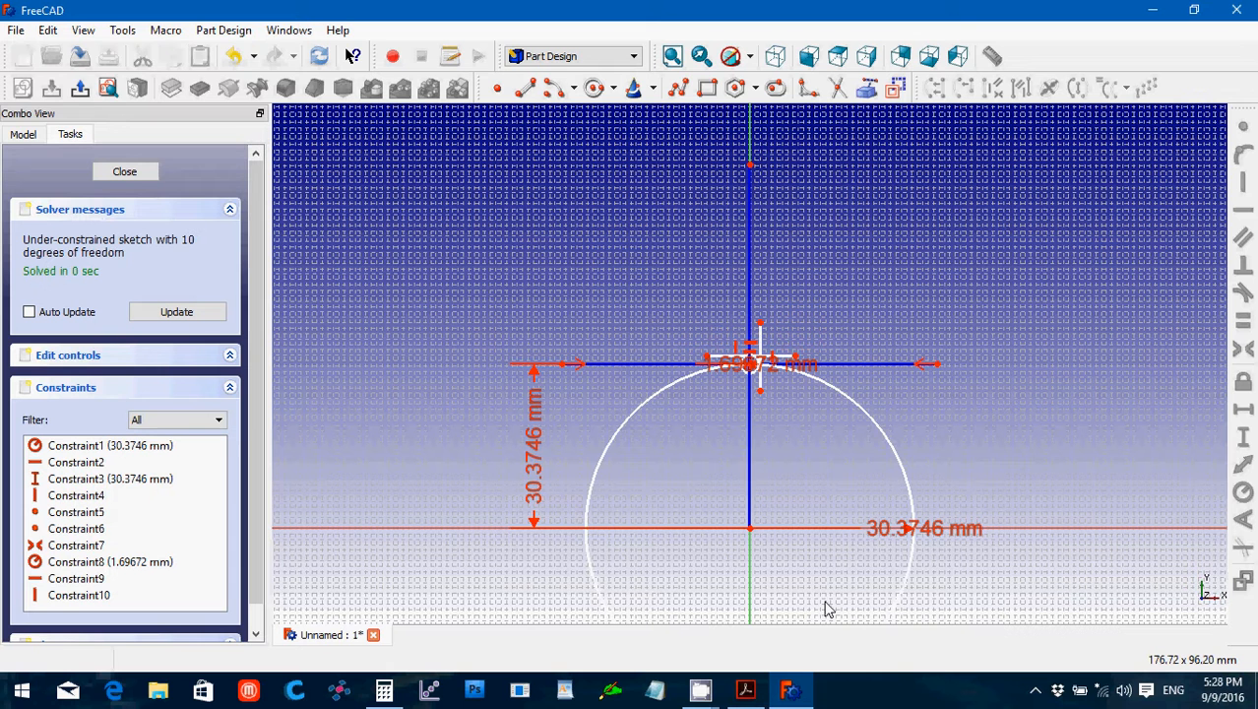
left_click(760, 393)
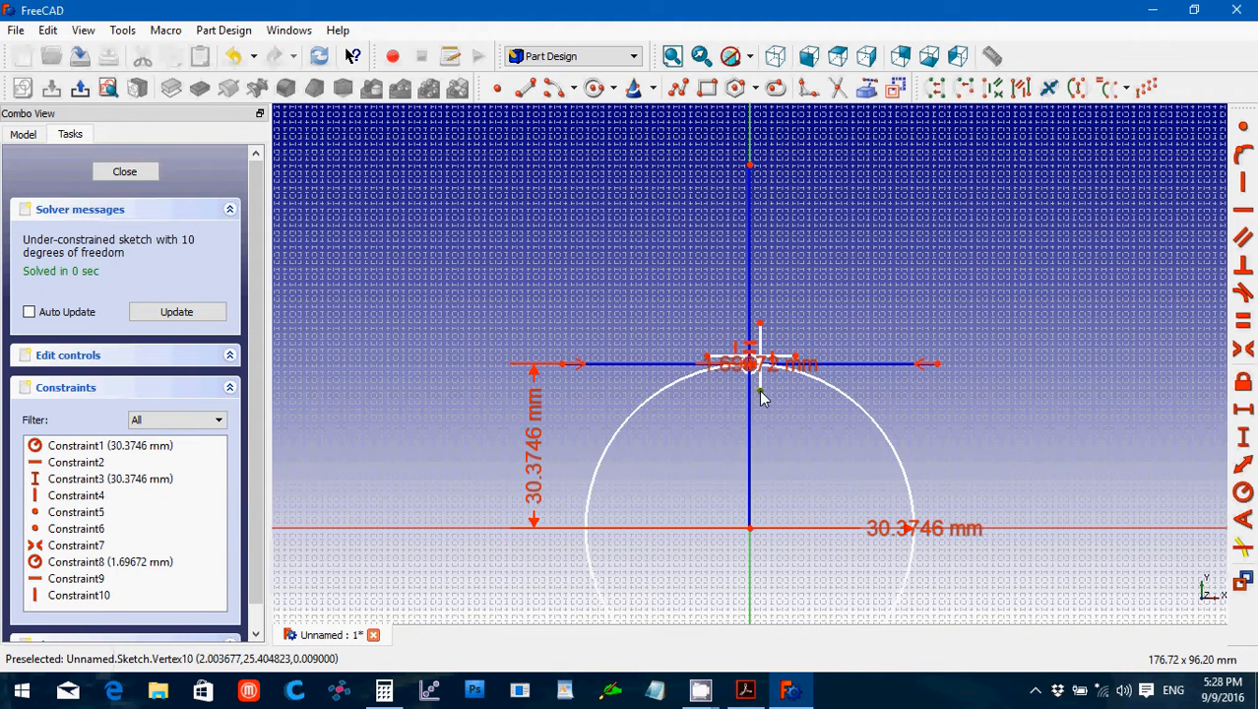
left_click(751, 151)
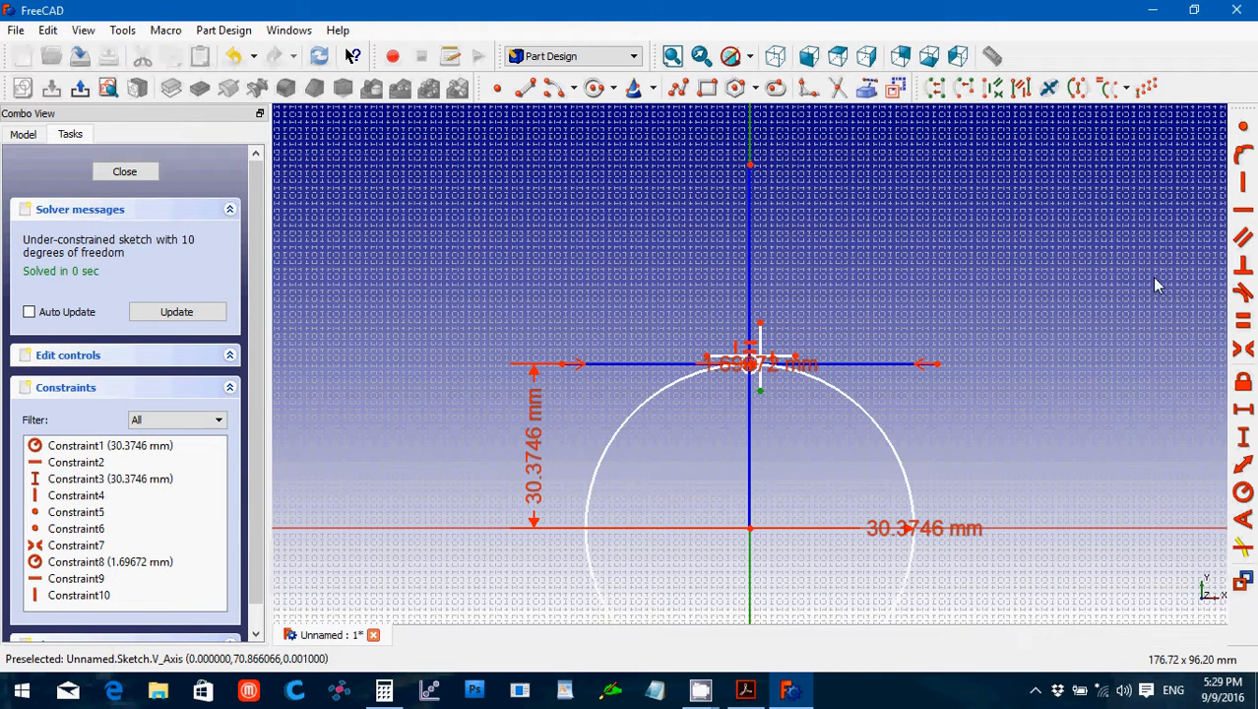
left_click(1242, 422)
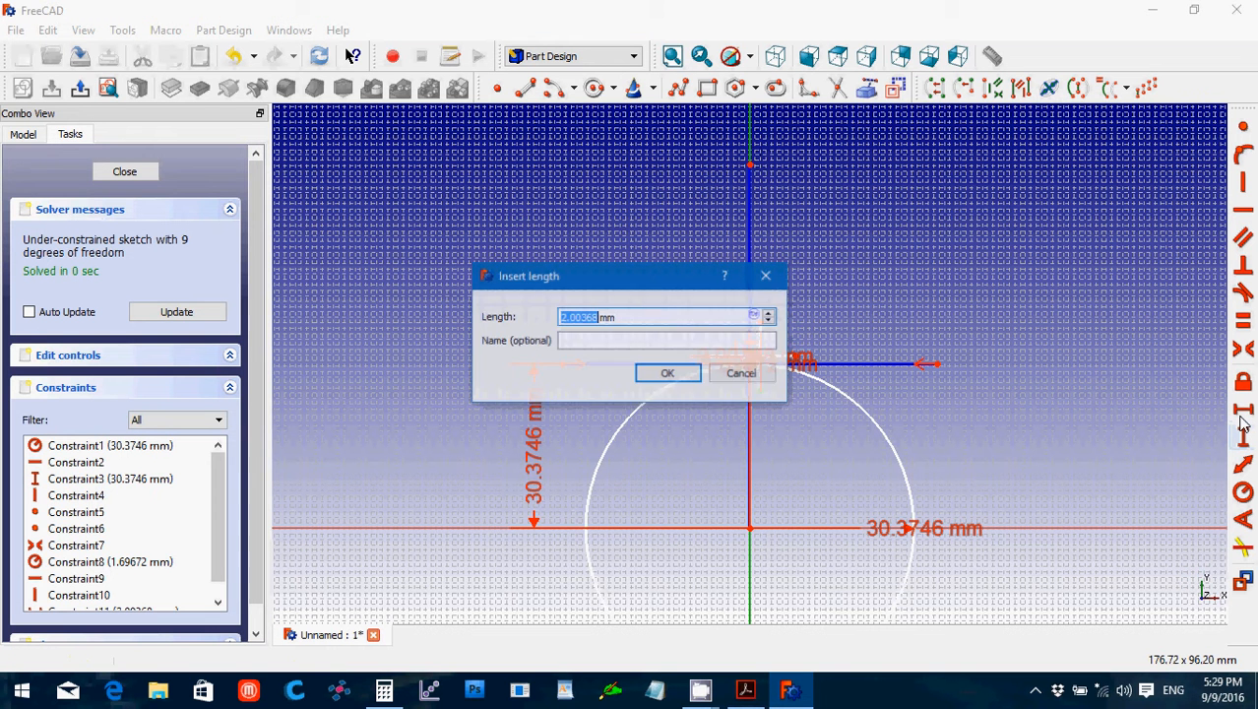
type("2.11074")
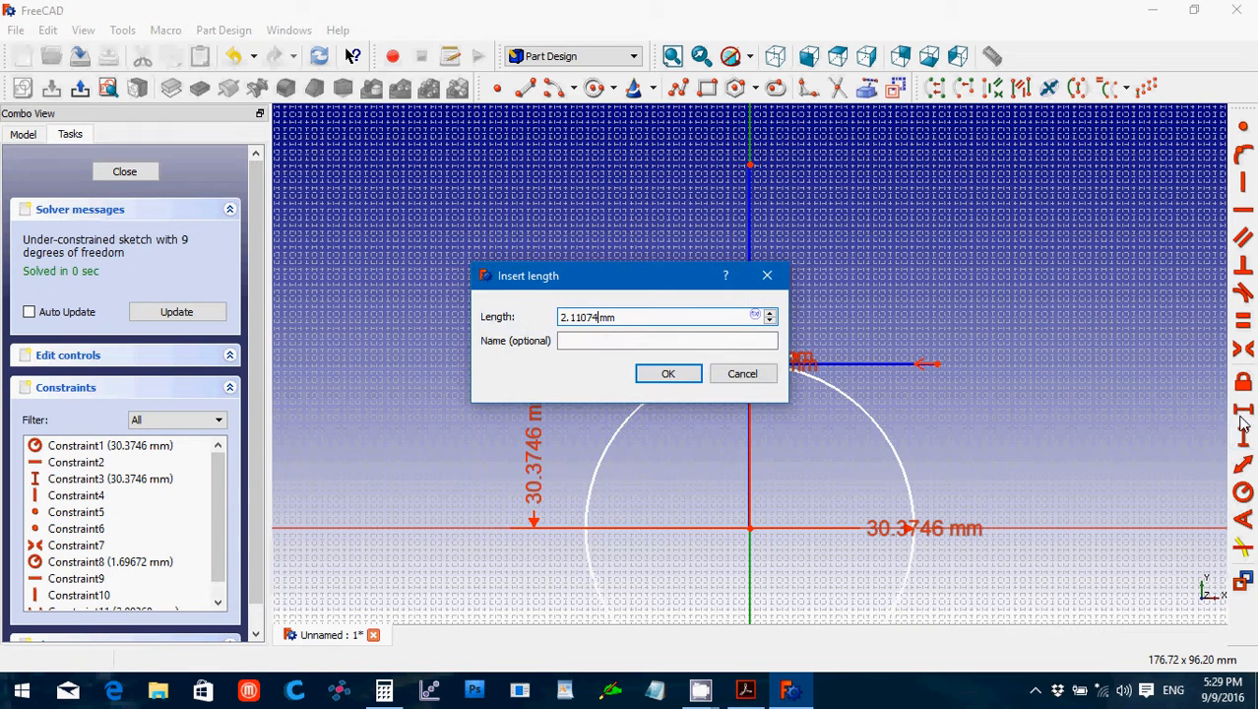
left_click(668, 375)
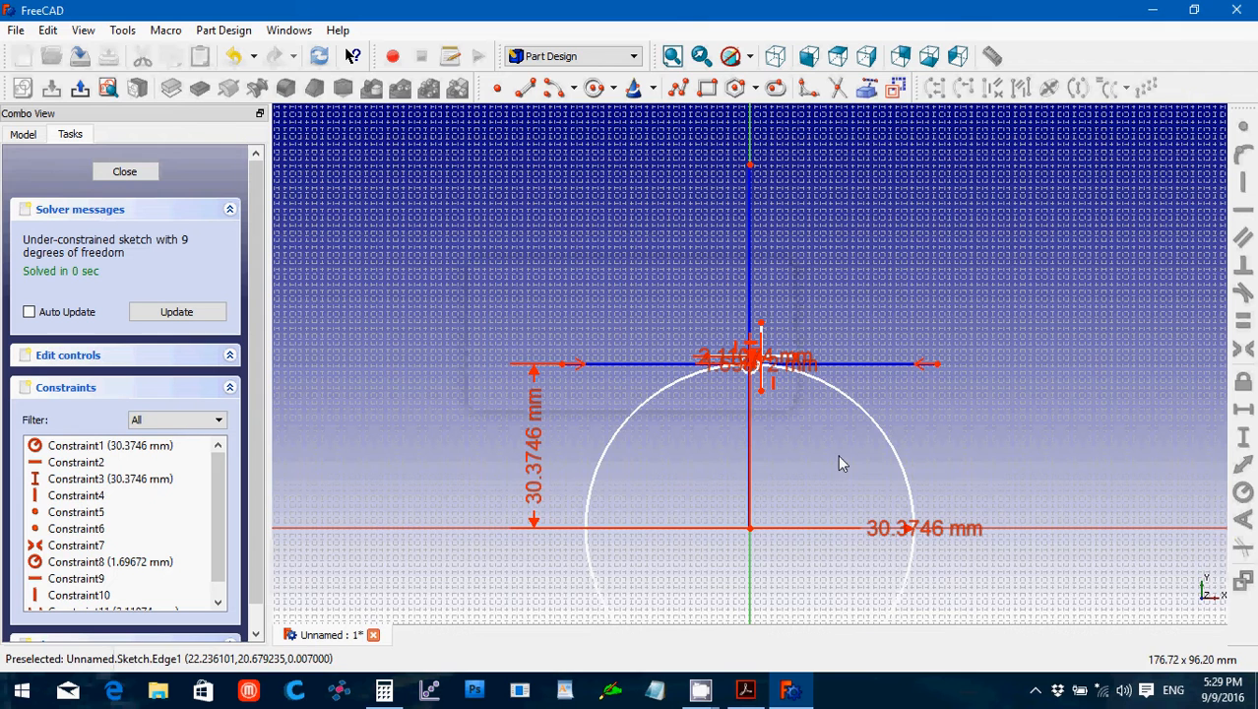
Move the 2.11074 mm dimension label up, clear of the seating circle and the line across its top.
scroll(838, 454, "up", 10)
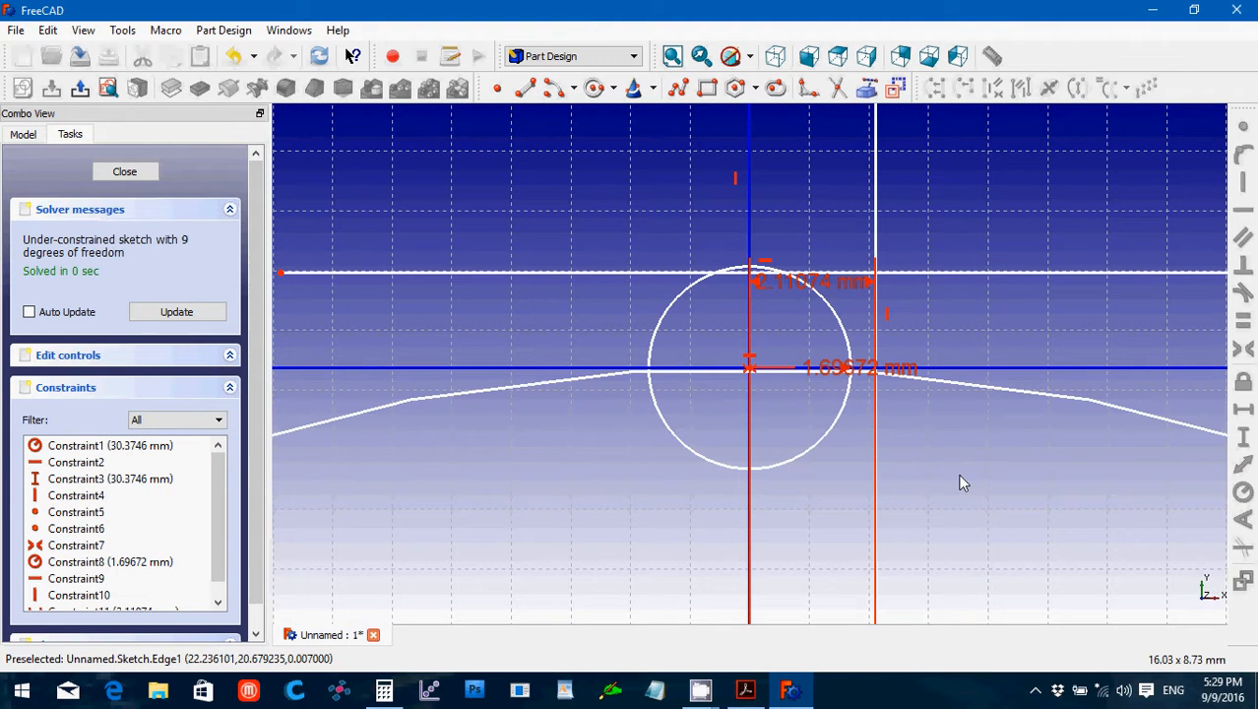
left_click(809, 288)
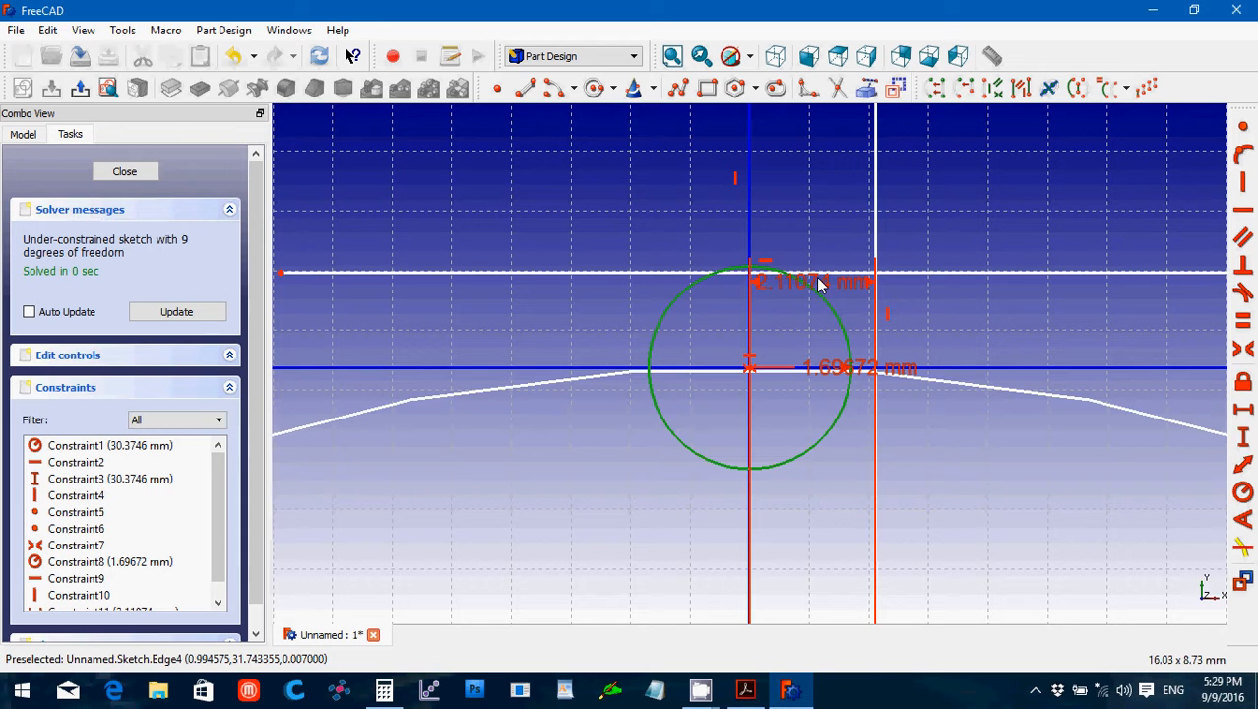
left_click_drag(846, 265, 832, 150)
left_click(943, 220)
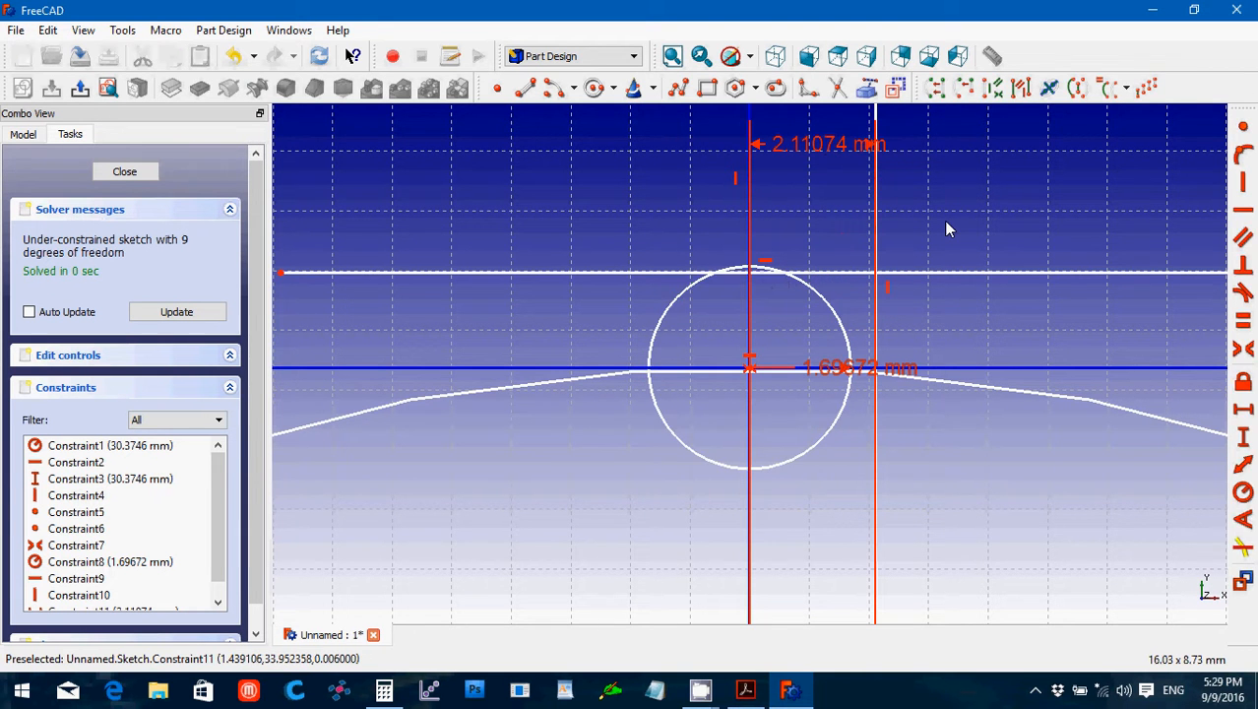
scroll(943, 223, "down", 8)
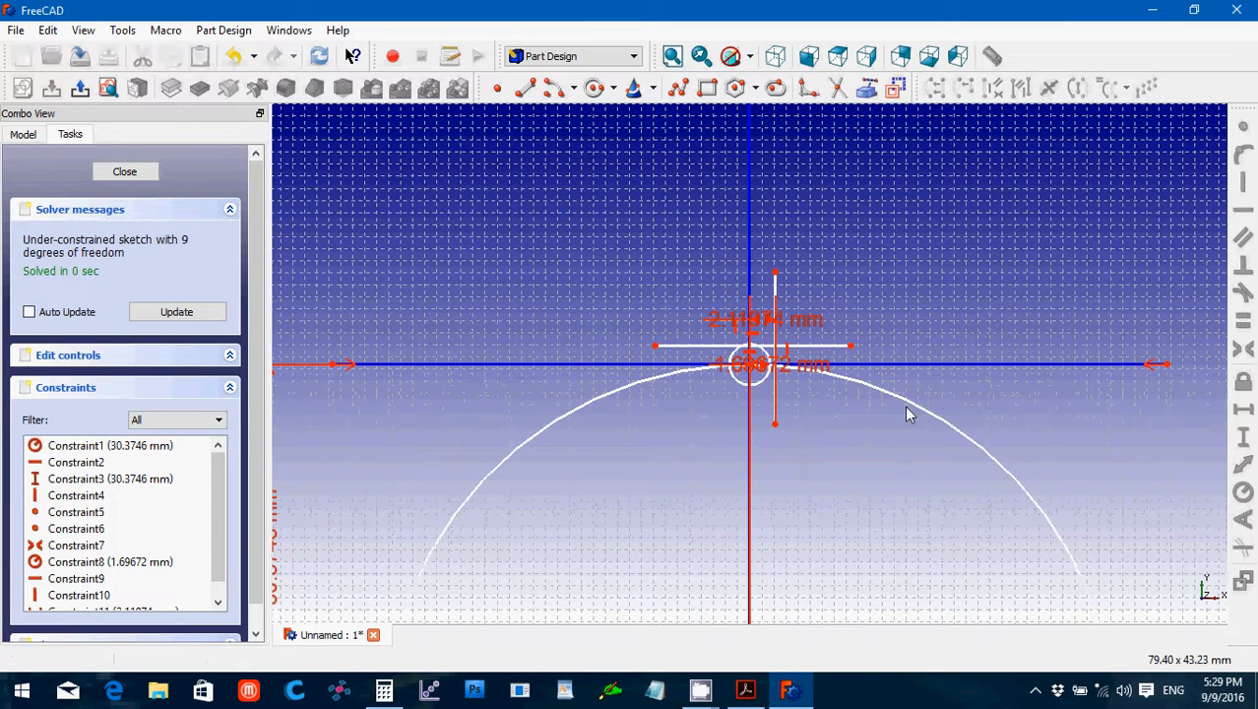
Switch to the sprocket PDF in Acrobat Reader and review steps 6 and 7 for the T offset.
left_click(745, 689)
left_click(587, 306)
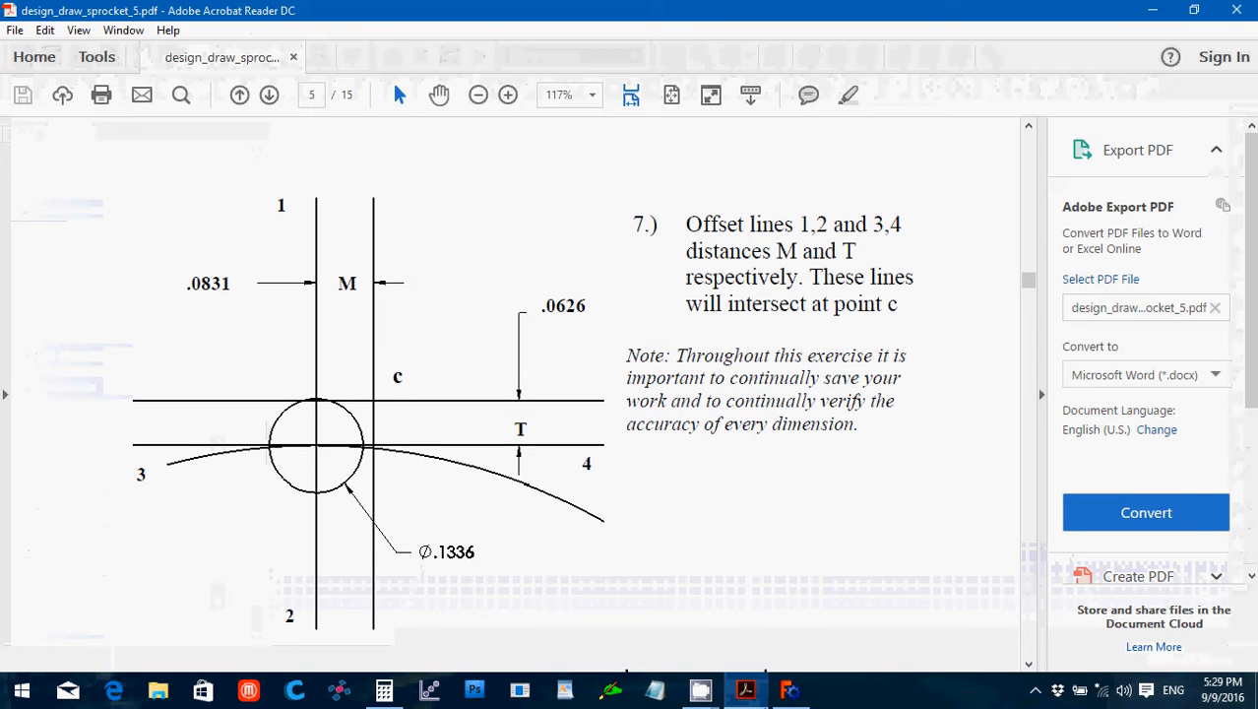
mouse_move(808, 693)
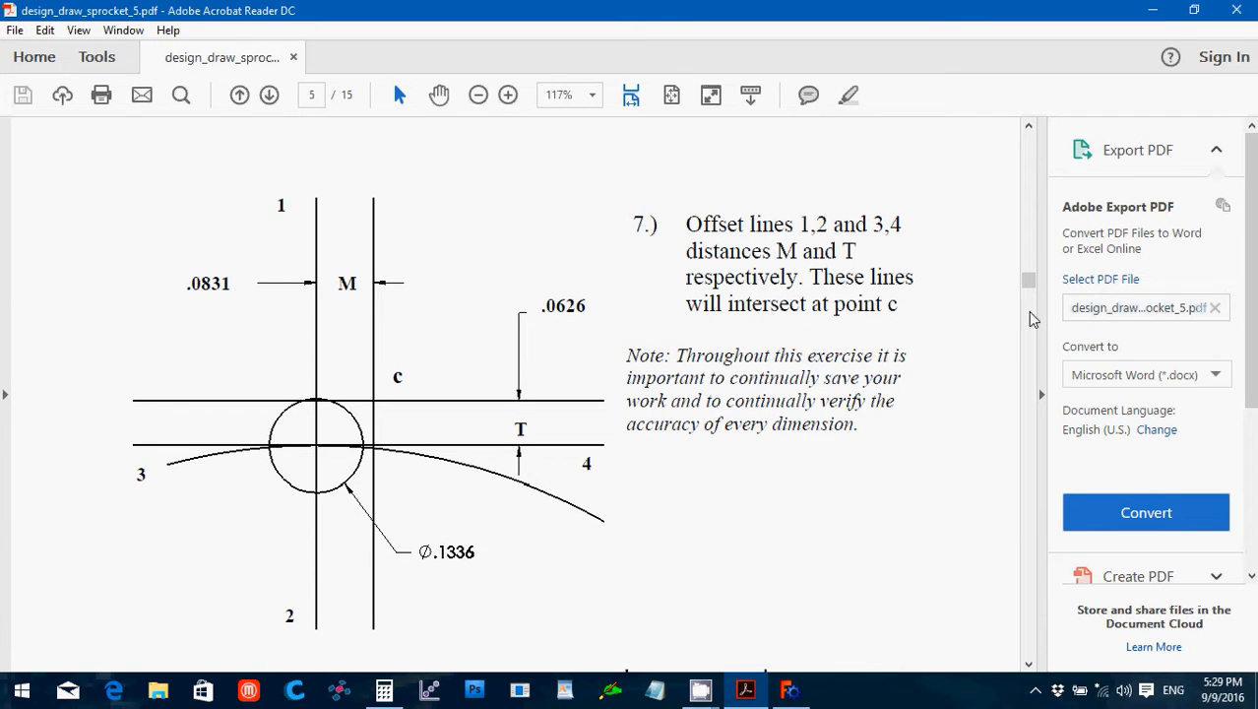
mouse_move(1028, 286)
left_mouse_down()
mouse_move(1029, 267)
mouse_move(1031, 277)
left_mouse_up()
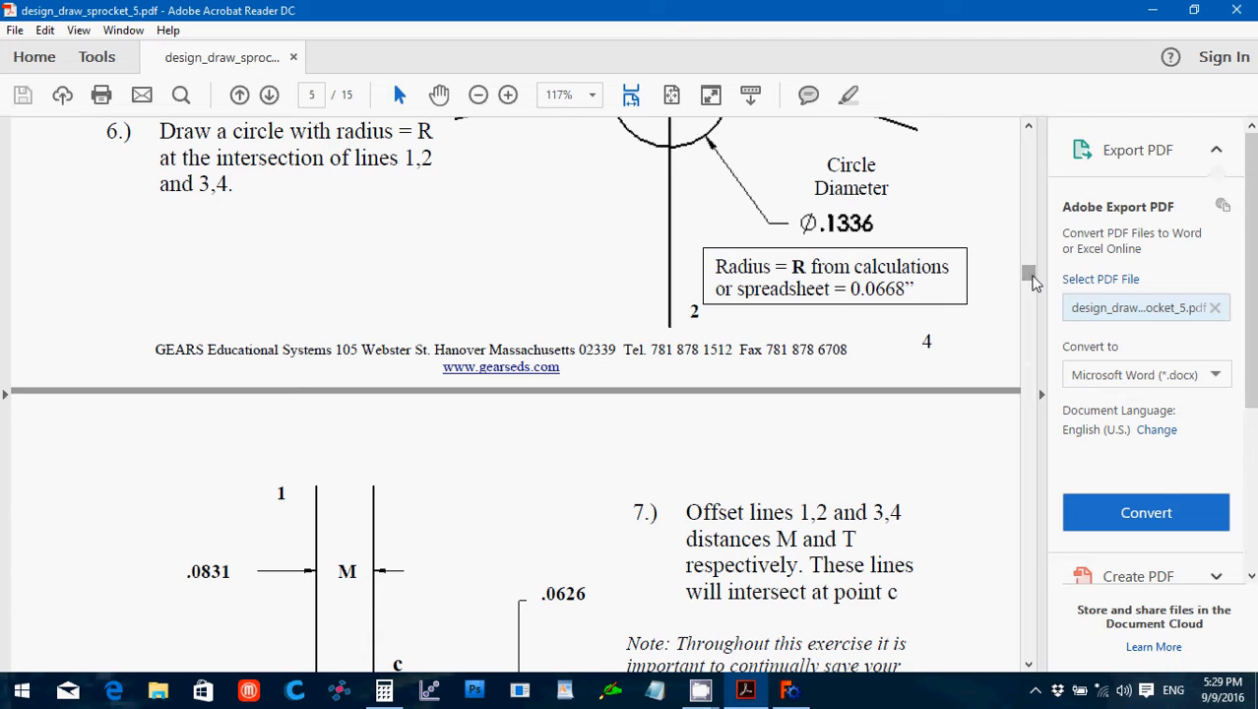
left_click_drag(1032, 281, 1033, 289)
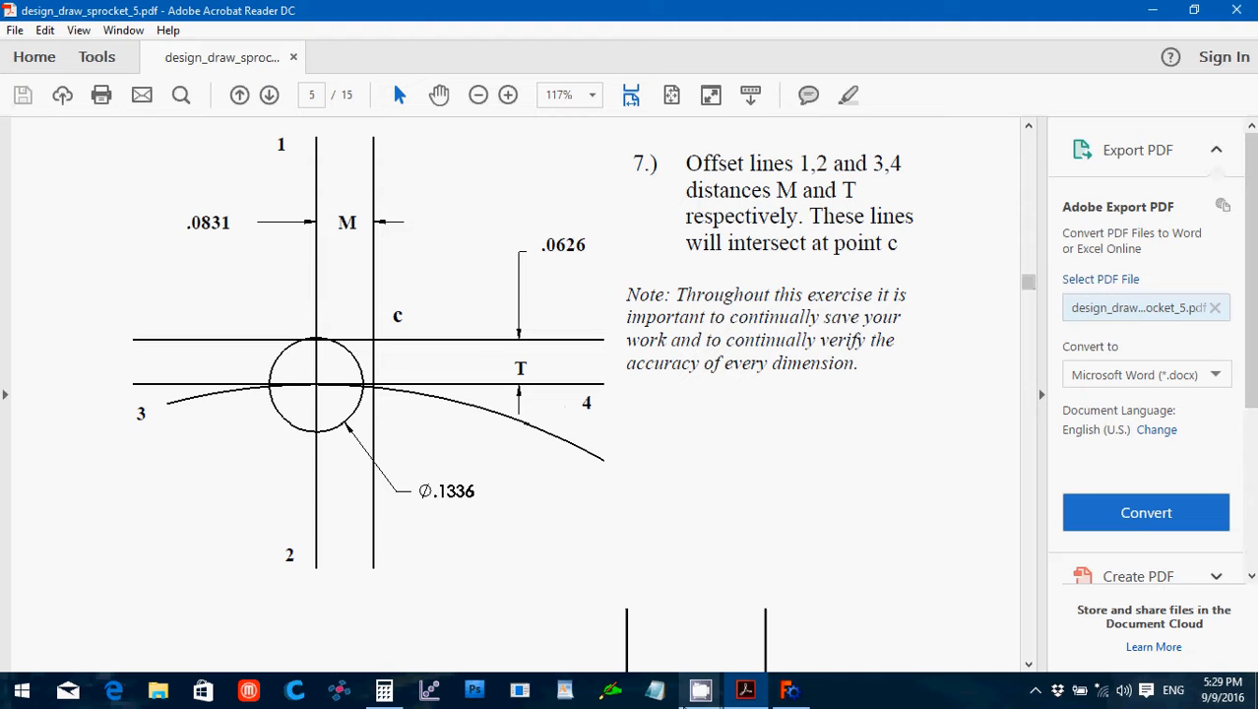
Convert the T offset to millimetres in Calculator by multiplying .0626 by 25.4.
mouse_move(704, 699)
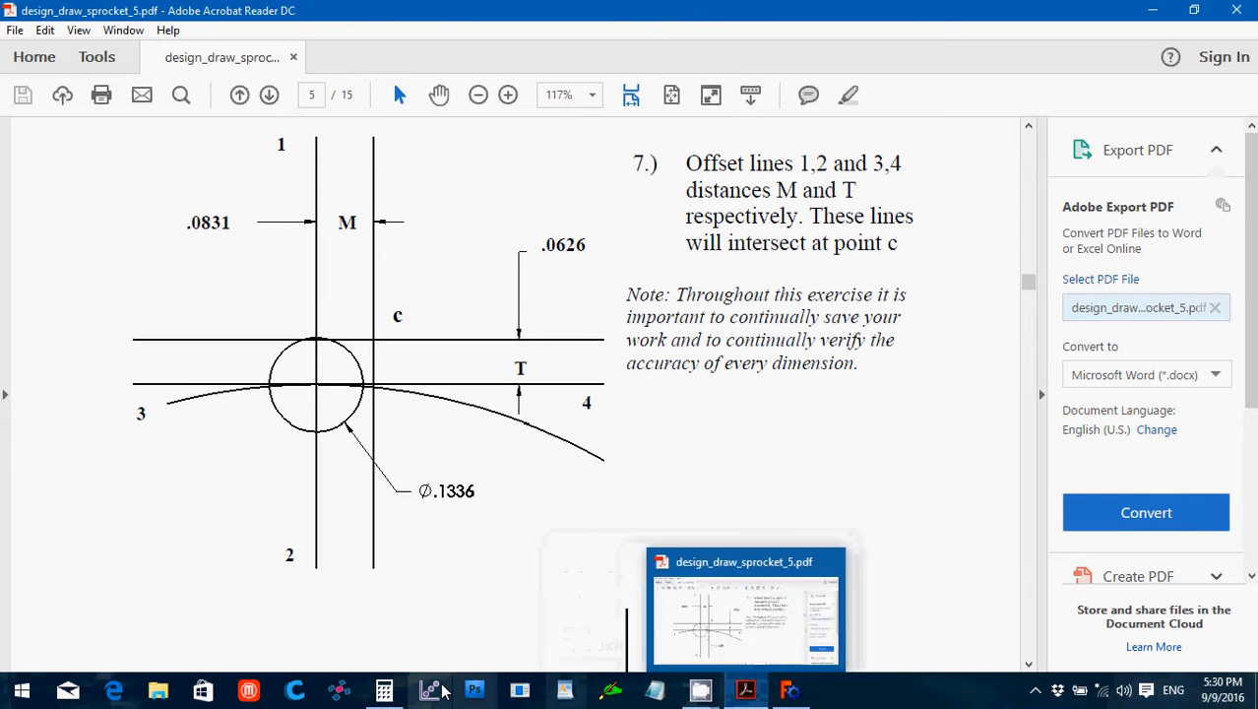
left_click(386, 689)
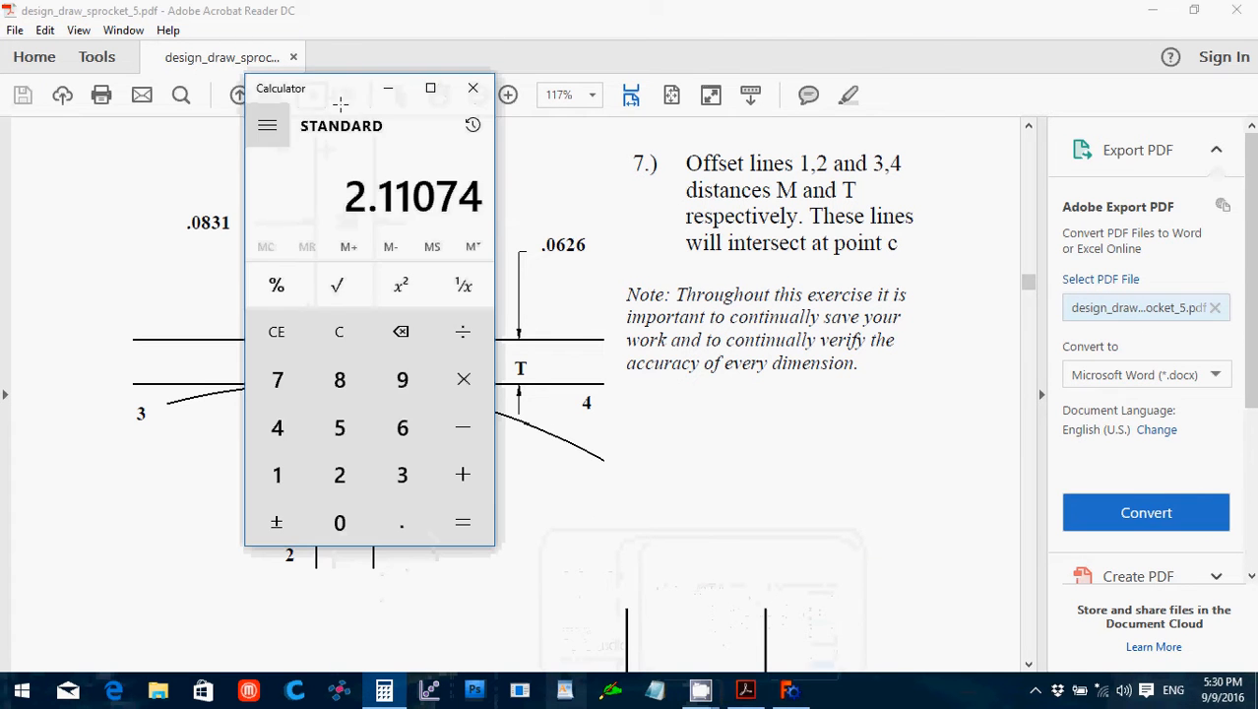
left_click_drag(336, 79, 285, 78)
left_click(287, 331)
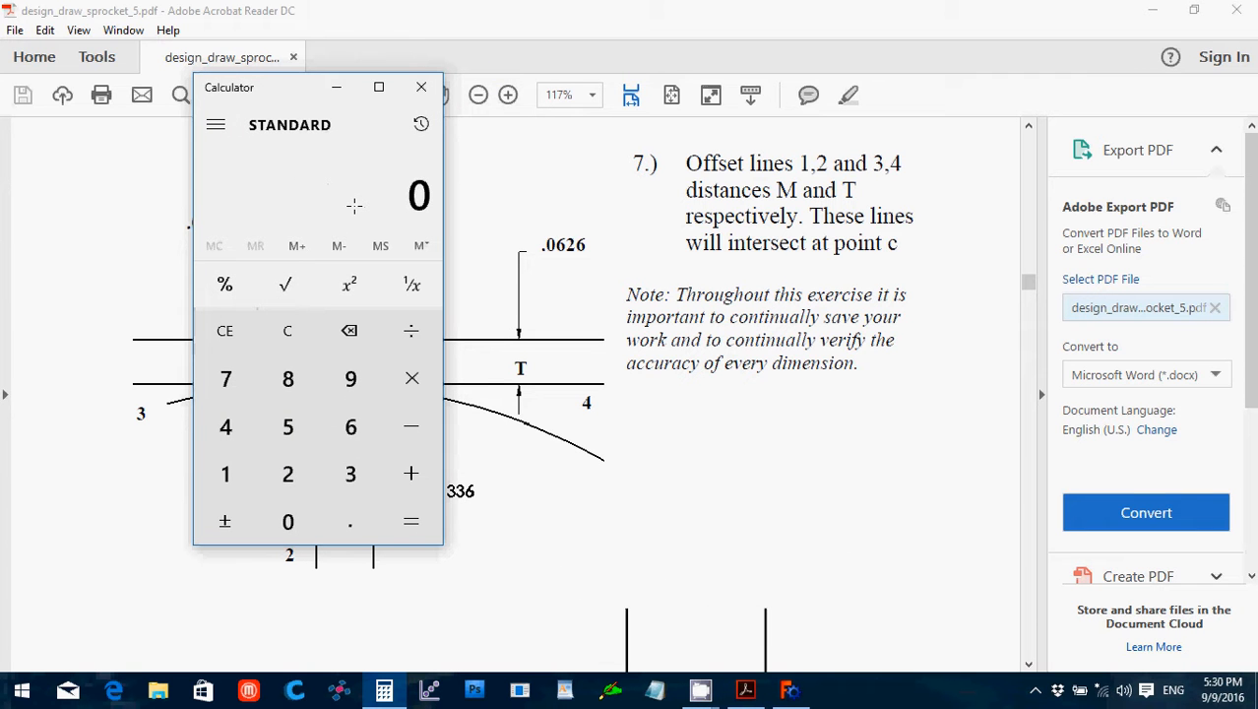
type(".0626")
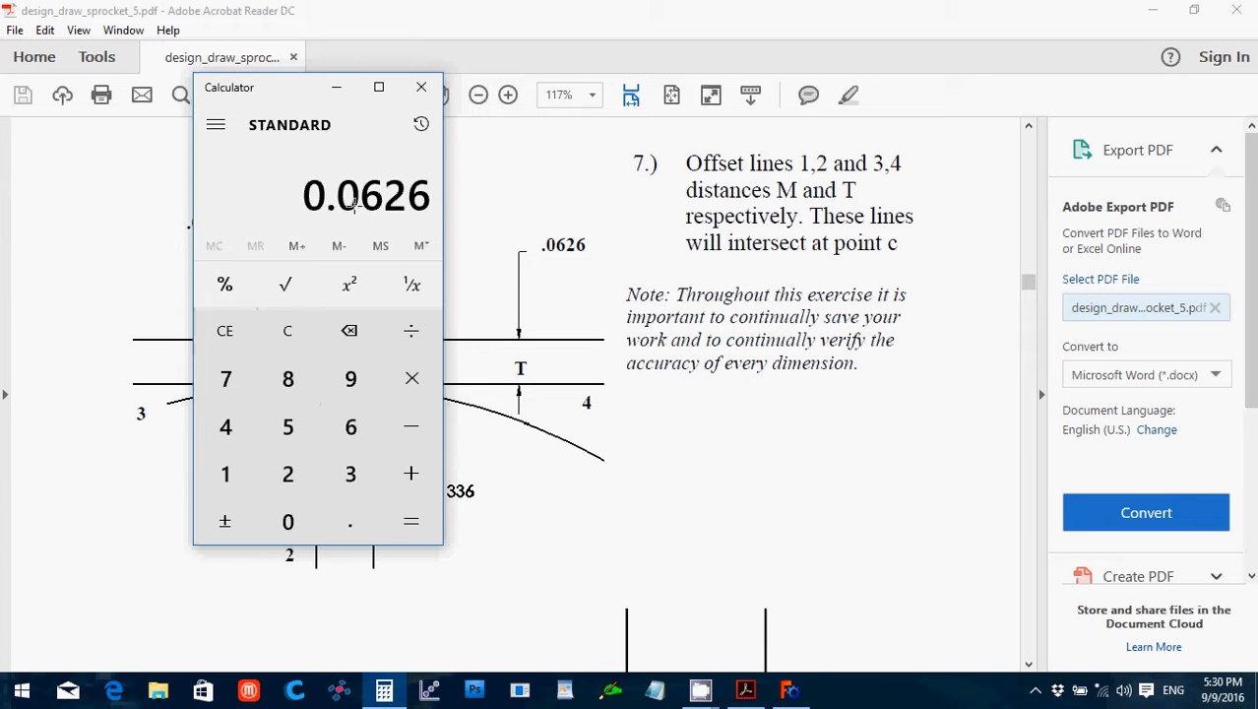
left_click(412, 378)
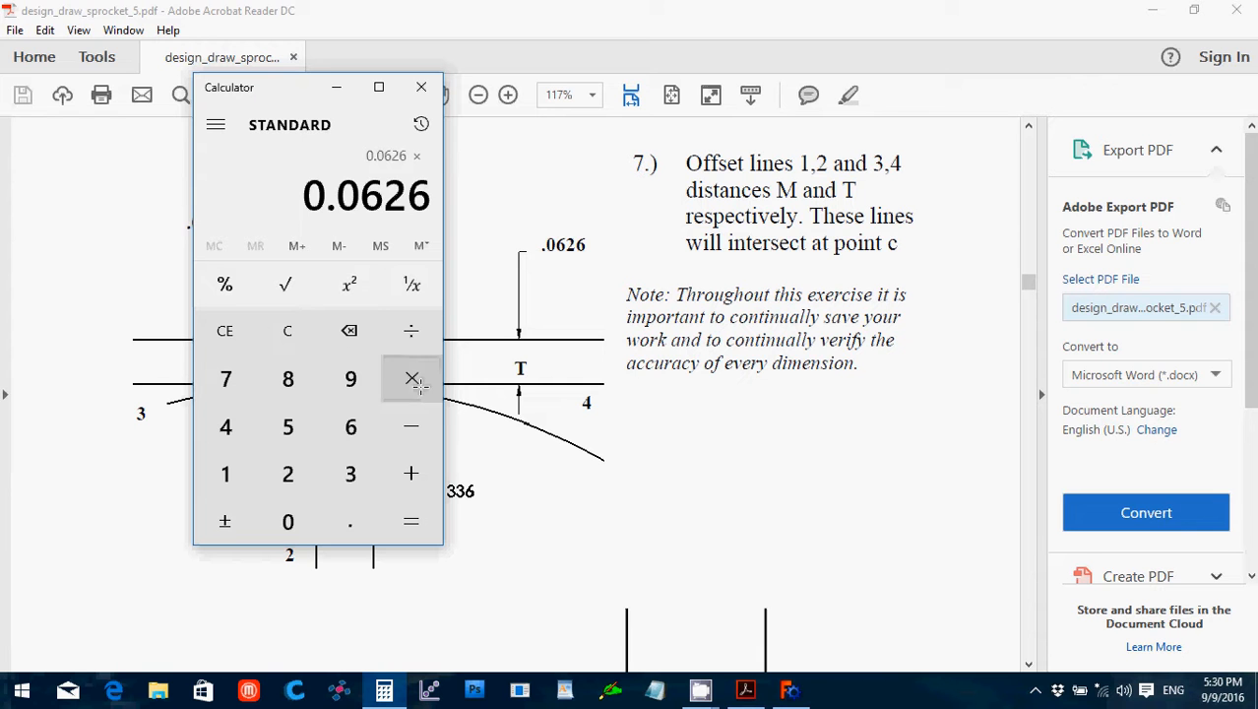
left_click(298, 479)
left_click(287, 427)
left_click(349, 521)
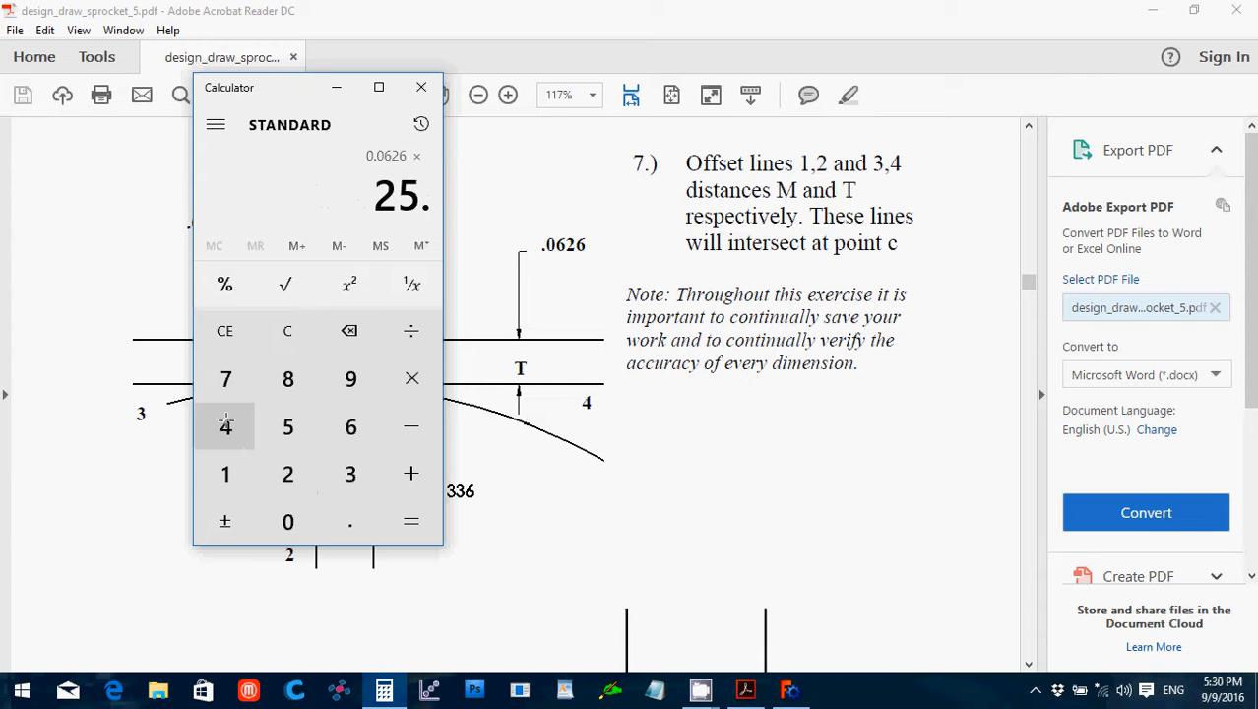
left_click(225, 426)
left_click(417, 521)
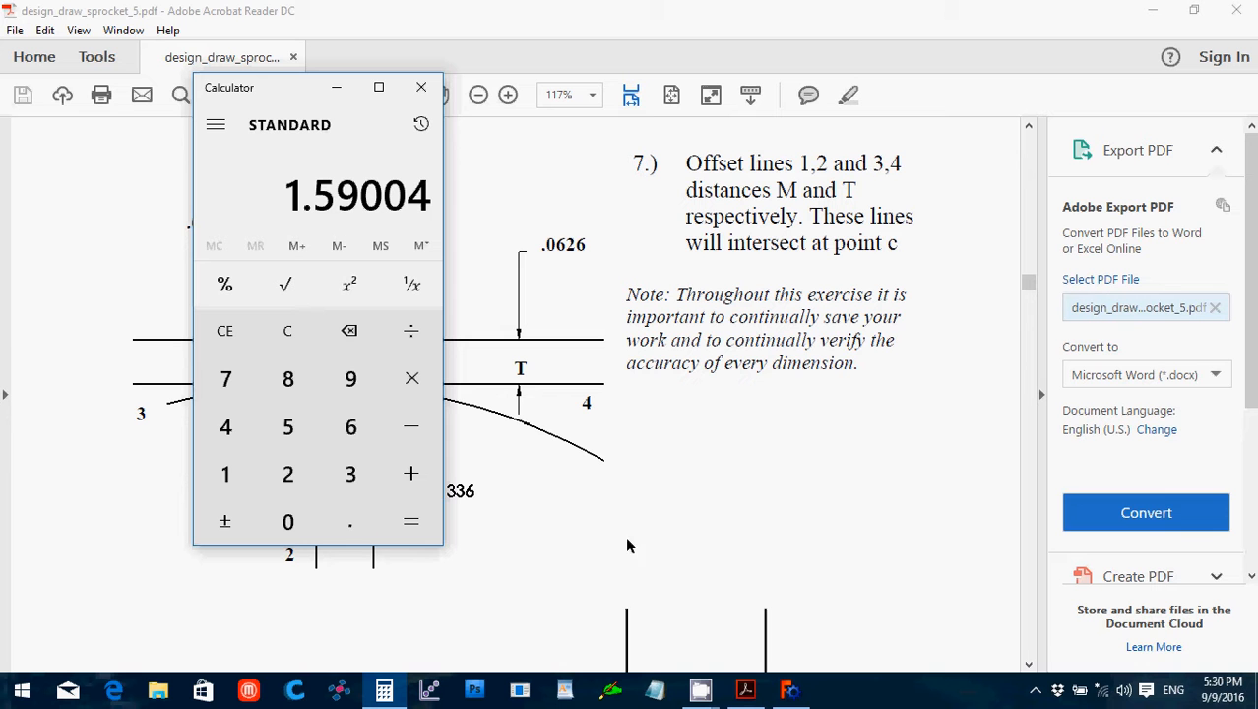
In FreeCAD, constrain the vertical distance between the right endpoints of the offset horizontal line and the horizontal construction line to 1.59004 mm.
left_click(788, 692)
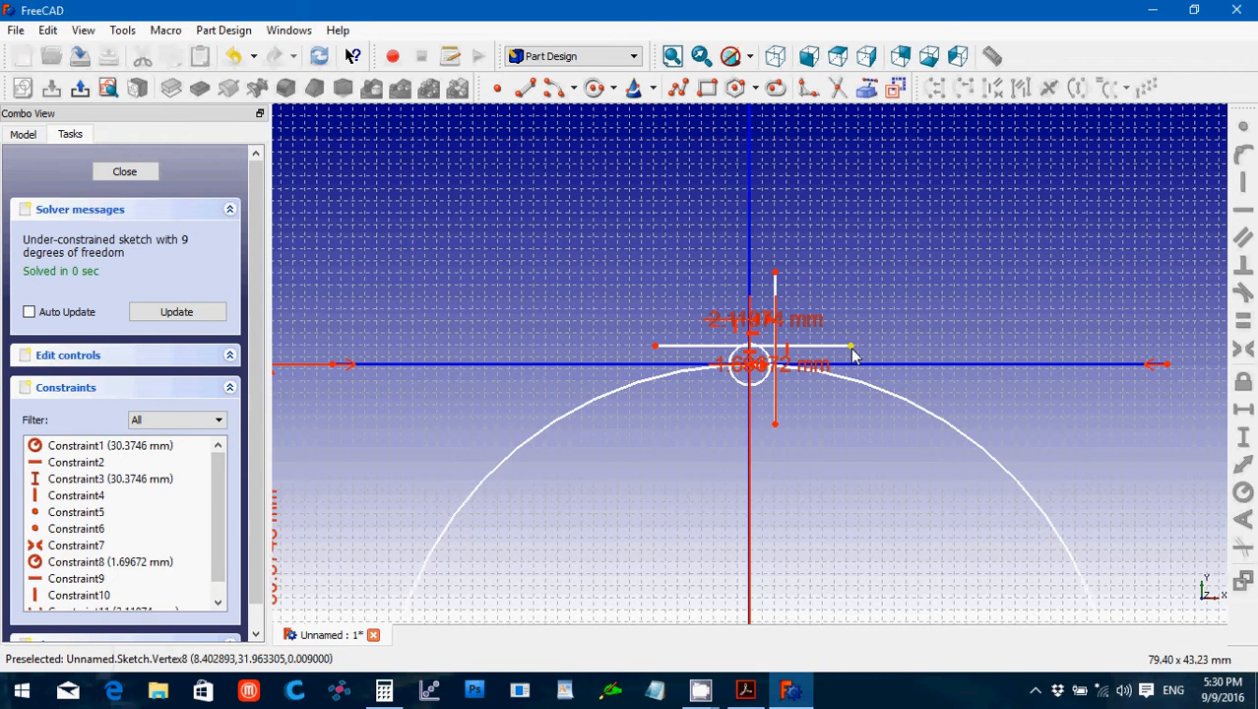
left_click(852, 347)
left_click(1156, 363)
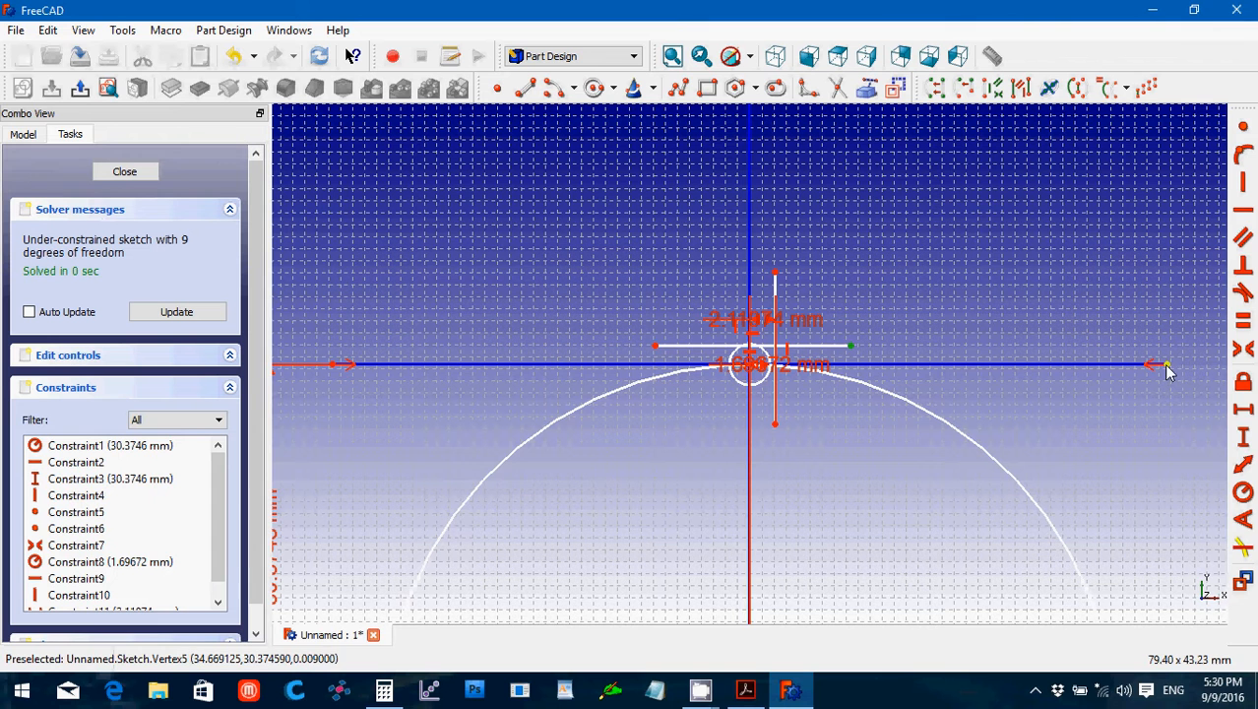
left_click(1244, 437)
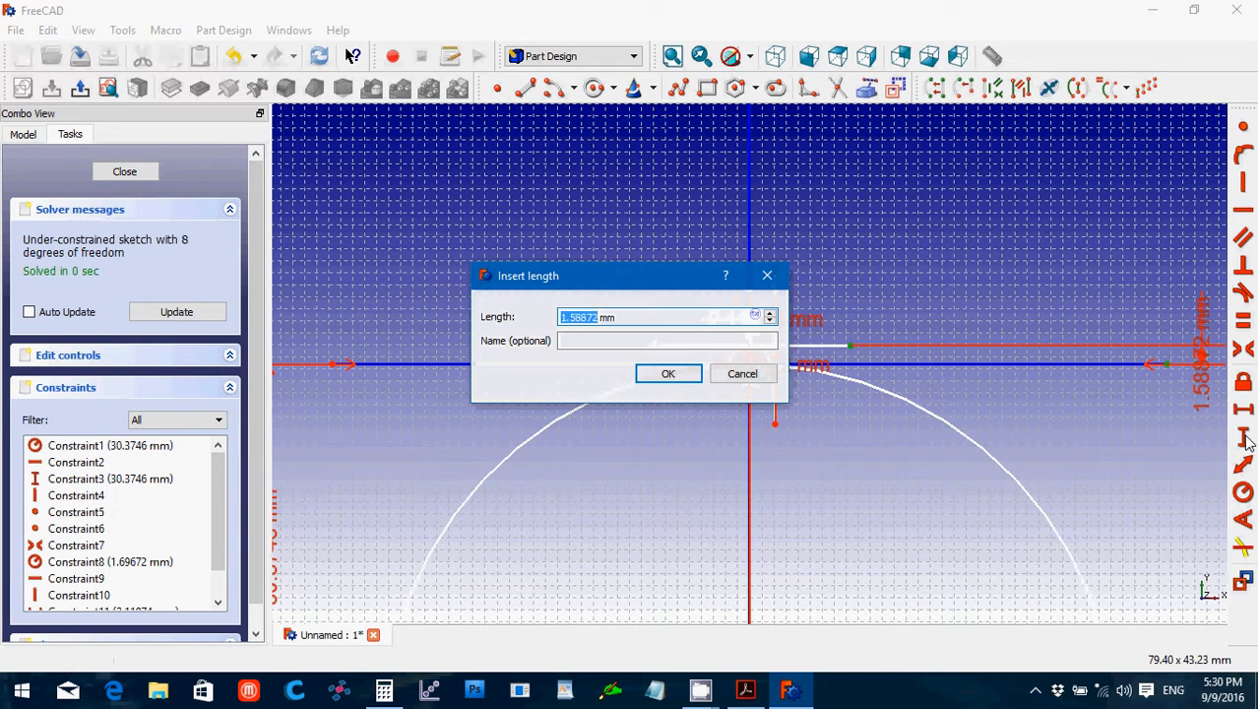
type("1.59004")
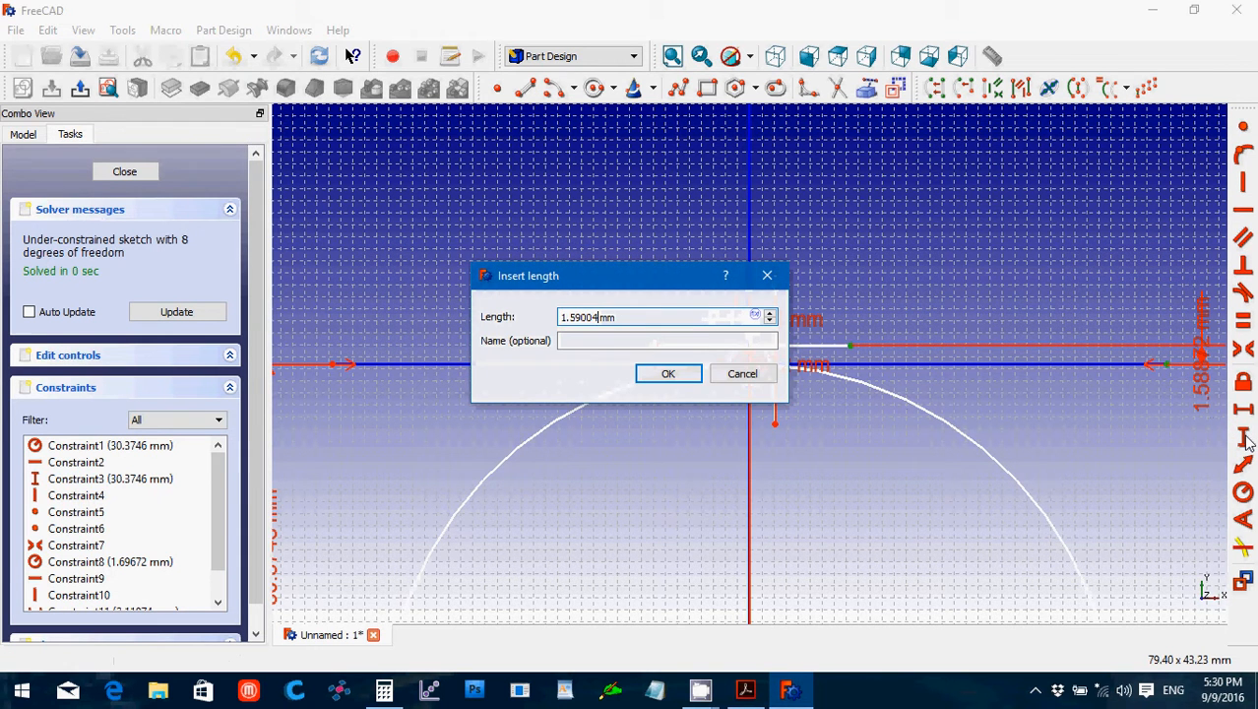
left_click(668, 376)
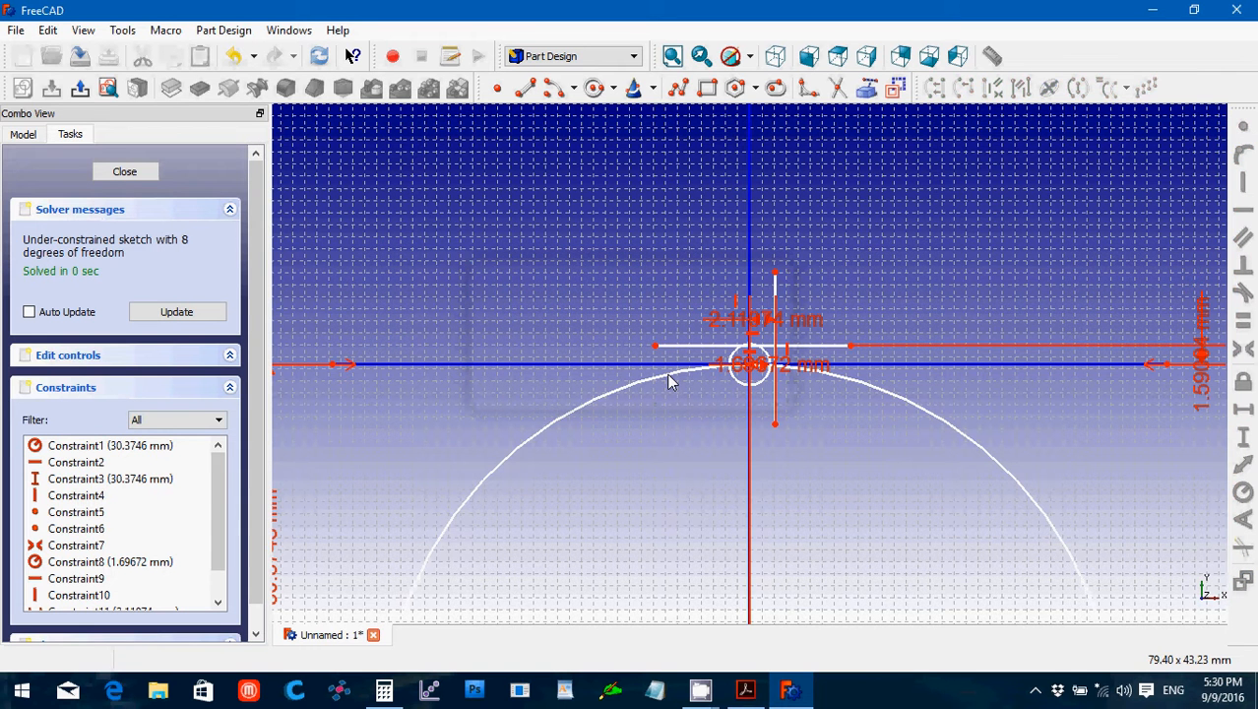
scroll(814, 545, "up", 5)
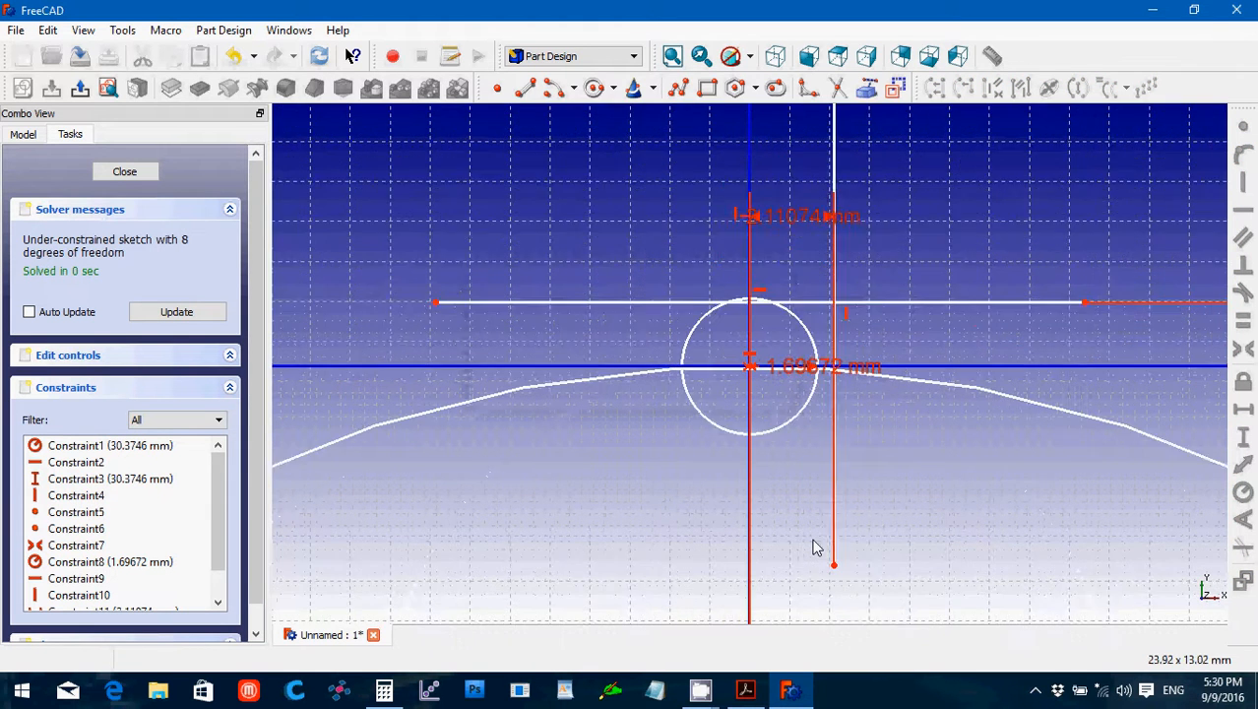
scroll(814, 547, "up", 1)
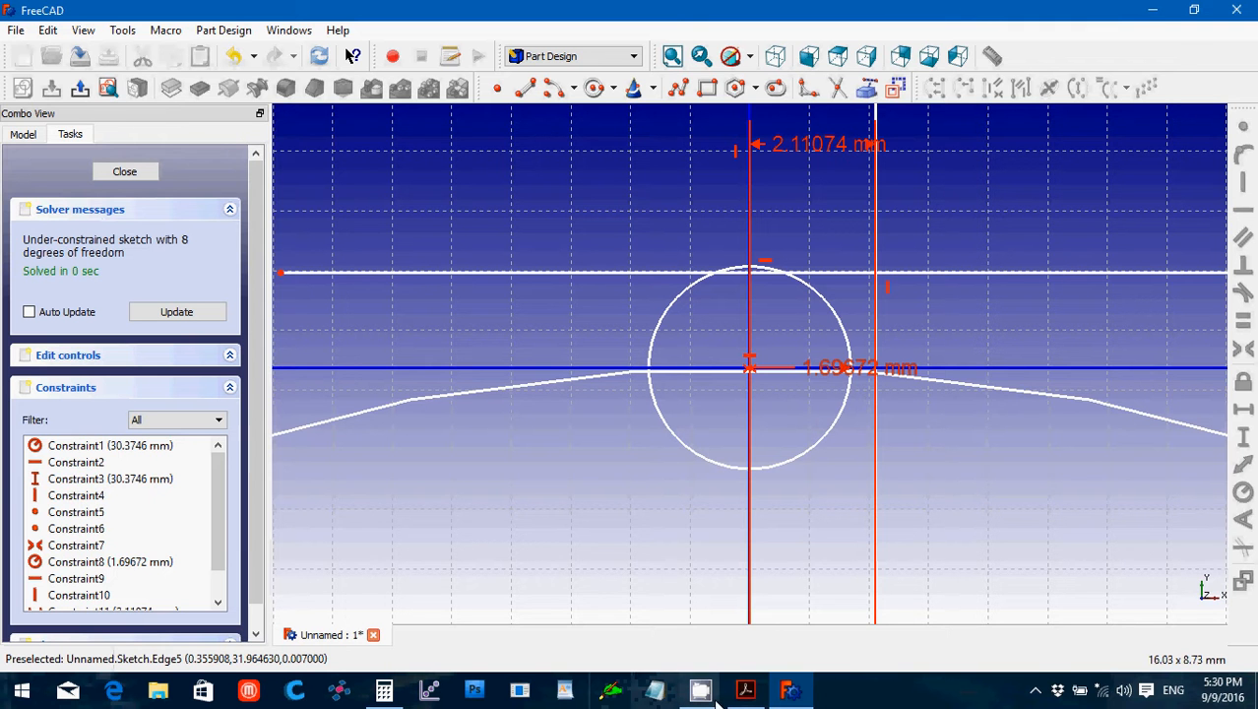
mouse_move(788, 691)
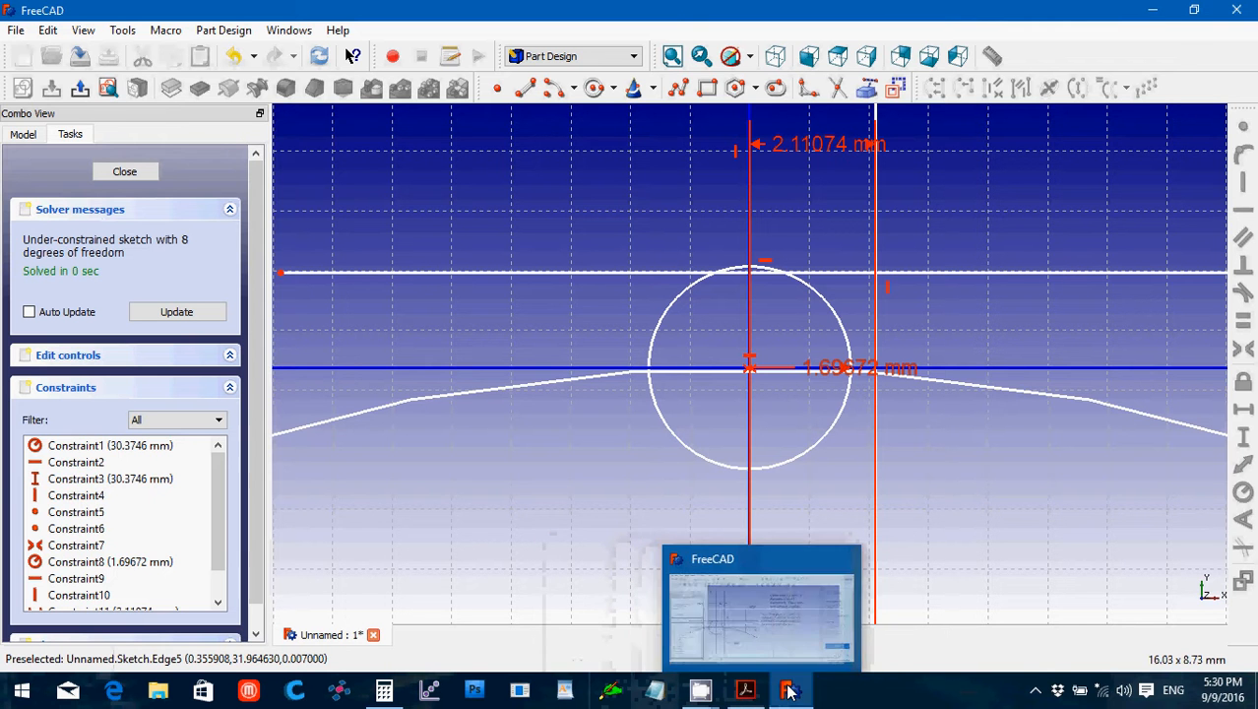
Review steps 8 and 9 in the sprocket PDF in Acrobat Reader and compare their diagram with the FreeCAD sketch.
left_click(747, 692)
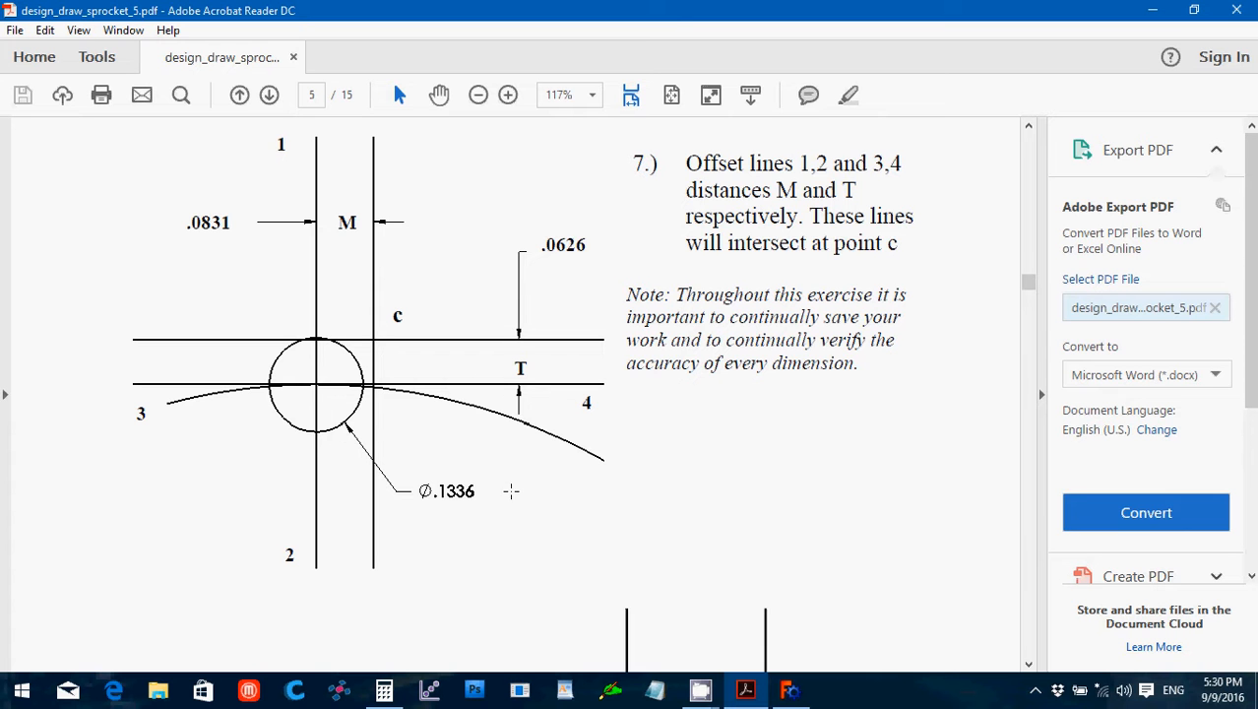
scroll(549, 500, "down", 3)
scroll(549, 500, "down", 6)
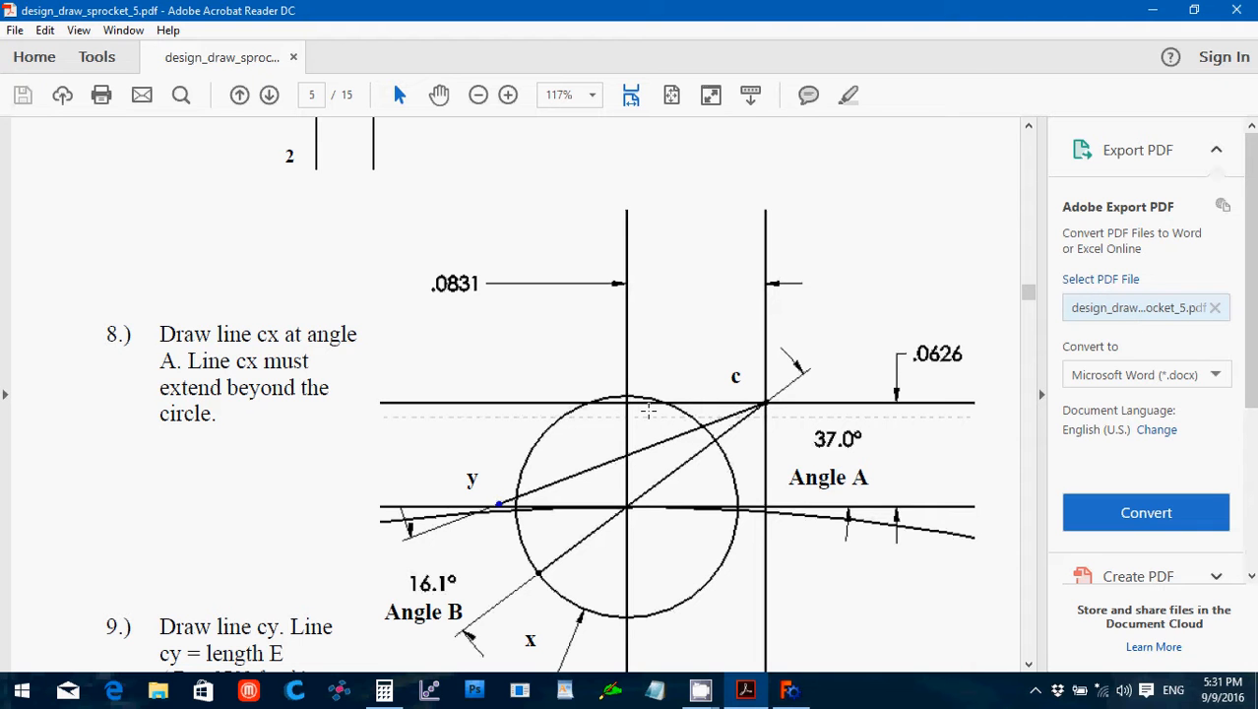
scroll(648, 411, "down", 2)
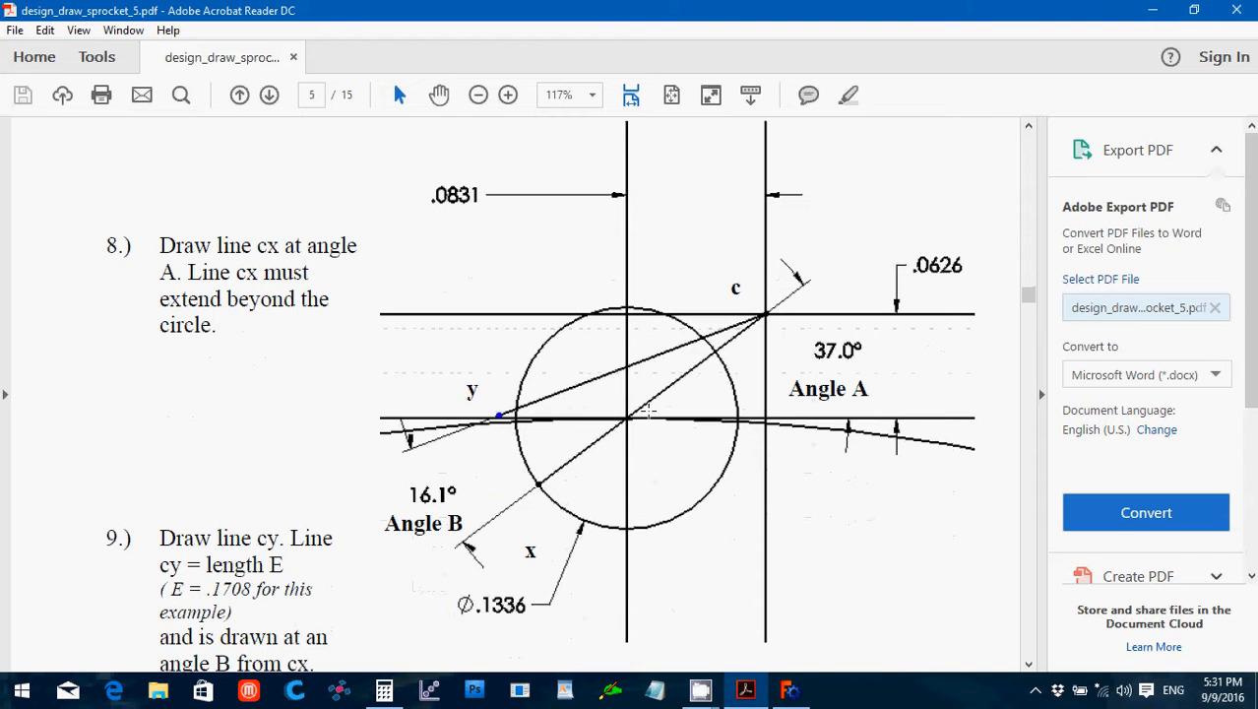
scroll(648, 410, "down", 1)
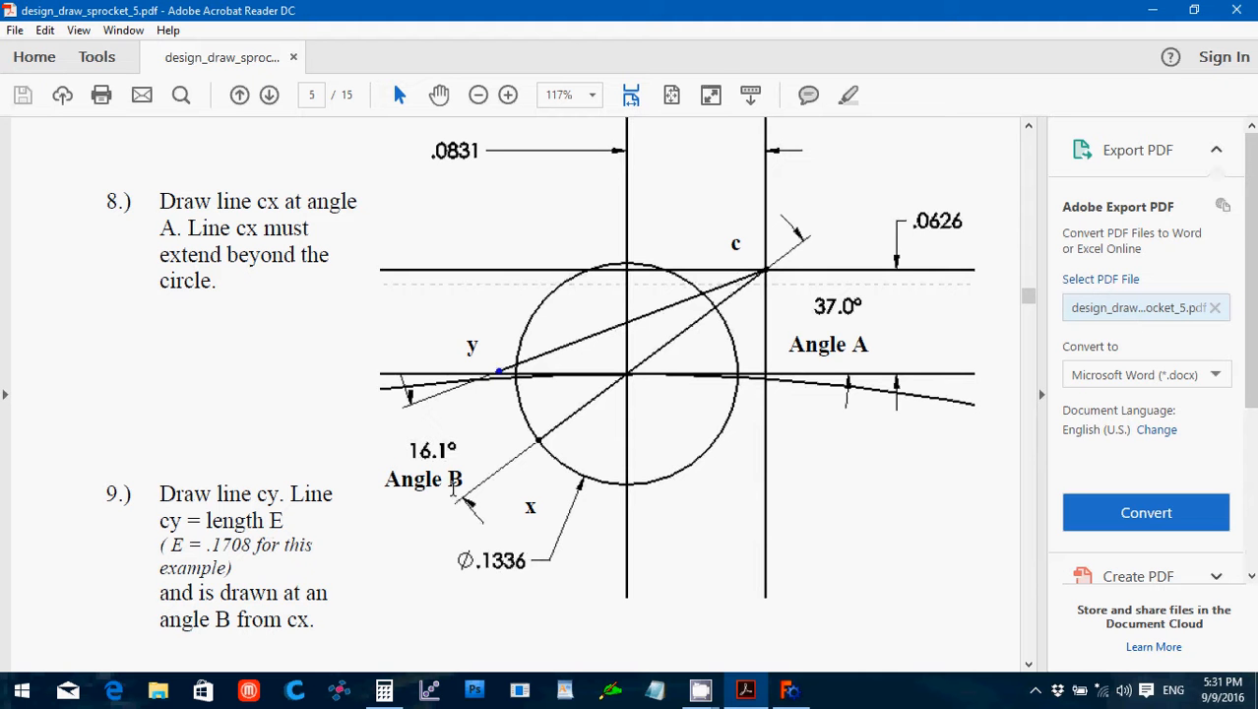
left_click(792, 692)
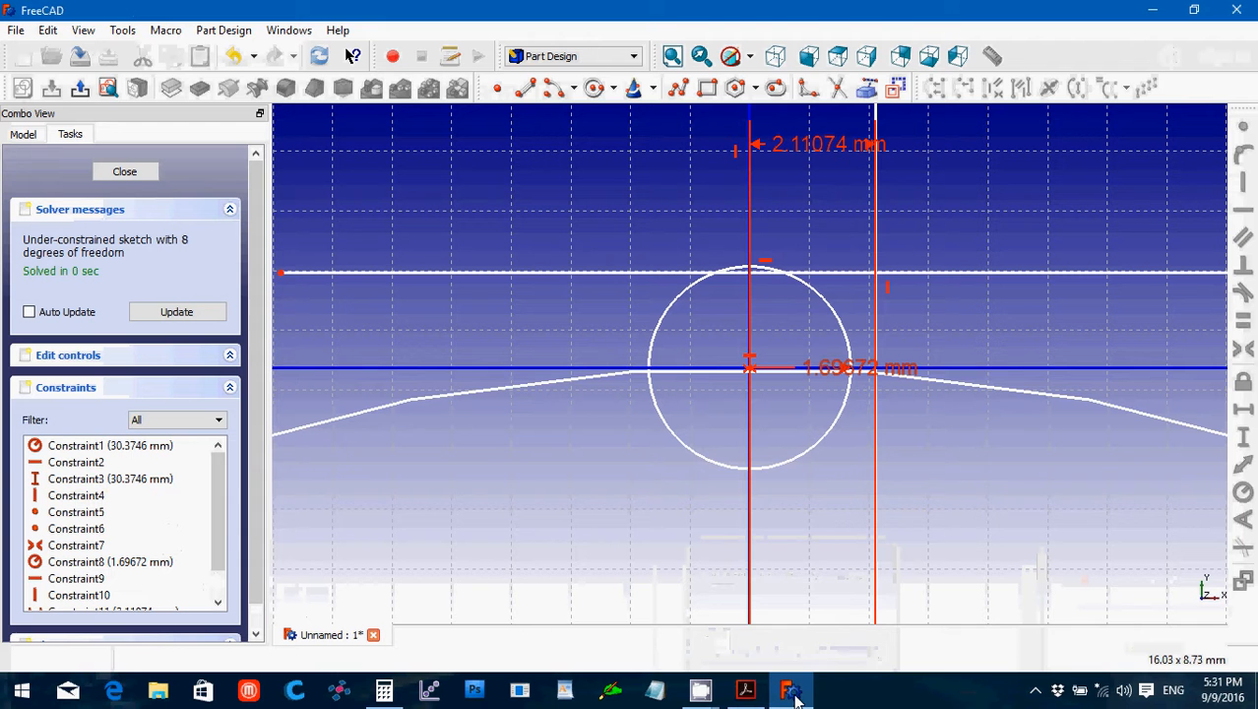
mouse_move(743, 694)
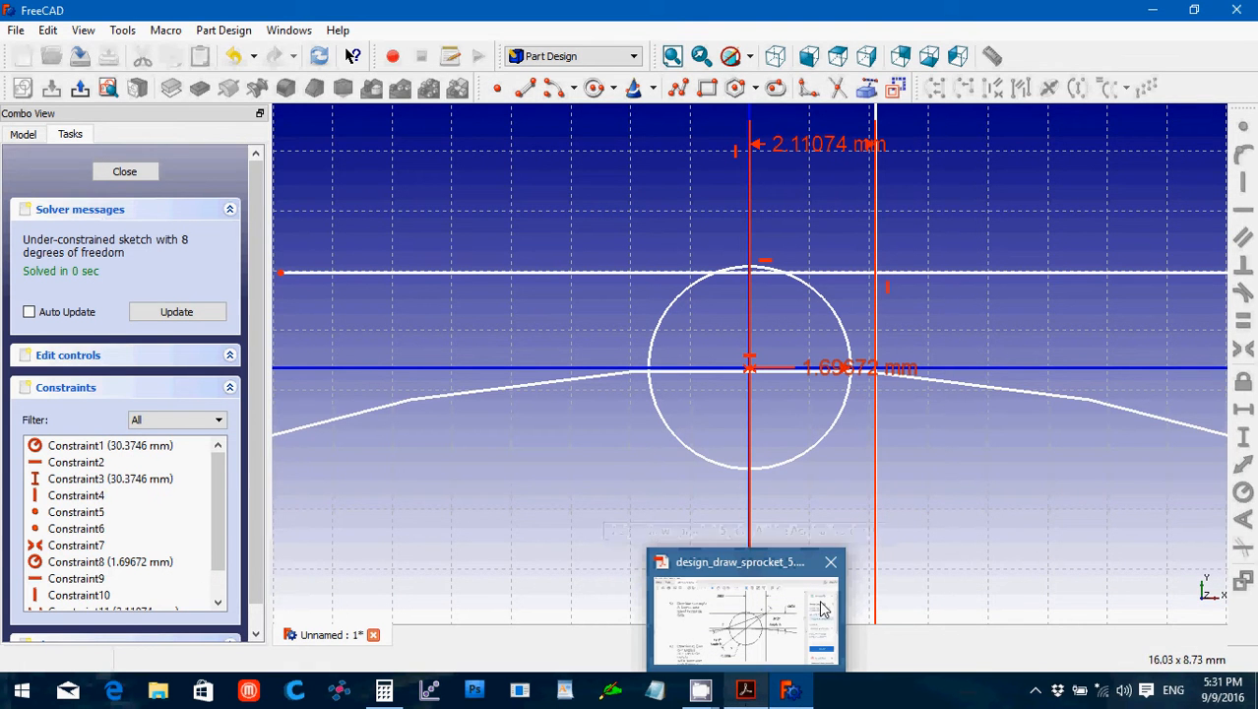
mouse_move(823, 610)
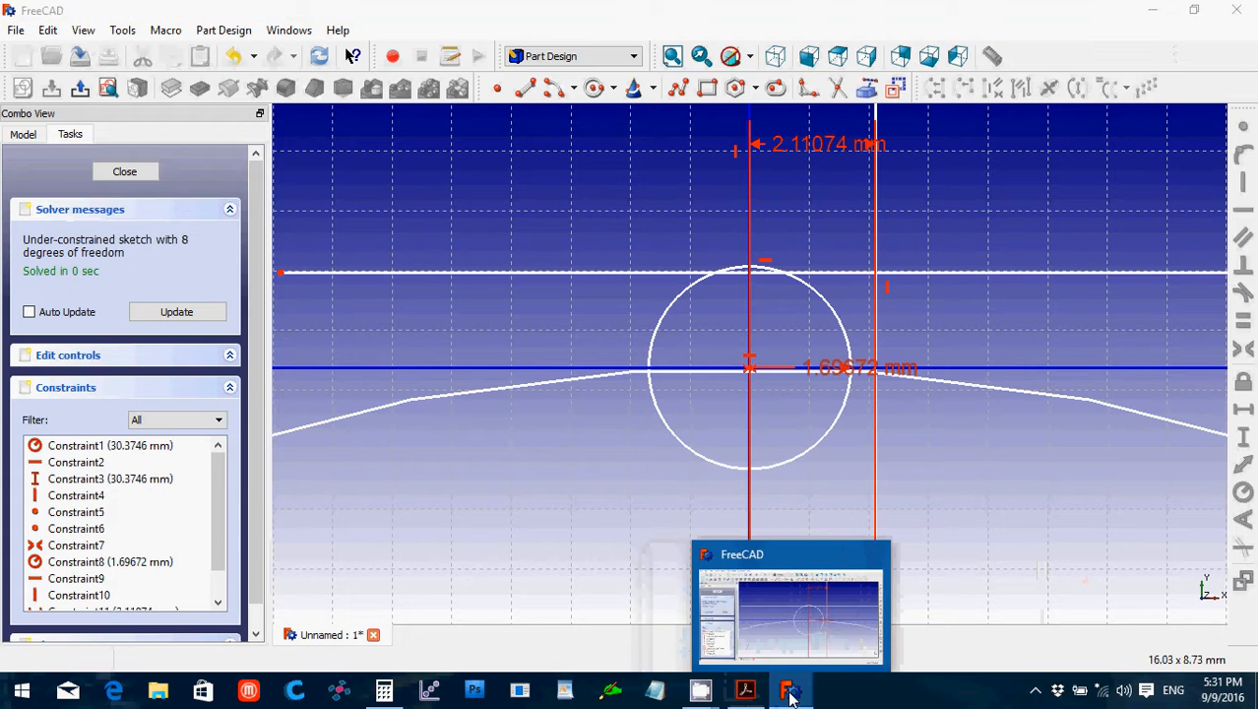
left_click(792, 692)
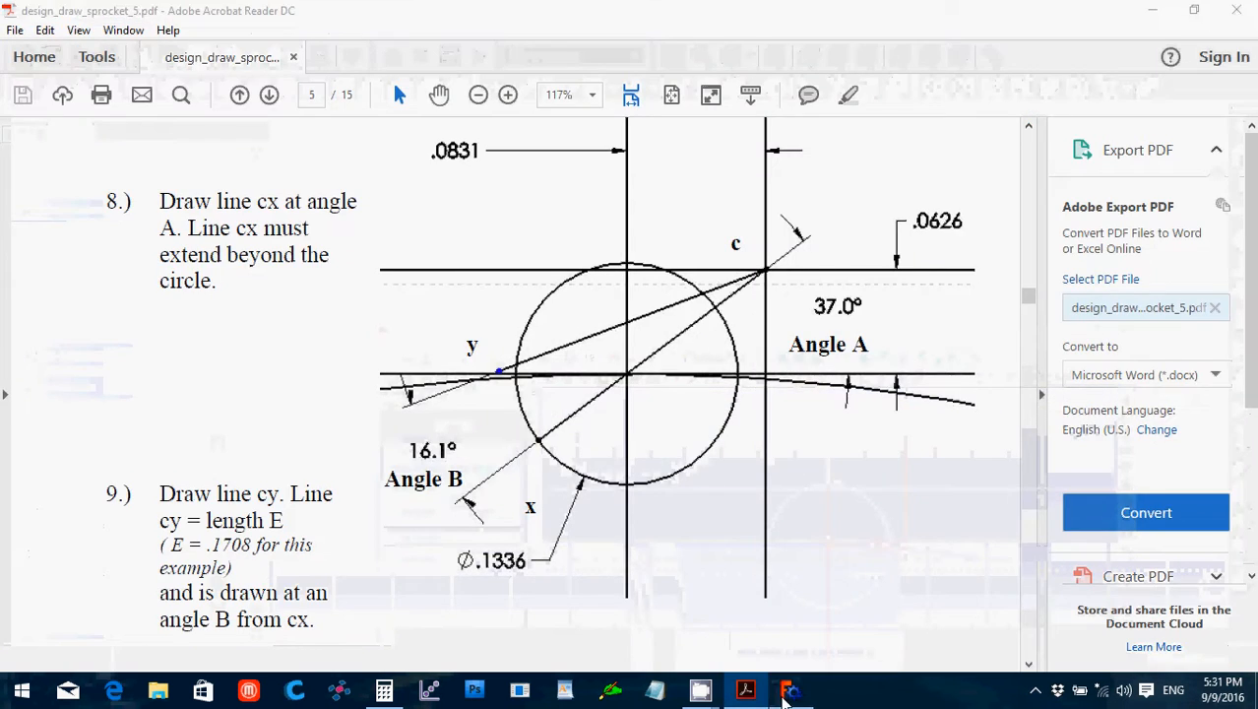
left_click(791, 691)
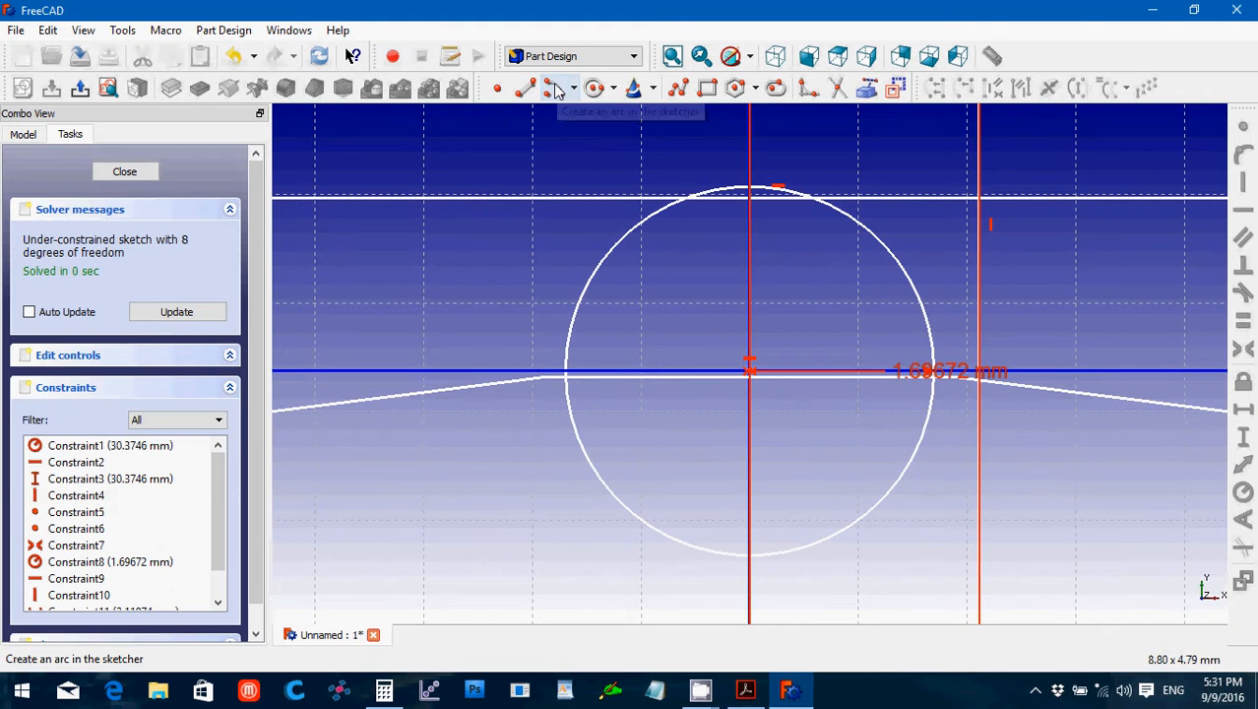
Return to the PDF in Acrobat Reader and reread steps 7 to 9 on the offset lines and lines cx and cy.
left_click(743, 694)
scroll(598, 409, "down", 3)
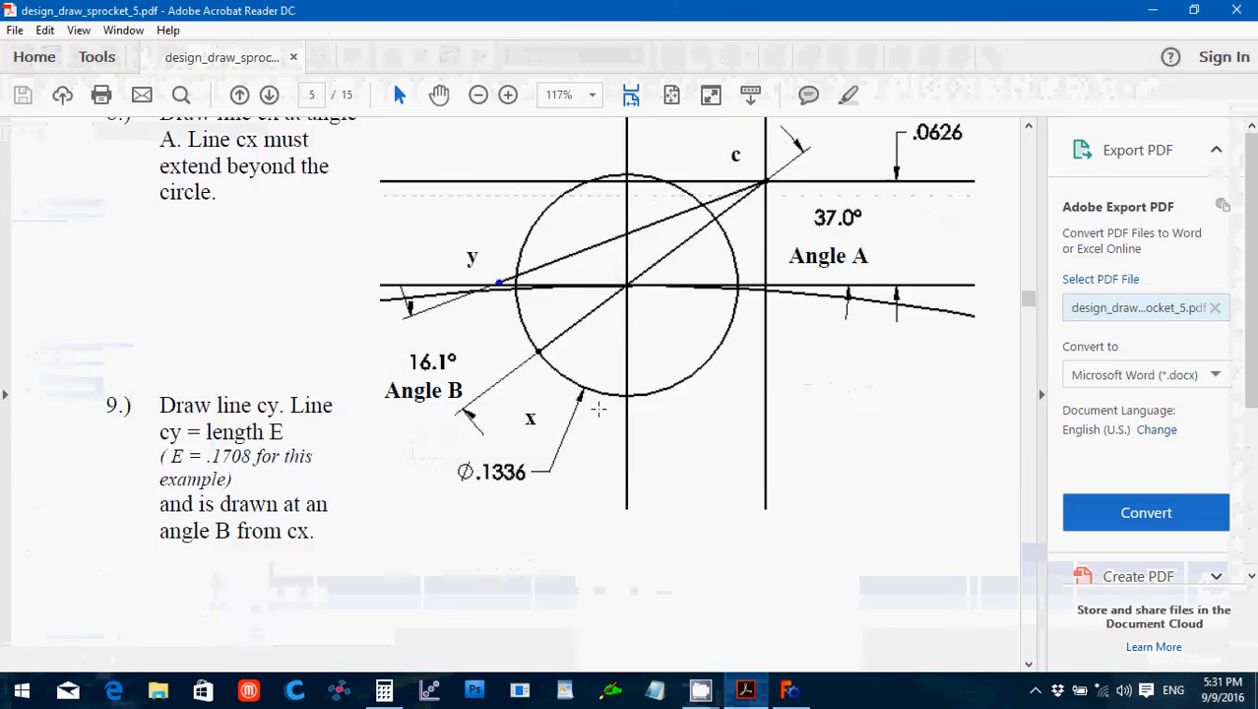
scroll(598, 408, "up", 10)
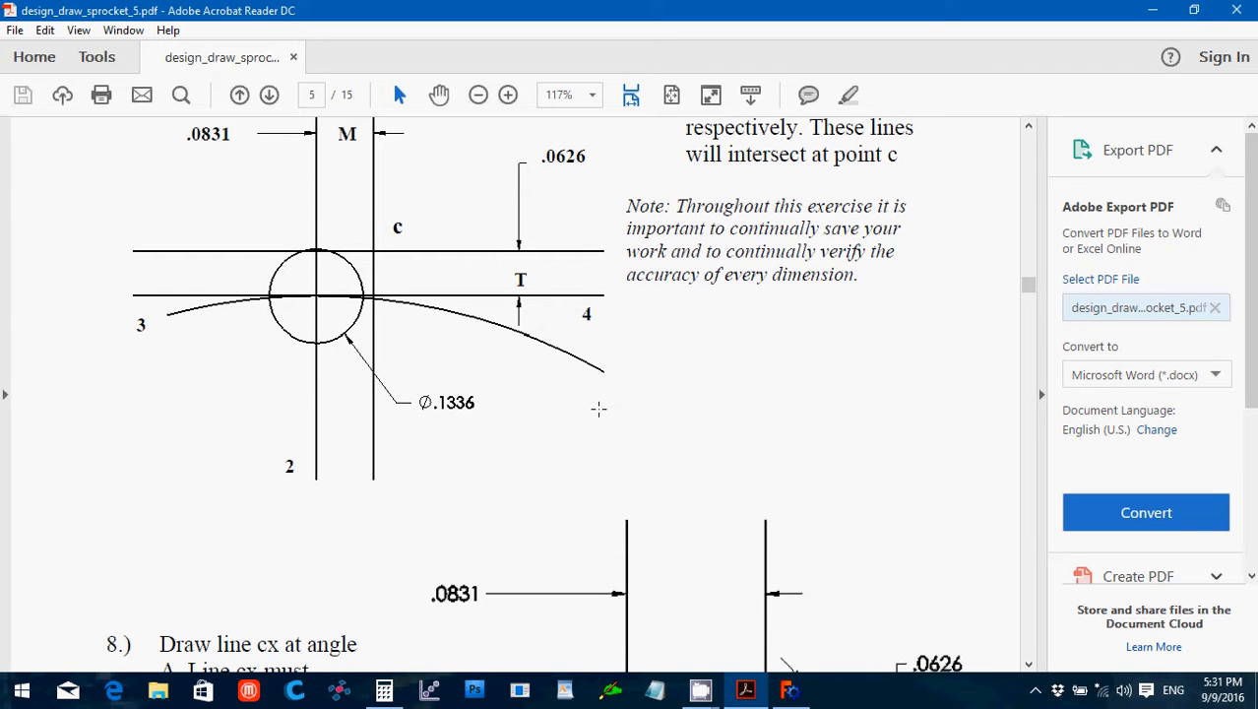
scroll(598, 408, "up", 3)
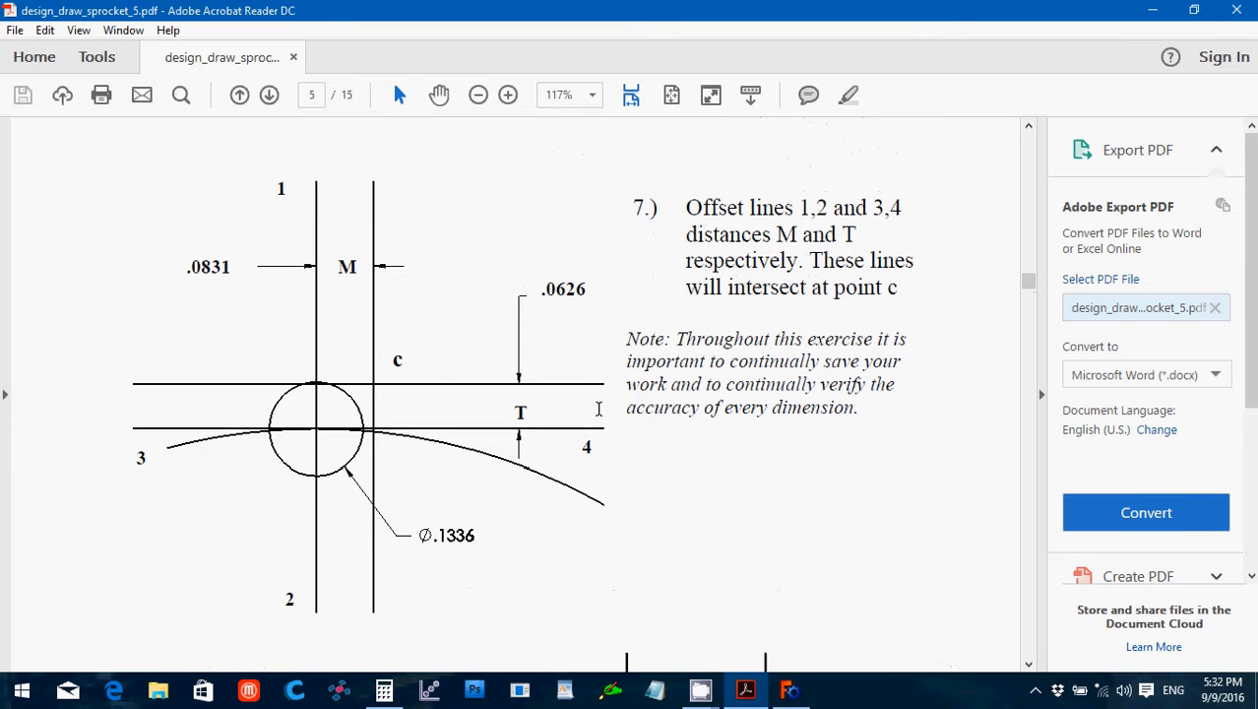
scroll(599, 408, "up", 1)
scroll(598, 408, "up", 1)
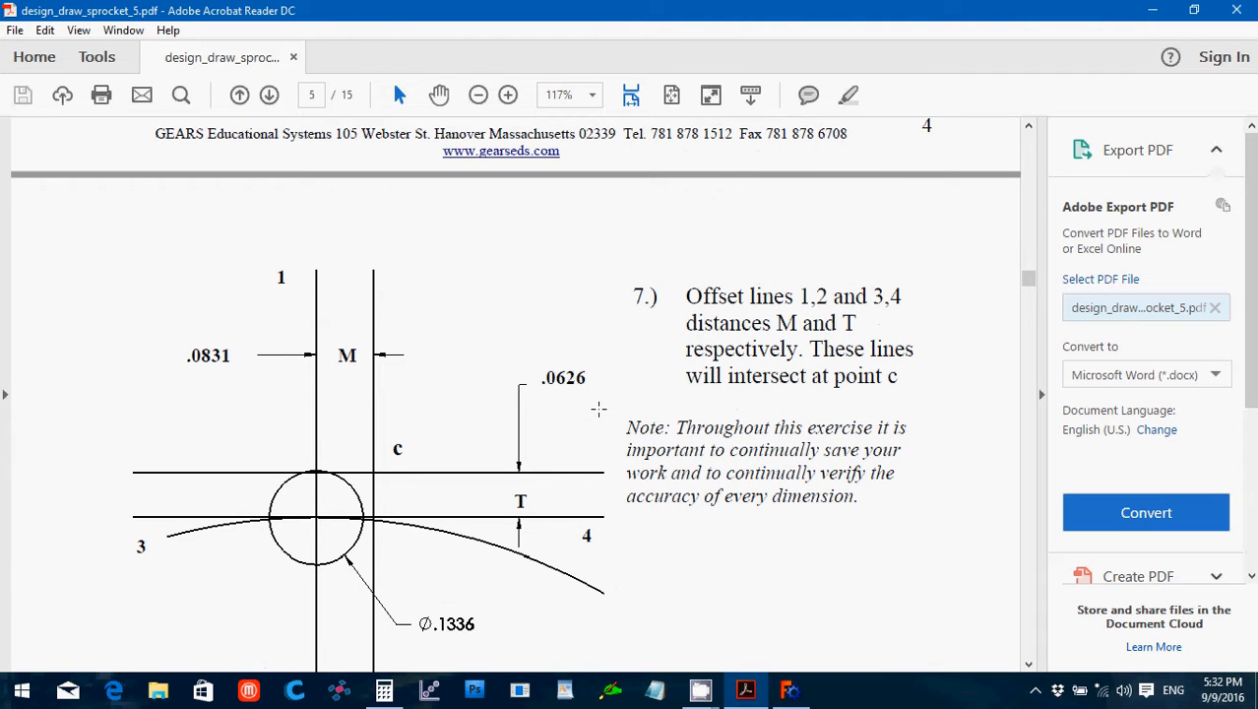
scroll(598, 408, "down", 12)
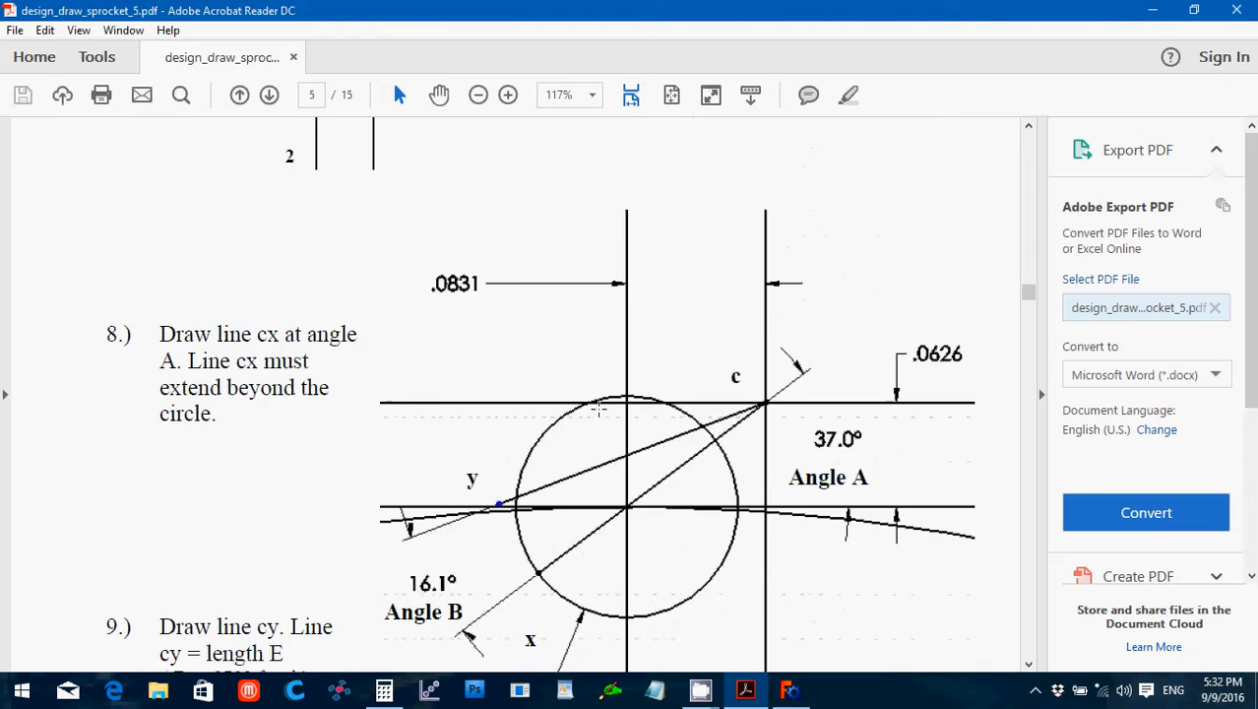
scroll(599, 408, "down", 5)
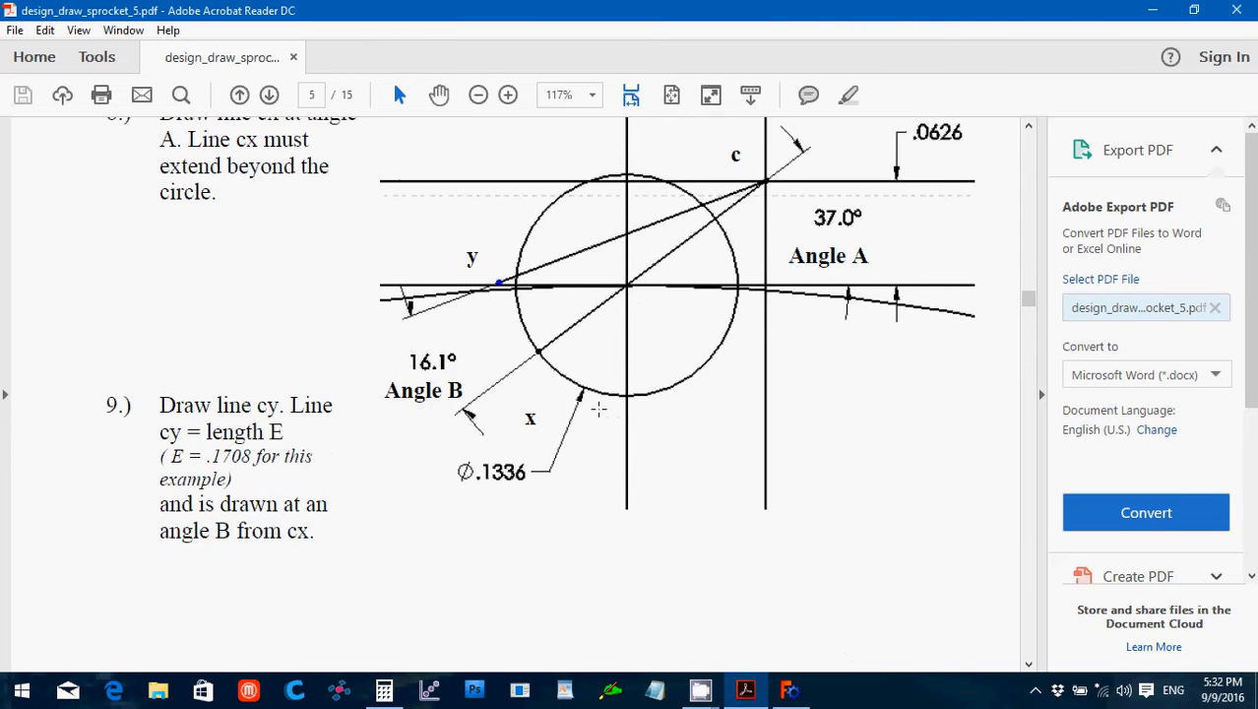
Switch to FreeCAD and convert the offset vertical and horizontal lines to construction geometry.
left_click(790, 689)
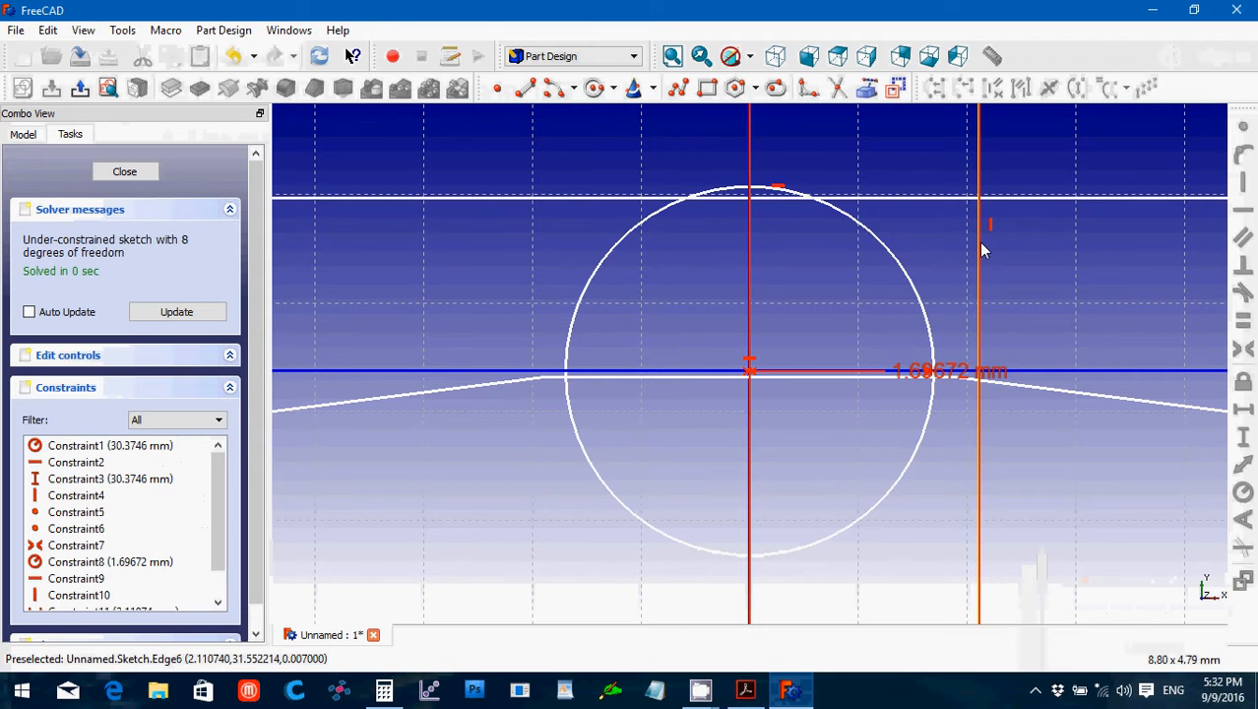
left_click(901, 89)
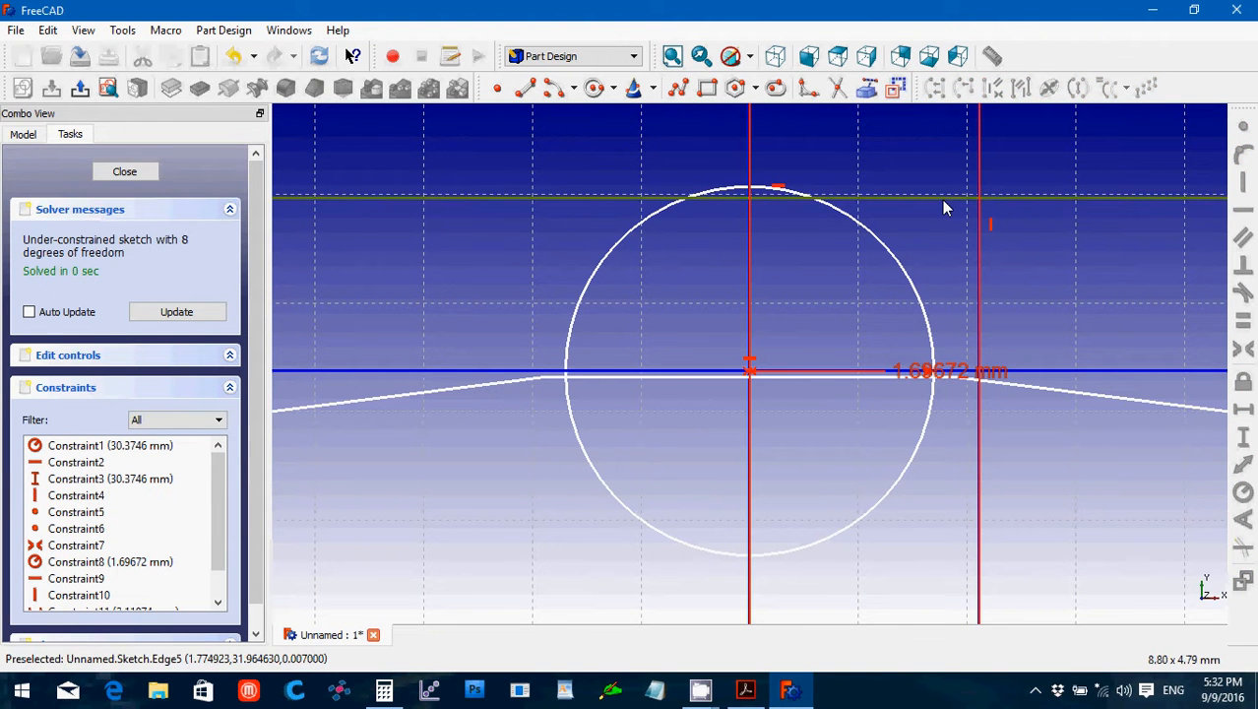
left_click(896, 89)
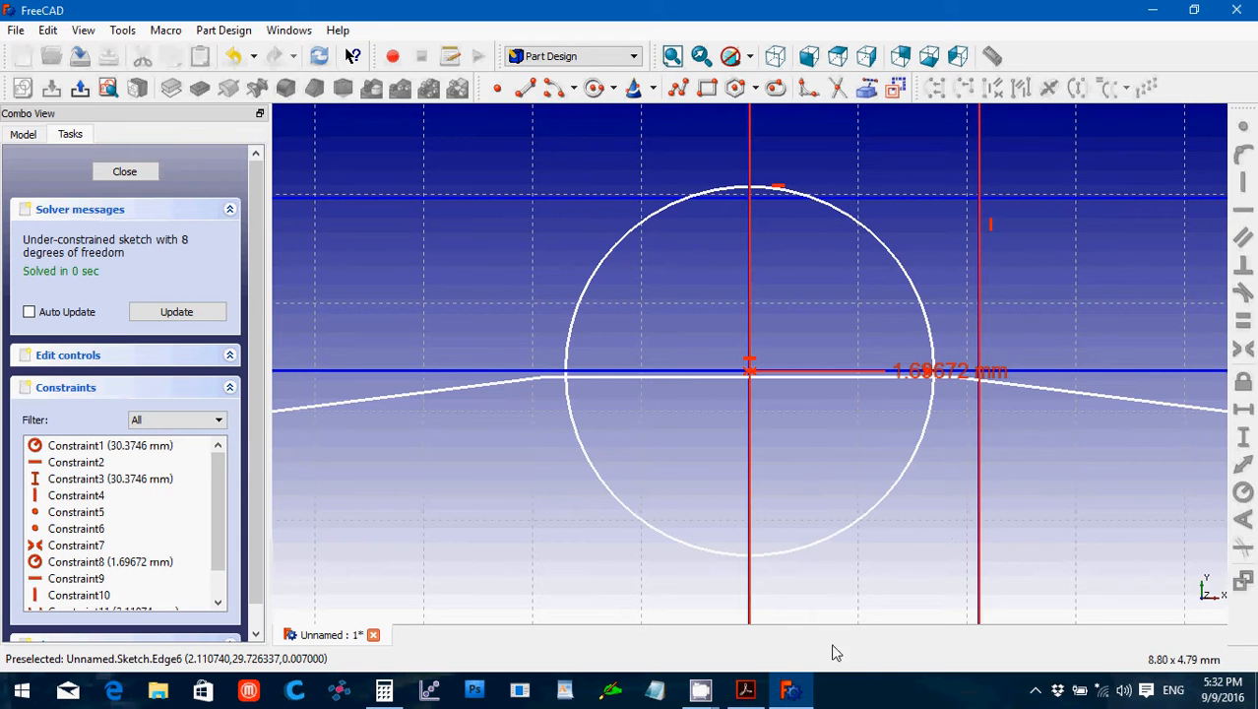
Draw two slanted lines from the offset lines' intersection, down-left through and beyond the seating circle, the steeper one about 7.5 mm long.
left_click(524, 87)
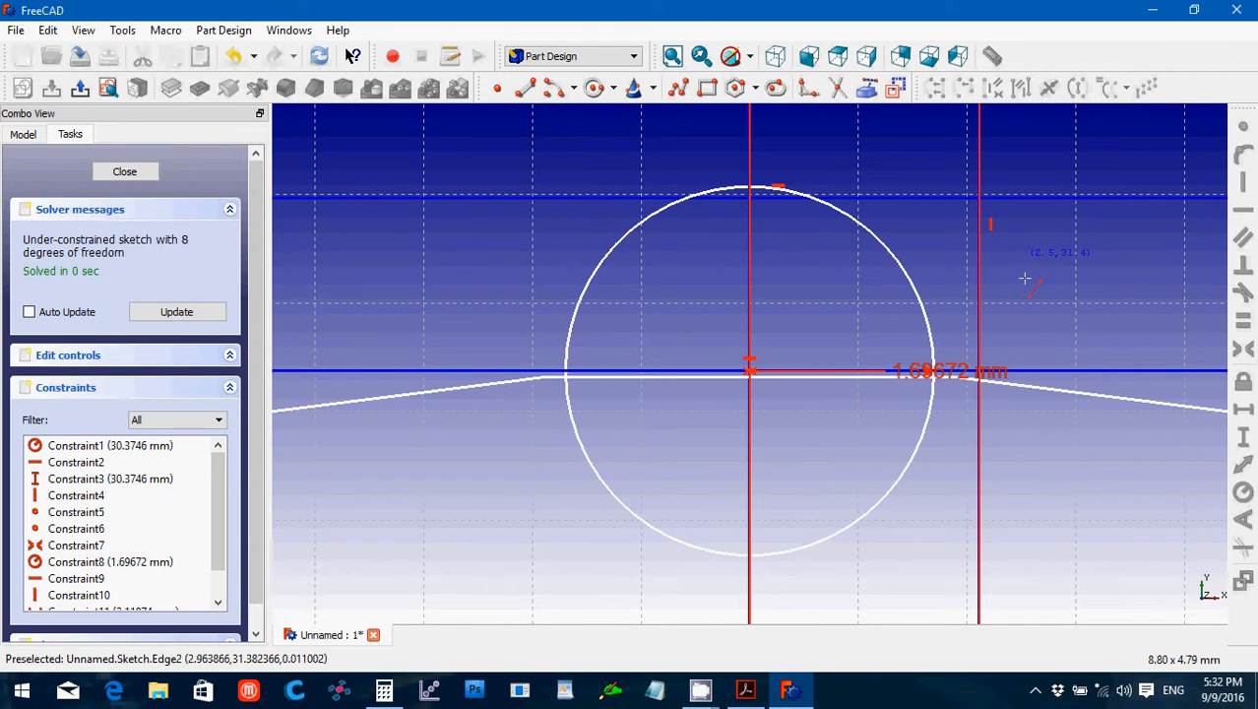
left_click(980, 198)
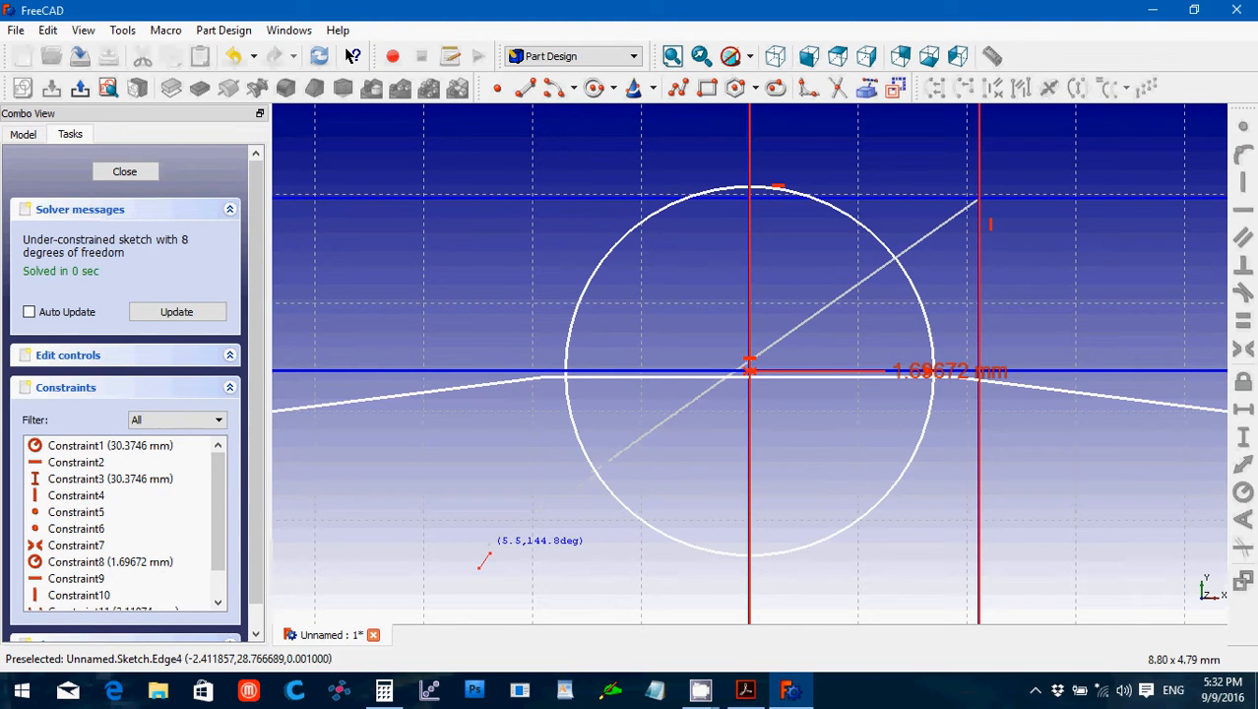
scroll(434, 588, "down", 2)
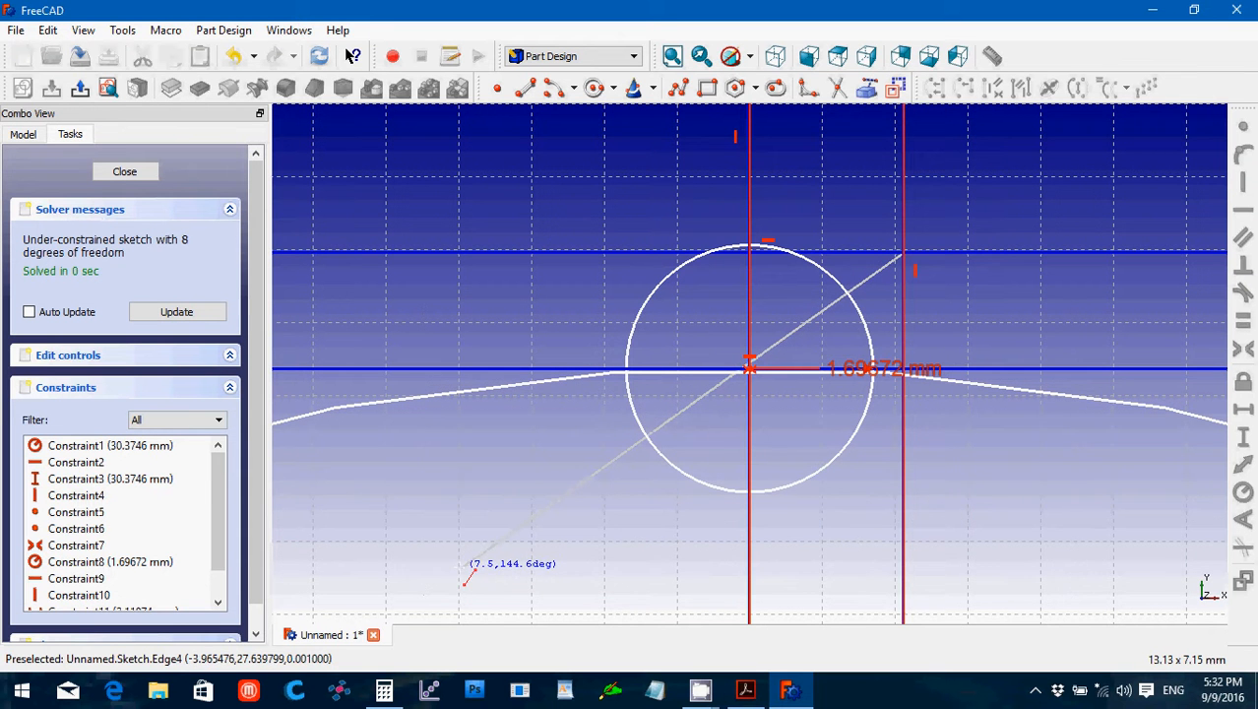
left_click(460, 569)
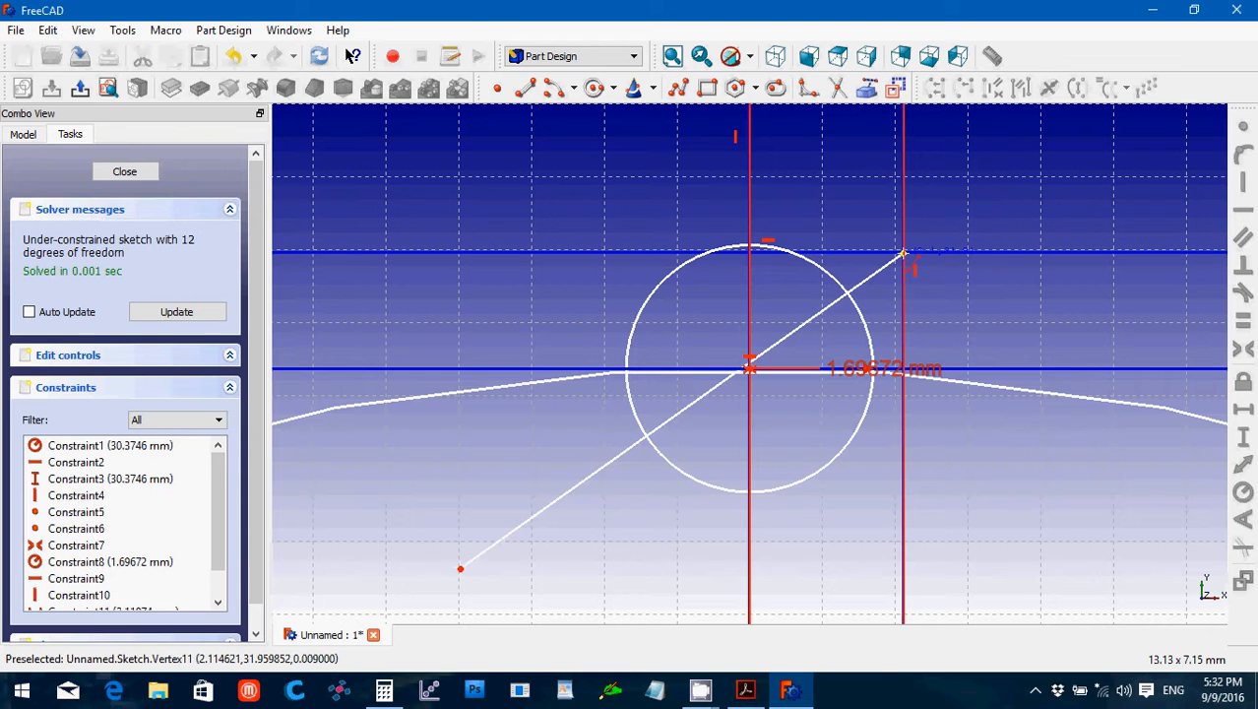
left_click(902, 253)
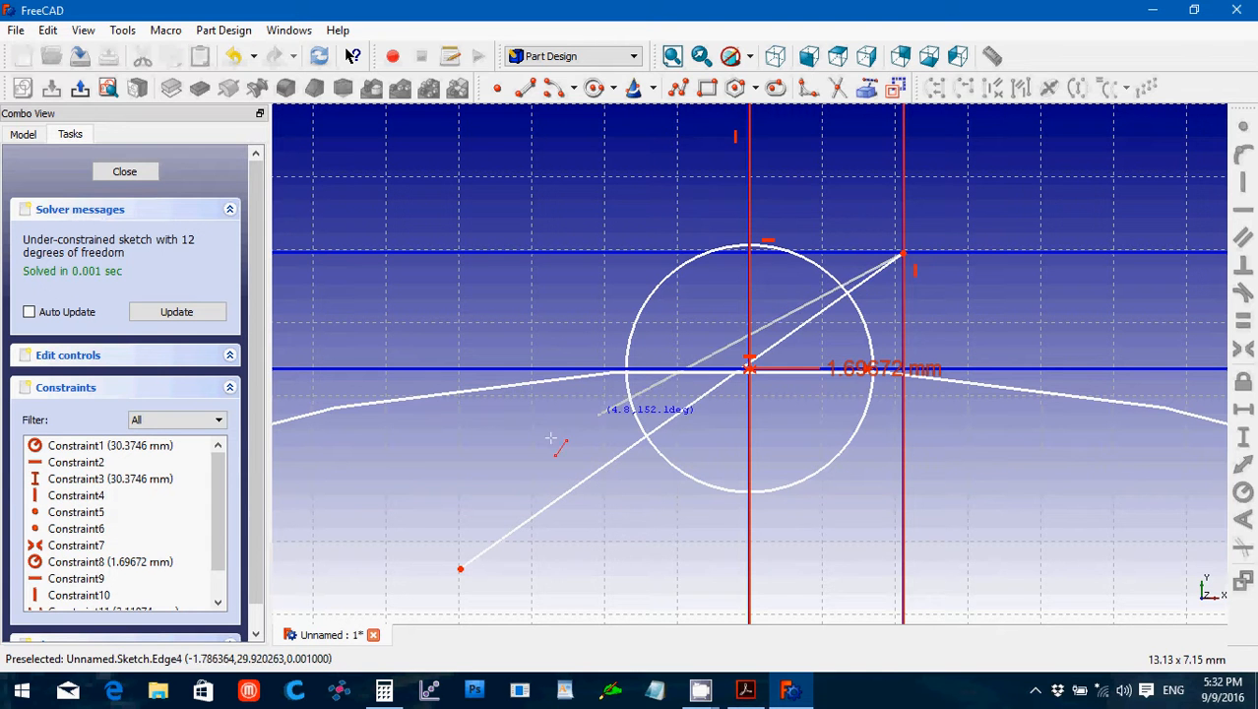
left_click(410, 461)
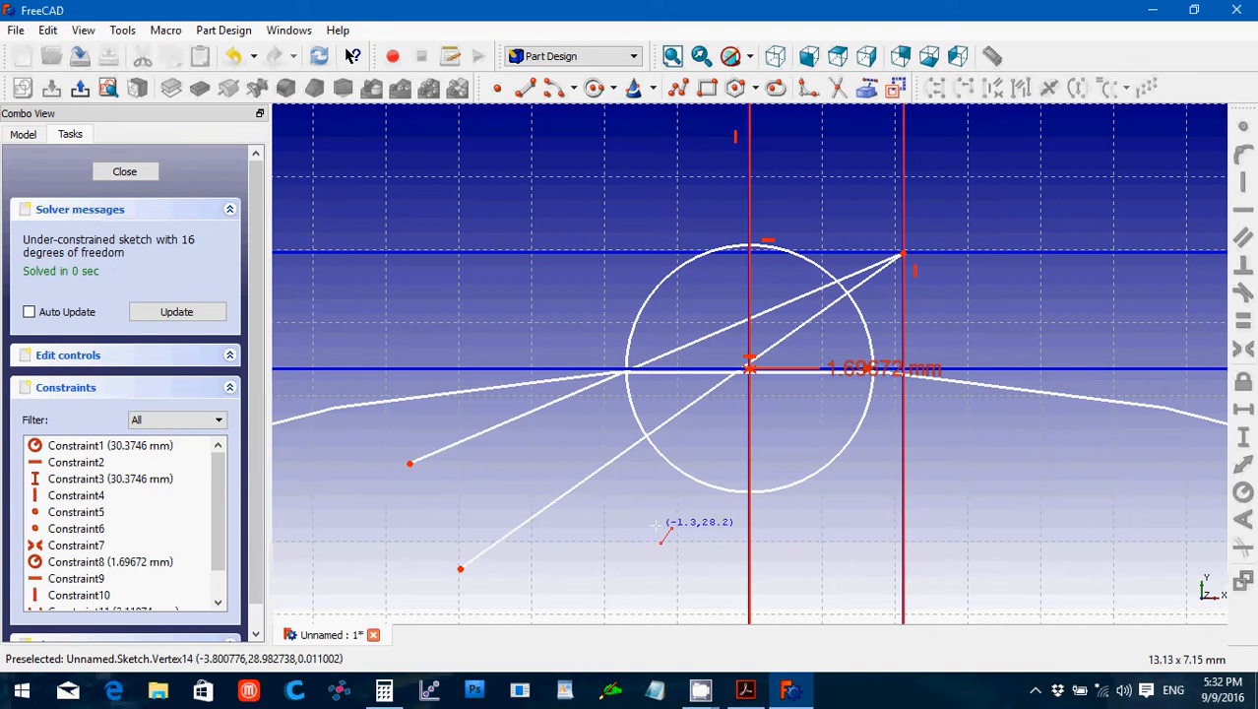
Try to apply a point-on-object constraint between the offset vertical and horizontal construction lines at point c.
scroll(1006, 507, "up", 5)
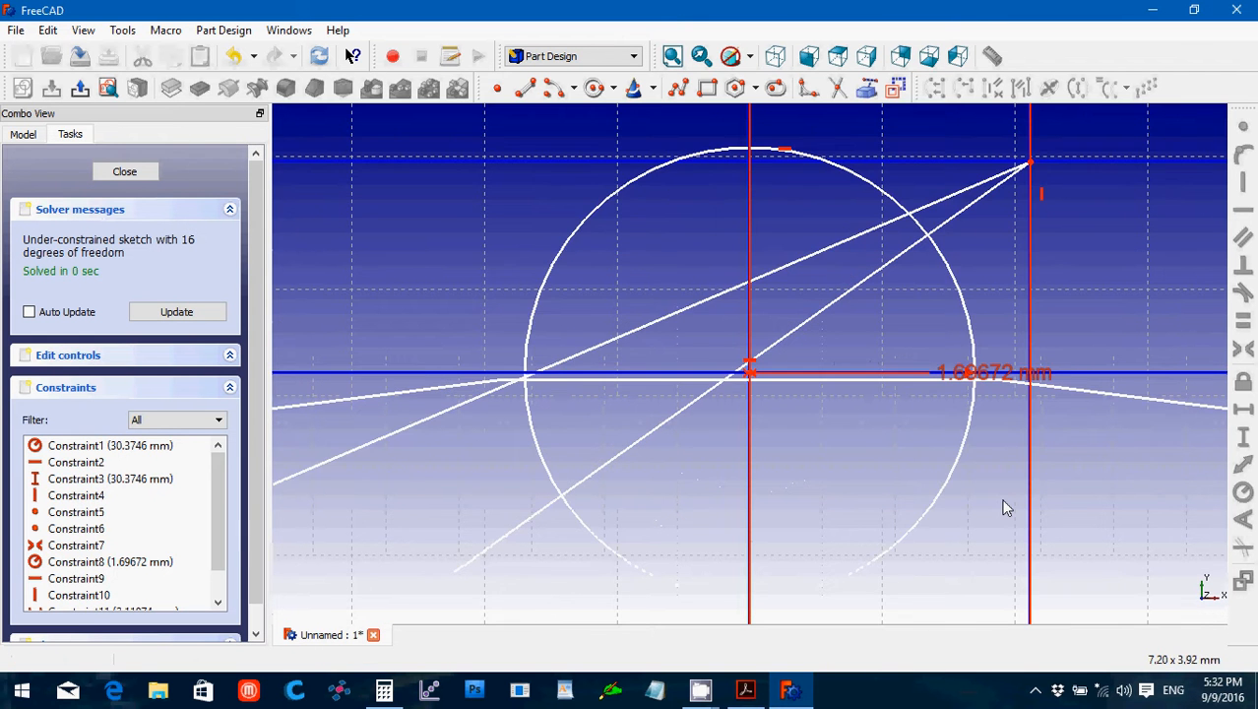
key("Up")
key("Up")
key("Up")
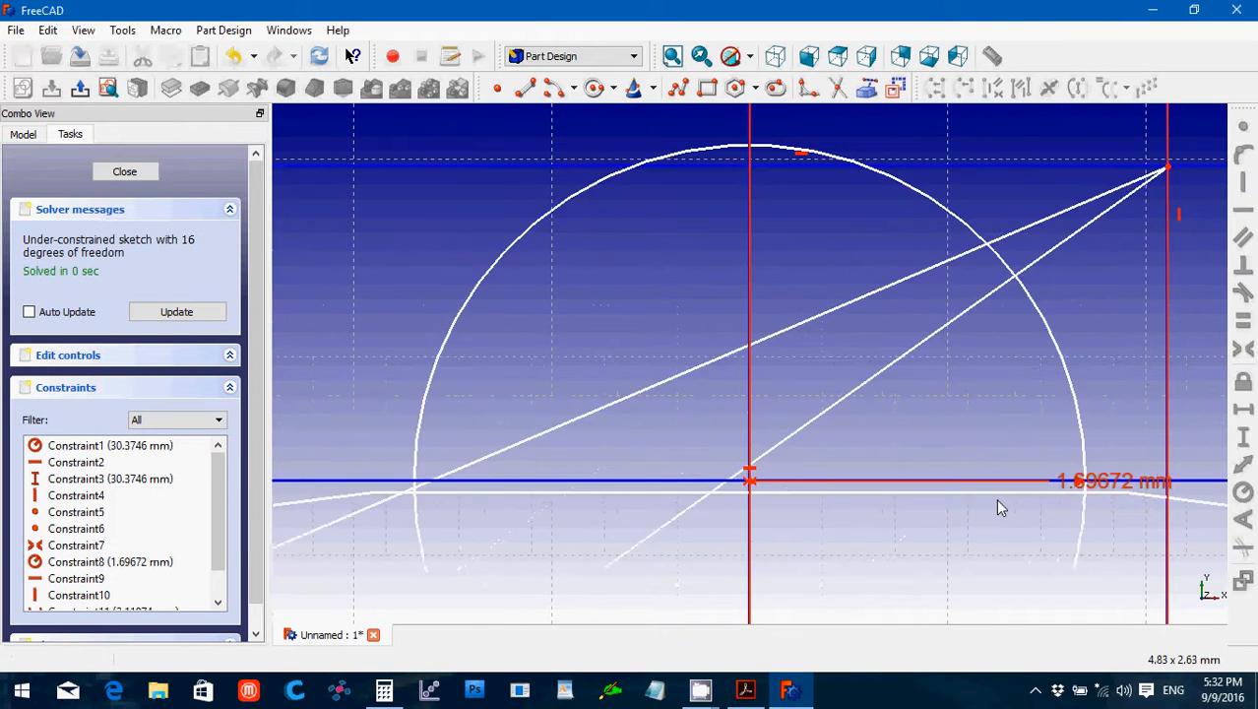
scroll(996, 500, "up", 2)
key("Right")
key("Right")
key("Right")
key("Right")
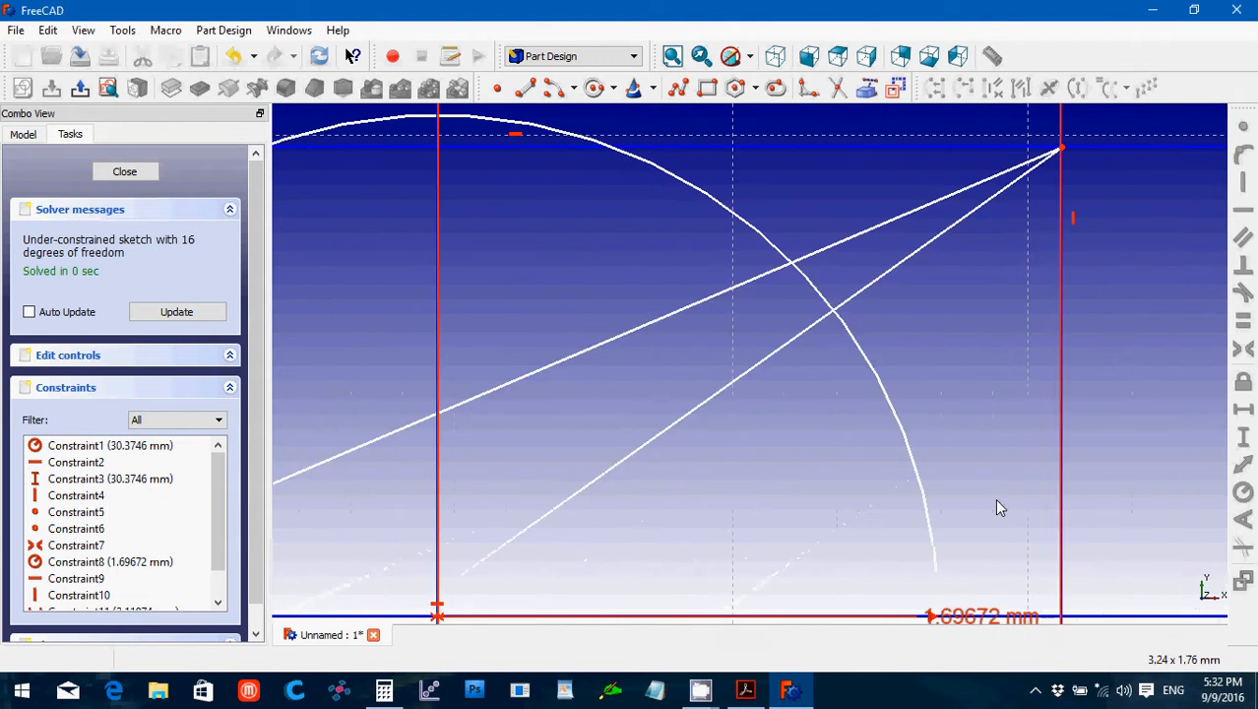
scroll(996, 507, "up", 1)
key("Up")
key("Up")
key("Up")
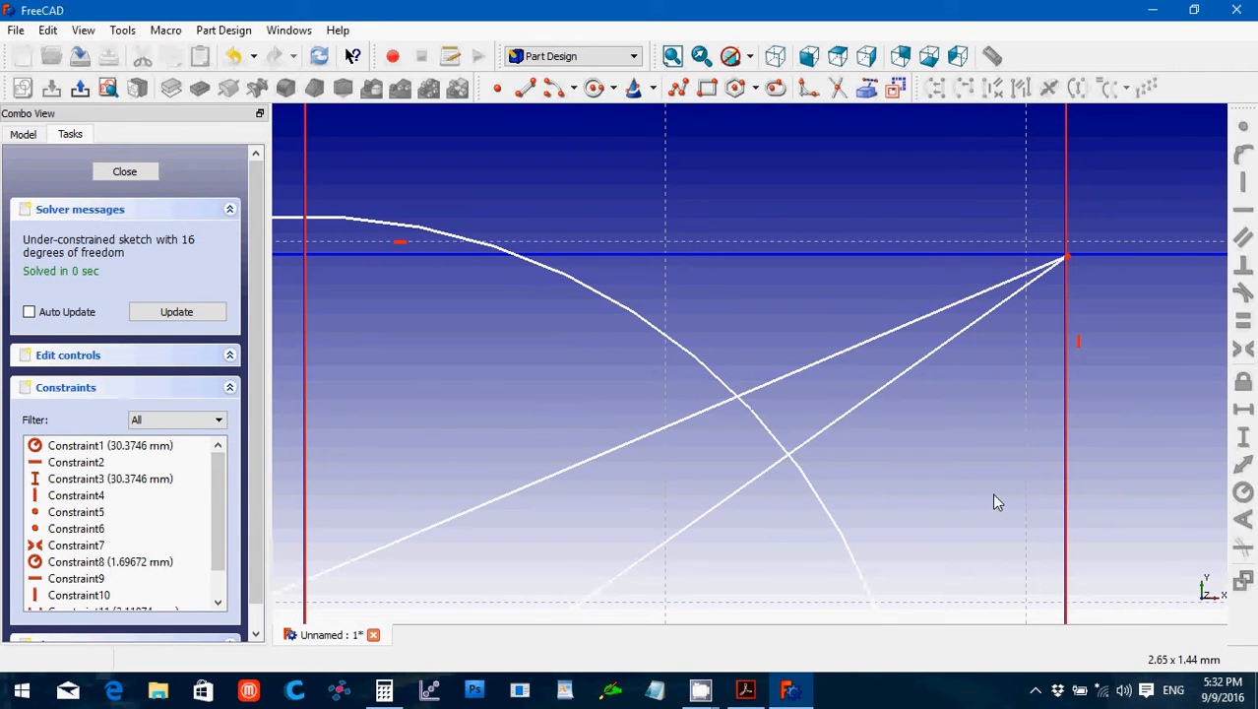
left_click(1065, 278)
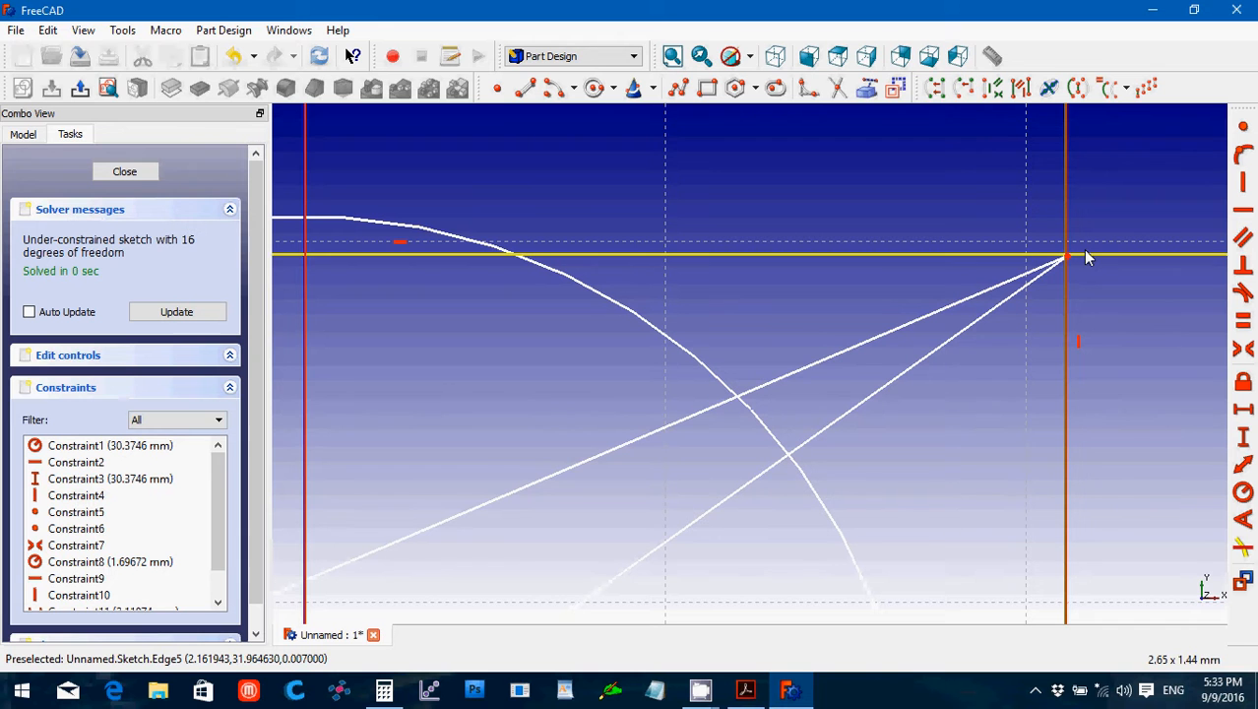
left_click(1085, 251)
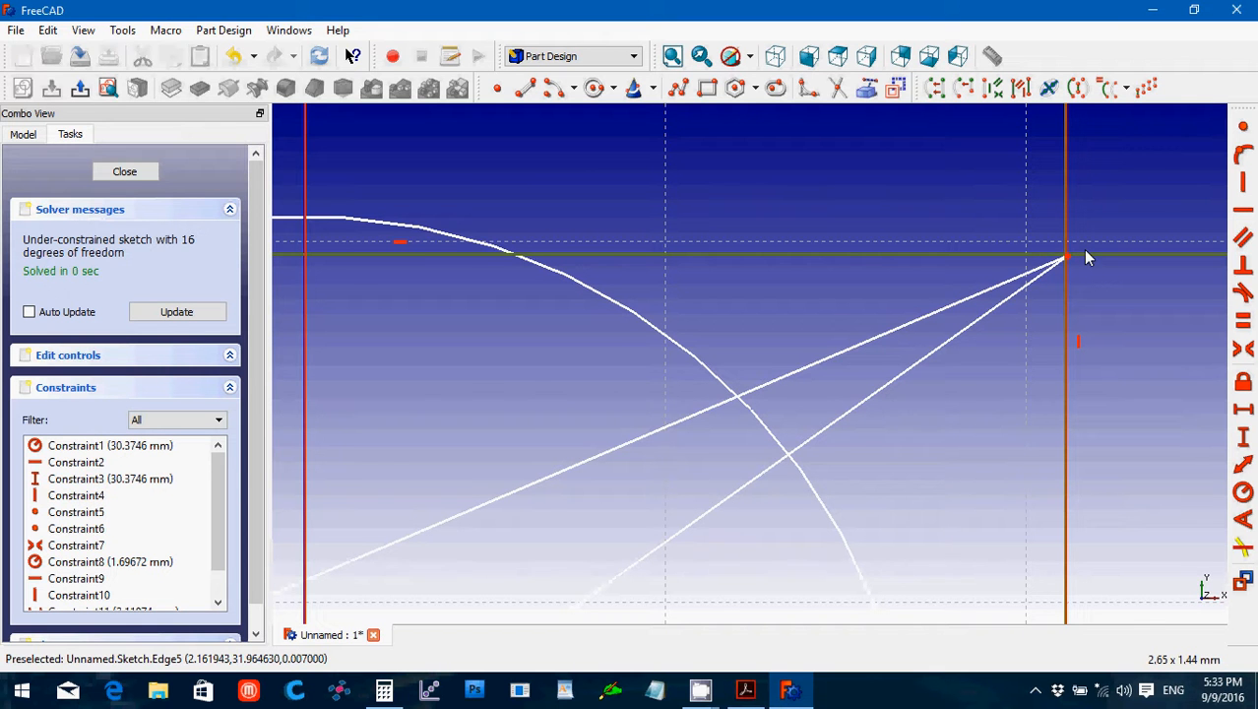
left_click(1245, 155)
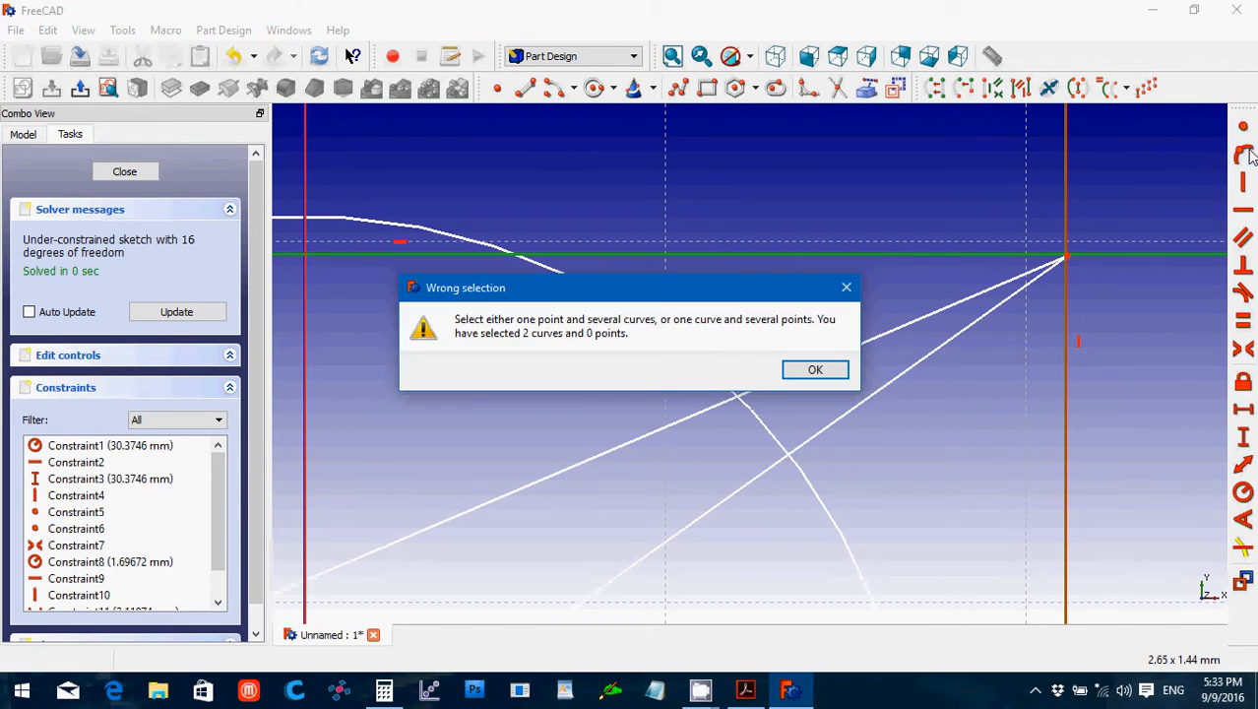
left_click(812, 370)
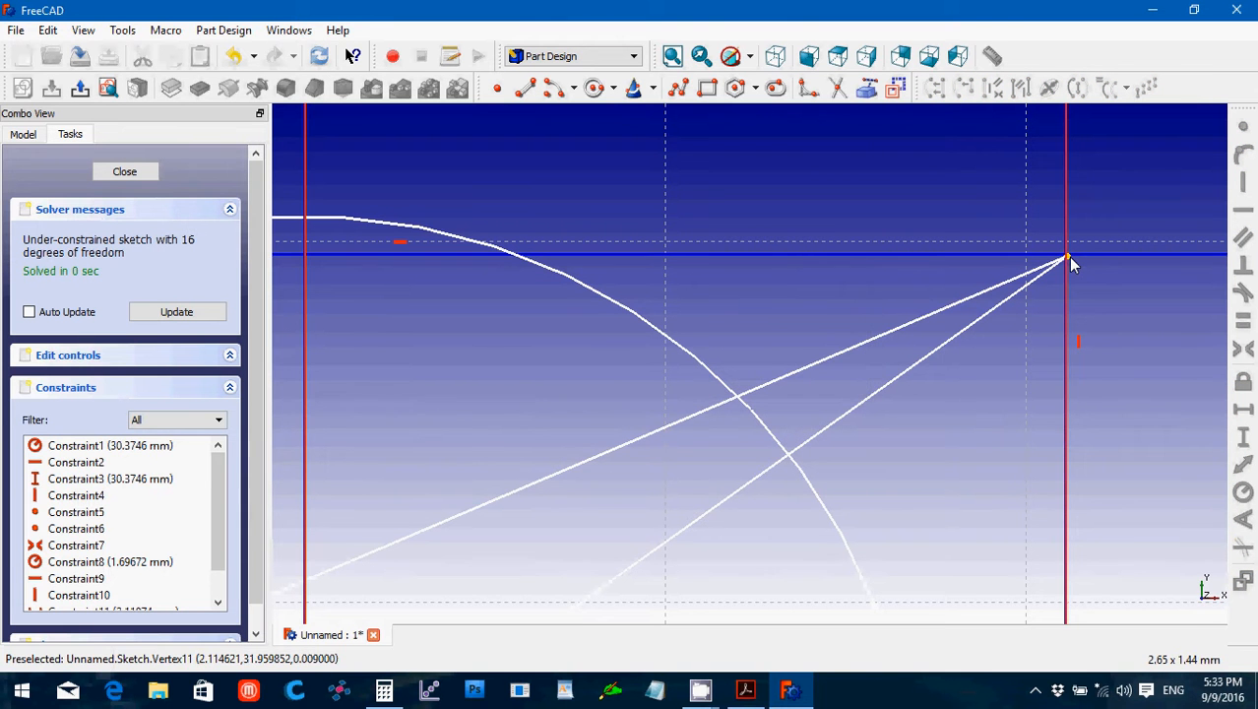
Constrain the slanted lines' endpoint near point c onto the offset vertical construction line with a point-on-object constraint.
scroll(1078, 320, "up", 3)
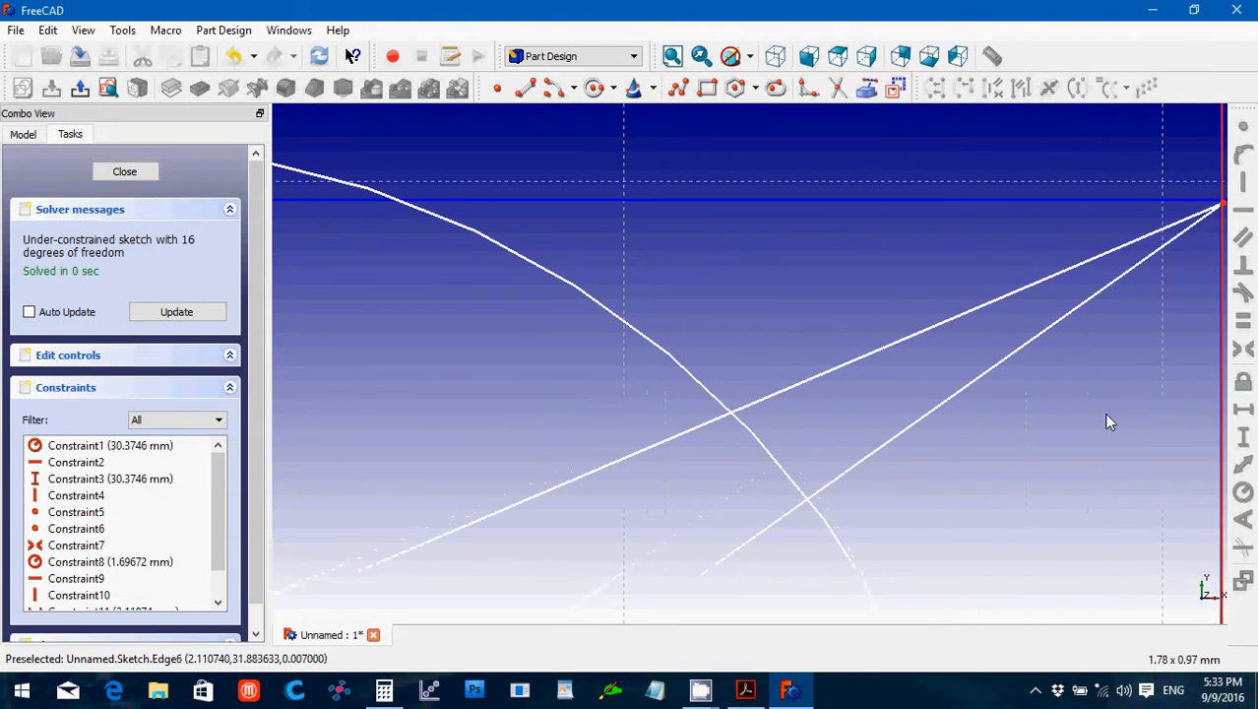
key("Left")
key("Left")
key("Left")
key("Left")
scroll(1101, 413, "up", 1)
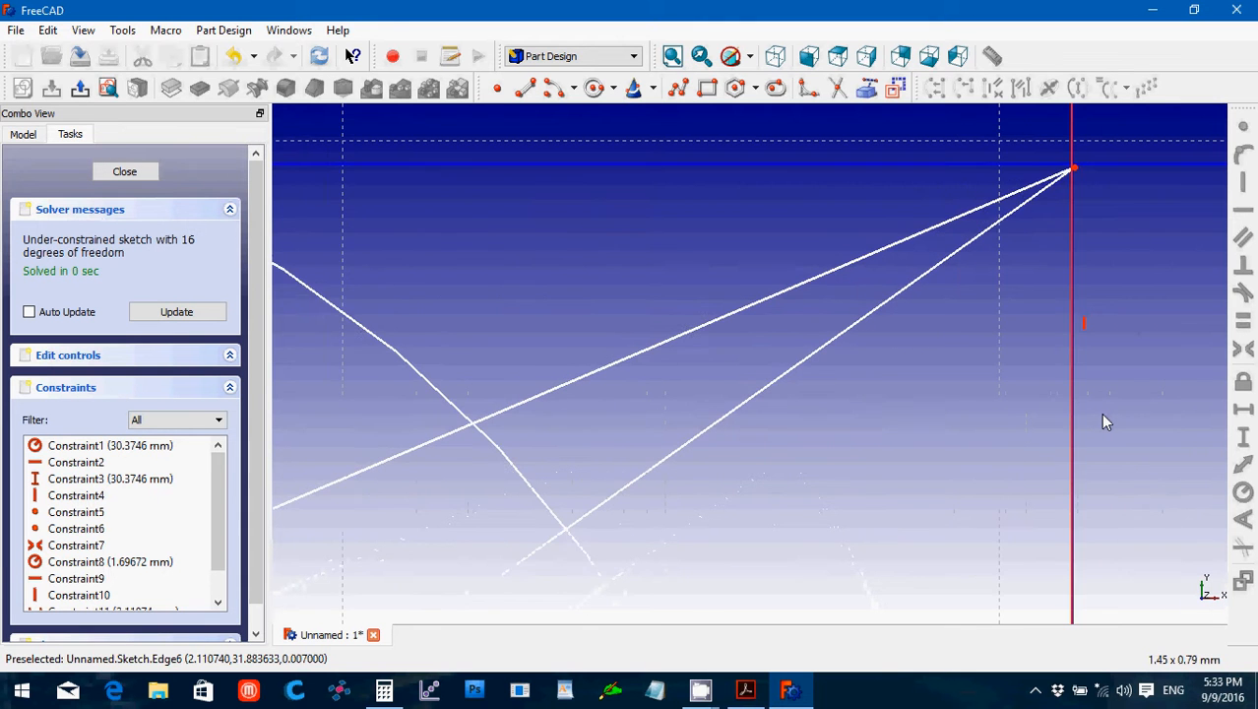
key("Left")
key("Down")
key("Down")
key("Down")
scroll(1100, 413, "up", 2)
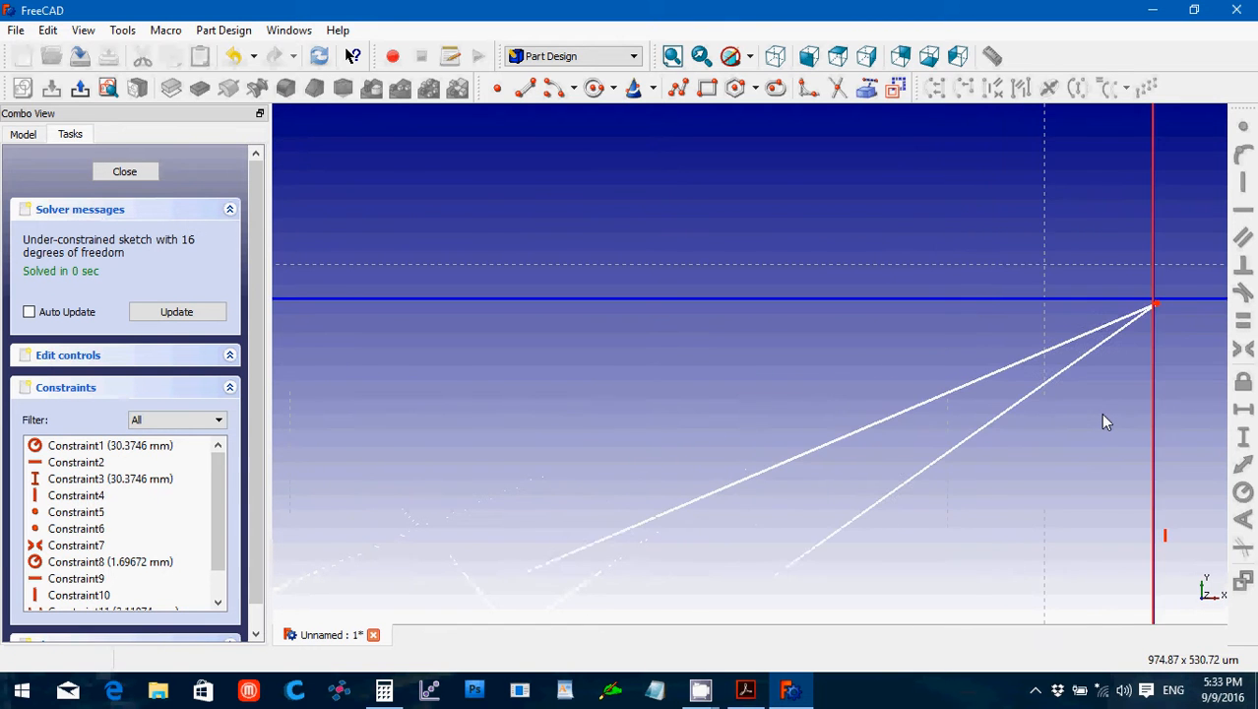
key("Left")
key("Left")
key("Left")
key("Left")
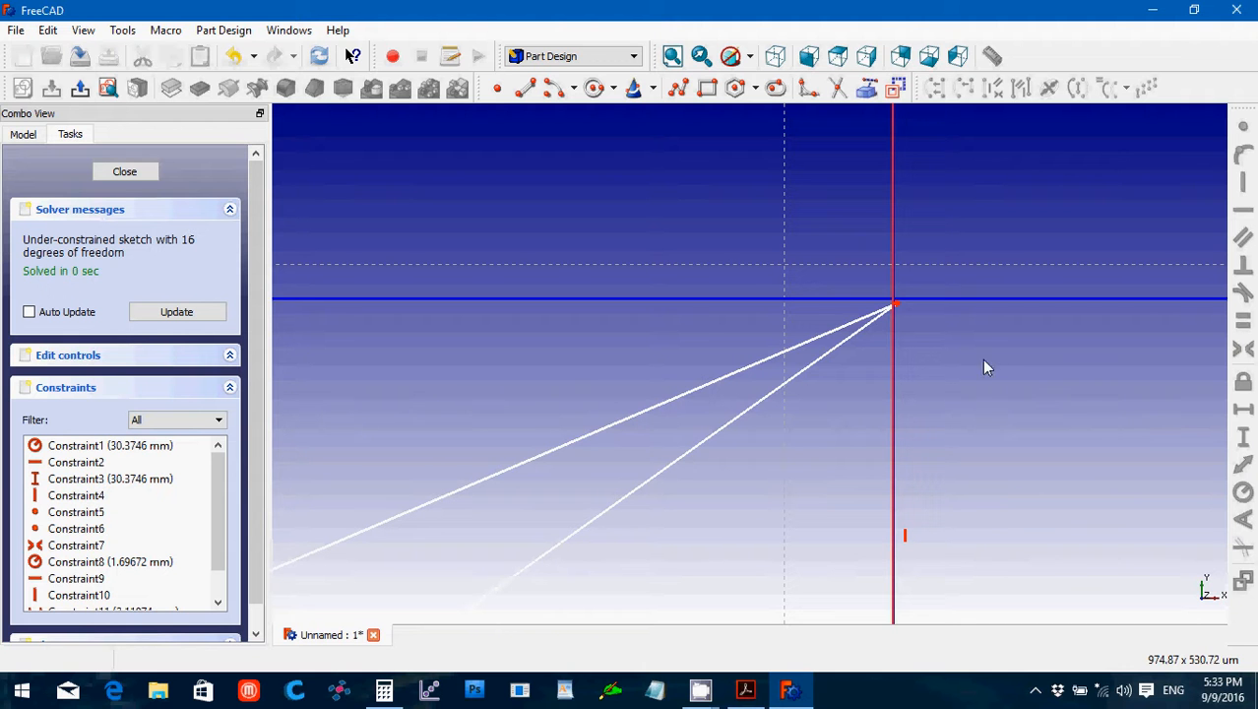
left_click(895, 306)
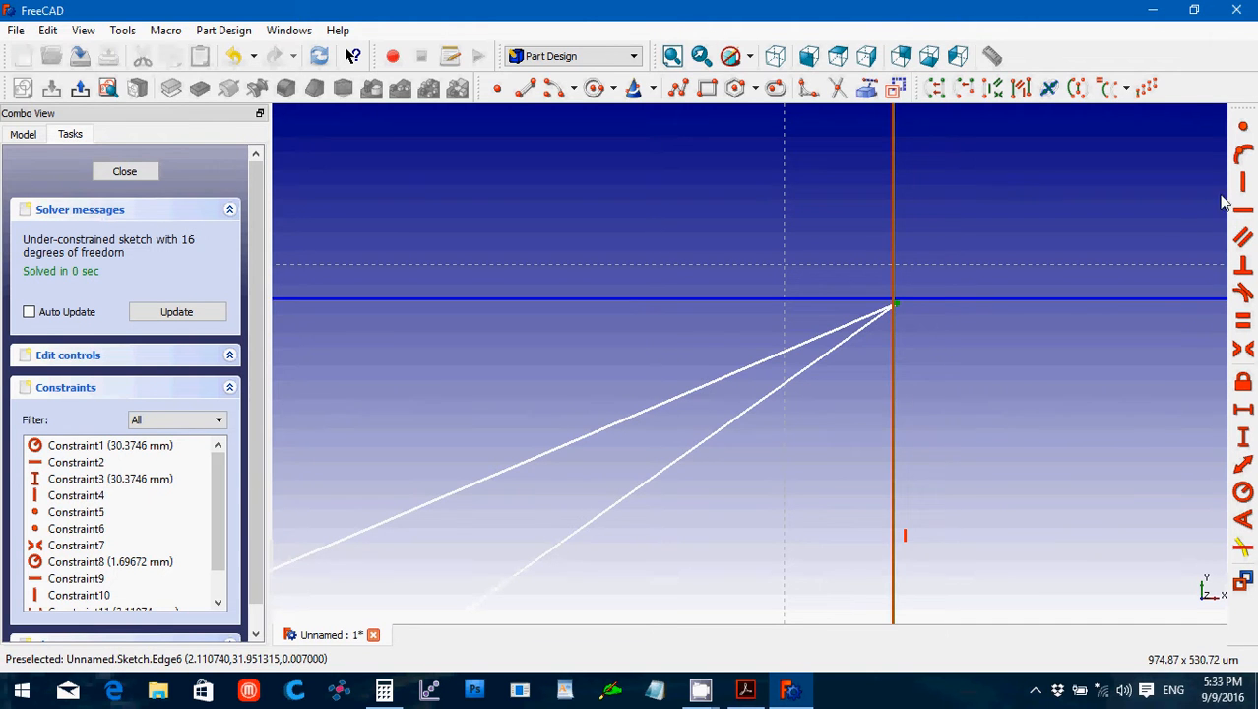
left_click(1243, 157)
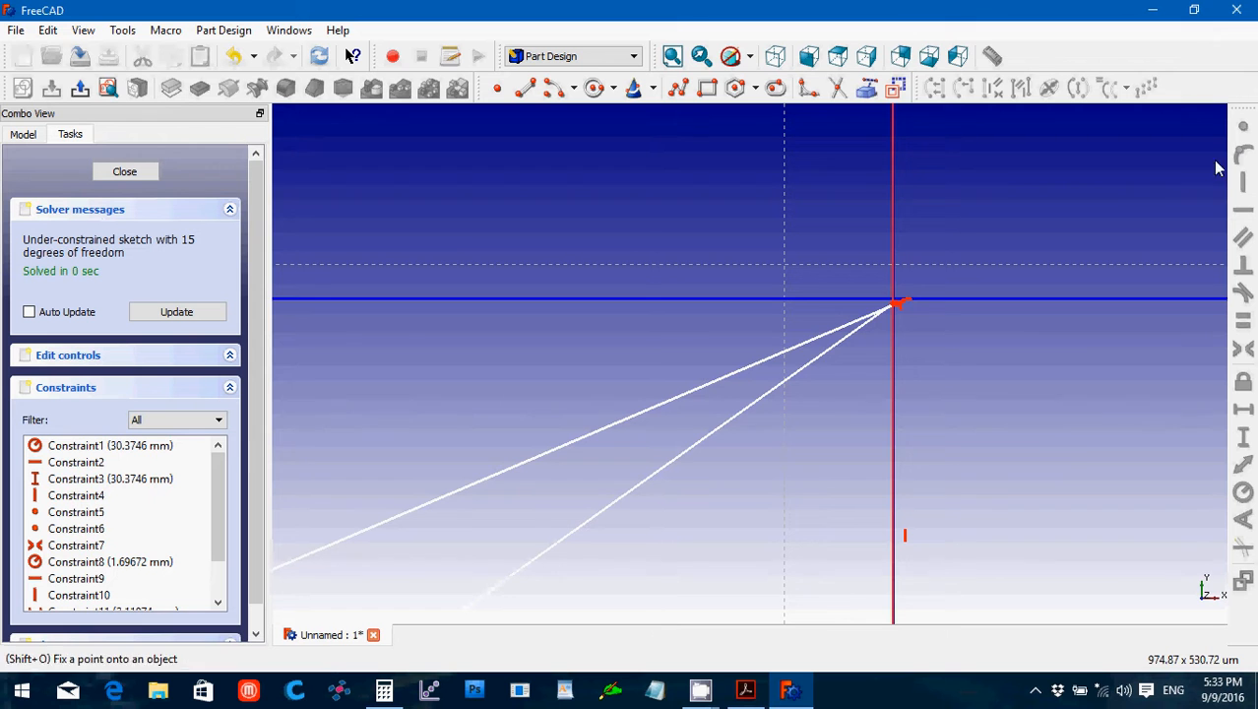
Make the two slanted lines' endpoints at point c coincident and fix that point onto the offset horizontal construction line.
left_click_drag(1078, 451, 855, 273)
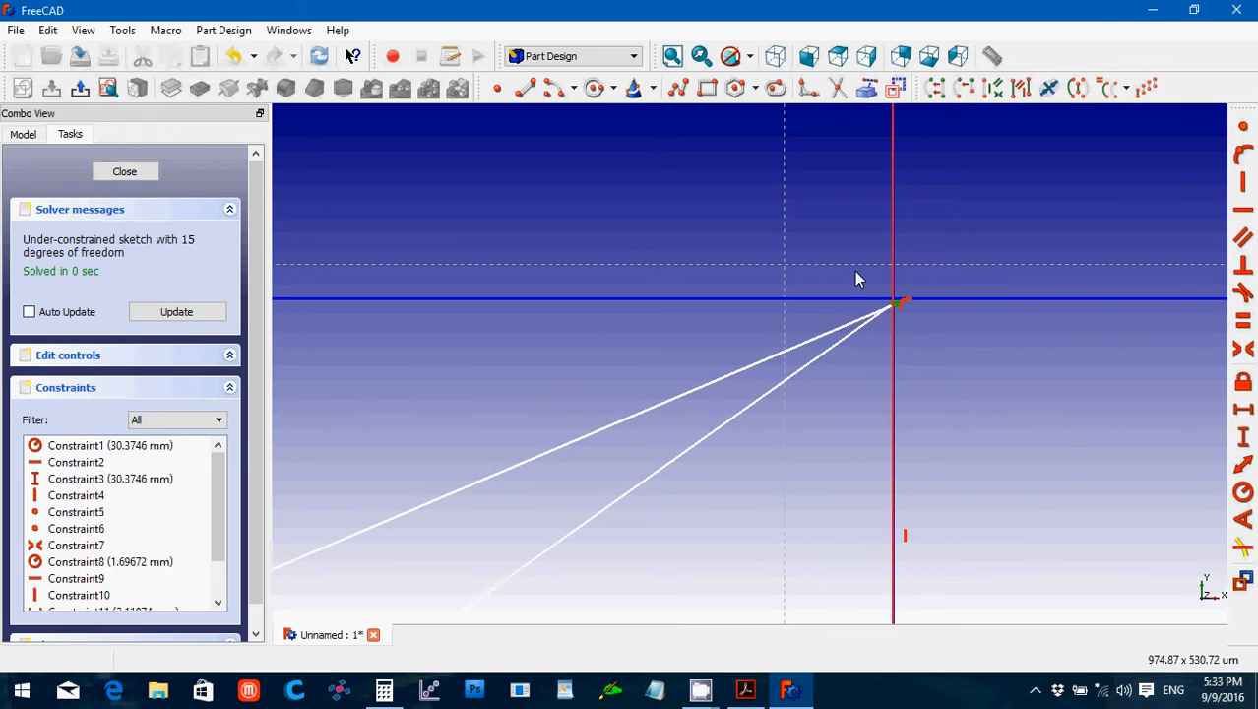
left_click(1243, 125)
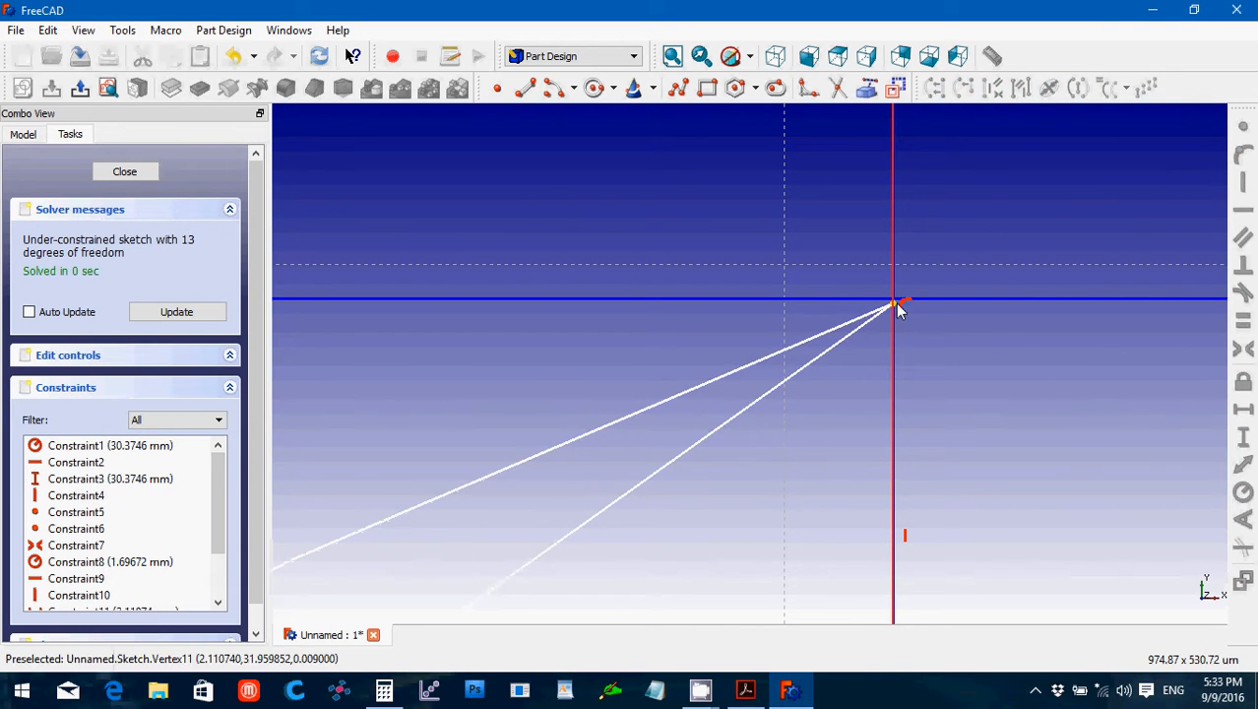
mouse_move(893, 304)
left_mouse_down()
mouse_move(894, 292)
mouse_move(897, 313)
left_mouse_up()
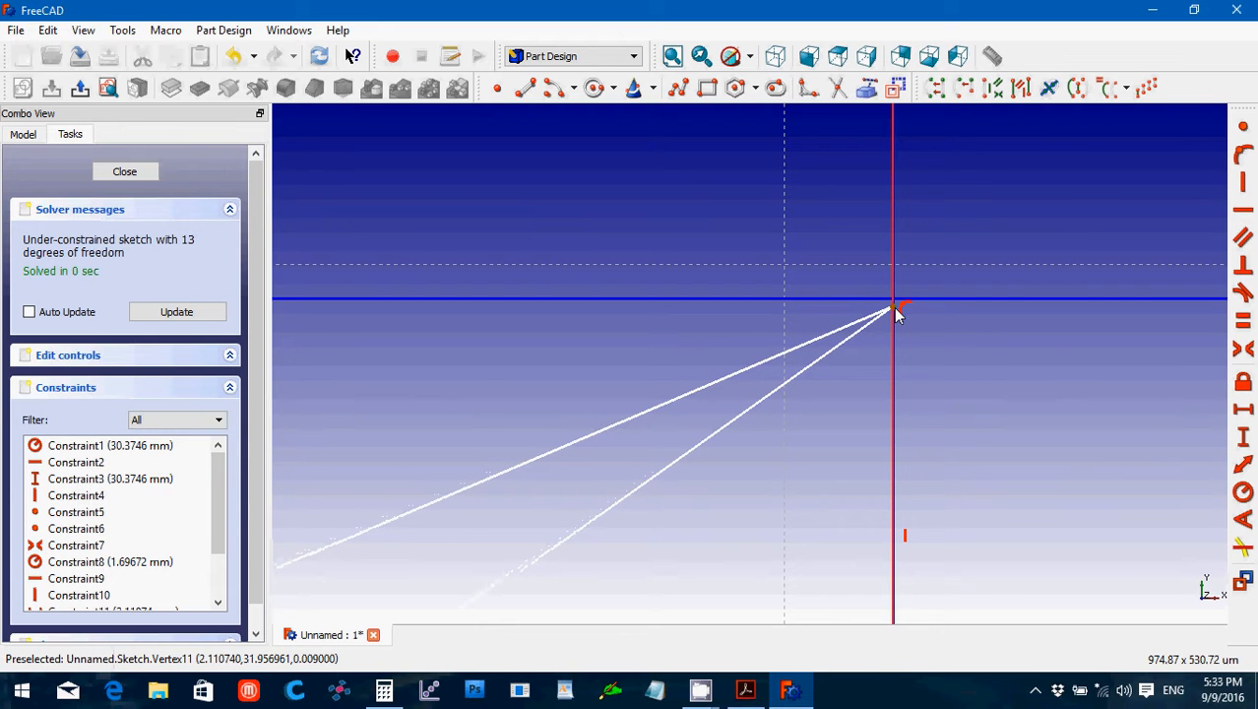
left_click(901, 300)
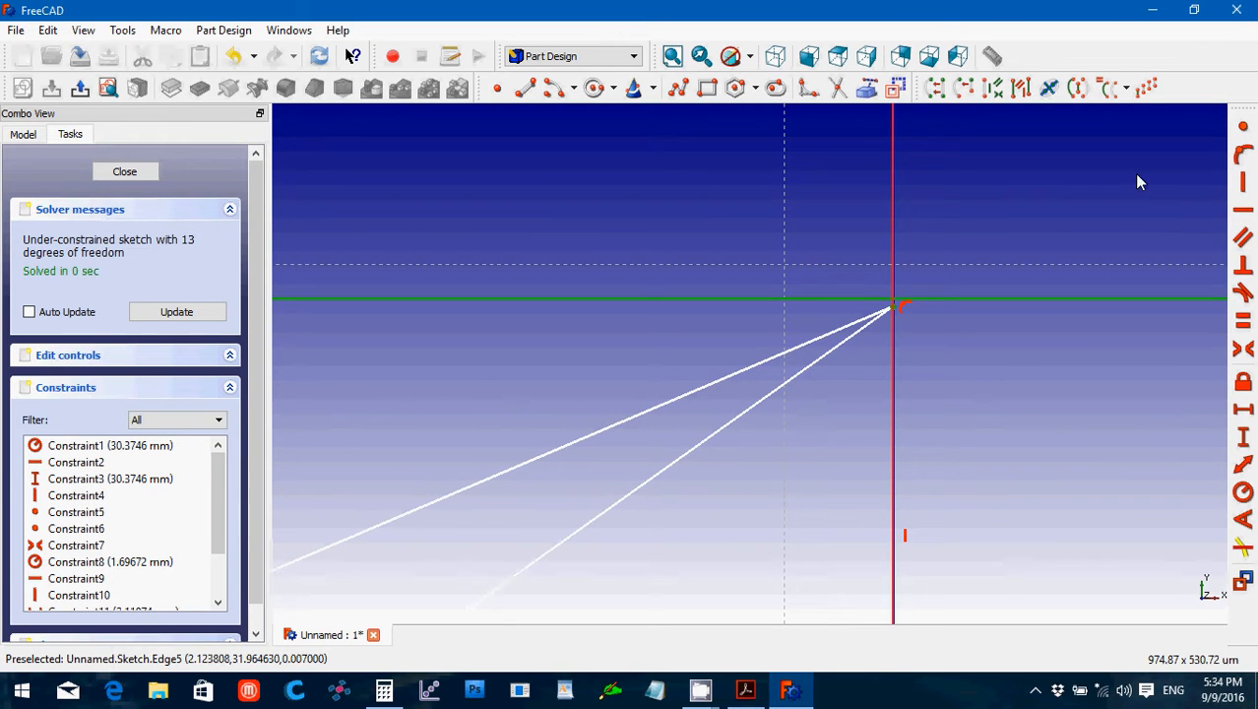
left_click(1252, 165)
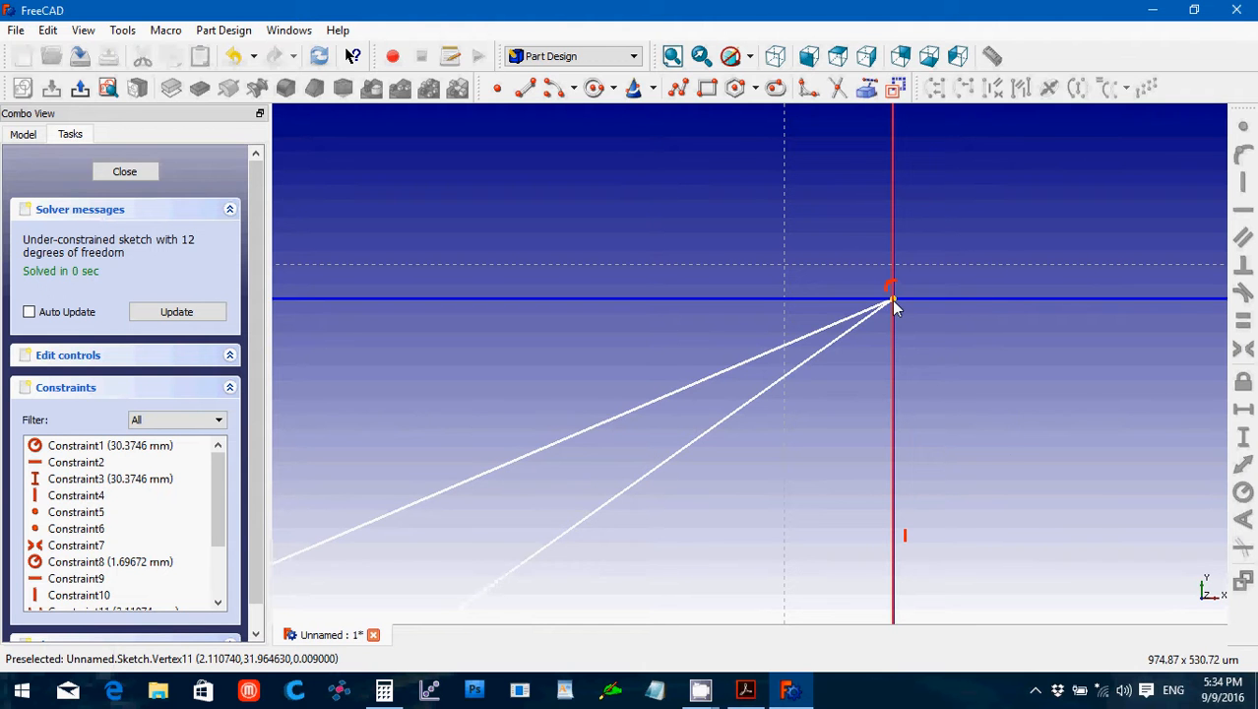
scroll(826, 418, "down", 2)
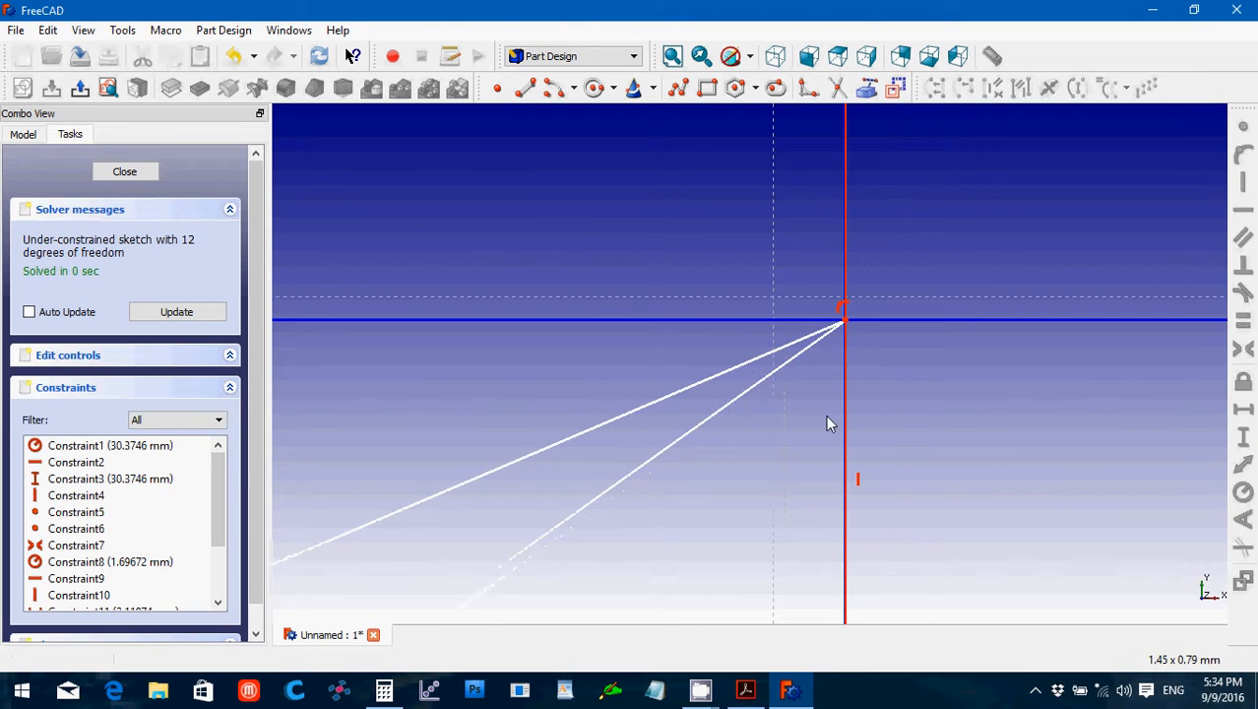
scroll(826, 423, "down", 2)
scroll(826, 423, "down", 3)
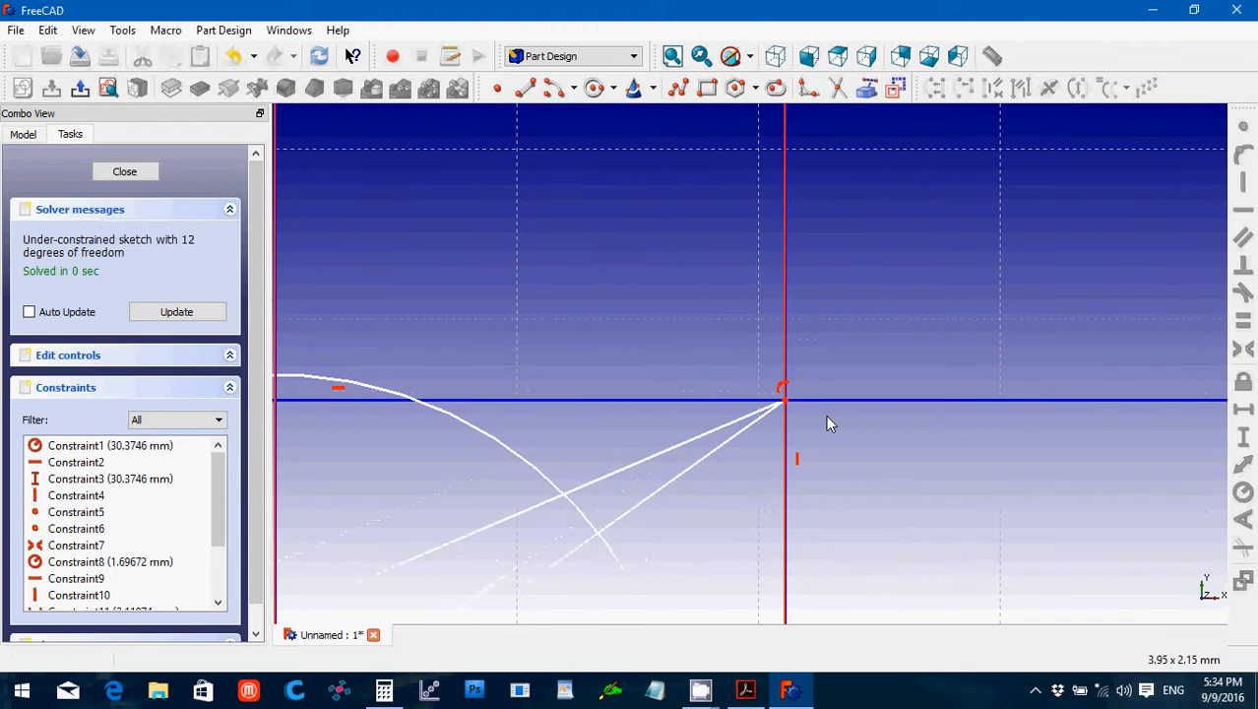
scroll(827, 423, "down", 3)
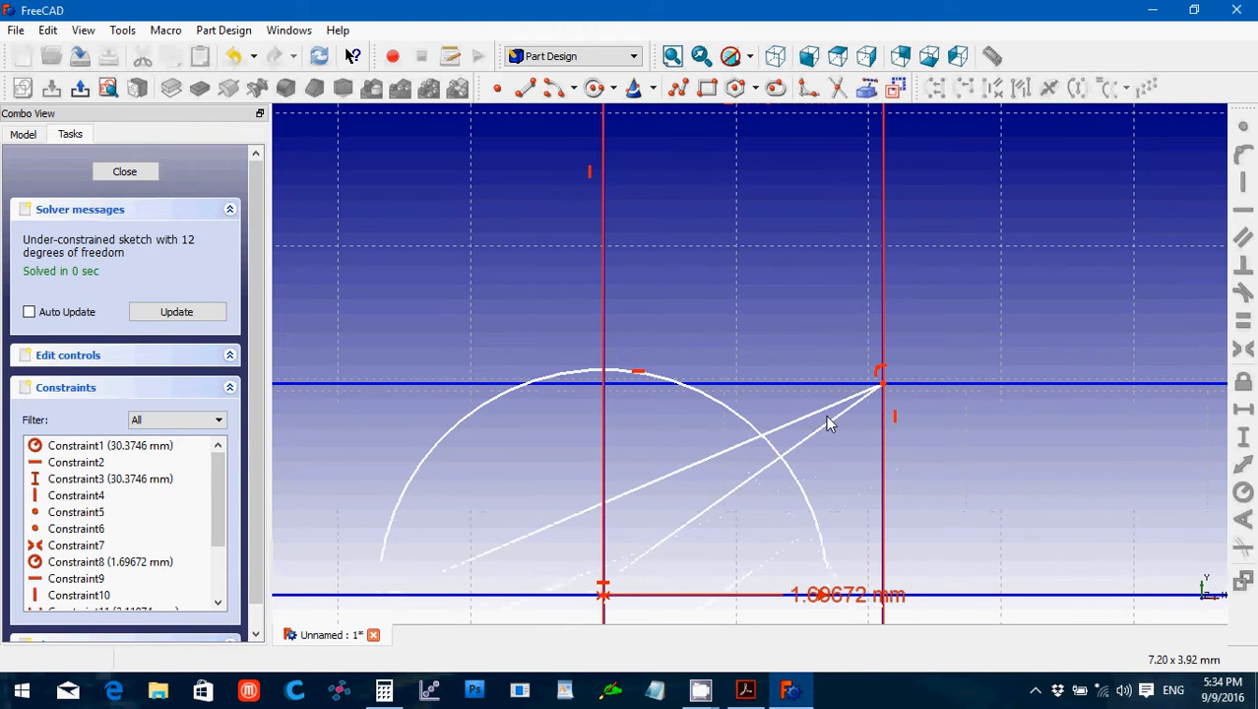
scroll(825, 423, "down", 2)
scroll(827, 423, "down", 3)
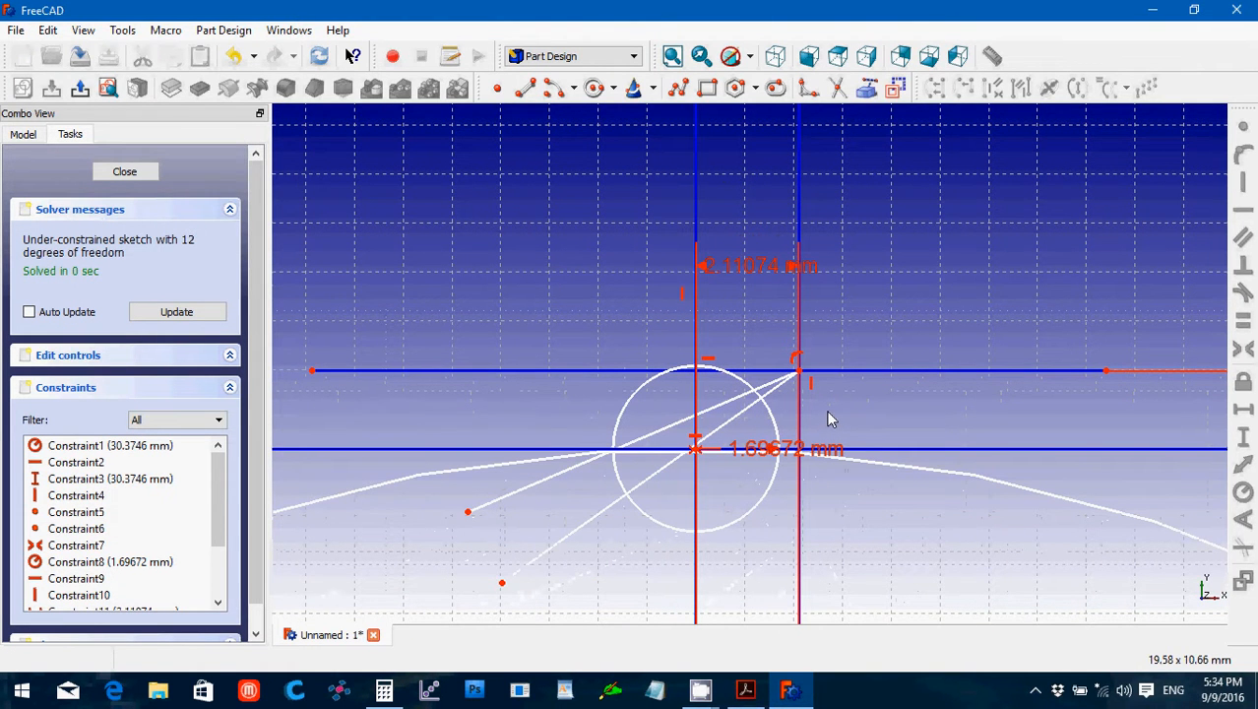
Check angle A for line cx in the PDF's step 8 drawing and compute 180 − 37 in Calculator.
left_click(739, 692)
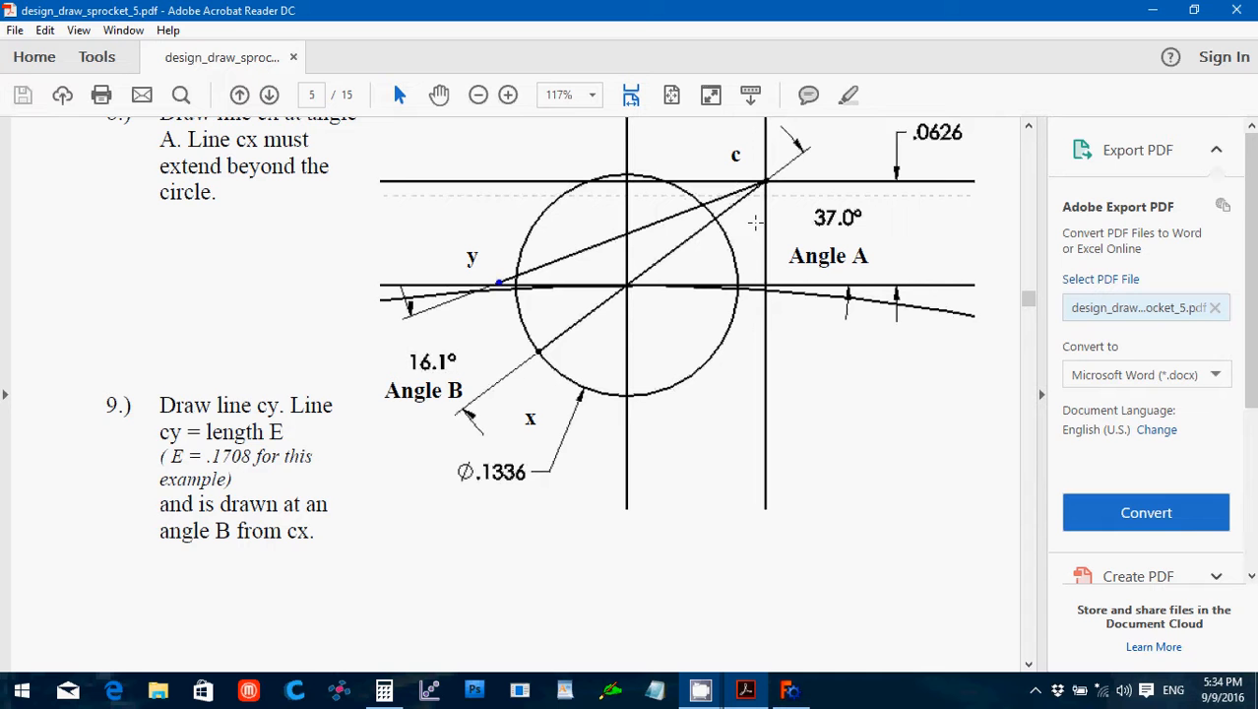
scroll(765, 237, "up", 1)
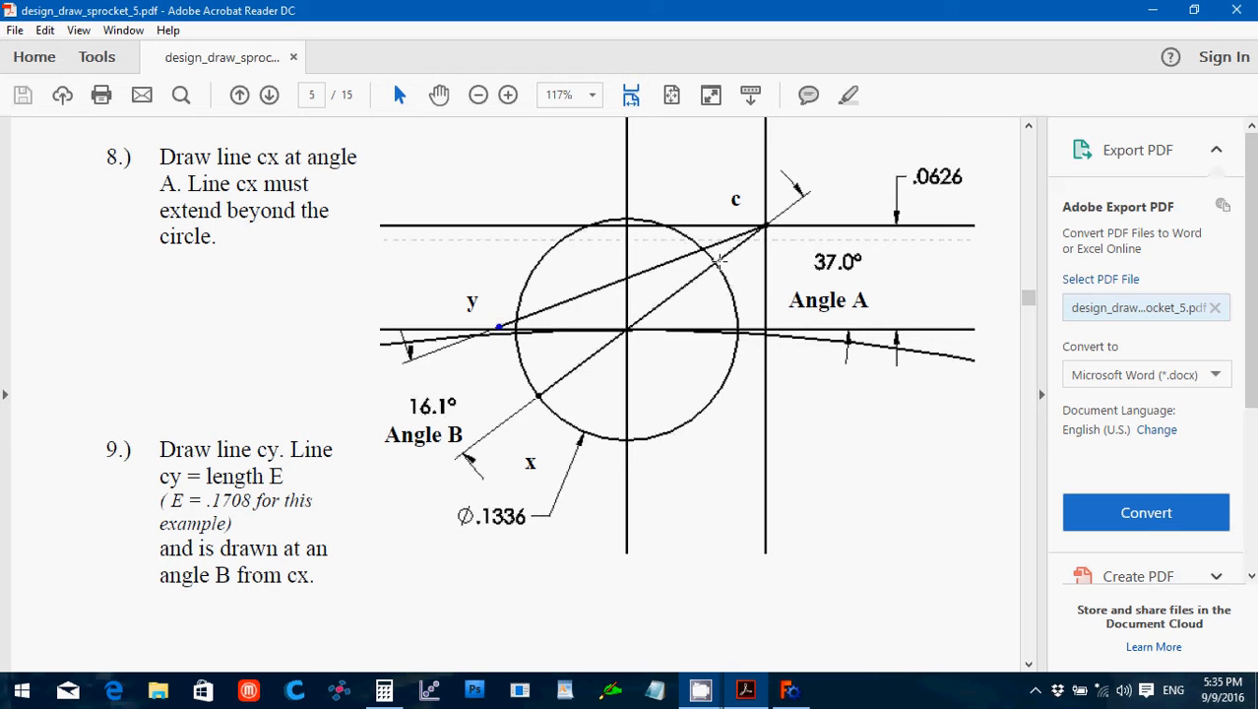
left_click(384, 691)
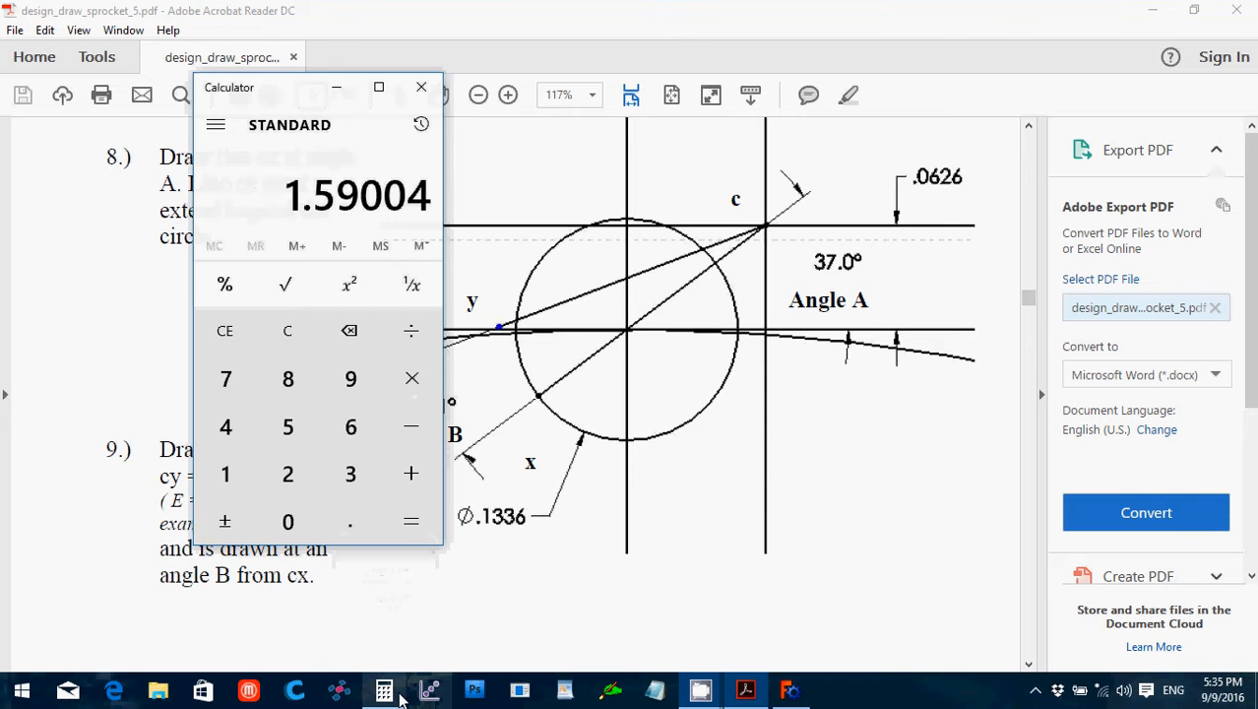
left_click(286, 332)
left_click(225, 473)
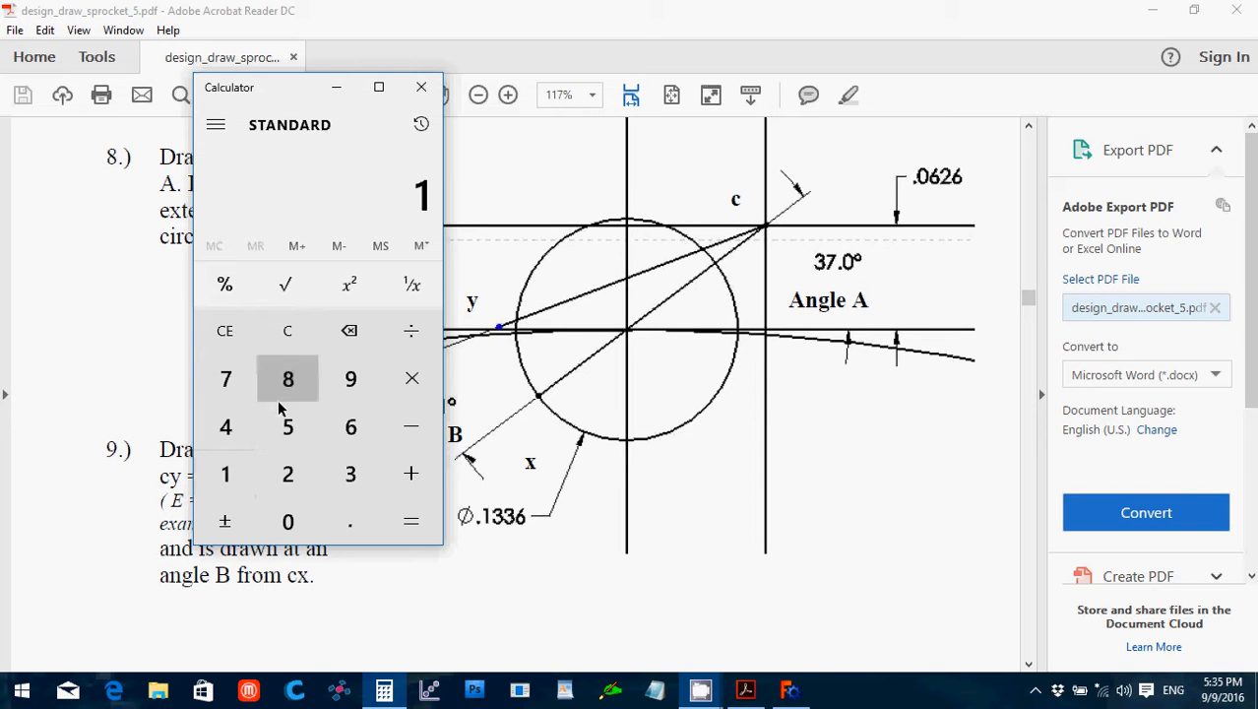
left_click(287, 378)
left_click(287, 522)
left_click(404, 430)
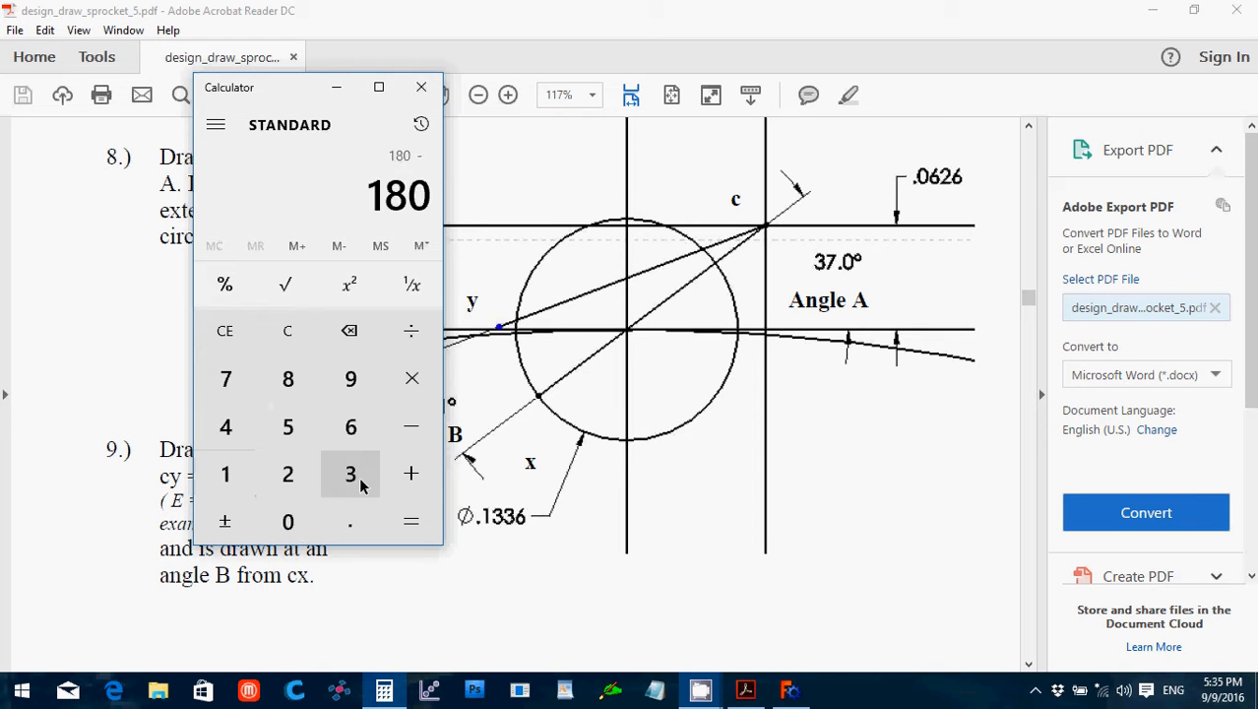
left_click(351, 474)
left_click(225, 378)
left_click(411, 522)
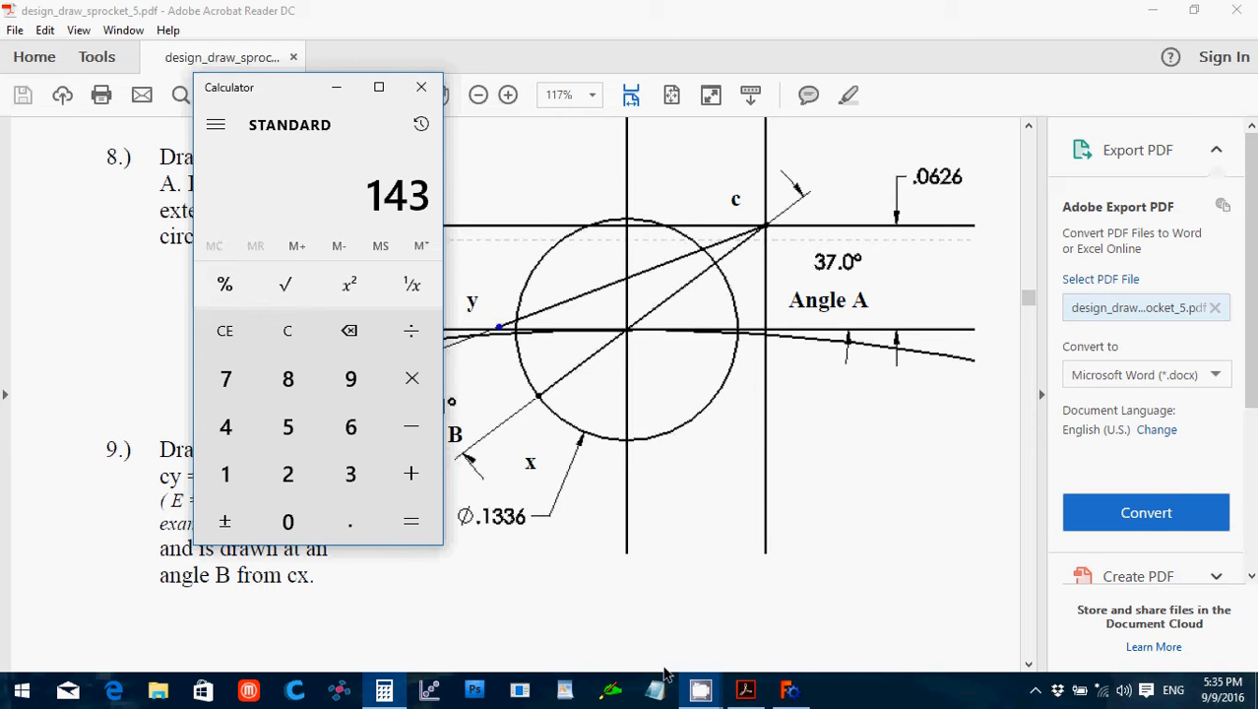
Switch to FreeCAD and try a 143° angle constraint between the offset horizontal line and the steeper slanted line.
left_click(798, 695)
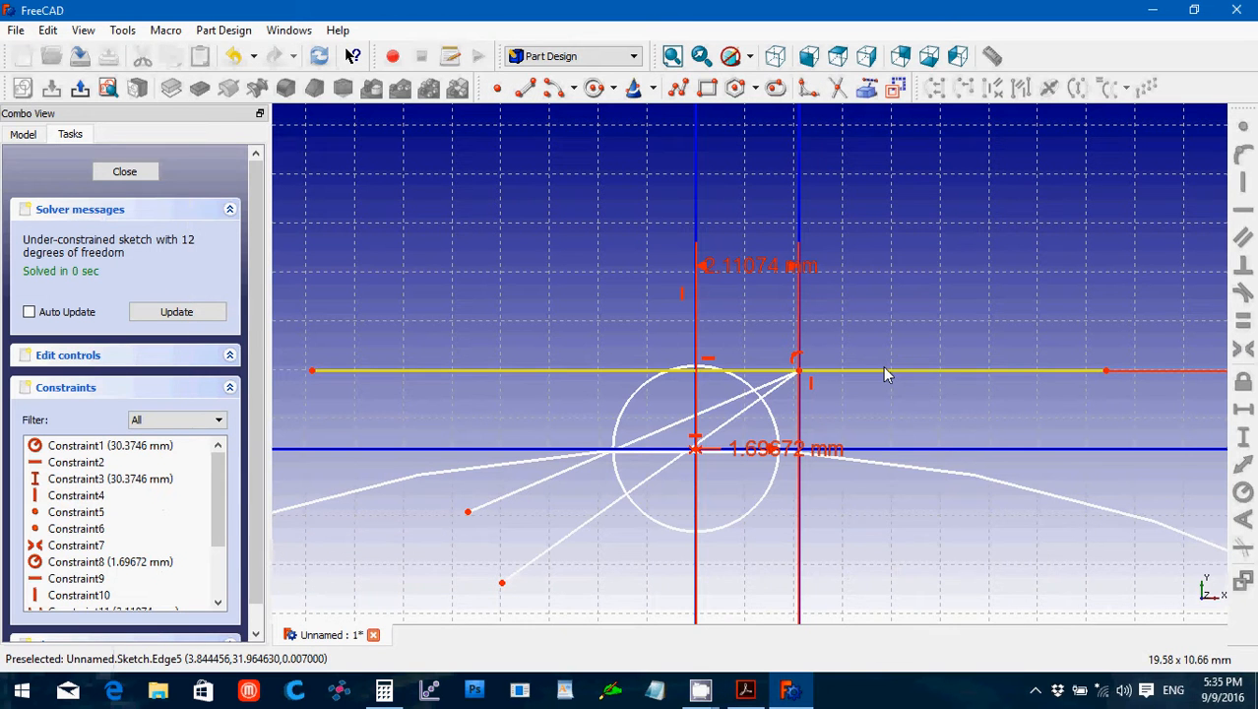
left_click(773, 393)
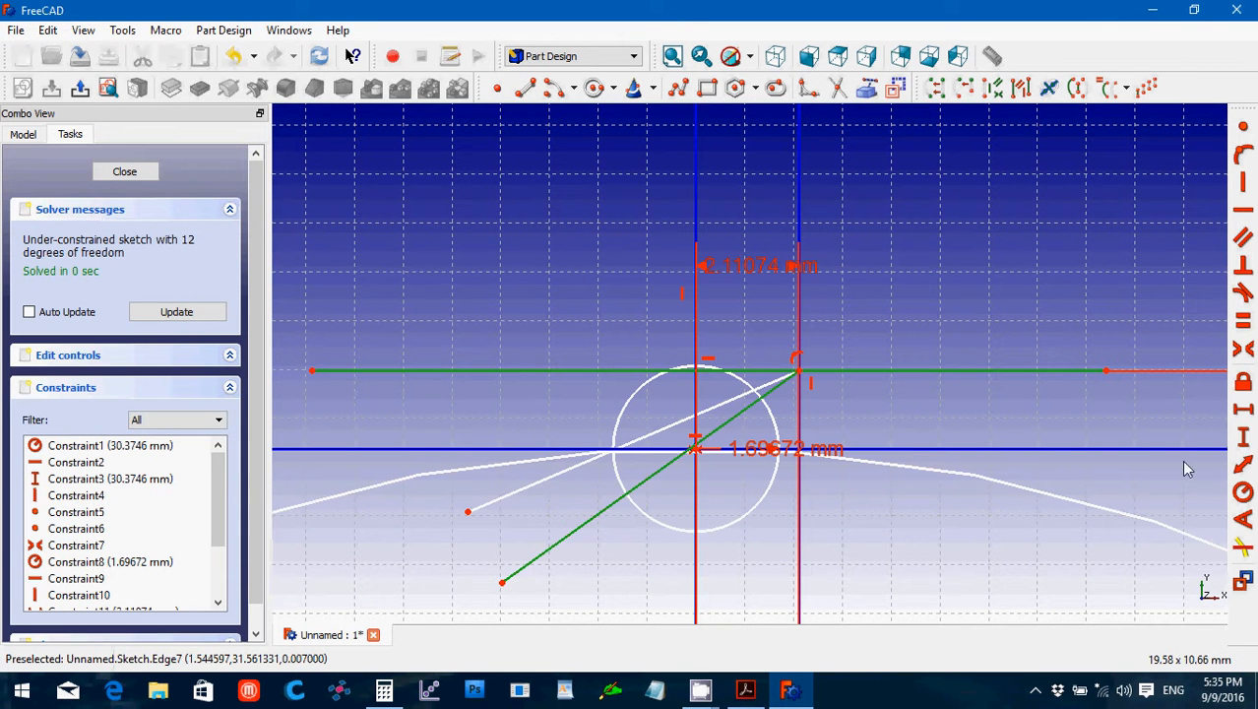
left_click(1242, 522)
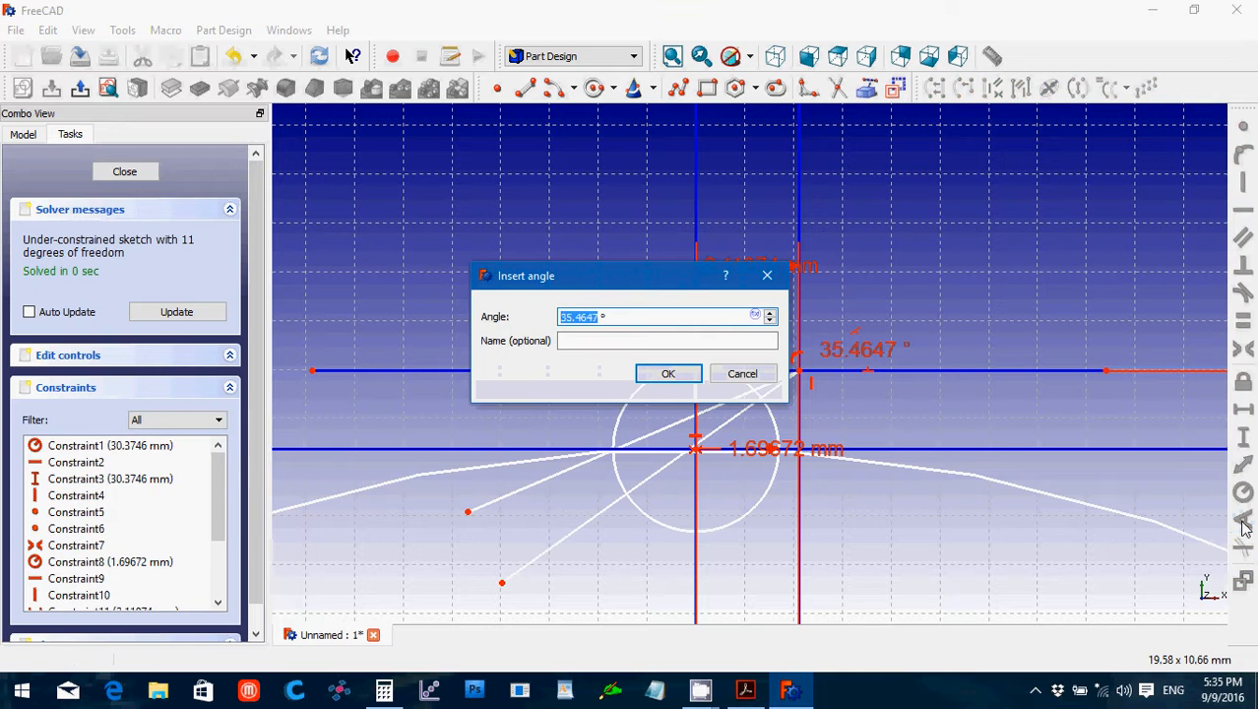
type("143")
left_click(667, 373)
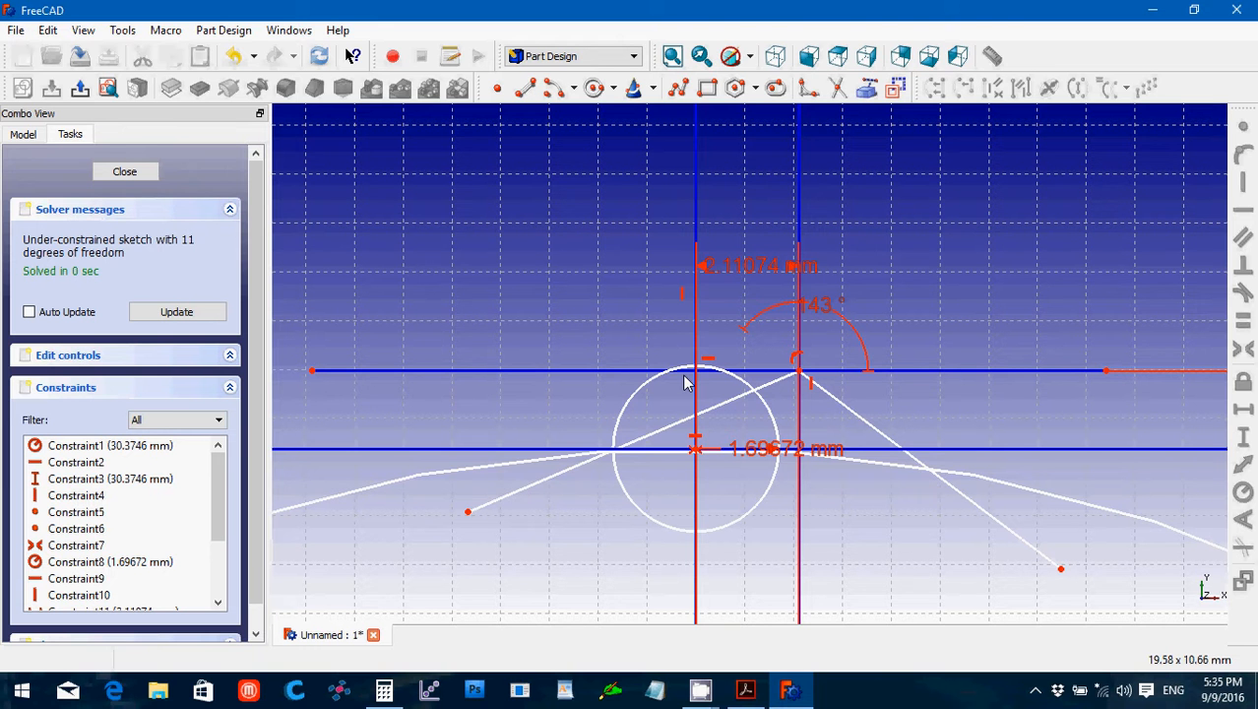
key("ctrl+z")
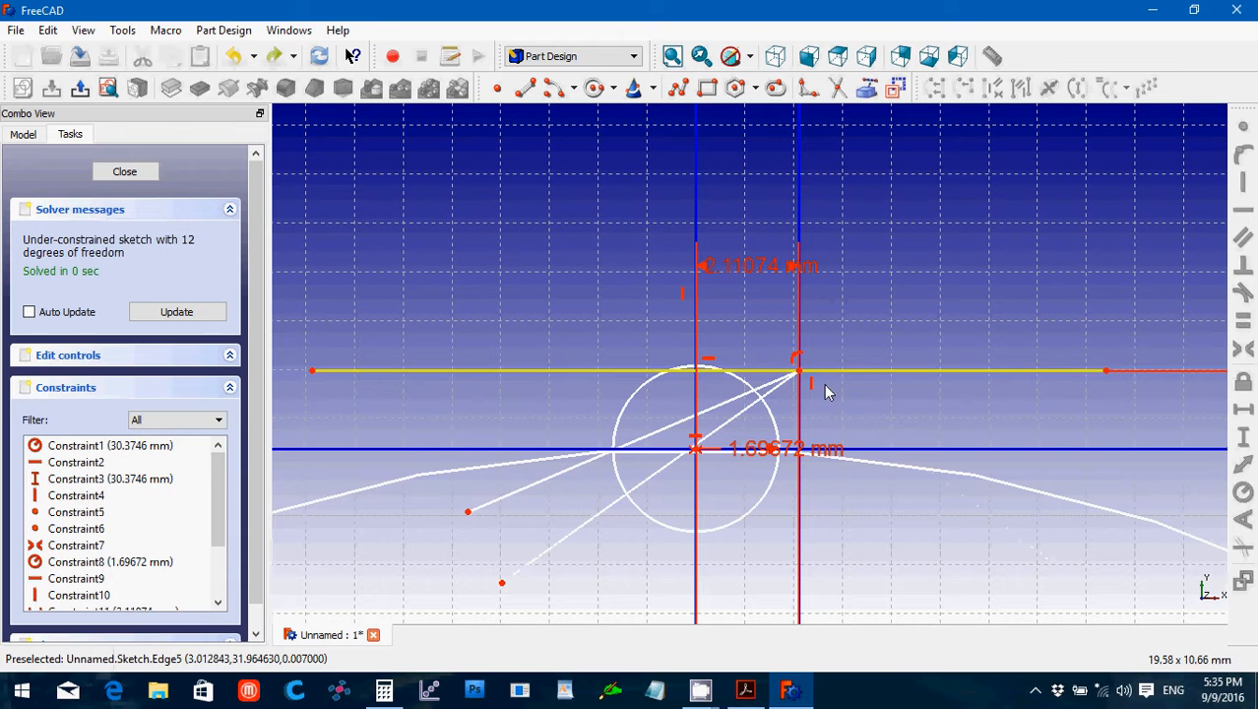
Constrain the angle between the steeper slanted line cx and the offset horizontal line to 37°.
left_click(775, 393)
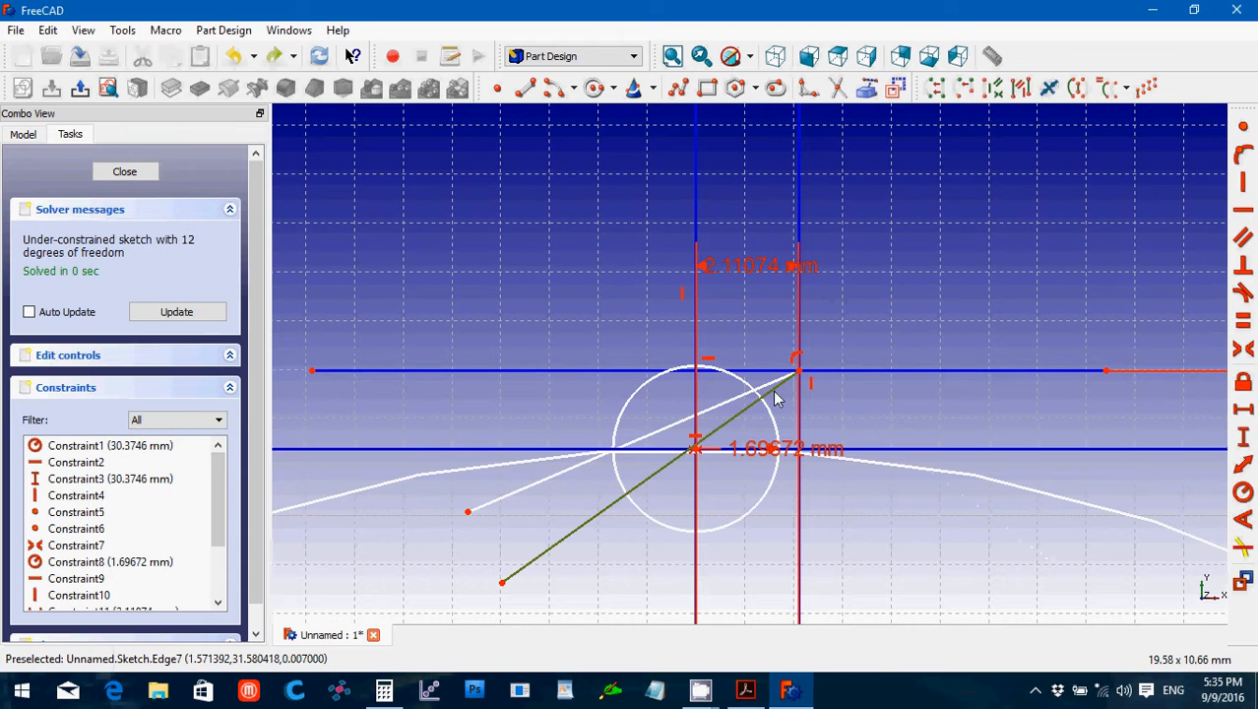
left_click(859, 372)
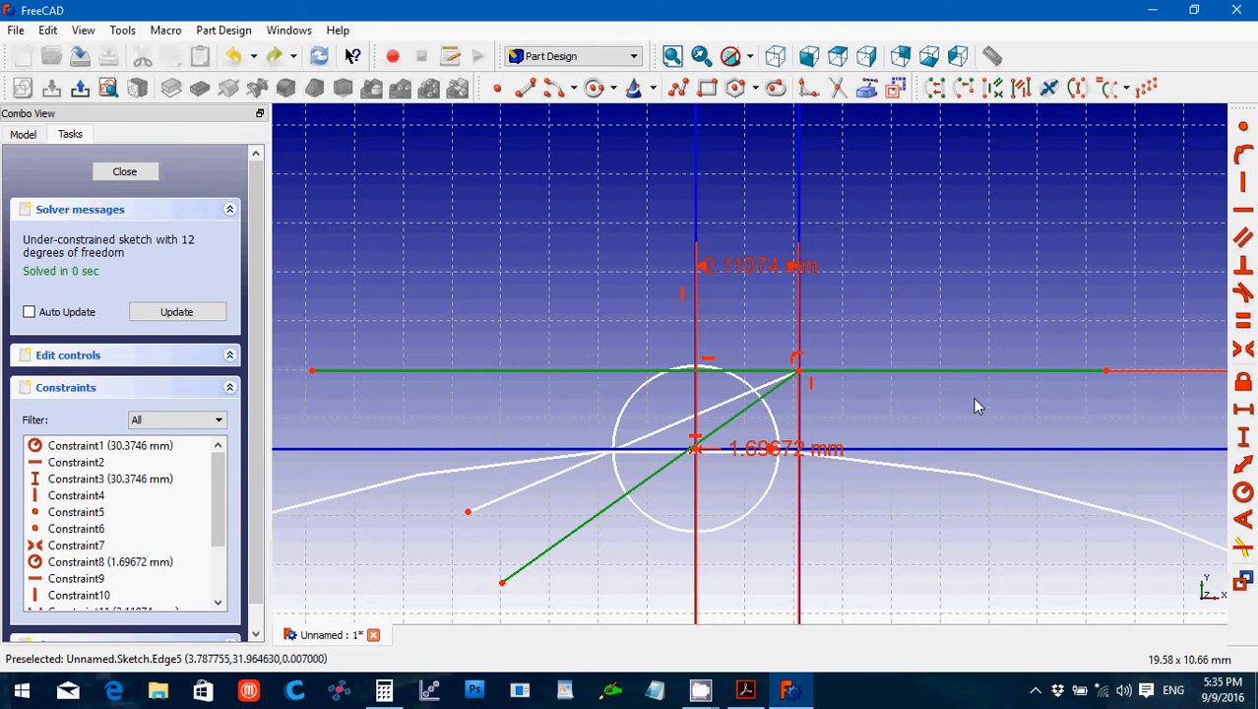
left_click(1242, 521)
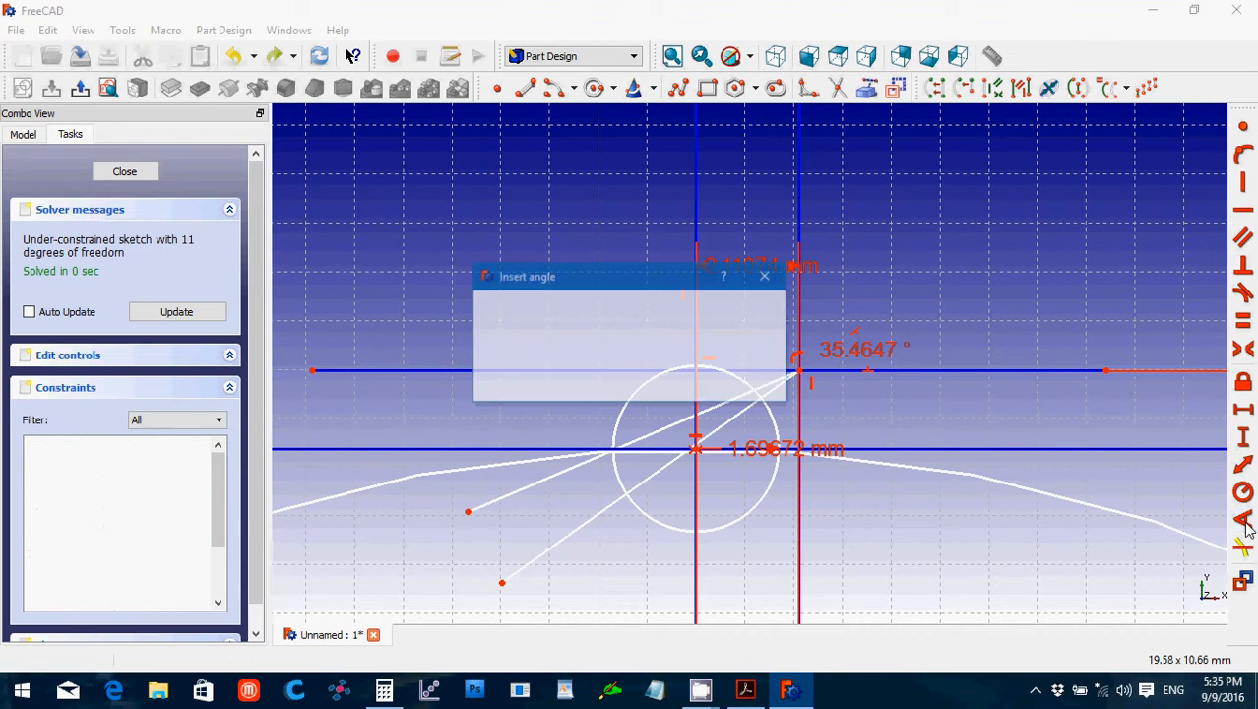
type("37")
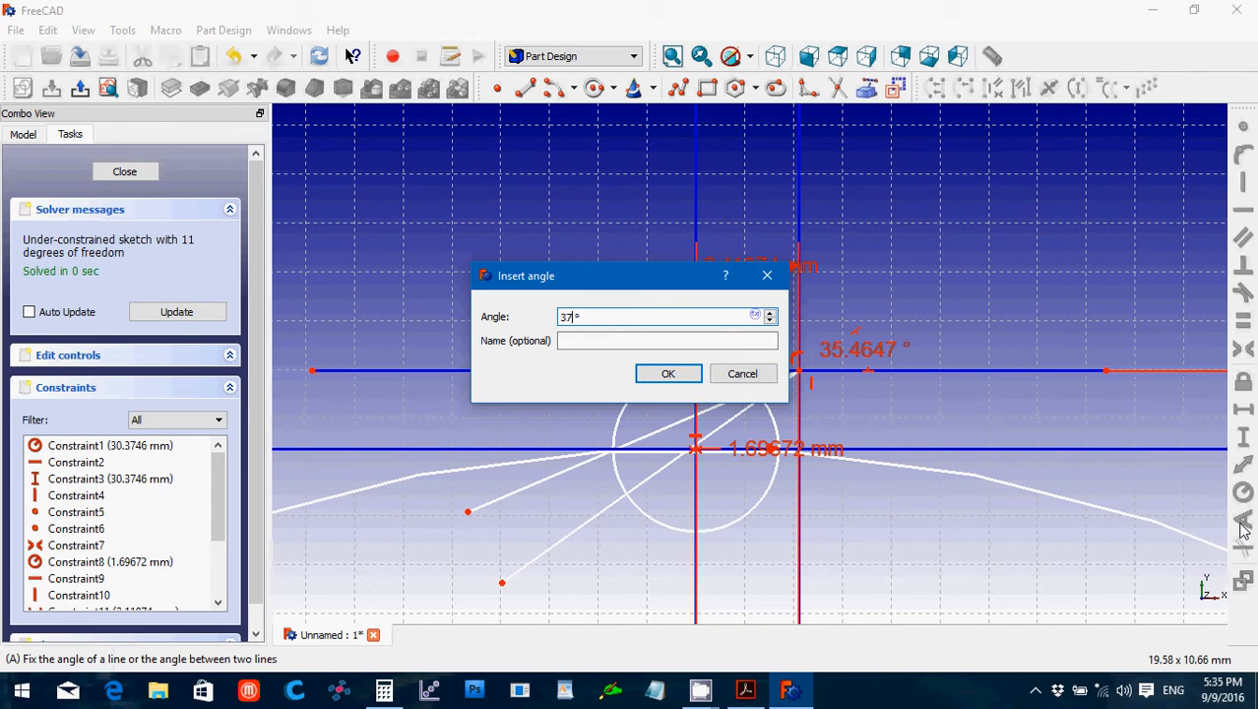
key("Return")
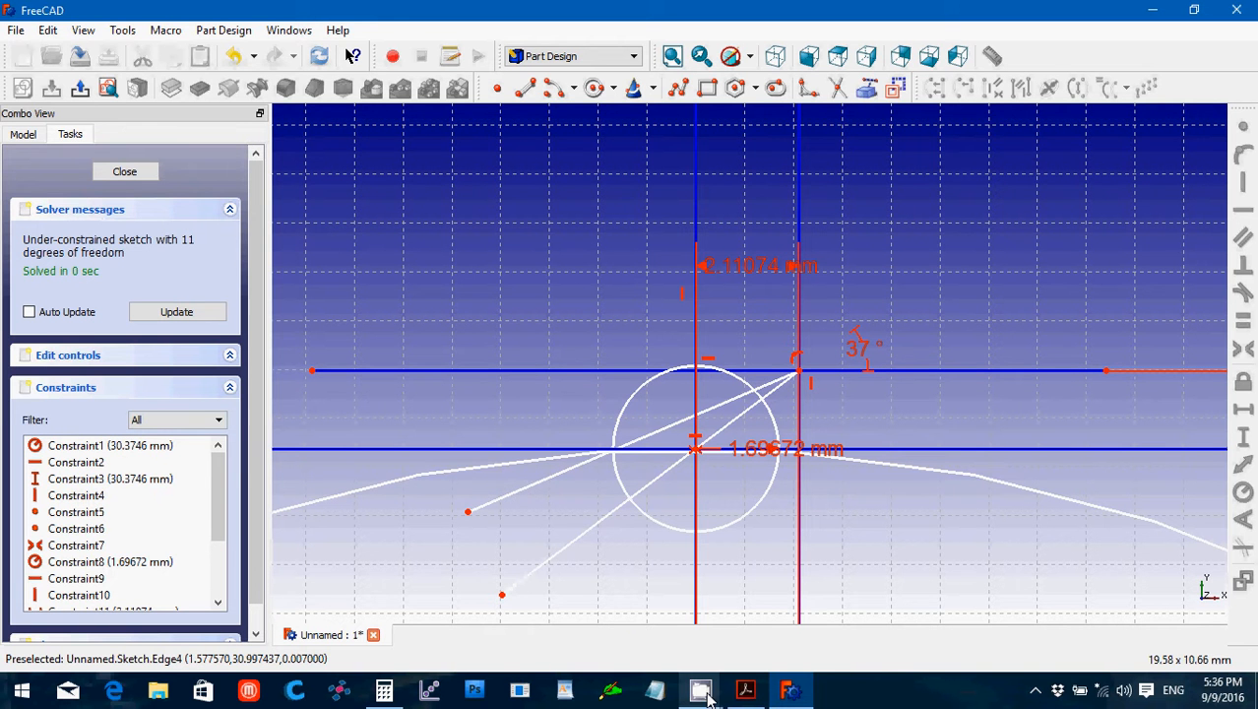
Check angle B in the PDF's step 8 drawing and, in FreeCAD, constrain the angle between slanted lines cx and cy to 16.1°.
left_click(741, 694)
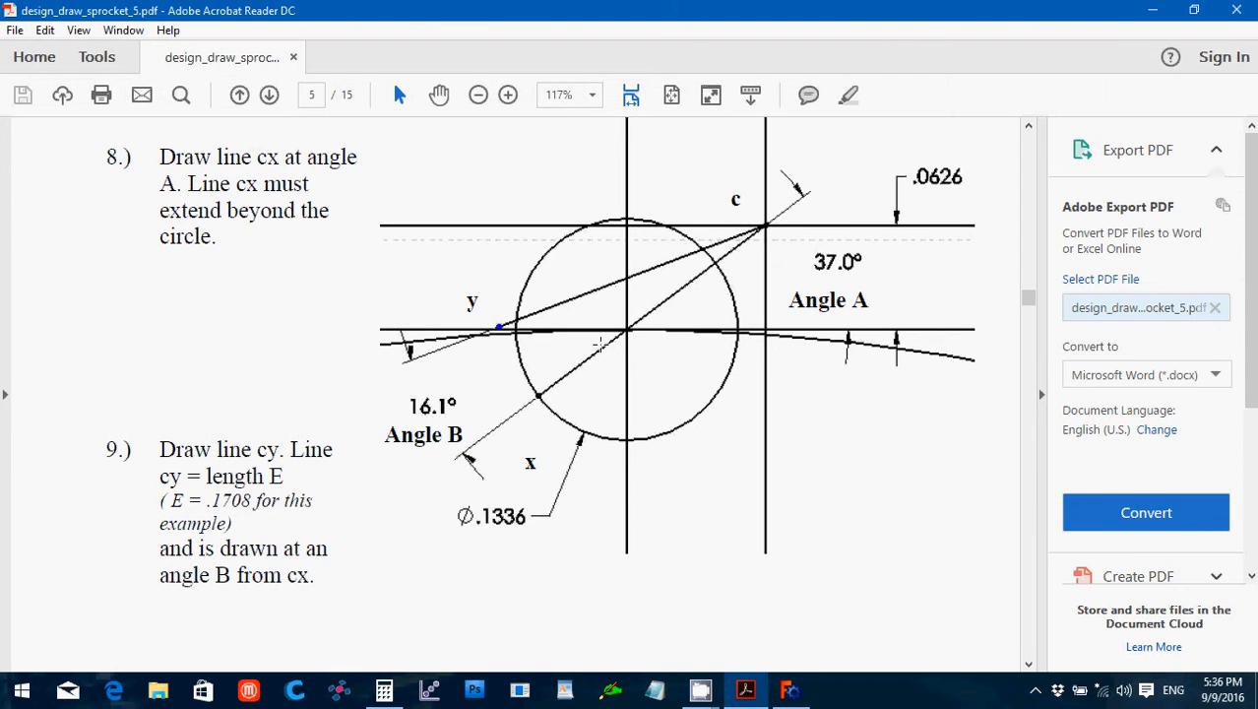
left_click(784, 694)
left_click(543, 565)
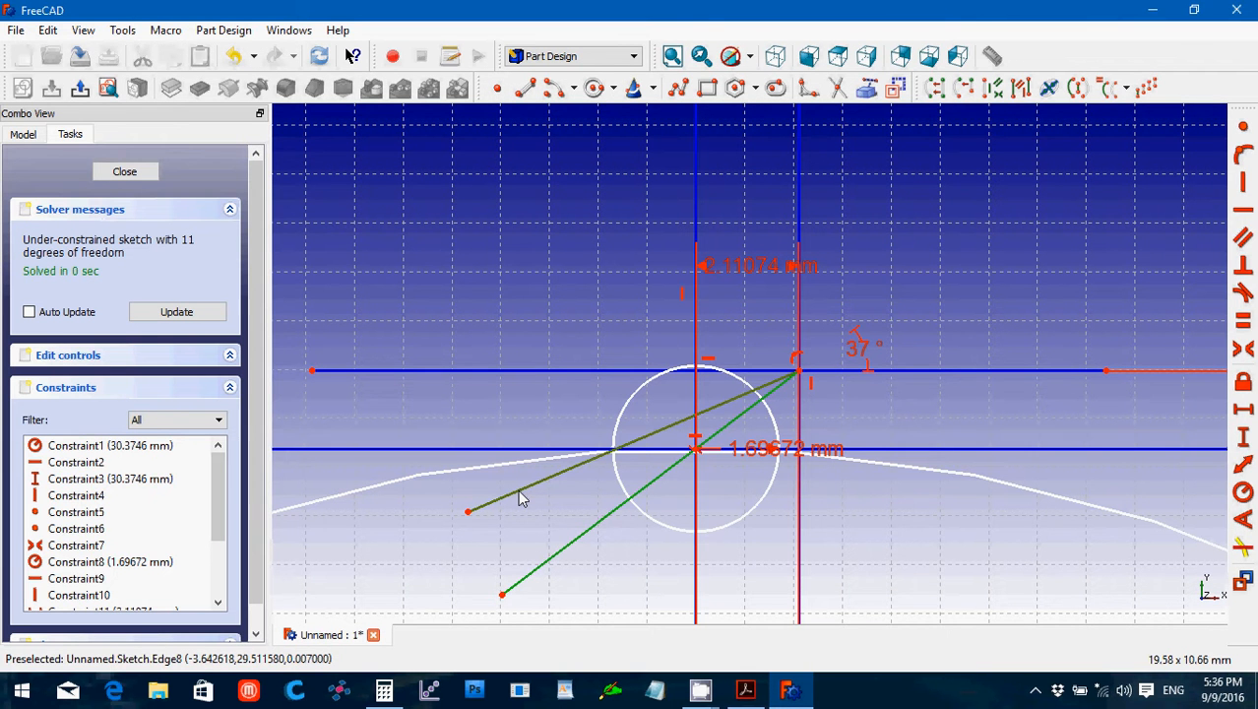
left_click(1243, 522)
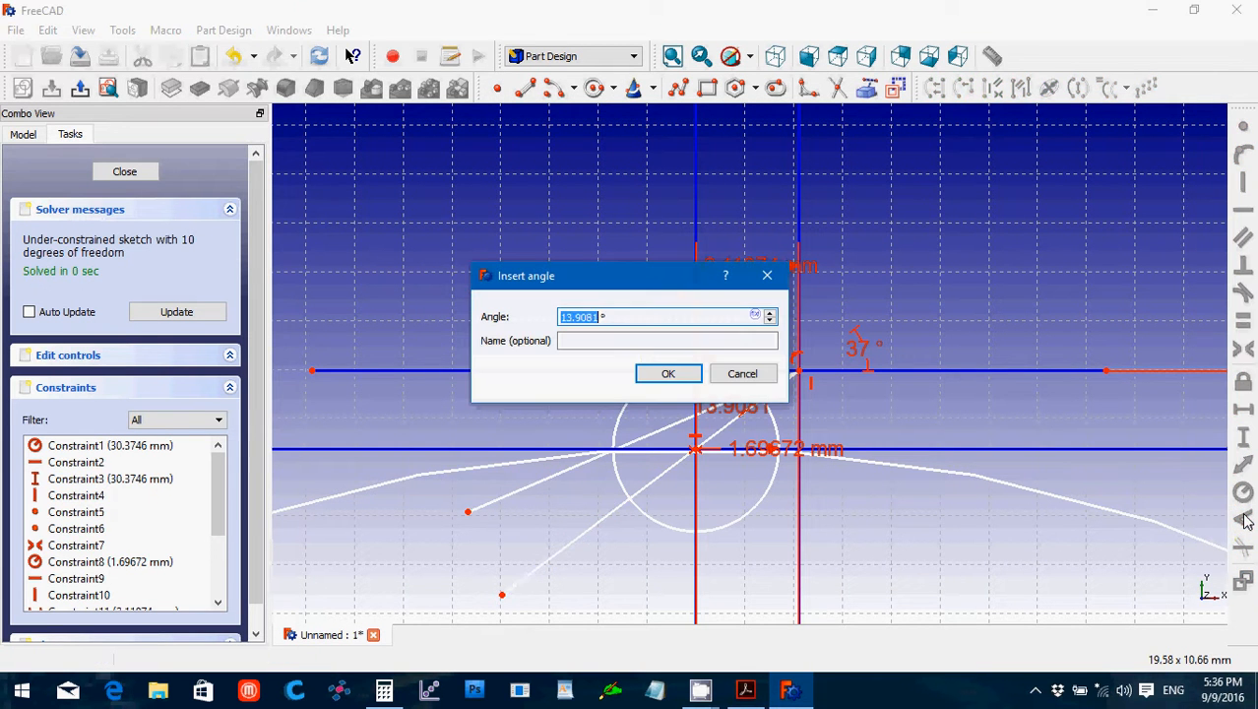
type("16.1")
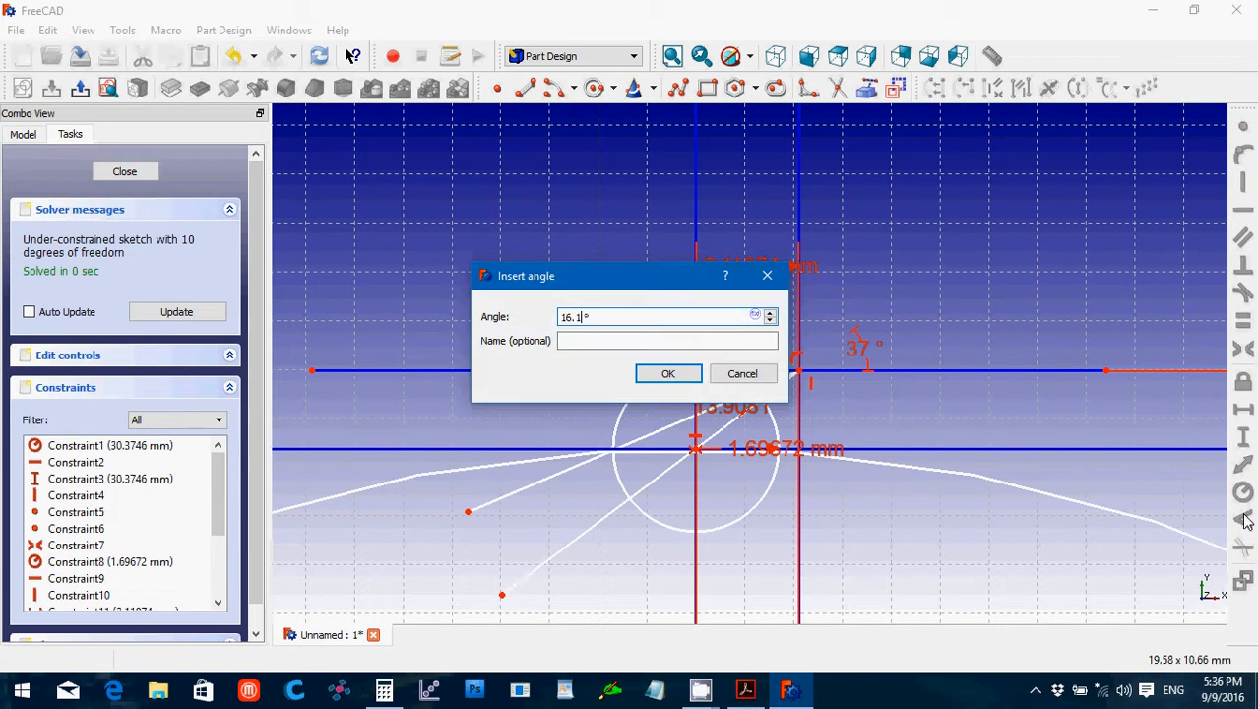
key("Return")
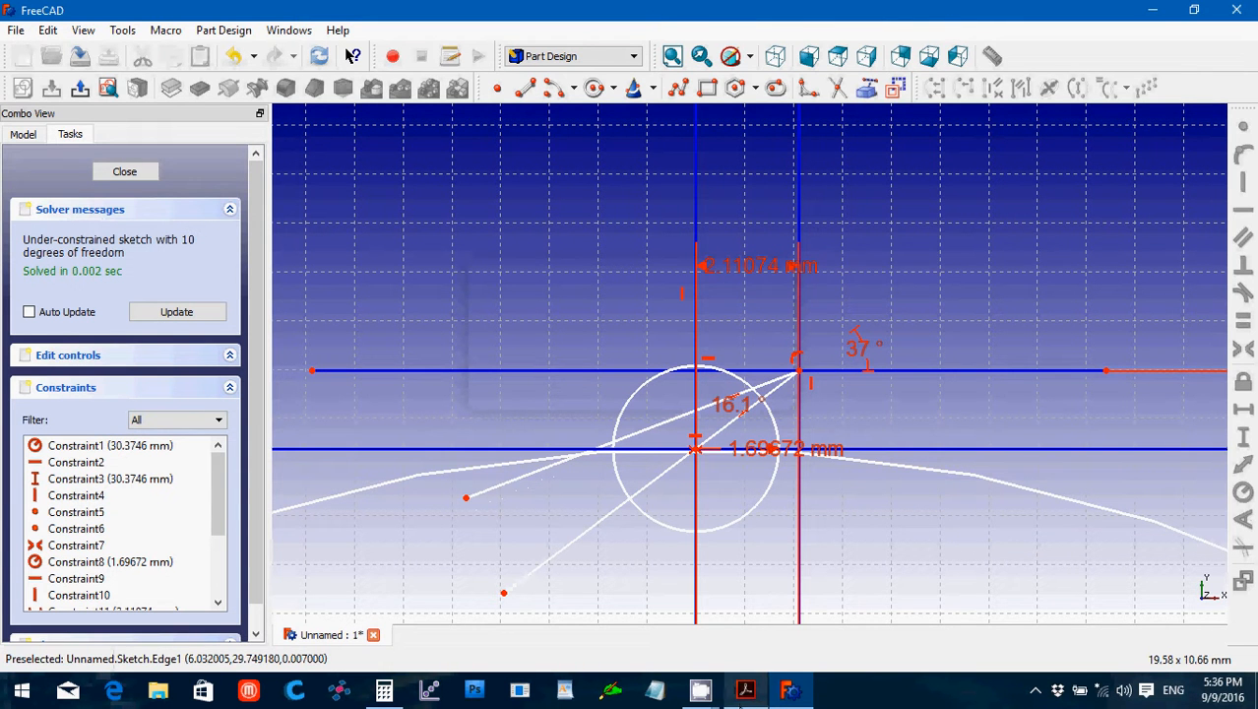
Switch to the PDF and examine steps 9 and 10 for the length of line cy and how arc xy is drawn.
left_click(745, 694)
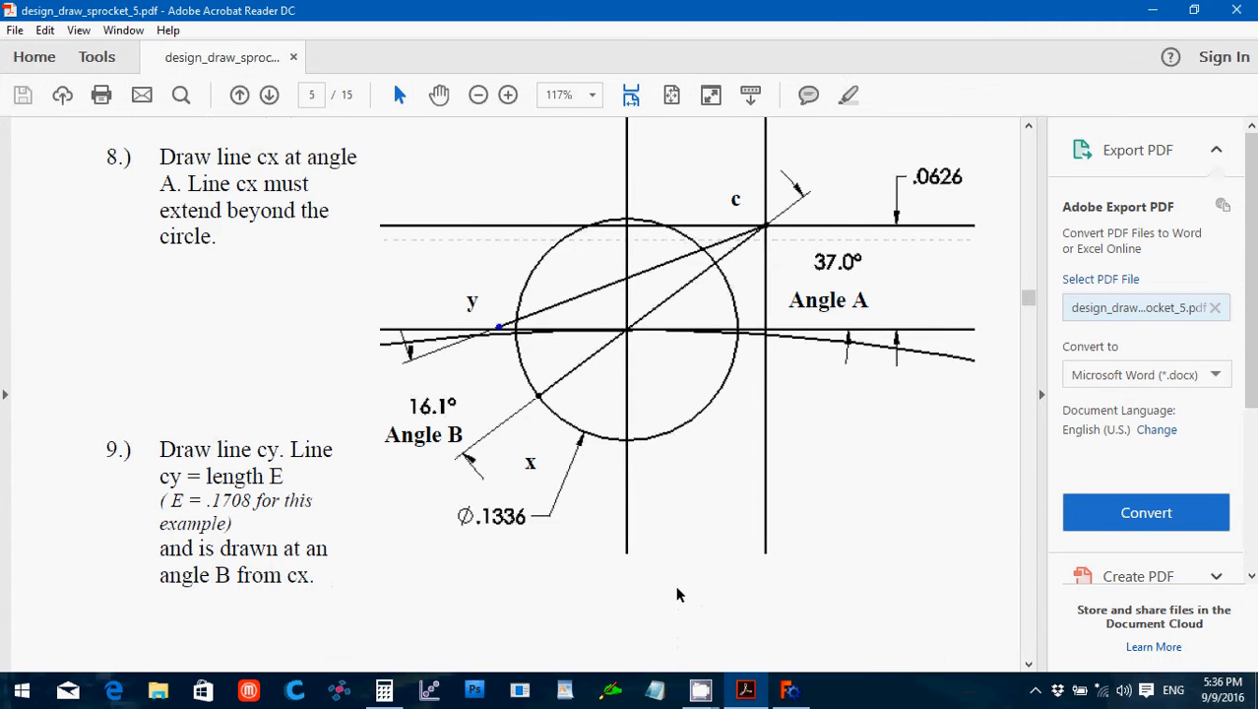
scroll(675, 591, "down", 3)
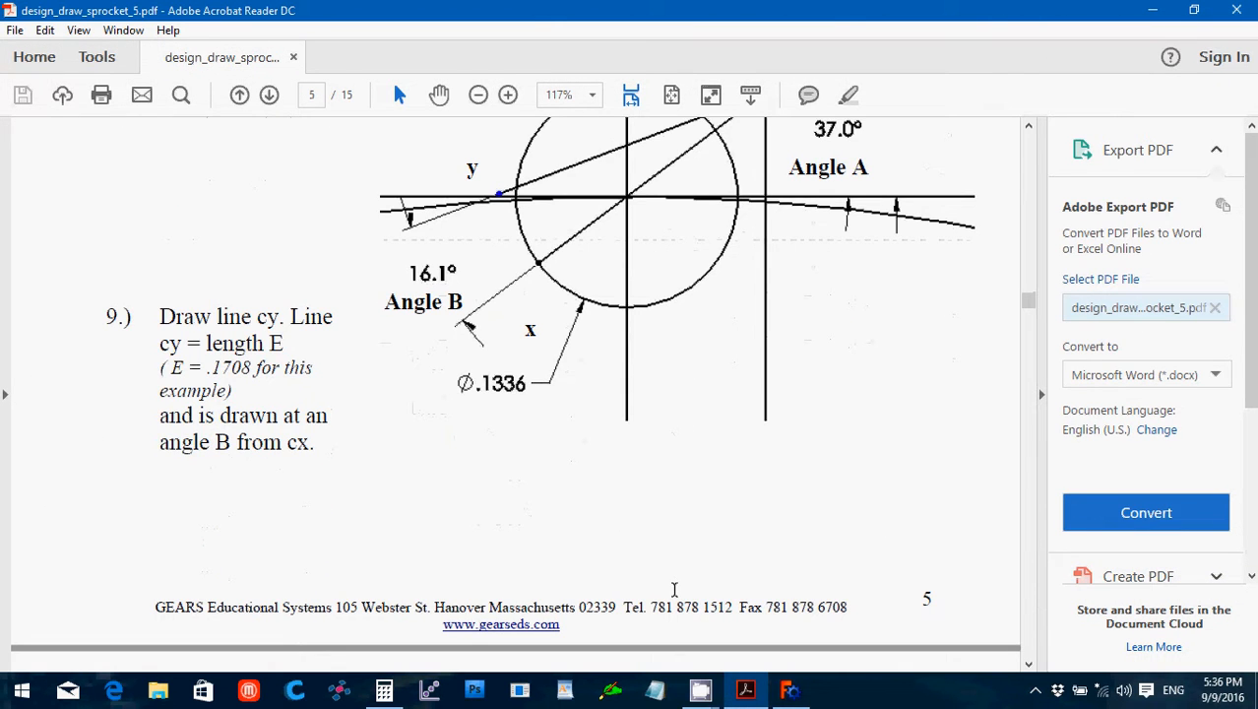
scroll(674, 589, "down", 15)
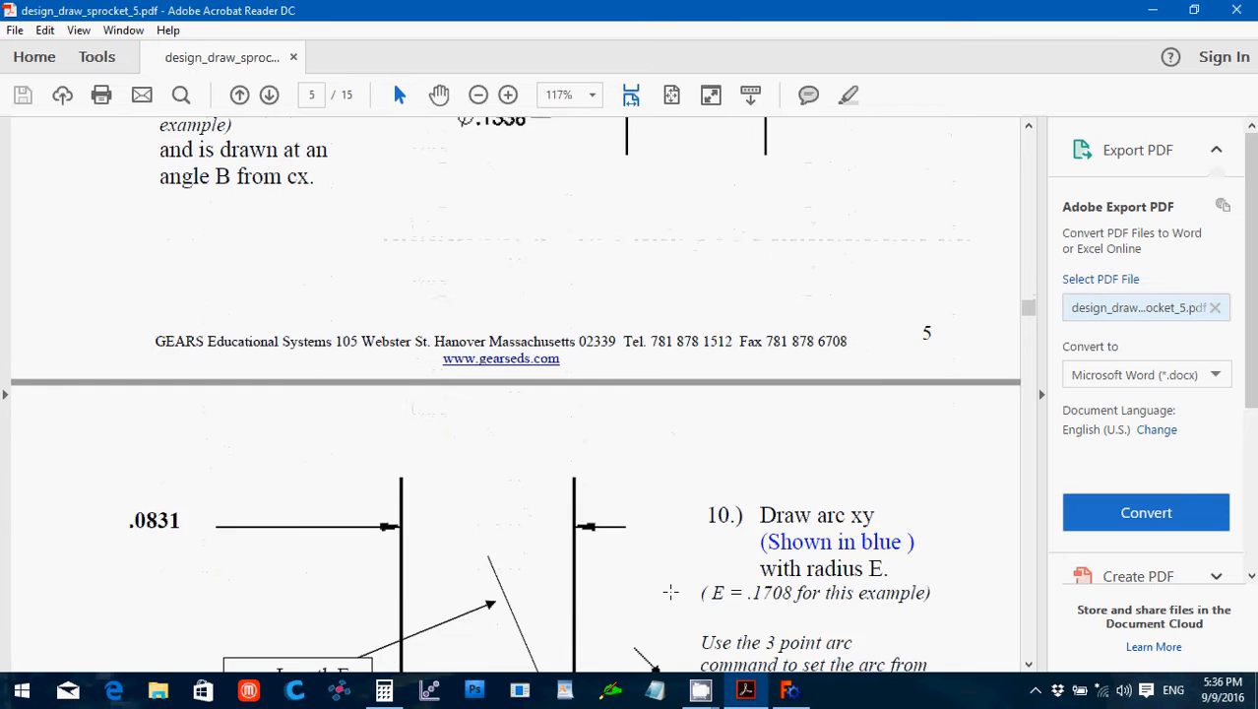
scroll(668, 592, "down", 1)
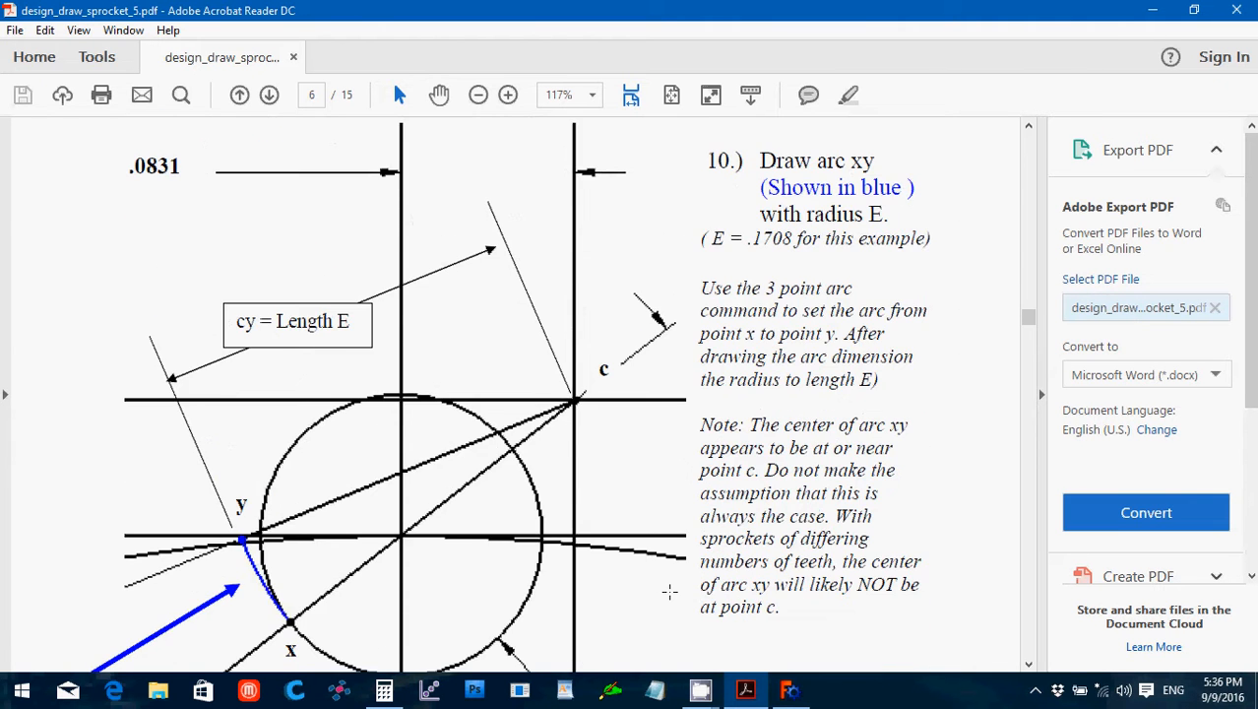
scroll(668, 591, "up", 1)
scroll(668, 592, "down", 1)
scroll(668, 591, "up", 1)
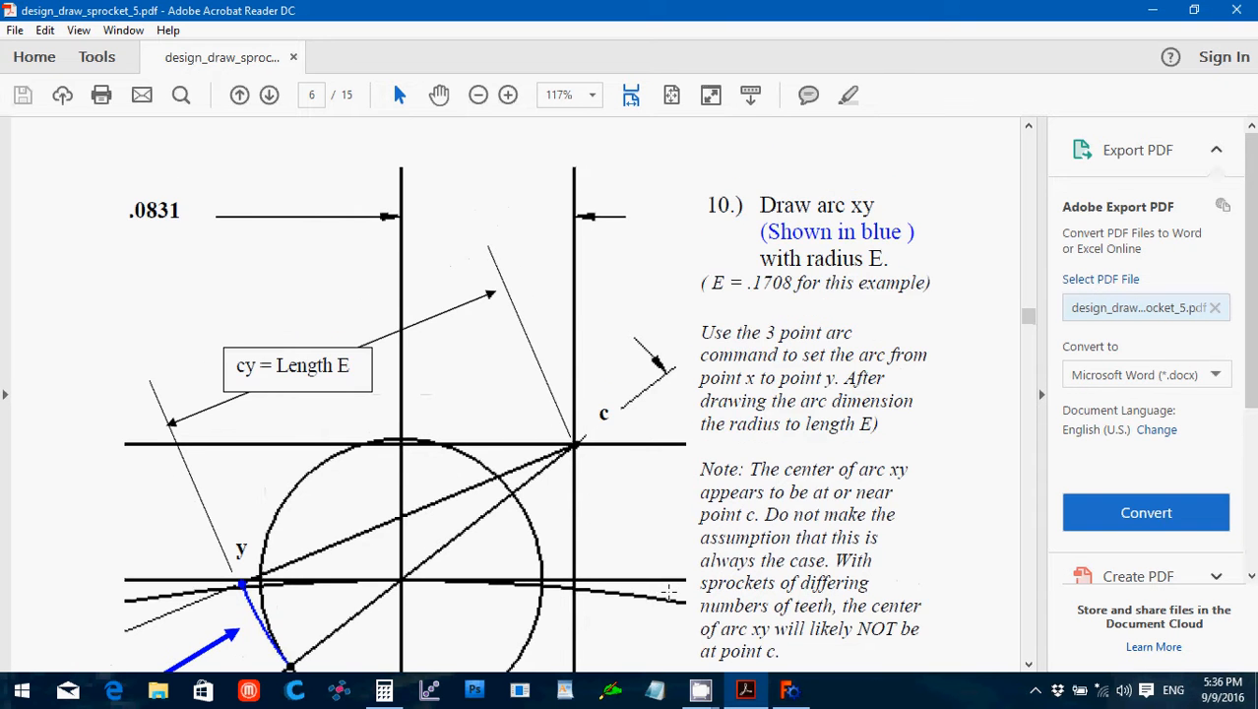
scroll(668, 591, "down", 5)
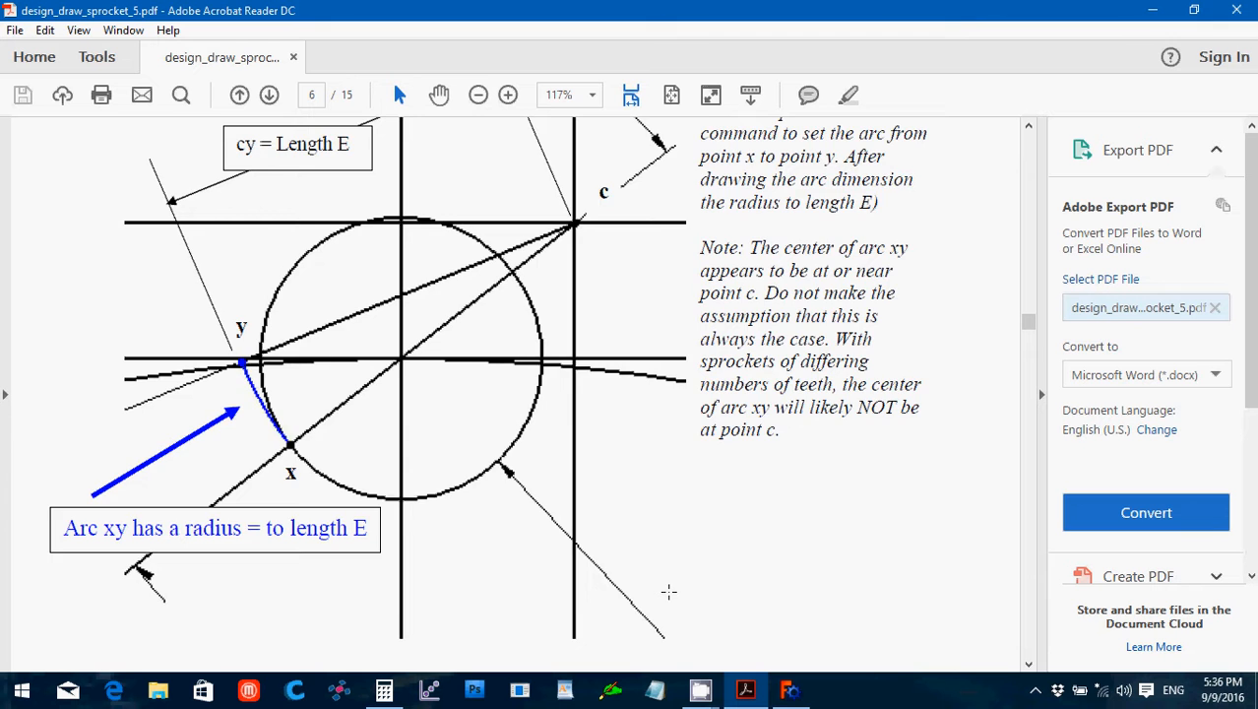
scroll(669, 591, "down", 10)
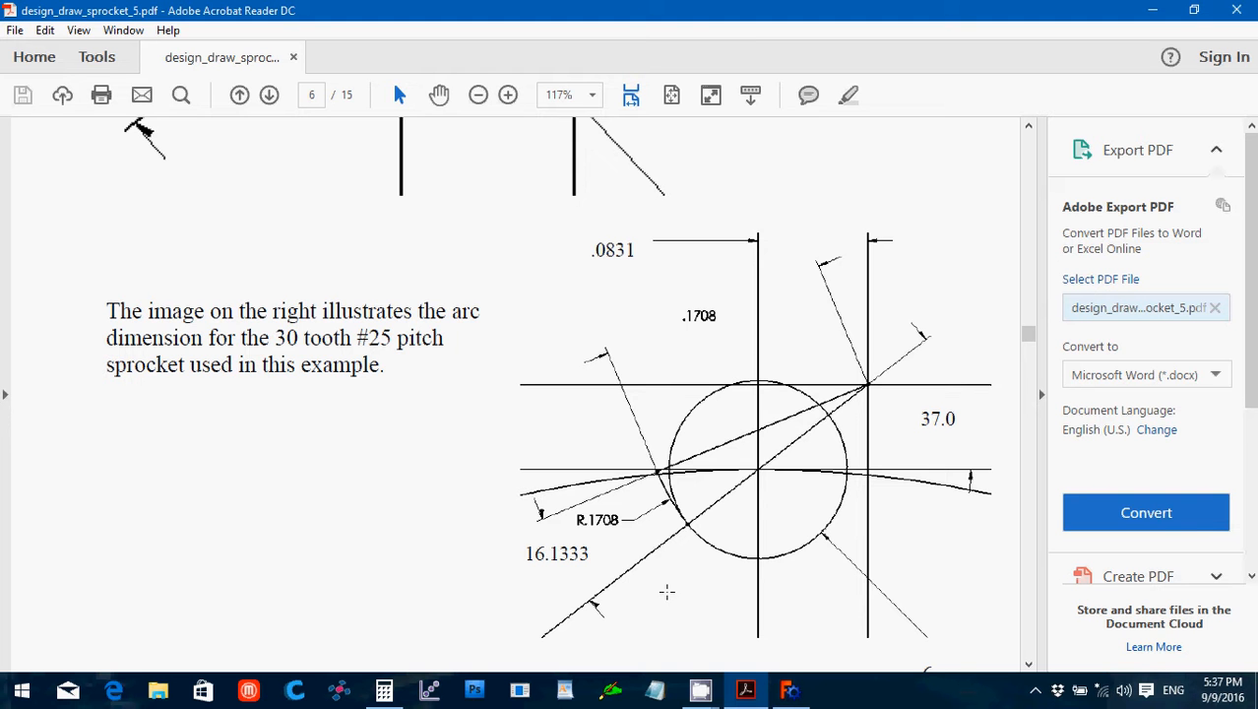
scroll(666, 591, "up", 5)
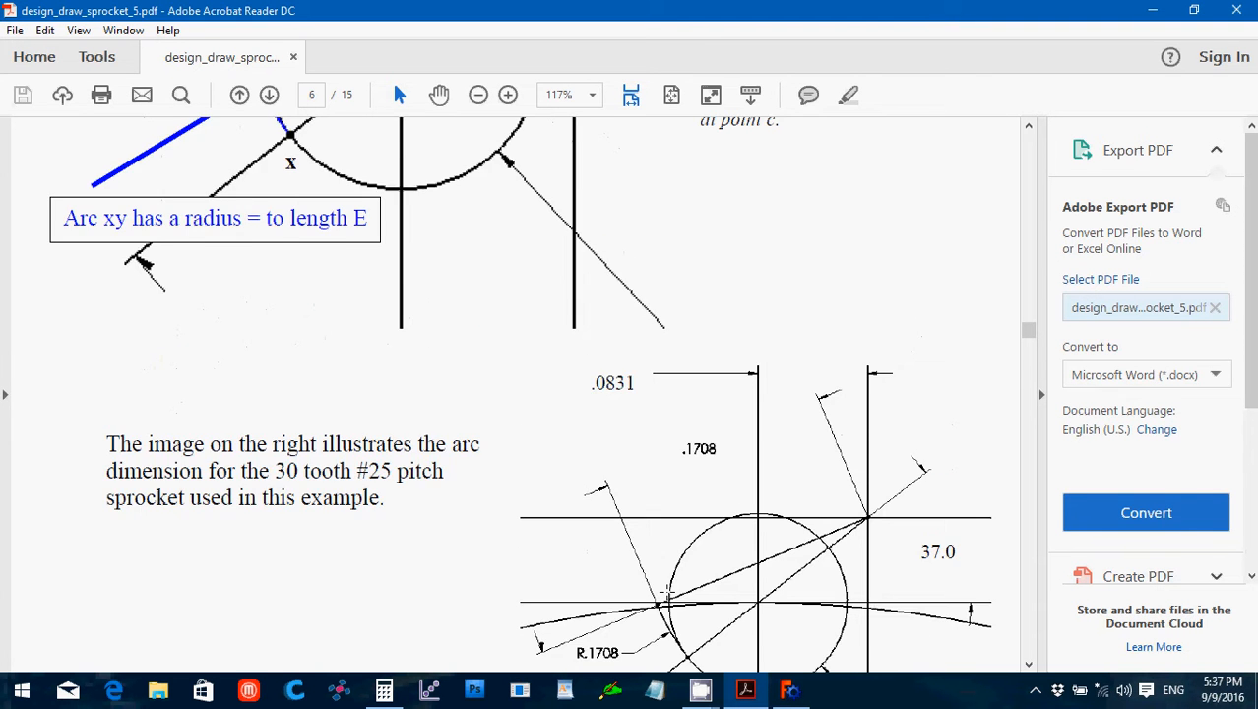
scroll(666, 591, "up", 3)
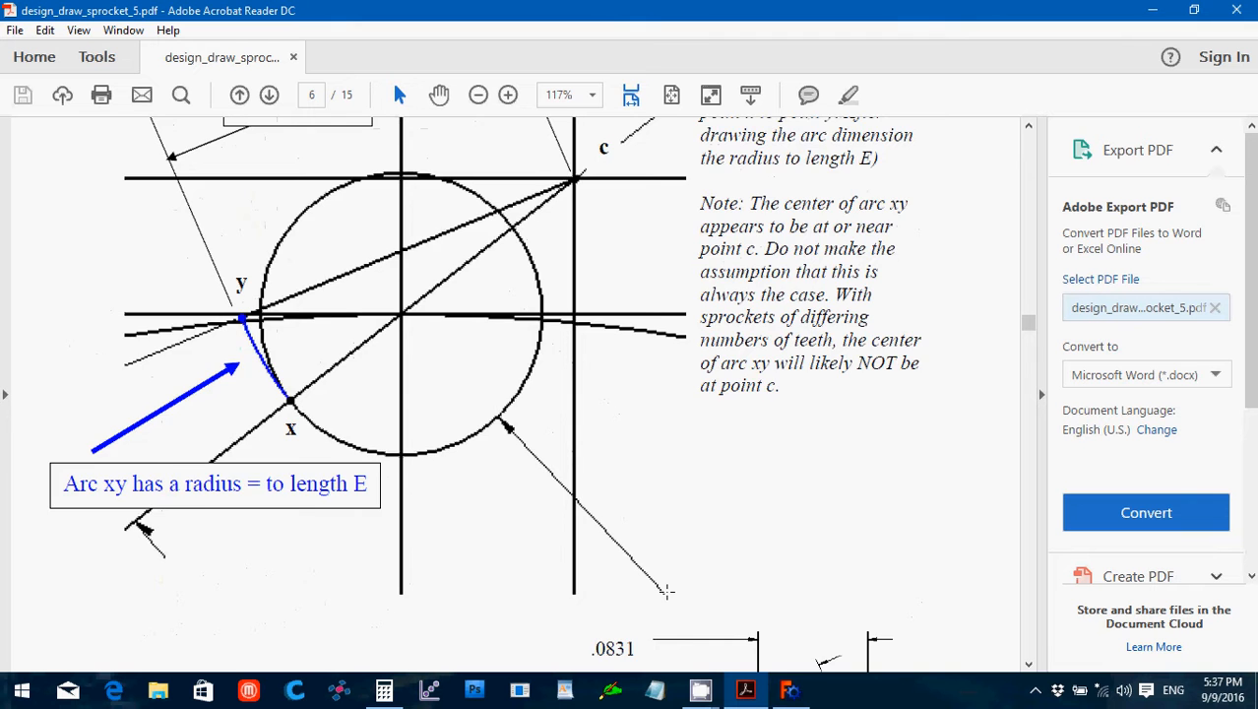
scroll(666, 592, "up", 3)
scroll(666, 591, "up", 2)
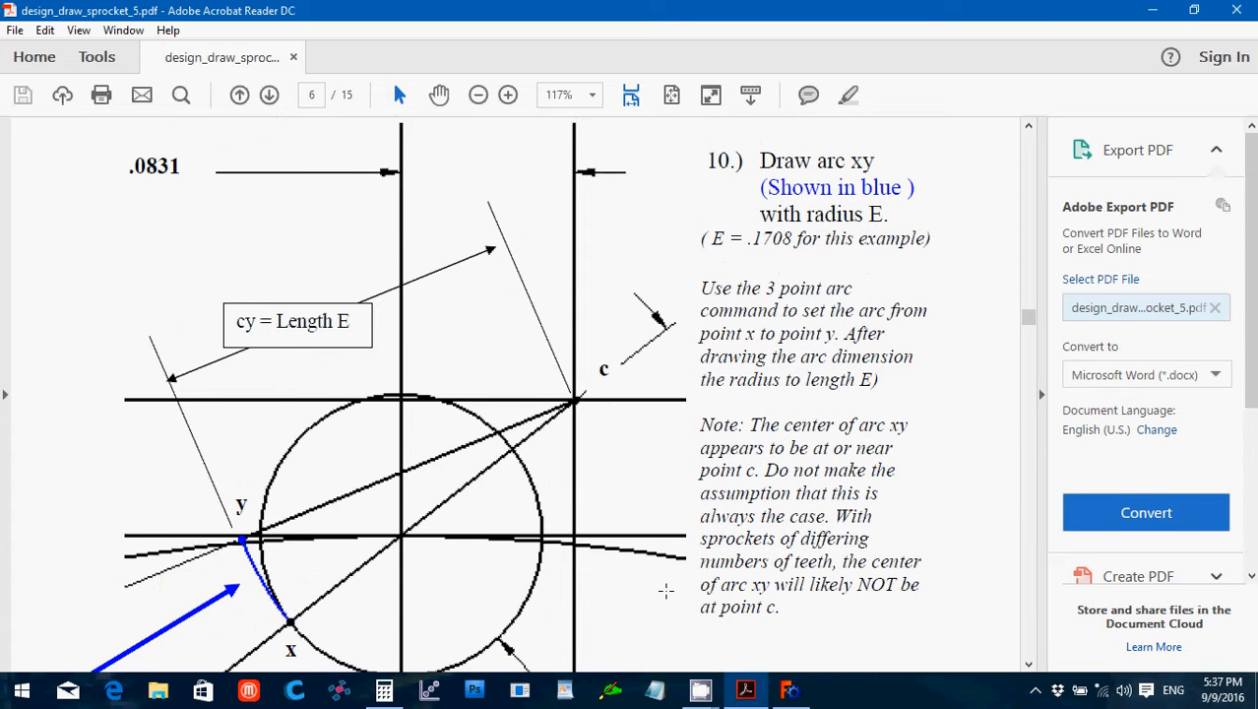
scroll(667, 590, "down", 1)
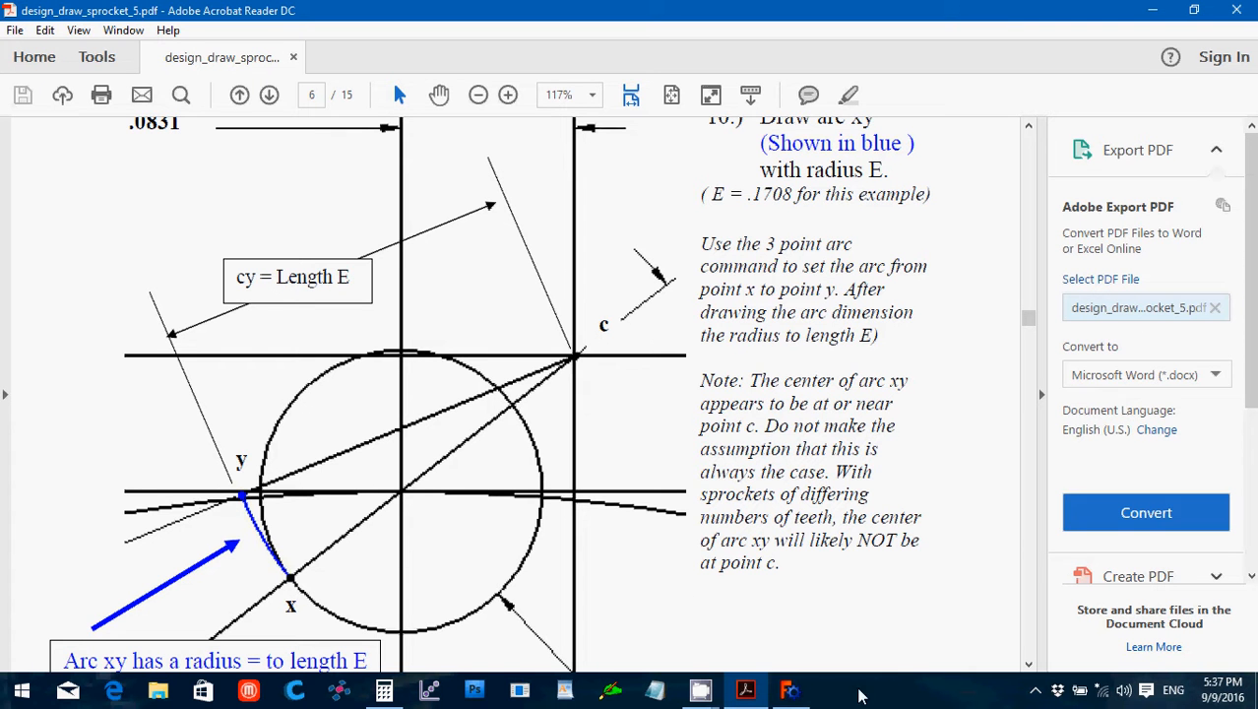
In FreeCAD, draw arc xy of about 4.35 mm radius centred on point c, from the circle's lower intersection with cx to line cy.
left_click(791, 694)
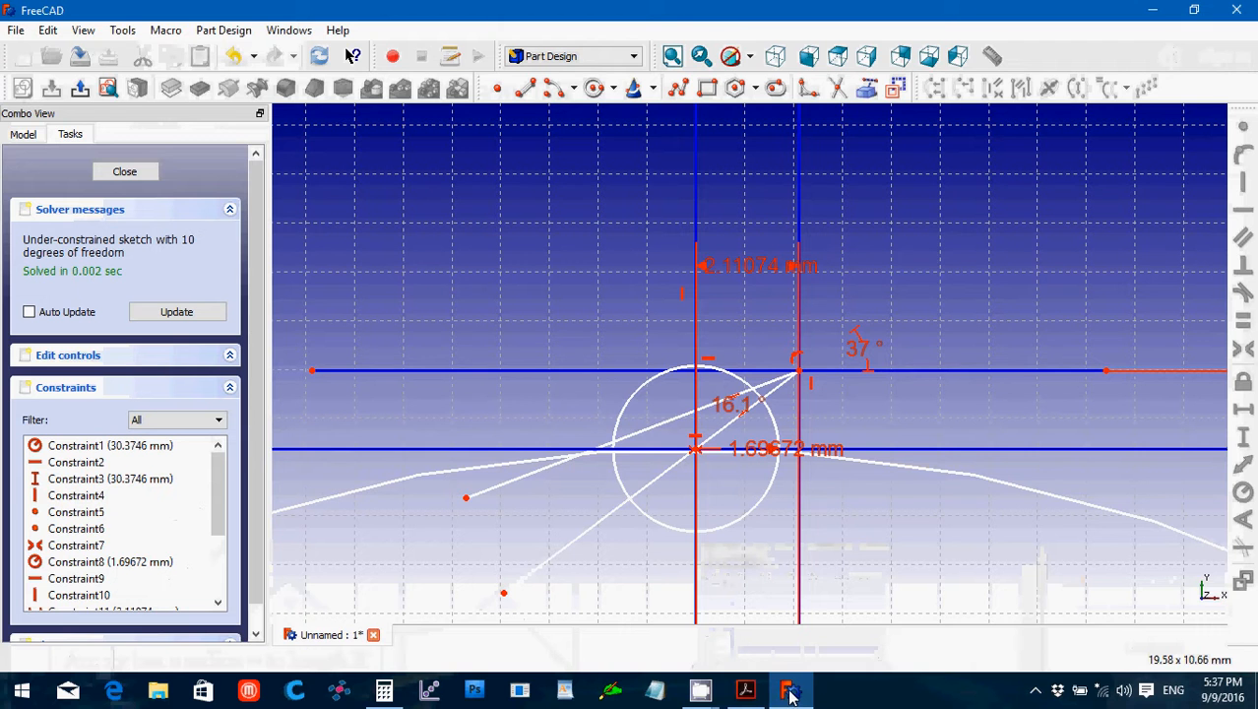
scroll(626, 597, "up", 3)
scroll(626, 598, "up", 2)
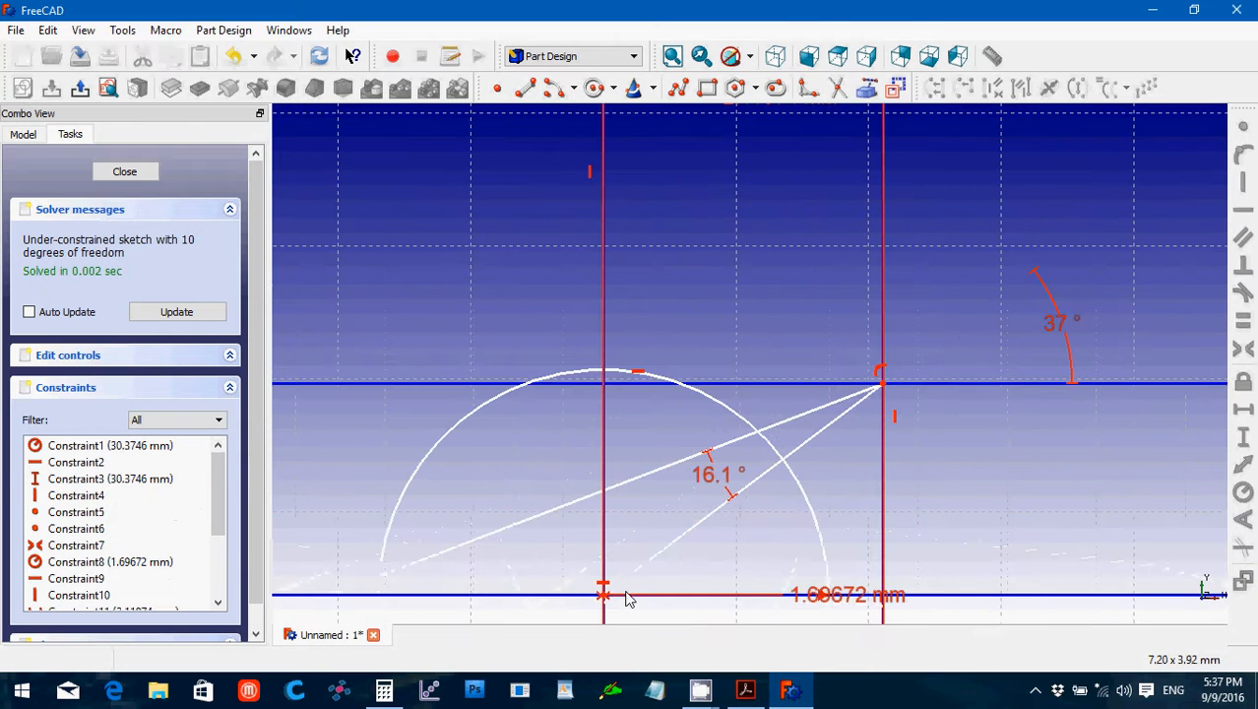
key("Up")
key("Up")
key("Up")
key("Up")
key("Up")
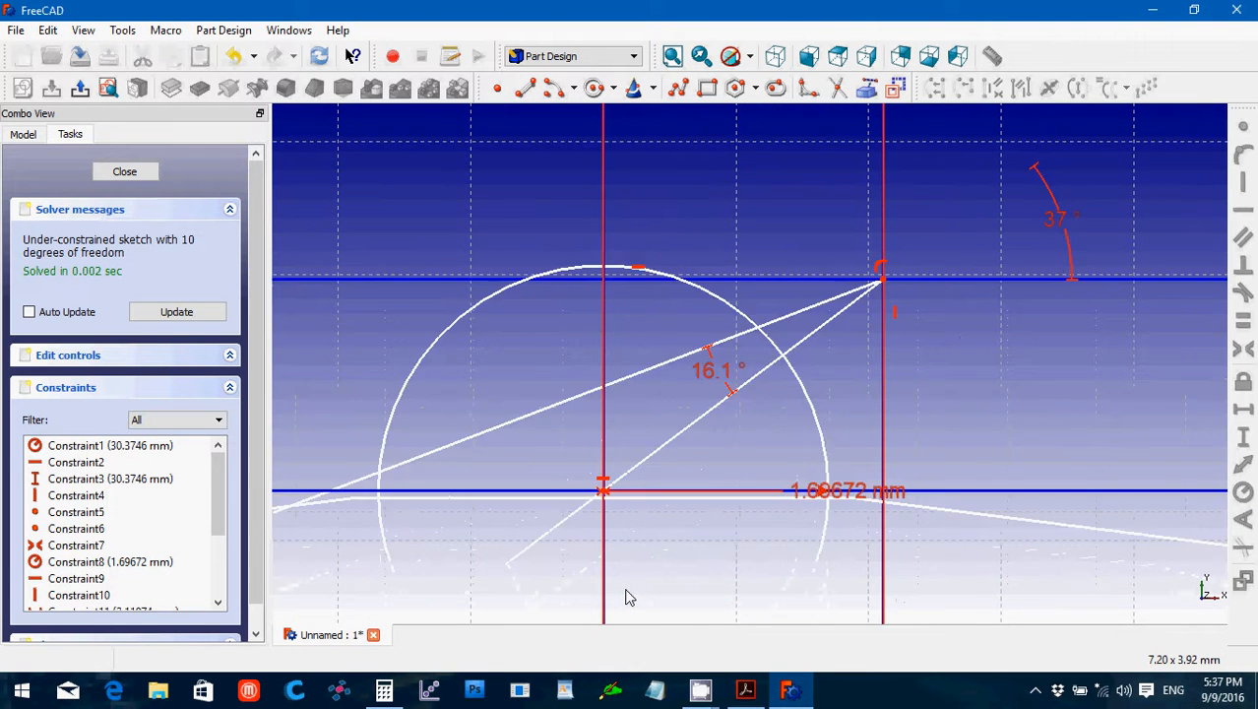
key("Left")
key("Left")
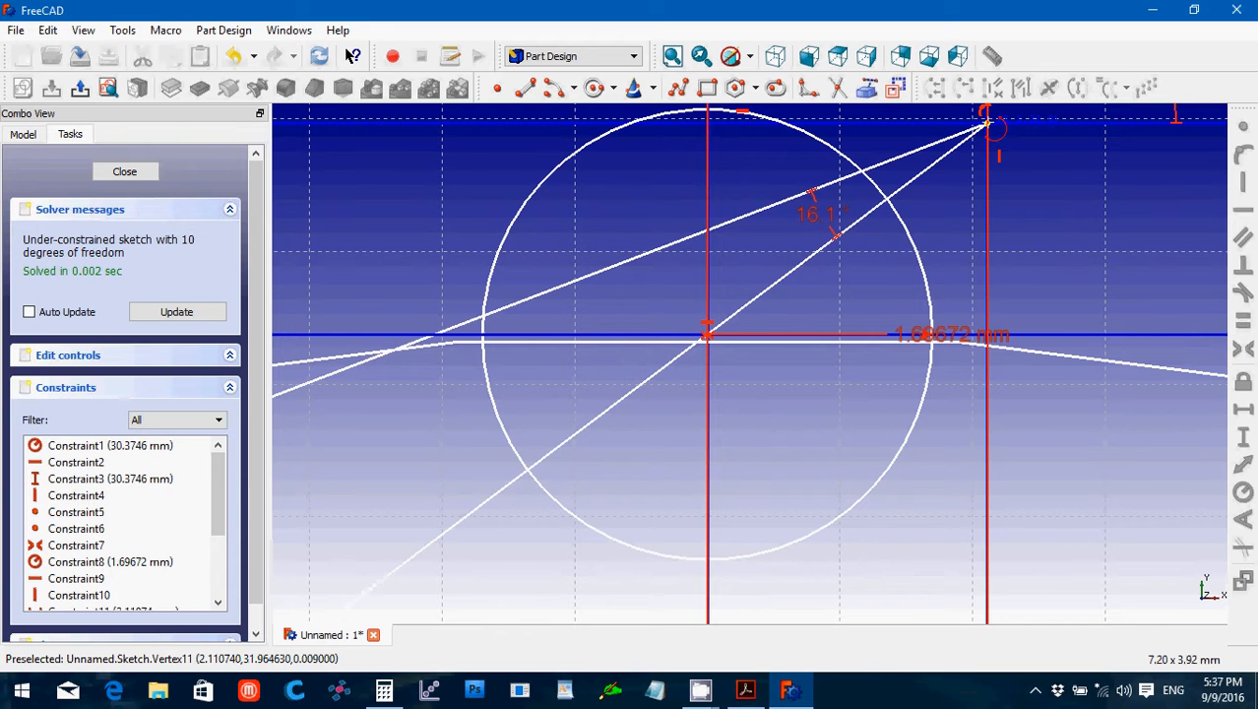
left_click(984, 120)
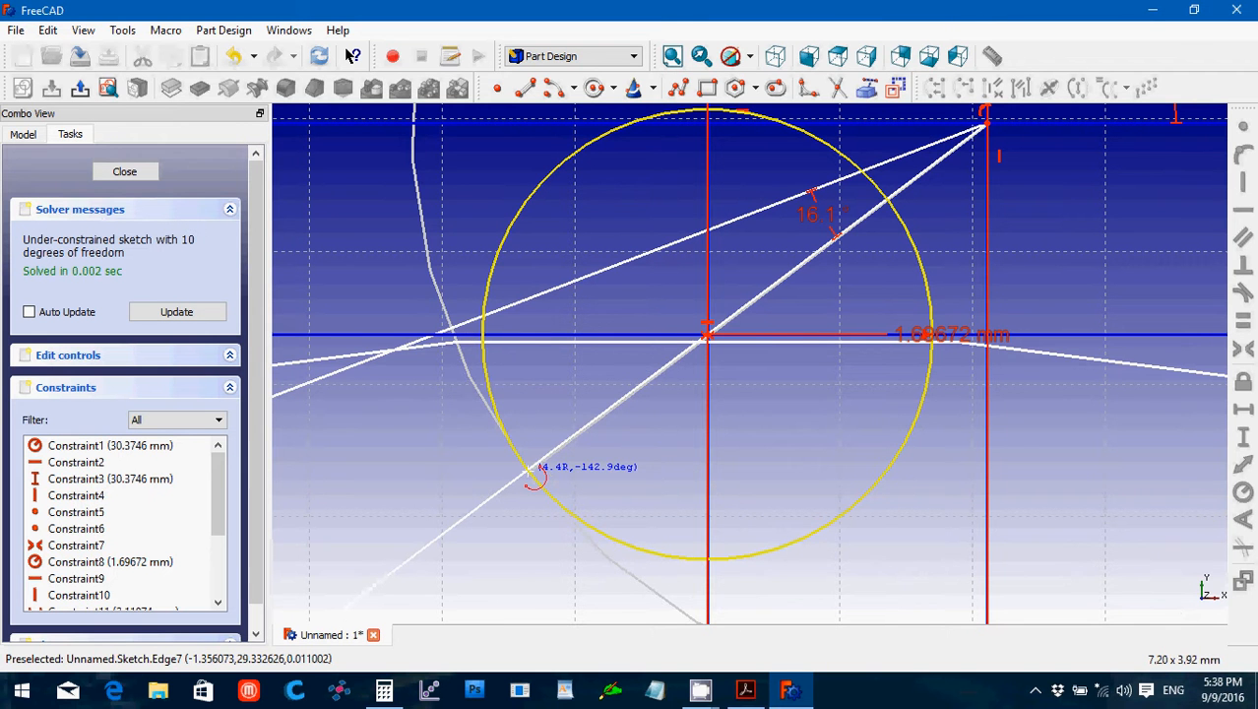
left_click(533, 471)
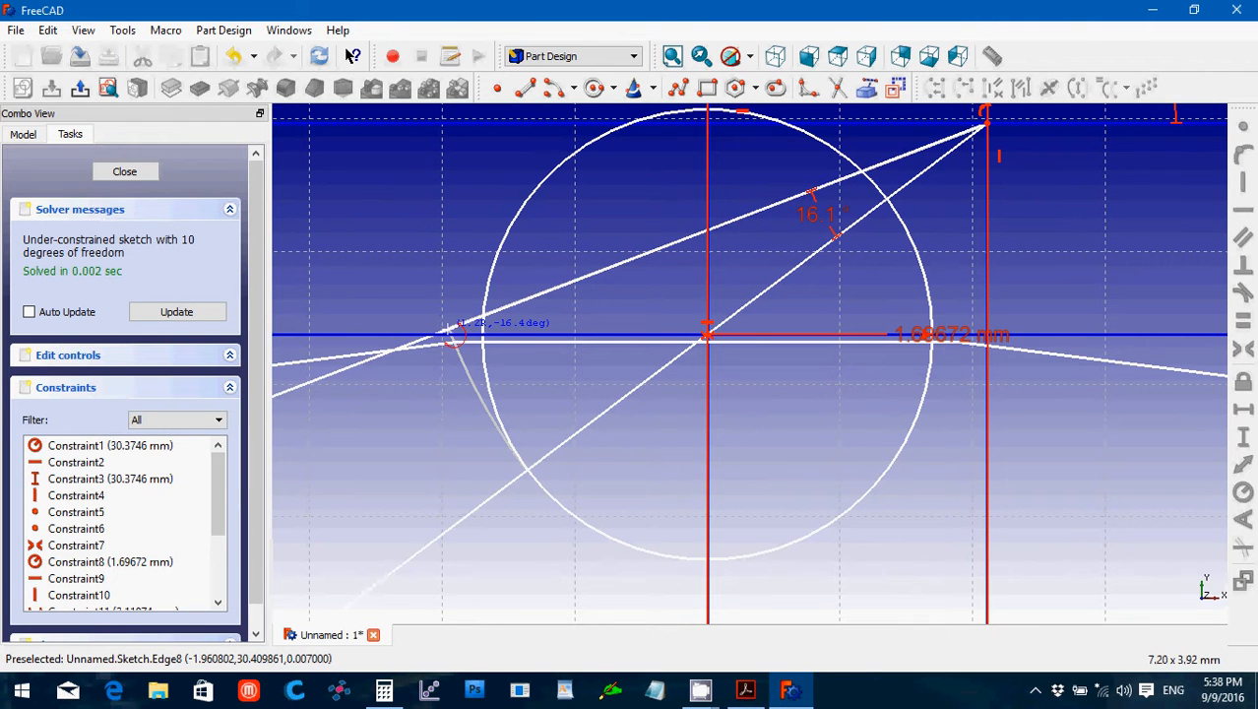
left_click(454, 331)
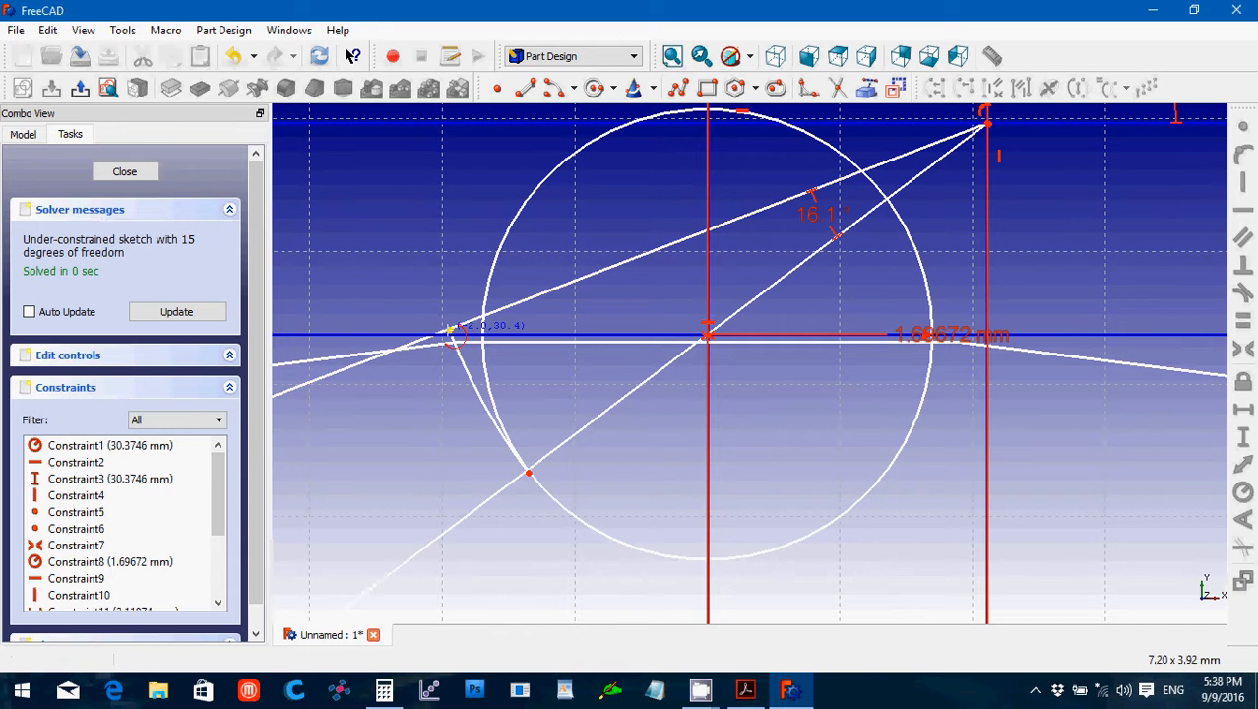
Select arc xy, look up length E in the PDF's step 10, and compute 0.1708 × 25.4 in Calculator.
left_click(470, 374)
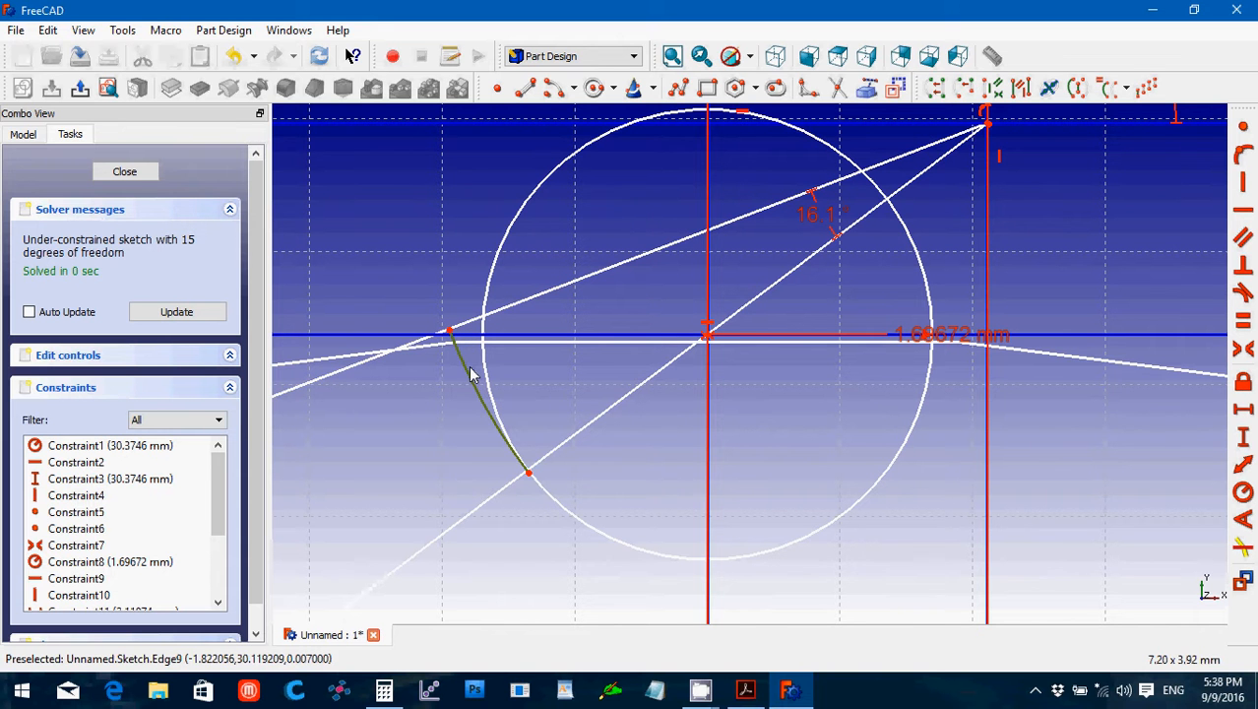
left_click(745, 688)
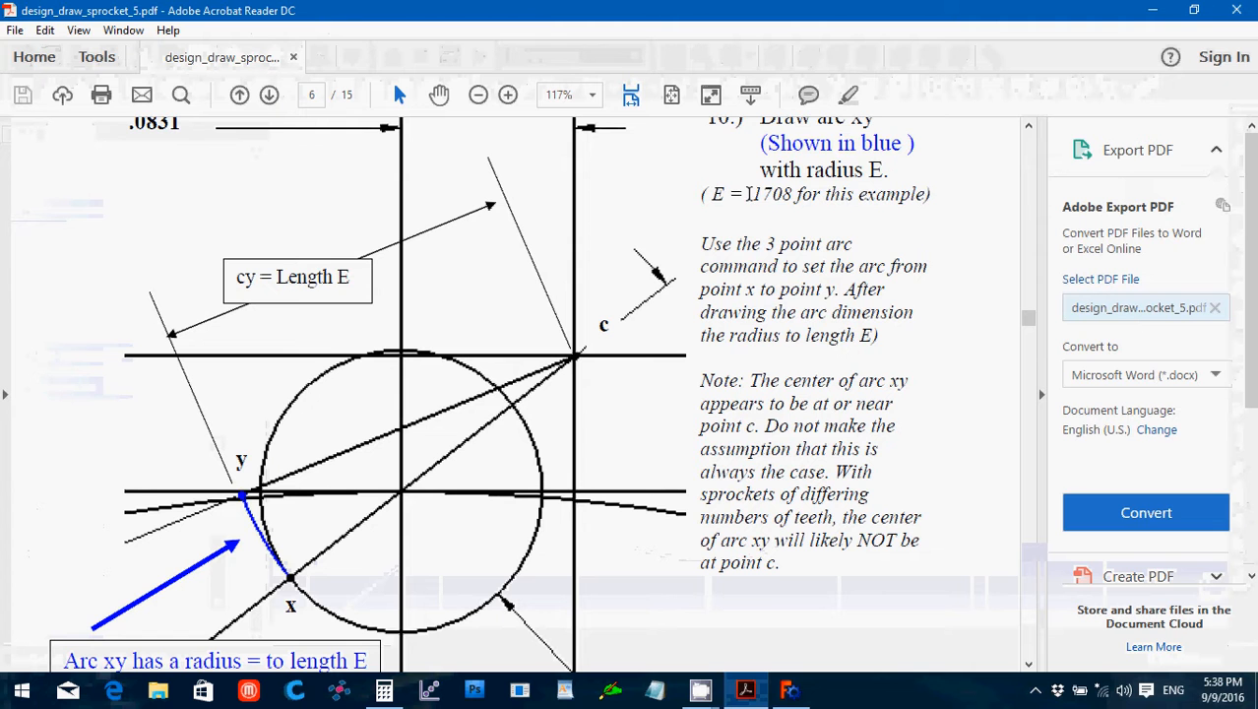
left_click_drag(748, 193, 788, 192)
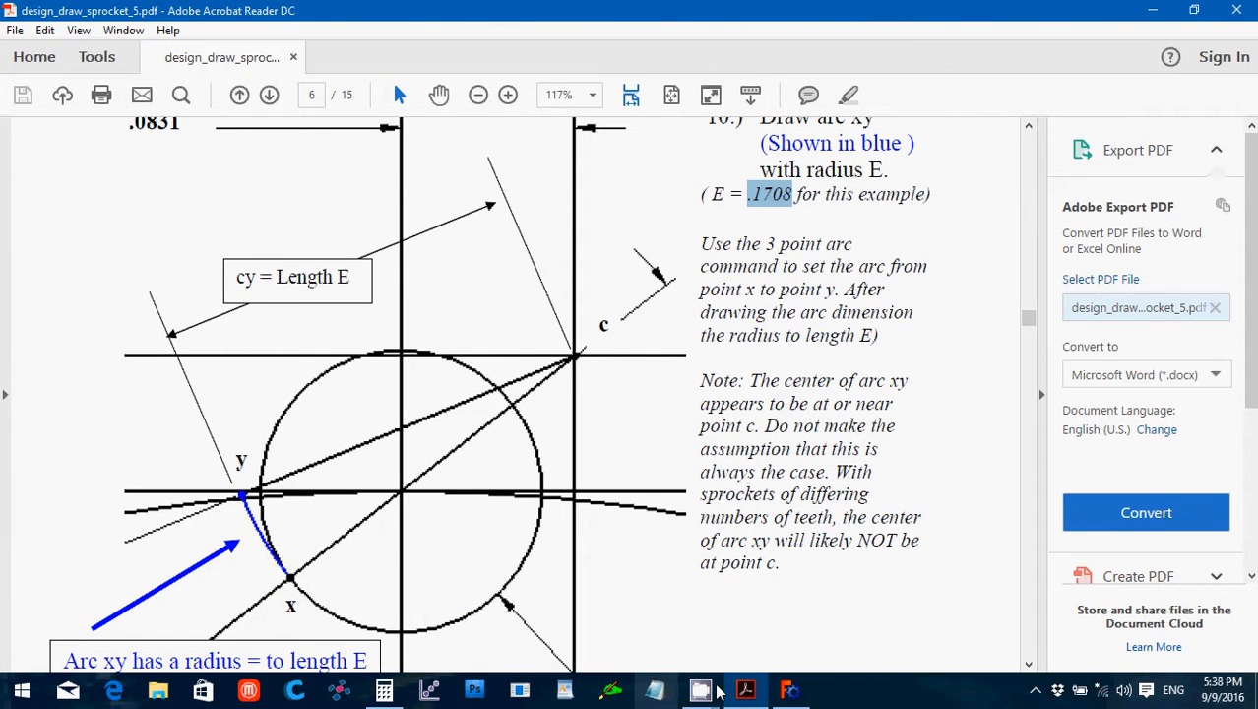
left_click(384, 689)
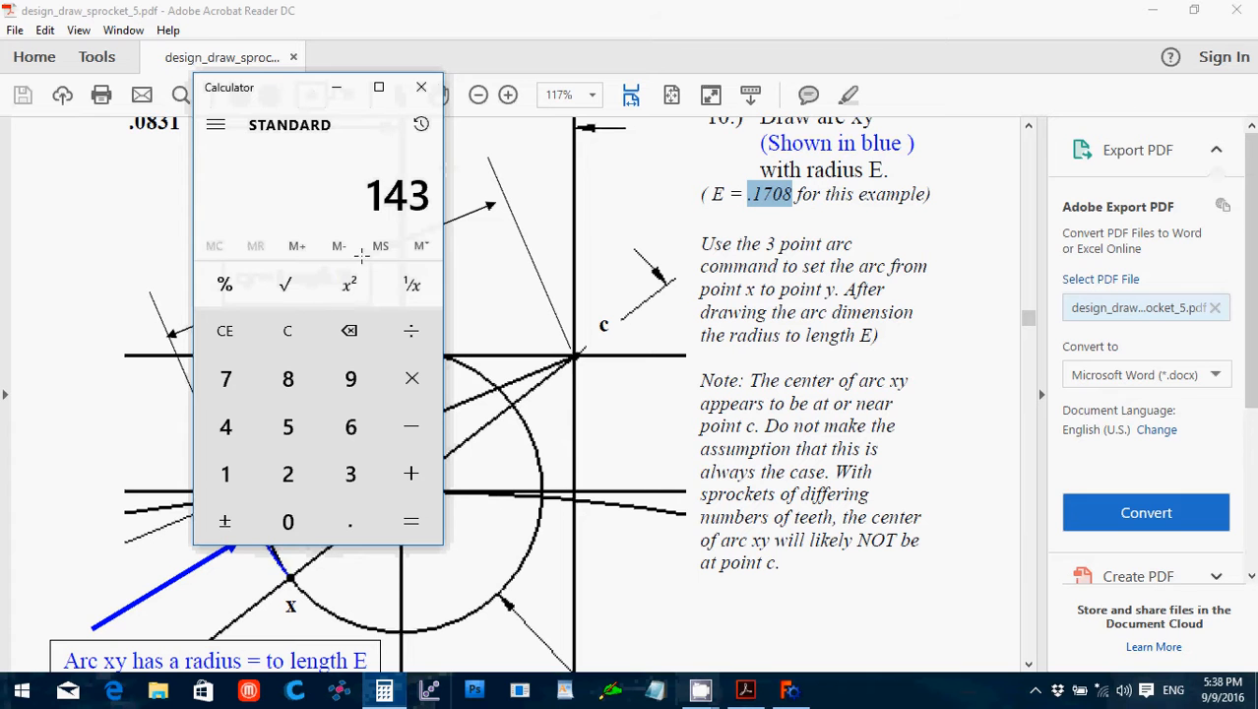
left_click(288, 330)
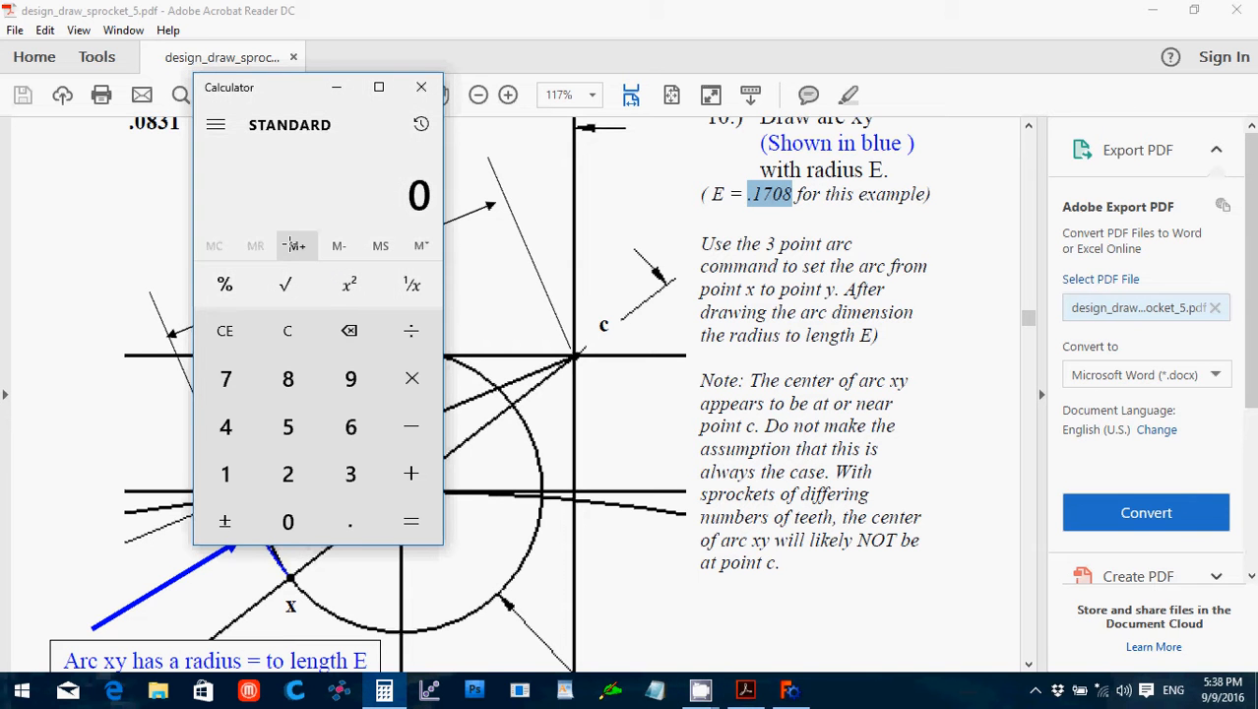
type(".")
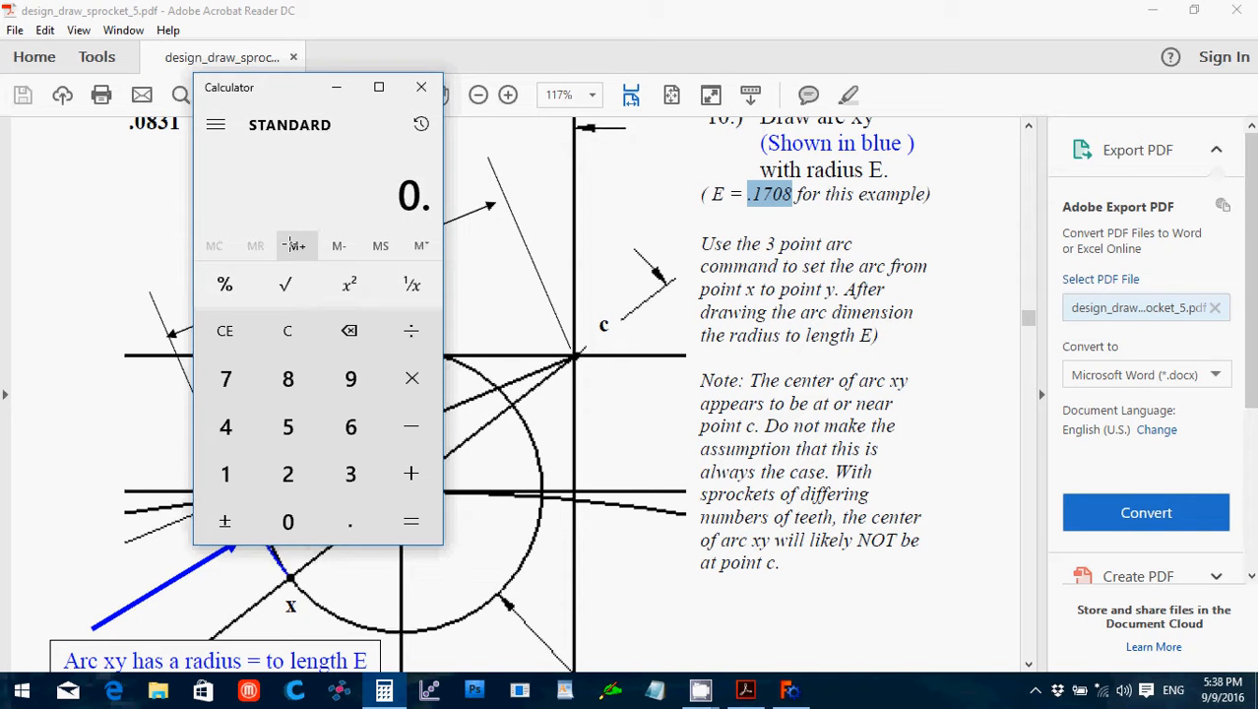
type("1708")
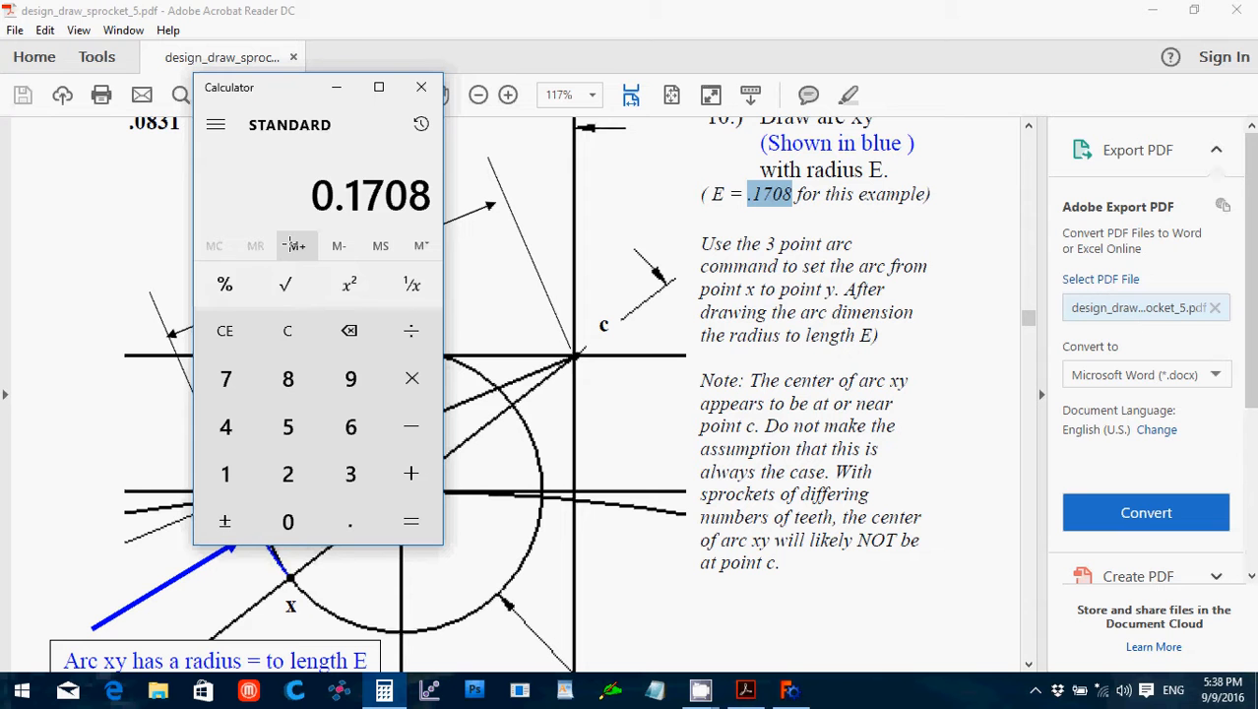
key("asterisk")
type("25.4")
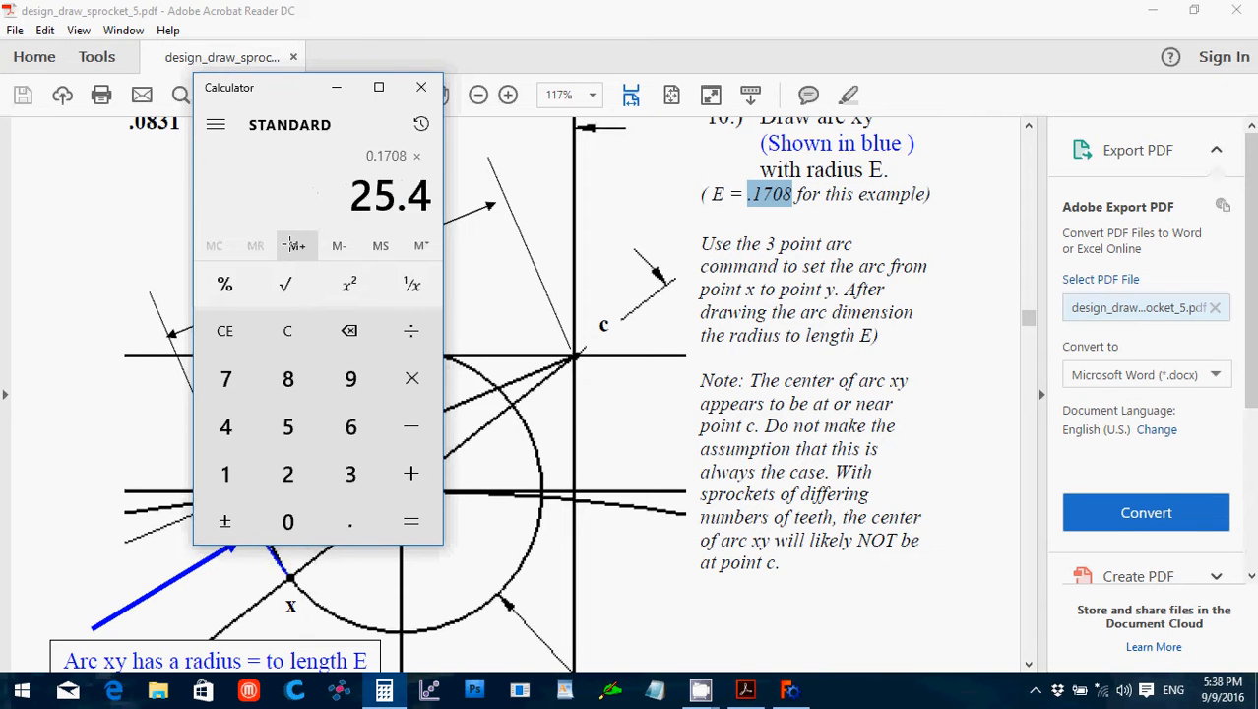
key("Return")
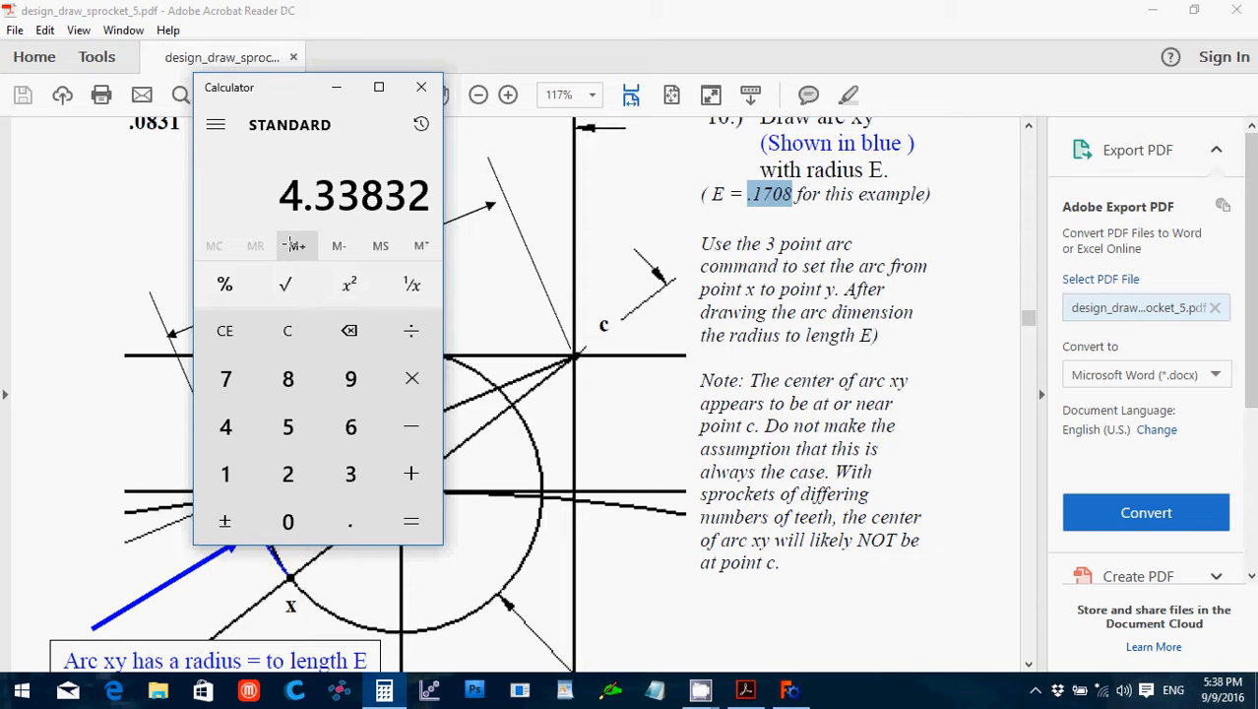
In FreeCAD, constrain the radius of the selected arc xy to 4.33832 mm.
left_click(790, 691)
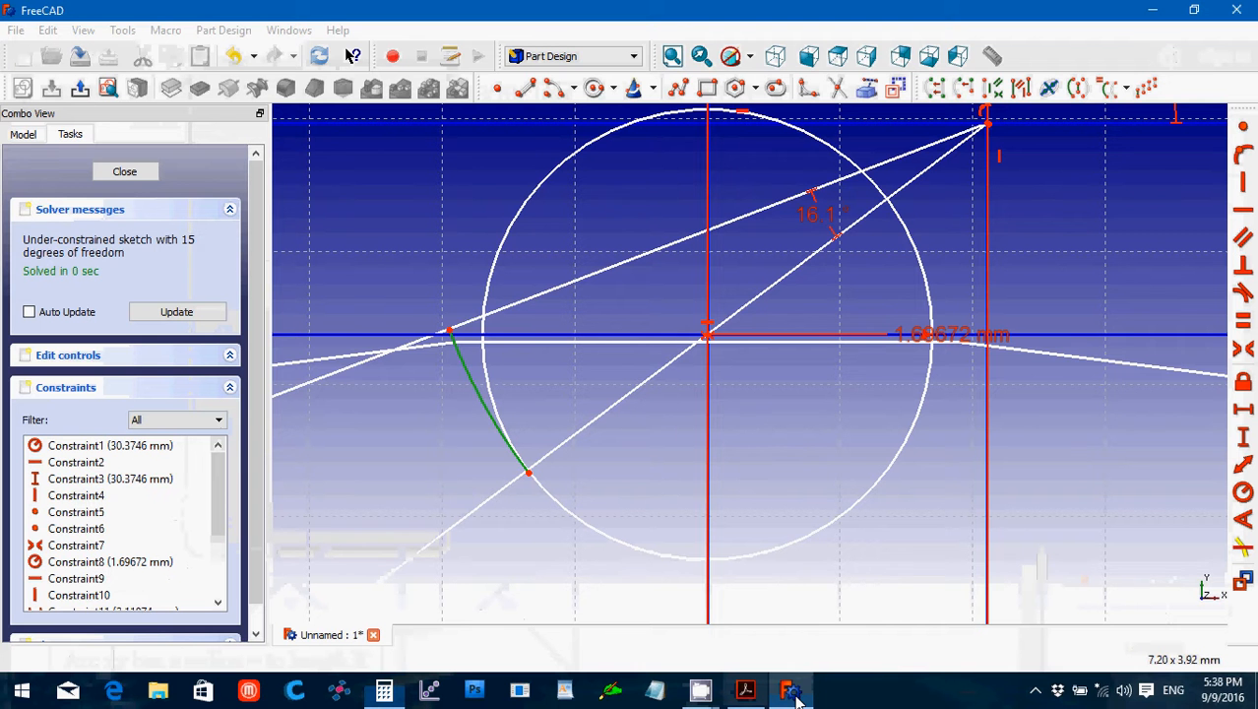
left_click(1243, 494)
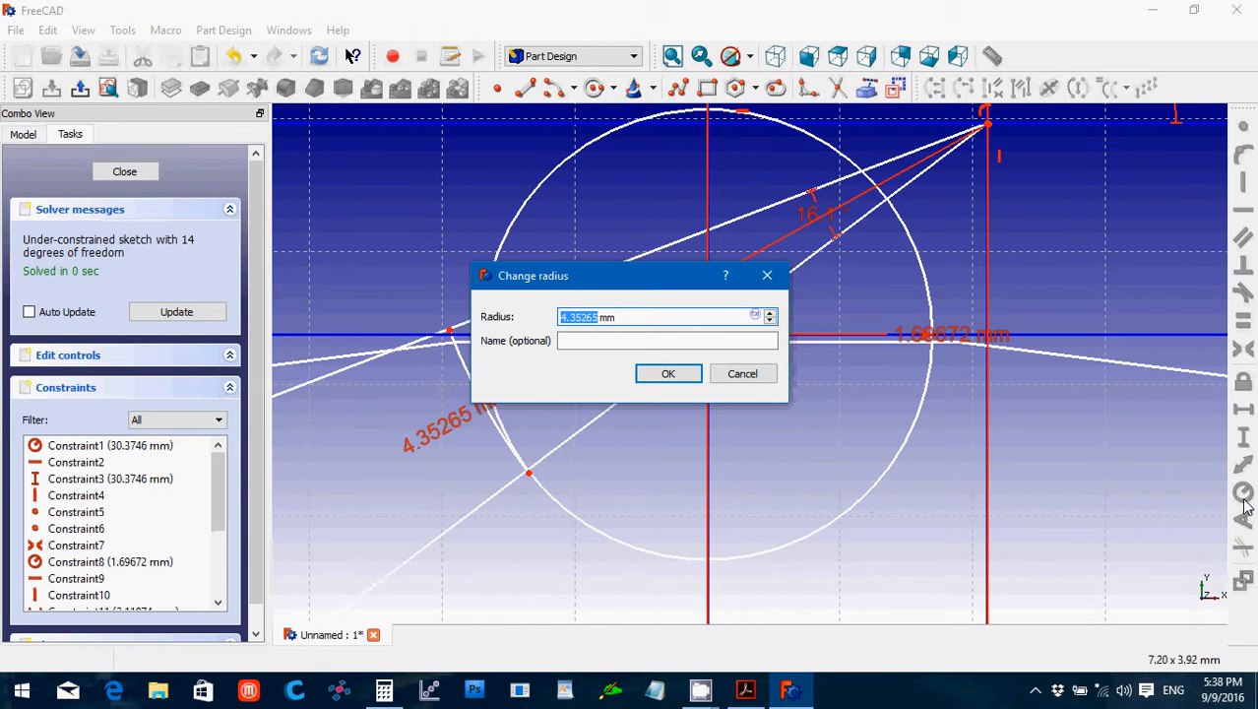
type("4.33832")
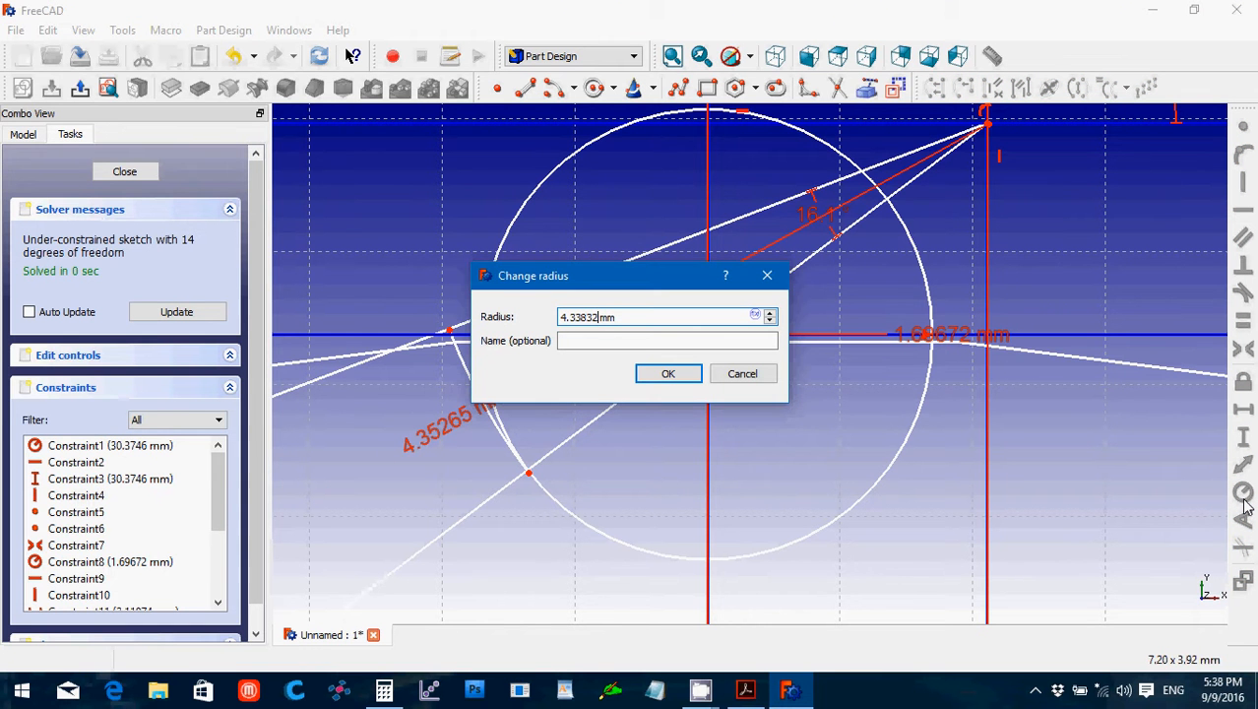
left_click(668, 375)
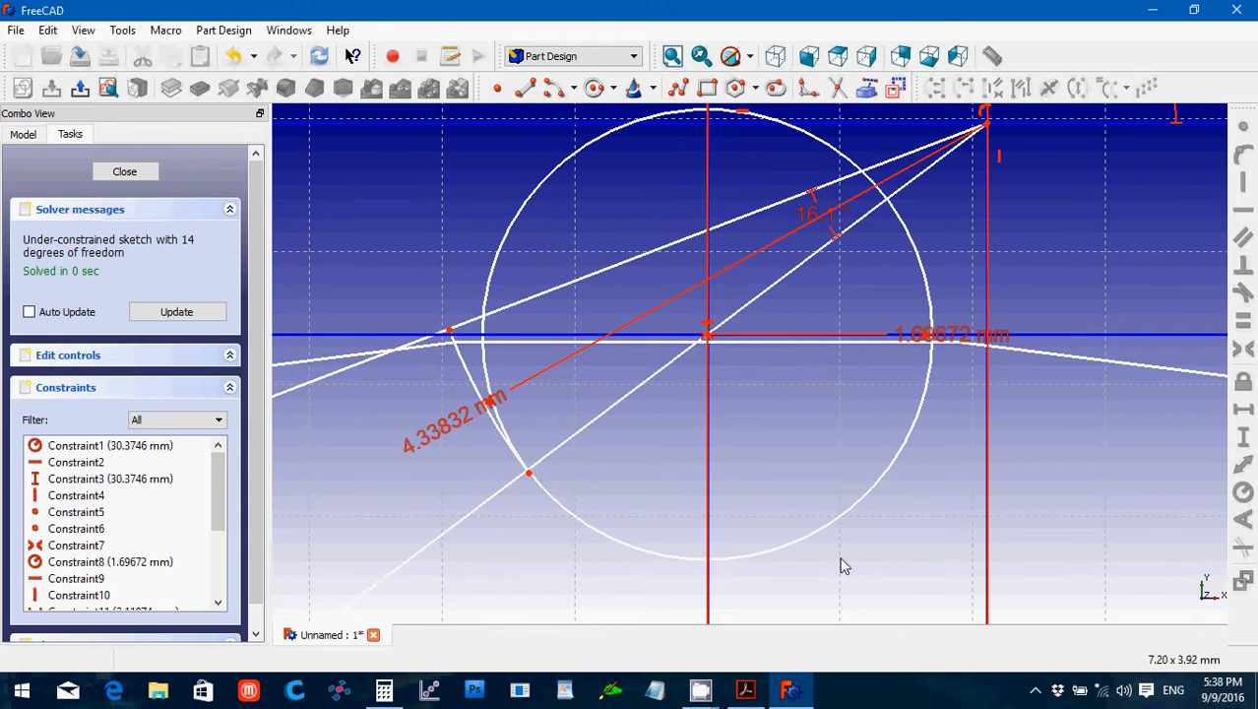
Reread the PDF's step 10 instructions for the three-point arc, and delete the centre-based arc xy in FreeCAD.
left_click(745, 692)
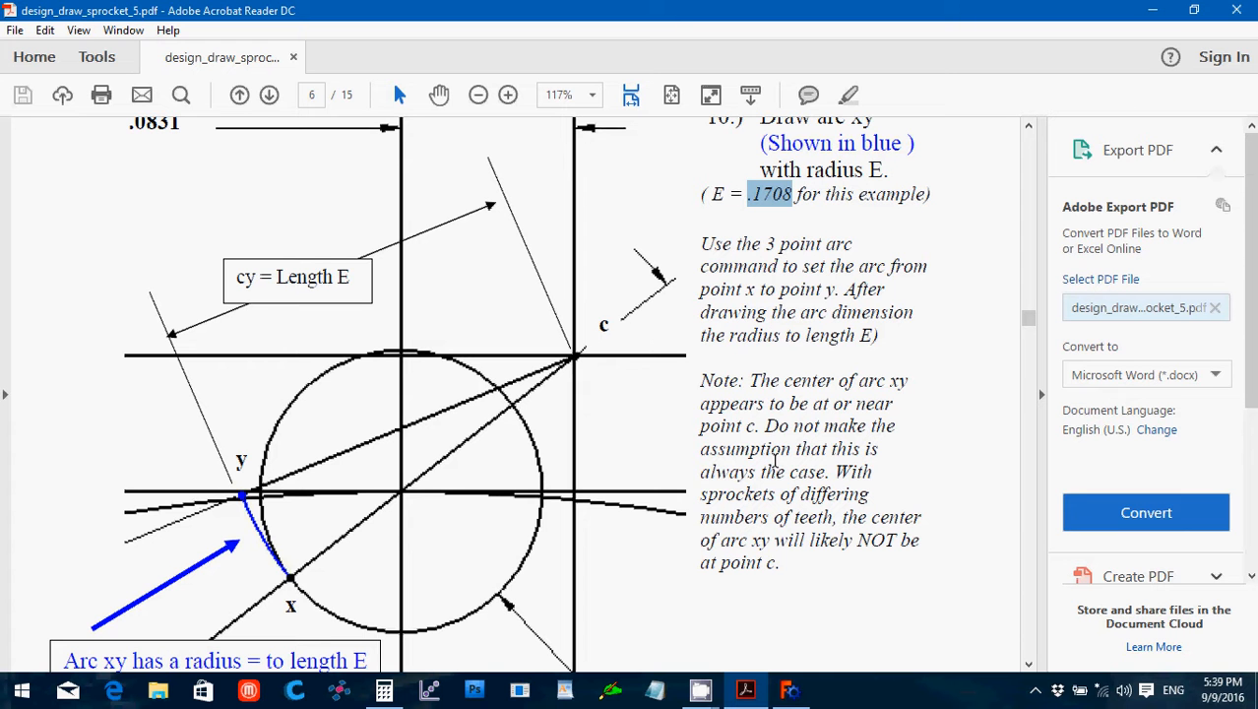
left_click(790, 689)
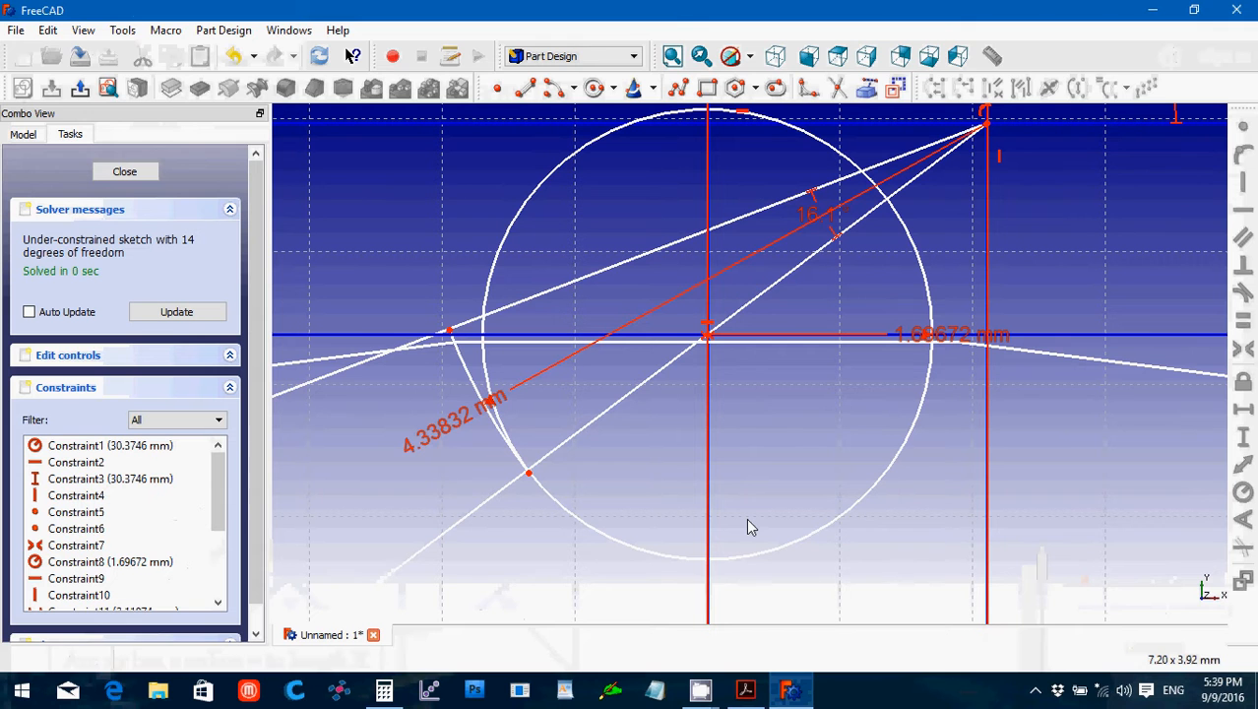
left_click(472, 374)
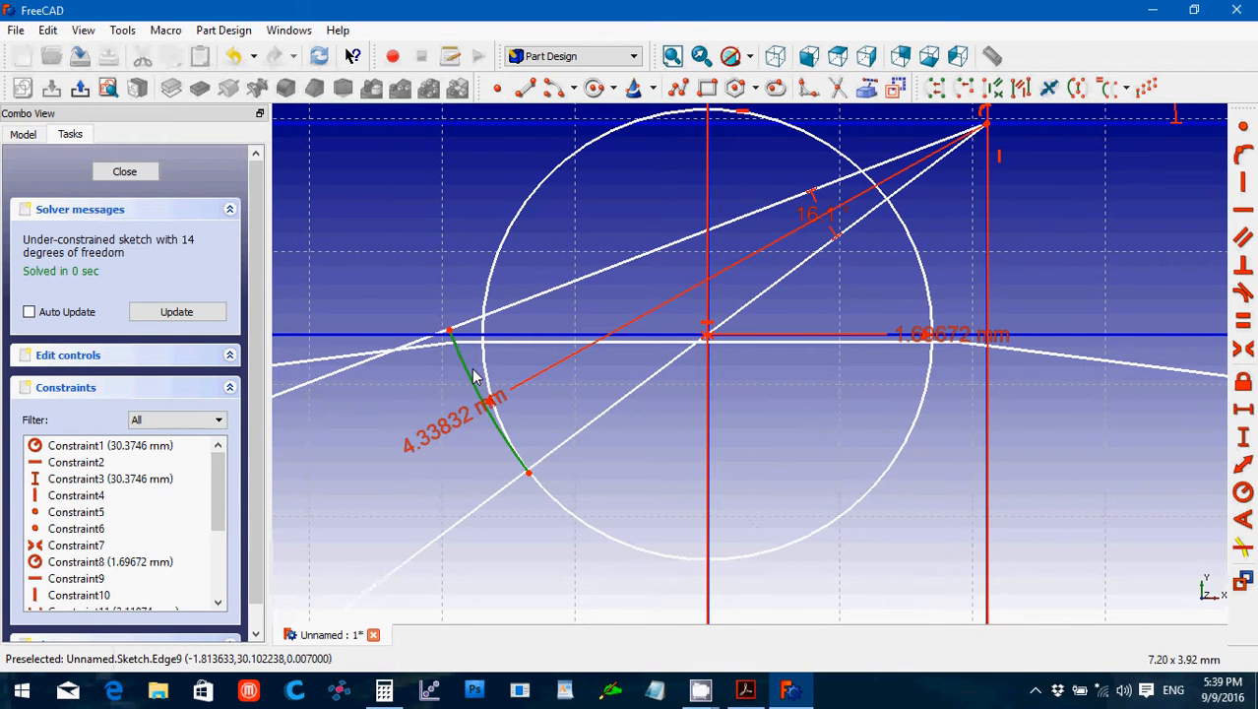
key("Delete")
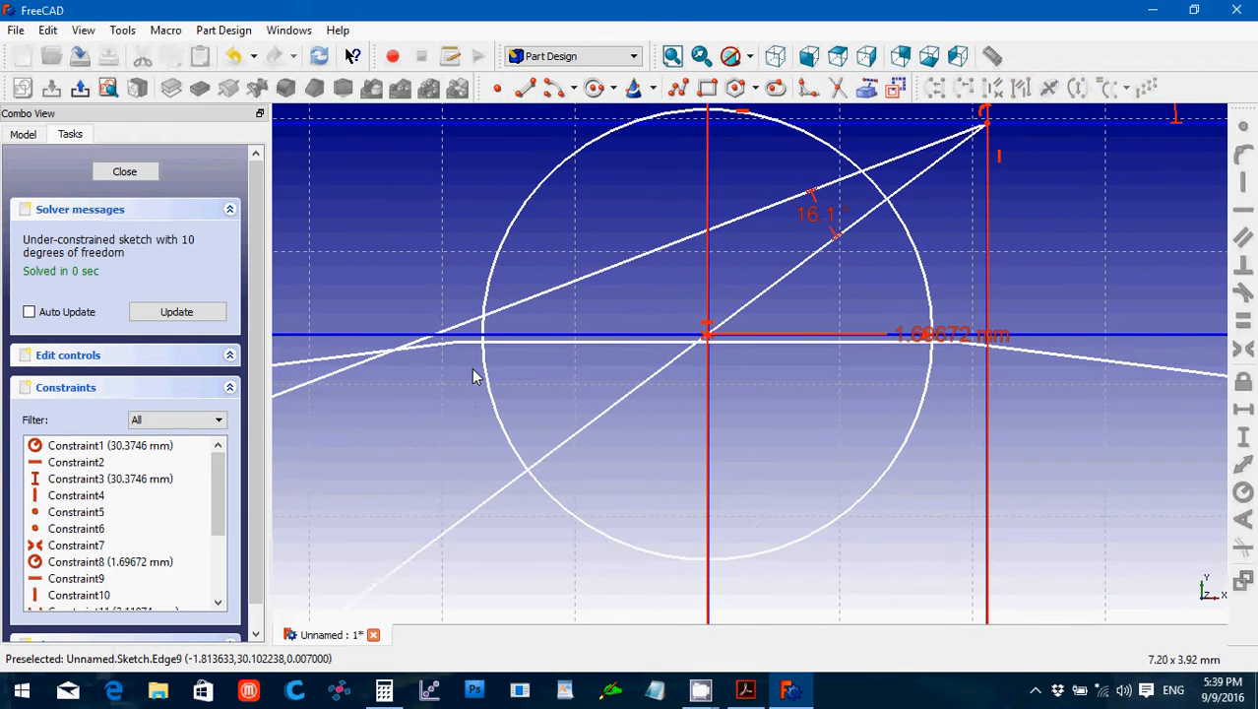
Check points x and y in the PDF and draw a three-point arc of about 2.6 mm radius in FreeCAD between lines cx and cy.
left_click(574, 90)
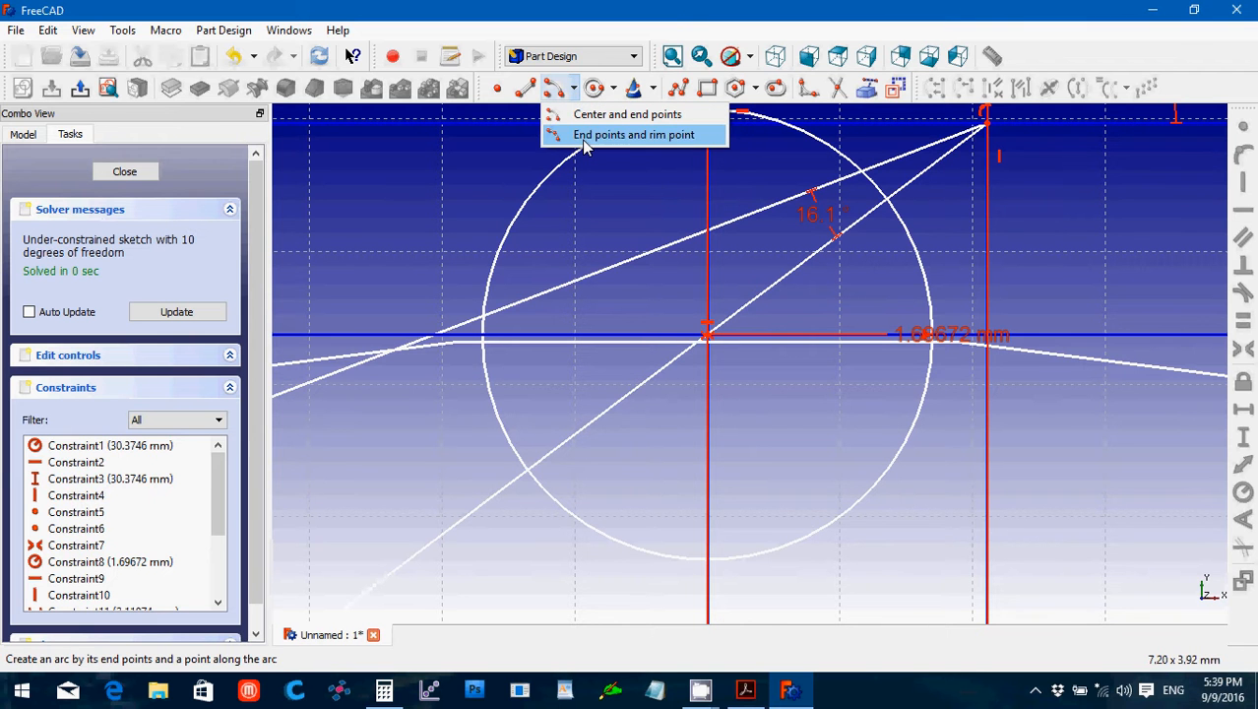
left_click(584, 138)
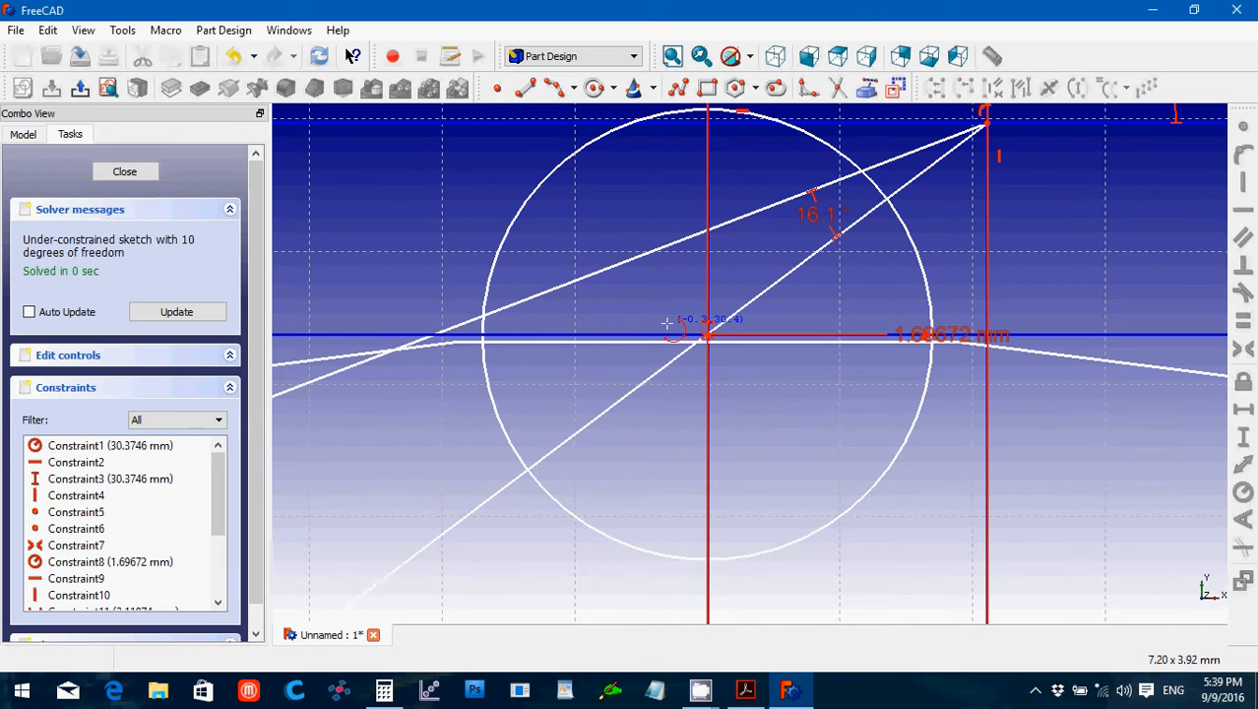
left_click(745, 690)
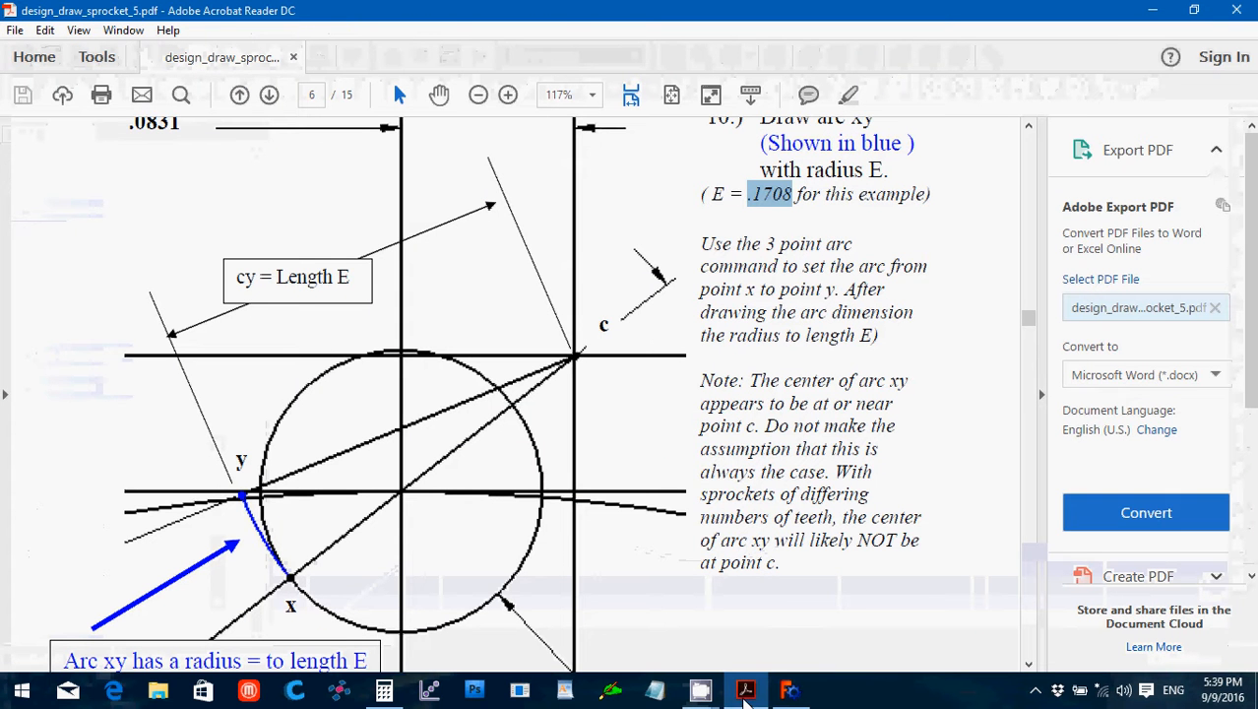
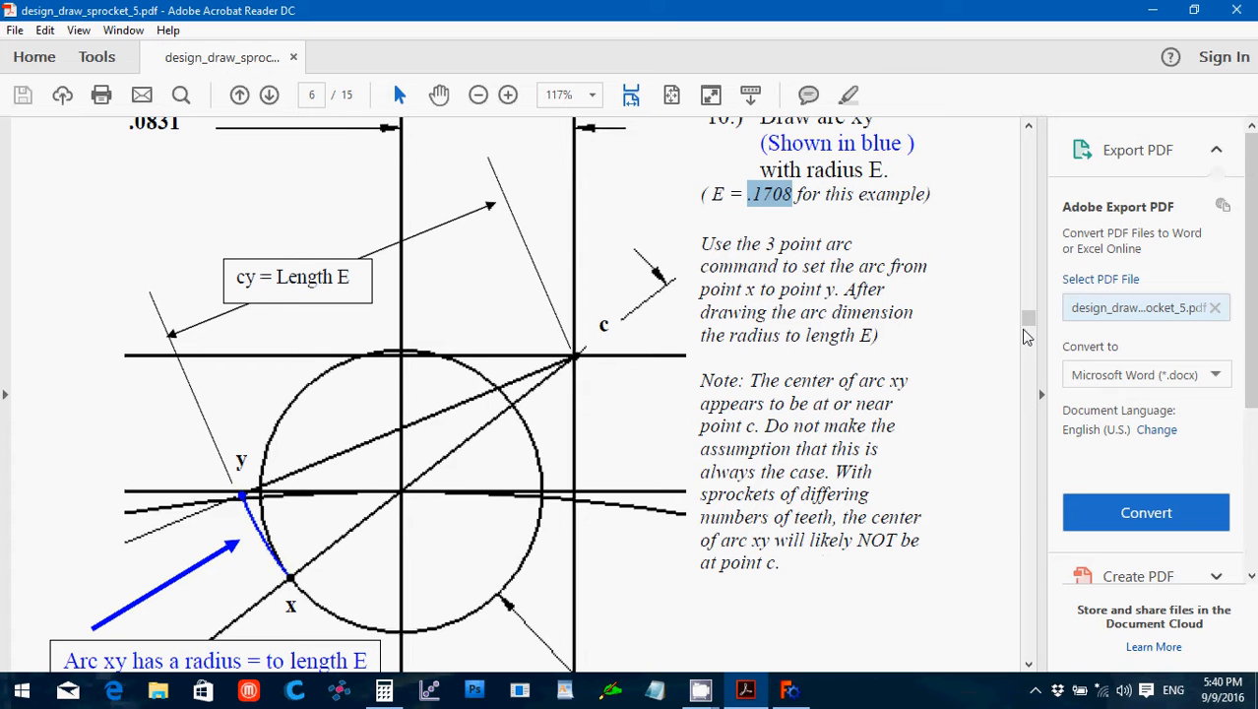
left_click_drag(1029, 324, 1029, 336)
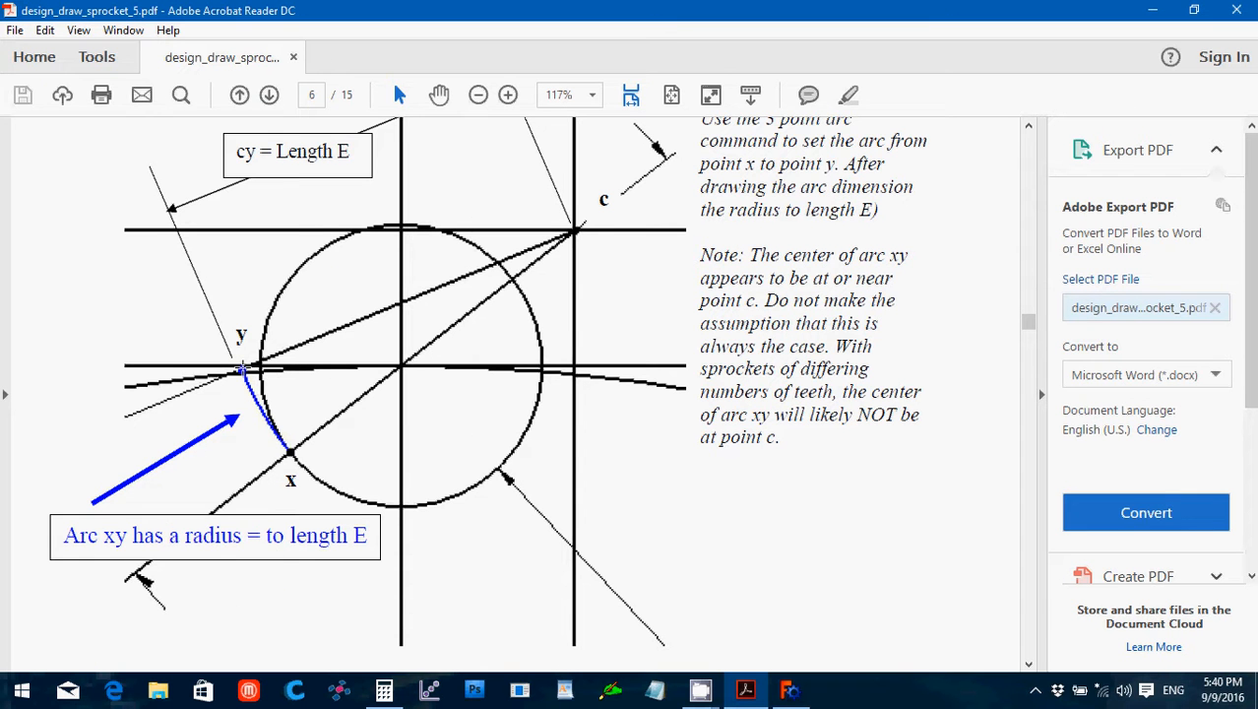
left_click(790, 691)
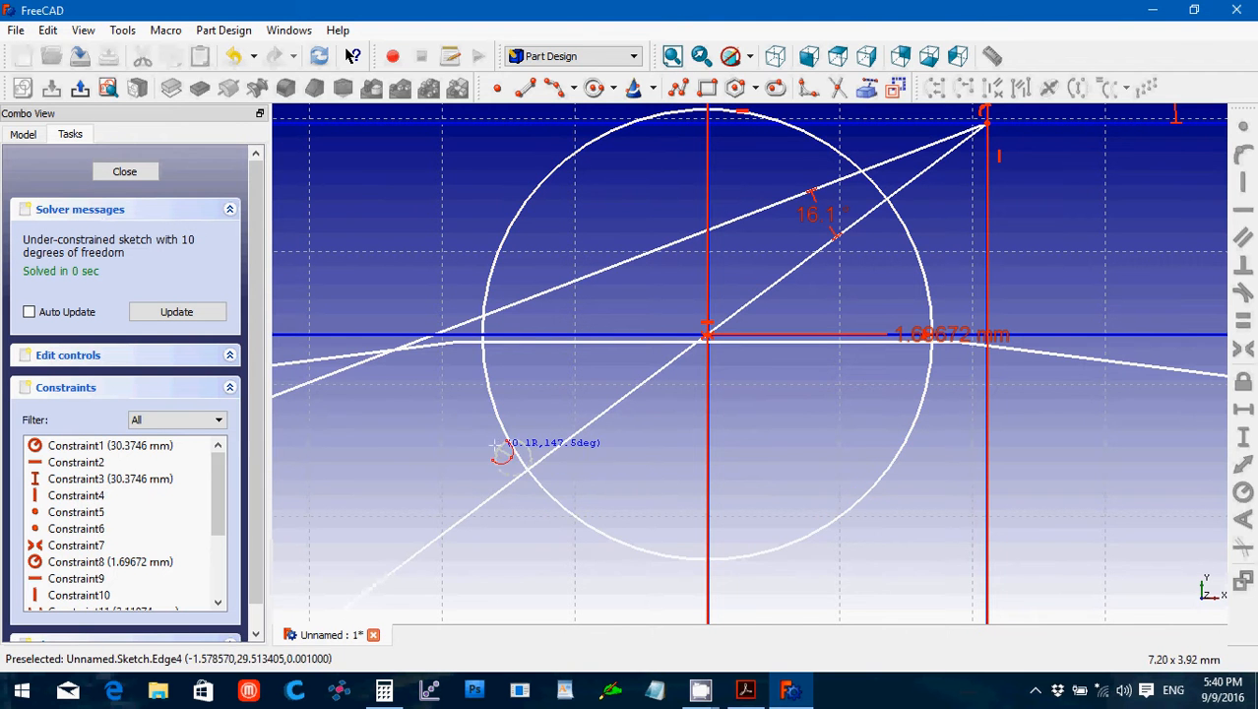
left_click(485, 409)
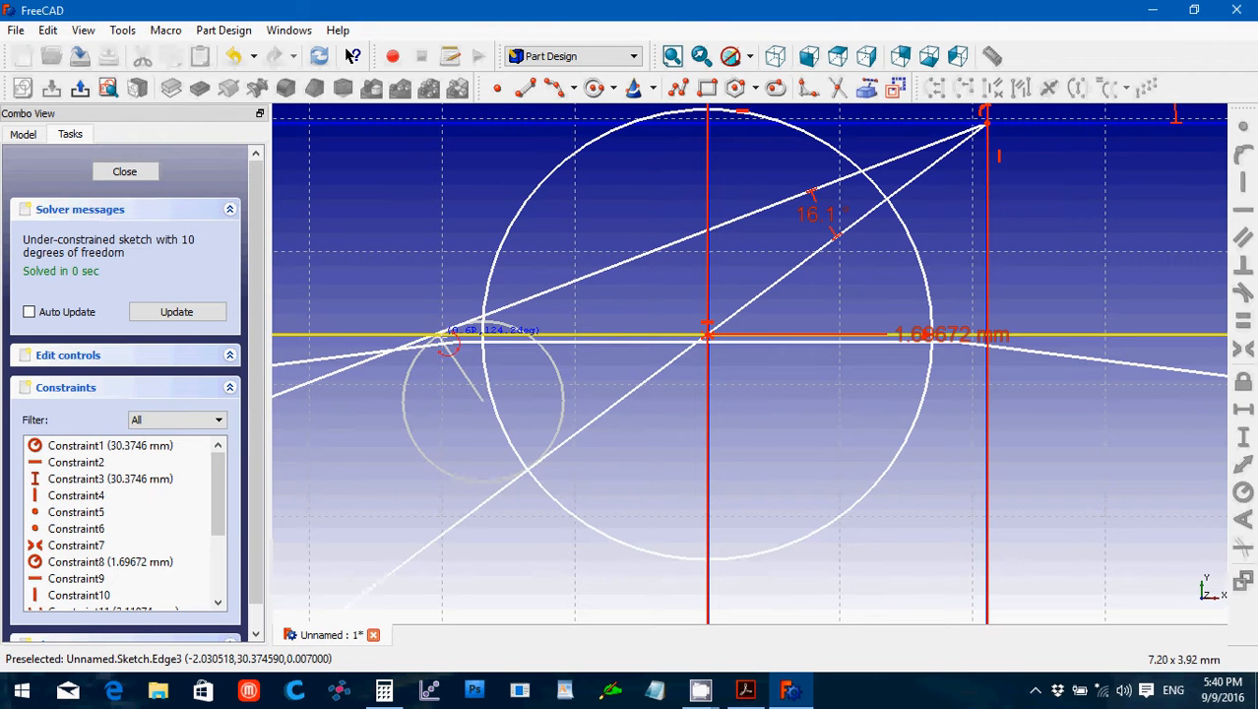
left_click(439, 333)
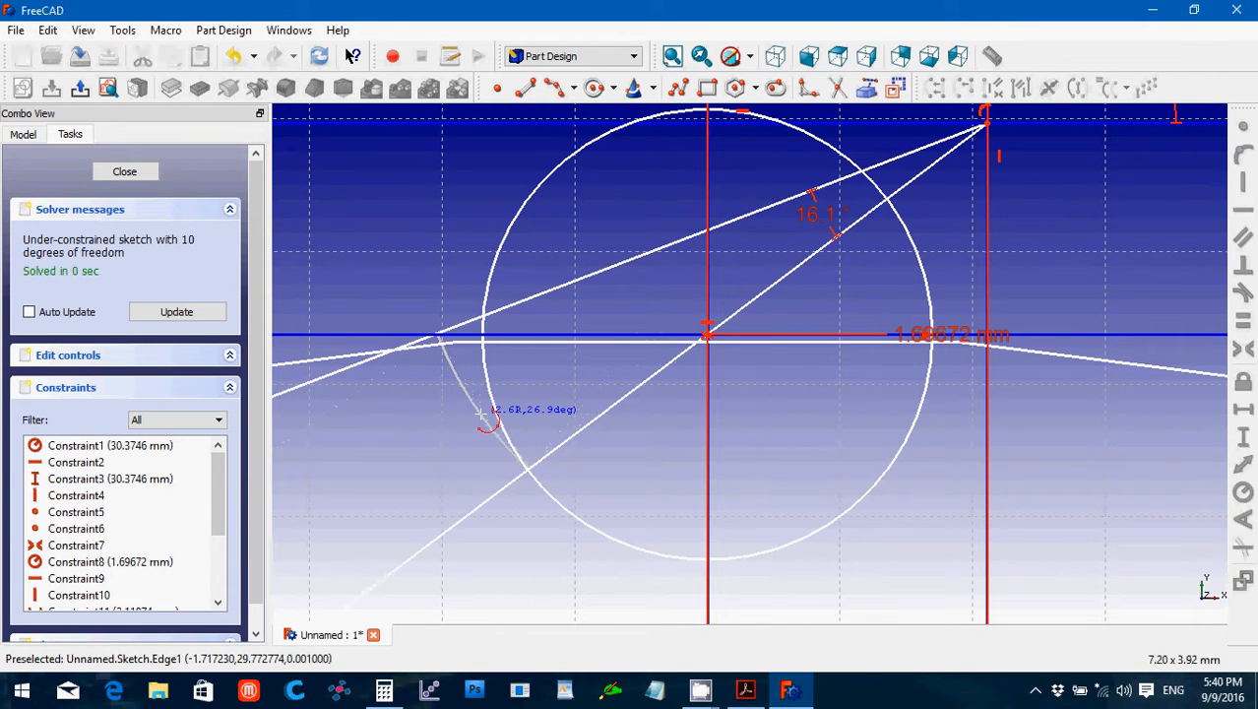
left_click(480, 413)
key("Escape")
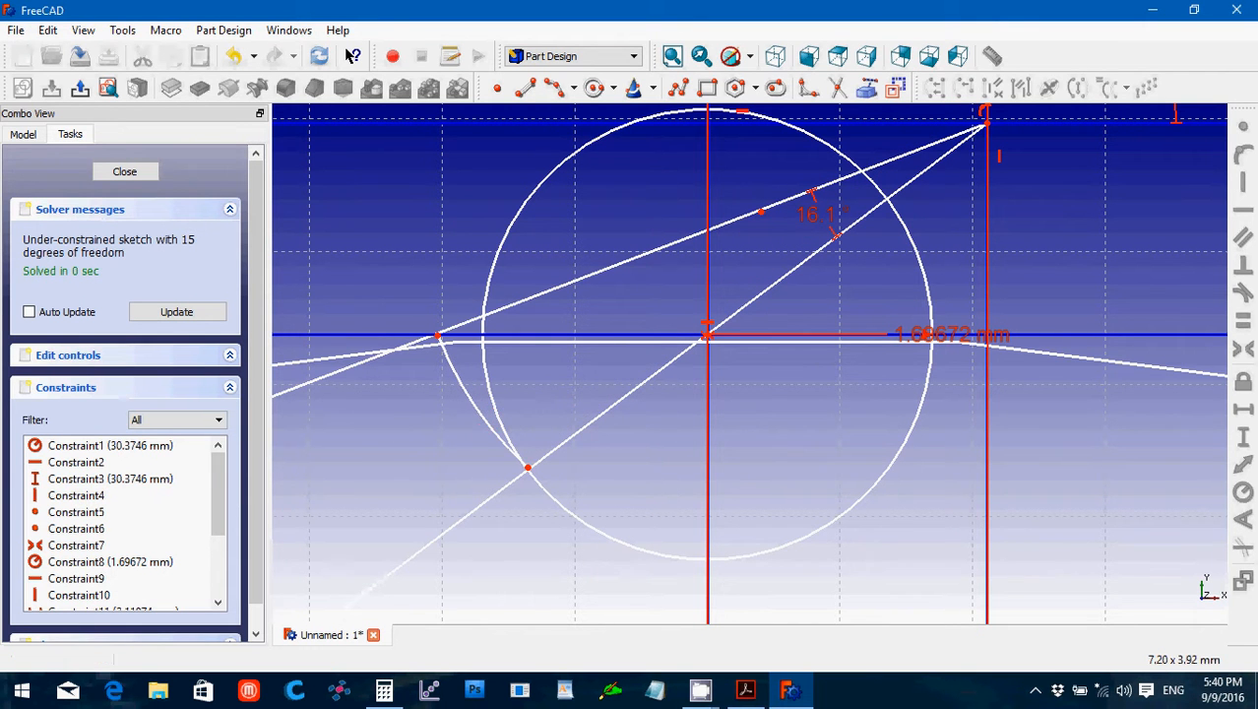
Constrain the radius of the three-point arc to 4.33832 mm.
left_click(481, 423)
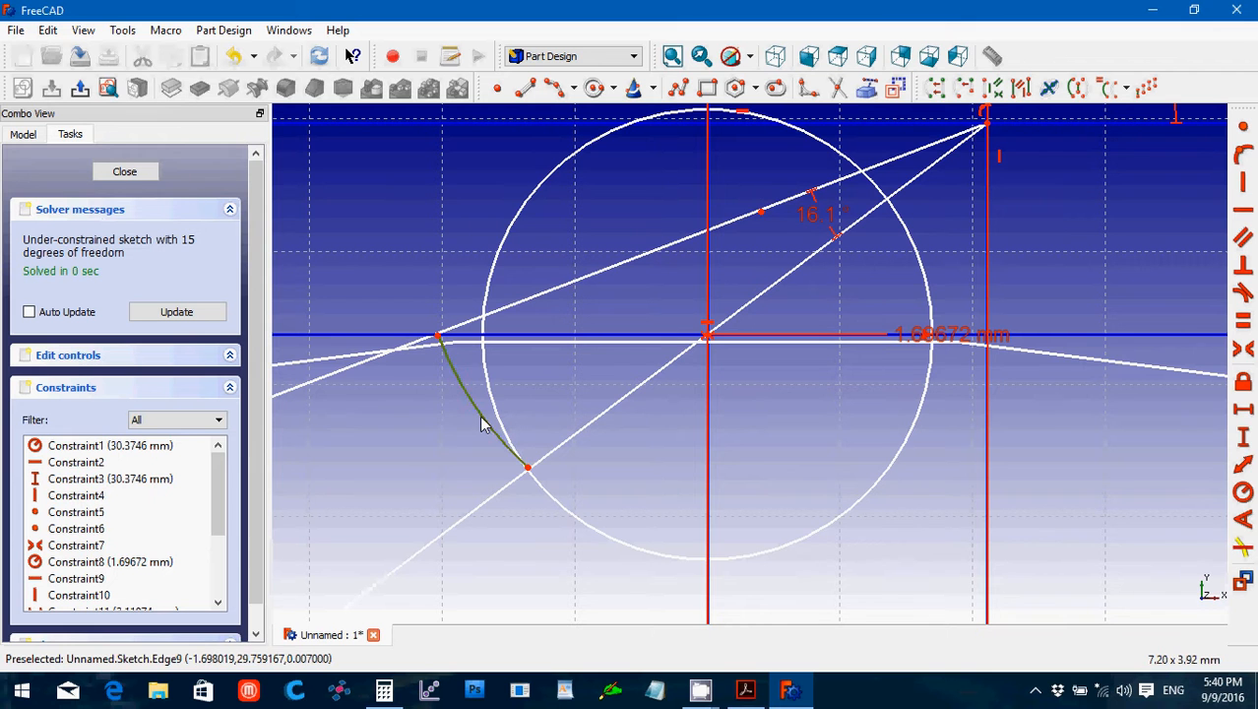
left_click(1244, 496)
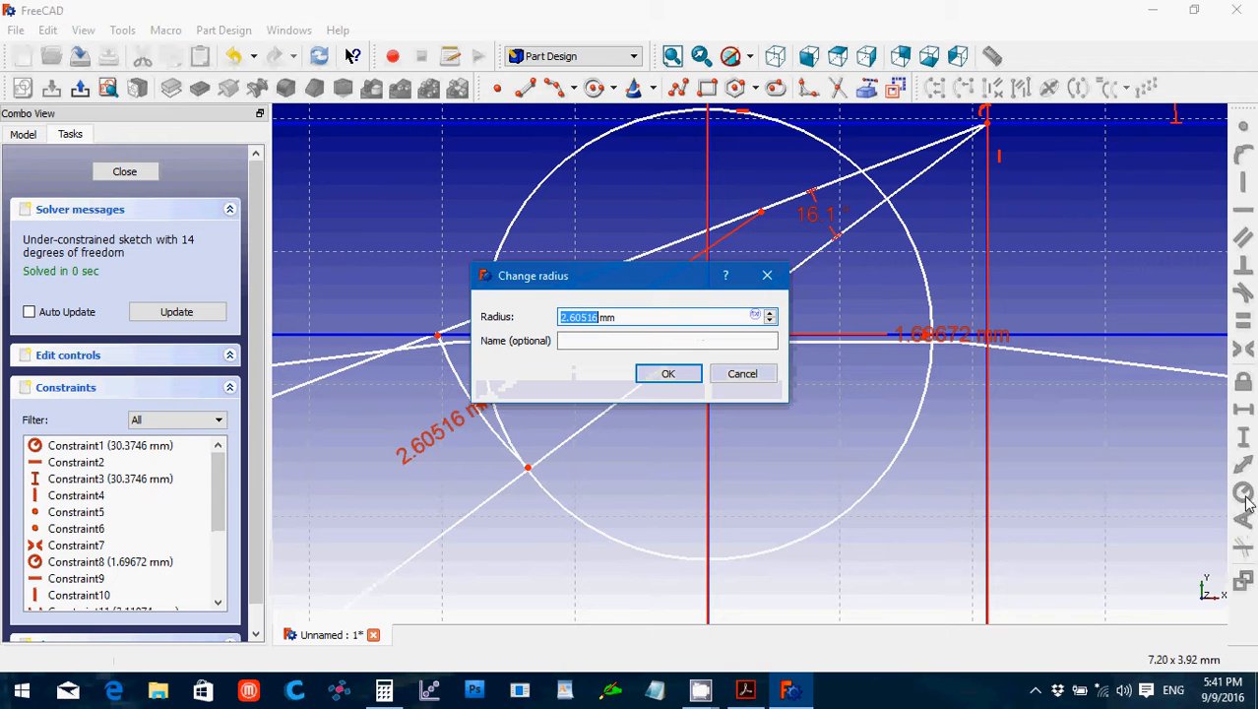
type("4.33832")
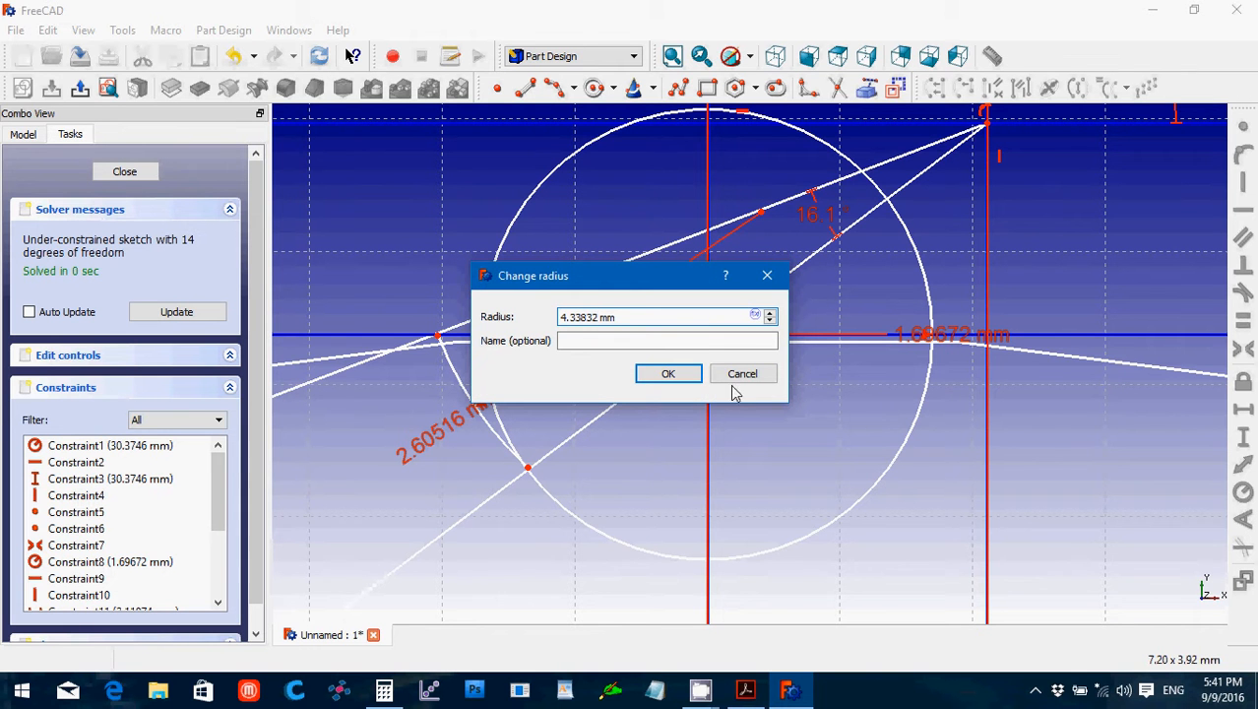
left_click(669, 375)
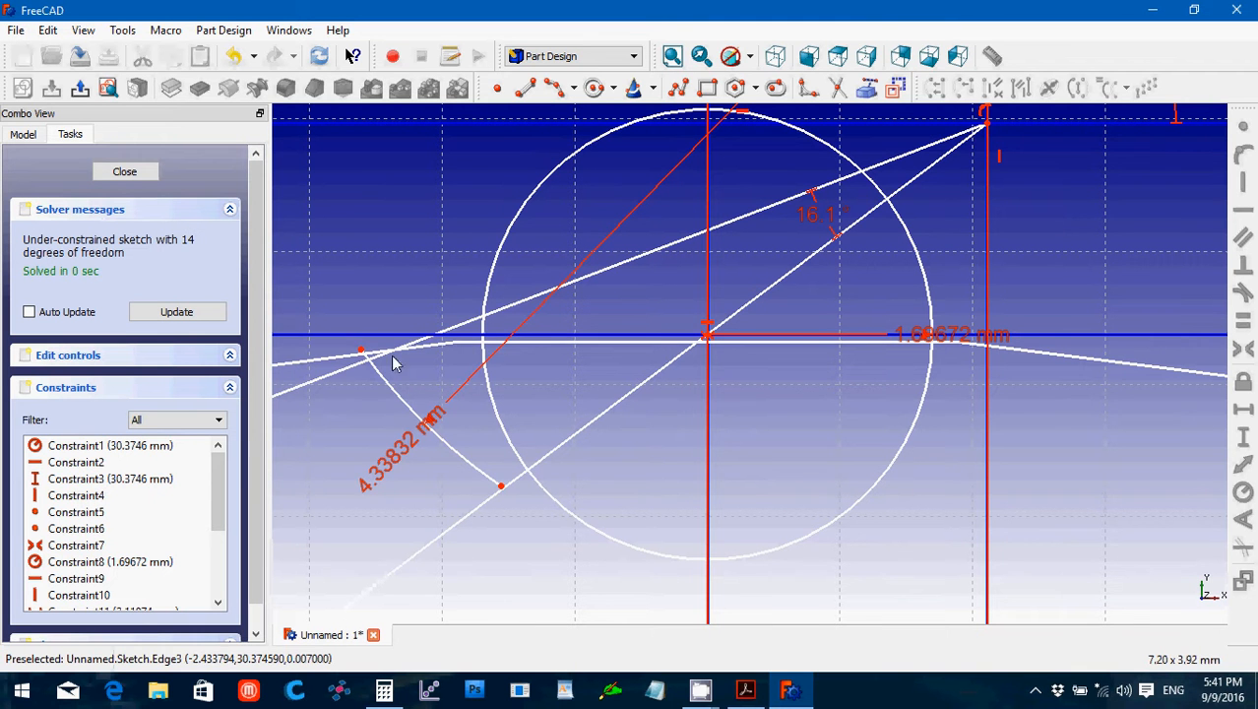
Move the arc's end points back towards x and y, and constrain its lower end point onto line cx.
left_click_drag(362, 352, 414, 330)
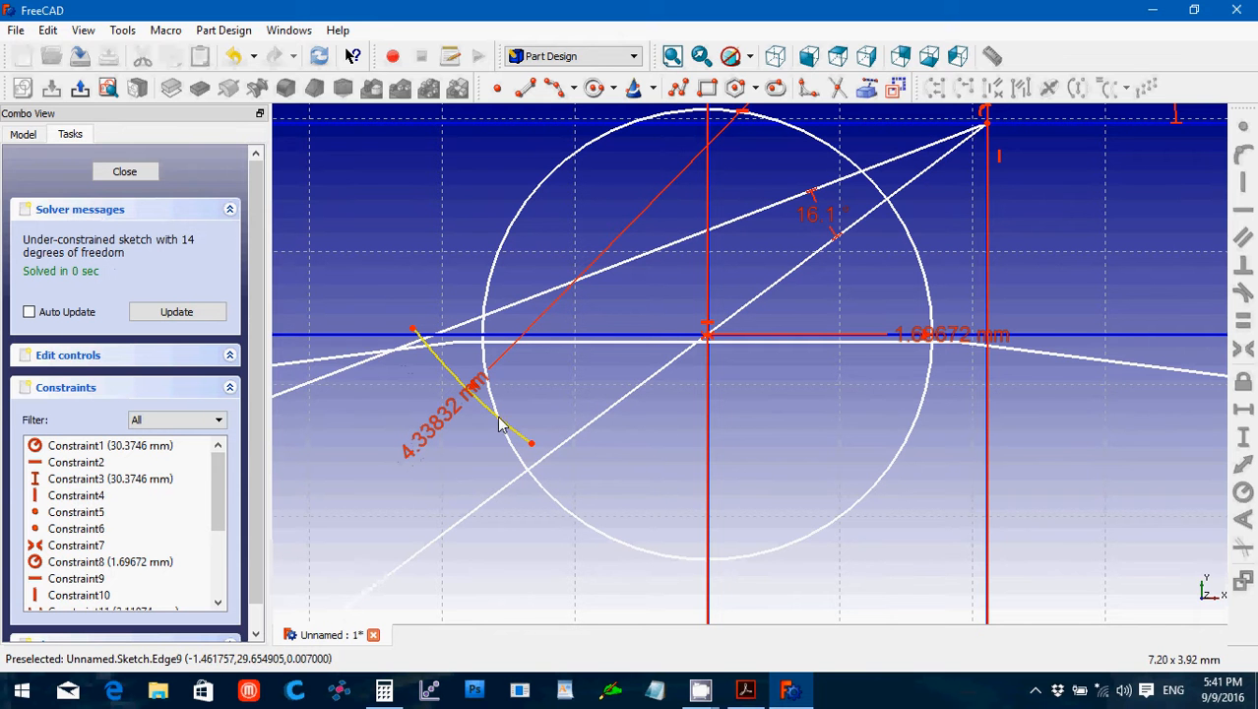
left_click(470, 393)
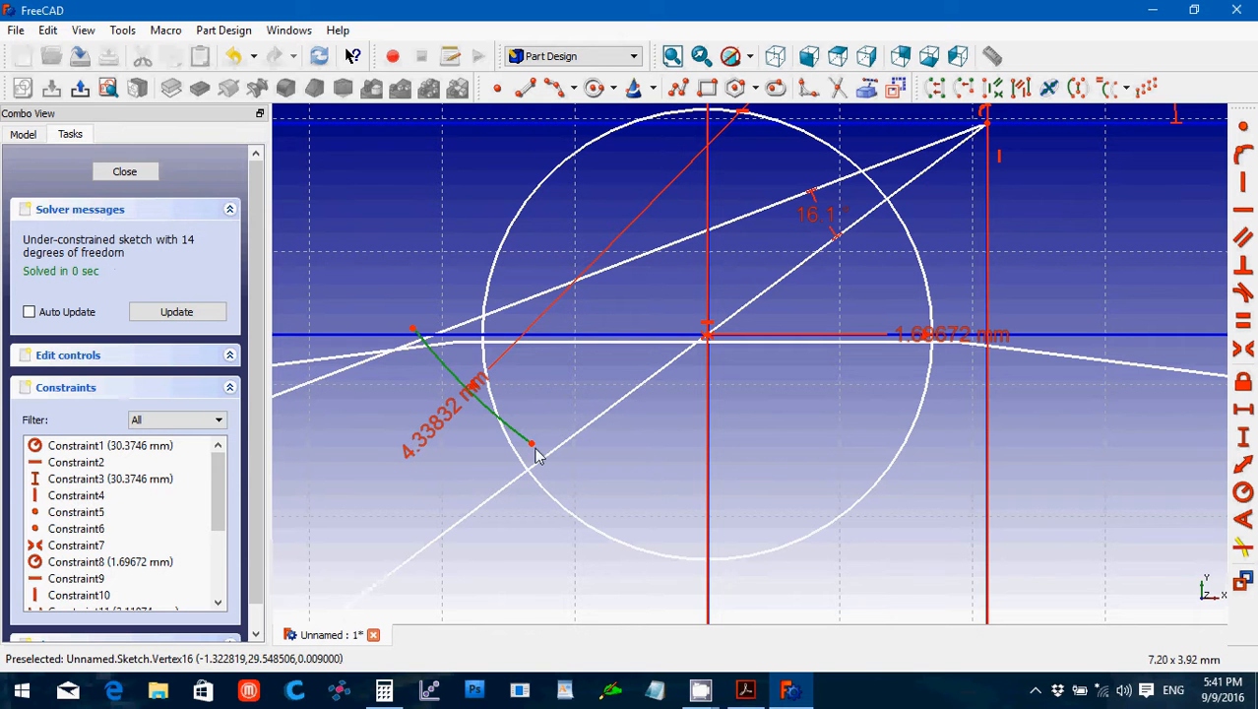
left_click_drag(532, 448, 528, 477)
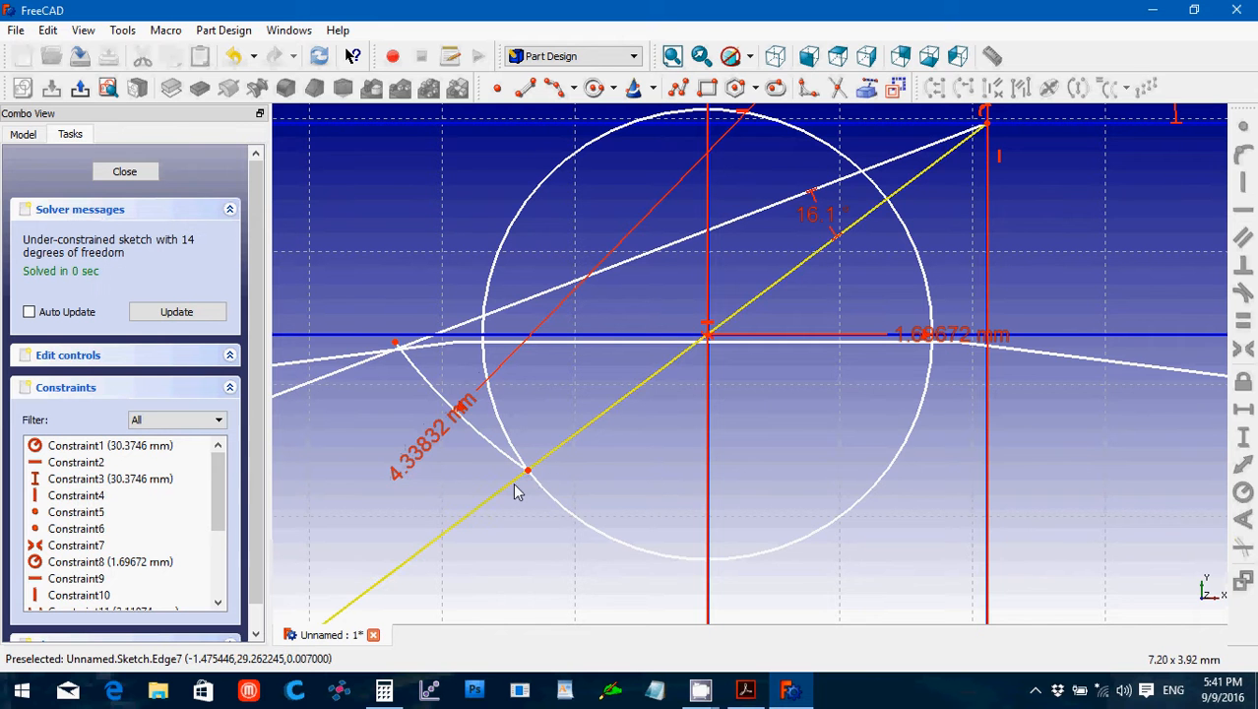
left_click(521, 480)
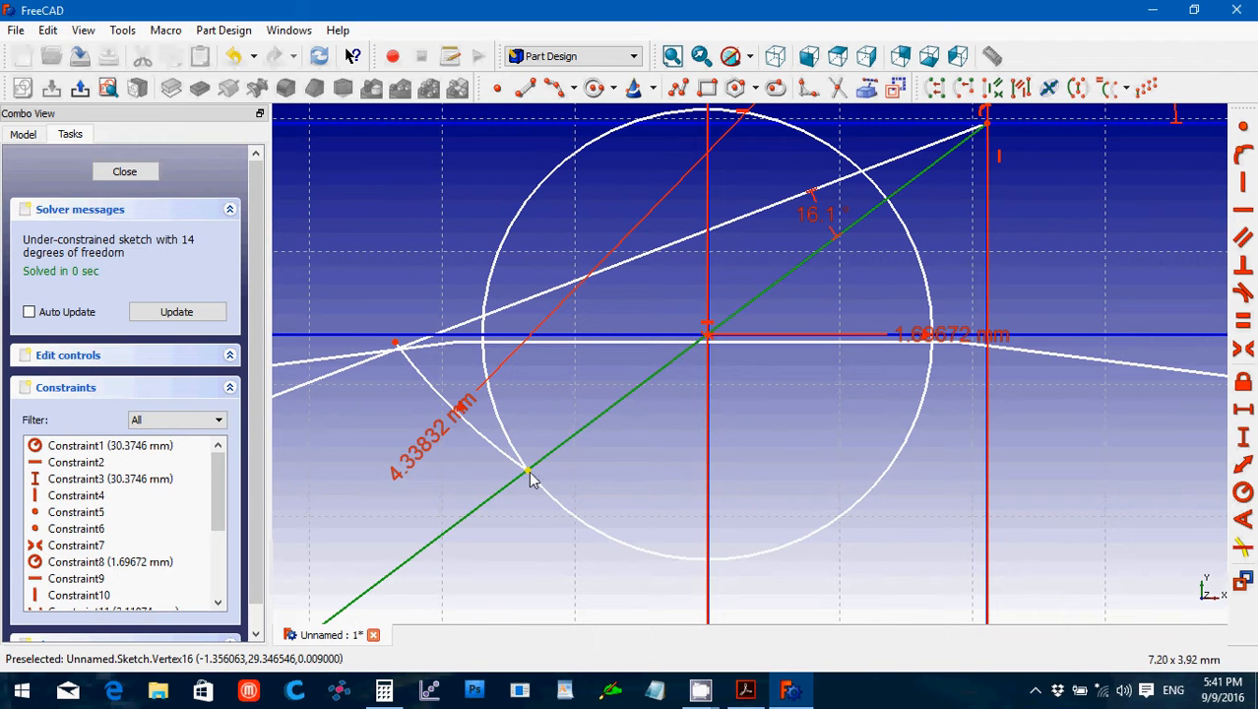
left_click(527, 472)
key("shift+o")
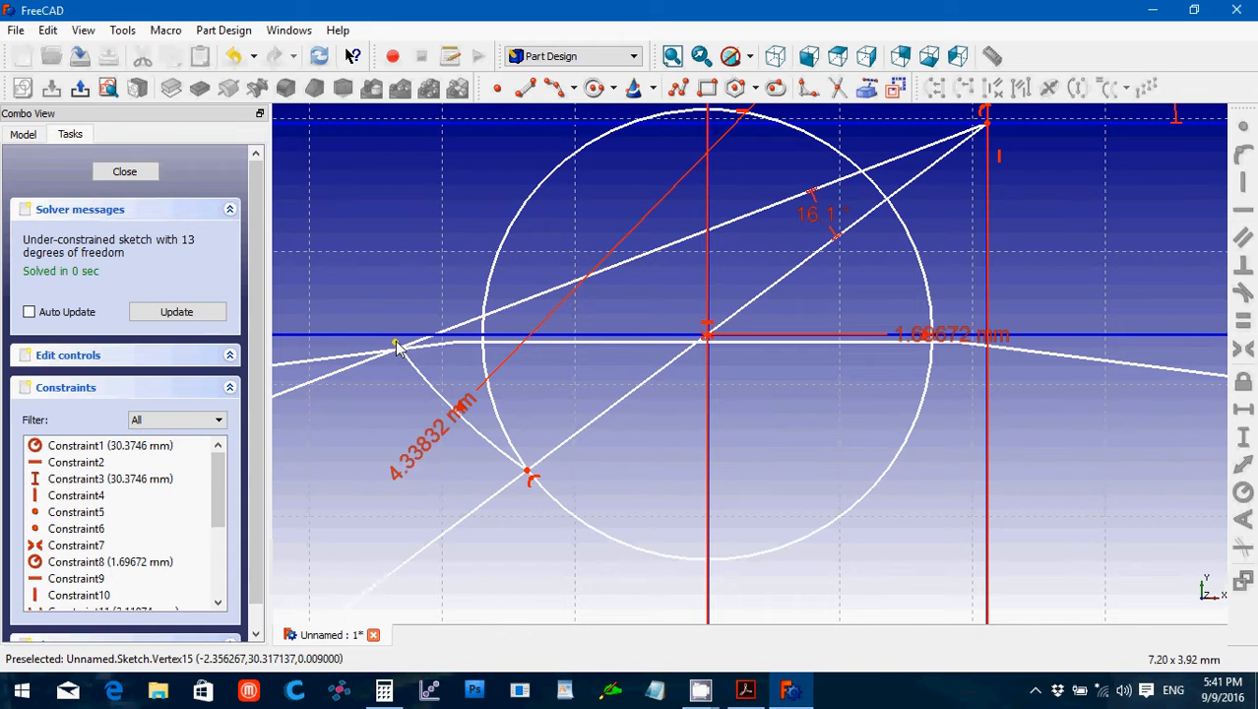
Pull the arc's free end point below line cy and try to tie the arc's centre to point c with a point-on-object constraint.
mouse_move(409, 350)
left_mouse_down()
mouse_move(438, 356)
mouse_move(478, 332)
mouse_move(435, 140)
mouse_move(421, 273)
mouse_move(451, 442)
mouse_move(415, 402)
mouse_move(412, 377)
left_mouse_up()
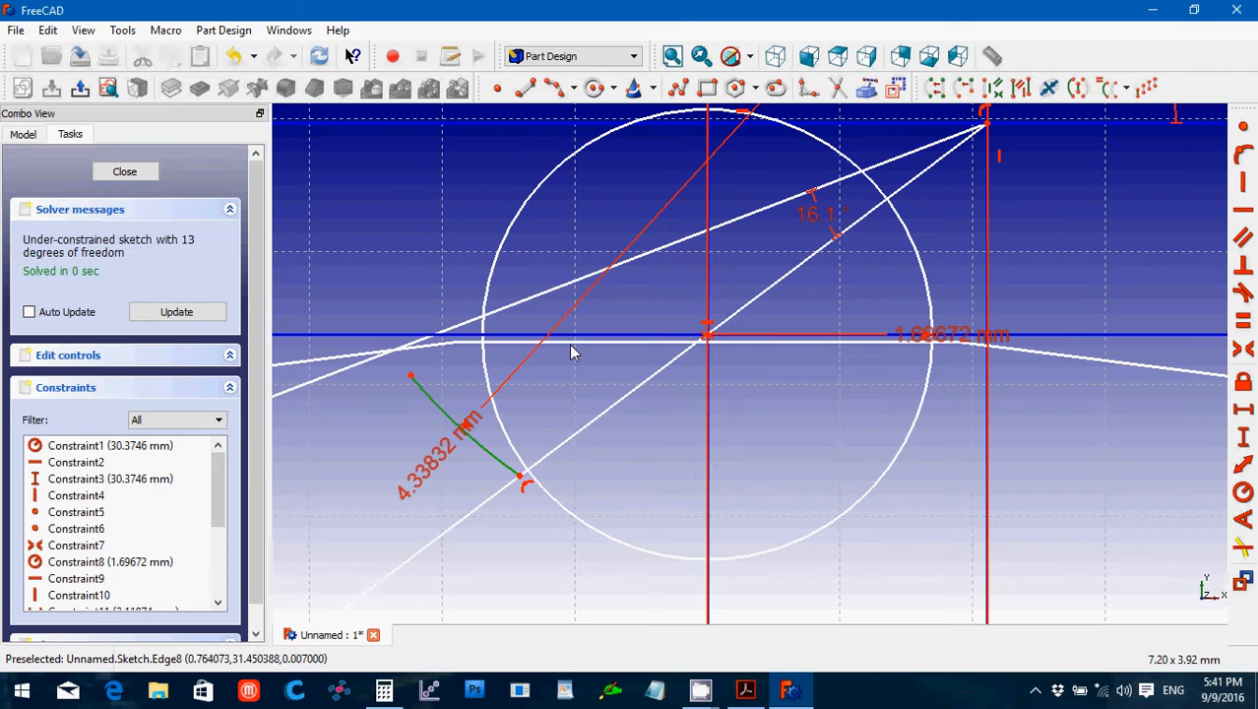
scroll(862, 313, "down", 3)
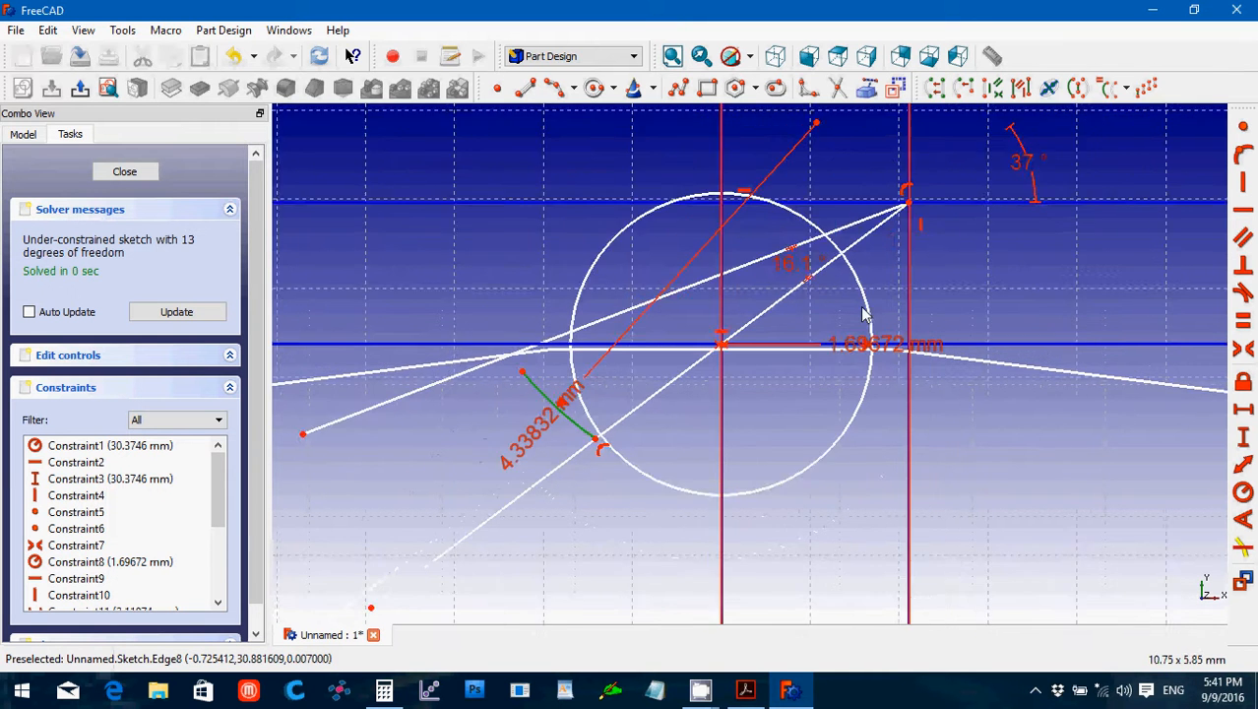
left_click(804, 168)
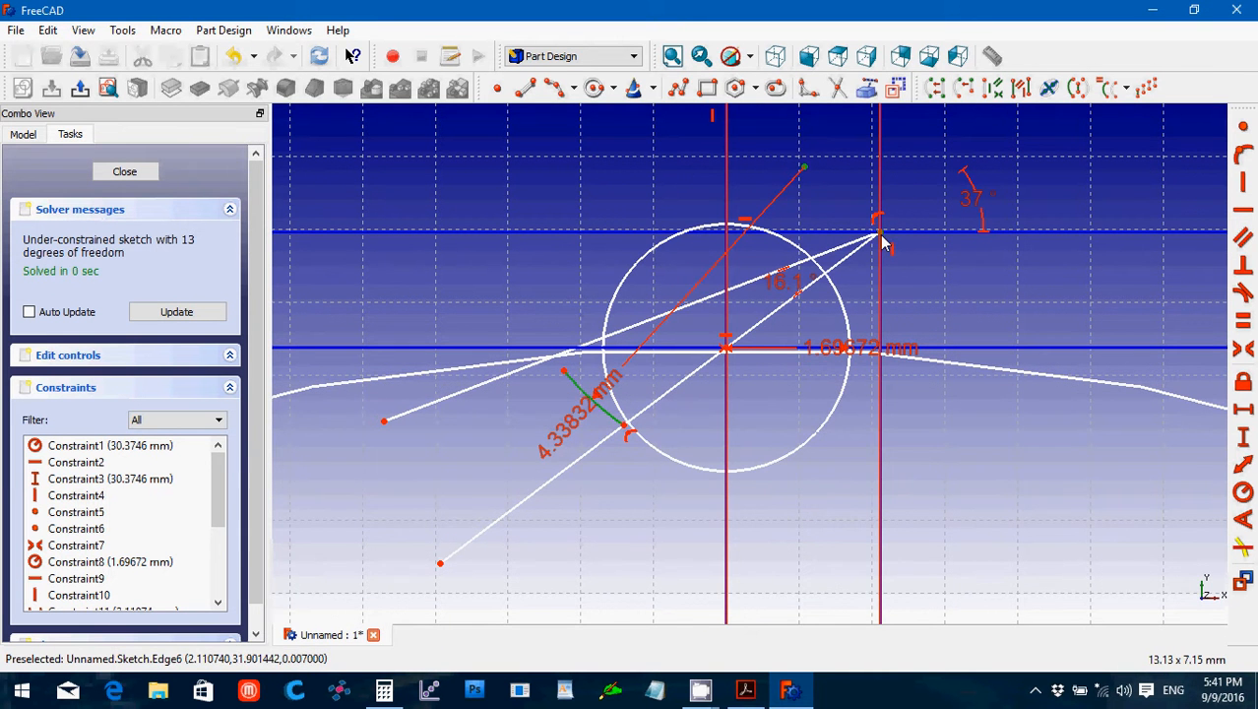
left_click(882, 244)
left_click(1242, 157)
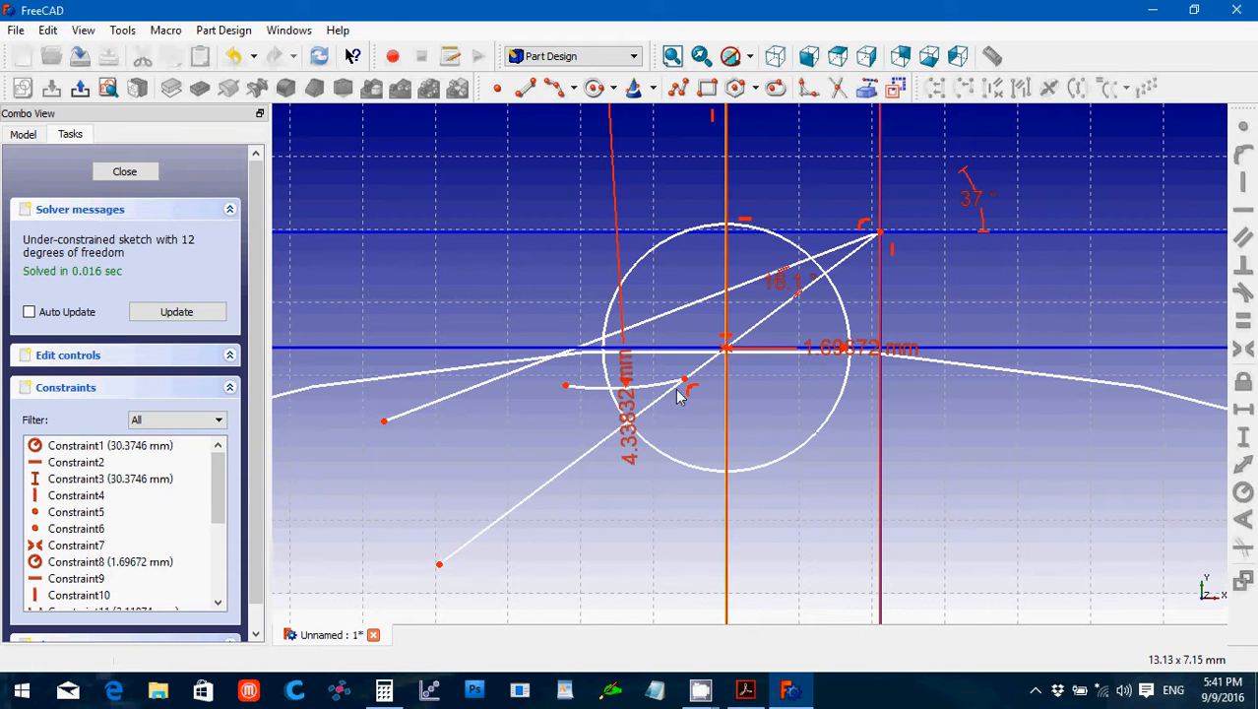
Adjust the three-point arc's end position, and delete the arc.
left_click_drag(685, 379, 547, 385)
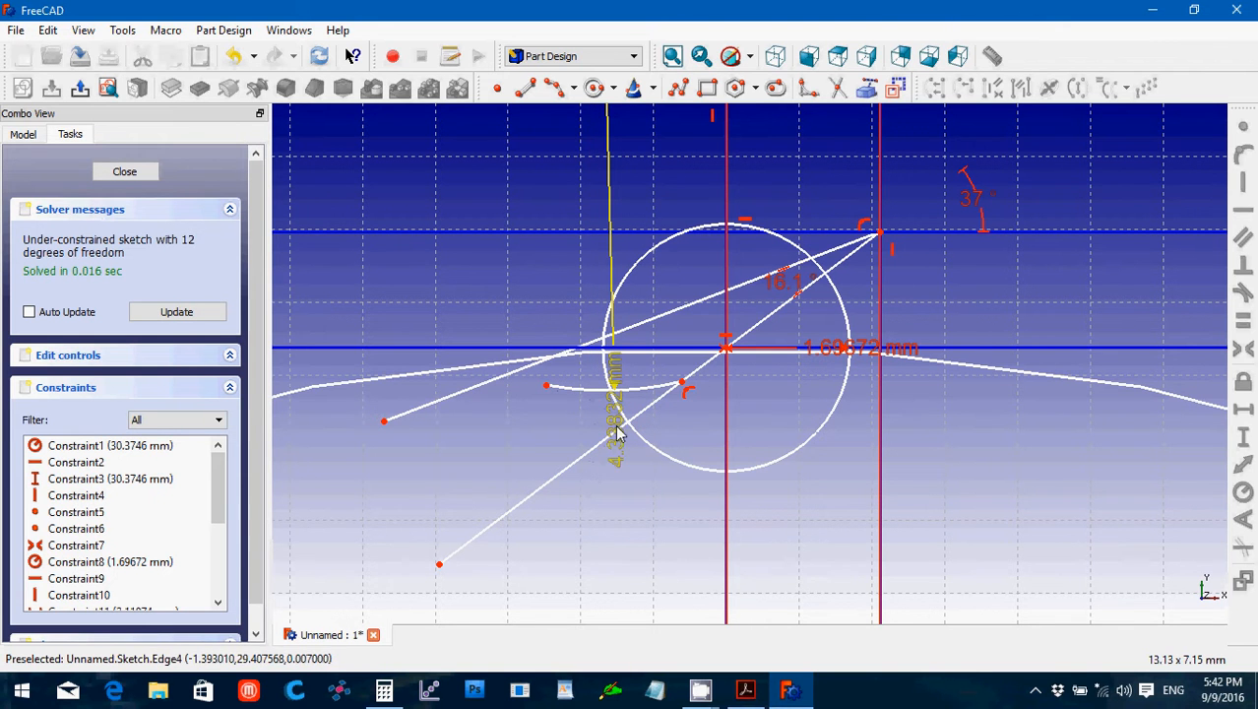
left_click(577, 390)
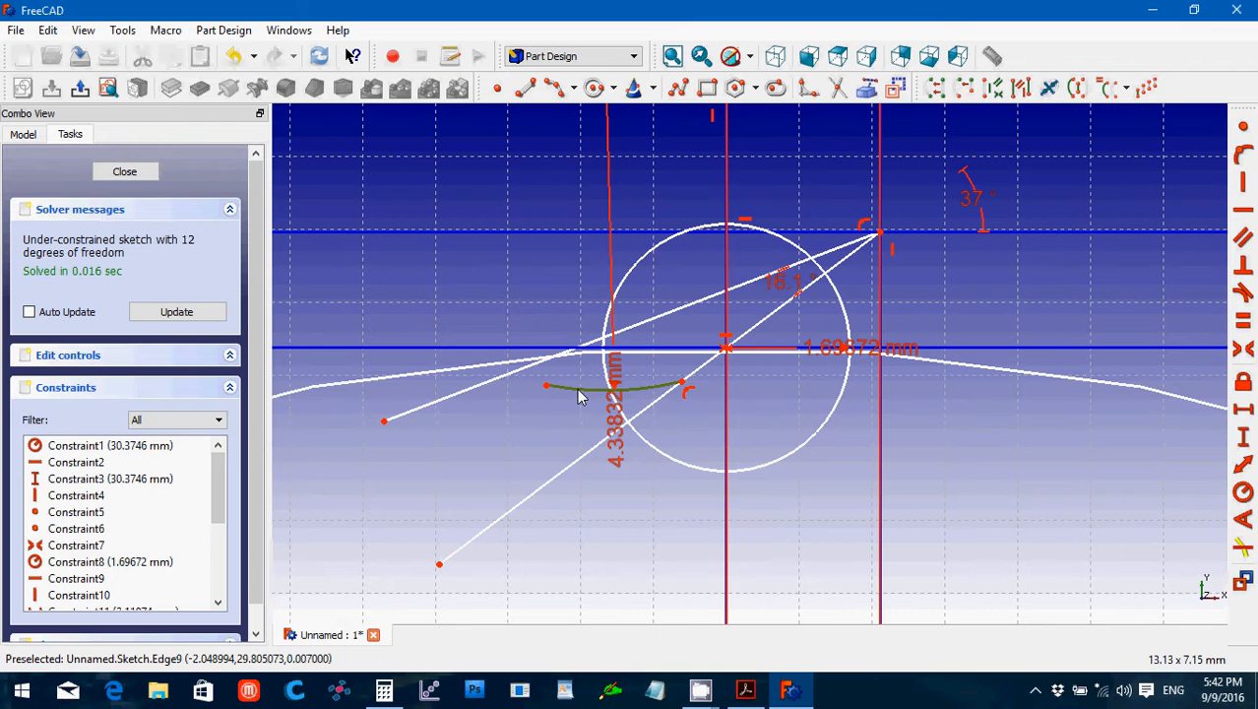
key("Delete")
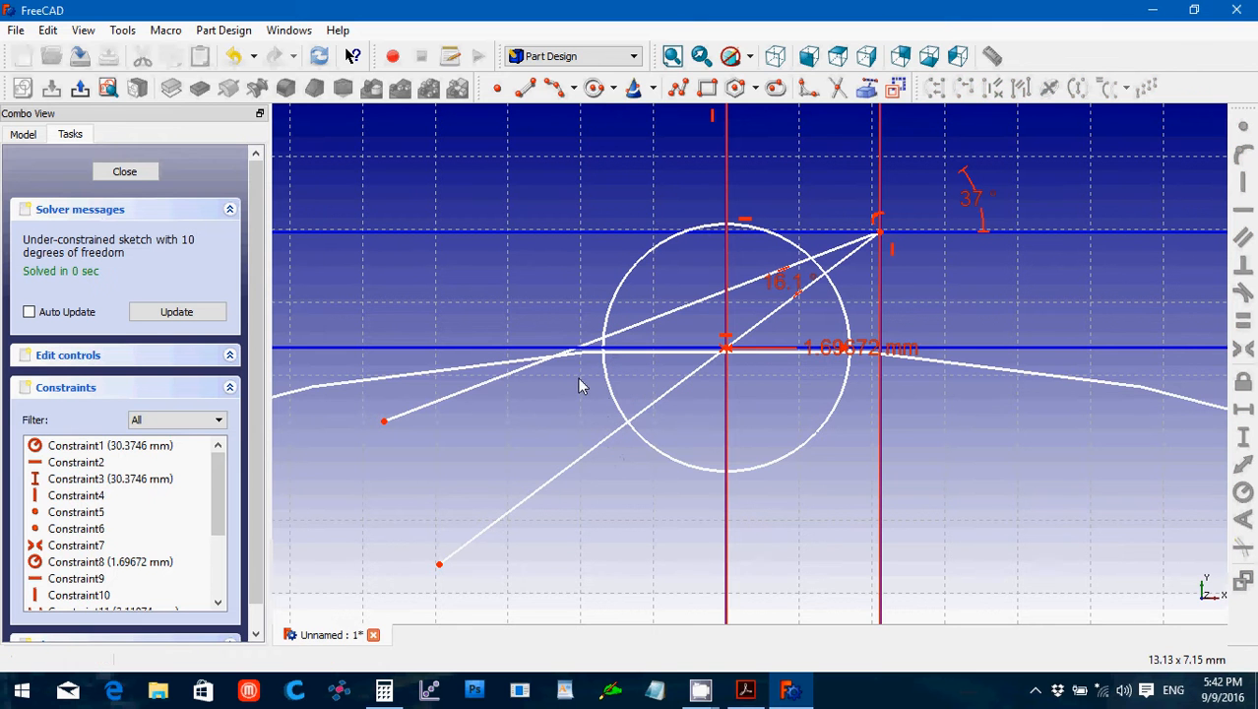
Draw a centre-and-end-points arc centred on point c, from point x on line cx to point y on line cy.
left_click(574, 89)
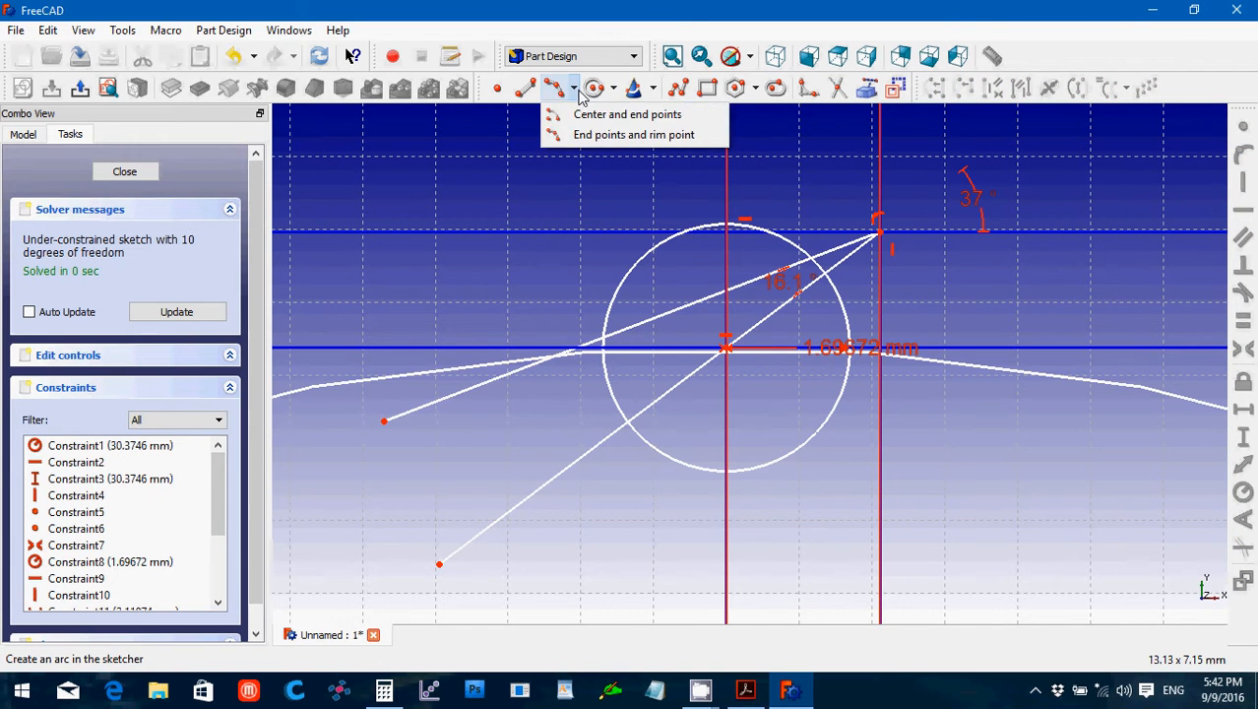
left_click(578, 116)
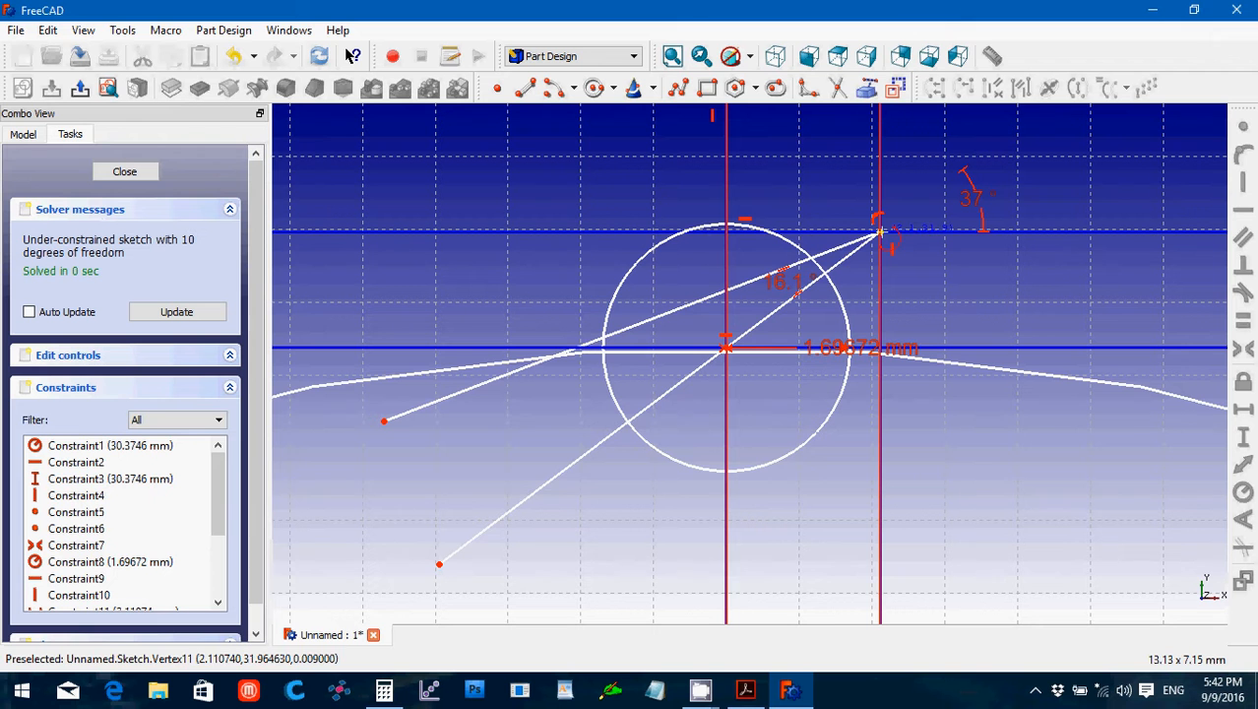
left_click(879, 232)
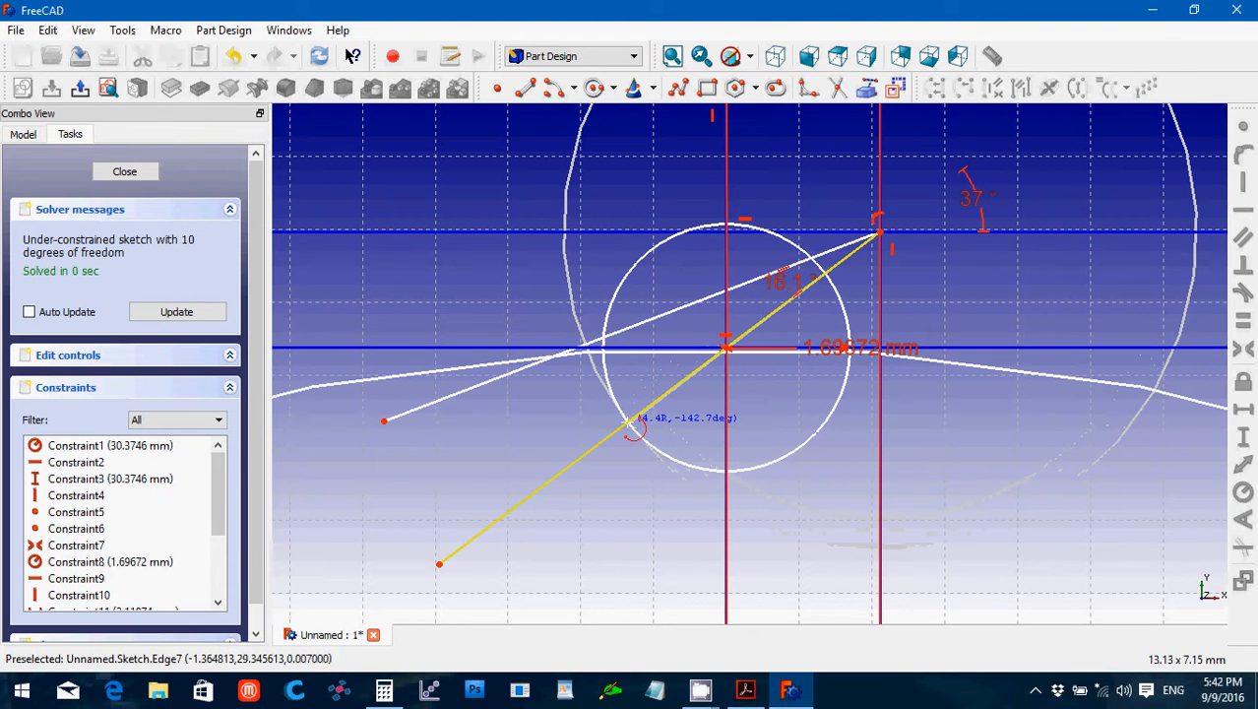
left_click(628, 422)
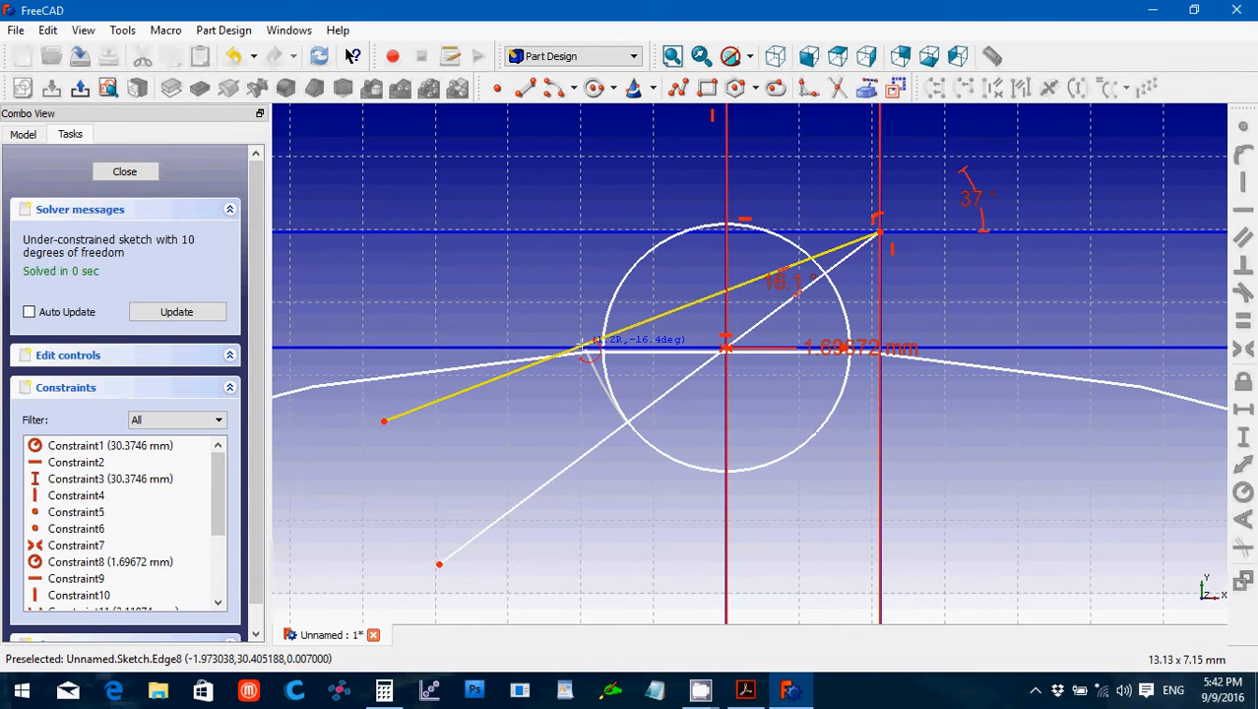
left_click(587, 346)
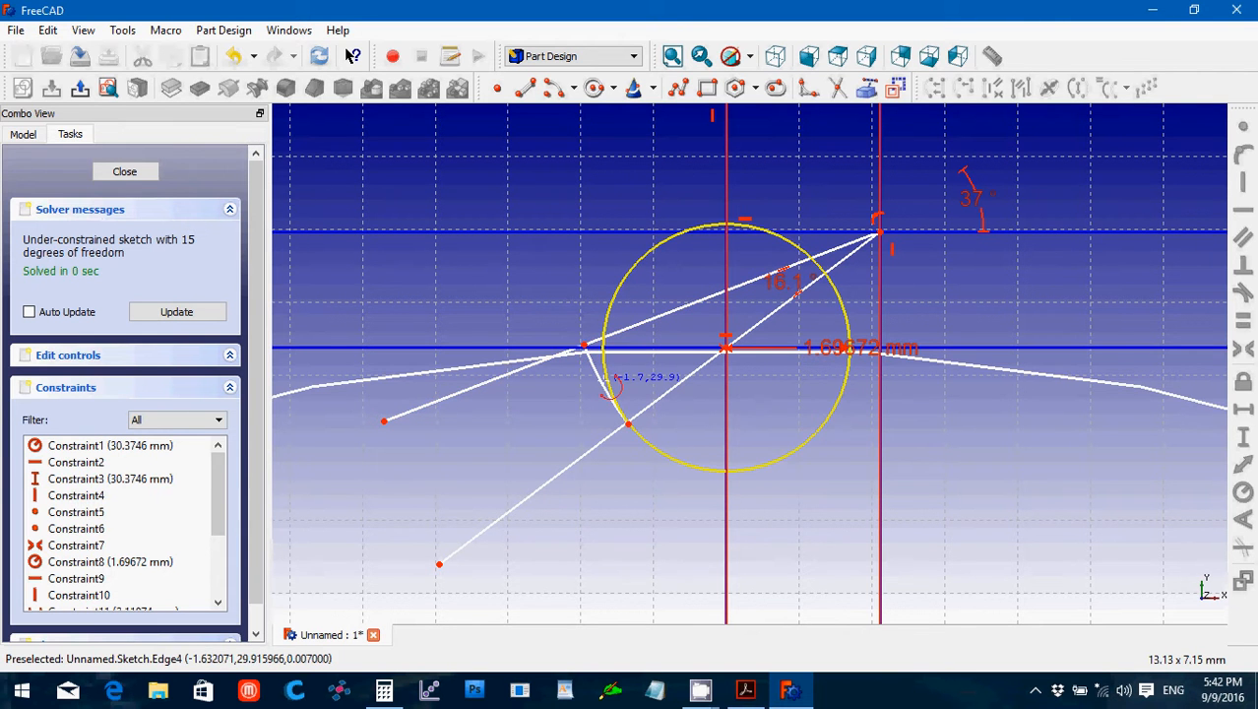
right_click(607, 386)
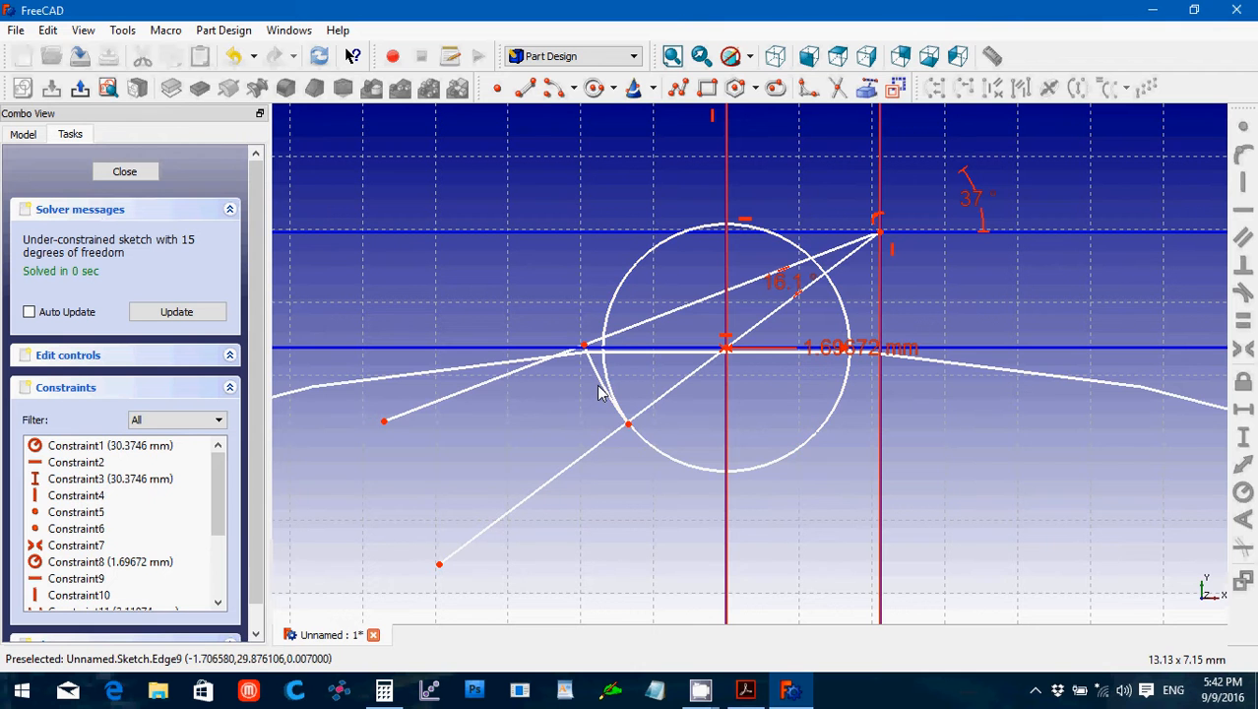
Constrain the radius of arc xy to 4.33832 mm and move its dimension label outward, clear of the geometry.
left_click(603, 390)
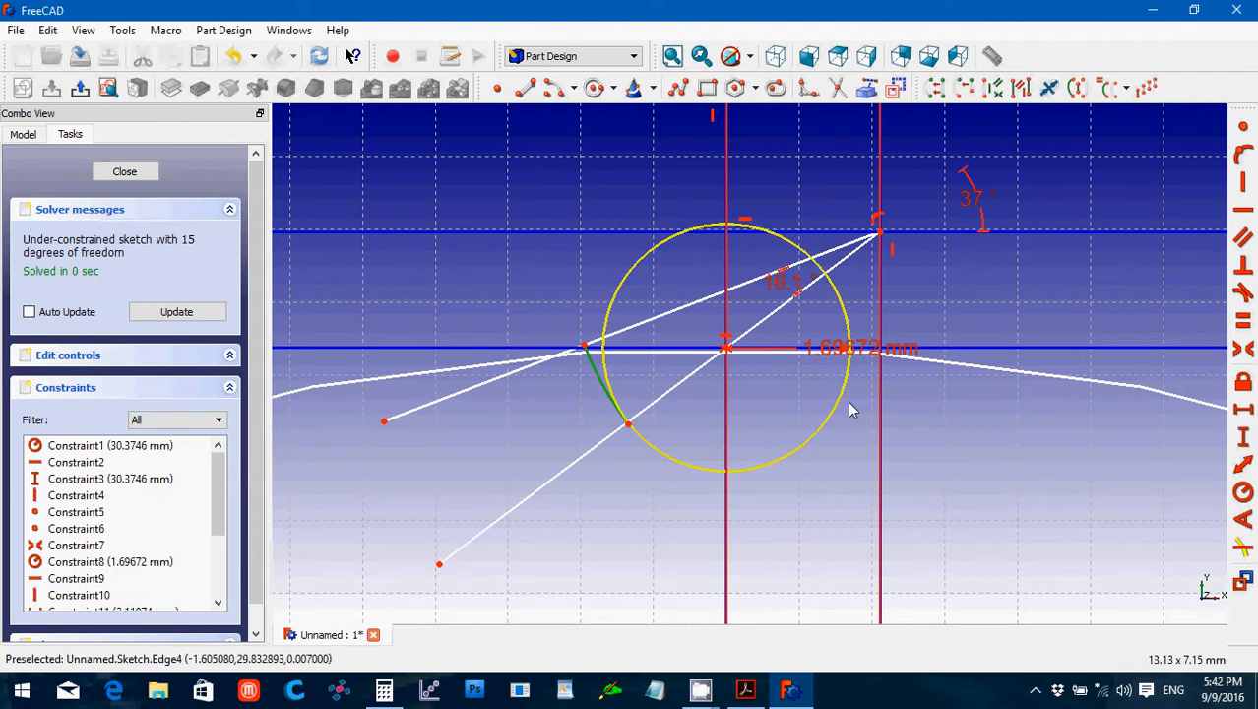
left_click(1243, 495)
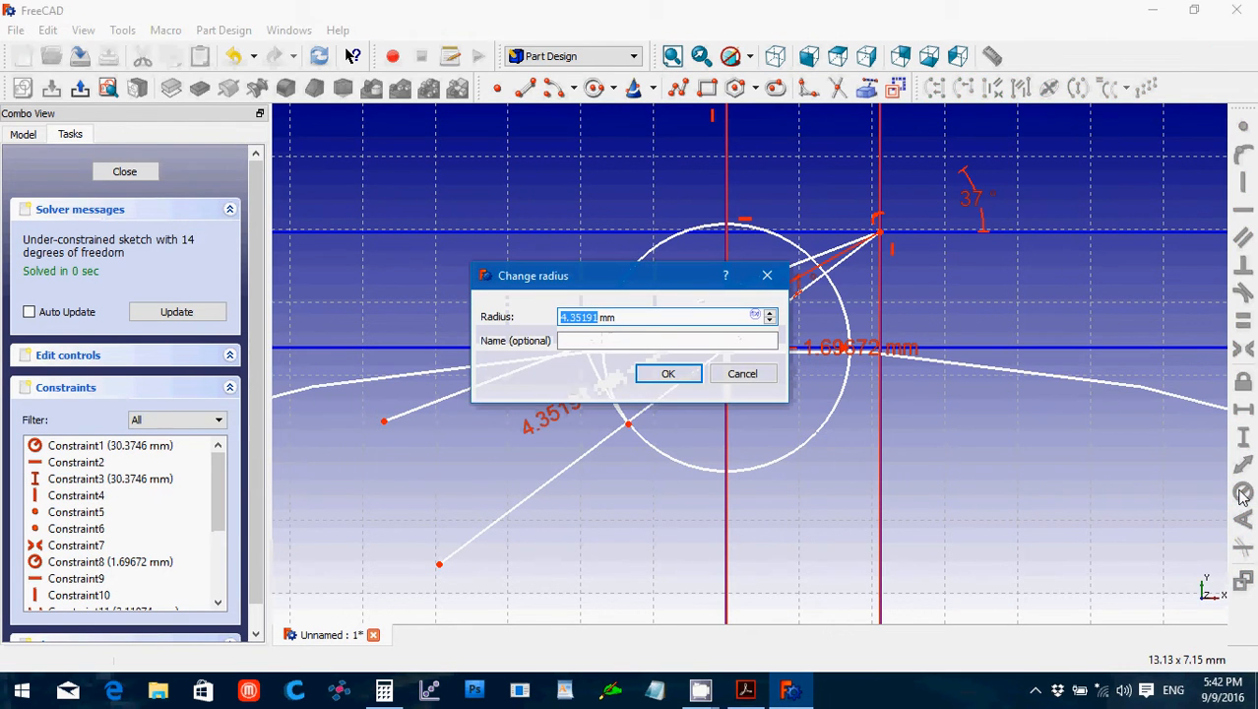
type("4.33832")
left_click(679, 376)
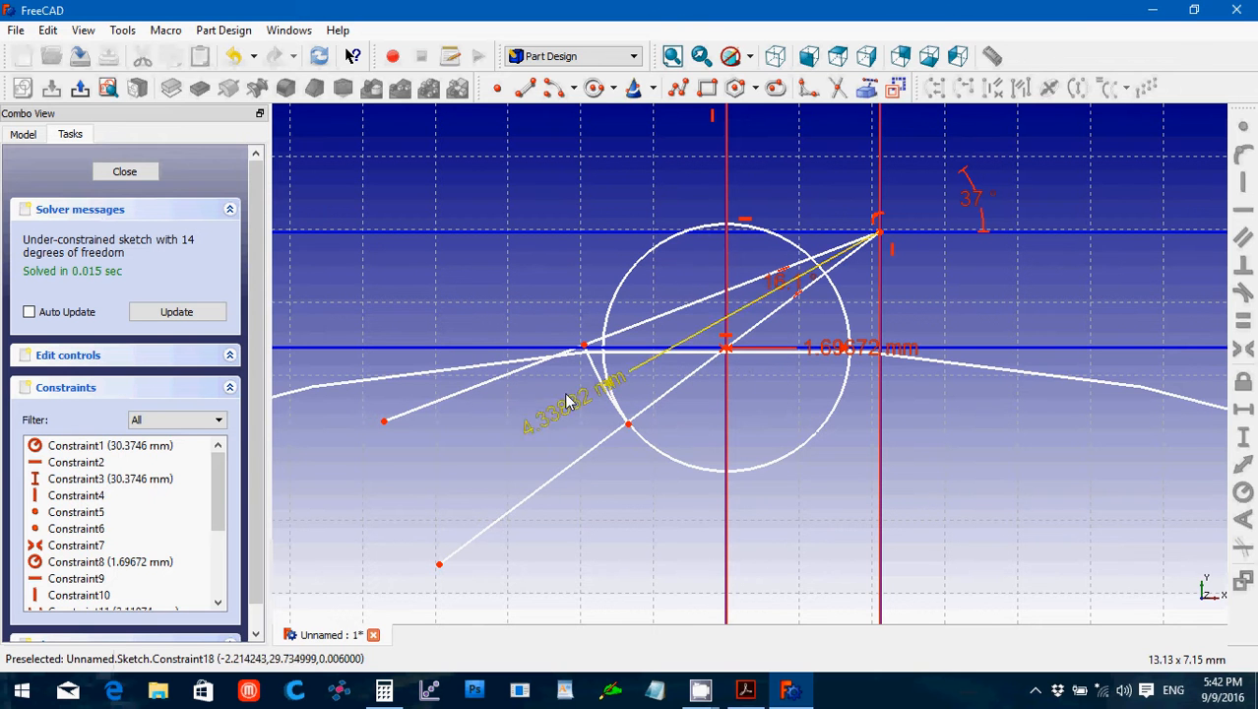
left_click_drag(563, 413, 426, 480)
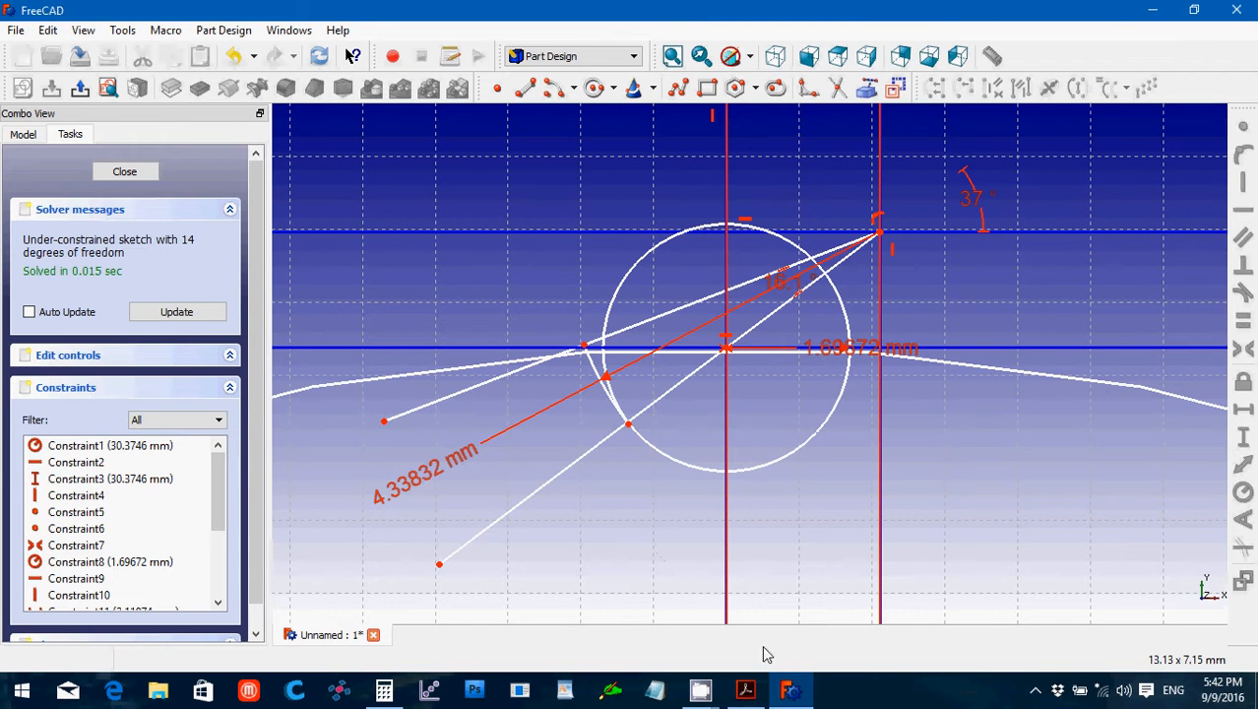
Check the arc xy instructions in the Acrobat Reader PDF, return to FreeCAD, and toggle line cy to construction geometry.
left_click(789, 691)
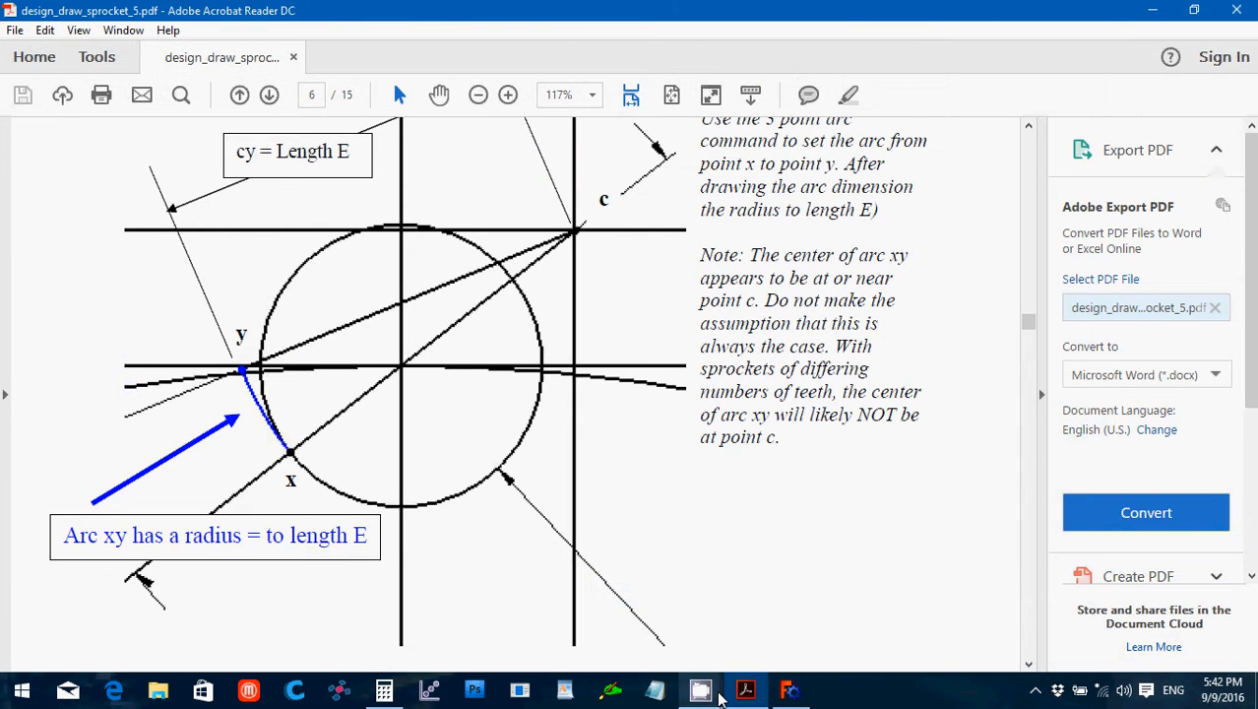
left_click(749, 695)
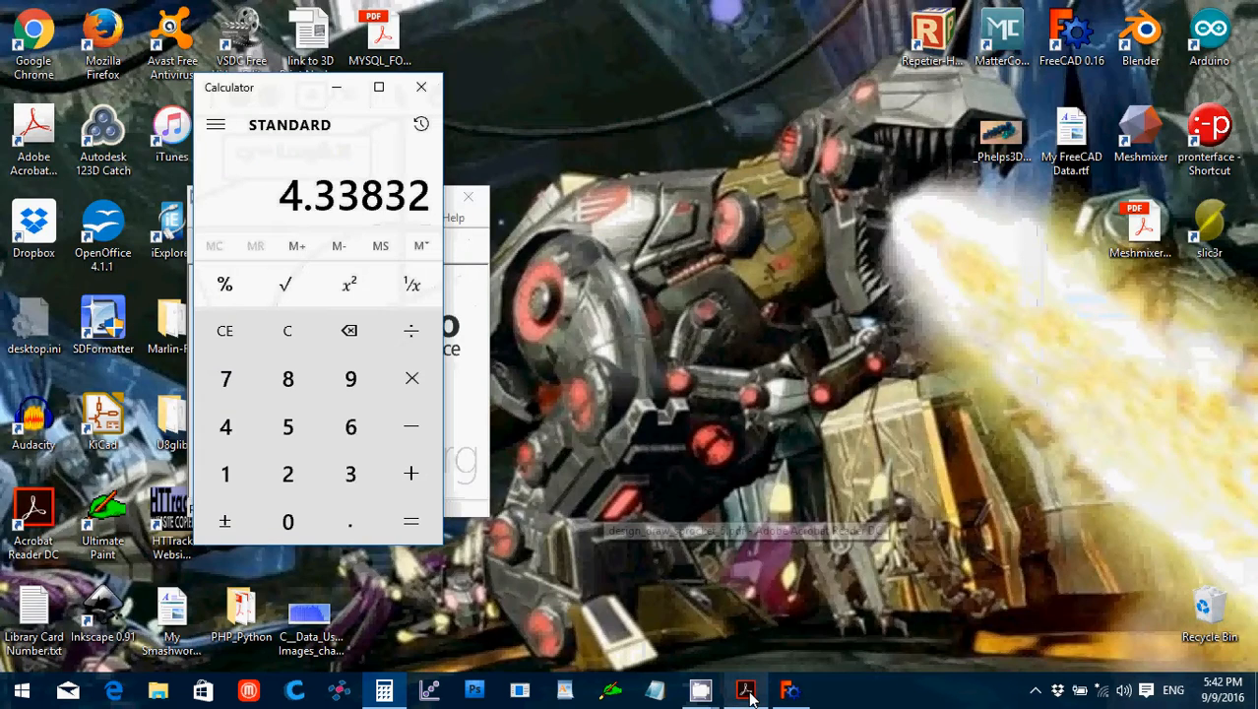
left_click(749, 695)
left_click(797, 694)
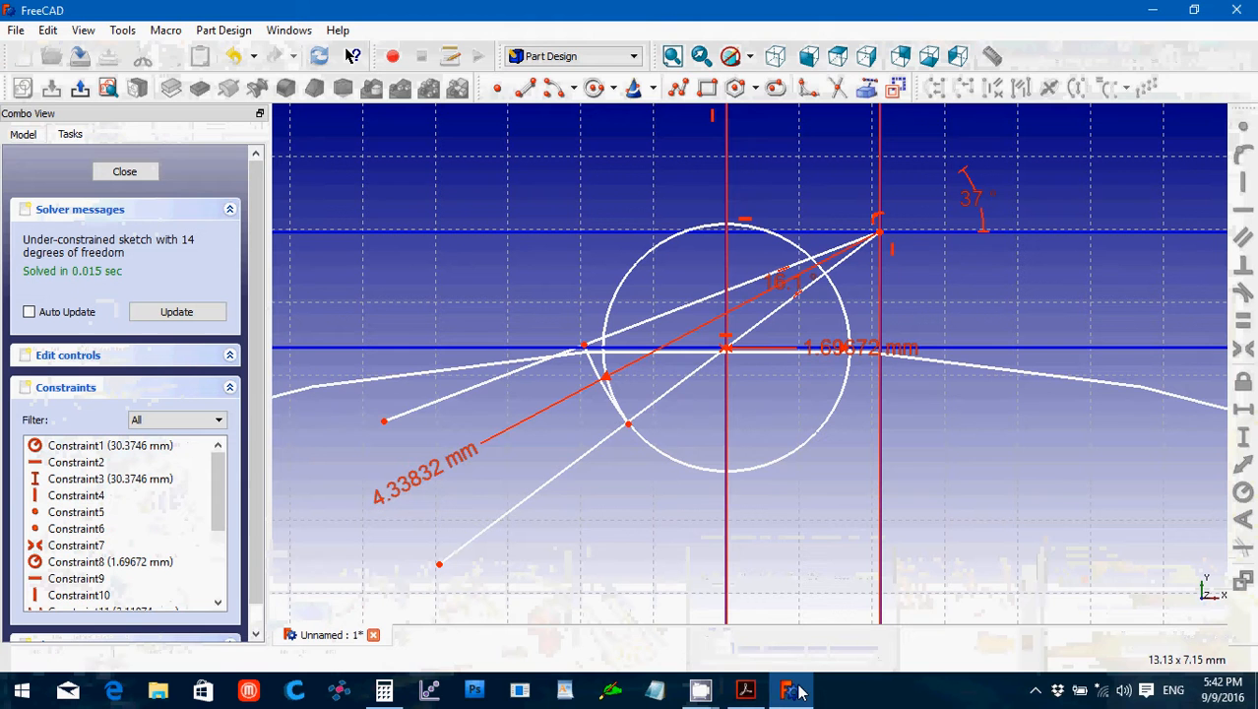
left_click(504, 375)
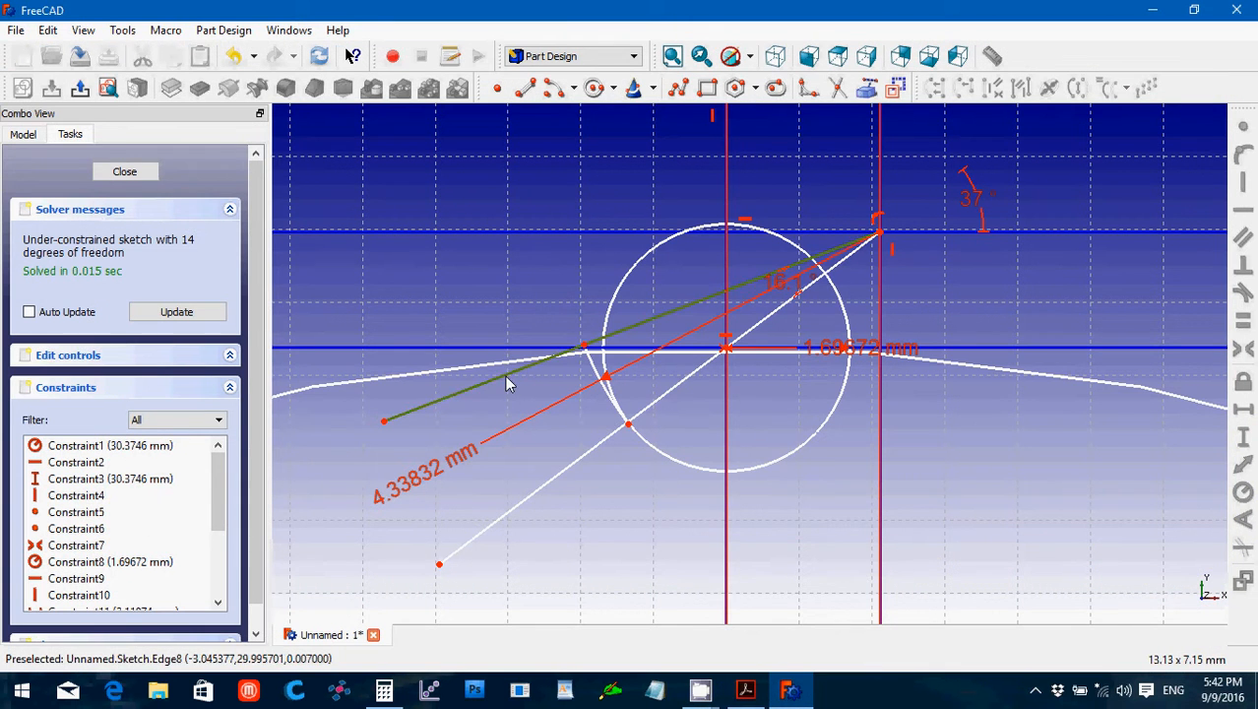
left_click(907, 88)
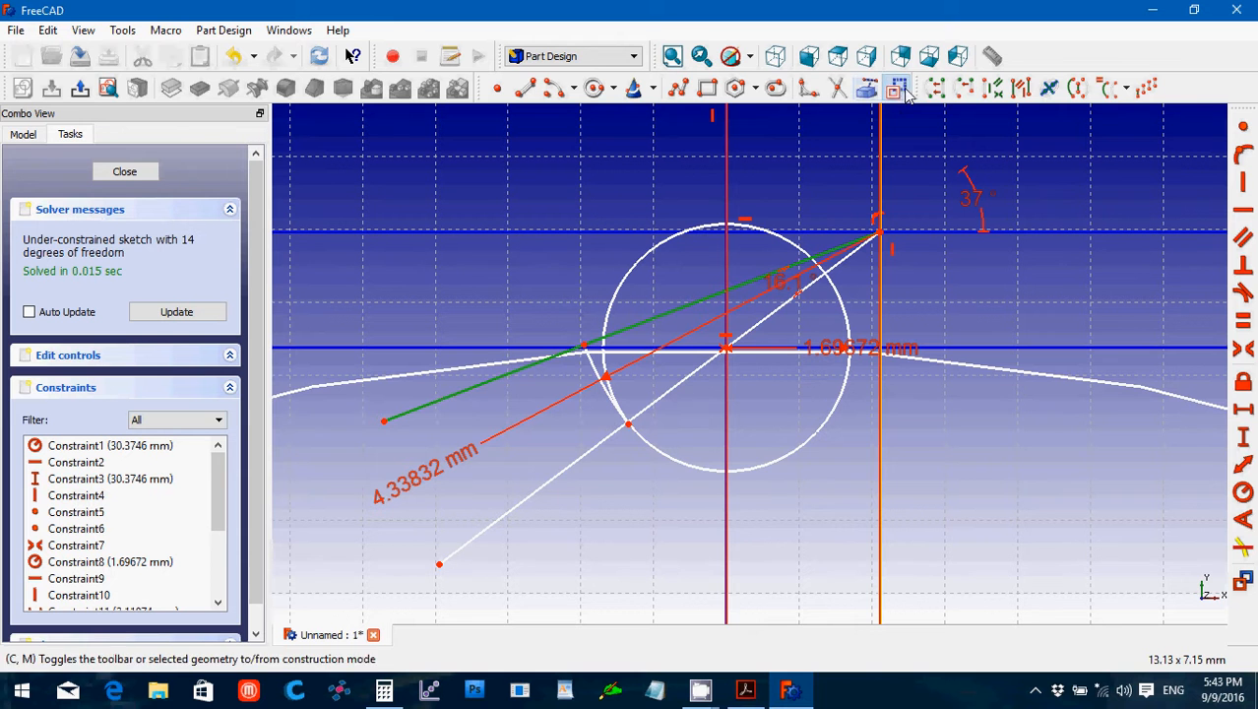
Convert the lower diagonal line through the circle's centre to construction geometry.
left_click(589, 453)
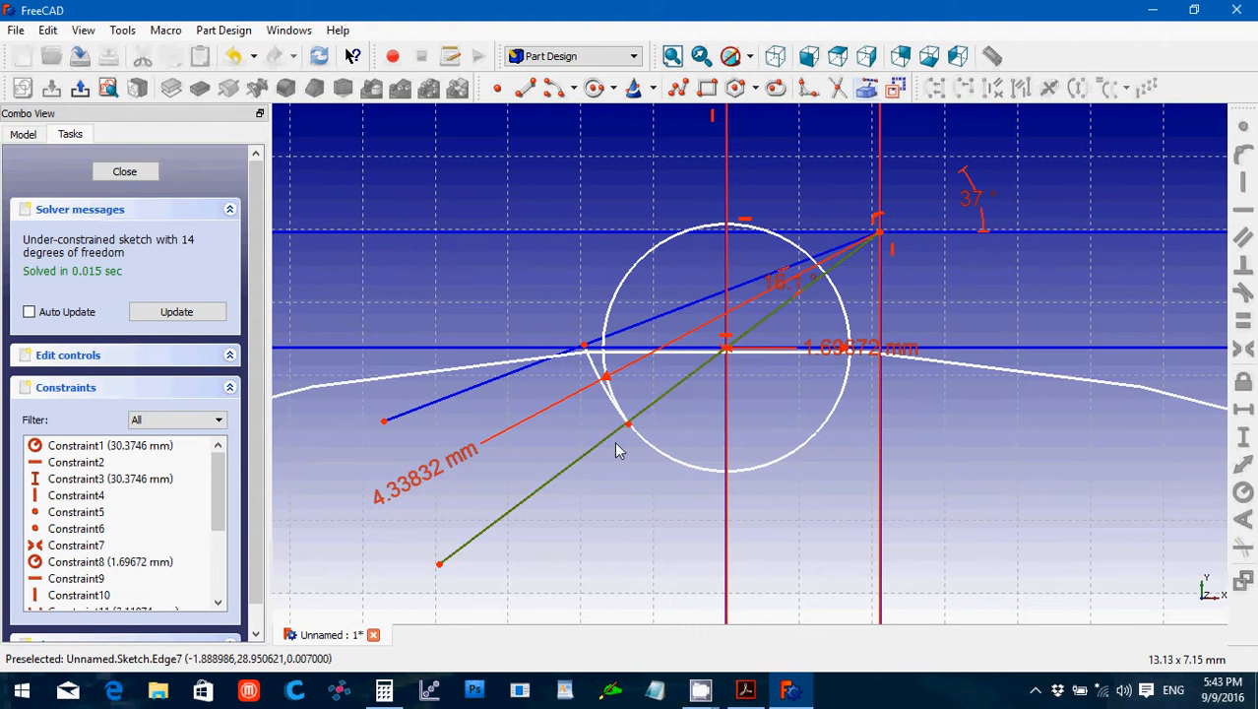
left_click(906, 89)
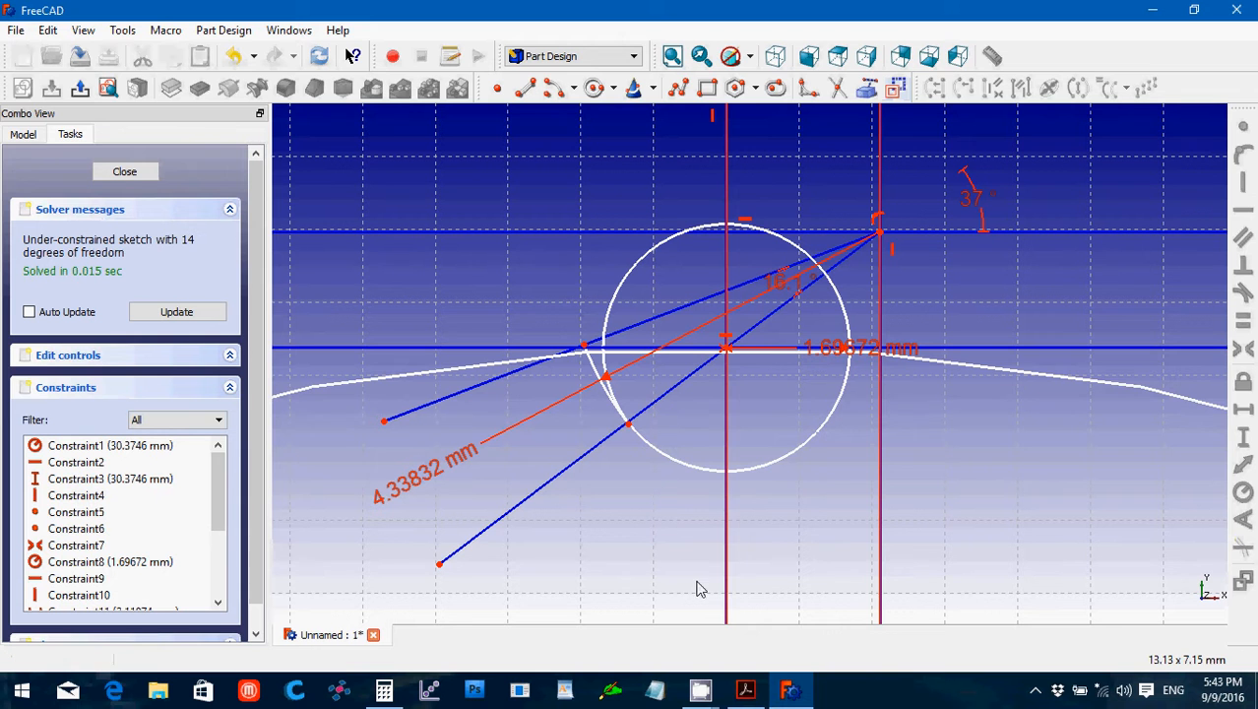
Switch to design_draw_sprocket_5.pdf in Acrobat Reader and read past the arc xy example to instruction 11 about drawing line segment yz.
left_click(745, 694)
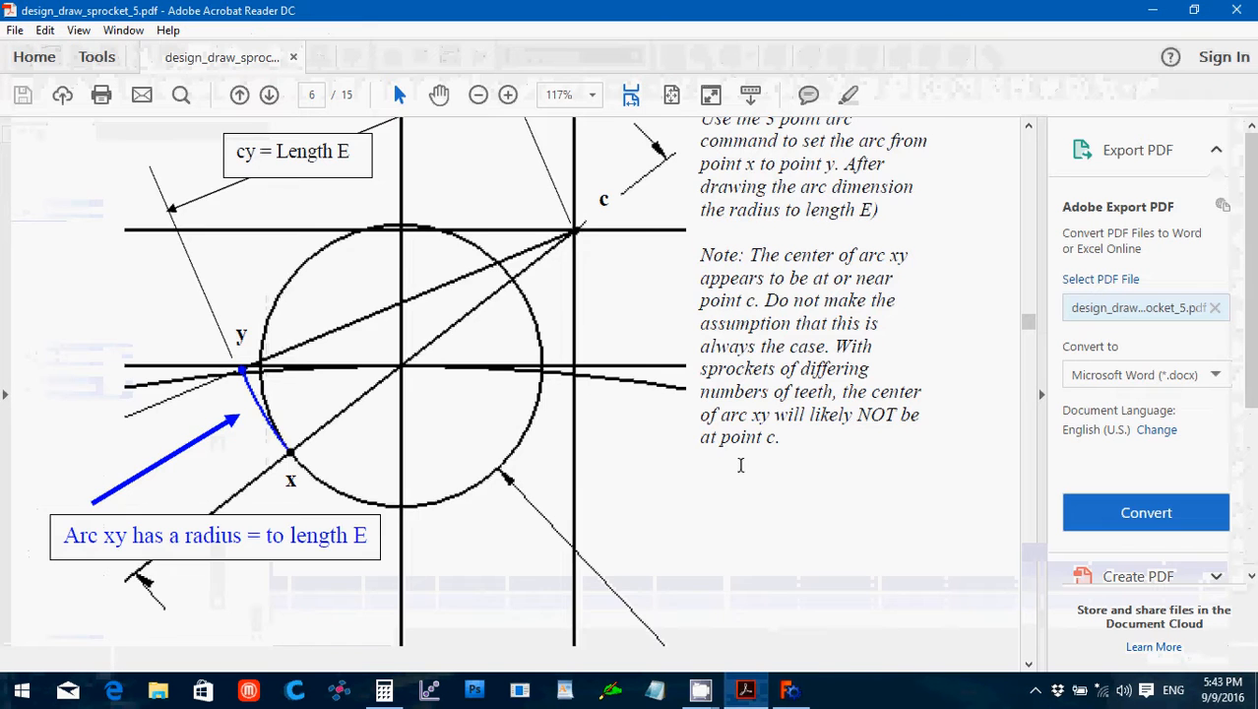
scroll(743, 467, "down", 1)
scroll(743, 468, "down", 9)
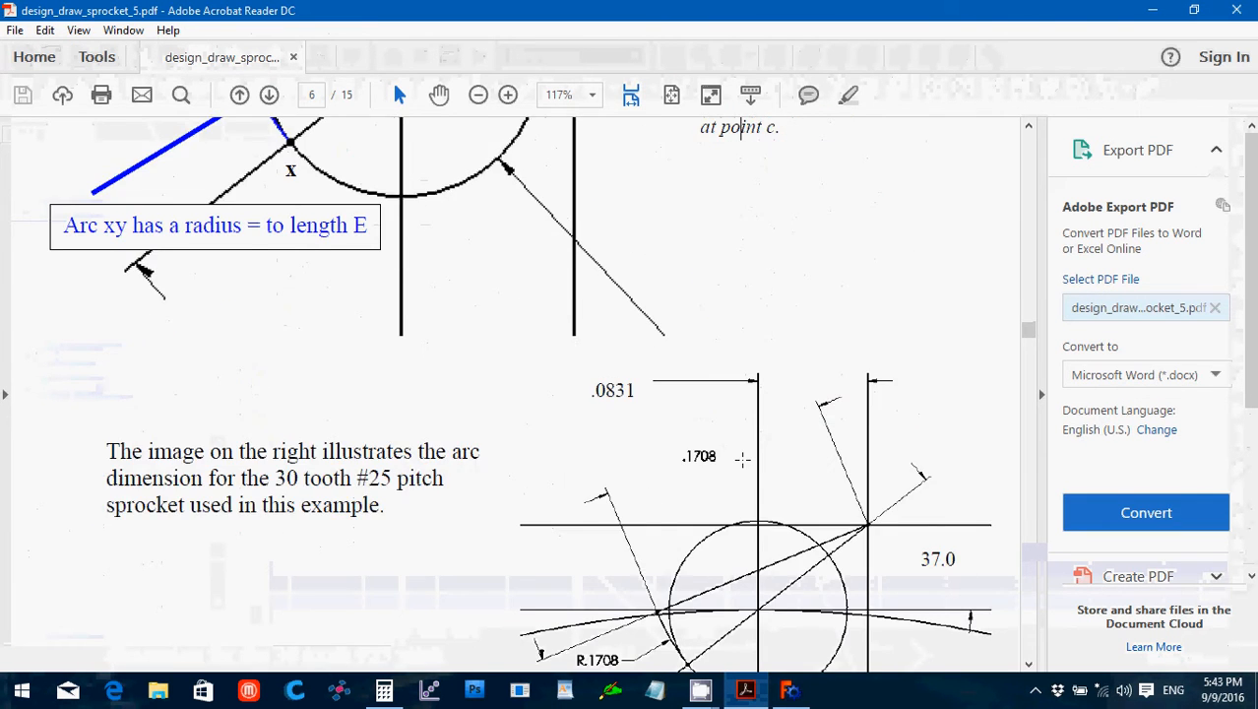
scroll(742, 459, "down", 1)
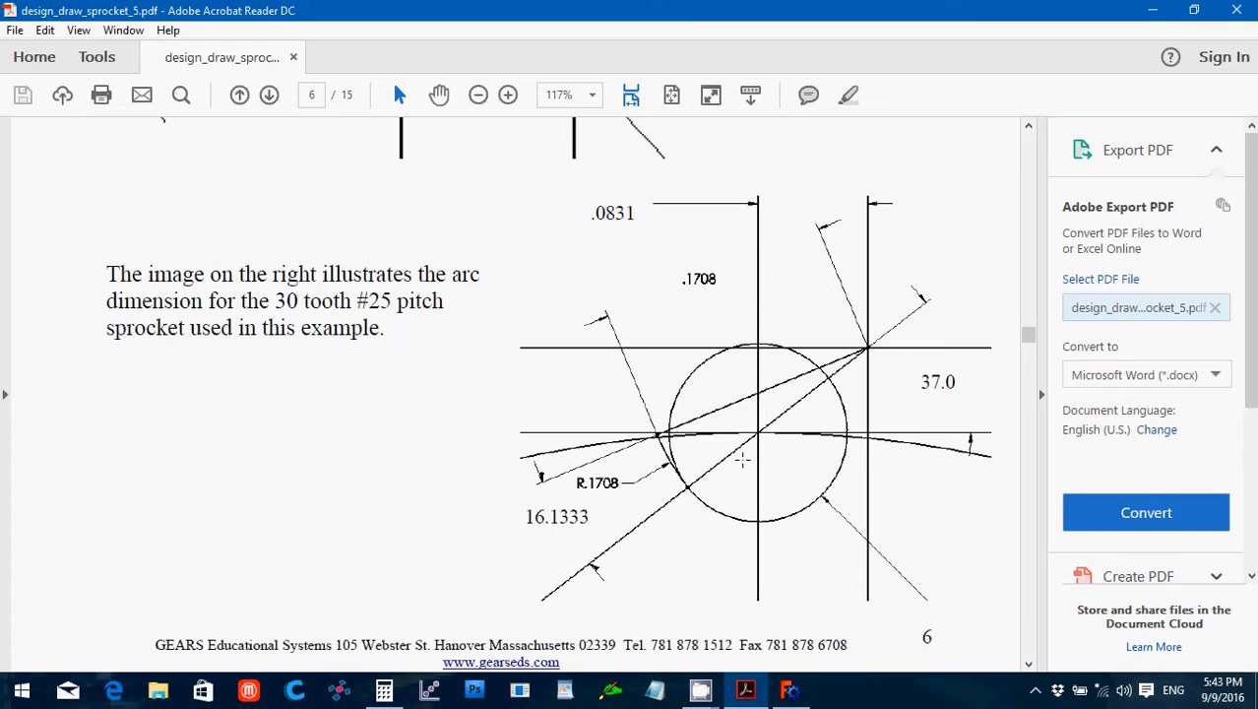
scroll(742, 458, "down", 10)
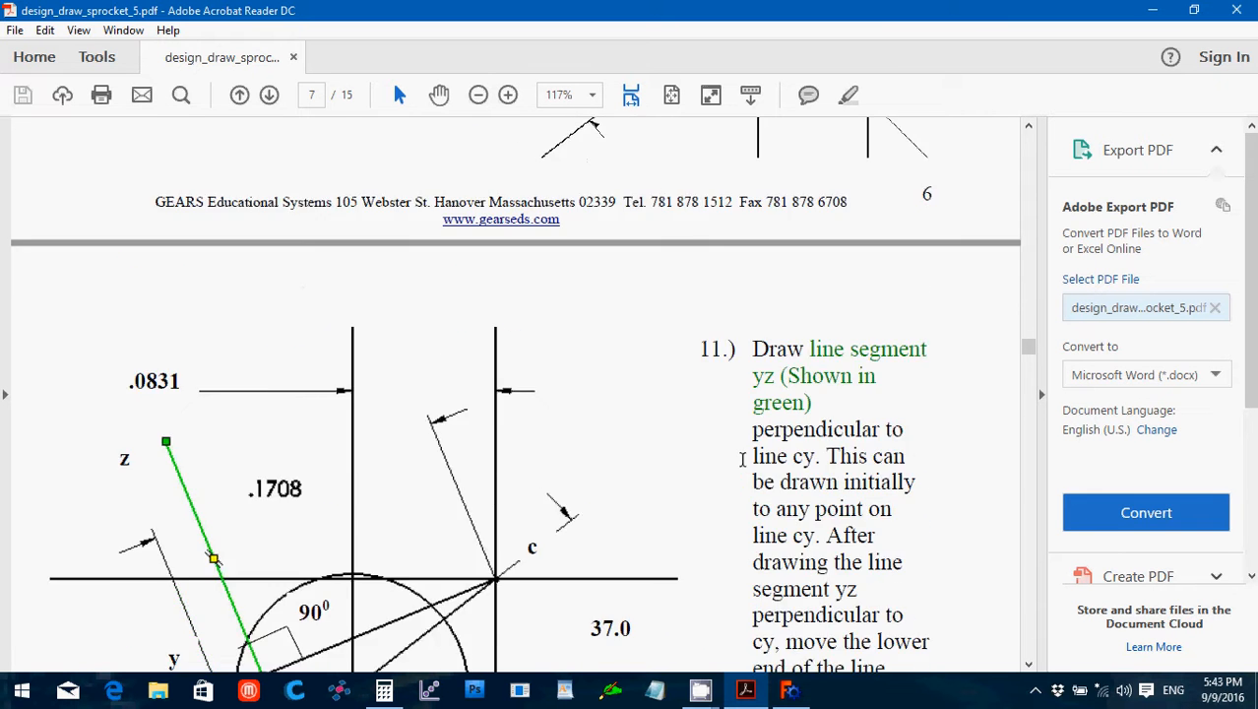
scroll(742, 459, "down", 3)
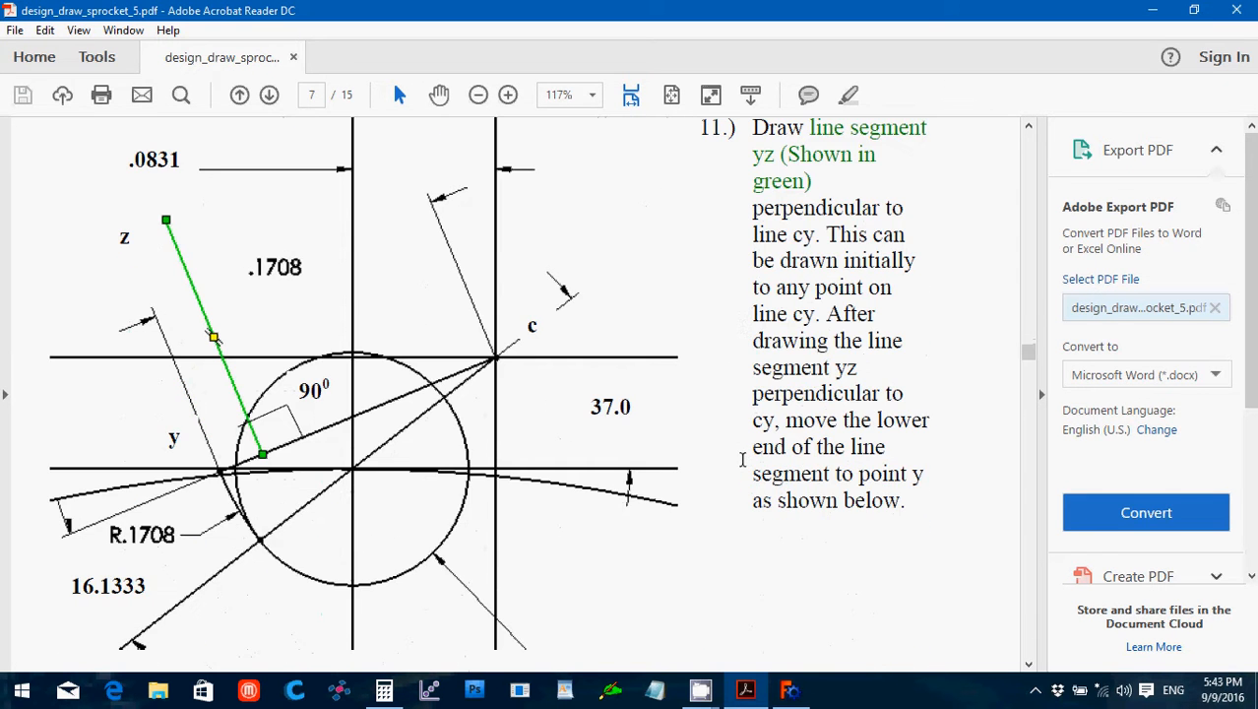
scroll(740, 449, "up", 1)
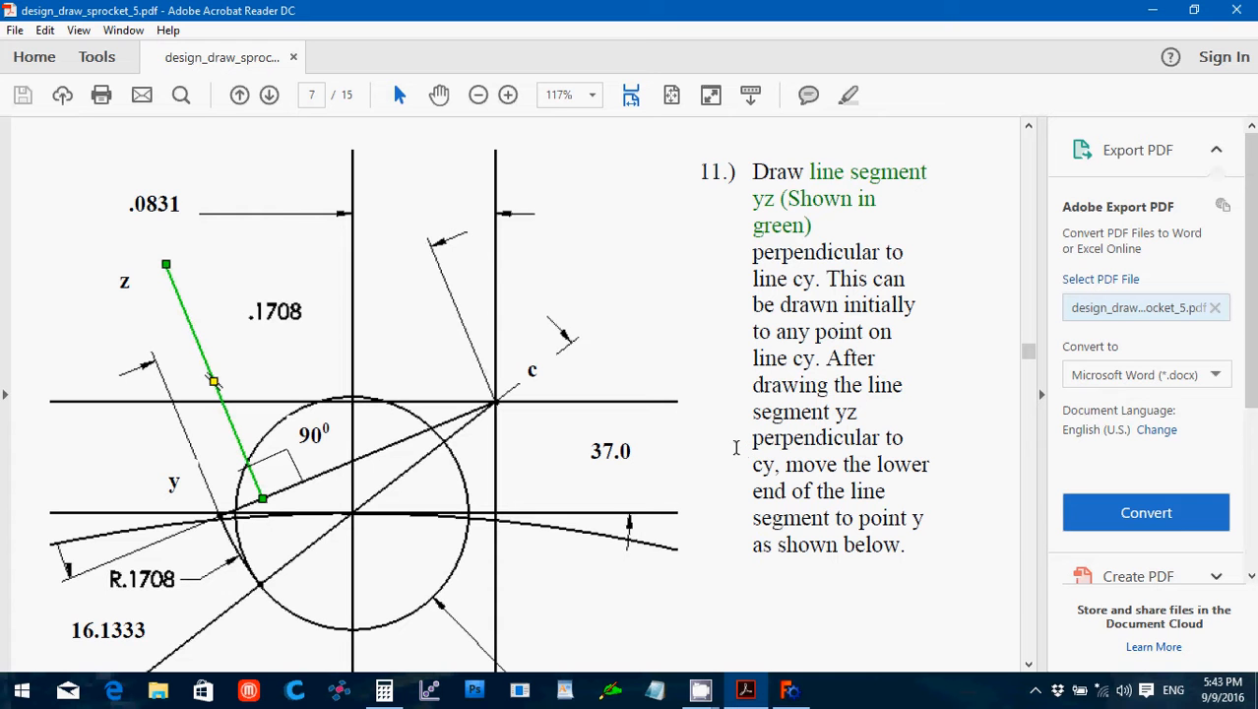
Switch back to FreeCAD and draw line yz from the upper diagonal construction line, just inside the circle, up and leftward past the upper horizontal line.
mouse_move(797, 692)
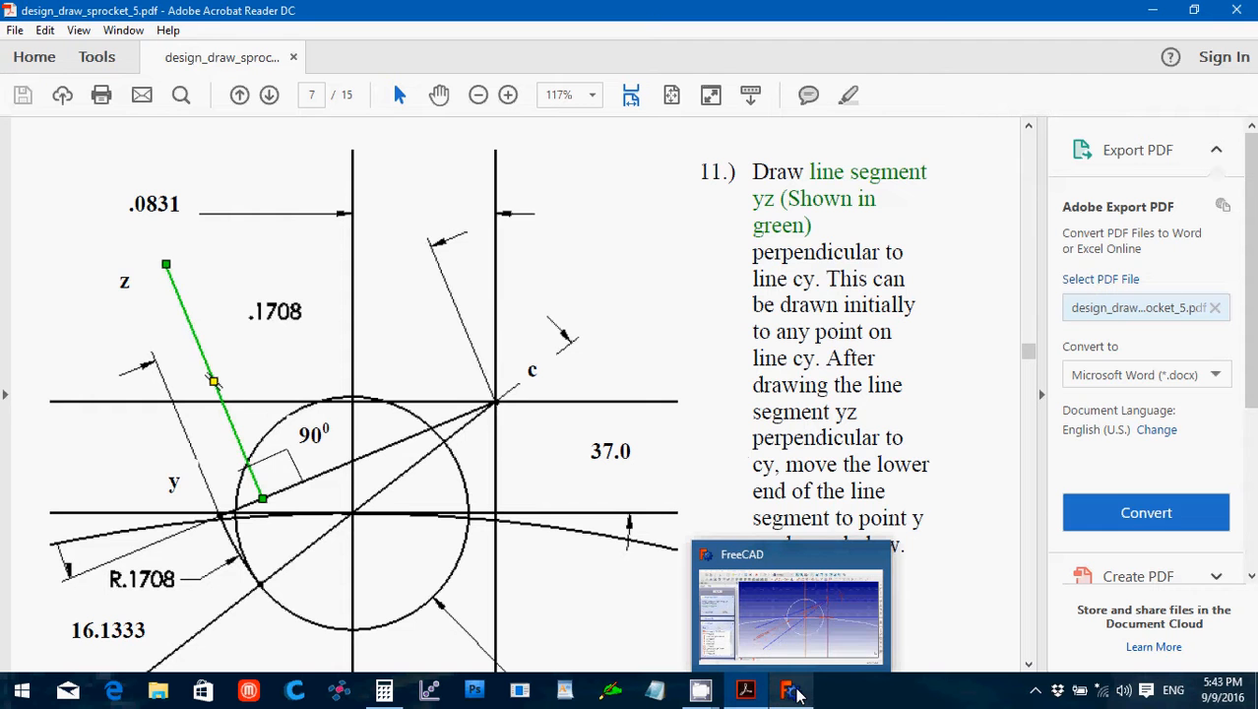
left_click(797, 692)
left_click(797, 692)
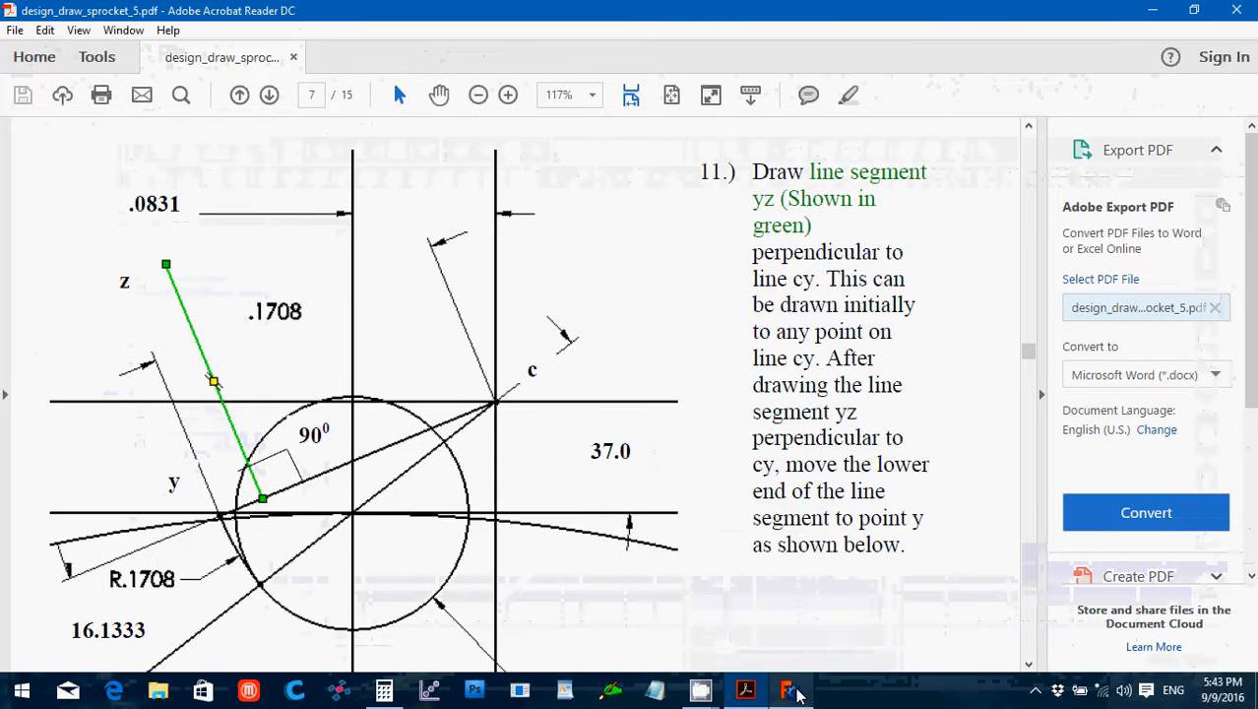
left_click(797, 691)
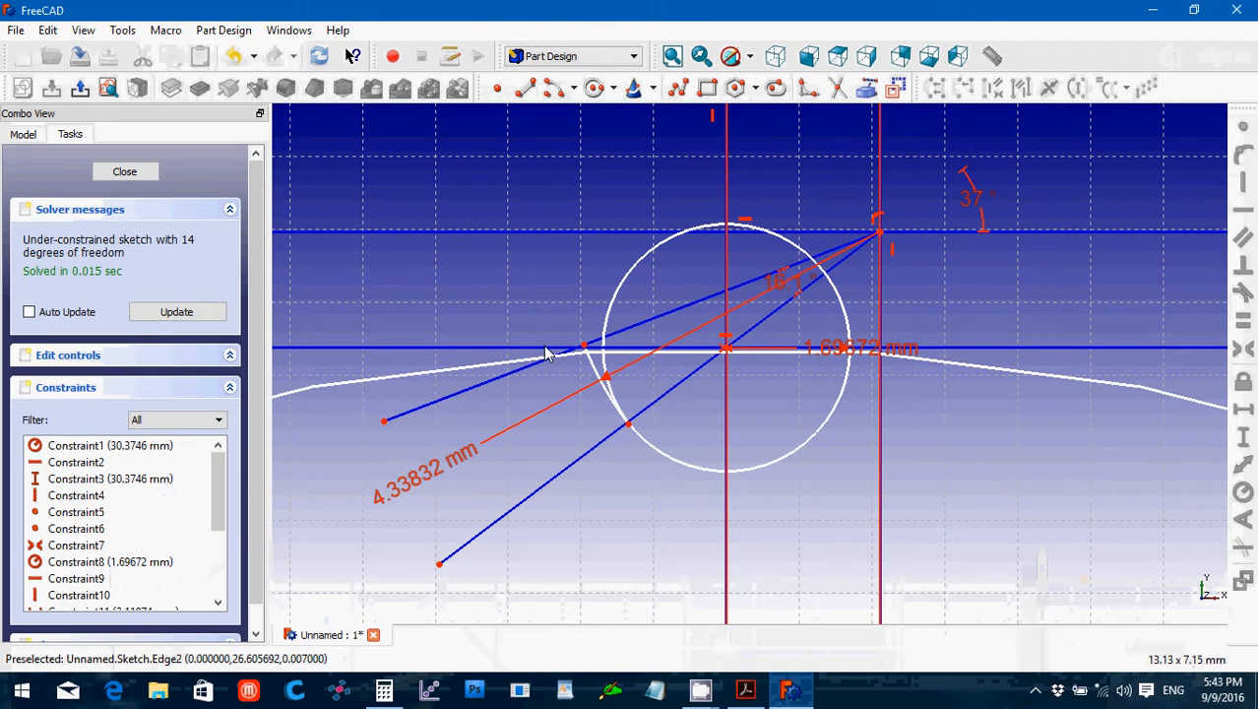
left_click(525, 88)
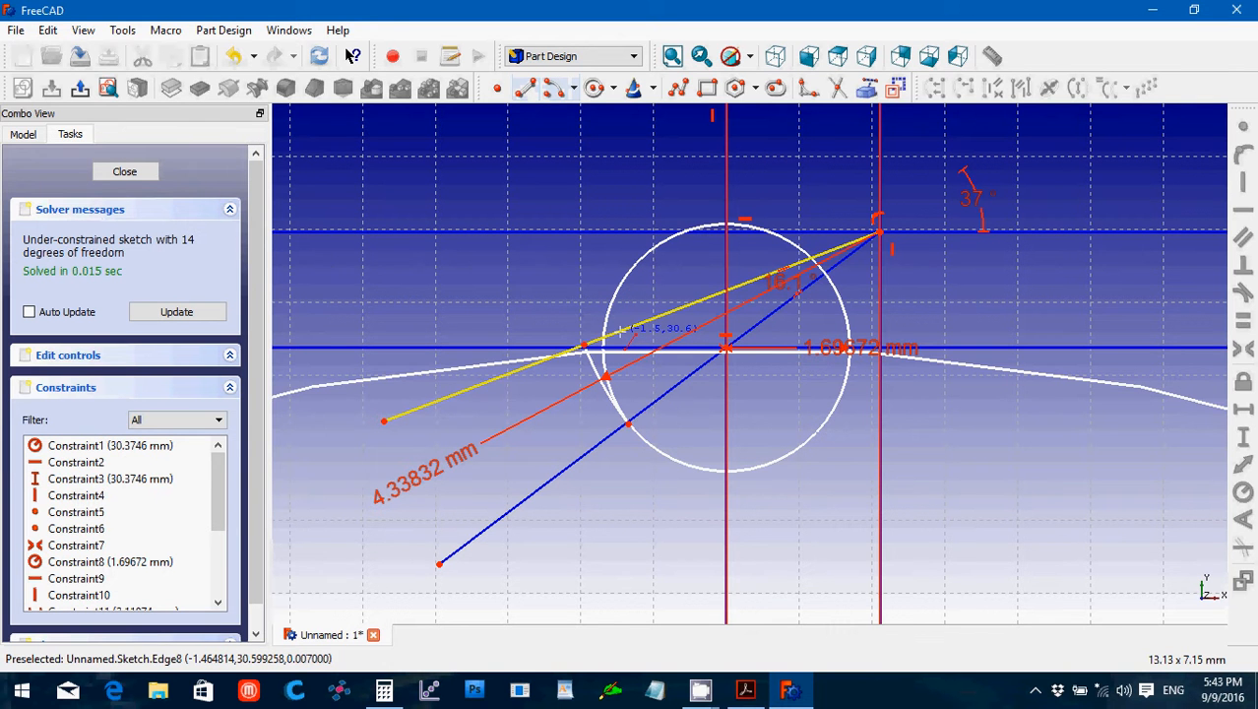
left_click(745, 691)
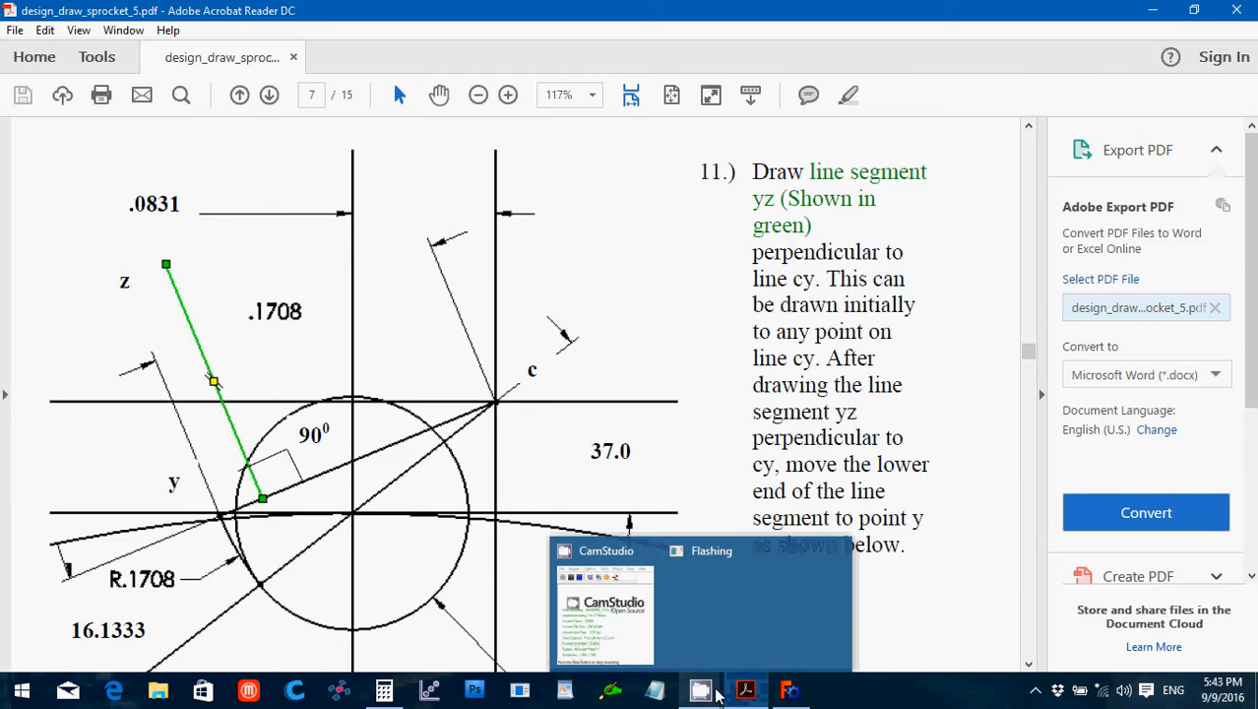
left_click(793, 691)
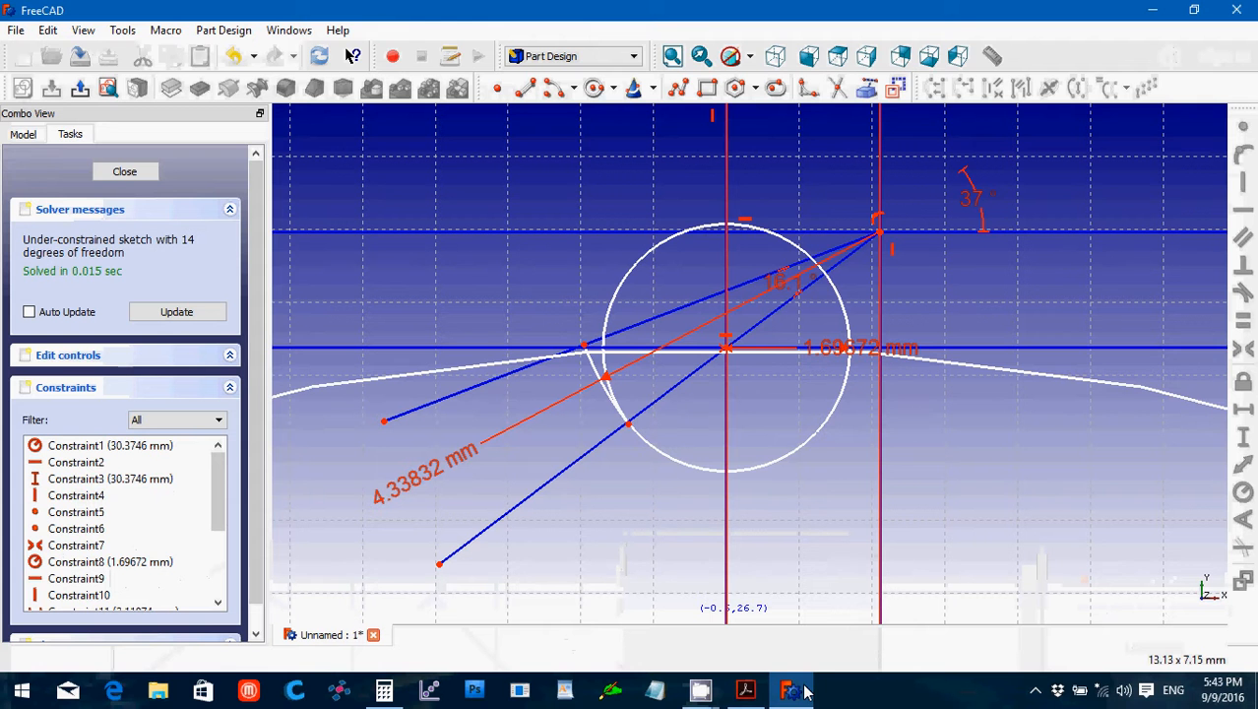
left_click(627, 325)
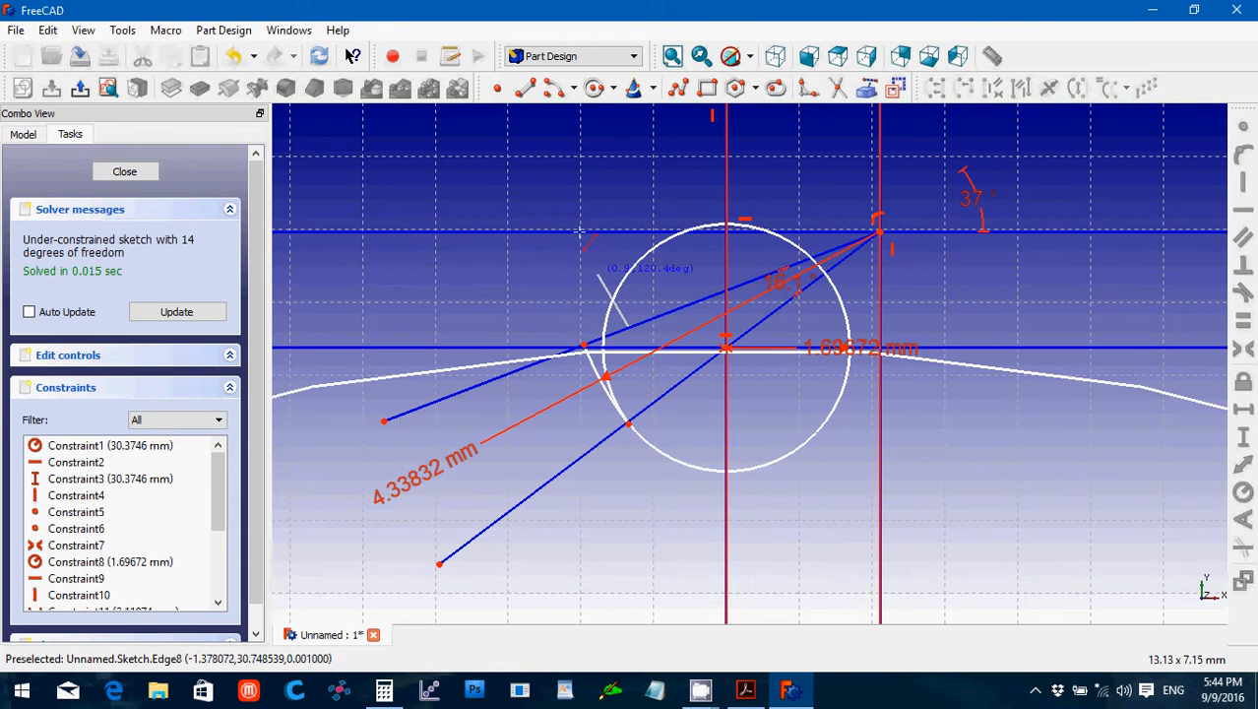
left_click(557, 184)
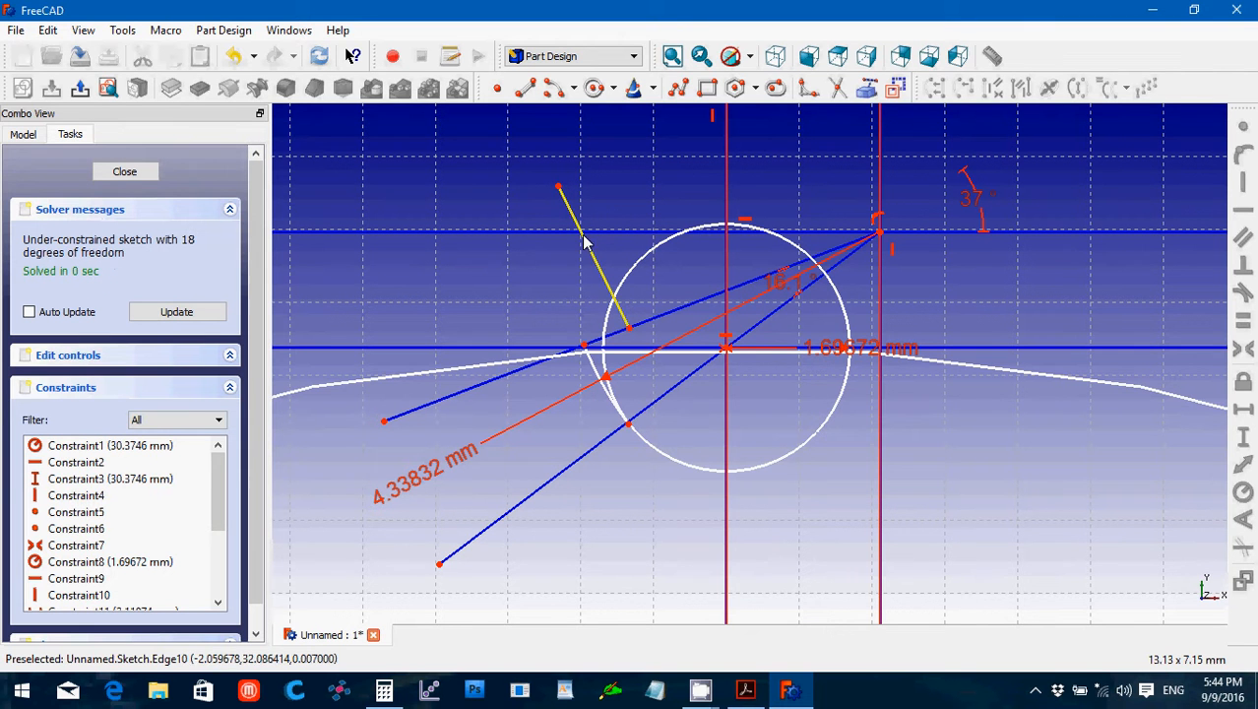
Constrain the new line at 90° to the upper diagonal construction line and slide its lower endpoint slightly toward the circle's centre.
left_click(593, 258)
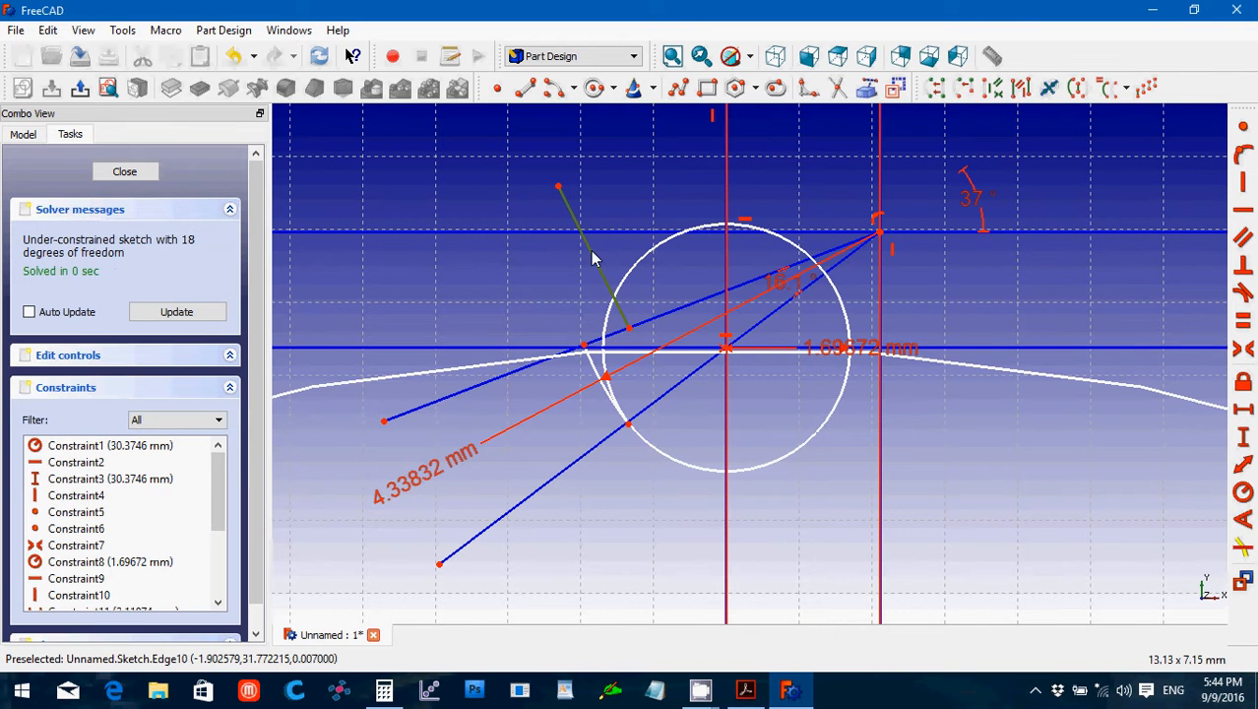
left_click(687, 306)
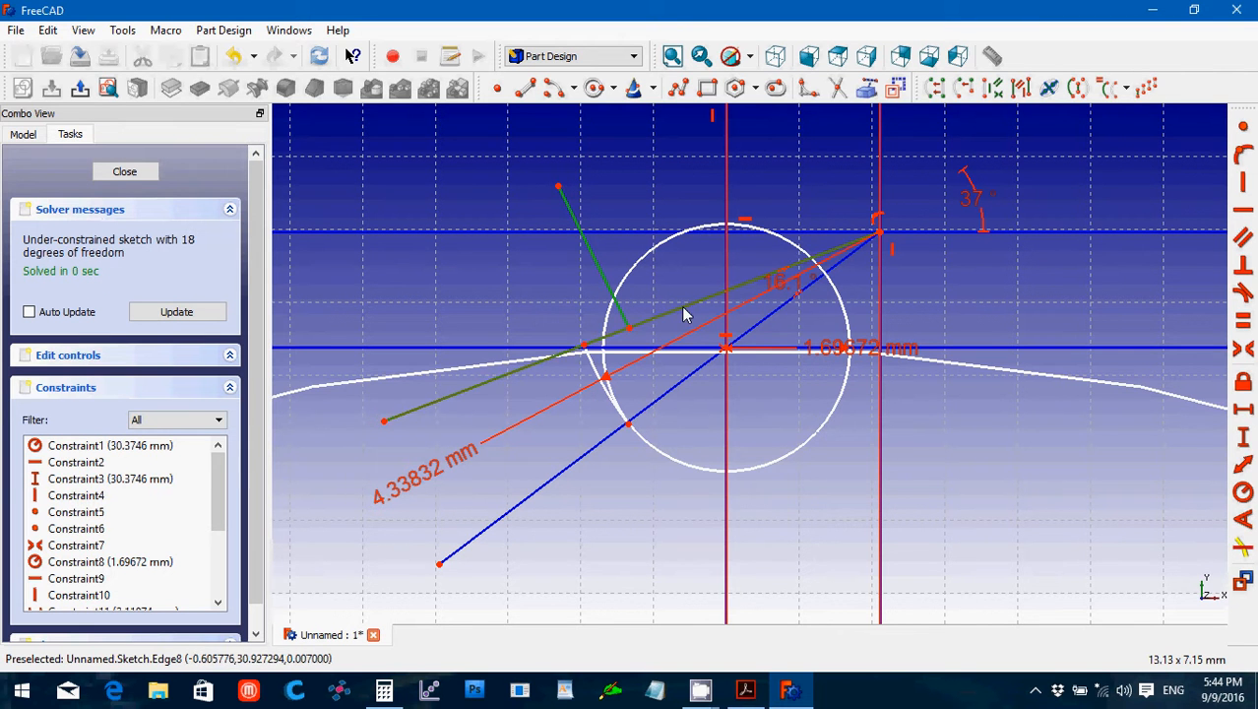
left_click(1246, 522)
type("90")
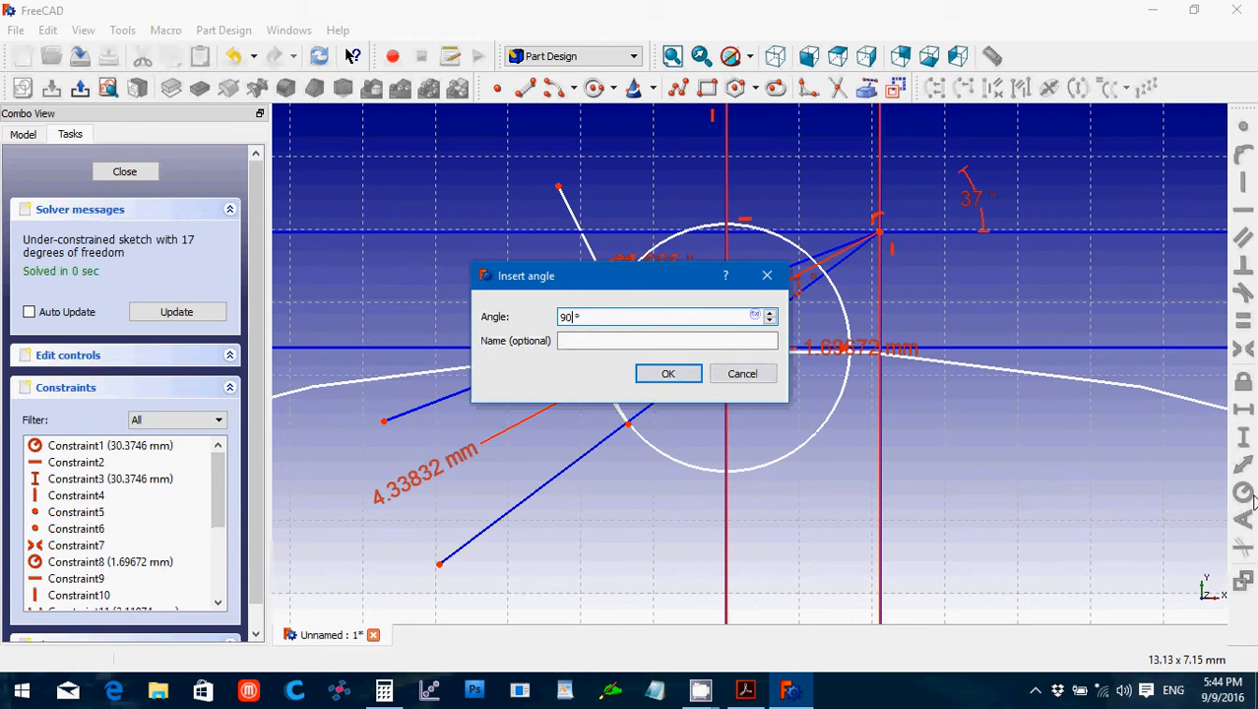
key("Return")
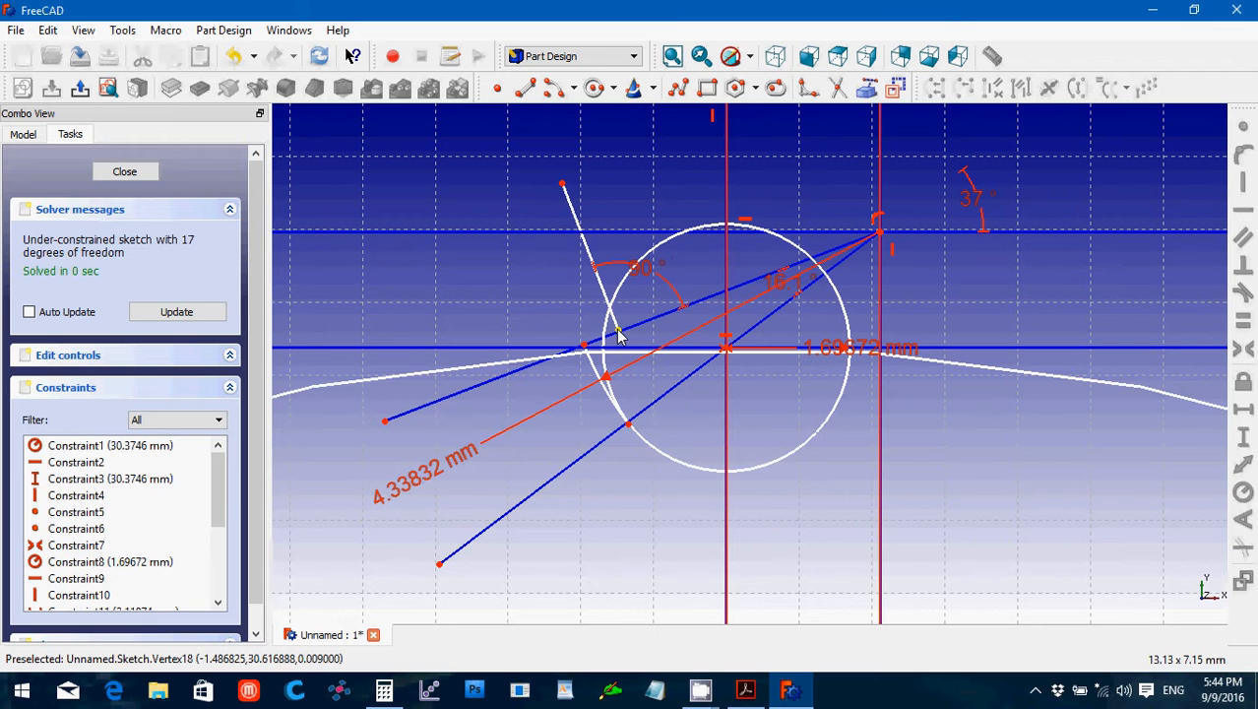
left_click_drag(618, 334, 642, 344)
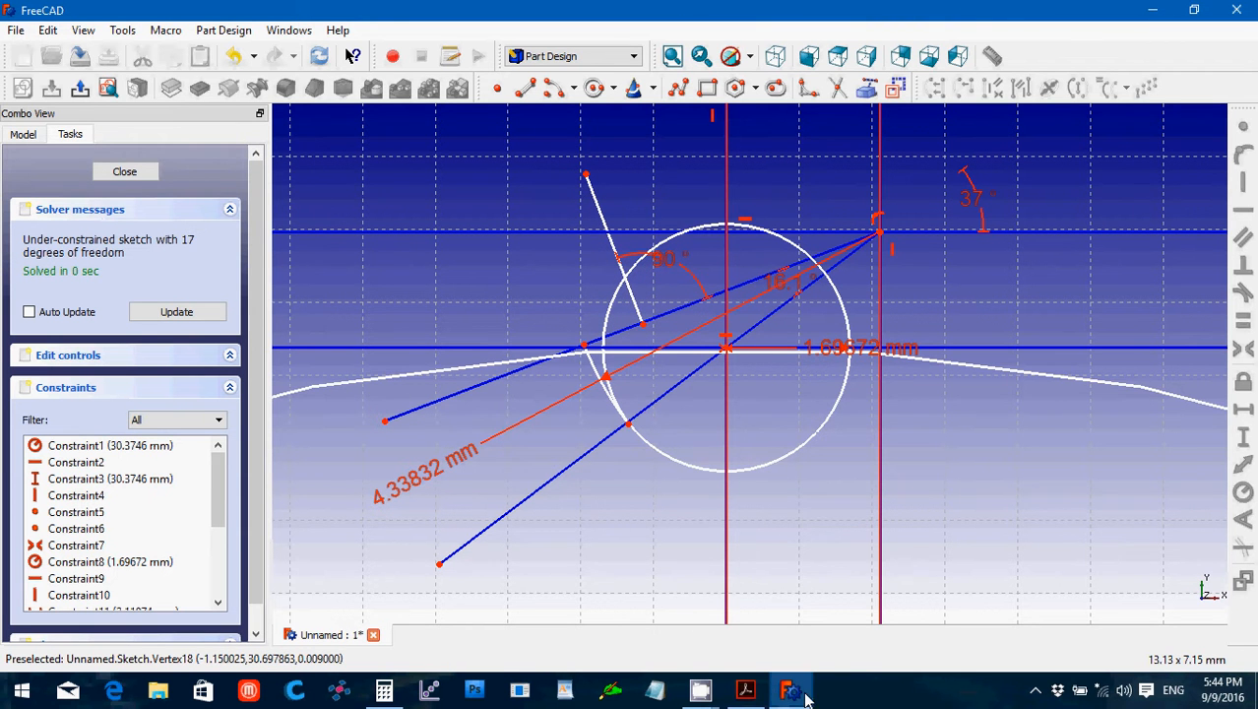
Review design_draw_sprocket_5.pdf in Acrobat Reader on moving line yz's lower end to point y and fixing it in position.
left_click(746, 692)
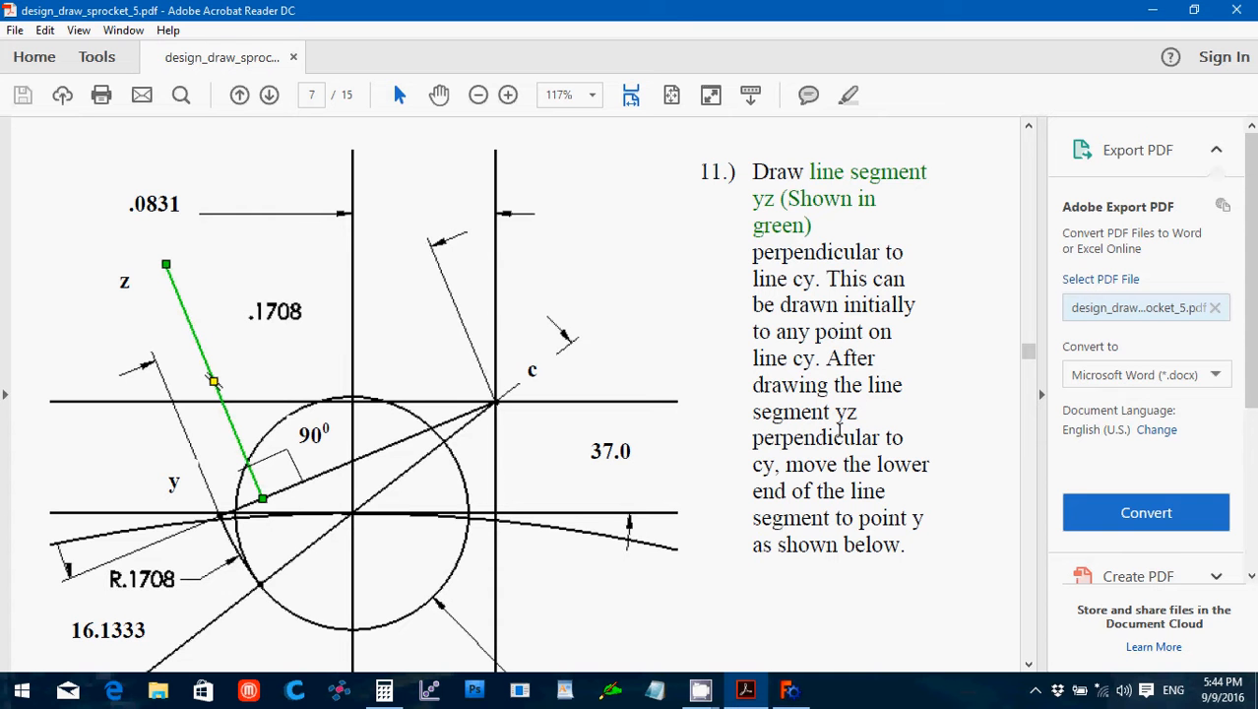
scroll(838, 430, "down", 3)
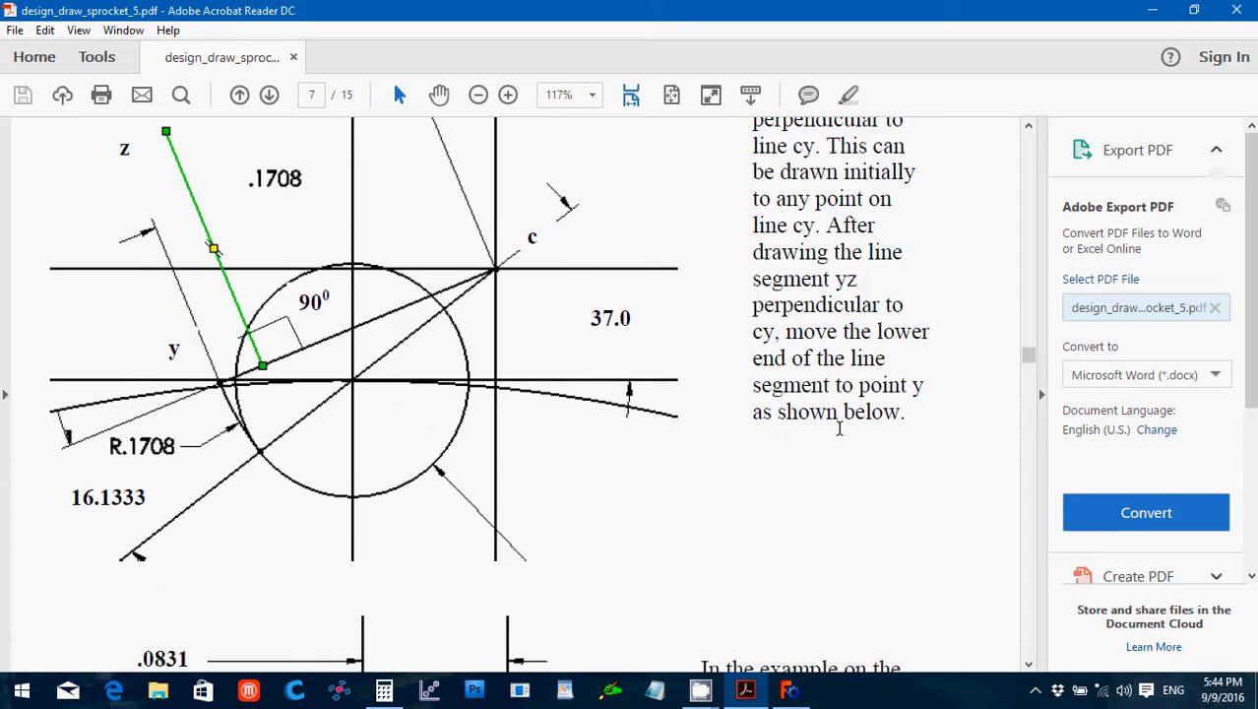
left_click(793, 691)
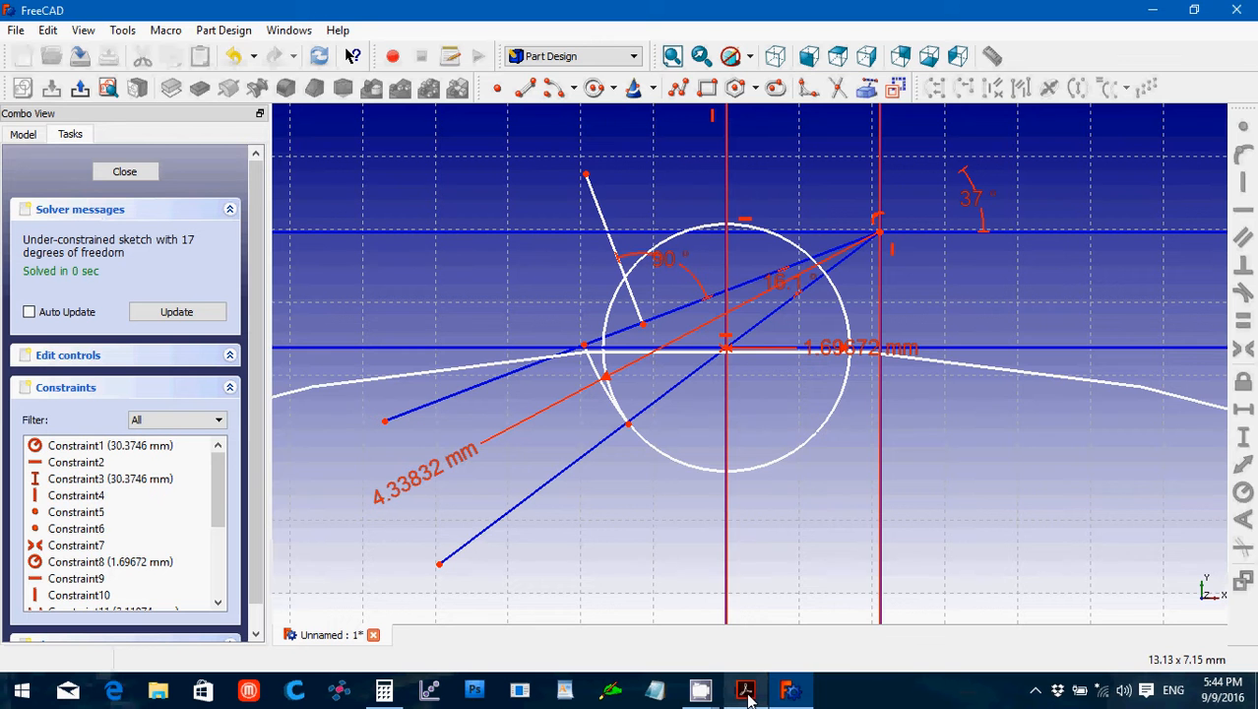
mouse_move(746, 693)
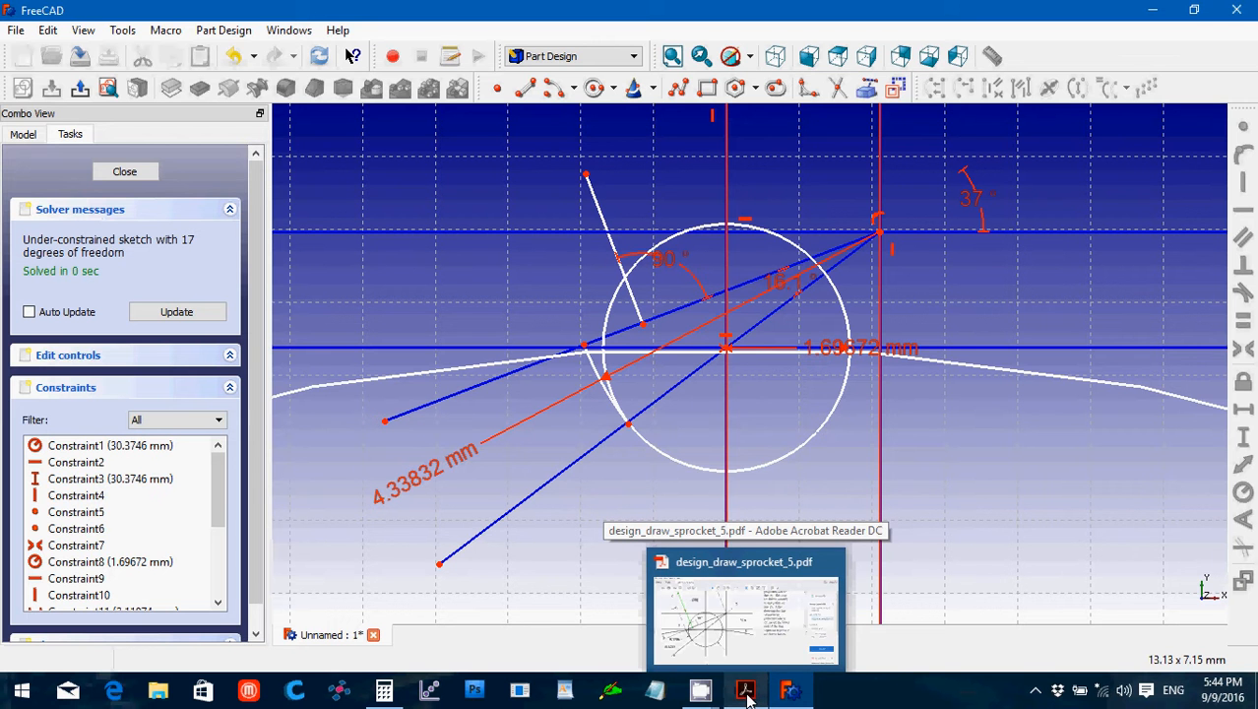
left_click(746, 694)
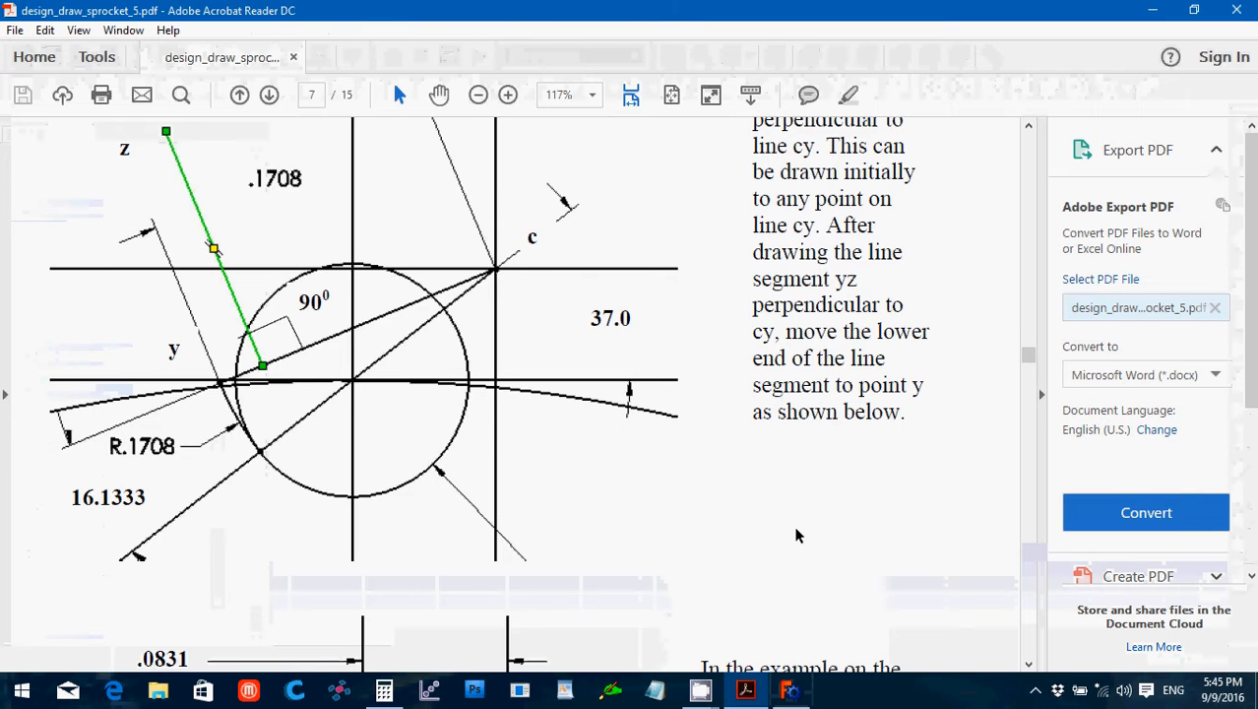
scroll(796, 532, "down", 5)
scroll(797, 529, "down", 1)
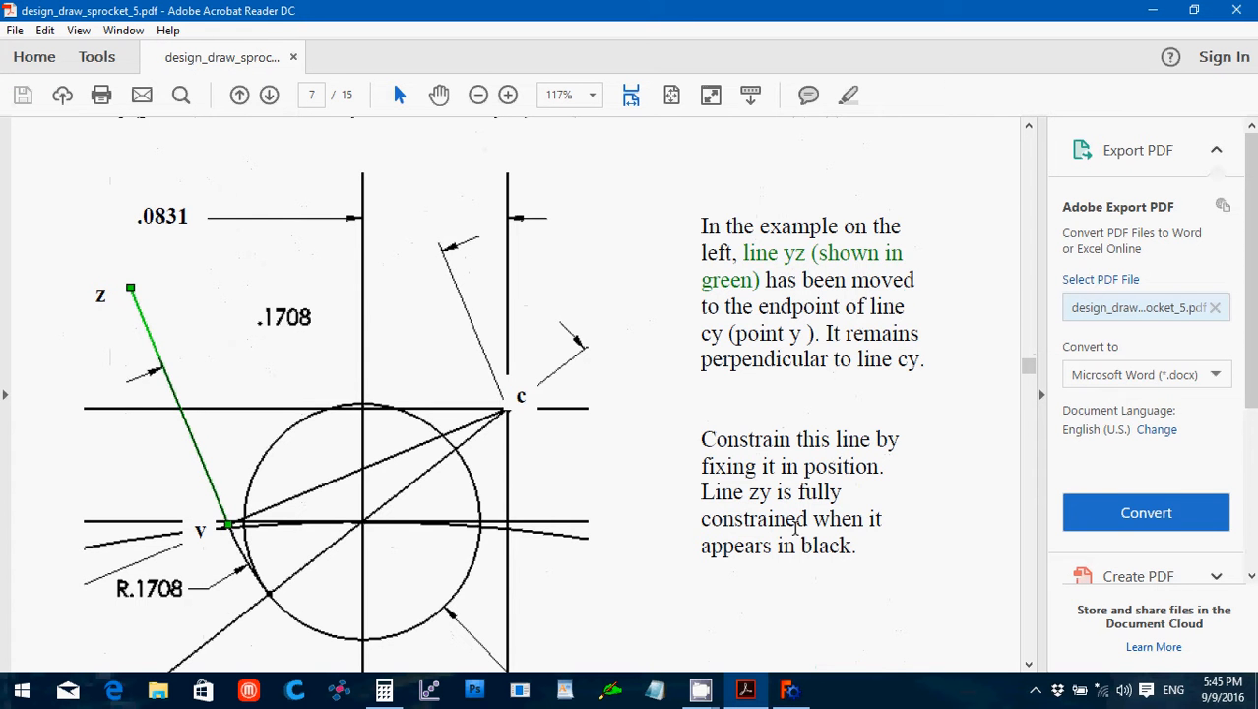
scroll(796, 531, "up", 5)
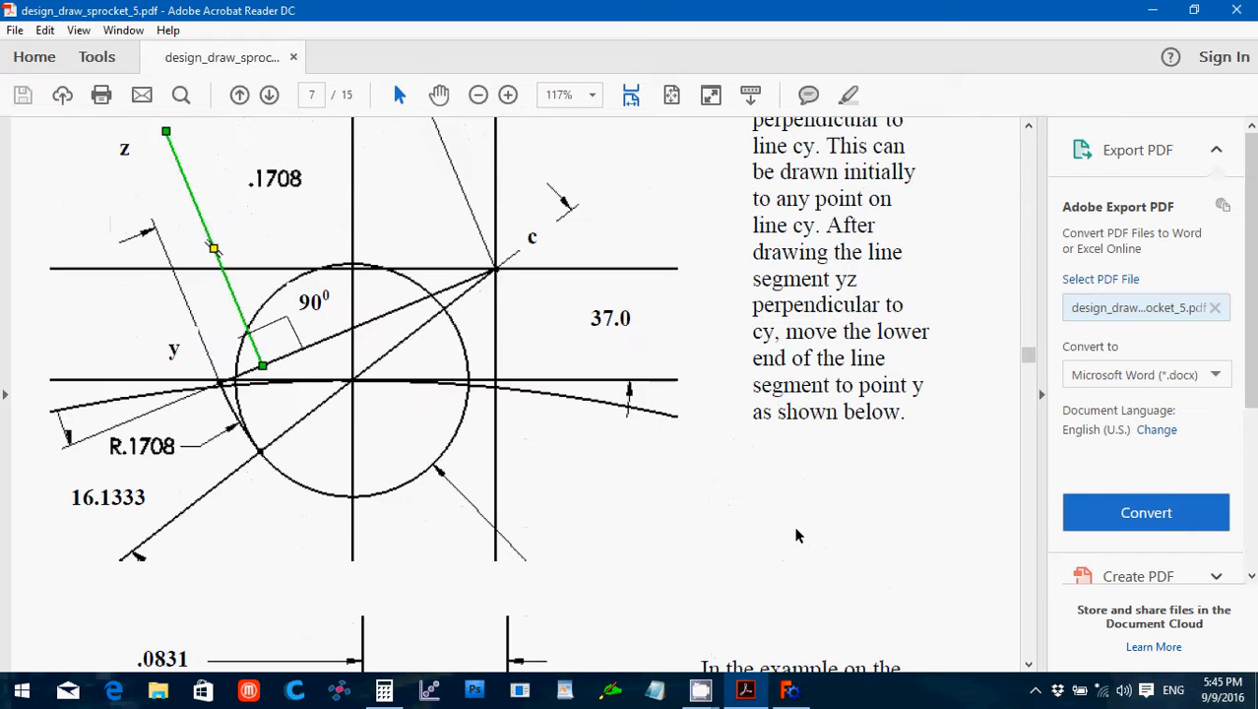
scroll(797, 535, "up", 1)
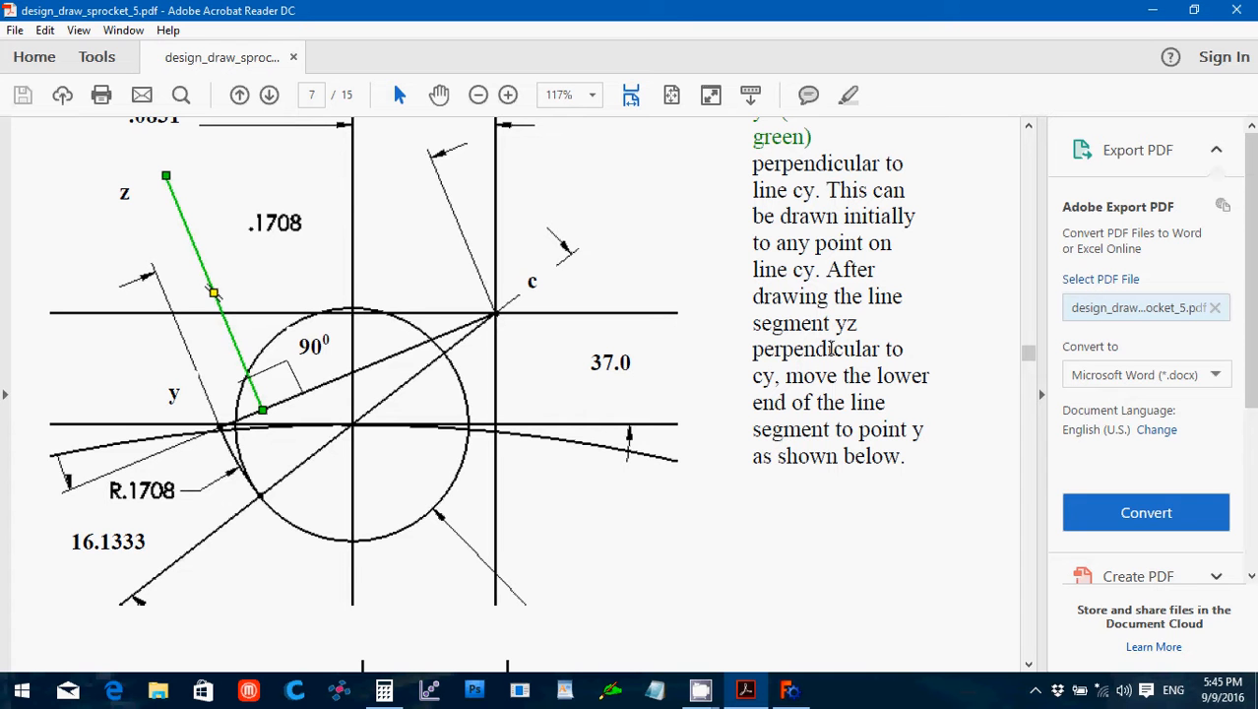
scroll(831, 348, "down", 6)
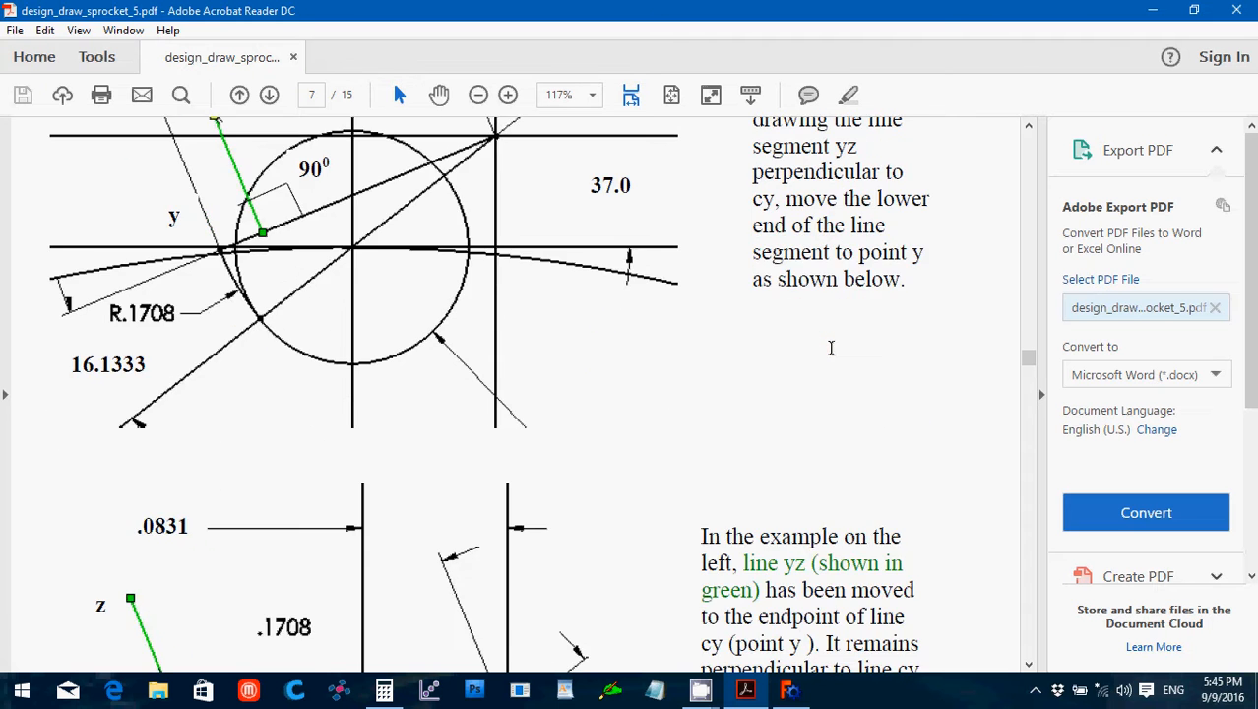
scroll(831, 350, "down", 3)
scroll(830, 348, "down", 1)
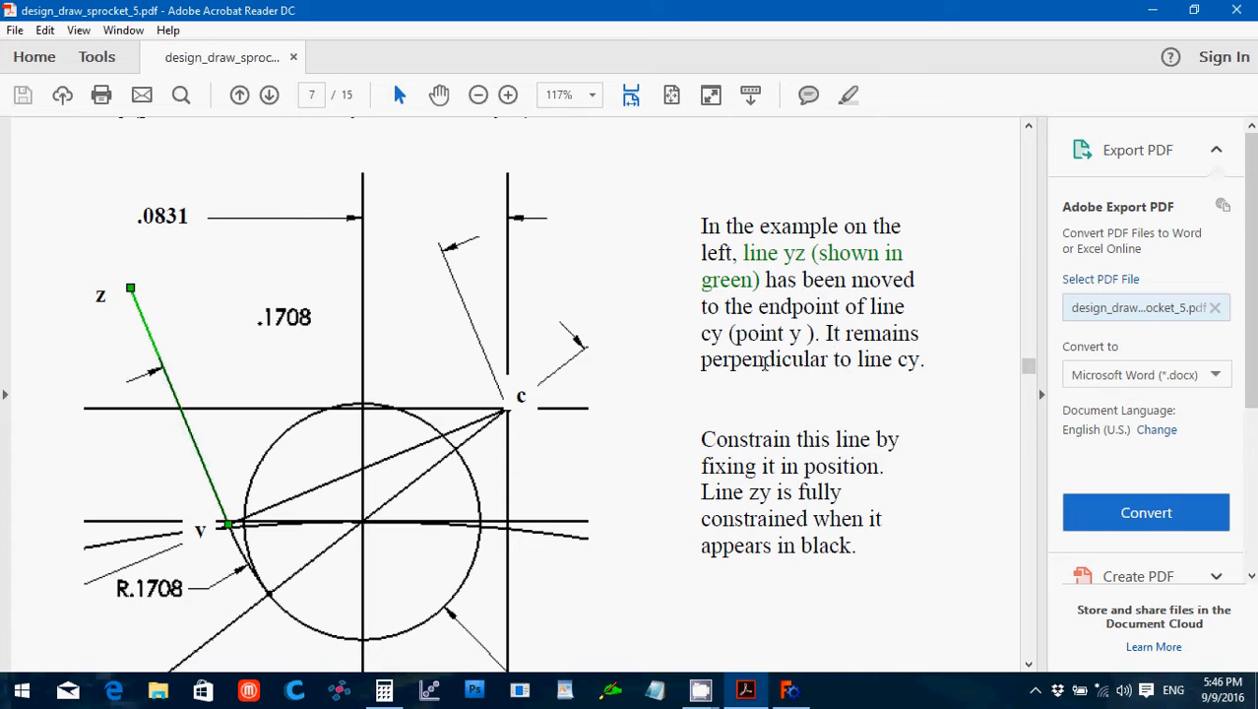
Switch back to FreeCAD, move the perpendicular line's lower endpoint to point y at the arc's upper end, and make the points coincident.
left_click(790, 691)
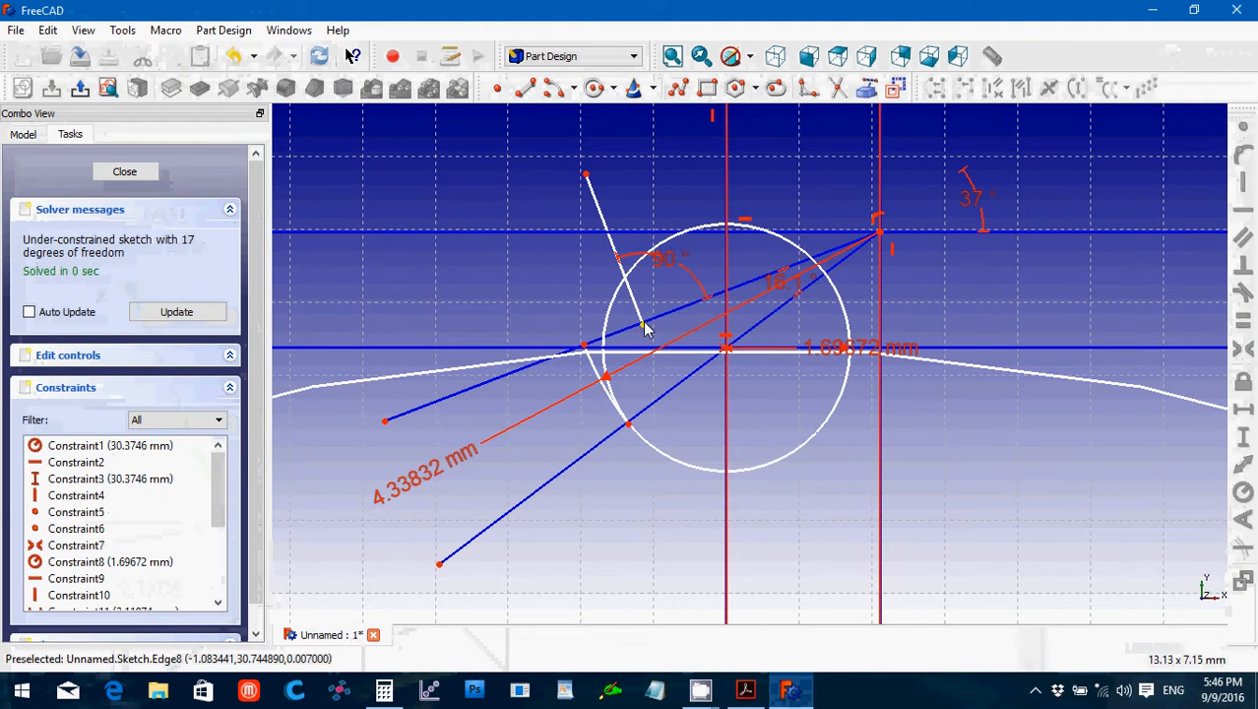
left_click_drag(644, 328, 583, 344)
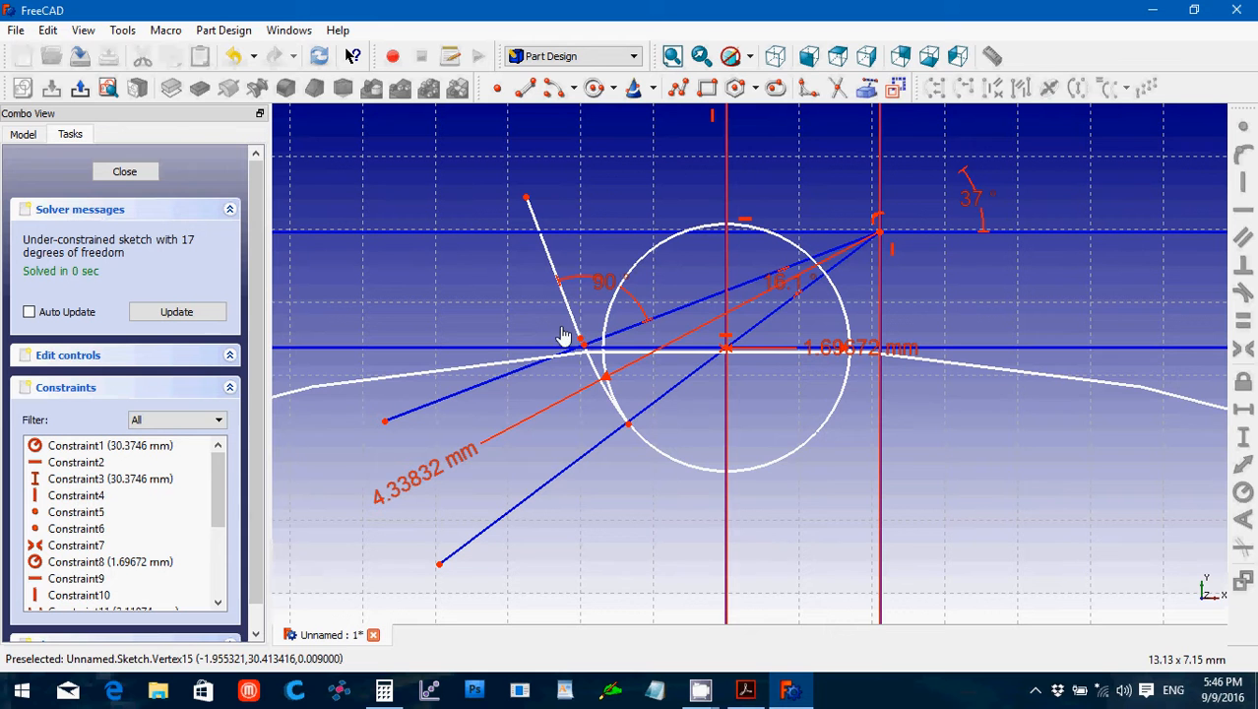
left_click(582, 341)
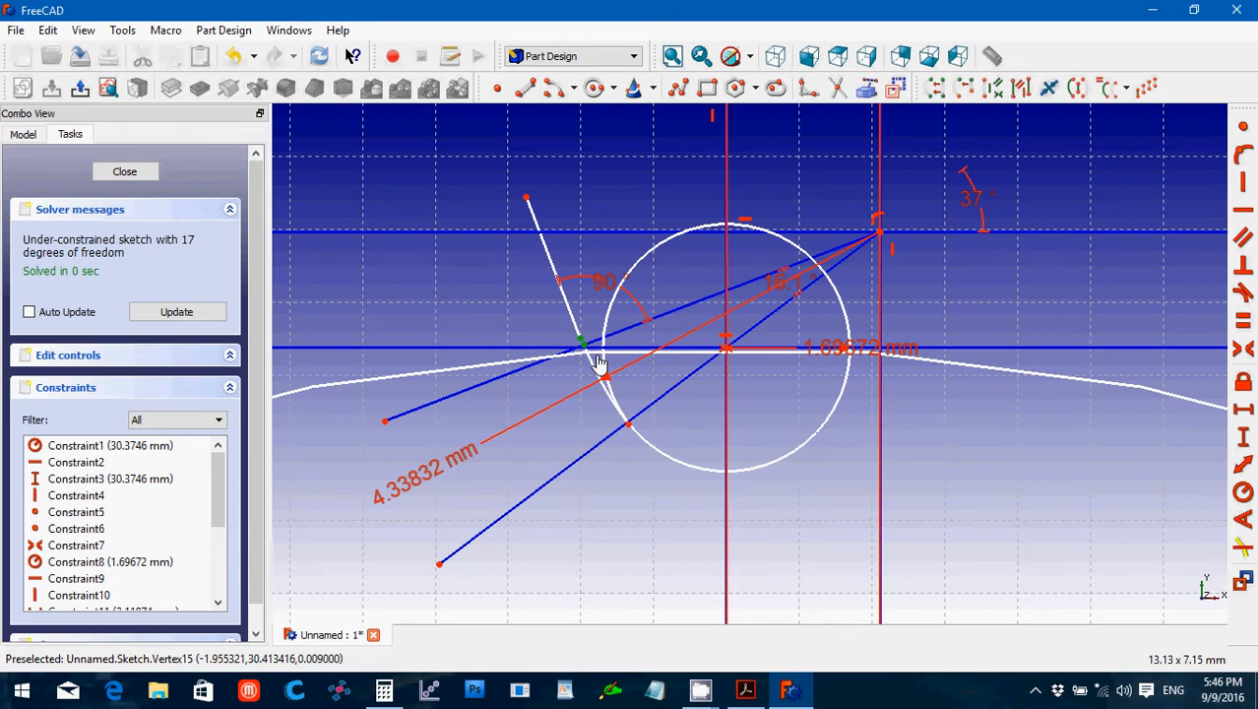
left_click(1242, 130)
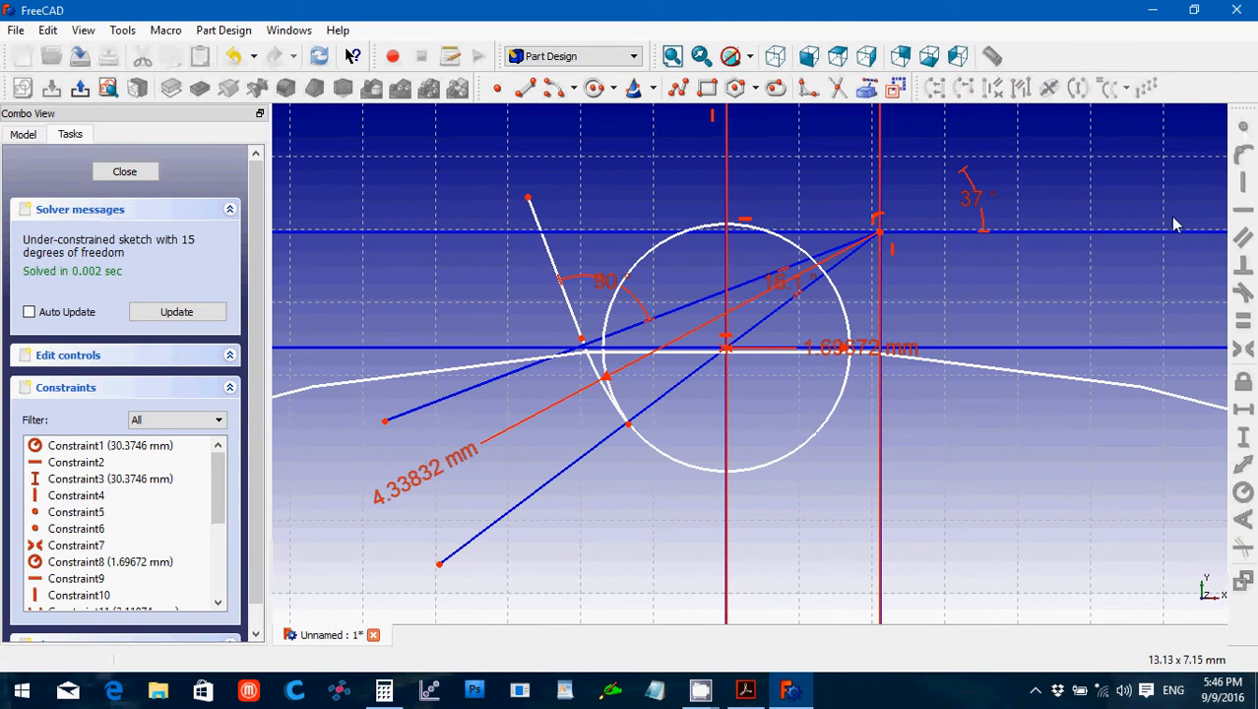
Constrain the lower endpoint of line yz to lie on the upper diagonal construction line.
left_click(582, 342)
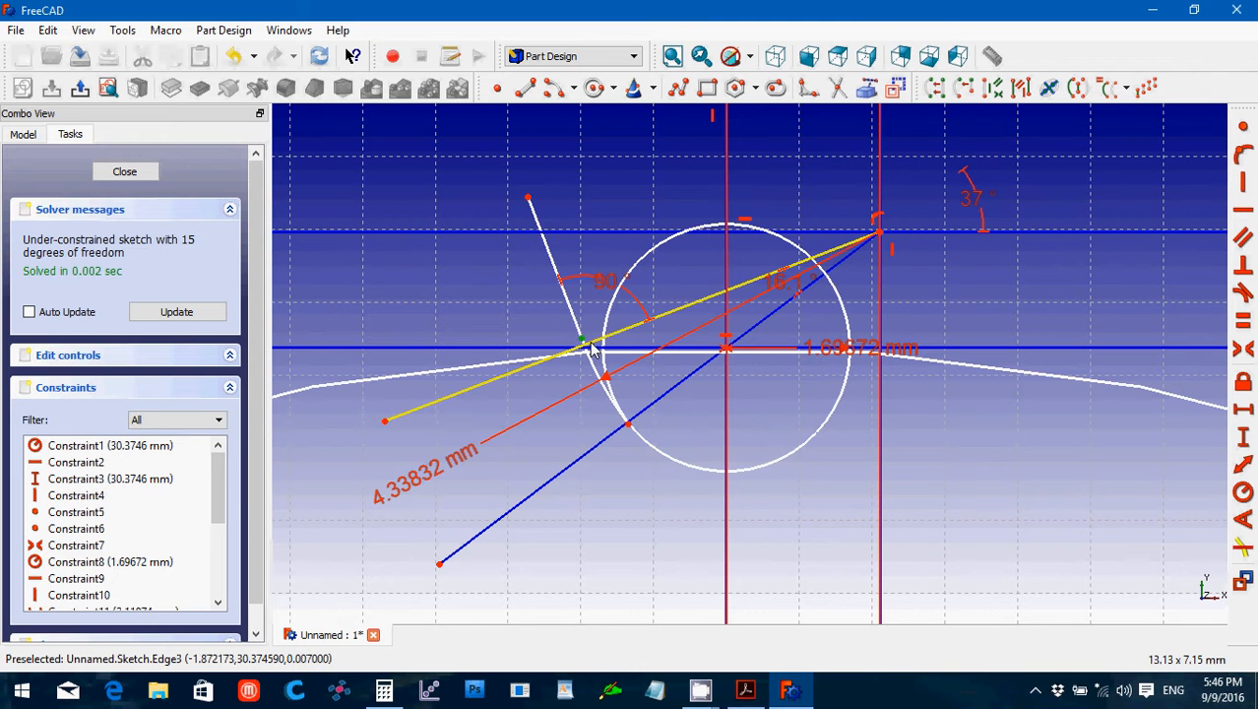
left_click(590, 344)
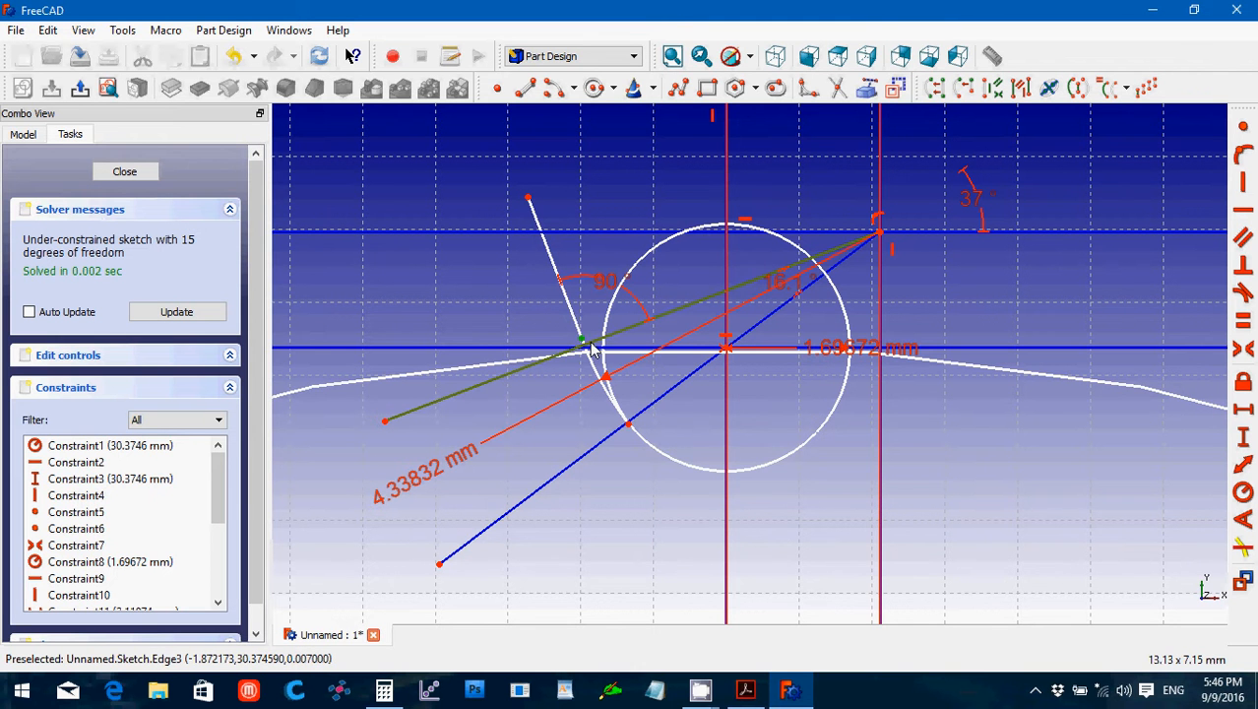
left_click(1244, 156)
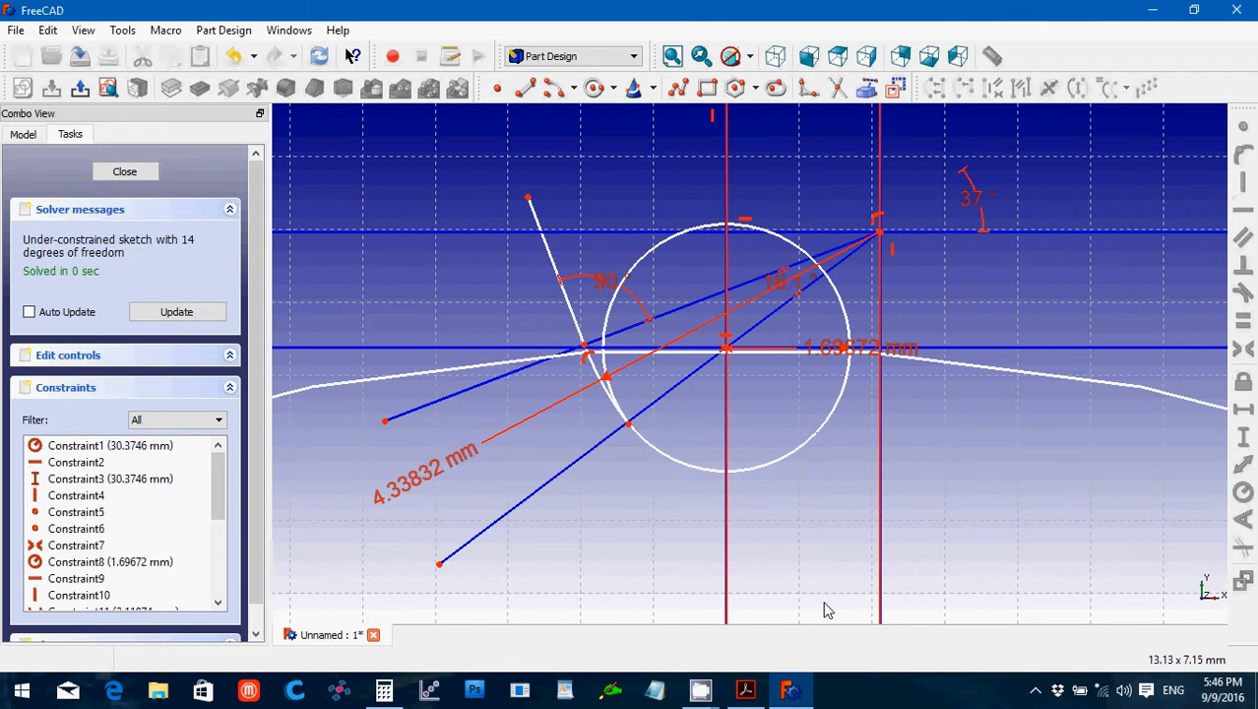
Switch to Acrobat Reader and read instruction 12 in design_draw_sprocket_5.pdf on locating point b with offset distances W and V.
left_click(802, 694)
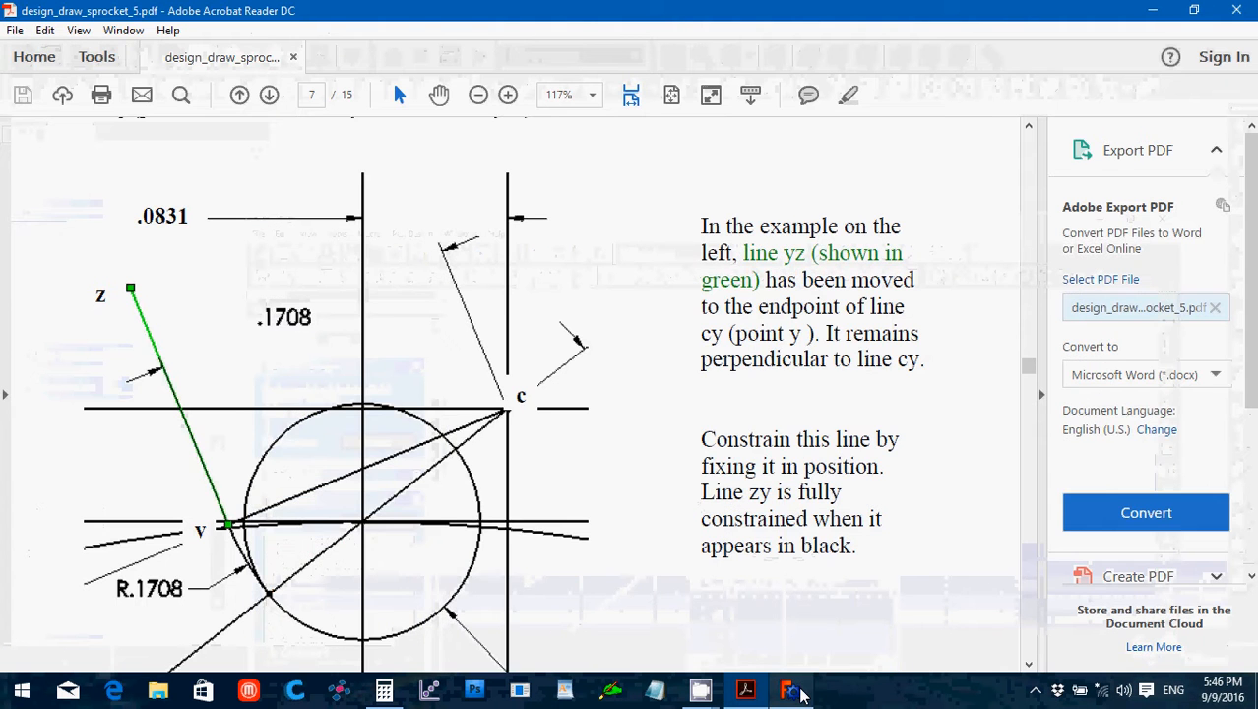
left_click(802, 694)
left_click(745, 689)
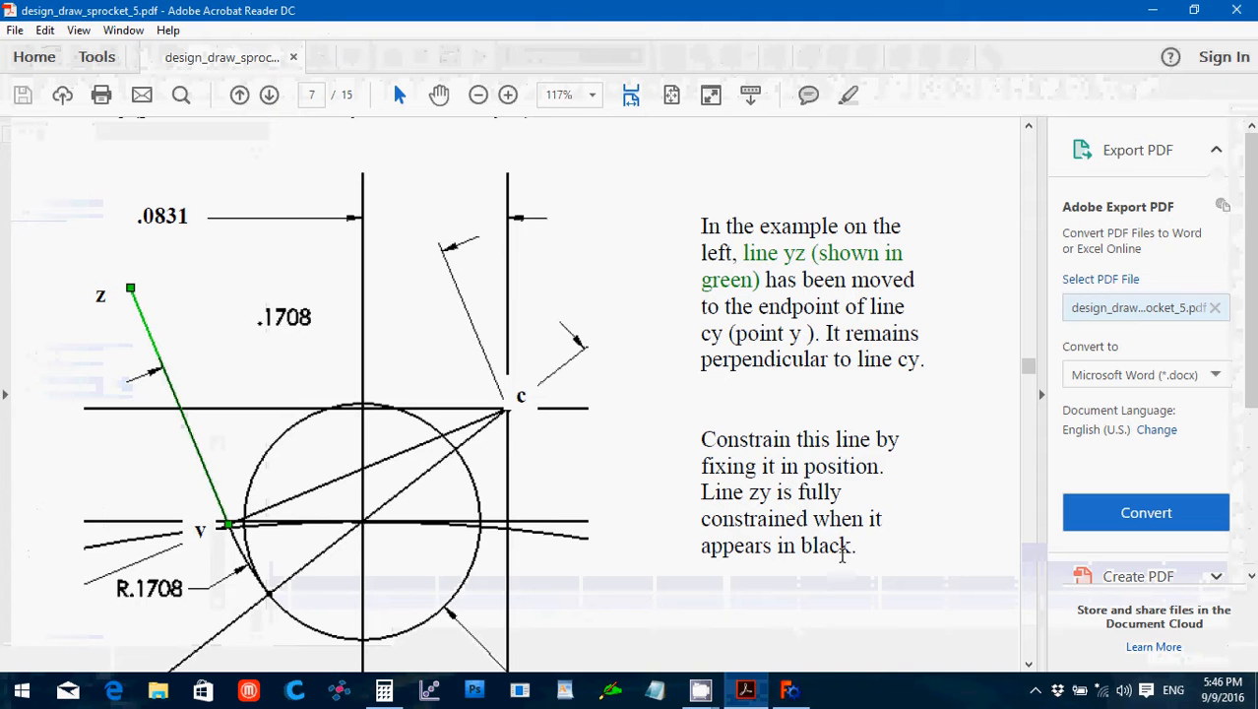
scroll(840, 553, "down", 10)
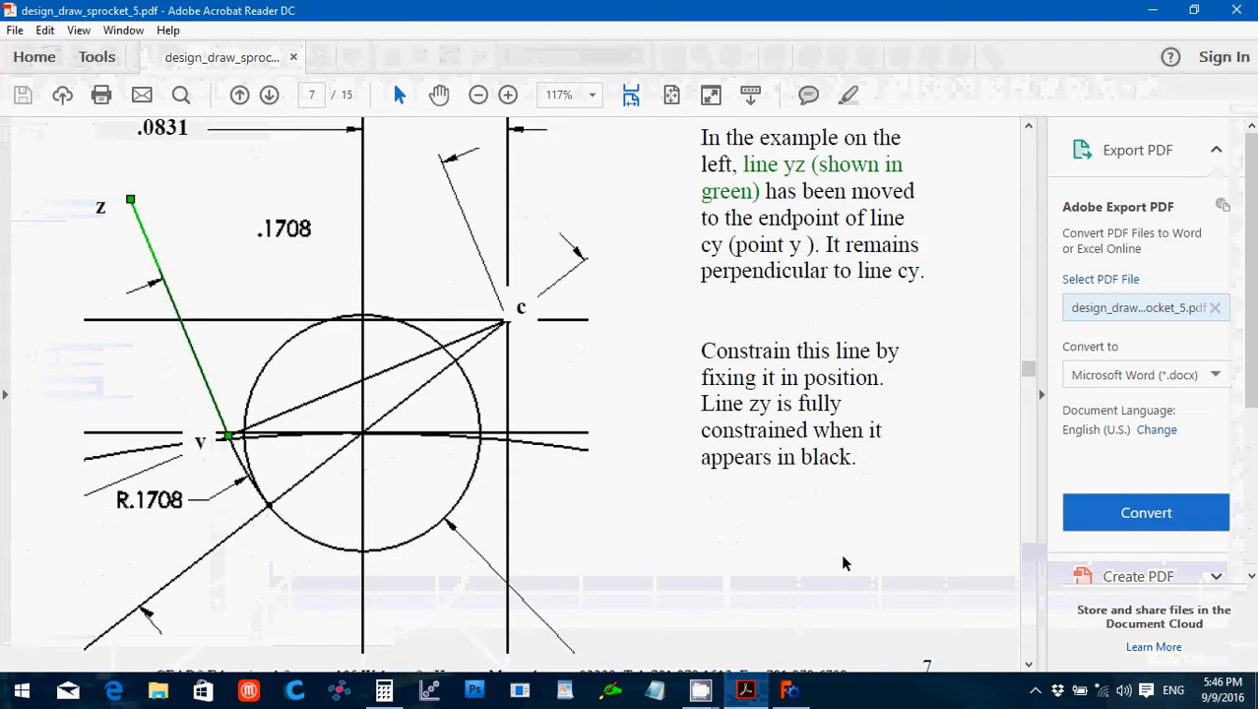
scroll(842, 557, "down", 1)
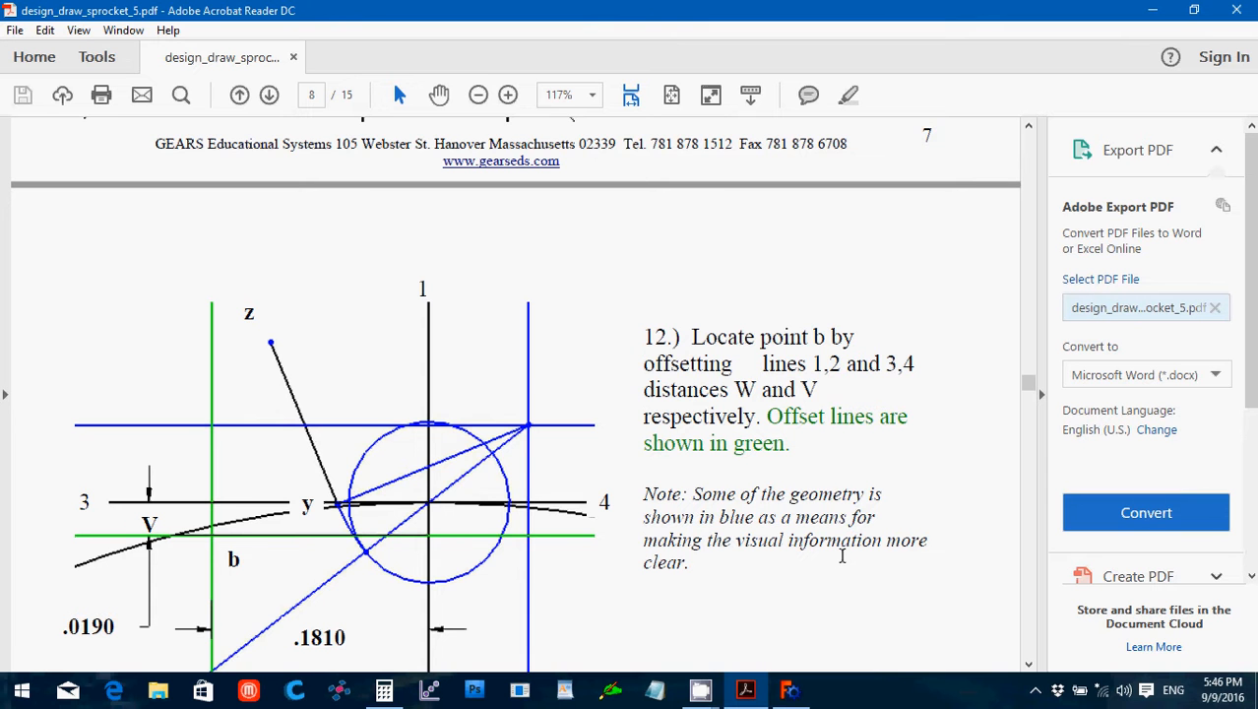
scroll(842, 556, "down", 2)
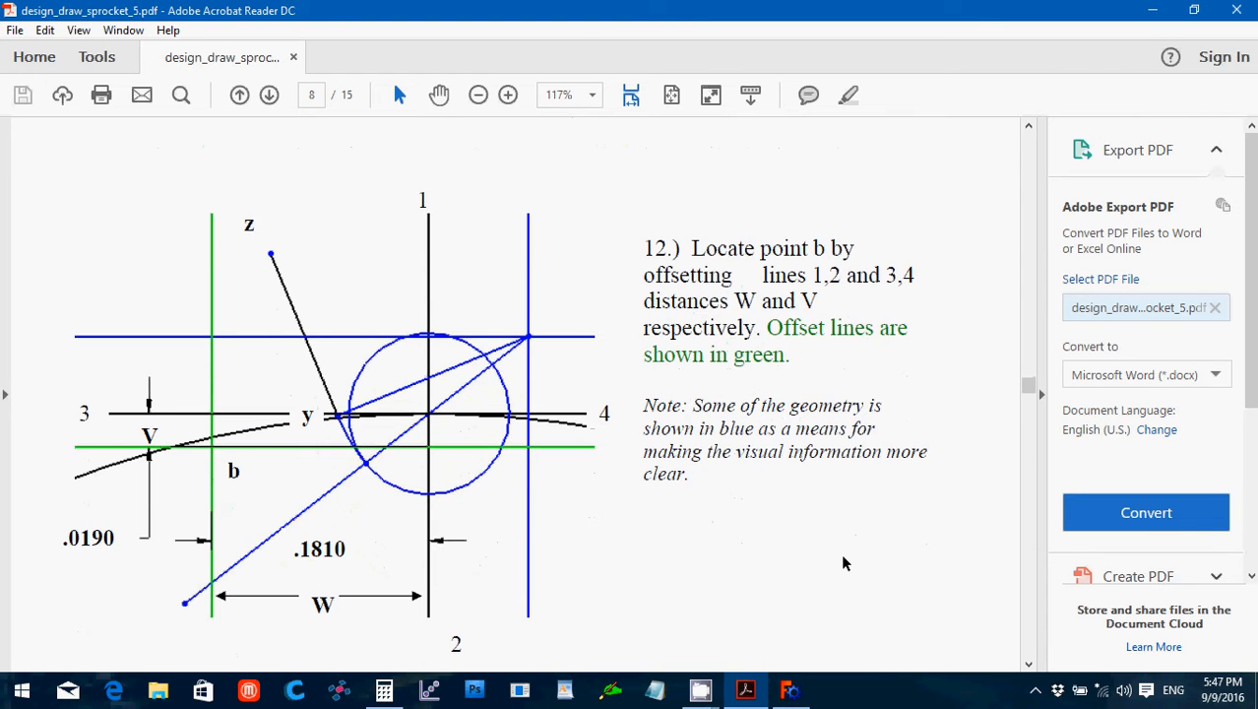
scroll(841, 562, "down", 1)
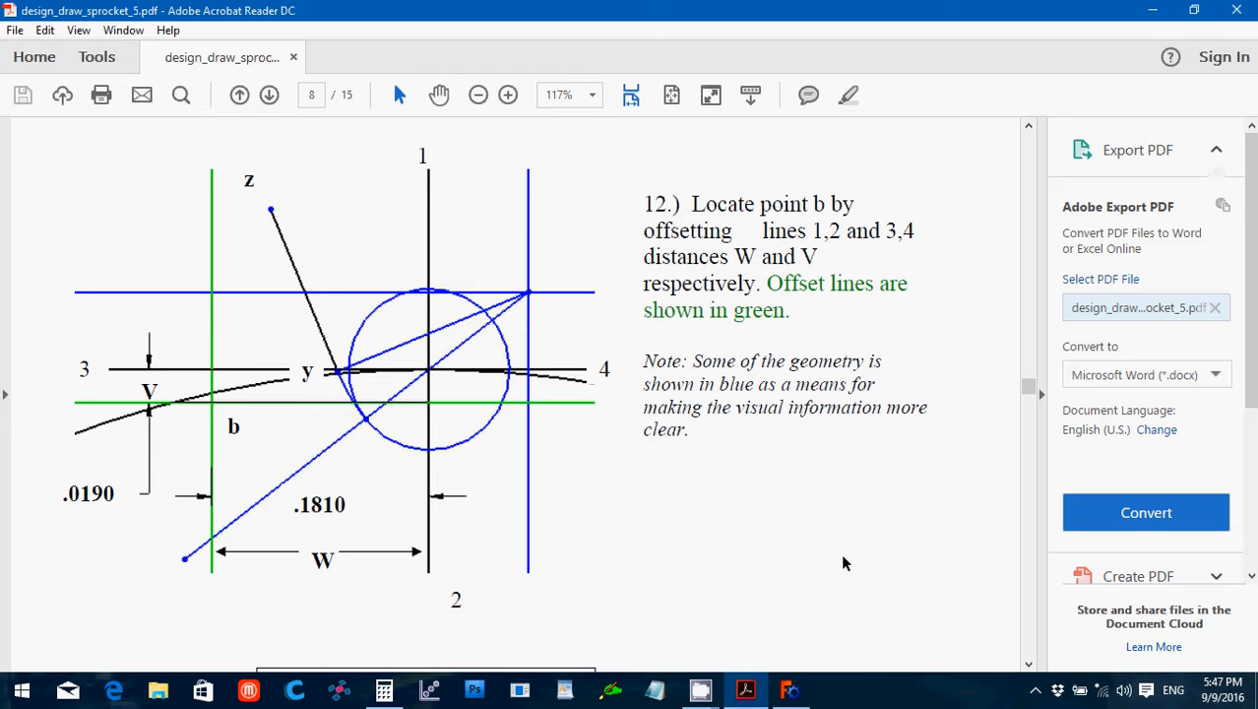
Switch to FreeCAD and draw a vertical line about 7 mm long left of line yz and a long horizontal line near the circle's lowest point.
left_click(792, 691)
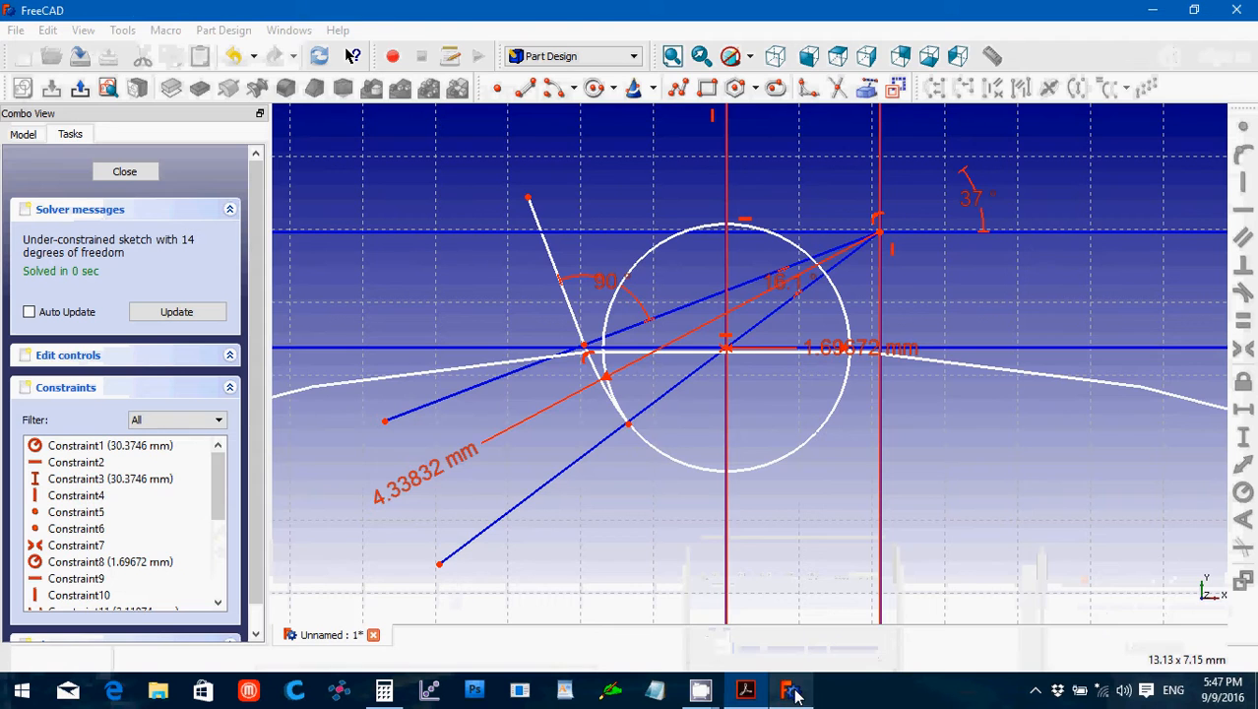
scroll(809, 541, "down", 2)
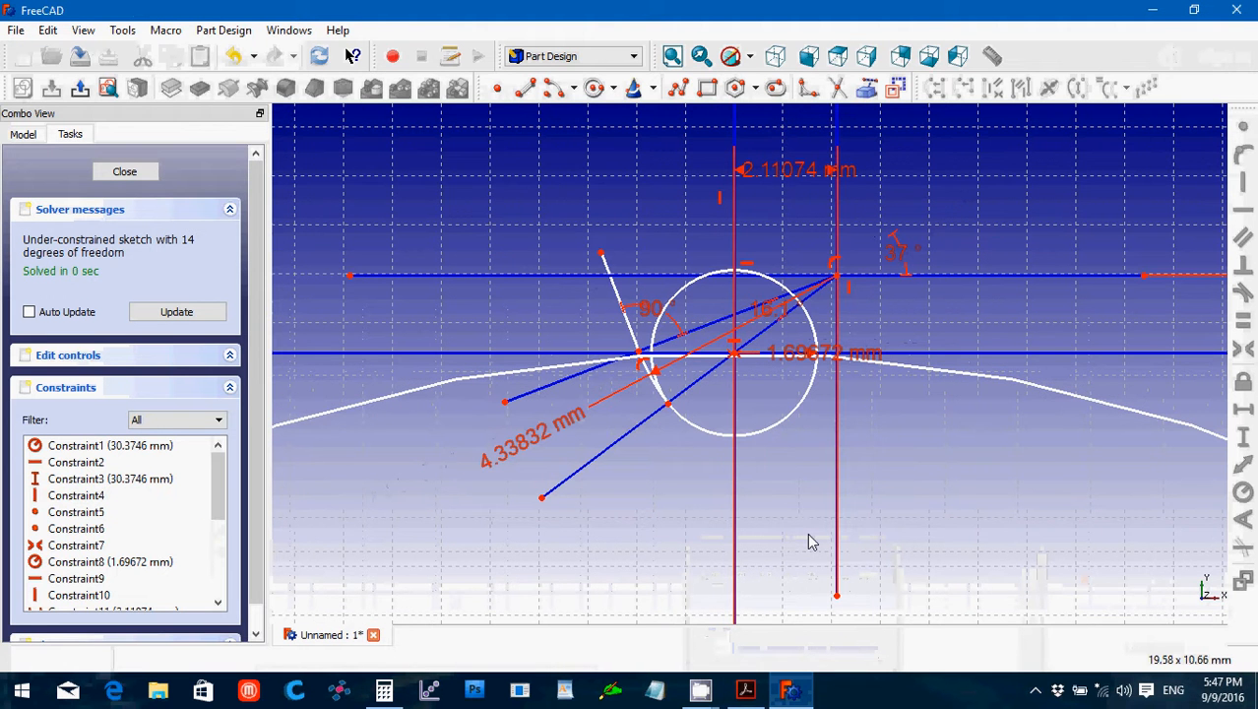
left_click(528, 90)
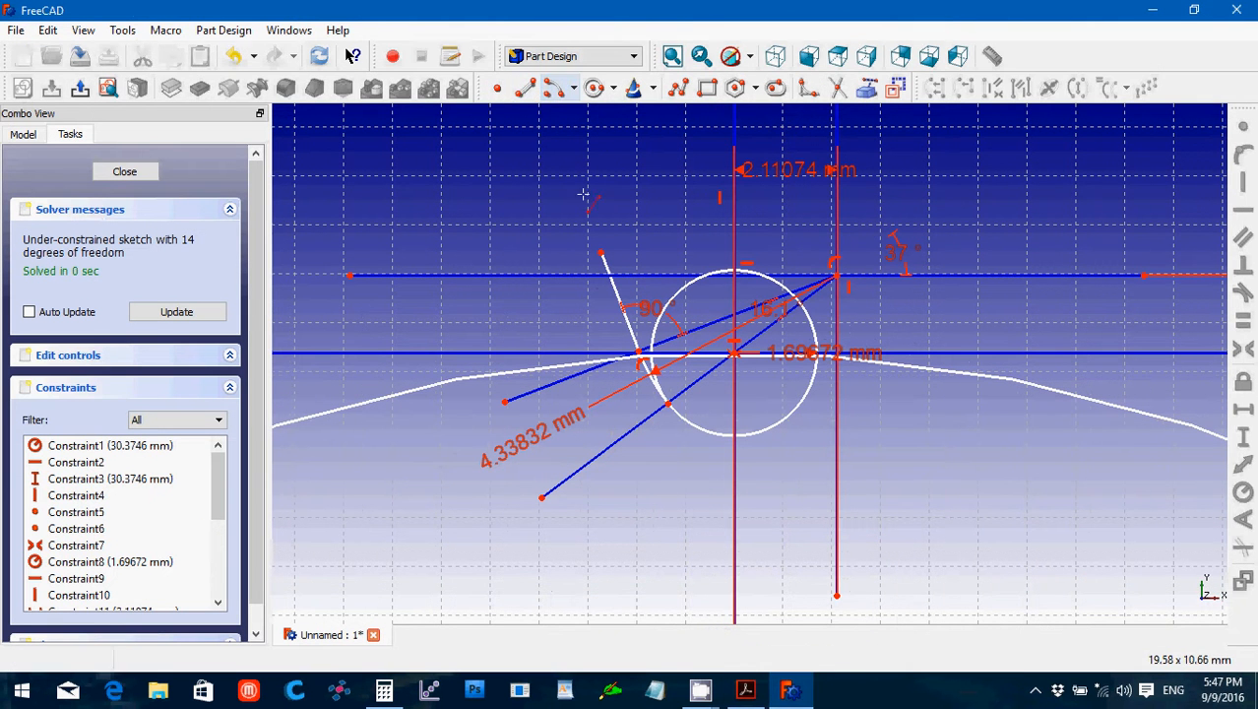
left_click(541, 169)
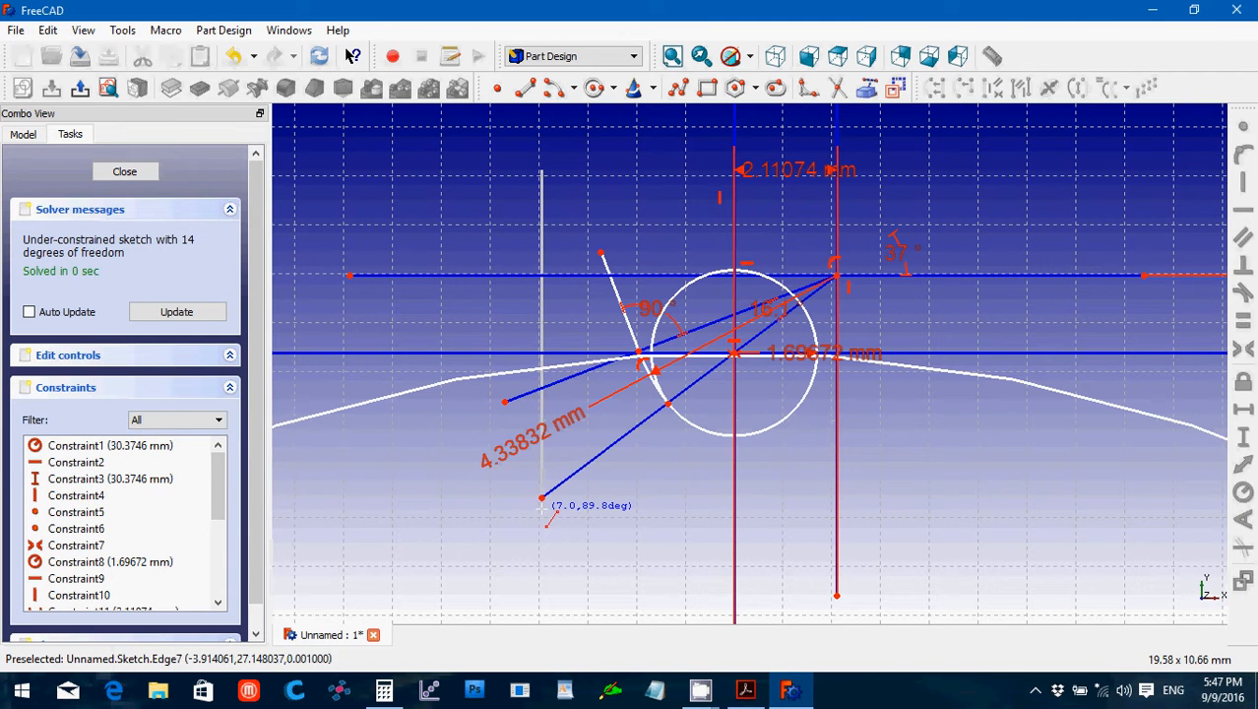
left_click(541, 504)
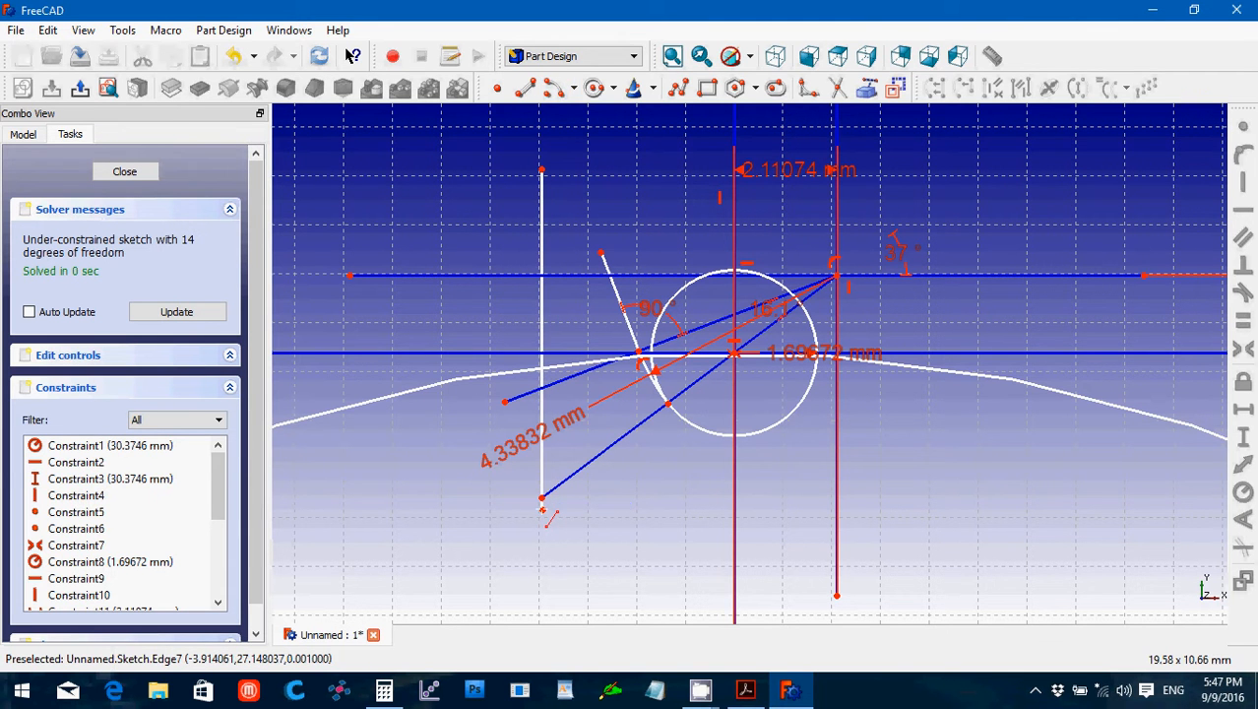
left_click(390, 438)
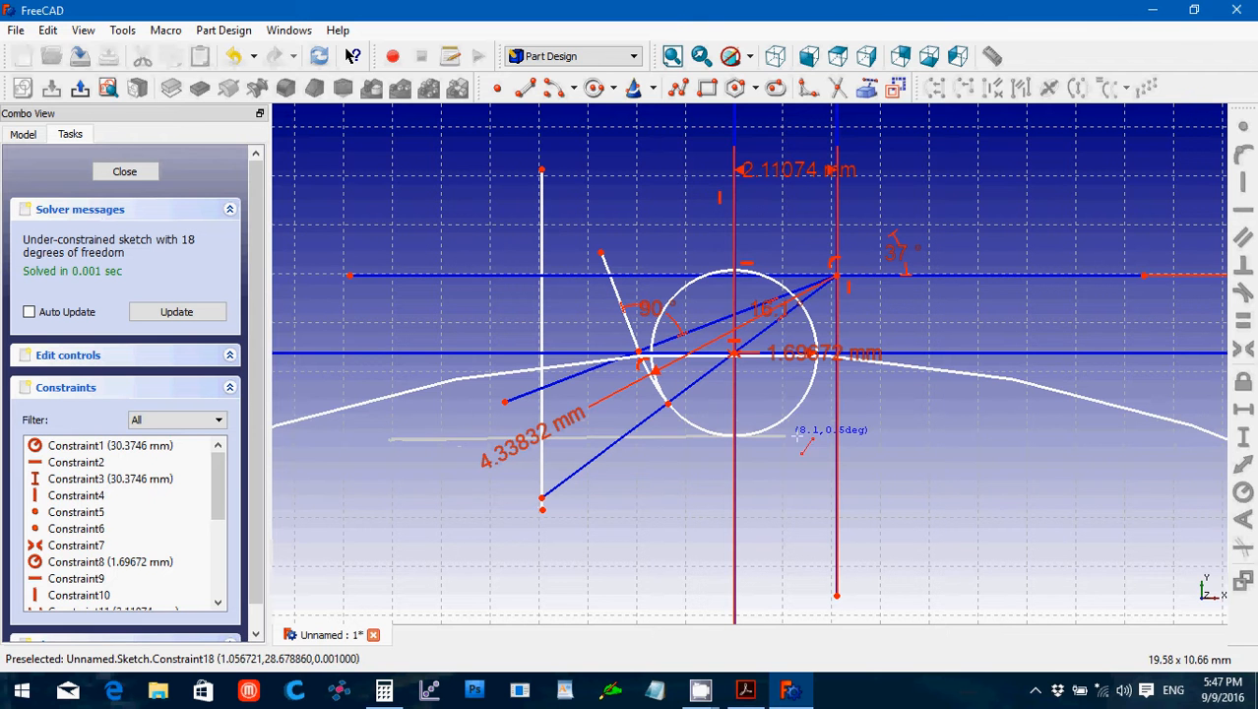
left_click(879, 436)
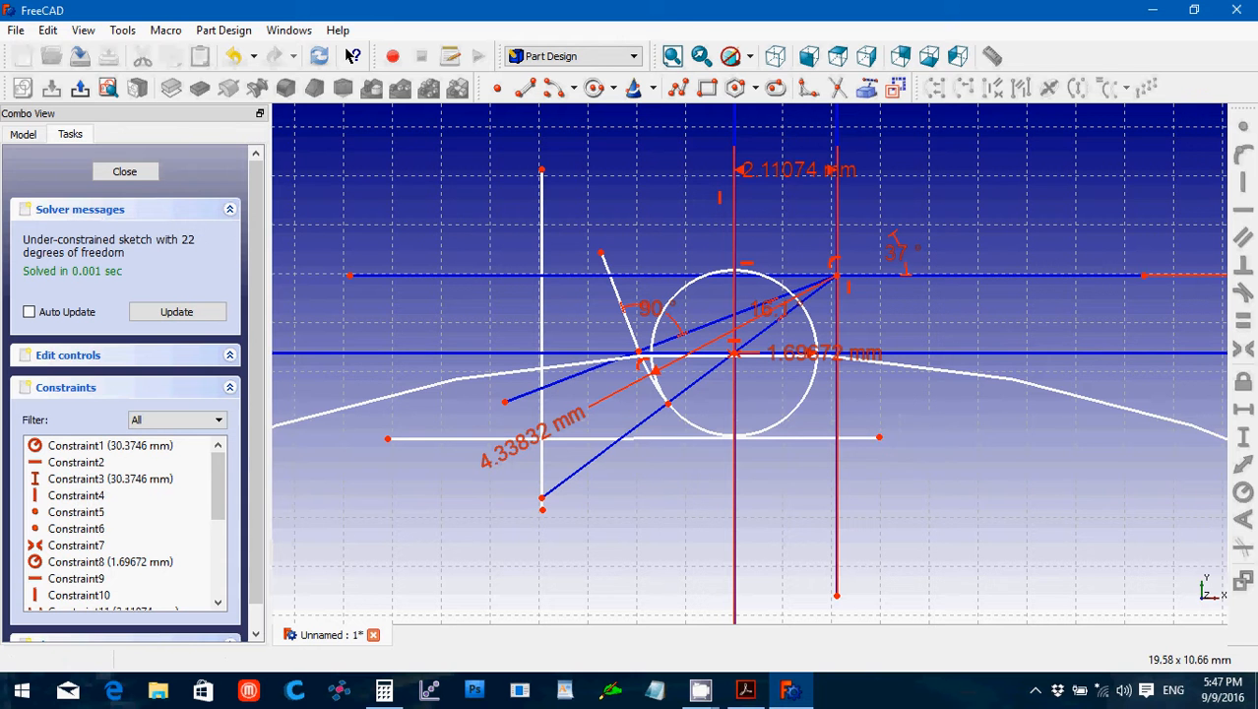
Check offset V in the sprocket PDF, then convert it to millimetres in Calculator as 0.19 × 25.4.
left_click(745, 692)
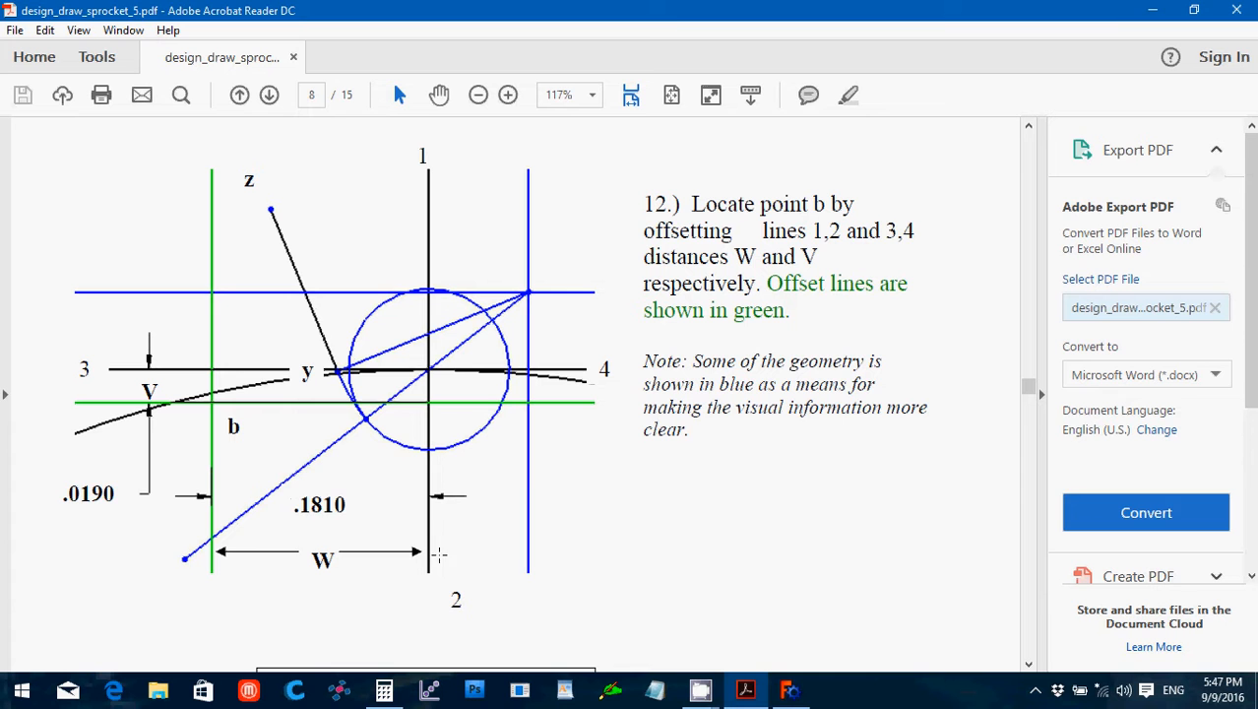
left_click(383, 693)
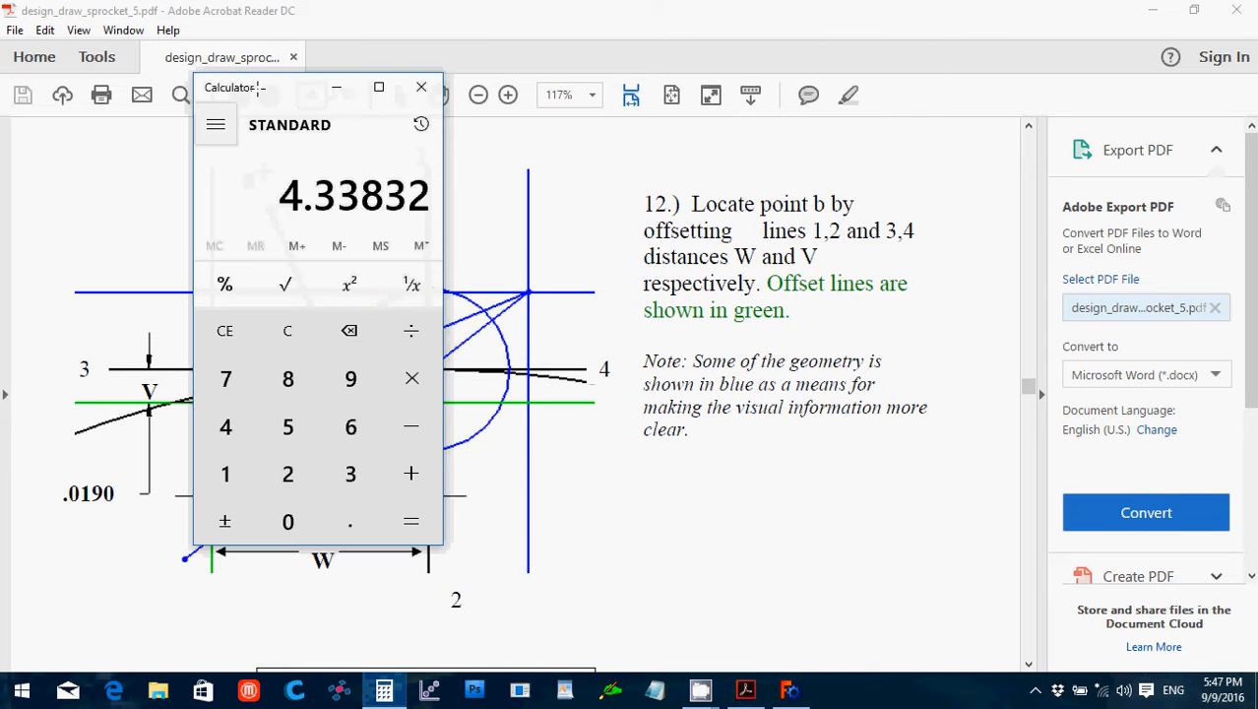
mouse_move(266, 87)
left_mouse_down()
mouse_move(567, 105)
mouse_move(640, 123)
left_mouse_up()
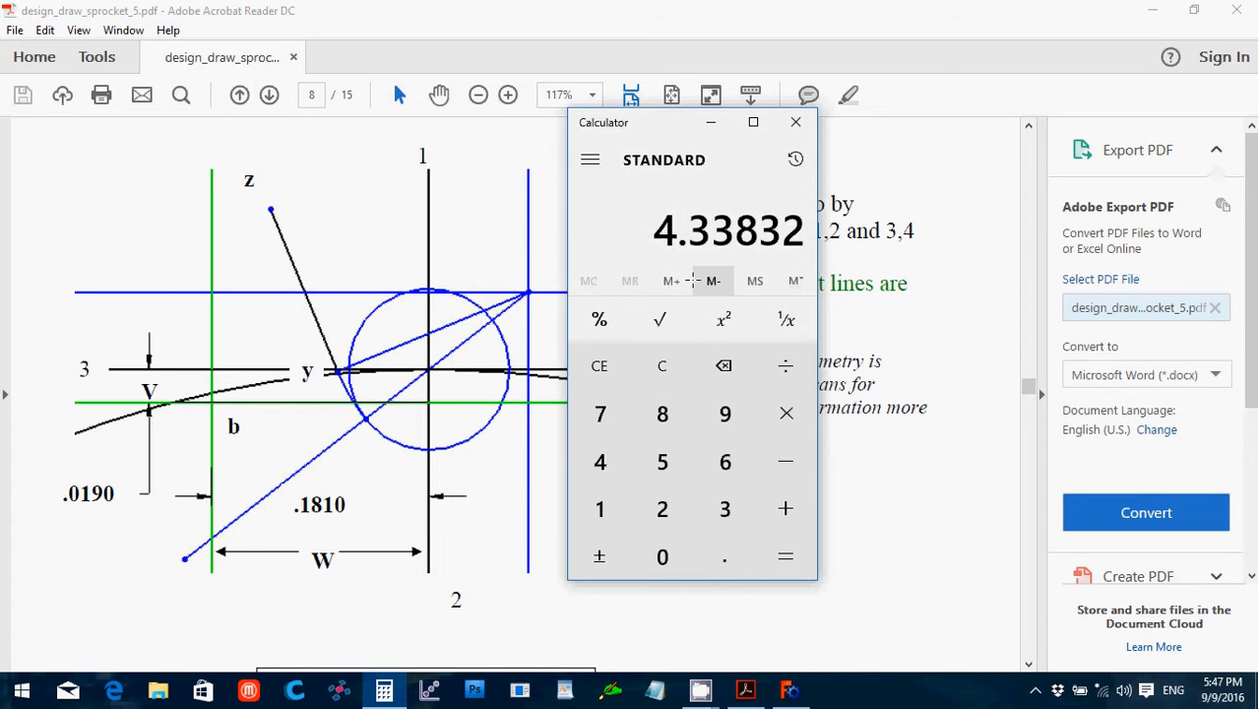
left_click(661, 365)
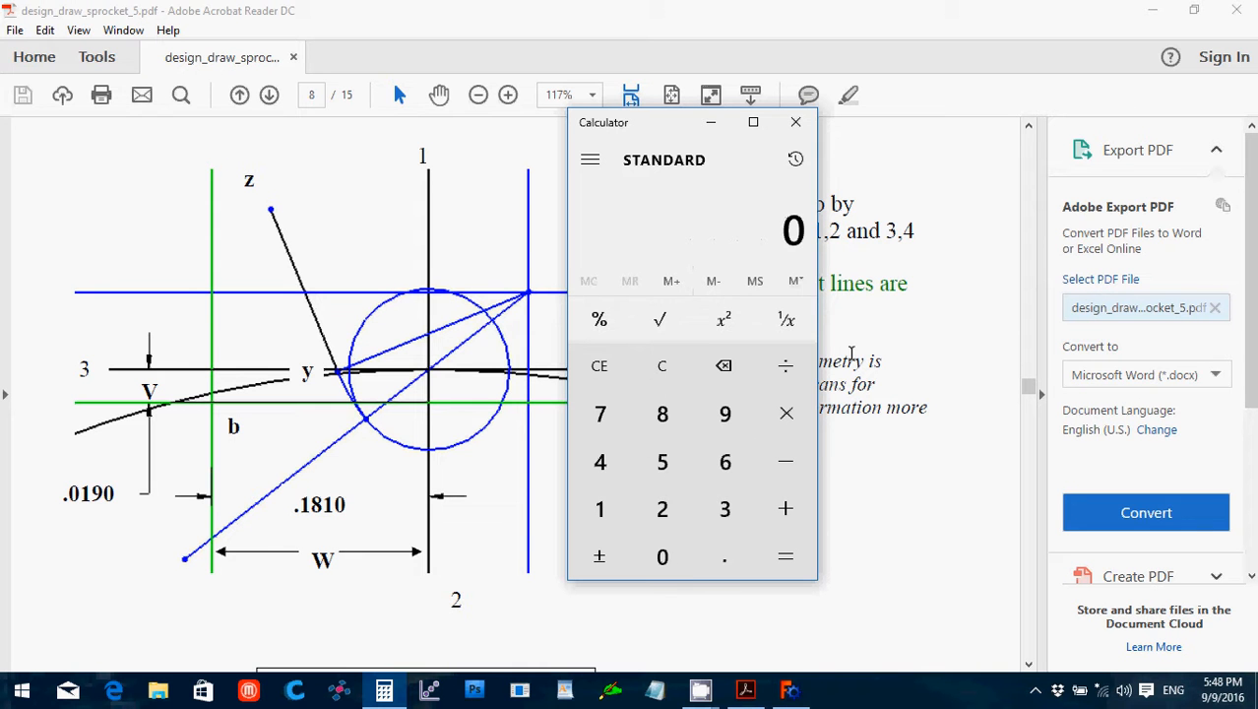
type("0.19")
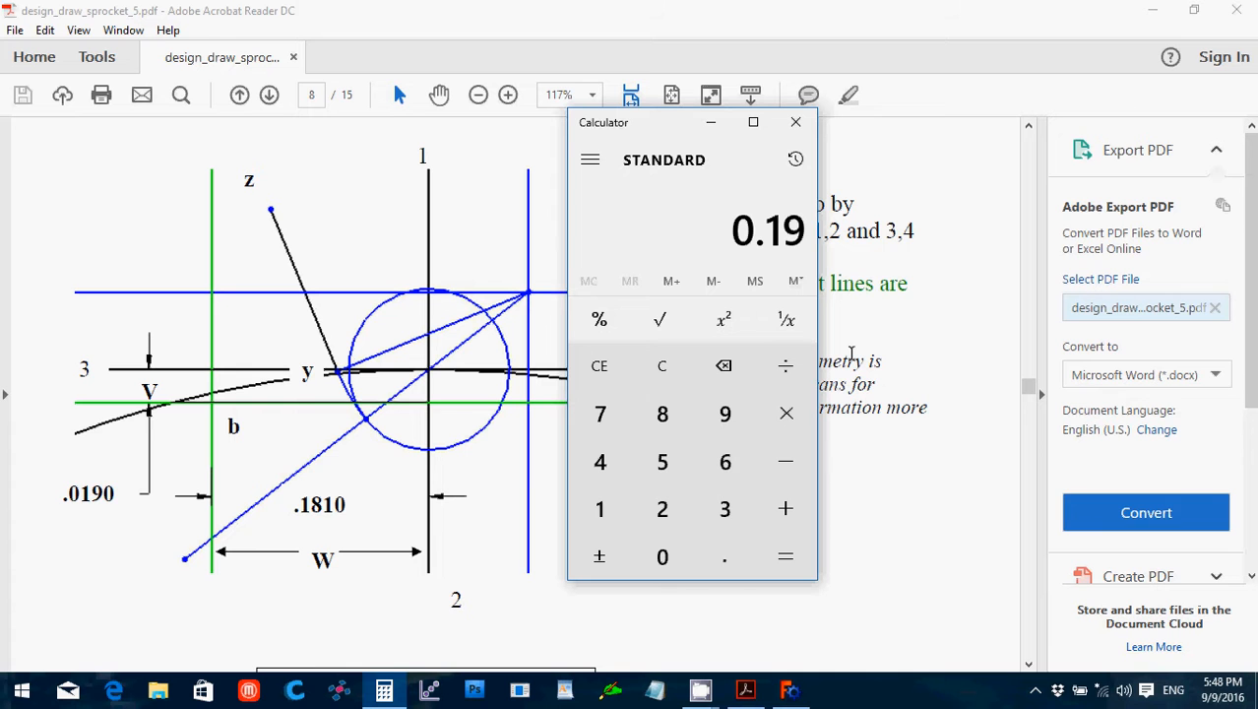
type("*")
type("25.4")
key("Return")
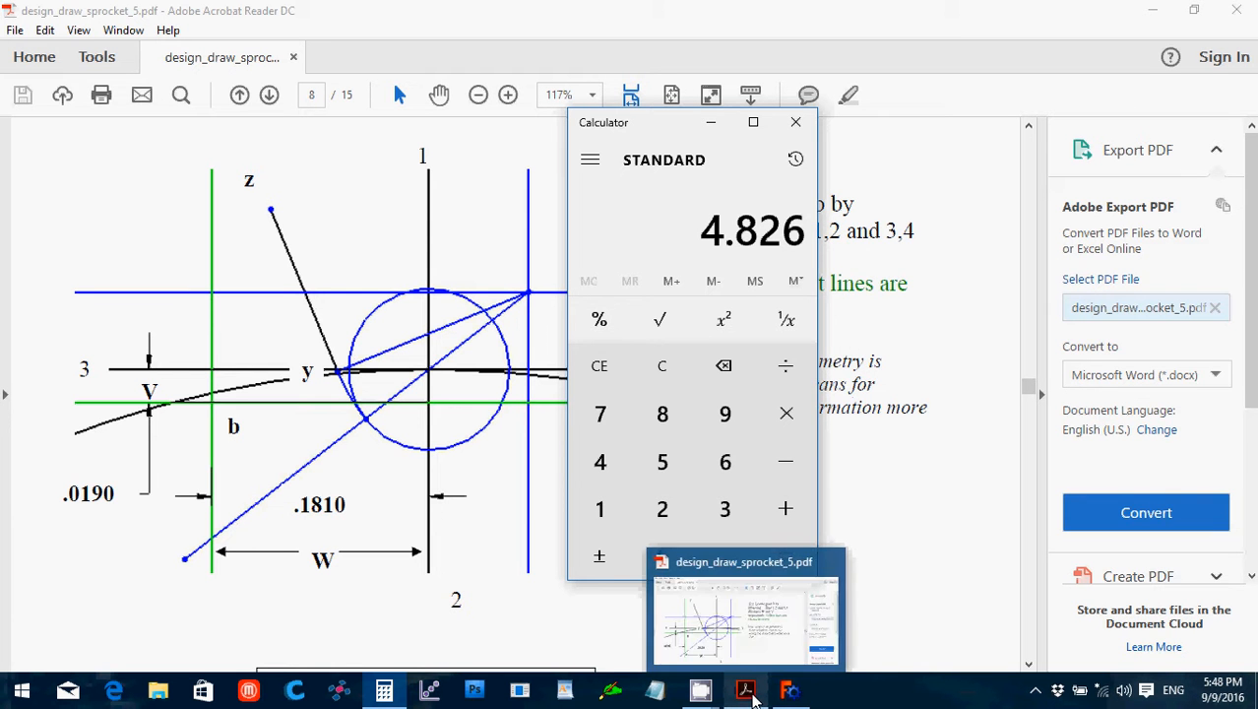
Switch to FreeCAD and set a 4.826 mm vertical distance between the left endpoints of the circle's horizontal centreline and the new horizontal line.
left_click(802, 692)
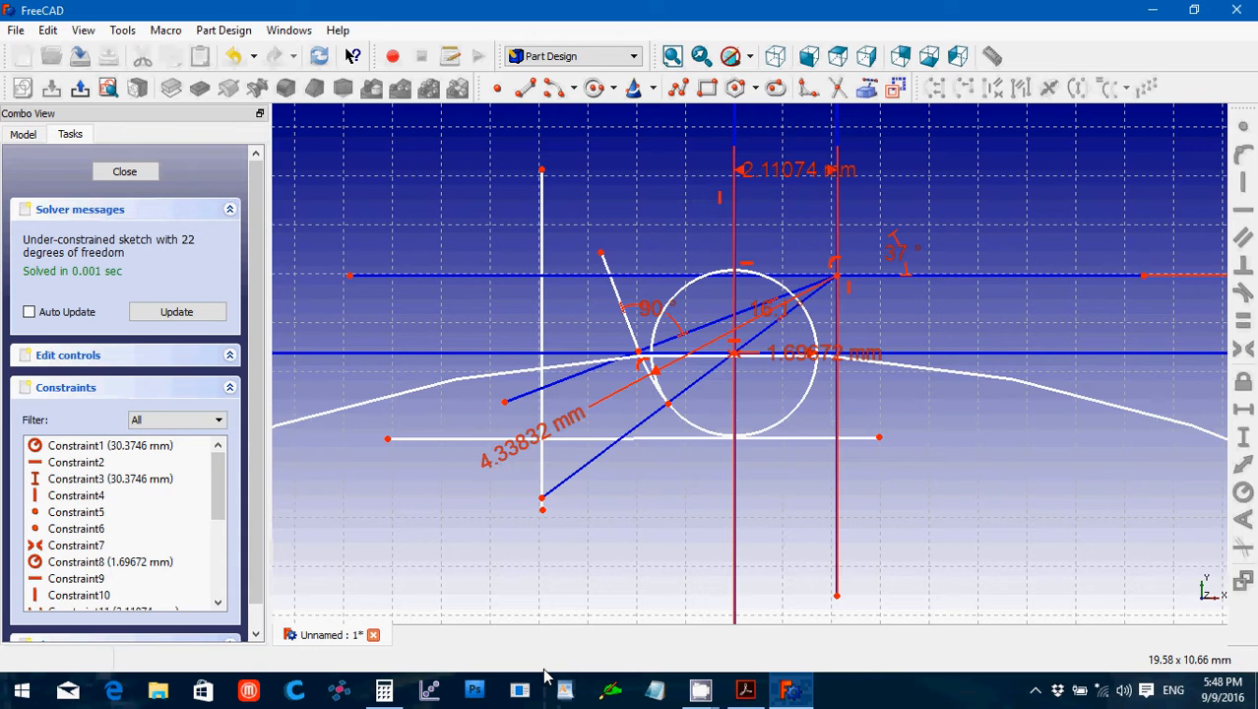
scroll(462, 572, "down", 3)
scroll(459, 571, "down", 5)
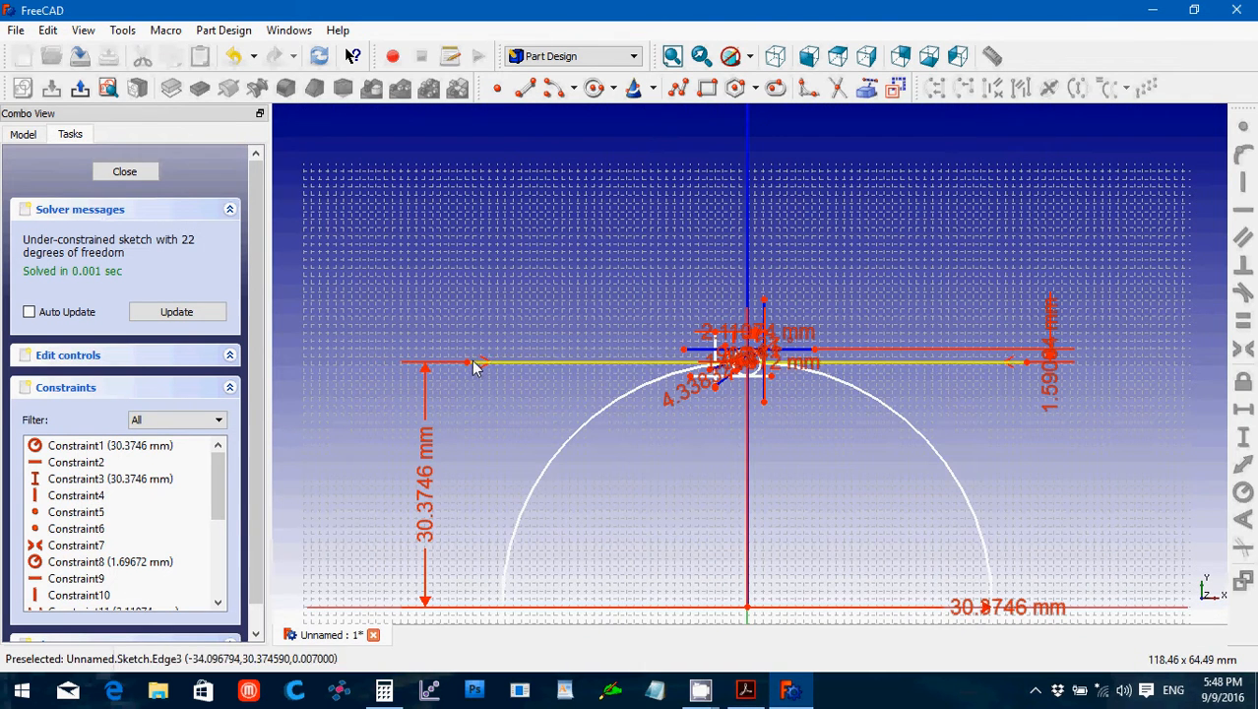
left_click(468, 363)
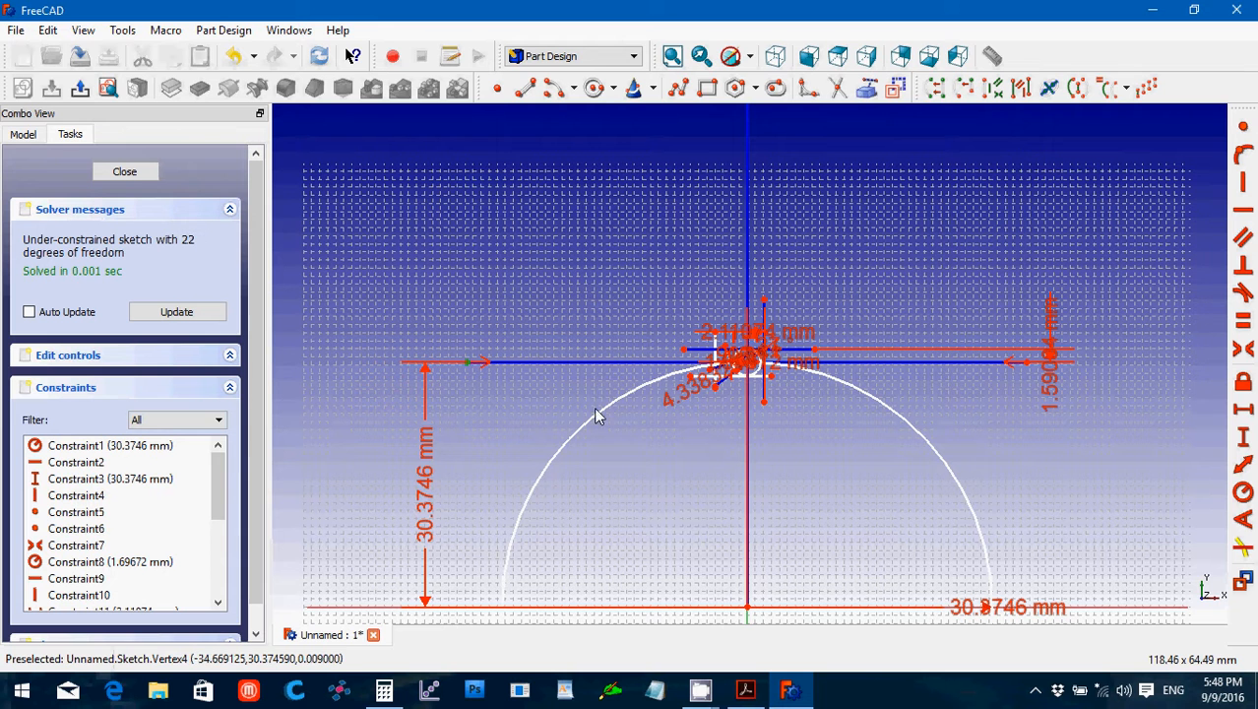
left_click(694, 384)
left_click(1243, 439)
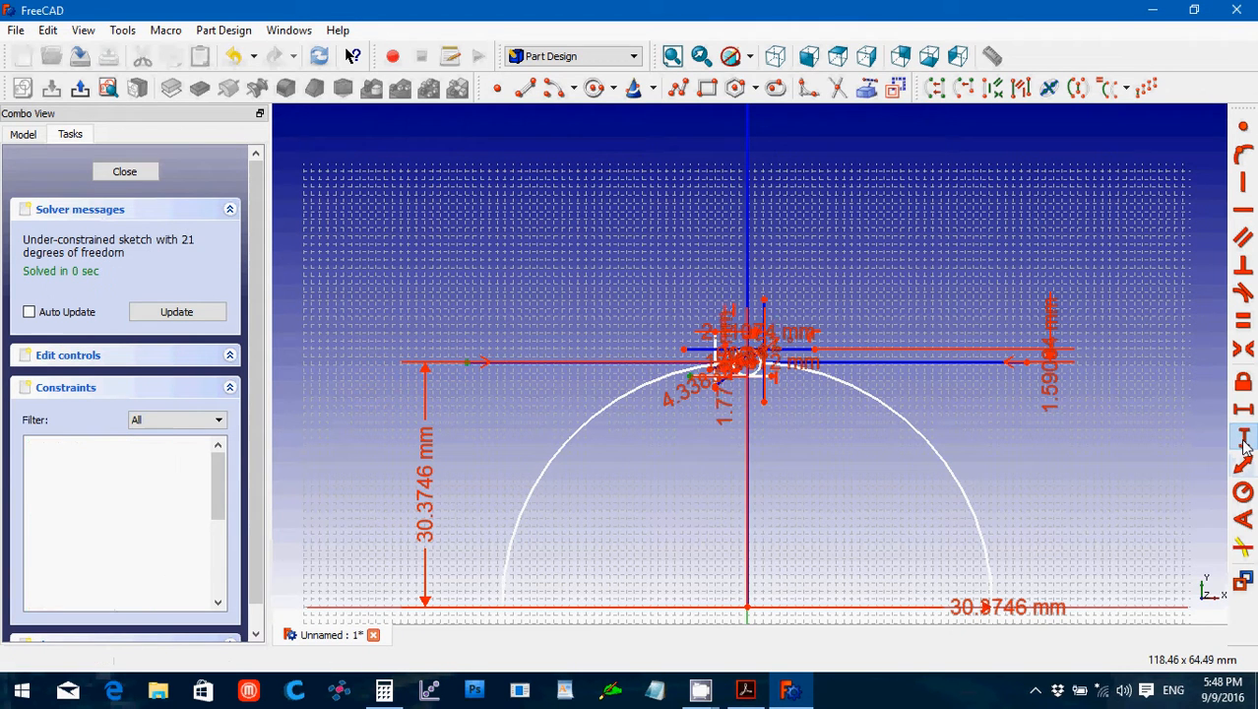
type("4.826")
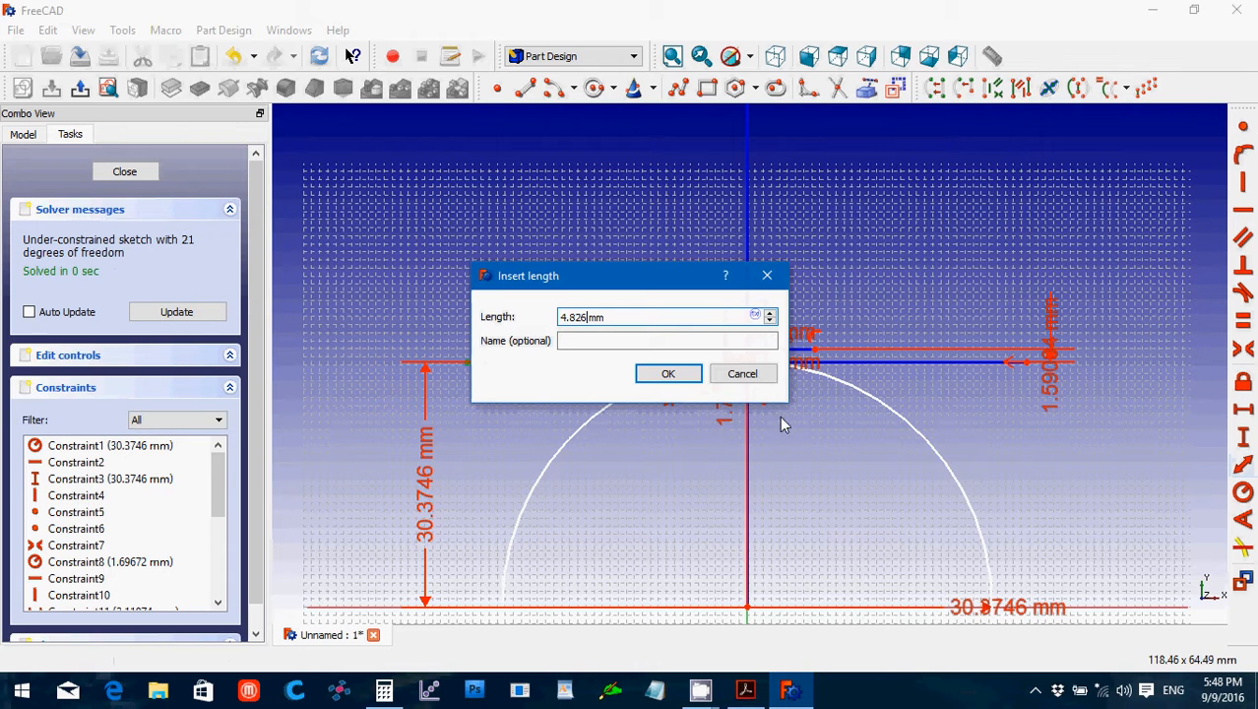
left_click(666, 374)
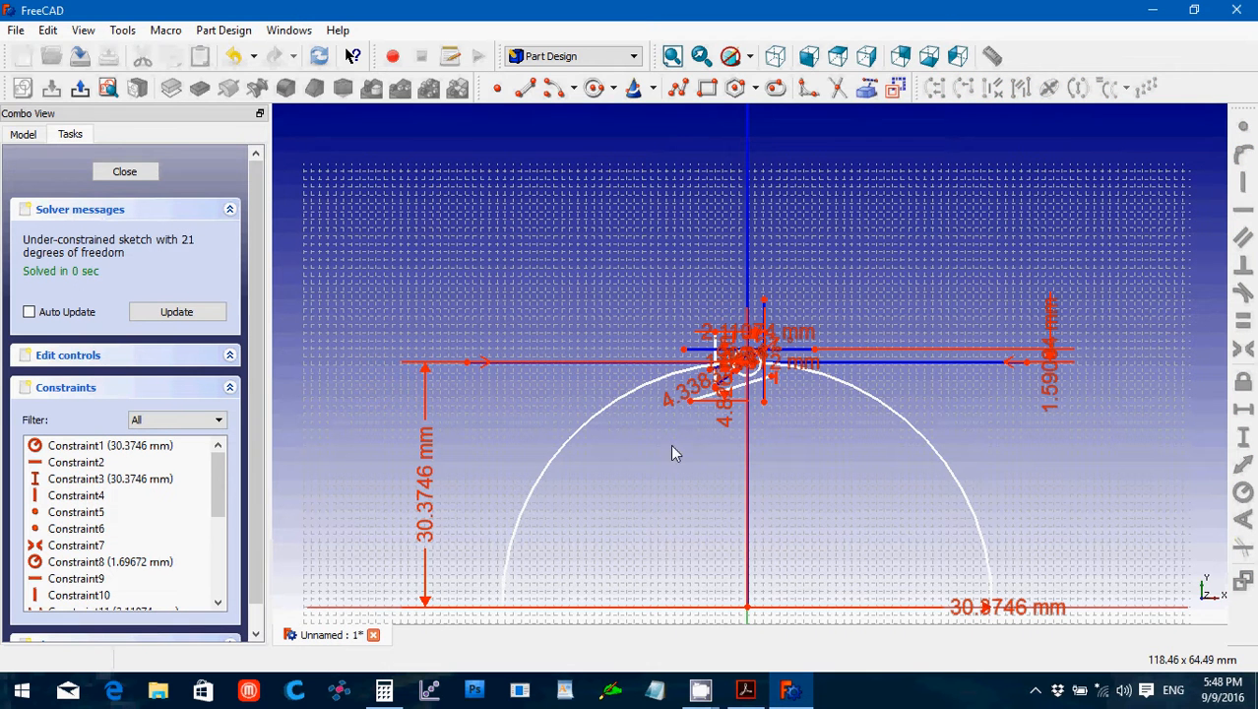
Check offset W in the sprocket PDF and convert it to millimetres in Calculator as 0.1810 × 25.4.
left_click(747, 691)
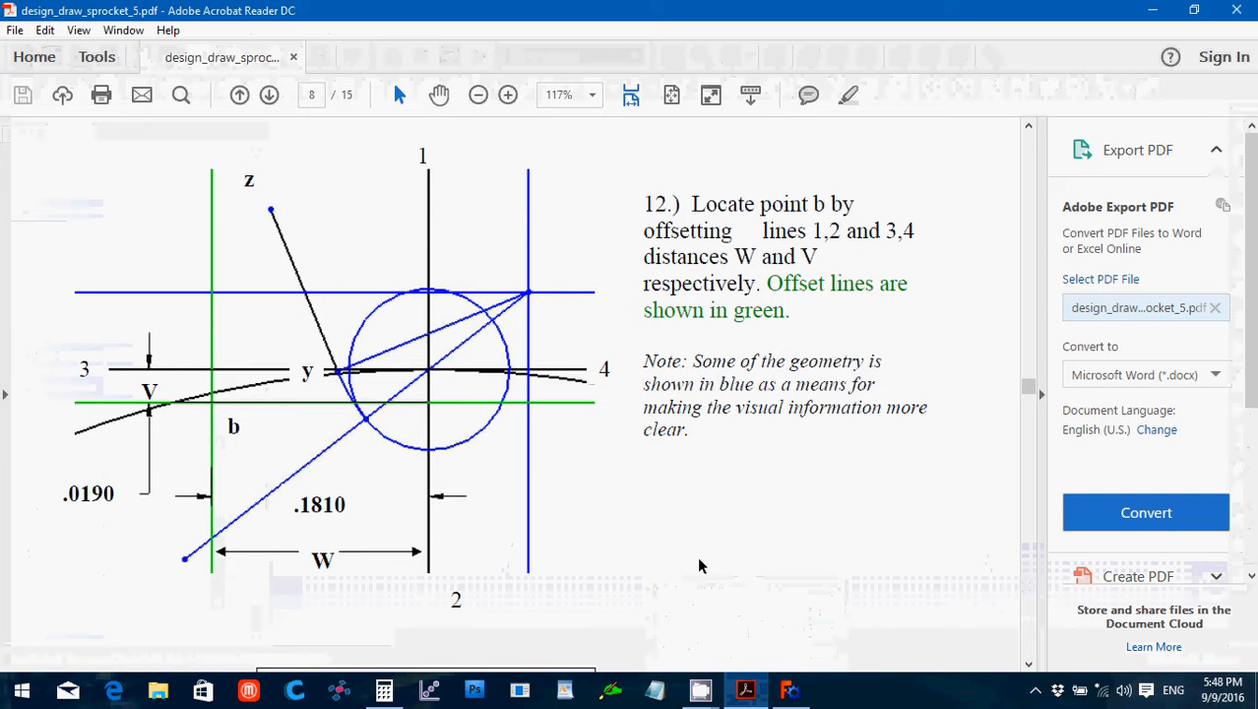
left_click(384, 692)
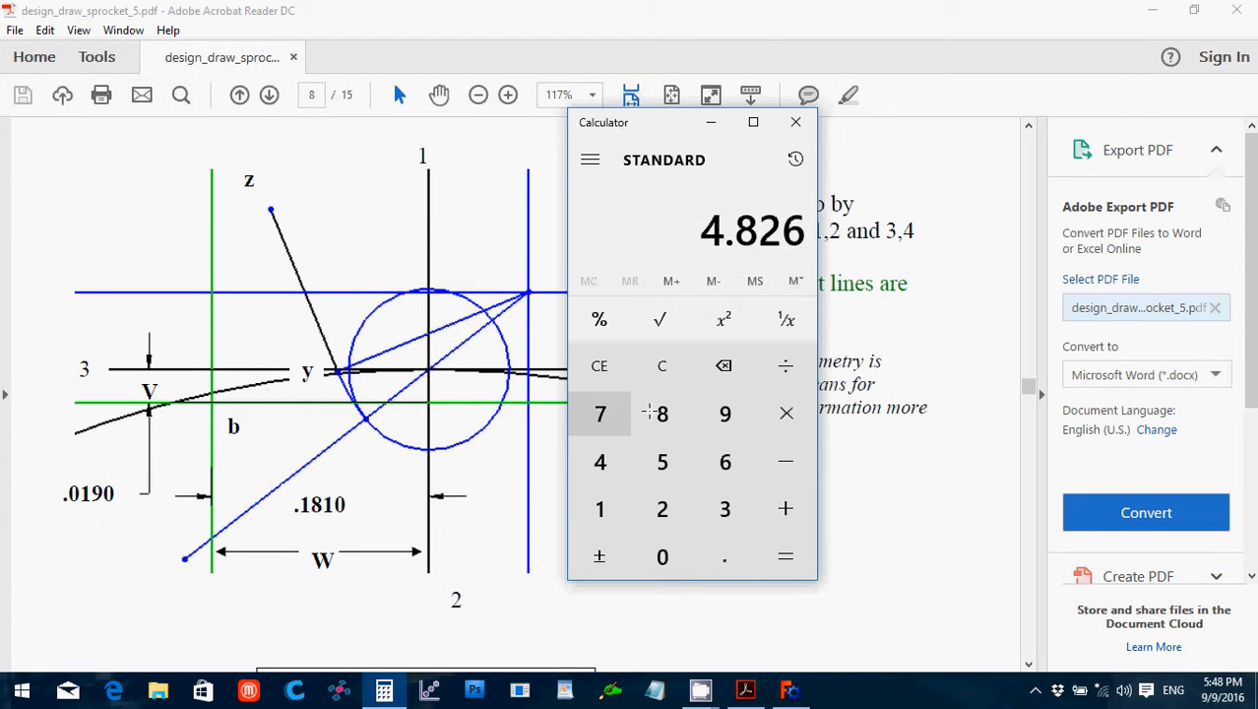
left_click(662, 365)
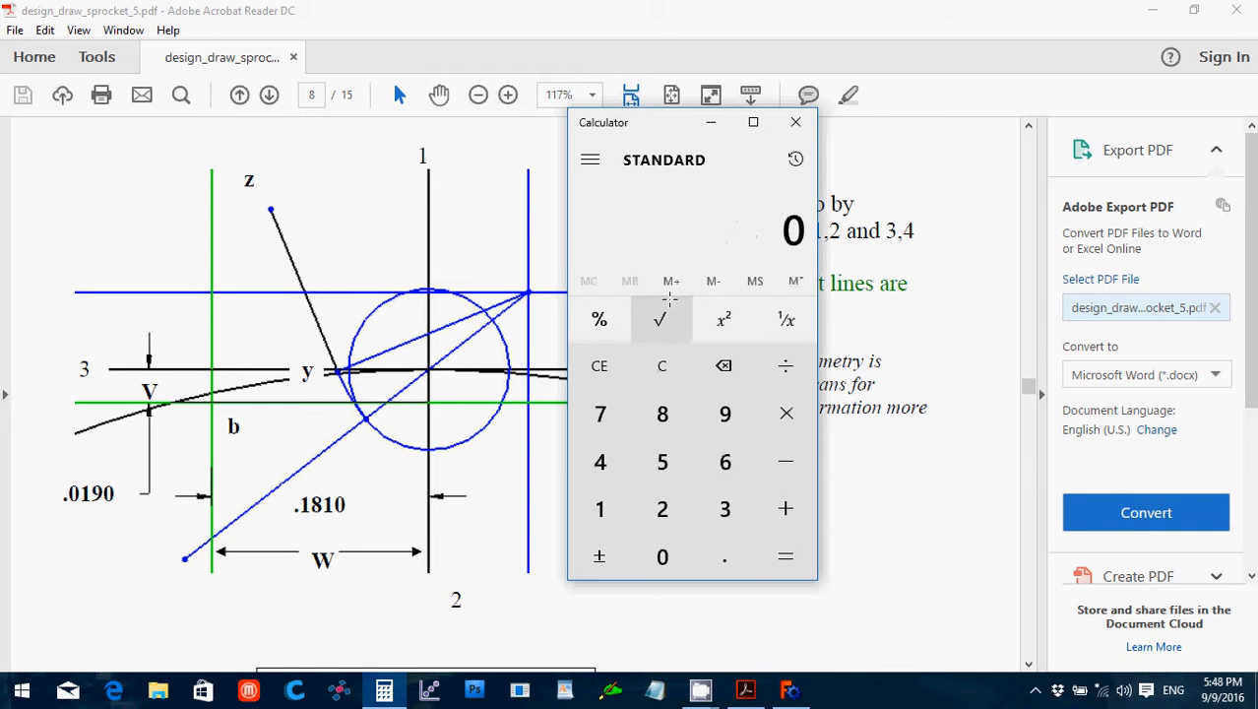
type("0.1810")
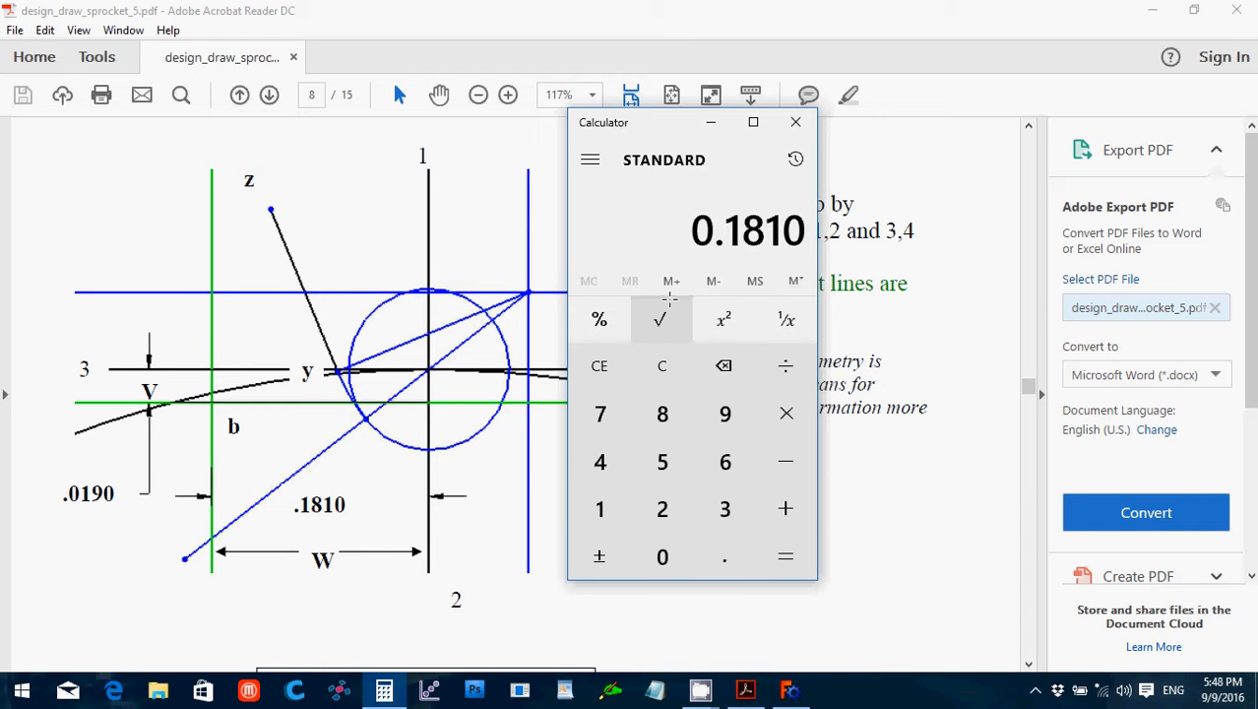
type("*25.4")
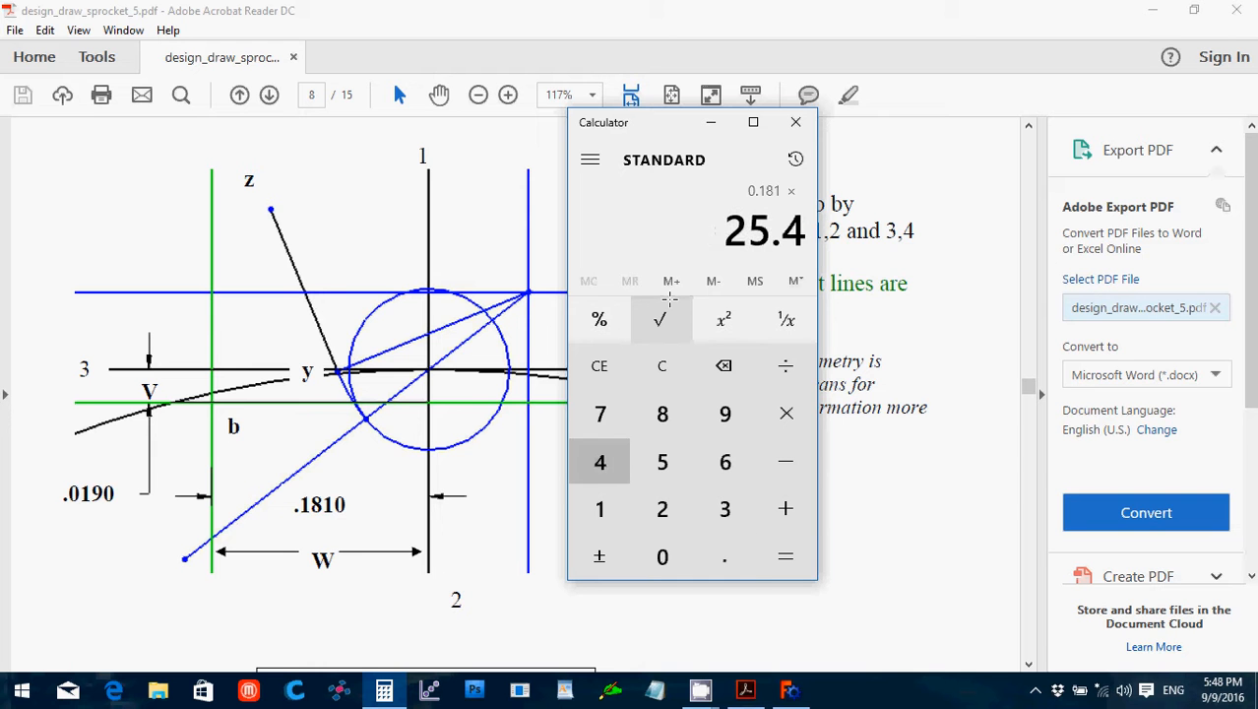
key("Return")
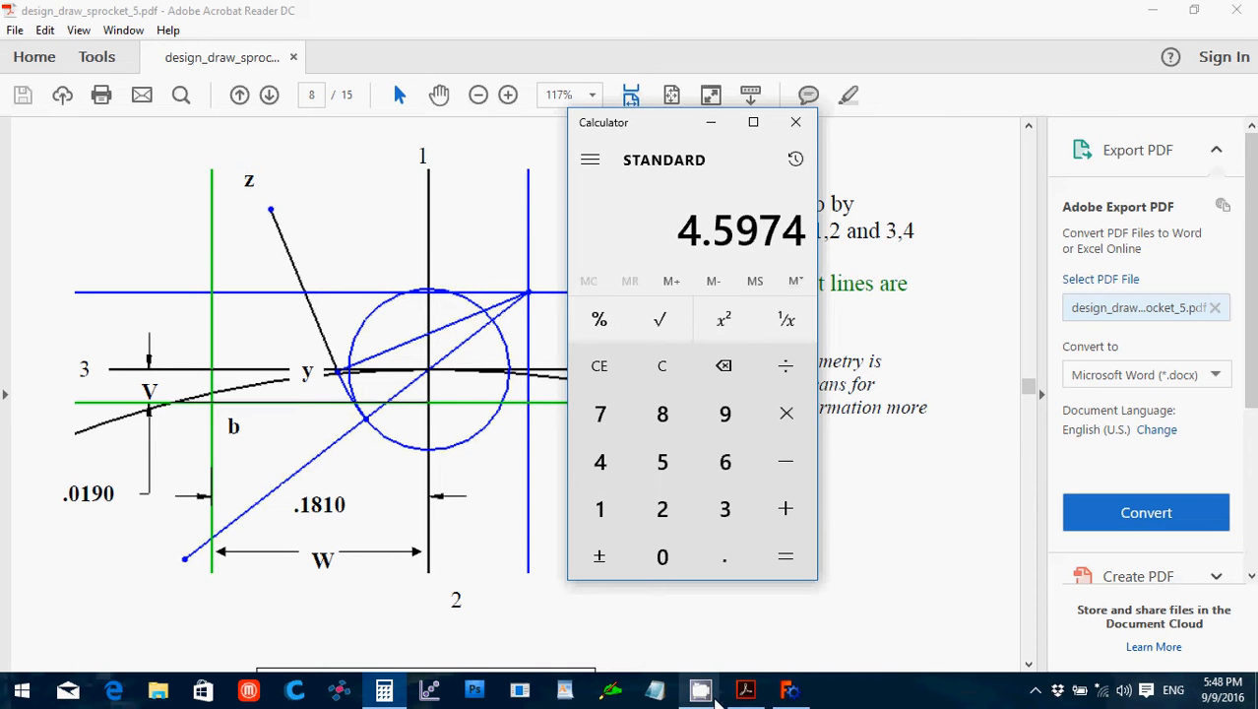
mouse_move(713, 699)
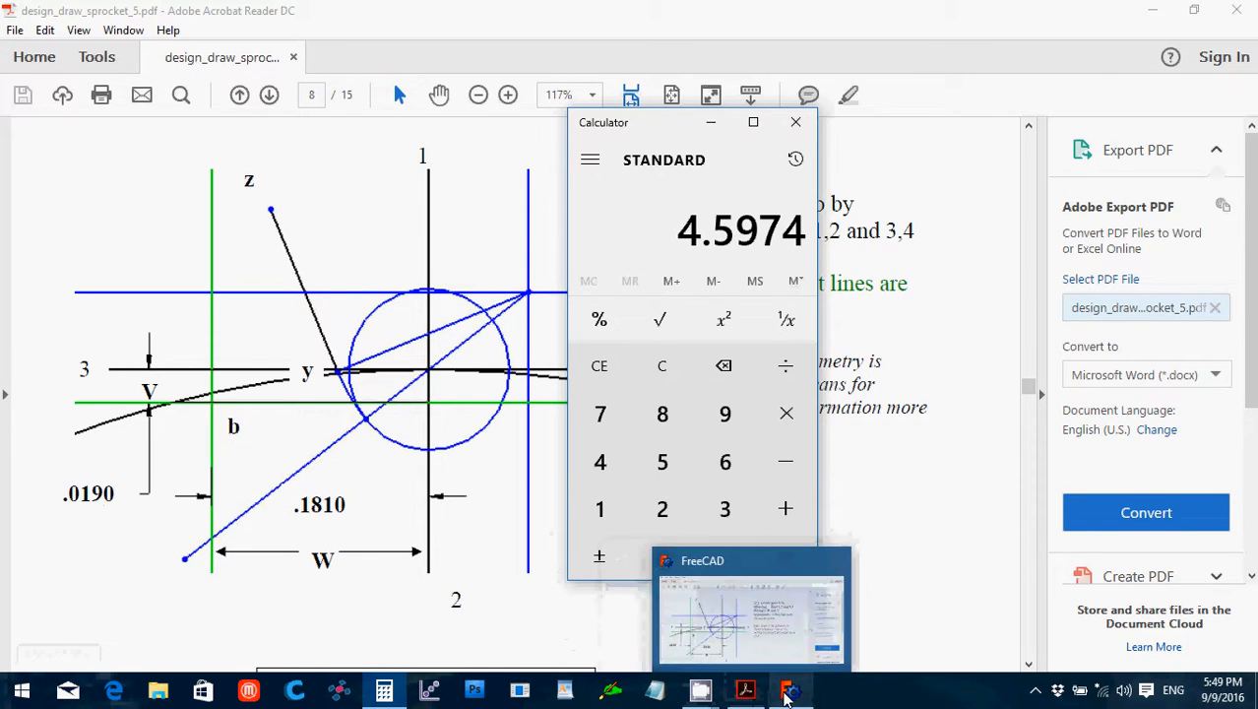
Switch to FreeCAD and set a 4.5974 mm horizontal distance between the upper endpoints of the line left of yz and the circle's vertical centreline.
left_click(789, 691)
scroll(760, 575, "up", 6)
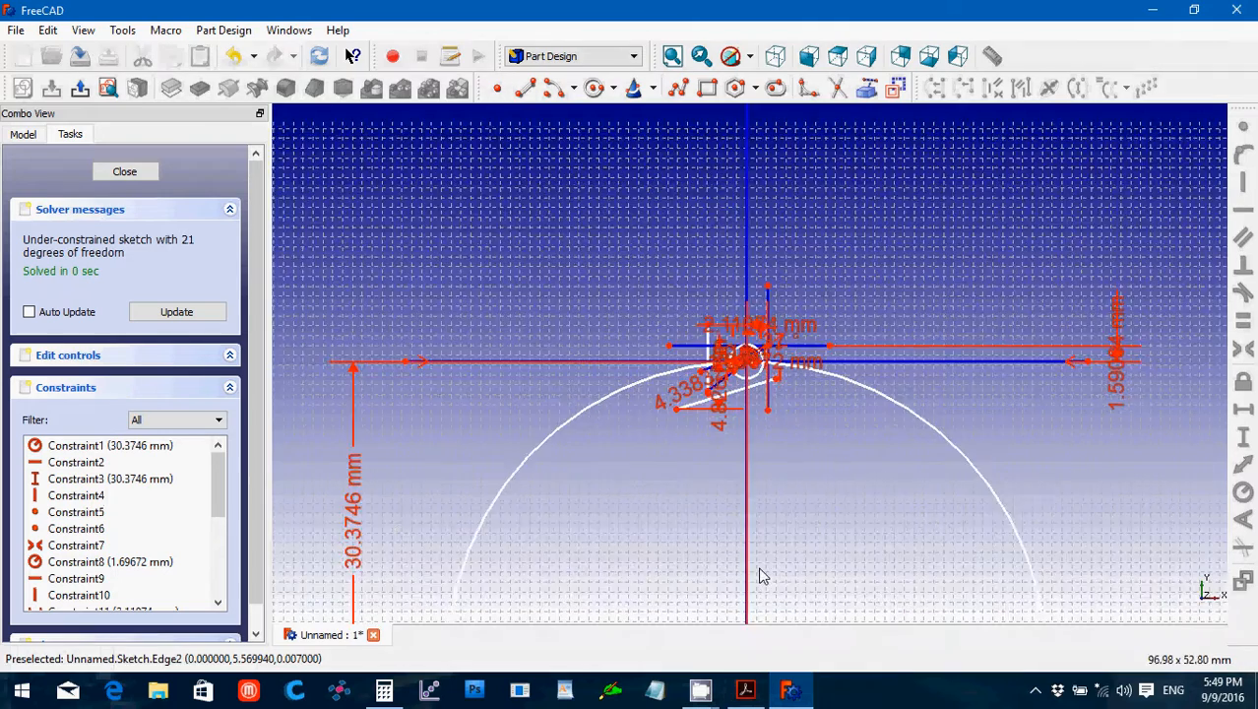
scroll(760, 575, "down", 4)
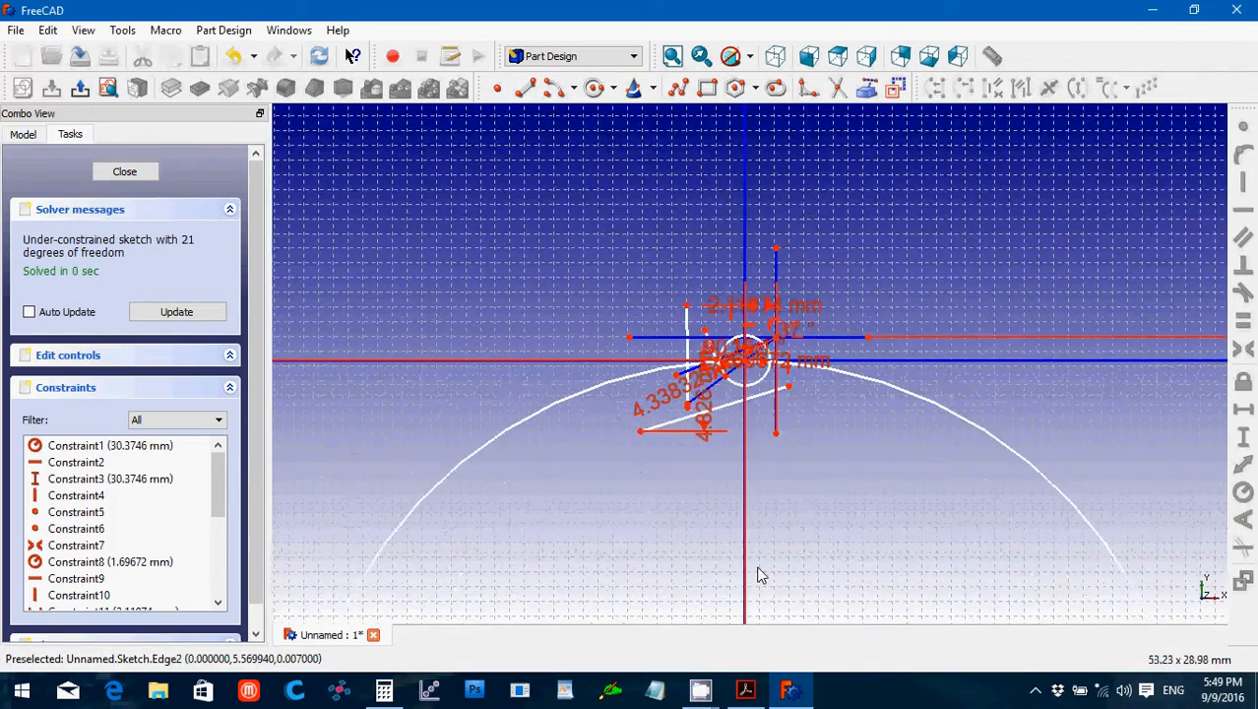
scroll(760, 576, "down", 2)
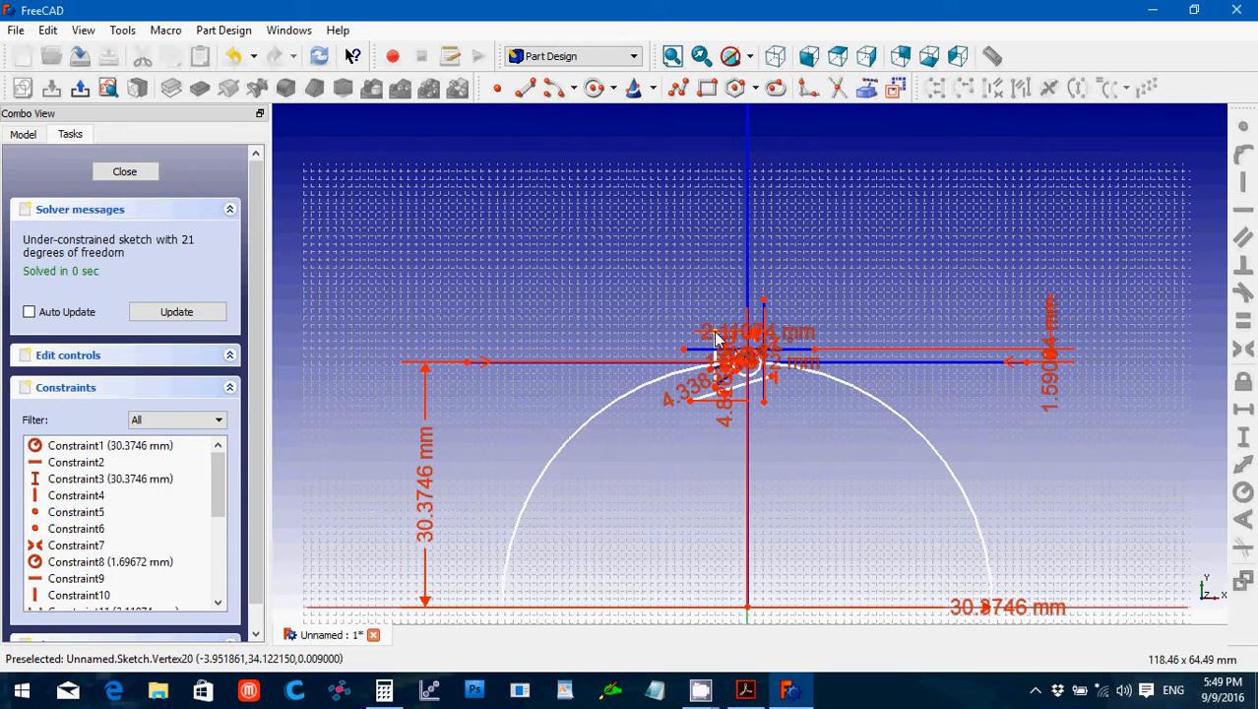
scroll(717, 339, "down", 2)
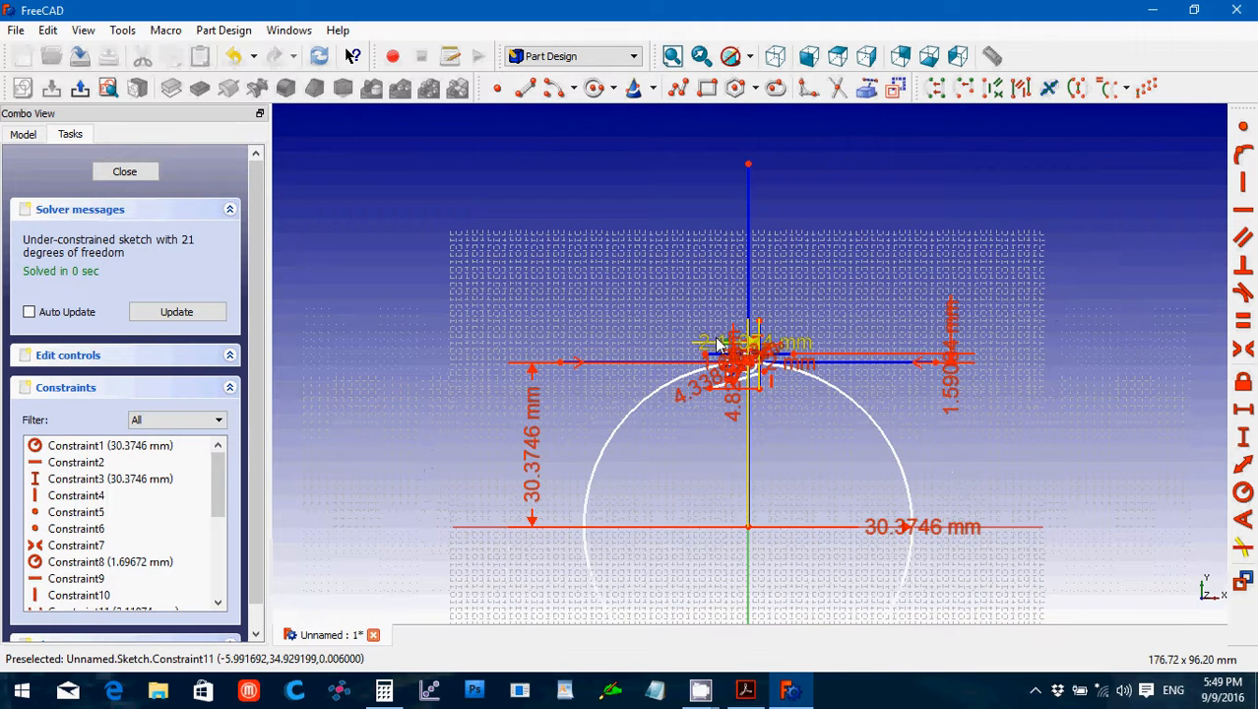
left_click(748, 164)
left_click(1244, 411)
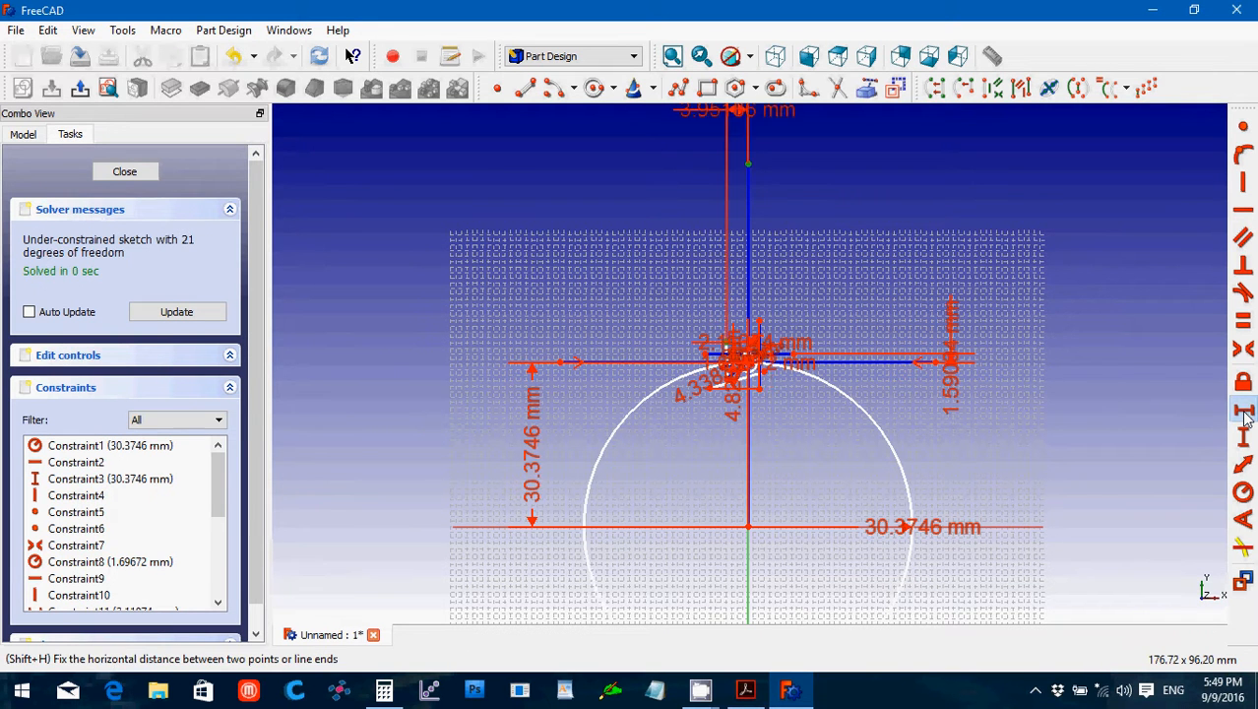
type("4.5974")
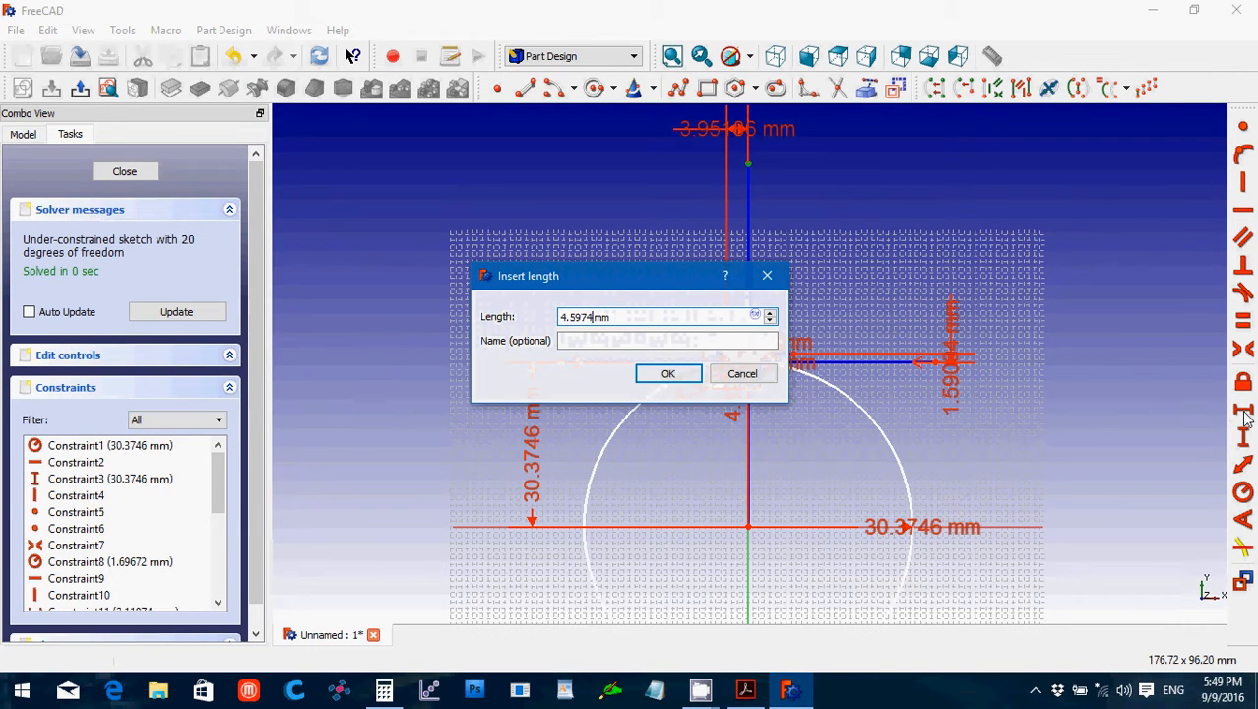
left_click(662, 377)
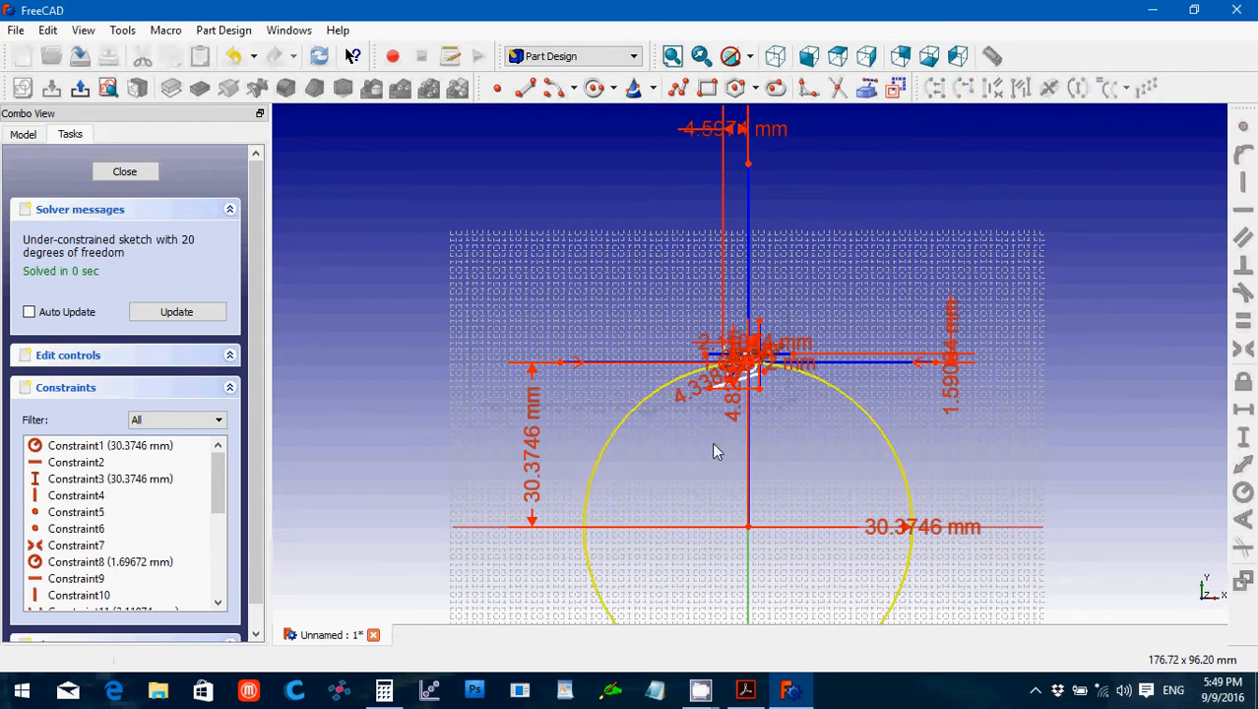
Constrain the offset line left of line yz to vertical and the long offset line below the small circle to horizontal.
scroll(751, 513, "up", 10)
scroll(752, 514, "up", 1)
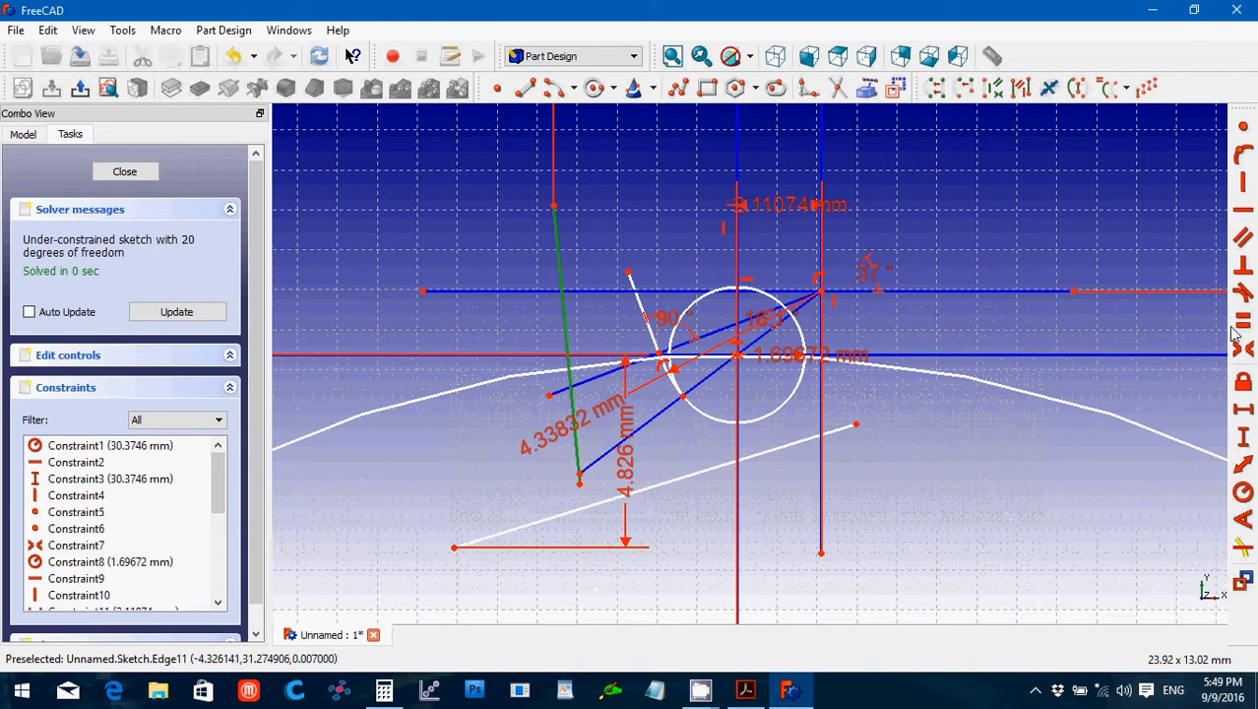
left_click(1243, 187)
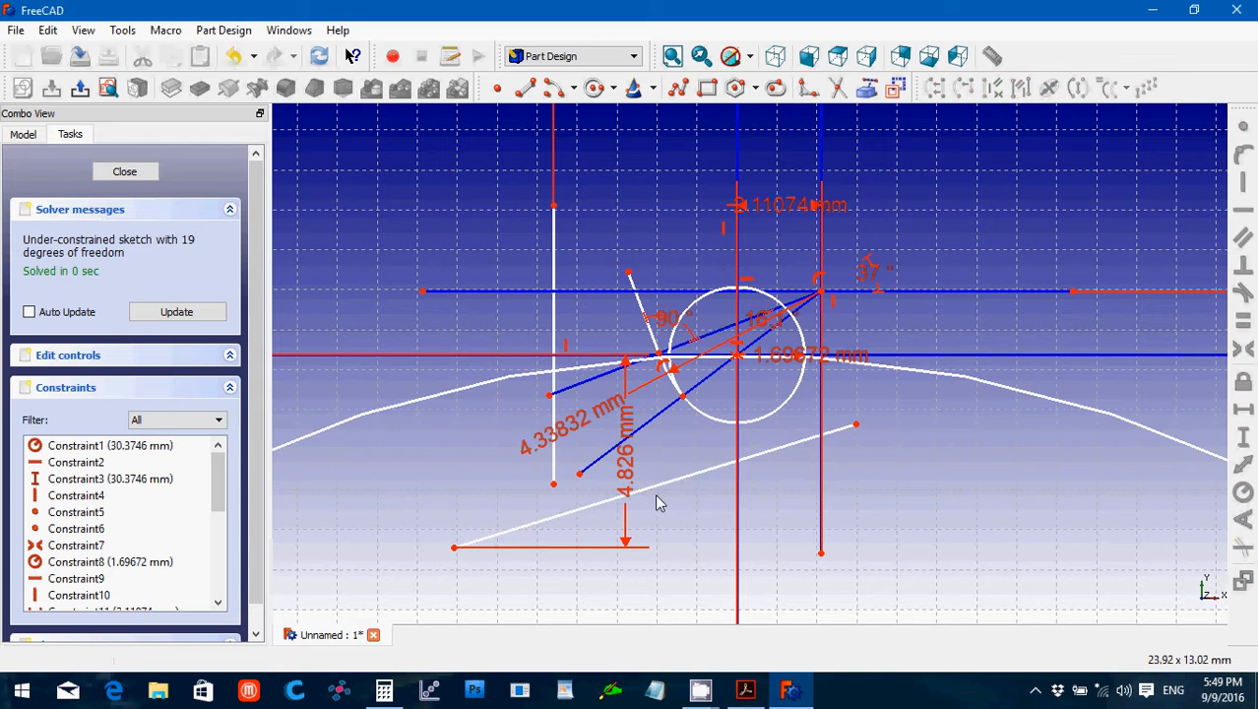
left_click(658, 485)
left_click(1244, 218)
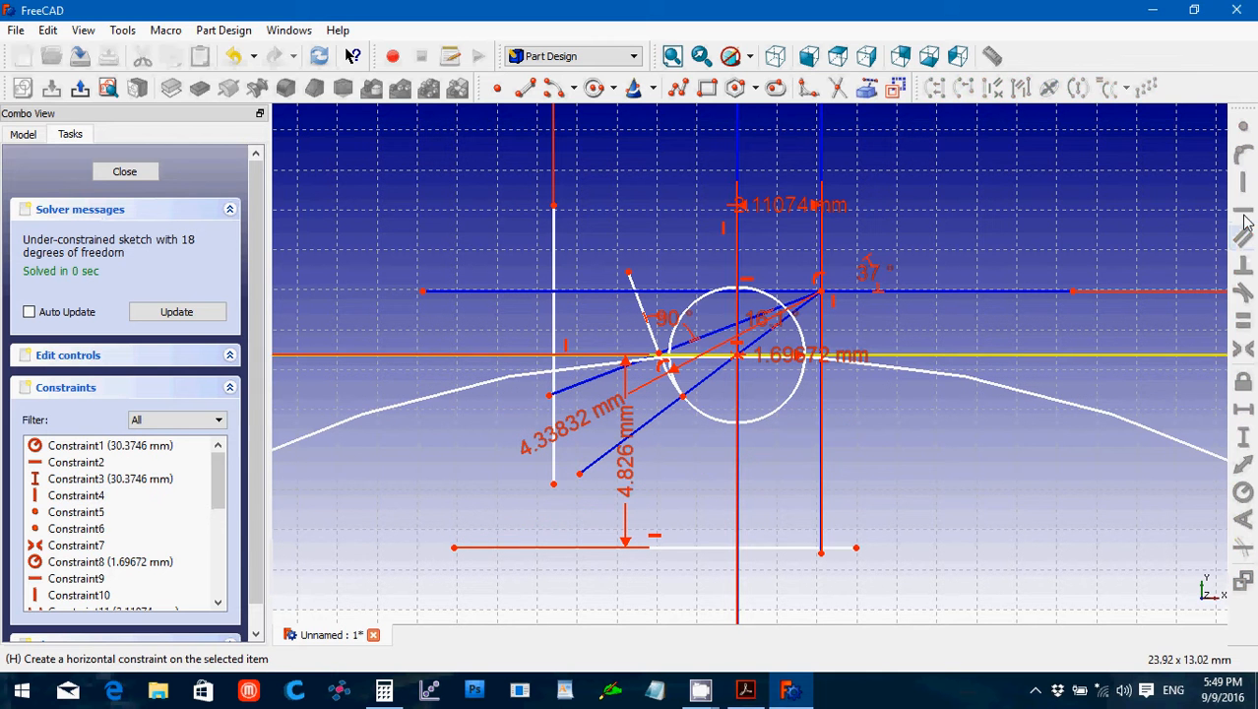
Lengthen the vertical offset line downward and the horizontal offset line leftward so they cross, and compare with step 12 in the sprocket PDF.
left_click_drag(555, 488, 553, 604)
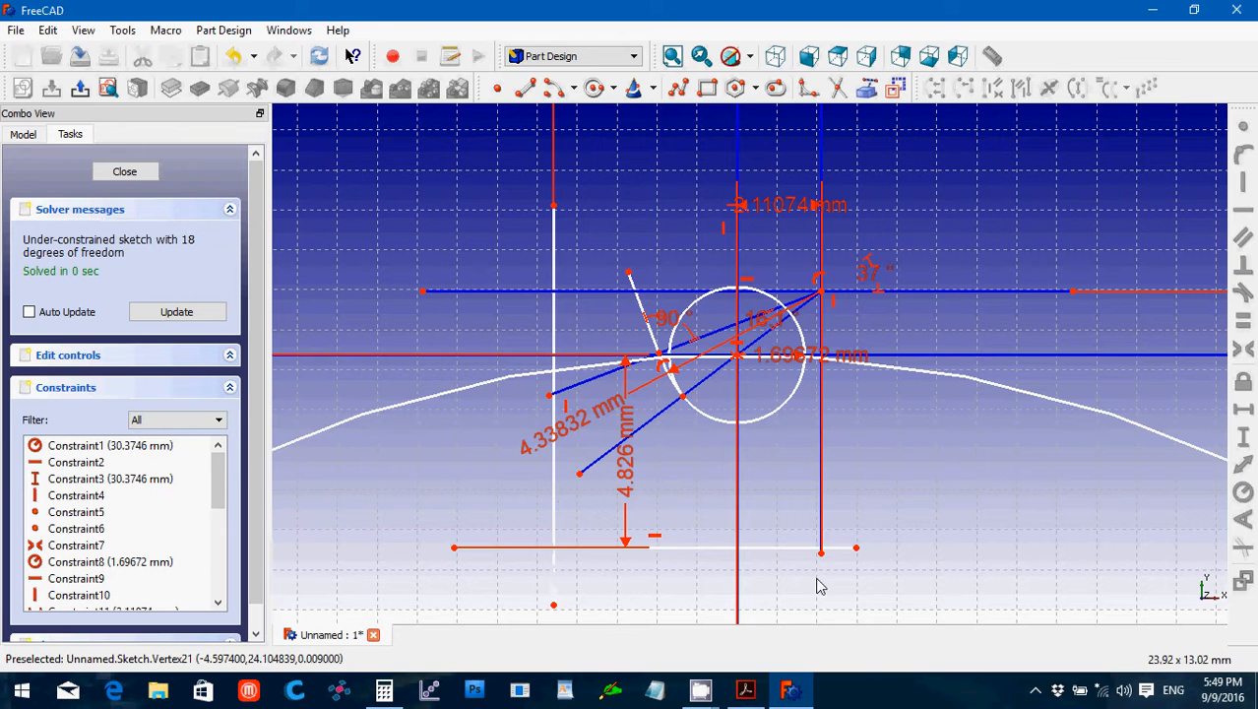
left_click_drag(456, 549, 316, 550)
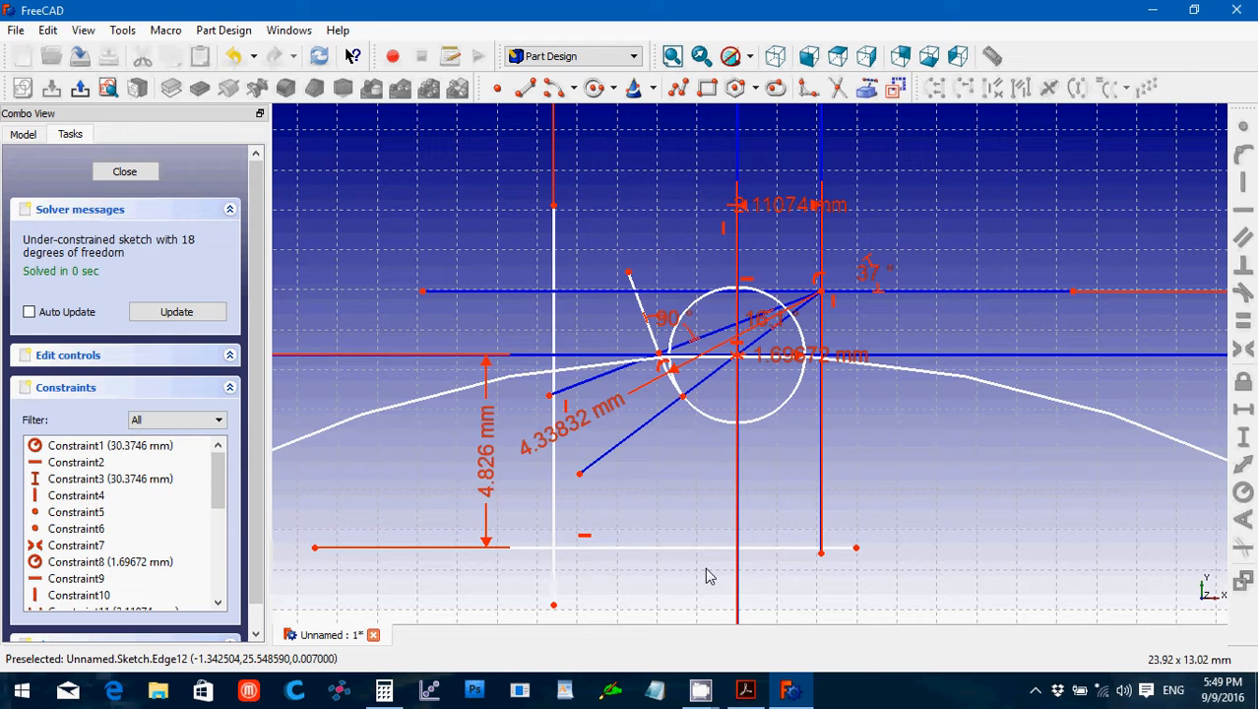
left_click(758, 694)
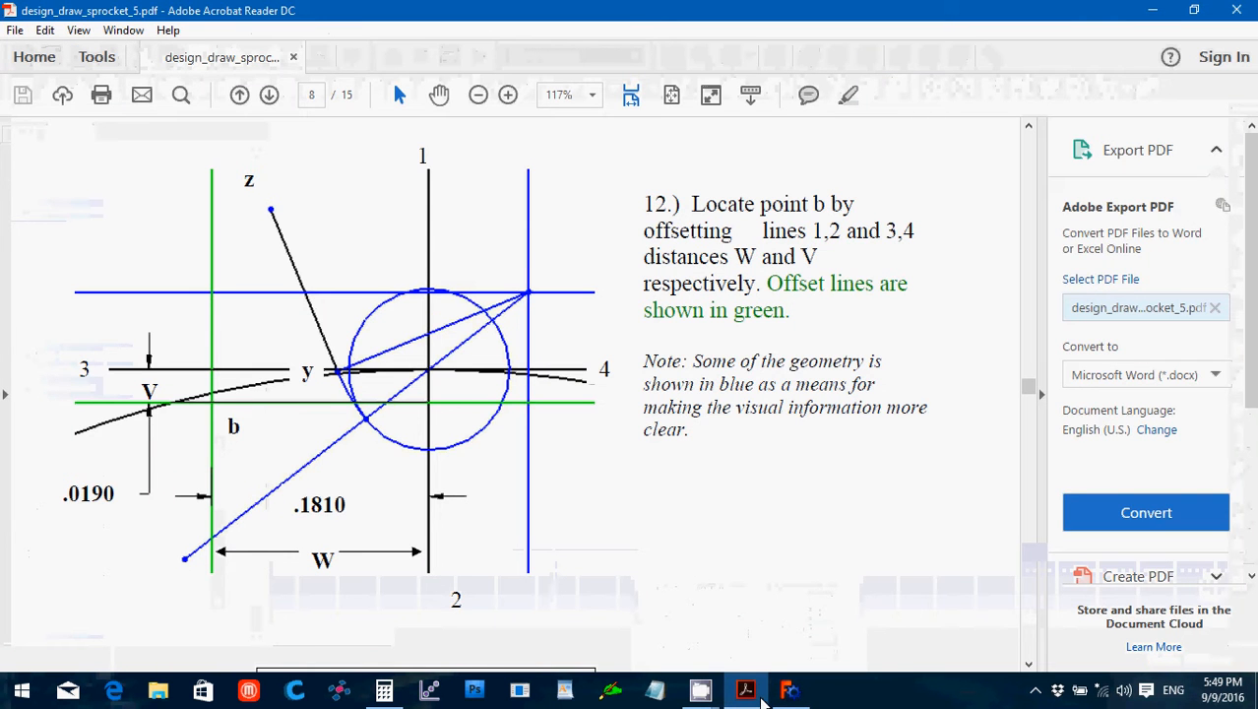
left_click(700, 691)
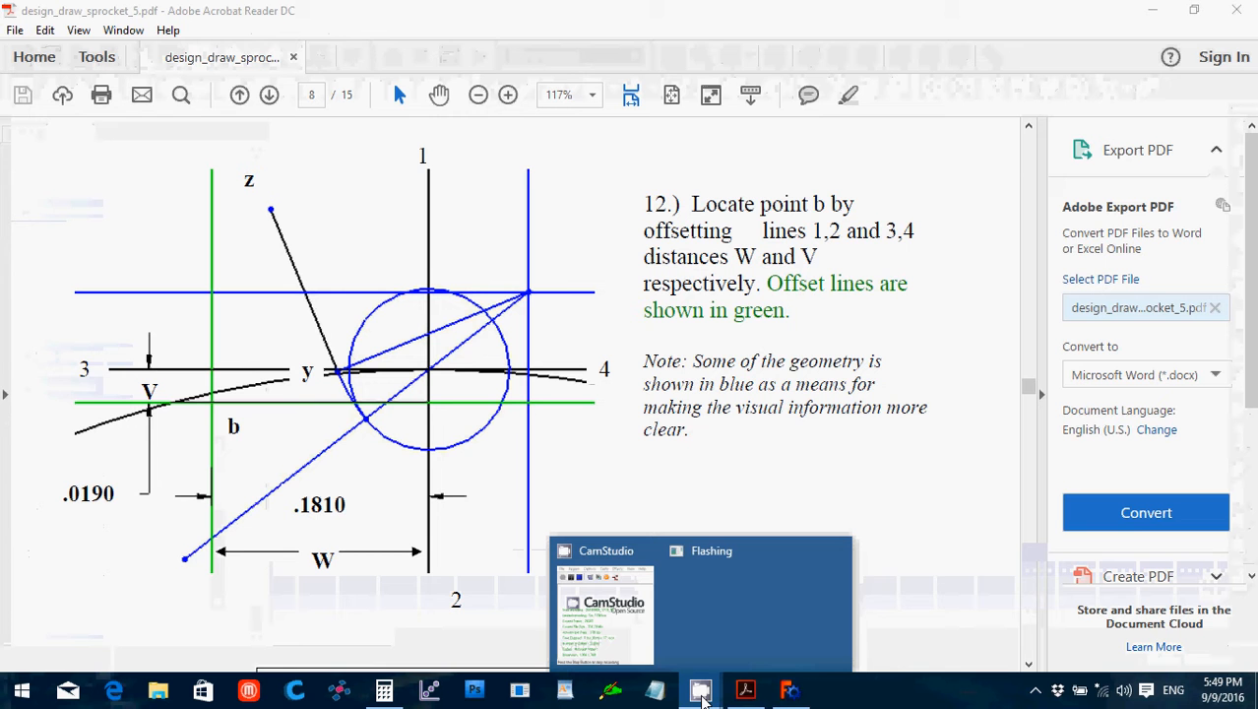
Switch to FreeCAD and extend the two angled construction lines down to the left, past the vertical offset line.
left_click(787, 693)
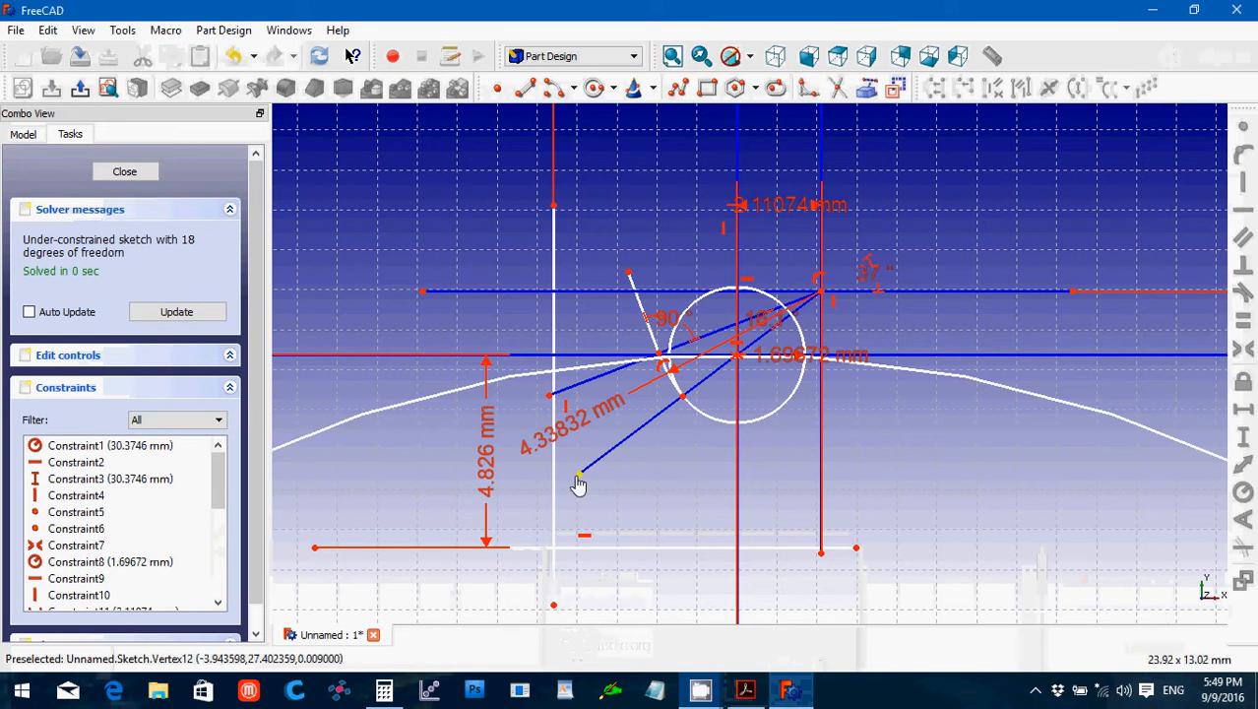
left_click_drag(580, 478, 425, 596)
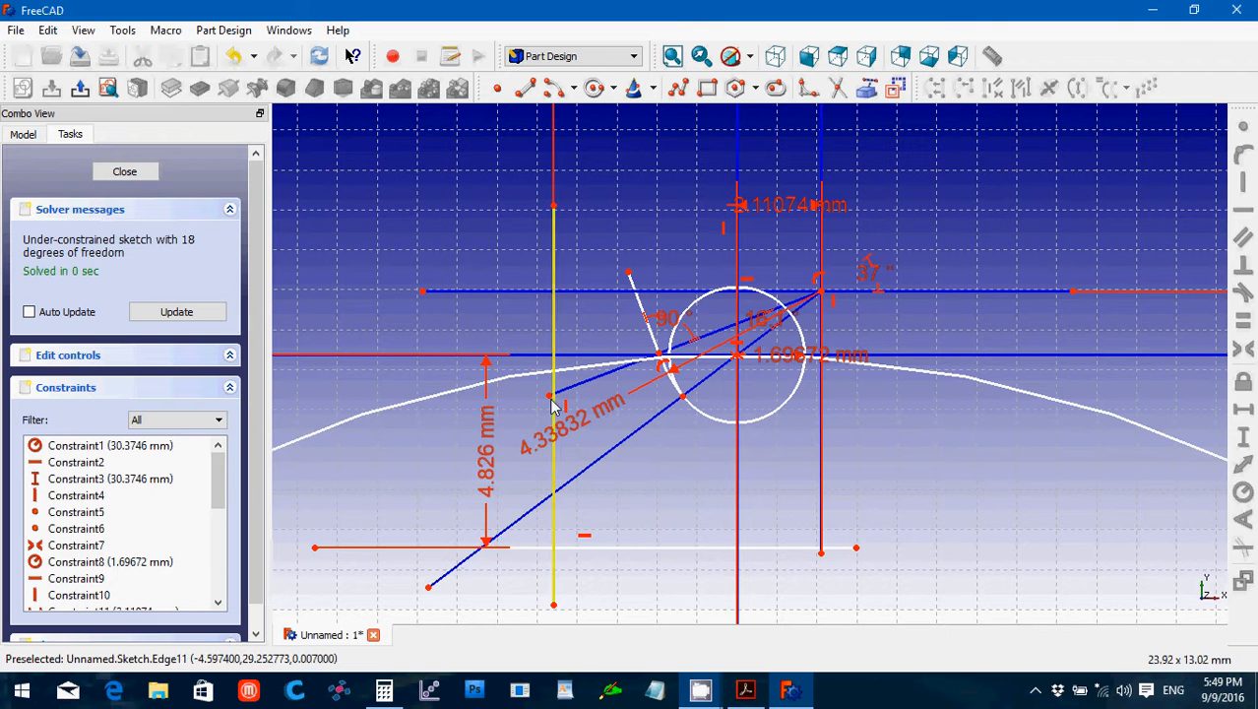
left_click_drag(548, 395, 471, 425)
left_click_drag(394, 478, 336, 477)
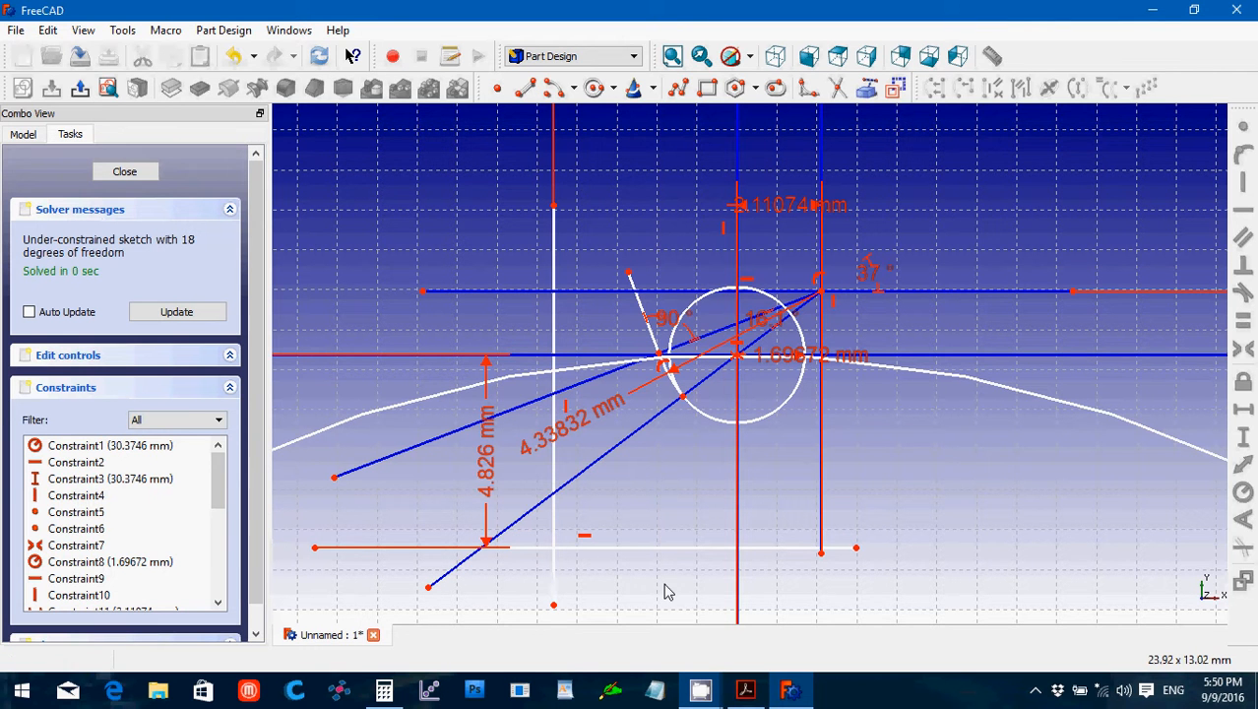
Check step 12 in the sprocket PDF, then switch to FreeCAD and change the vertical and horizontal offset lines to construction geometry.
left_click(792, 693)
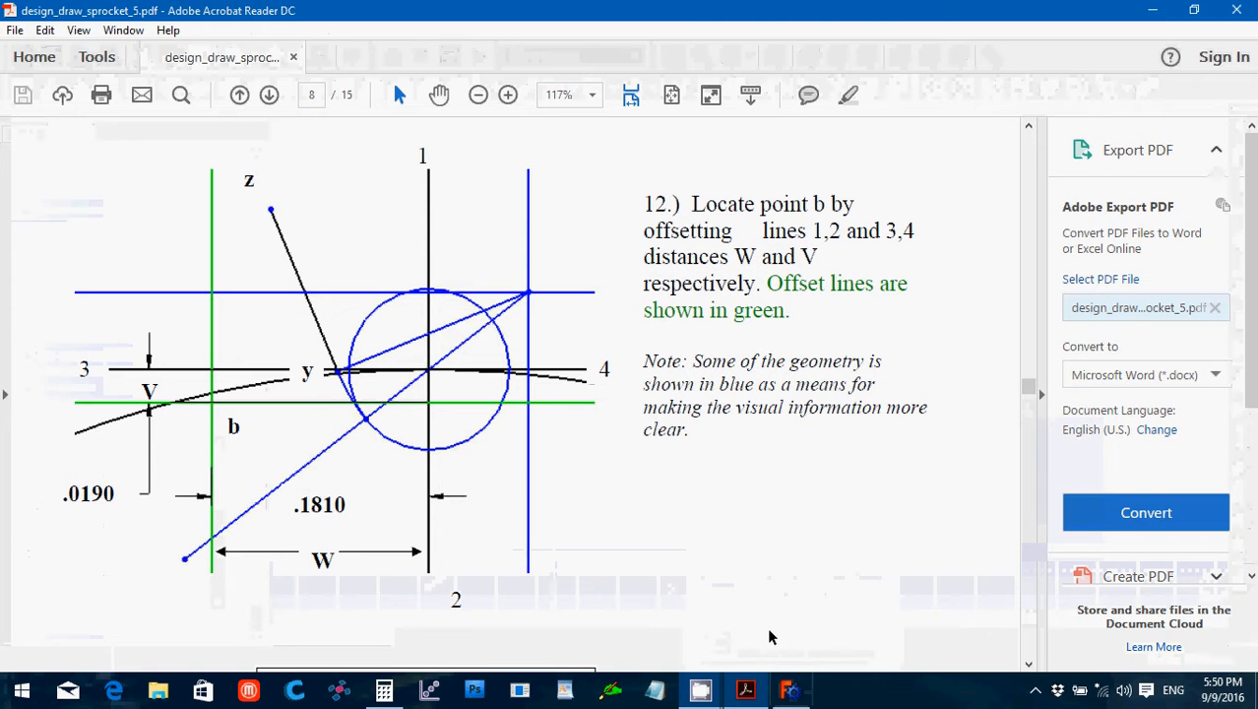
left_click(792, 691)
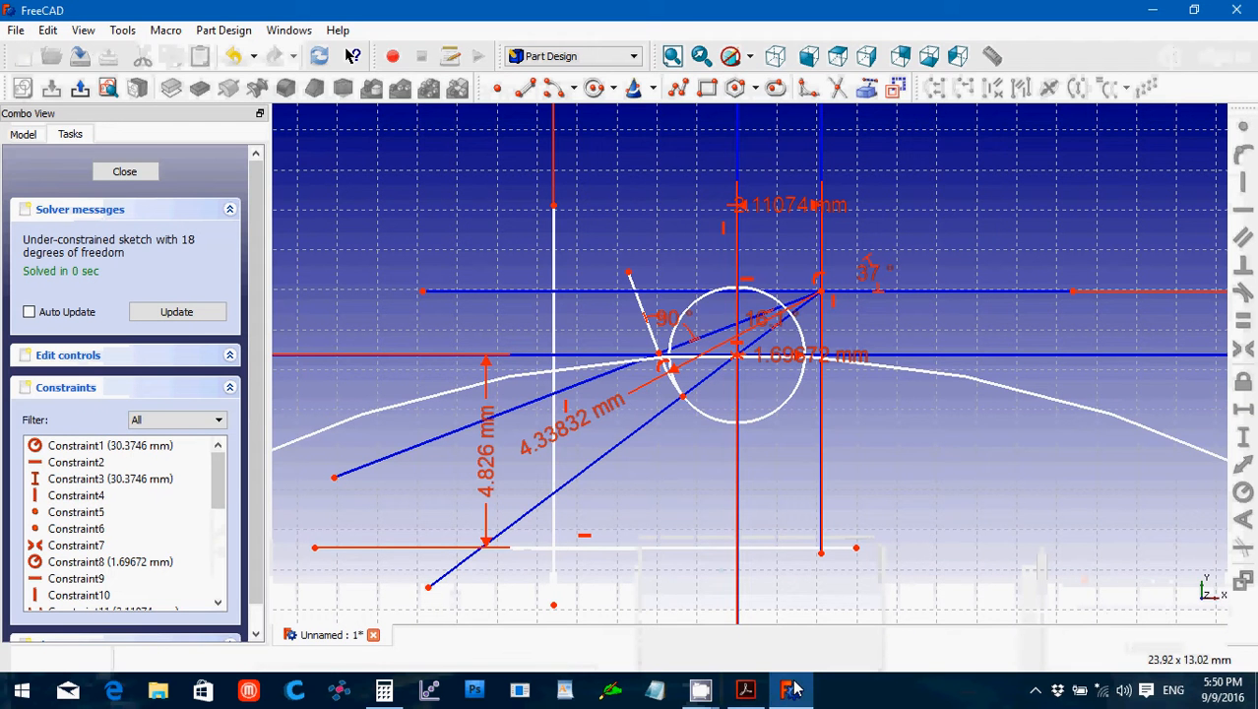
left_click(557, 341)
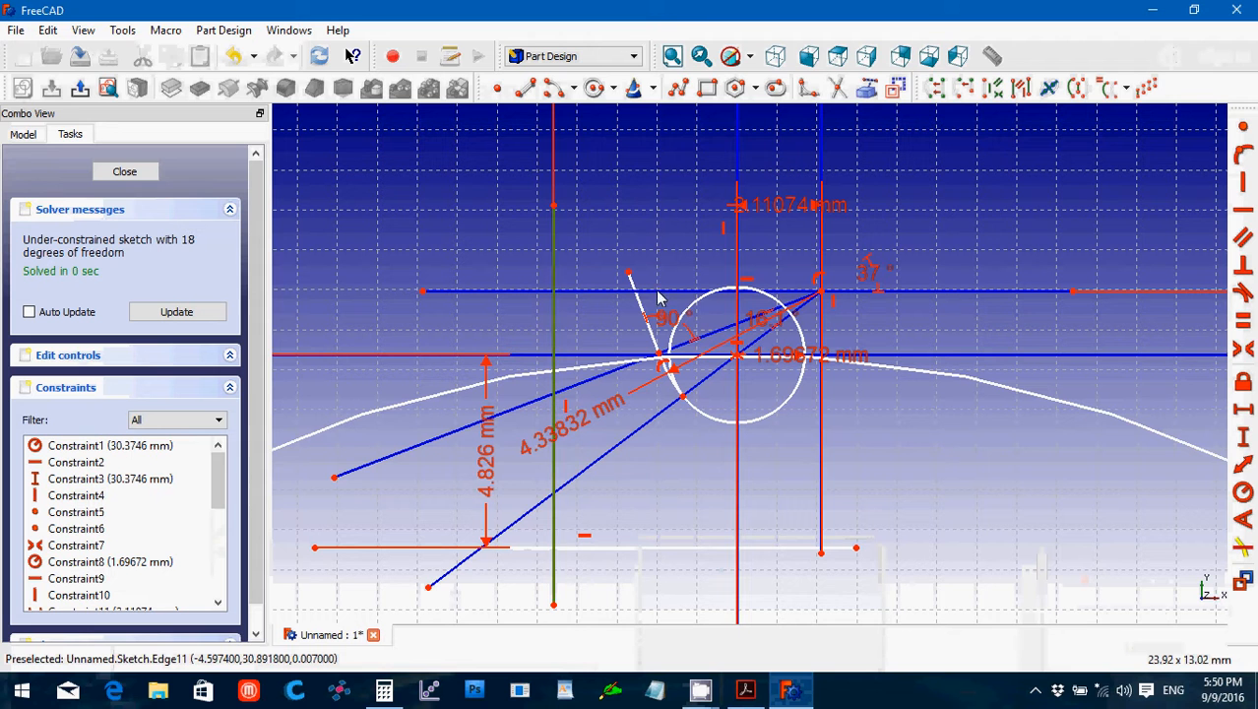
left_click(895, 88)
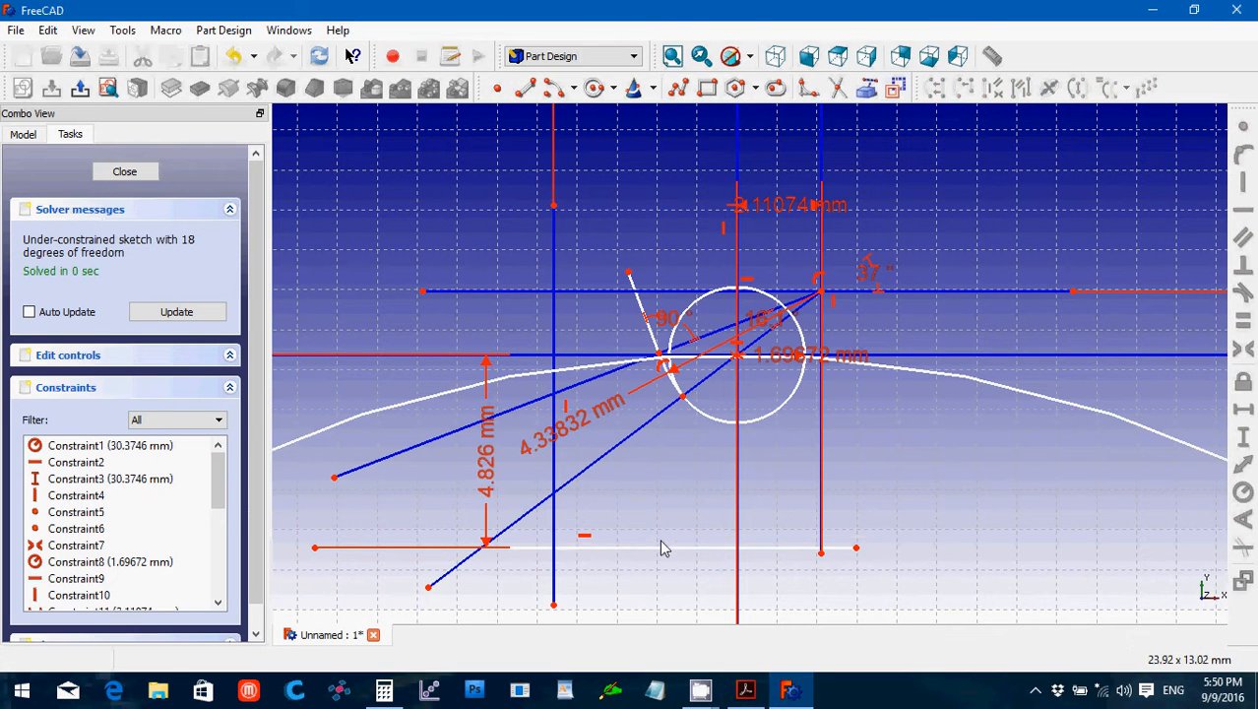
left_click(661, 547)
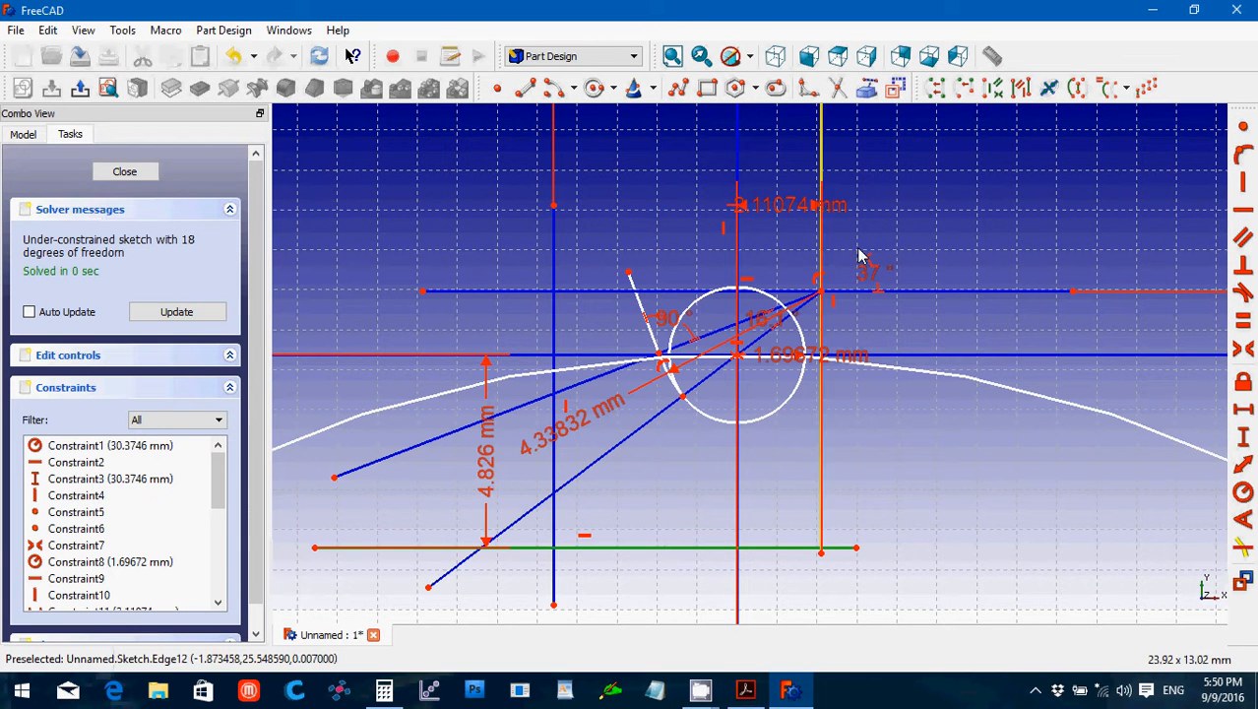
left_click(895, 88)
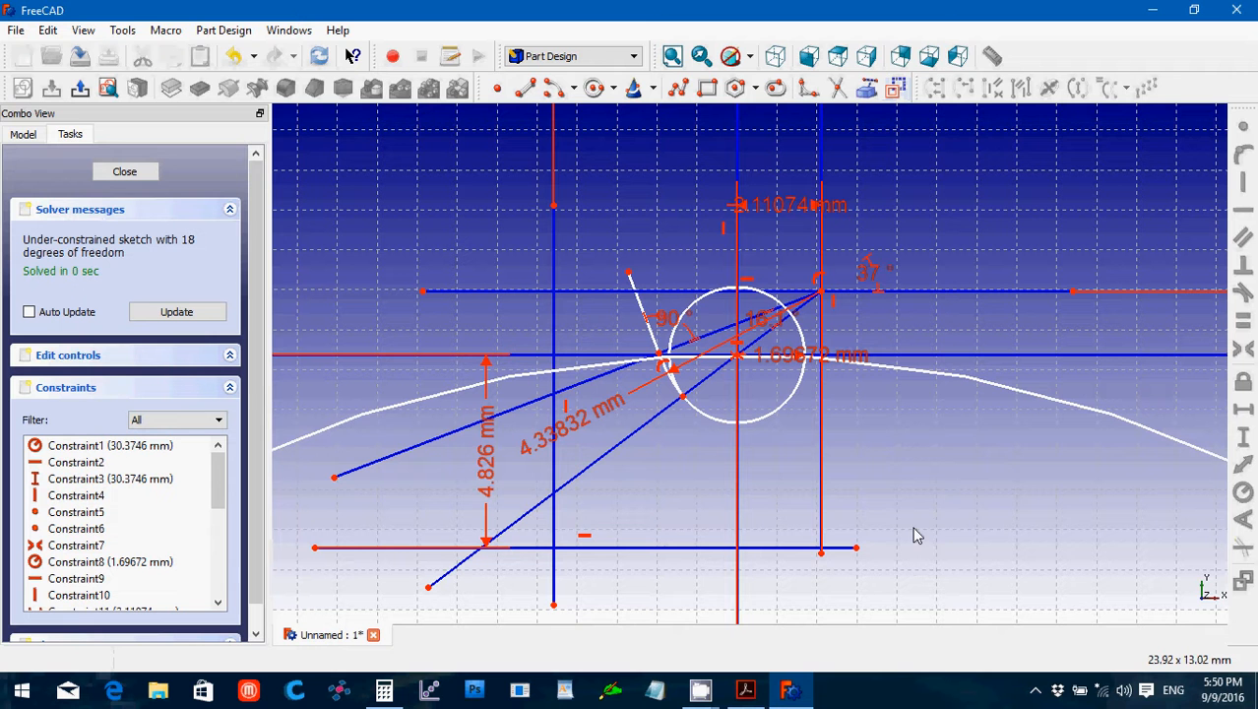
Switch to the sprocket PDF and read step 13 on drawing the circle with radius F centred on point b.
mouse_move(747, 696)
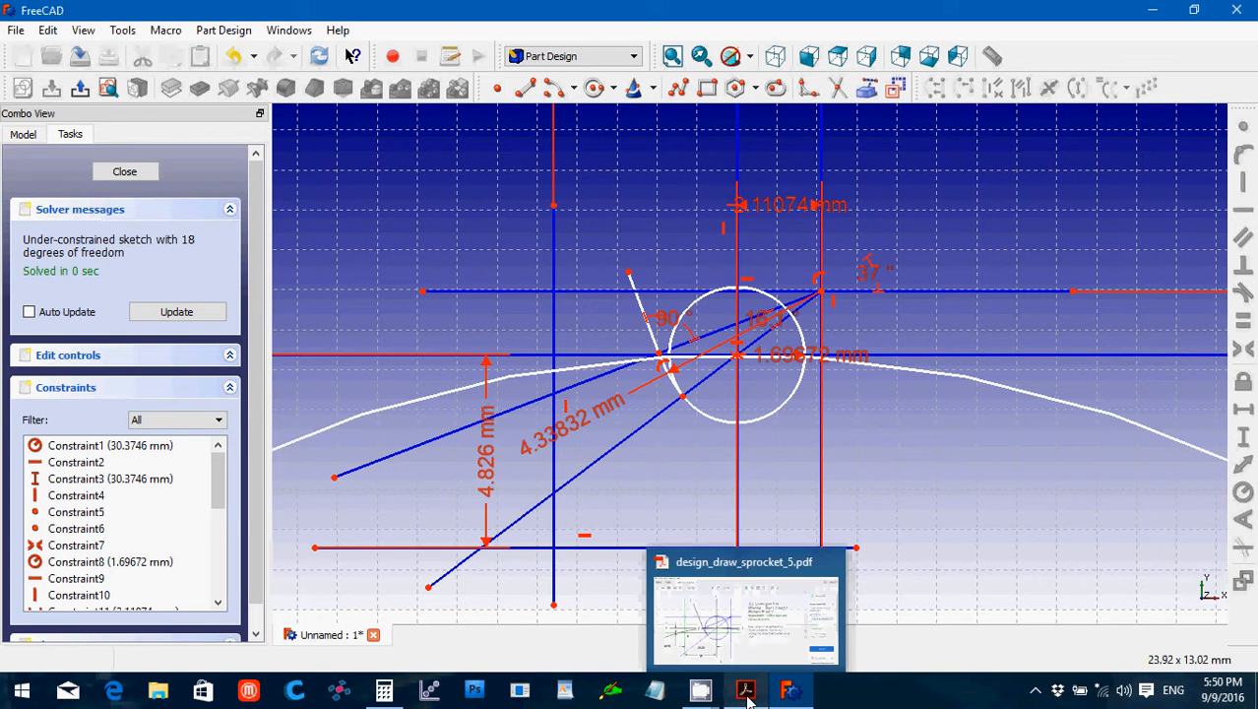
left_click(745, 618)
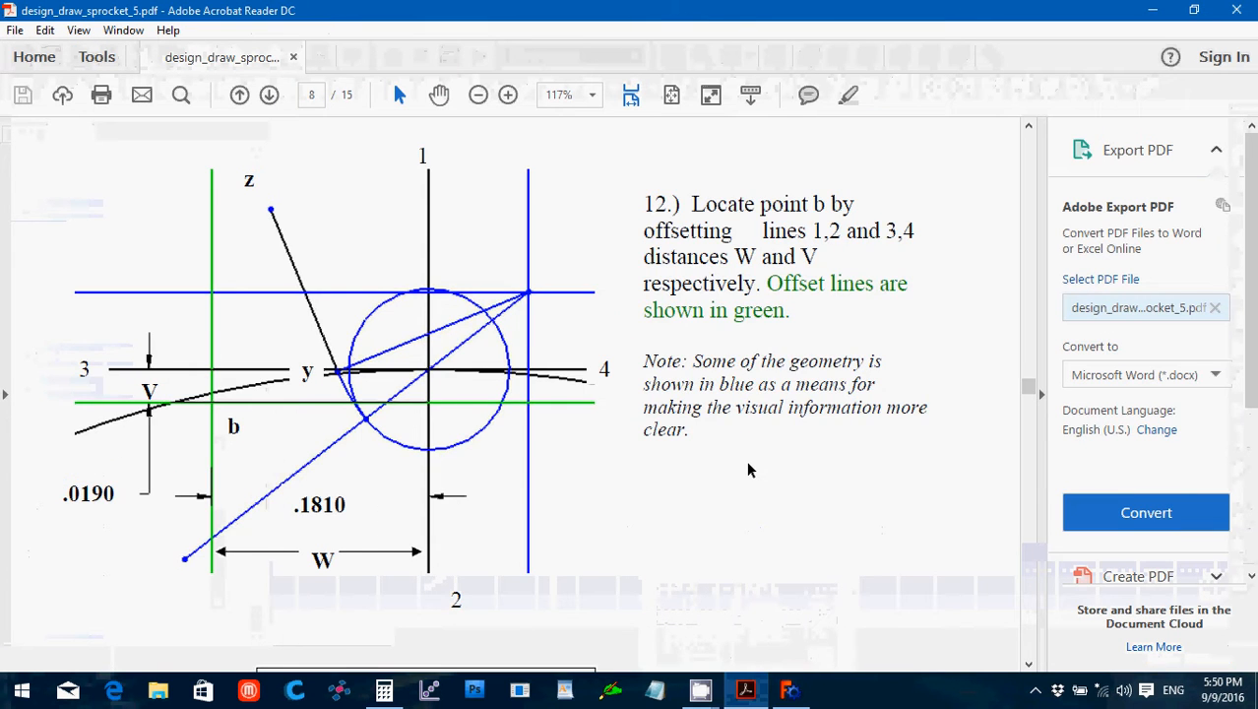
scroll(747, 469, "down", 10)
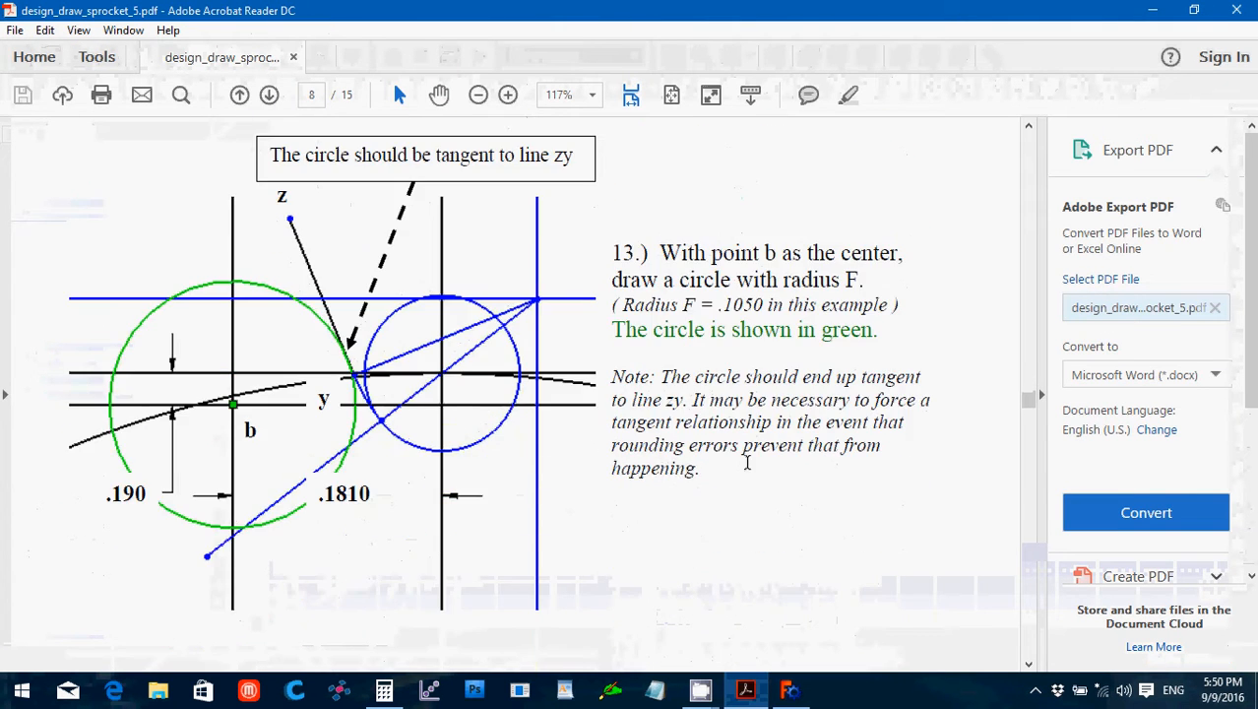
scroll(746, 462, "down", 1)
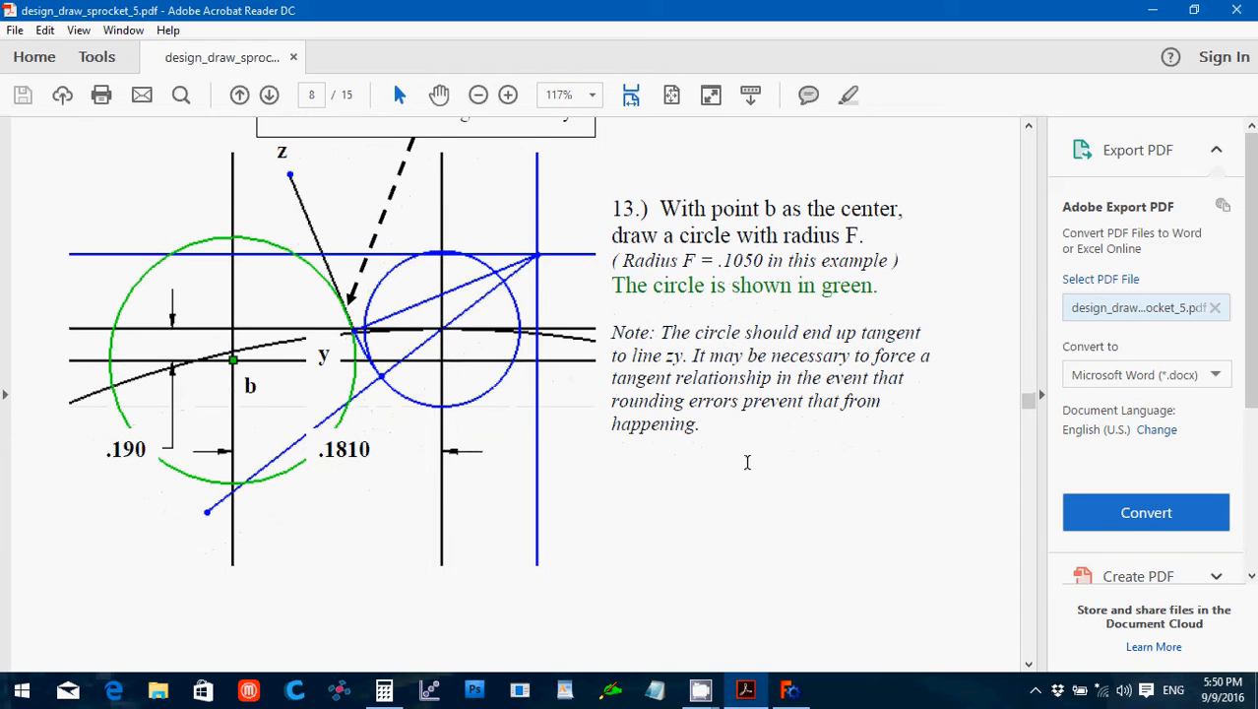
scroll(747, 462, "up", 1)
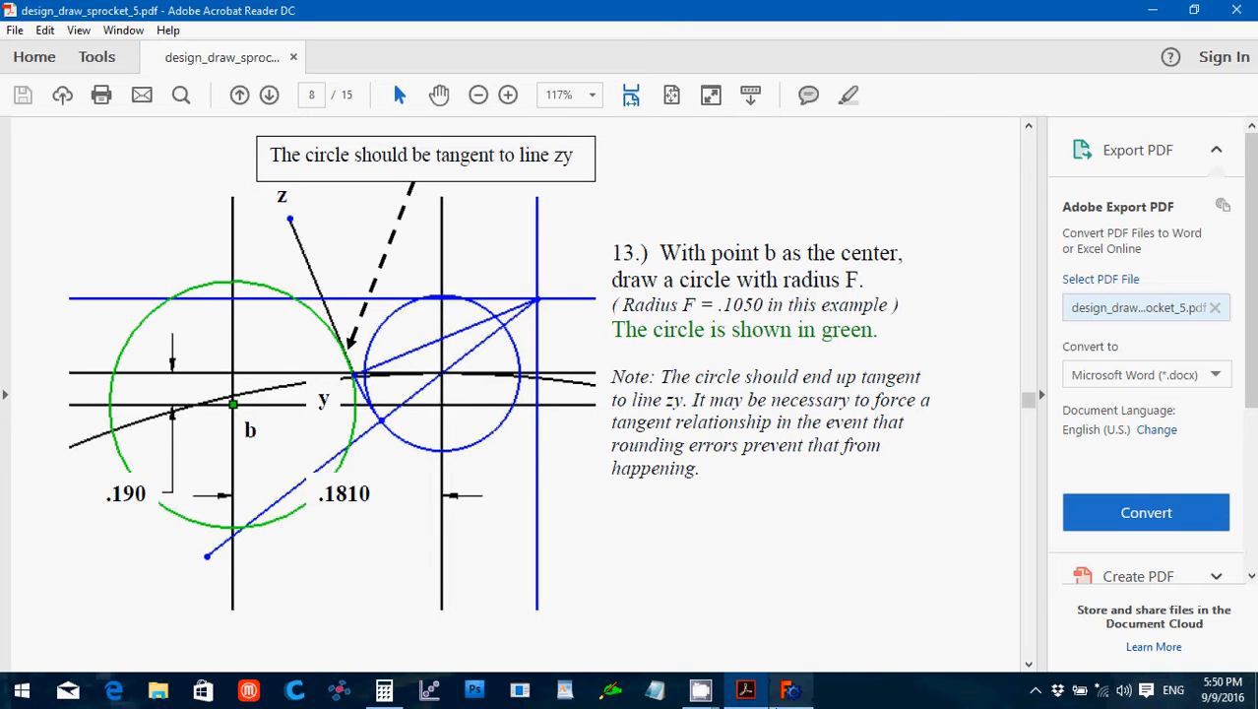
Switch to FreeCAD, shorten the upper angled construction line so it ends at point y, and compare the sketch with the PDF's step 13.
left_click(788, 691)
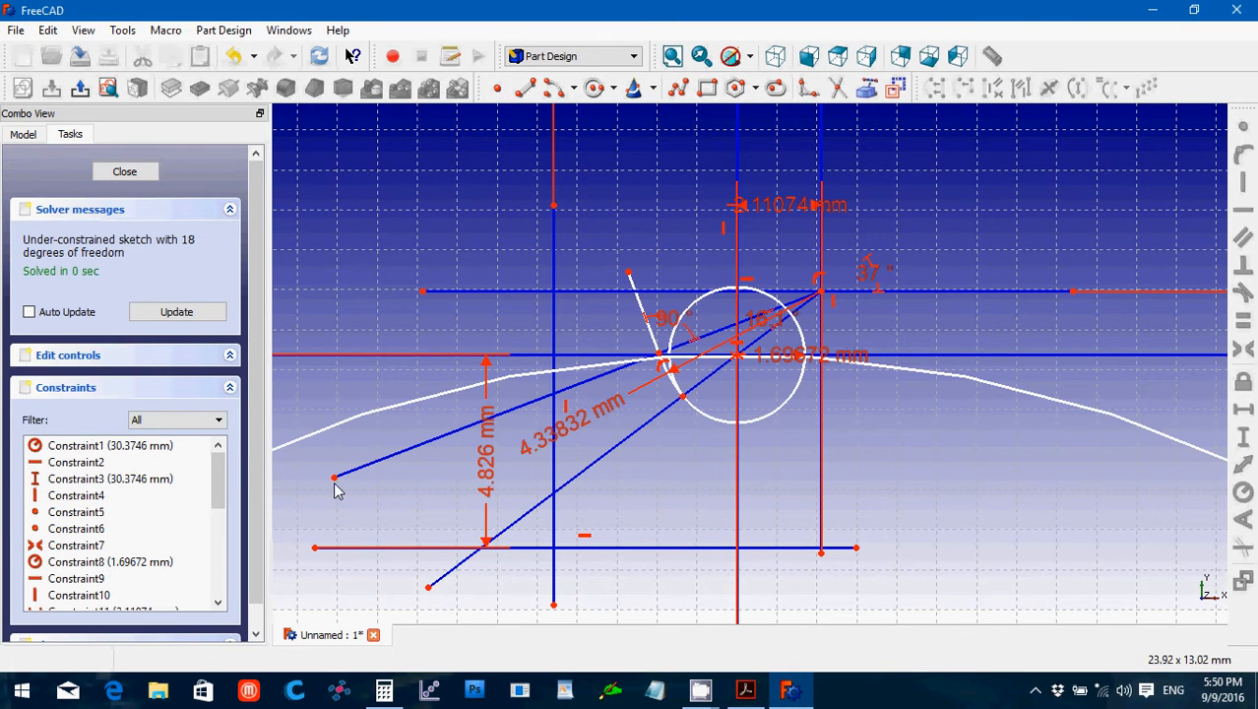
left_click_drag(336, 479, 664, 364)
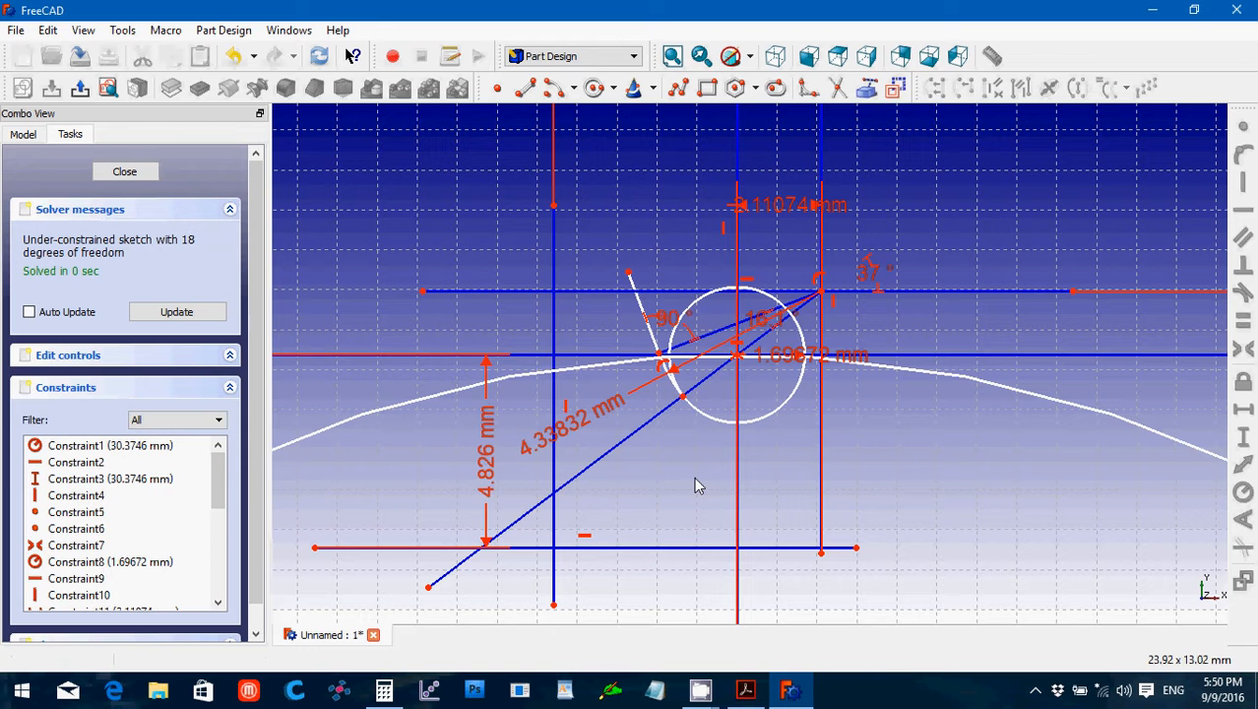
left_click(745, 691)
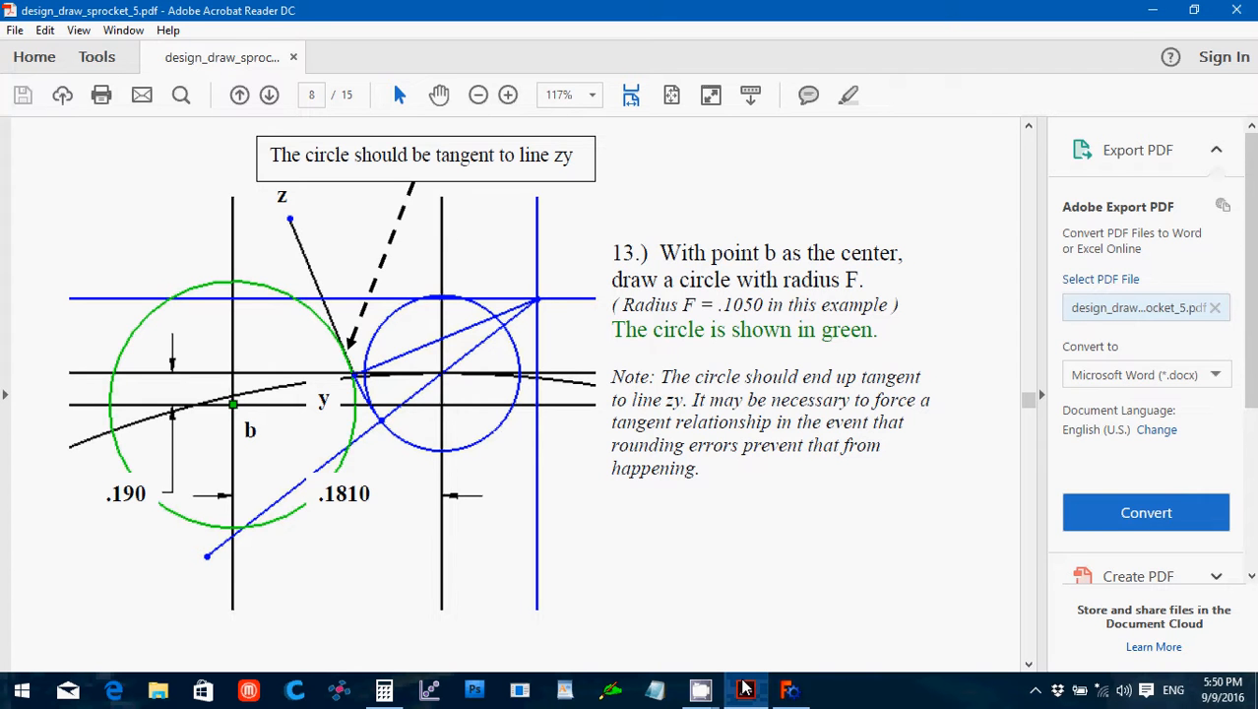
left_click(788, 691)
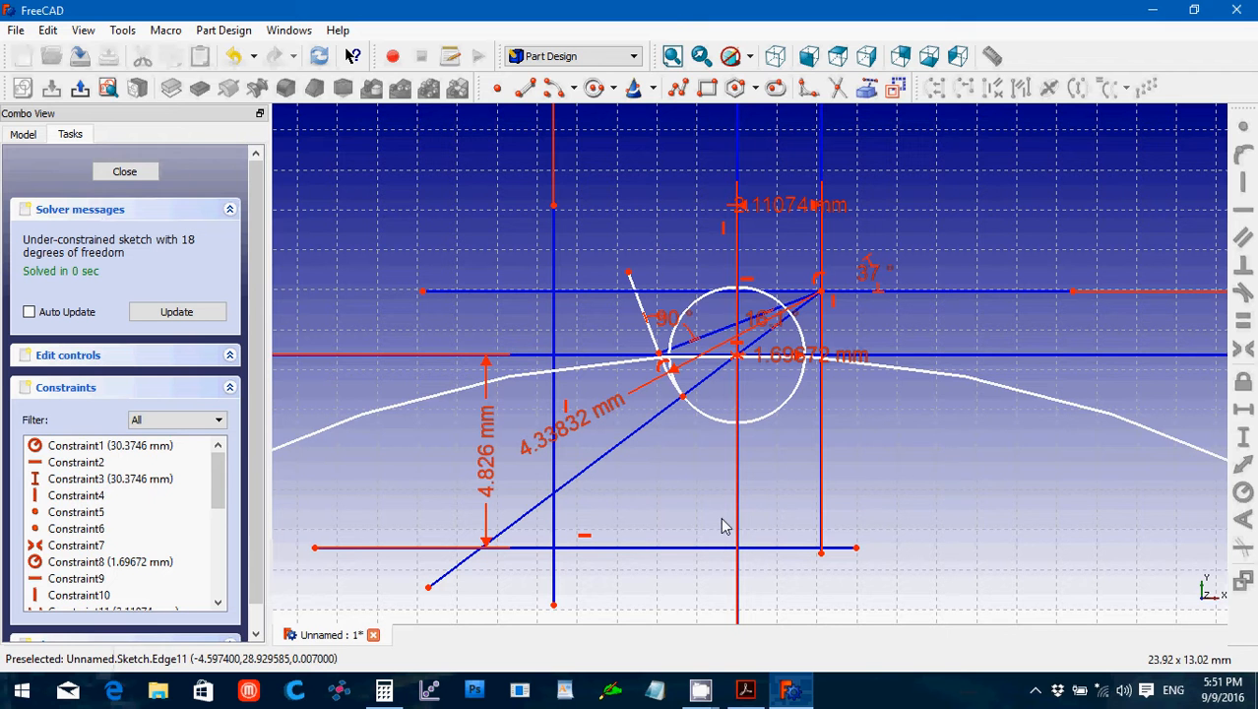
Check the .190 offset in the PDF's step 13, then multiply 0.19 by 25.4 in Calculator to convert it to millimetres.
left_click(744, 691)
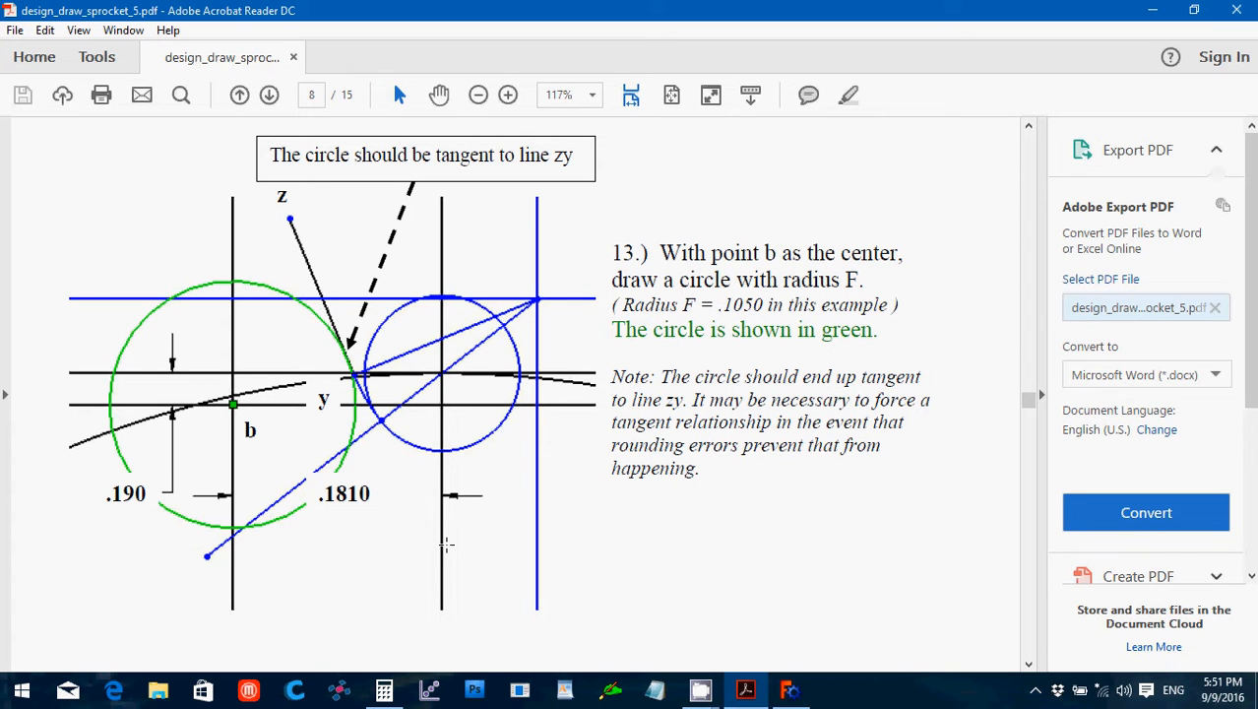
left_click(799, 690)
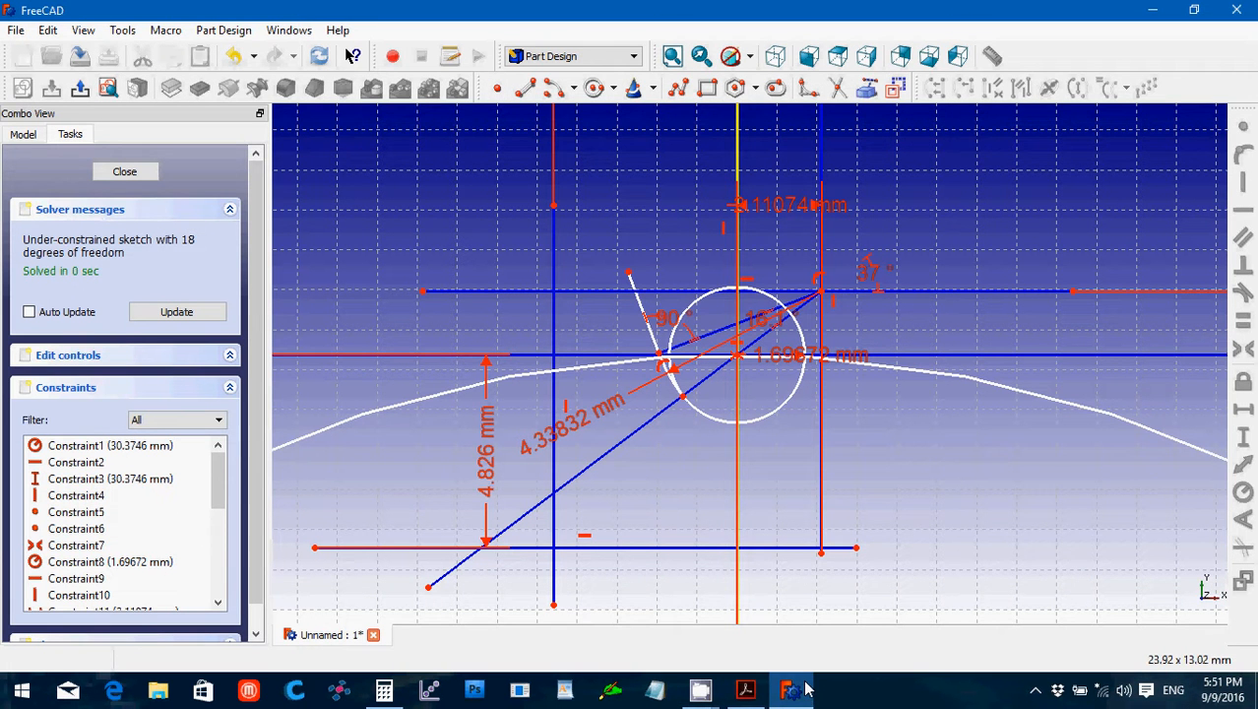
left_click(384, 690)
left_click(662, 379)
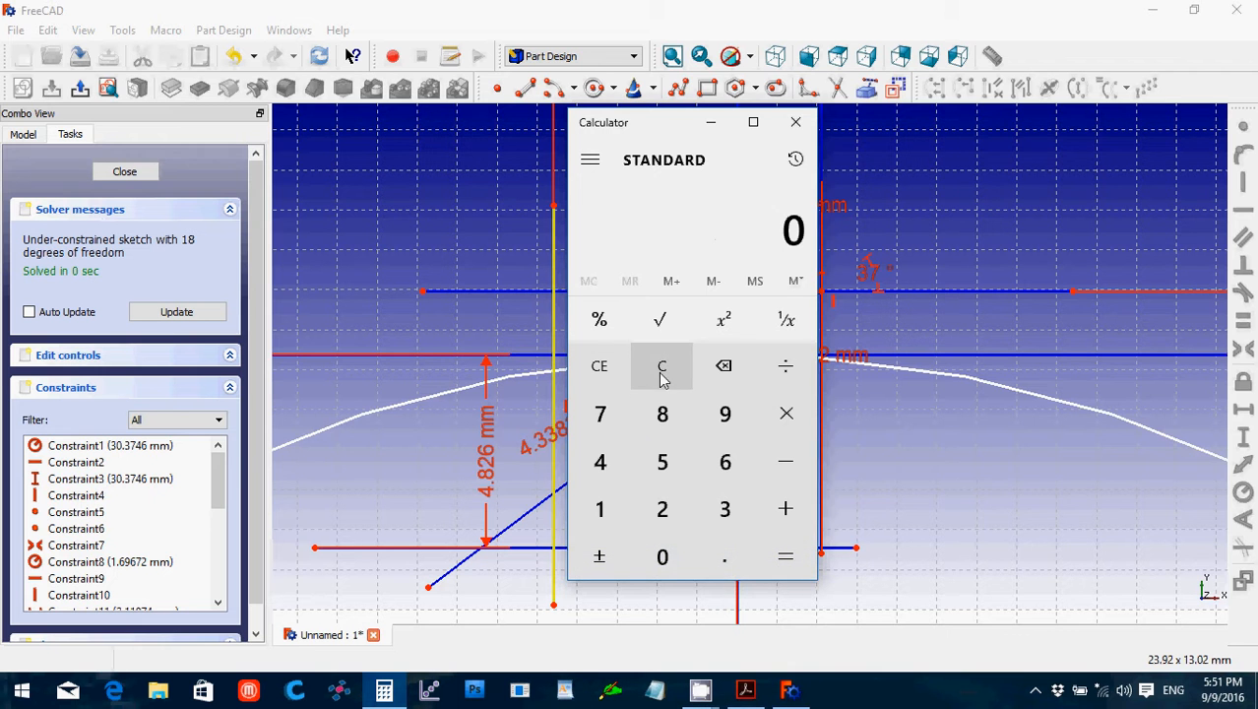
left_click(745, 689)
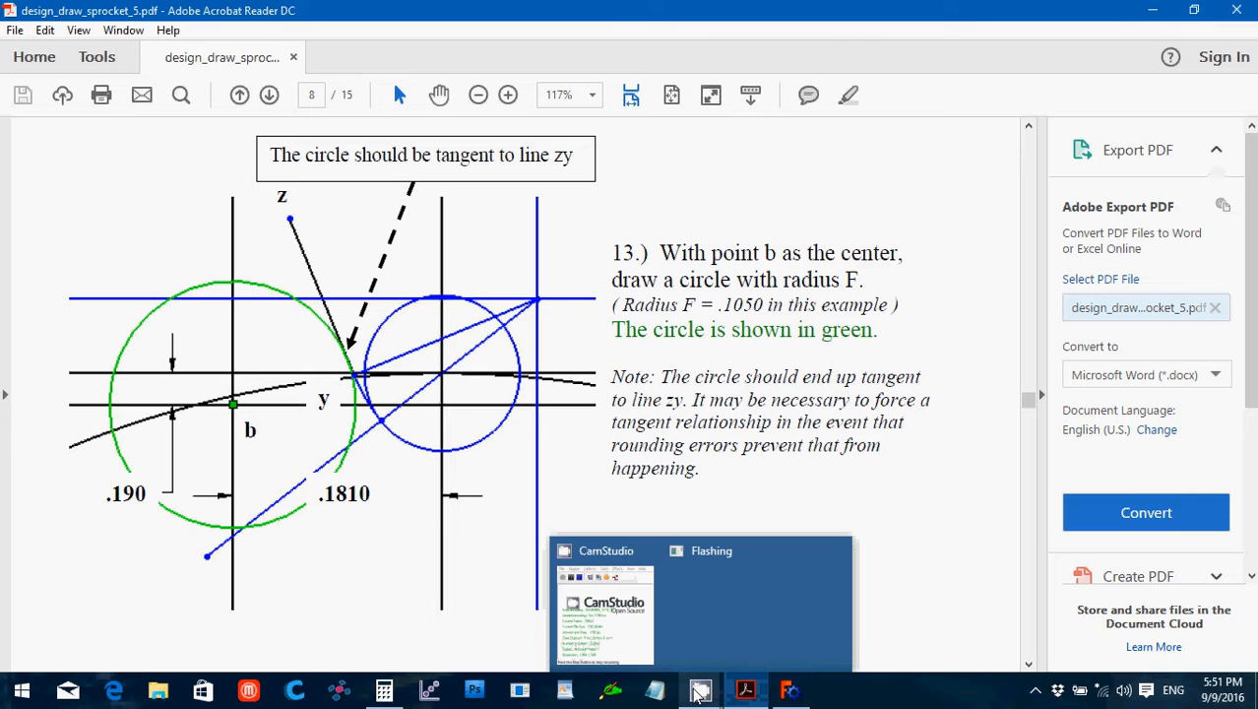
left_click(697, 693)
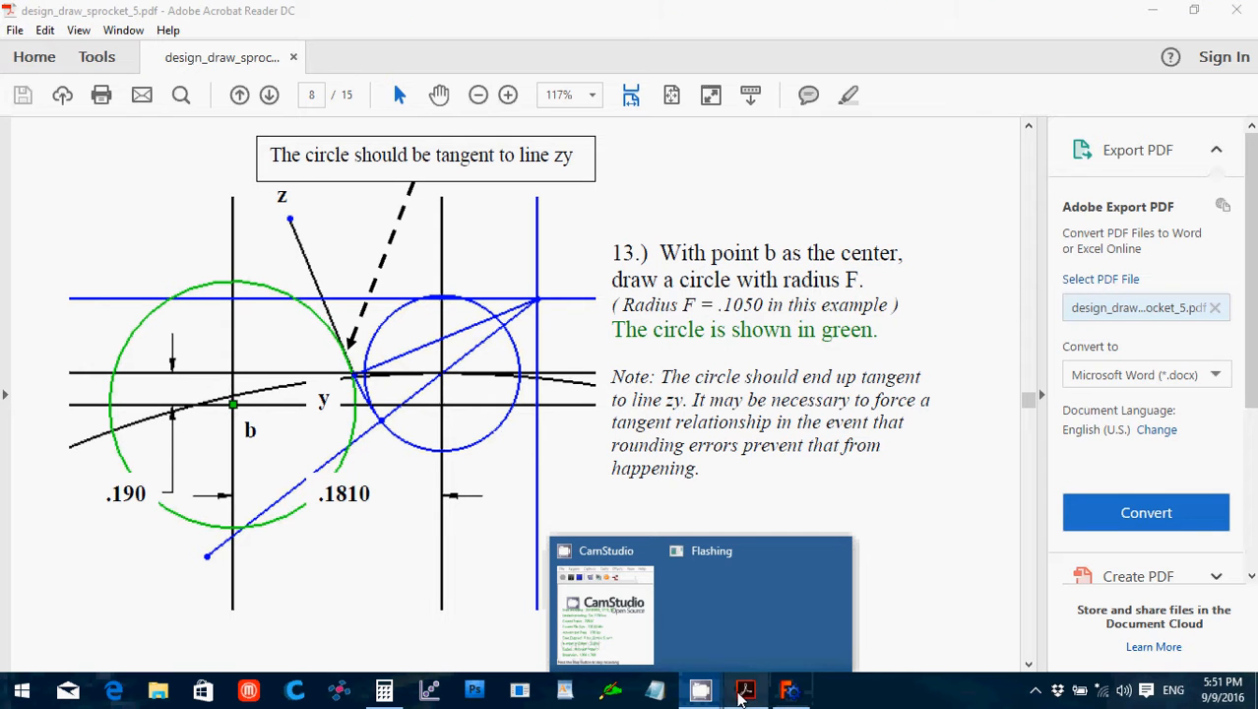
left_click(384, 690)
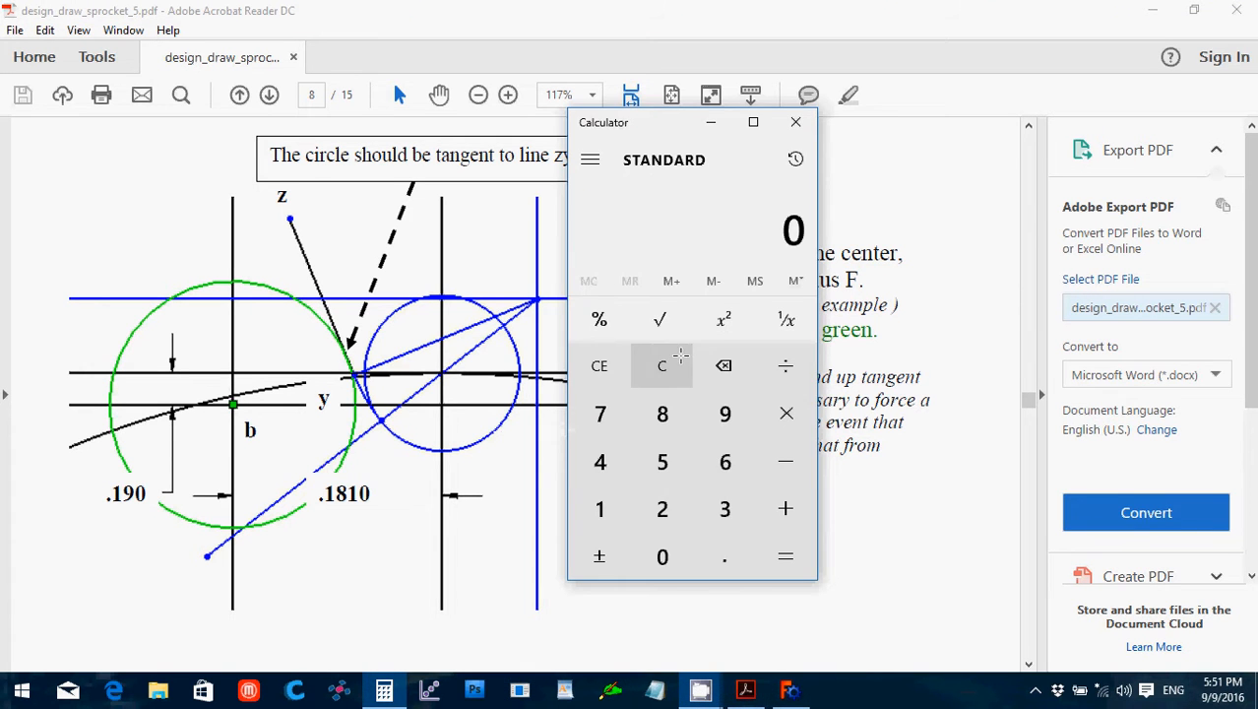
type("0.")
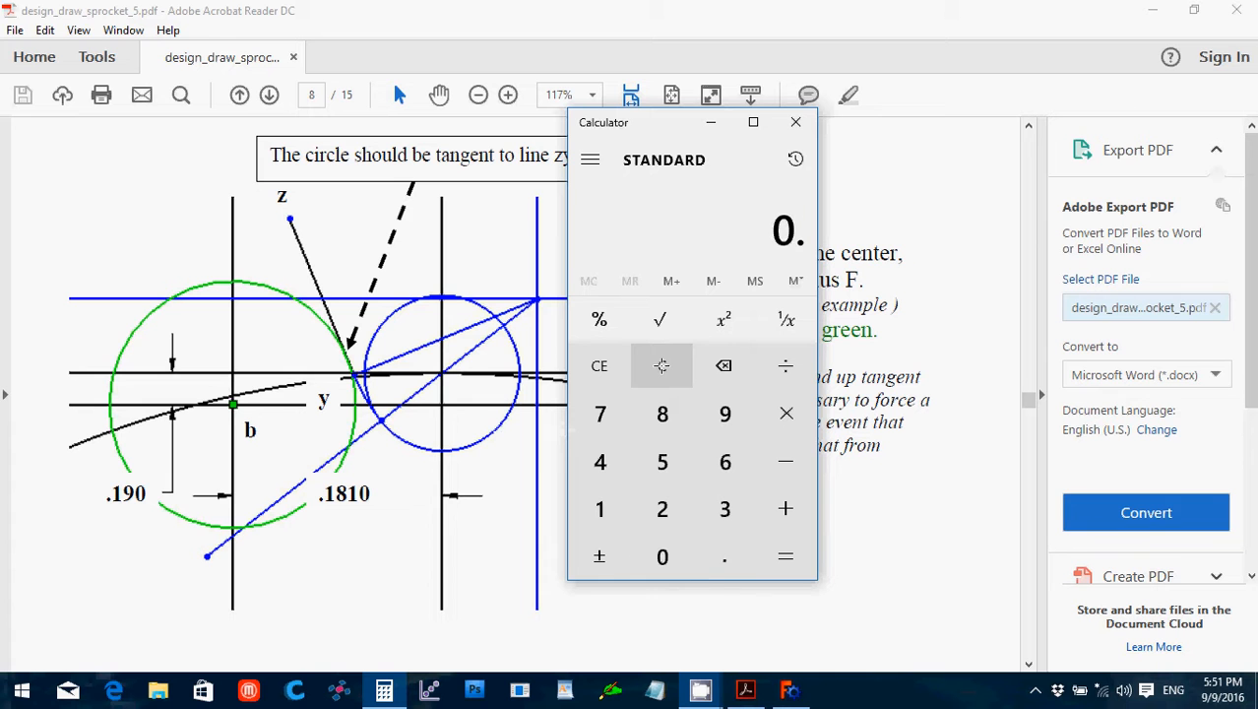
type("19*25.4")
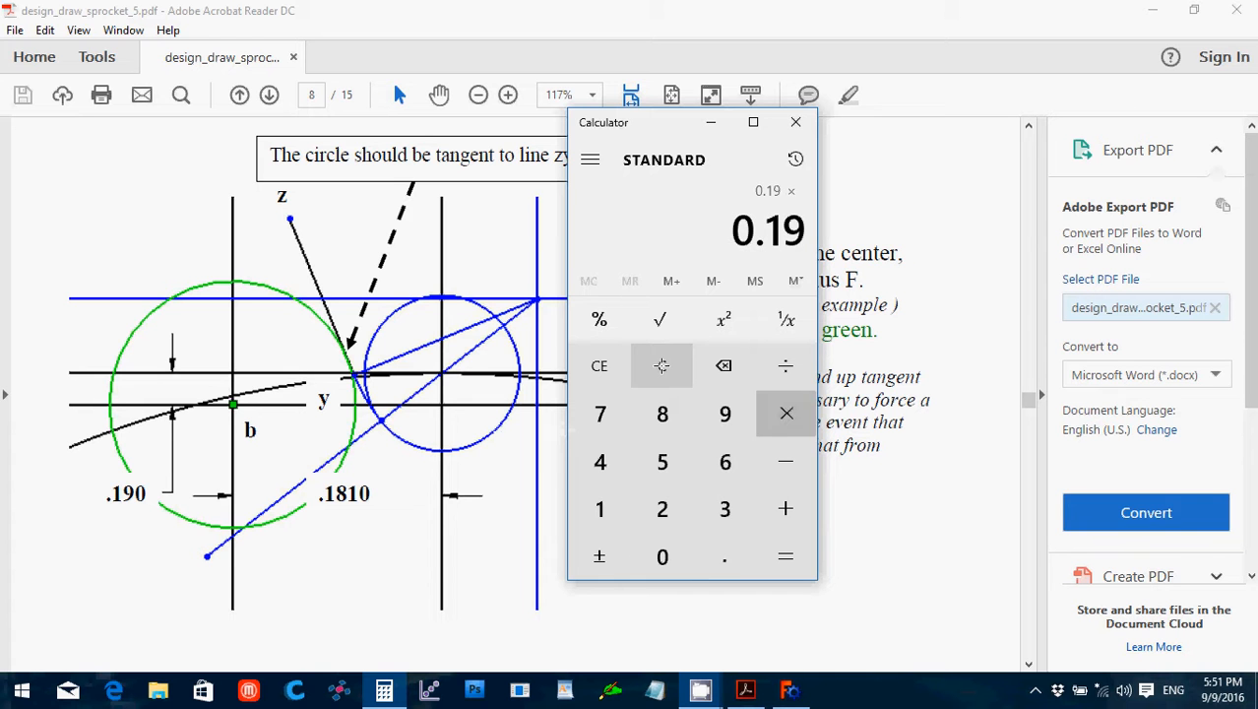
key("Return")
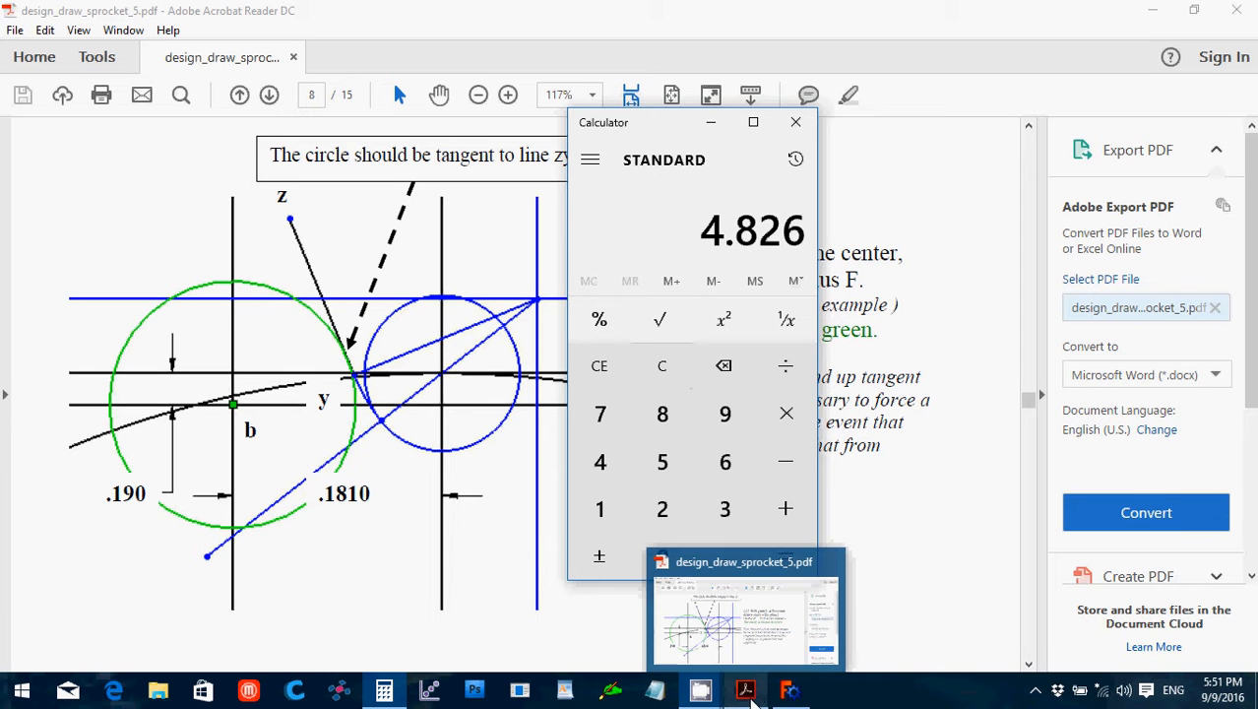
Switch to FreeCAD and compare the horizontal offset line's position with the PDF's step 13 figure.
left_click(786, 692)
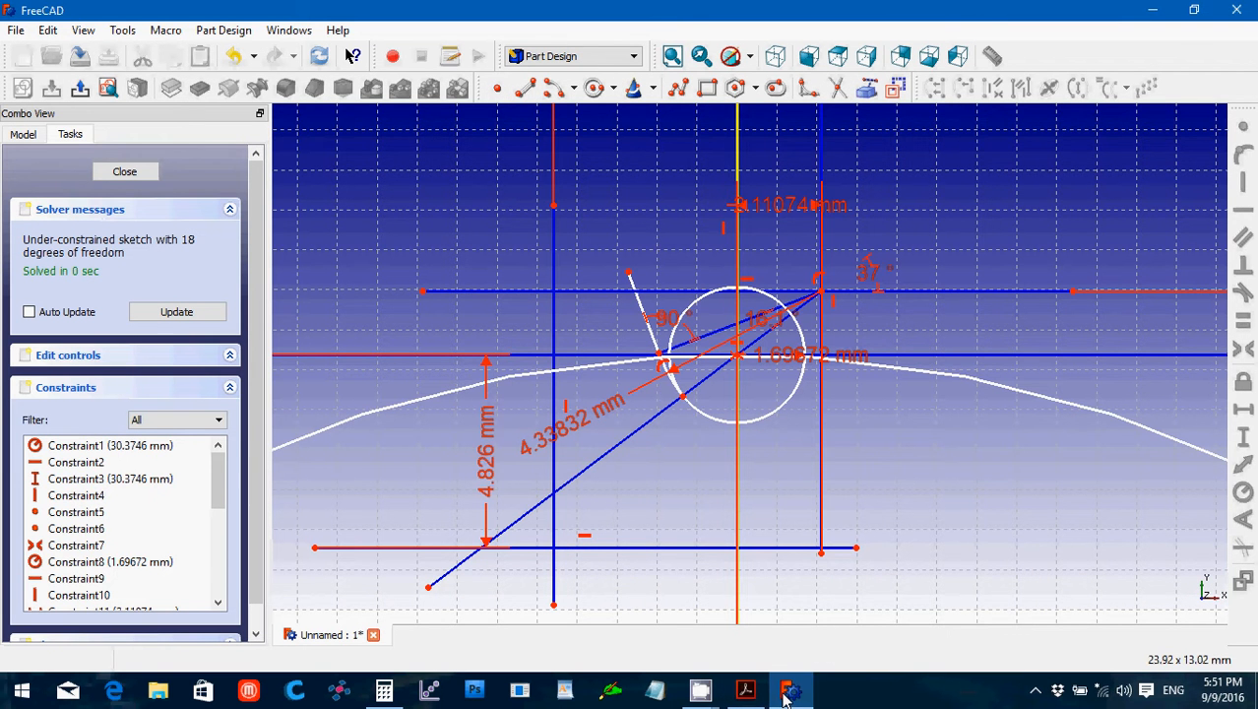
scroll(654, 582, "down", 2)
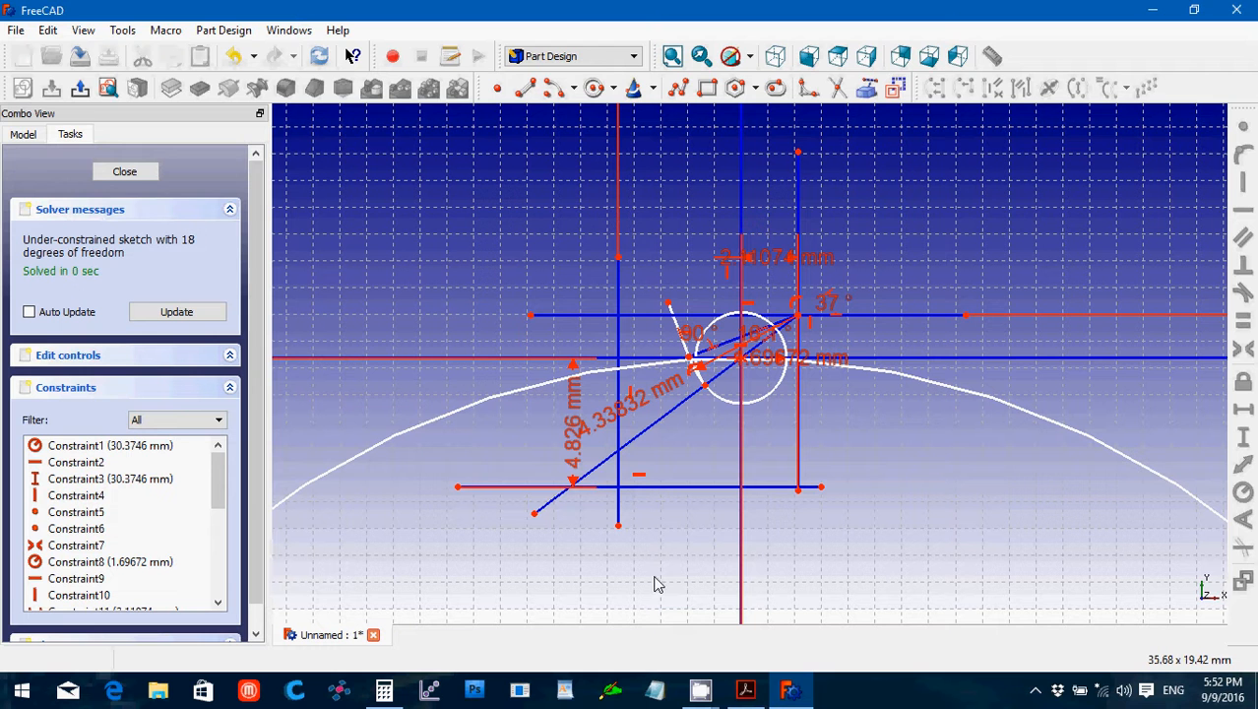
left_click(745, 692)
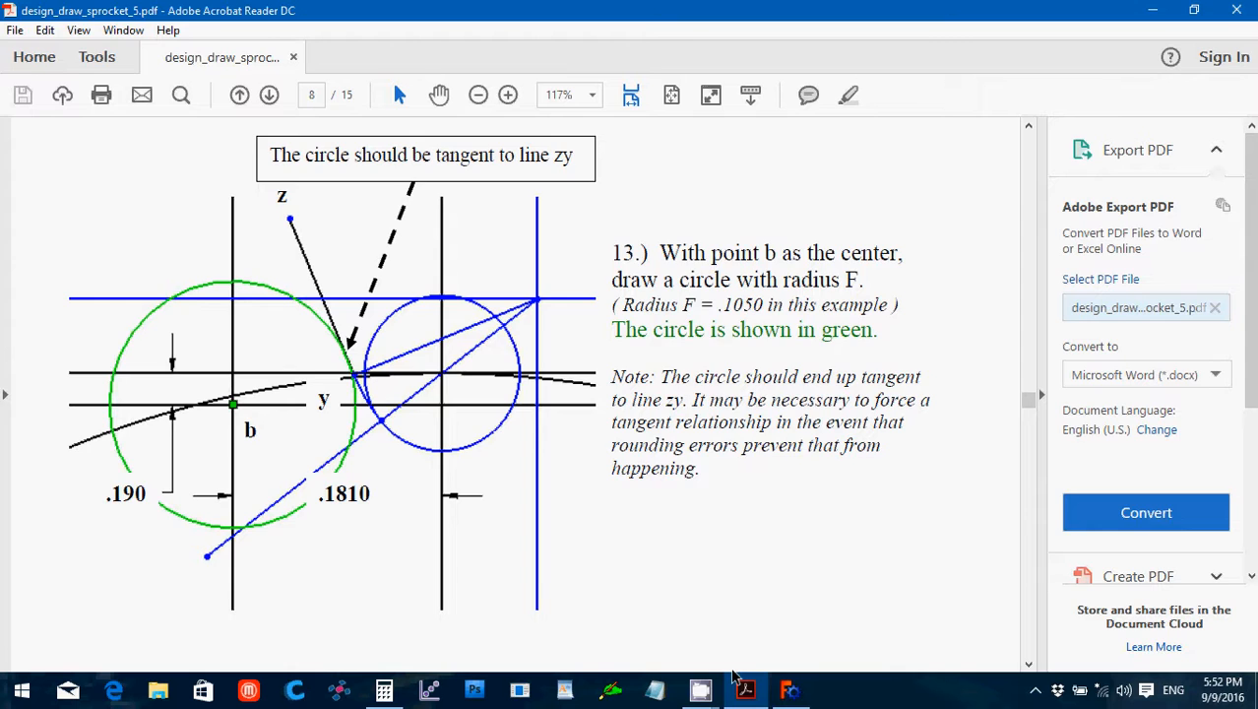
left_click(787, 689)
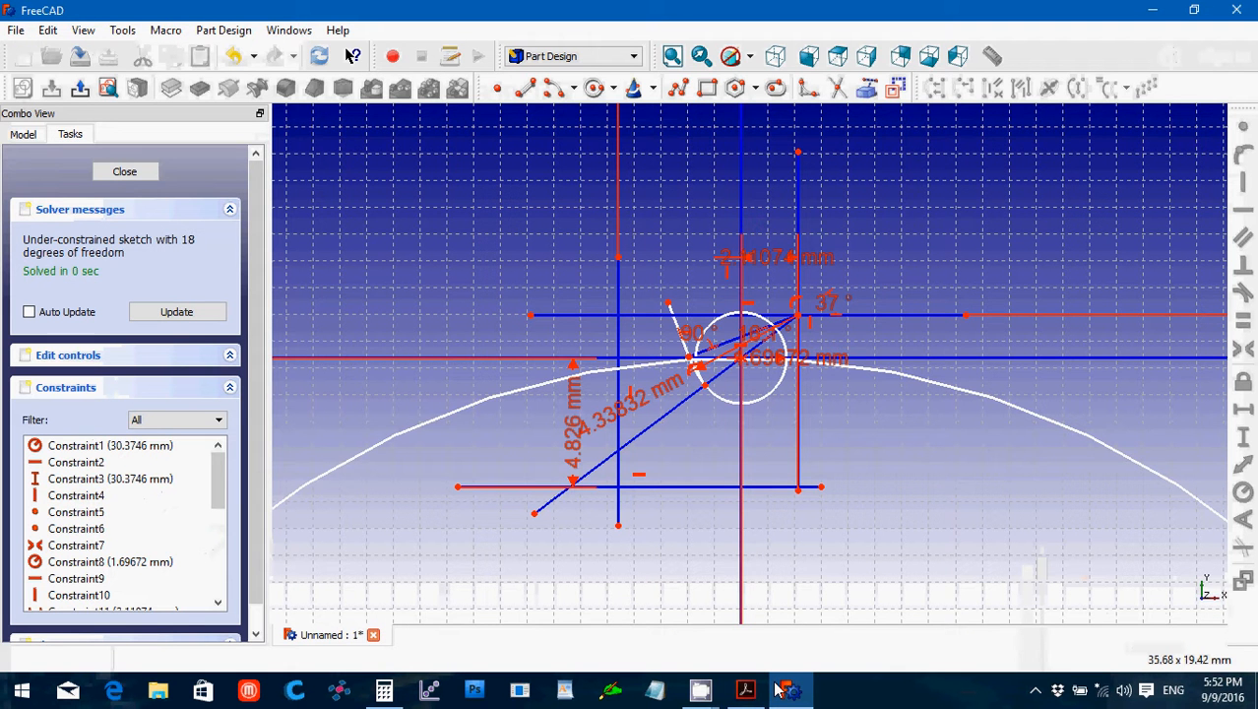
Switch to the sprocket PDF and check the dimension given for offset V in step 12 against step 13.
left_click(746, 688)
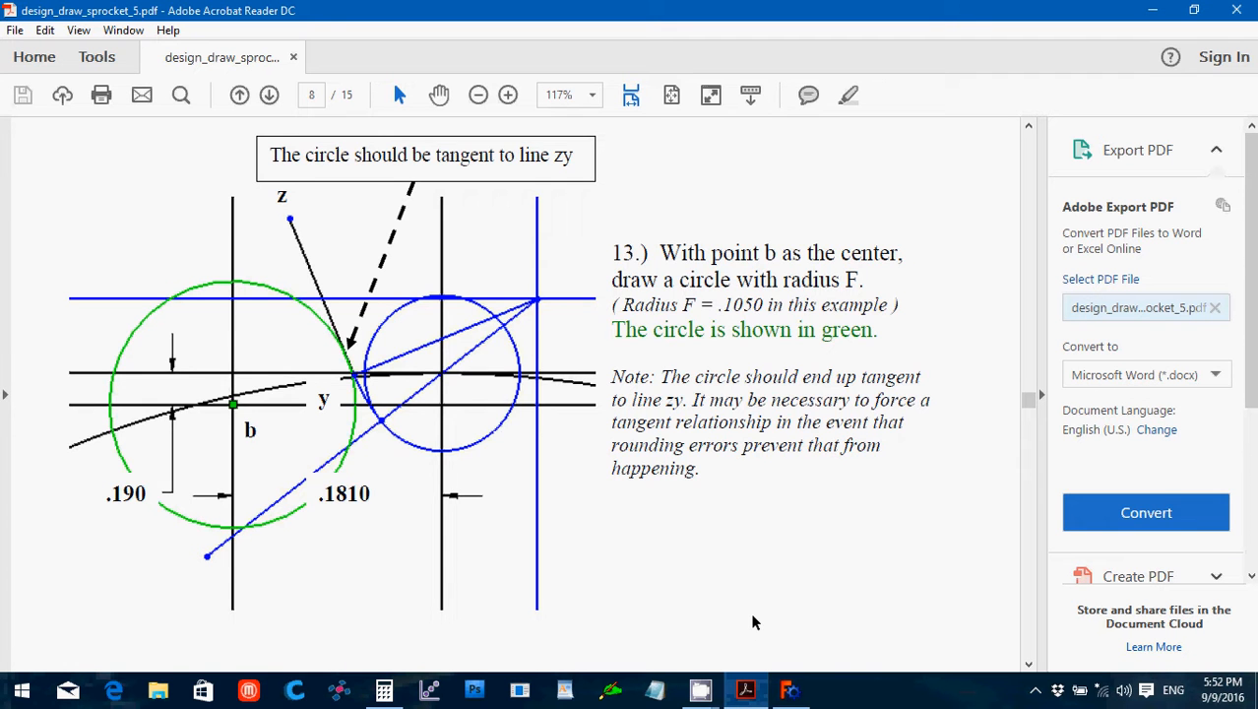
scroll(751, 612, "up", 1)
scroll(751, 612, "up", 4)
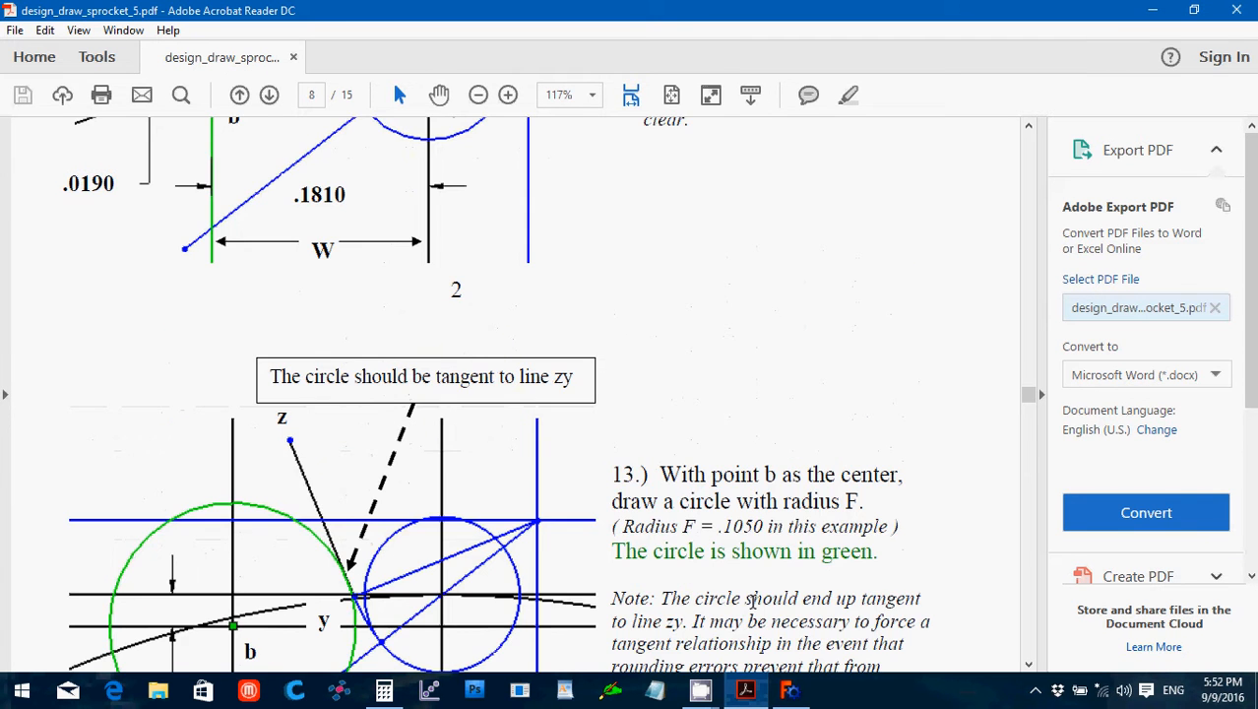
scroll(752, 602, "up", 6)
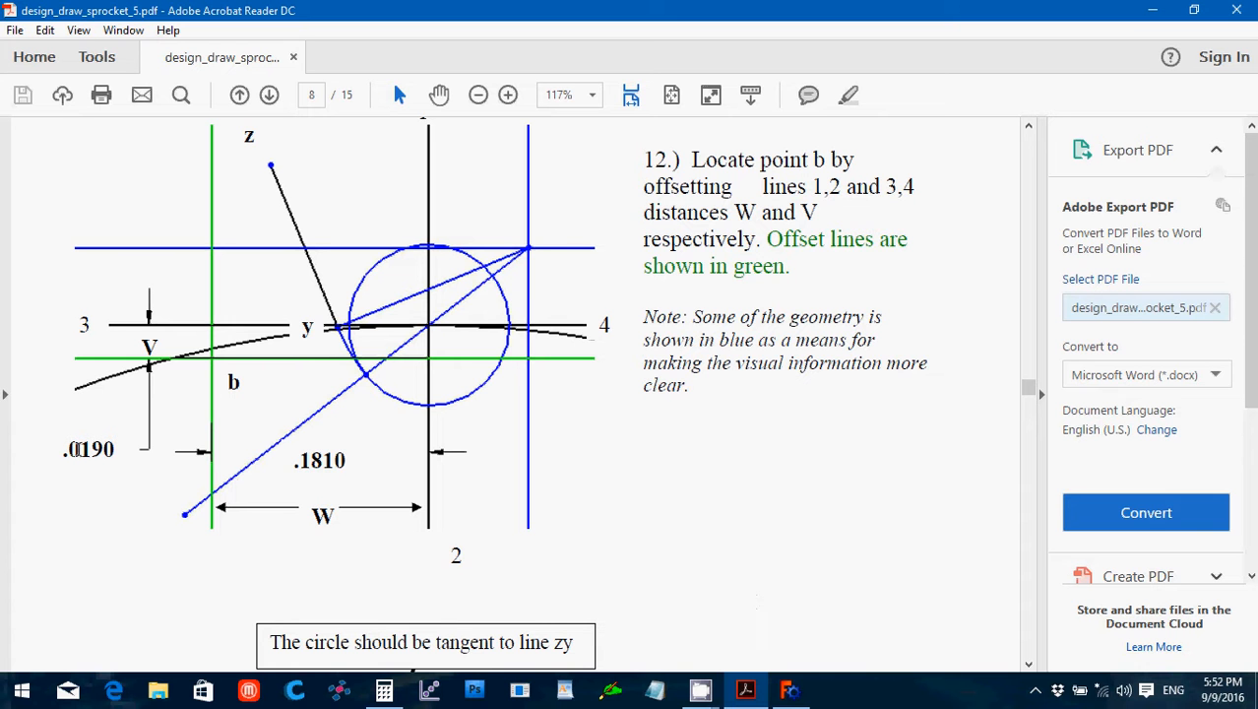
left_click_drag(80, 449, 71, 450)
scroll(265, 465, "down", 5)
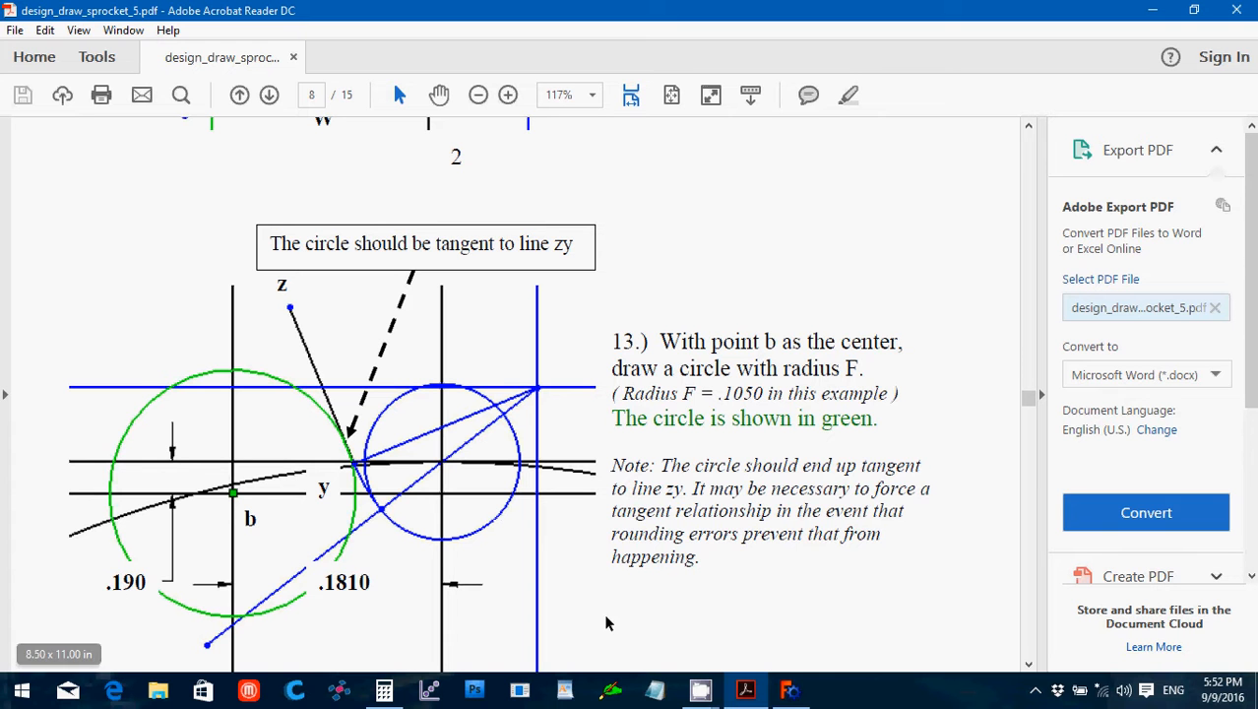
Switch to Calculator and multiply 0.019 by 25.4 to convert offset V to millimetres.
mouse_move(742, 696)
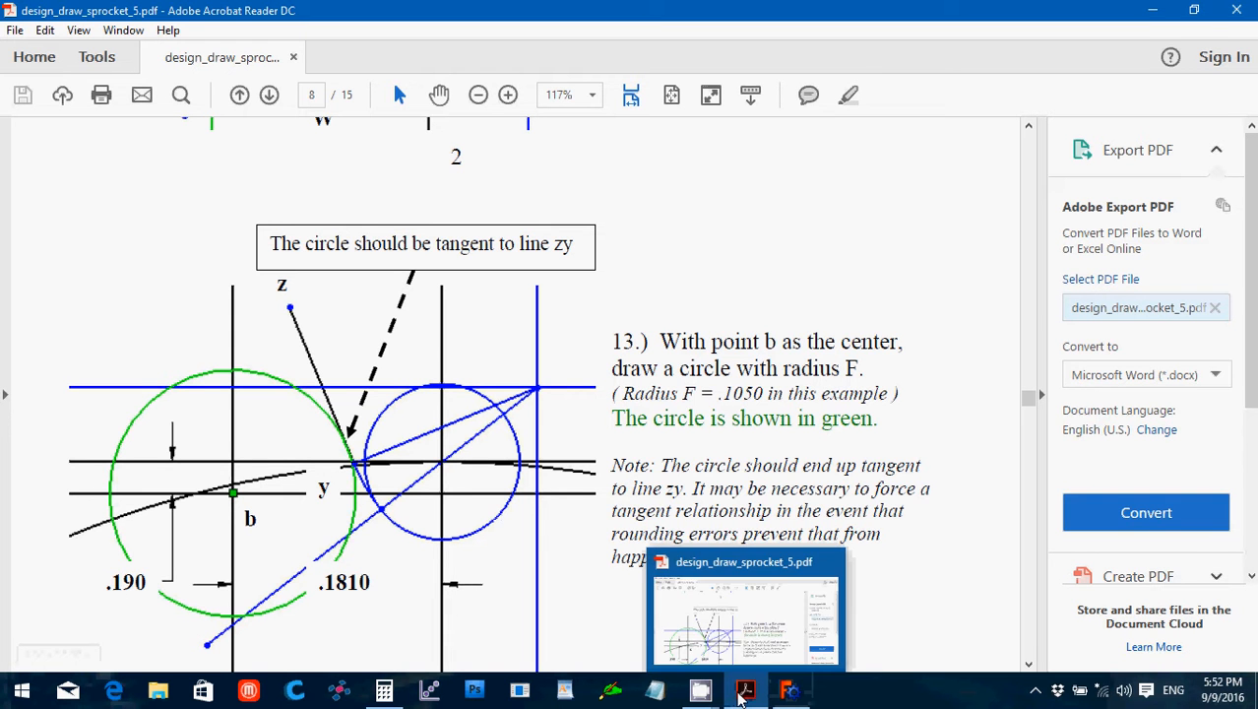
left_click(390, 691)
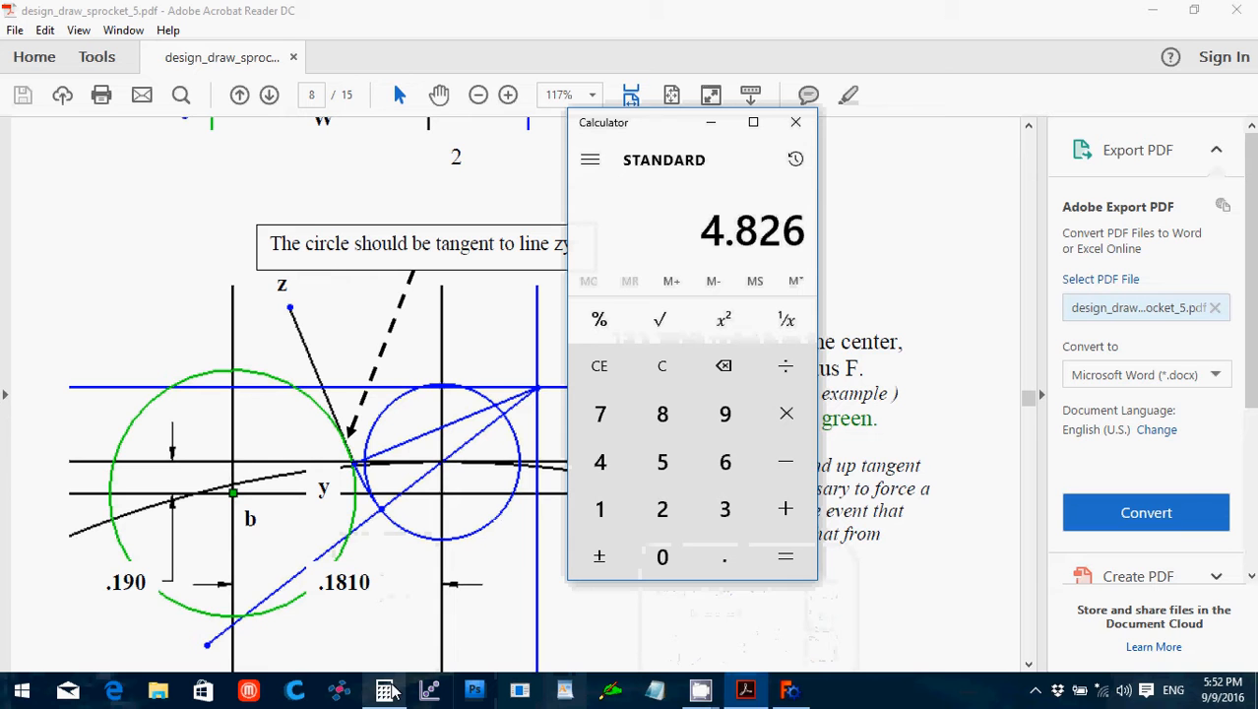
left_click(662, 366)
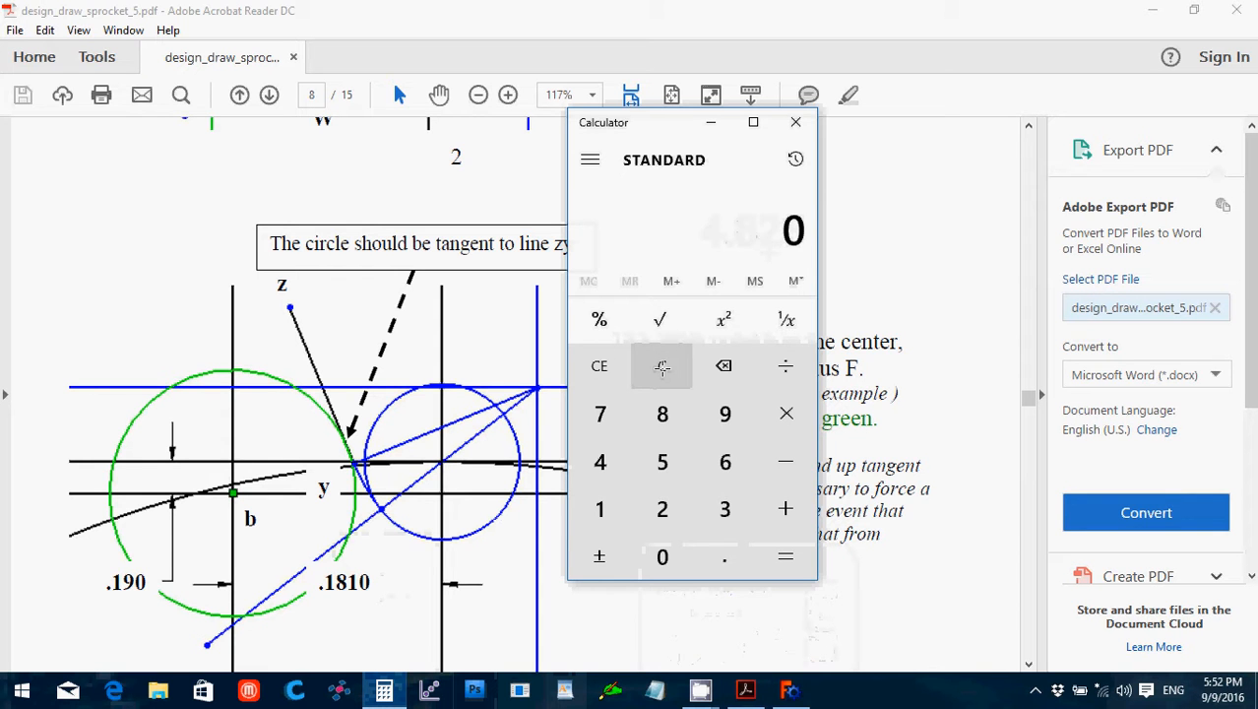
key("period")
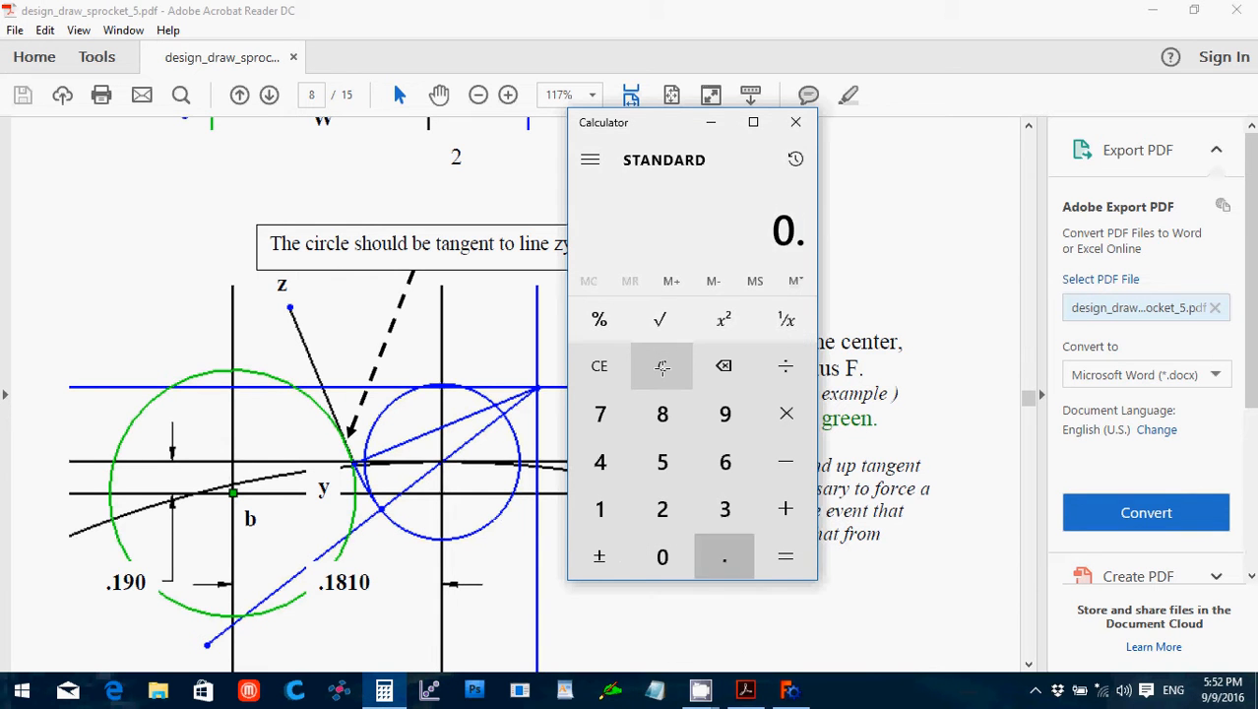
key("0")
key("1")
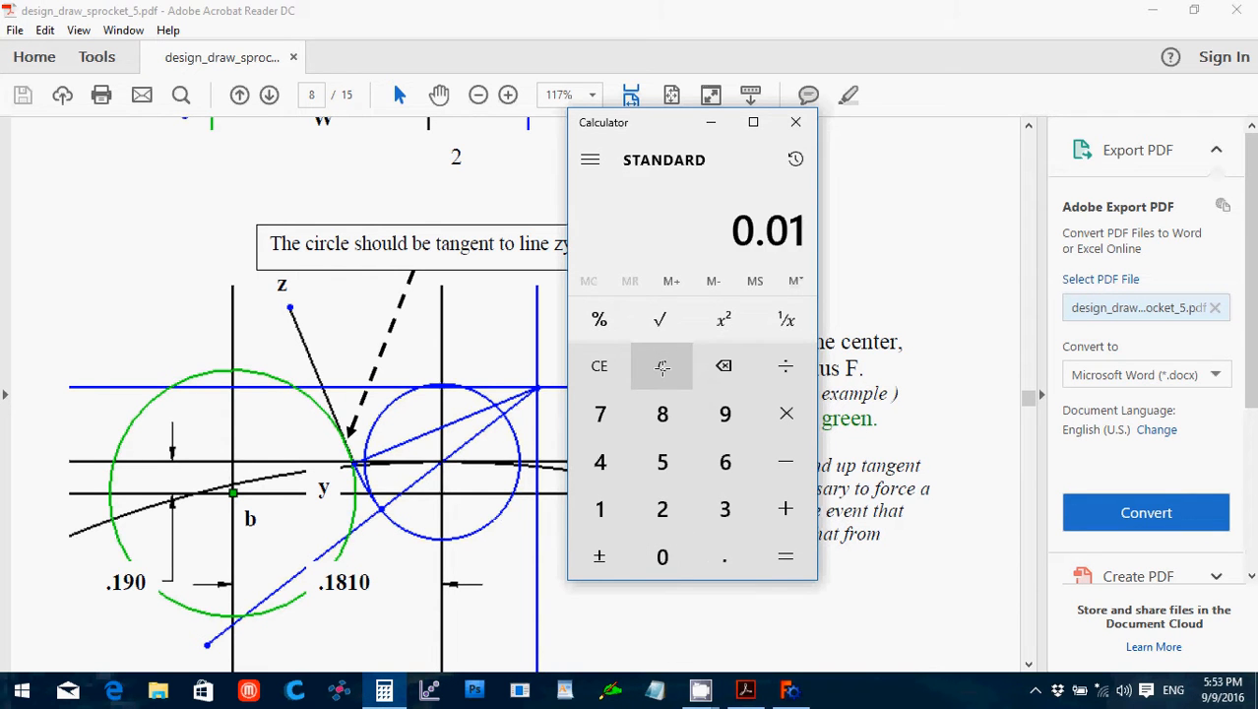
key("9")
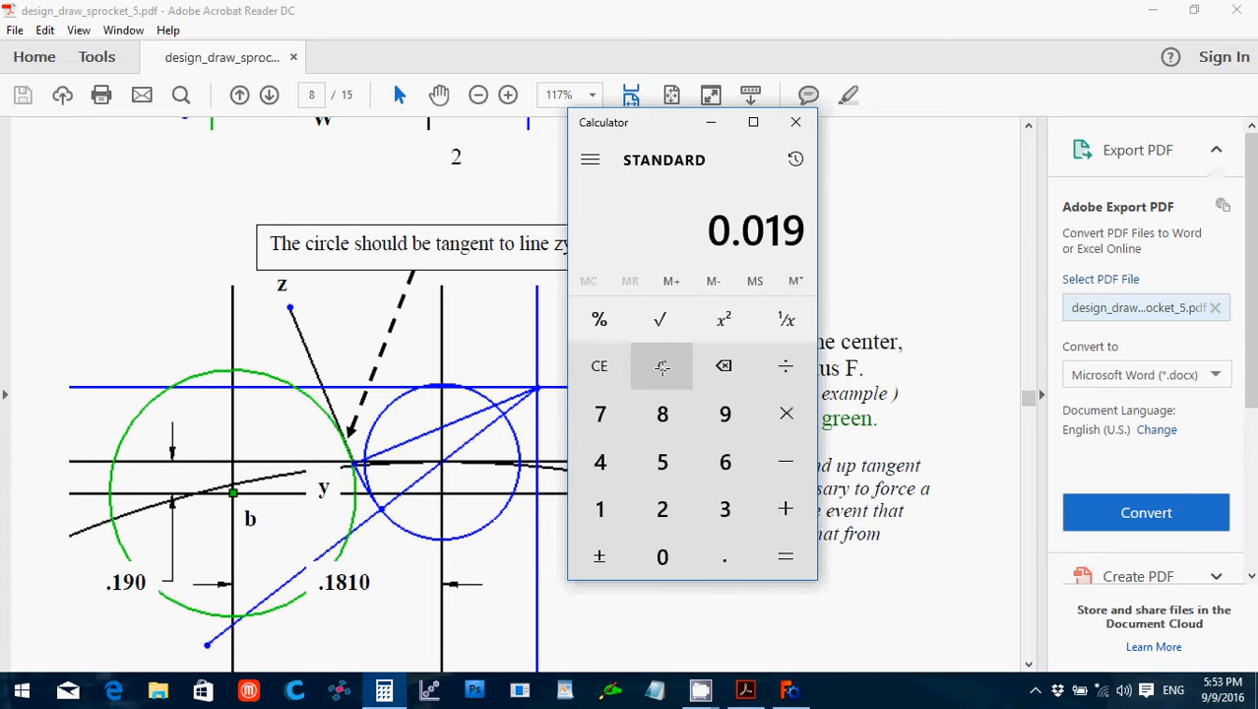
key("asterisk")
key("2")
key("5")
type("4")
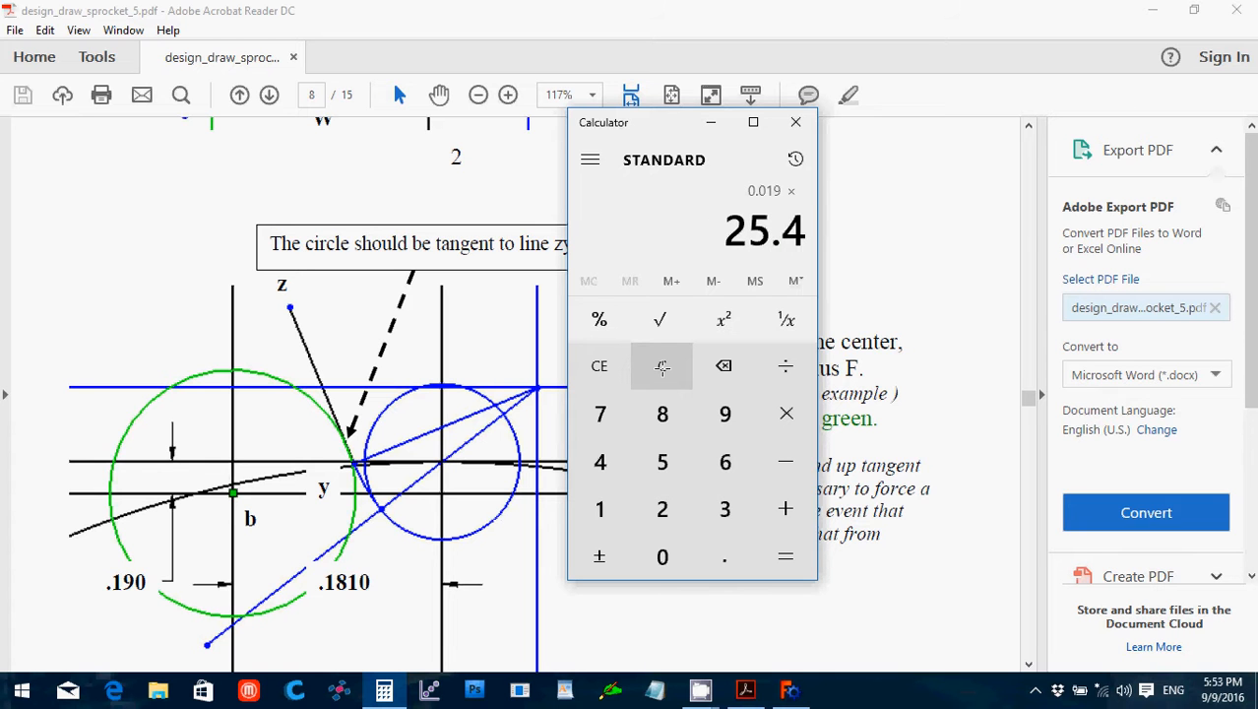
key("Return")
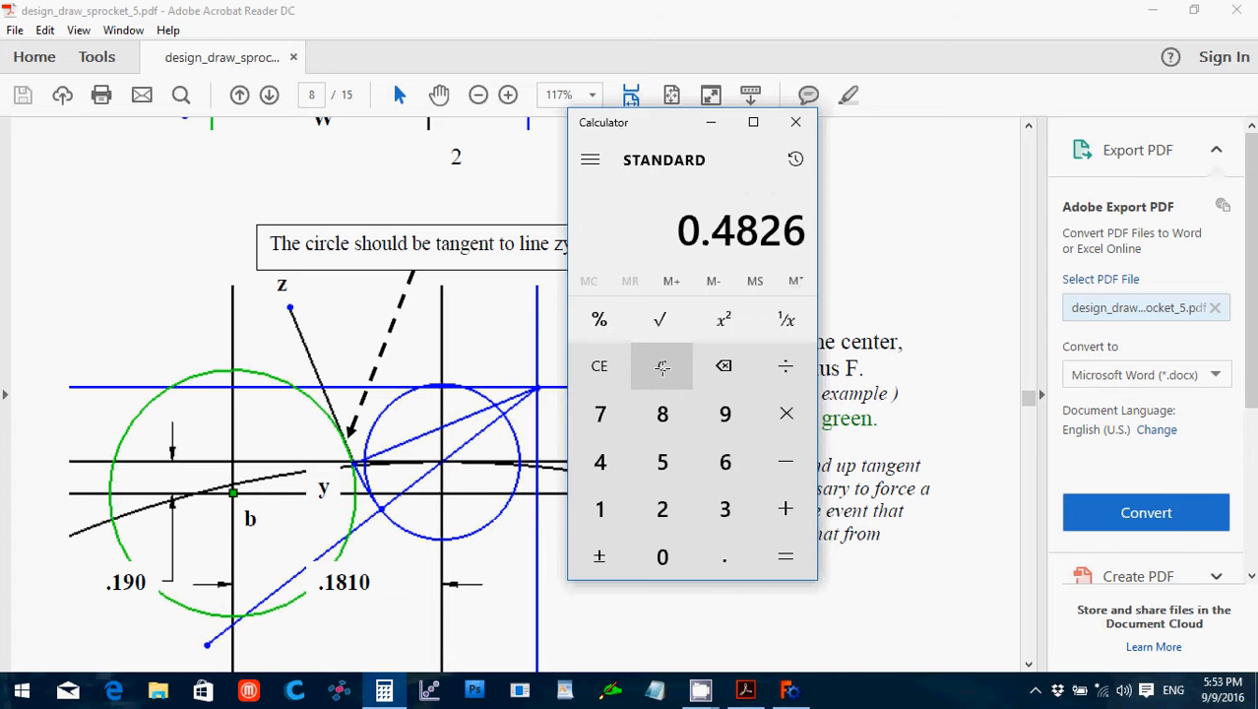
Switch to FreeCAD and set the vertical distance of the lower horizontal offset line to 0.4826 mm.
left_click(789, 689)
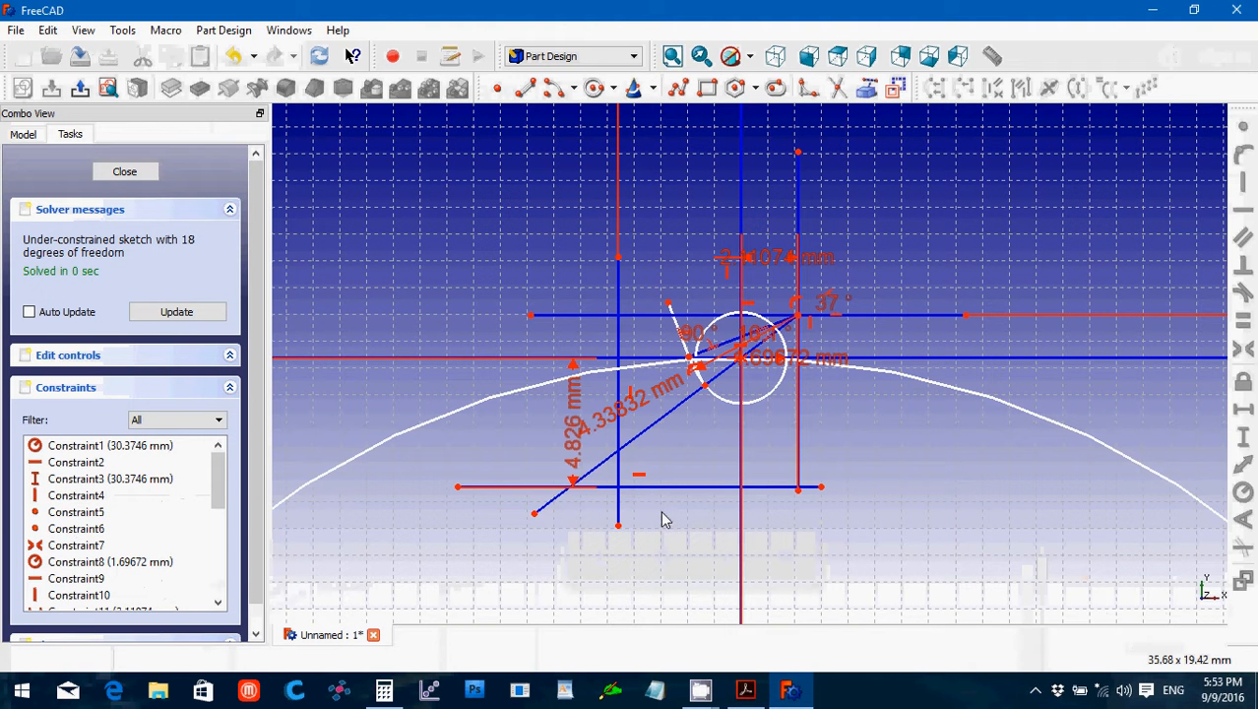
double_click(565, 449)
type("0.4826")
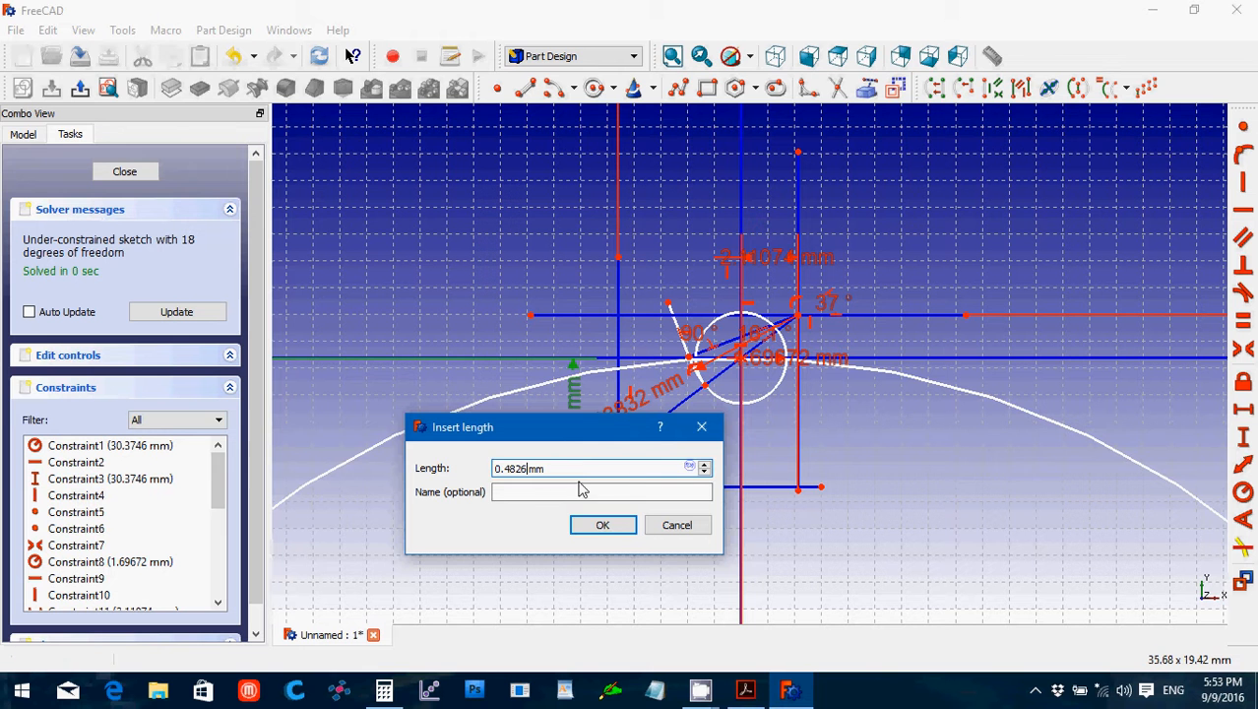
left_click(600, 526)
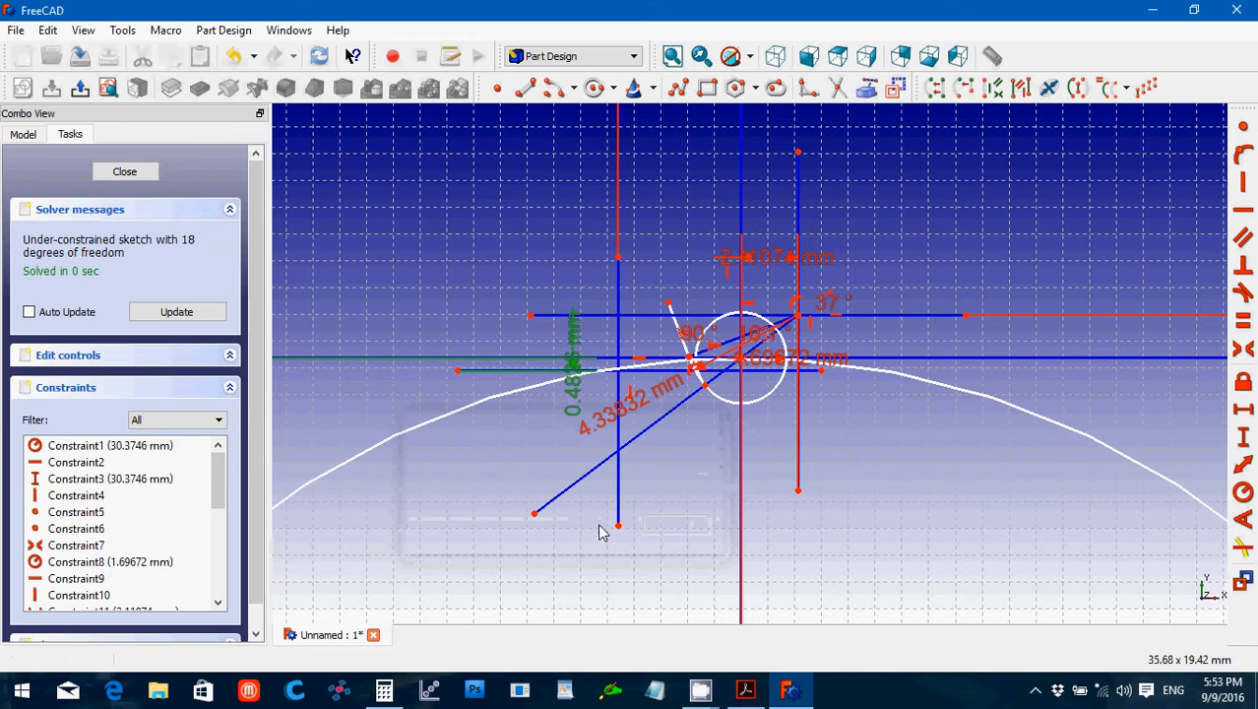
scroll(610, 539, "up", 2)
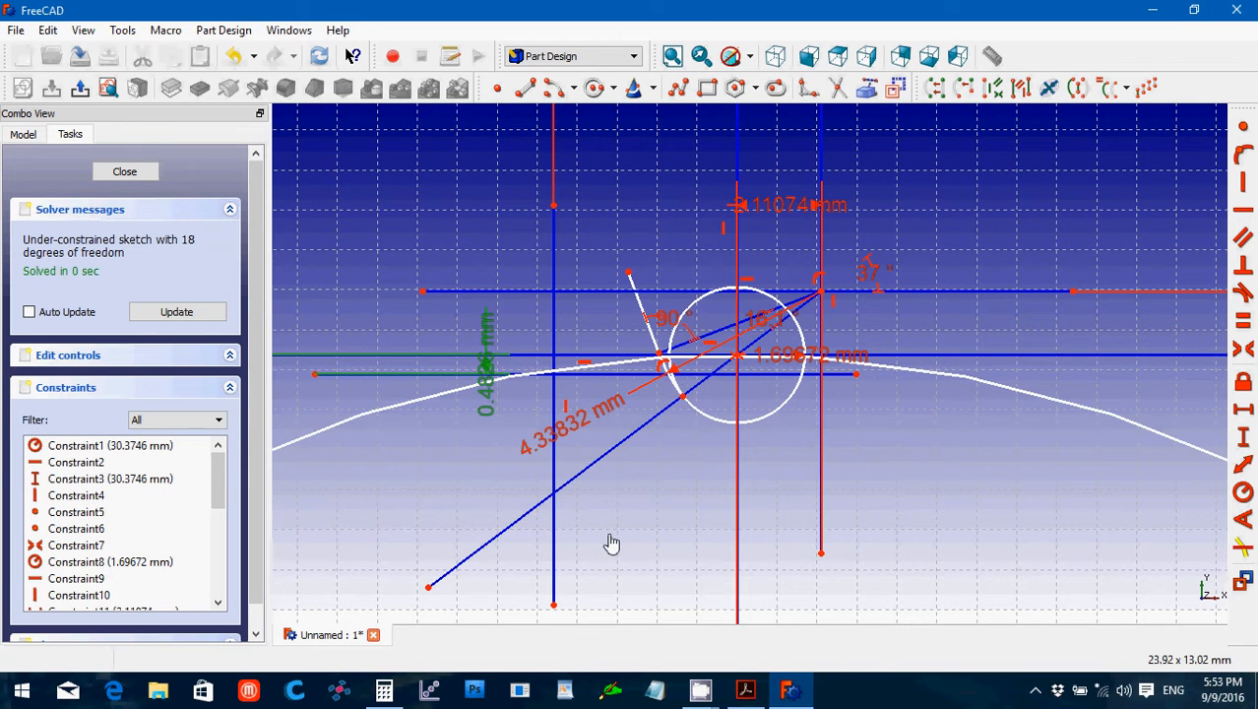
Switch to the sprocket PDF, compare the offset dimensions in steps 12 and 13, and reread the radius F circle instructions.
left_click(744, 689)
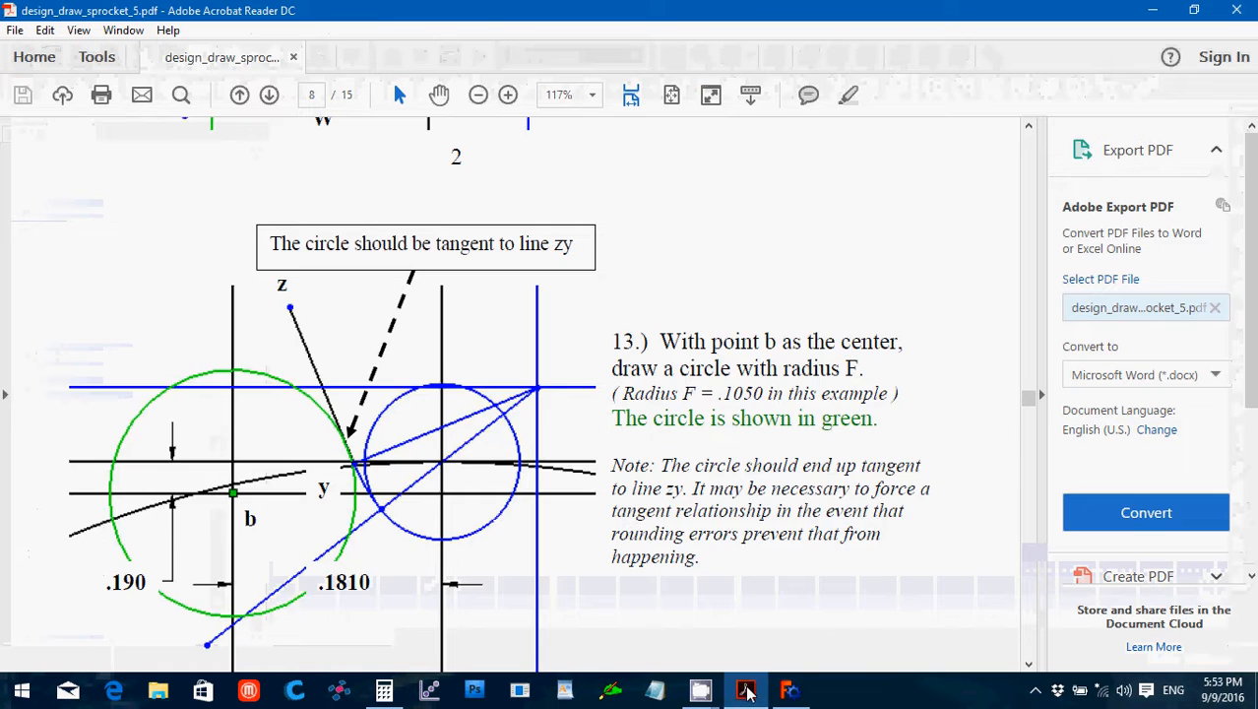
scroll(594, 516, "up", 3)
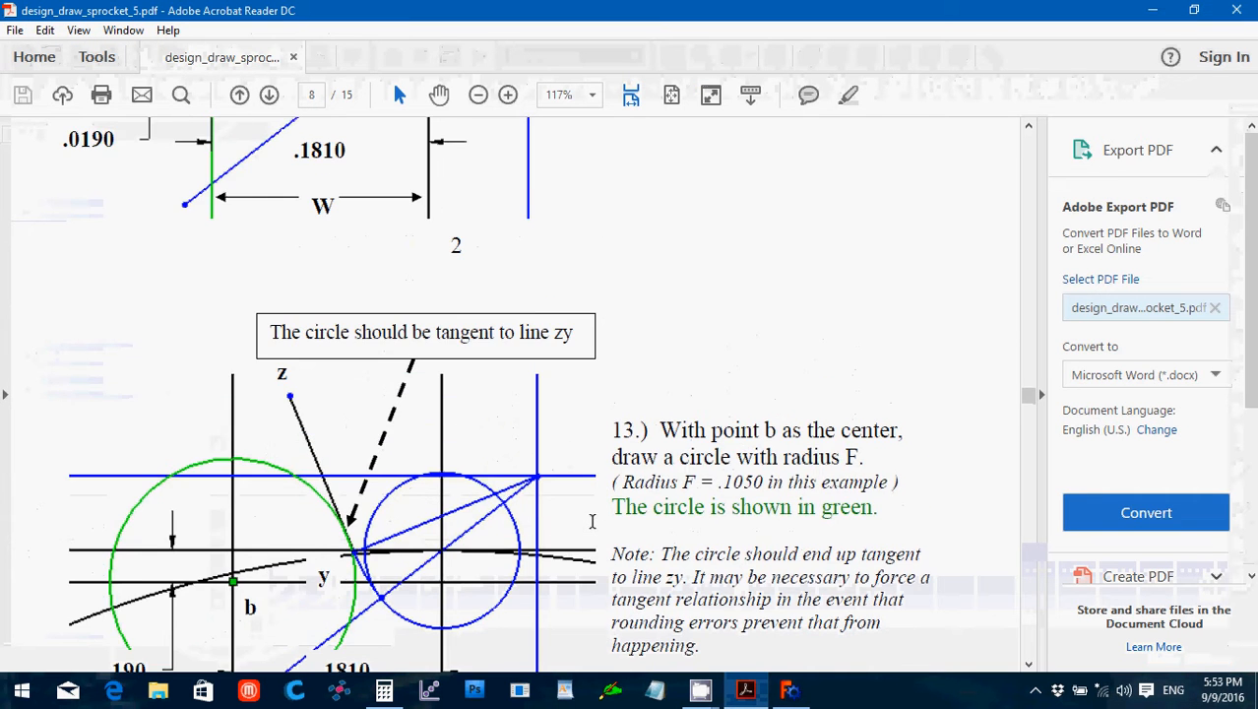
scroll(591, 522, "down", 5)
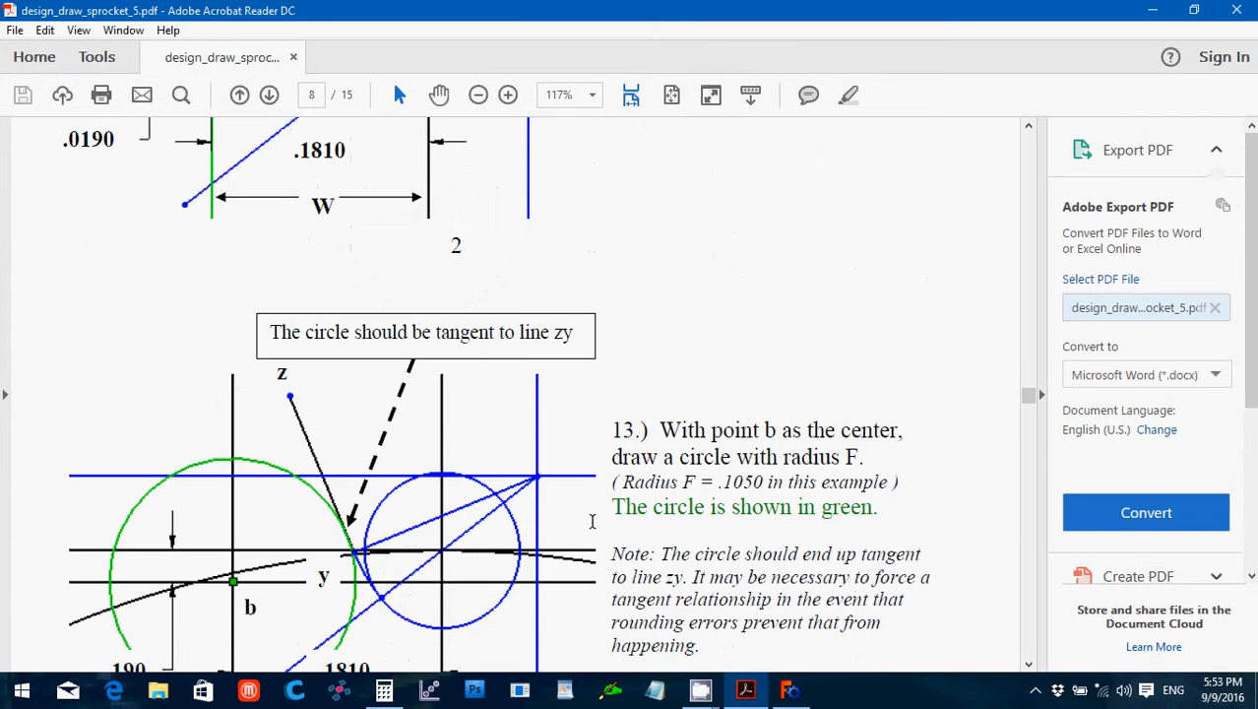
scroll(592, 519, "up", 5)
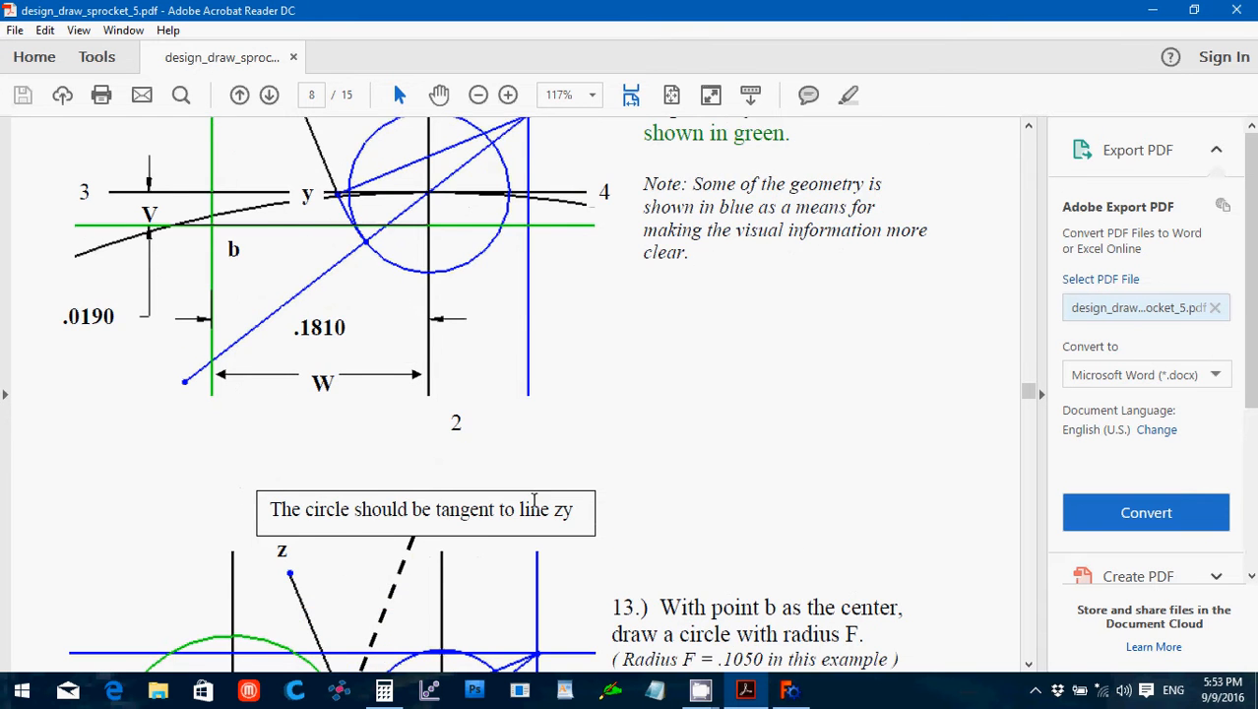
scroll(536, 499, "down", 6)
scroll(541, 502, "down", 1)
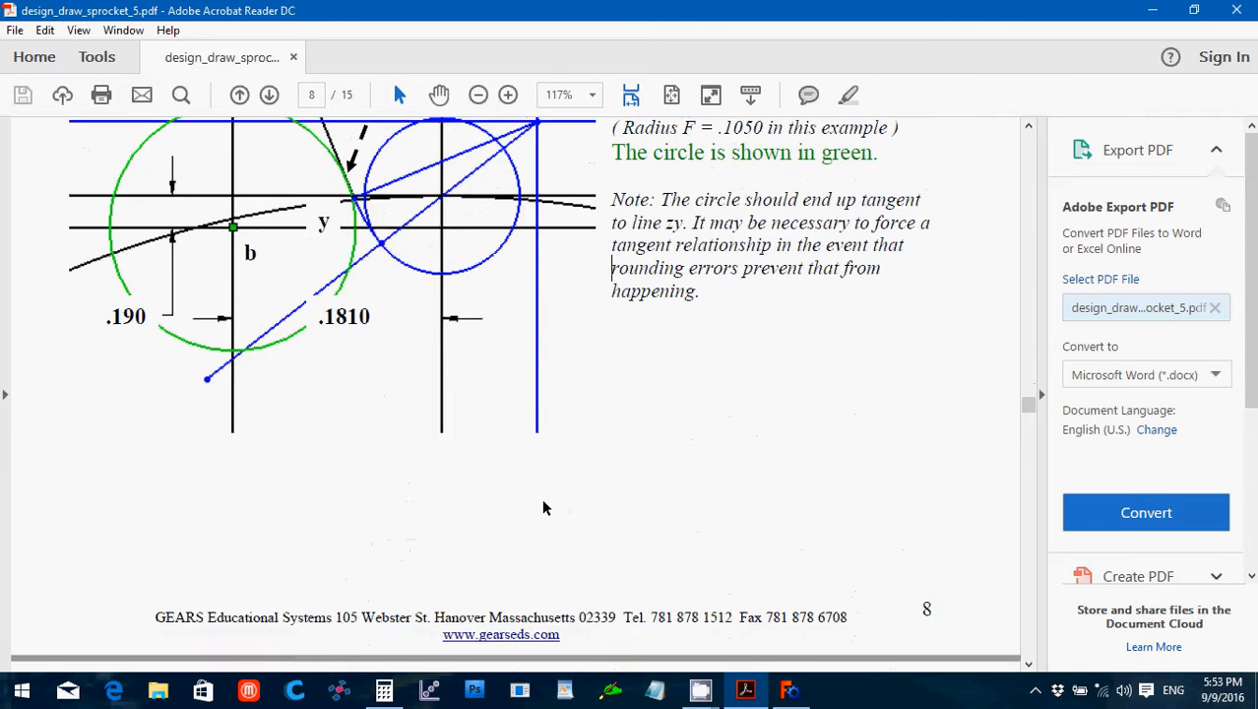
scroll(543, 501, "up", 1)
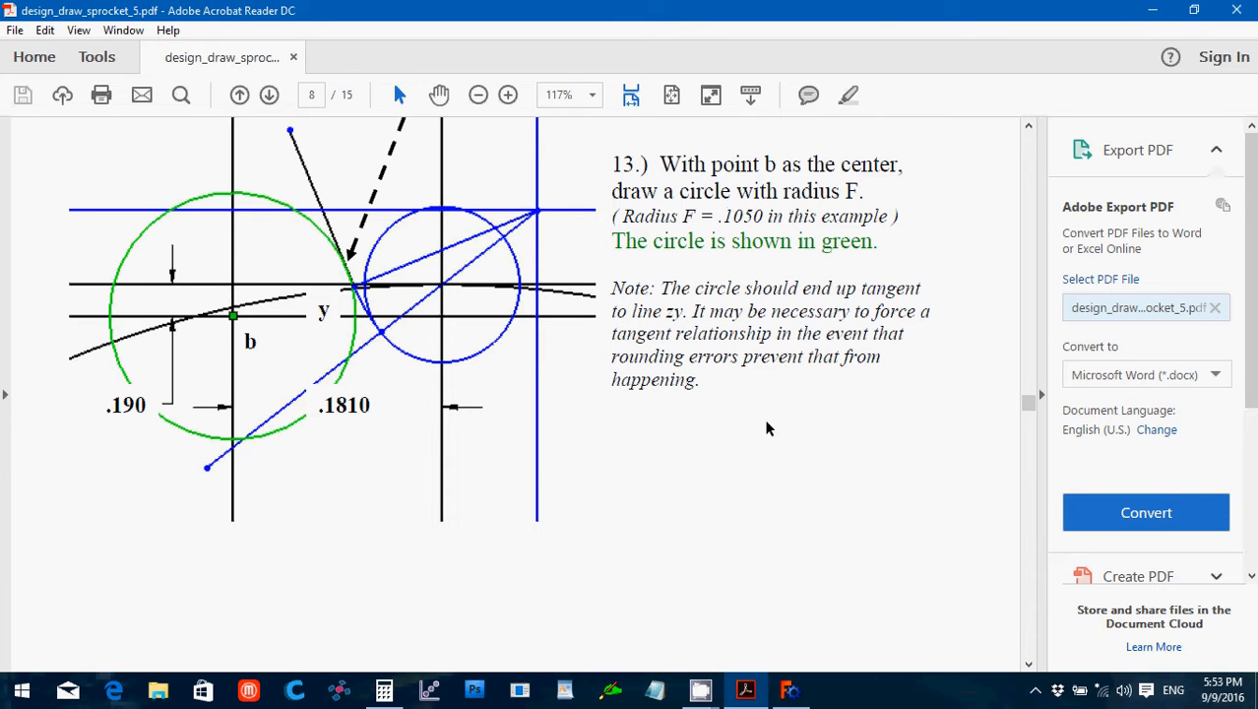
Switch to Calculator and multiply 0.1050 by 25.4 to convert radius F to millimetres.
left_click(394, 692)
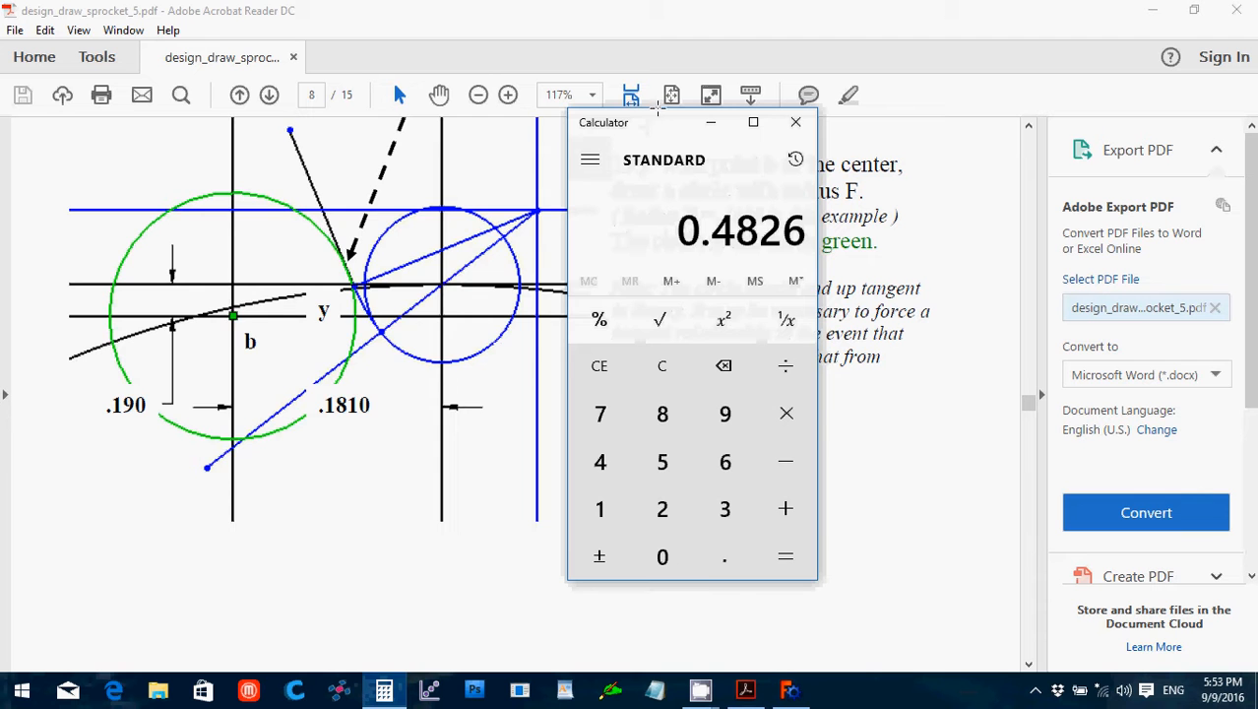
left_click_drag(655, 106, 320, 103)
left_click(315, 359)
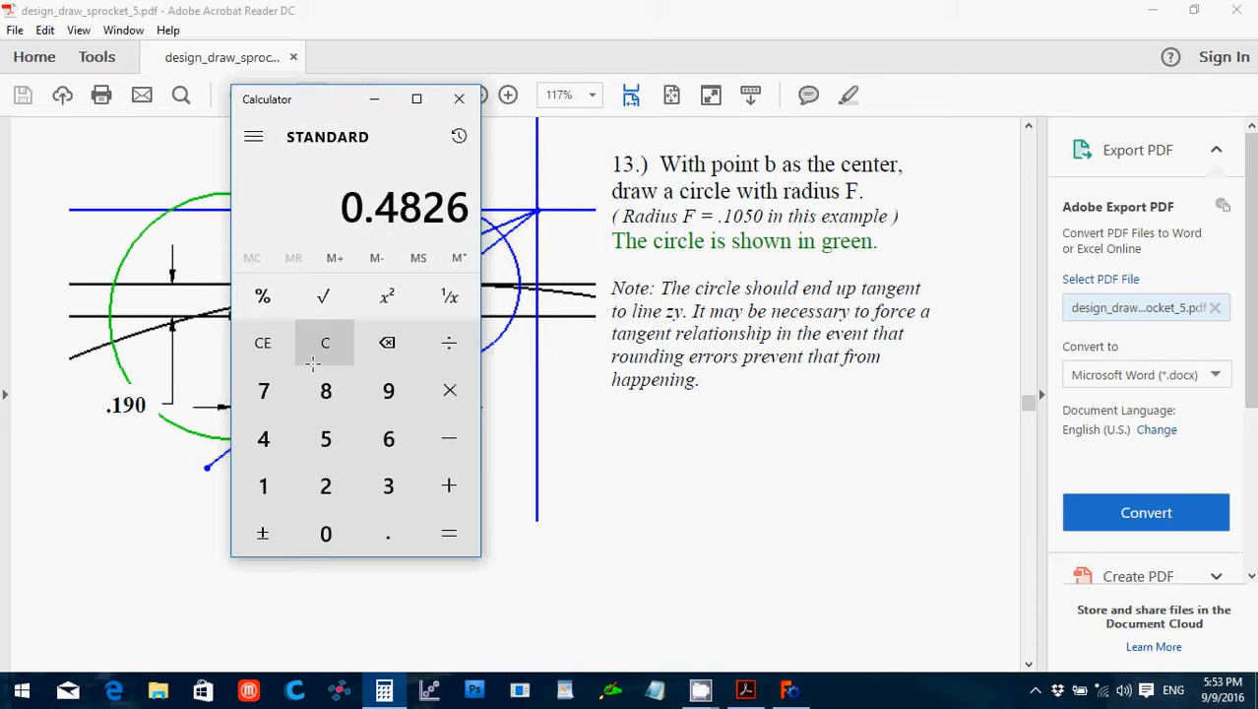
type(".10")
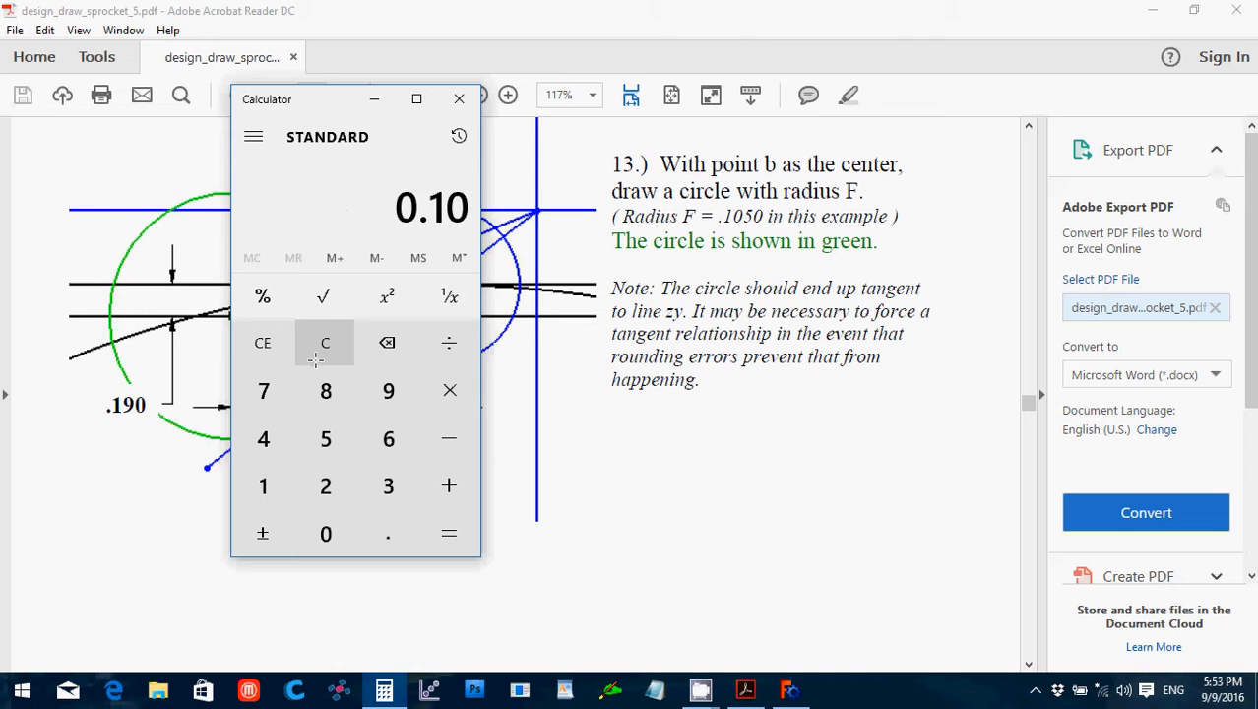
type("50*25.4")
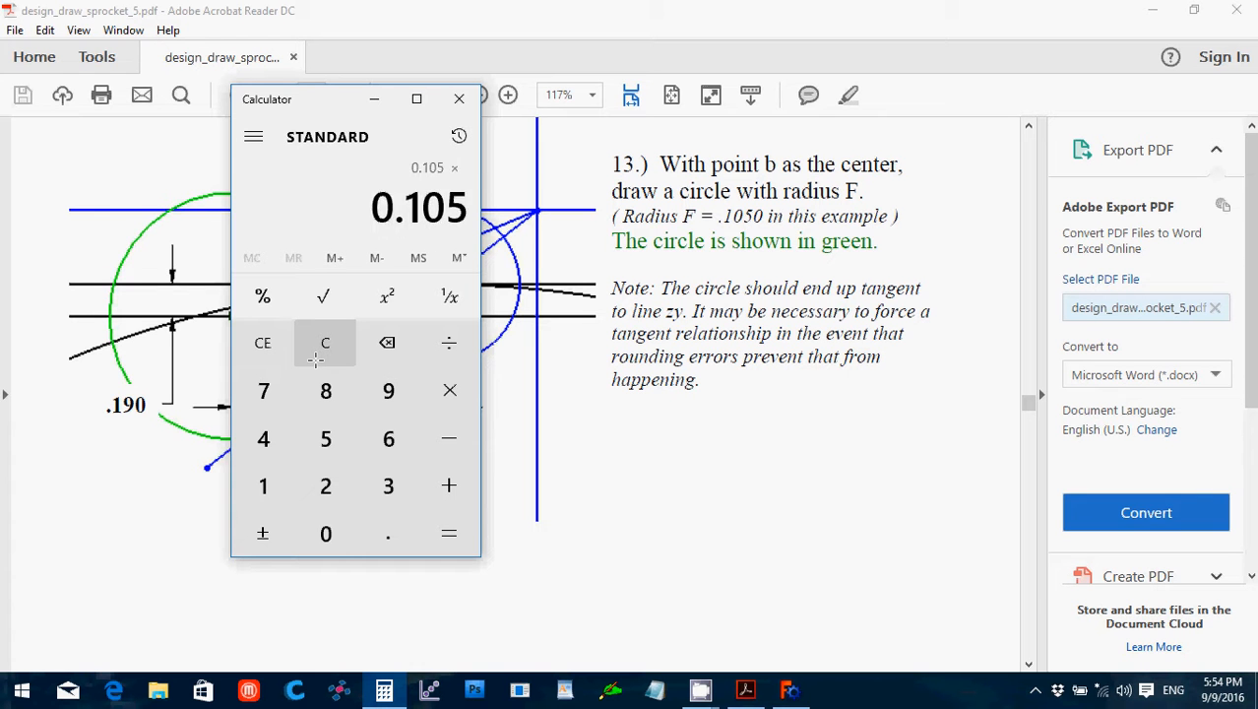
key("Return")
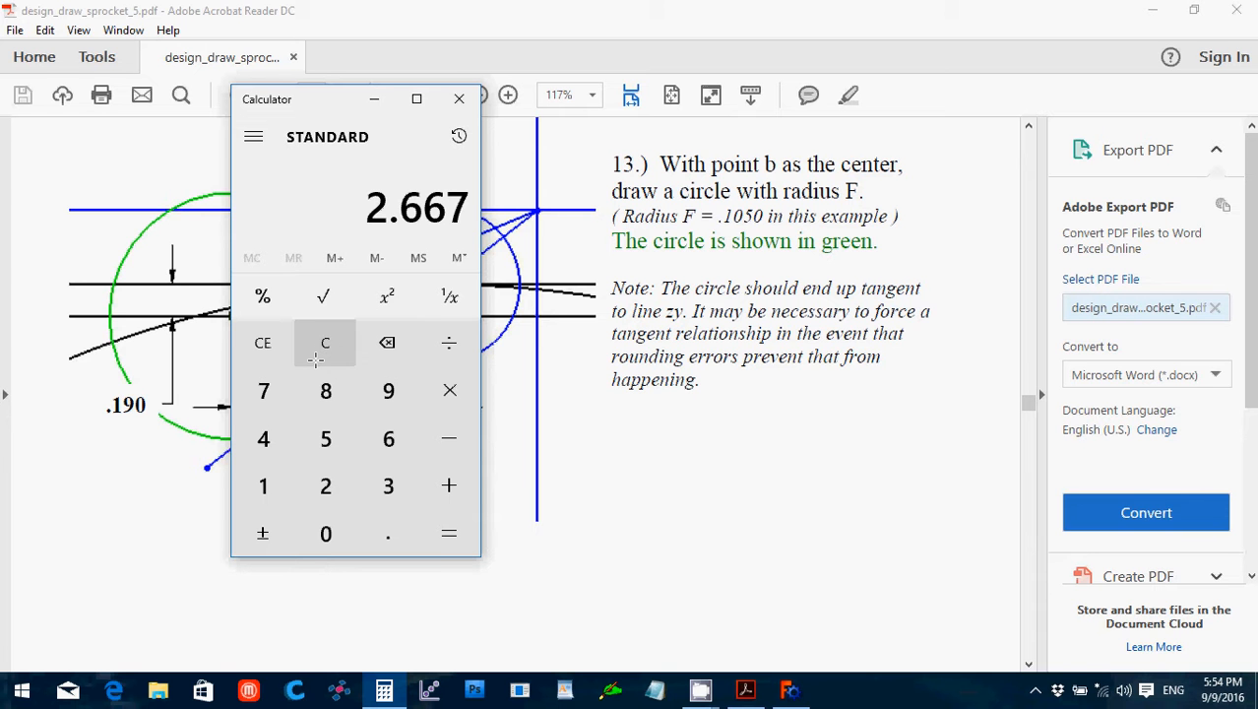
Switch to FreeCAD and sketch a circle of about 2.49 mm radius centred where the lower horizontal offset line crosses the far-left vertical line.
left_click(790, 689)
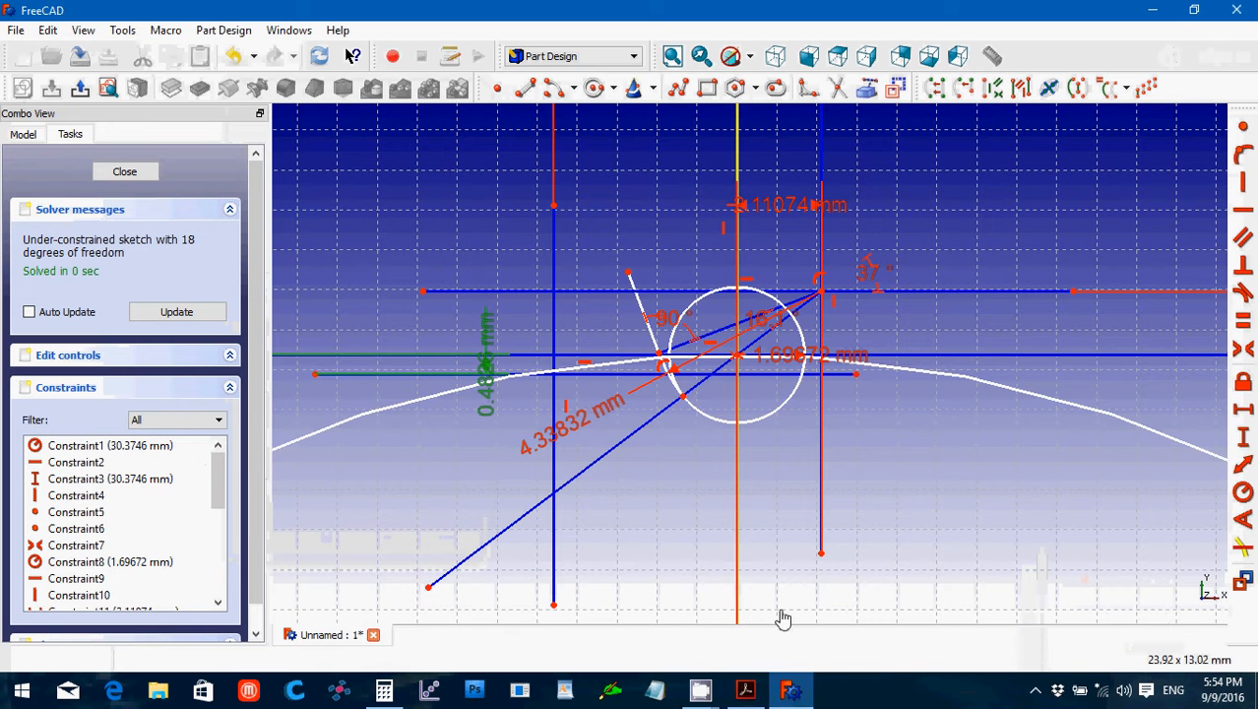
left_click(594, 88)
scroll(613, 479, "up", 2)
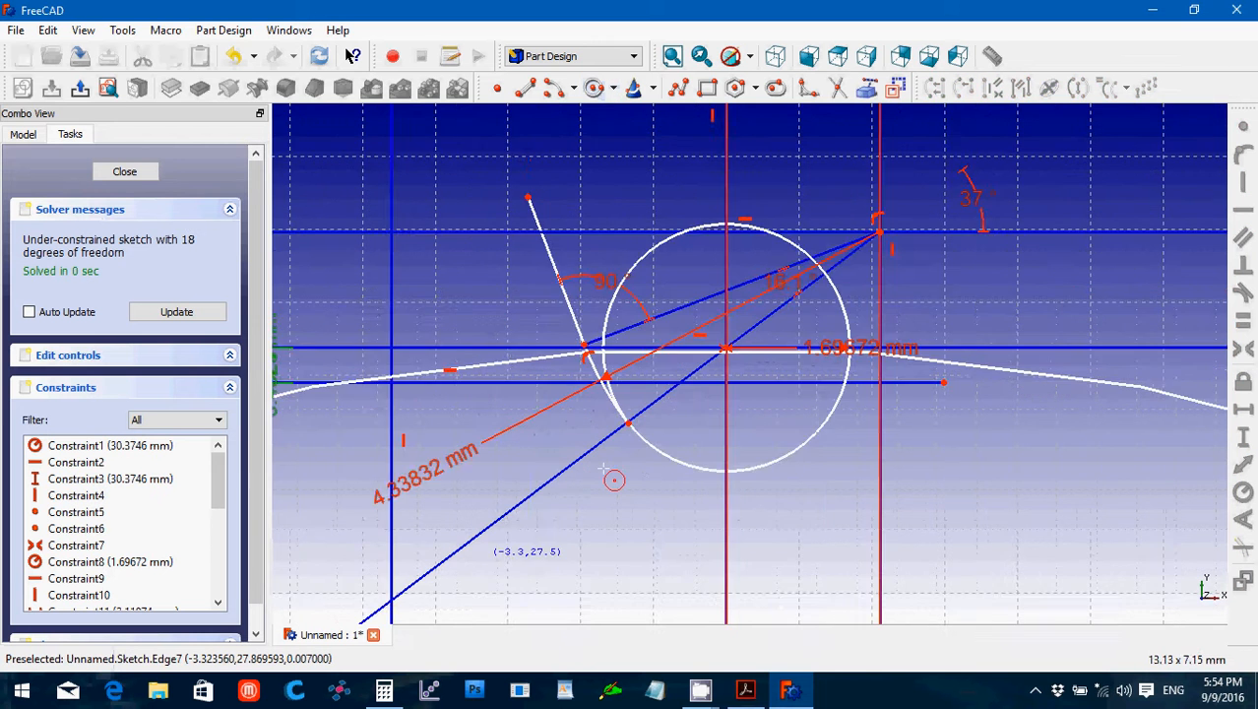
scroll(613, 479, "up", 2)
key("Left")
key("Left")
key("Left")
key("Left")
key("Left")
key("Left")
key("Left")
key("Left")
key("Left")
key("Left")
key("Left")
key("Left")
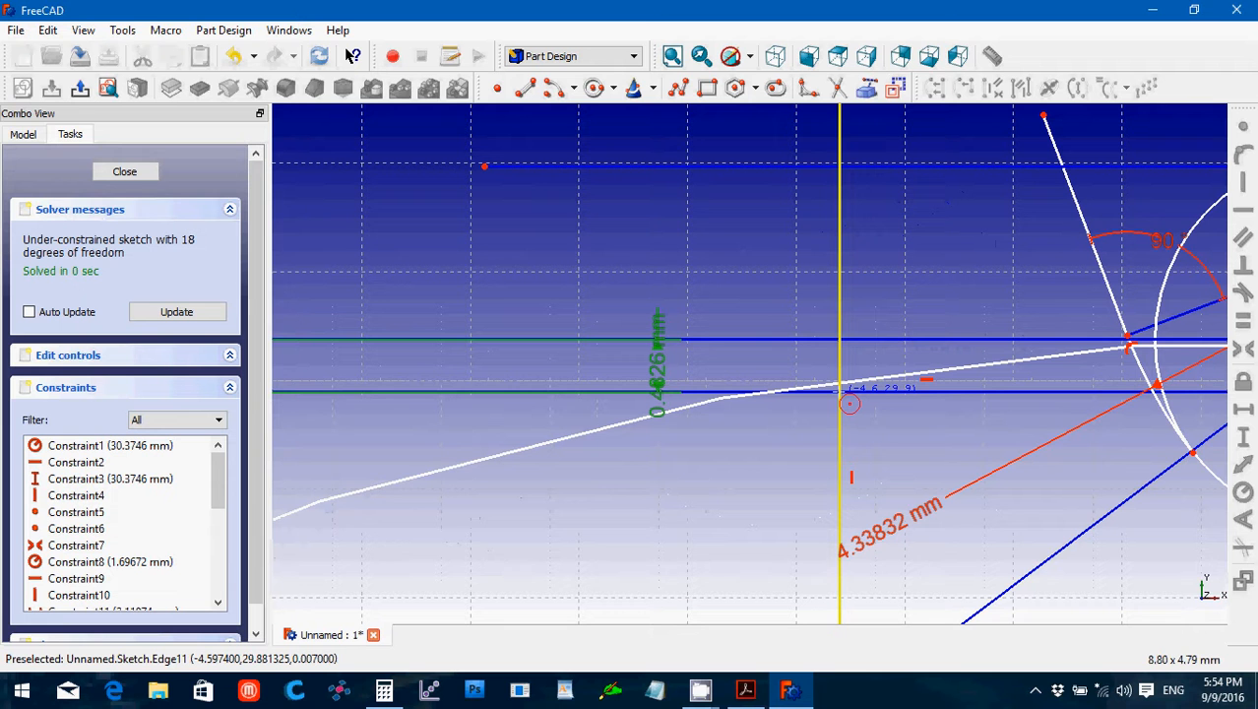
left_click(840, 390)
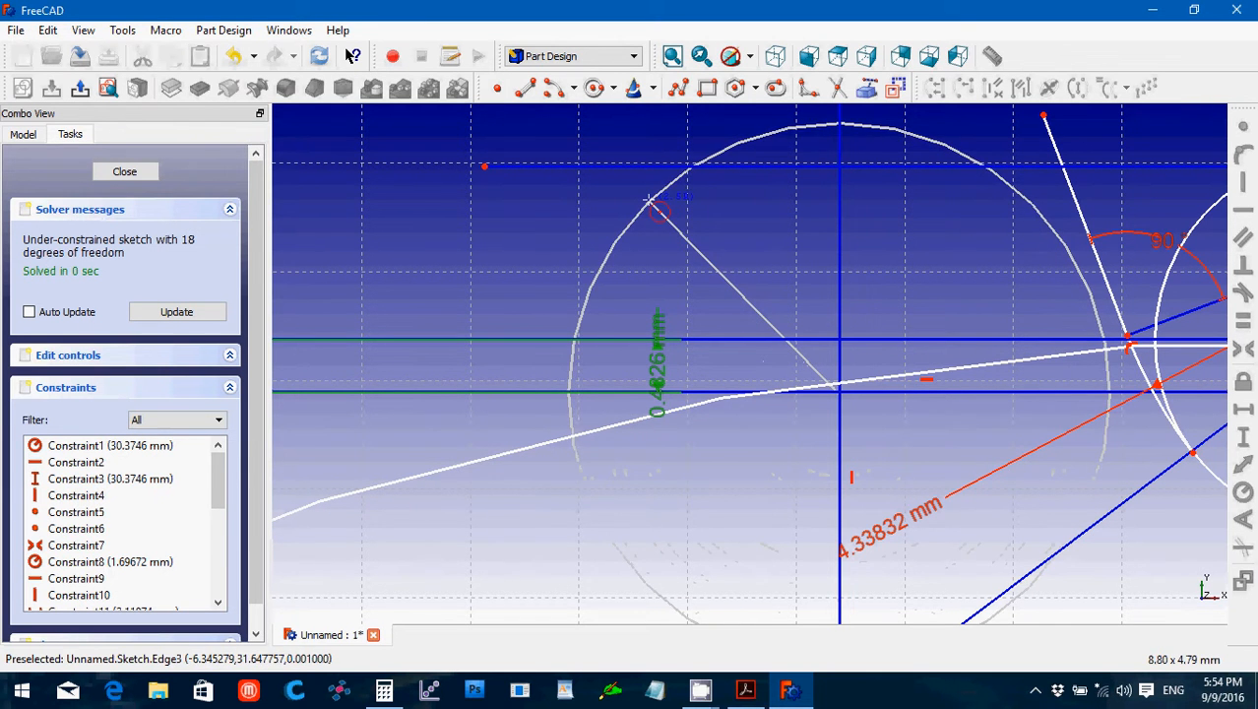
left_click(649, 200)
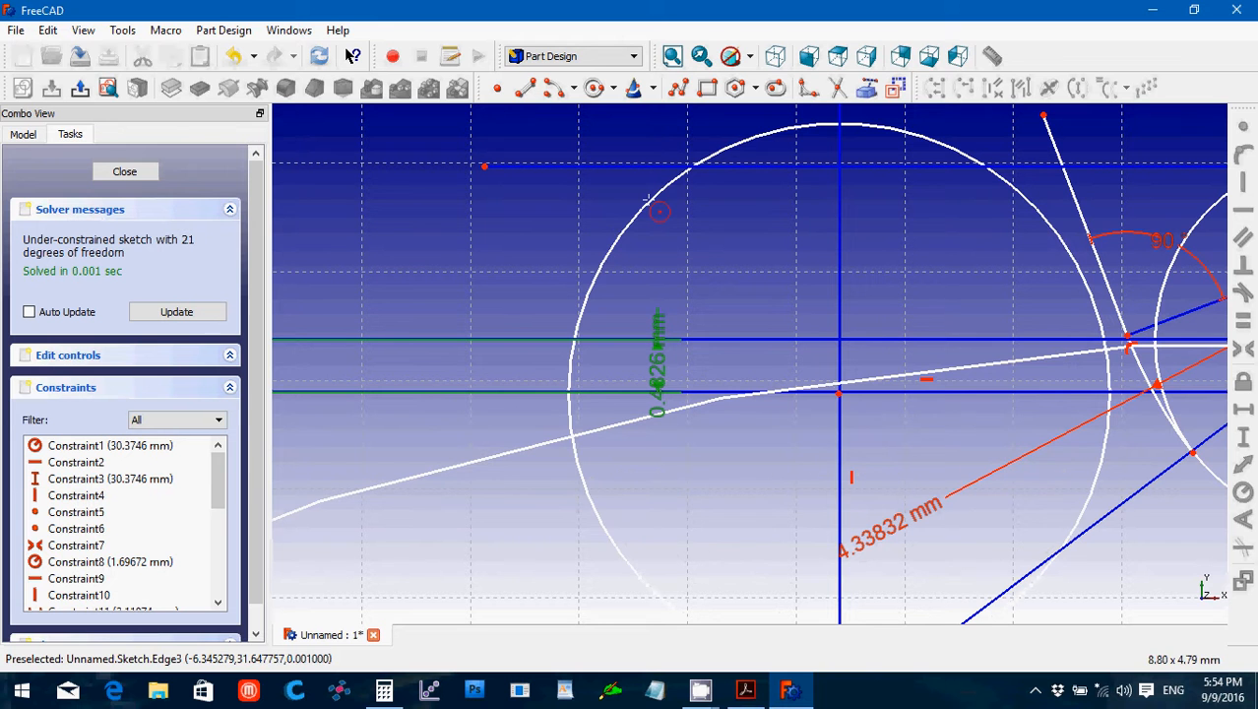
Constrain the radius of the new circle around point b to 2.667 mm.
left_click(654, 208)
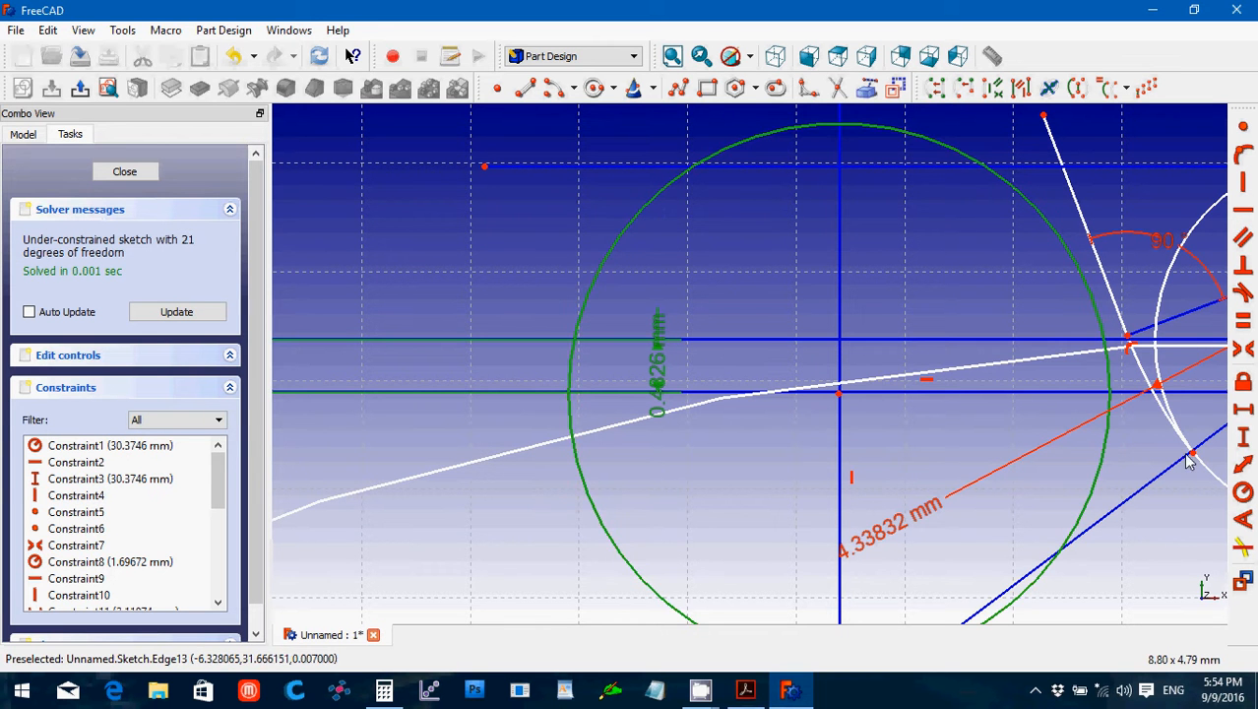
left_click(1241, 495)
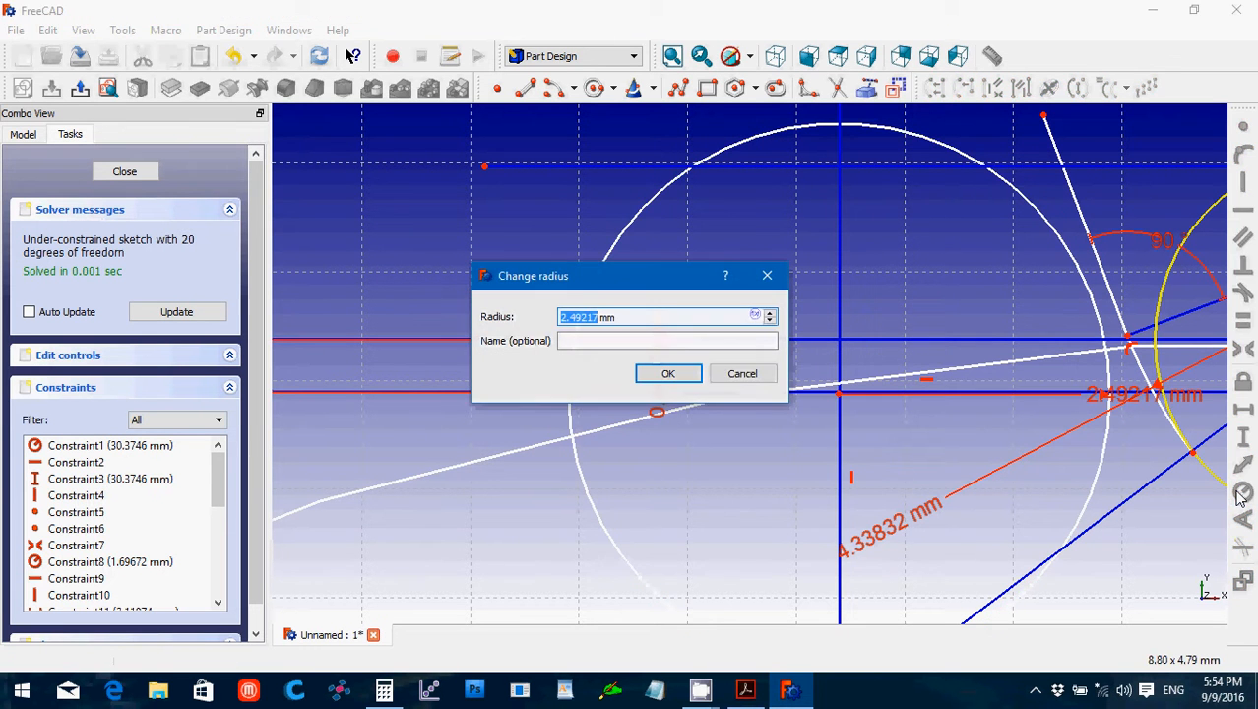
type("2.667")
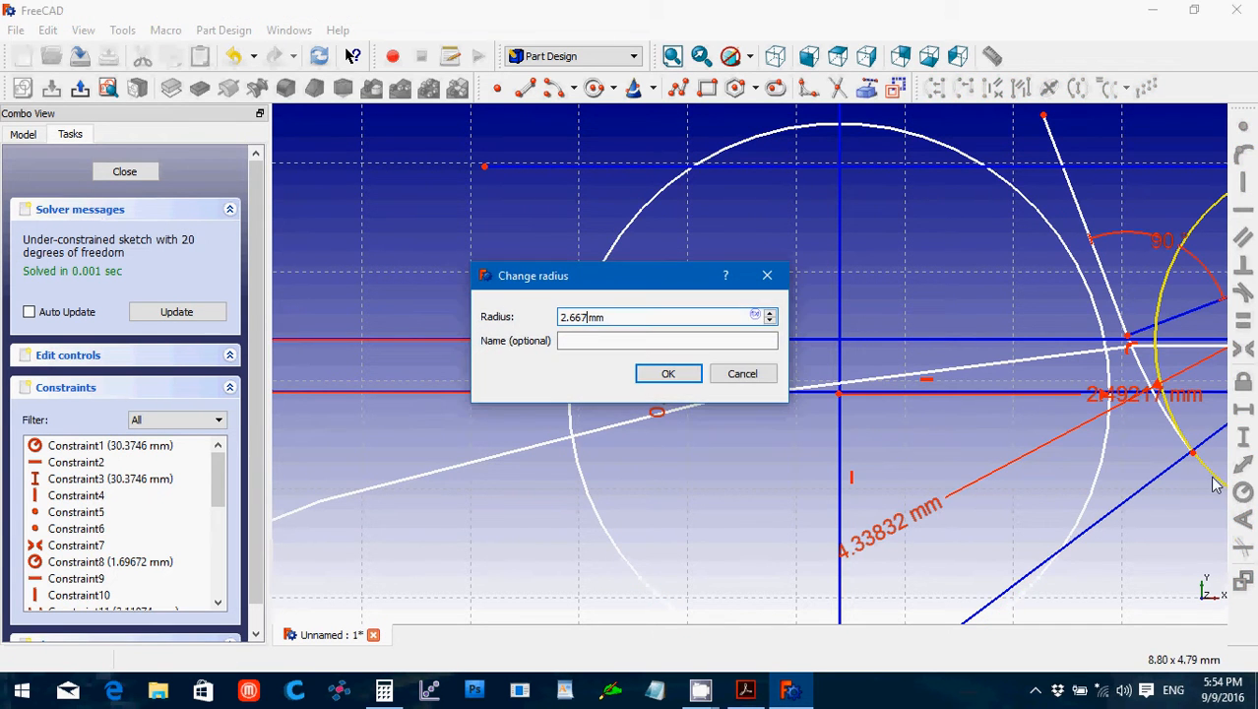
left_click(665, 374)
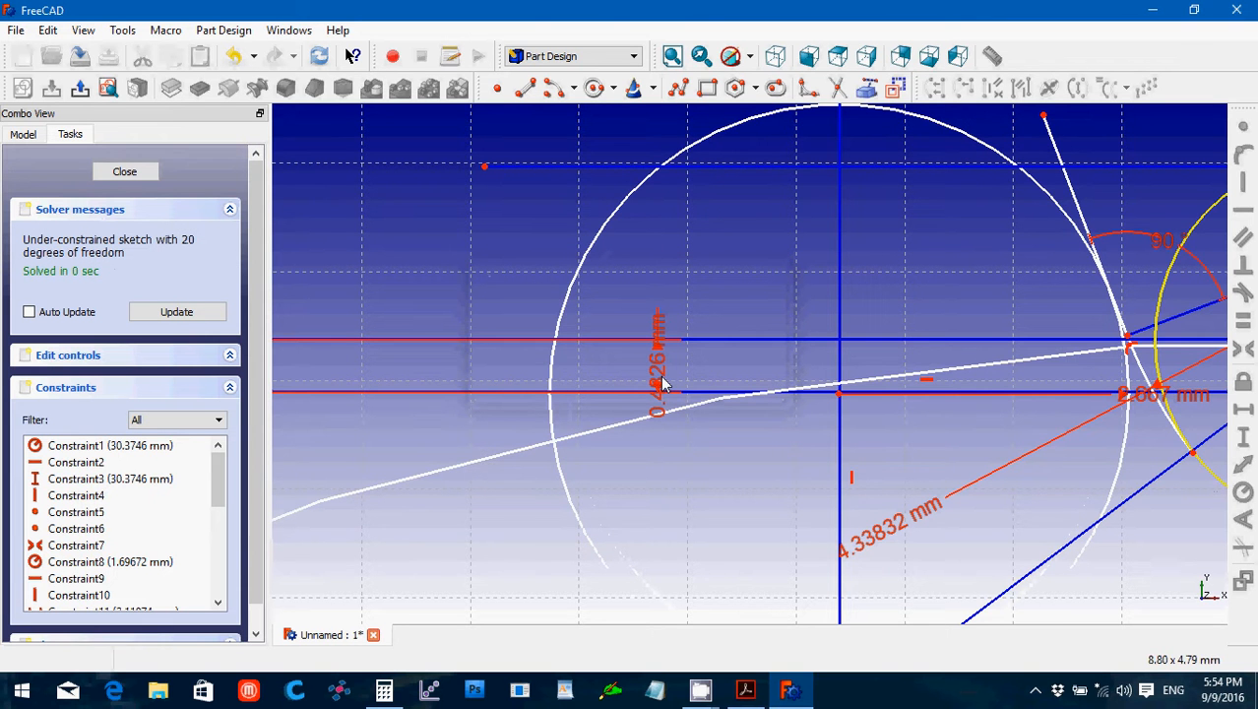
Constrain the large circle's centre onto both the lower horizontal offset line and the vertical line through point b.
scroll(1023, 477, "down", 2)
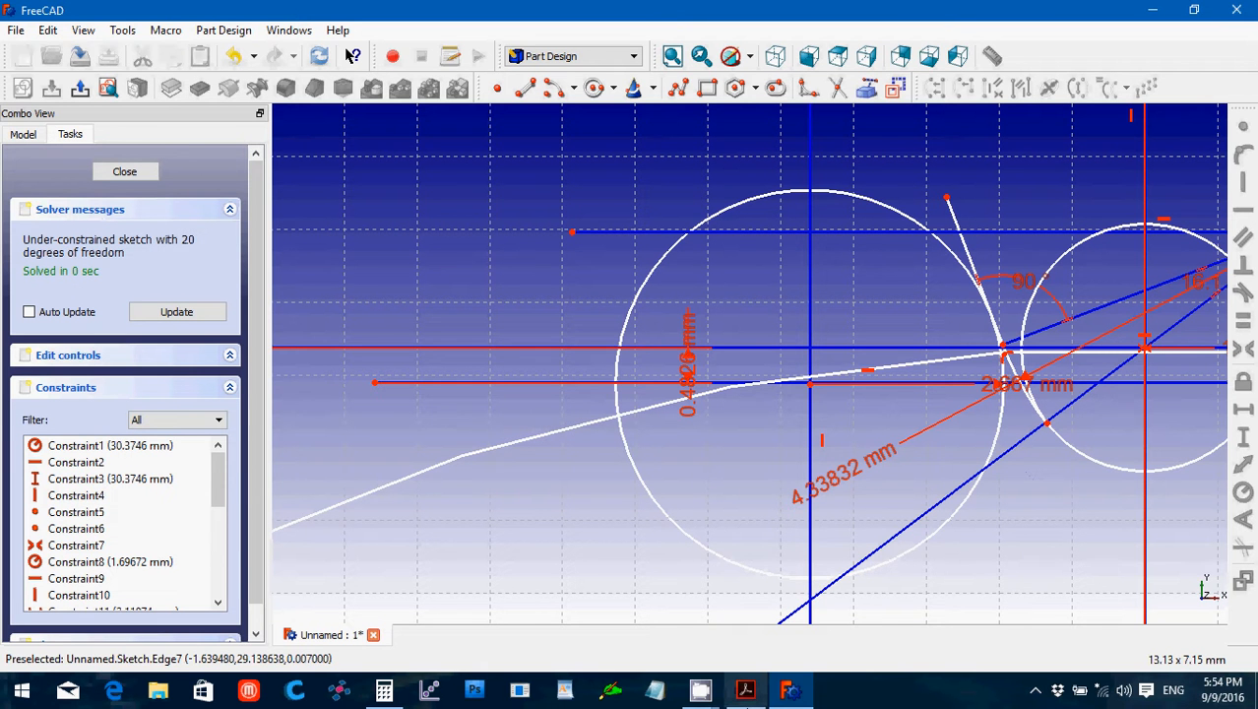
mouse_move(784, 694)
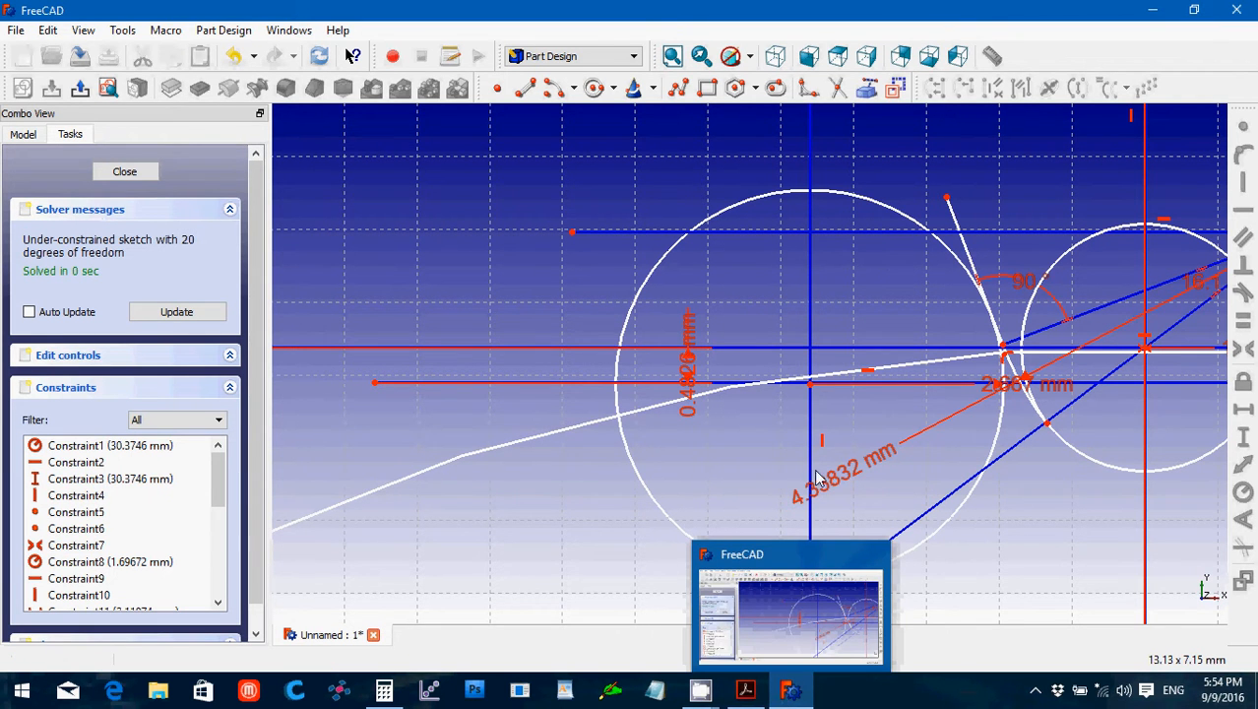
left_click(799, 385)
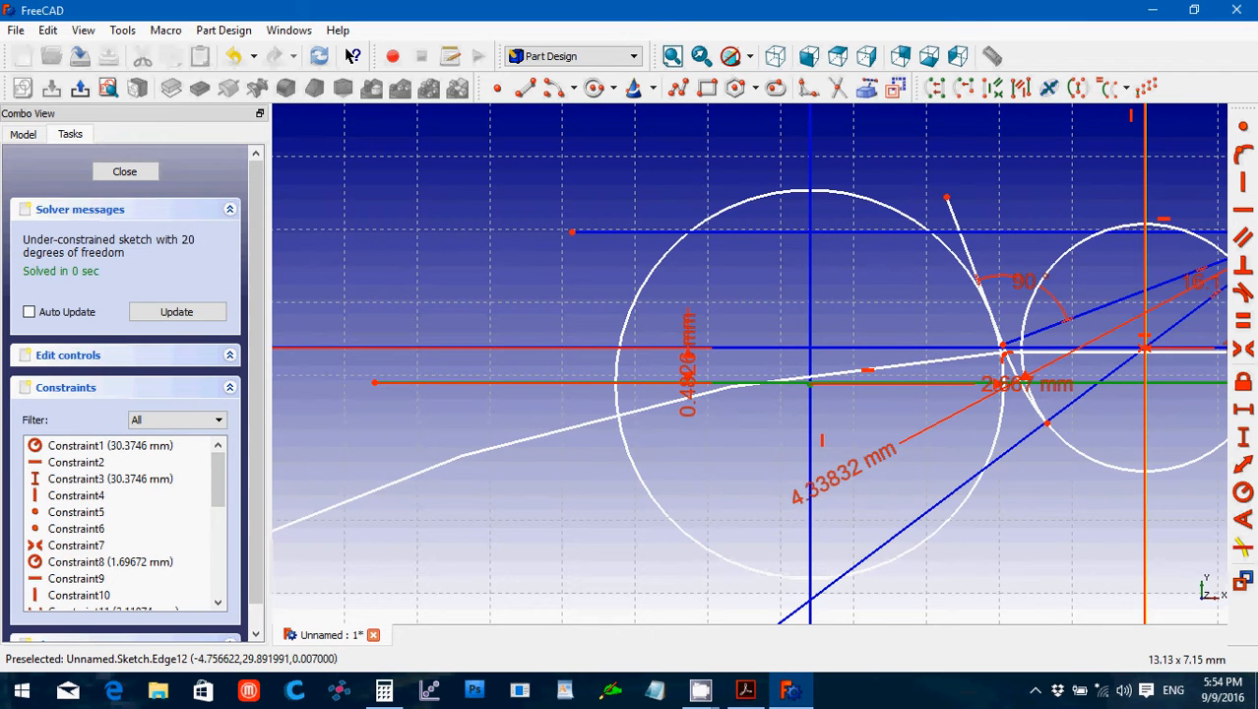
left_click(1241, 154)
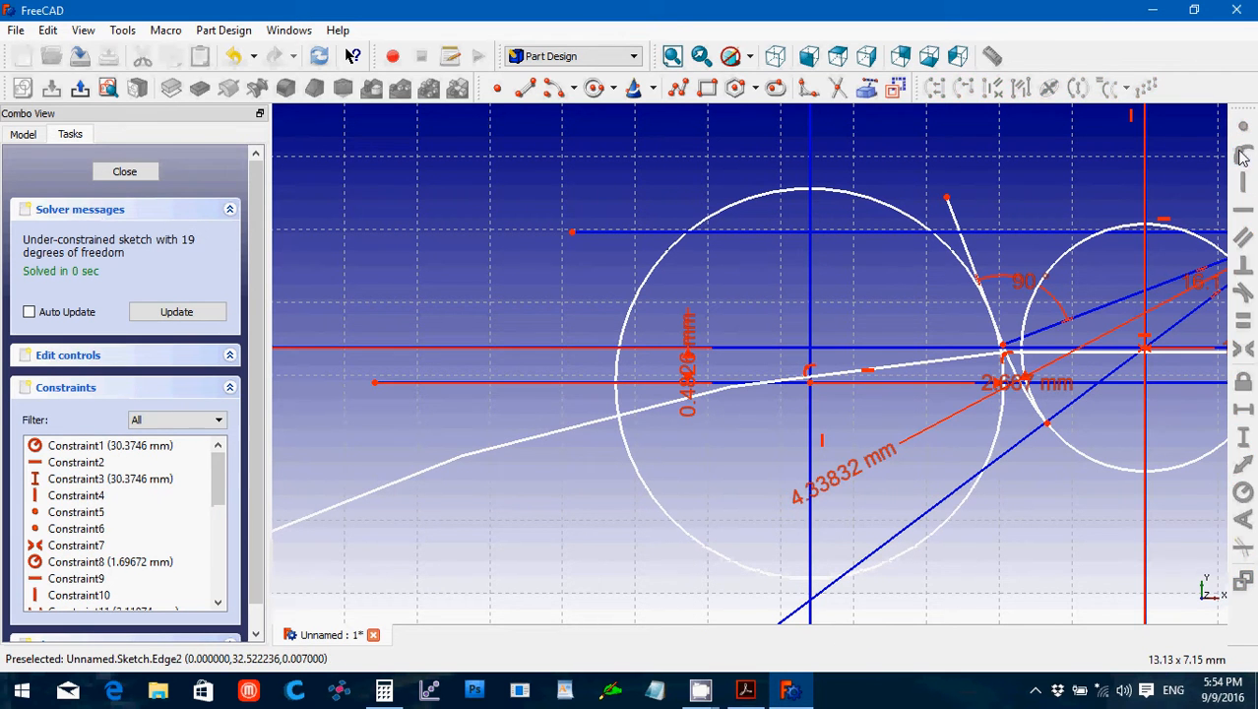
left_click(811, 396)
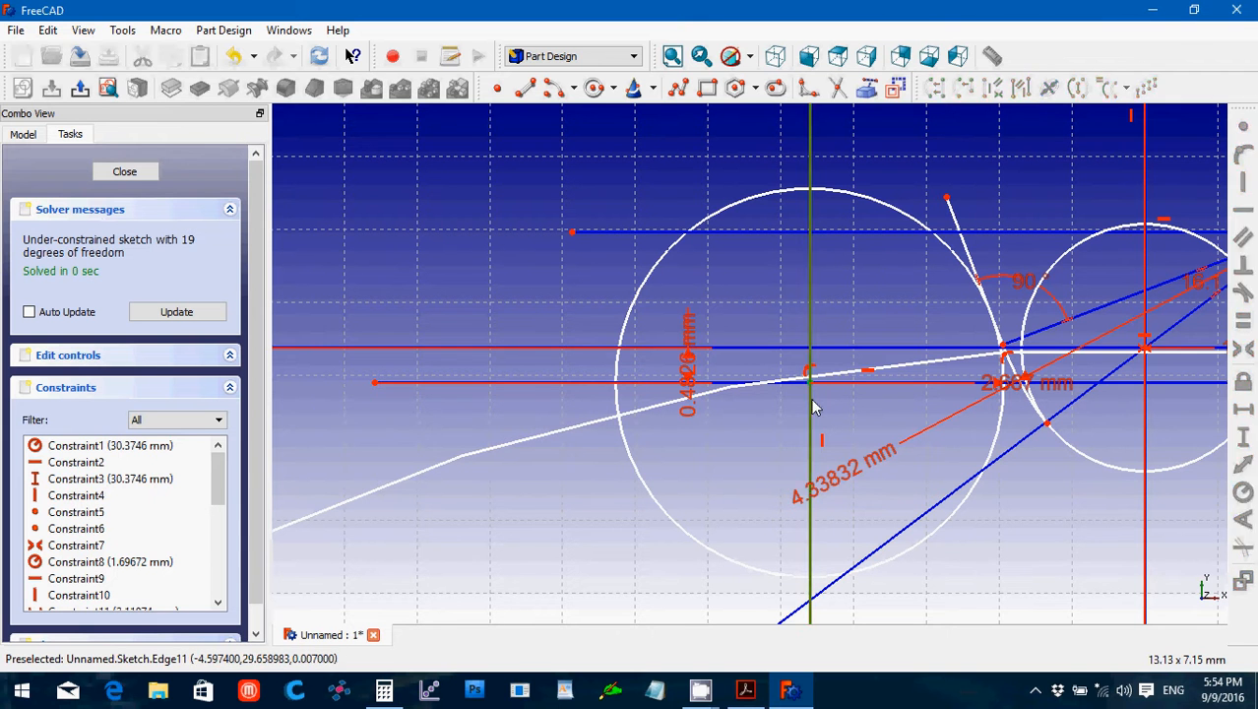
left_click(1243, 157)
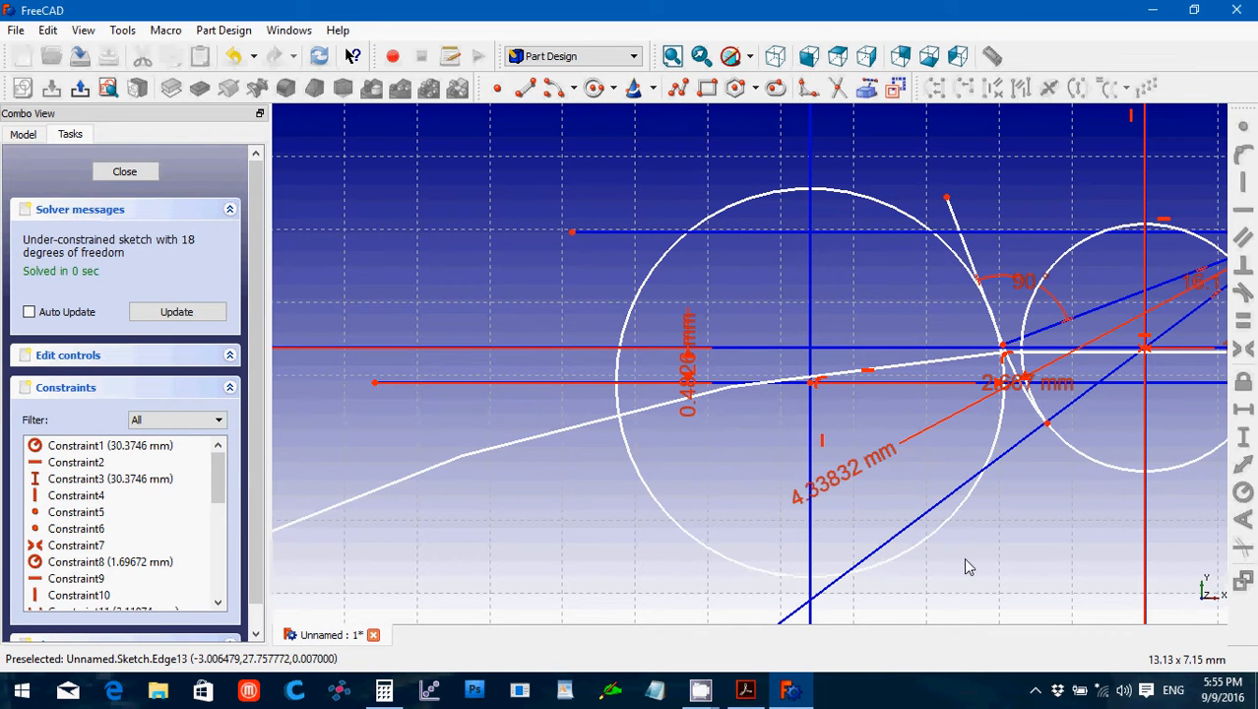
Switch to the sprocket PDF, examine the tooth tip diagram and the step 14 instructions for the tooth tip line, and return to FreeCAD.
left_click(755, 695)
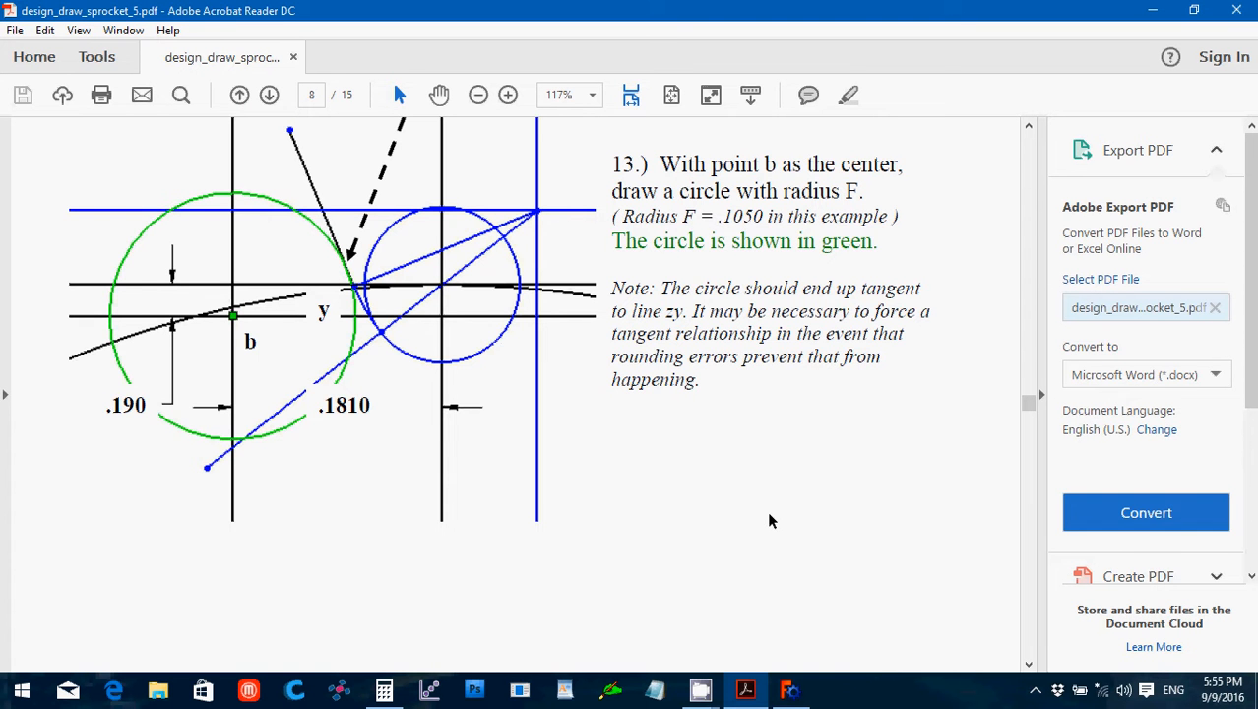
scroll(769, 514, "down", 5)
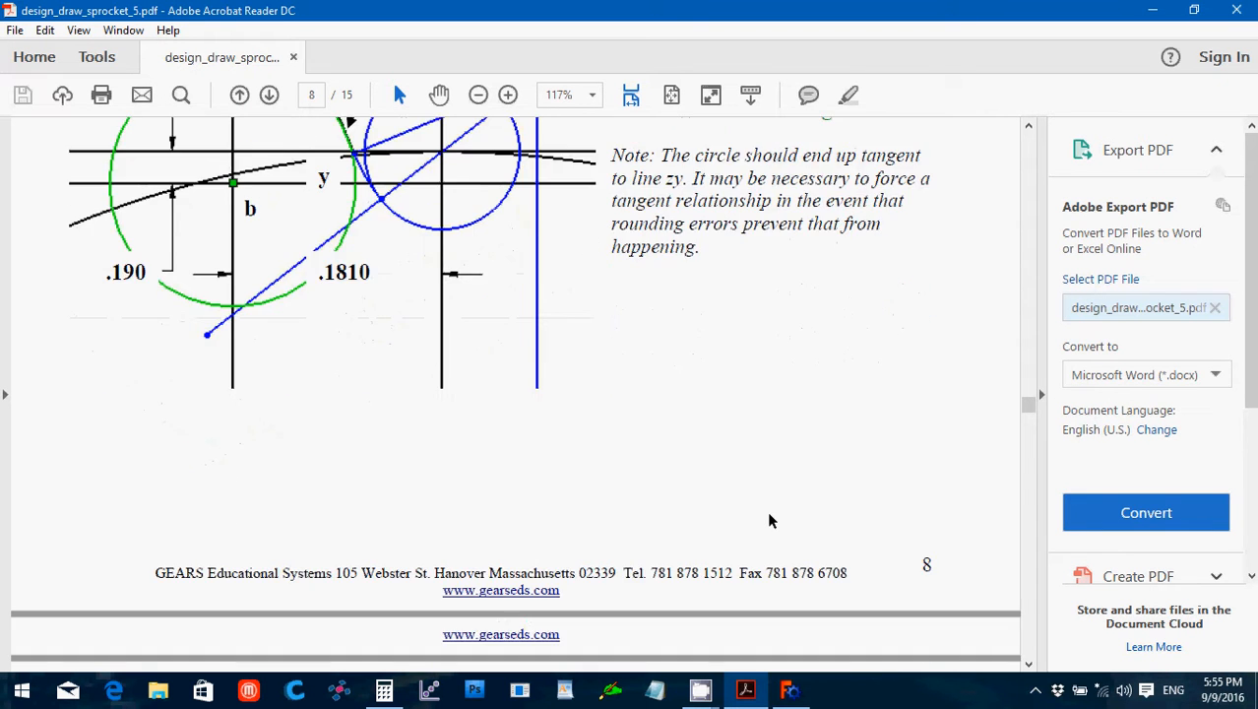
scroll(769, 512, "down", 9)
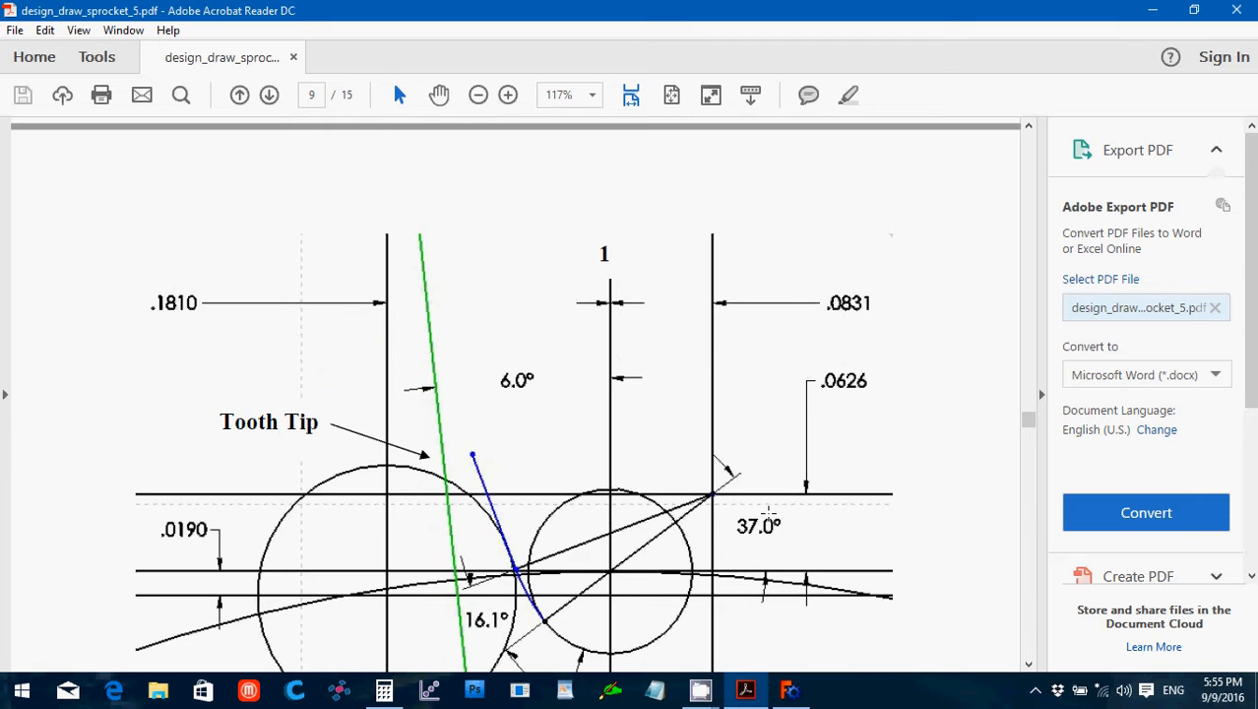
scroll(769, 513, "down", 4)
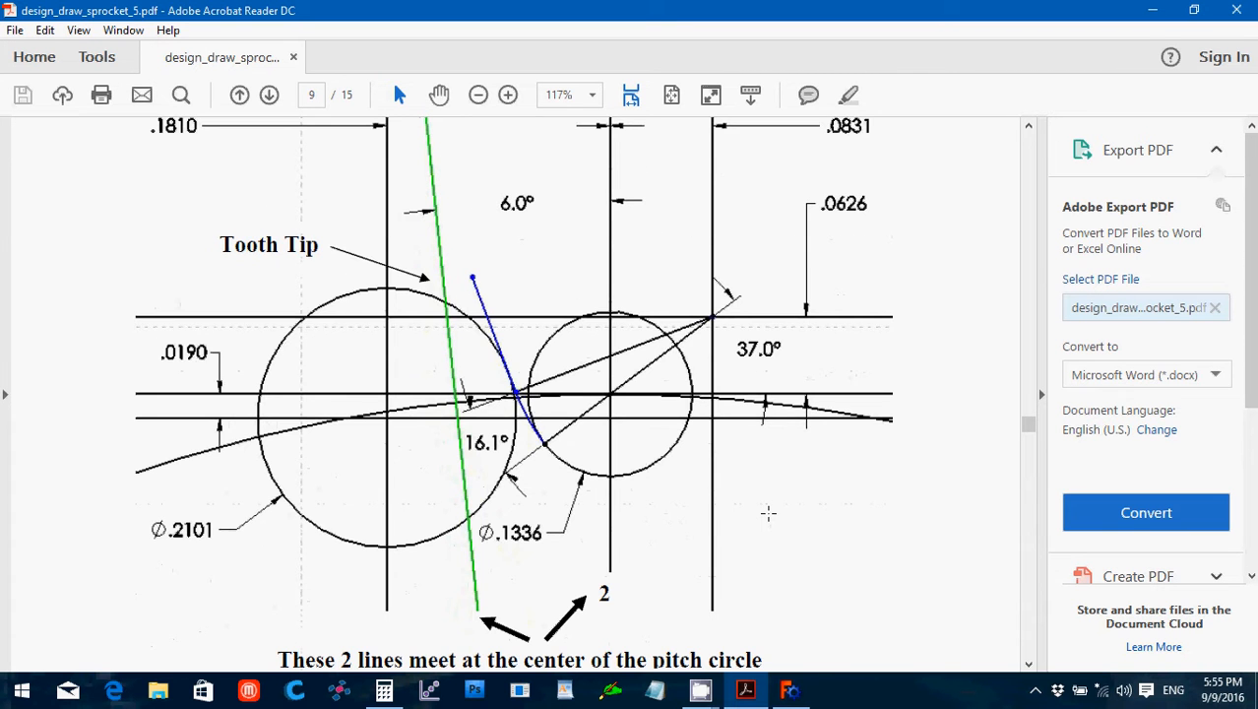
scroll(769, 513, "down", 3)
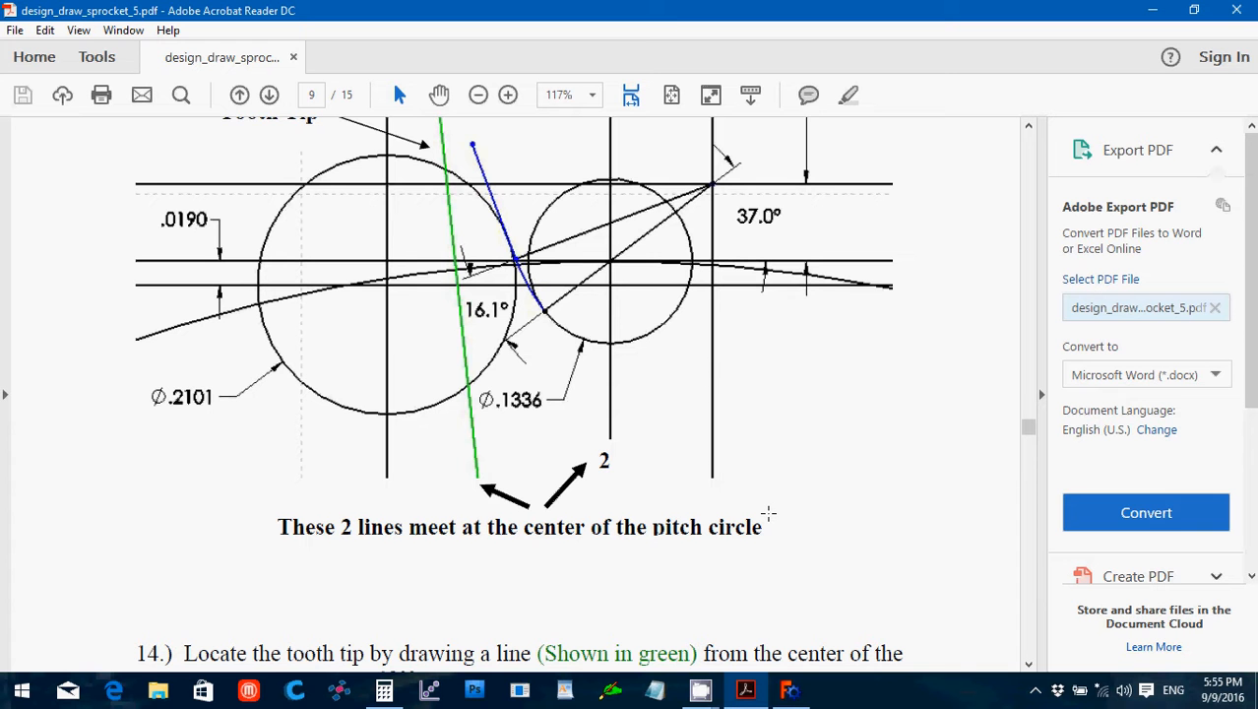
scroll(768, 512, "up", 2)
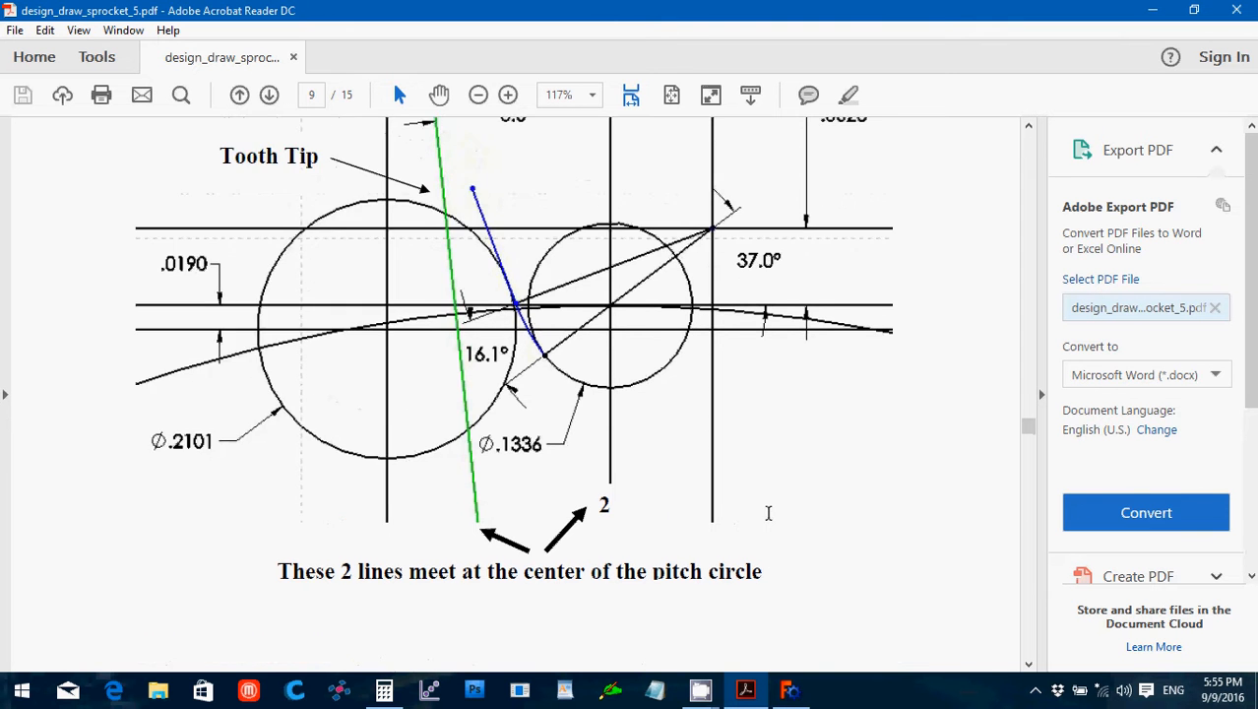
scroll(767, 512, "up", 5)
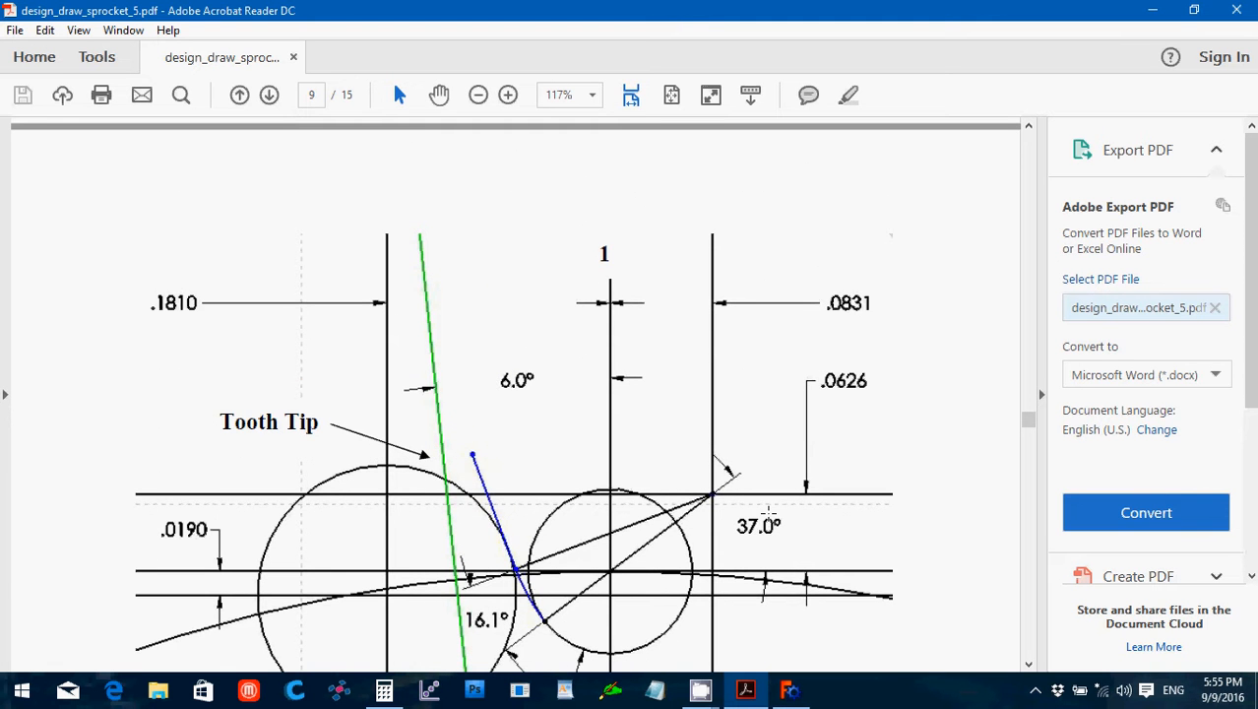
scroll(768, 513, "down", 4)
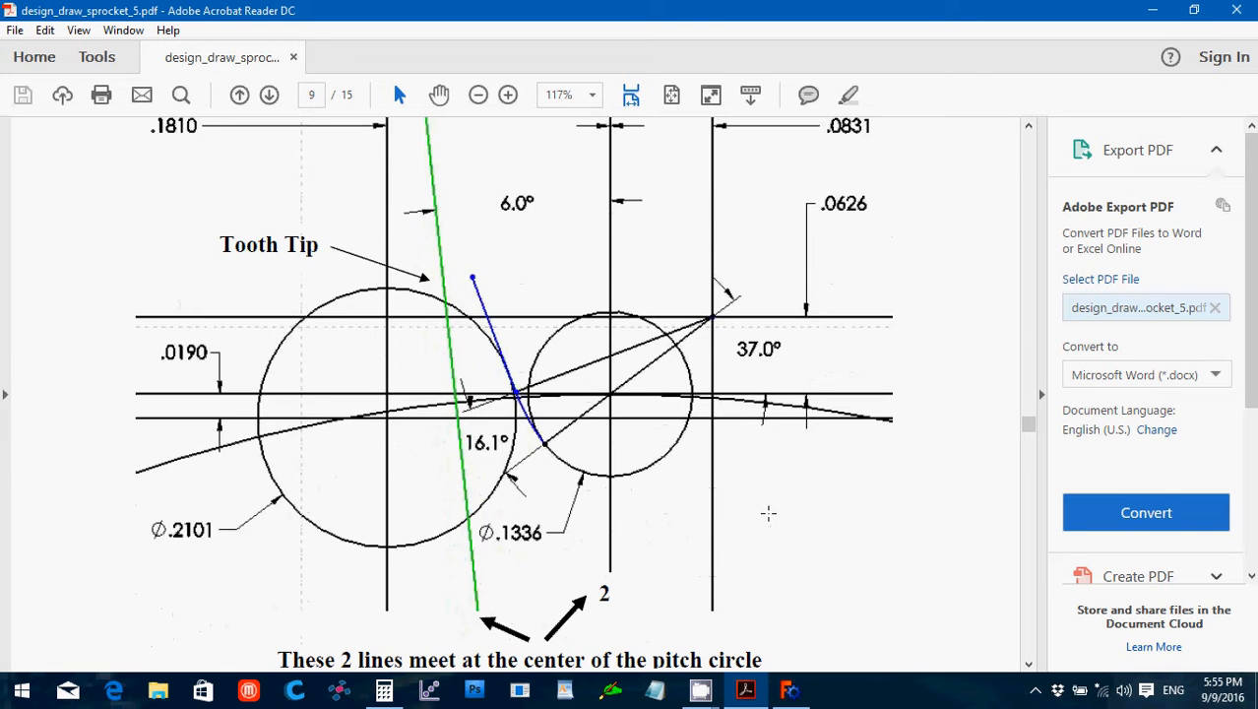
scroll(767, 512, "down", 4)
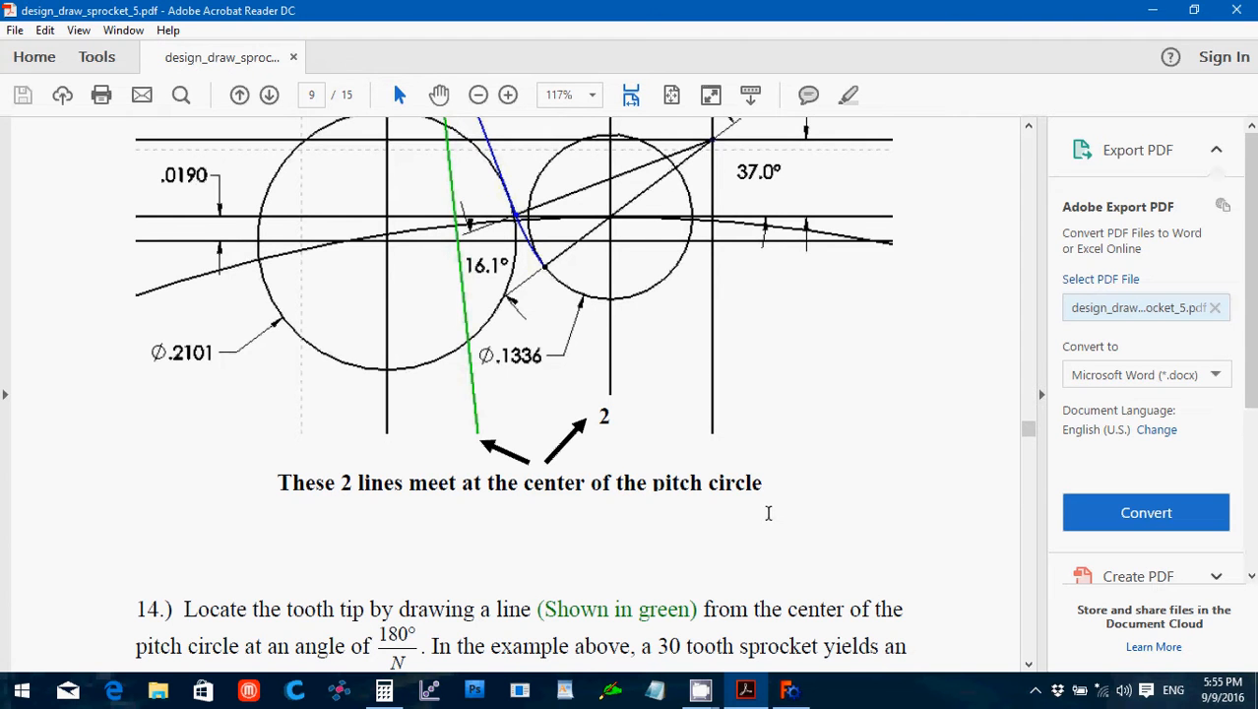
scroll(767, 513, "down", 1)
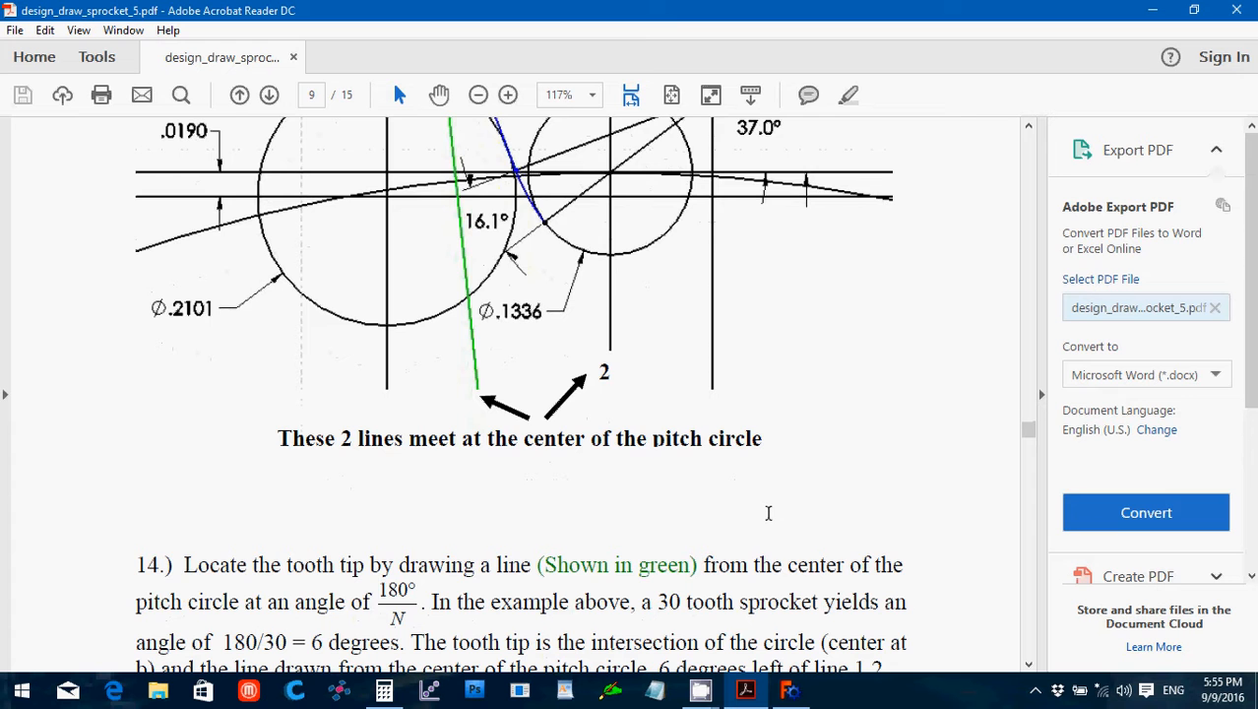
scroll(767, 513, "up", 9)
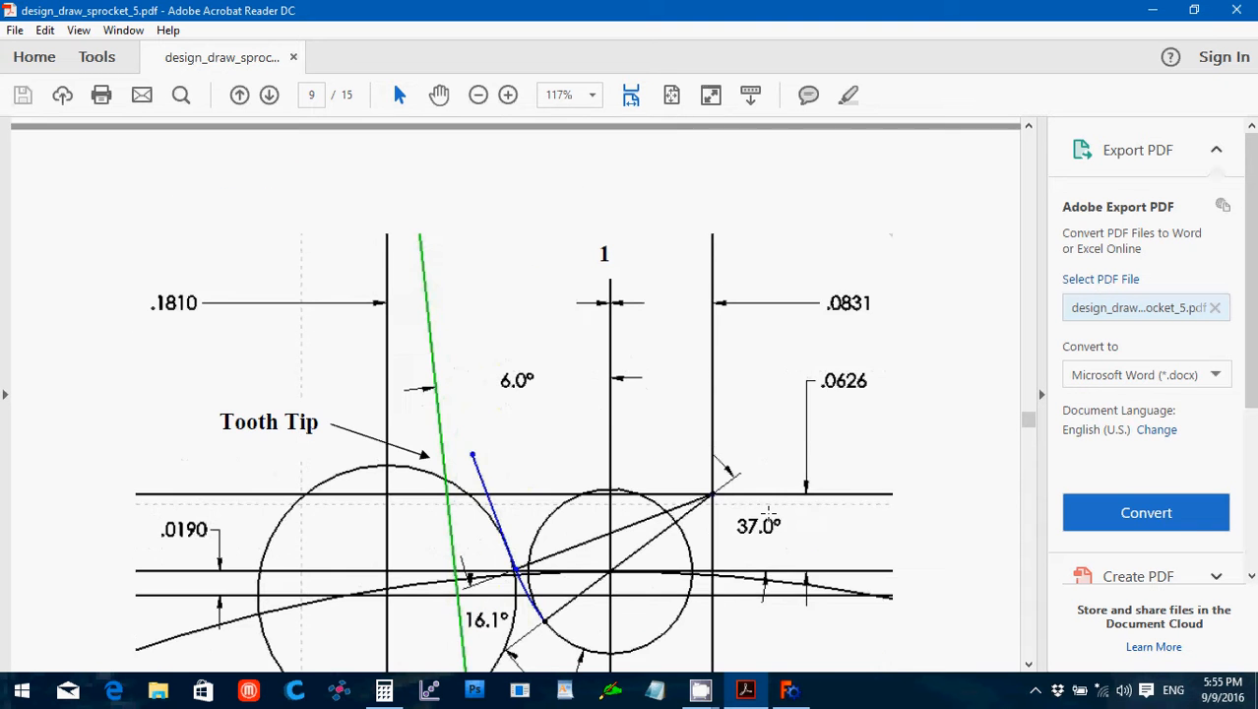
scroll(768, 513, "down", 1)
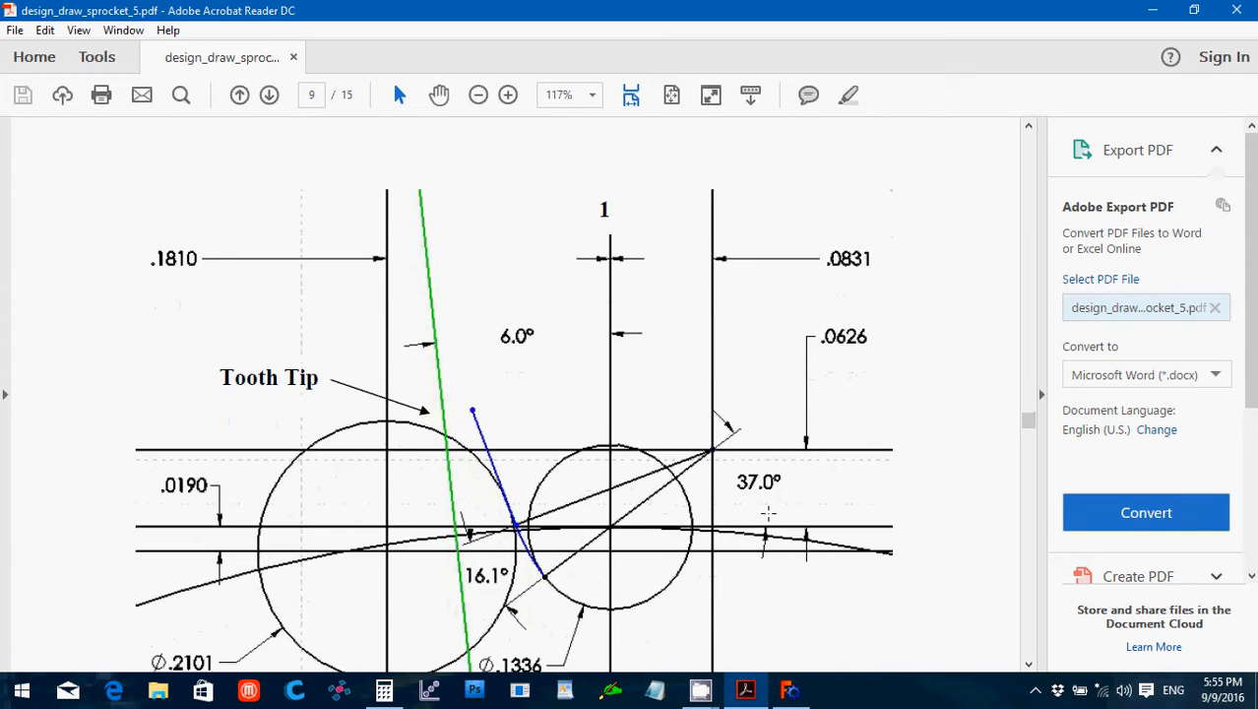
scroll(768, 513, "down", 3)
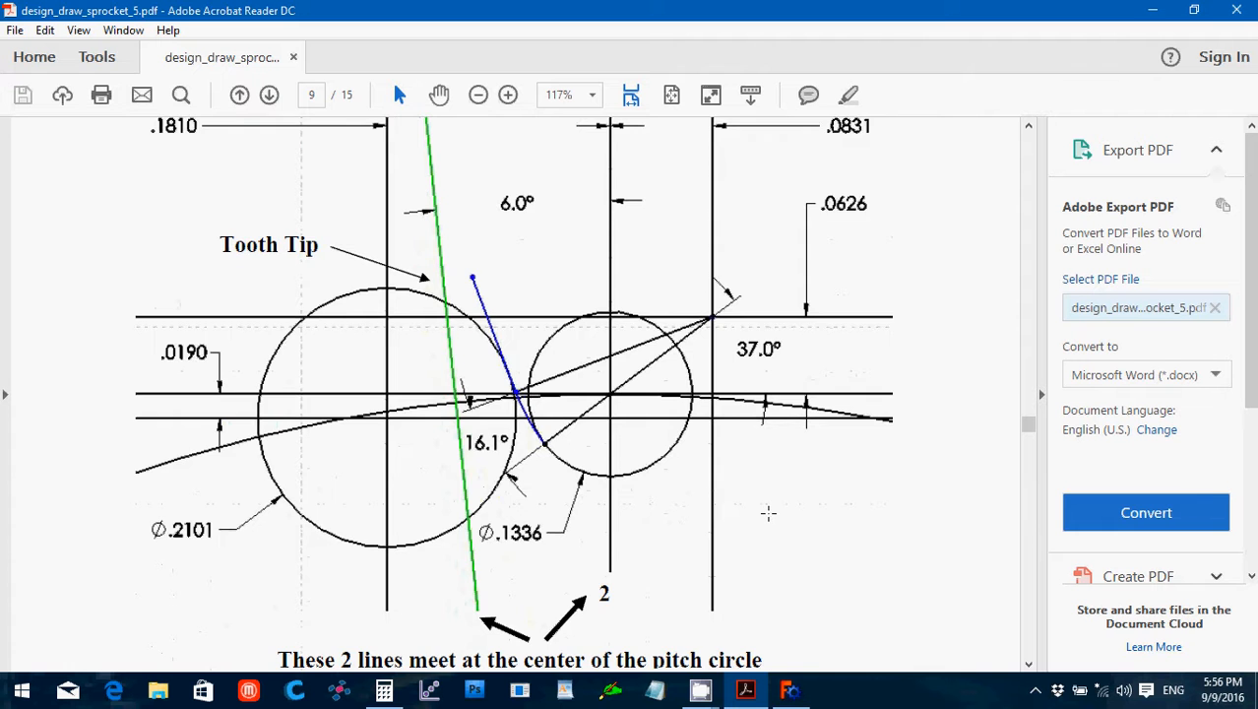
scroll(767, 513, "down", 12)
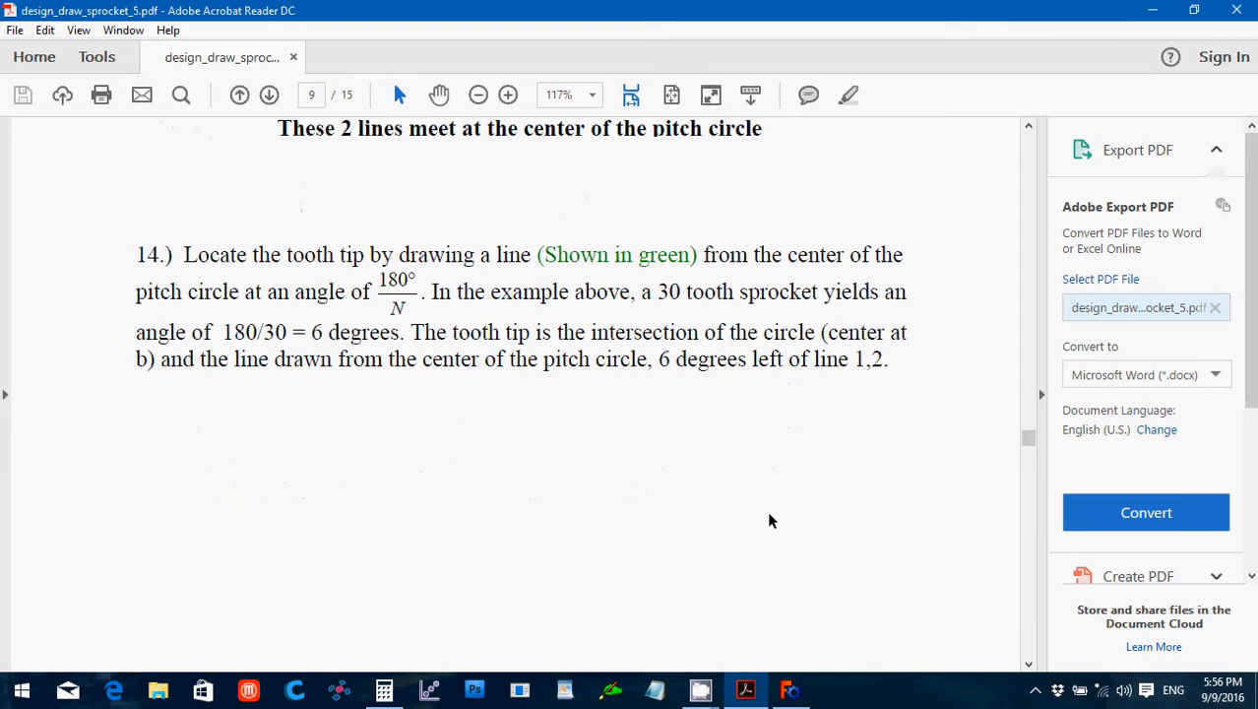
scroll(769, 519, "up", 1)
left_click(797, 689)
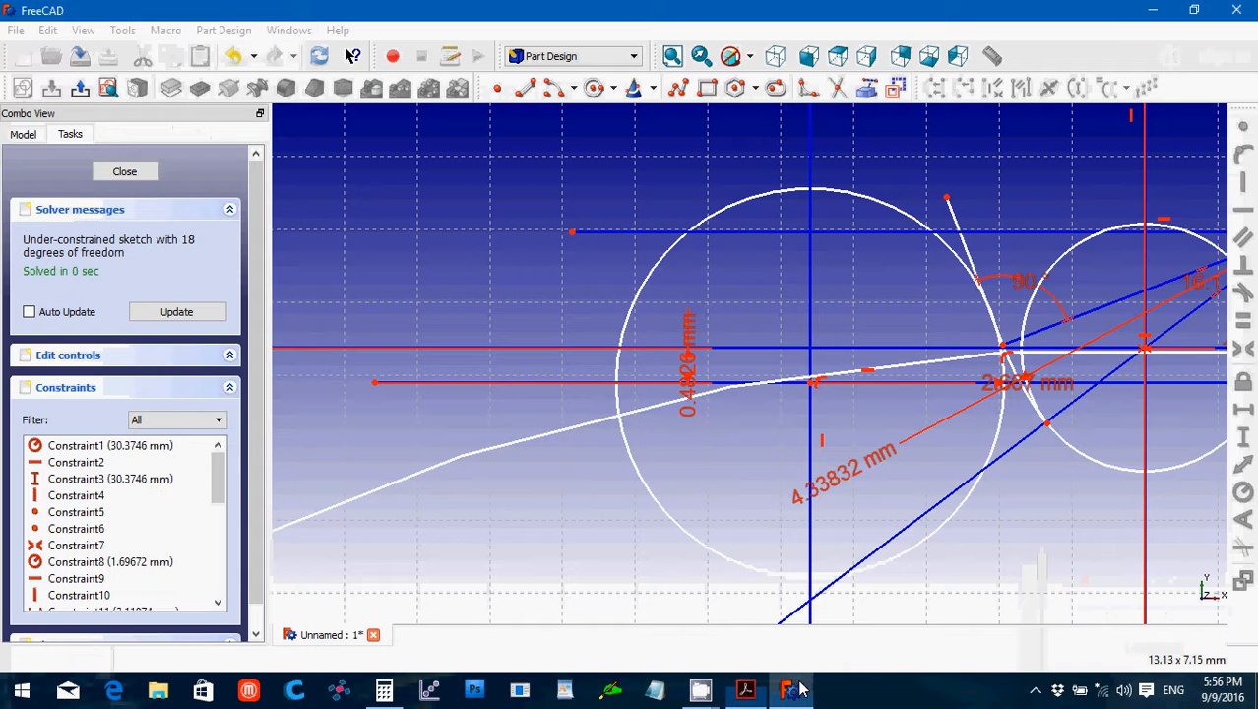
Sketch a line about 40.5 mm long from the pitch circle's centre, leaning slightly left and passing up through the large circle.
scroll(988, 526, "down", 5)
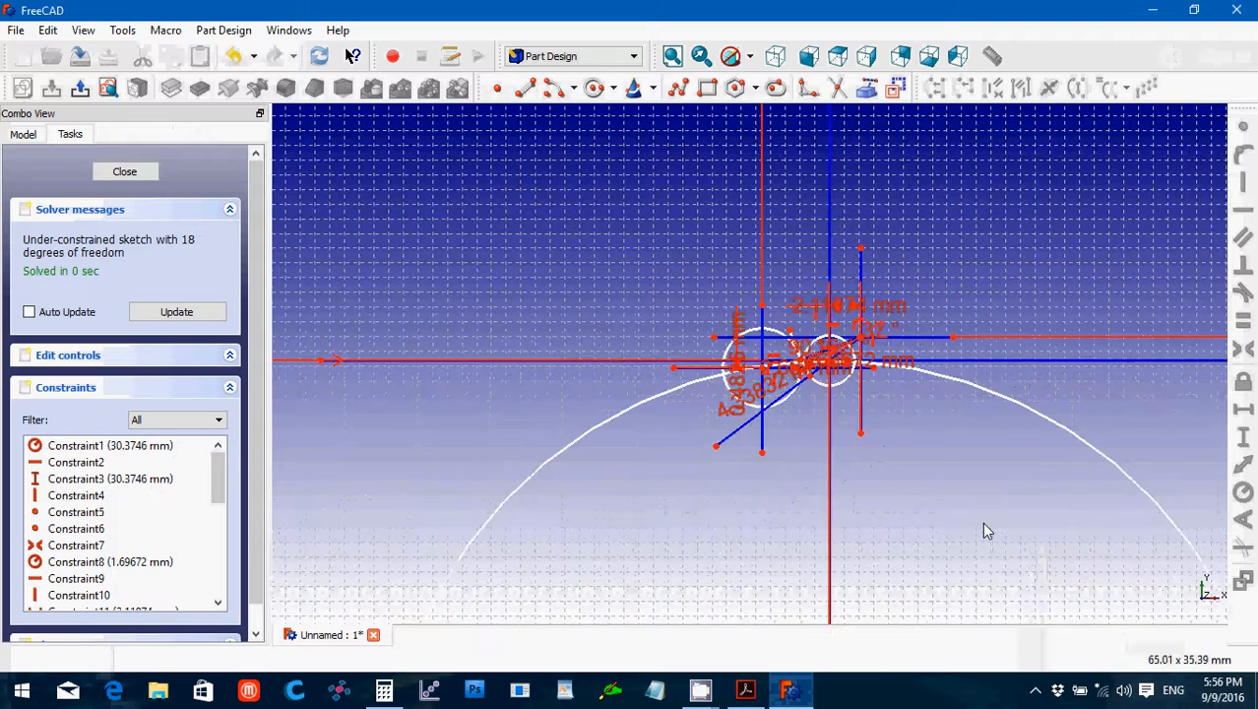
scroll(986, 529, "down", 2)
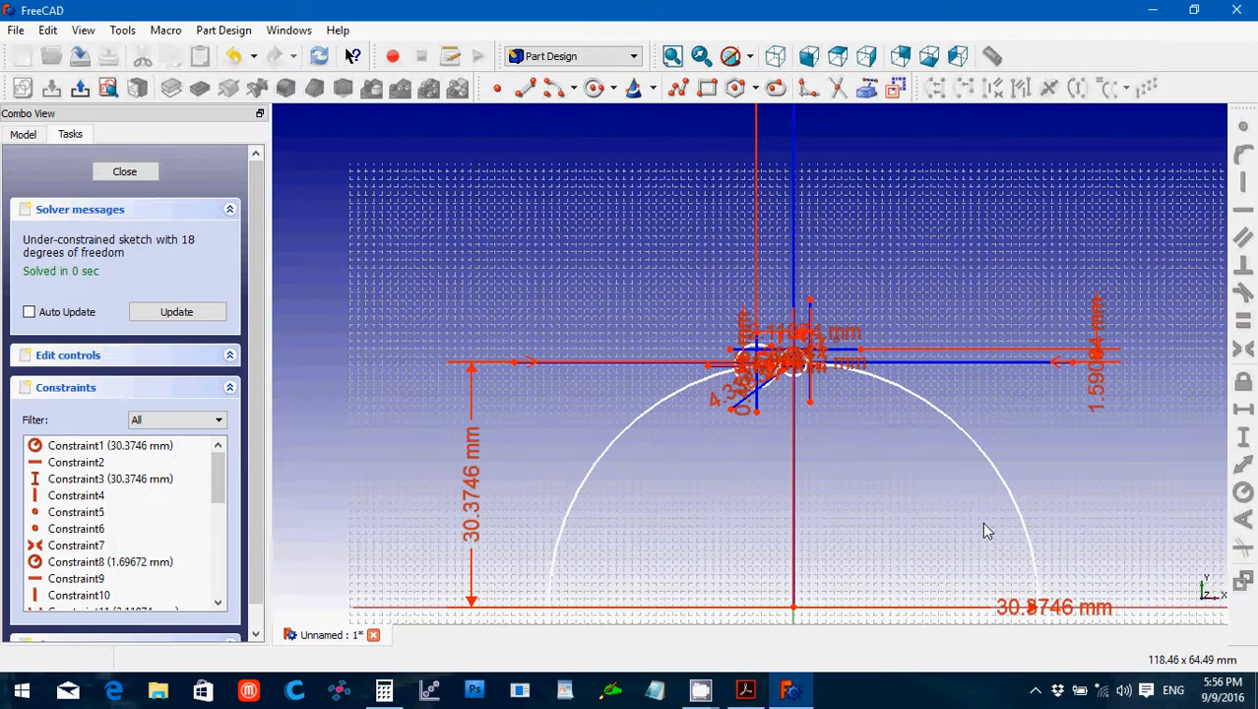
left_click(524, 89)
left_click(793, 611)
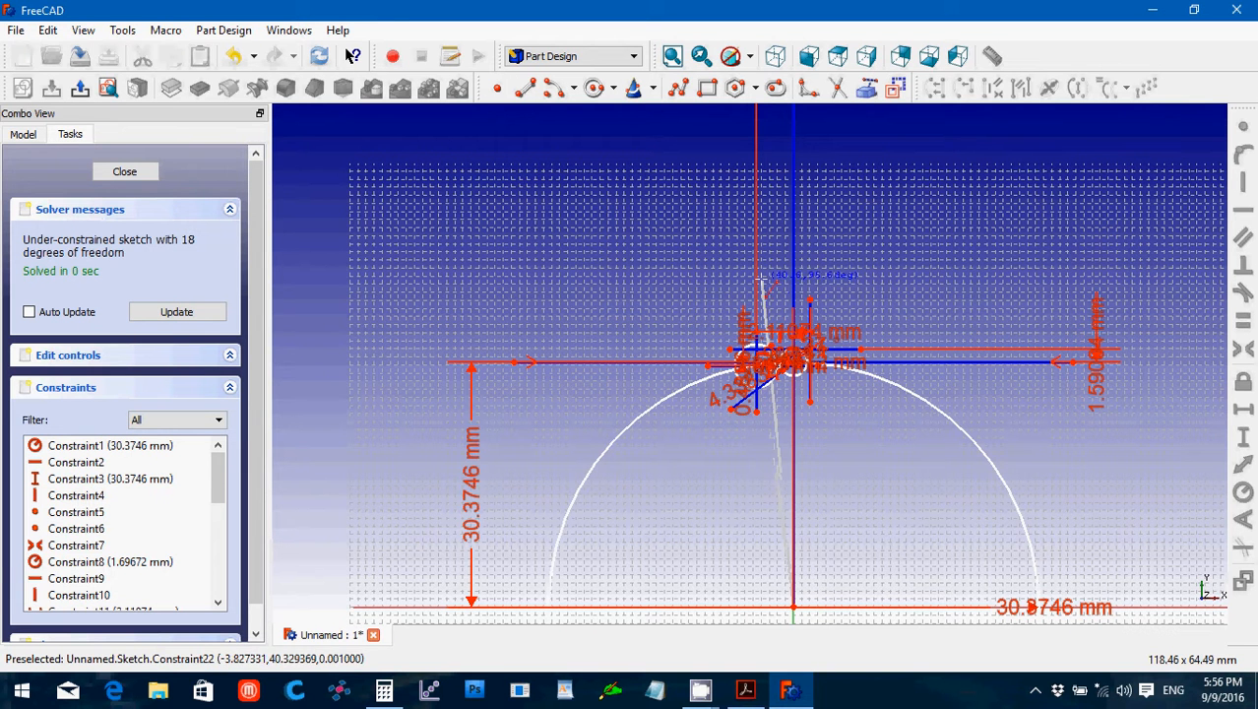
left_click(763, 278)
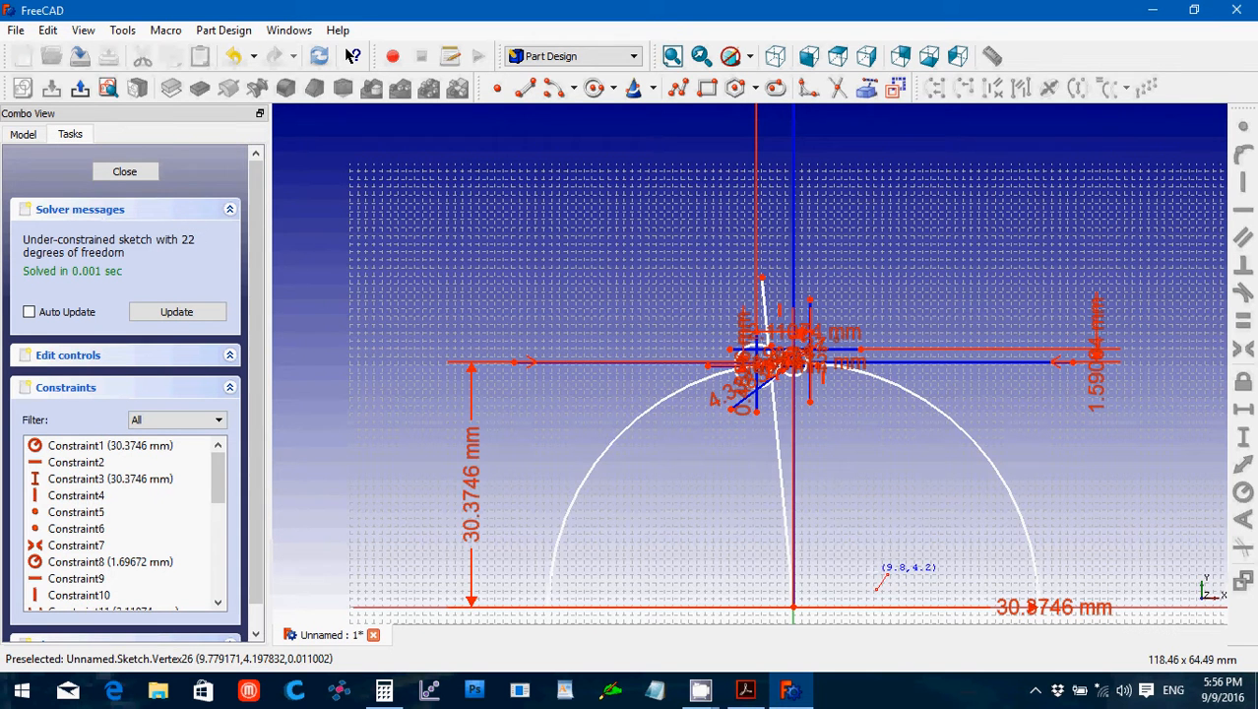
key("Escape")
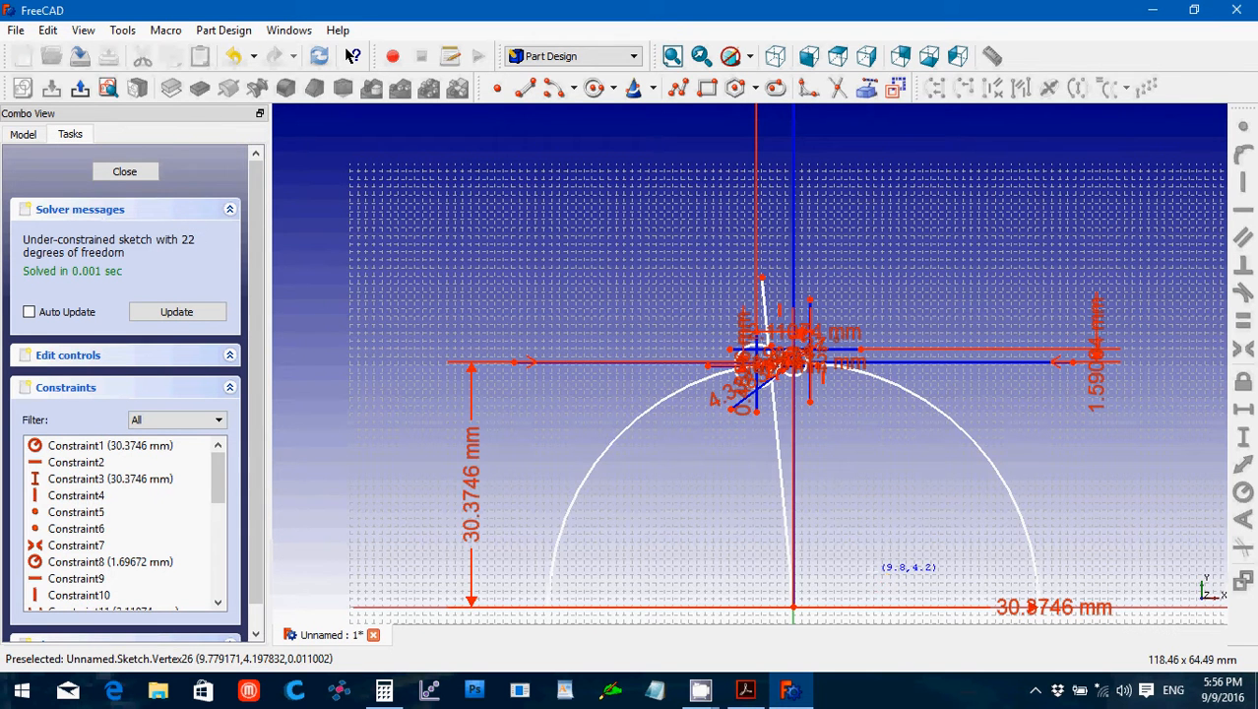
Constrain the angle between the new tooth tip line and the vertical centre line to 6°.
left_click(778, 424)
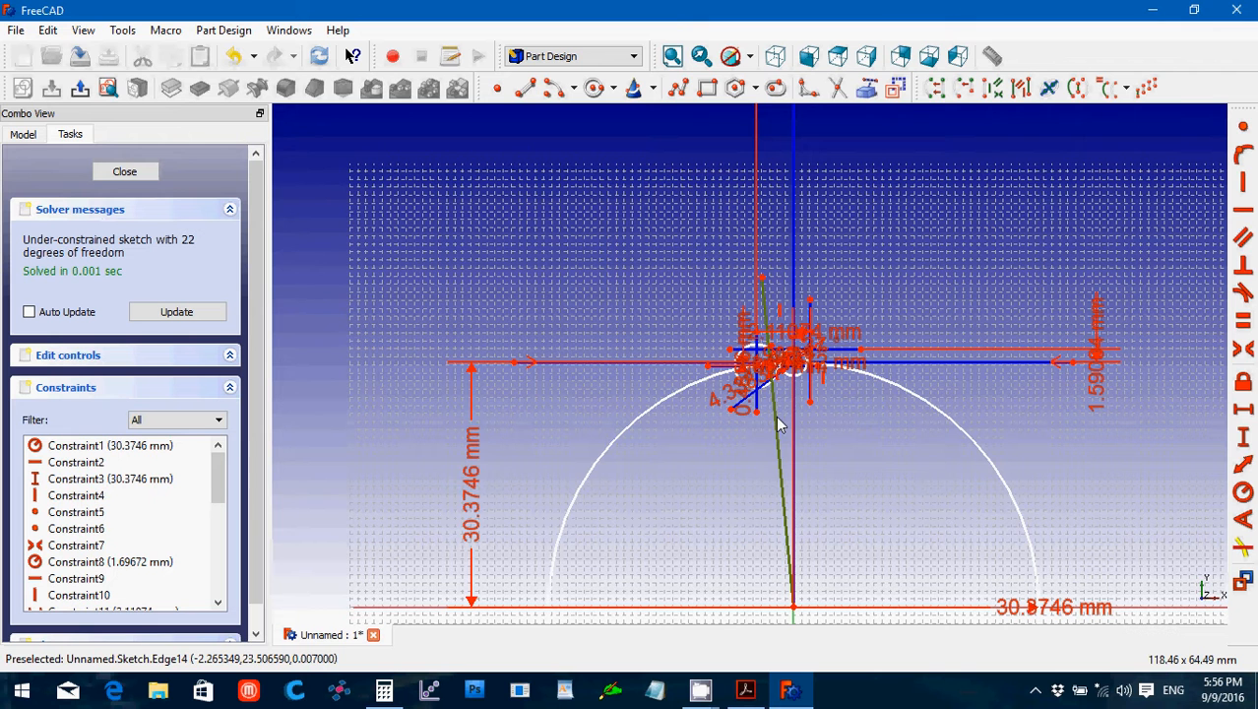
left_click(794, 259)
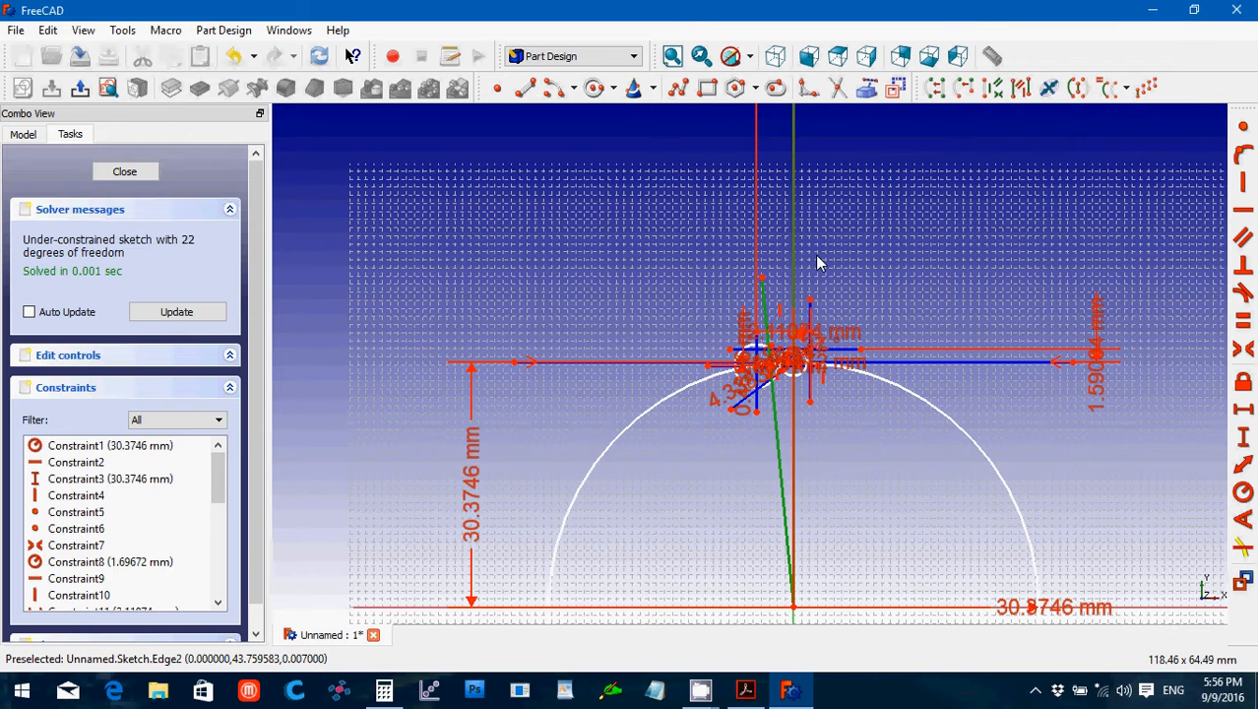
left_click(1243, 522)
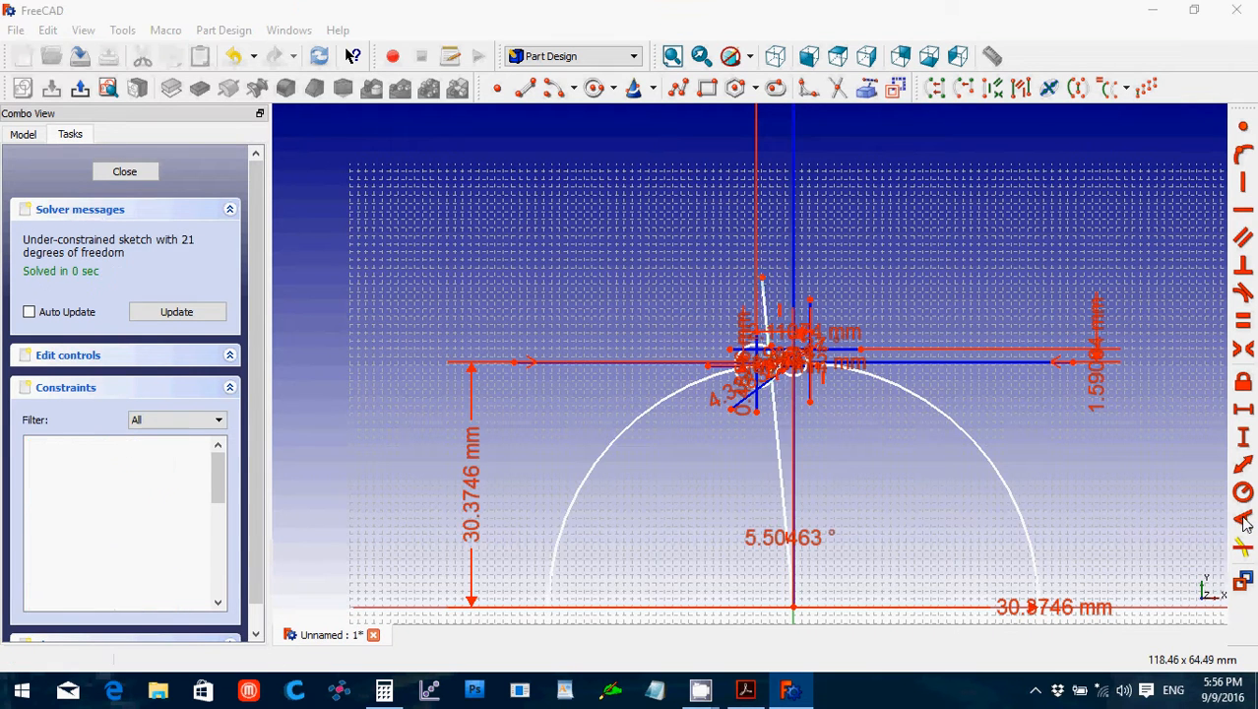
type("6")
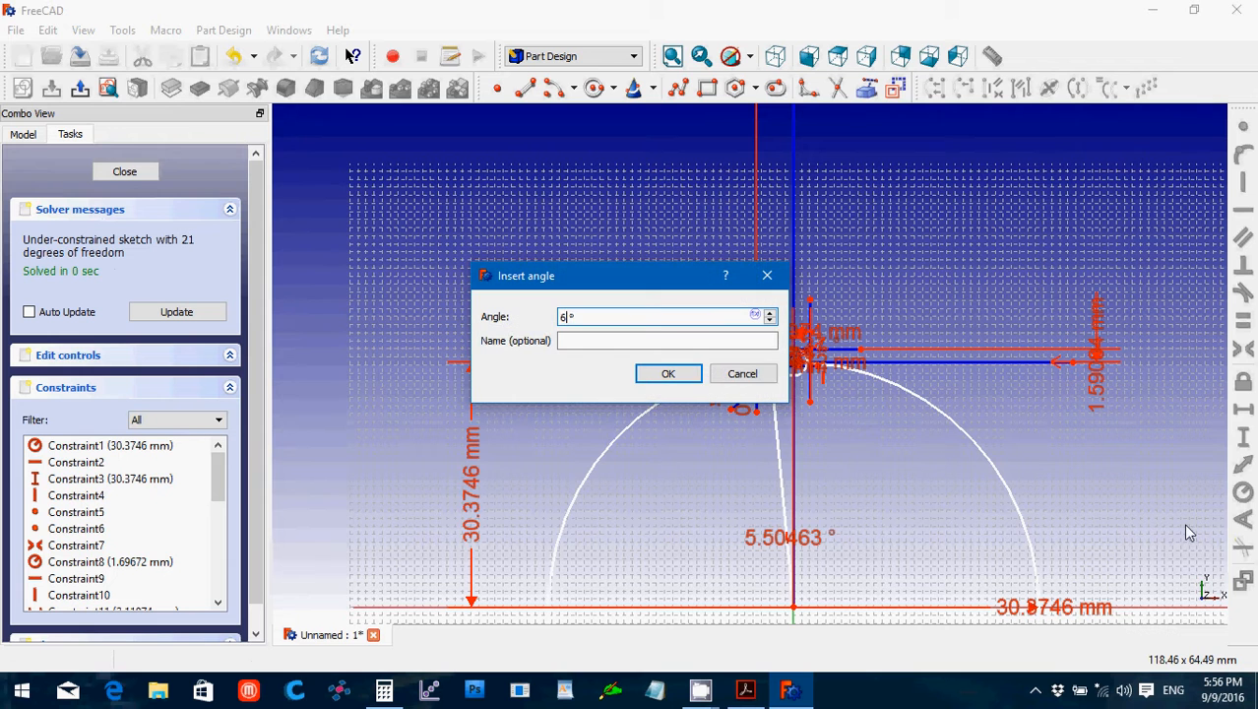
left_click(666, 375)
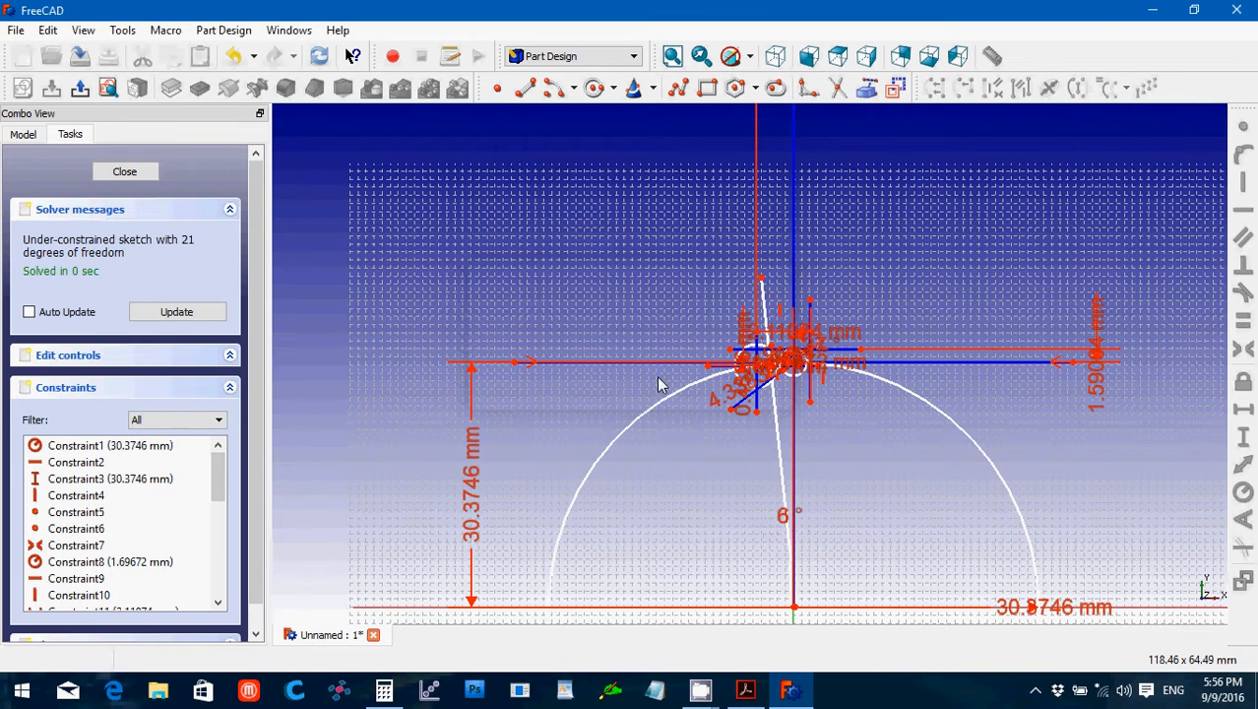
Switch to the sprocket PDF, examine the step 15 tooth form diagram on page 10, and return to FreeCAD.
scroll(858, 532, "up", 6)
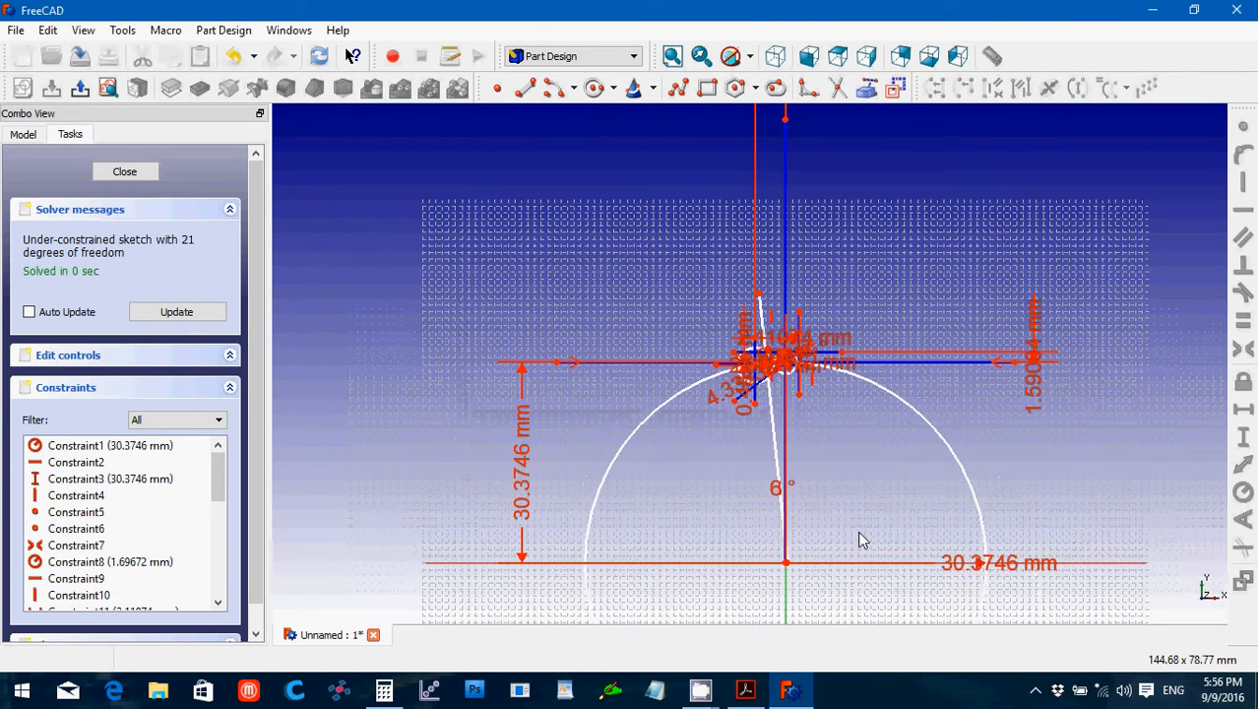
scroll(858, 539, "up", 1)
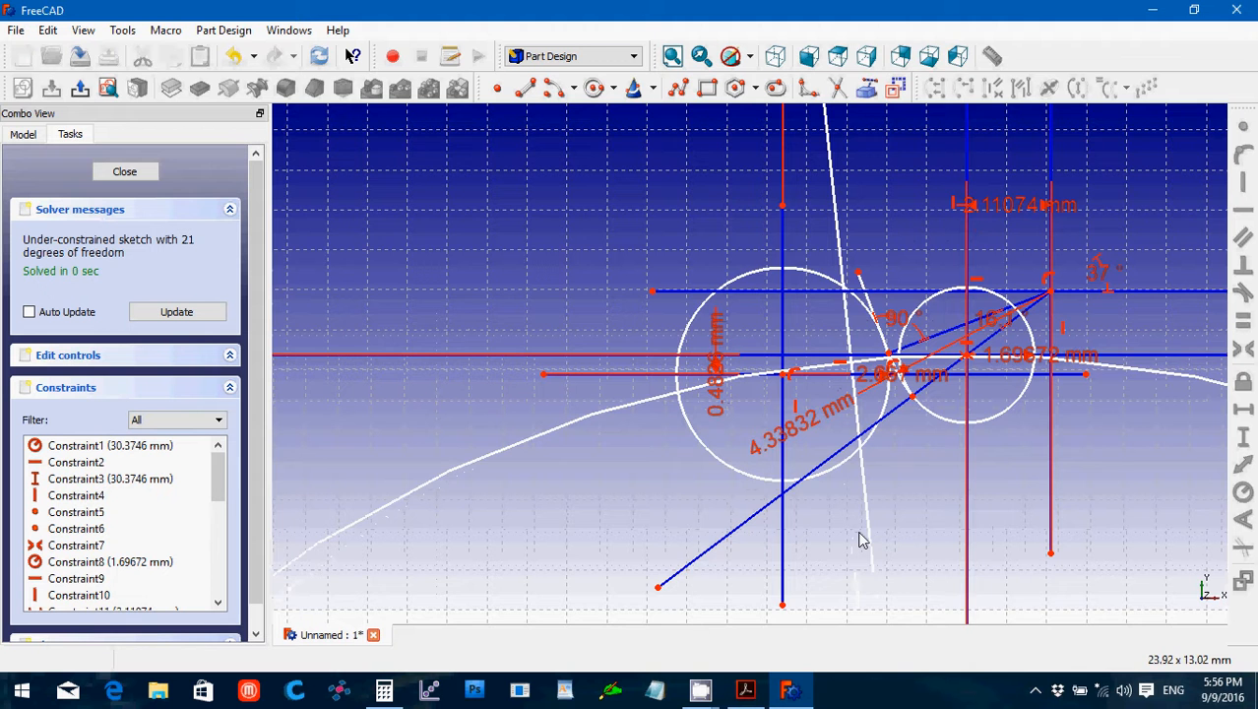
scroll(858, 540, "down", 3)
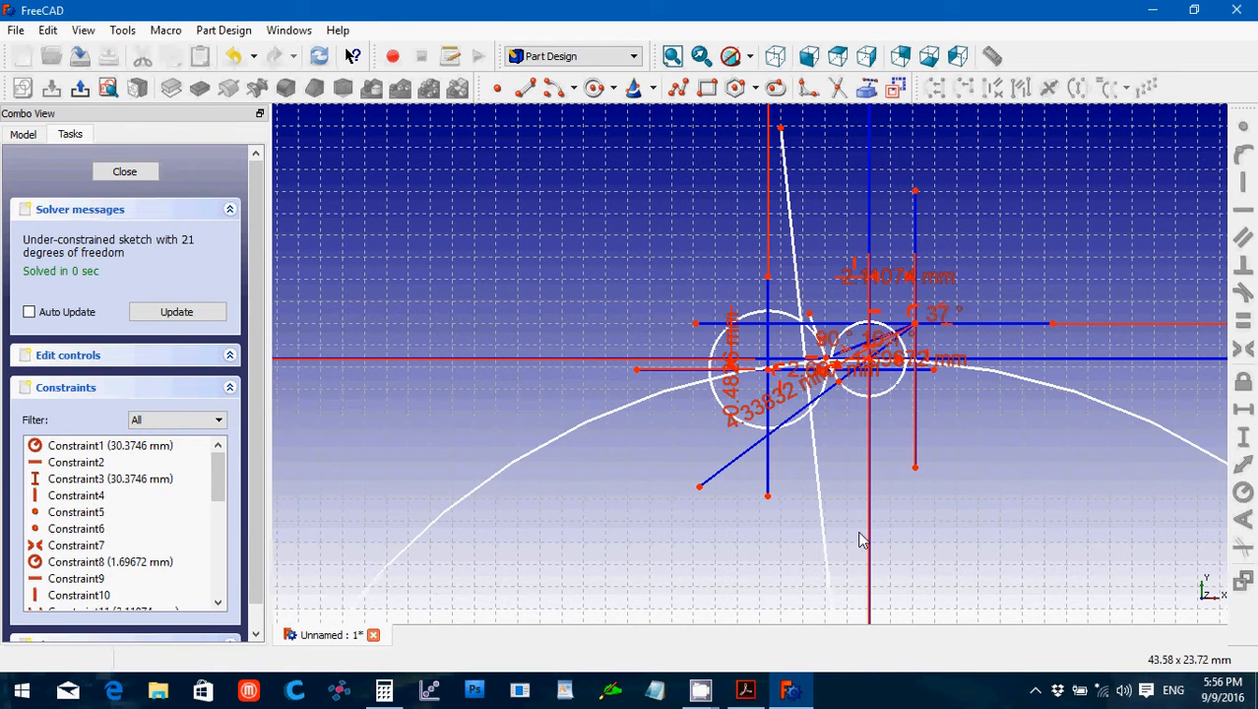
mouse_move(748, 696)
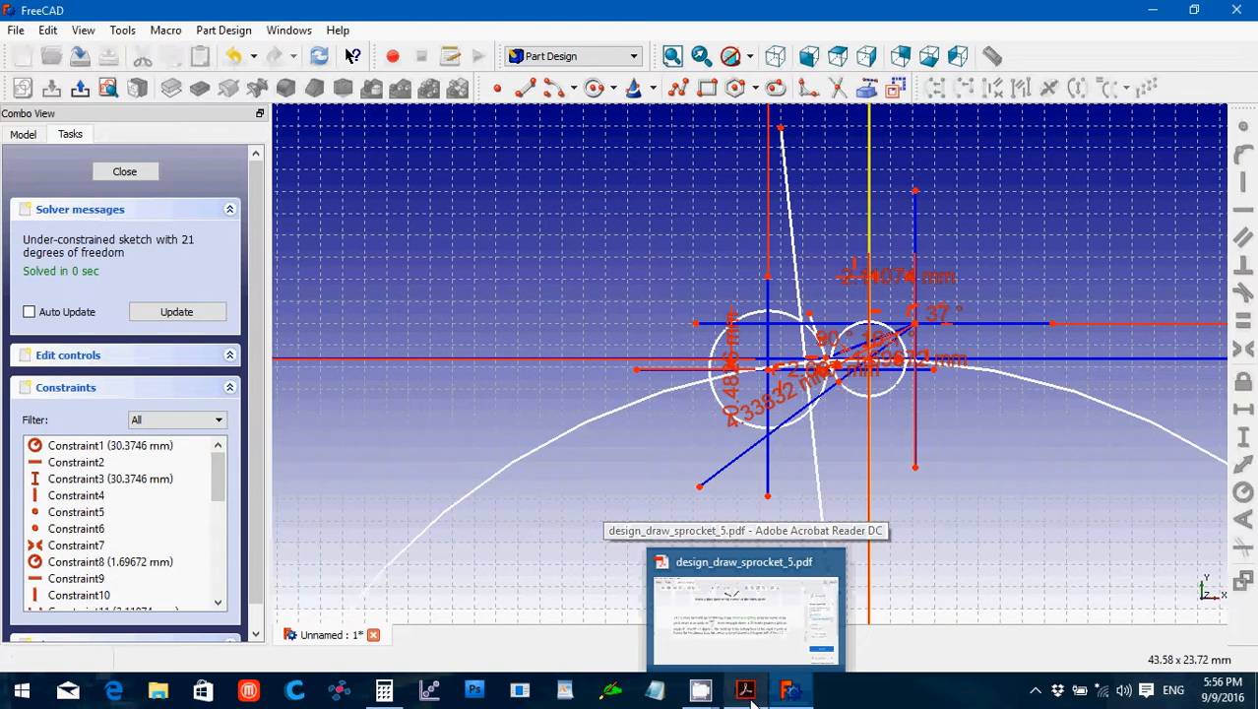
left_click(748, 694)
scroll(716, 501, "down", 10)
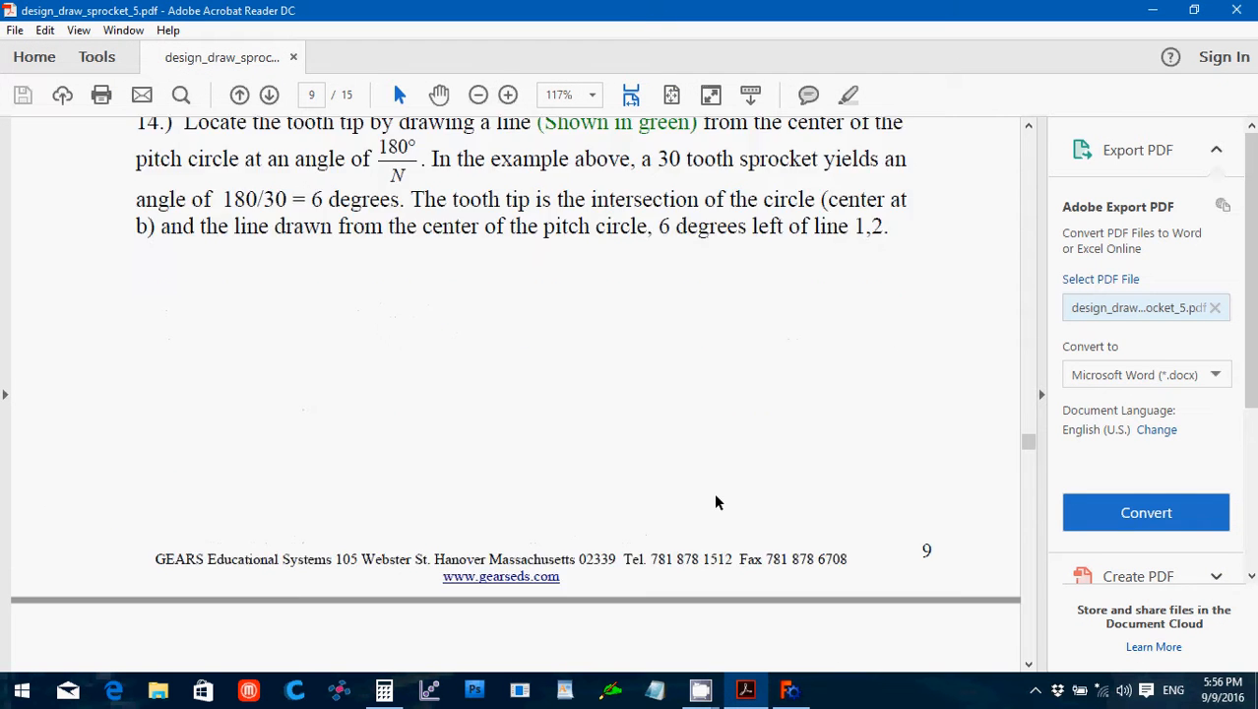
scroll(715, 494, "down", 3)
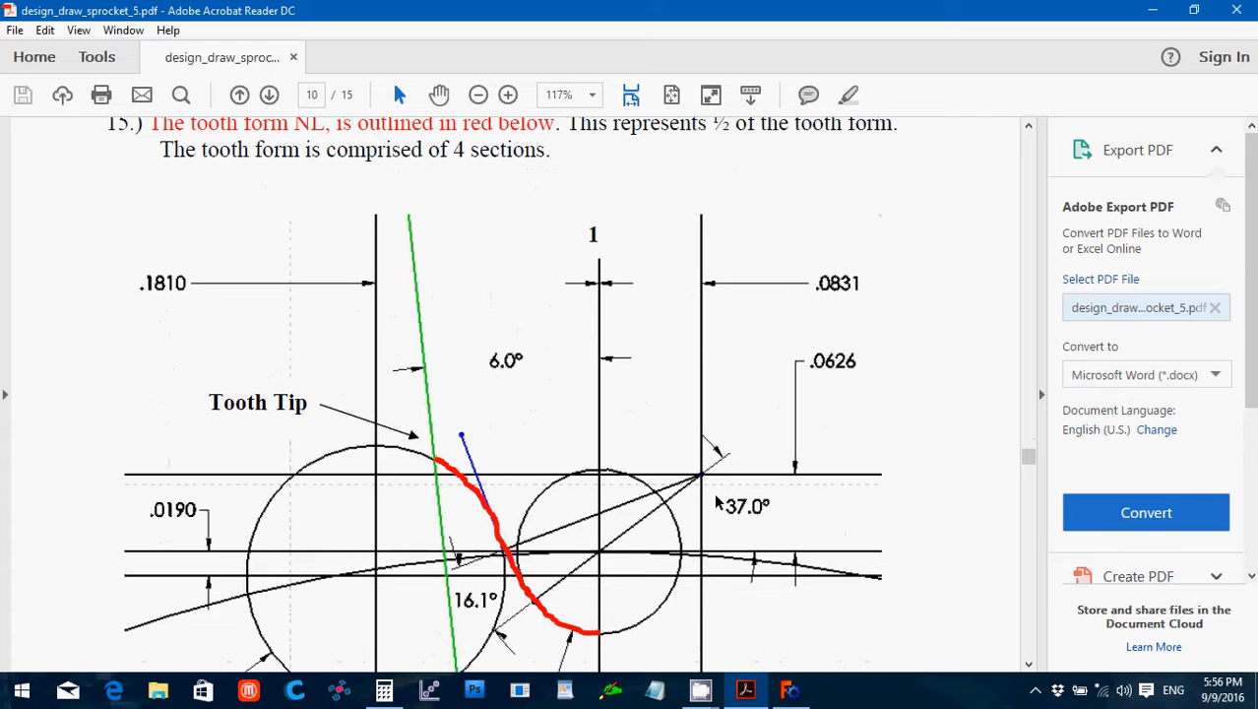
scroll(715, 502, "up", 1)
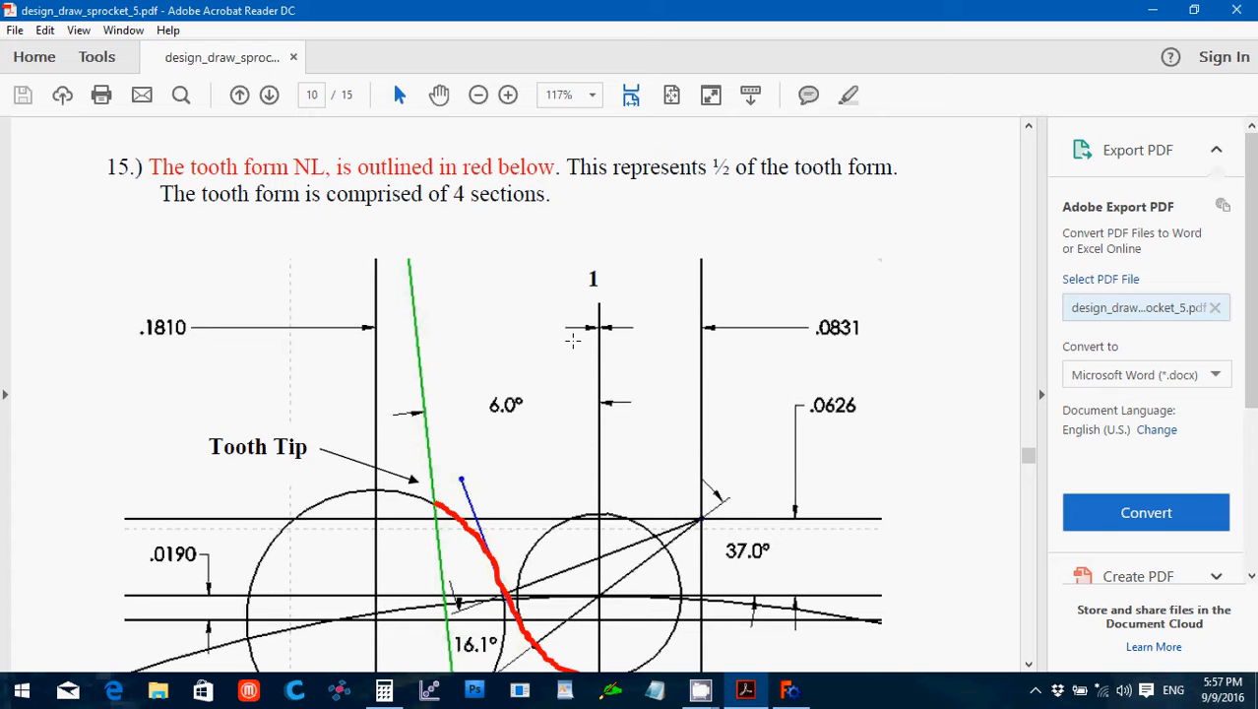
scroll(571, 340, "down", 3)
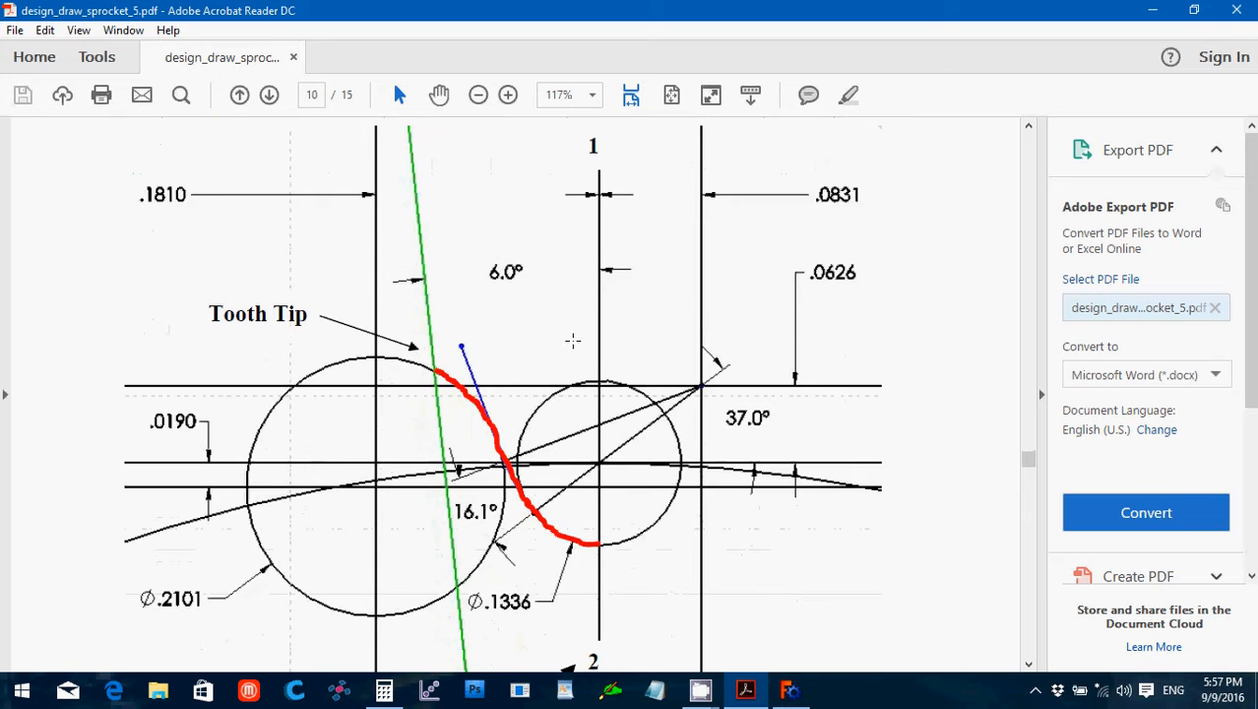
scroll(572, 340, "down", 1)
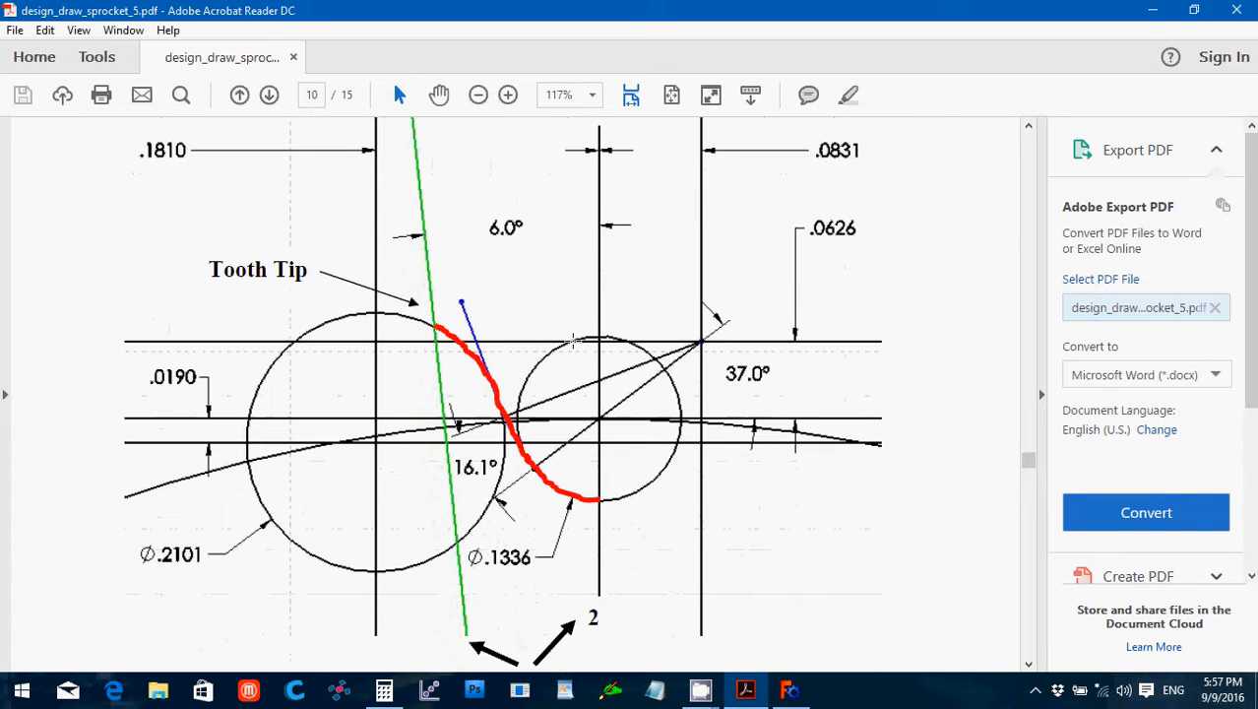
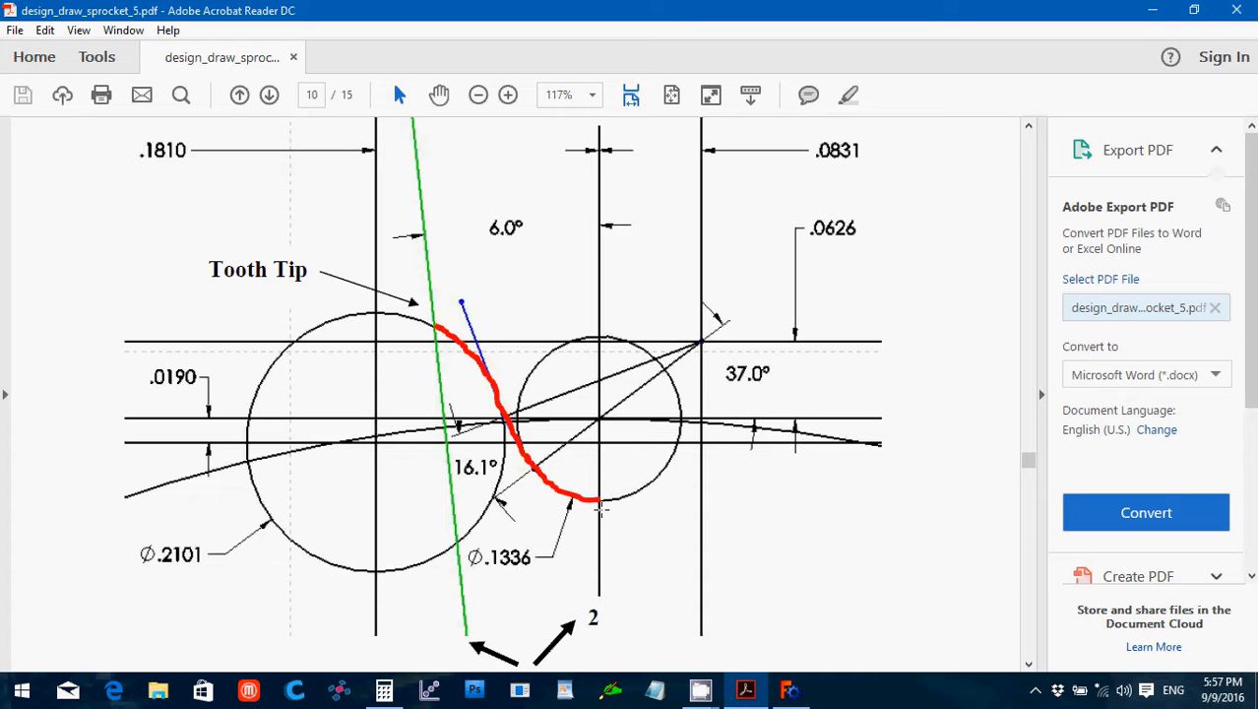
left_click(789, 688)
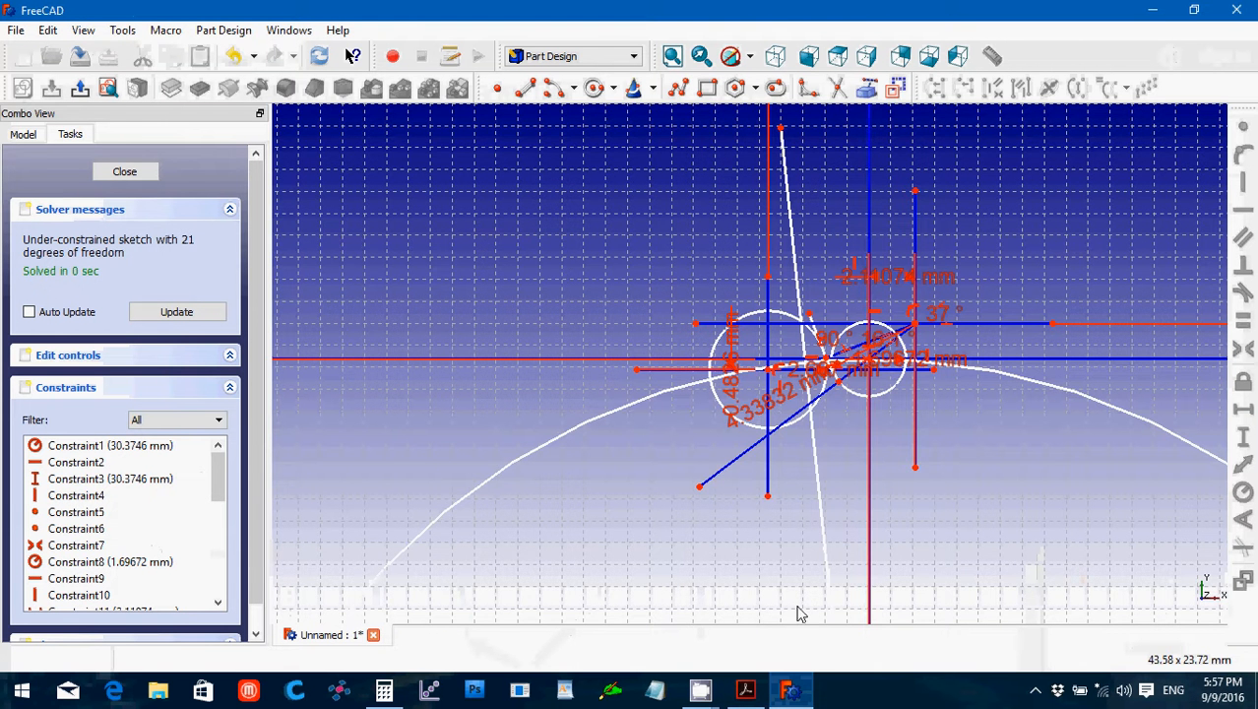
Try to apply a point-on-object constraint between the large circle and the 6° tooth tip line.
scroll(784, 618, "up", 6)
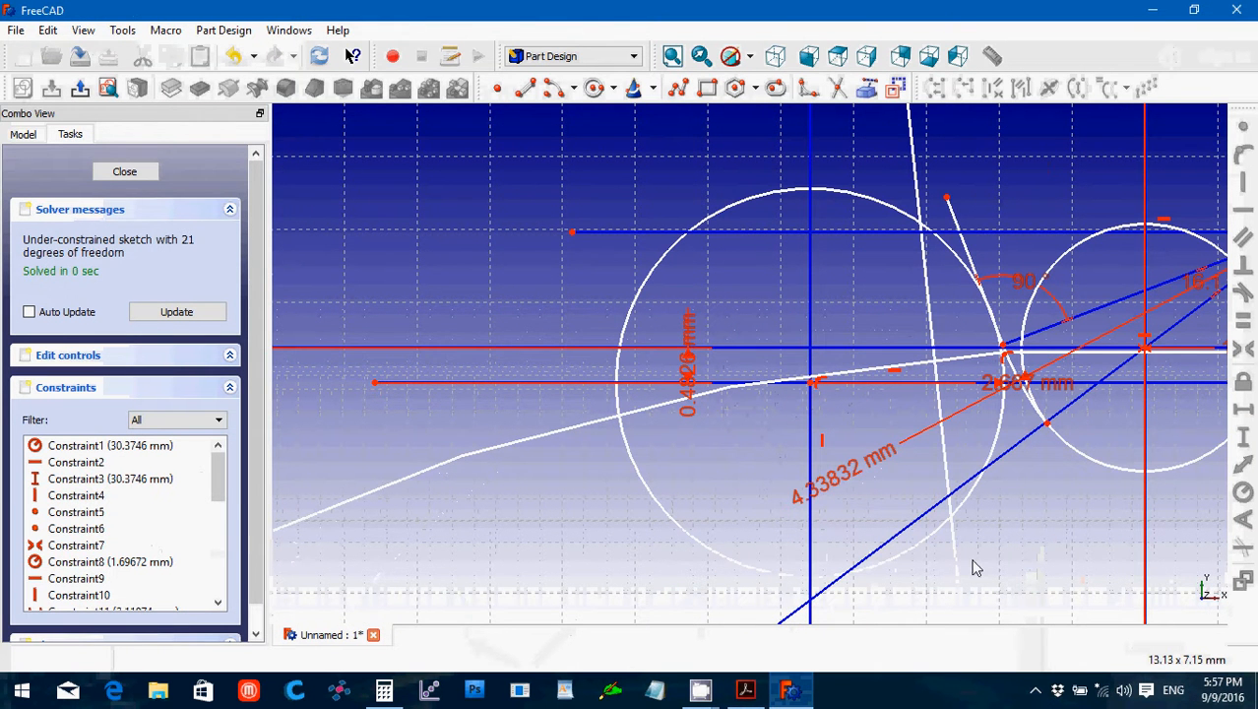
key("Right")
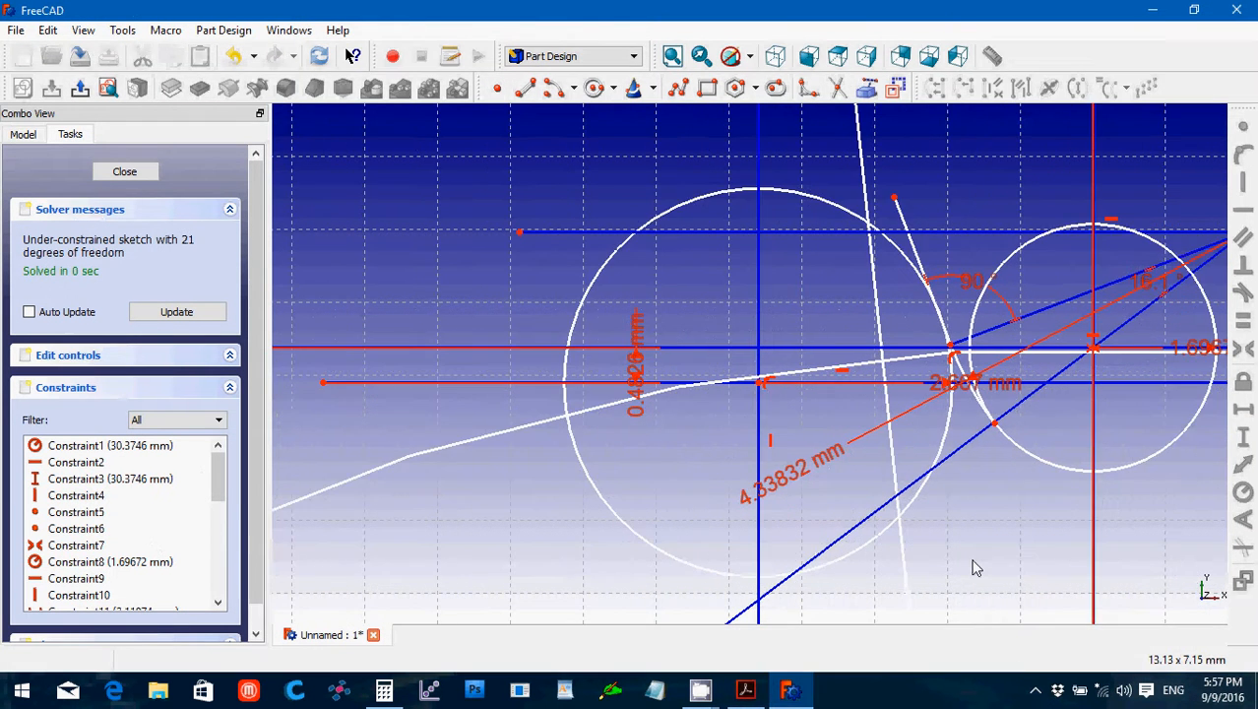
left_click(872, 264)
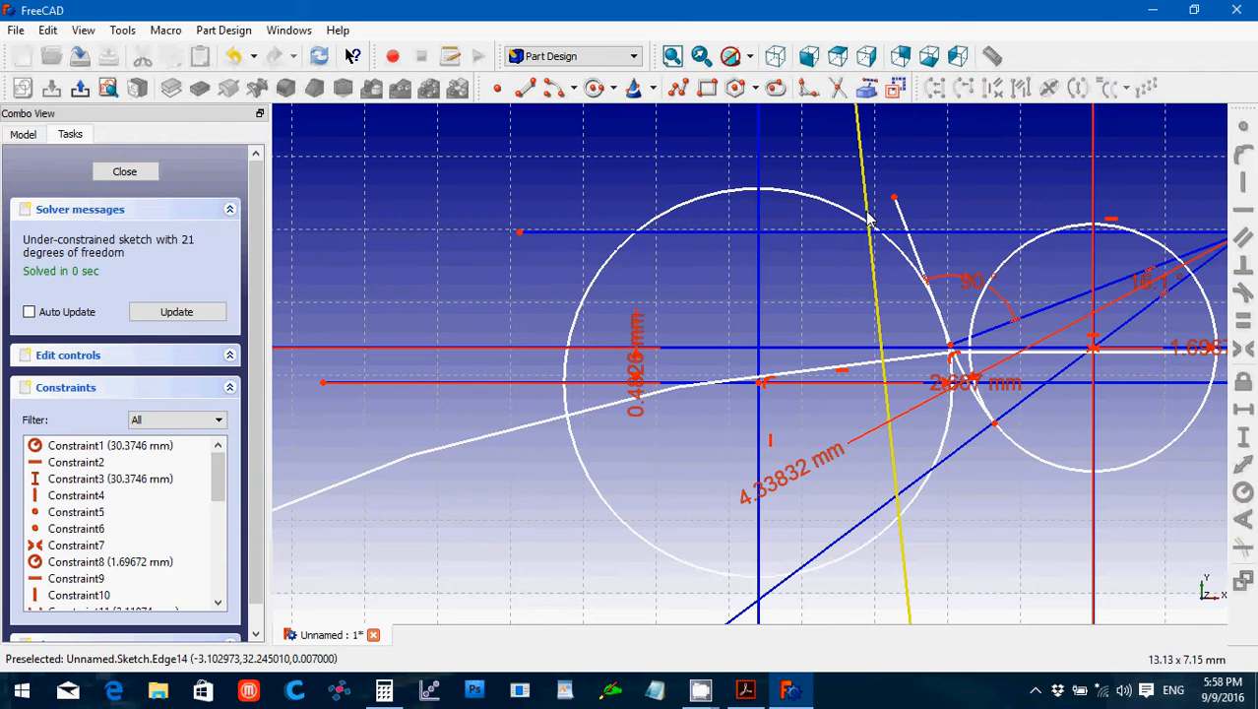
left_click(828, 301)
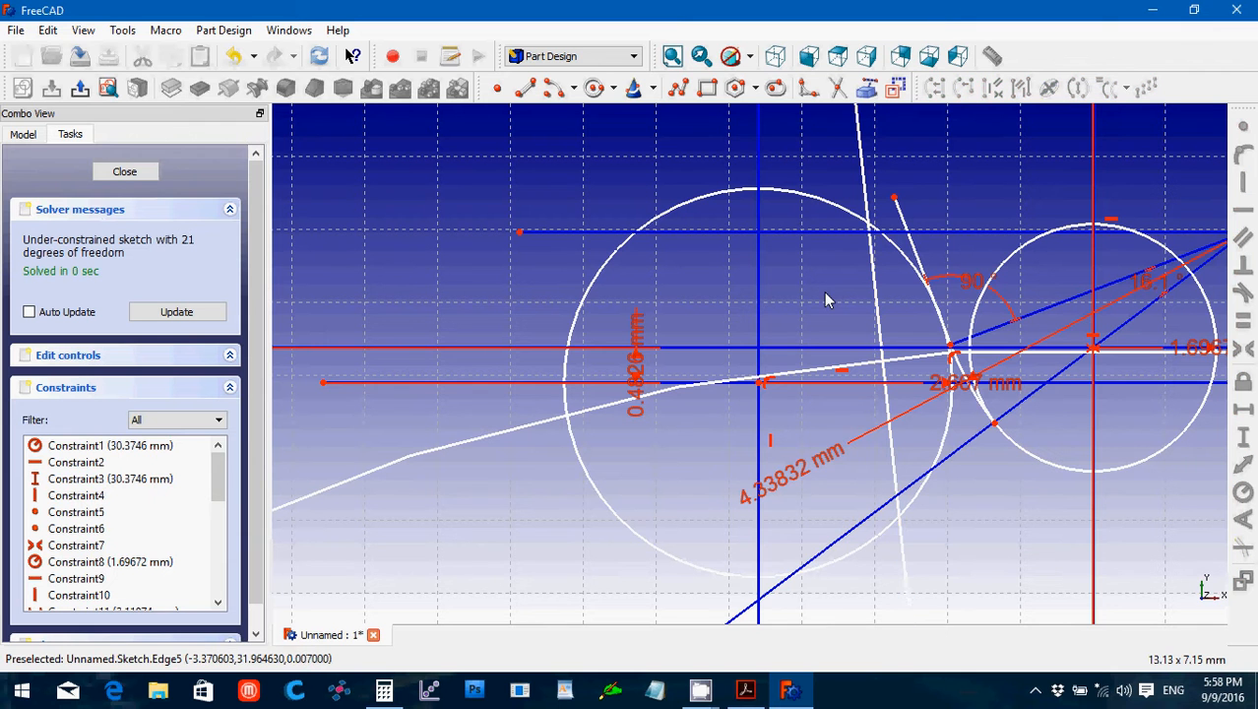
left_click(830, 204)
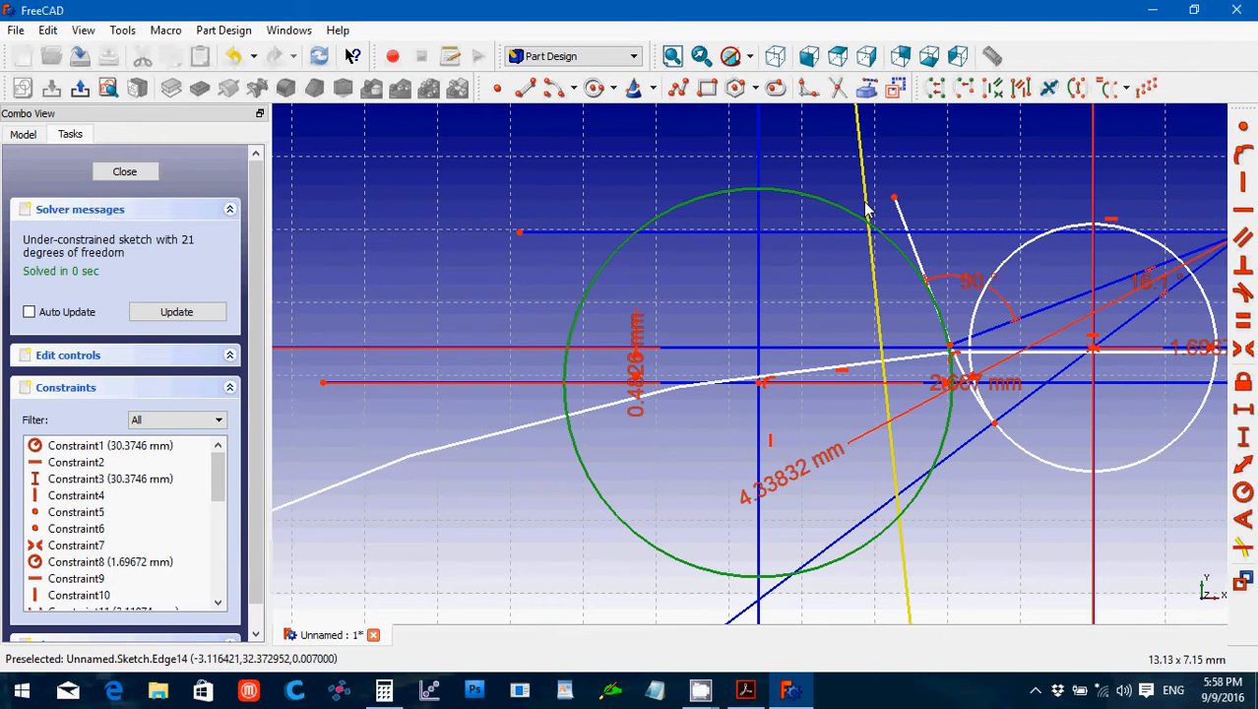
left_click(866, 208)
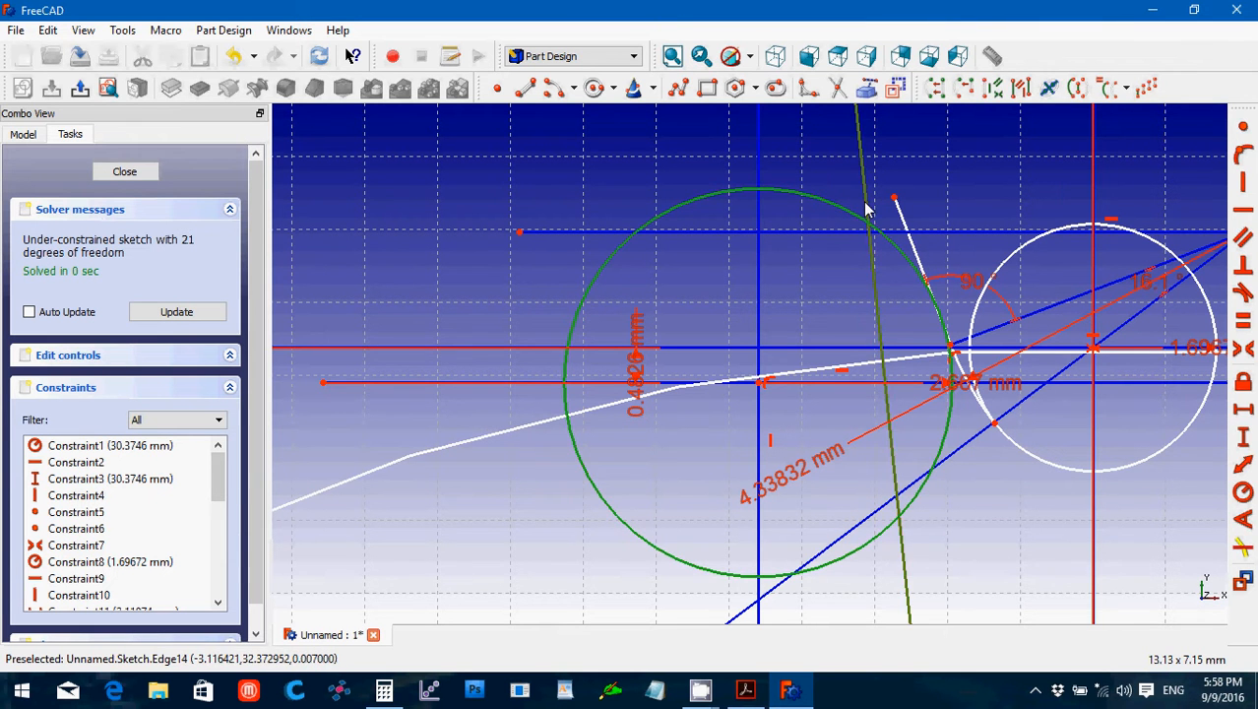
left_click(1241, 155)
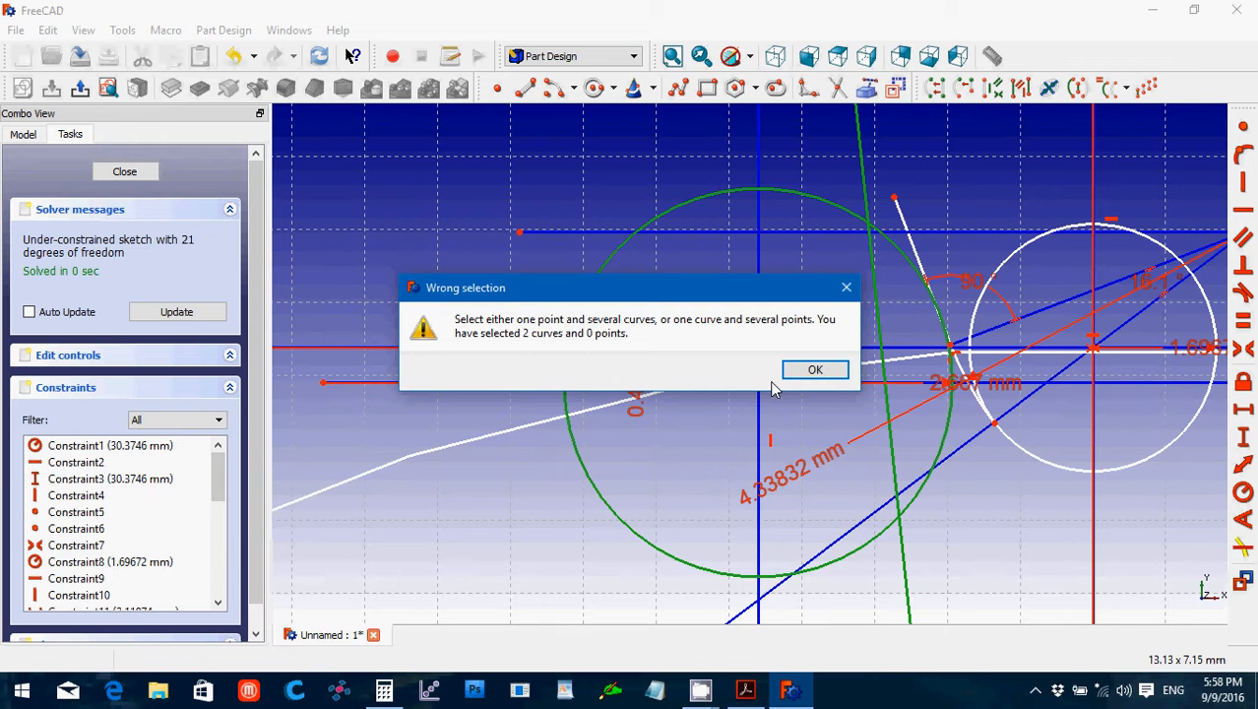
left_click(814, 371)
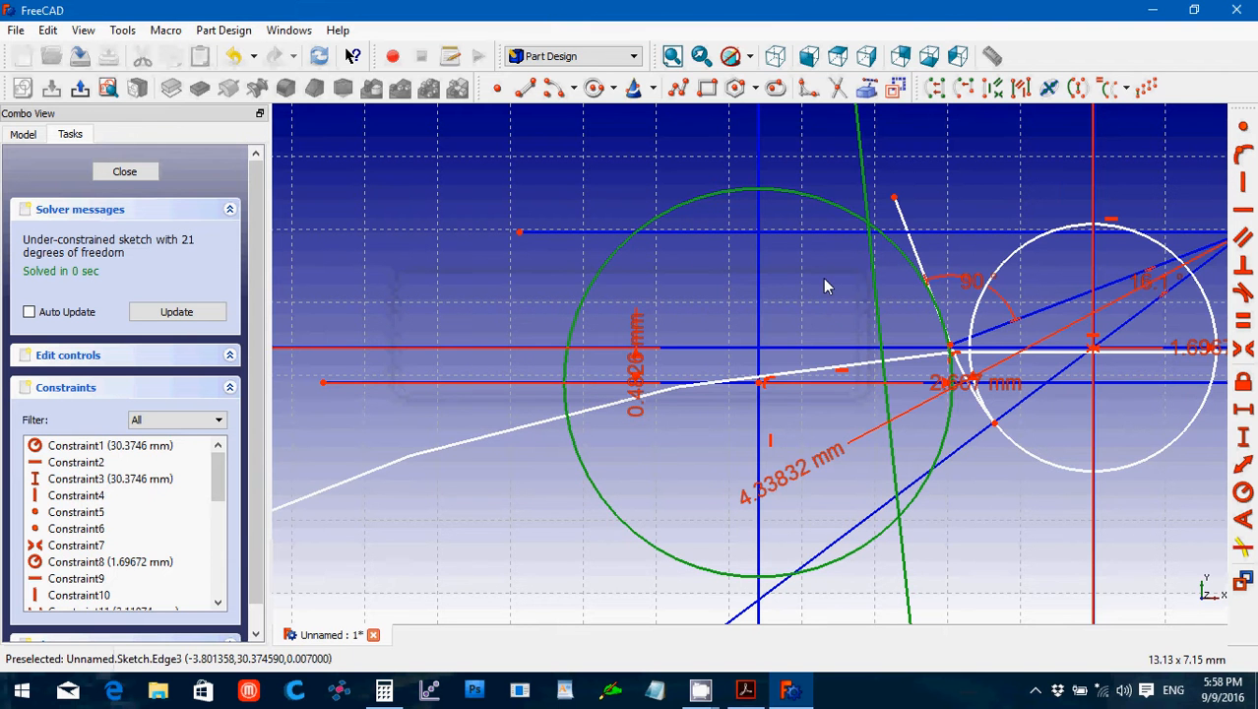
Shorten the 6° tooth tip line by moving its upper end down to just above the large circle, and shift the line slightly right.
scroll(824, 287, "down", 2)
scroll(825, 286, "down", 2)
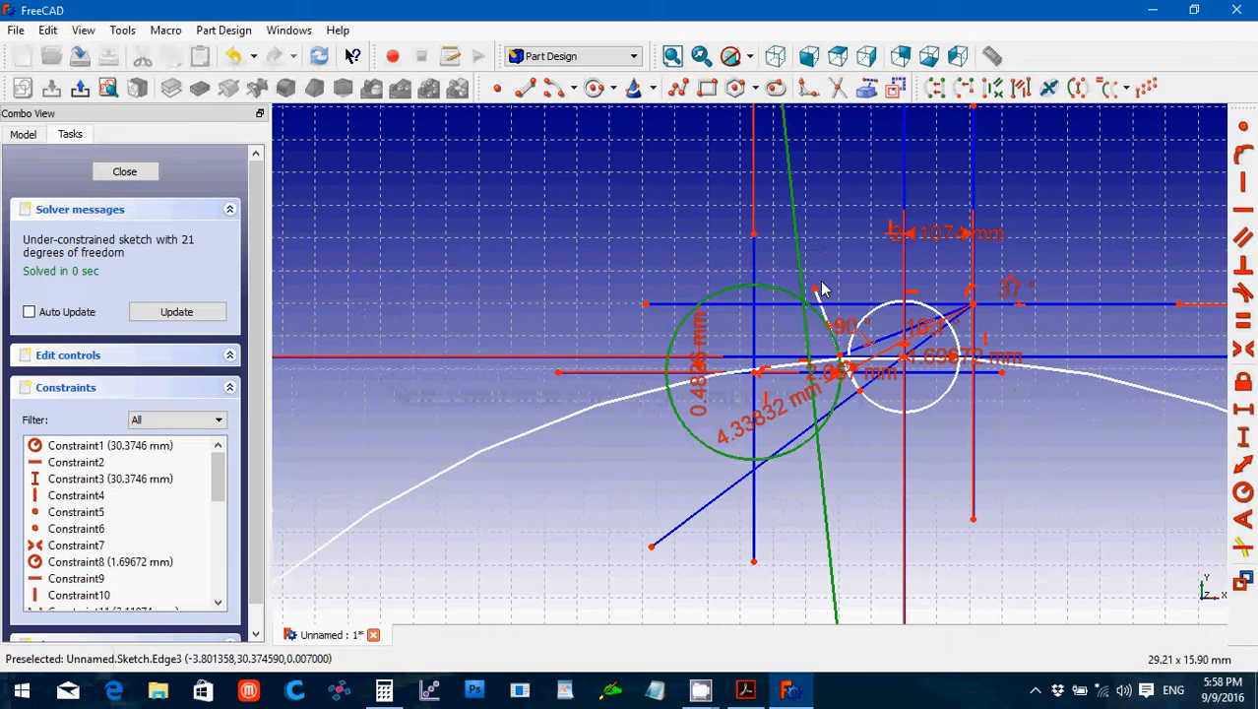
scroll(822, 212, "down", 3)
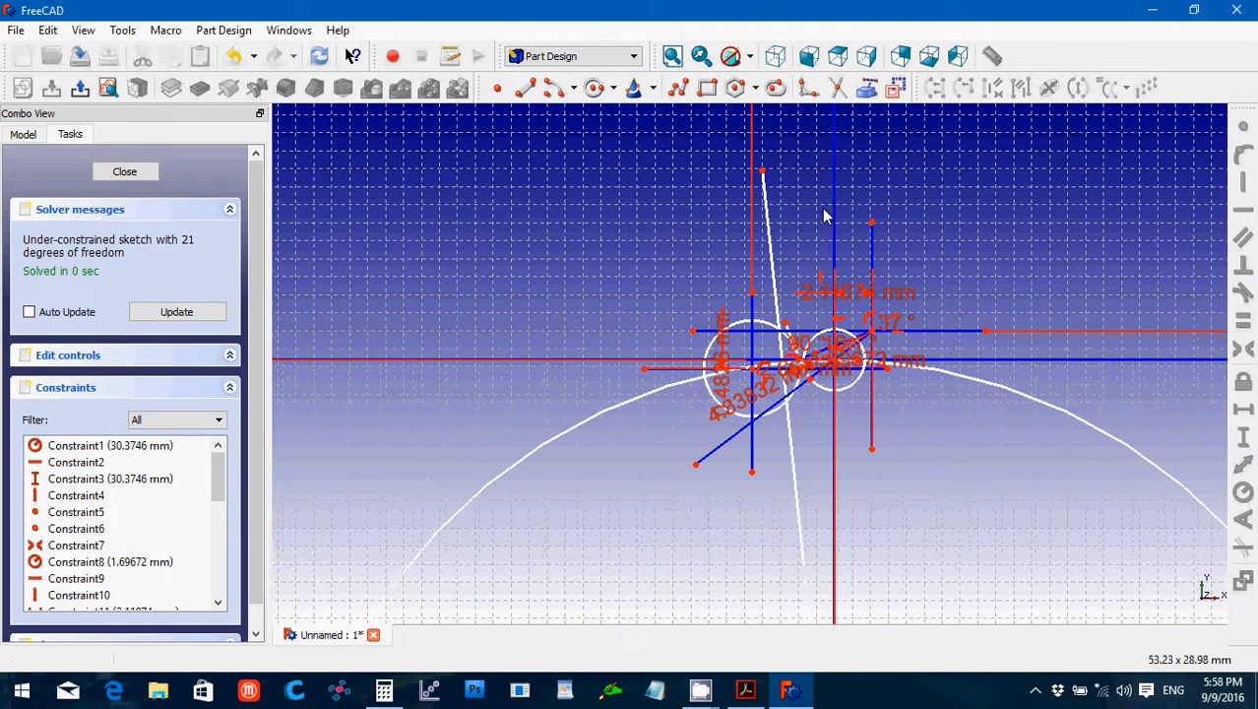
left_click_drag(764, 172, 777, 320)
scroll(797, 320, "up", 3)
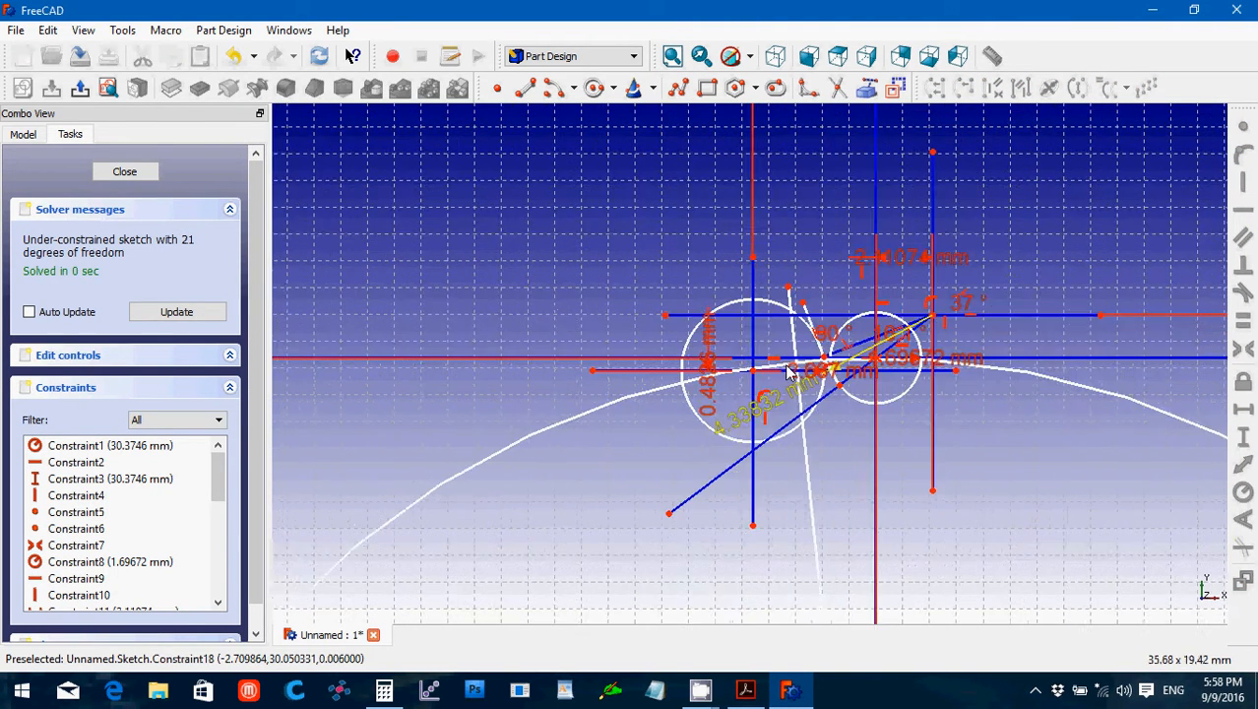
mouse_move(829, 296)
left_mouse_down()
mouse_move(809, 309)
mouse_move(863, 300)
left_mouse_up()
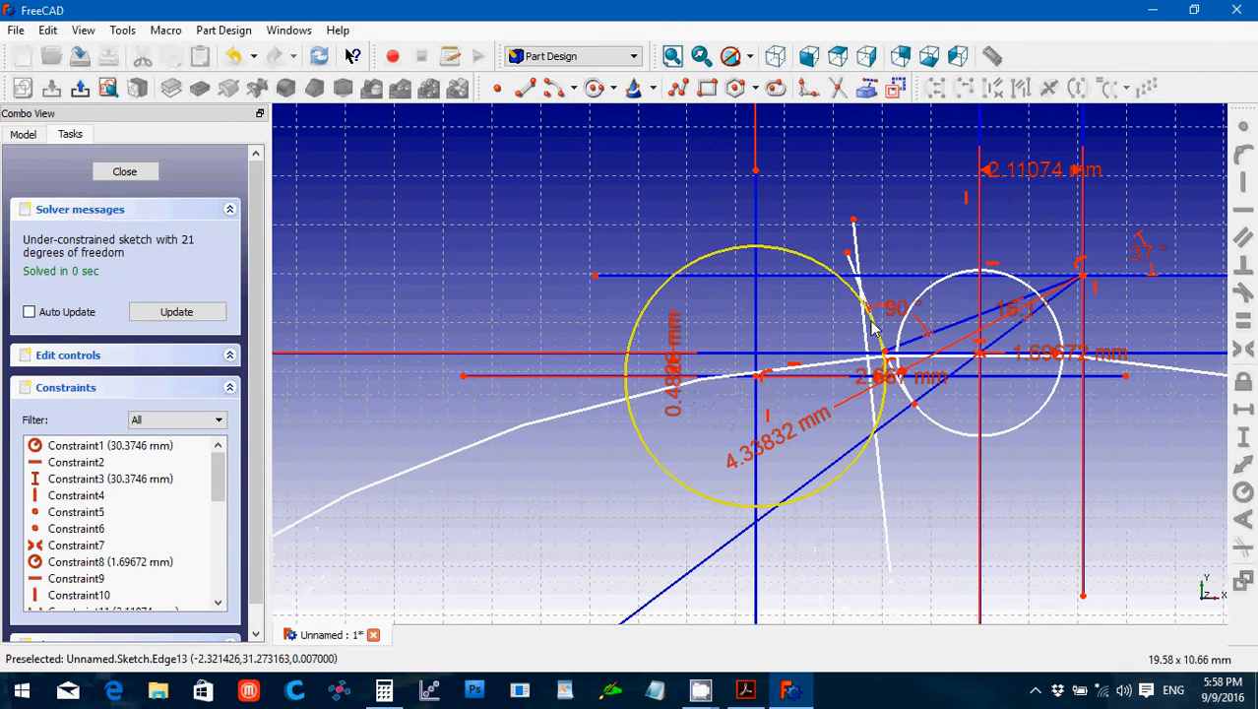
Make the lower end of the 6° tooth tip line coincident with the sketch origin.
scroll(868, 389, "down", 4)
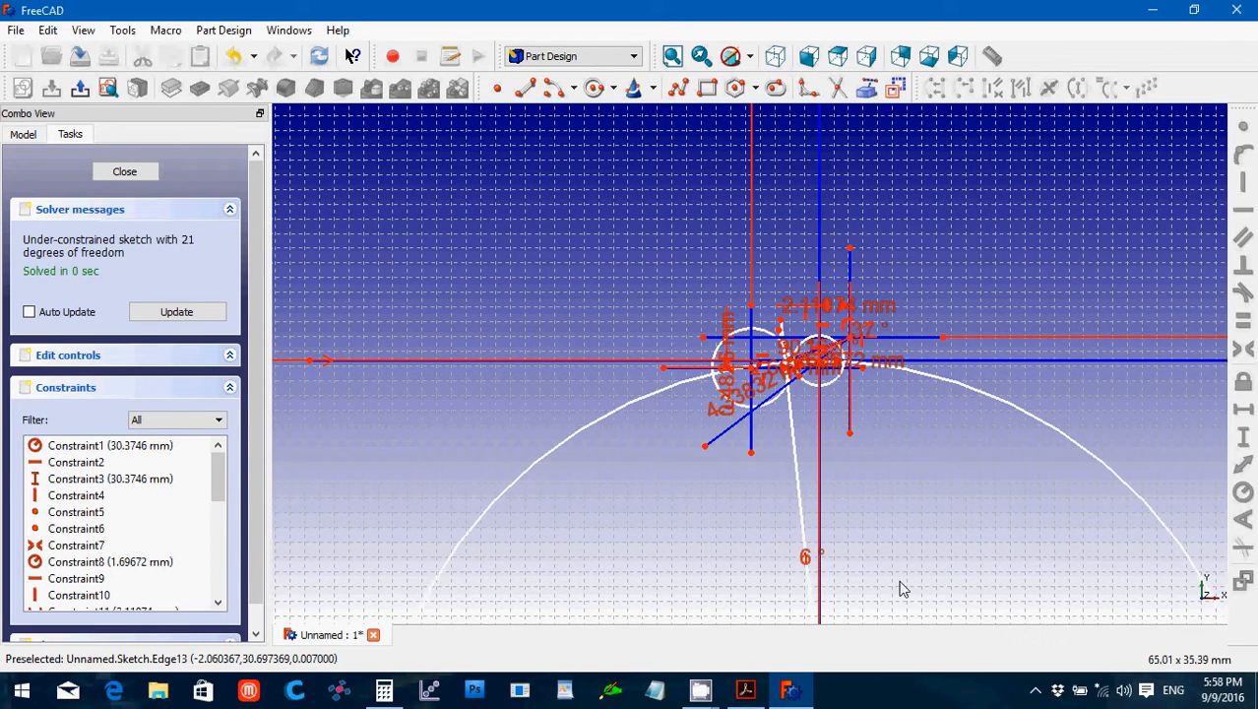
middle_click_drag(902, 583, 890, 550)
key("Down")
key("Down")
key("Down")
key("Down")
key("Down")
key("Down")
key("Down")
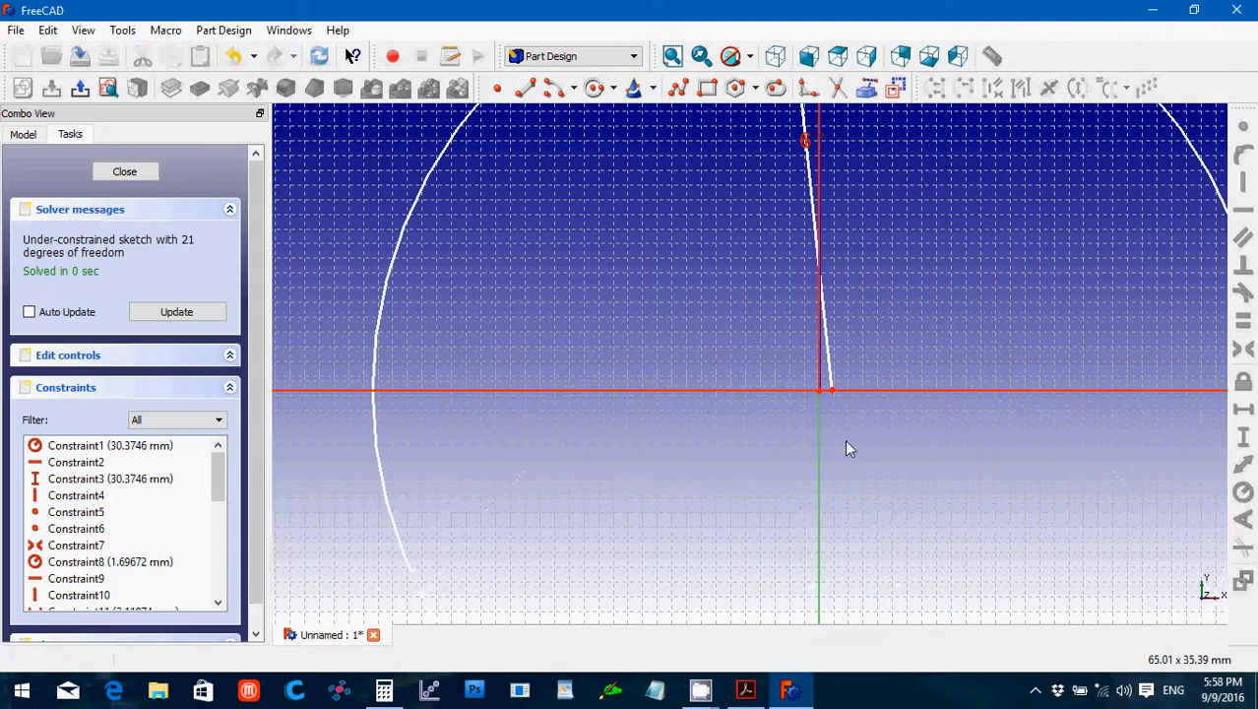
left_click(831, 391)
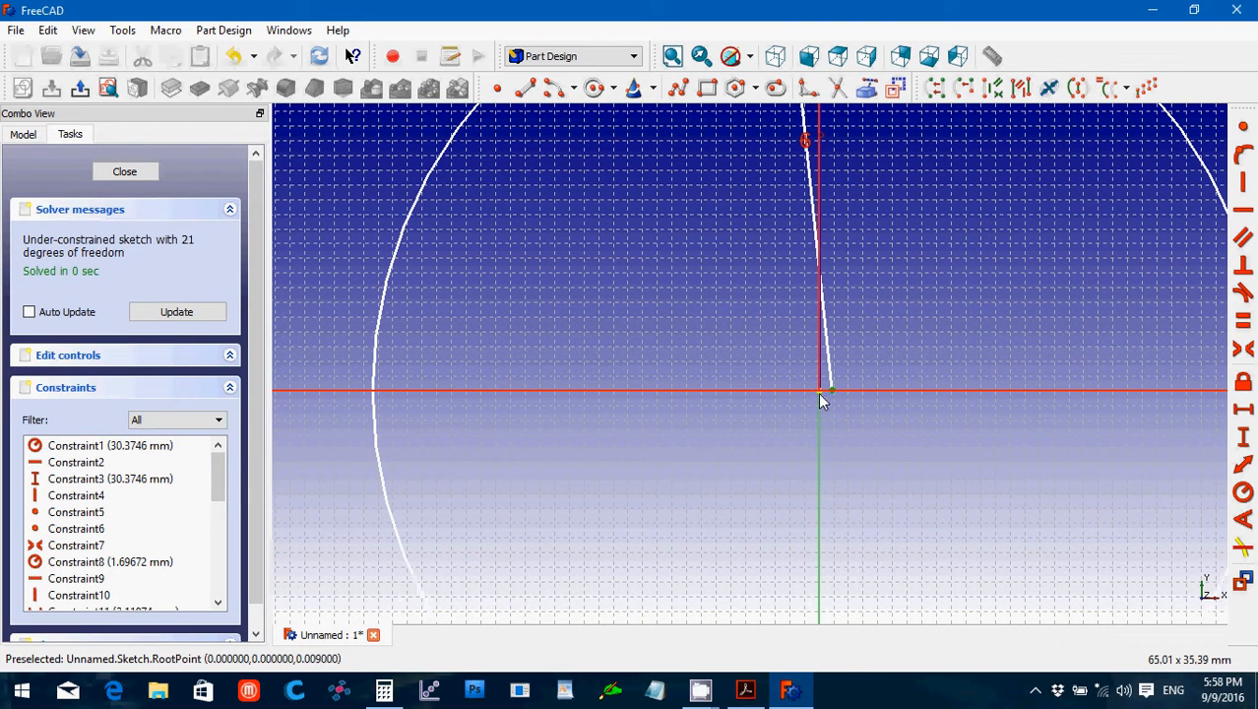
left_click(775, 385)
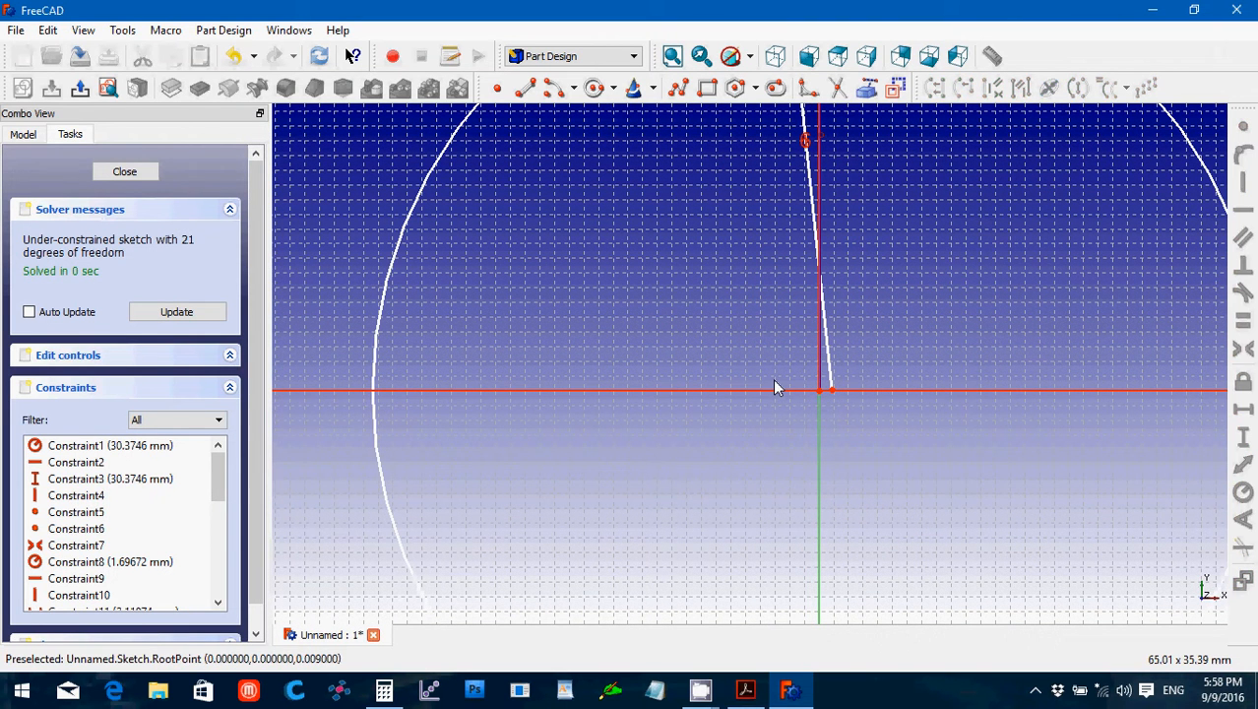
left_click(822, 394)
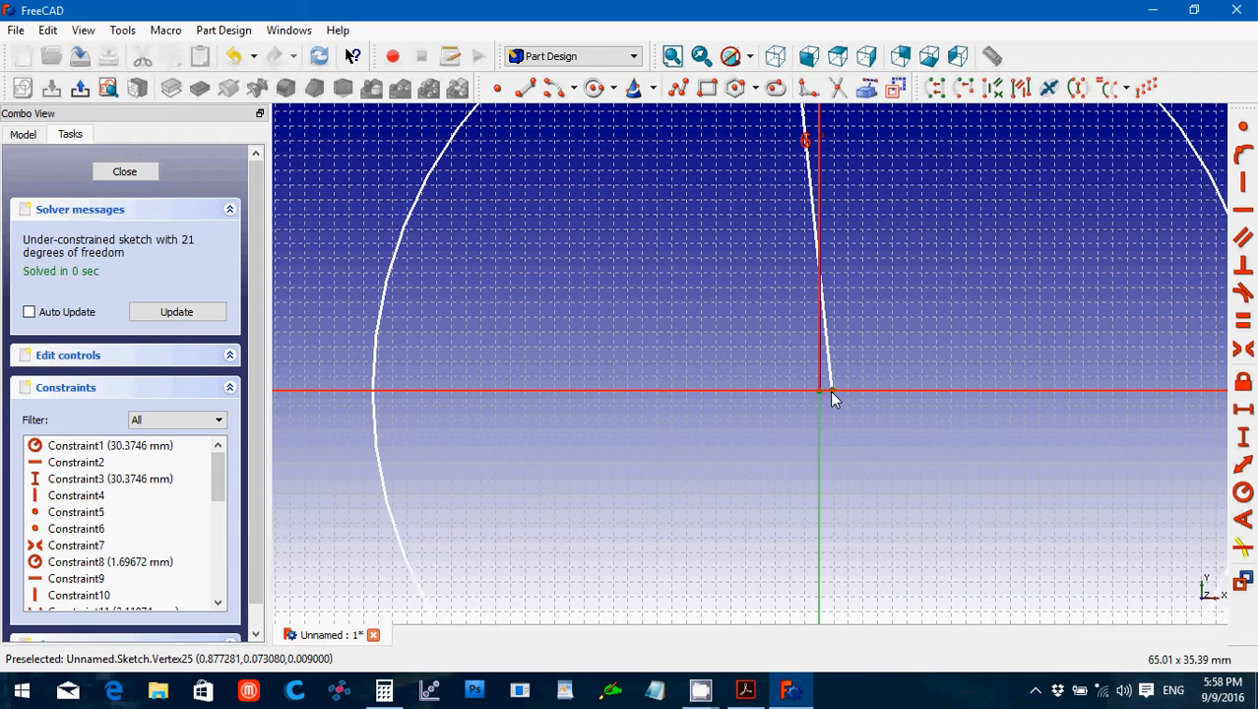
left_click(831, 394)
left_click(1243, 130)
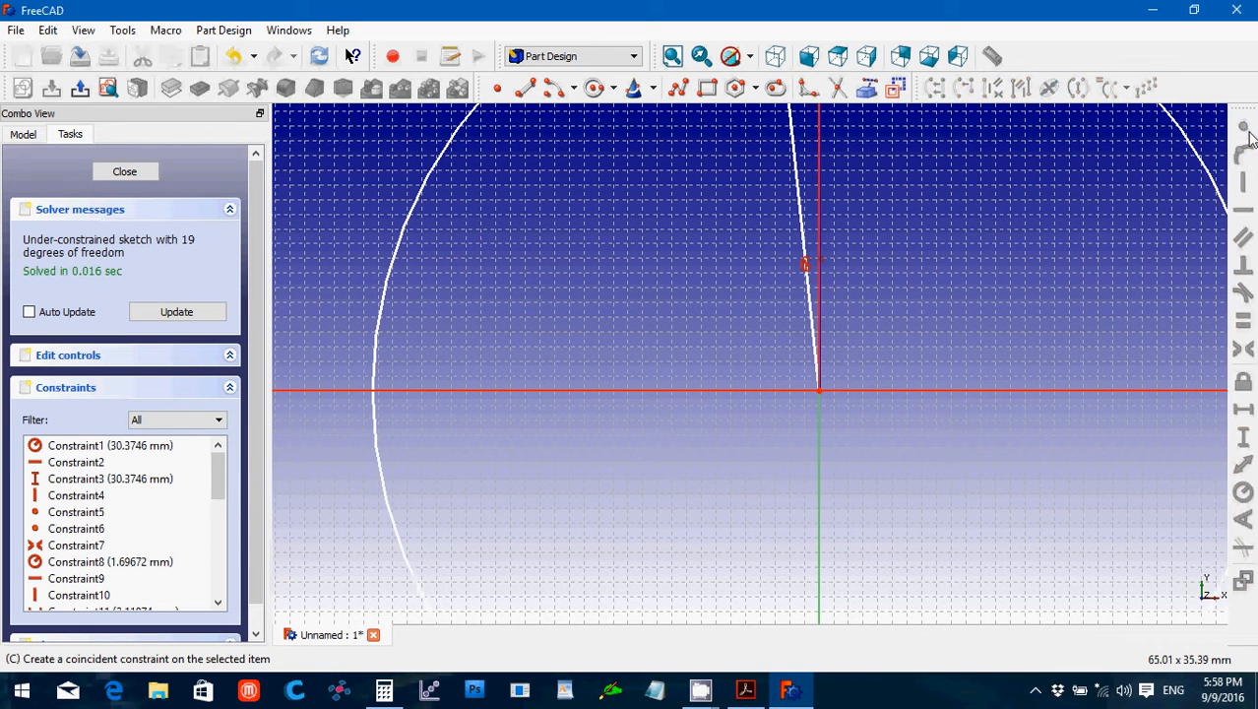
Constrain the upper end of the 6° tooth tip line onto the large circle.
scroll(898, 485, "up", 3)
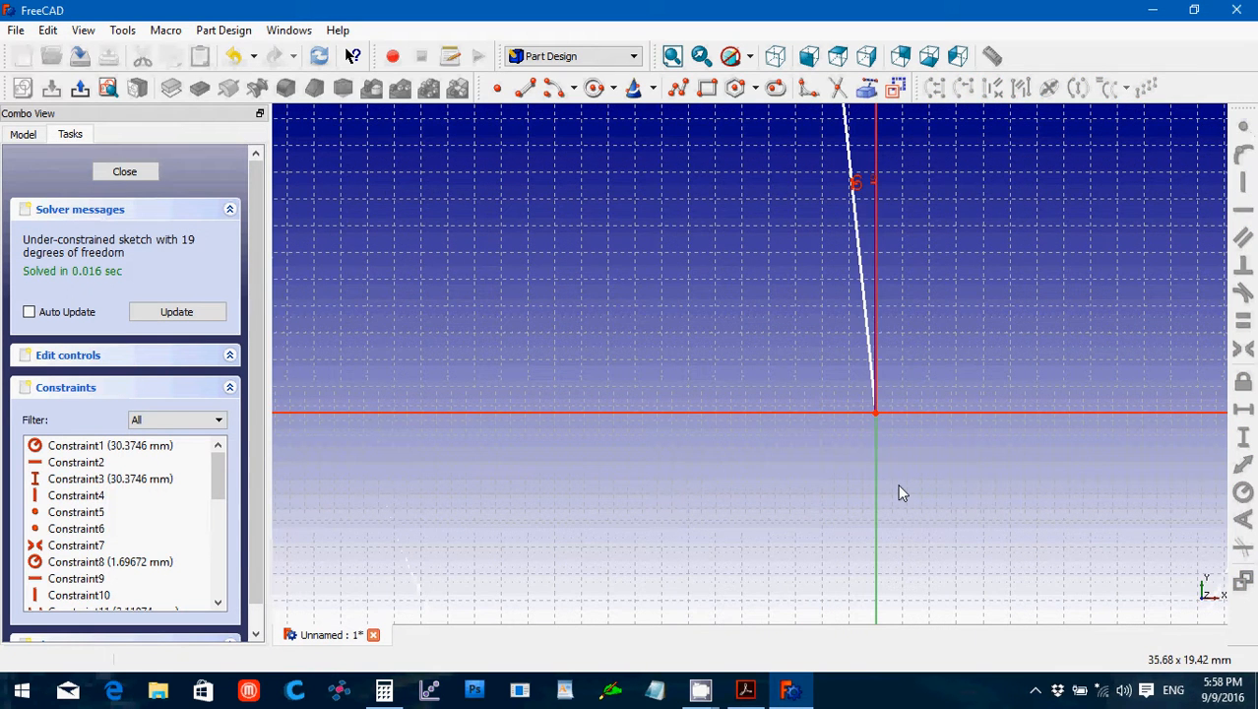
key("Up")
key("Up")
key("Up")
key("Up")
key("Up")
key("Up")
key("Up")
key("Up")
key("Up")
key("Up")
key("Up")
key("Up")
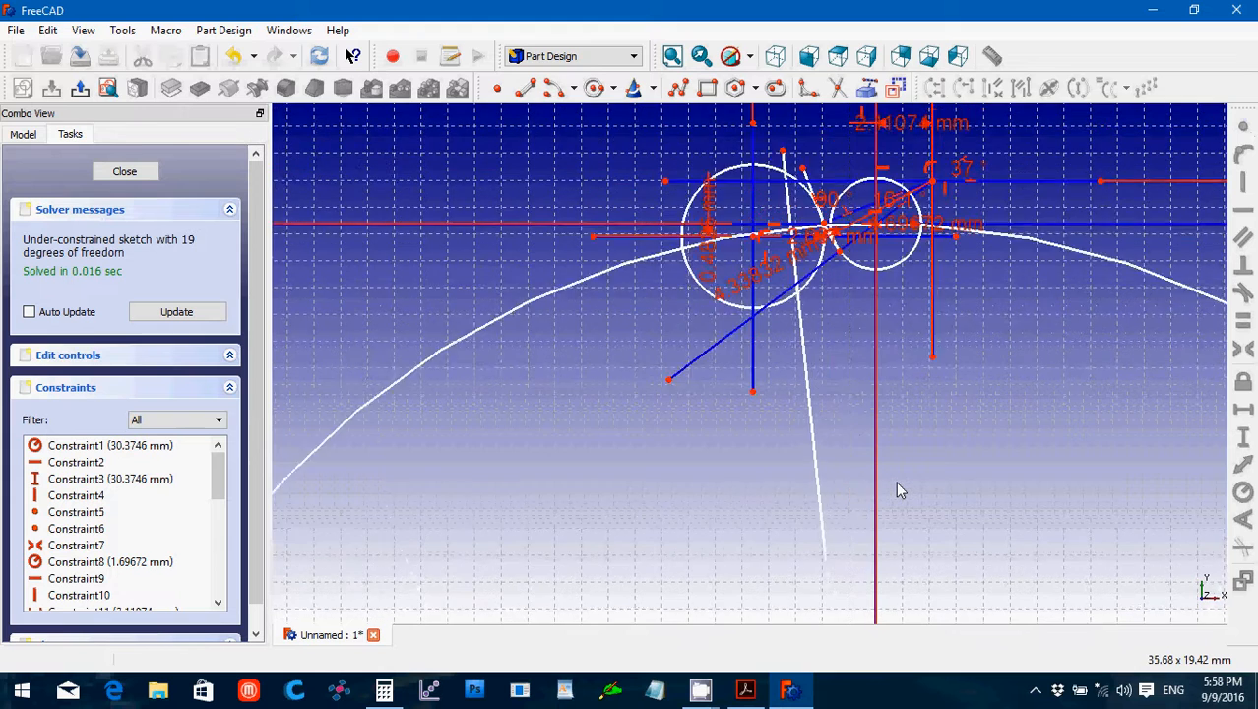
key("Up")
key("Down")
key("Down")
key("Up")
scroll(895, 484, "up", 4)
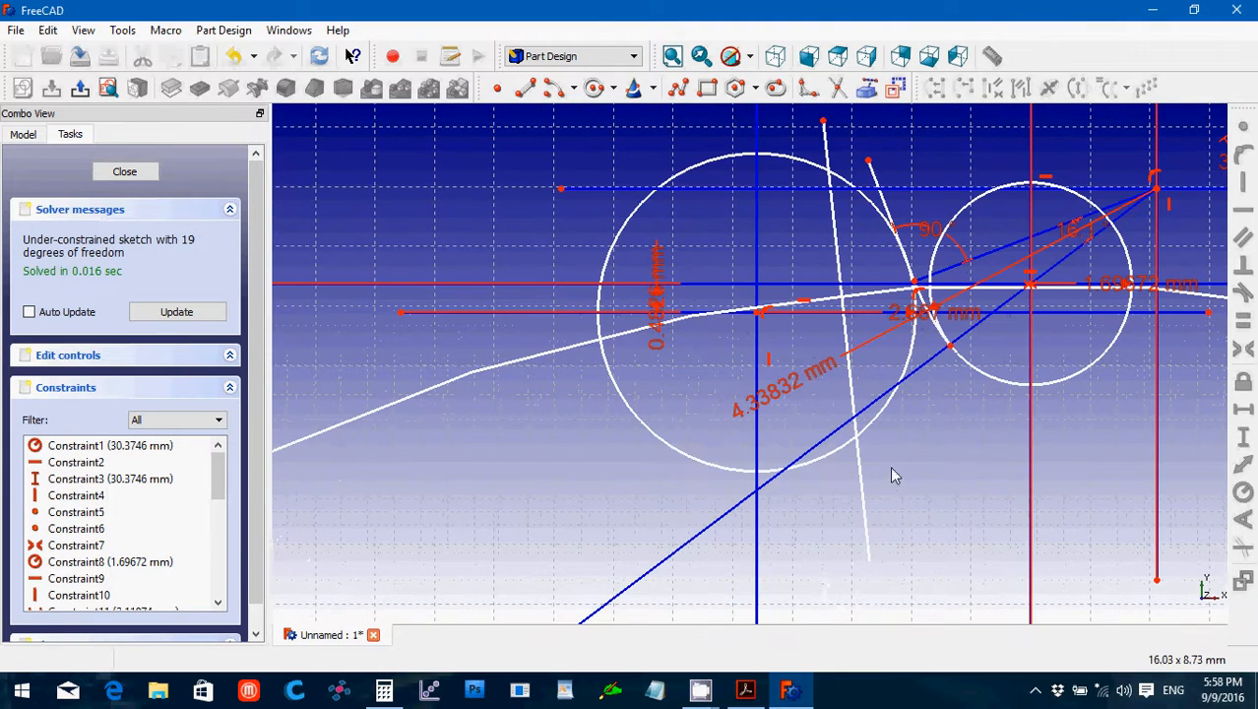
left_click(824, 122)
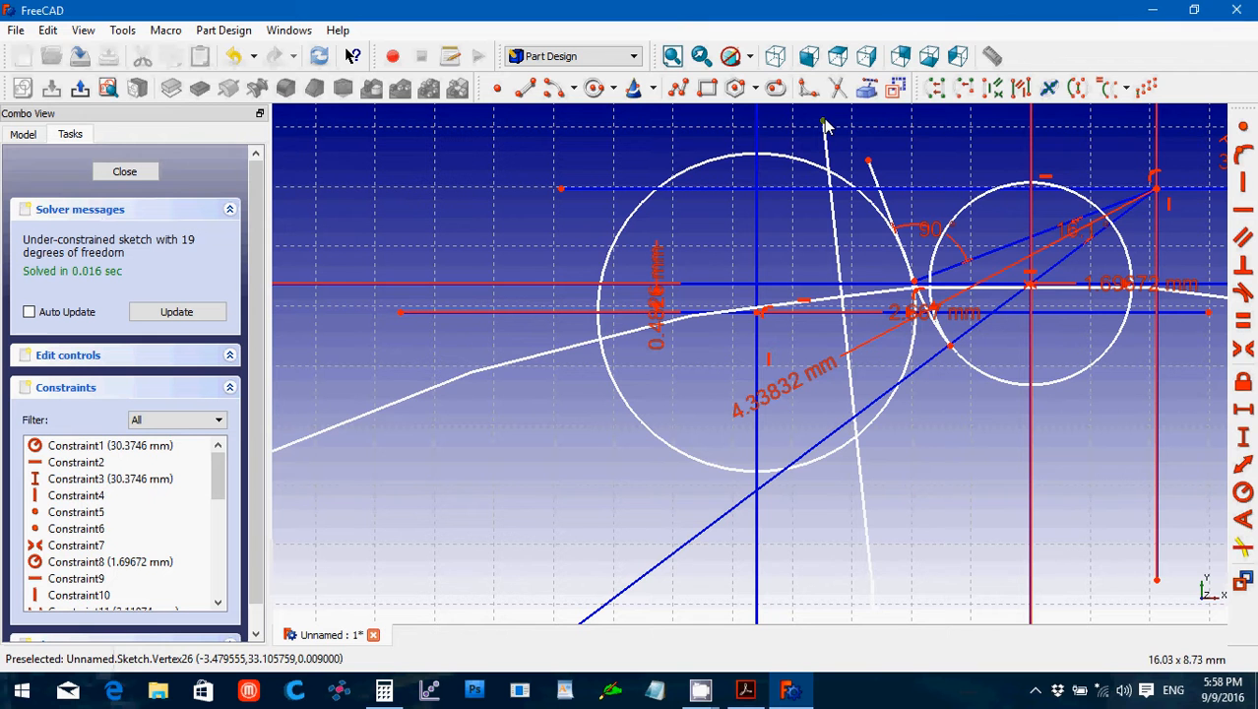
left_click(834, 182)
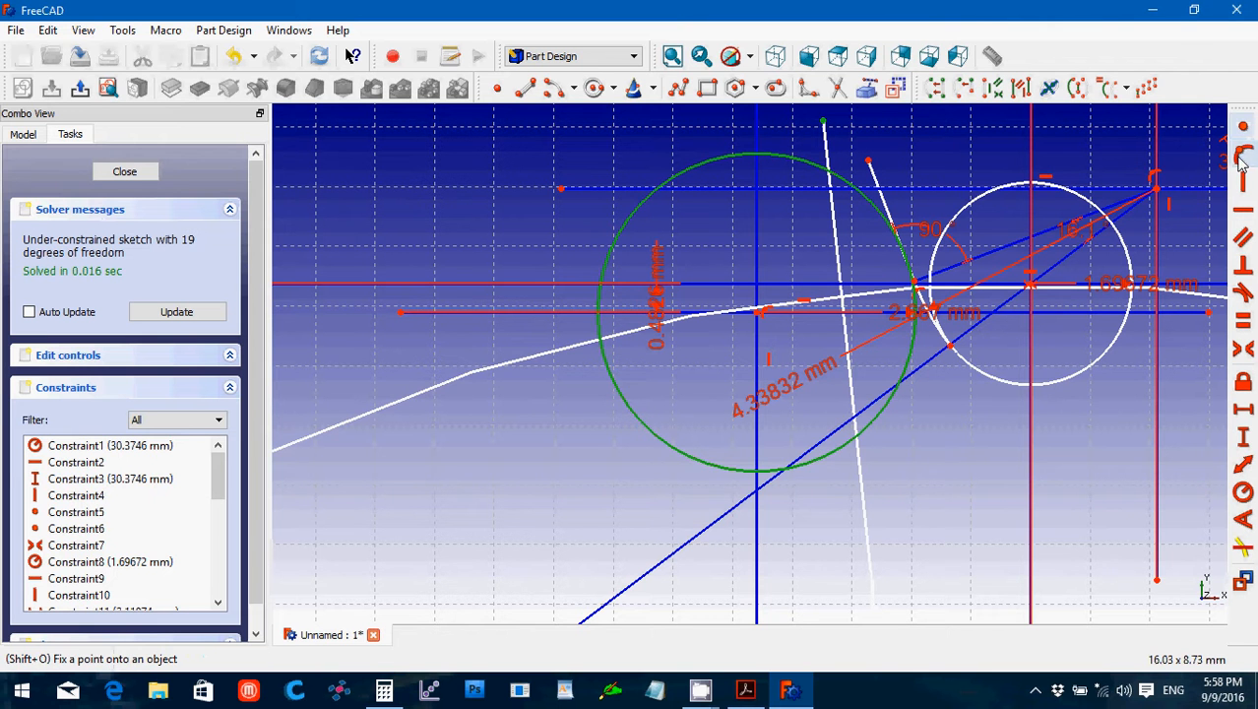
left_click(1242, 158)
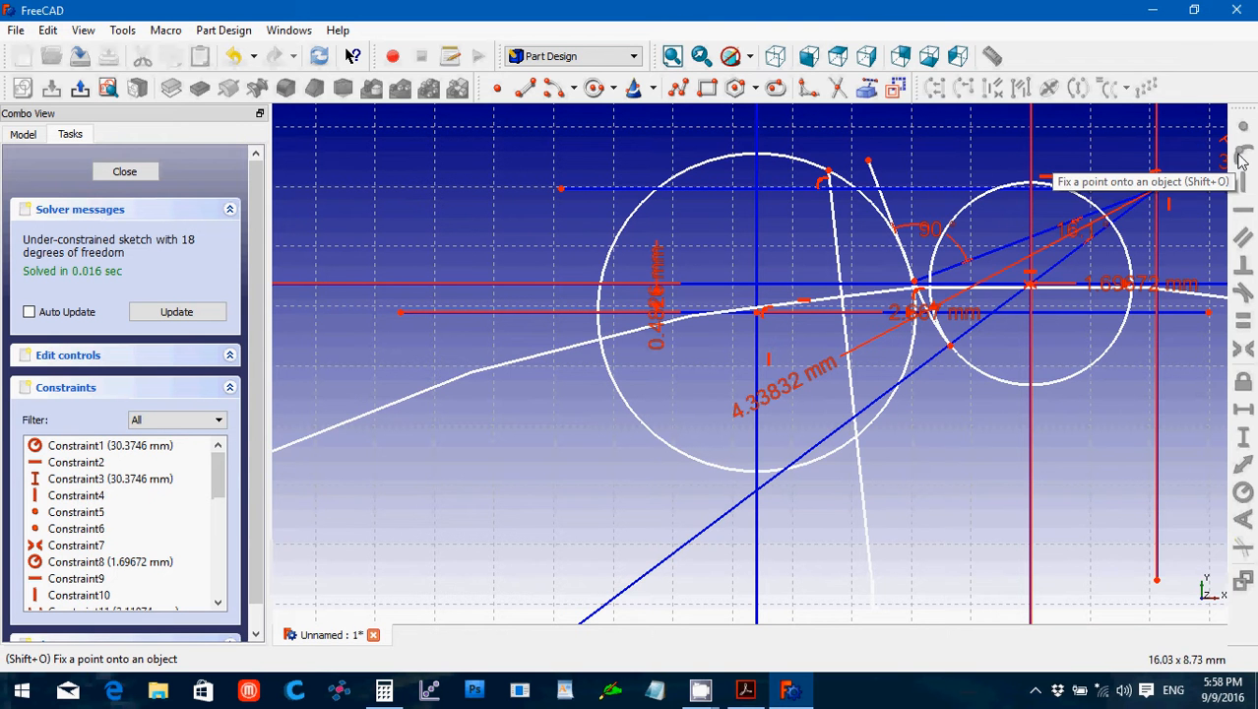
Delete the short slanted line at the large circle's edge and constrain the flank arc's upper endpoint onto the large circle.
left_click(878, 187)
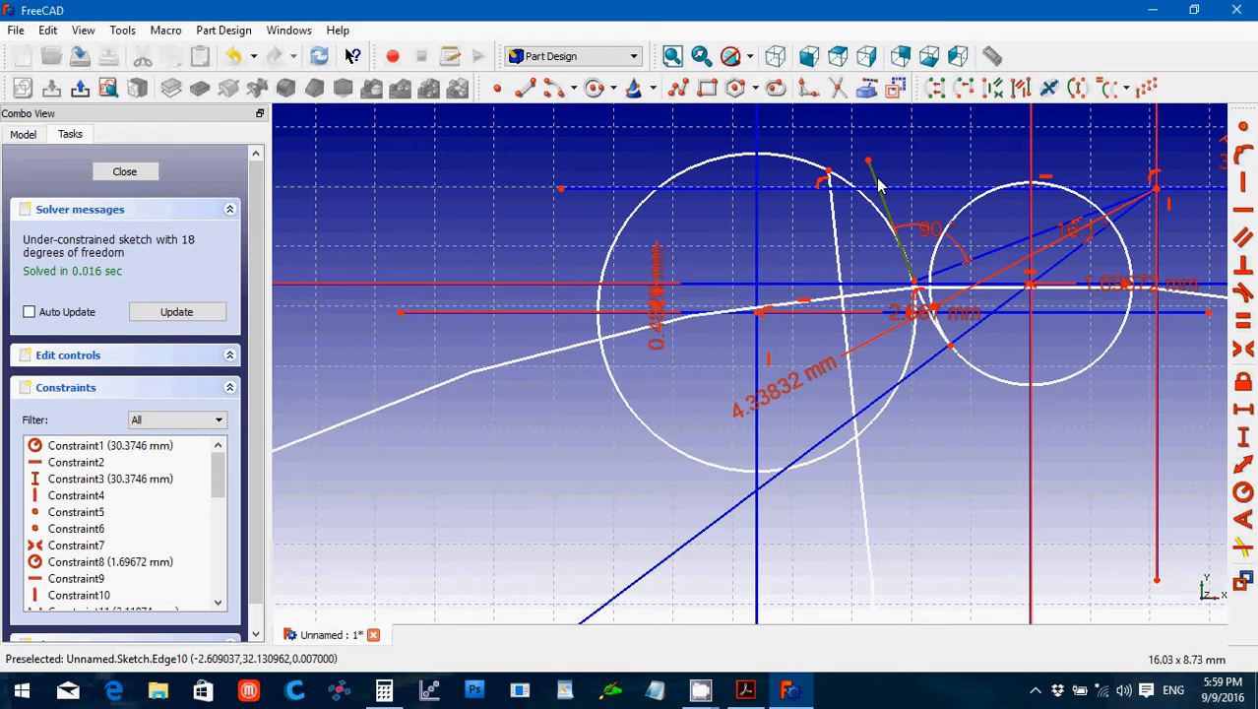
key("Delete")
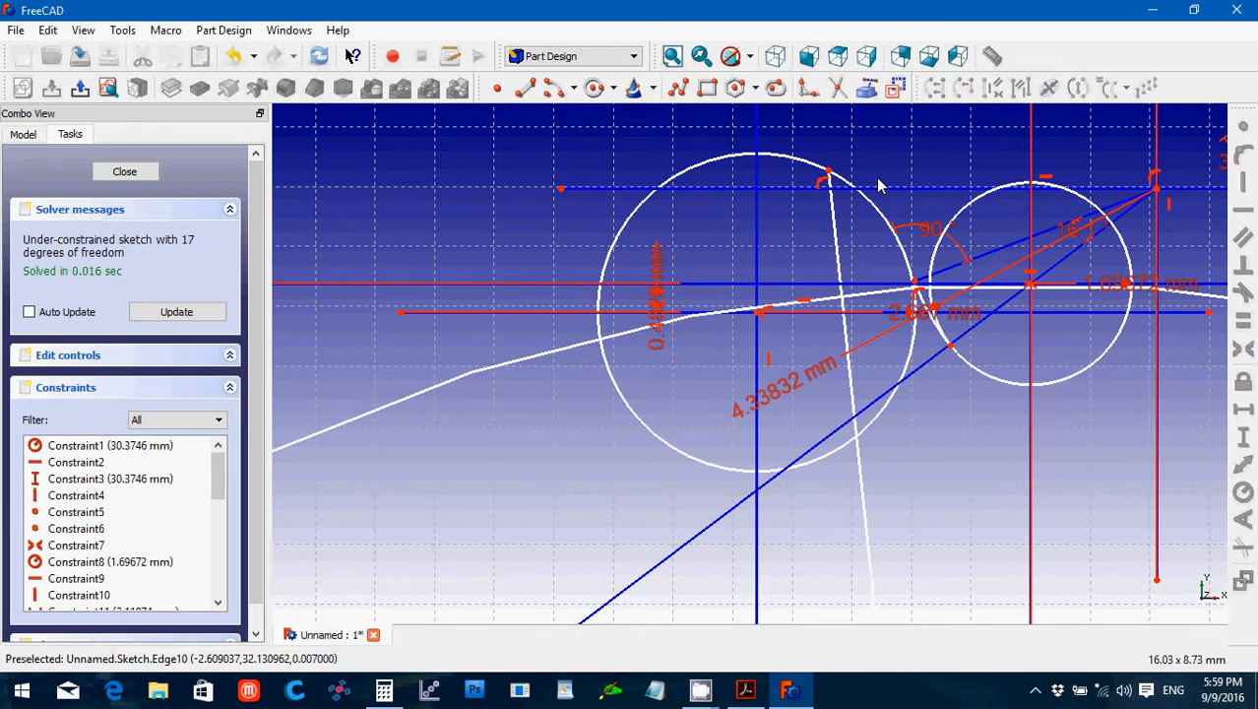
left_click(914, 284)
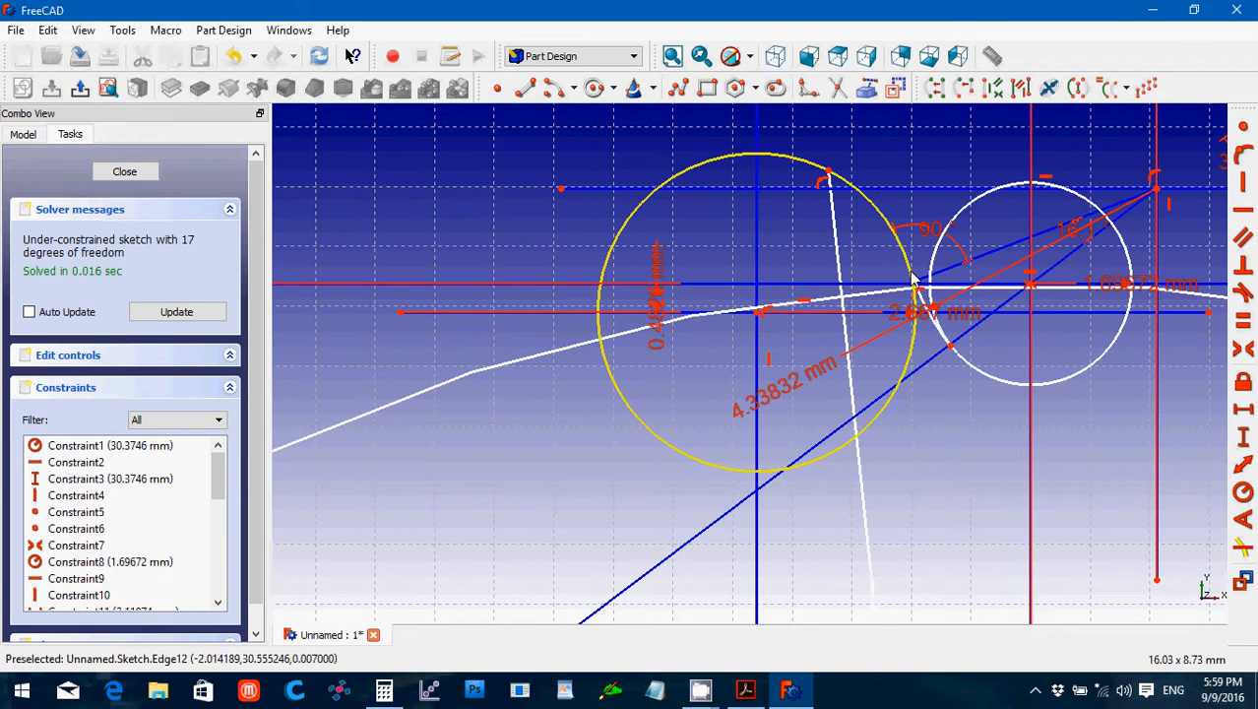
left_click(912, 277)
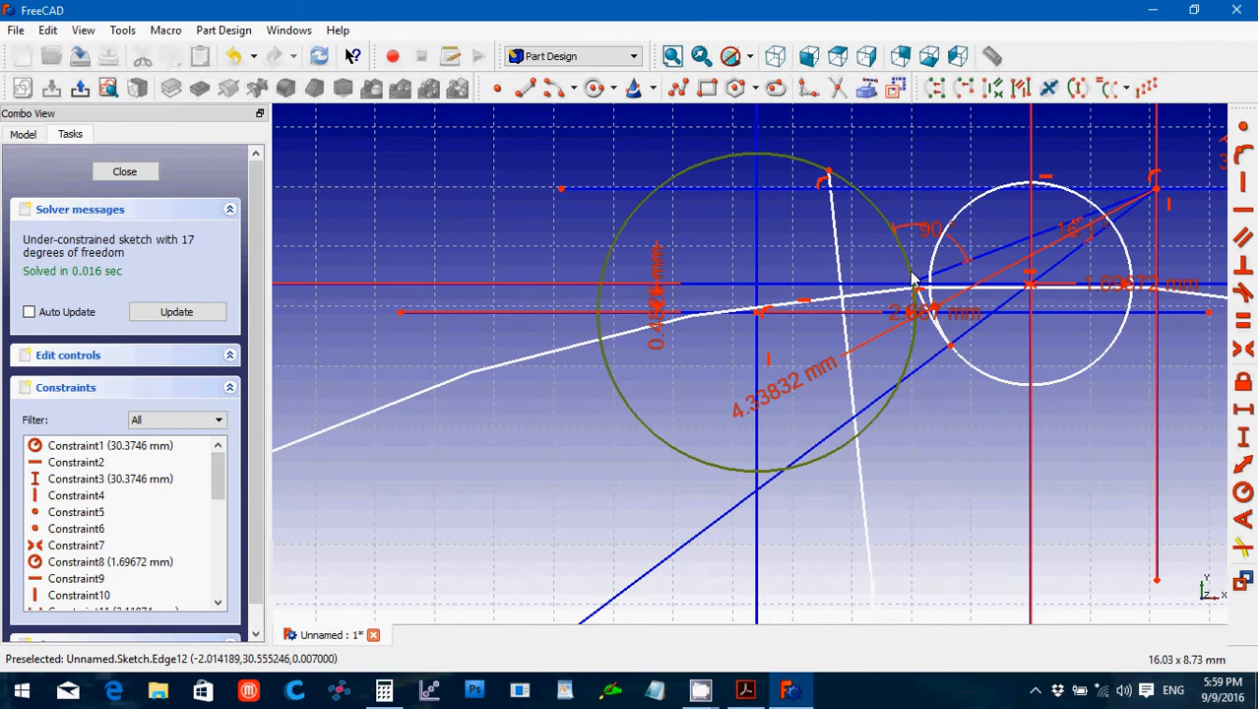
left_click(1244, 151)
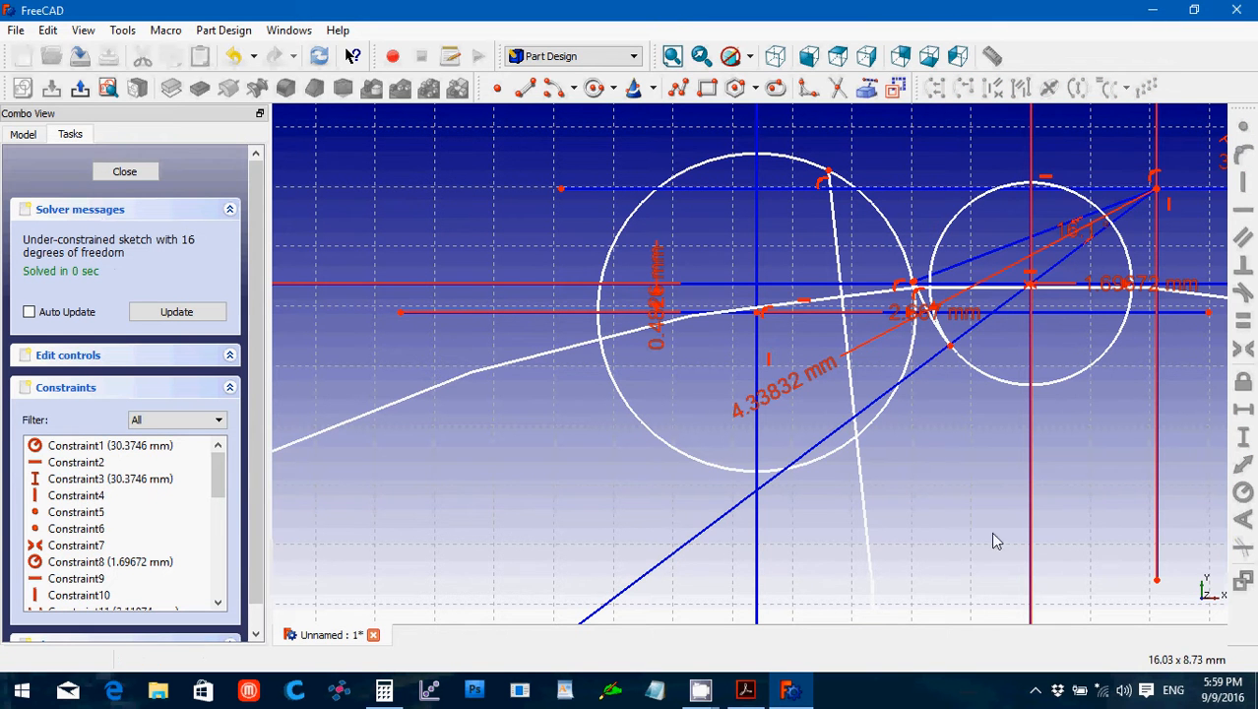
Delete the vertical and horizontal construction lines that cross at the flank arc's centre.
scroll(935, 483, "up", 2)
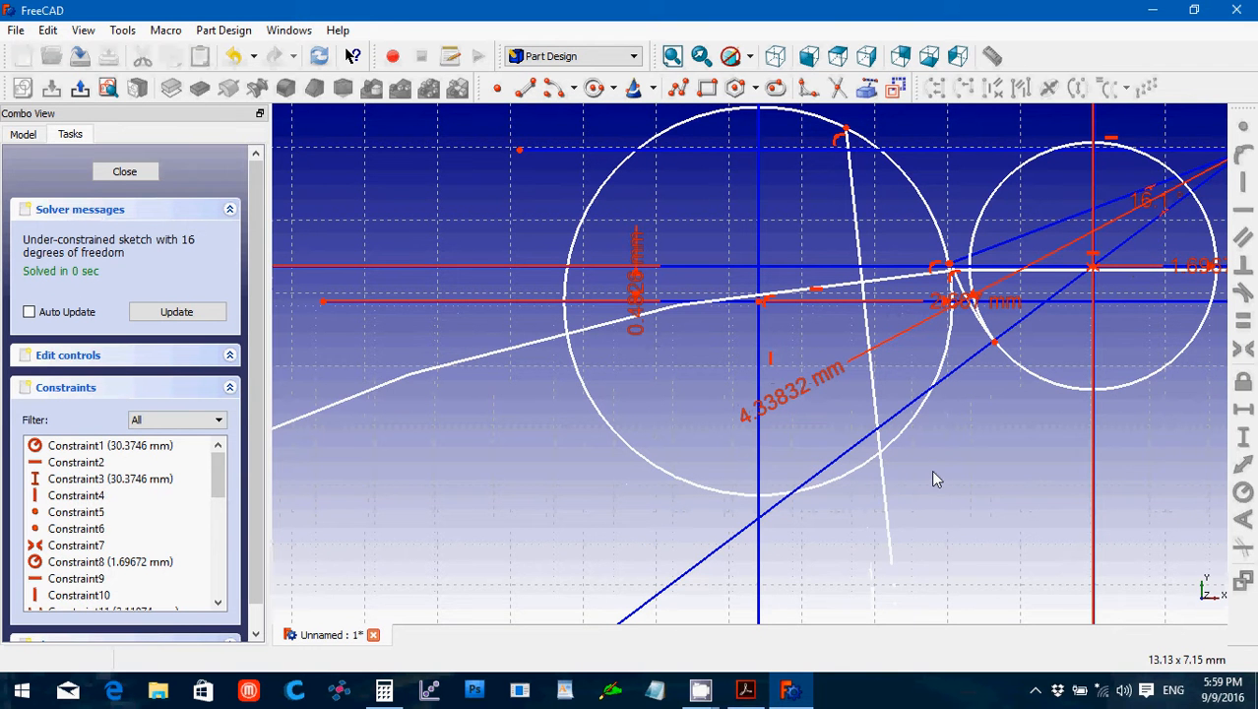
key("Left")
key("Left")
key("Left")
key("Left")
key("Left")
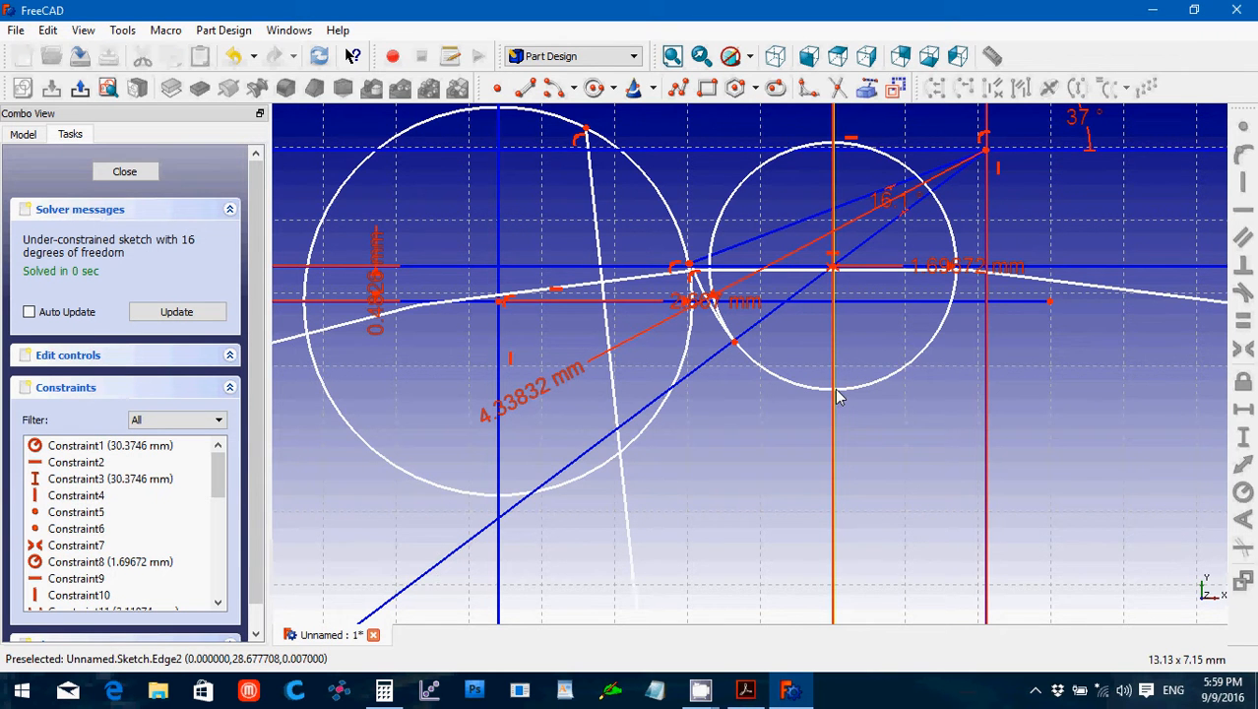
scroll(836, 396, "down", 1)
scroll(836, 396, "up", 6)
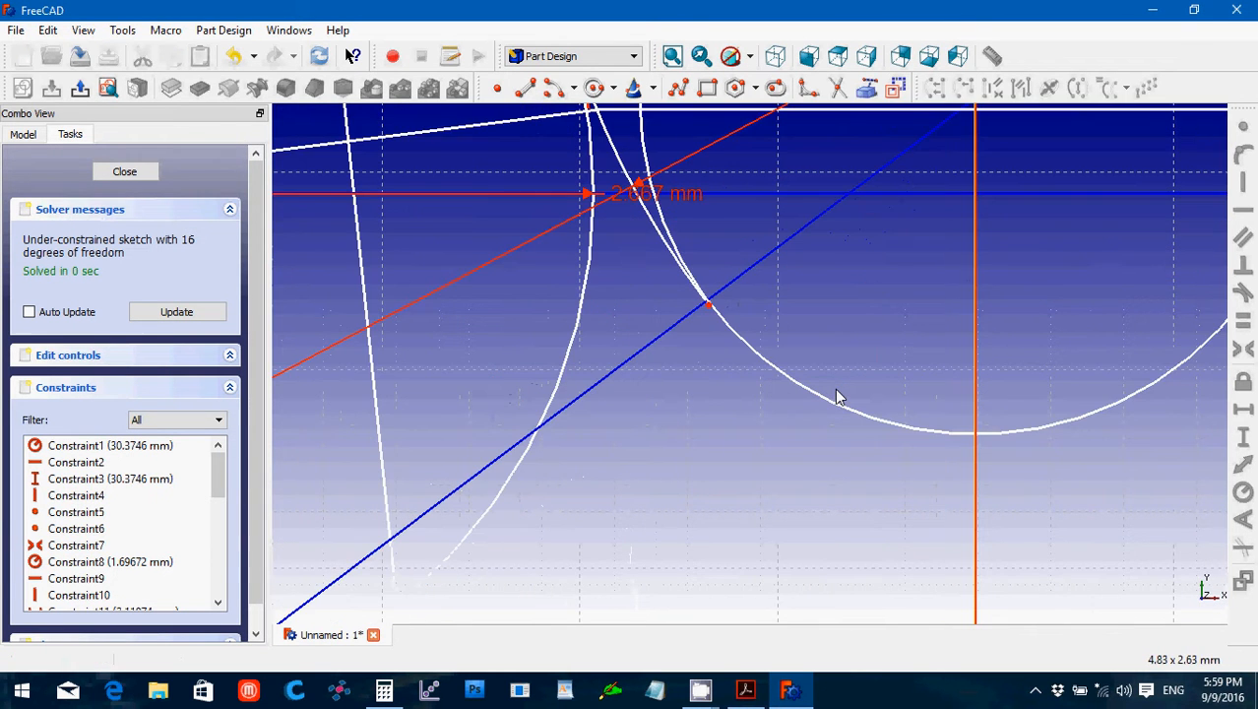
scroll(977, 440, "down", 8)
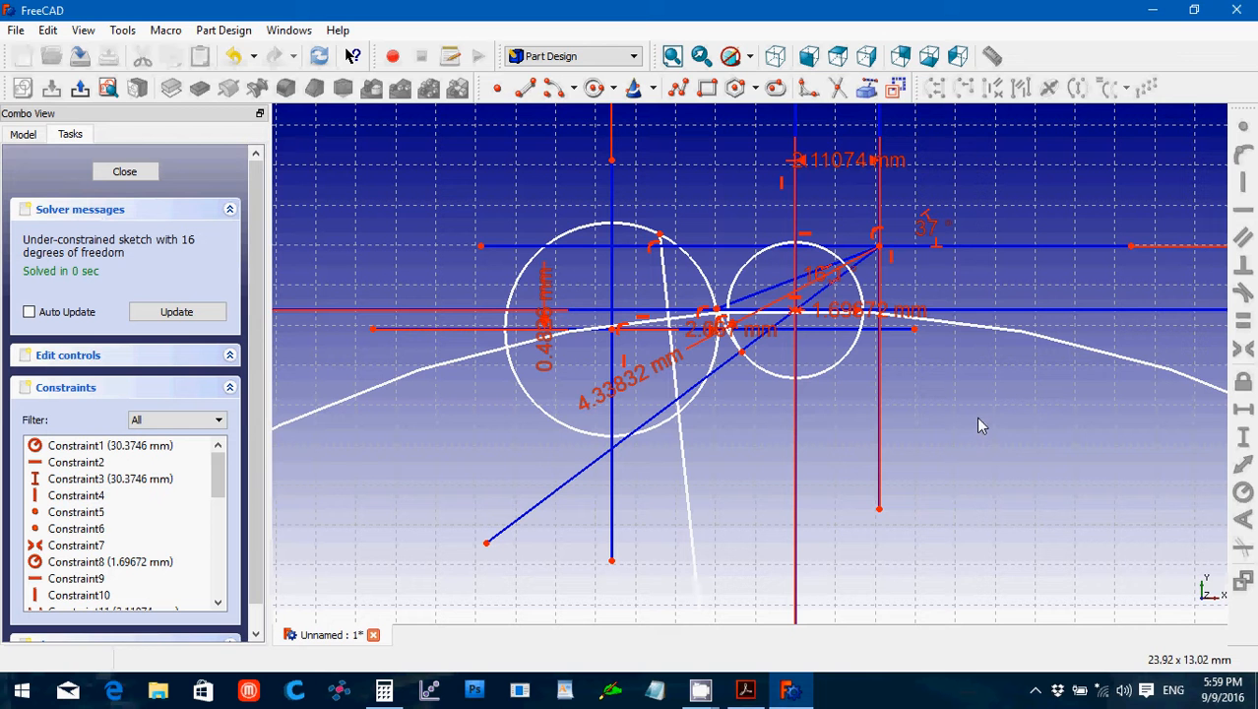
left_click(835, 167)
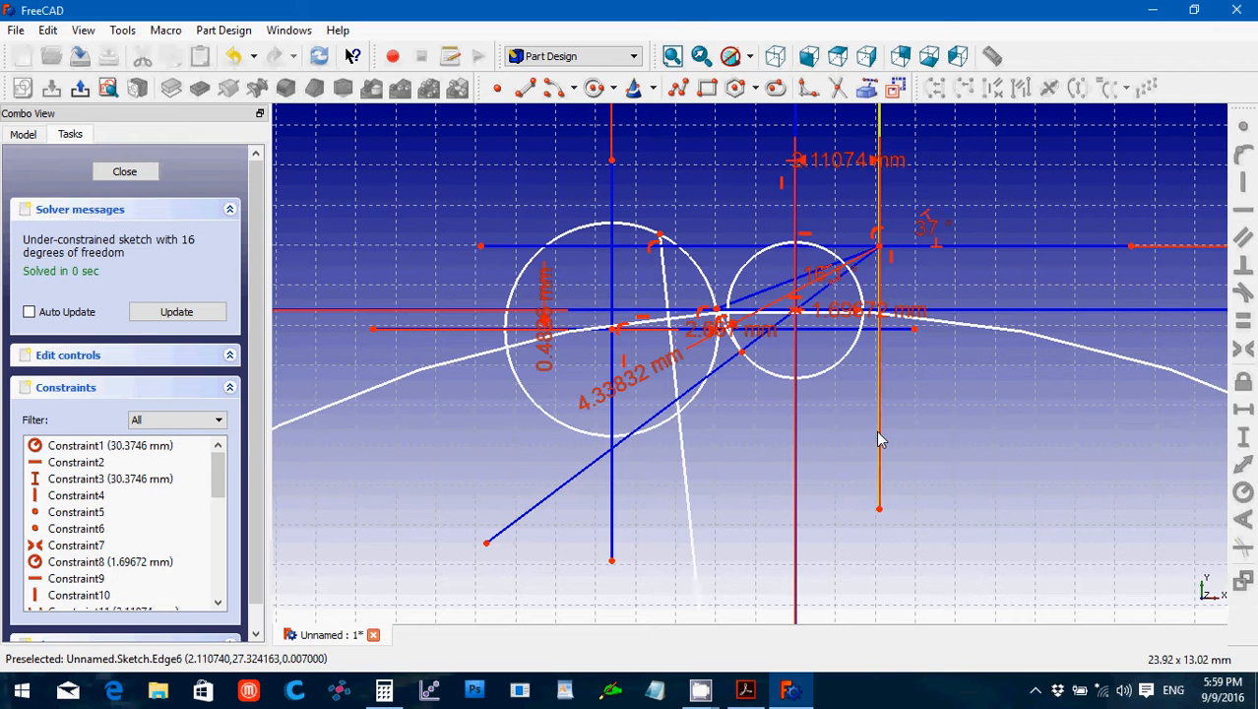
key("Delete")
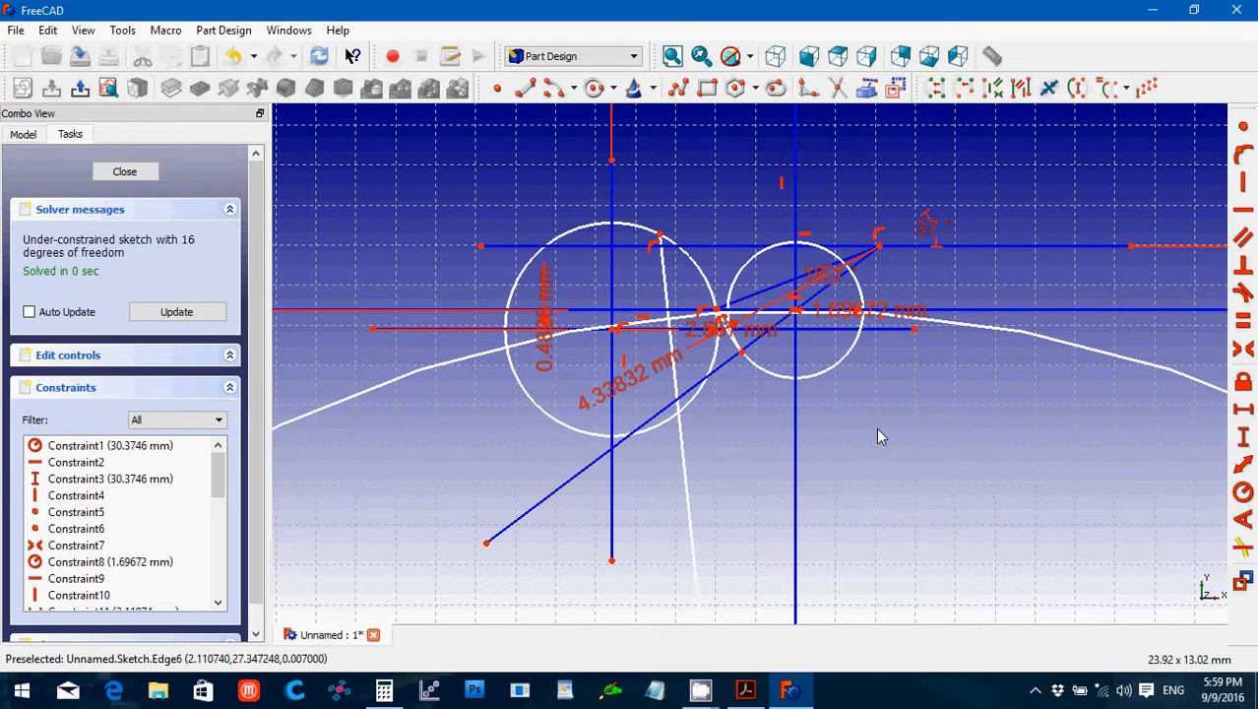
left_click(974, 254)
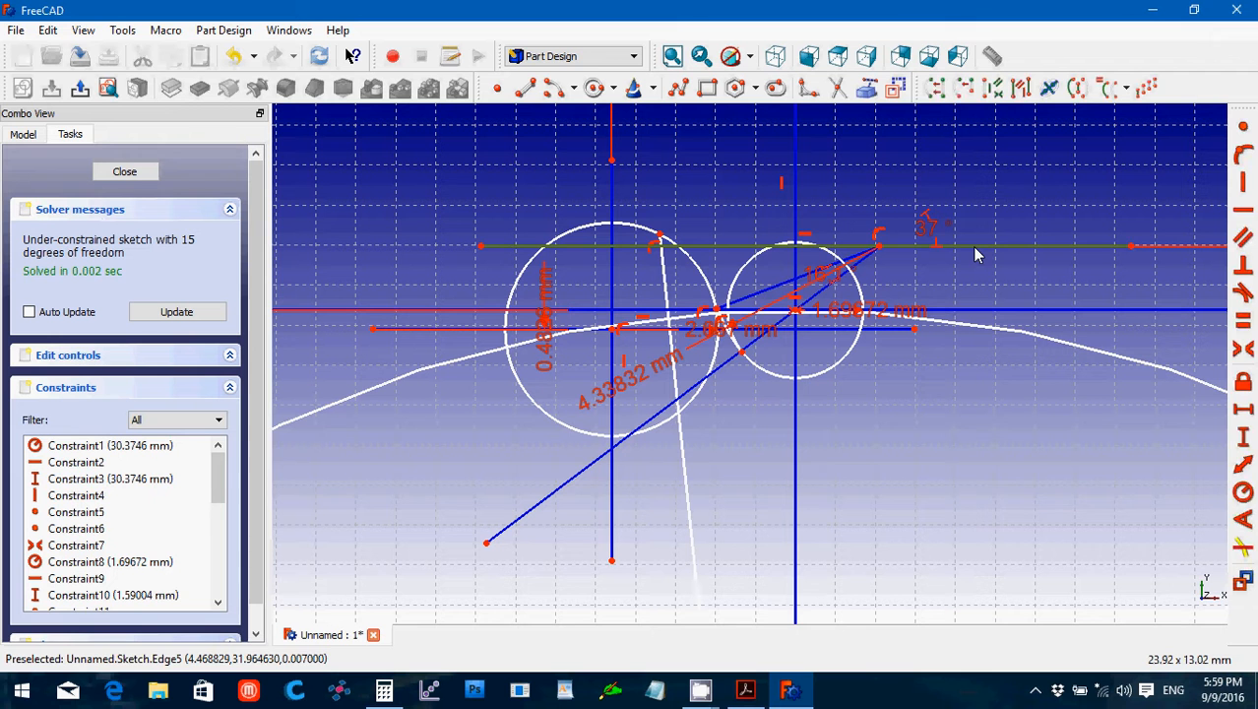
key("Delete")
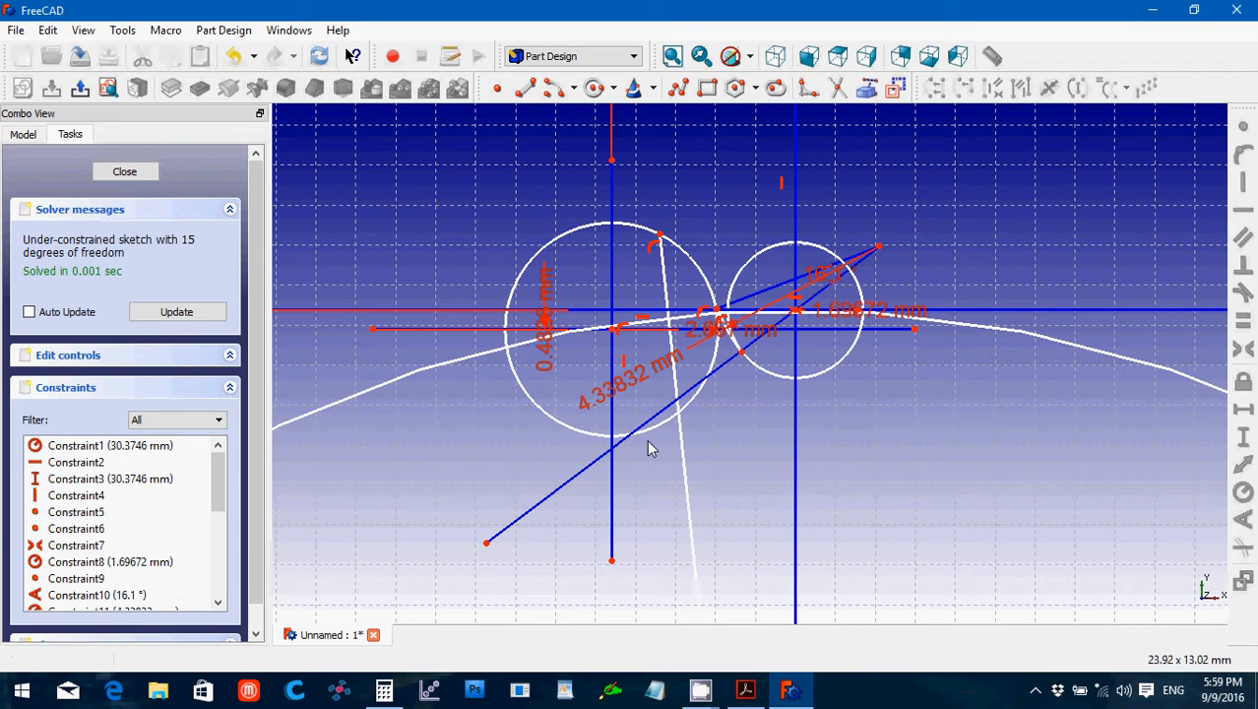
left_click(614, 500)
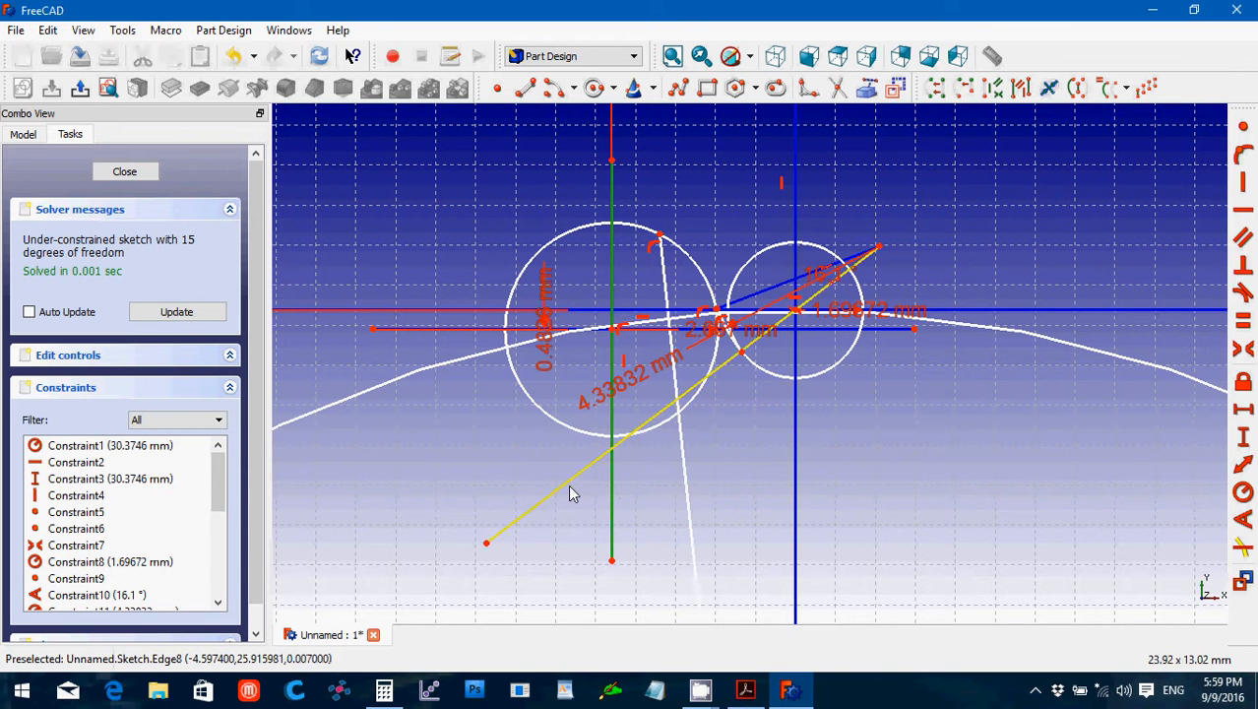
left_click(571, 492)
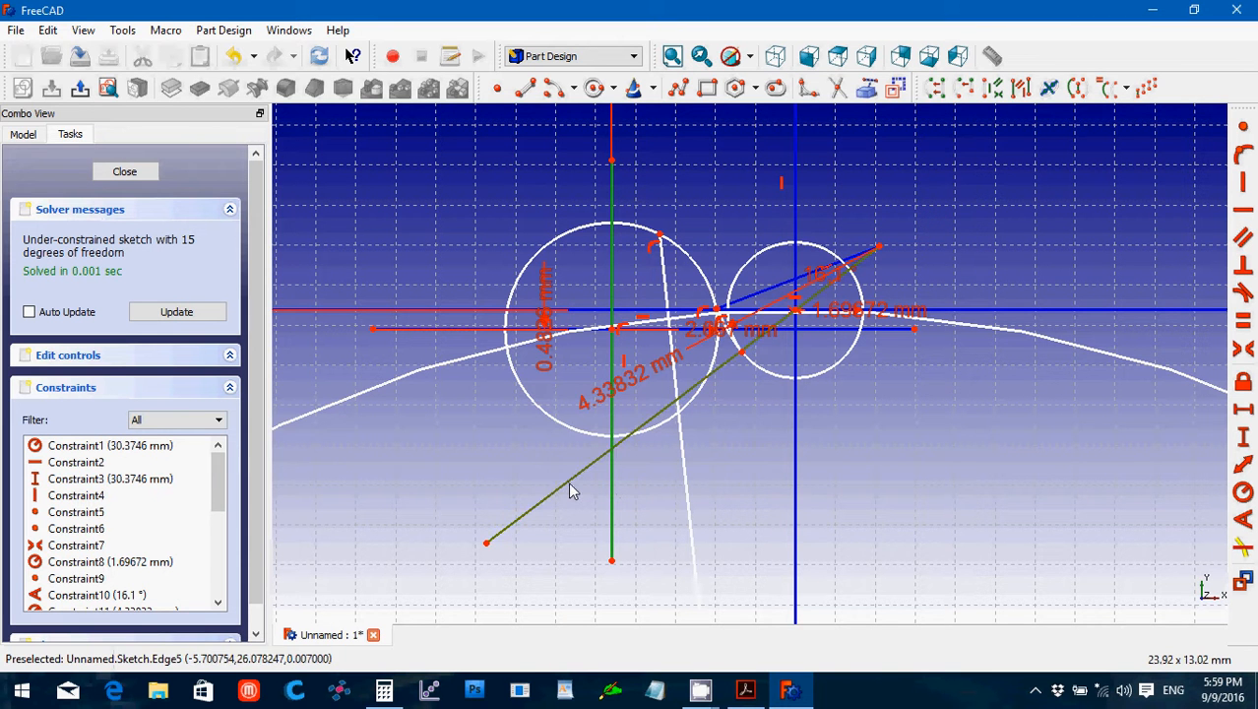
left_click(1074, 417)
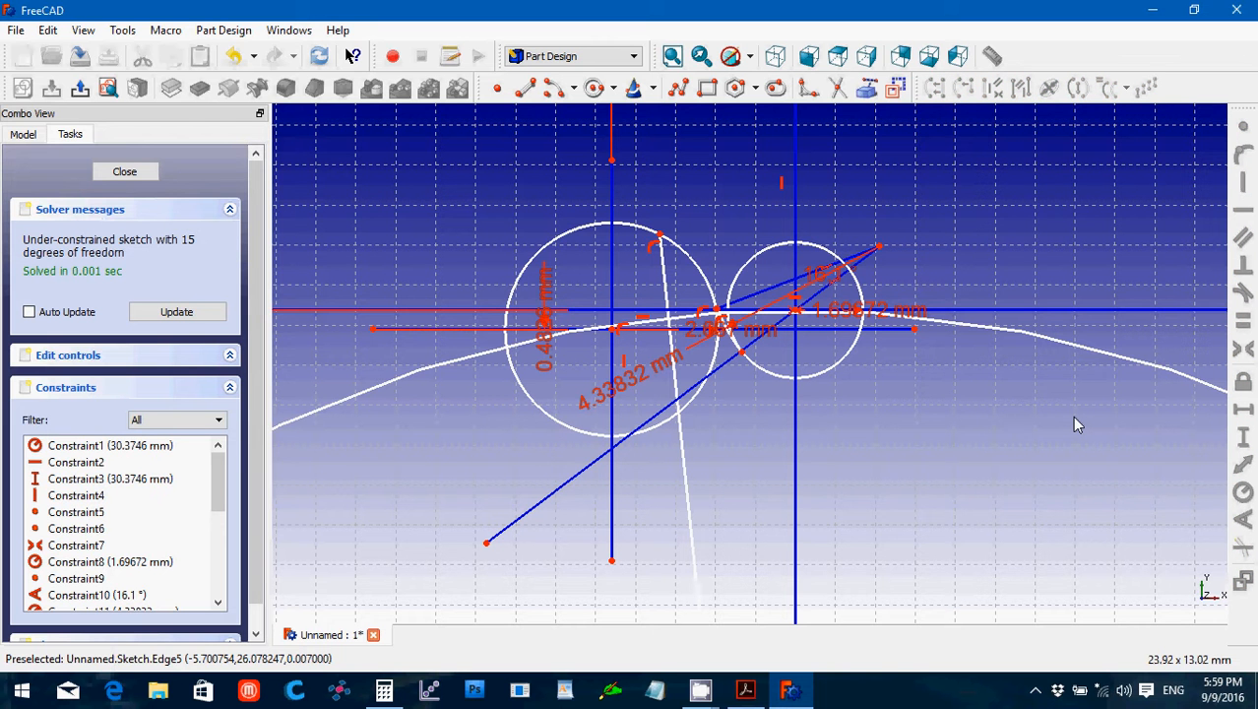
Delete the two slanted construction lines from the flank arc's centre and the horizontal construction line through the small circle's centre.
scroll(1074, 425, "up", 4)
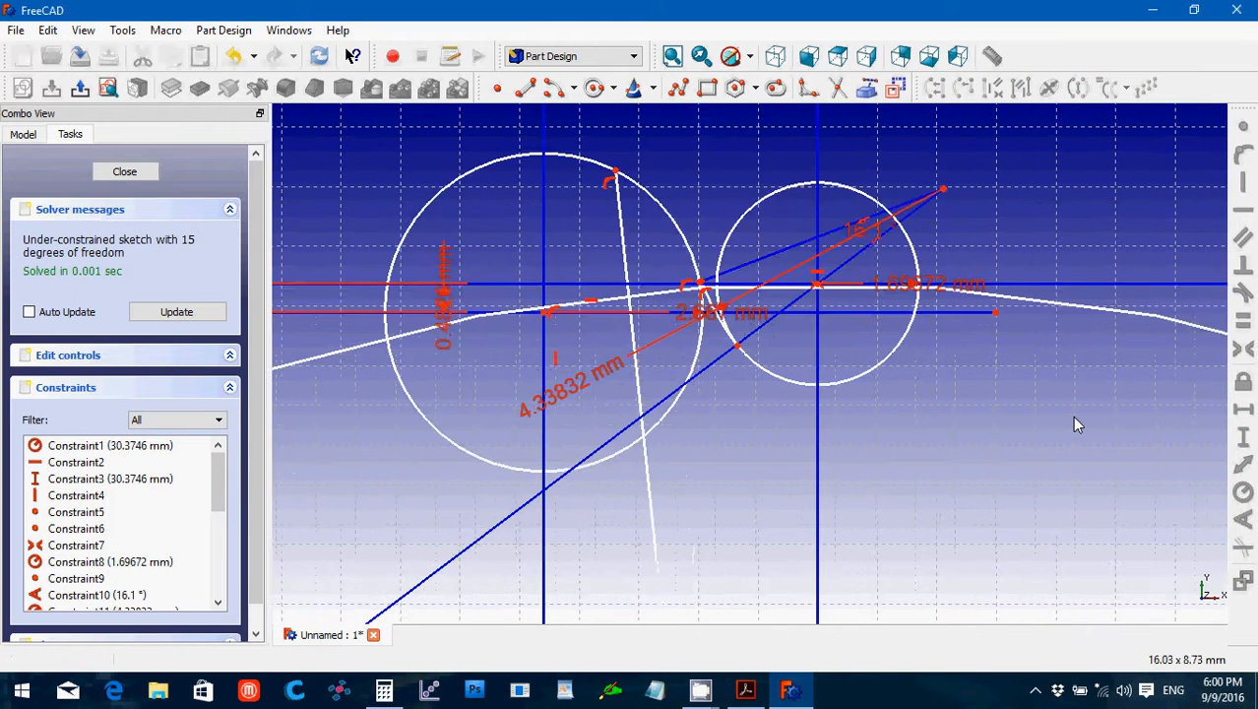
left_click(697, 361)
key("Delete")
left_click(740, 221)
key("Delete")
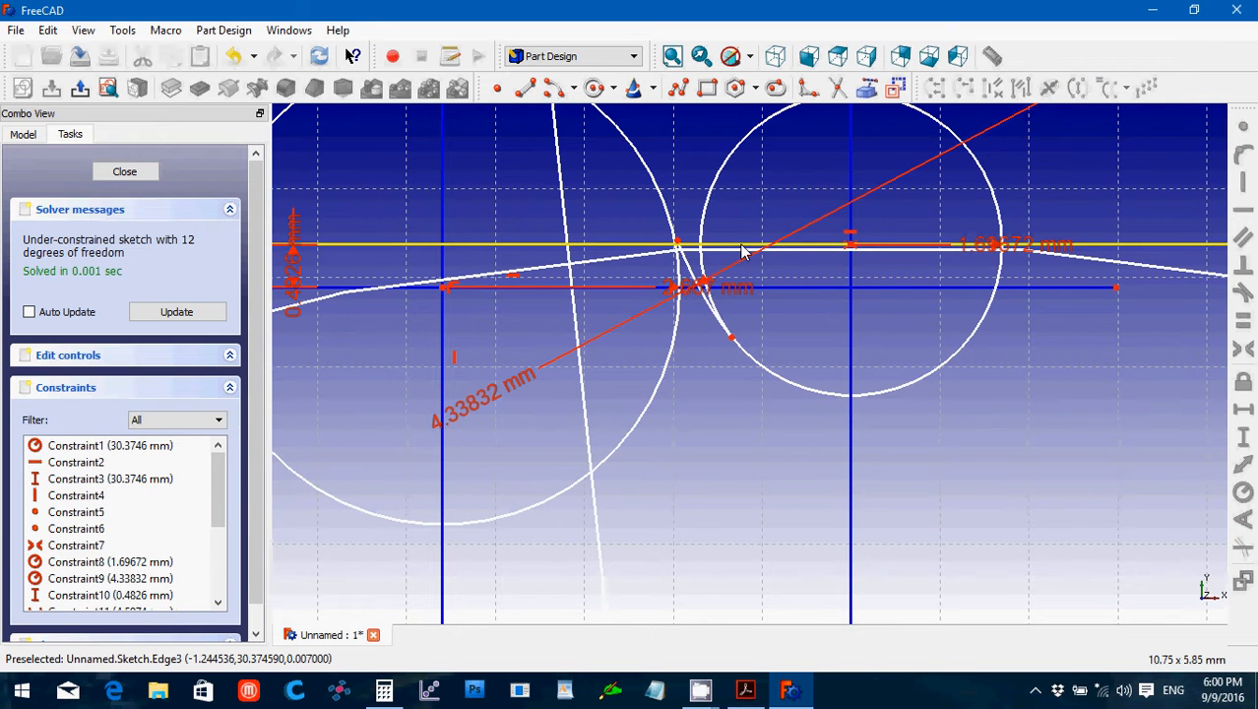
left_click(742, 248)
key("Delete")
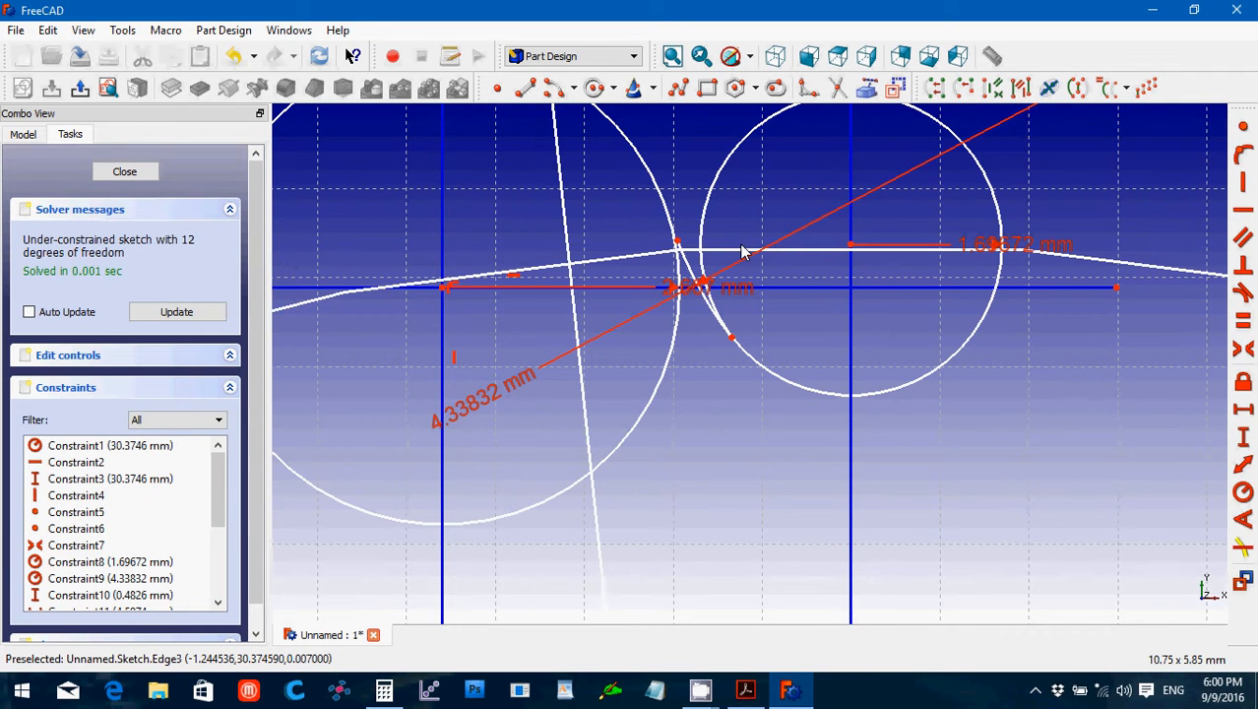
Constrain the flank arc's upper endpoint onto the large circle.
scroll(695, 398, "down", 2)
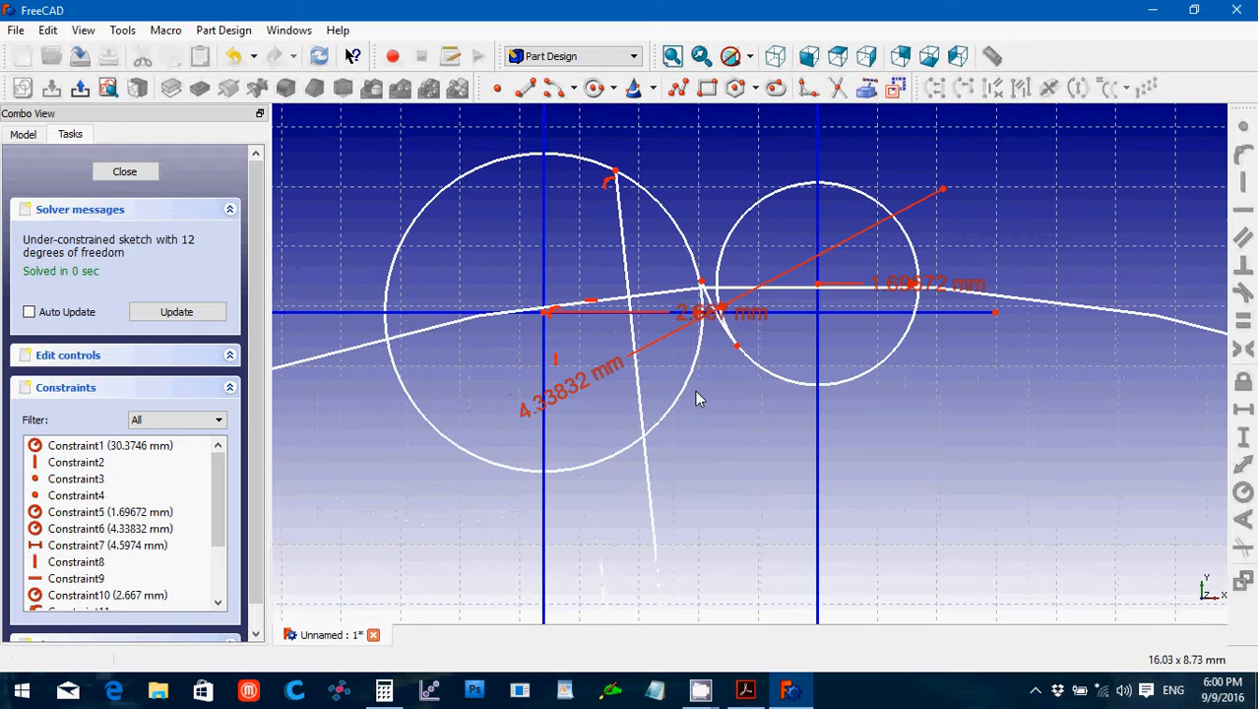
scroll(694, 390, "down", 2)
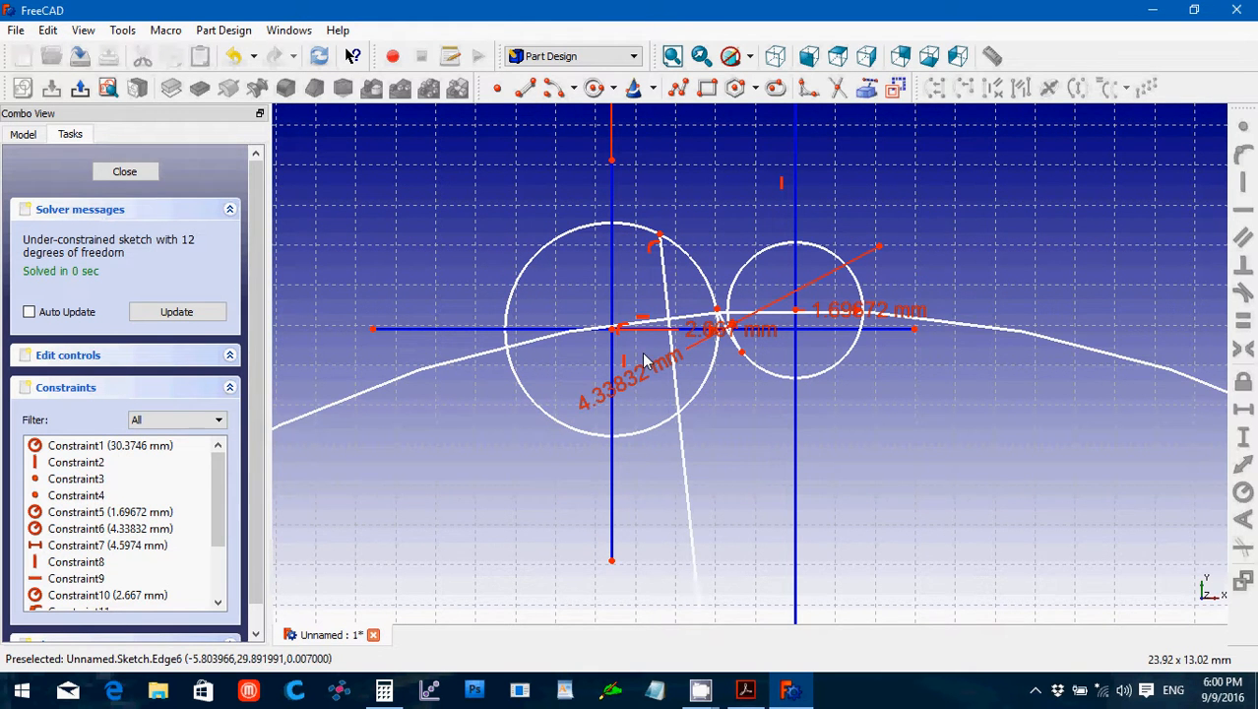
scroll(659, 385, "down", 1)
scroll(659, 384, "down", 1)
scroll(658, 380, "up", 6)
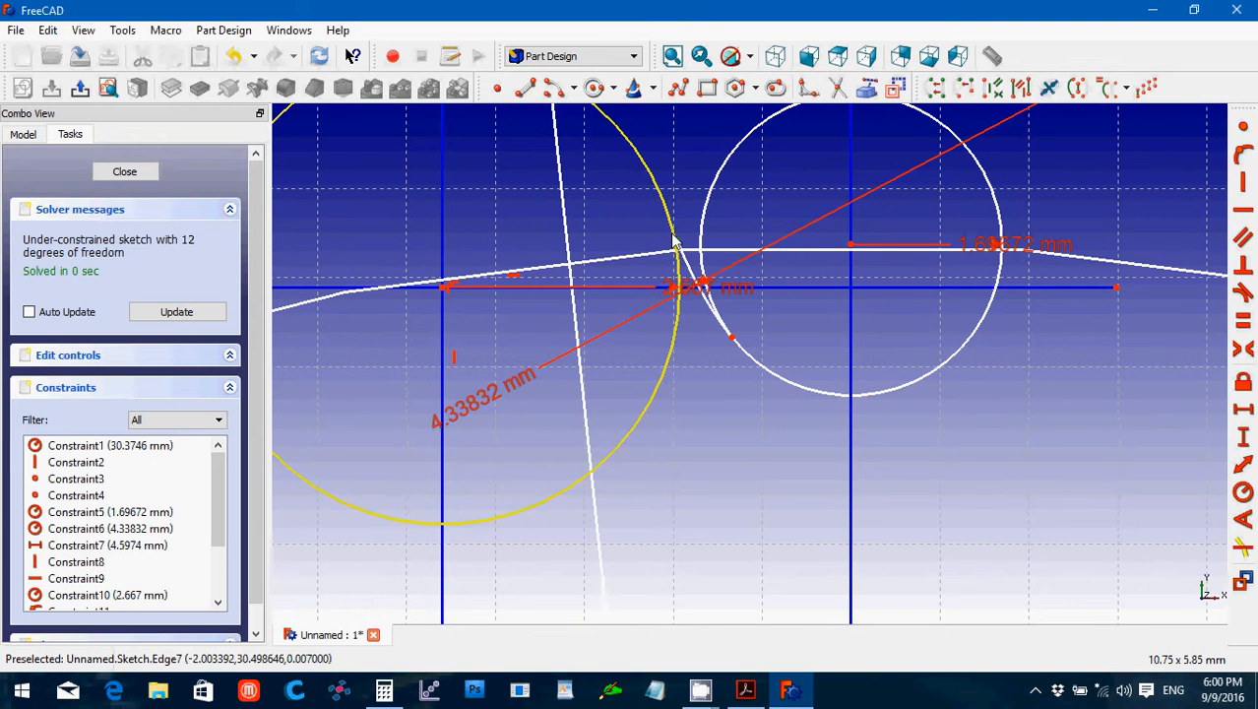
left_click(675, 242)
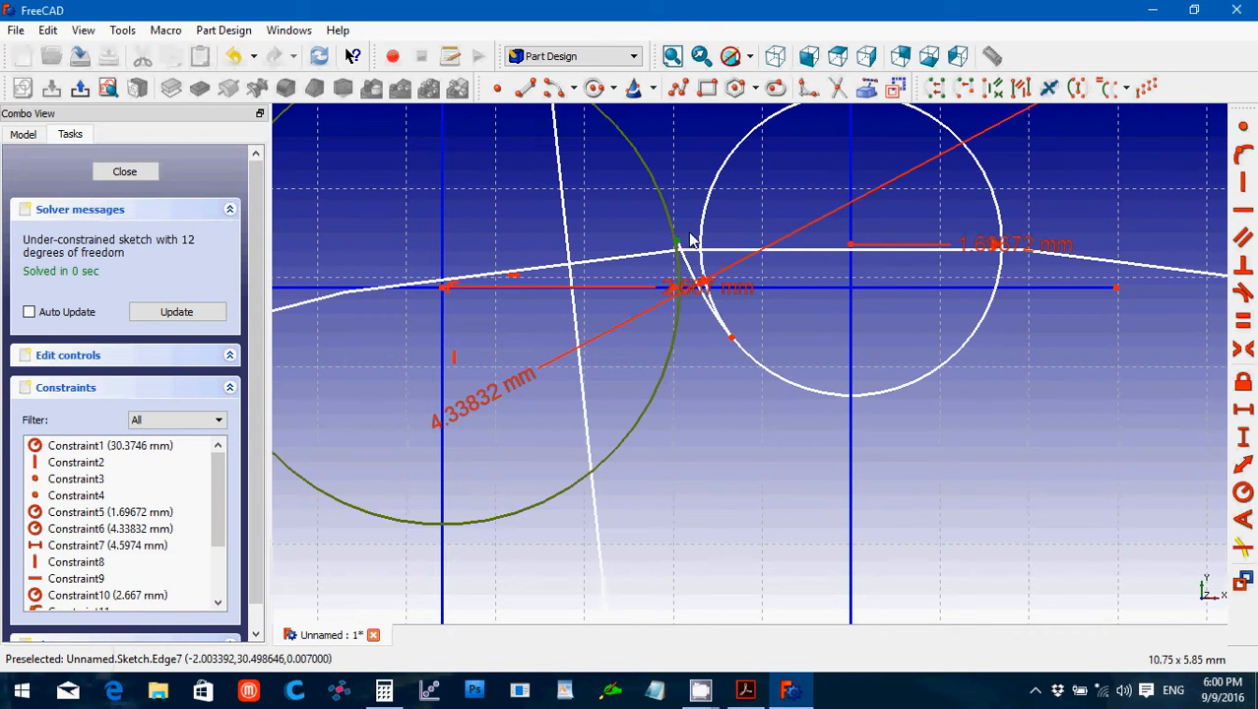
left_click(1241, 156)
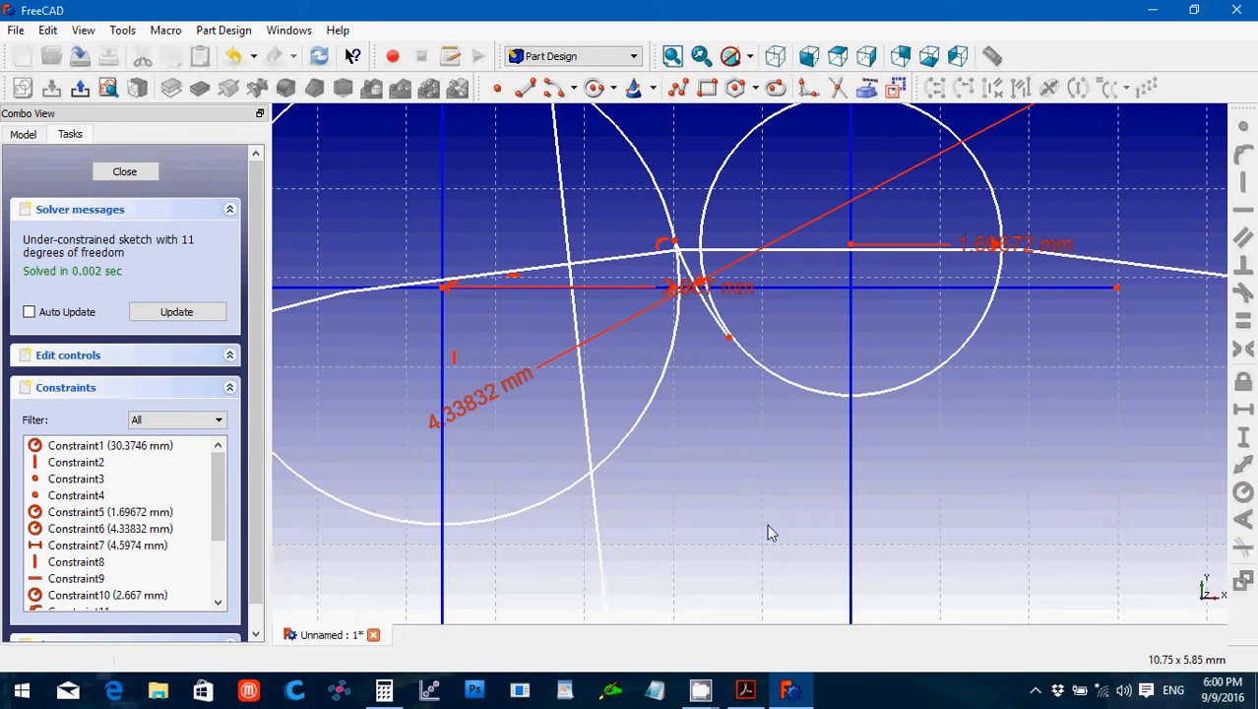
Constrain the flank arc's lower endpoint onto the small circle.
left_click(729, 338)
left_click(743, 357)
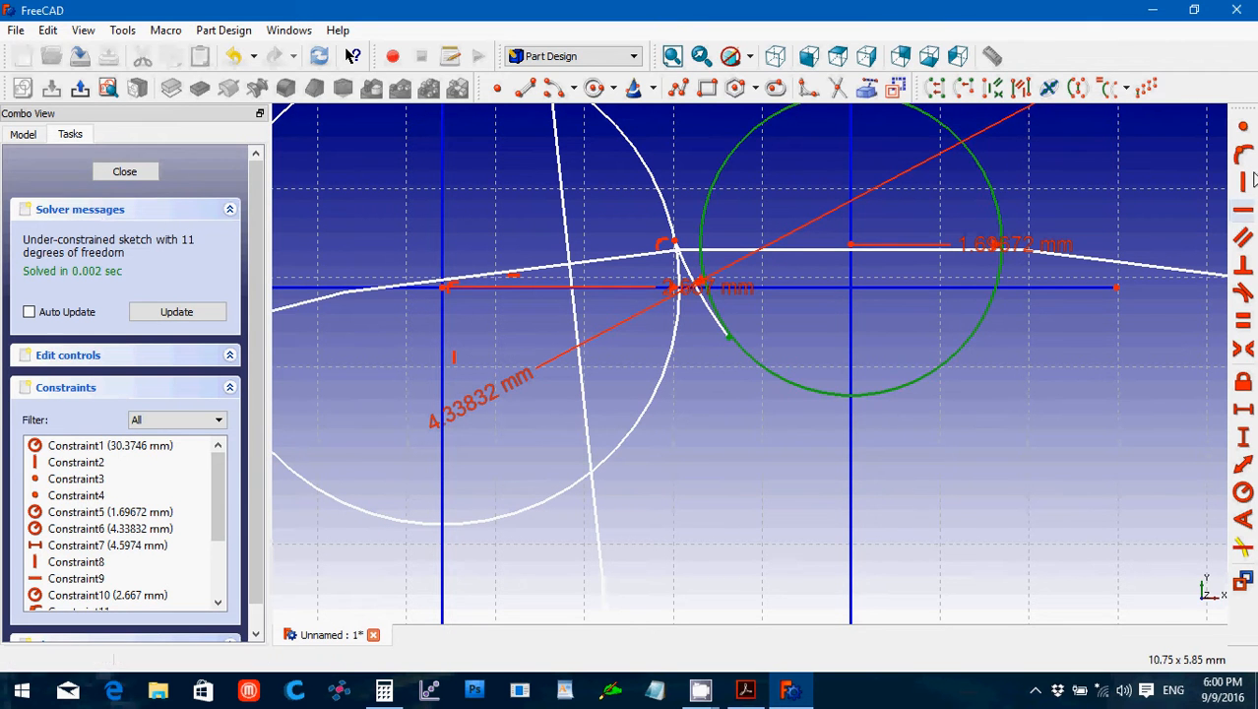
left_click(1243, 157)
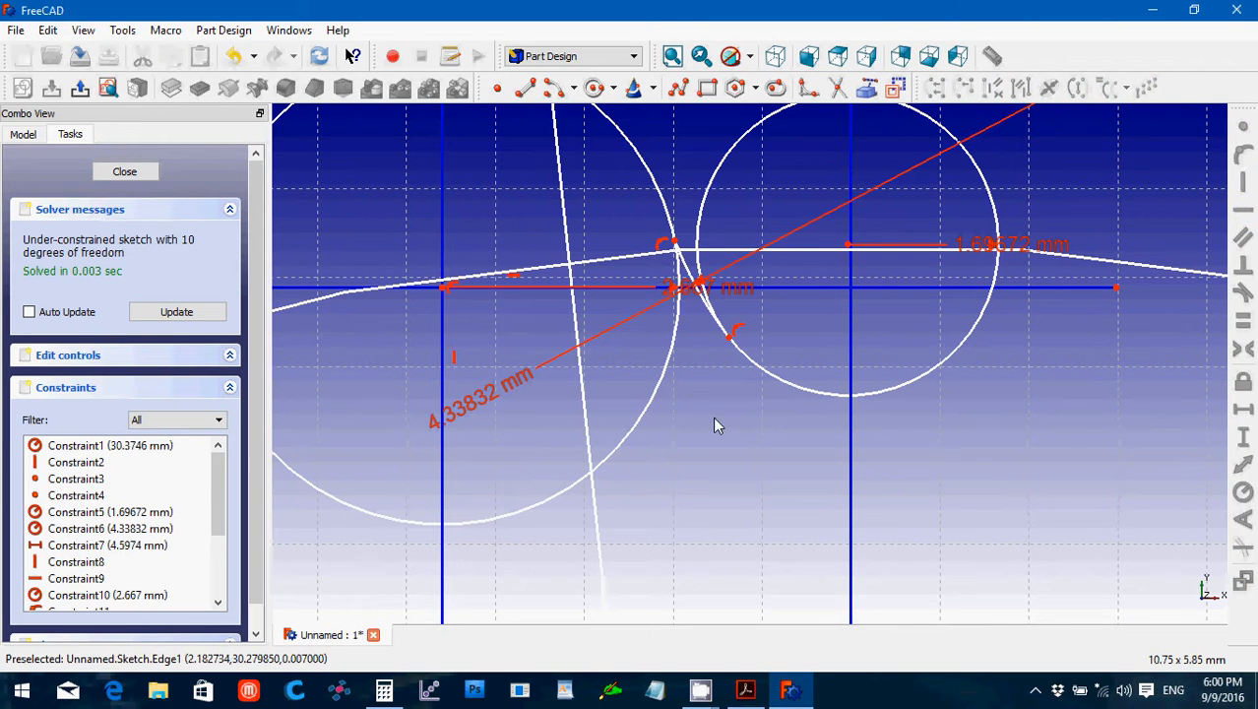
Try to apply a point-on-object constraint between the small circle and the vertical axis.
scroll(715, 425, "down", 1)
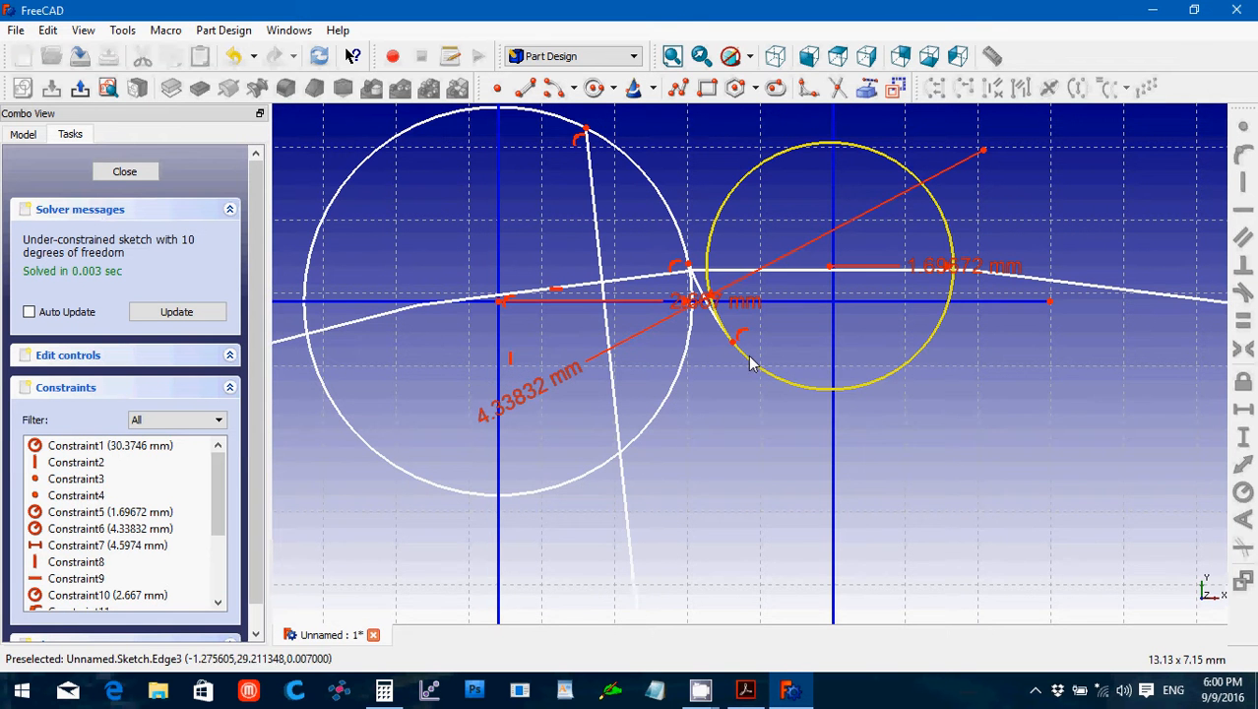
left_click(843, 391)
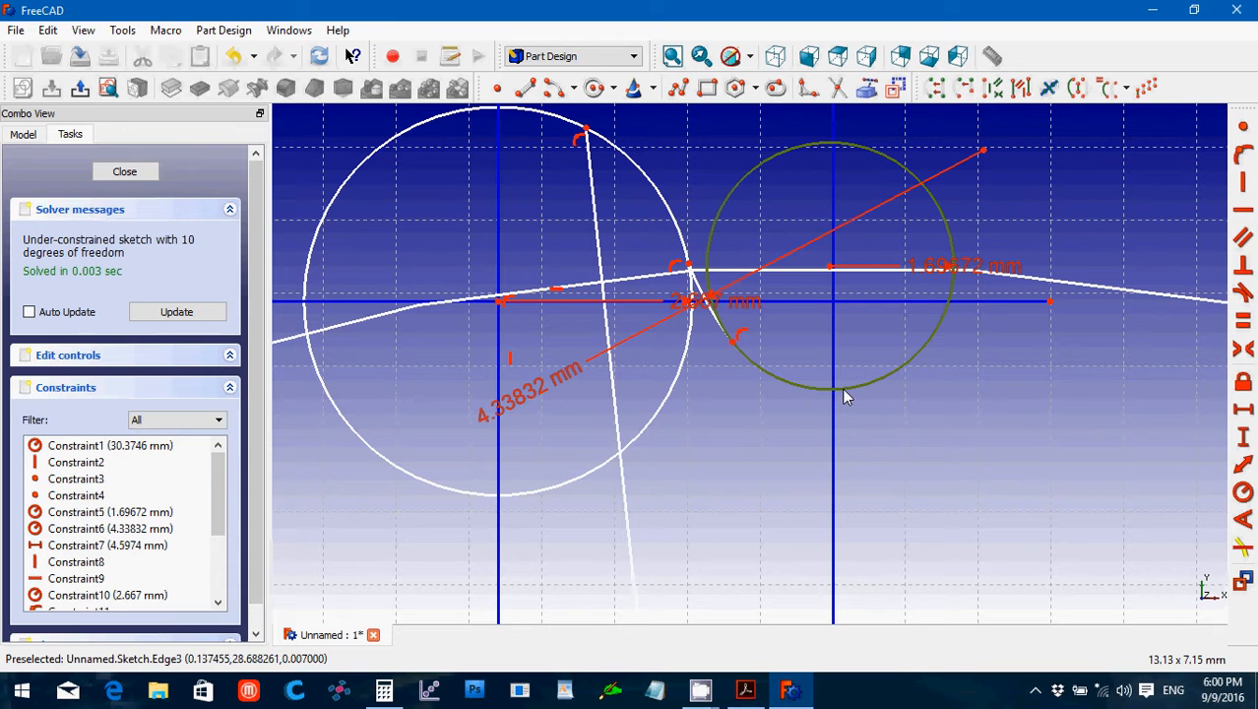
left_click(835, 393)
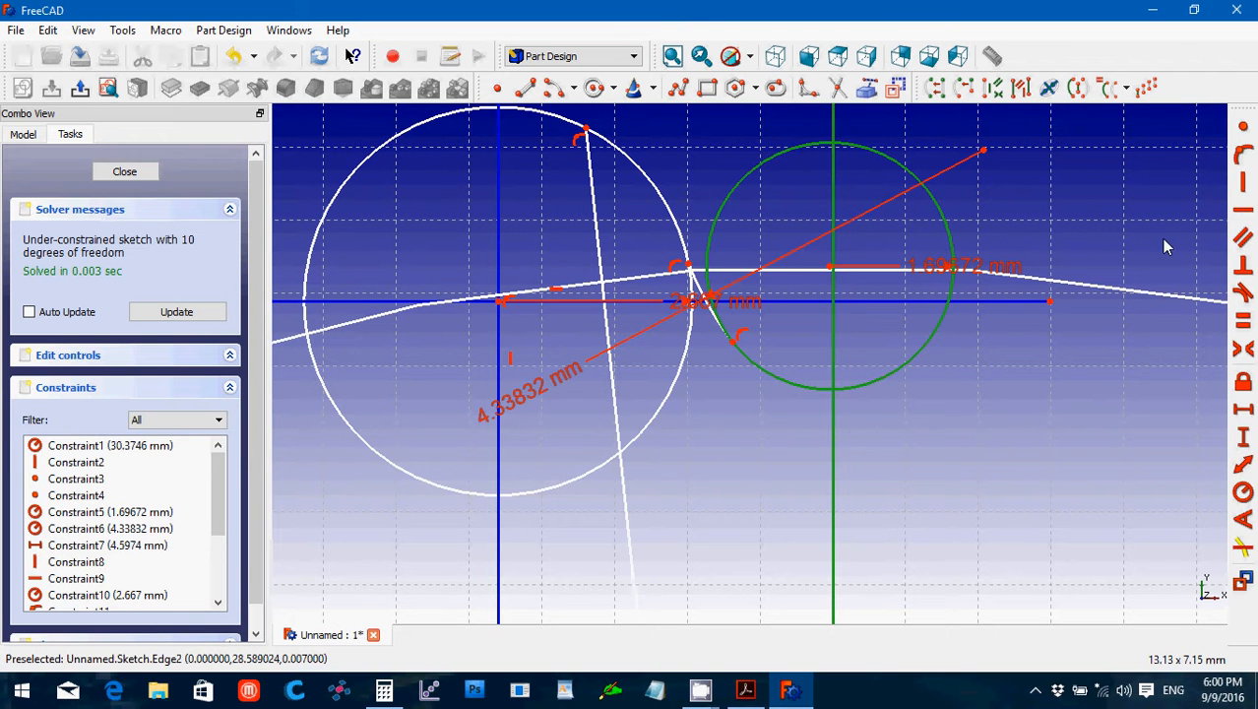
left_click(1244, 160)
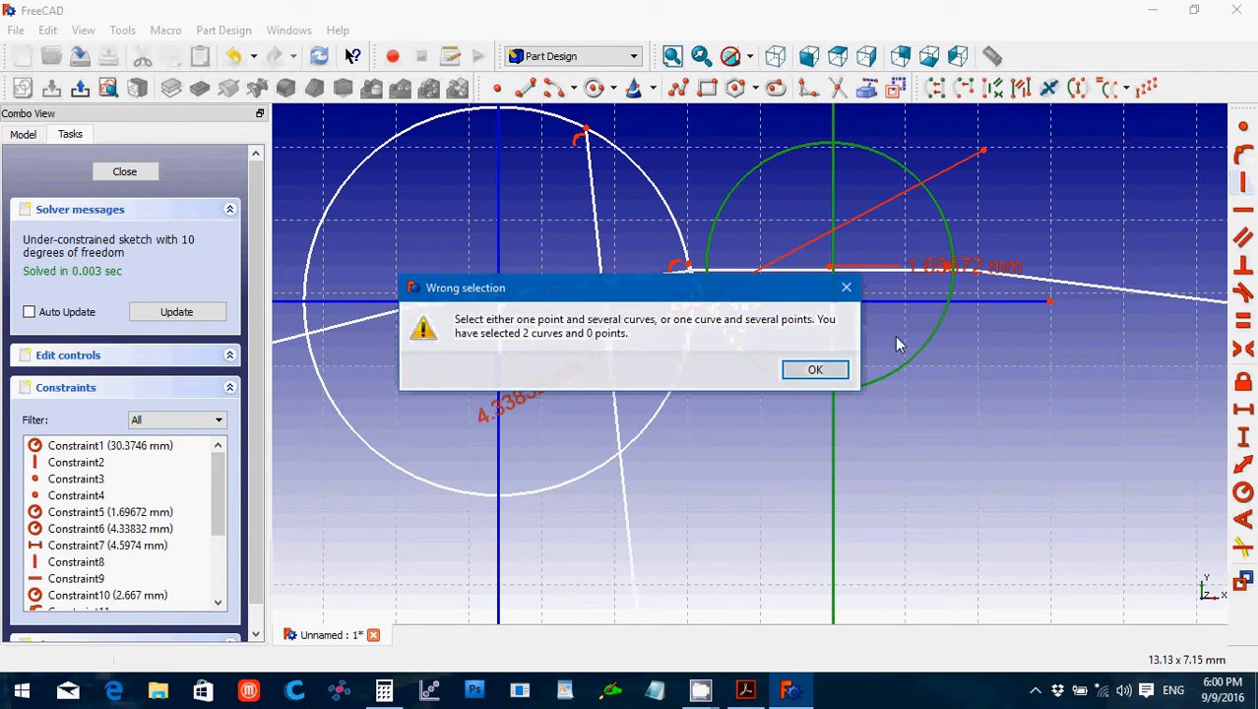
left_click(831, 369)
left_click(926, 464)
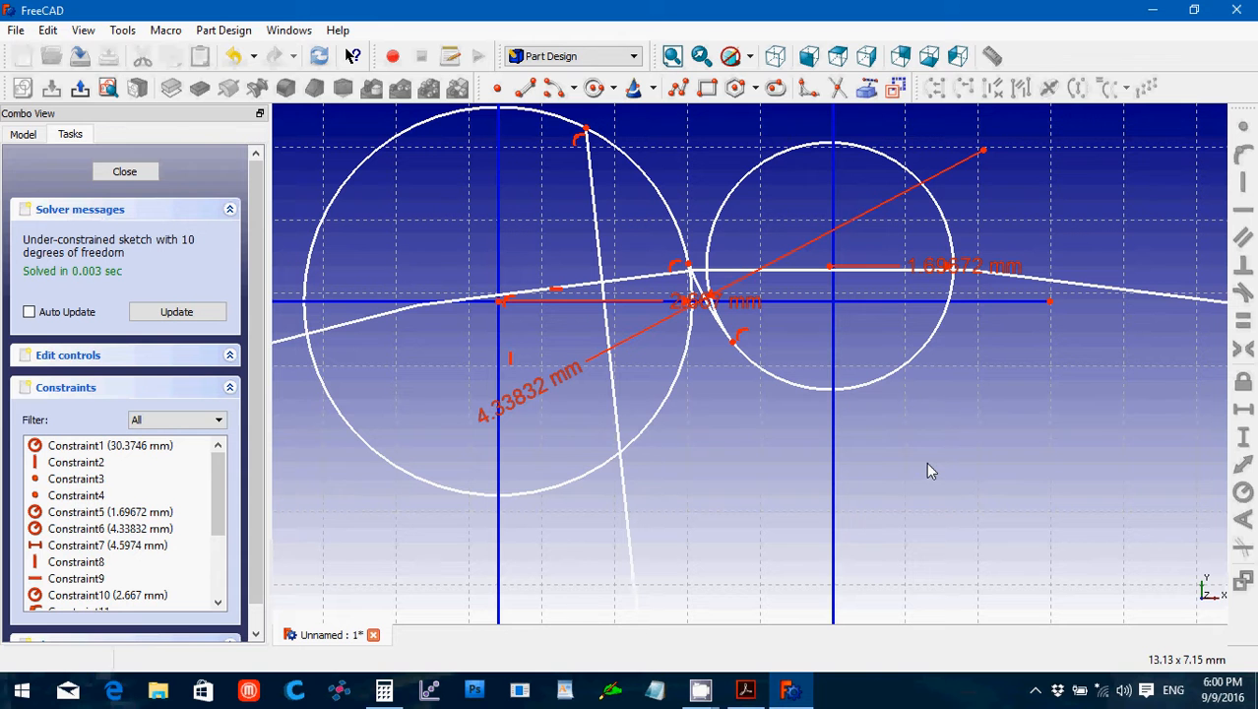
Draw a near-vertical line about 3.3 mm long across the small circle, from its uppermost to its lowest point.
left_click(526, 88)
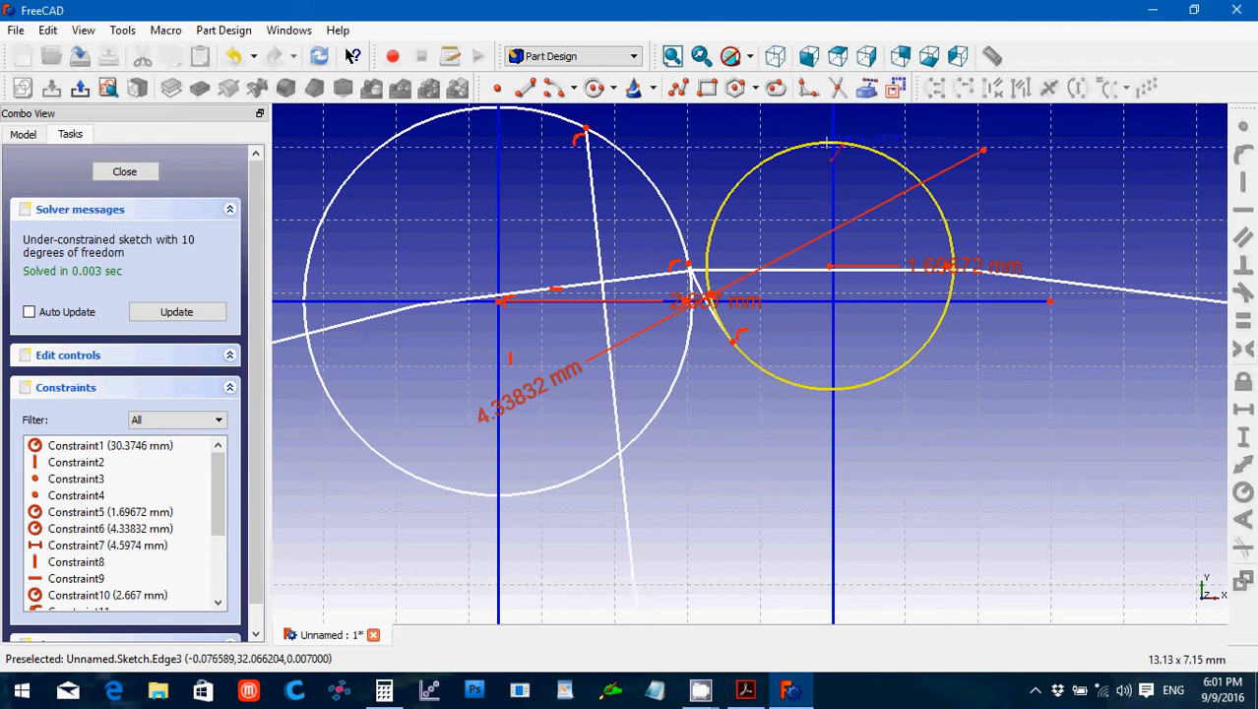
left_click(832, 145)
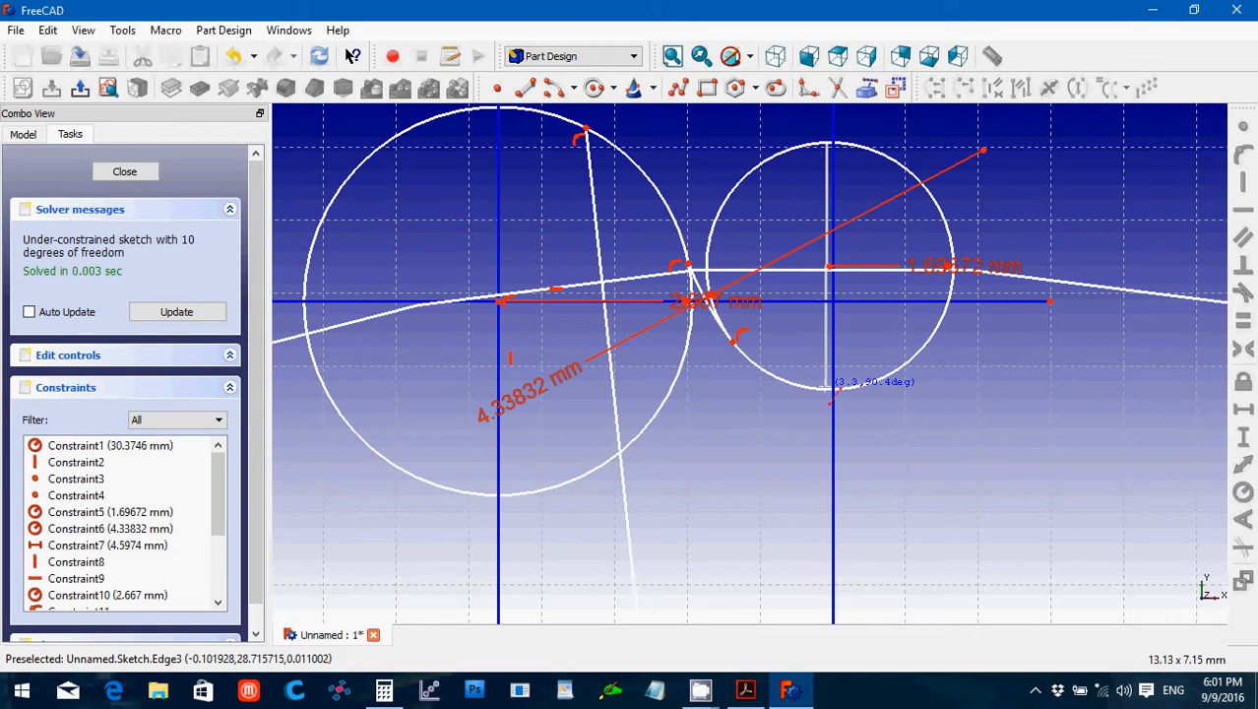
left_click(832, 389)
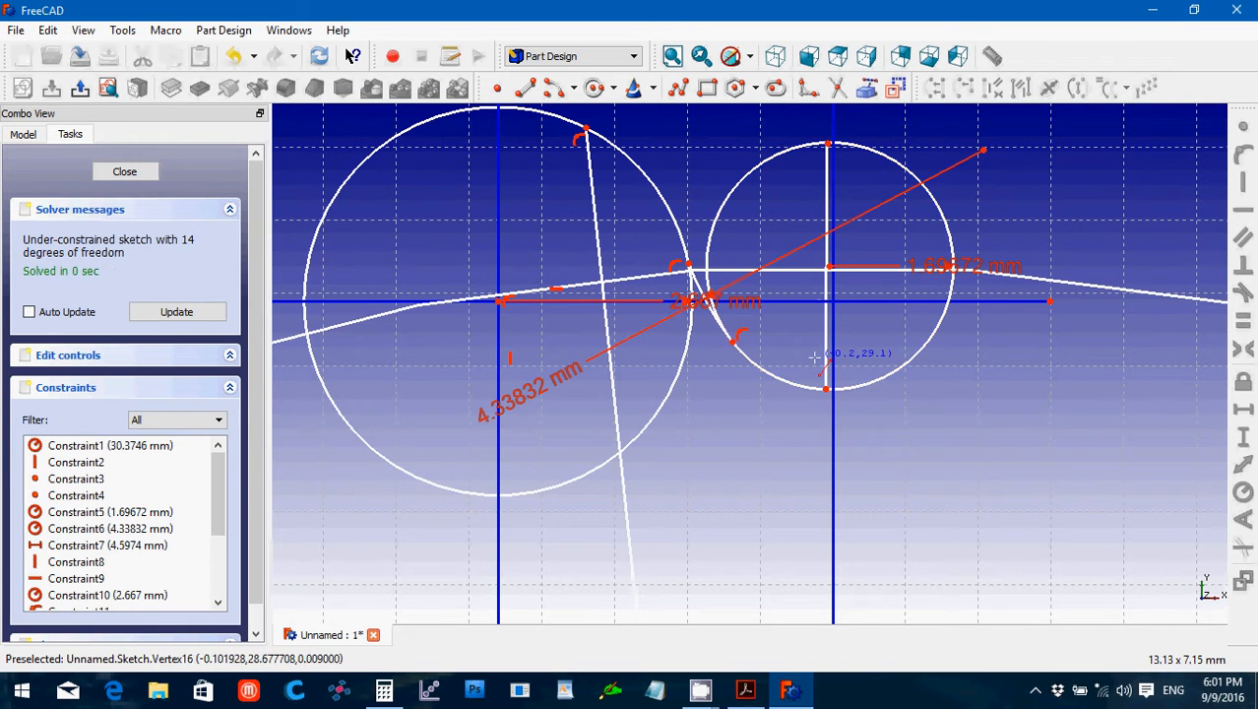
key("Escape")
Constrain both ends of the near-vertical line onto the small circle and move the line onto the vertical axis.
left_click(850, 389)
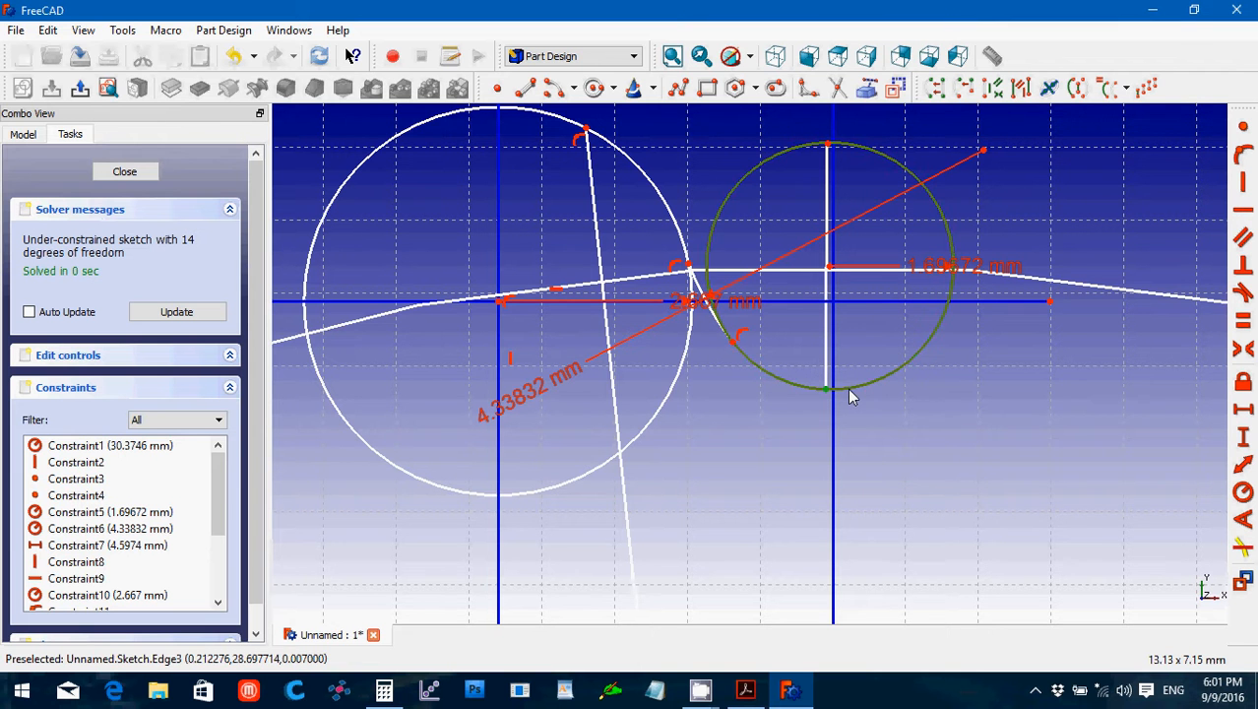
left_click(1242, 180)
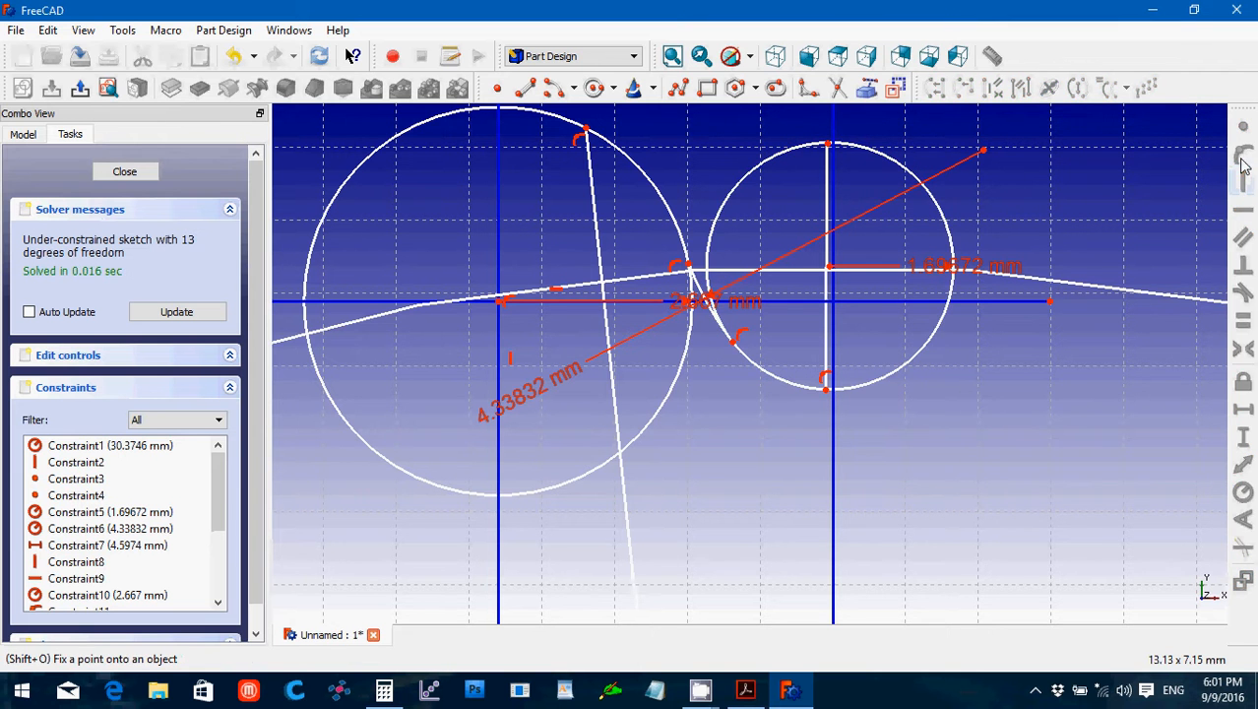
left_click(825, 147)
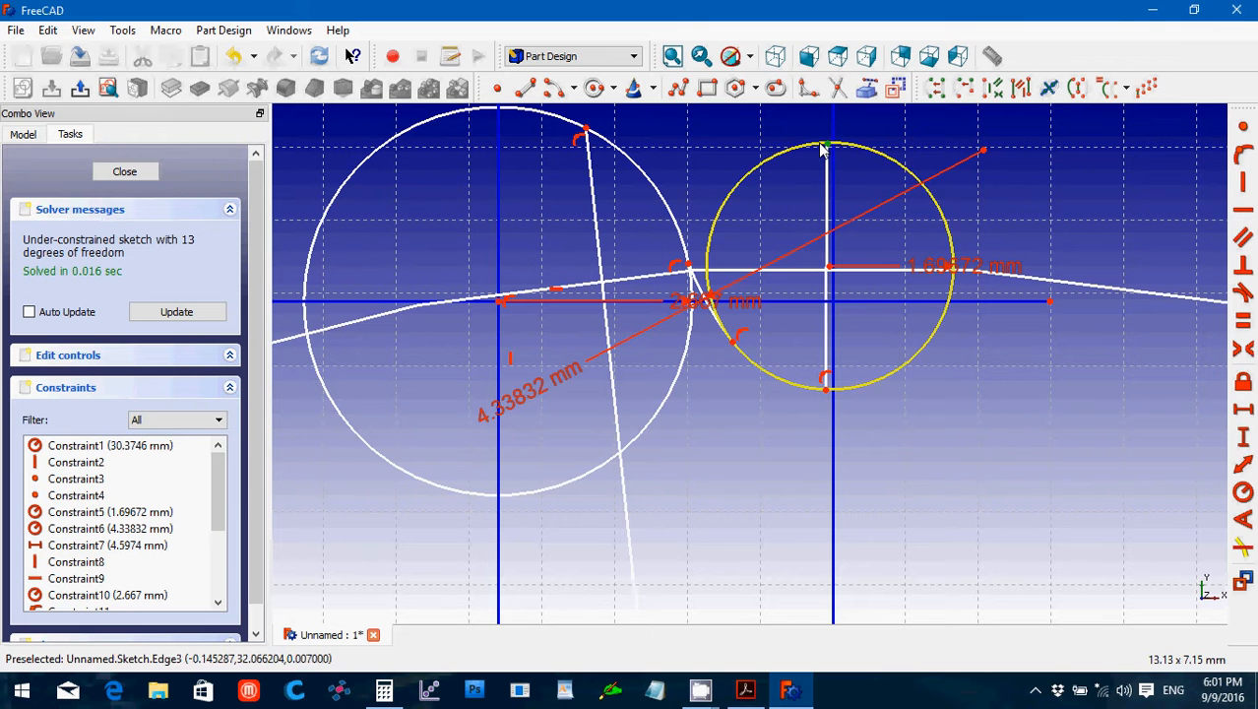
left_click(1242, 154)
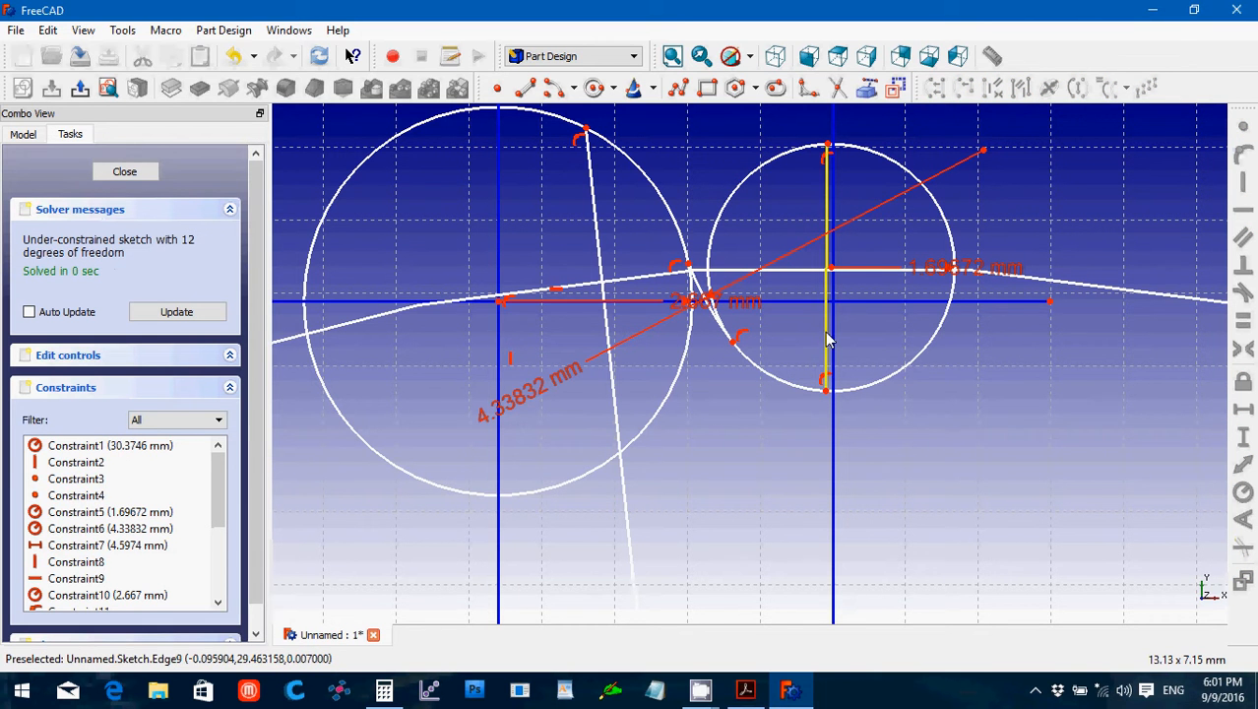
left_click_drag(831, 340, 833, 342)
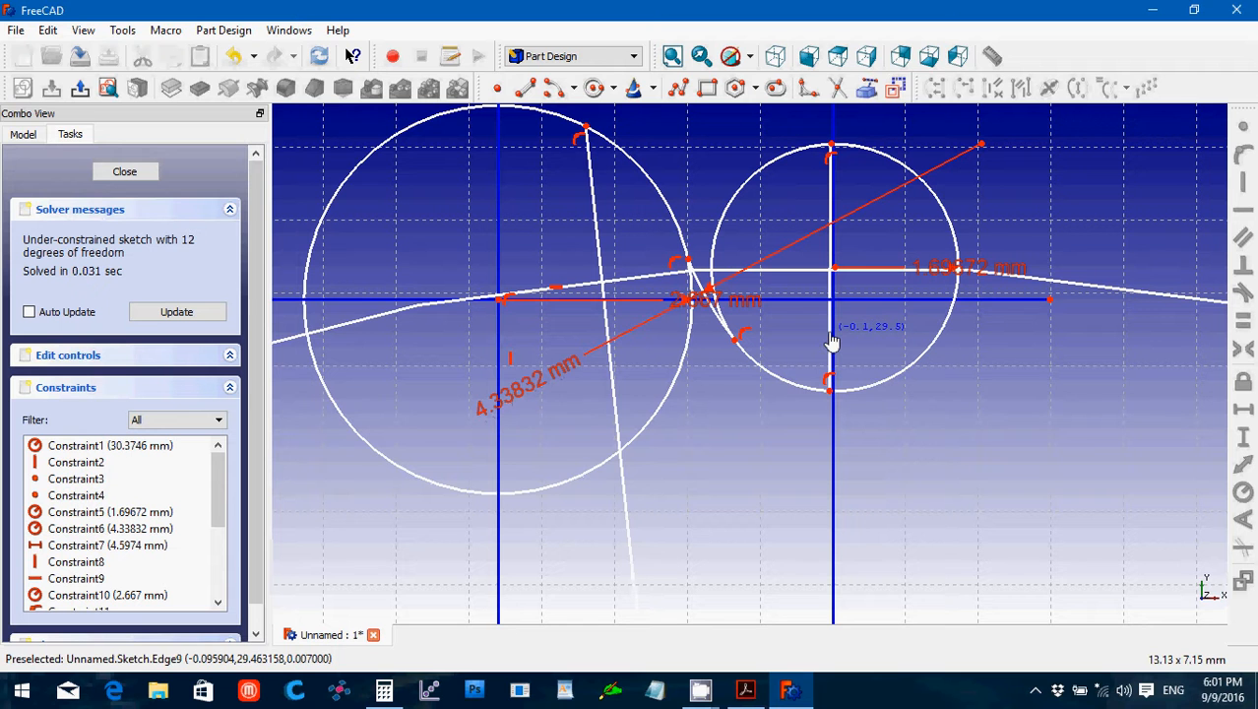
left_click_drag(831, 340, 835, 341)
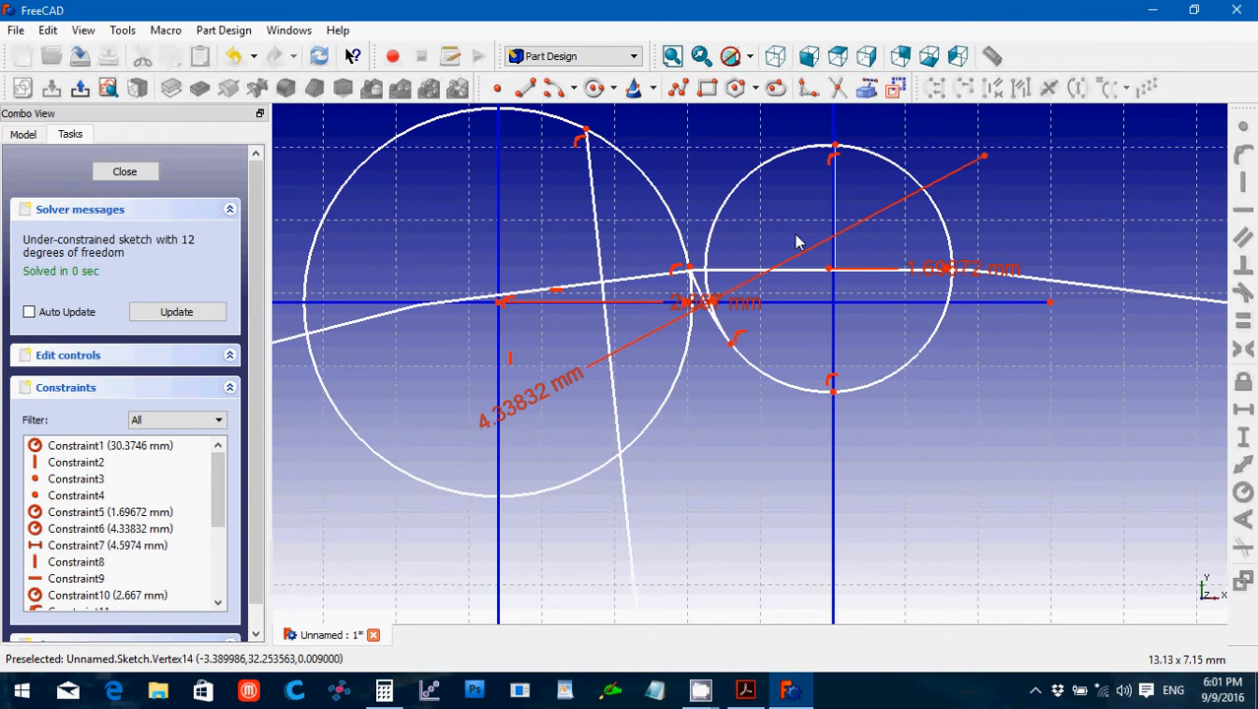
Trim away the small circle's two upper quarters and its lower part on the far side of the vertical axis from the flank arc.
left_click(838, 91)
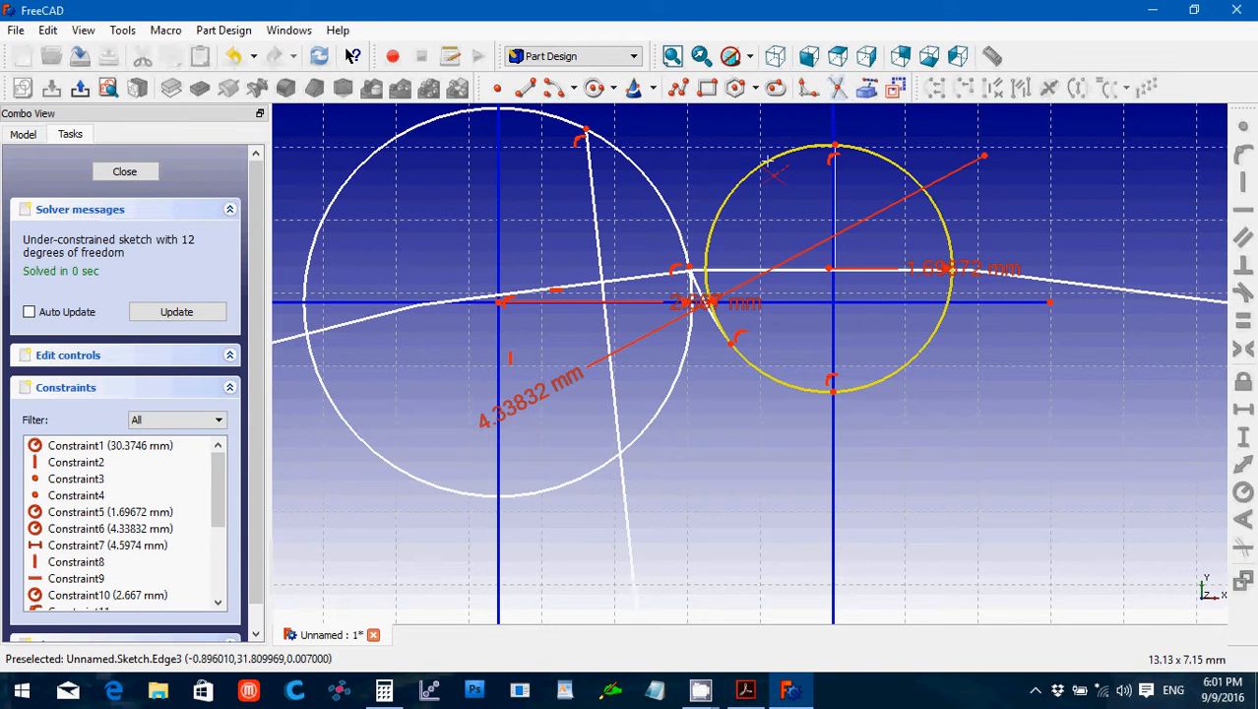
left_click(767, 161)
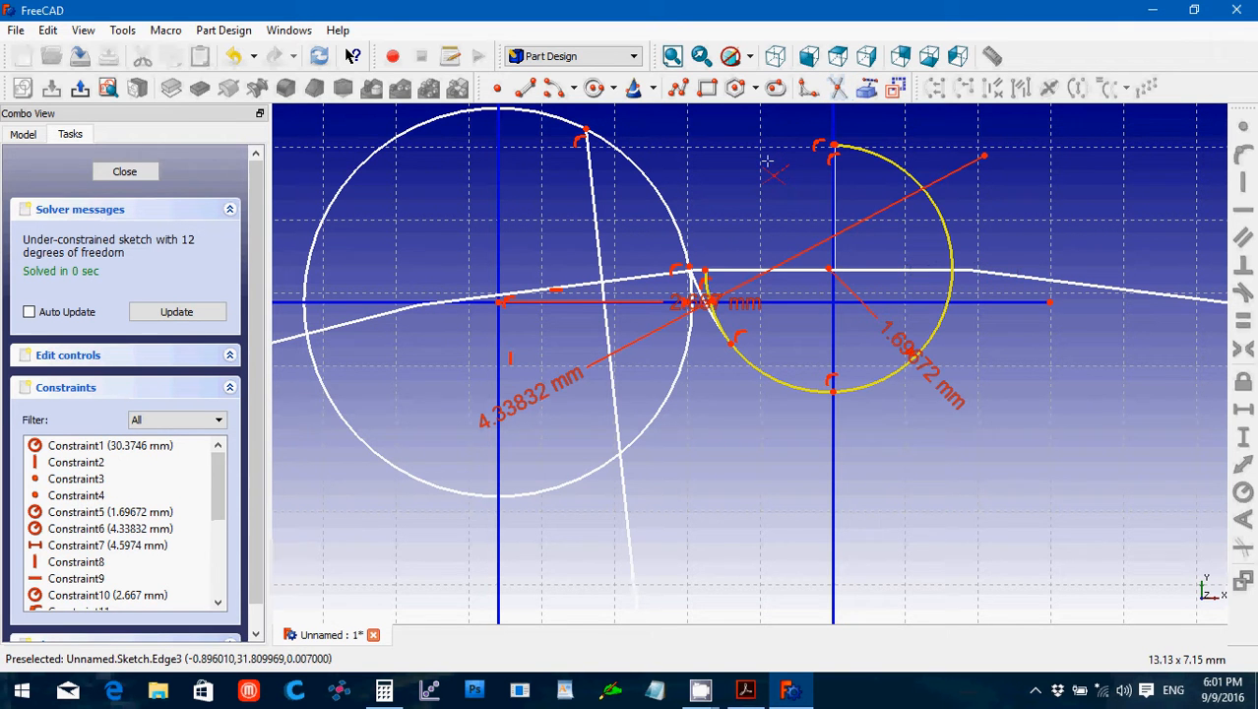
left_click(883, 159)
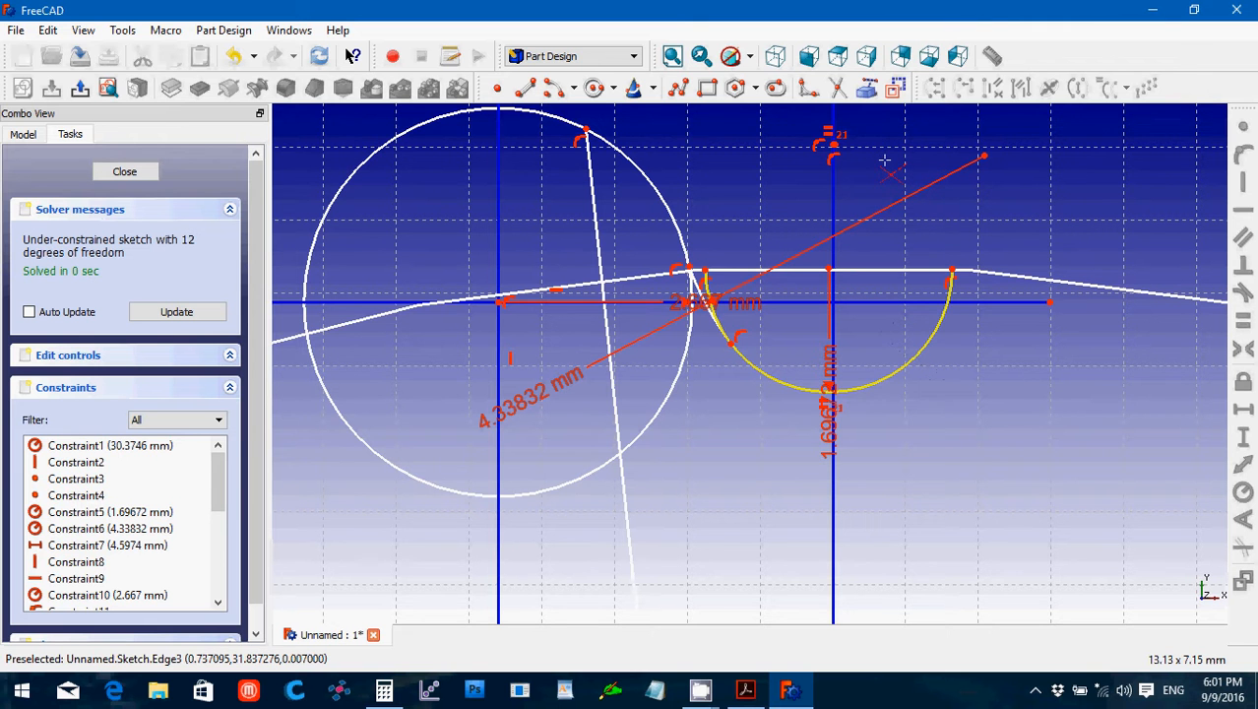
left_click(881, 382)
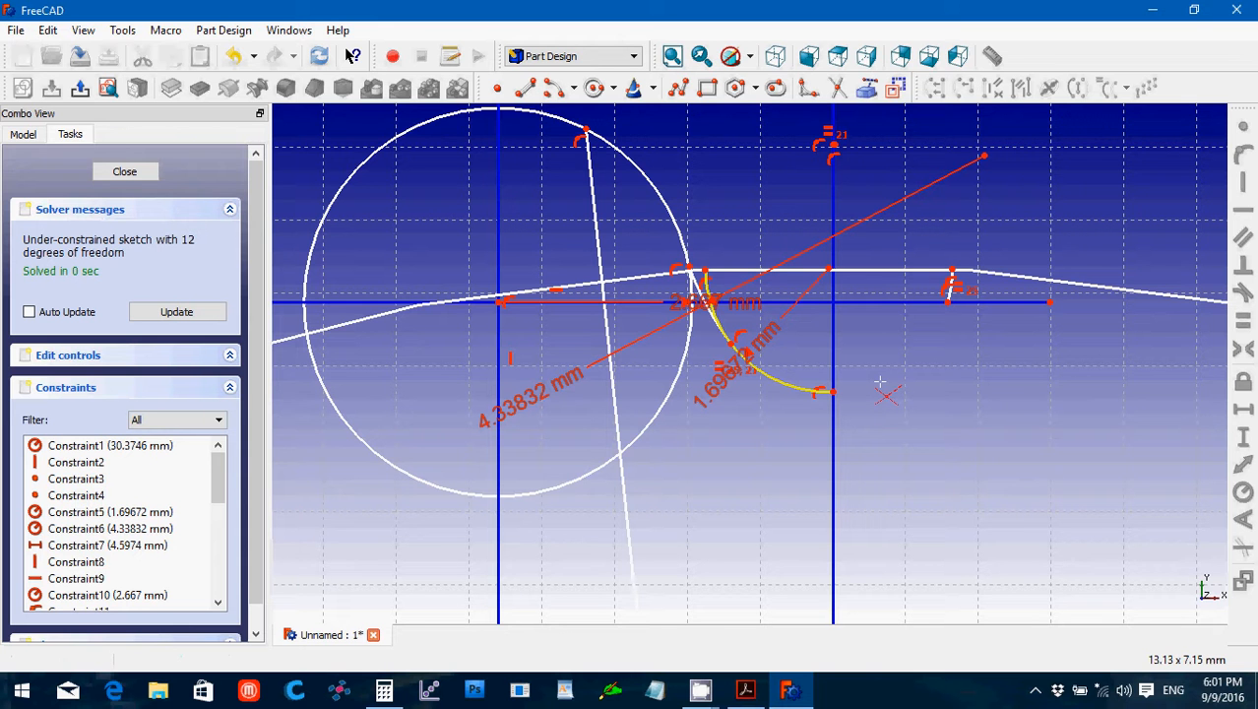
key("Escape")
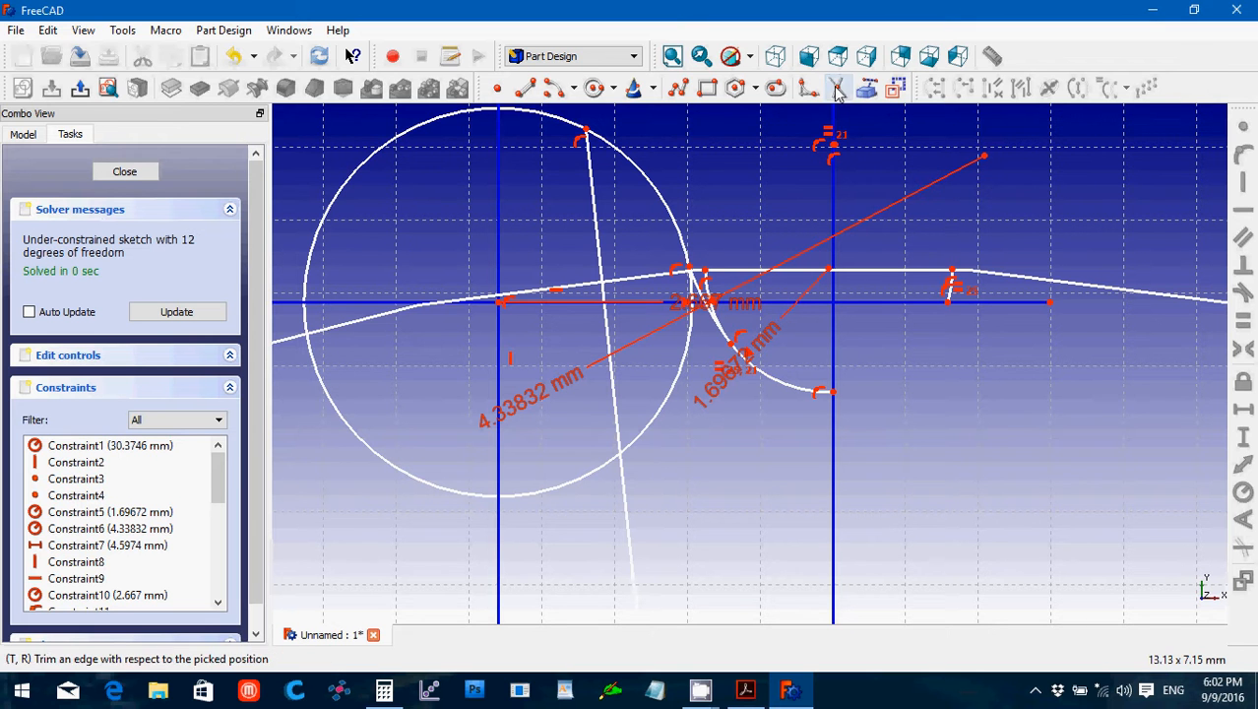
Trim the small circle's remaining arc back to the flank arc's lower endpoint and make the two arc ends coincident.
left_click(837, 91)
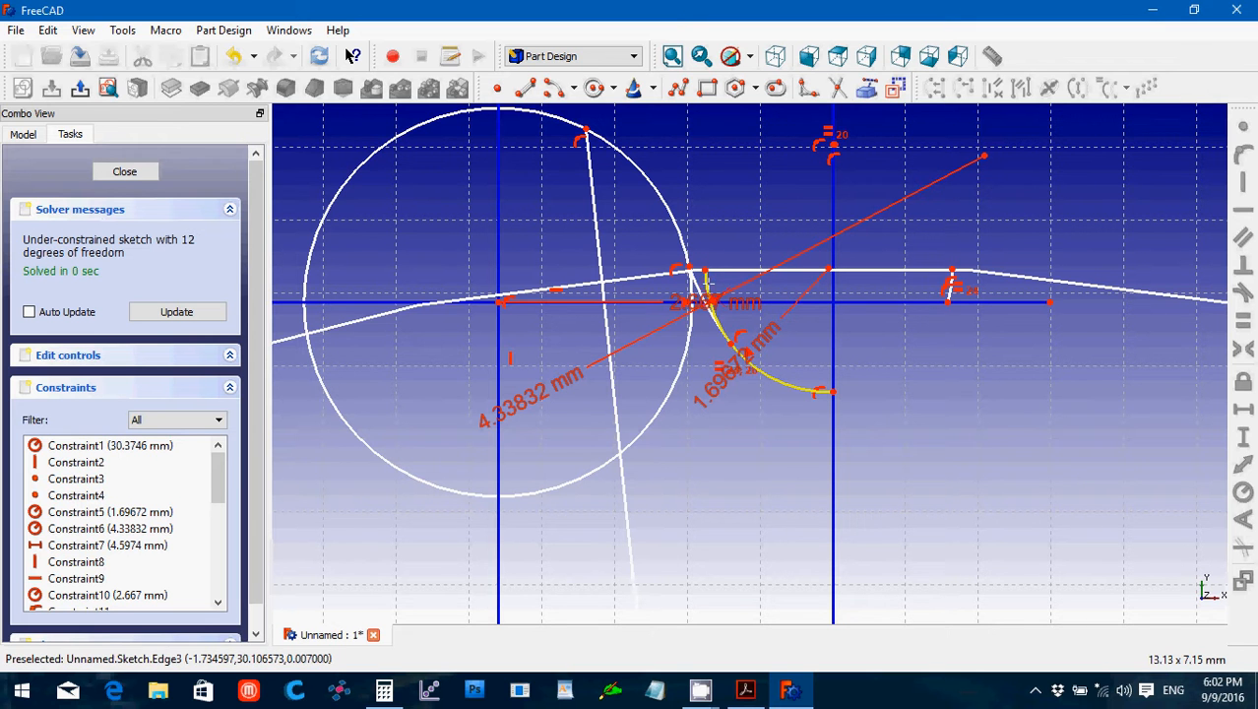
left_click(706, 285)
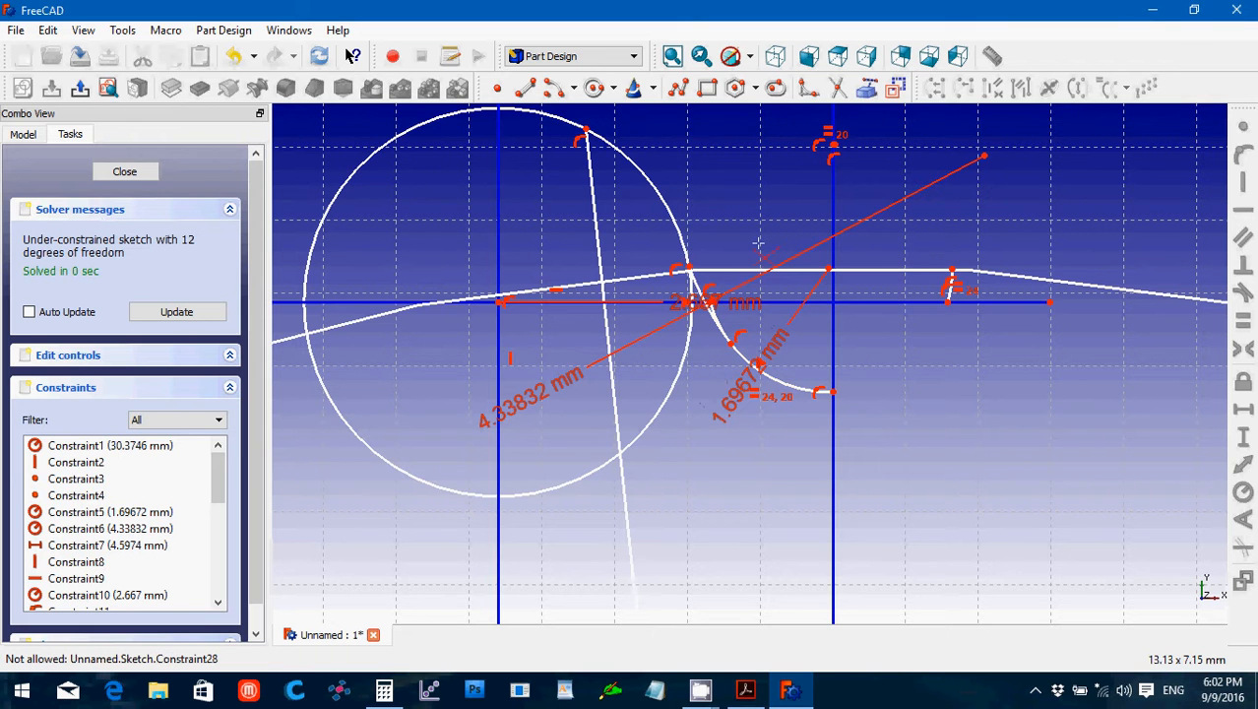
scroll(777, 399, "up", 4)
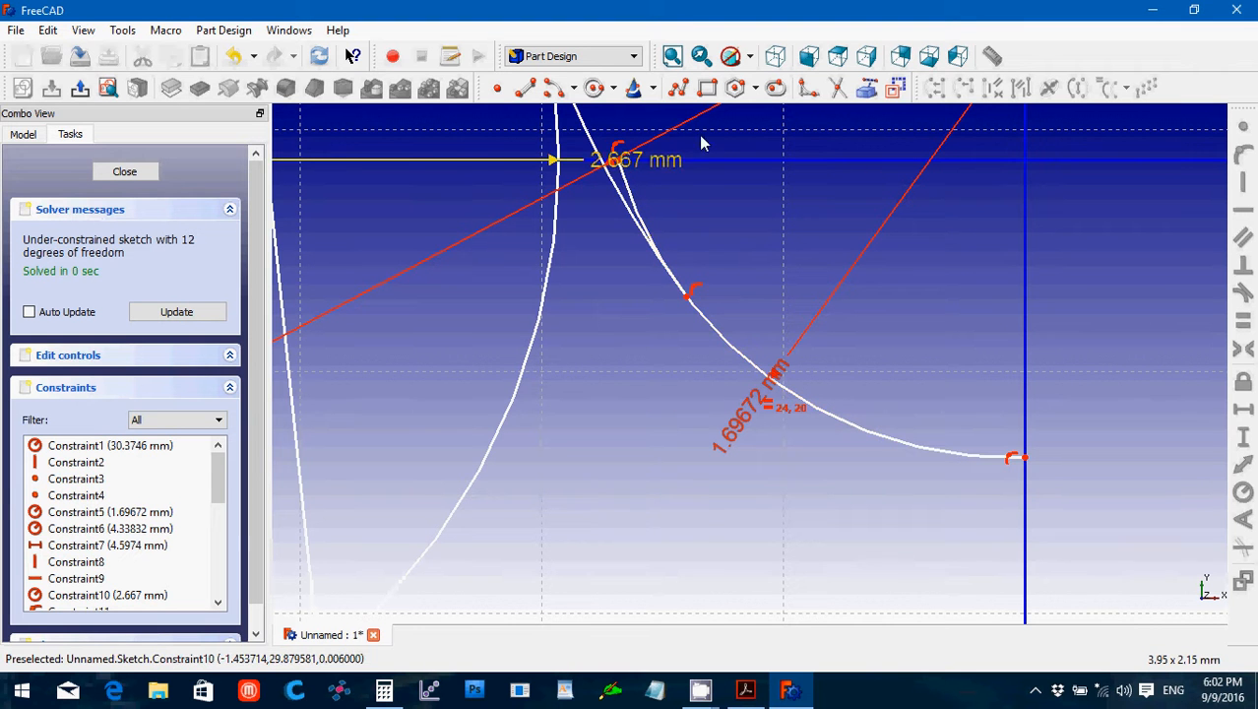
left_click(864, 90)
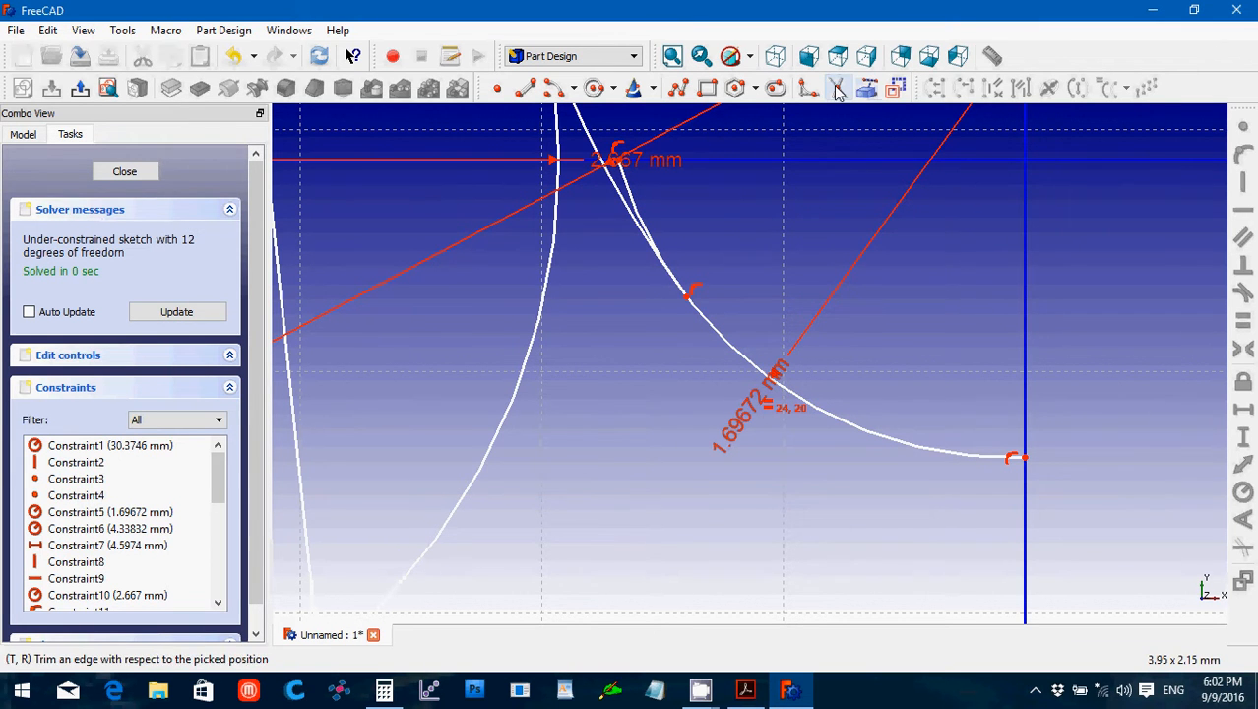
left_click(630, 187)
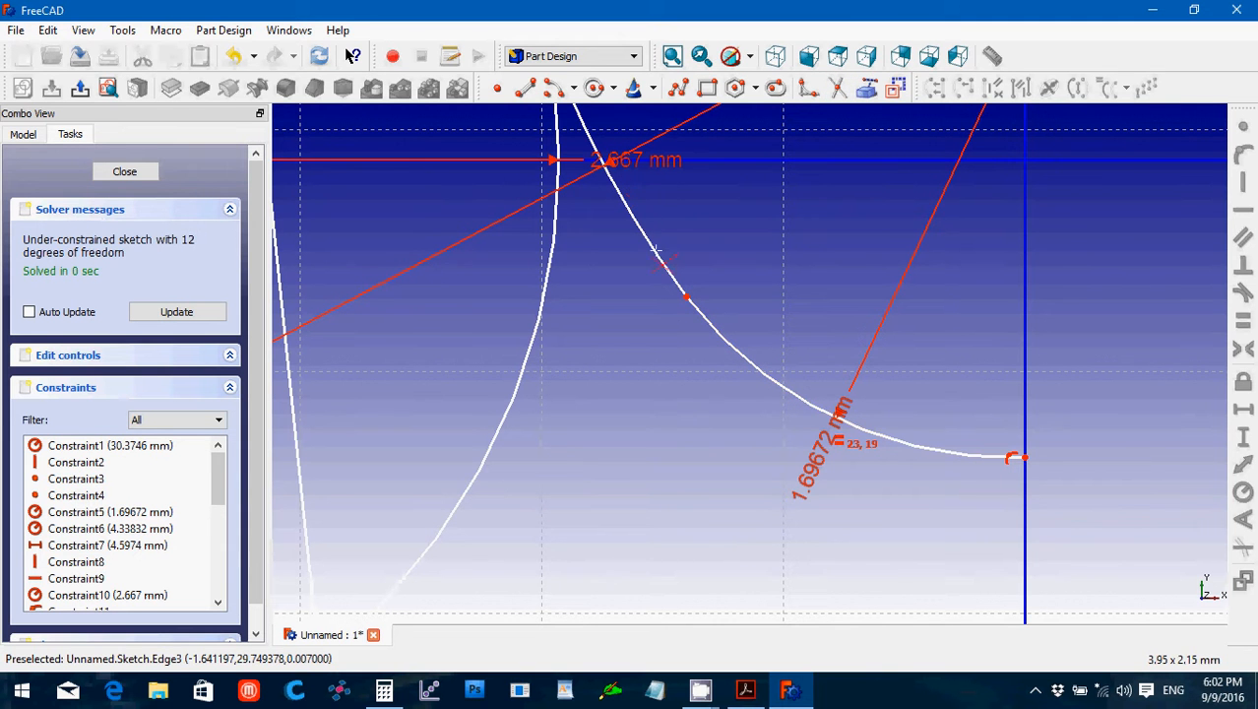
right_click(686, 289)
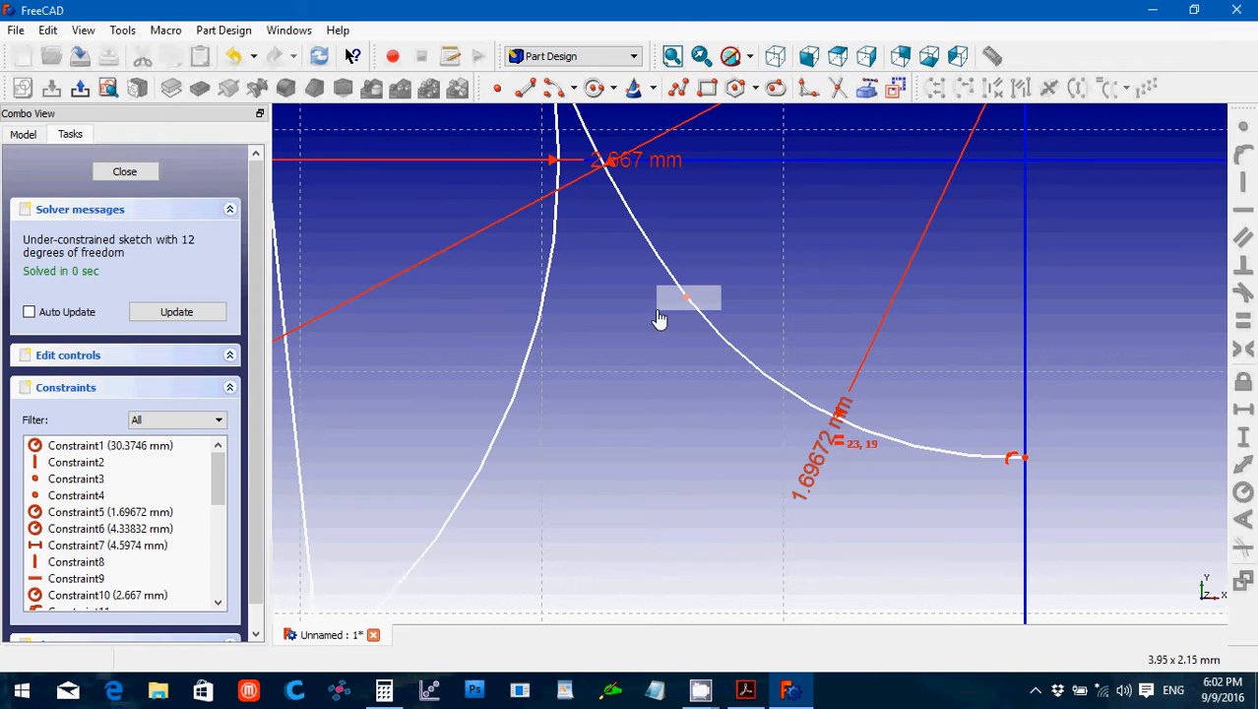
left_click(1243, 131)
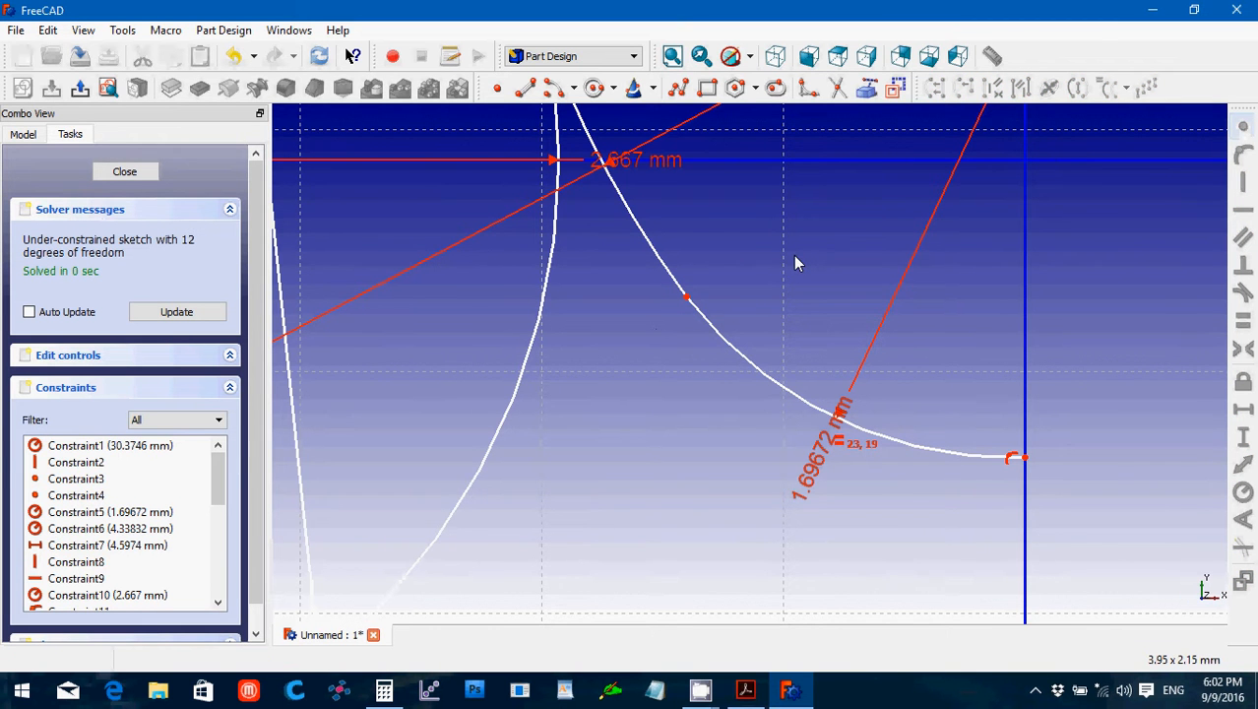
Delete the short near-vertical line on the far side of the vertical axis, between the pitch circle and the horizontal line.
scroll(795, 261, "down", 2)
scroll(795, 262, "down", 2)
scroll(795, 260, "down", 2)
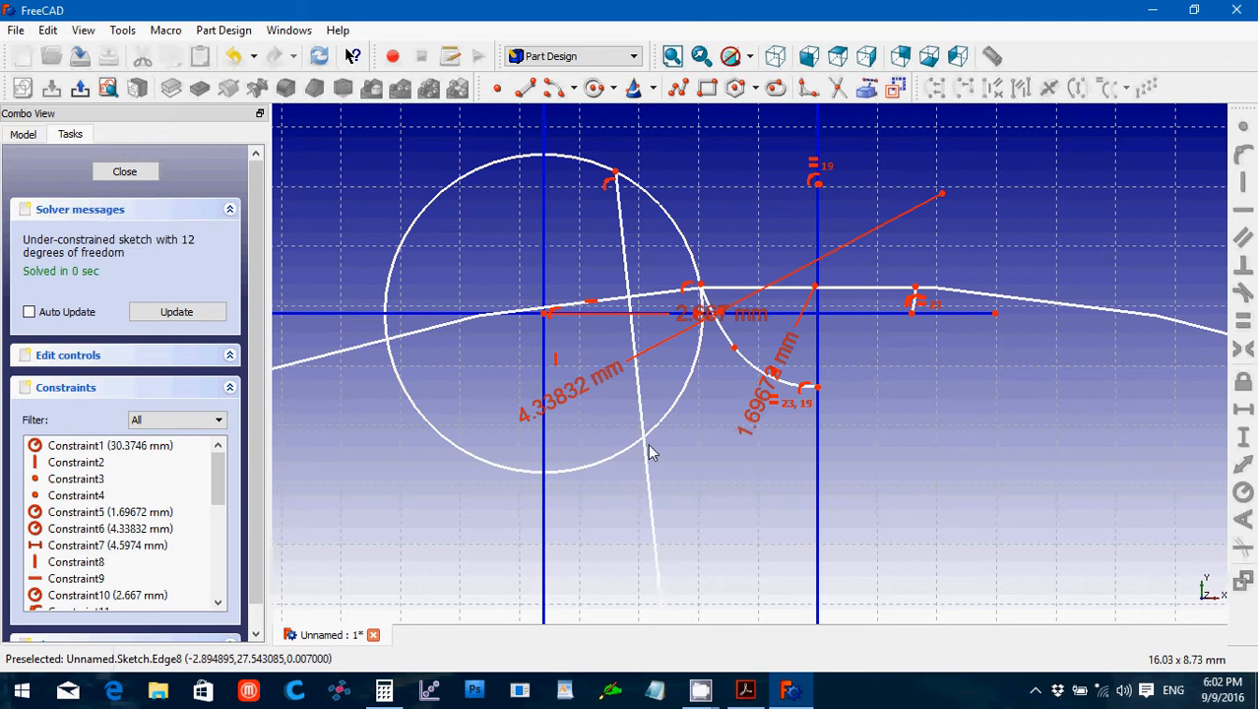
left_click(649, 451)
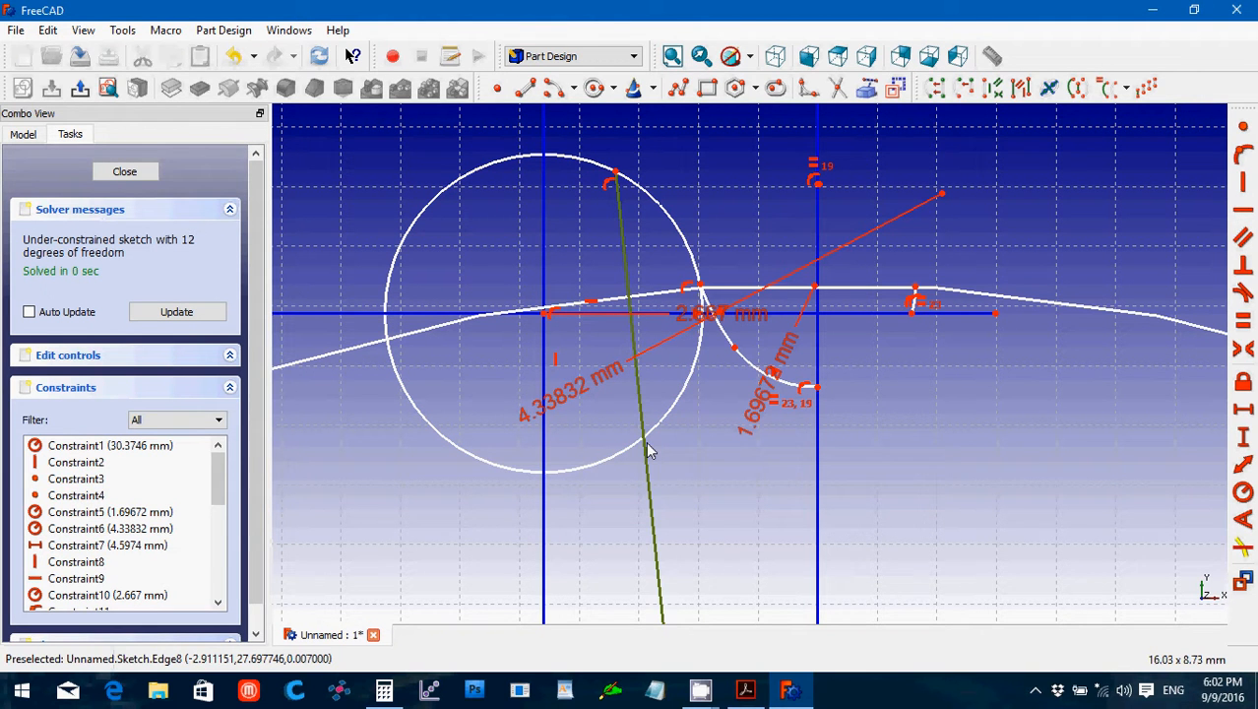
left_click(695, 448)
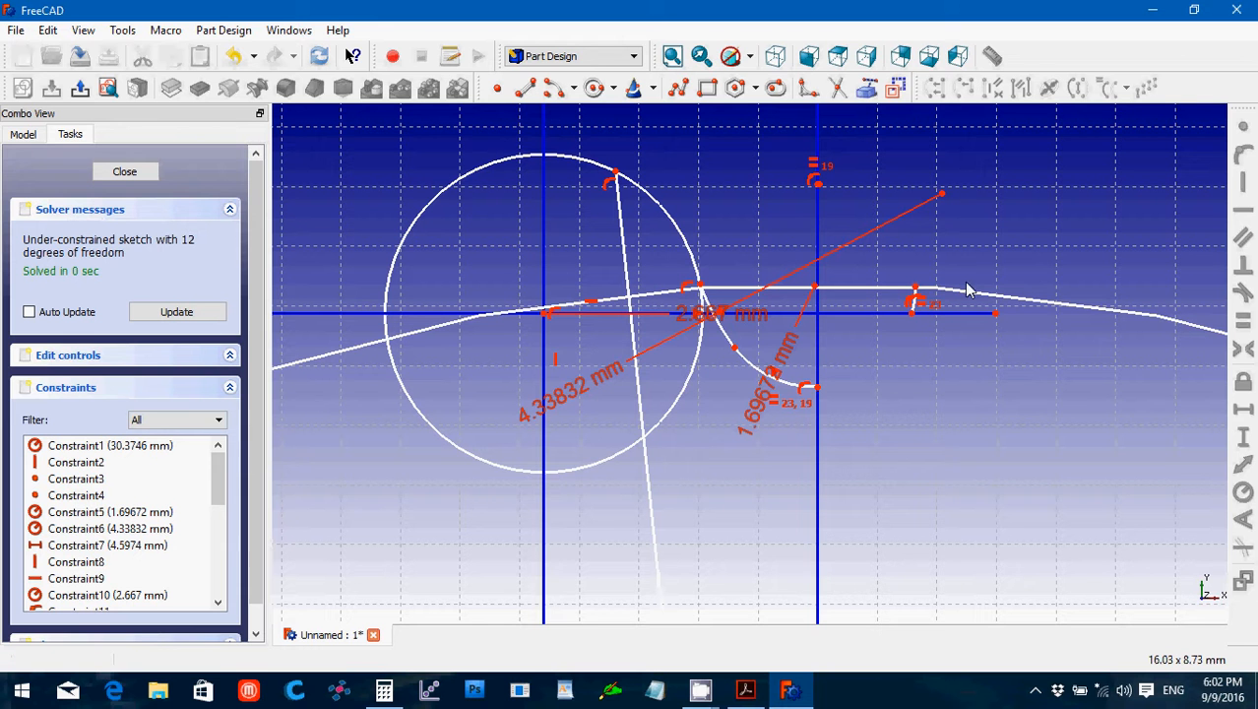
left_click(913, 305)
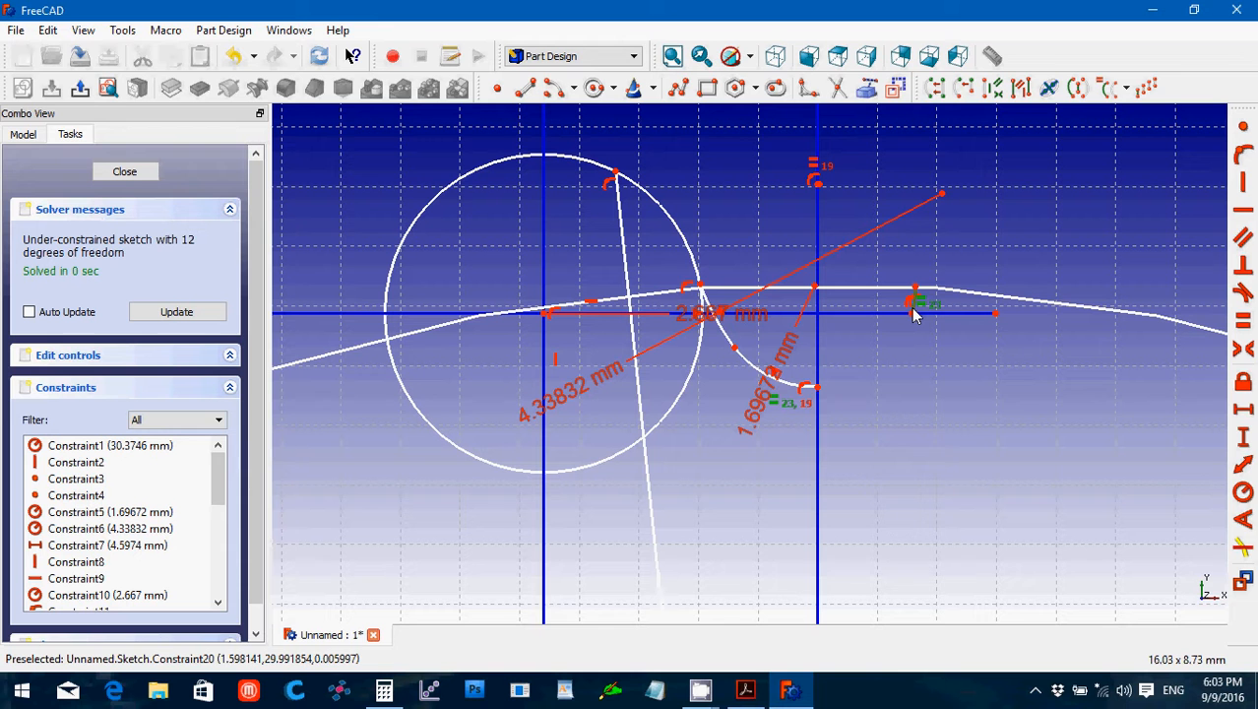
key("Delete")
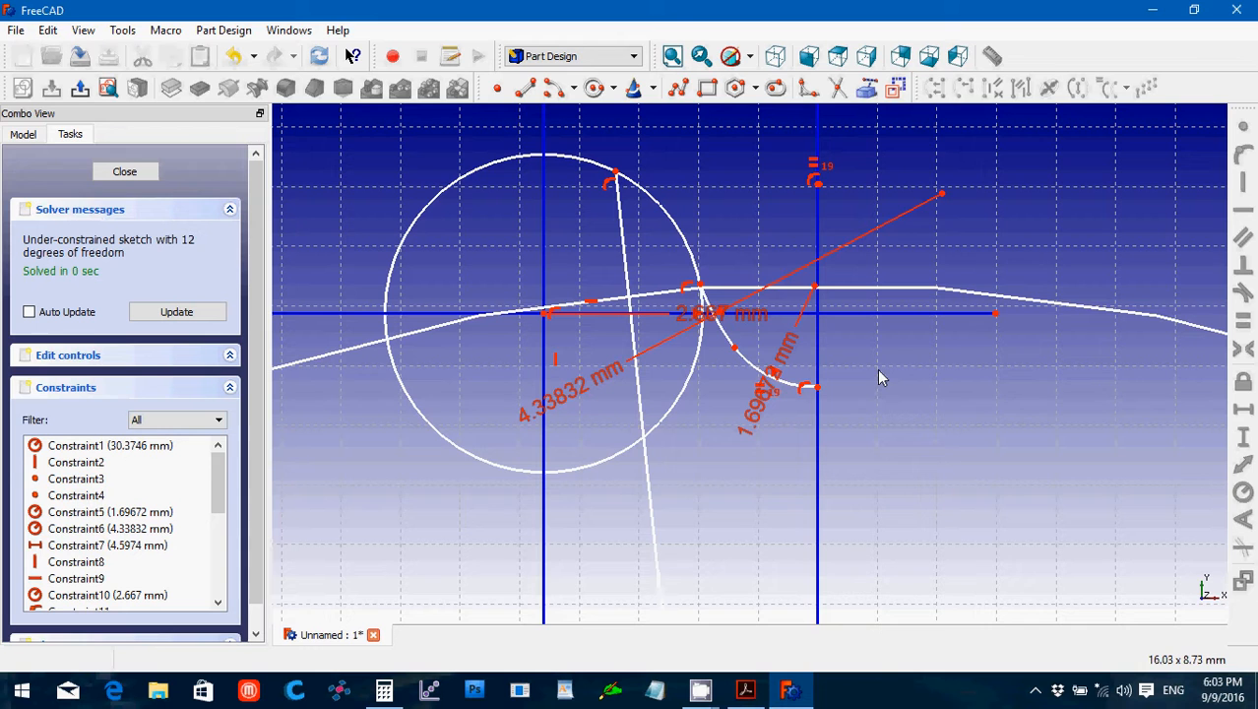
Delete the coincident constraints at the sketch origin that hold the pitch circle's centre and the 6° line's lower end.
scroll(881, 378, "down", 8)
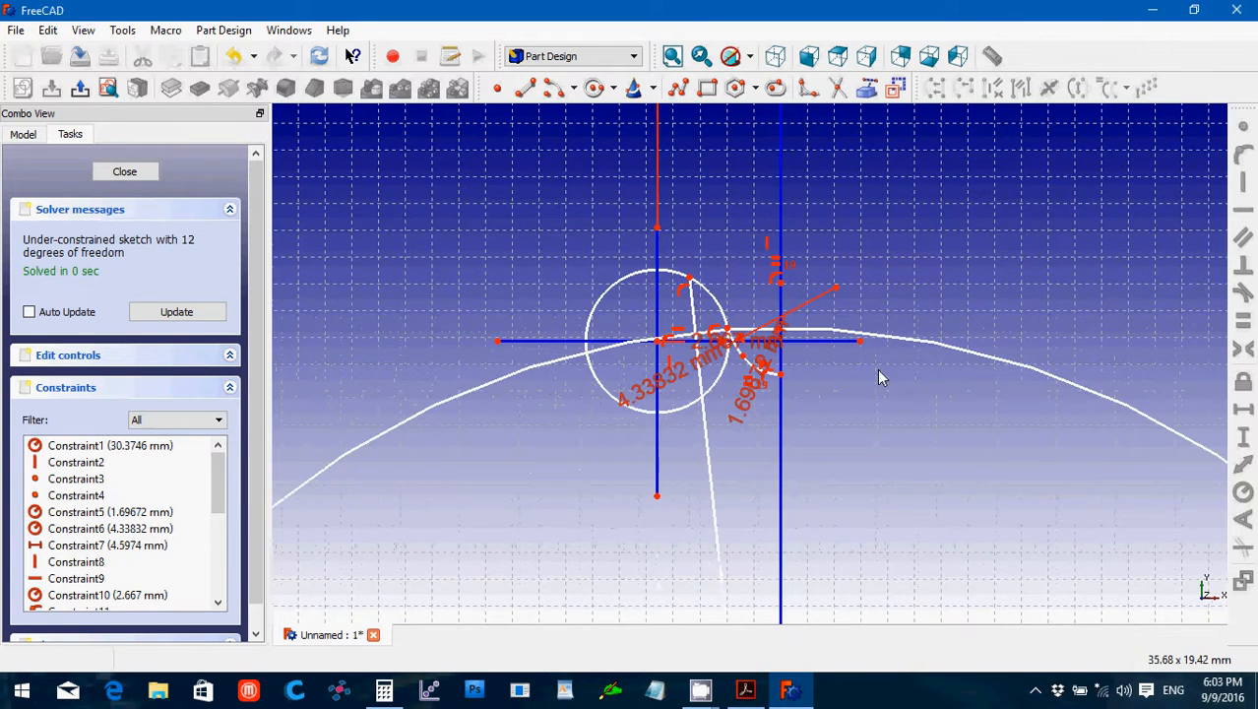
scroll(880, 380, "down", 2)
scroll(880, 380, "down", 2)
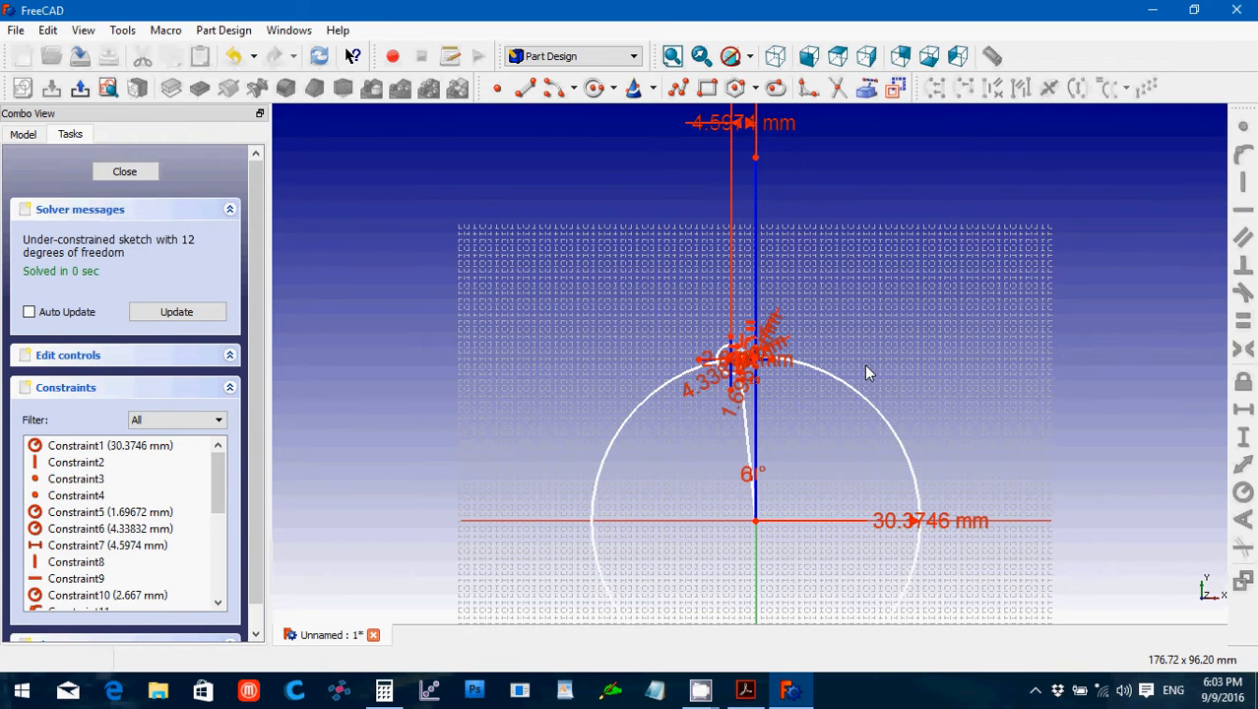
scroll(866, 371, "up", 7)
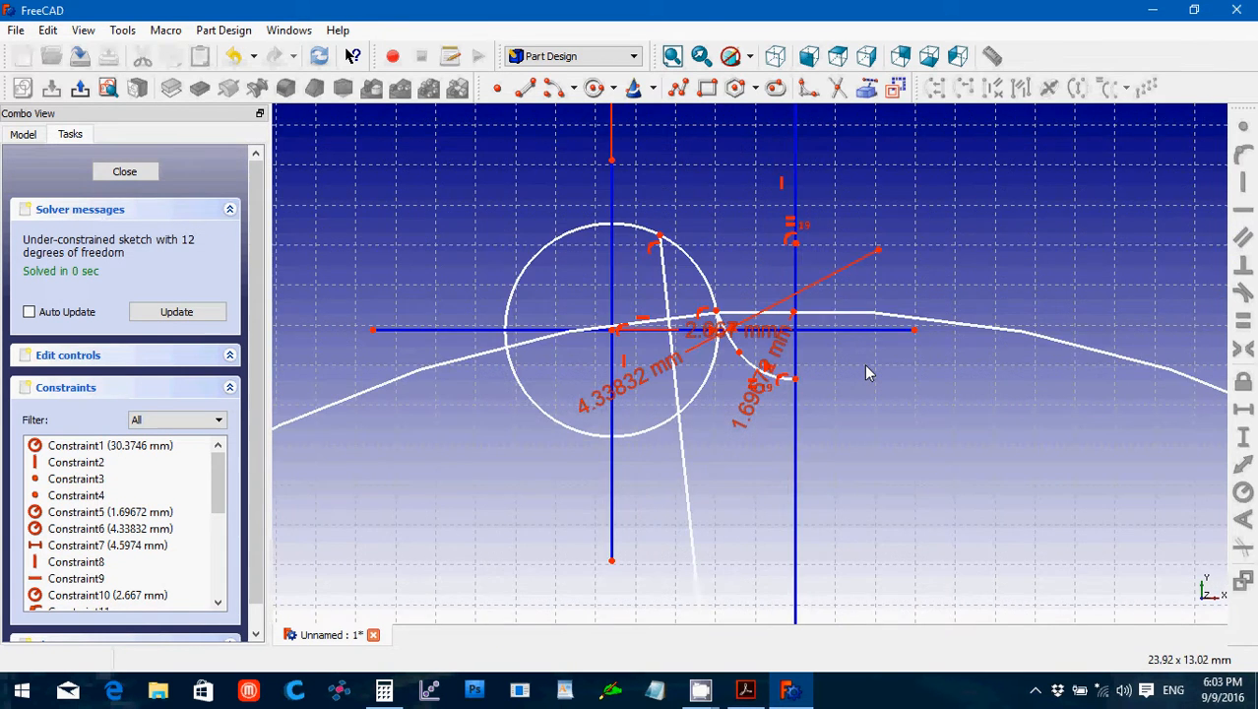
scroll(866, 371, "up", 4)
scroll(868, 372, "down", 1)
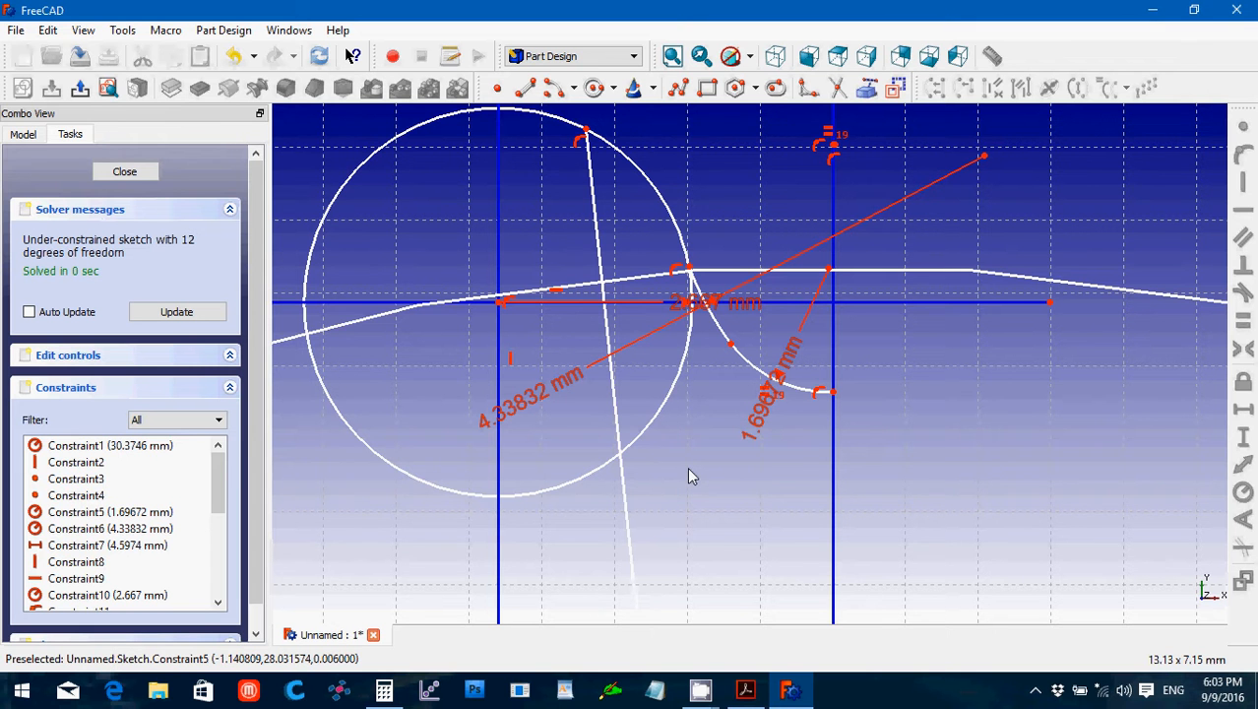
scroll(689, 476, "down", 1)
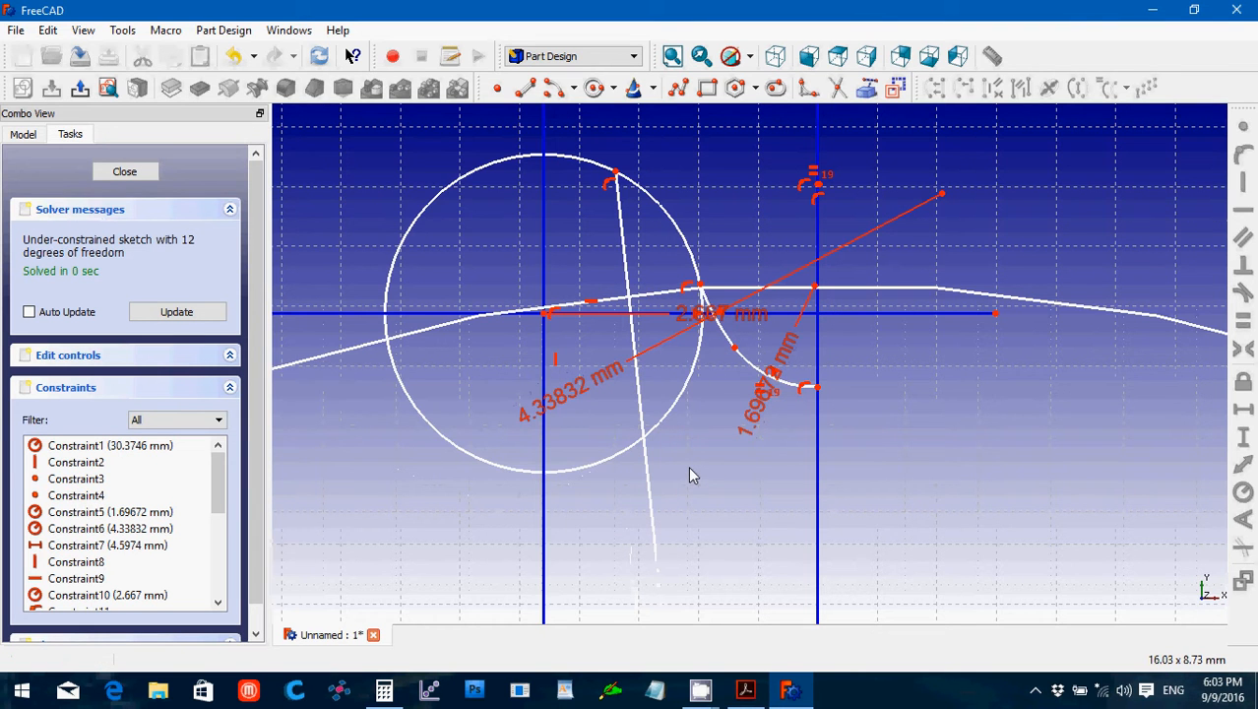
scroll(688, 465, "down", 3)
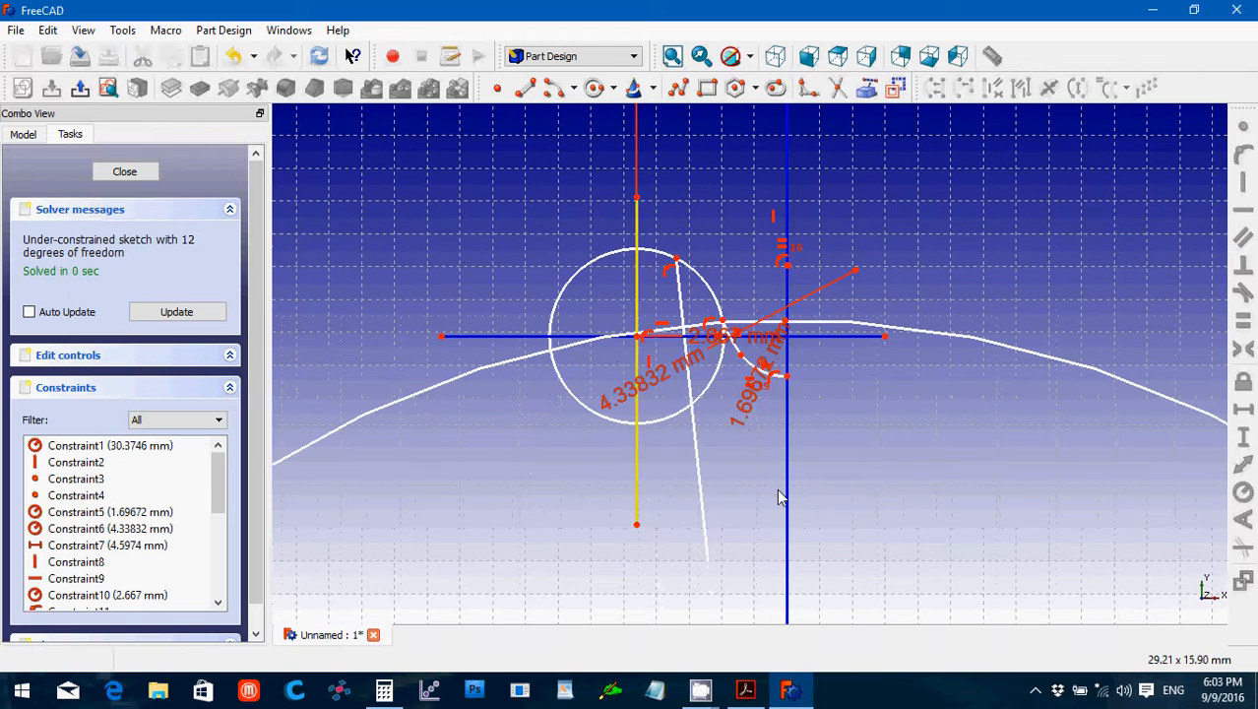
key("Down")
key("Down")
key("Down")
key("Down")
key("Down")
key("Down")
key("Down")
key("Down")
key("Down")
key("Down")
key("Down")
key("Down")
key("Down")
key("Down")
key("Down")
key("Down")
key("Down")
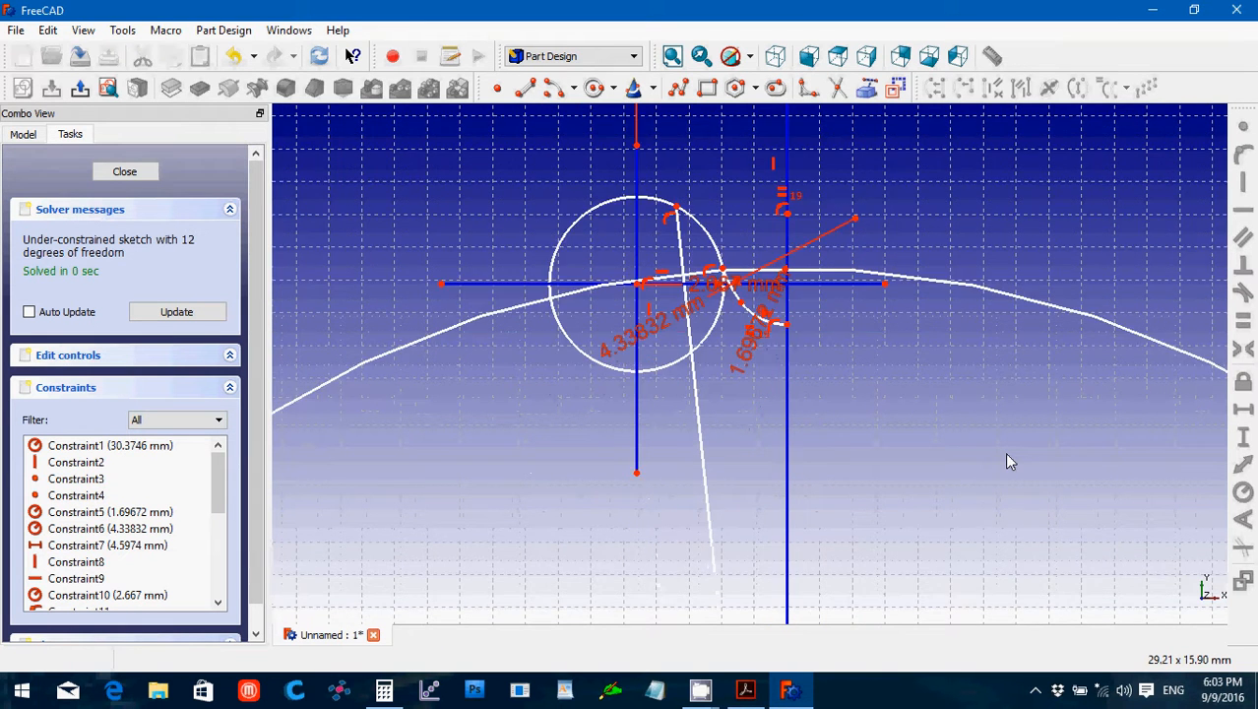
key("Down")
key("Down")
key("Down")
key("Down")
key("Down")
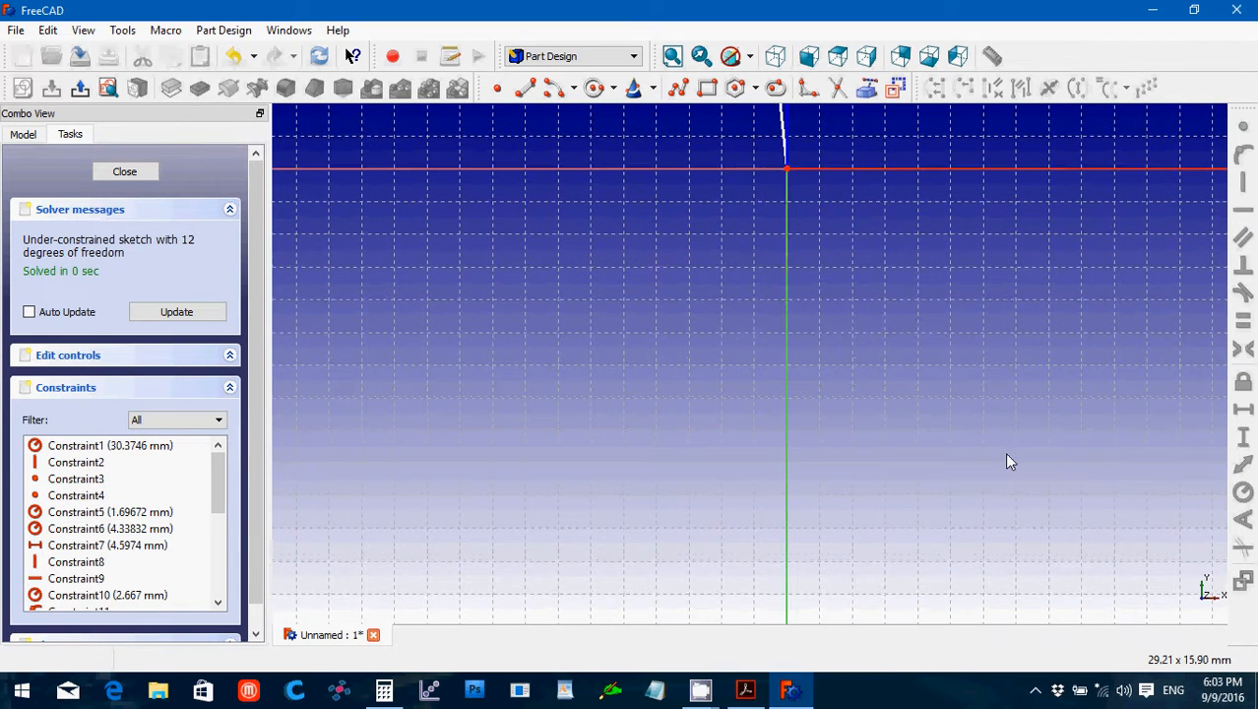
key("Up")
key("Up")
key("Up")
scroll(998, 453, "up", 4)
scroll(997, 453, "up", 3)
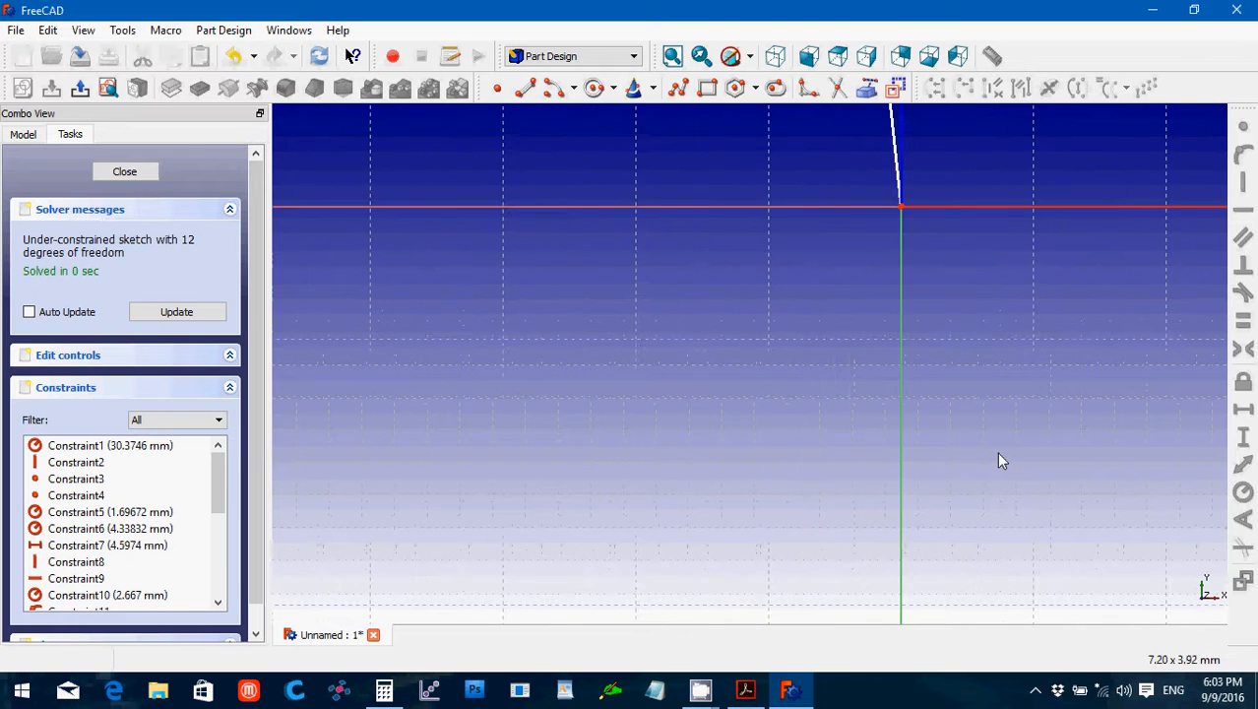
key("Right")
key("Up")
key("Up")
key("Up")
key("Up")
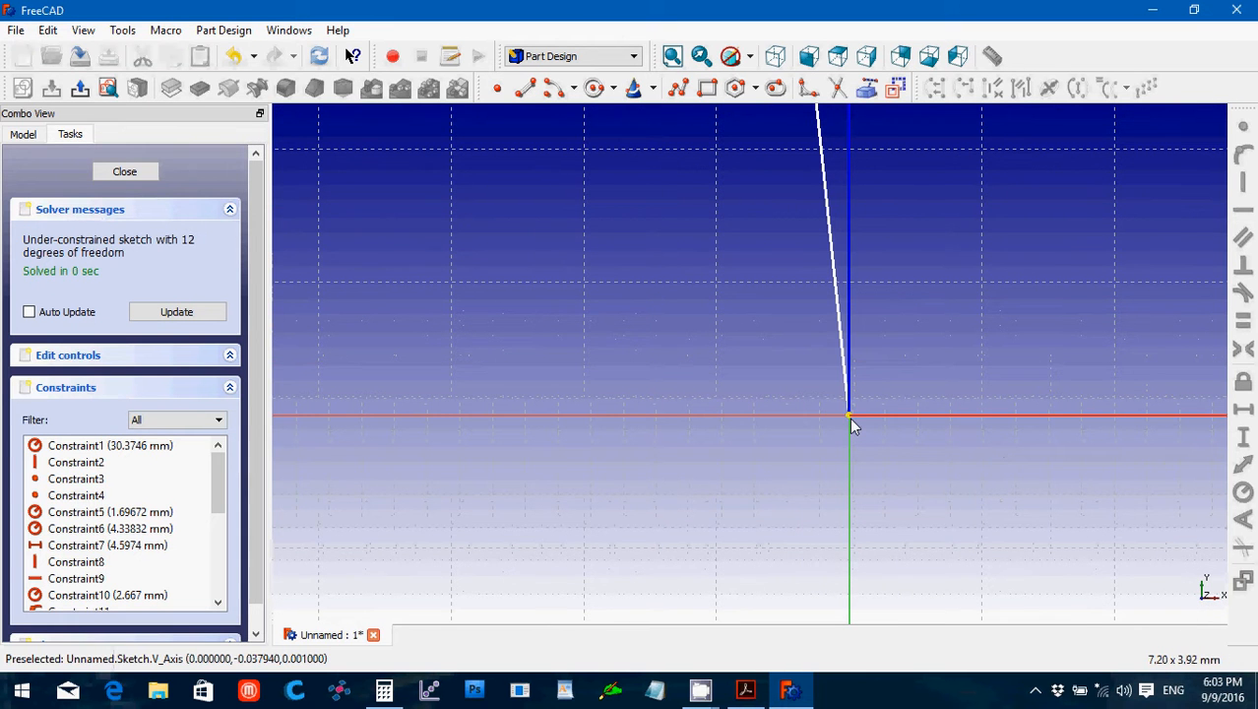
left_click(850, 419)
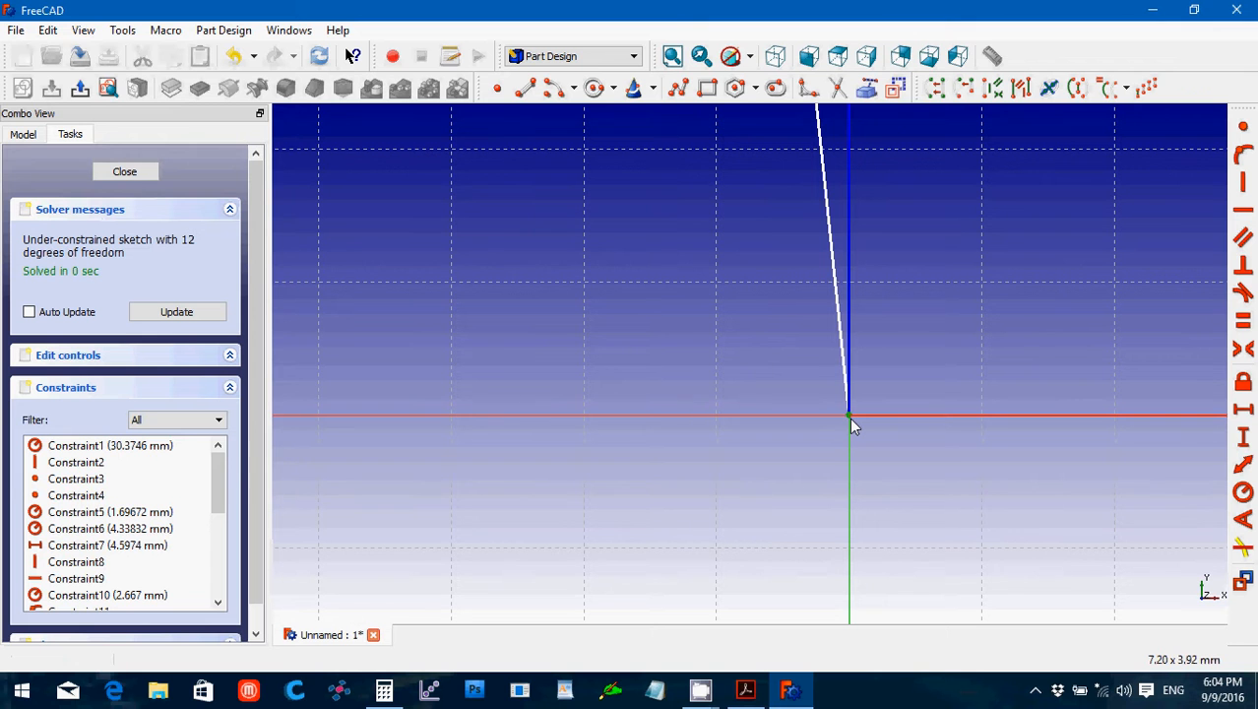
key("Delete")
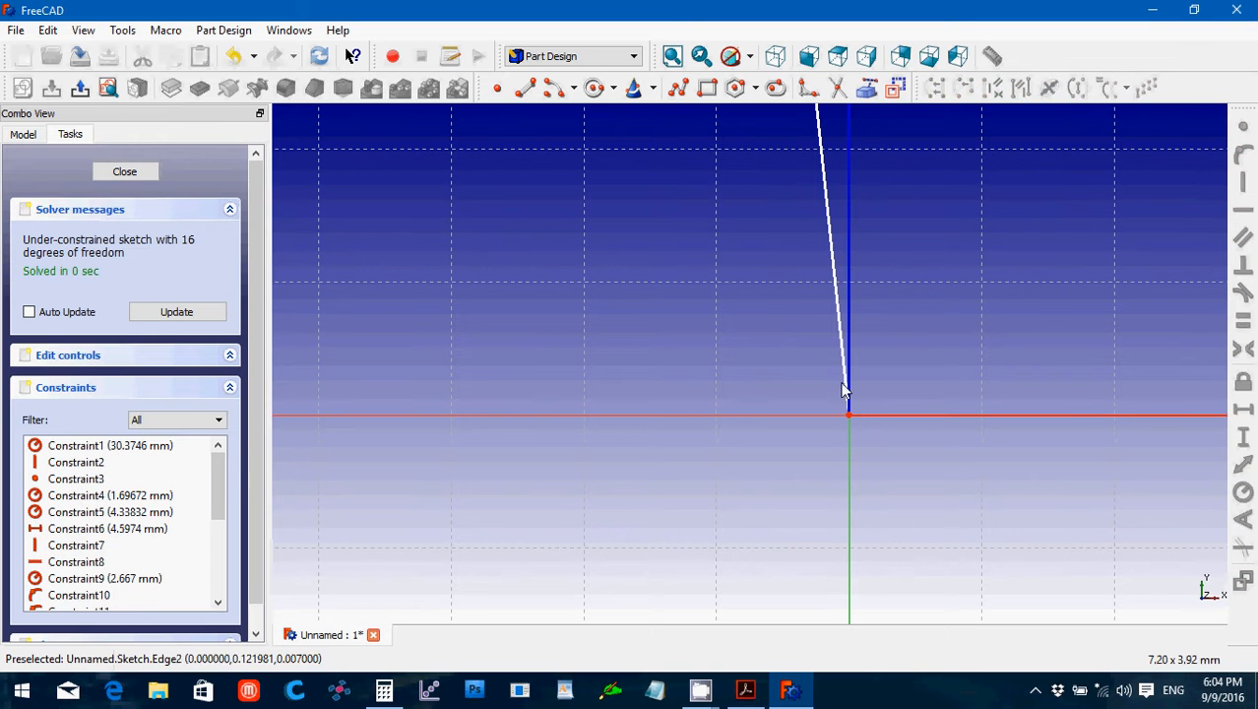
Pull the 6° line's freed lower end away from the origin, up along the vertical axis on the tooth curves' side.
left_click_drag(847, 383, 846, 418)
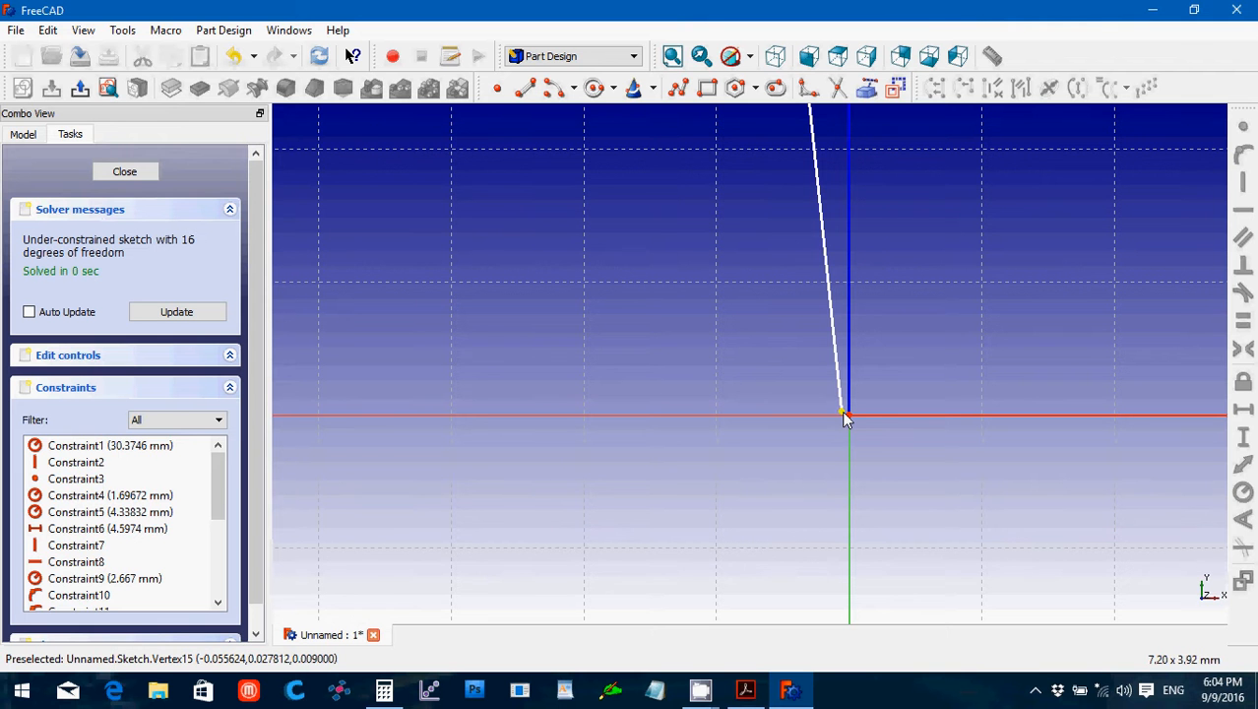
mouse_move(846, 418)
left_mouse_down()
mouse_move(814, 99)
mouse_move(797, 190)
mouse_move(812, 280)
left_mouse_up()
scroll(820, 130, "down", 2)
scroll(819, 130, "down", 12)
scroll(809, 281, "up", 2)
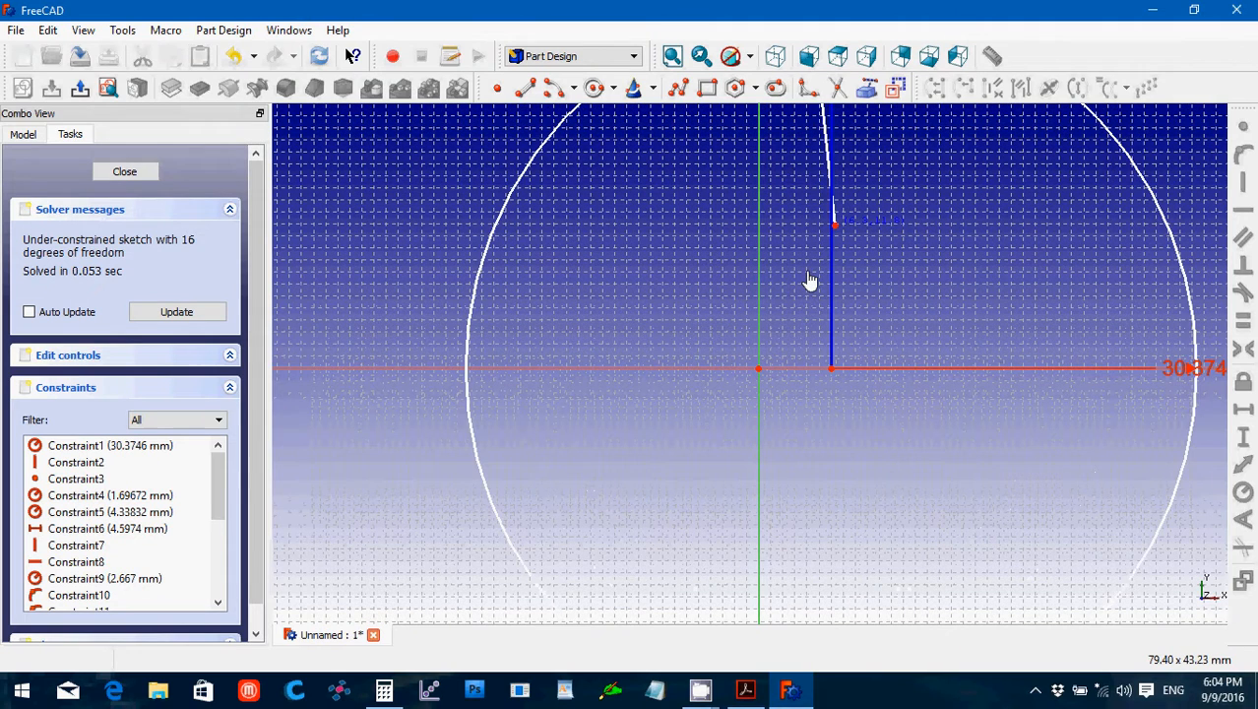
mouse_move(806, 280)
left_mouse_down()
mouse_move(778, 315)
mouse_move(758, 377)
mouse_move(731, 261)
mouse_move(727, 138)
left_mouse_up()
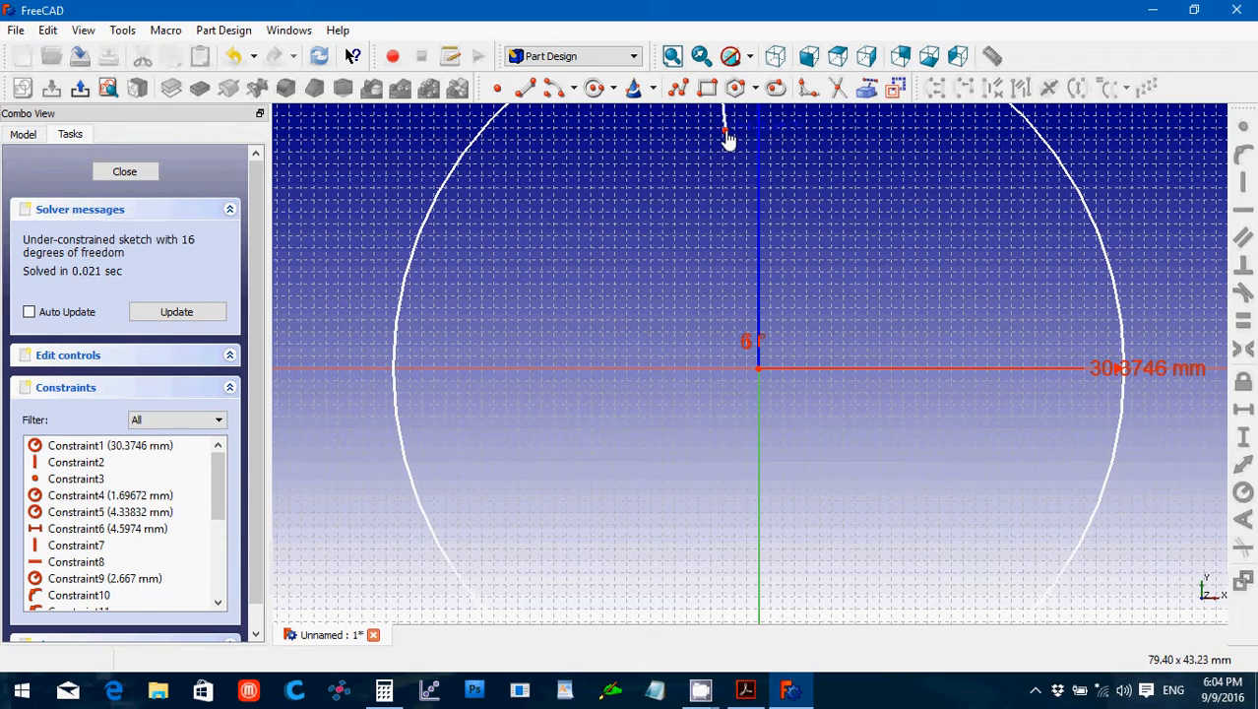
Shorten the 6° line by moving its lower end onto the lower arc of the 2.667 mm radius circle.
scroll(727, 137, "down", 5)
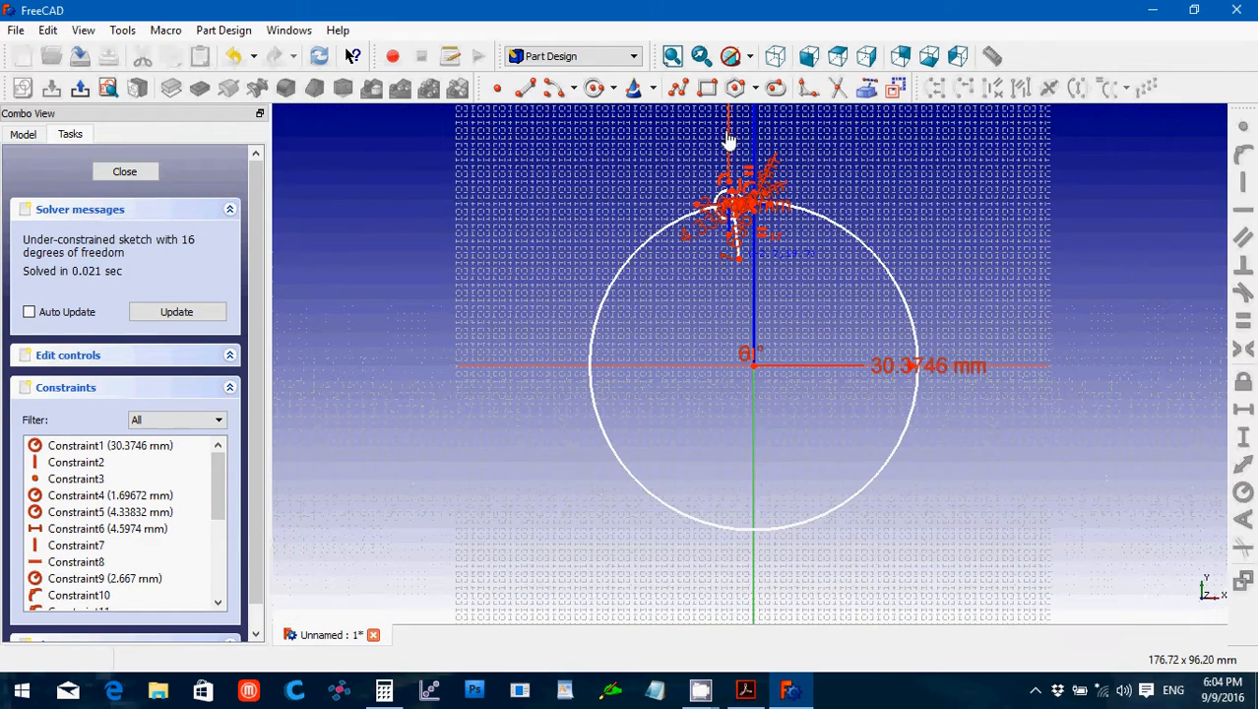
scroll(728, 141, "up", 5)
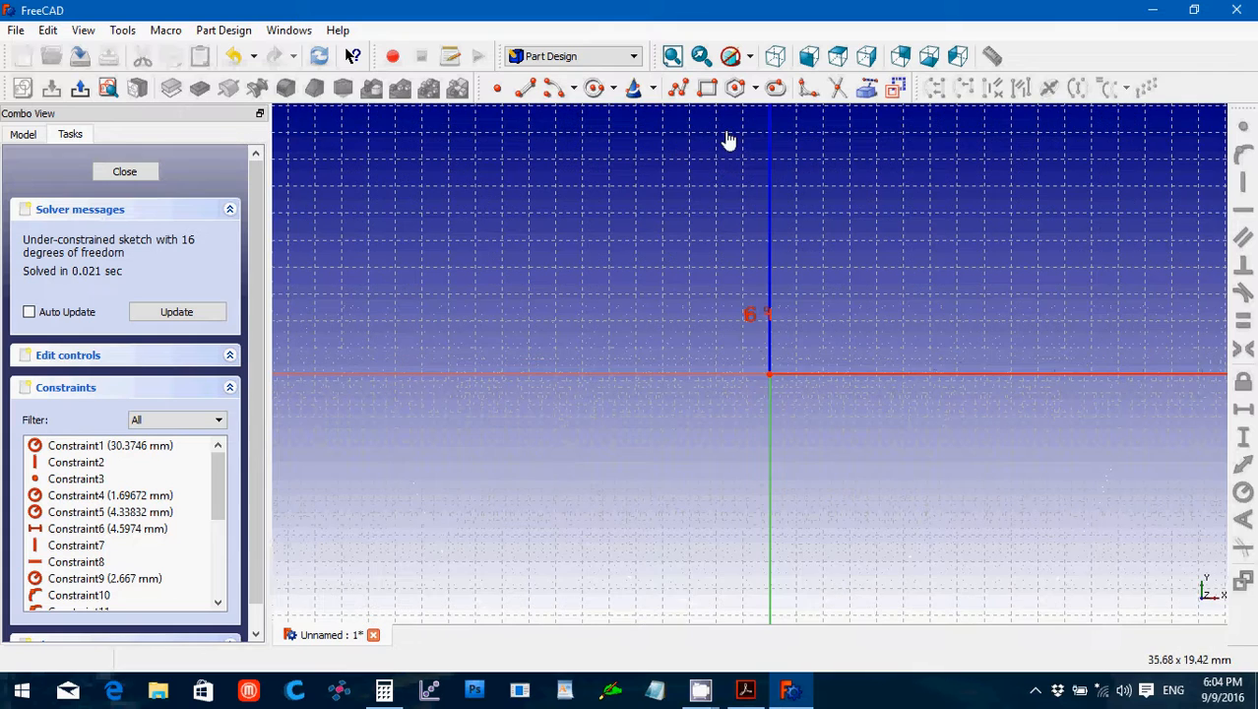
key("Up")
key("Up")
key("Up")
key("Up")
key("Up")
key("Up")
key("Up")
key("Up")
key("Up")
key("Up")
key("Up")
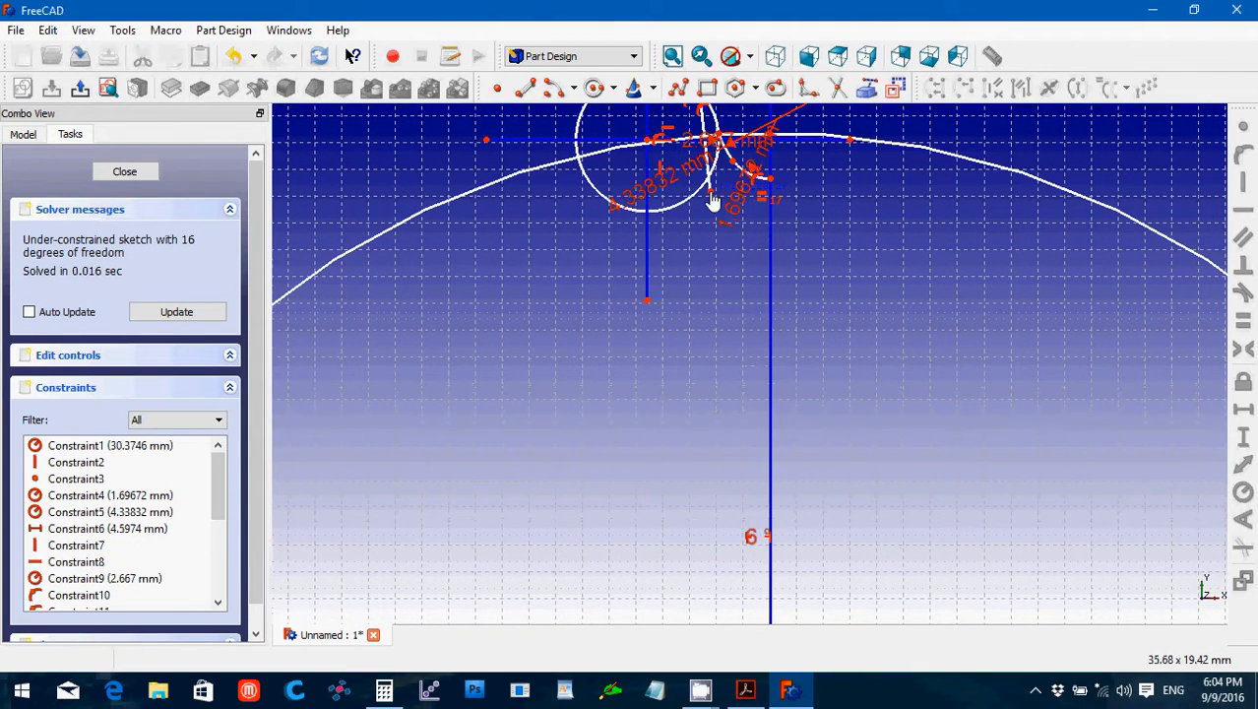
key("Up")
key("Up")
key("Up")
key("Up")
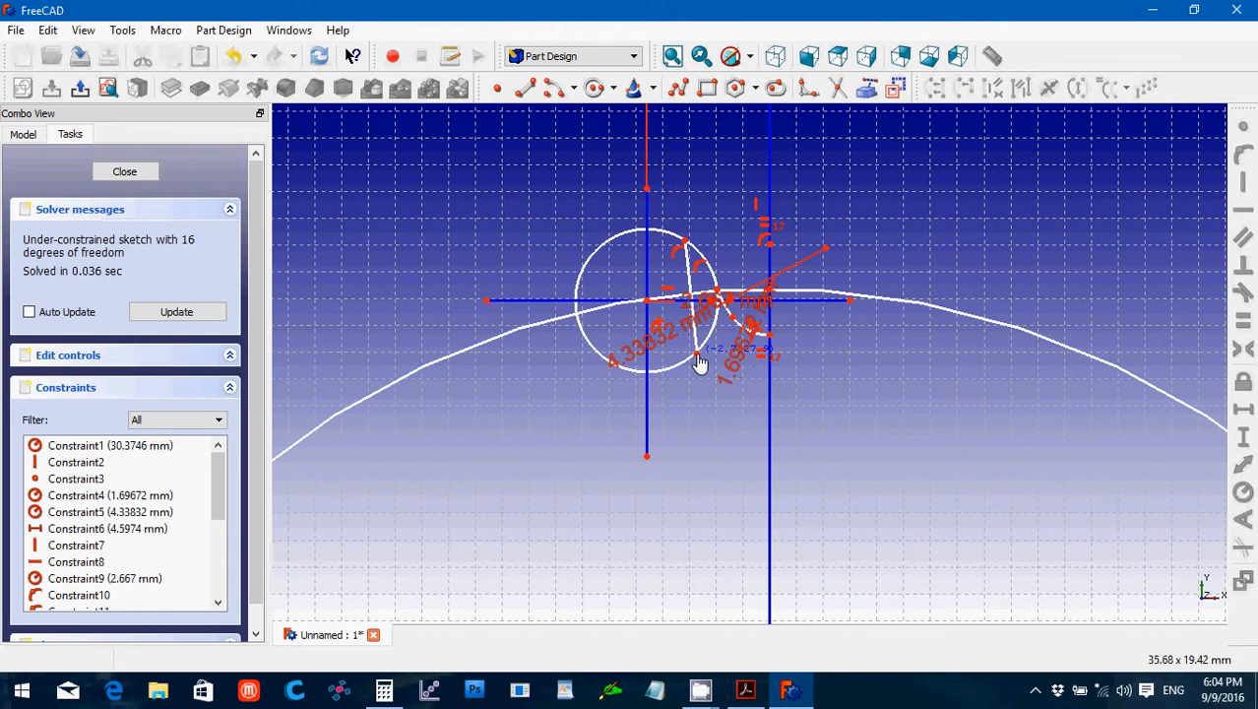
left_click(696, 353)
left_click_drag(695, 357, 703, 357)
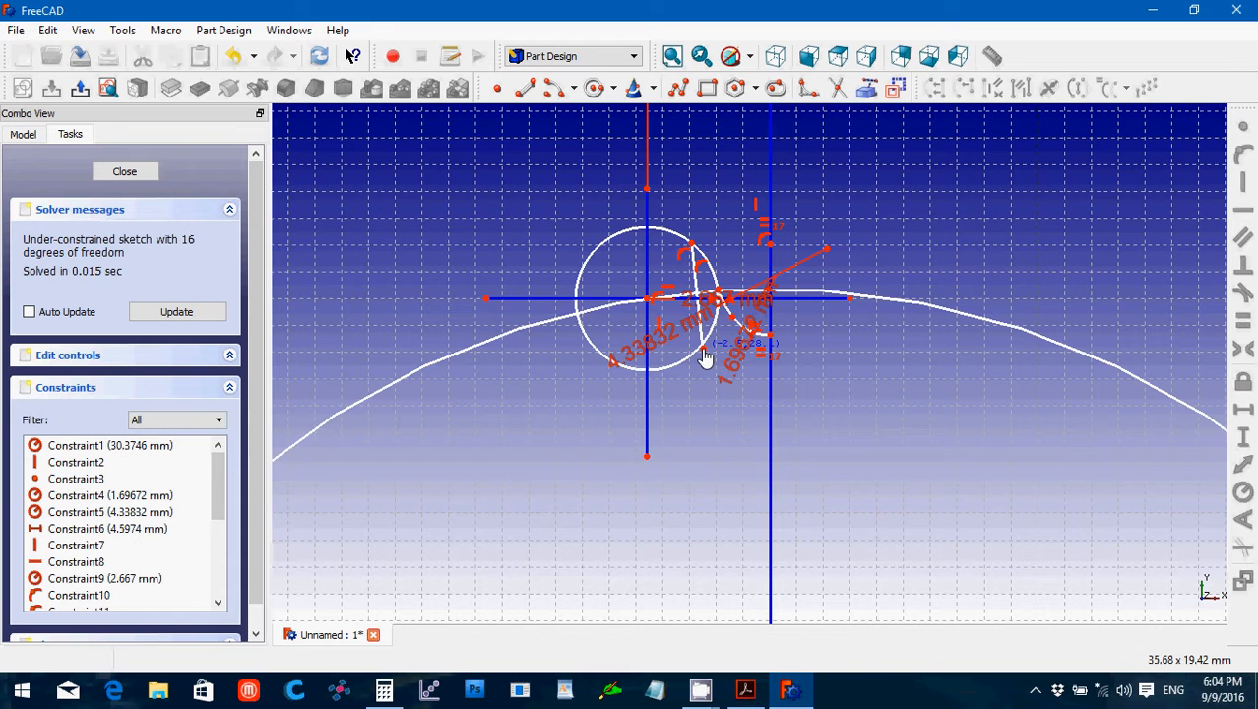
scroll(705, 356, "up", 2)
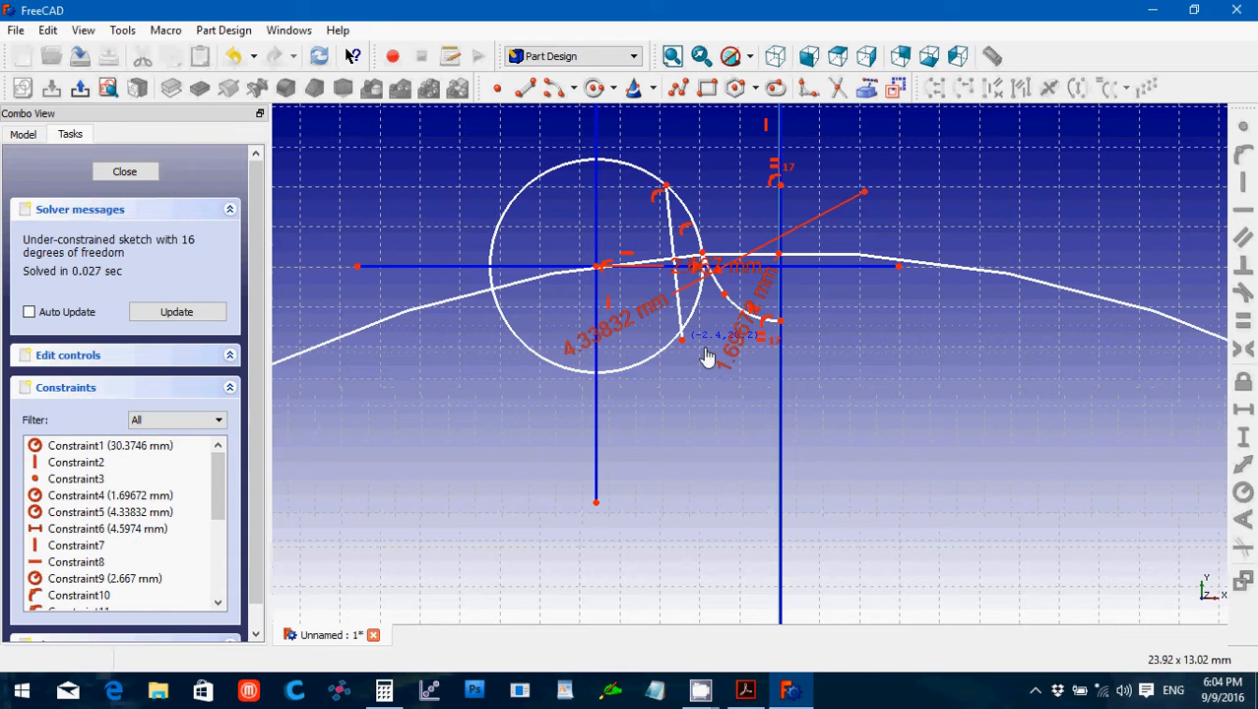
scroll(706, 356, "up", 1)
mouse_move(707, 356)
left_mouse_down()
mouse_move(721, 349)
mouse_move(679, 360)
mouse_move(660, 346)
left_mouse_up()
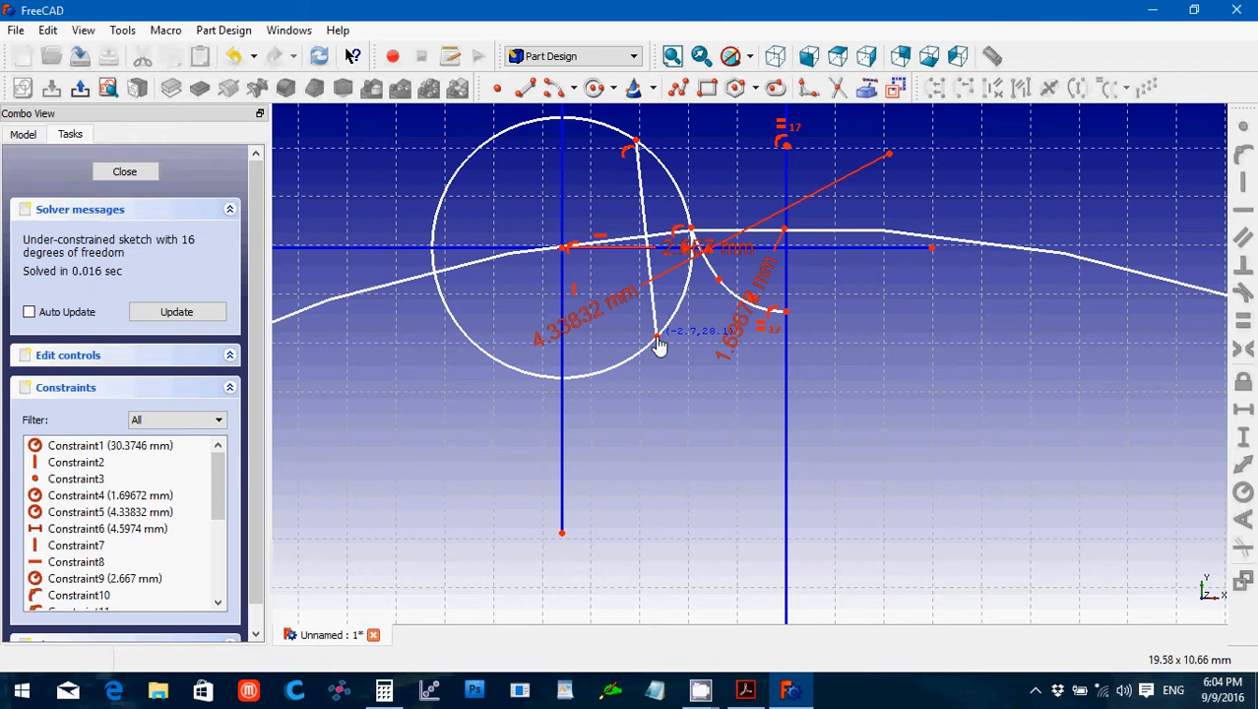
left_click_drag(659, 346, 658, 343)
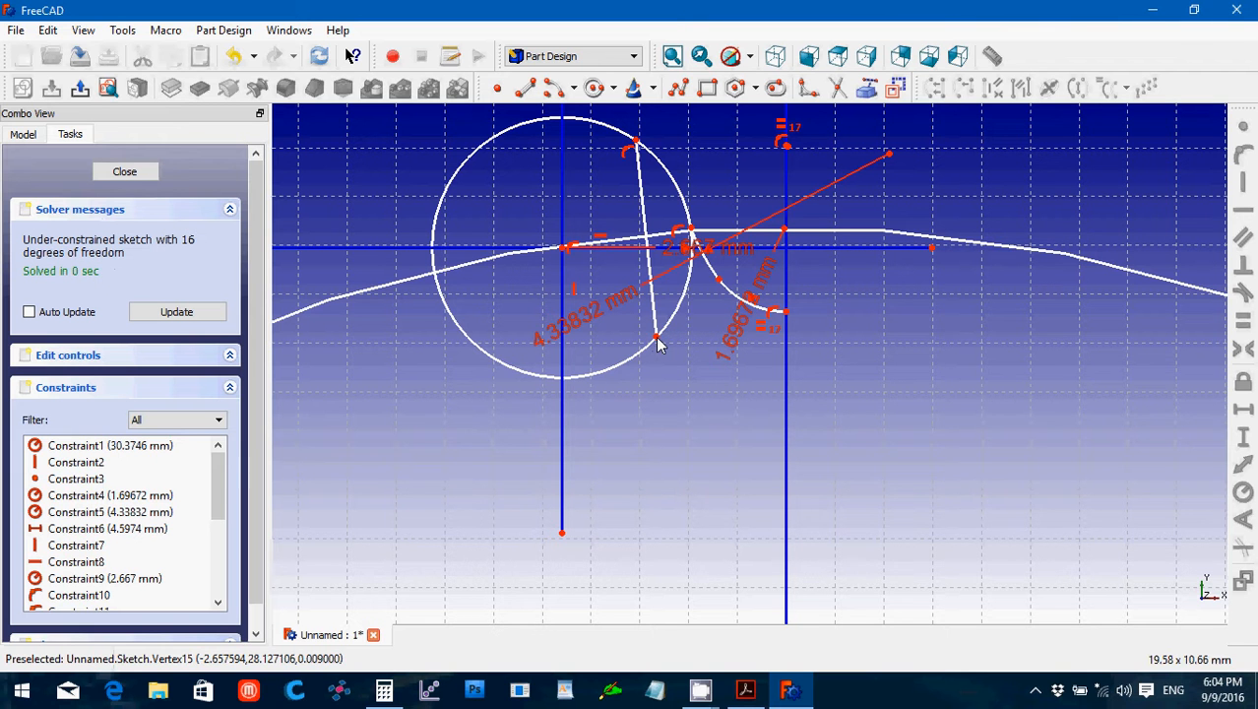
Constrain the shortened line's lower end onto the 2.667 mm radius circle.
left_click(657, 340)
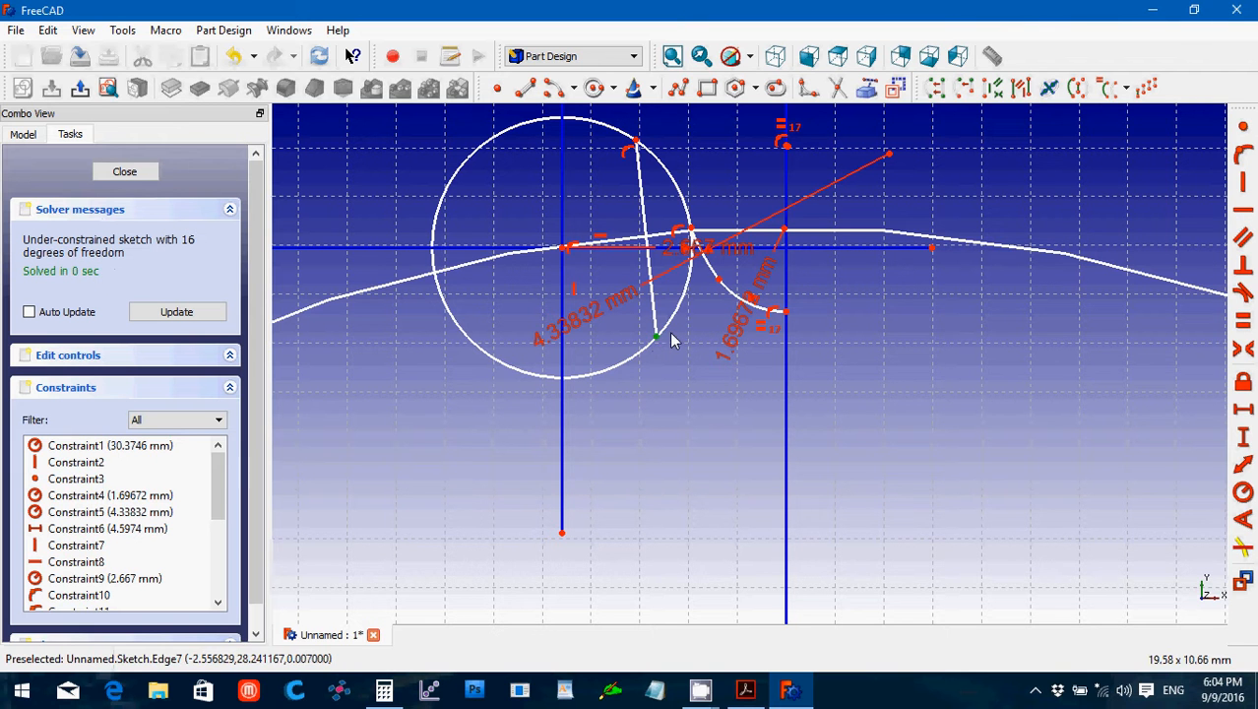
left_click(669, 335)
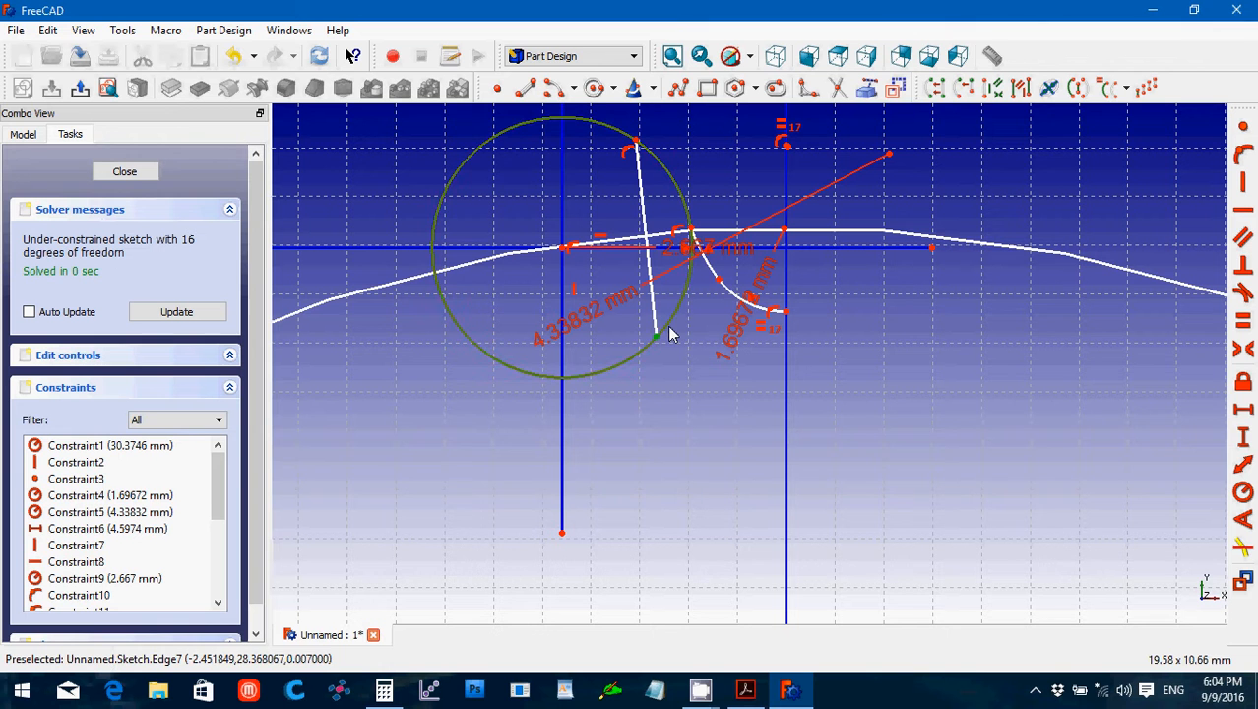
left_click(1240, 158)
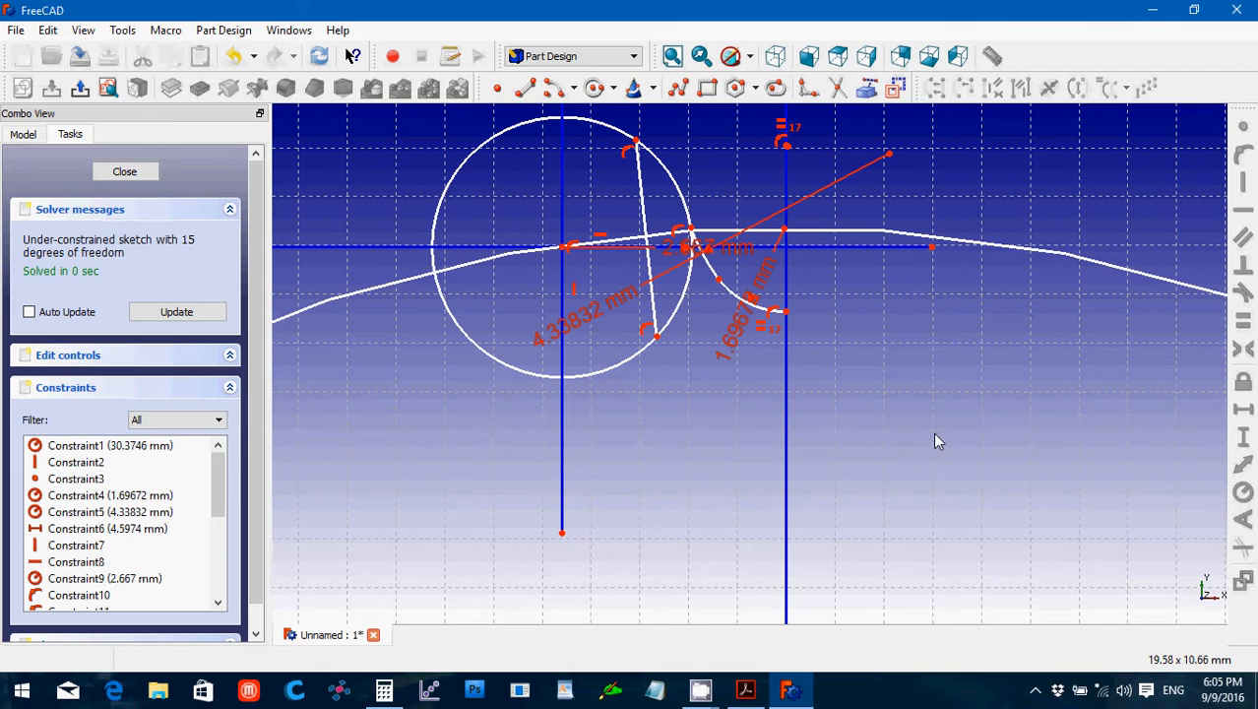
Move the pitch circle's centre slightly off the sketch origin and try to make the two points coincident.
scroll(935, 440, "up", 1)
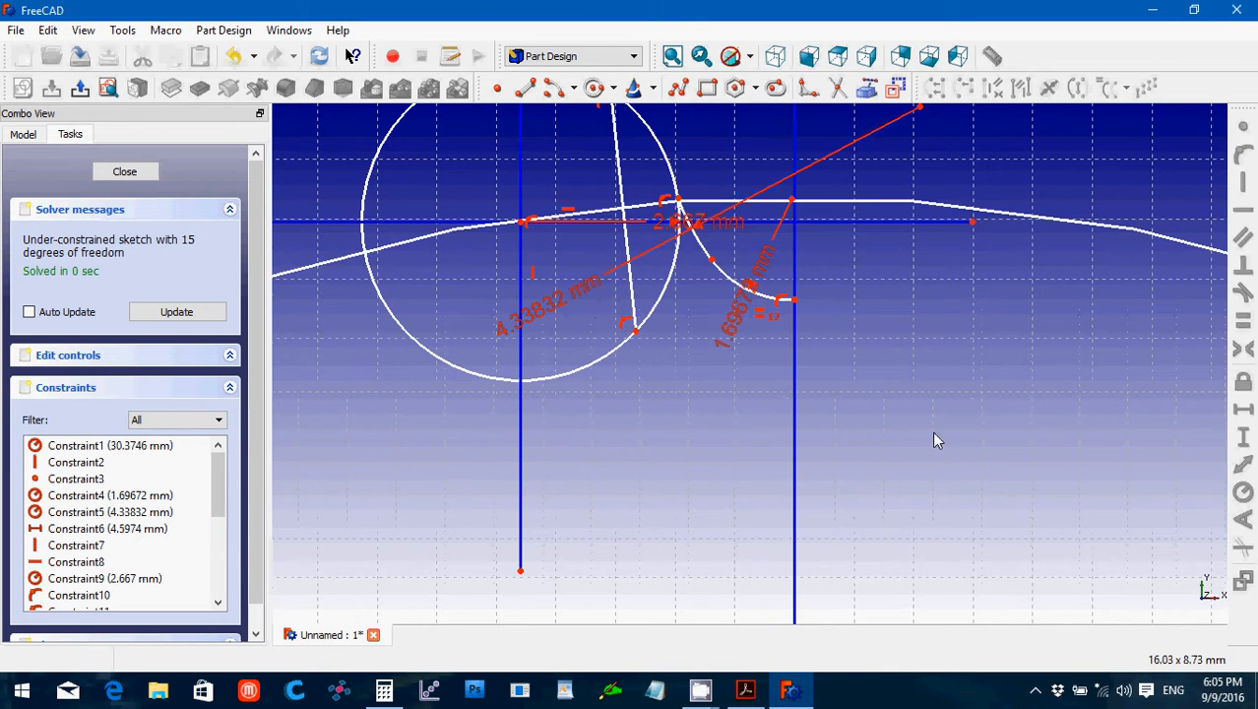
key("Up")
key("Up")
key("Up")
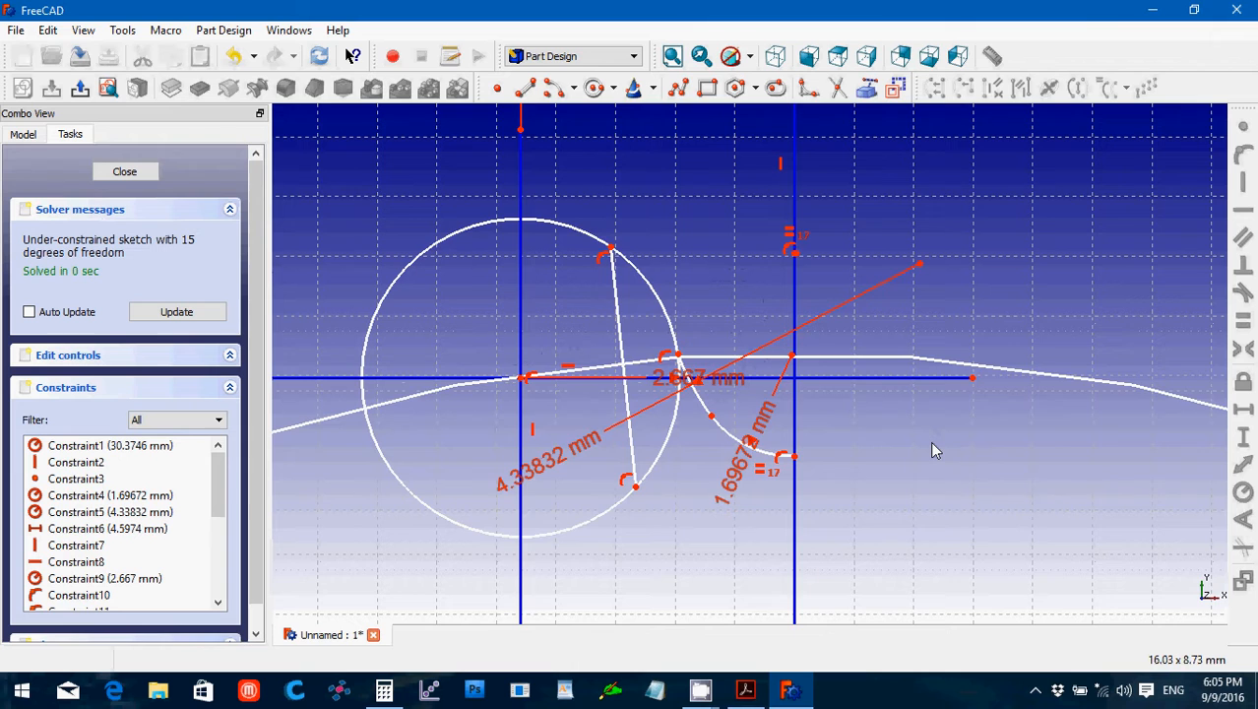
scroll(932, 450, "down", 10)
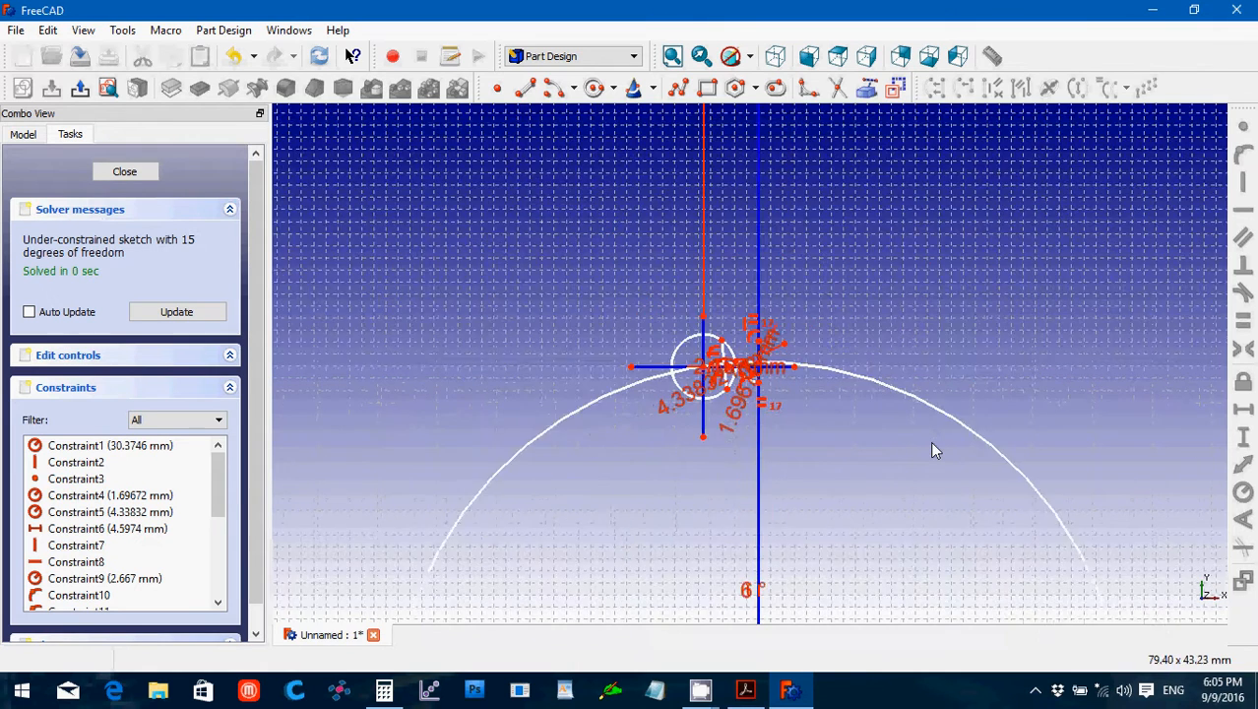
scroll(930, 440, "up", 3)
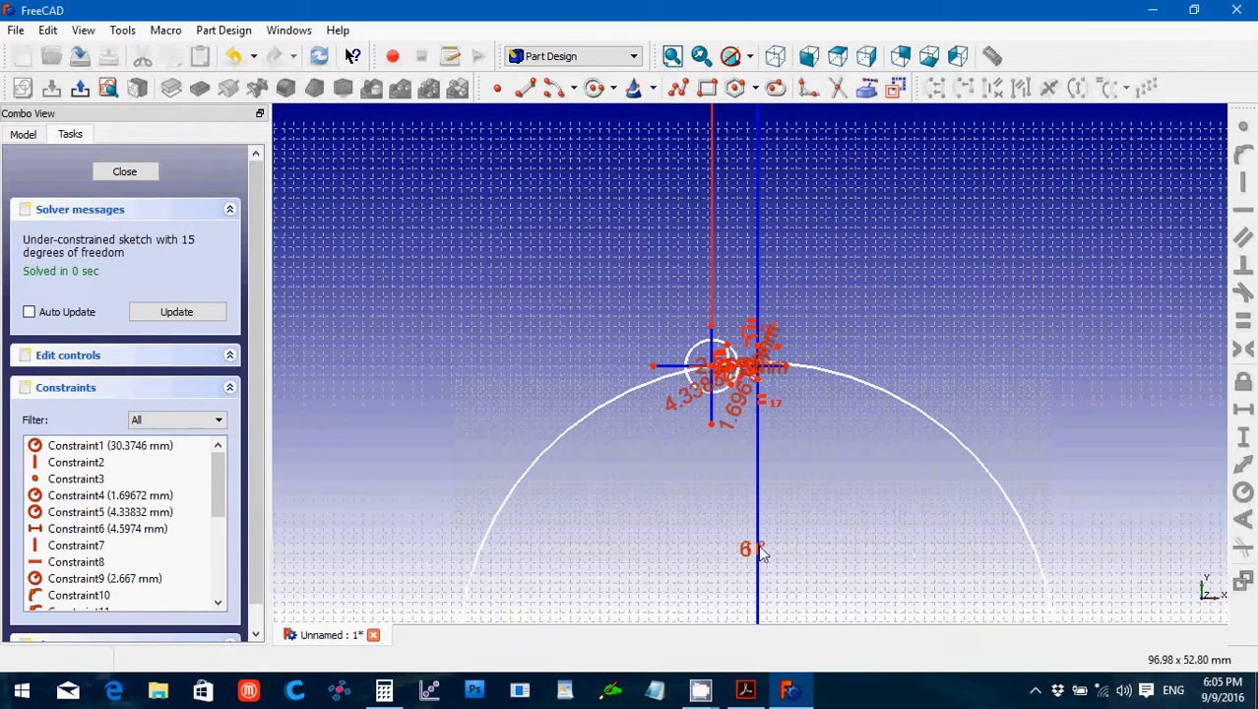
scroll(824, 524, "up", 1)
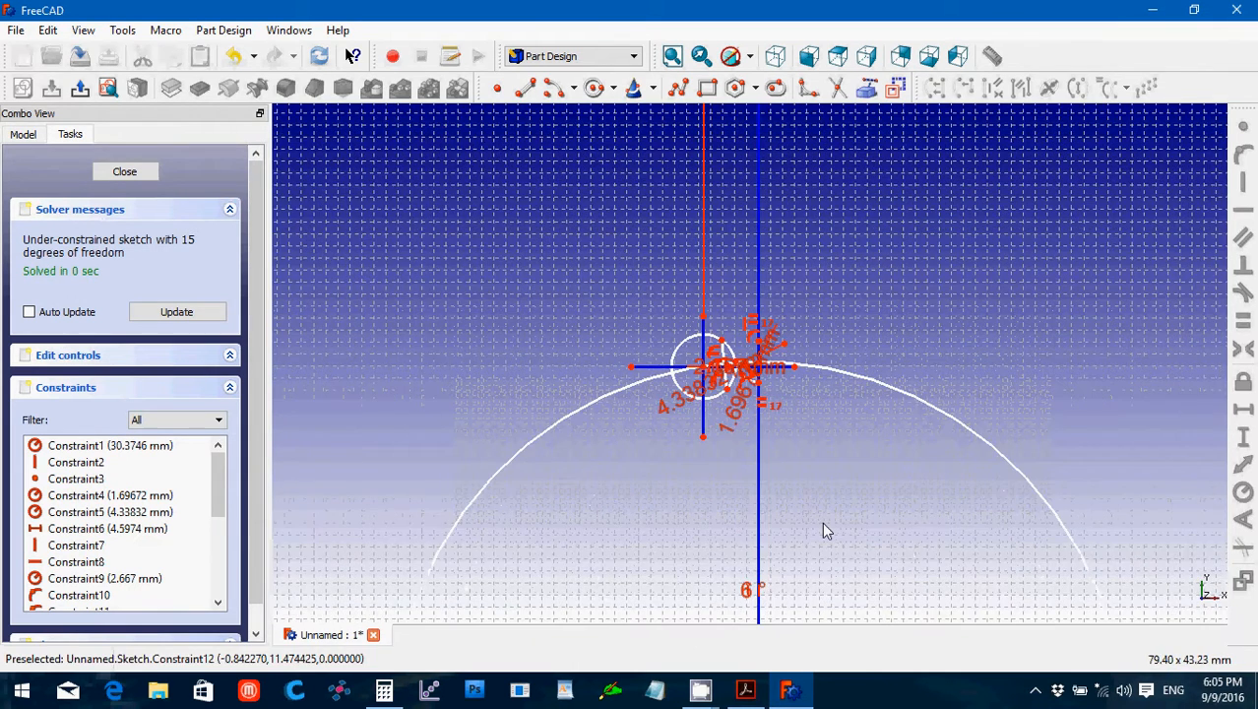
scroll(824, 524, "up", 4)
scroll(823, 523, "down", 6)
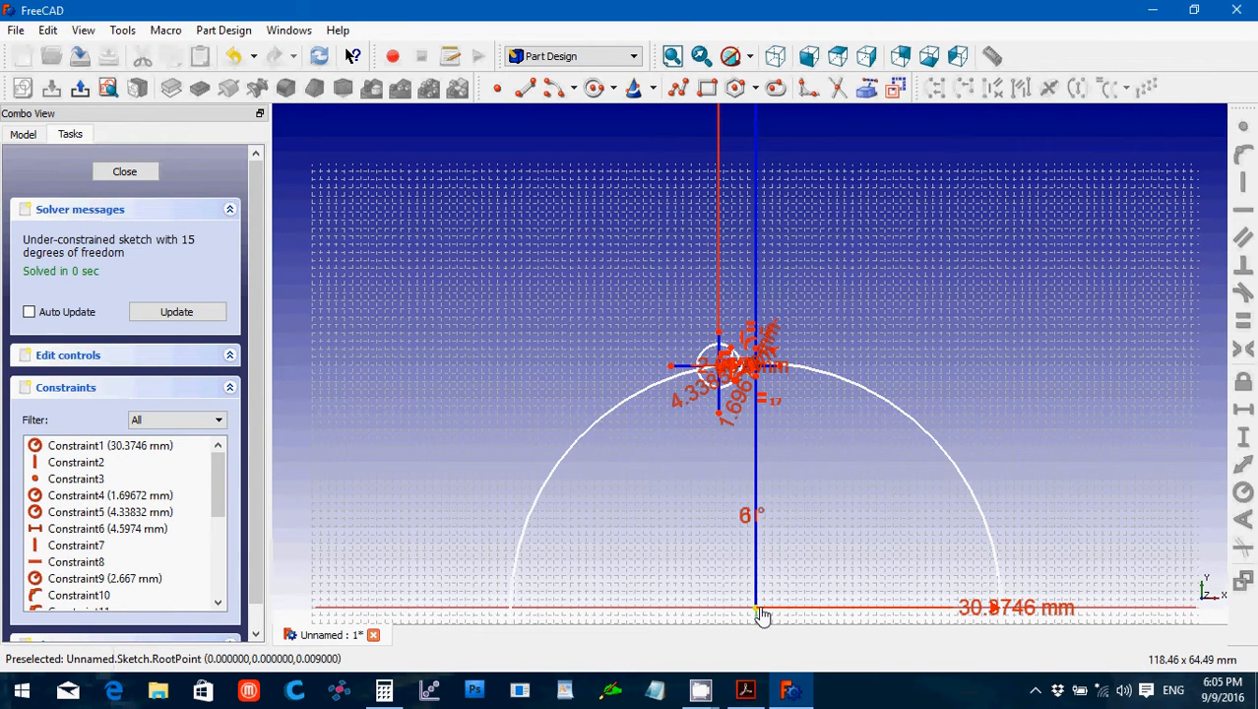
left_click_drag(758, 603, 773, 620)
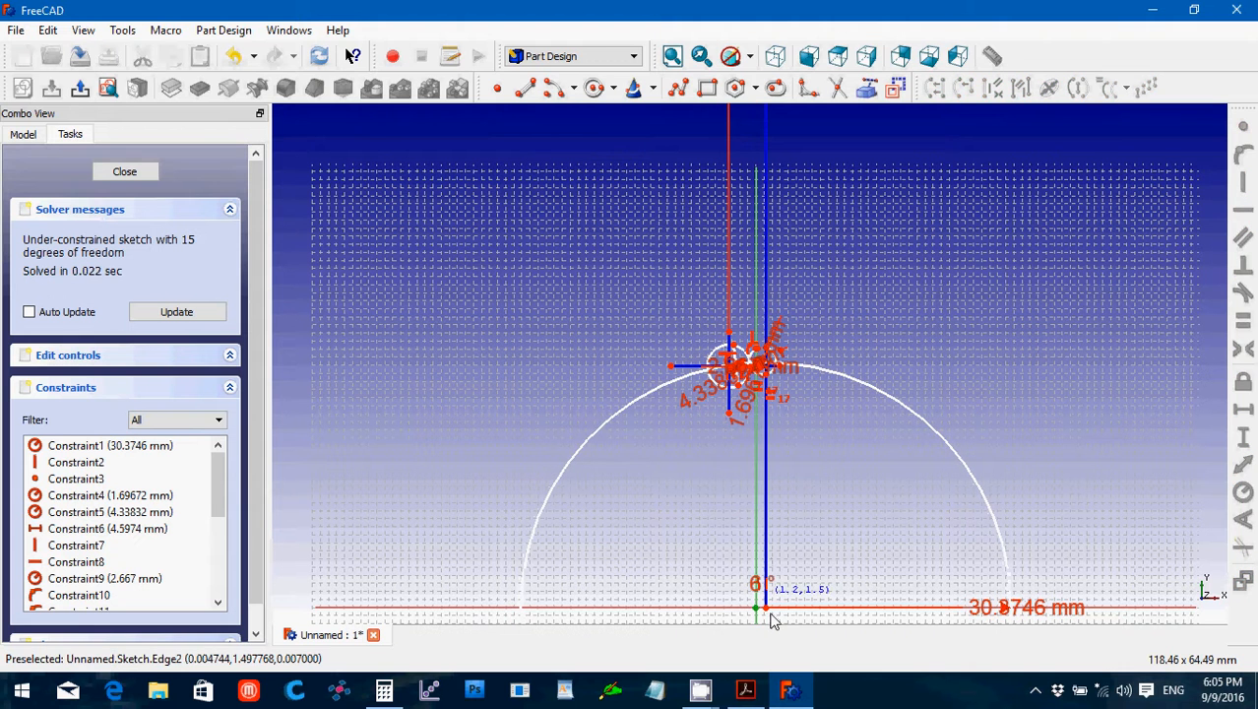
left_click(766, 608)
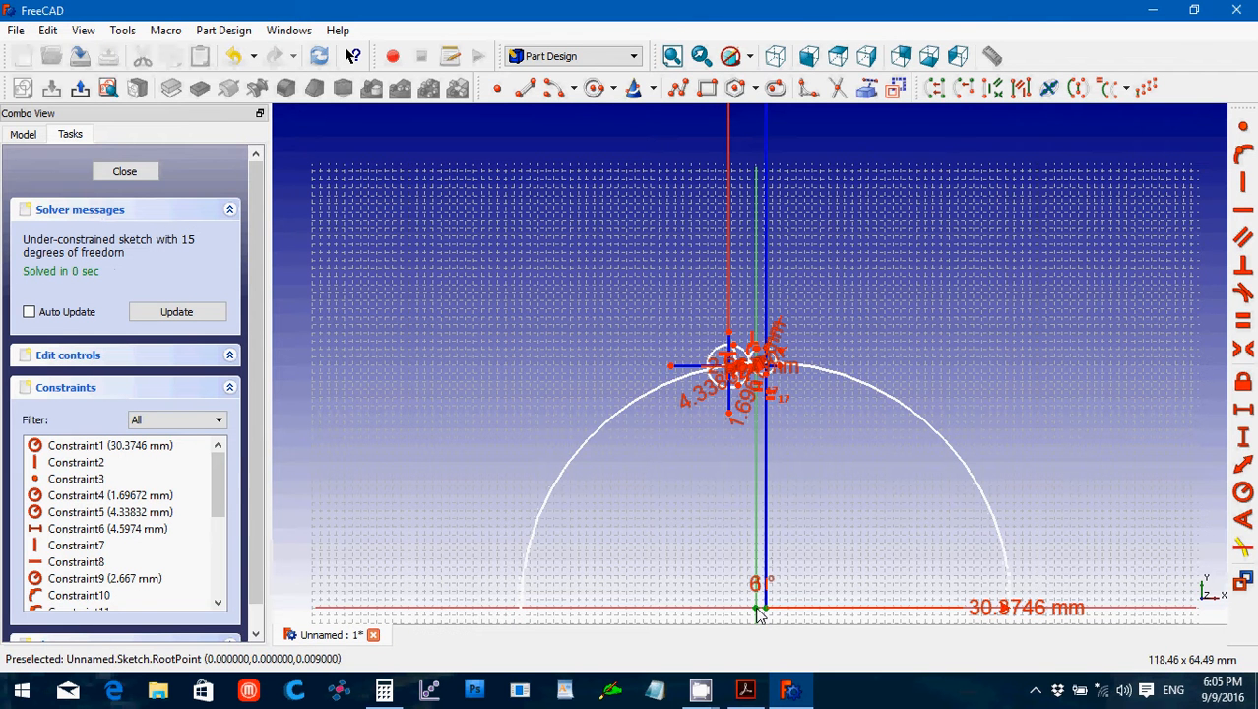
left_click(1245, 130)
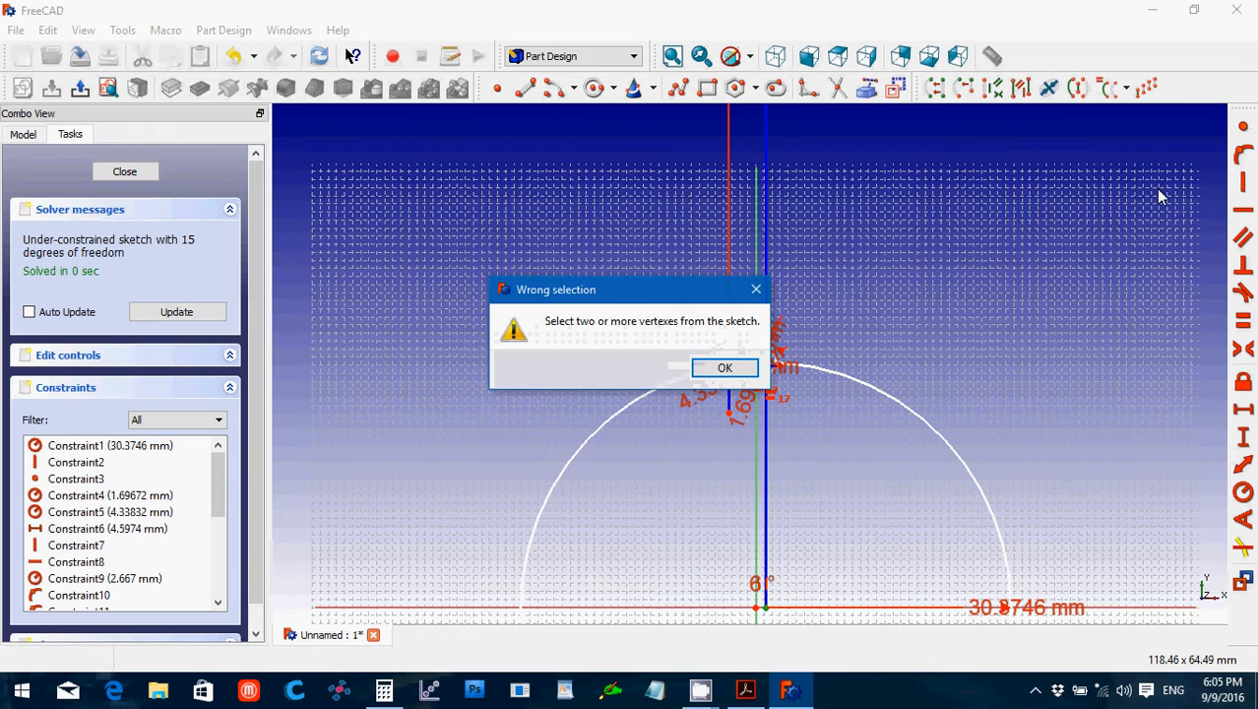
Dismiss the selection warning and make the vertical construction line's lower endpoint coincident with the sketch origin.
left_click(733, 367)
left_click(1102, 312)
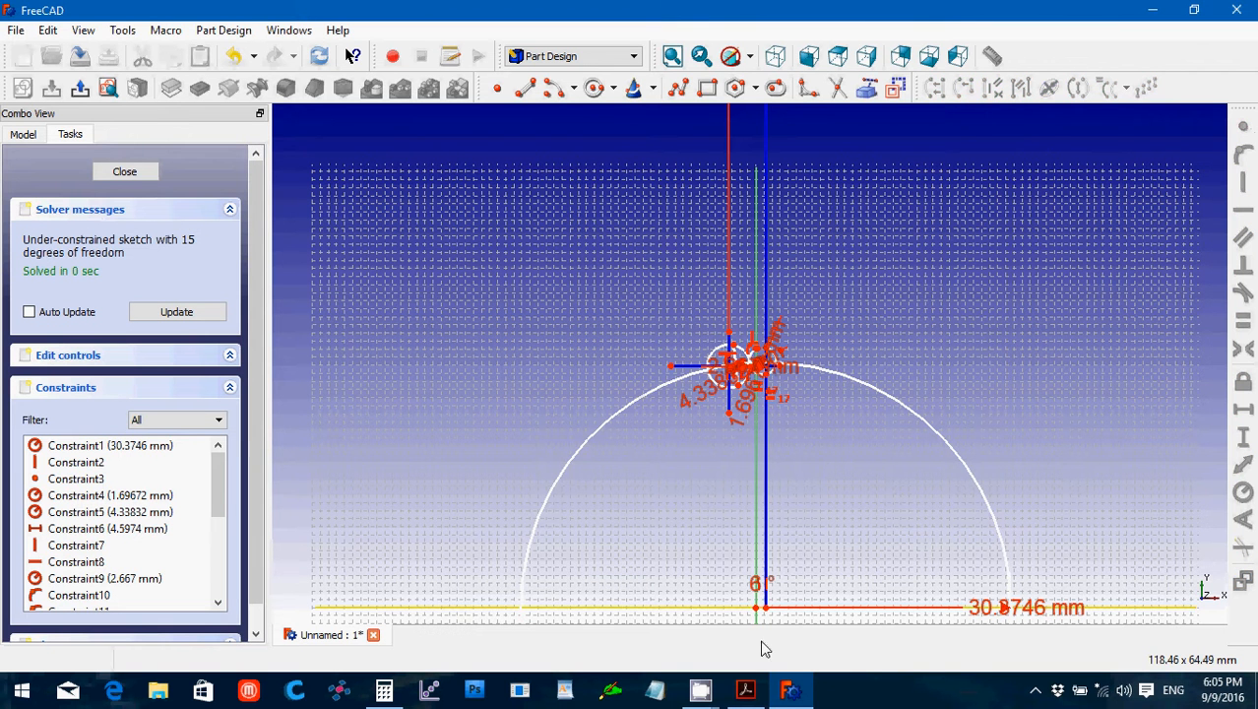
left_click(759, 612)
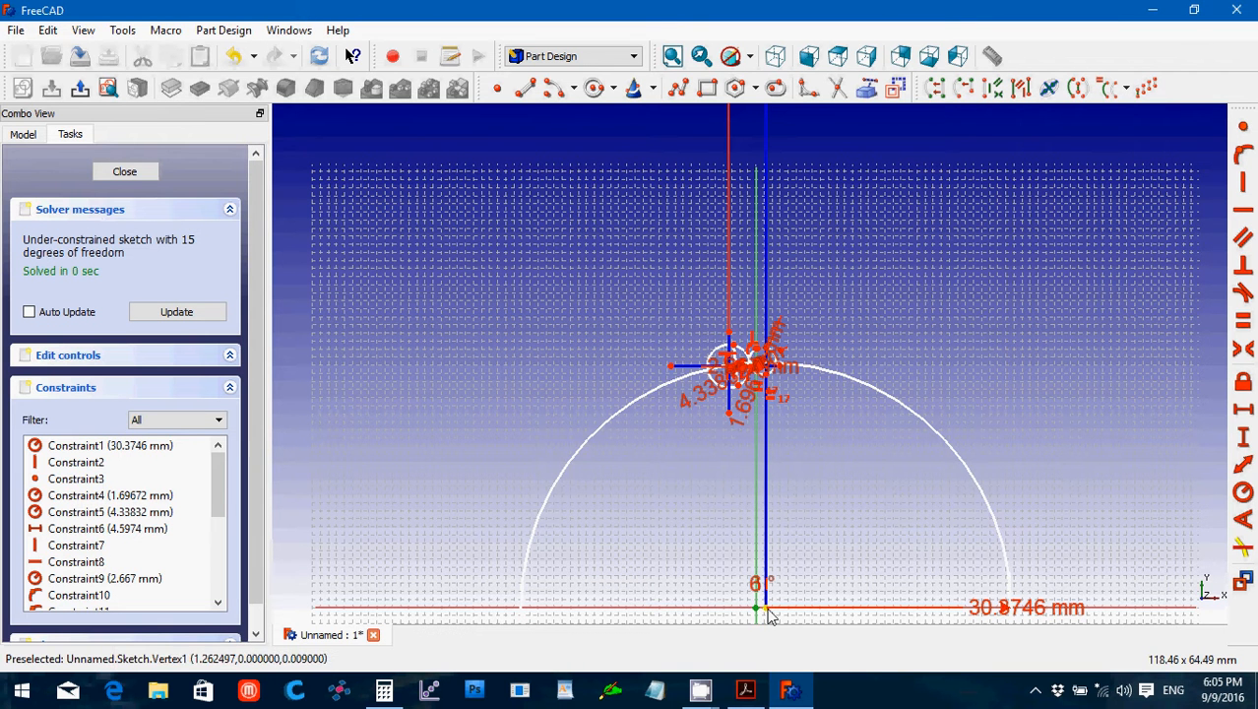
left_click(767, 611)
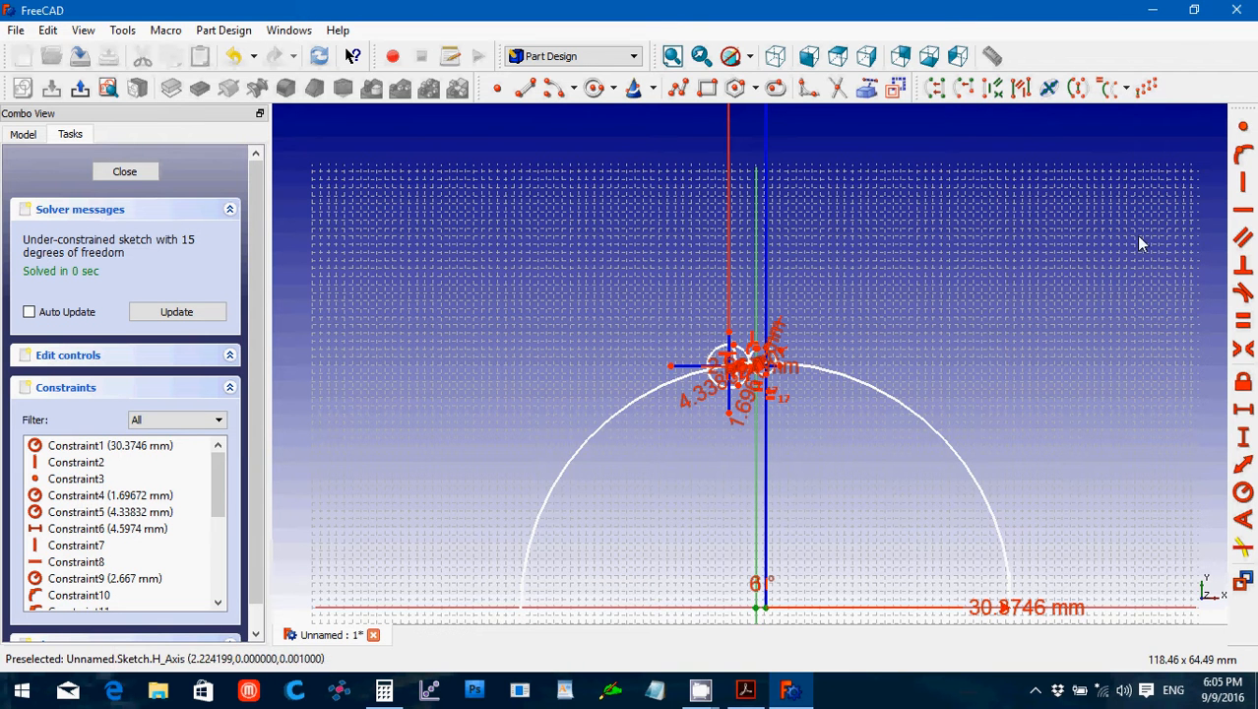
left_click(1243, 130)
Trim the small circle down to its arc between the slanted line's upper endpoint and the horizontal construction line.
scroll(846, 508, "up", 5)
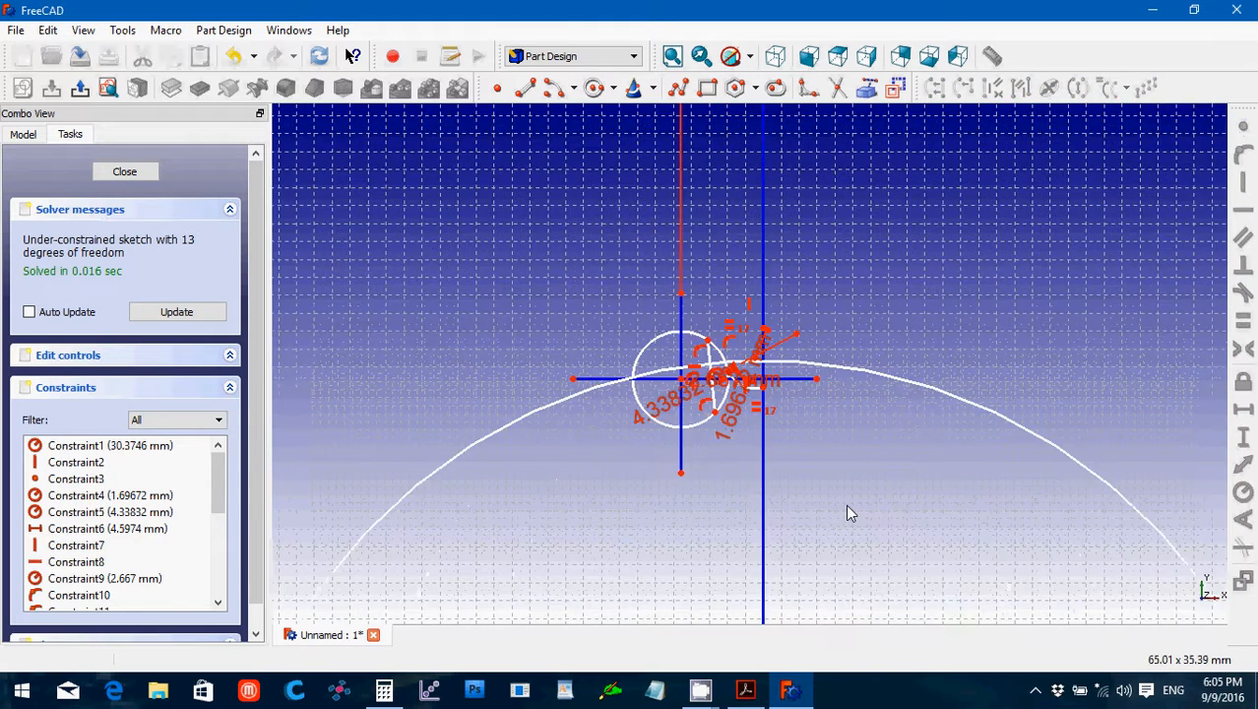
scroll(850, 512, "up", 3)
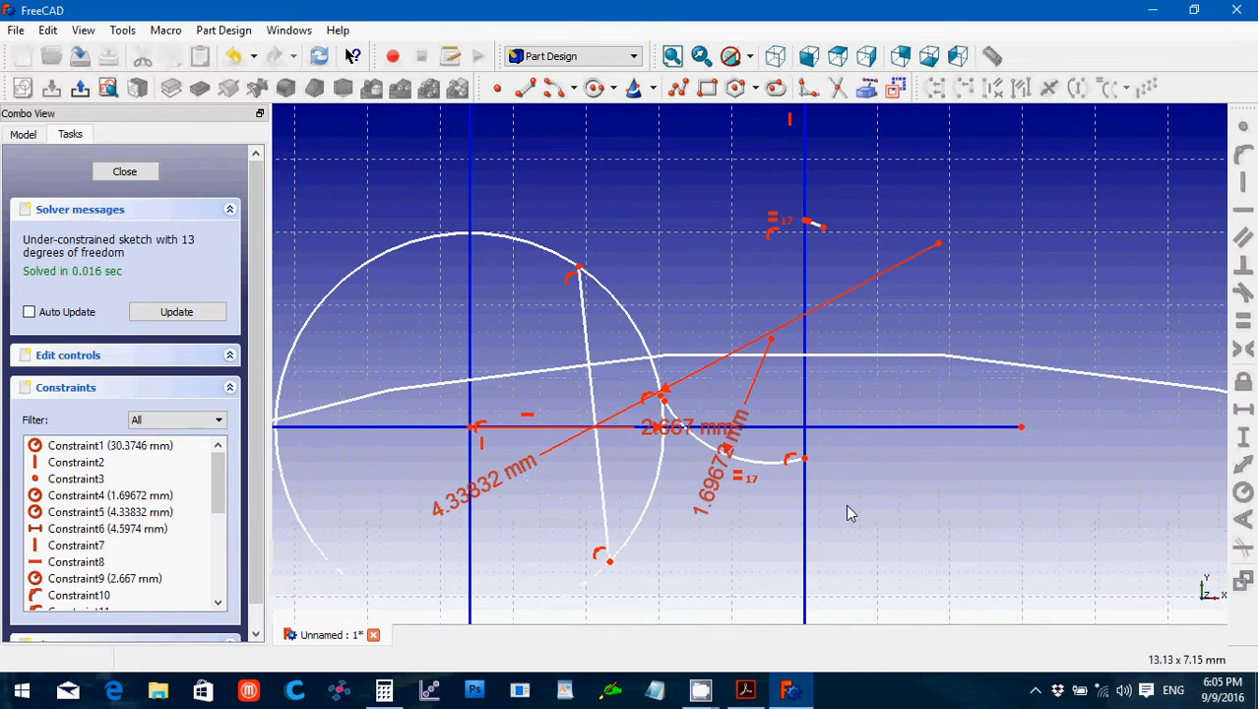
key("Right")
key("Right")
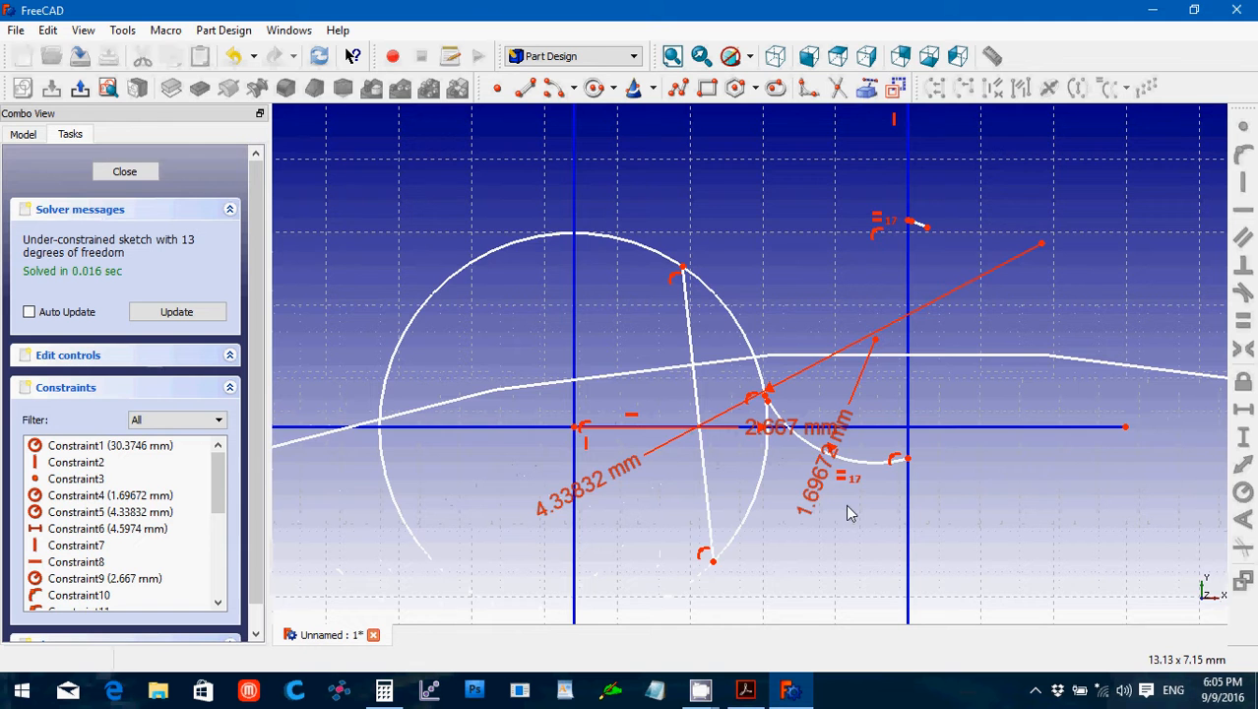
key("Up")
key("Up")
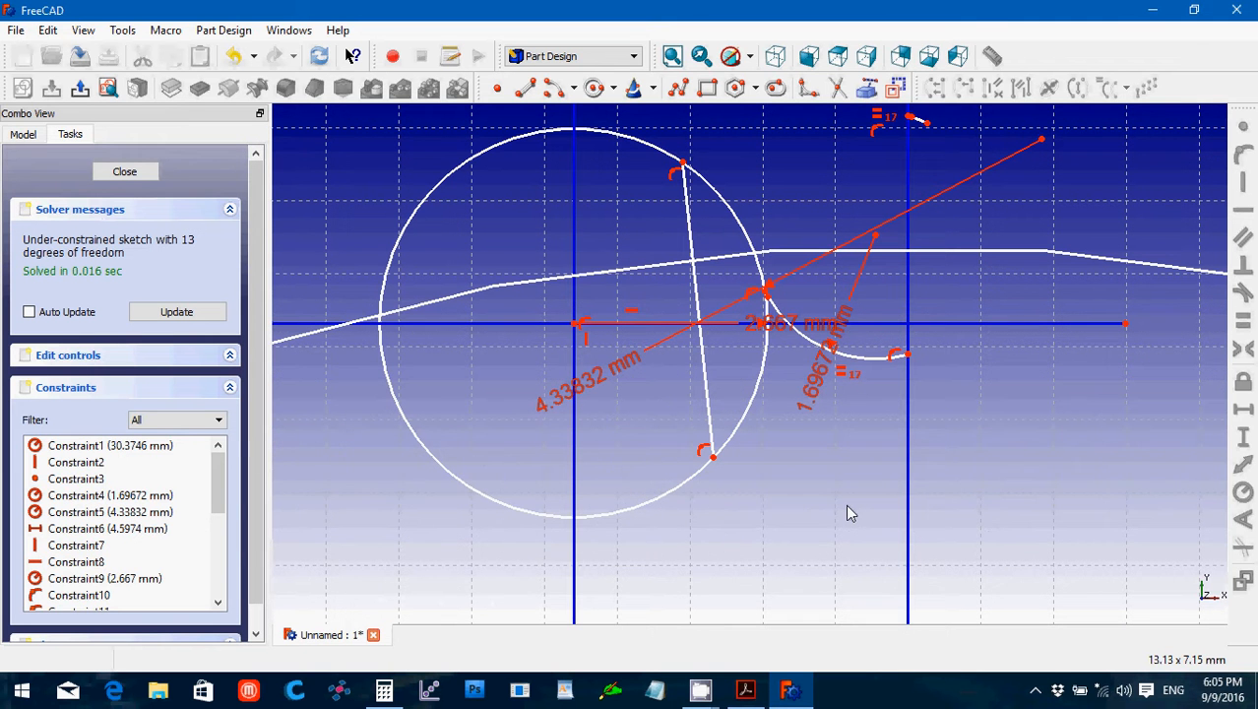
left_click(837, 90)
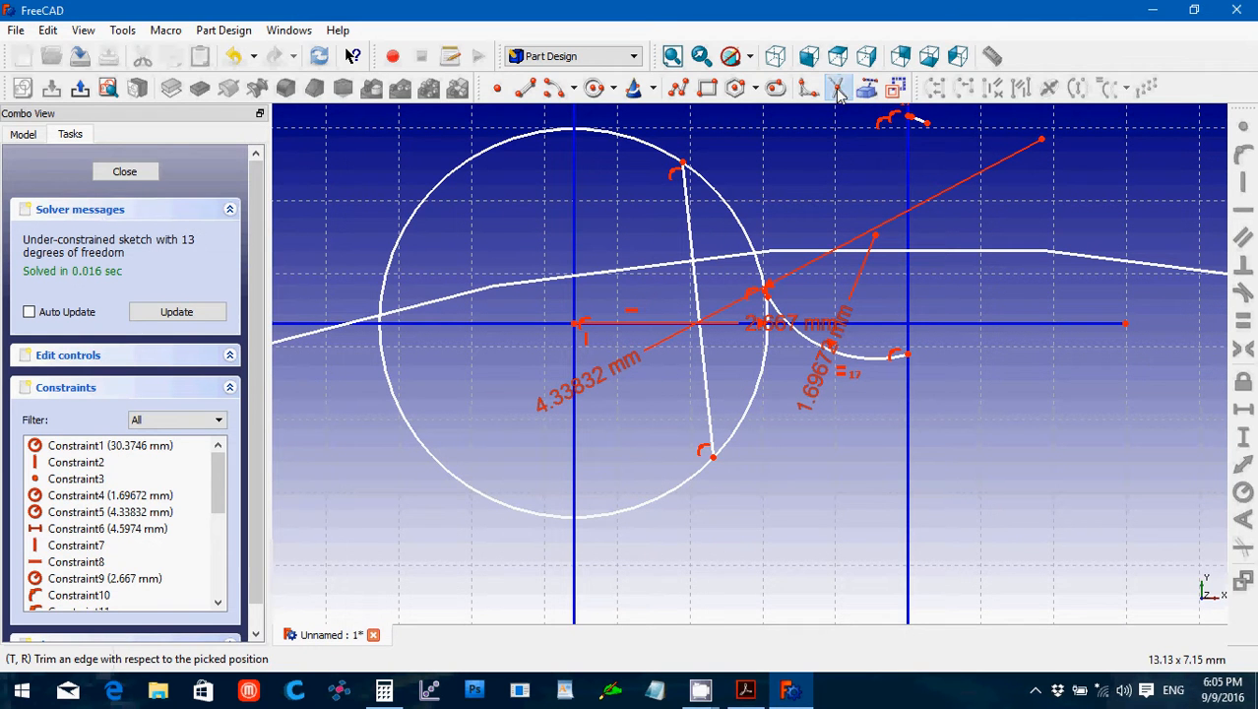
left_click(837, 90)
left_click(618, 141)
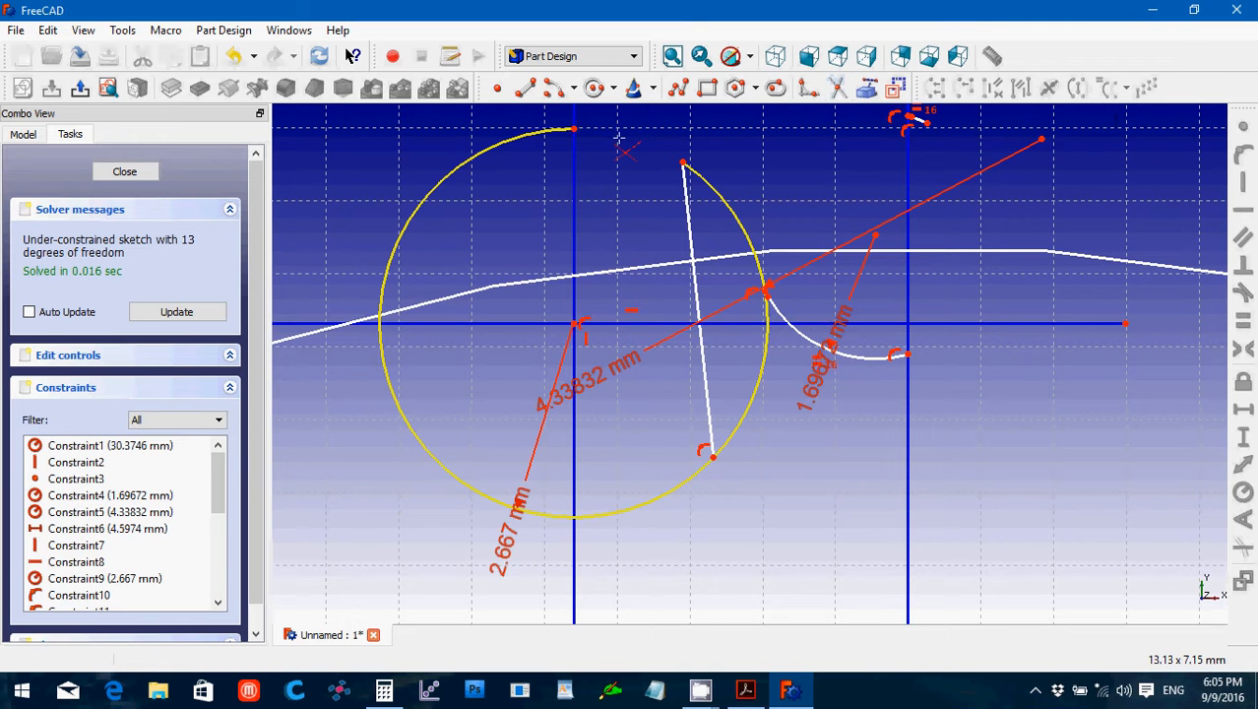
left_click(519, 136)
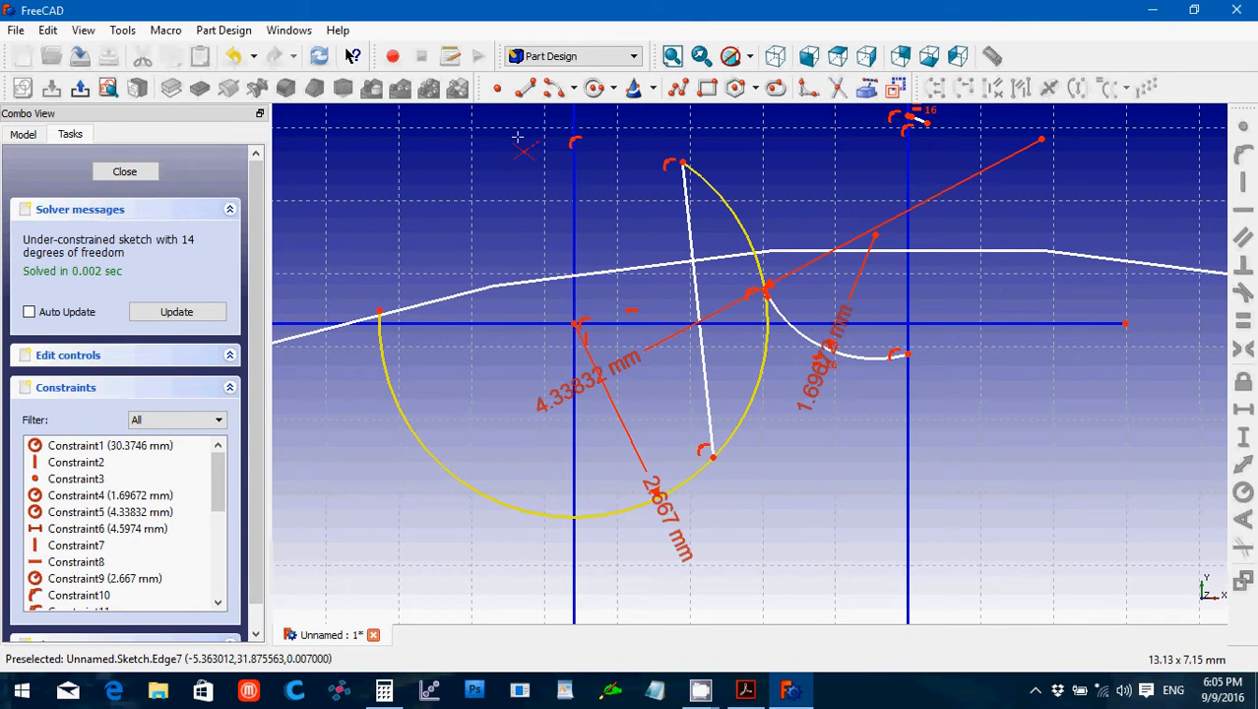
left_click(427, 456)
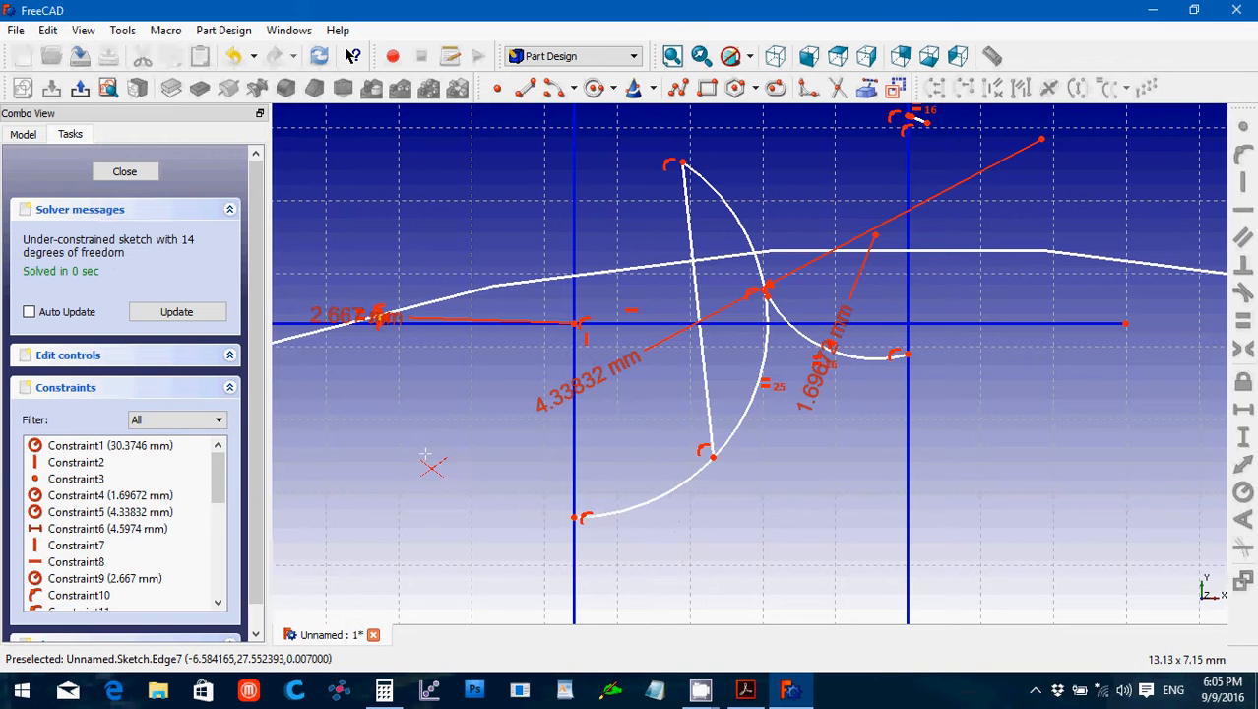
left_click(648, 502)
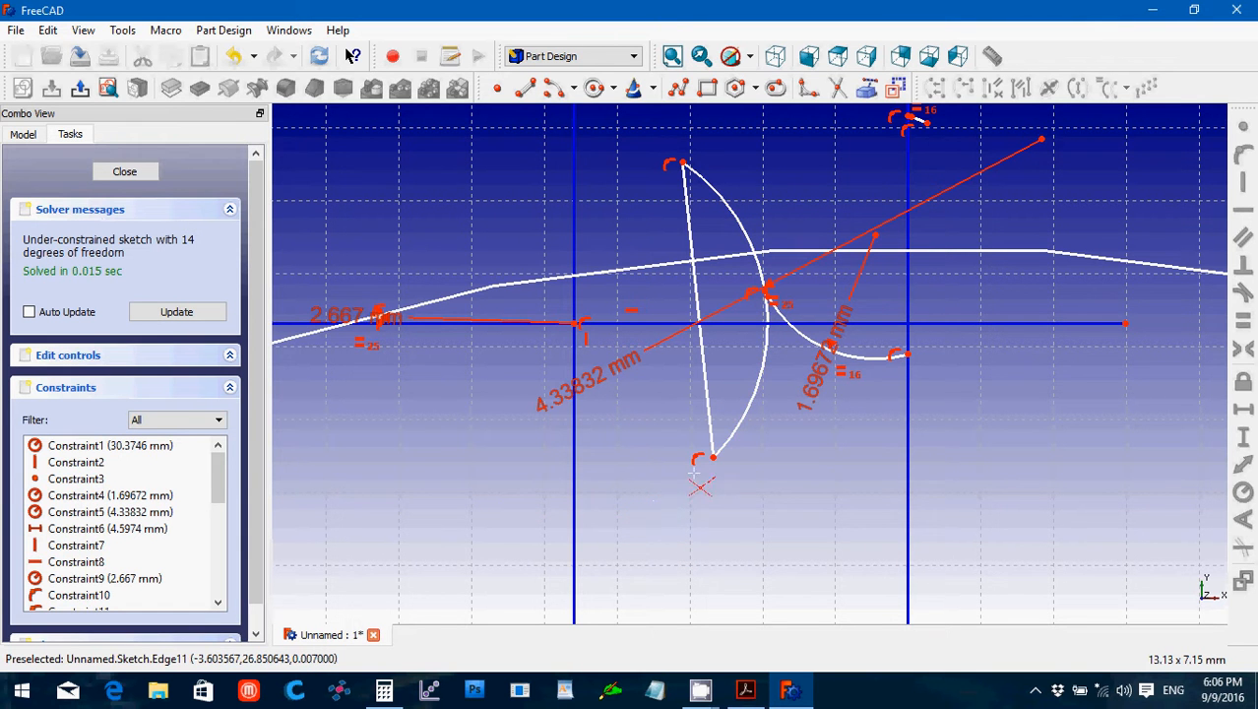
left_click(737, 421)
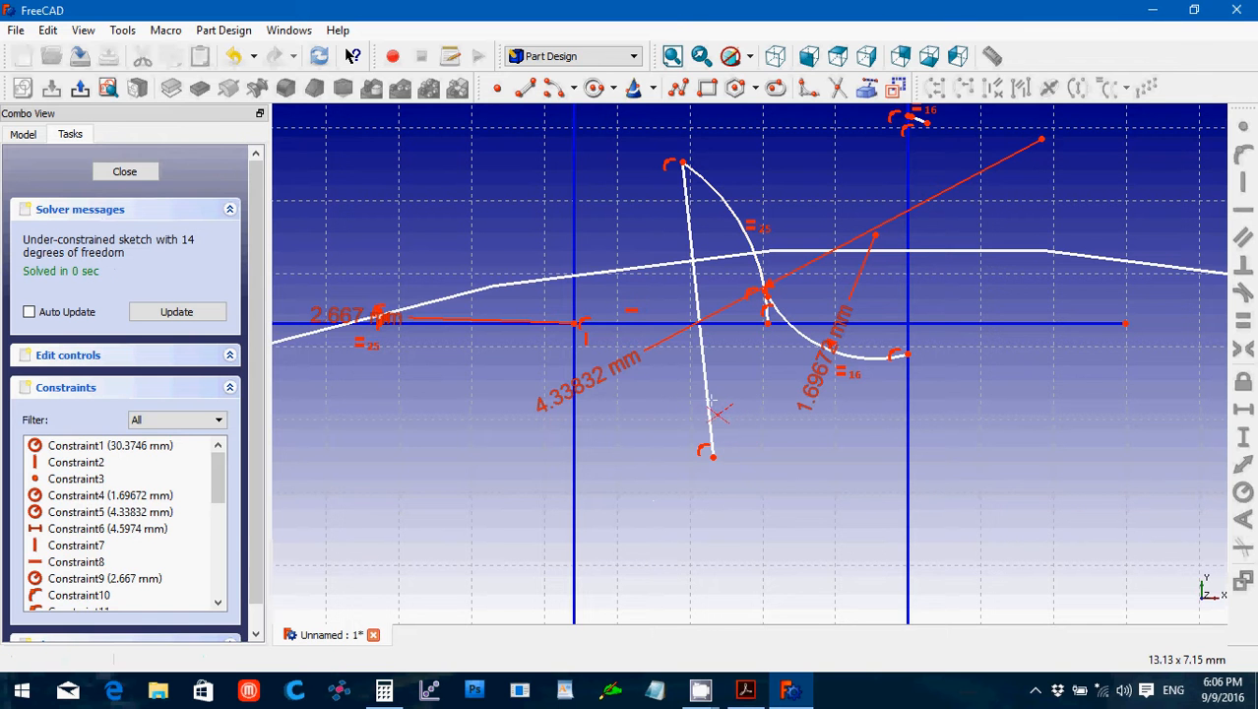
Trim away all segments of the slanted line that crosses the former small circle.
left_click(707, 403)
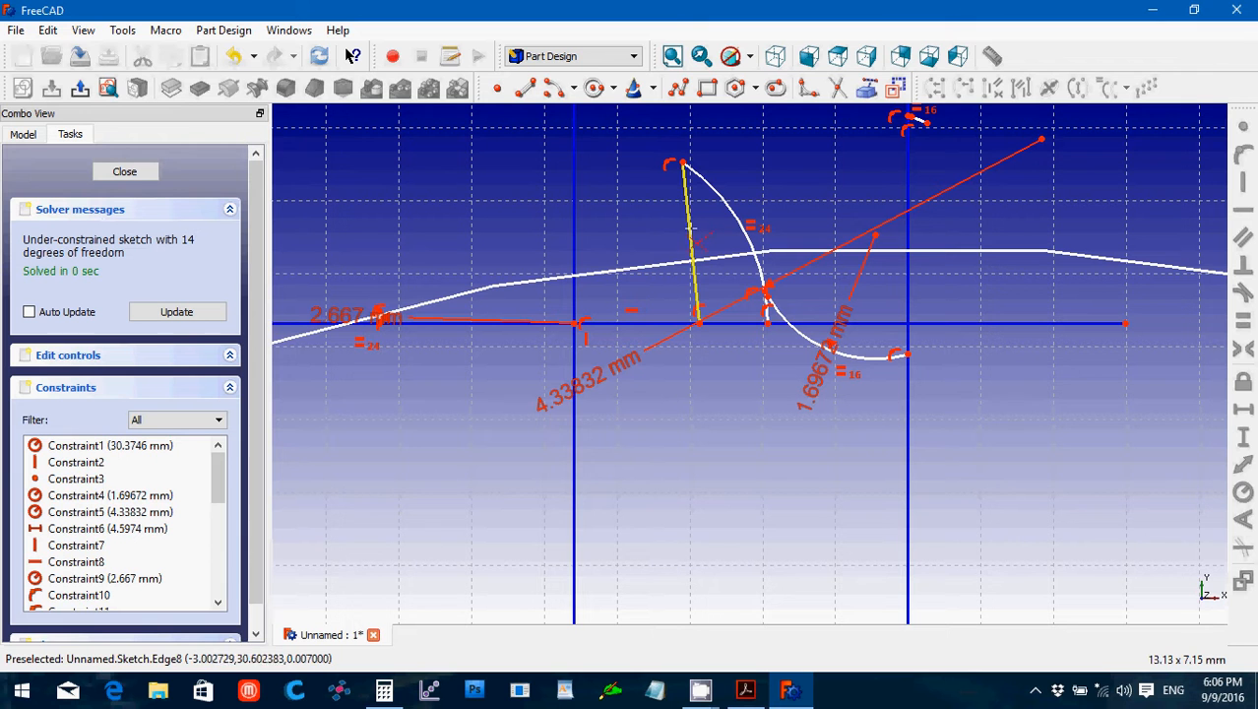
left_click(692, 240)
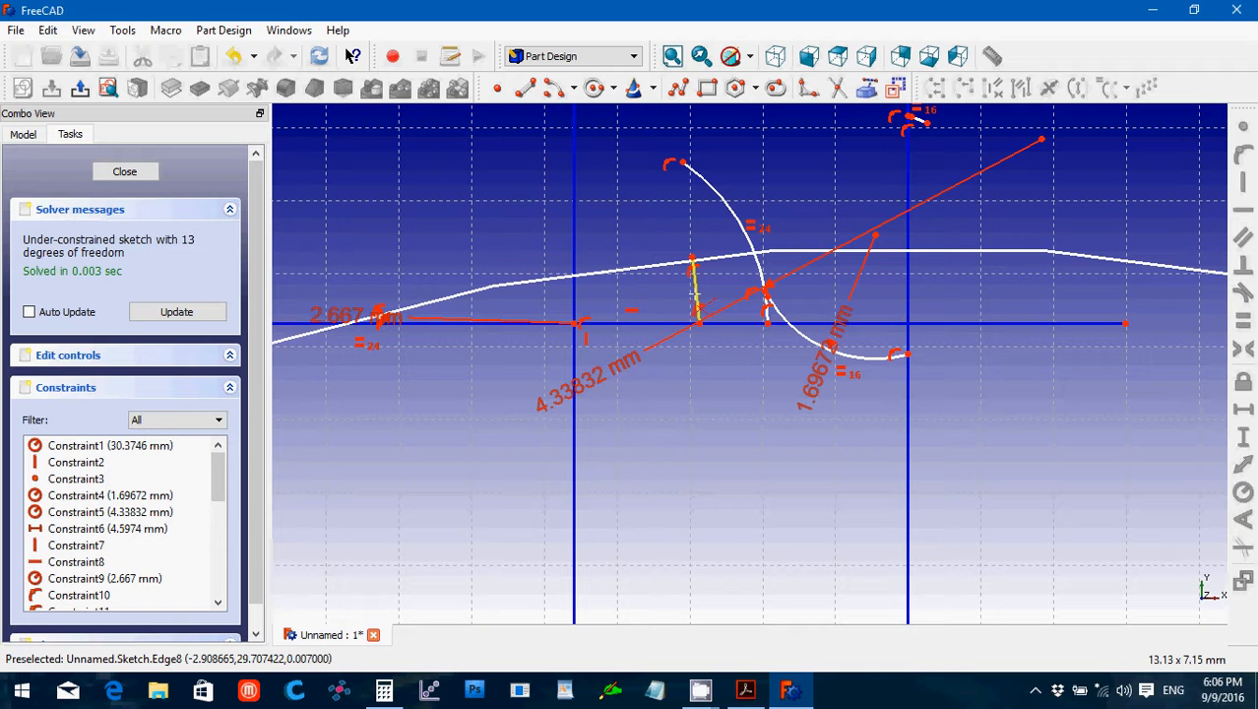
left_click(695, 290)
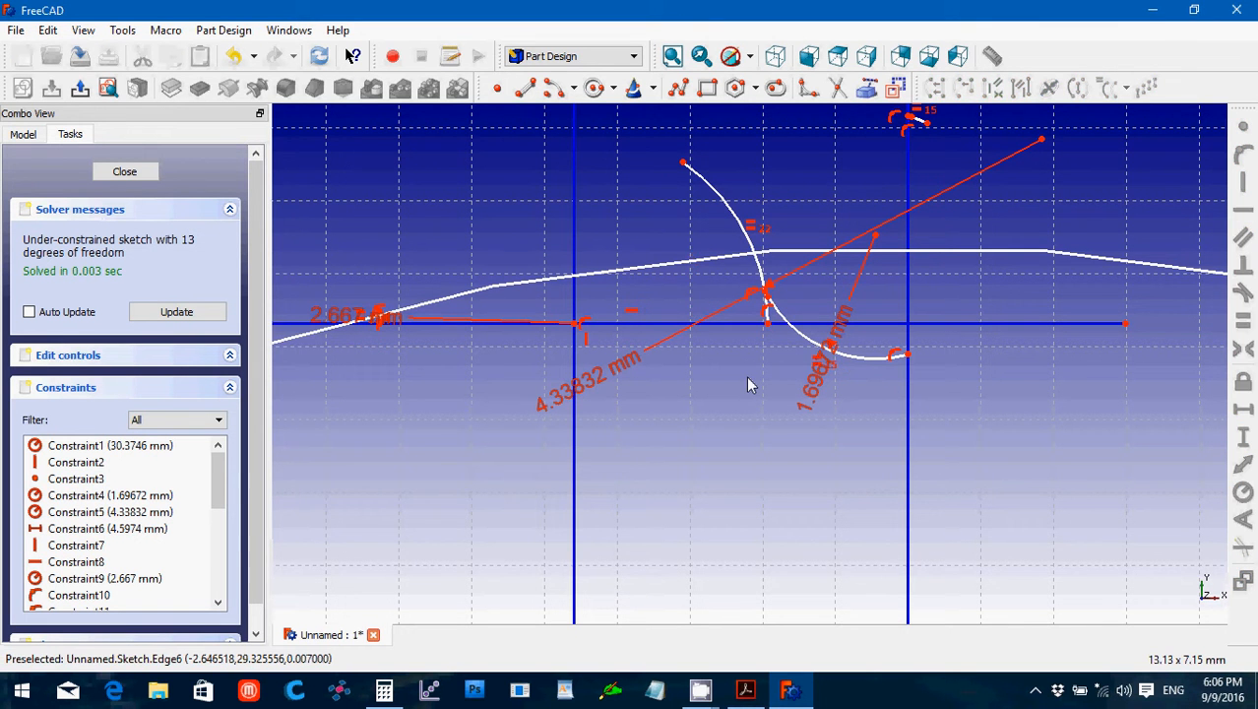
Trim off the short arc stub between the junction with the lower curve and the horizontal construction line.
scroll(746, 379, "up", 5)
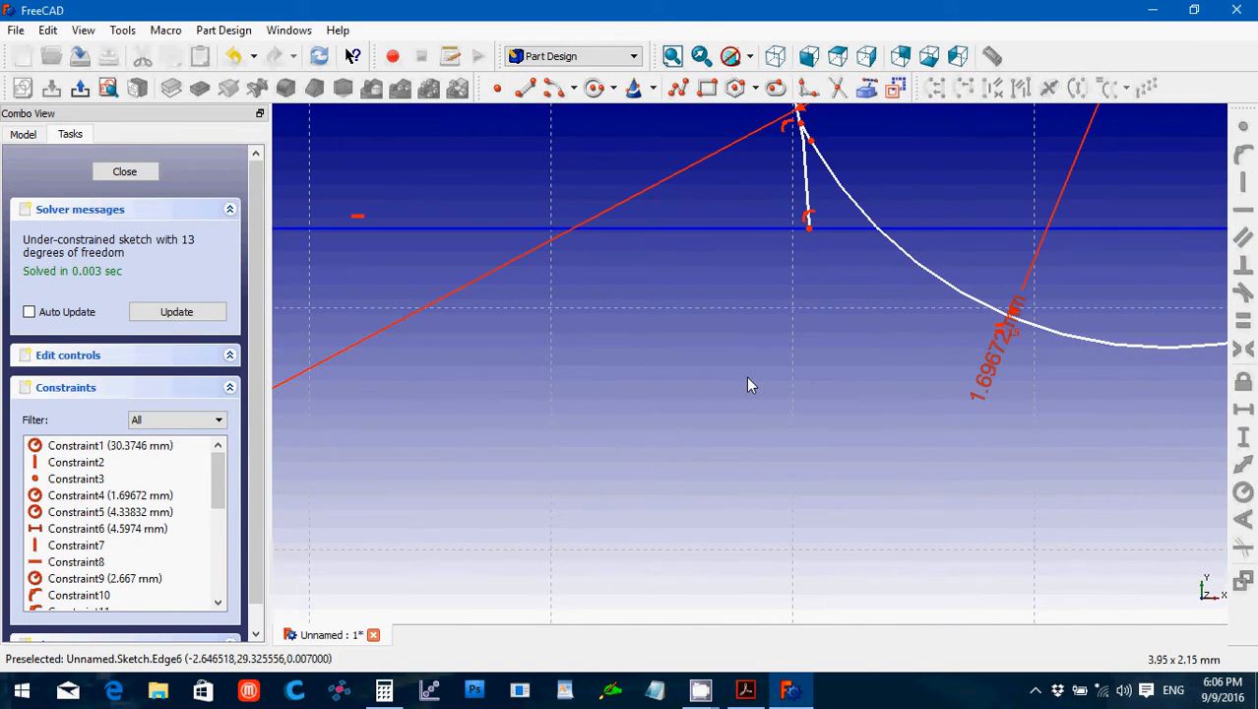
key("Up")
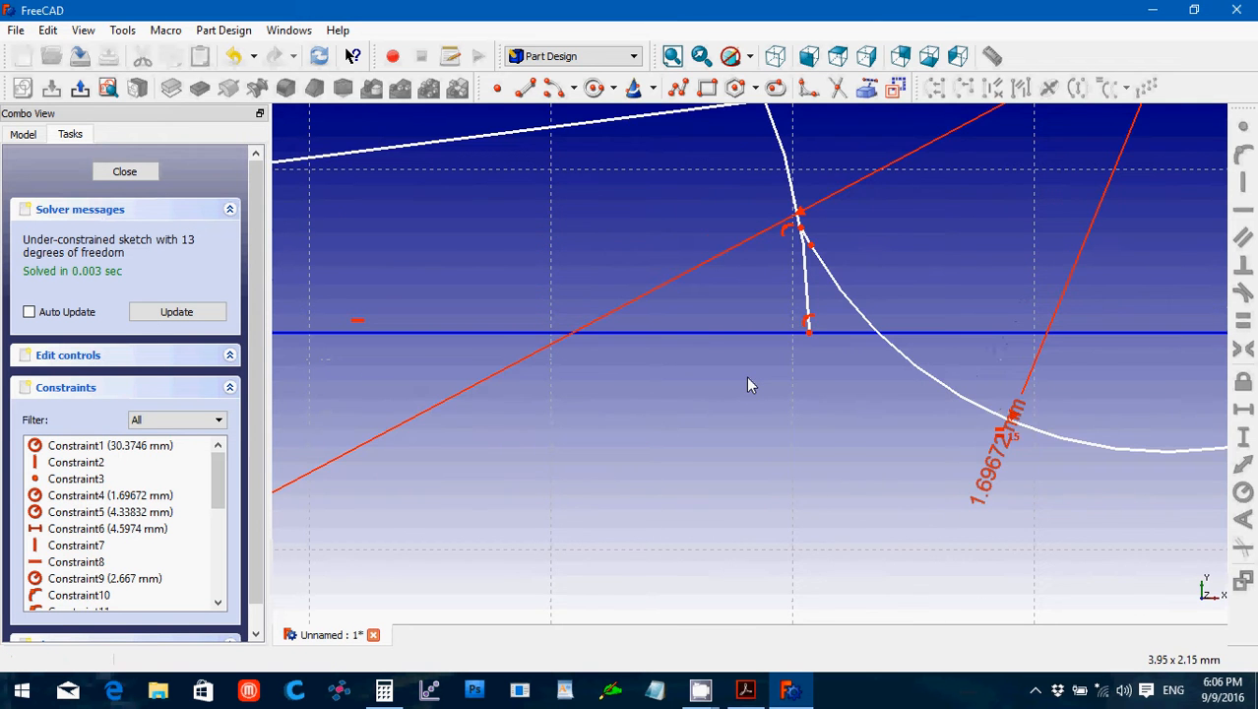
key("Right")
key("Right")
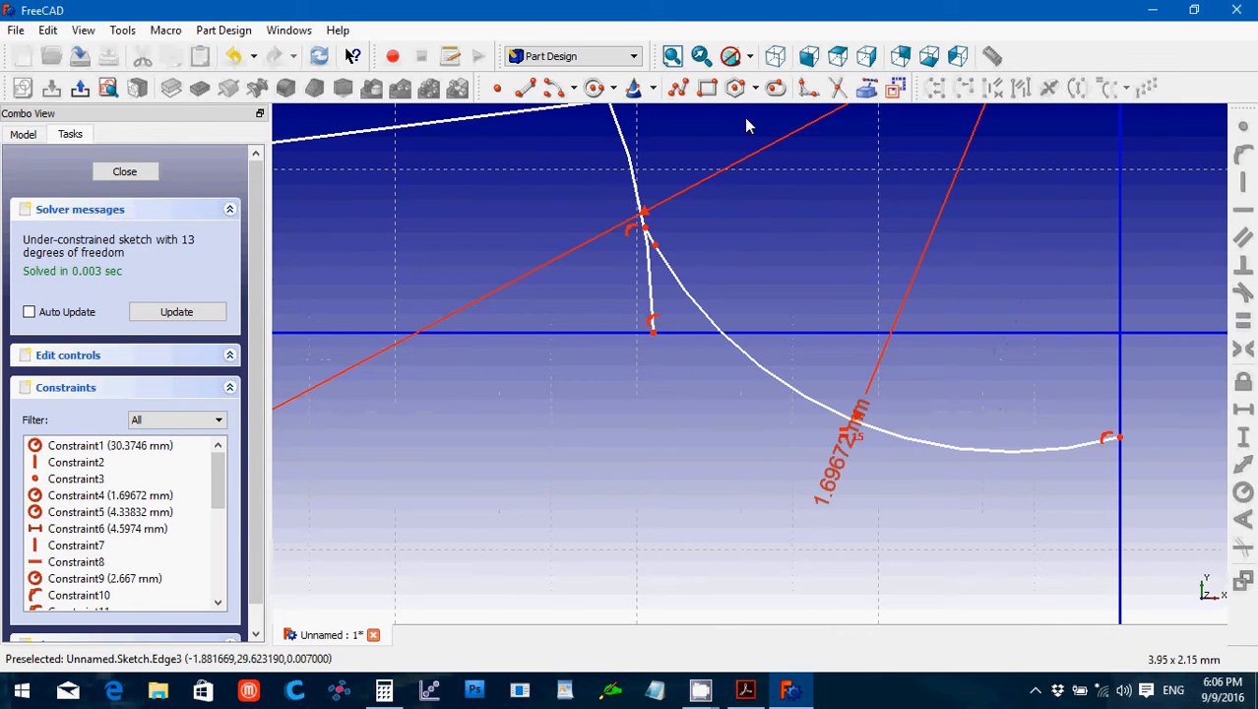
left_click(837, 91)
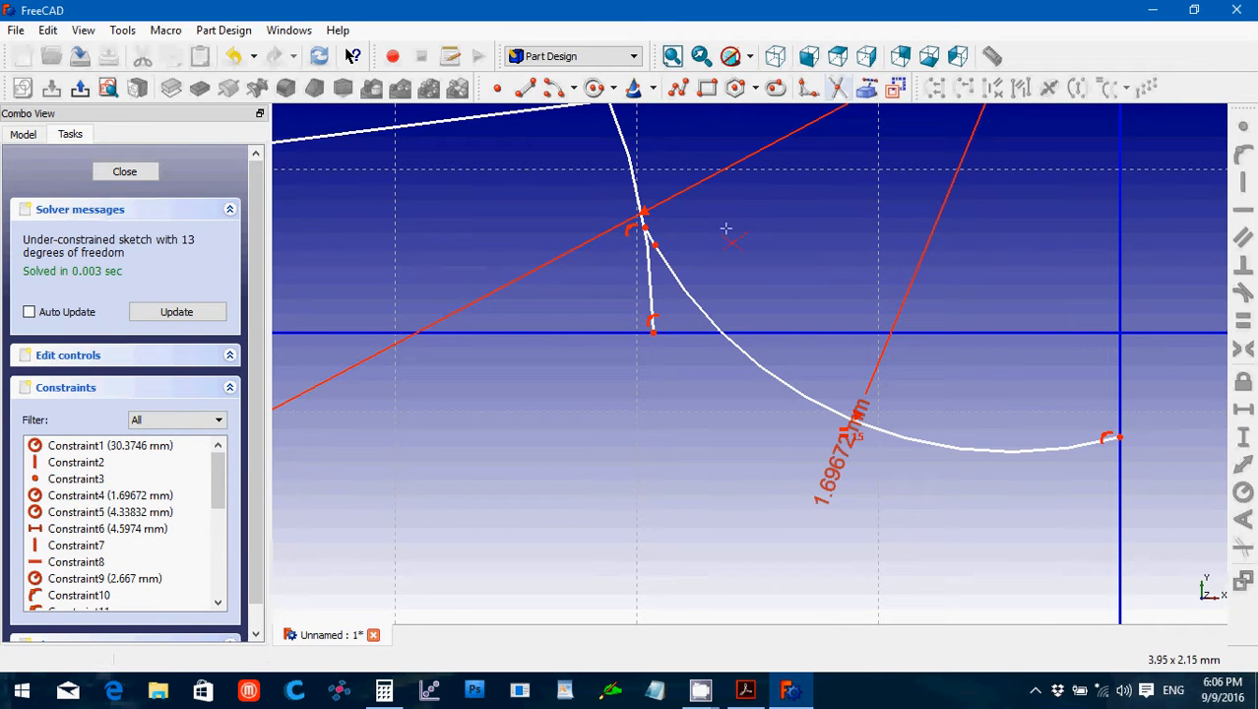
left_click(649, 297)
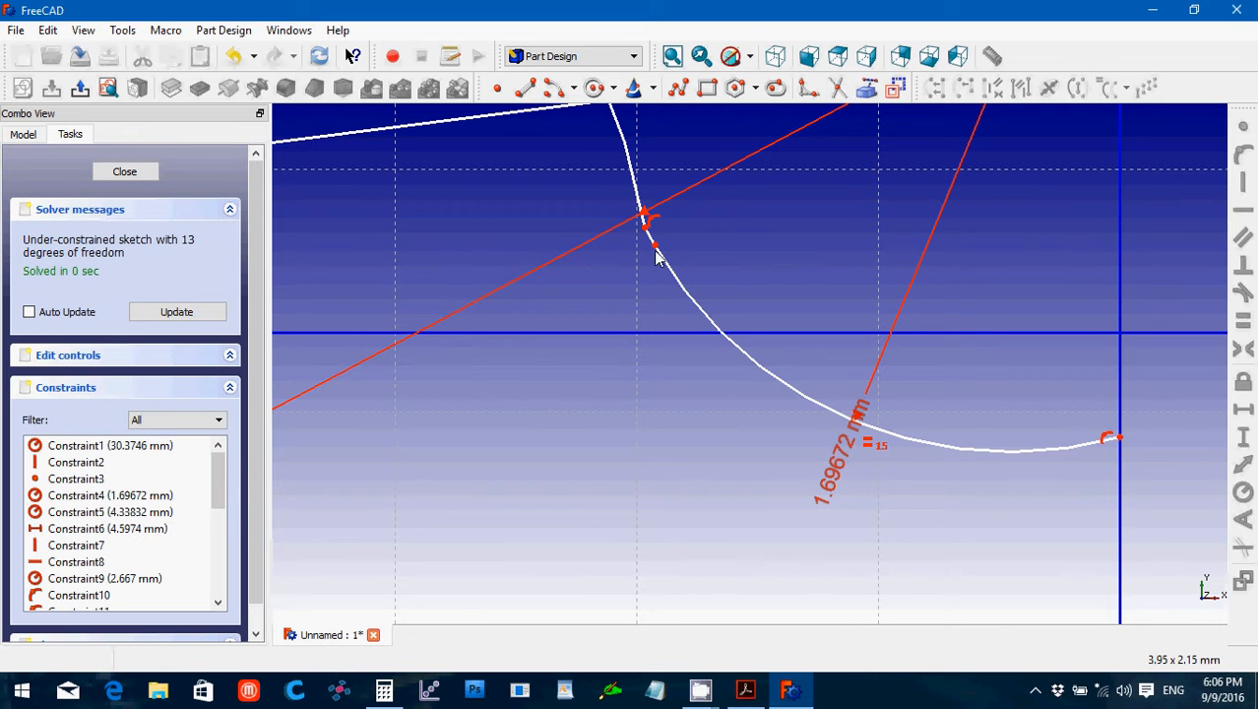
Nudge the endpoints at the junction of the upper and lower arcs to adjust how the two curves meet.
left_click_drag(648, 244, 658, 248)
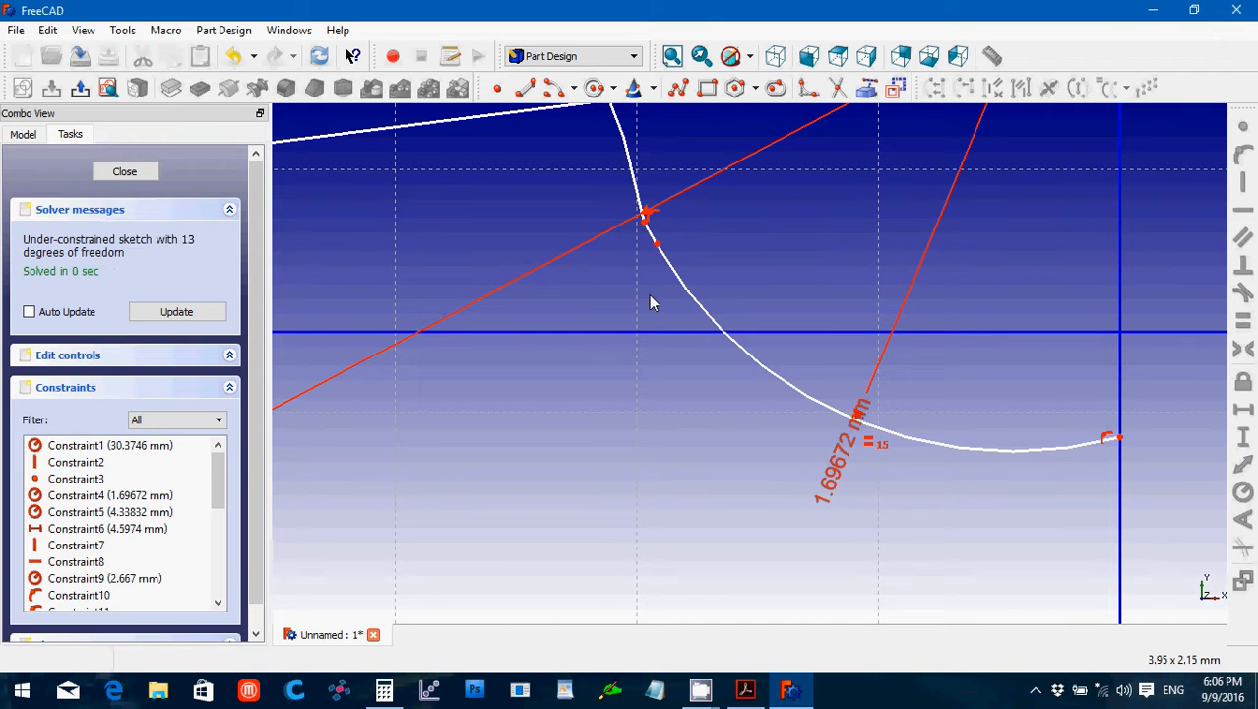
scroll(649, 294, "down", 5)
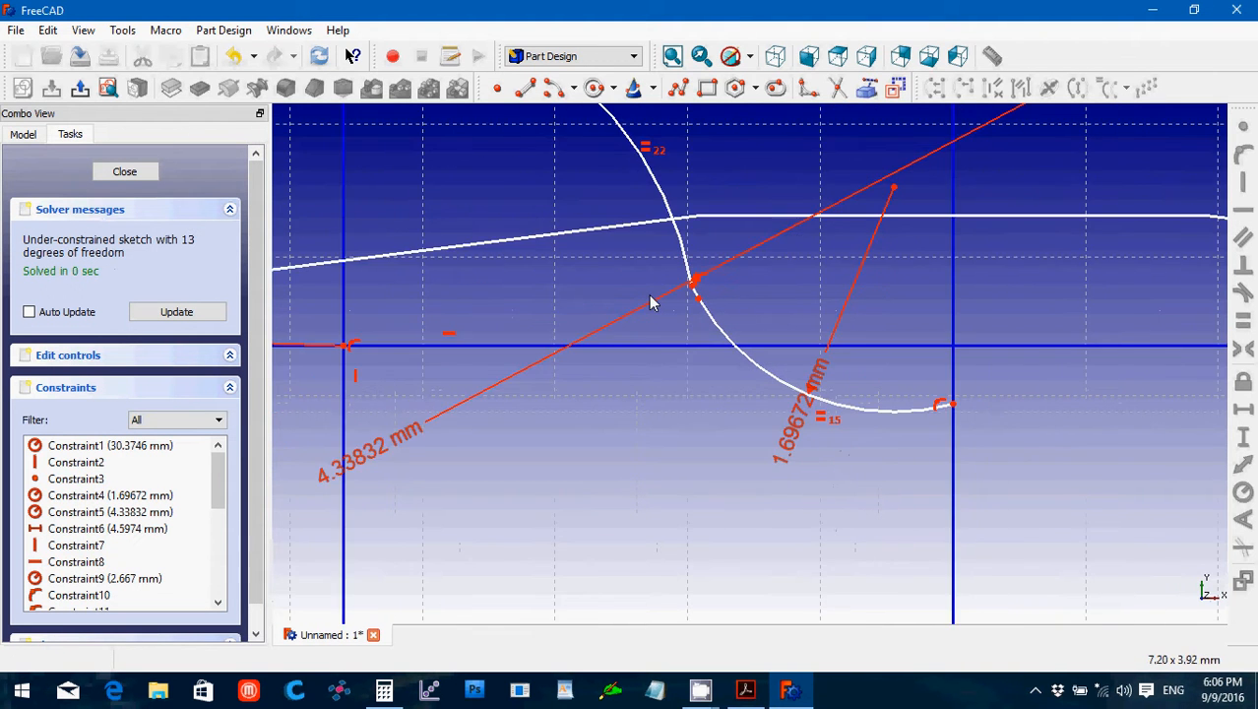
scroll(648, 302, "down", 1)
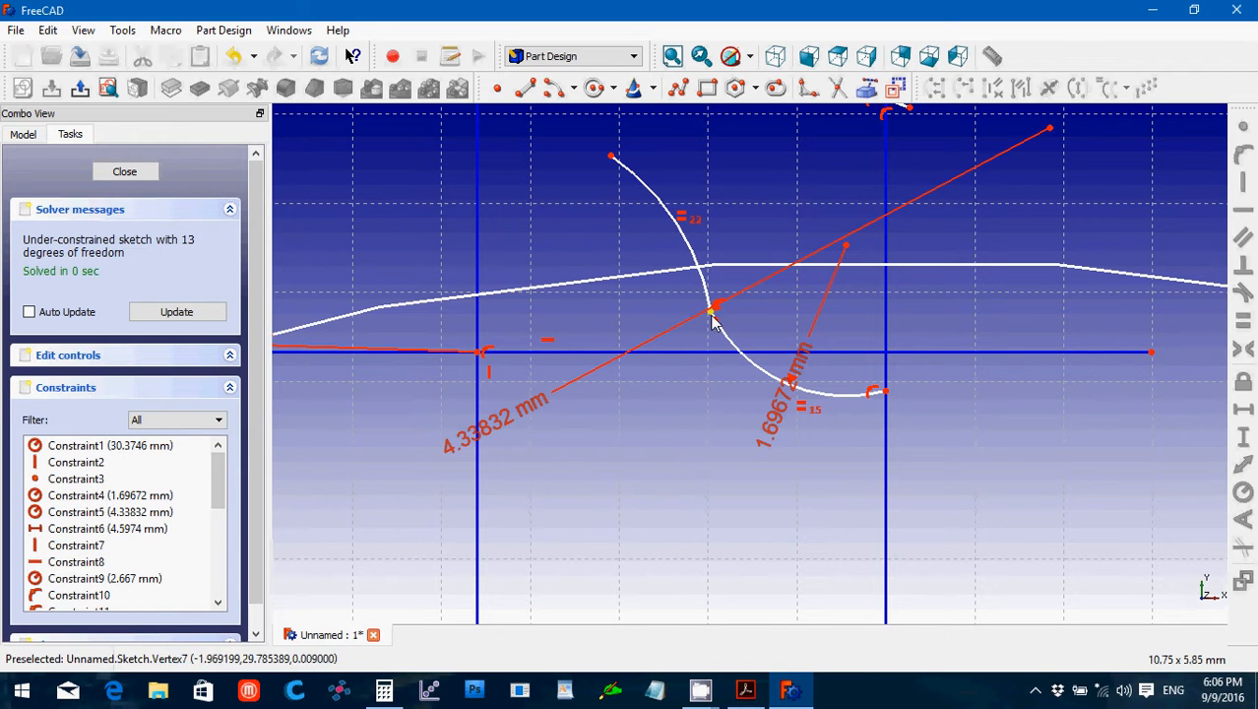
left_click_drag(713, 321, 711, 319)
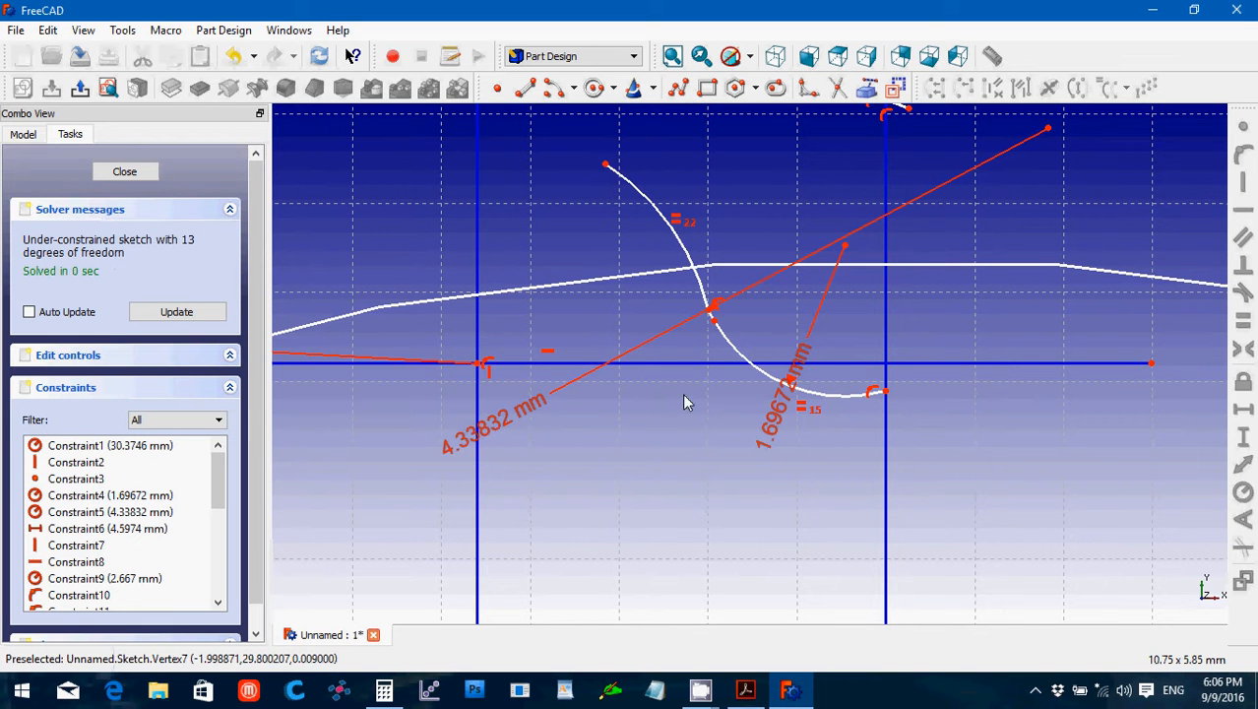
Delete the horizontal construction line and the vertical construction line through the former small circle's centre.
scroll(661, 403, "down", 1)
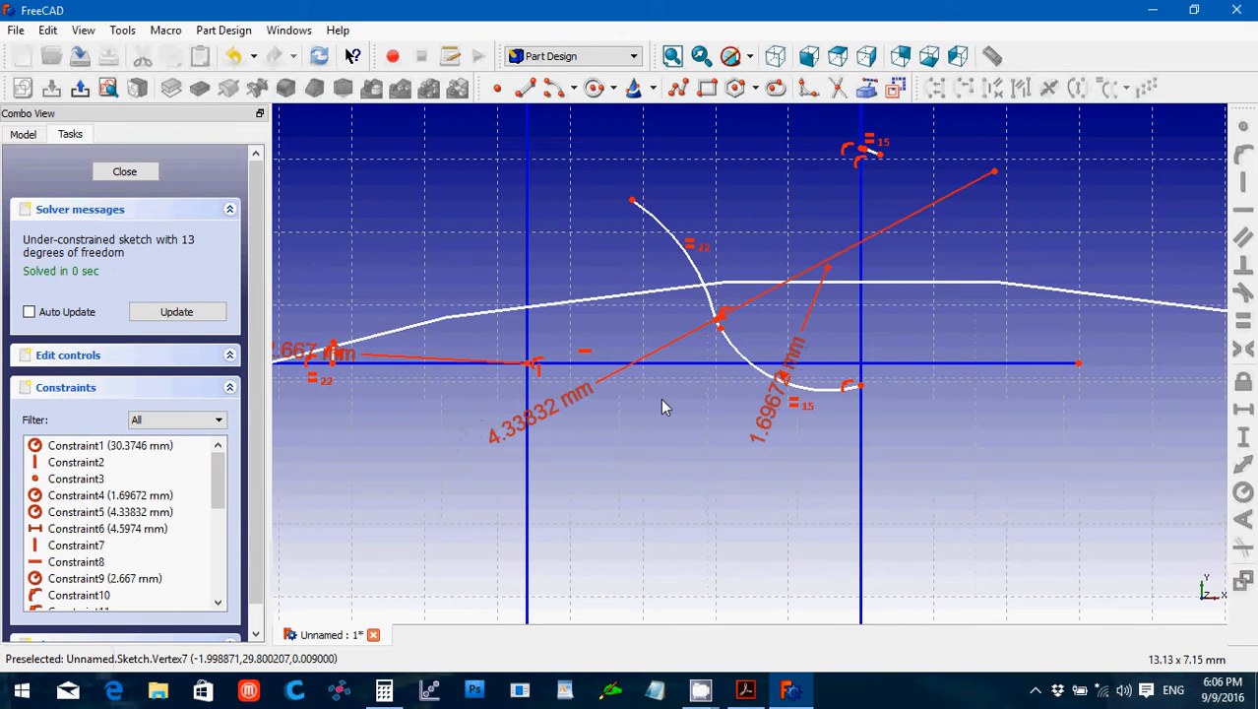
left_click(667, 363)
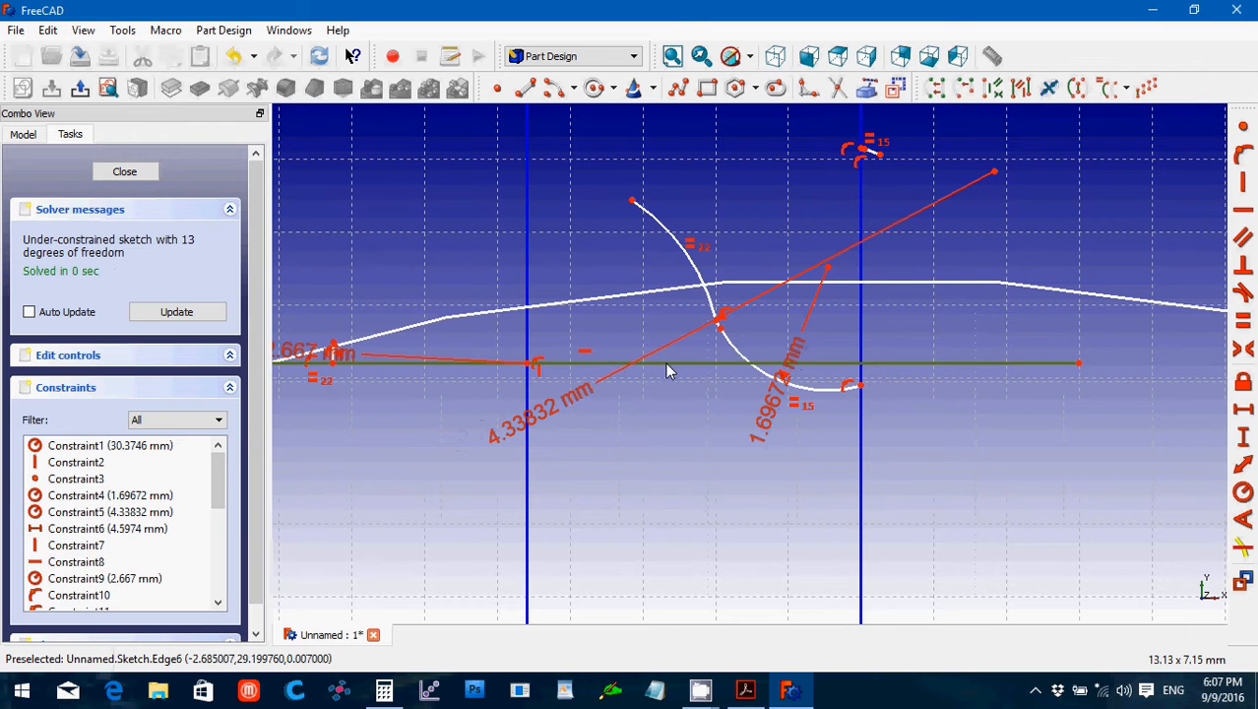
key("Delete")
left_click(527, 393)
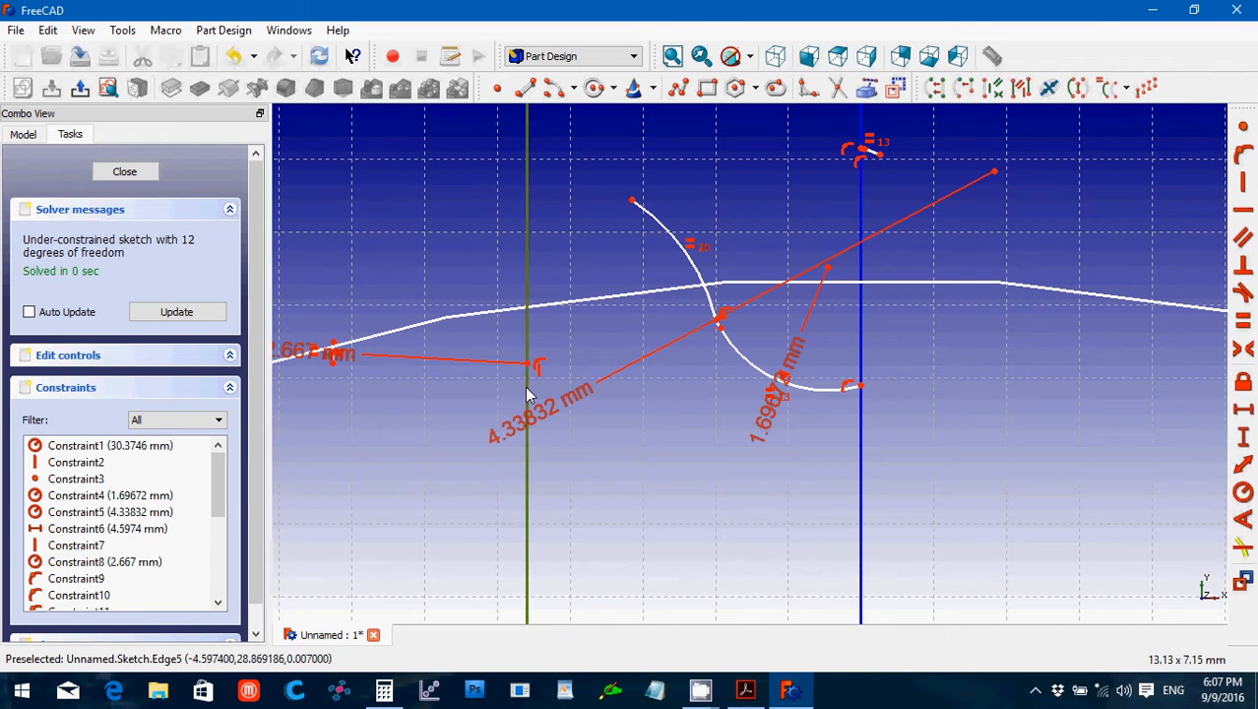
key("Delete")
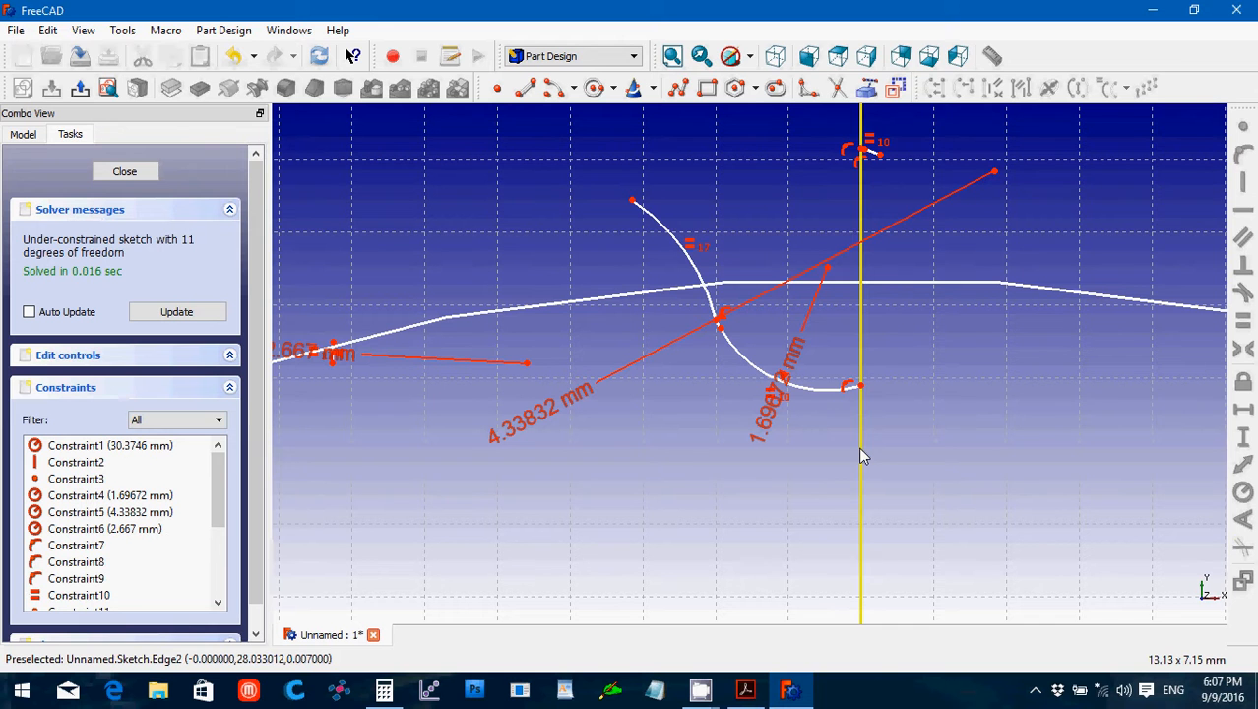
Delete the tiny leftover arc pieces beside the remaining vertical construction line, above the tooth profile.
left_click(874, 160)
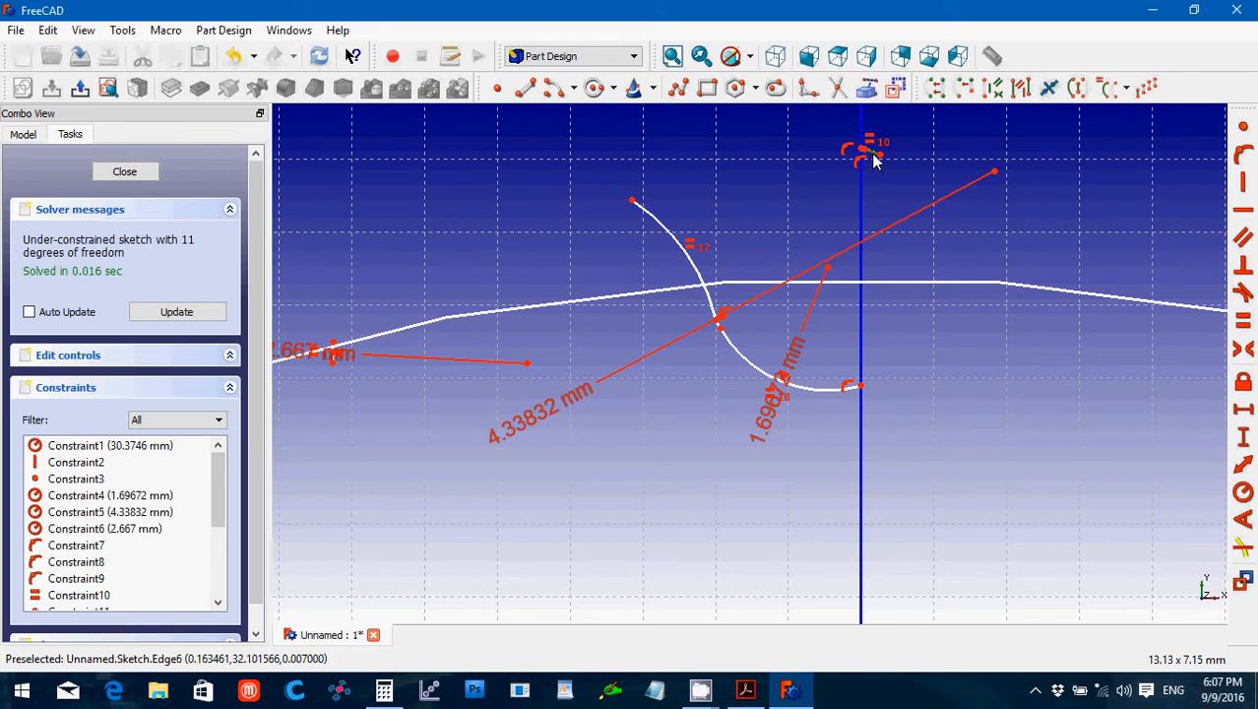
key("Delete")
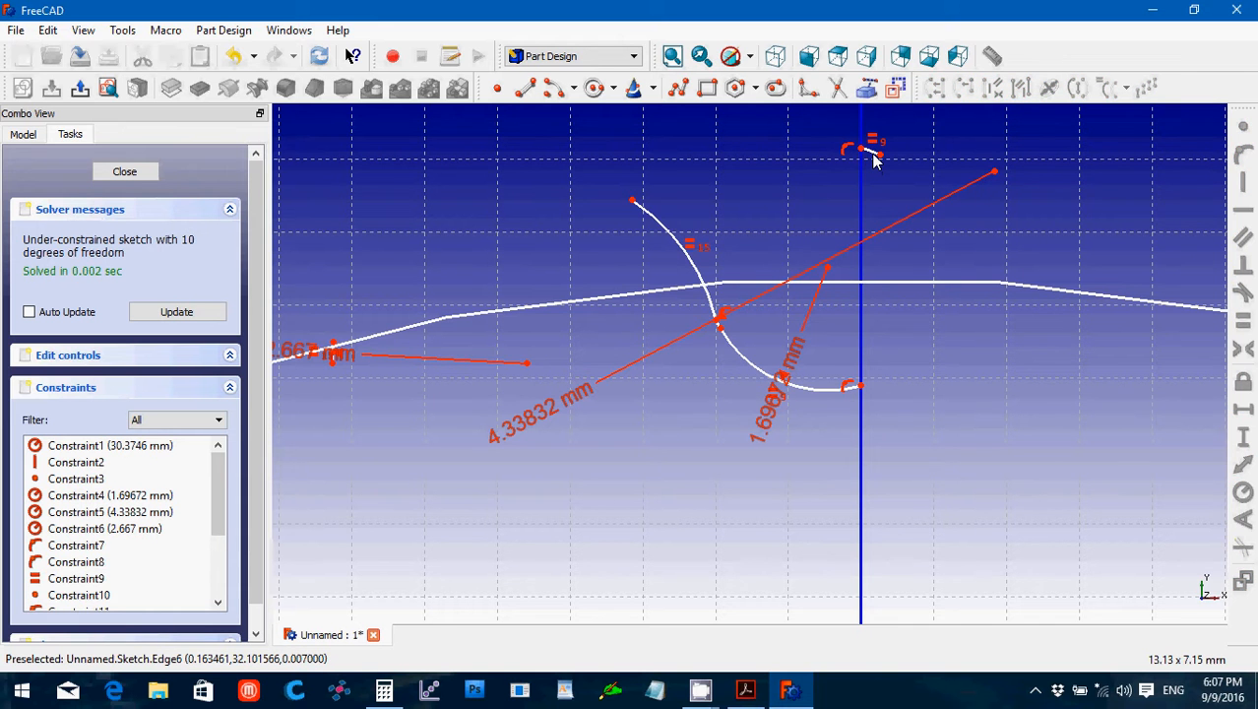
left_click(874, 160)
key("Delete")
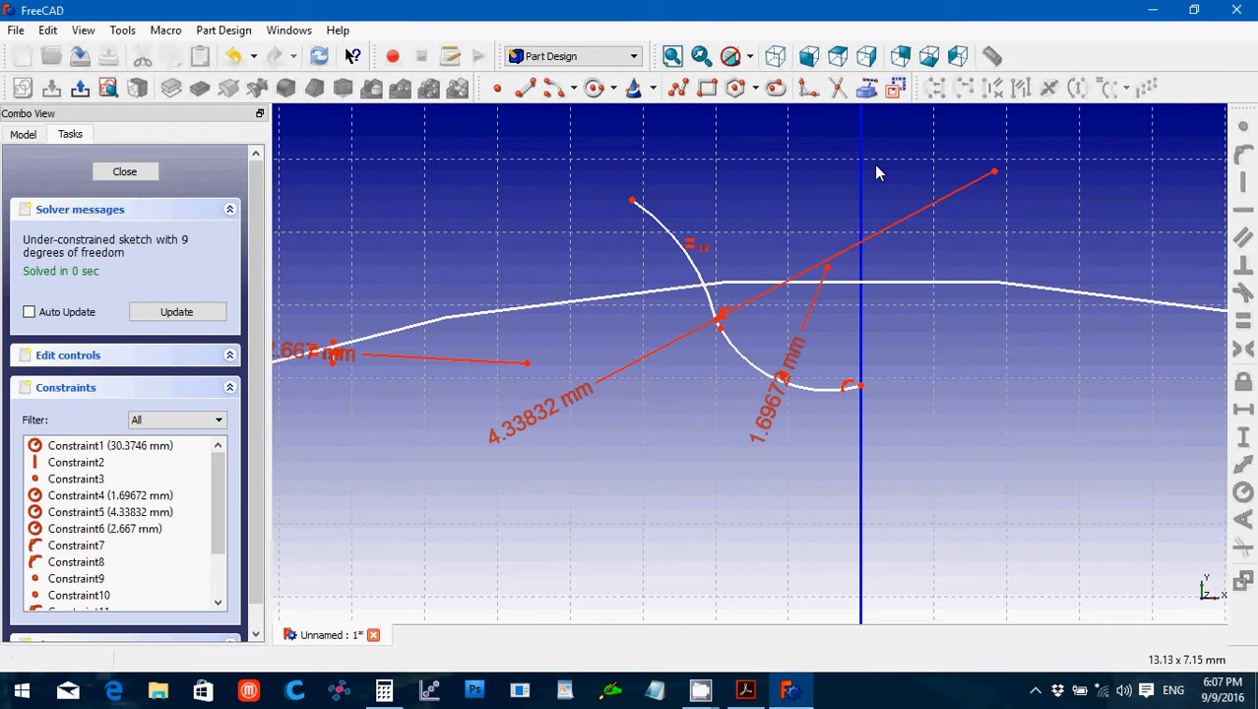
Delete the large base arc and the leftover piece of the trimmed circle carrying the 2.667 mm radius constraint.
left_click(545, 306)
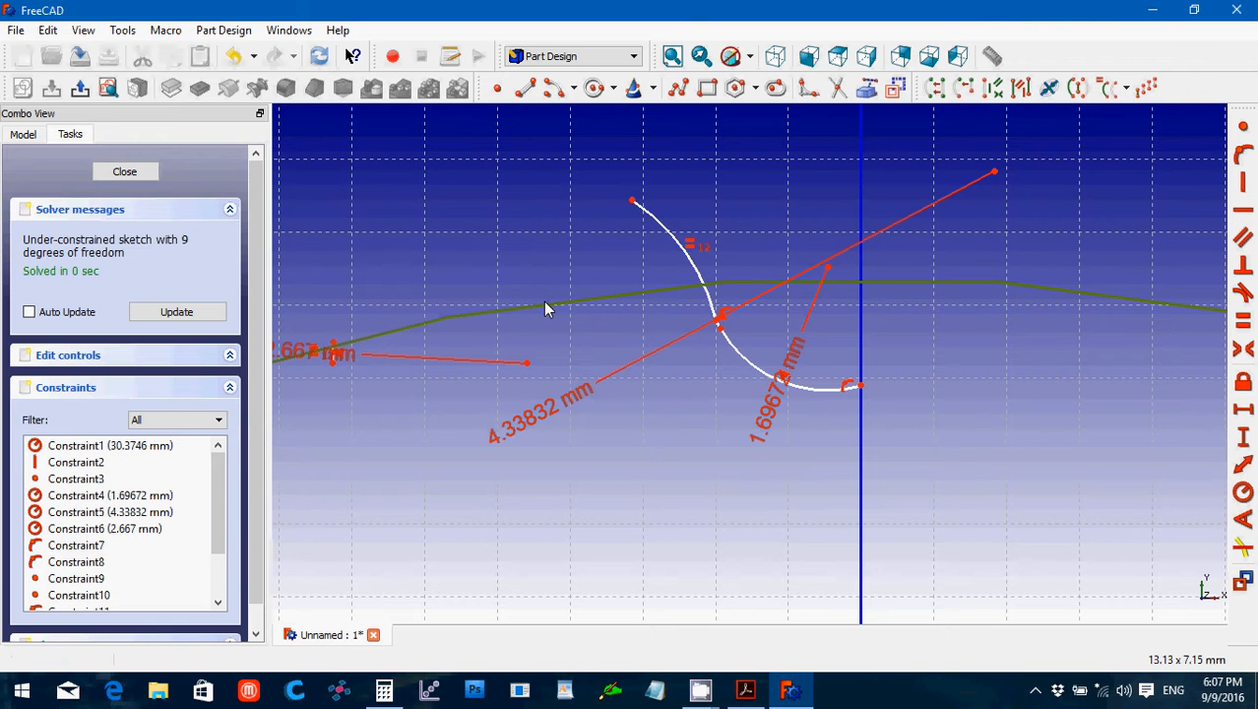
key("Delete")
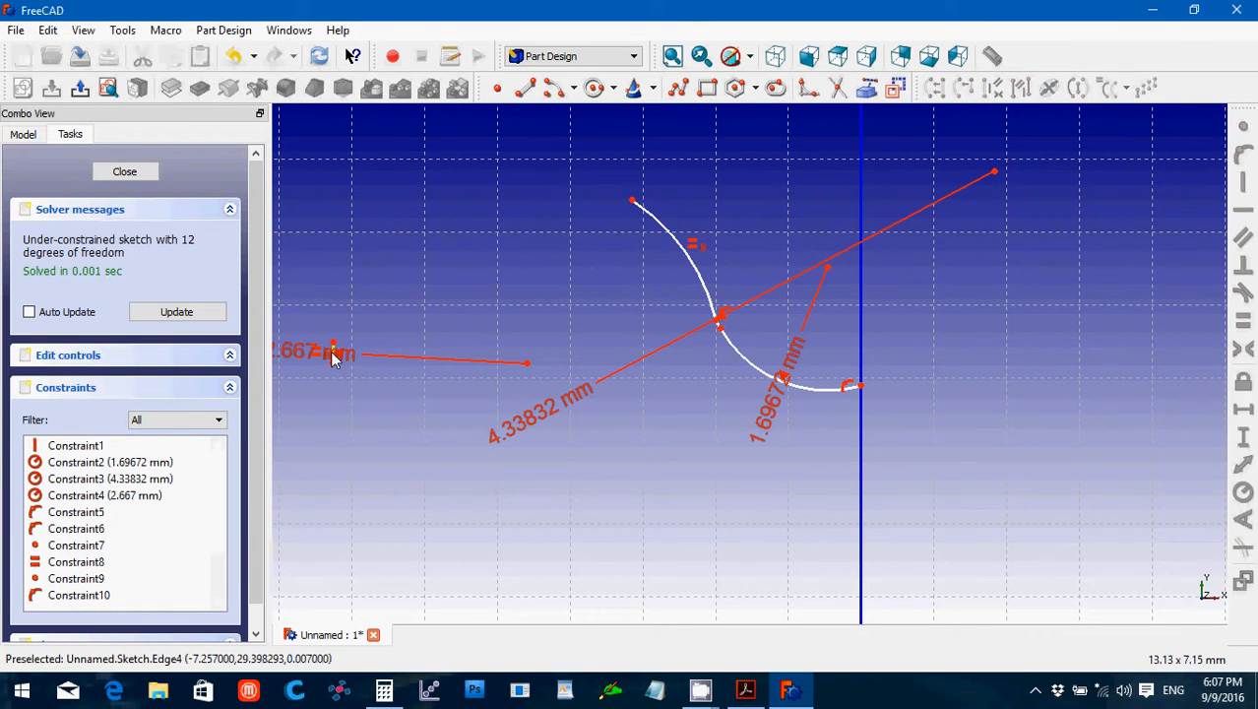
left_click(334, 357)
key("Delete")
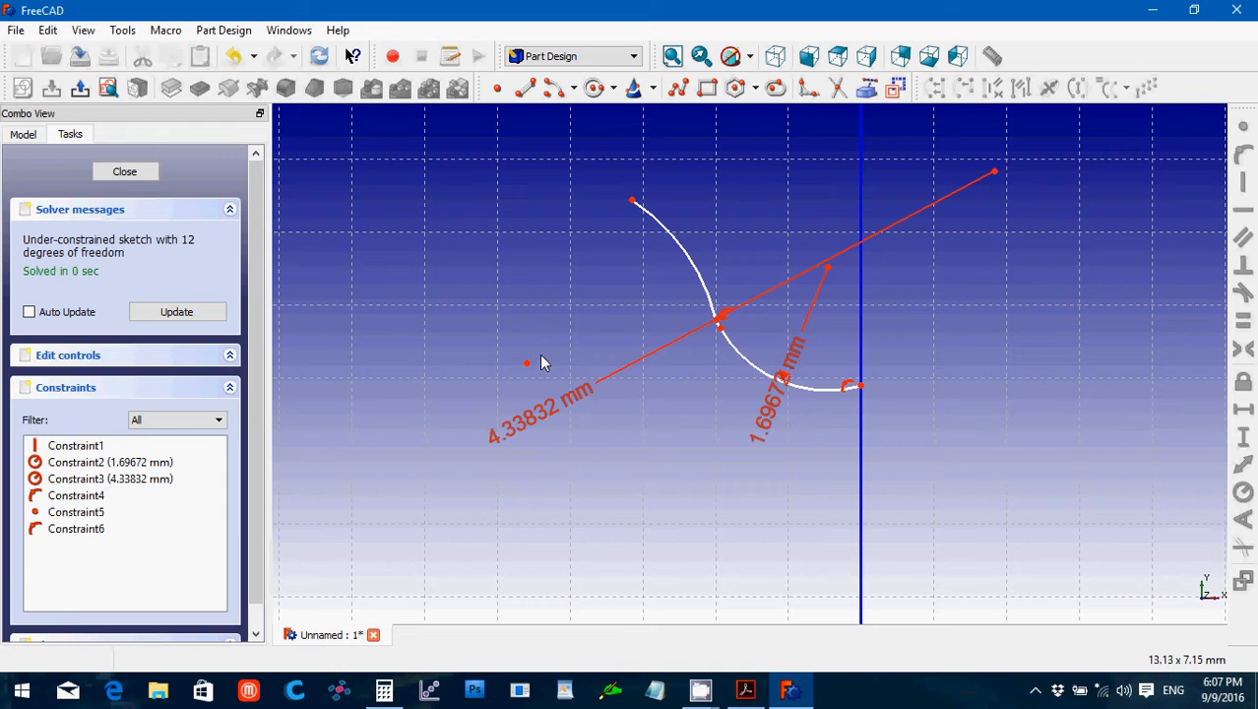
Shorten the vertical construction line by moving its upper endpoint down to just above the two-arc profile.
scroll(817, 262, "up", 2)
scroll(812, 266, "down", 4)
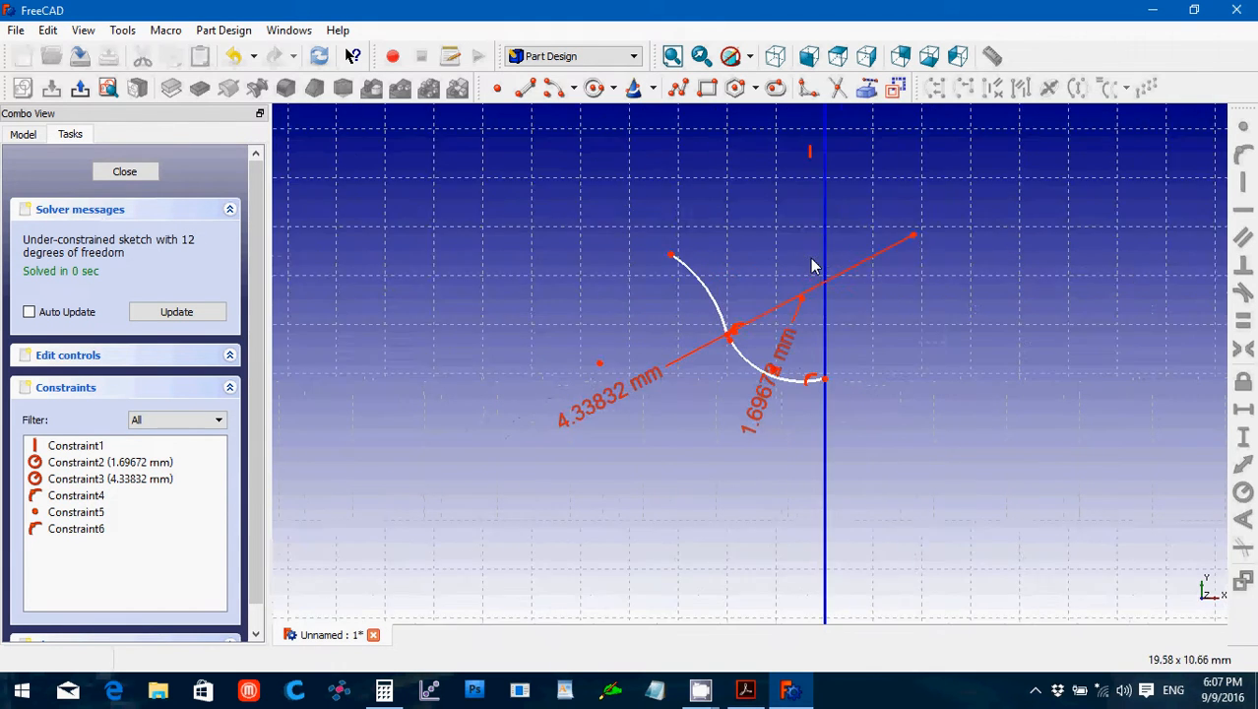
scroll(813, 266, "down", 3)
scroll(811, 266, "down", 6)
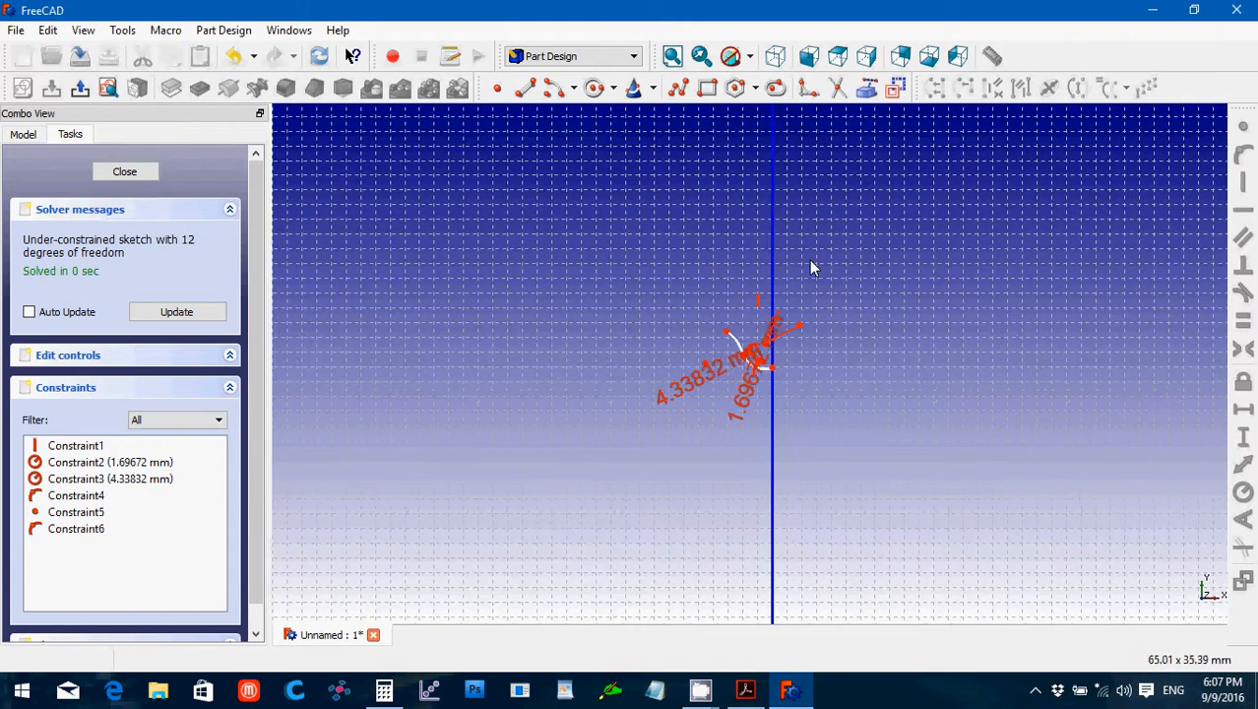
scroll(805, 260, "down", 3)
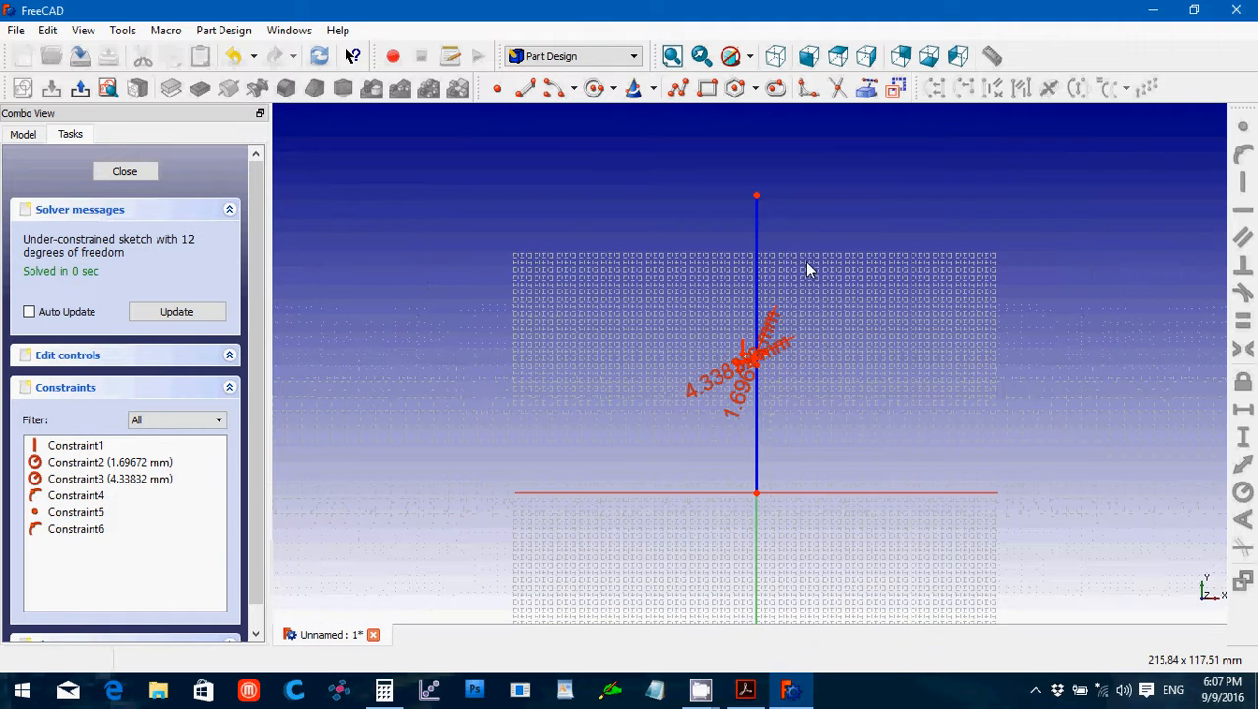
mouse_move(756, 197)
left_mouse_down()
mouse_move(750, 349)
mouse_move(758, 325)
left_mouse_up()
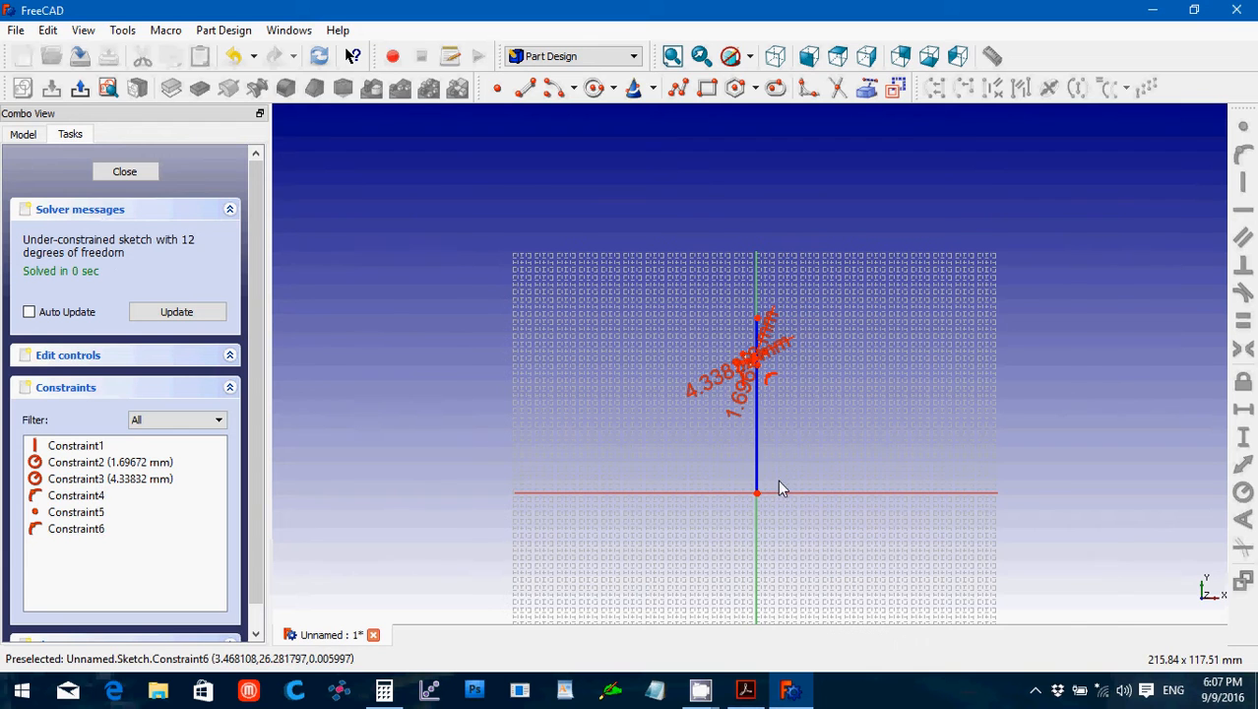
scroll(780, 482, "up", 2)
scroll(779, 483, "up", 5)
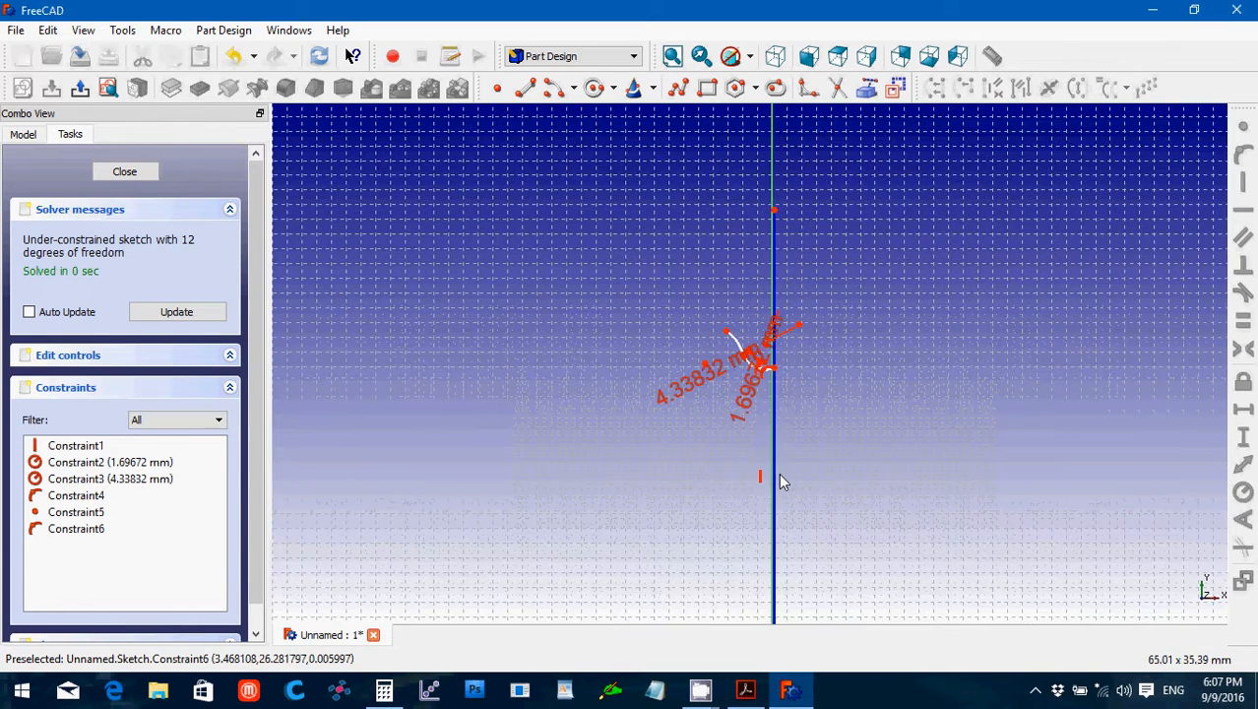
scroll(779, 482, "up", 3)
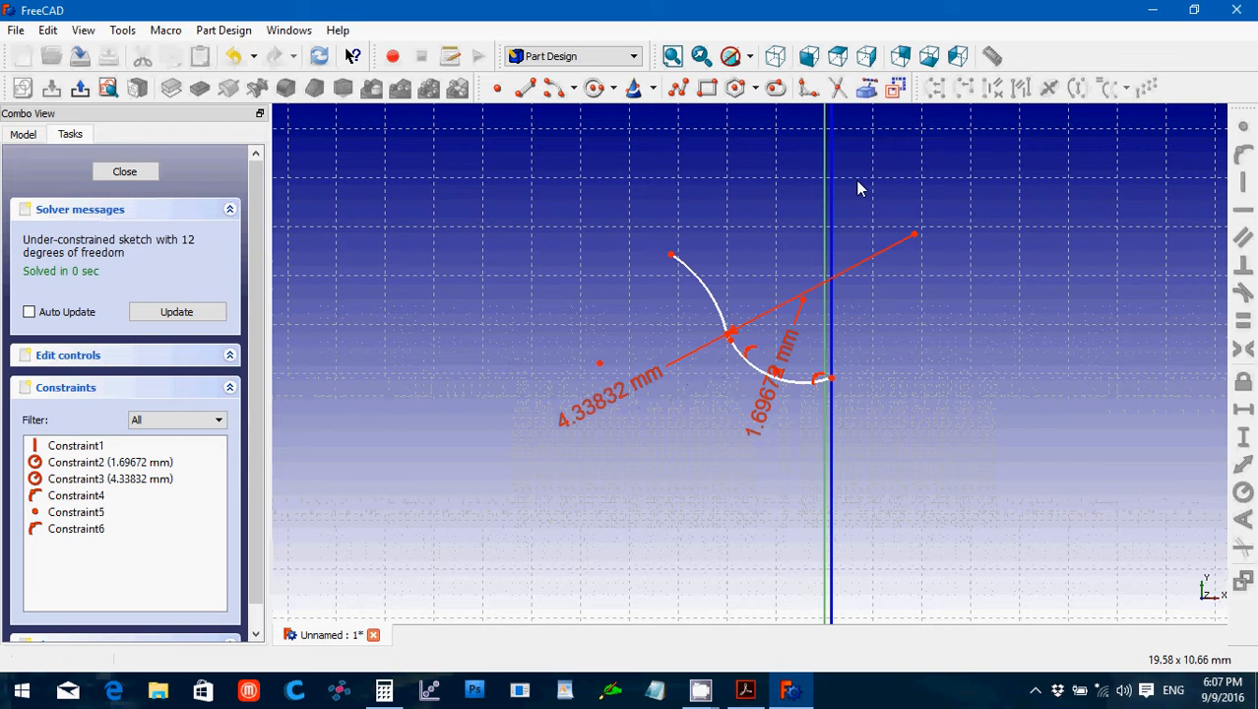
Constrain the upper endpoint of the vertical construction line onto the sketch's vertical axis.
scroll(828, 197, "down", 4)
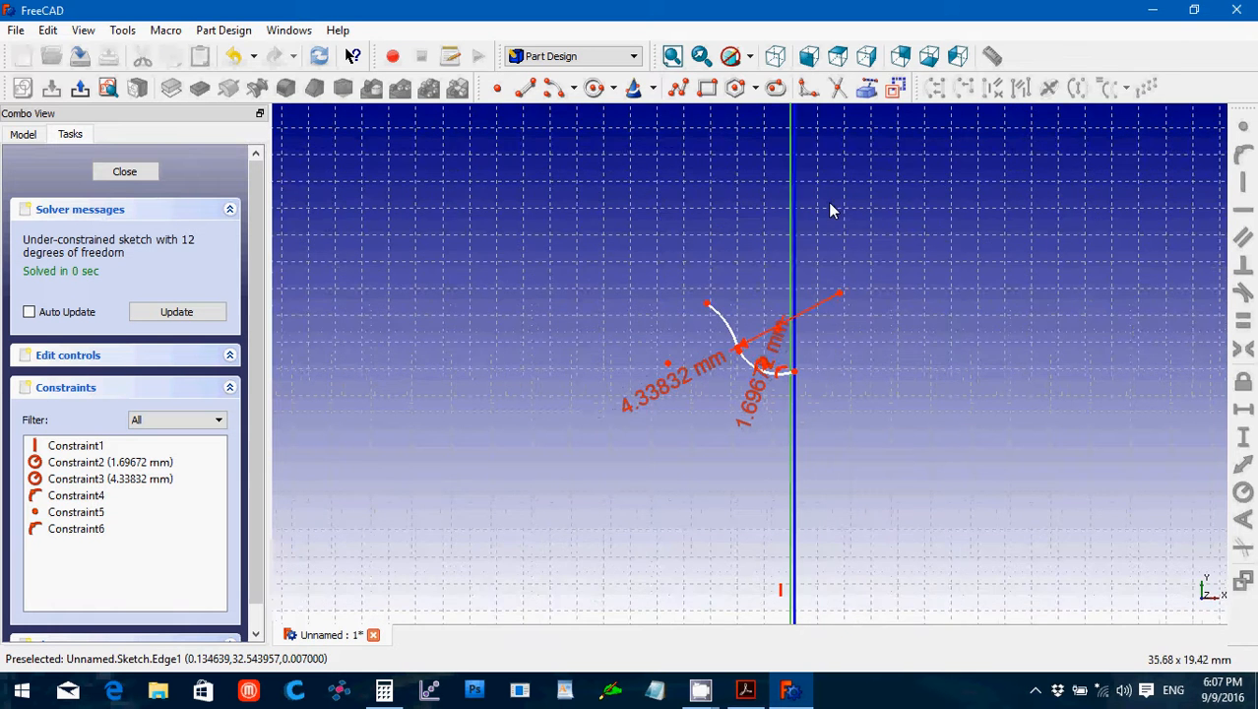
left_click(786, 136)
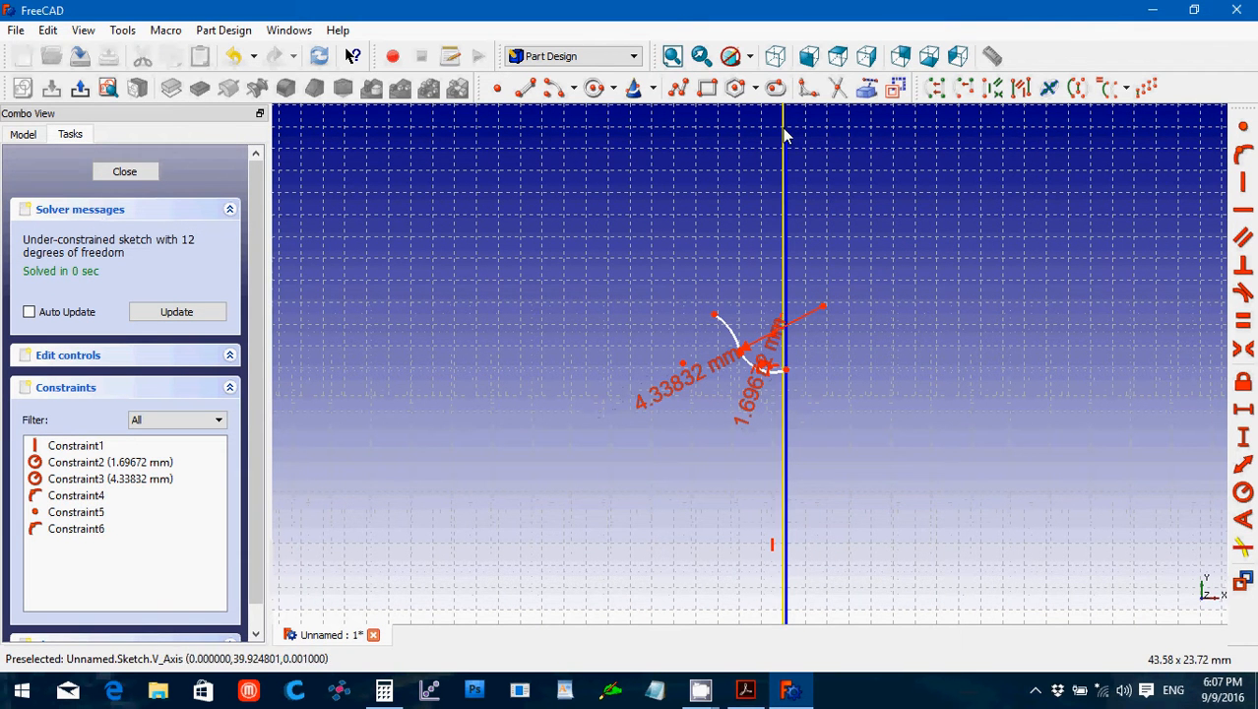
left_click(786, 135)
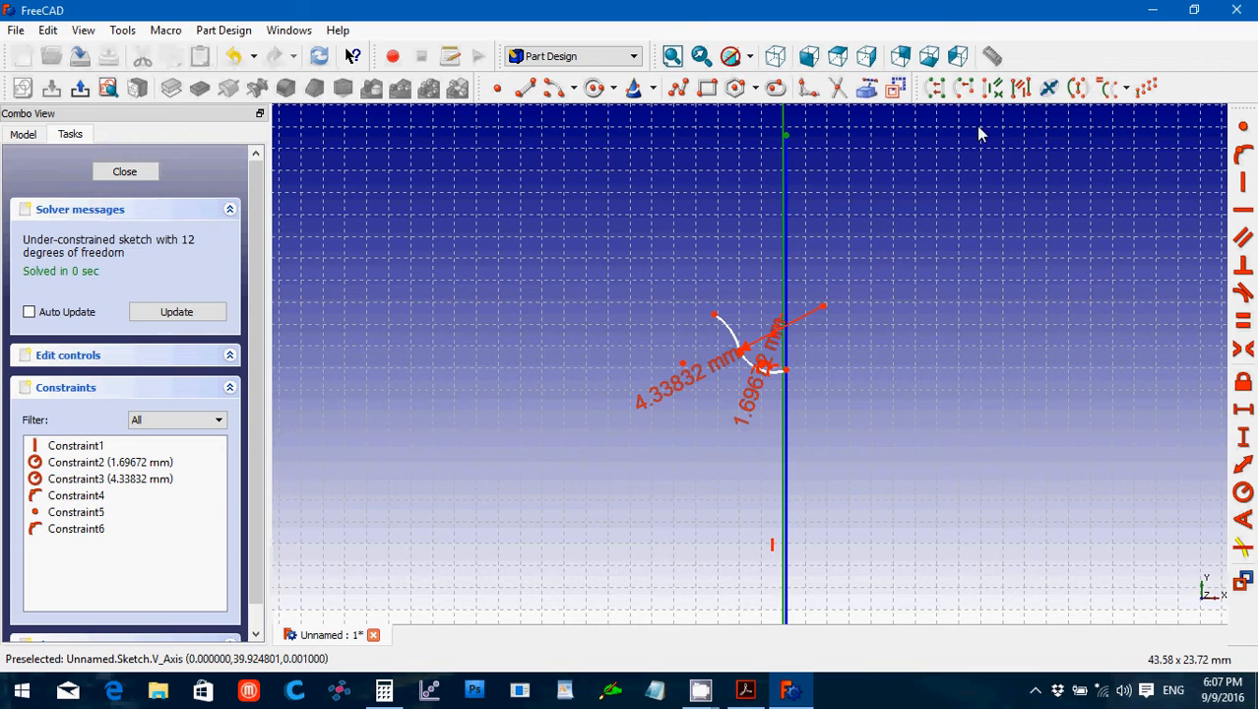
left_click(1242, 158)
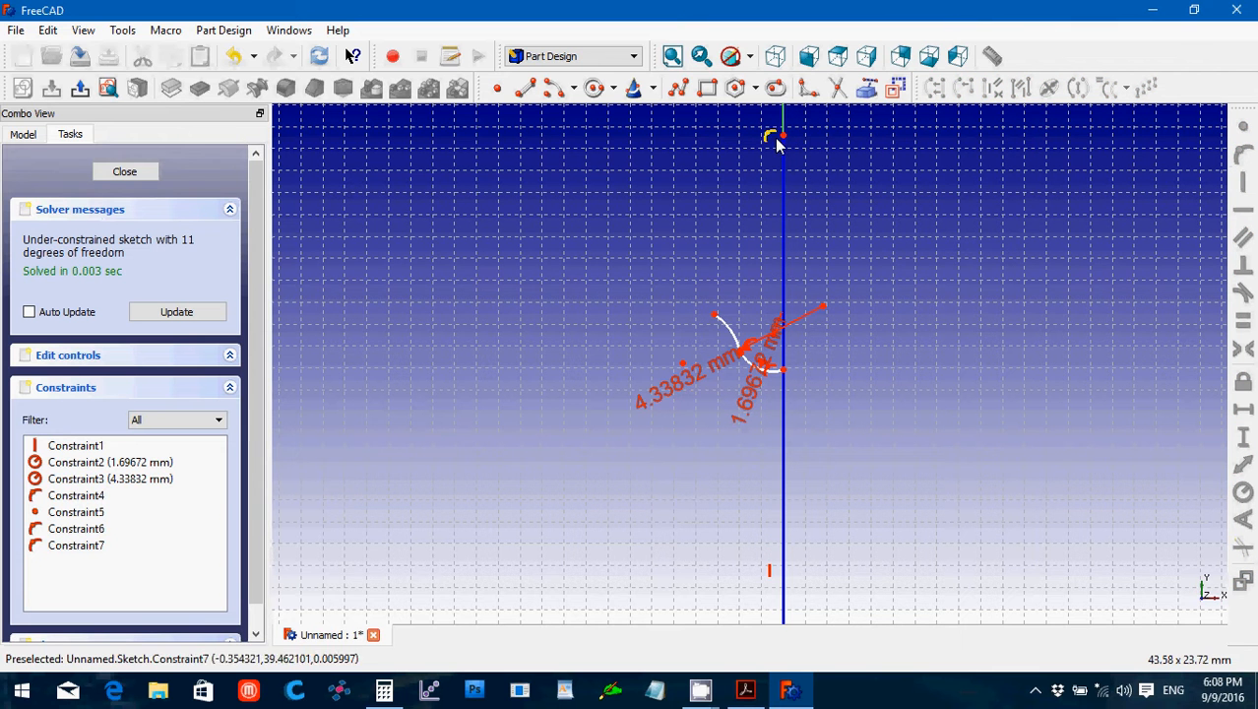
Move the construction line's upper endpoint down along the vertical axis to just above the lower arc's end.
left_click_drag(786, 140, 783, 251)
scroll(829, 437, "up", 5)
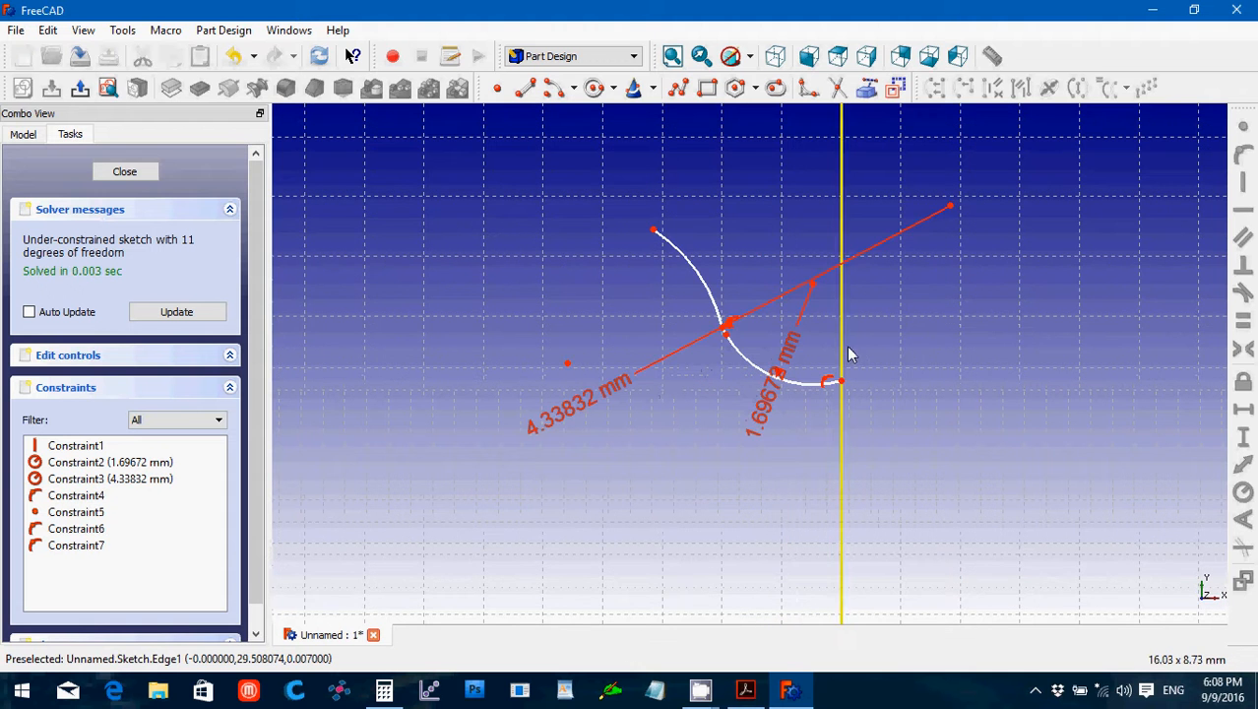
scroll(912, 372, "down", 2)
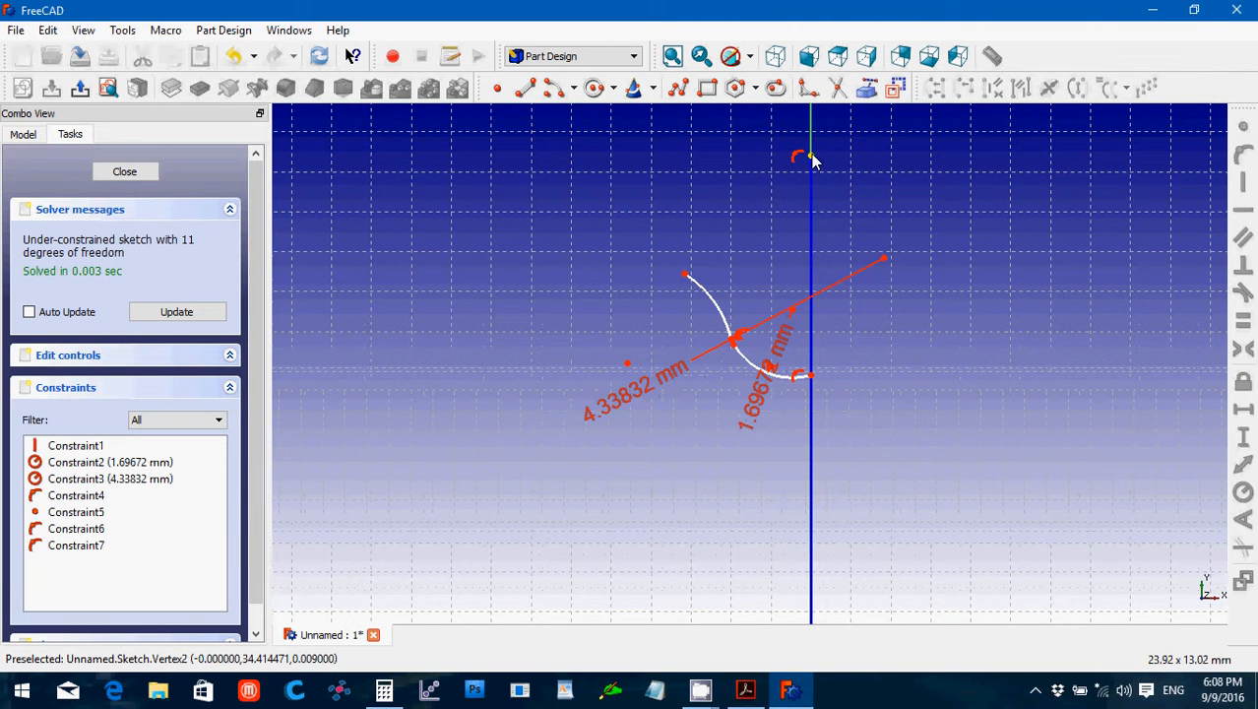
left_click_drag(812, 157, 805, 360)
scroll(837, 407, "up", 2)
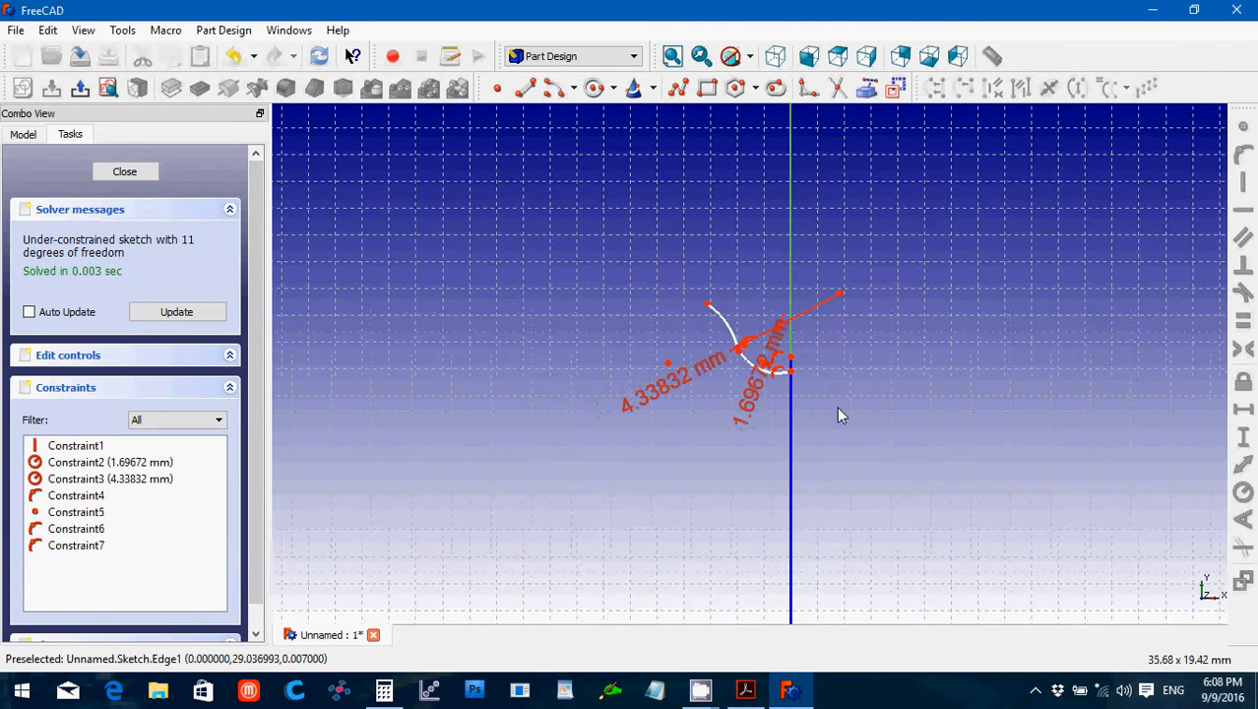
Make the vertical construction line's upper endpoint coincident with the lower arc's end on the vertical axis.
scroll(838, 409, "up", 2)
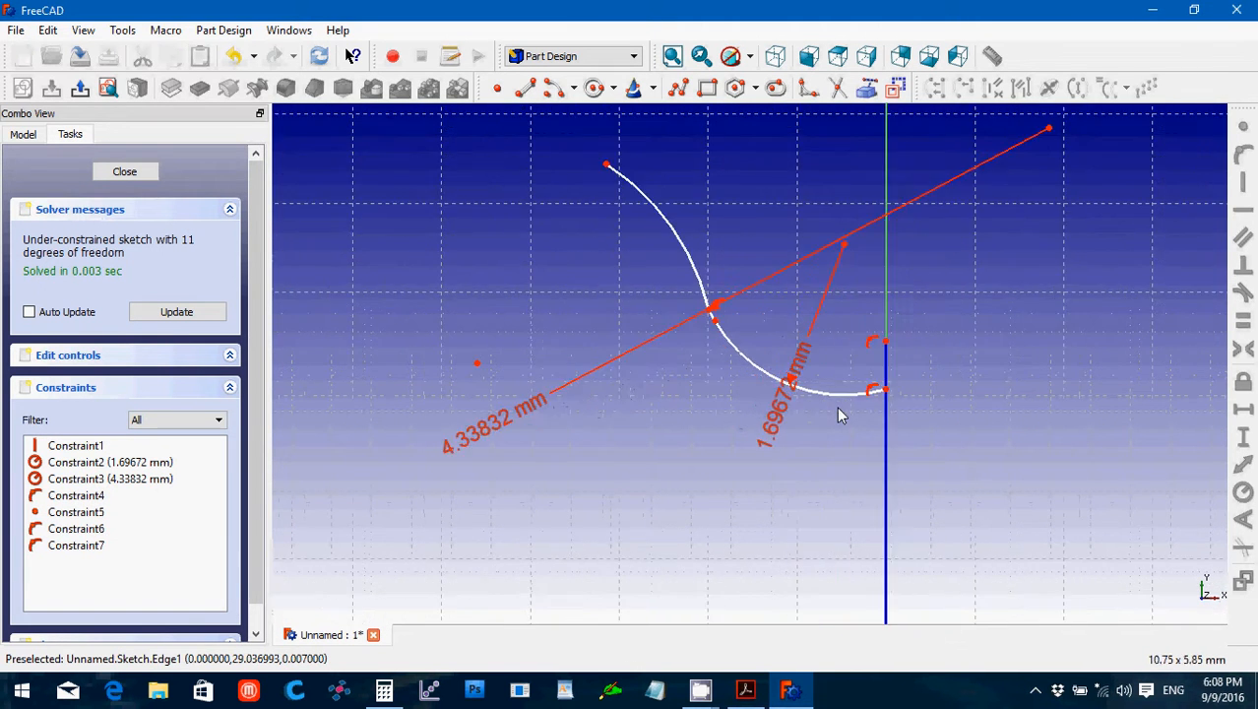
left_click(885, 393)
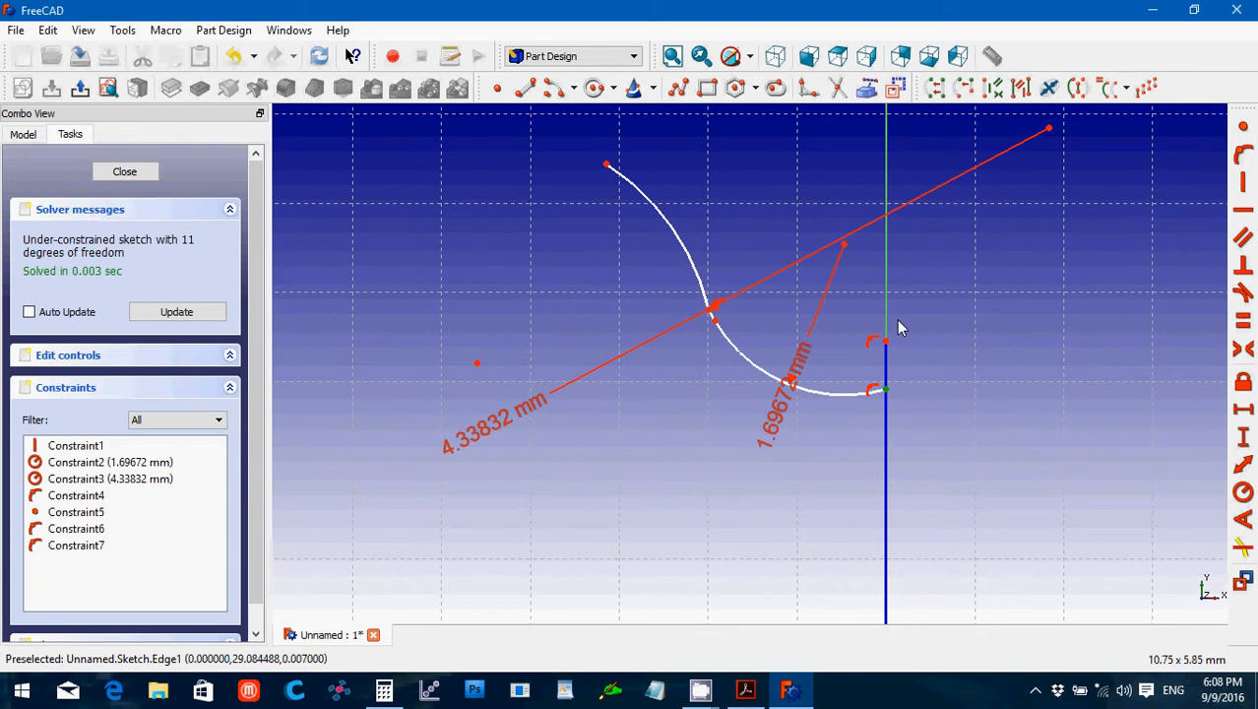
left_click(885, 343)
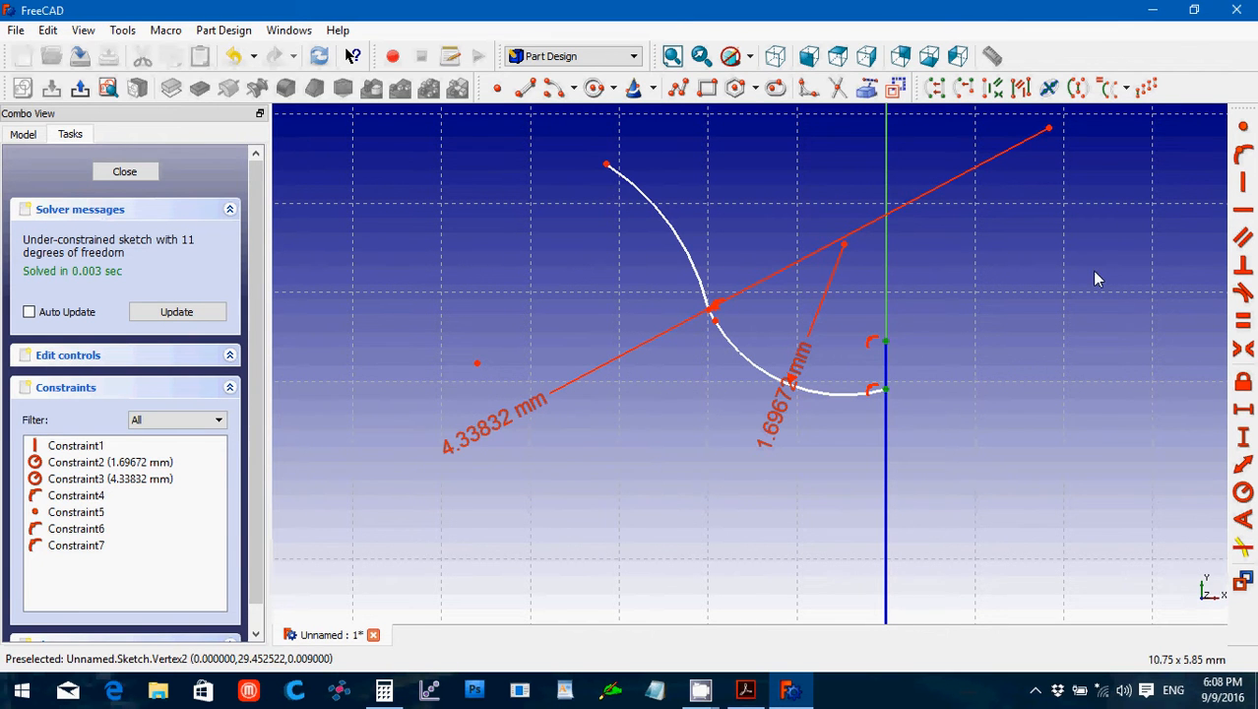
left_click(1243, 129)
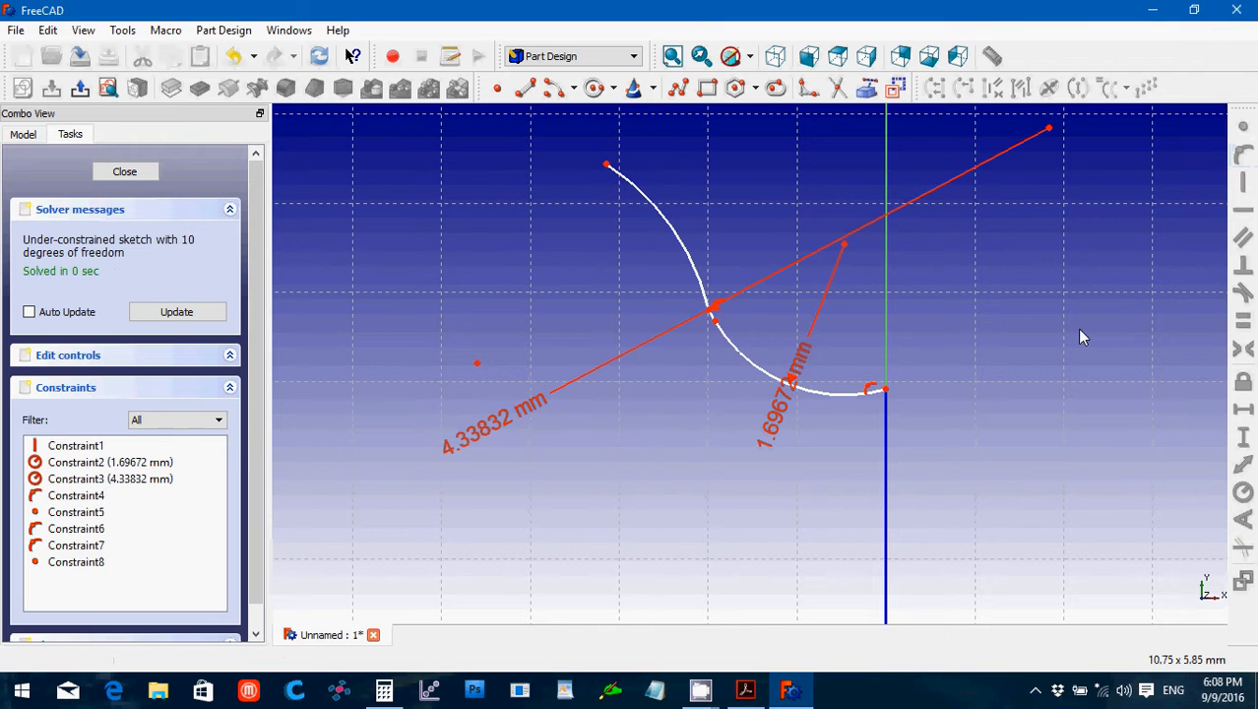
Convert the vertical construction line below the lower arc into normal sketch geometry.
scroll(1072, 334, "down", 1)
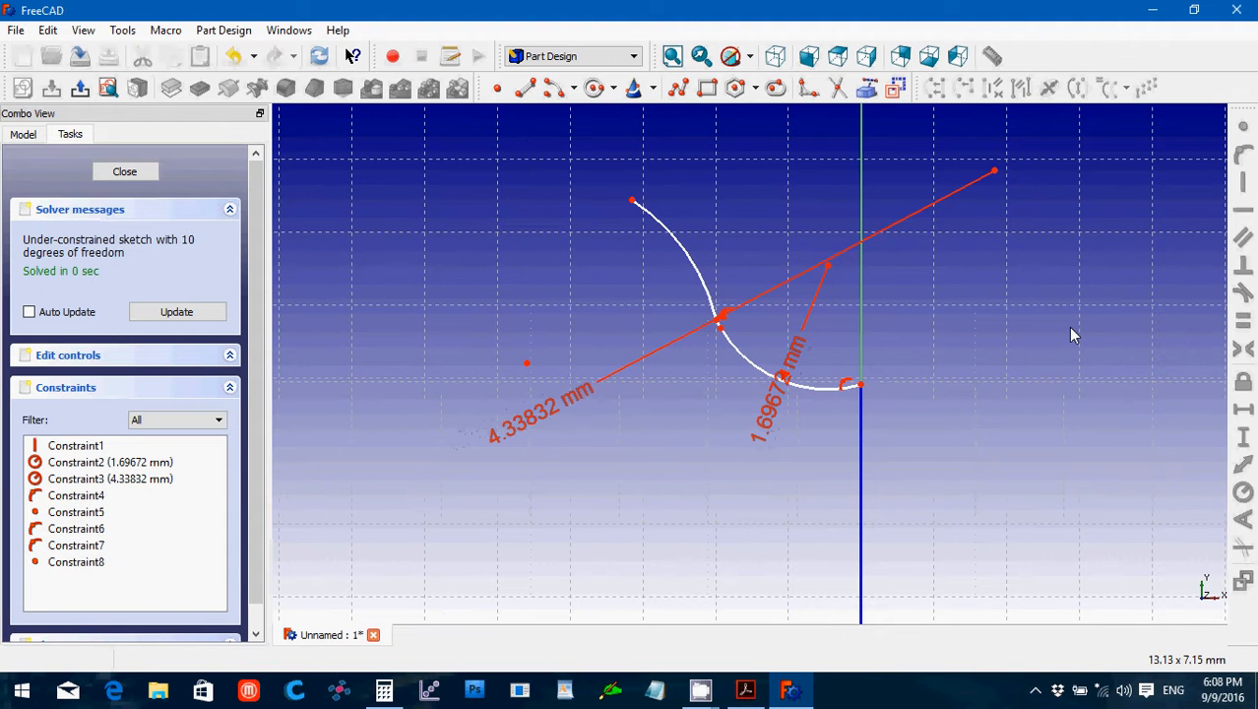
left_click(860, 432)
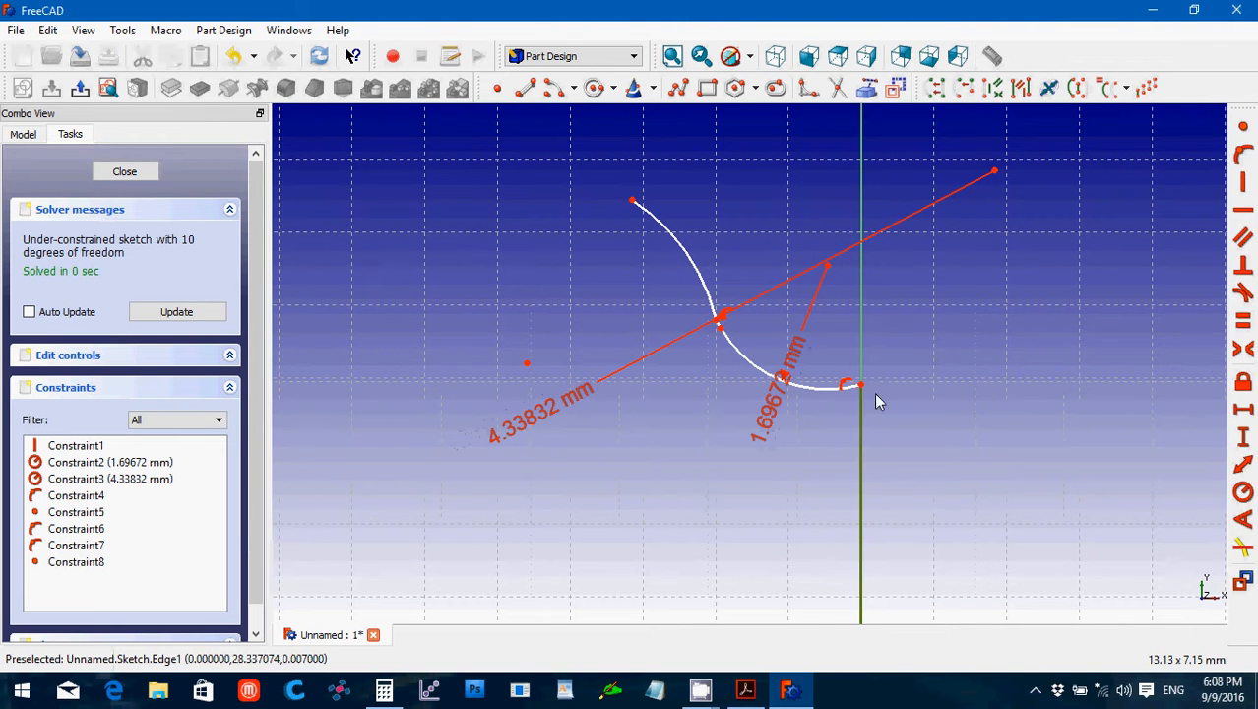
left_click(898, 89)
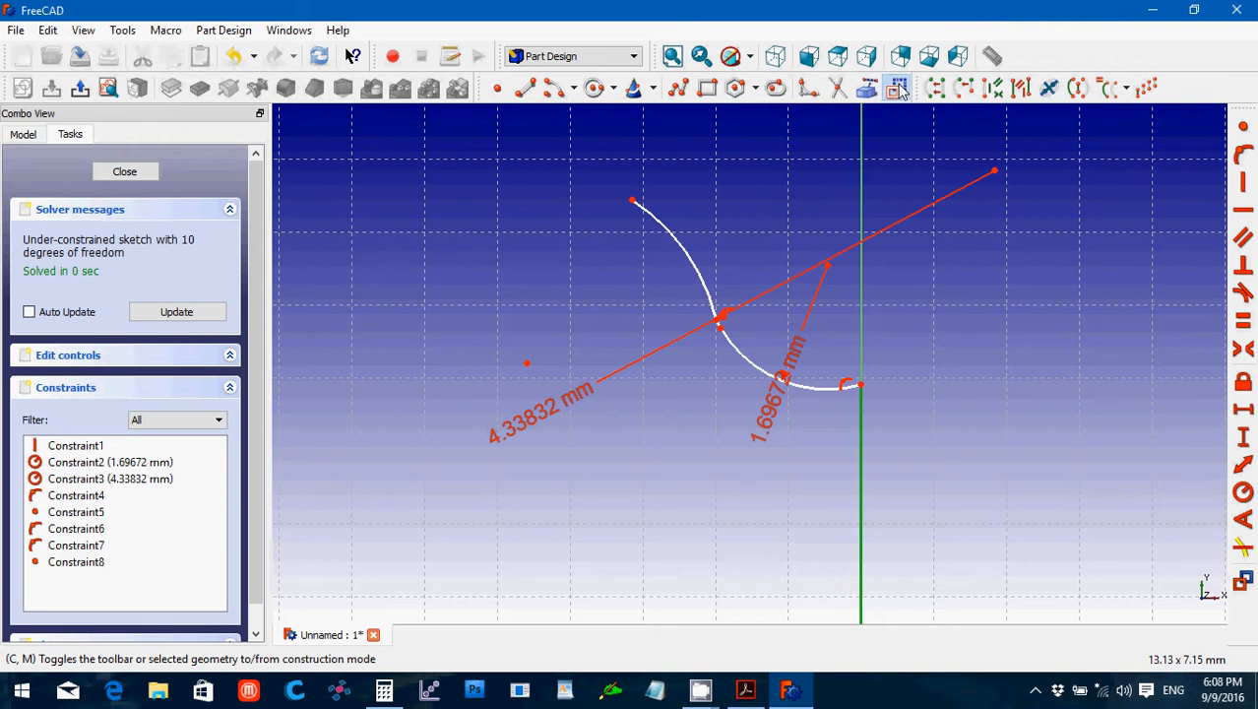
Draw a straight line from the sketch origin up to the free end of the upper arc.
scroll(962, 448, "down", 10)
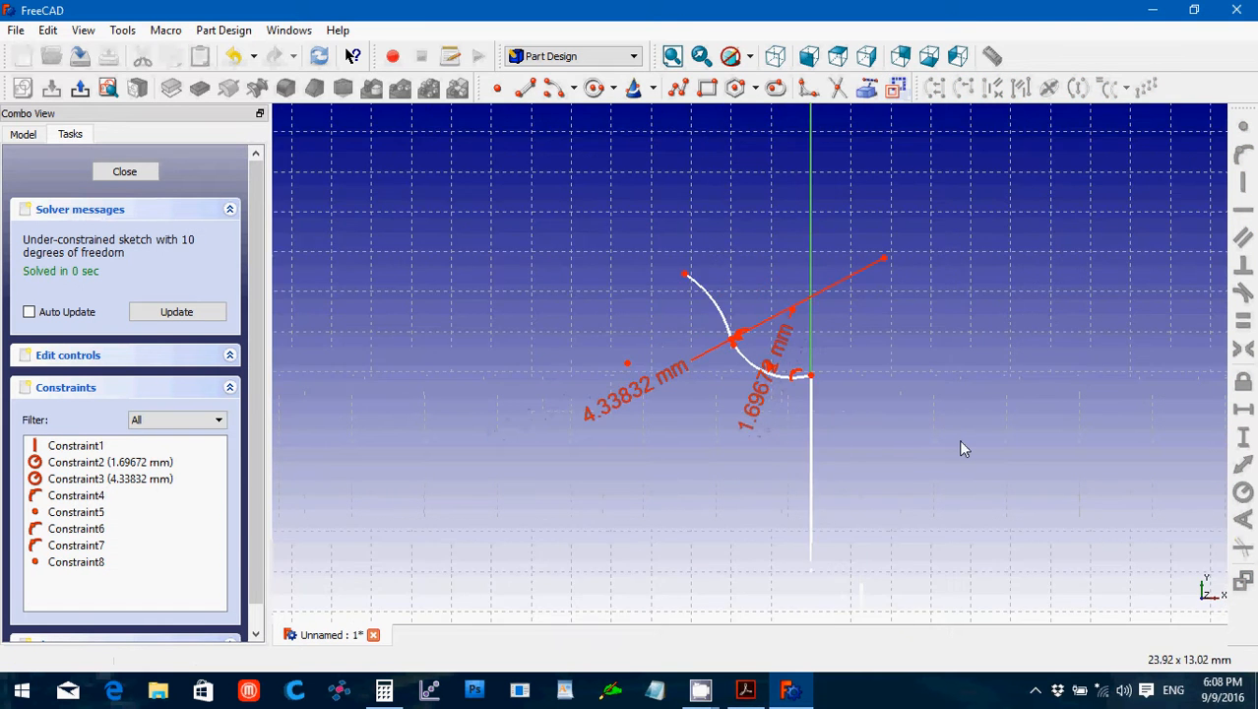
scroll(962, 446, "up", 3)
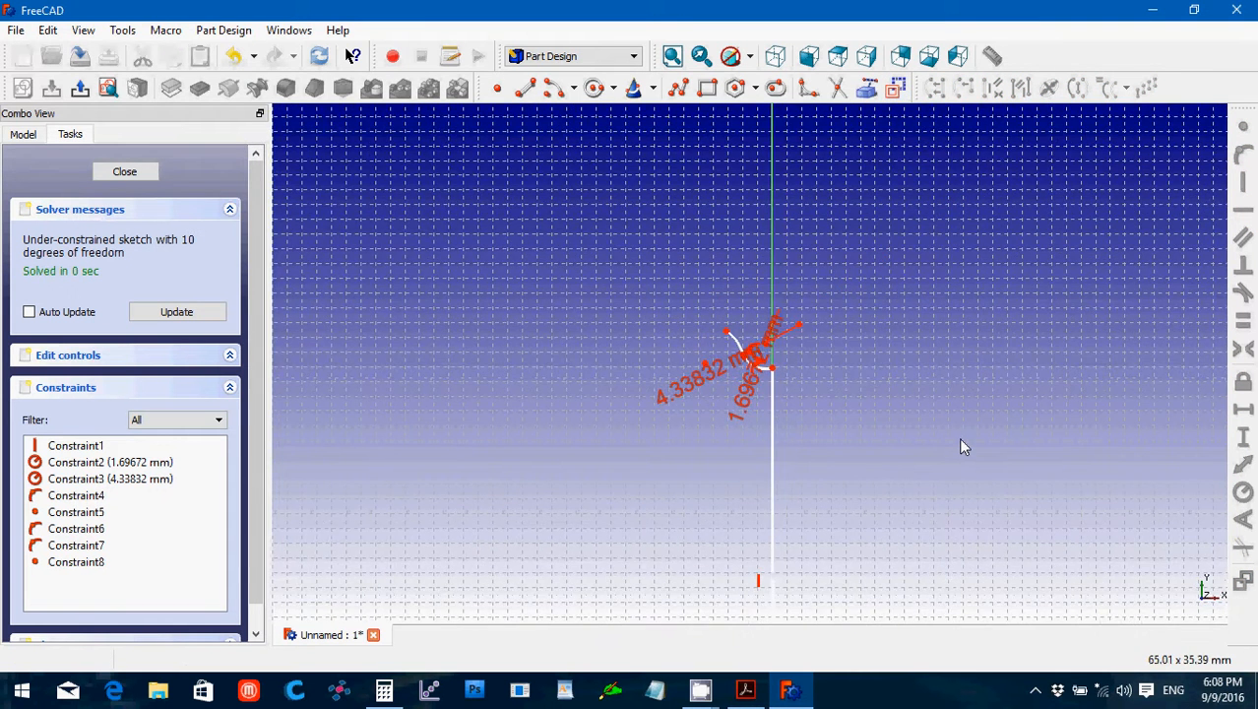
key("Down")
key("Down")
key("Down")
key("Down")
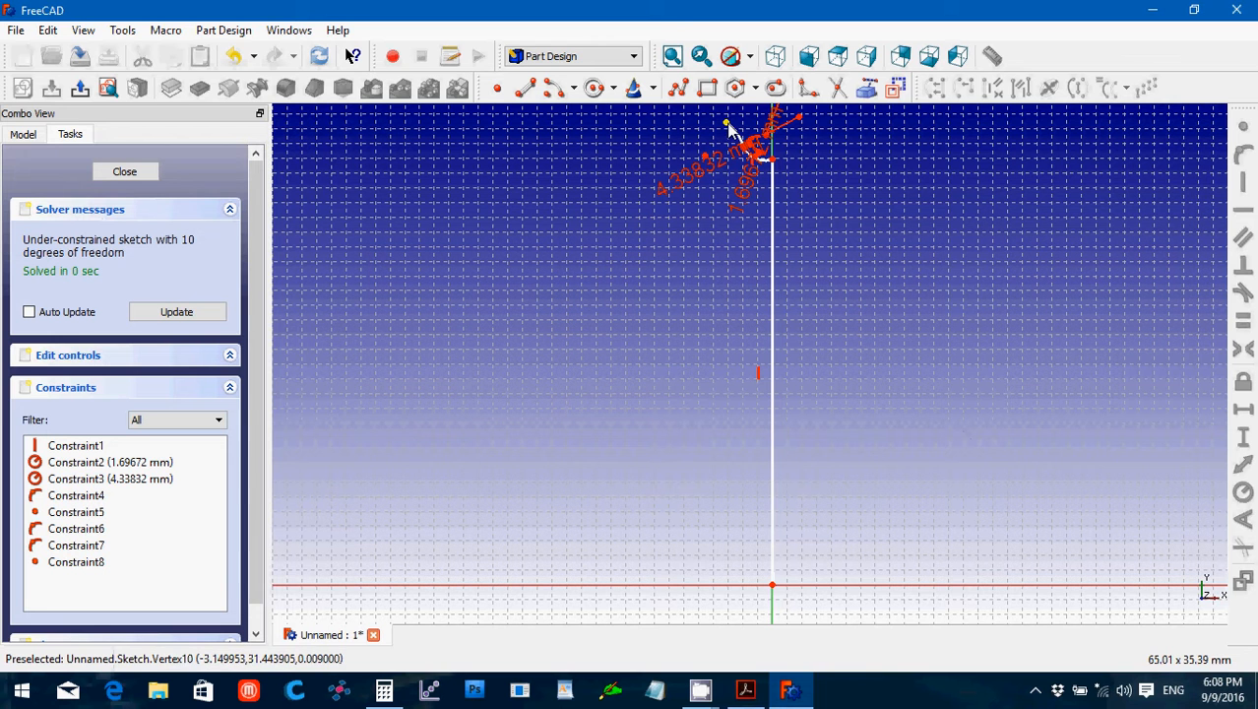
left_click(524, 87)
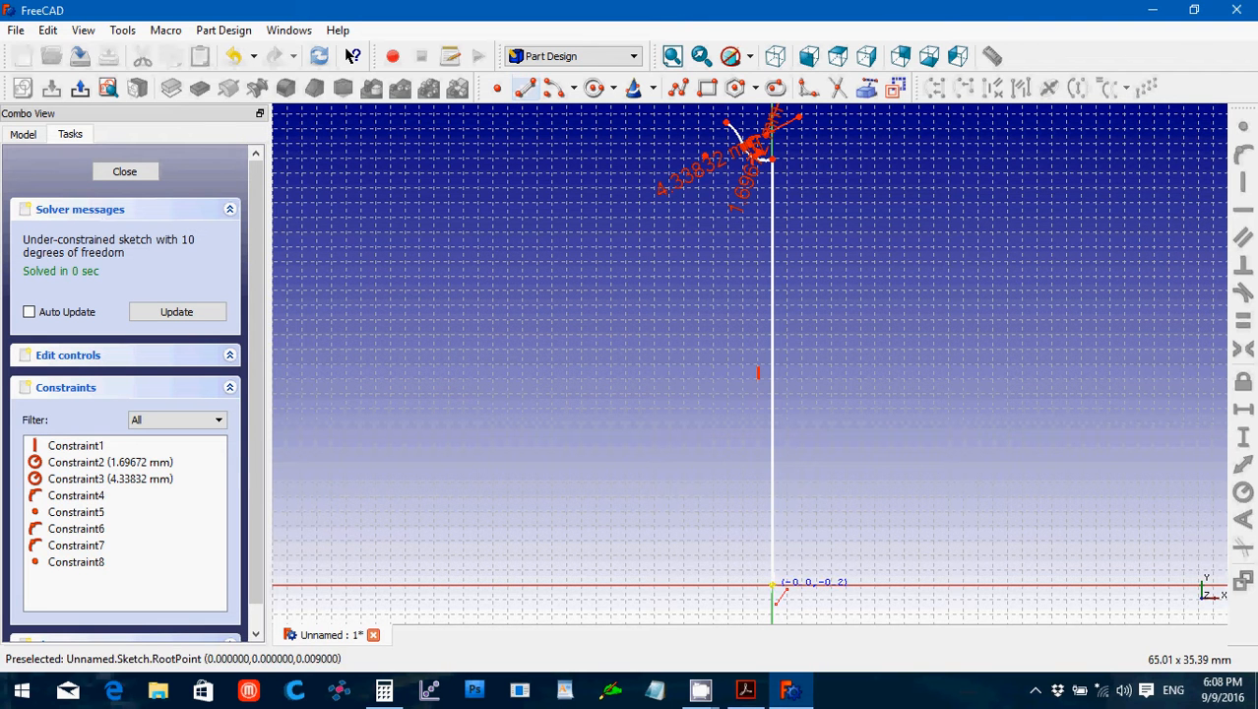
left_click(772, 585)
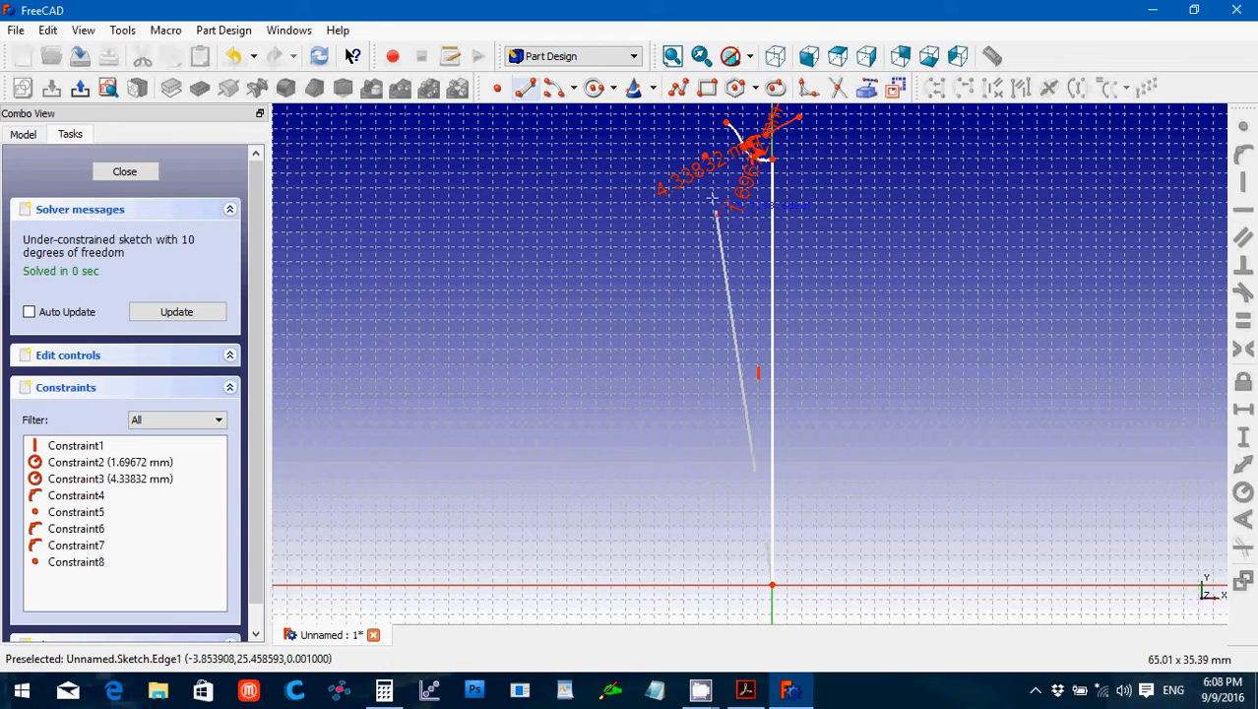
left_click(725, 123)
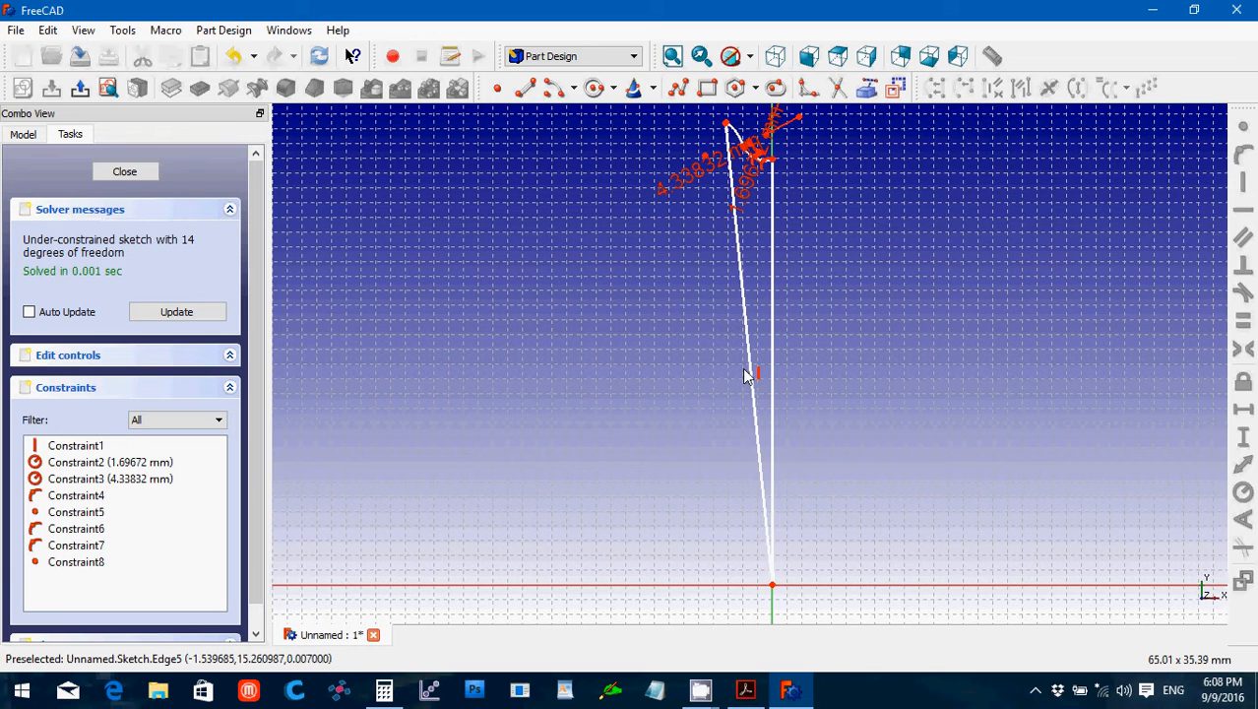
Make the slanted line's upper endpoint coincident with the free end of the upper arc.
scroll(745, 375, "up", 3)
scroll(743, 374, "down", 2)
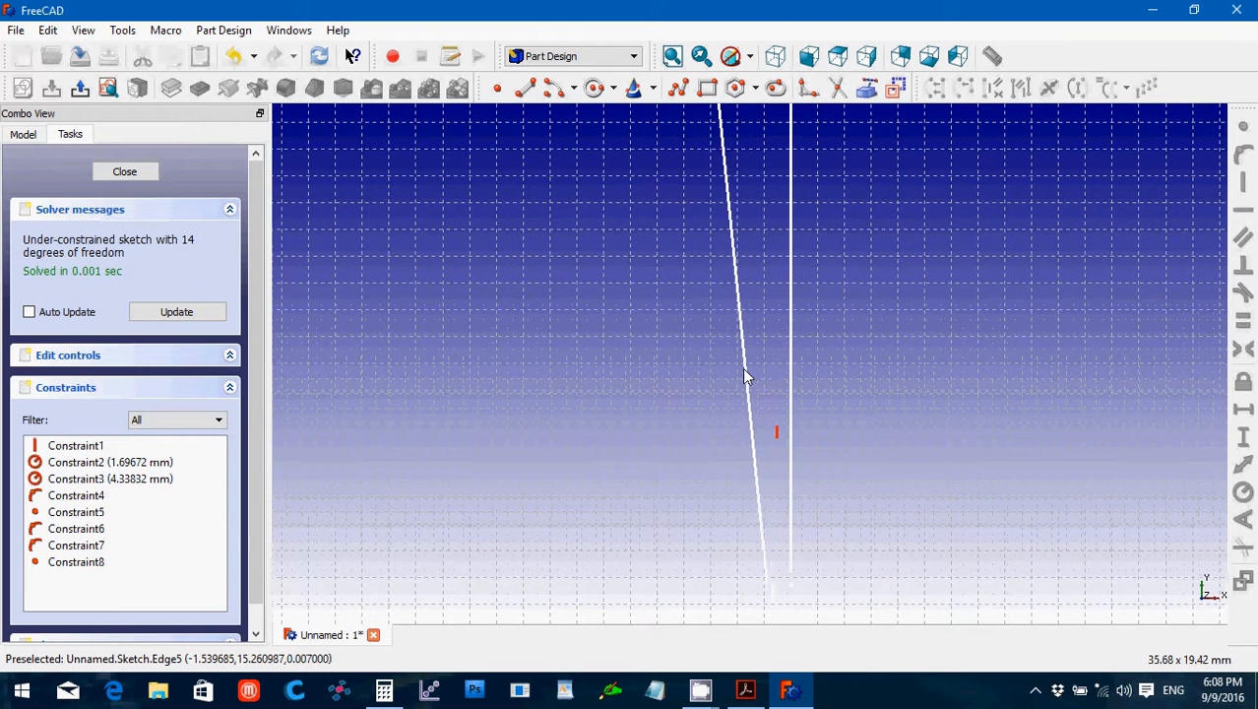
scroll(743, 375, "up", 3)
key("Up")
key("Up")
key("Up")
key("Up")
key("Up")
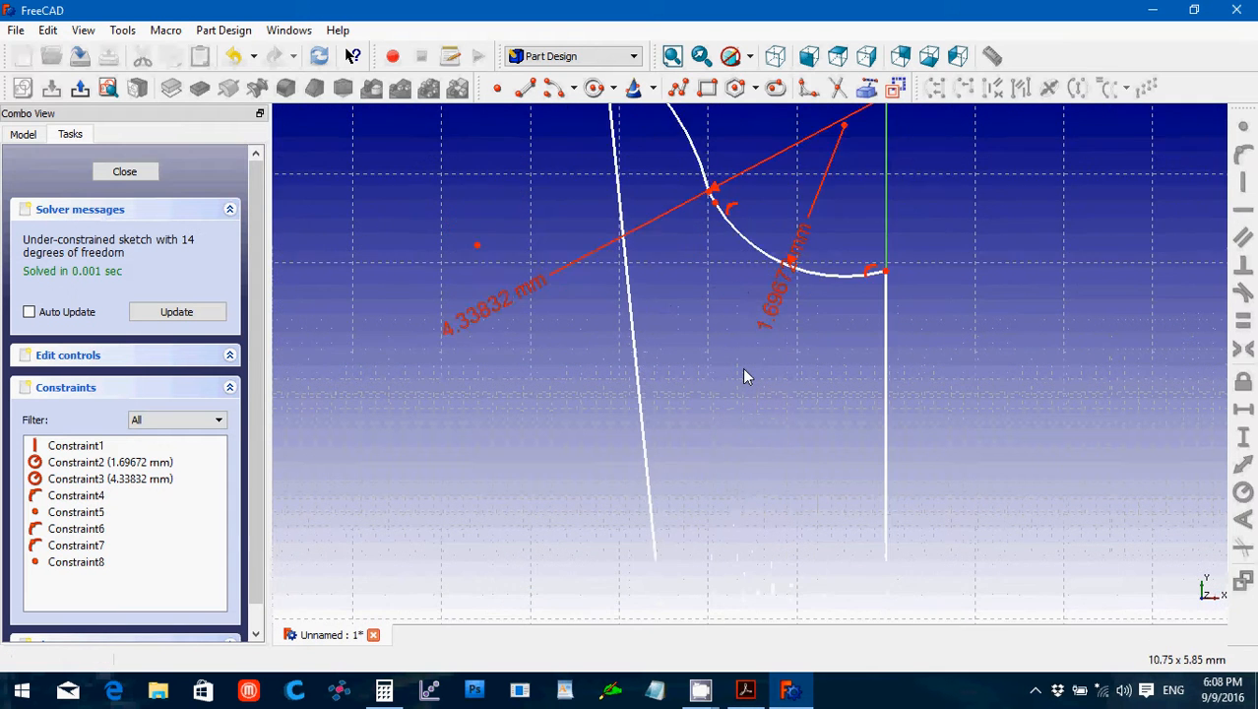
key("Up")
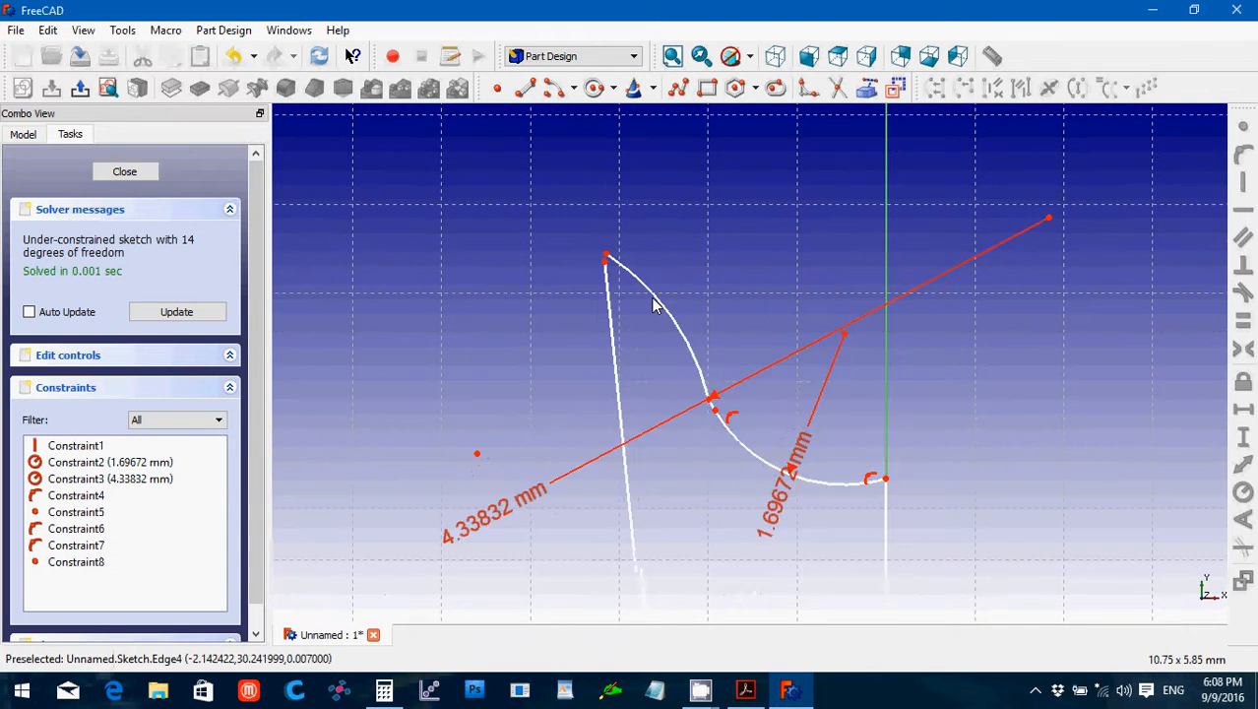
left_click(605, 261)
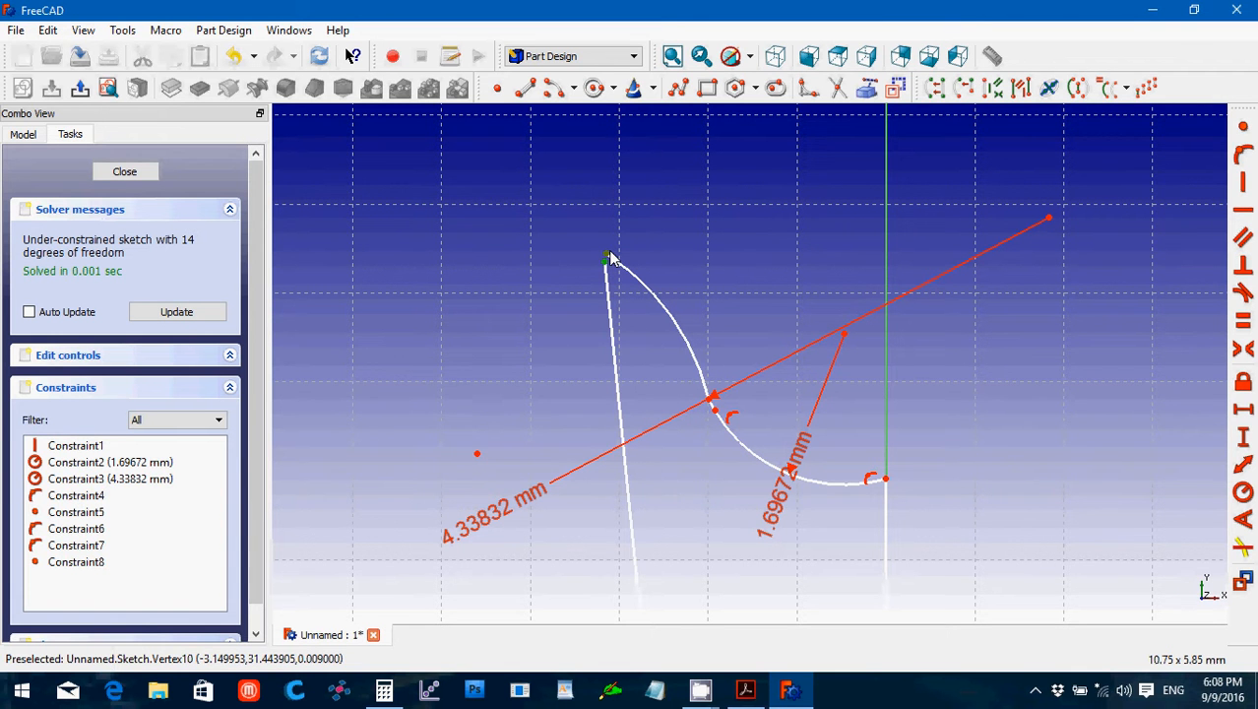
left_click(1242, 130)
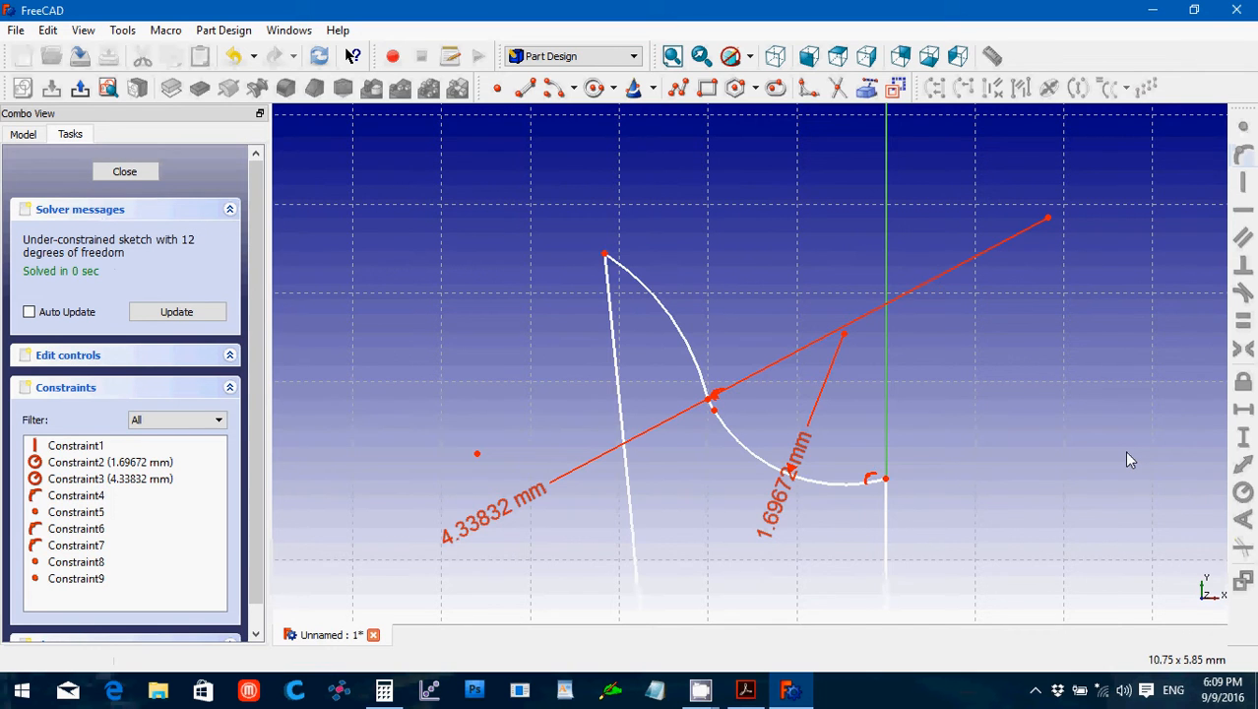
Check the whole wedge-shaped profile and close the sketch.
scroll(1129, 459, "down", 8)
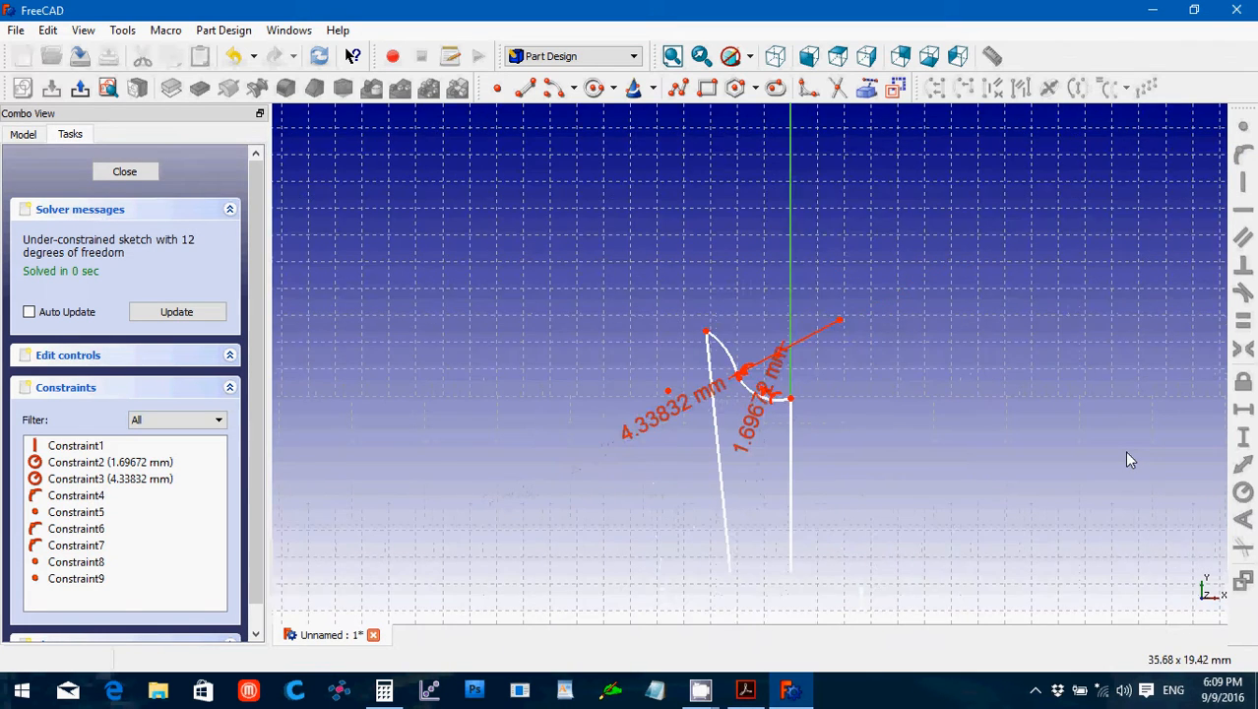
scroll(1128, 460, "down", 3)
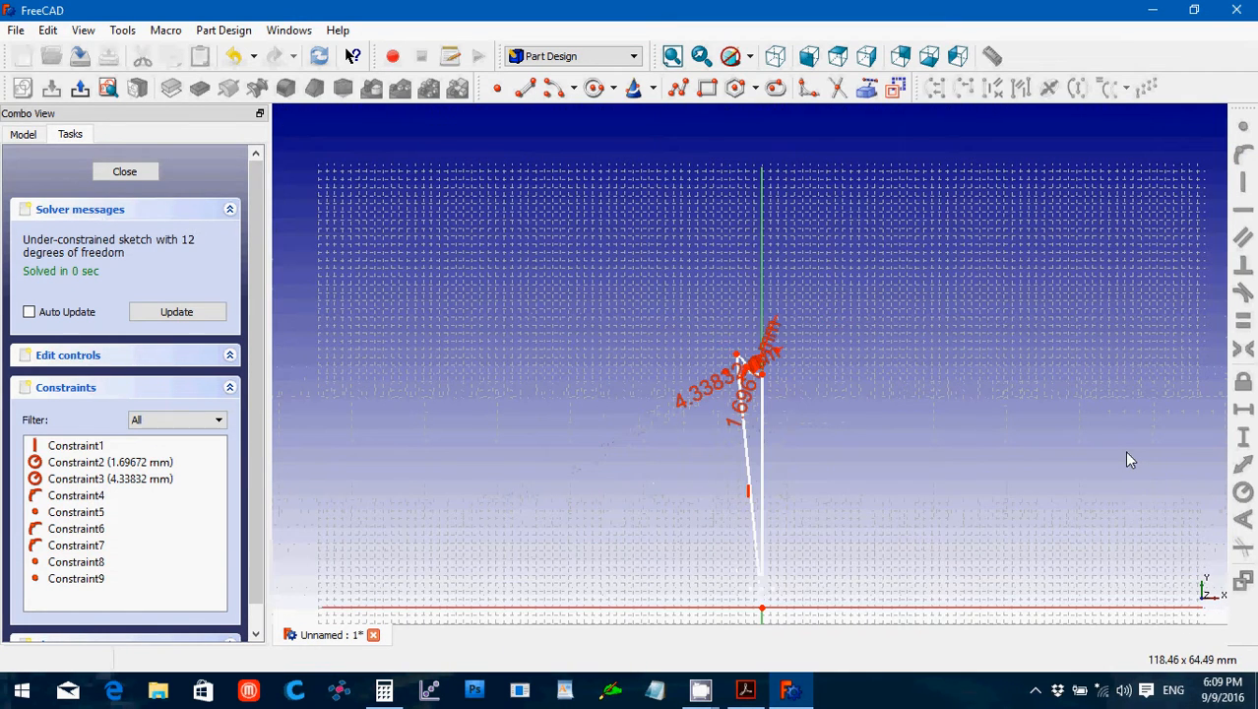
scroll(1128, 459, "up", 1)
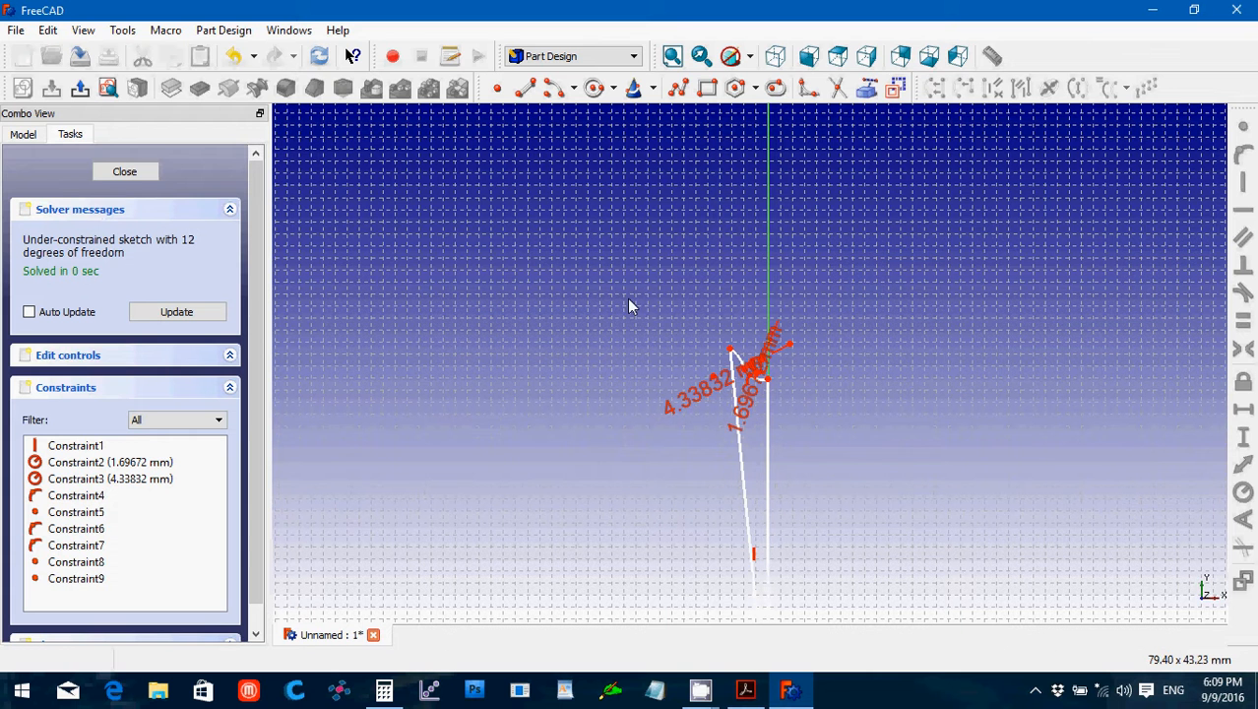
left_click(125, 172)
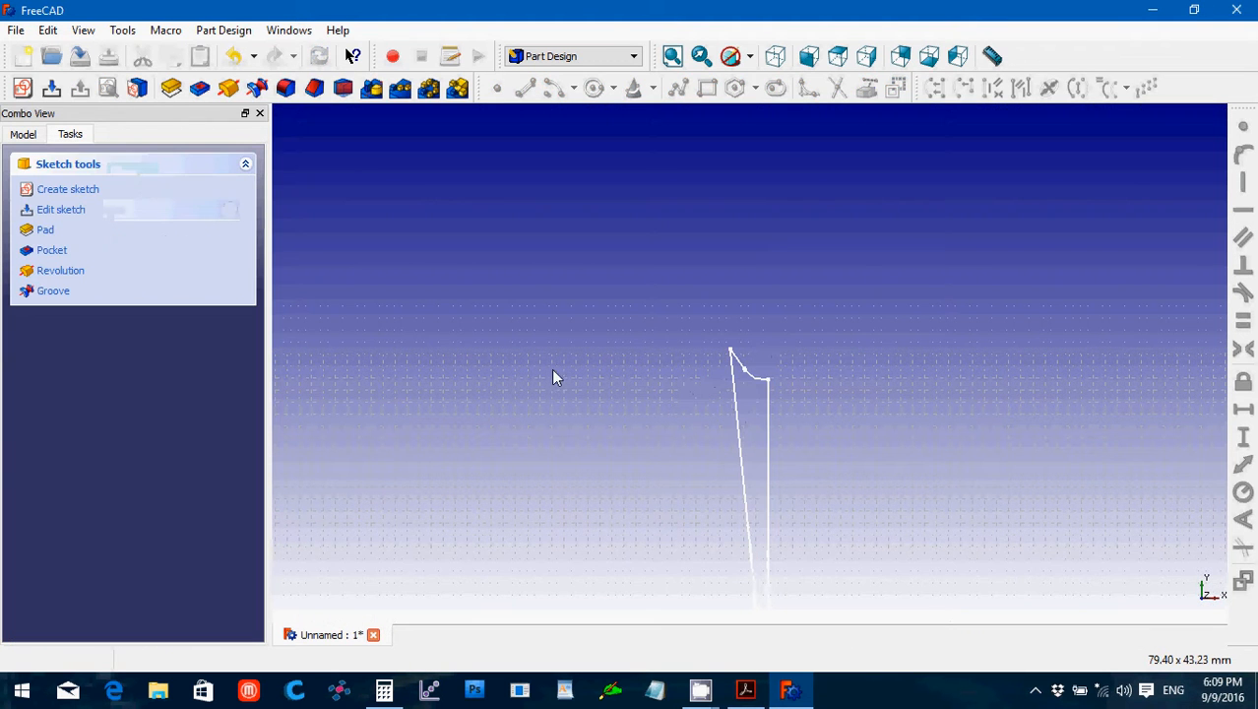
left_click(614, 433)
key("Up")
key("Up")
key("Up")
key("Up")
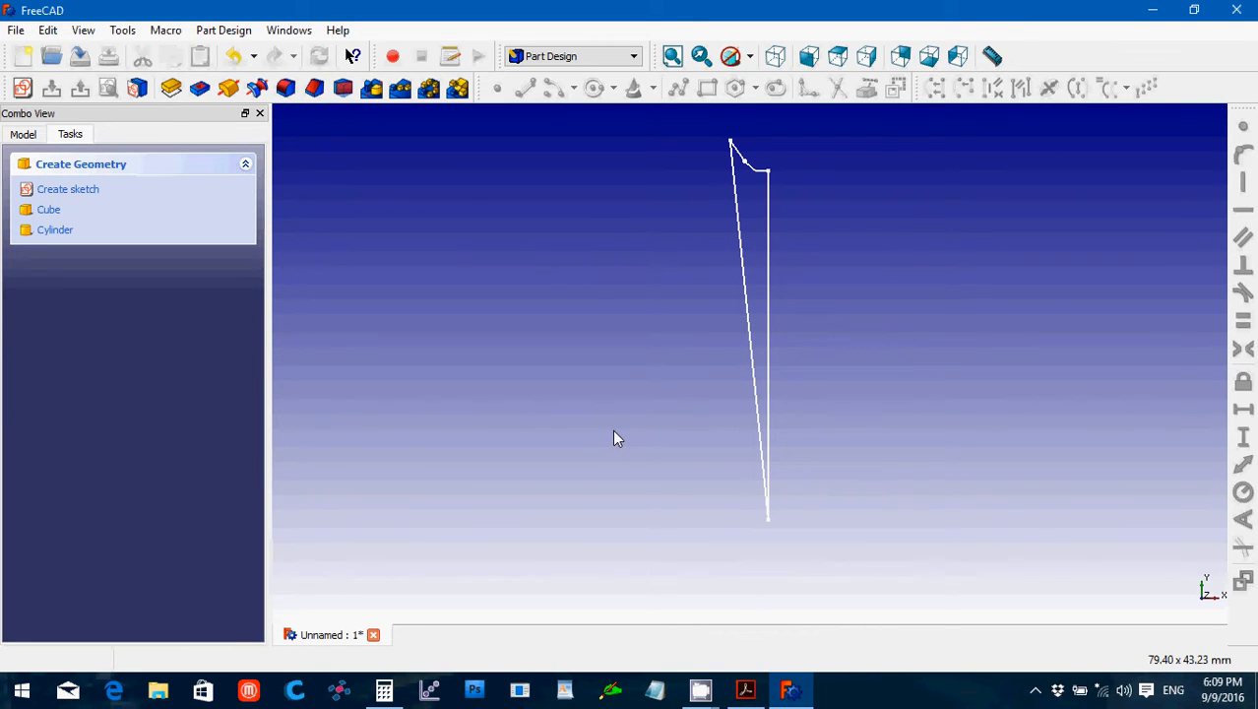
Switch to the sprocket design PDF in Acrobat Reader and read from the trimming instructions through step 19's extrusion thickness formula.
left_click(745, 699)
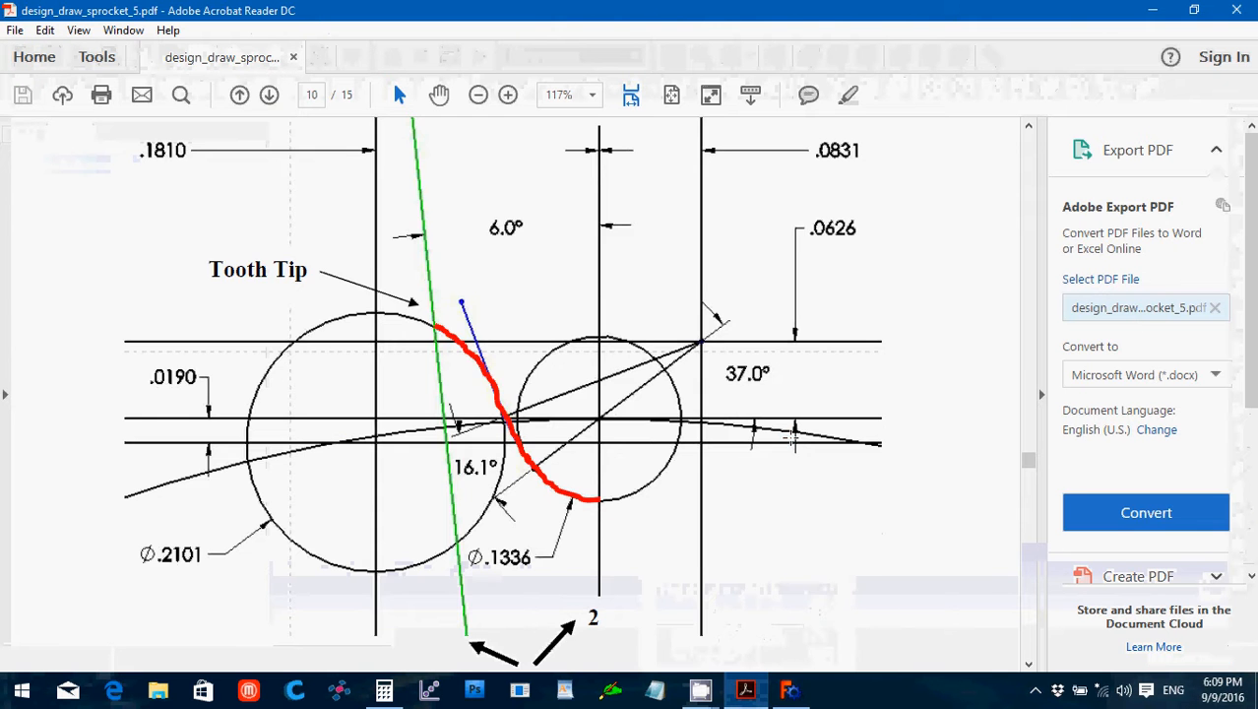
left_click(790, 438)
scroll(926, 477, "down", 1)
left_click(934, 473)
scroll(926, 469, "down", 6)
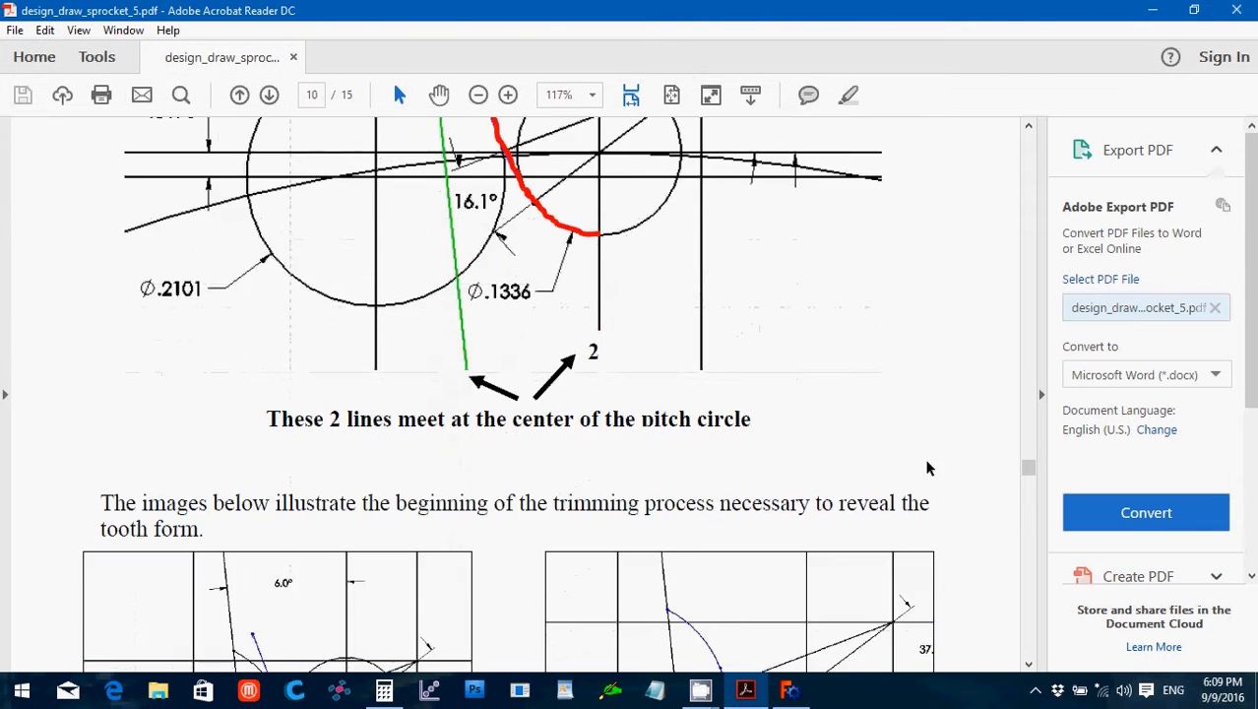
scroll(925, 462, "down", 2)
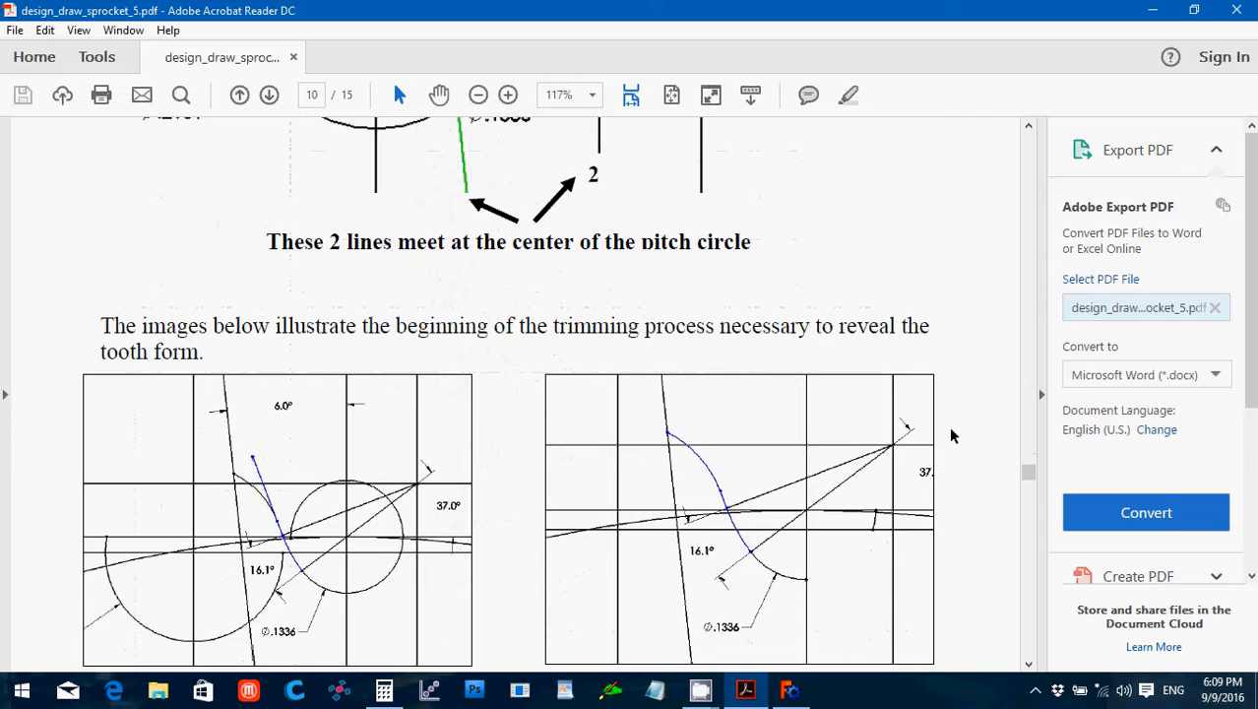
scroll(950, 438, "down", 5)
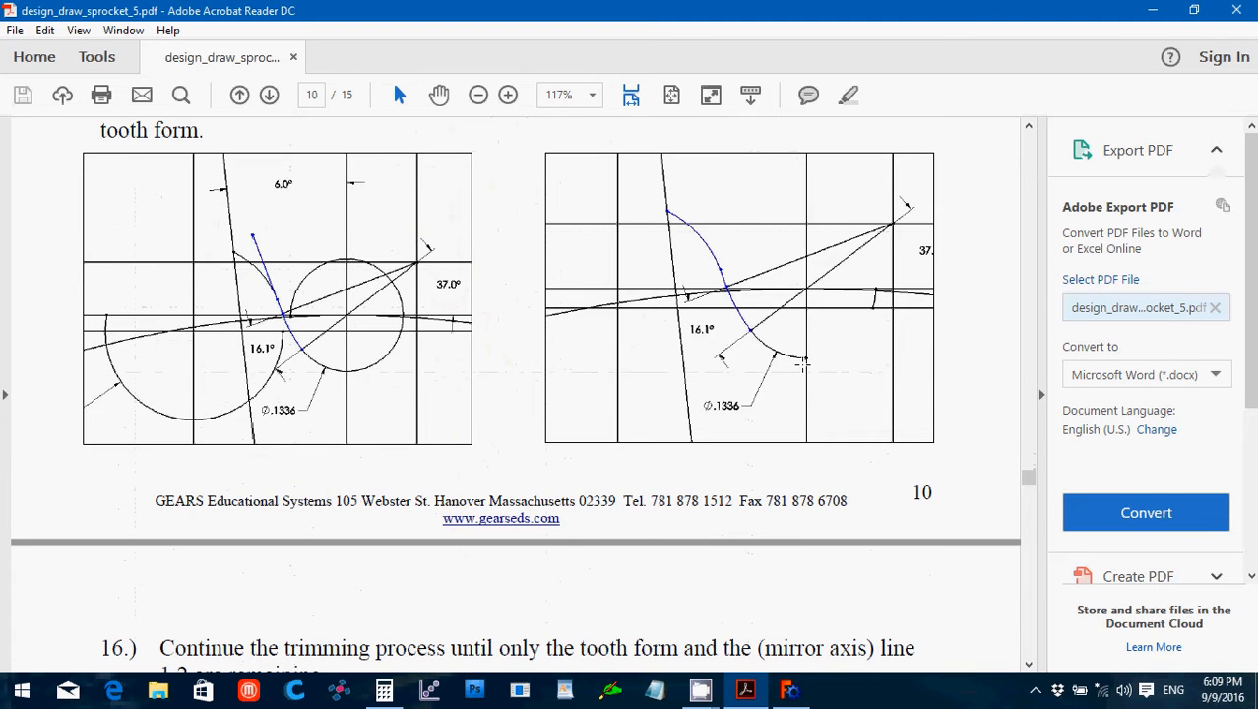
scroll(748, 398, "down", 9)
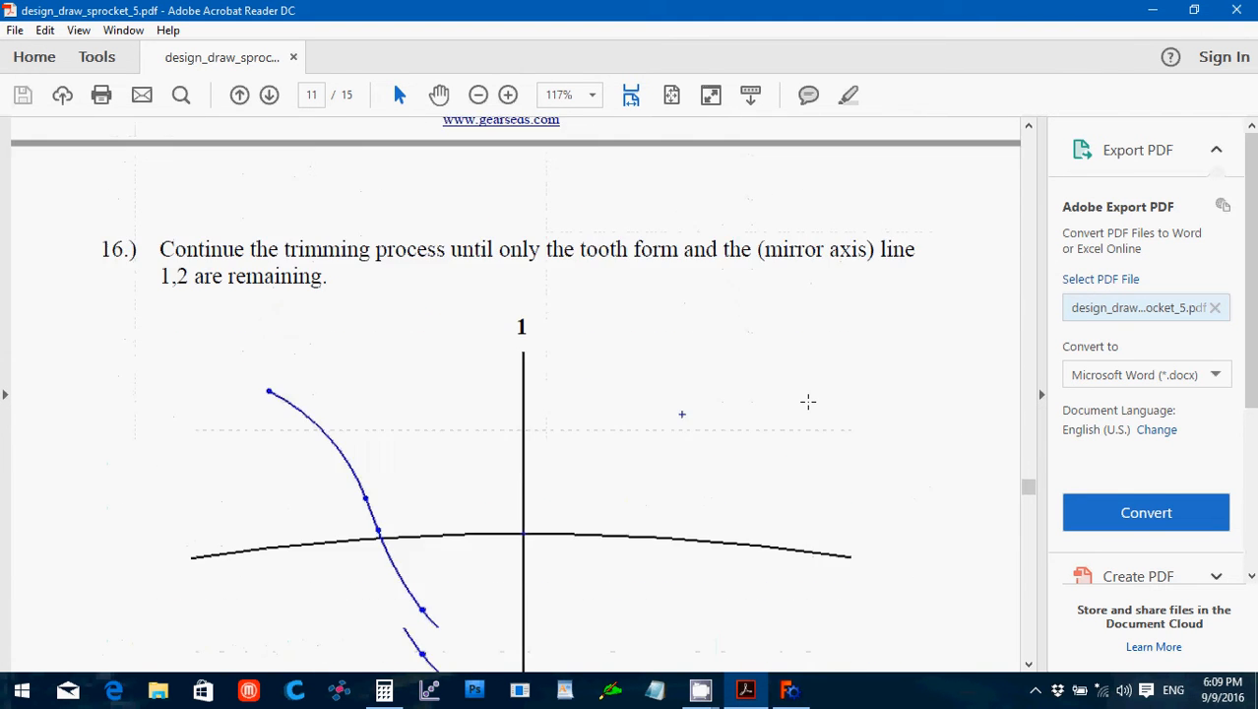
scroll(807, 404, "down", 10)
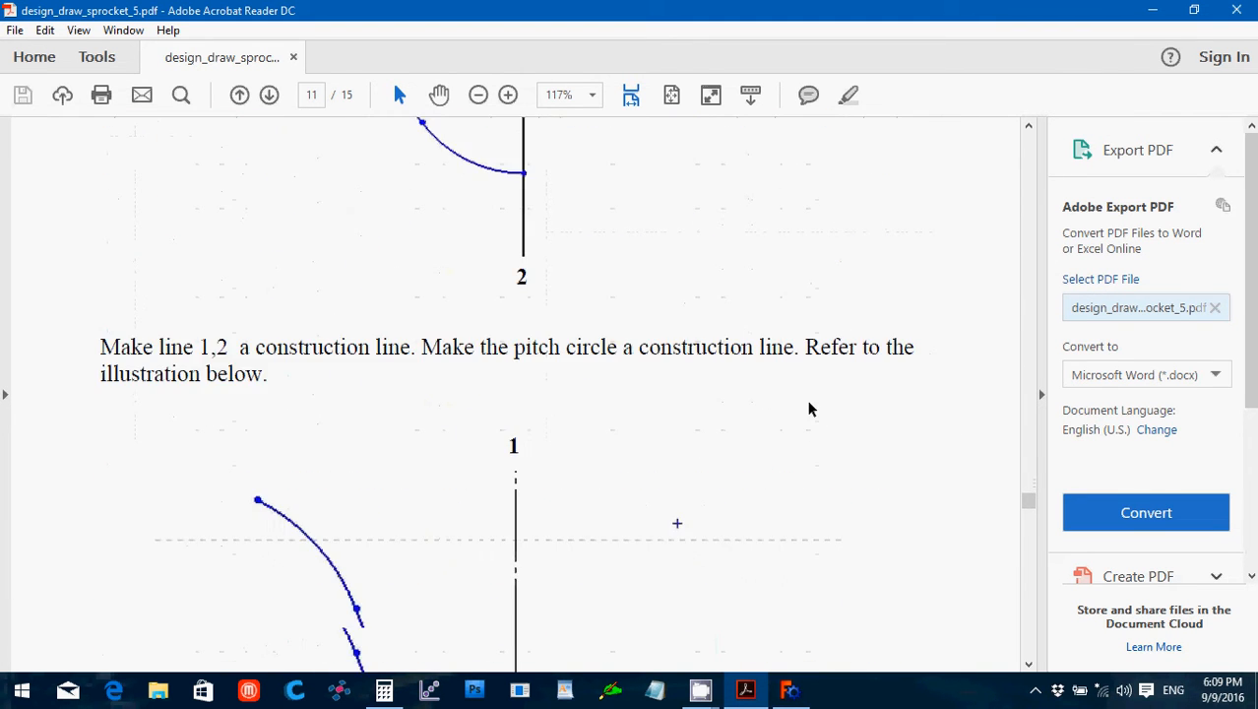
scroll(809, 407, "down", 13)
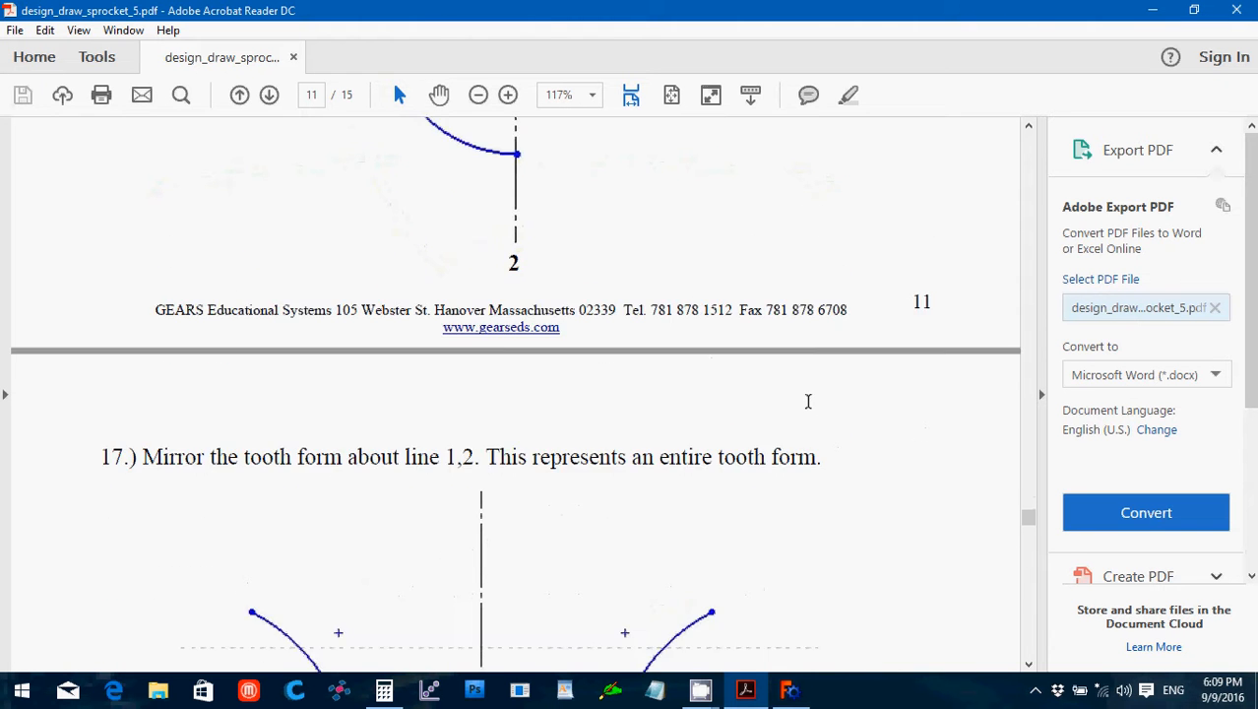
scroll(808, 400, "down", 17)
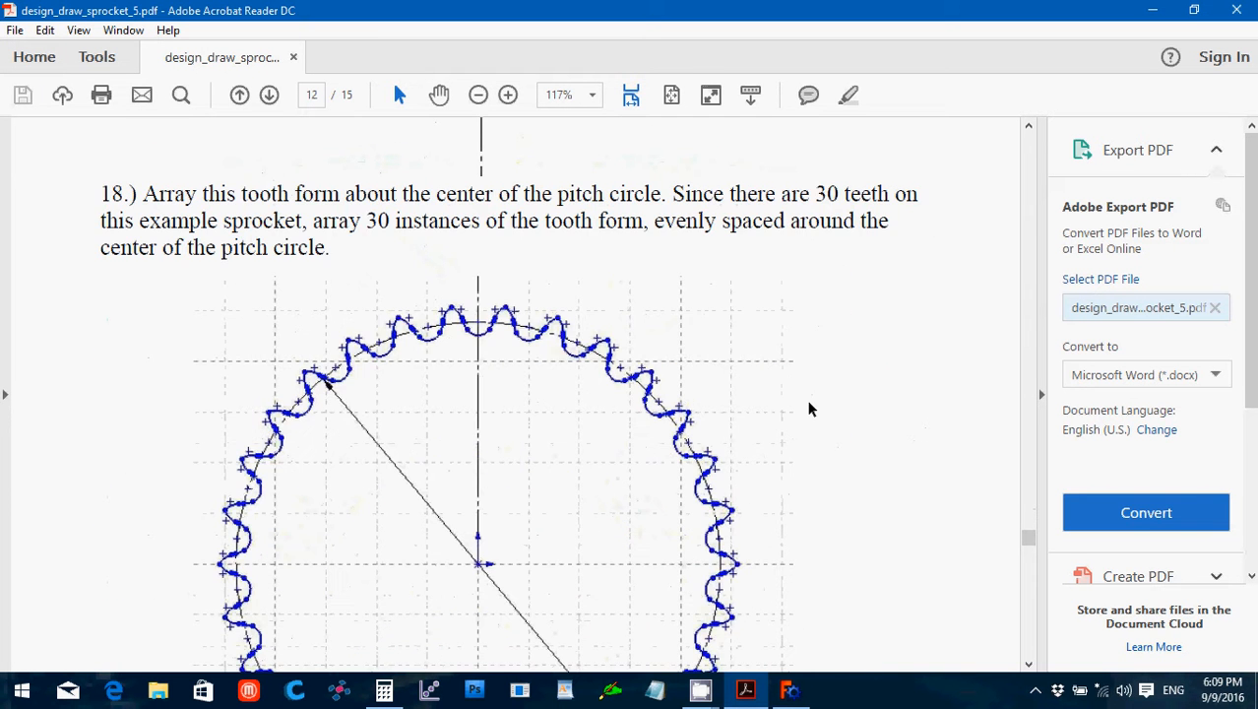
scroll(809, 410, "down", 2)
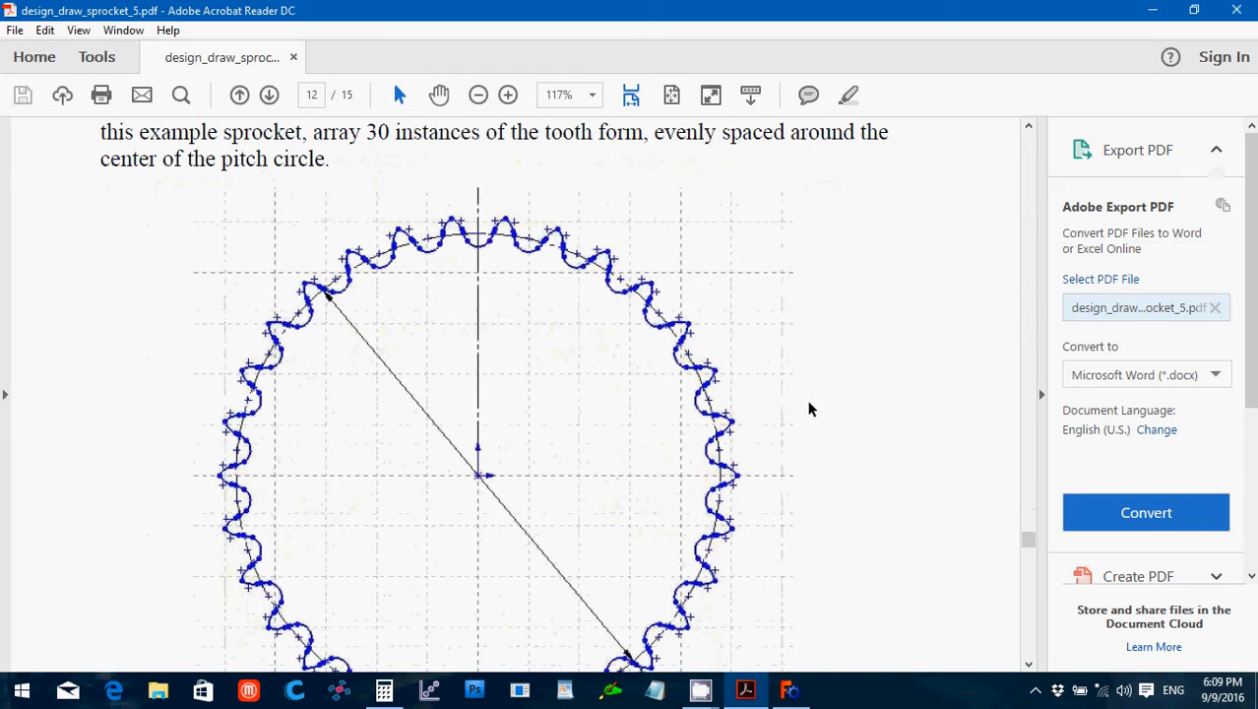
scroll(809, 407, "up", 1)
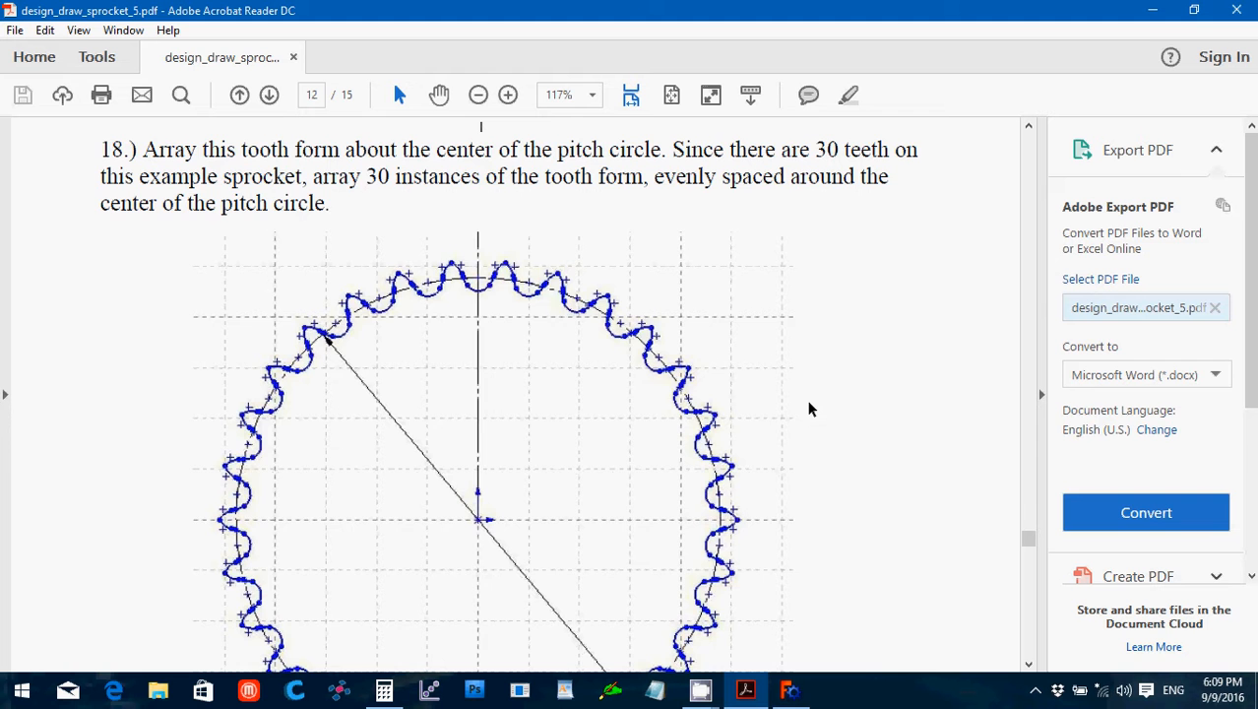
scroll(809, 409, "down", 10)
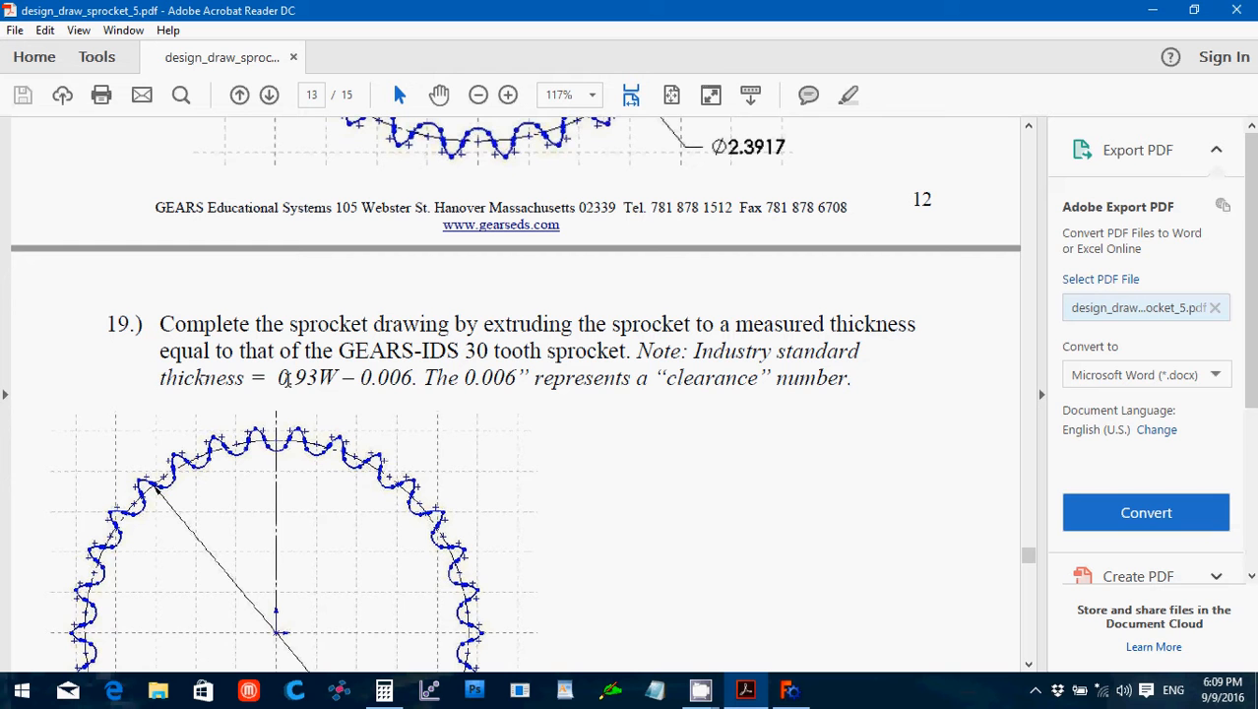
left_click_drag(282, 372, 326, 378)
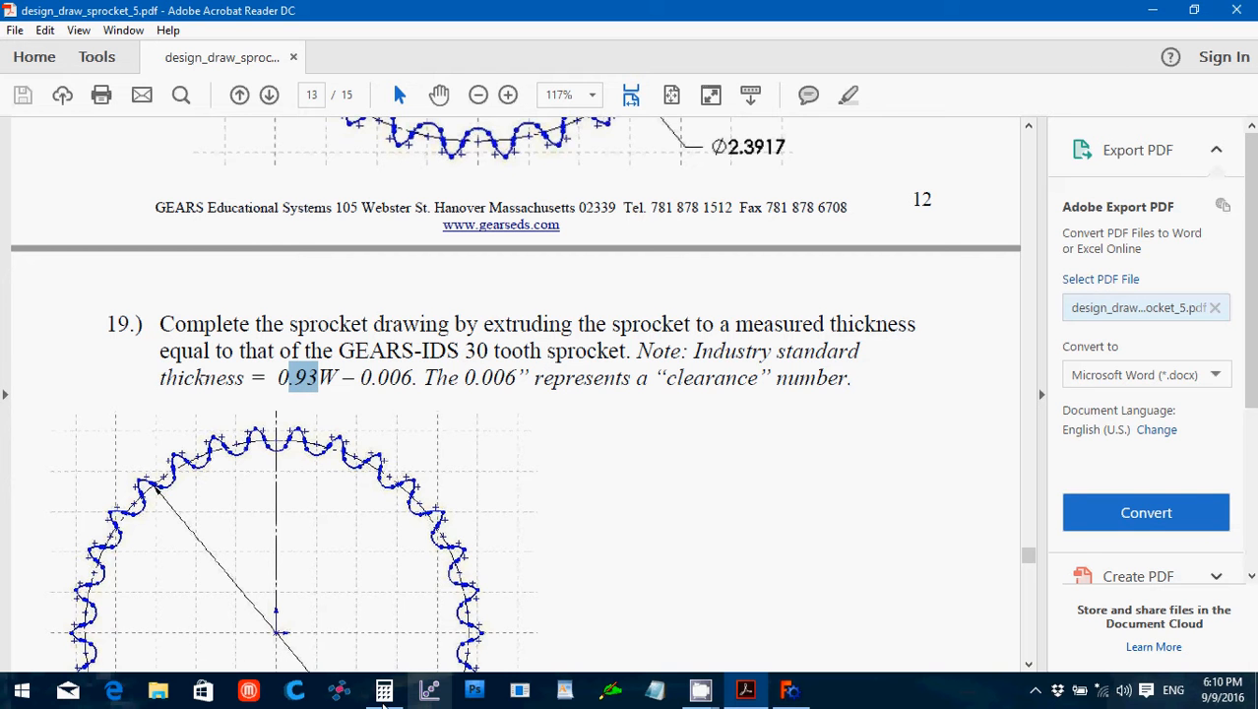
Switch to Calculator, place it beside the thickness formula, and compute 0.93 minus 0.006, multiplied by 25.4.
left_click(384, 690)
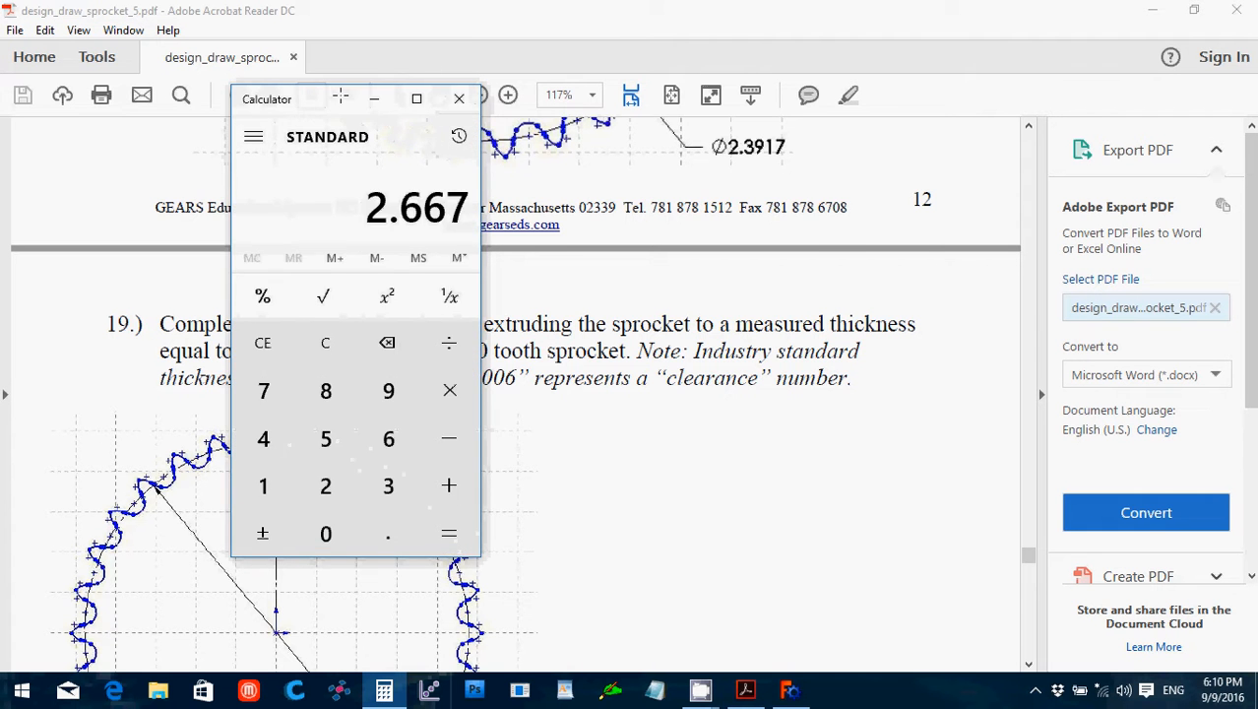
left_click_drag(339, 97, 795, 124)
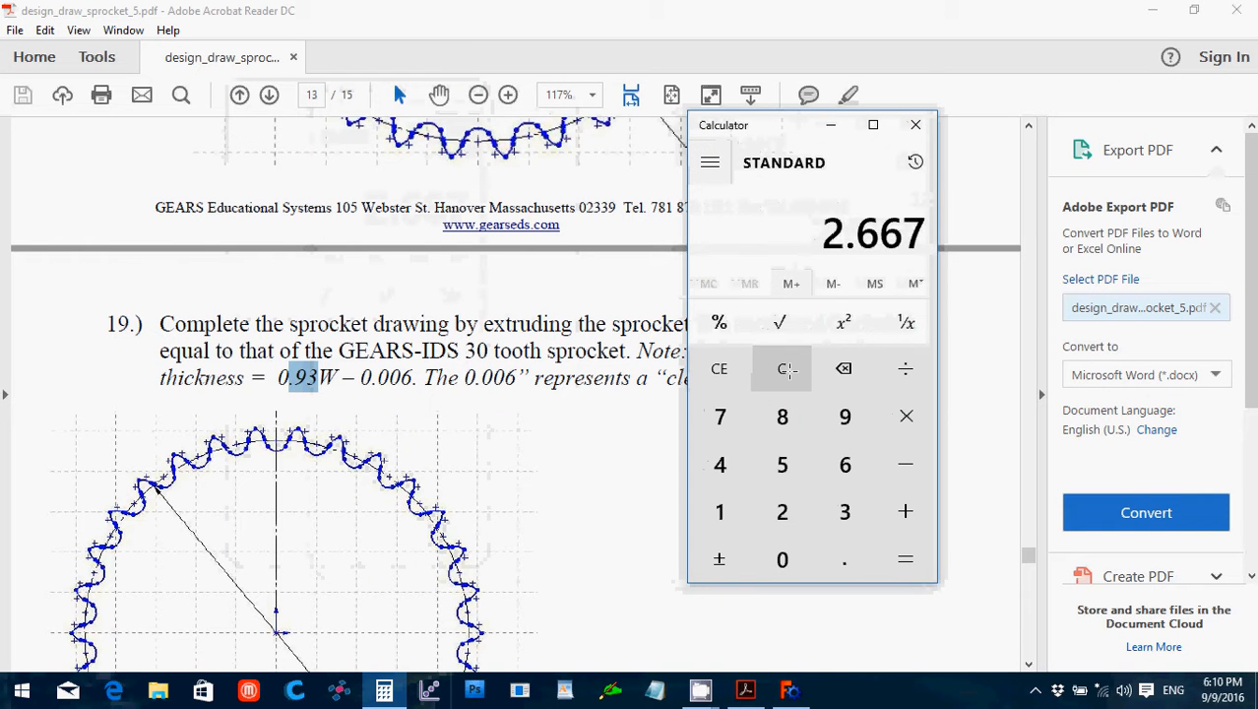
left_click(786, 369)
type(".")
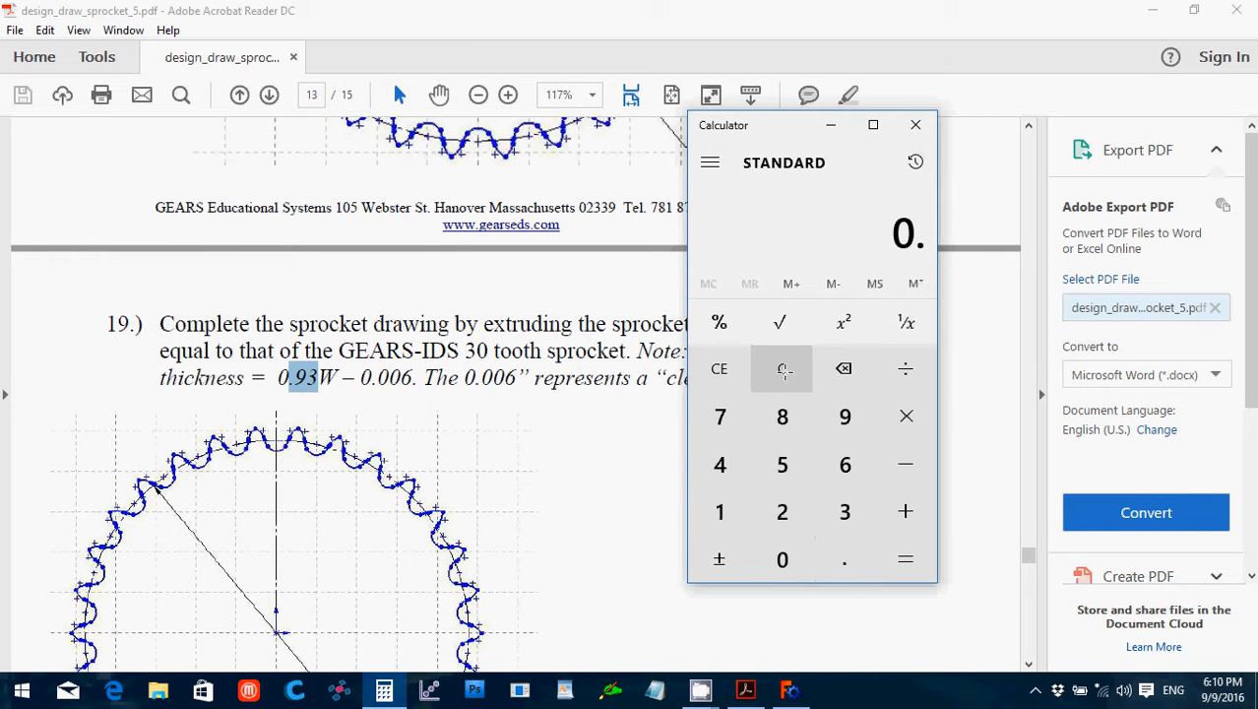
type("93")
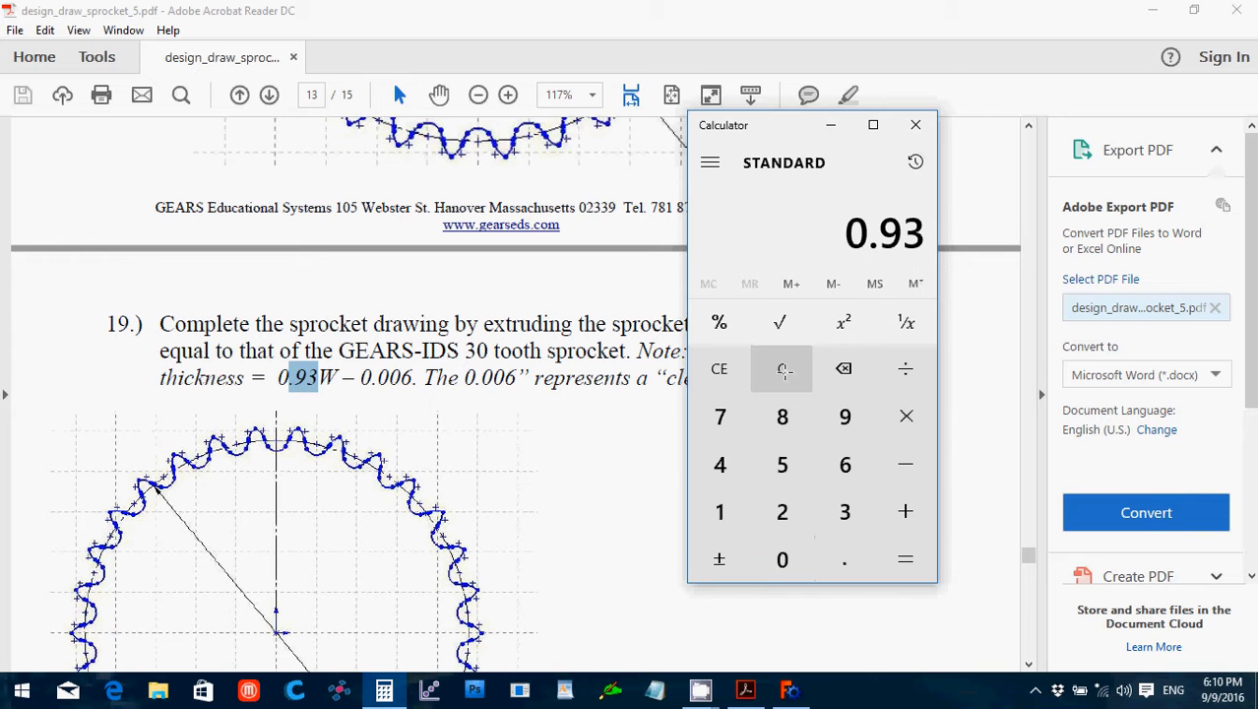
key("minus")
type("0.00")
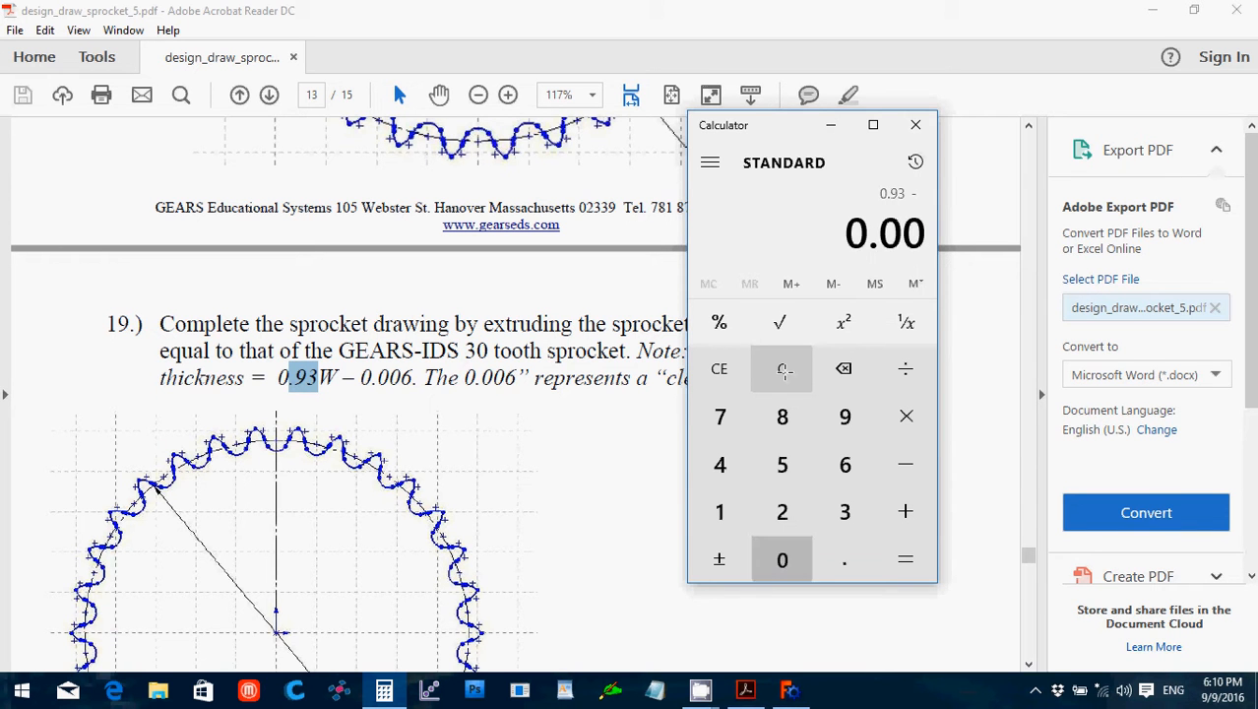
type("6")
key("asterisk")
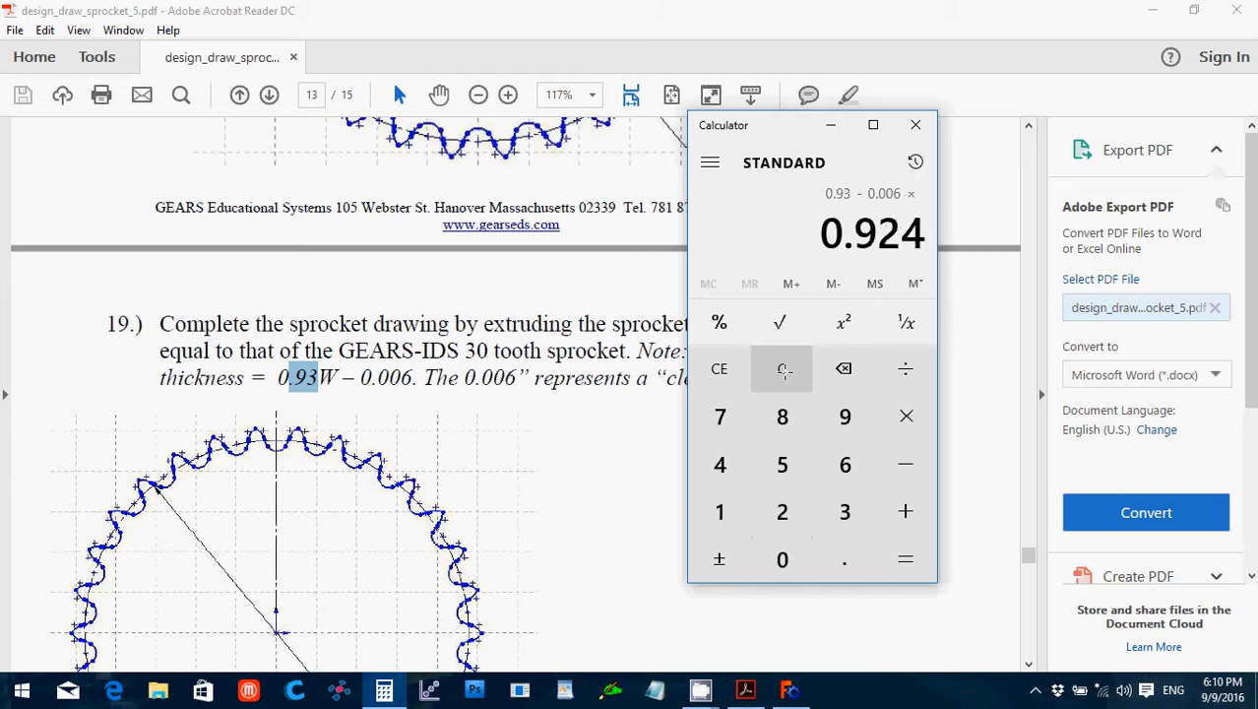
type("25.4")
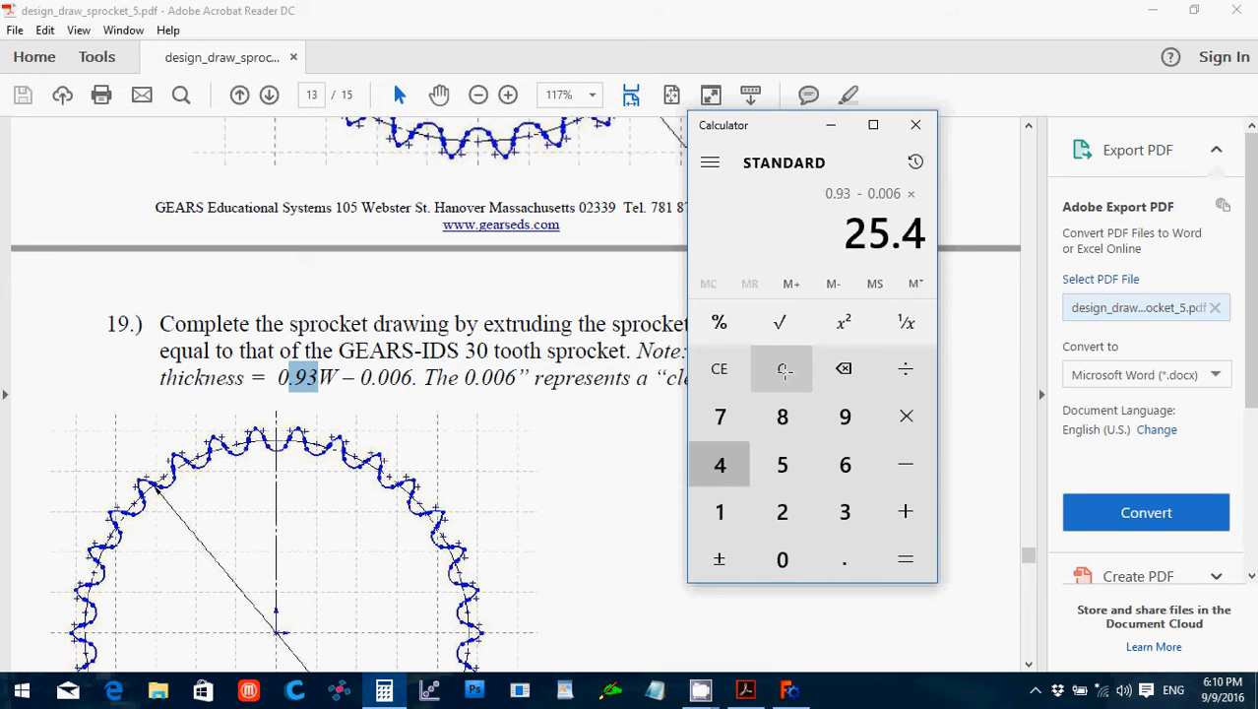
key("Return")
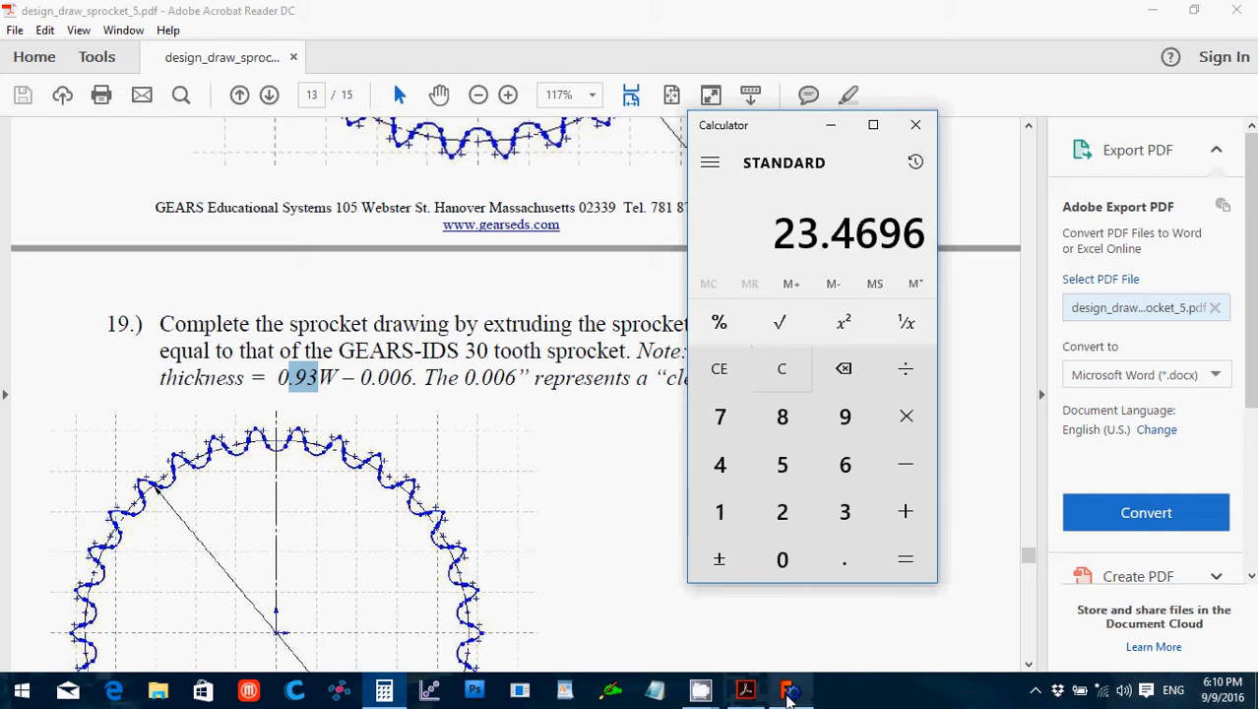
Switch back to FreeCAD and try to pad the wedge-shaped sketch.
left_click(790, 689)
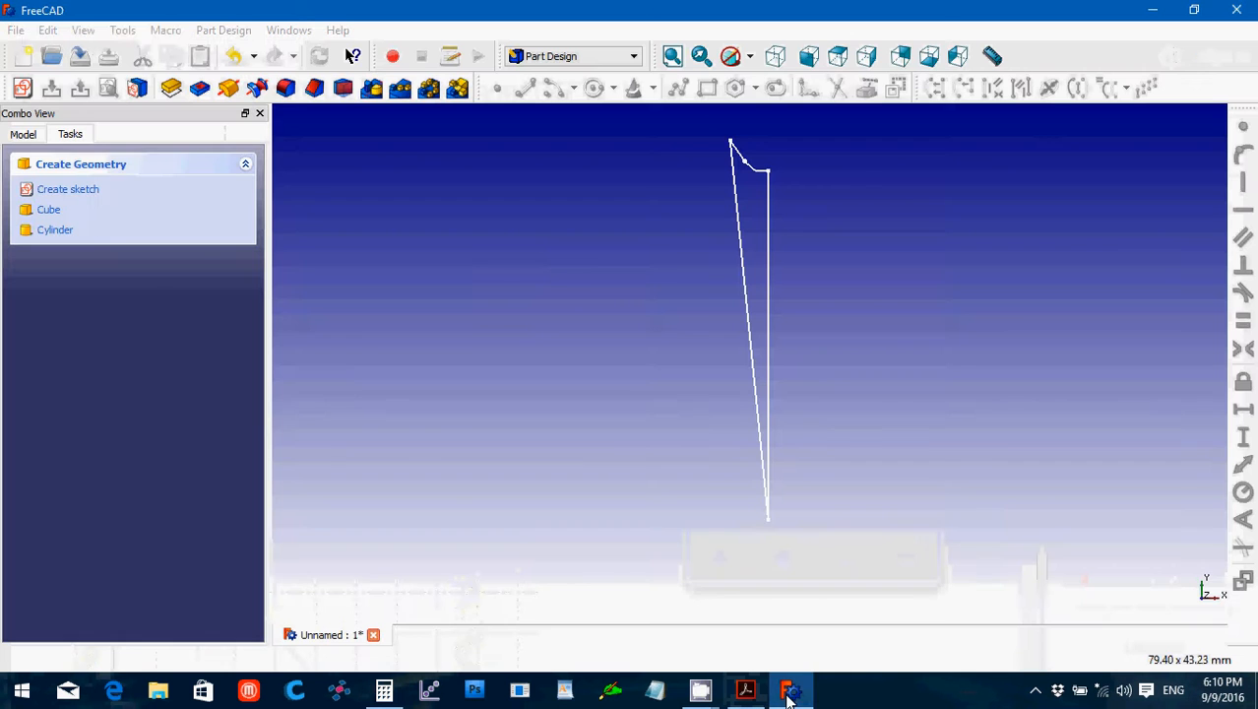
left_click(170, 89)
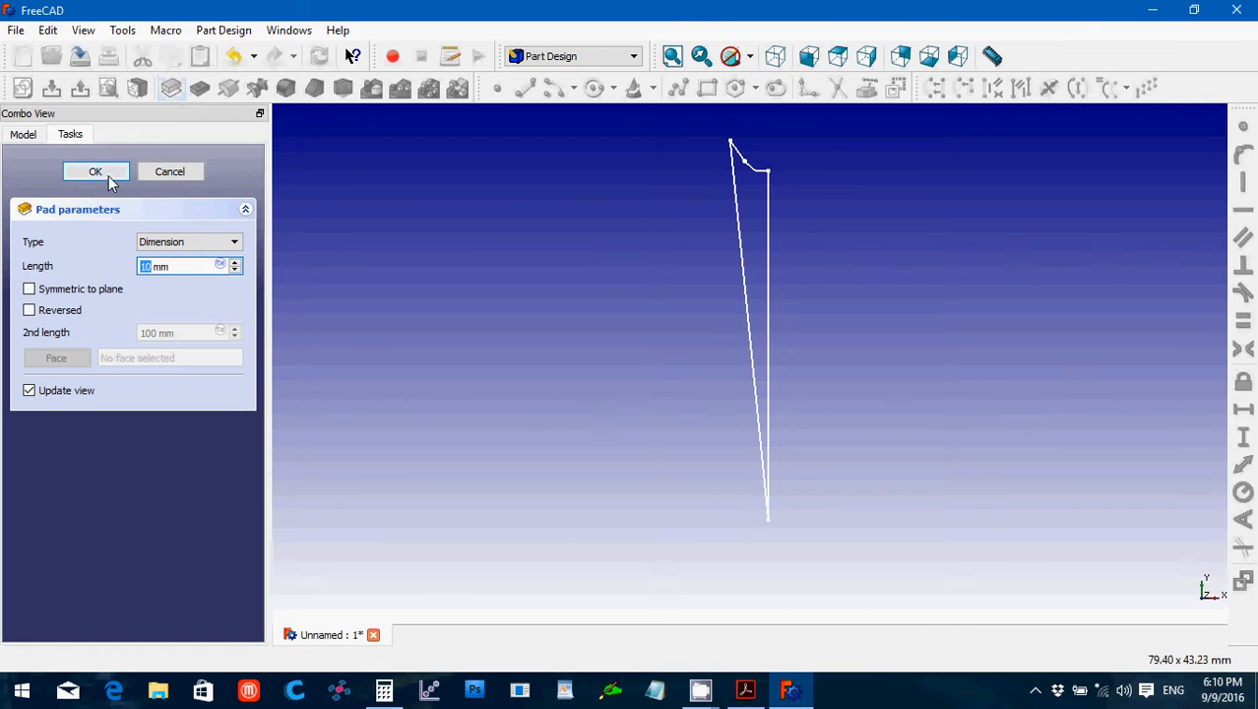
left_click(172, 172)
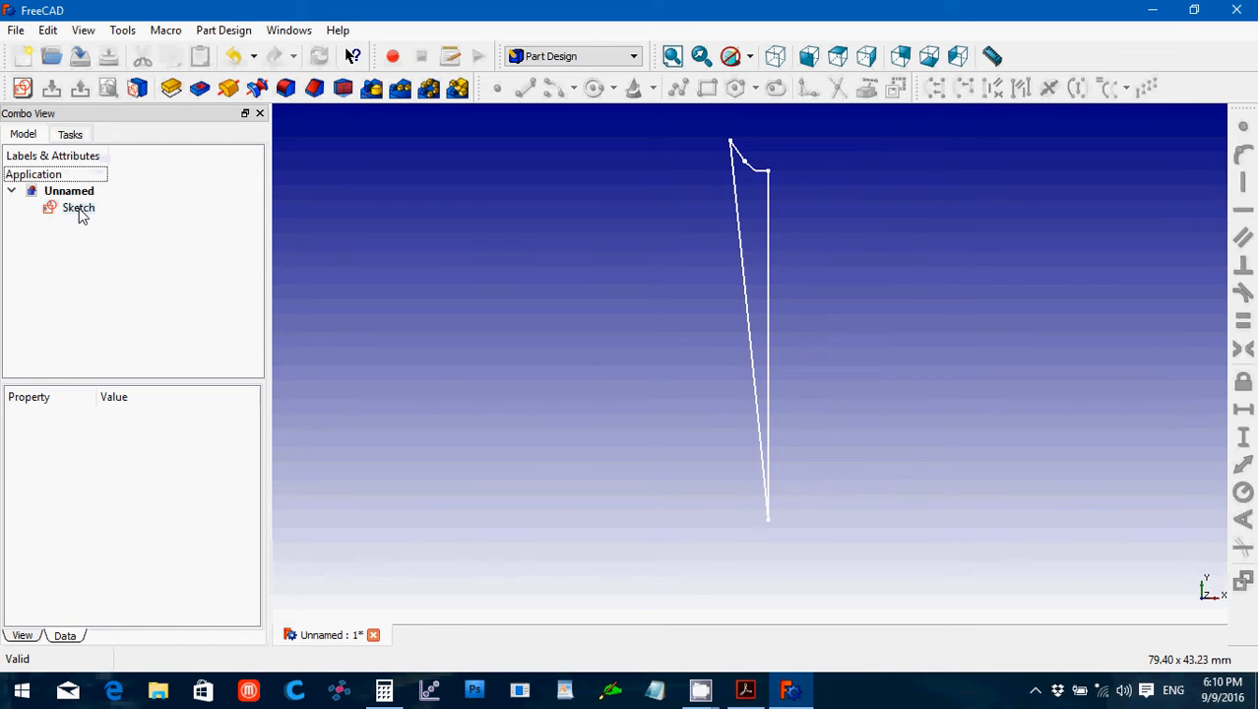
Validate the wedge sketch, checking for missing coincidences at a 0.0001 tolerance and for invalid constraints.
left_click(79, 207)
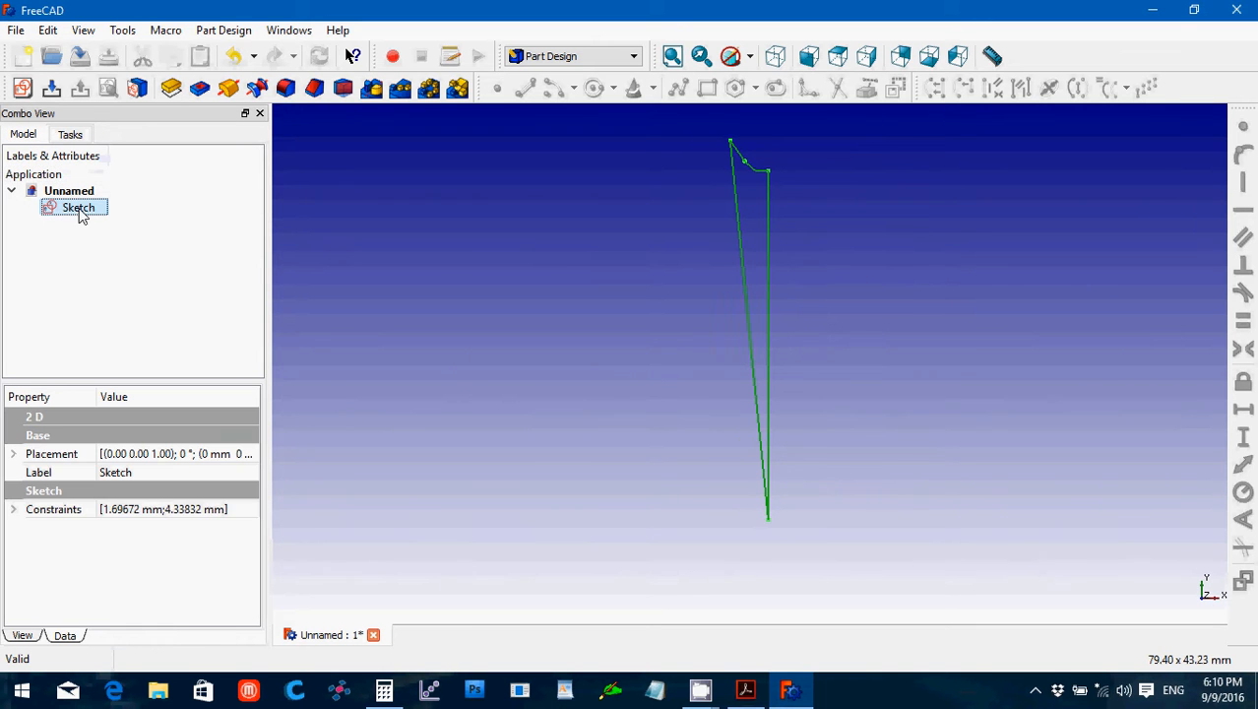
left_click(223, 29)
left_click(289, 174)
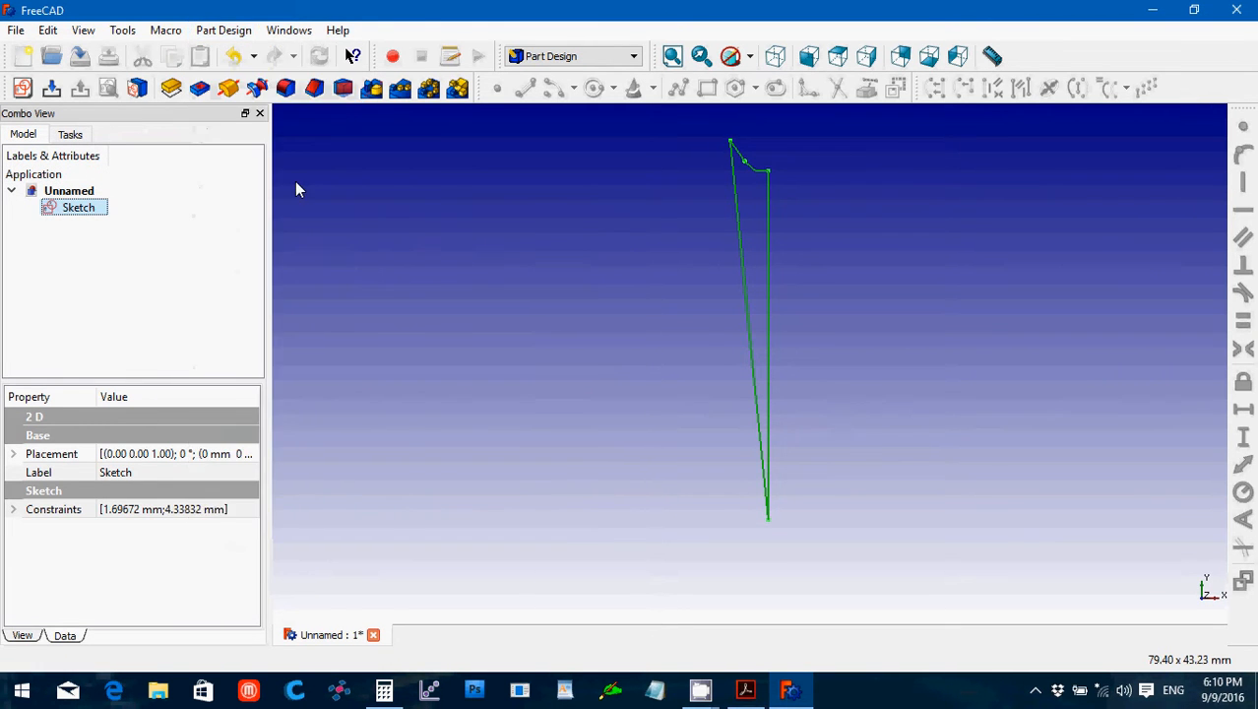
left_click(80, 288)
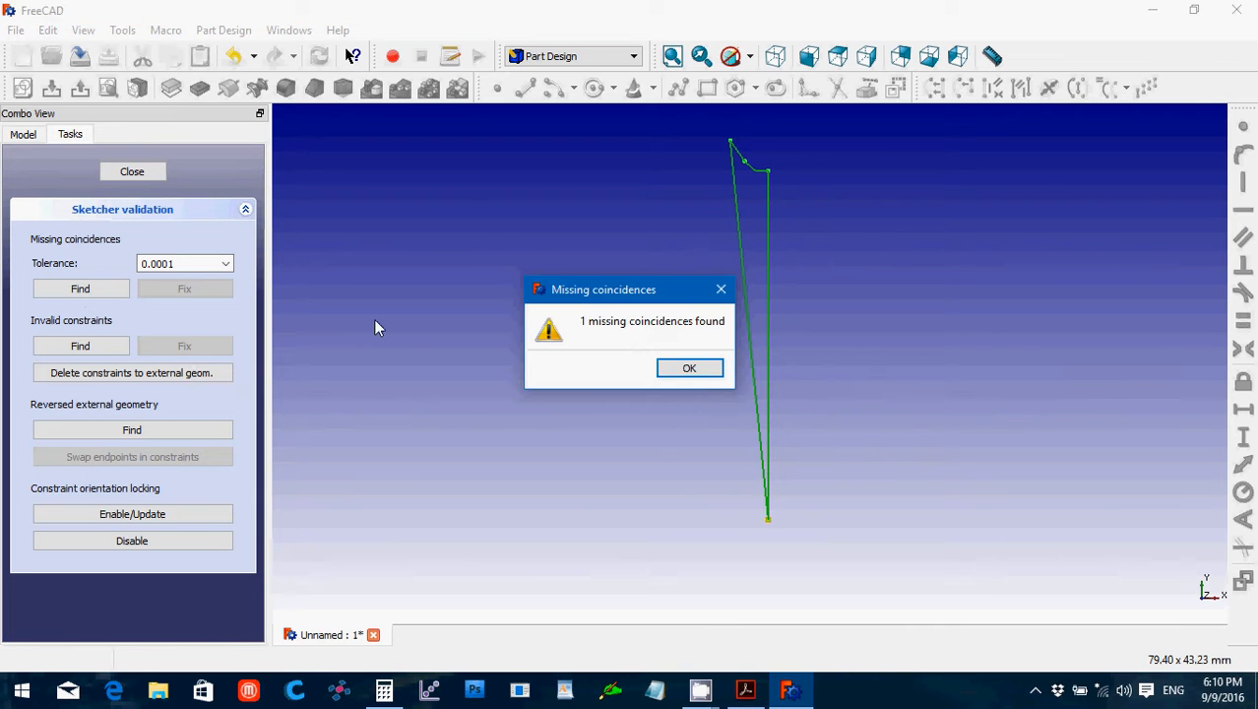
left_click(707, 369)
left_click(104, 347)
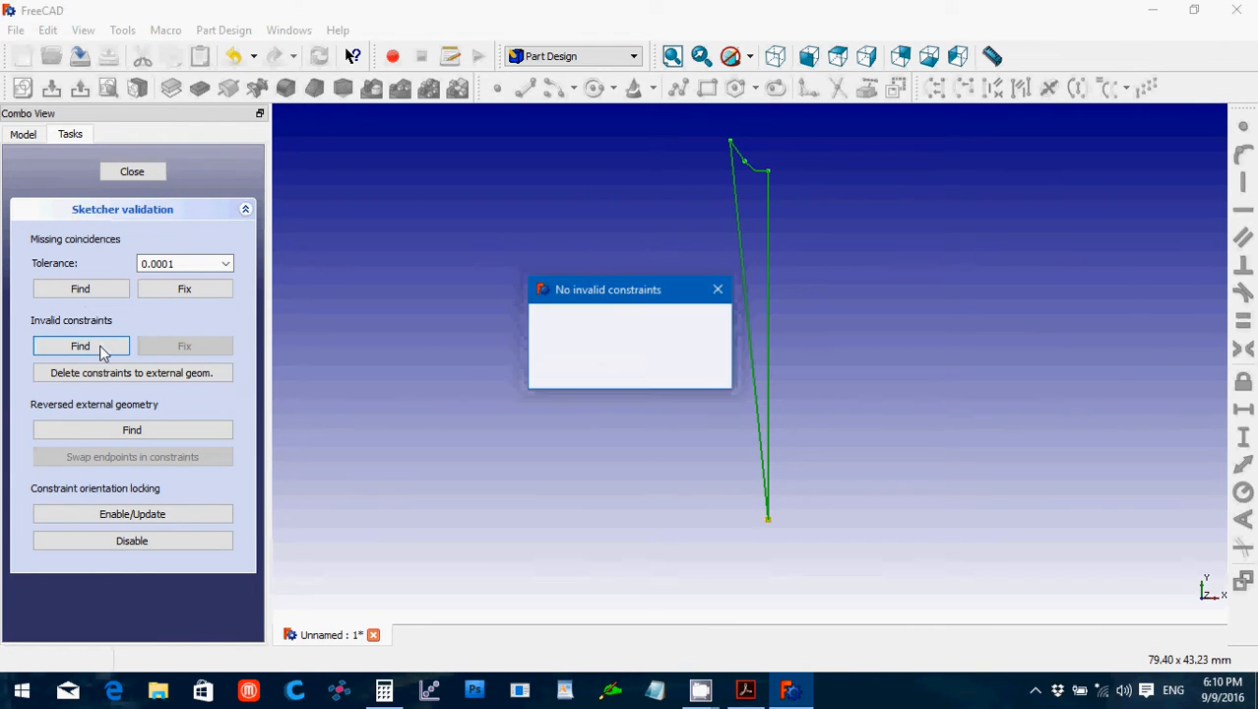
left_click(699, 368)
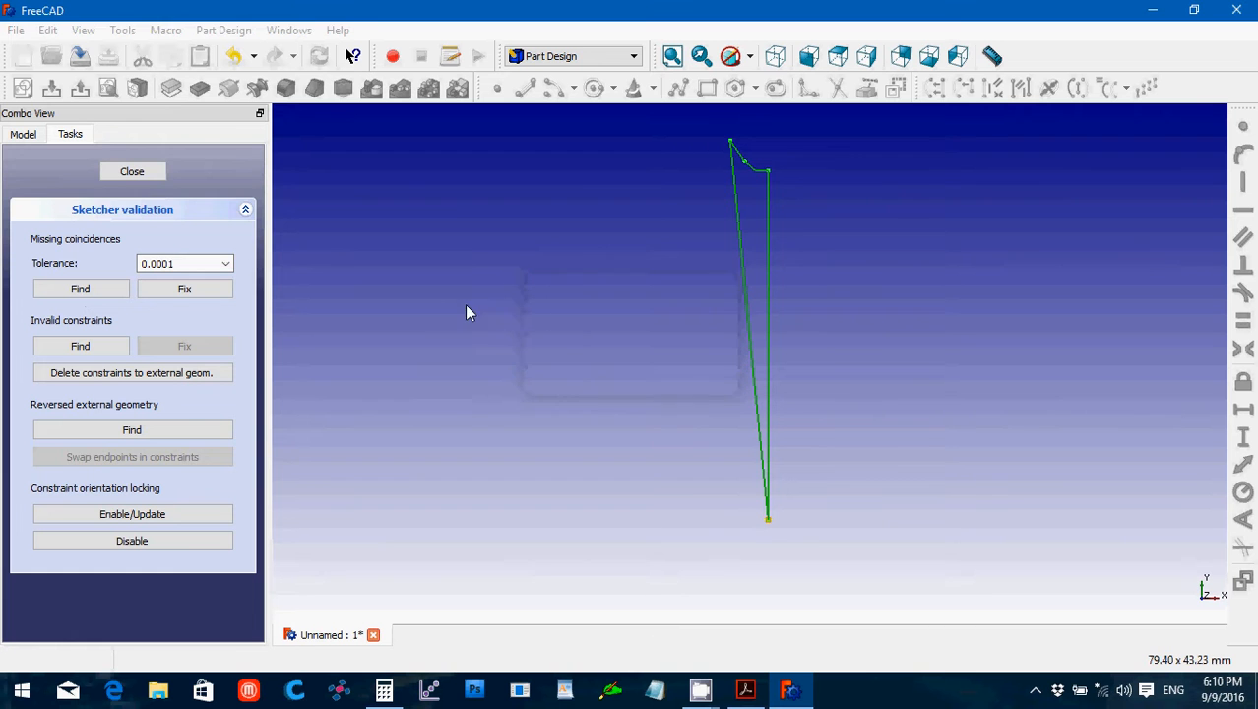
left_click(133, 174)
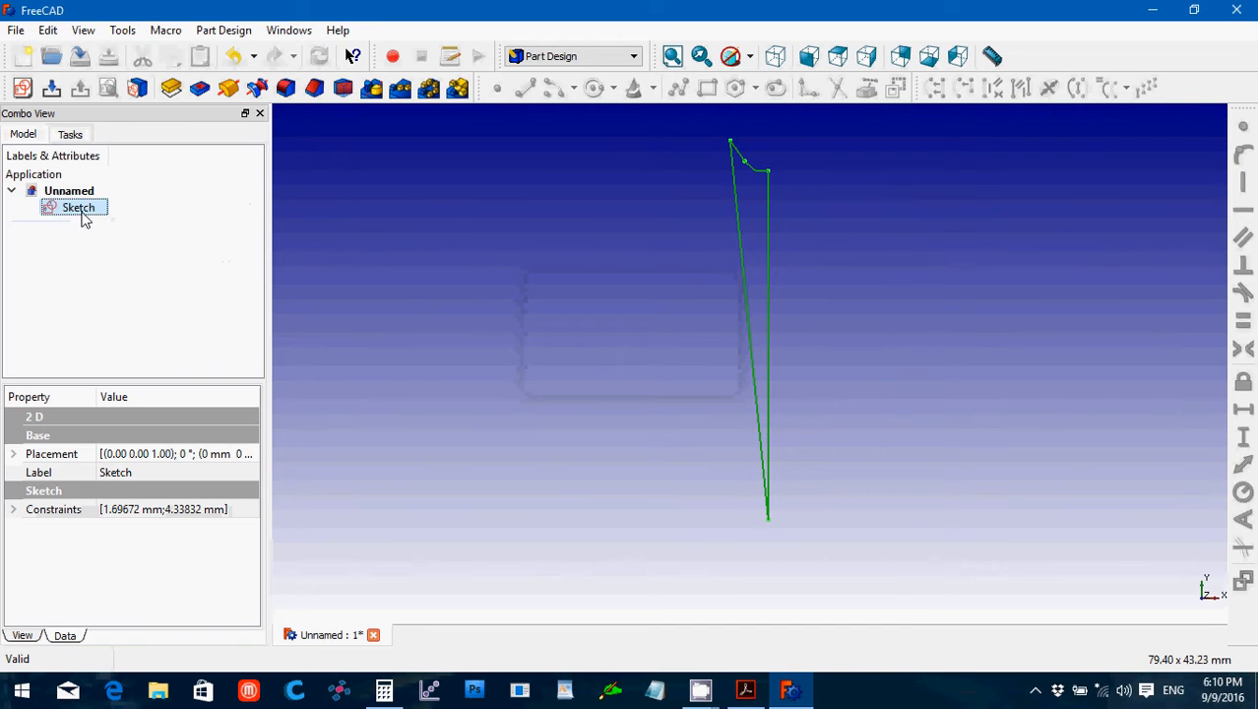
Retry the Pad operation on the validated wedge sketch and cancel it.
left_click(172, 89)
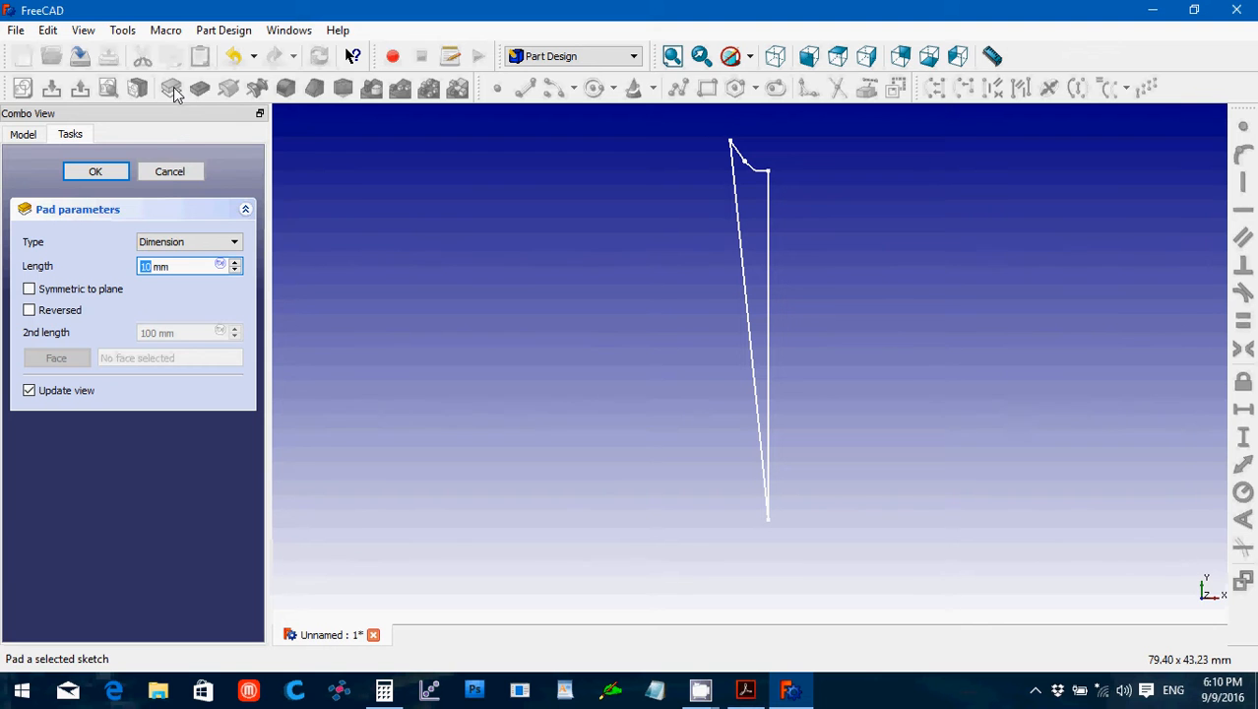
left_click(165, 173)
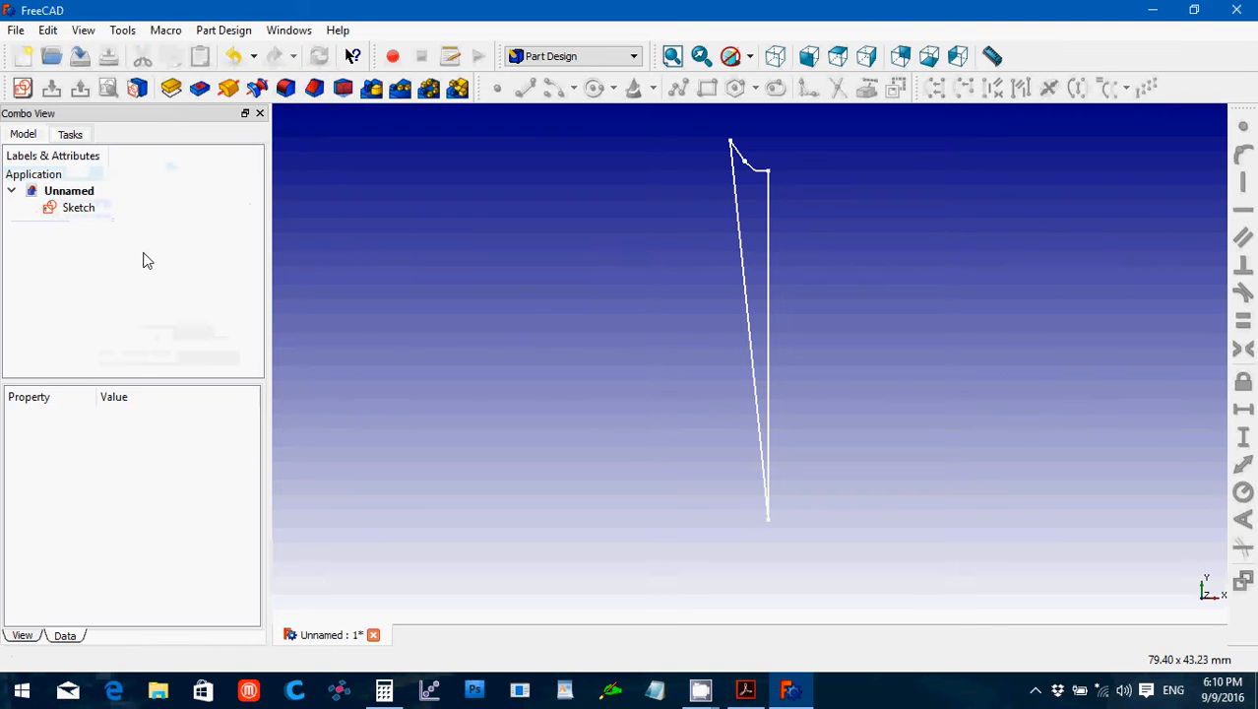
Reopen the wedge sketch for editing and examine the corner at the origin where the two long lines meet.
left_click(83, 206)
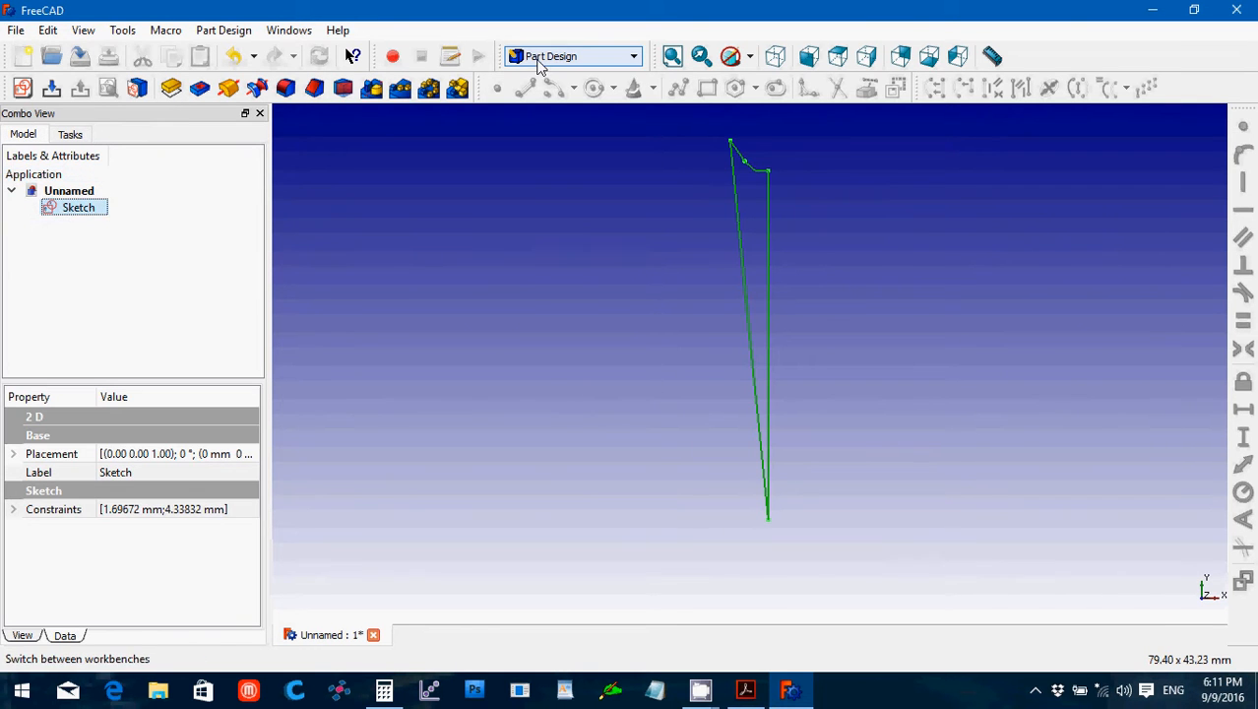
double_click(94, 210)
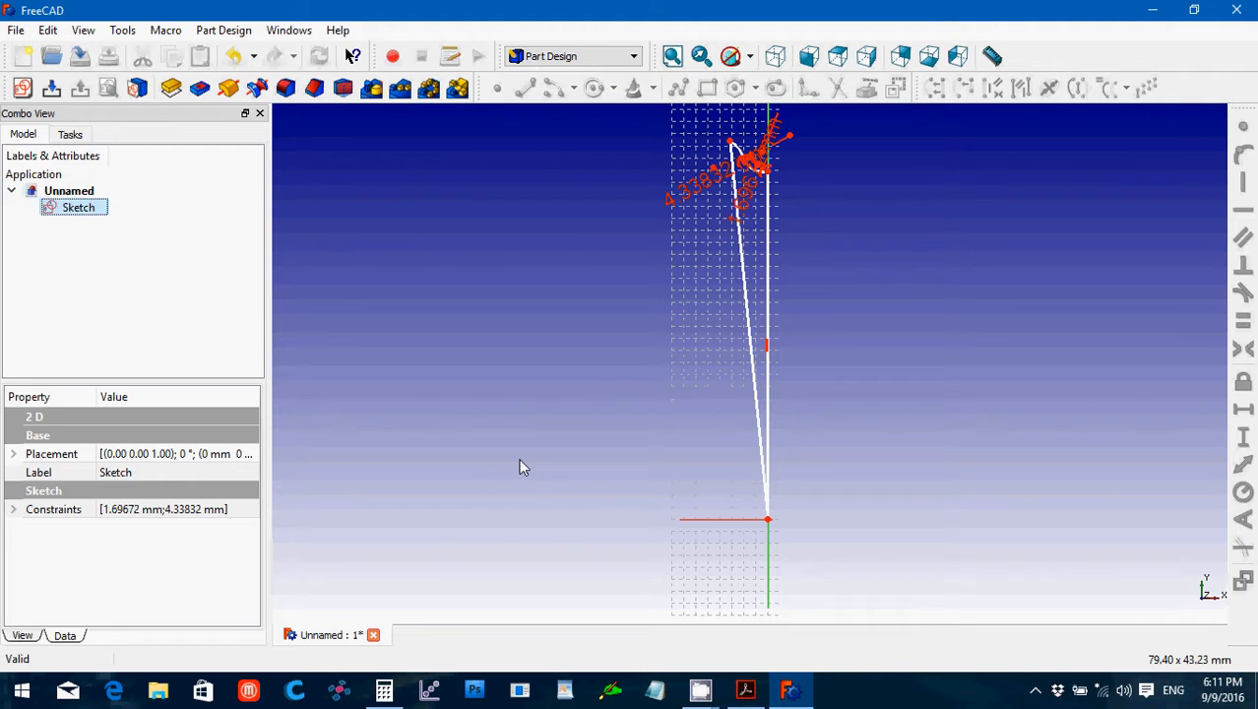
scroll(696, 547, "up", 5)
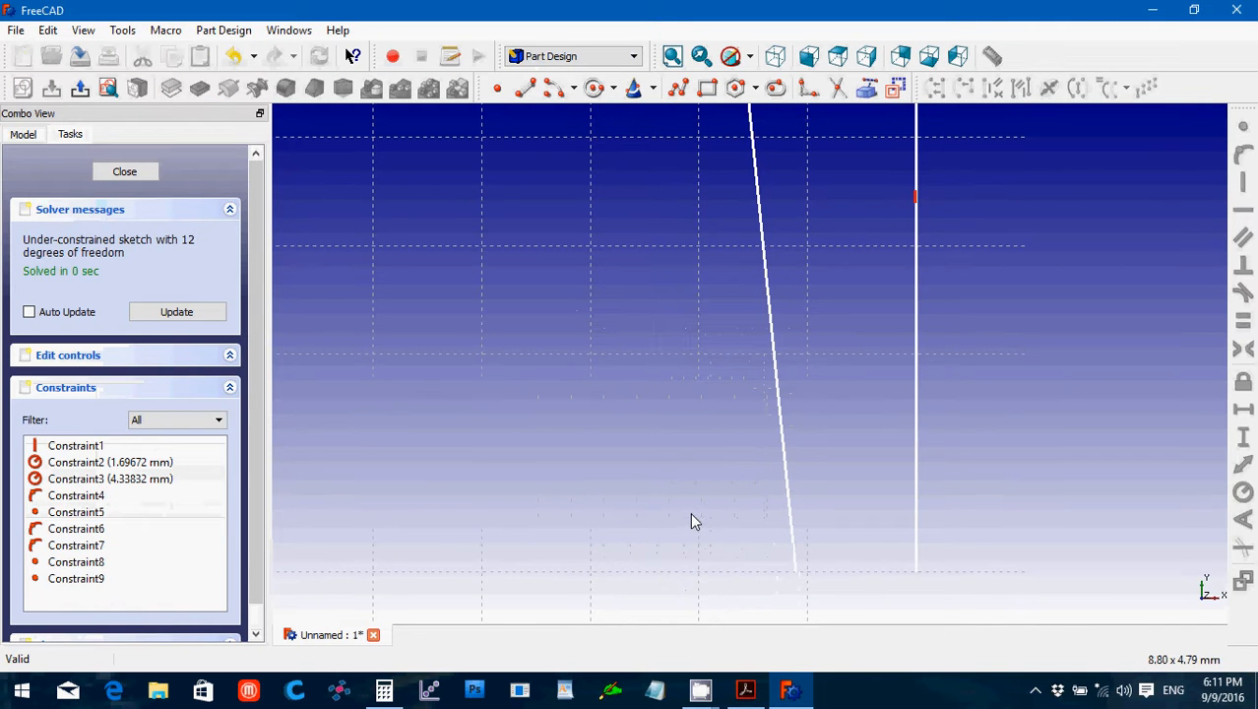
key("Up")
key("Up")
key("Up")
key("Up")
key("Up")
key("Up")
key("Up")
key("Up")
key("Up")
key("Up")
key("Up")
key("Up")
key("Up")
key("Up")
key("Up")
key("Up")
key("Up")
key("Up")
key("Up")
key("Up")
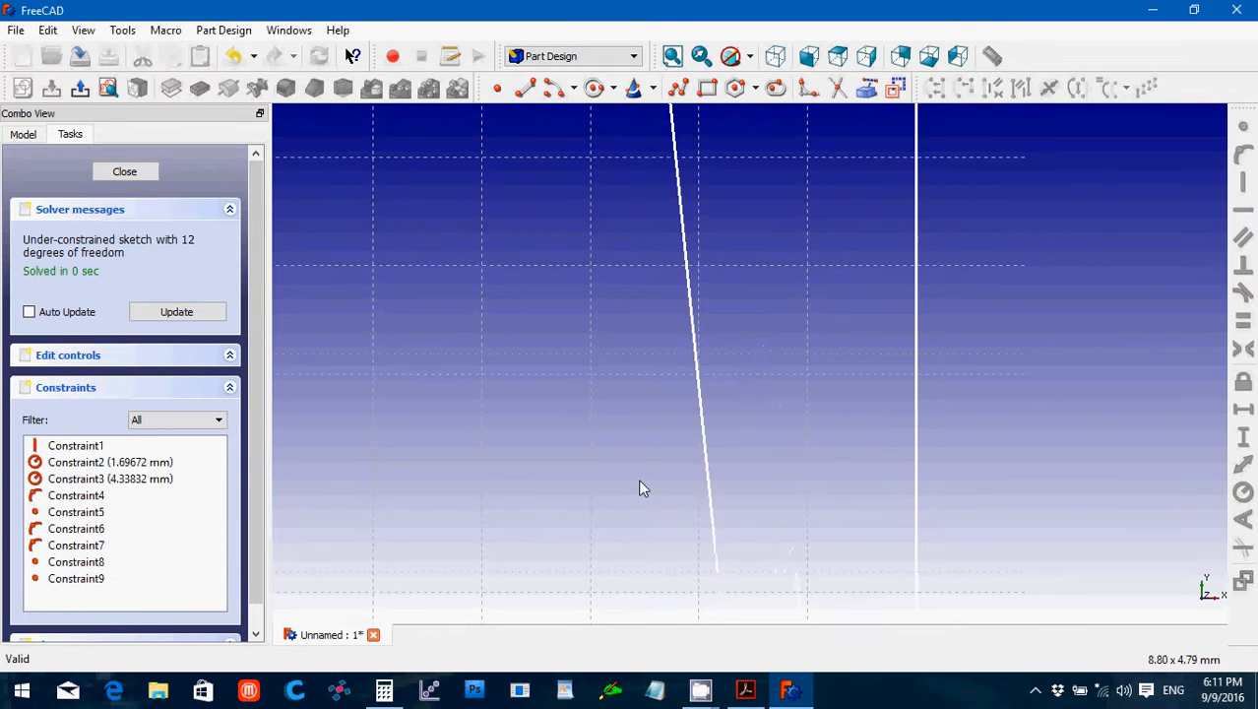
key("Down")
key("Down")
key("Down")
key("Down")
key("Down")
key("Down")
key("Down")
key("Down")
key("Down")
key("Down")
key("Down")
key("Down")
key("Down")
key("Down")
key("Down")
key("Down")
key("Down")
key("Down")
key("Down")
key("Down")
key("Down")
key("Down")
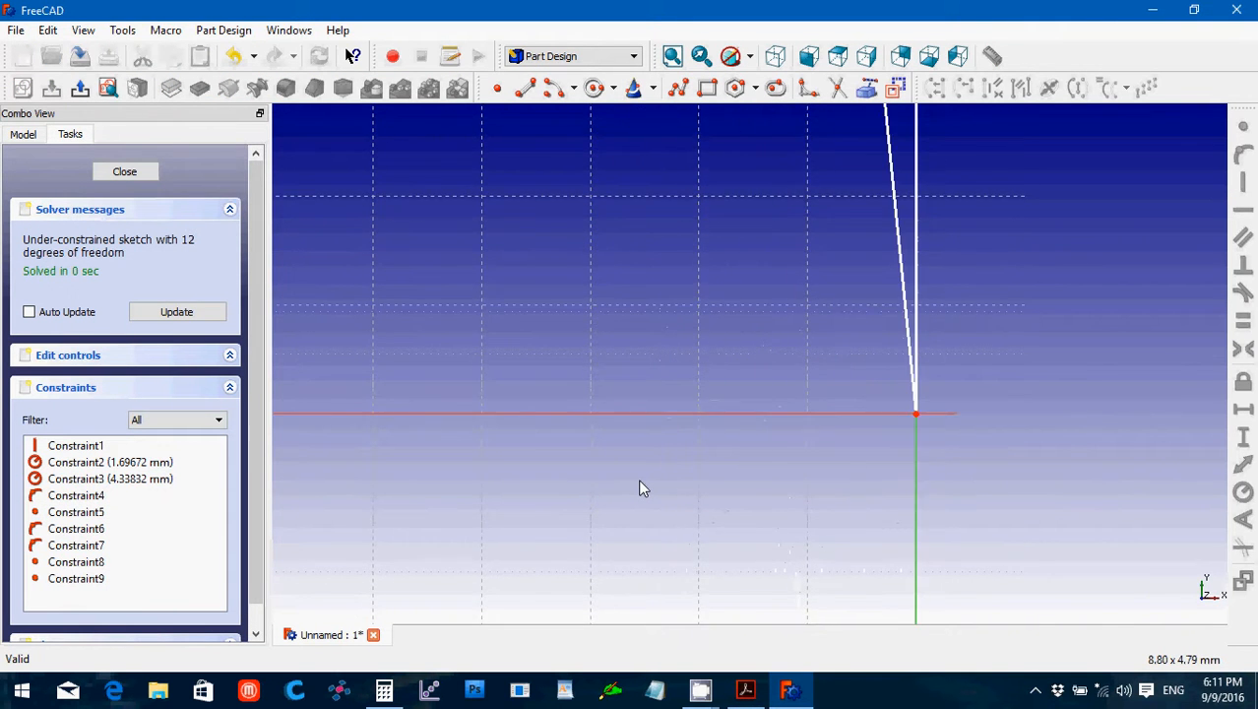
scroll(657, 484, "up", 5)
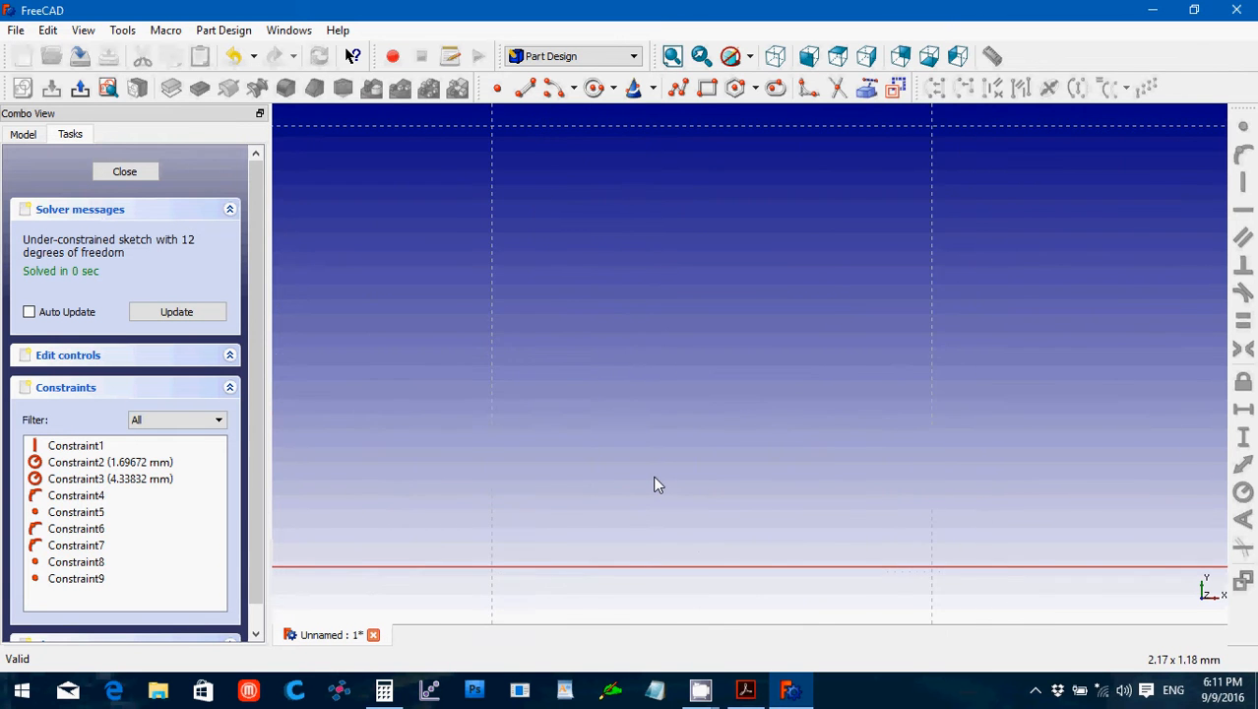
key("Right")
key("Right")
key("Right")
key("Right")
key("Right")
key("Right")
key("Right")
key("Right")
key("Right")
key("Right")
key("Right")
key("Right")
key("Right")
key("Right")
key("Right")
key("Right")
key("Right")
scroll(657, 485, "up", 3)
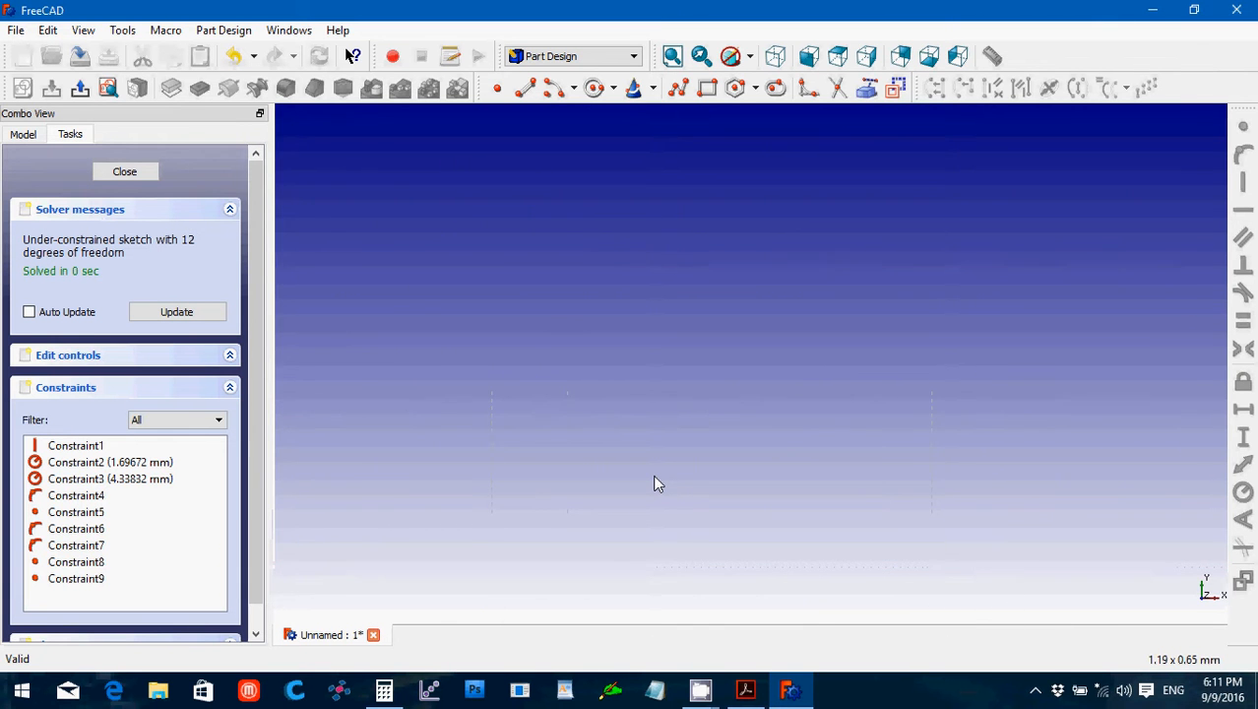
key("Left")
key("Left")
key("Left")
key("Down")
key("Down")
key("Down")
key("Down")
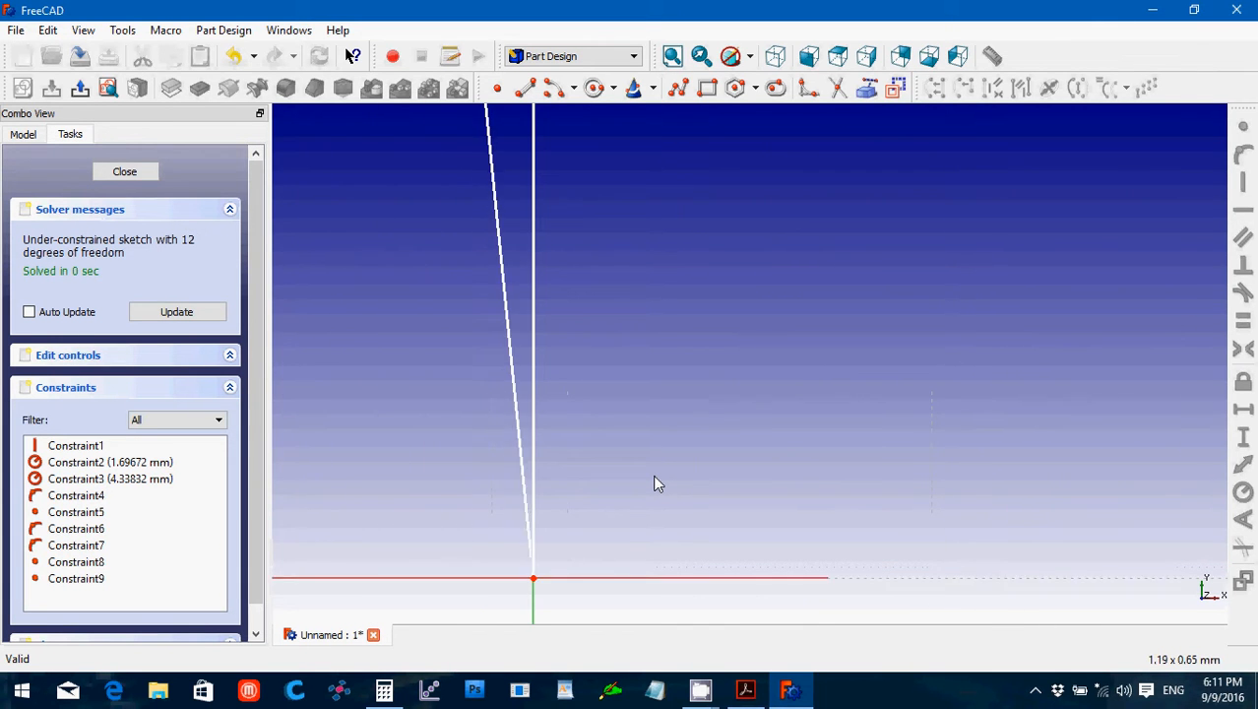
key("Up")
key("Up")
key("Up")
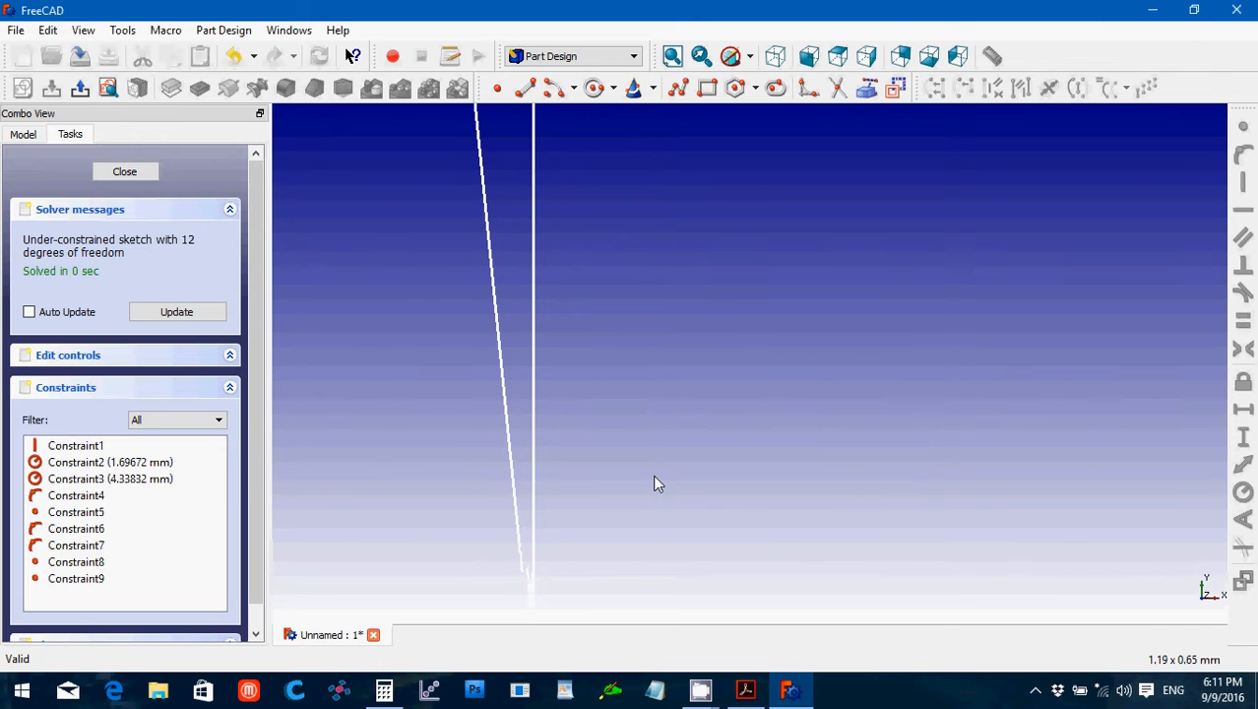
key("Down")
key("Down")
key("Down")
key("Down")
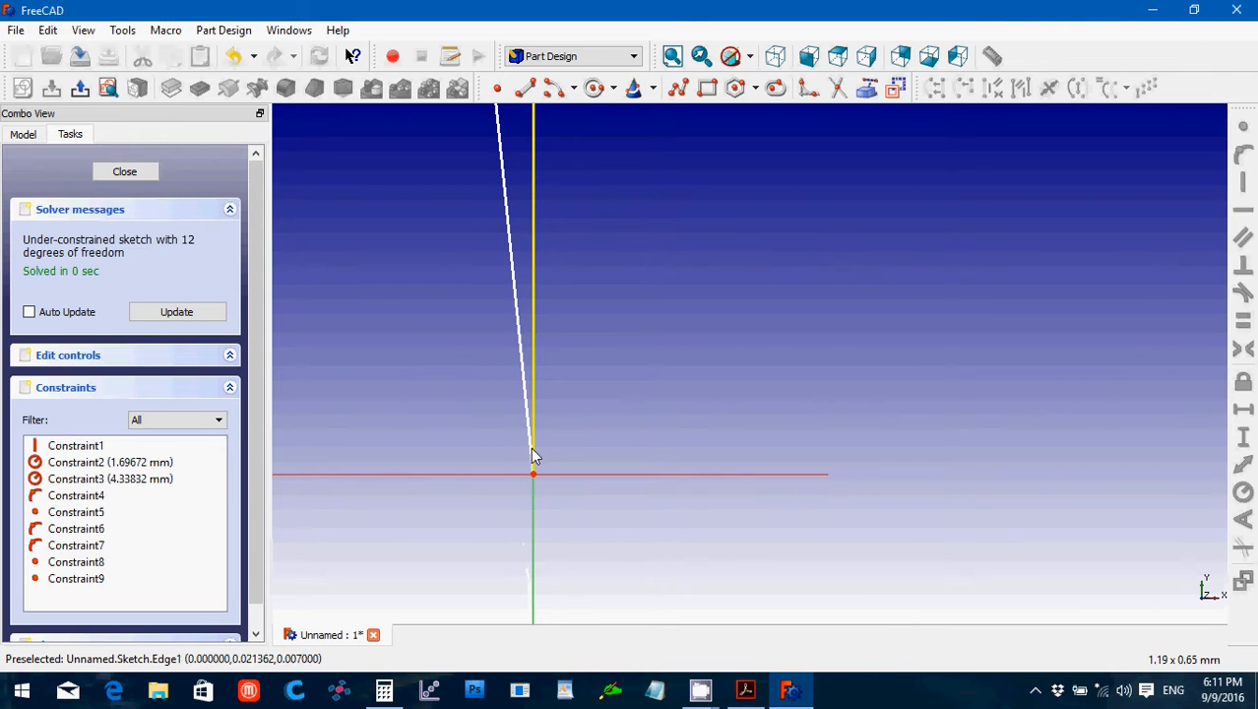
Pull the slanted line's lower end away from the origin and constrain it coincident with the vertical line's lower end.
left_click_drag(528, 427, 506, 501)
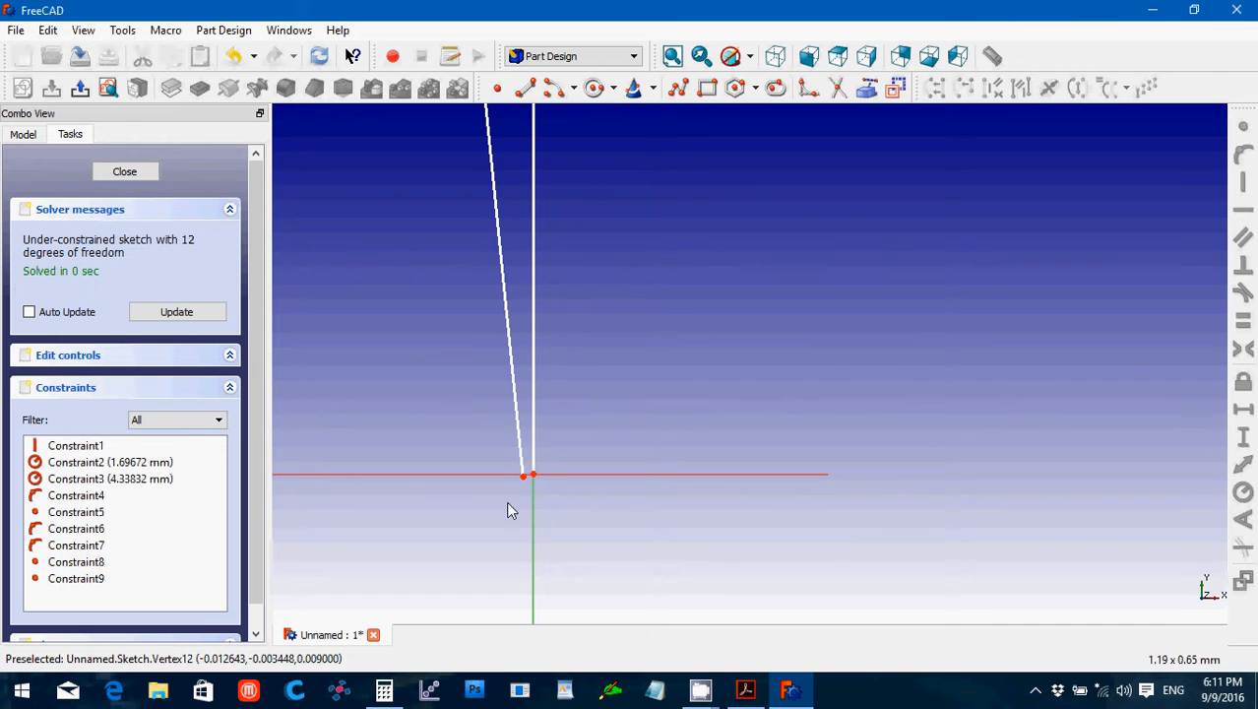
left_click_drag(502, 450, 582, 484)
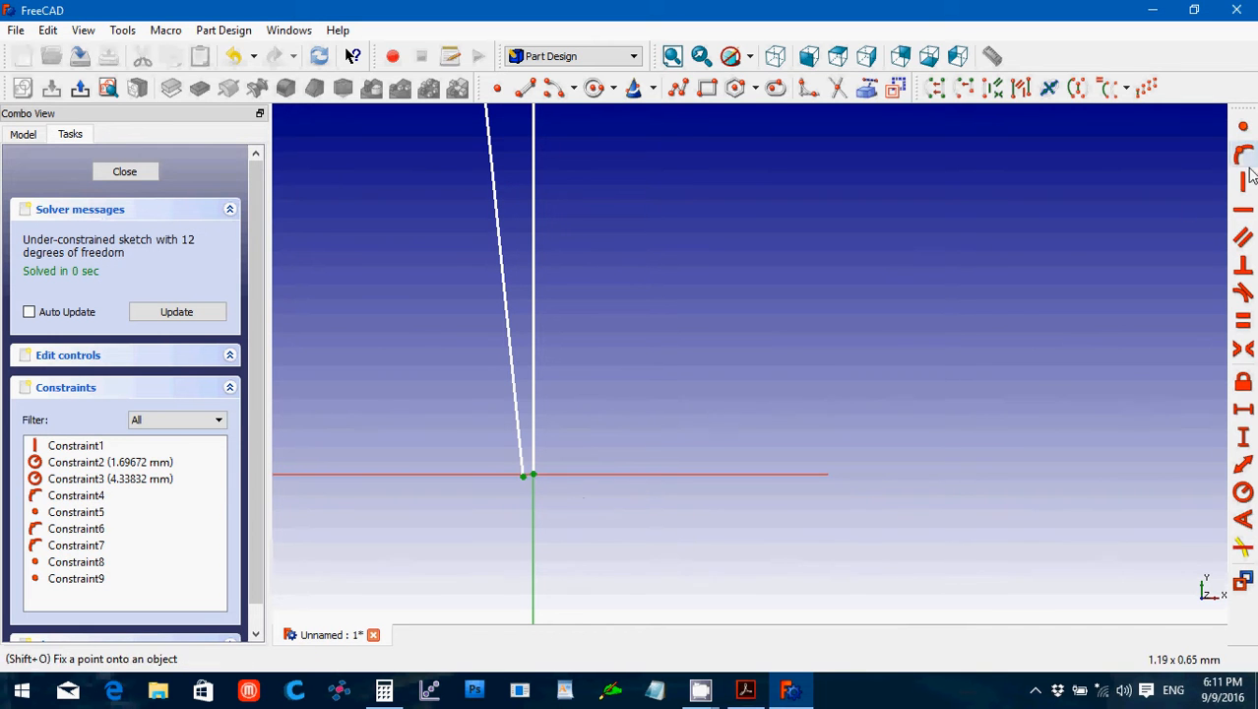
left_click(1242, 150)
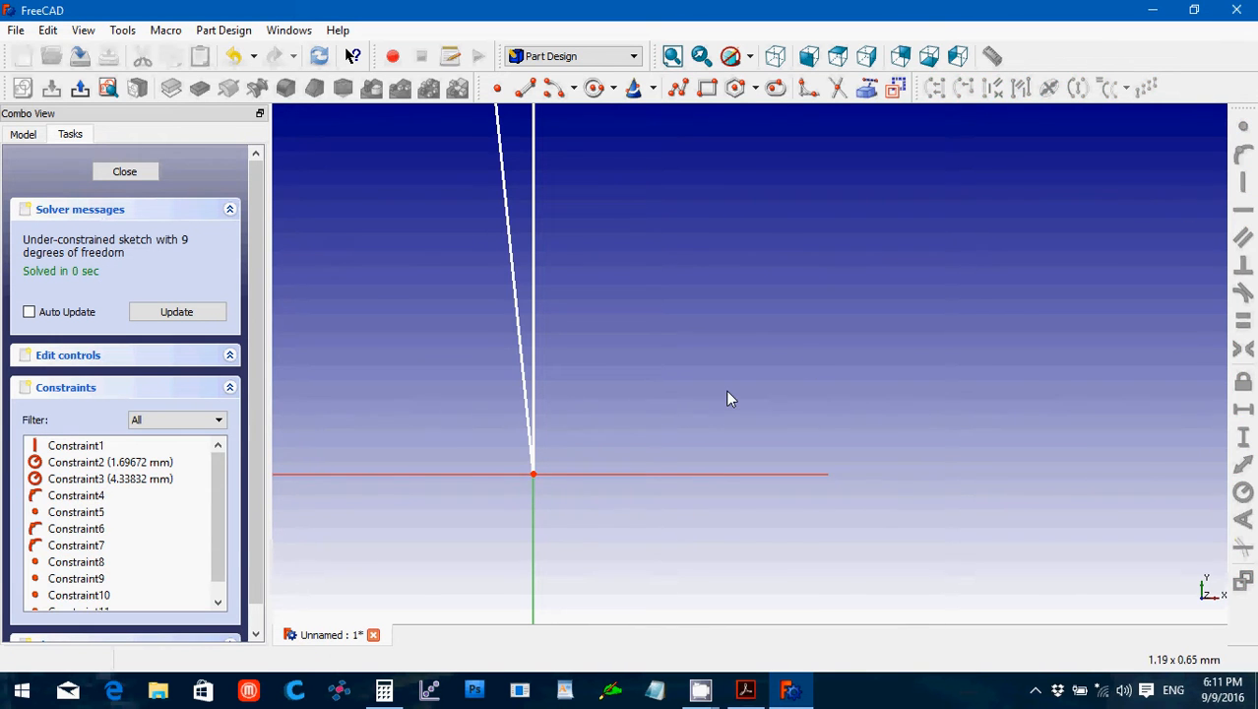
Examine the tooth tip and move the slanted line slightly to test its joint with the upper arc.
key("Up")
key("Up")
key("Up")
key("Up")
key("Up")
key("Up")
key("Up")
key("Up")
key("Up")
key("Up")
key("Up")
key("Up")
key("Up")
key("Up")
key("Up")
key("Up")
key("Up")
key("Up")
key("Up")
key("Up")
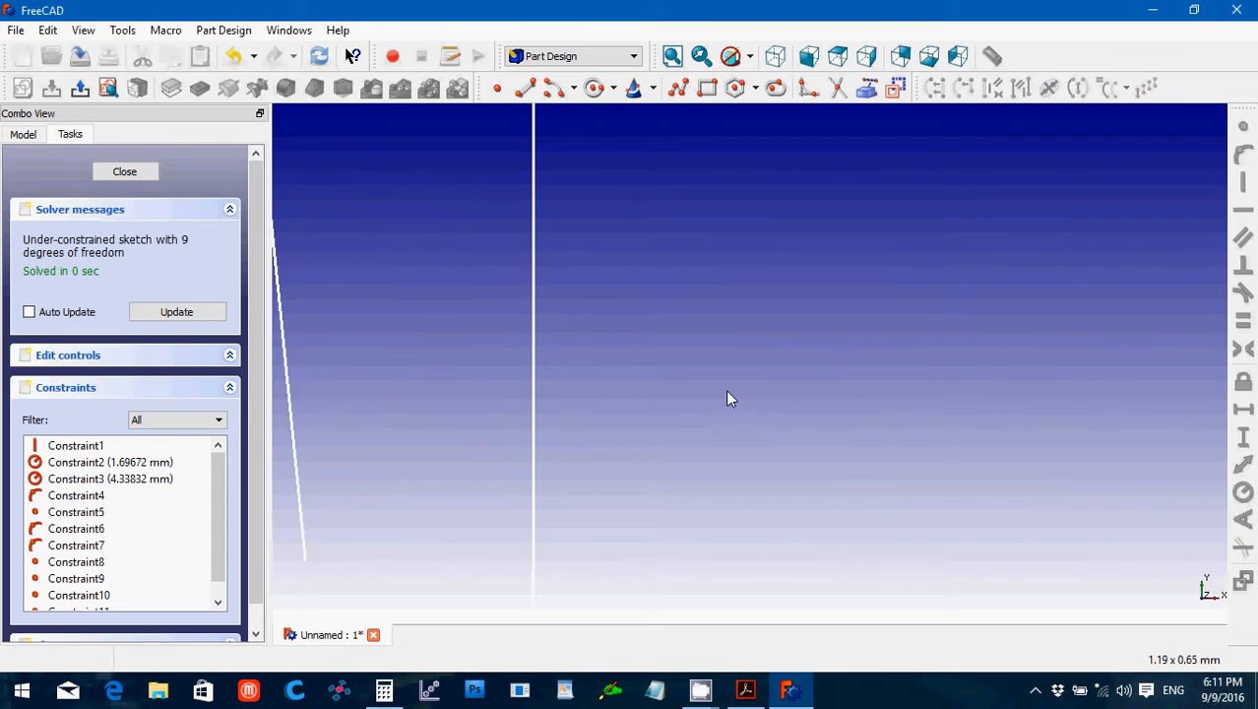
key("Up")
key("Up")
key("Up")
key("Up")
key("Up")
key("Up")
key("Up")
key("Up")
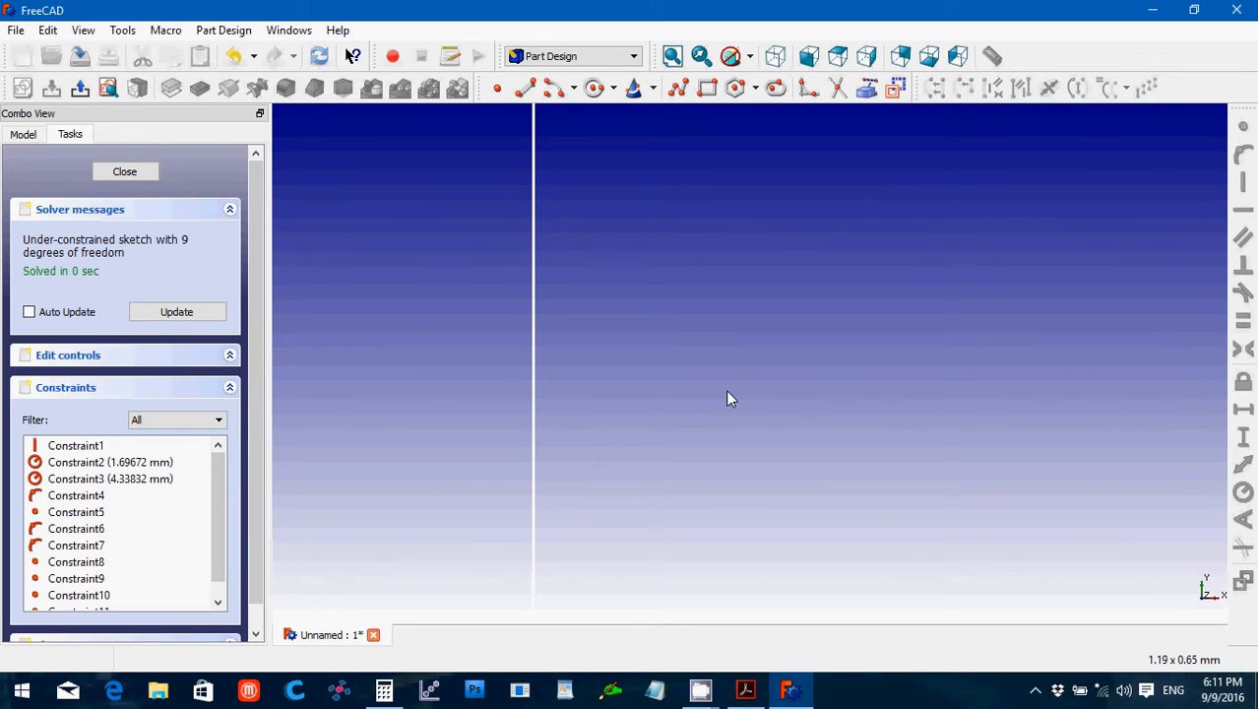
scroll(727, 391, "down", 10)
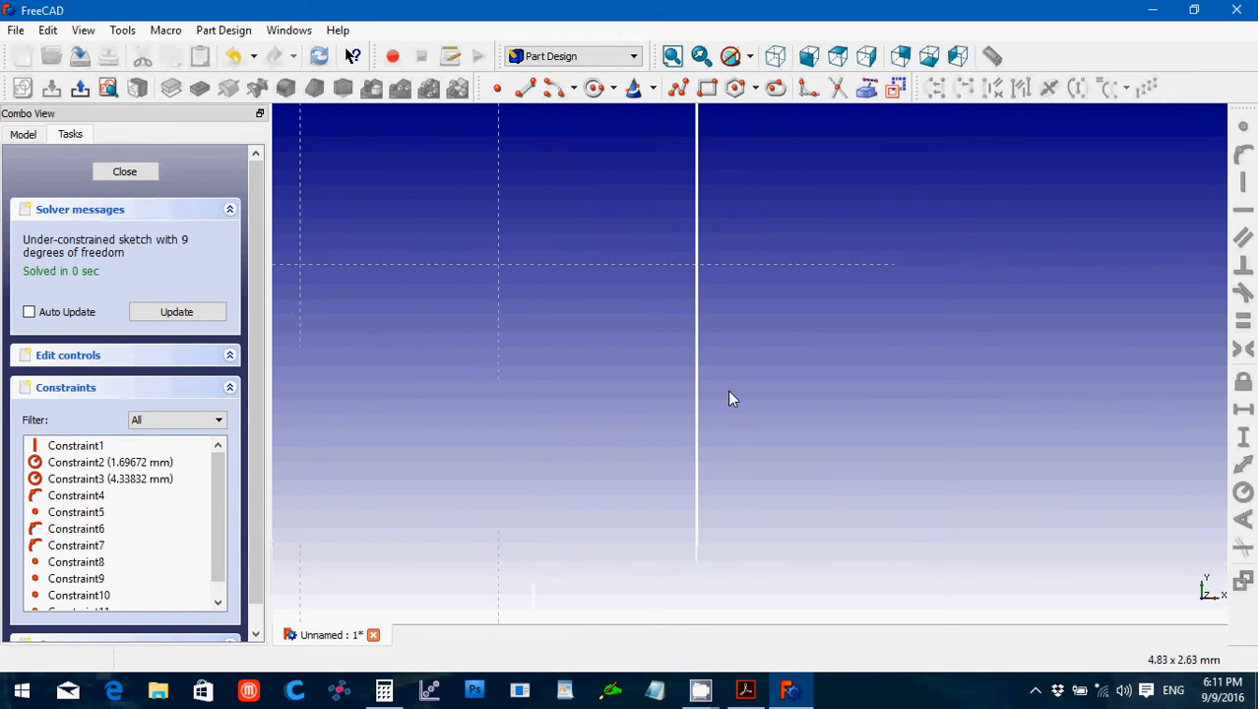
key("Down")
key("Down")
key("Down")
key("Down")
key("Down")
key("Down")
key("Down")
key("Down")
key("Down")
key("Down")
key("Down")
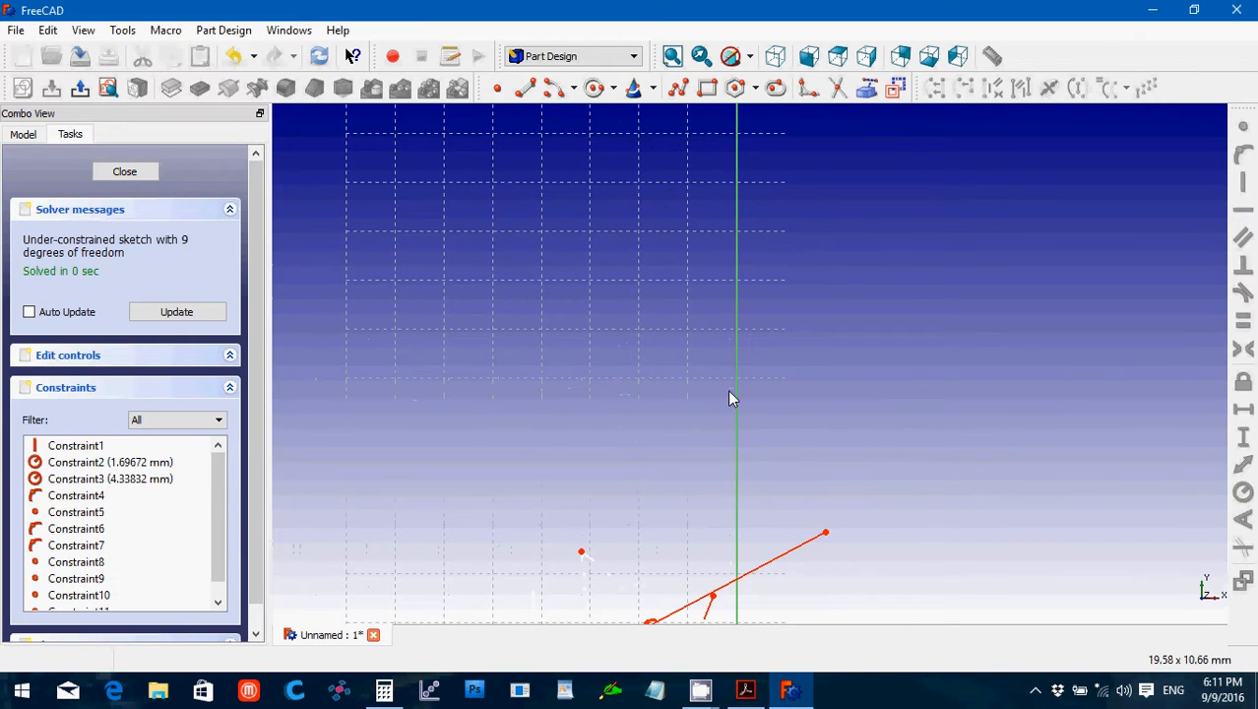
key("Up")
key("Up")
key("Up")
key("Up")
key("Up")
scroll(729, 398, "up", 2)
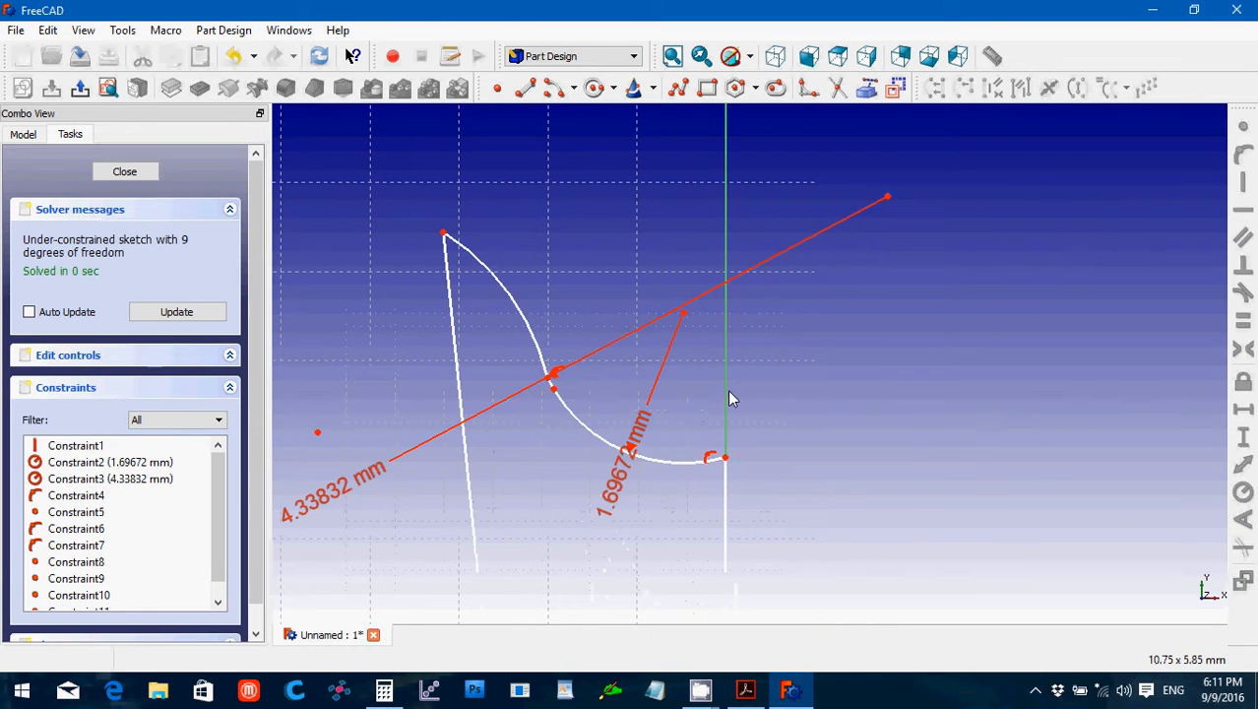
scroll(729, 398, "up", 3)
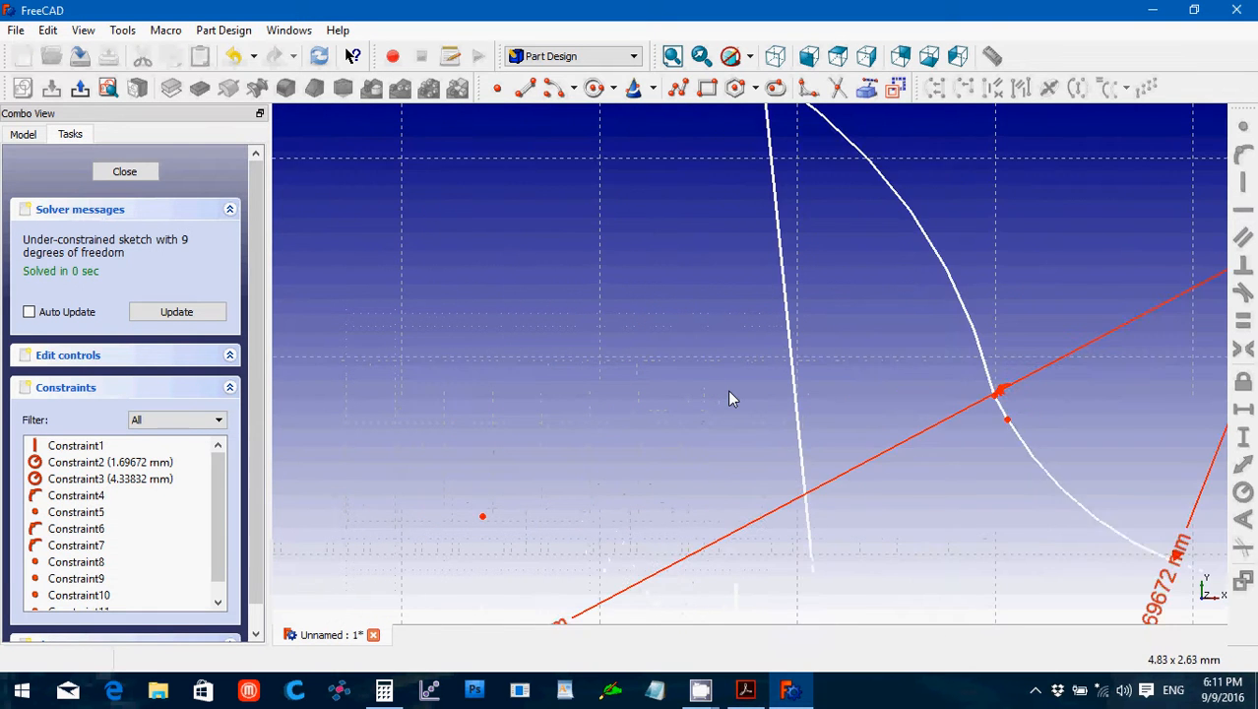
scroll(729, 397, "up", 2)
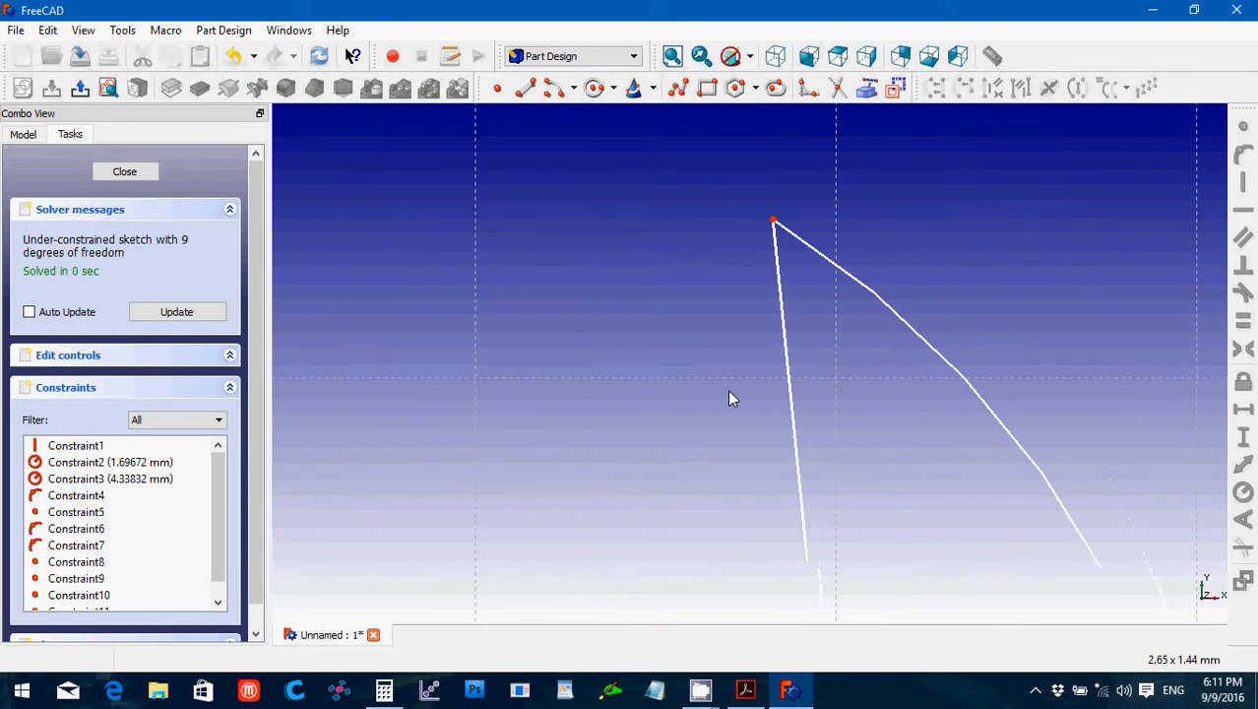
key("Down")
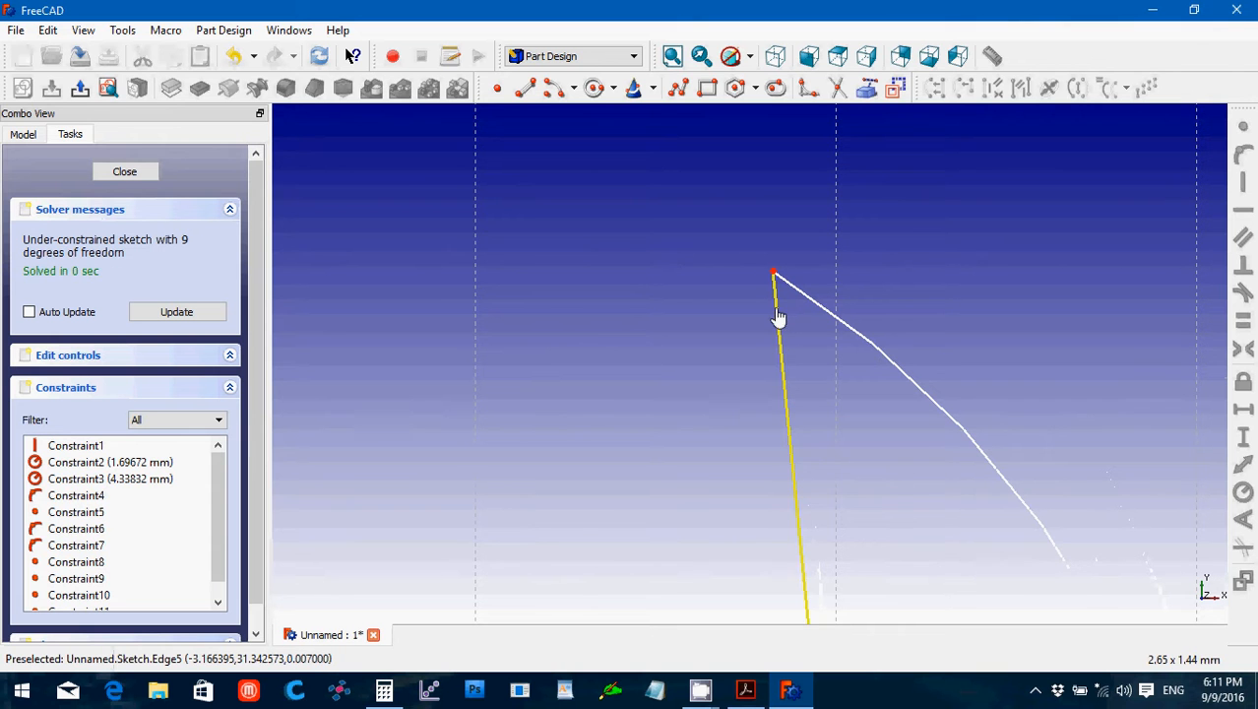
left_click_drag(777, 306, 808, 300)
key("Down")
key("Left")
key("Left")
key("Left")
key("Left")
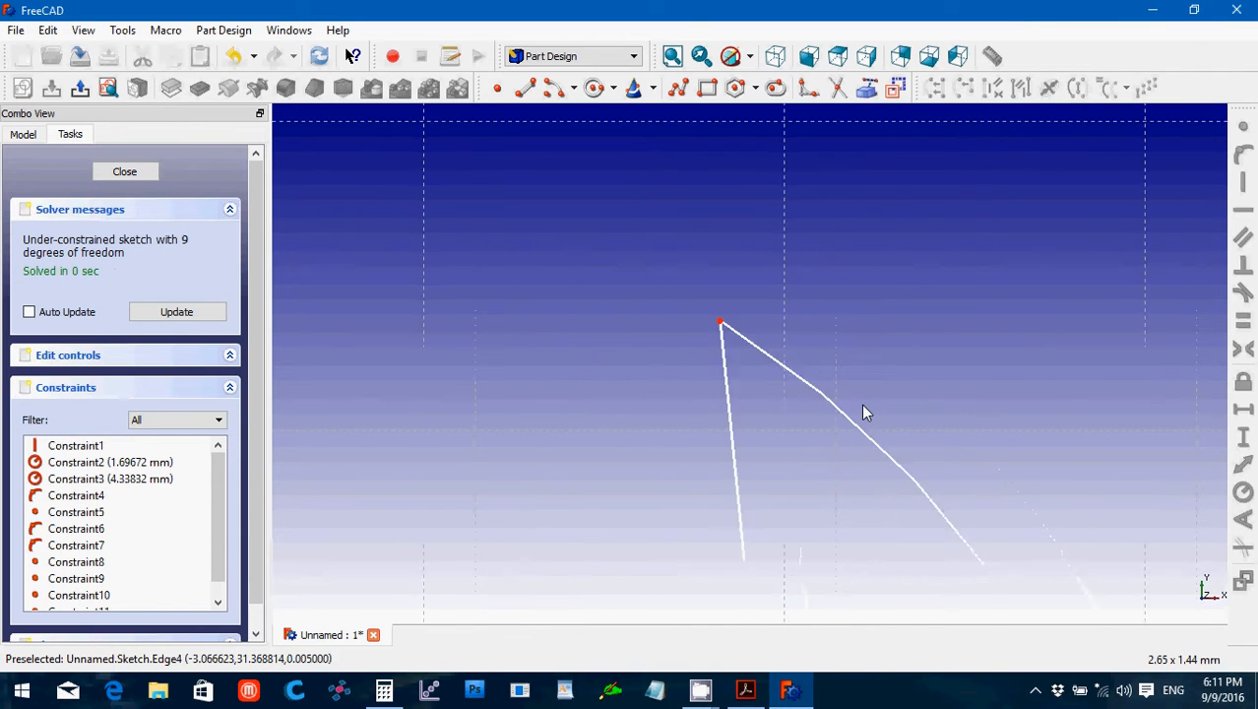
Constrain the upper arc's lower end coincident with the upper end of the short line between the two arcs.
key("Up")
key("Up")
key("Up")
key("Up")
key("Up")
key("Up")
key("Up")
key("Up")
key("Up")
key("Up")
key("Up")
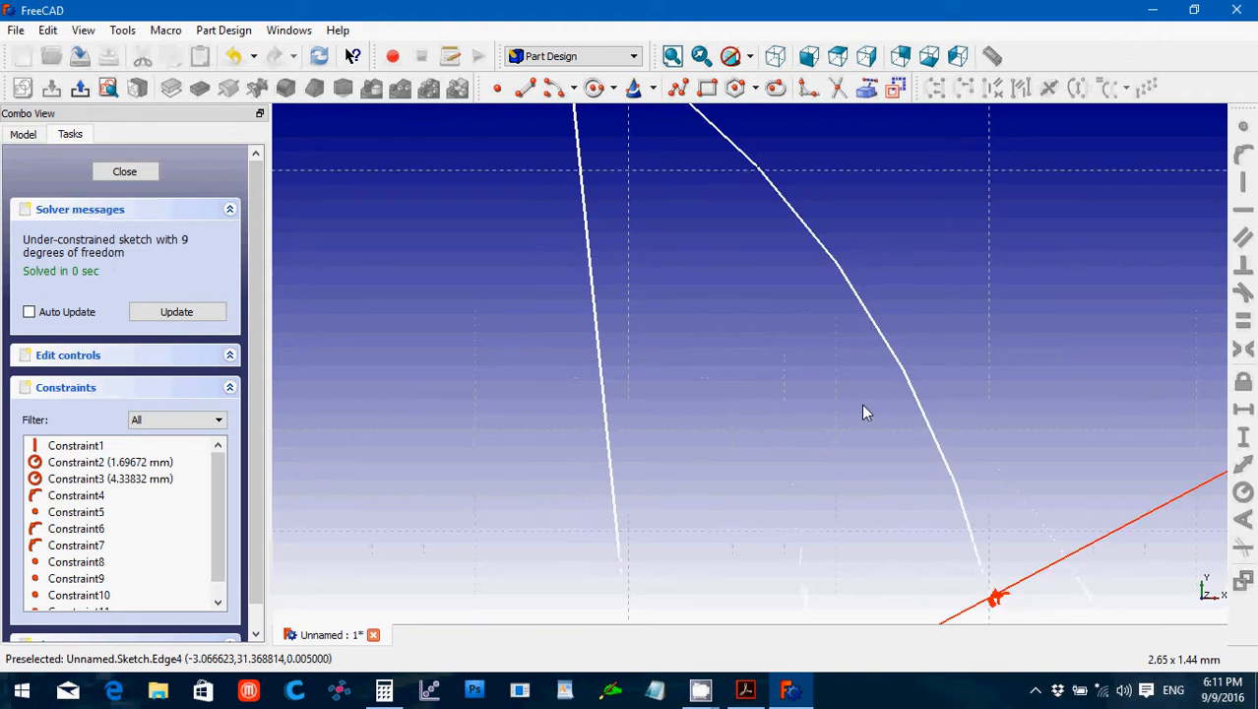
key("Right")
key("Right")
key("Right")
key("Right")
key("Right")
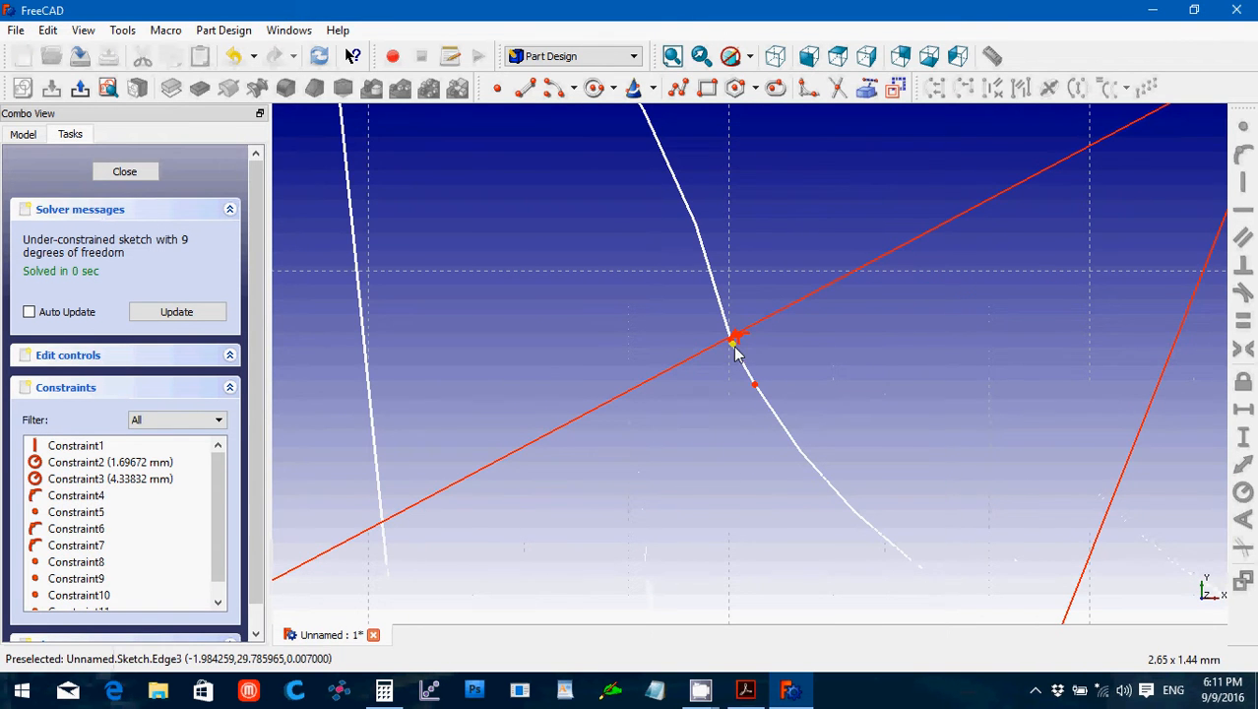
mouse_move(745, 366)
left_mouse_down()
mouse_move(739, 345)
mouse_move(750, 354)
left_mouse_up()
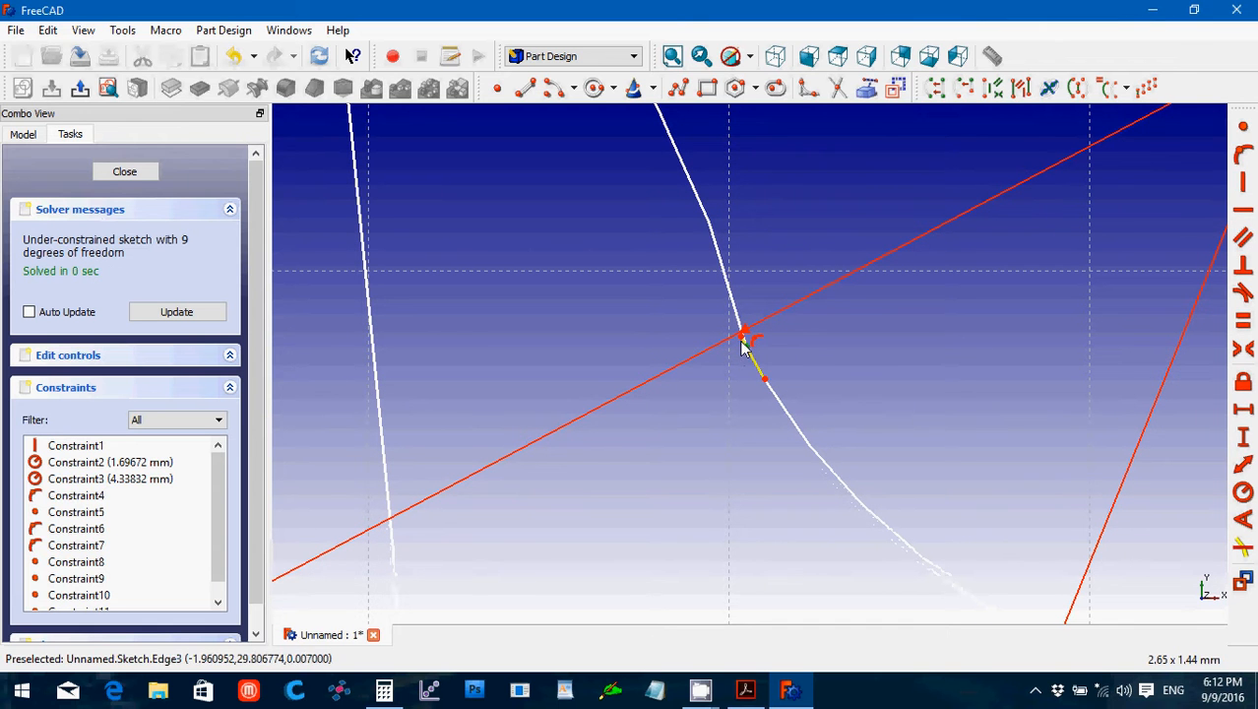
left_click(745, 338)
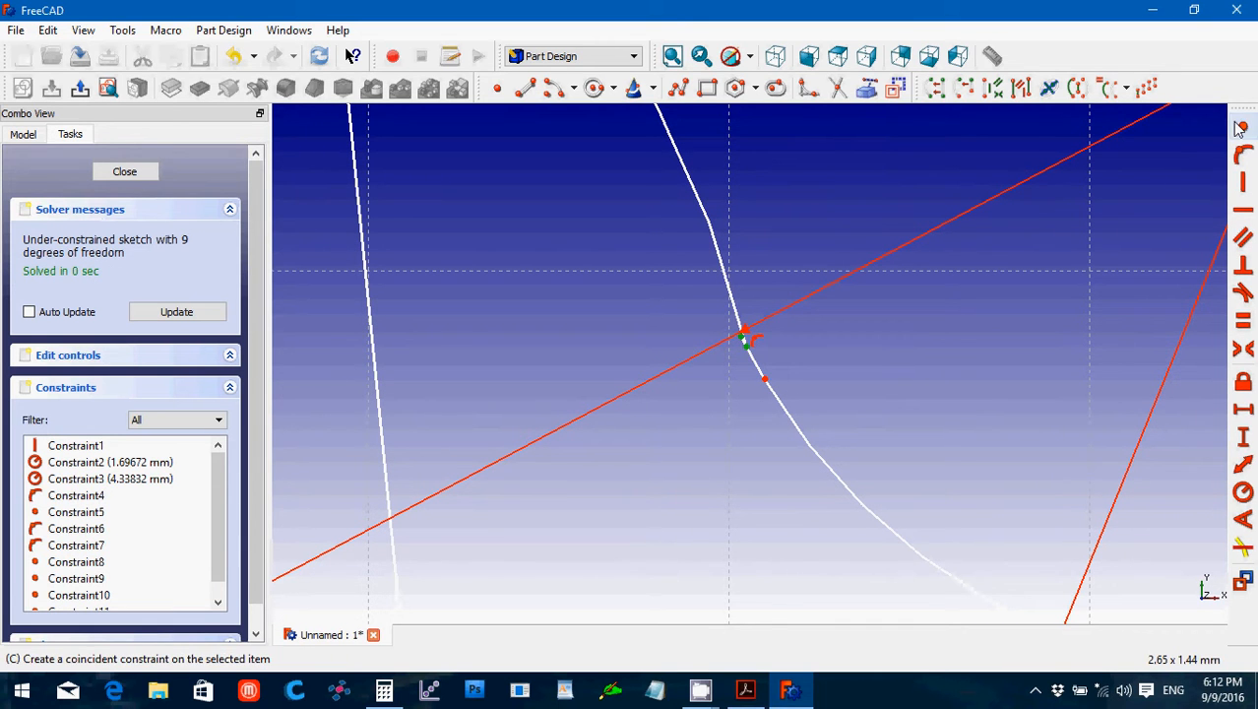
left_click(1242, 128)
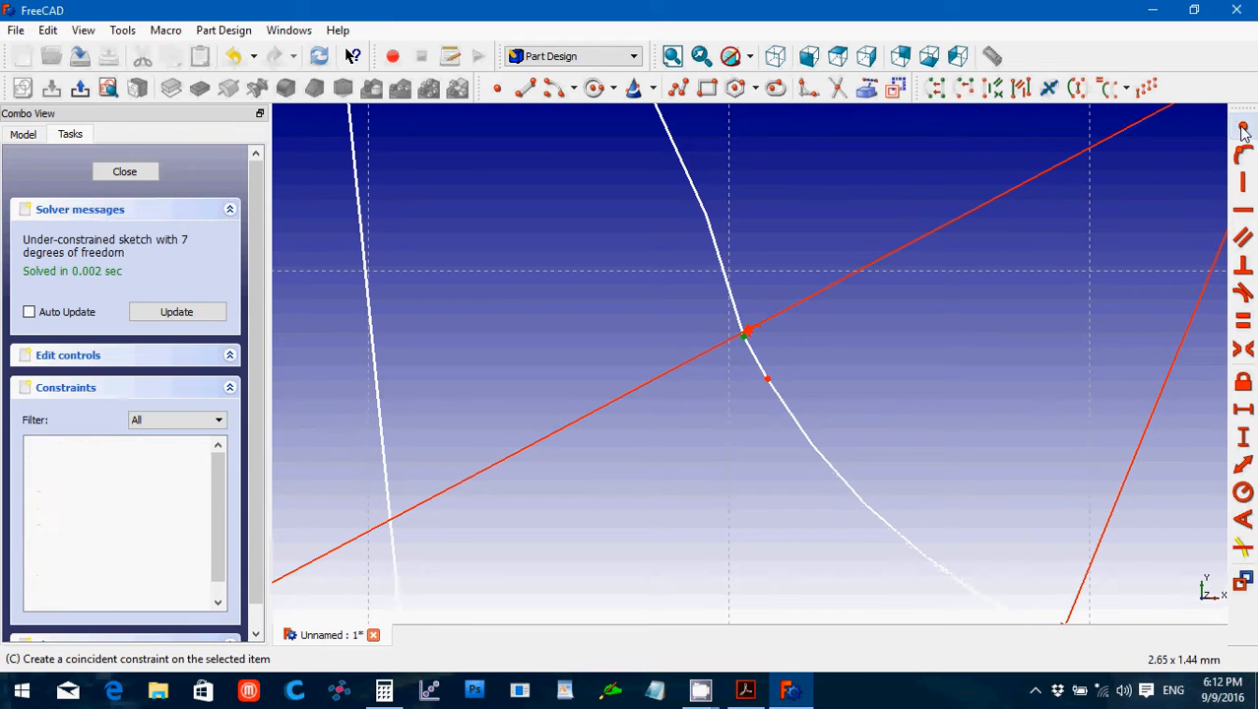
left_click(786, 406)
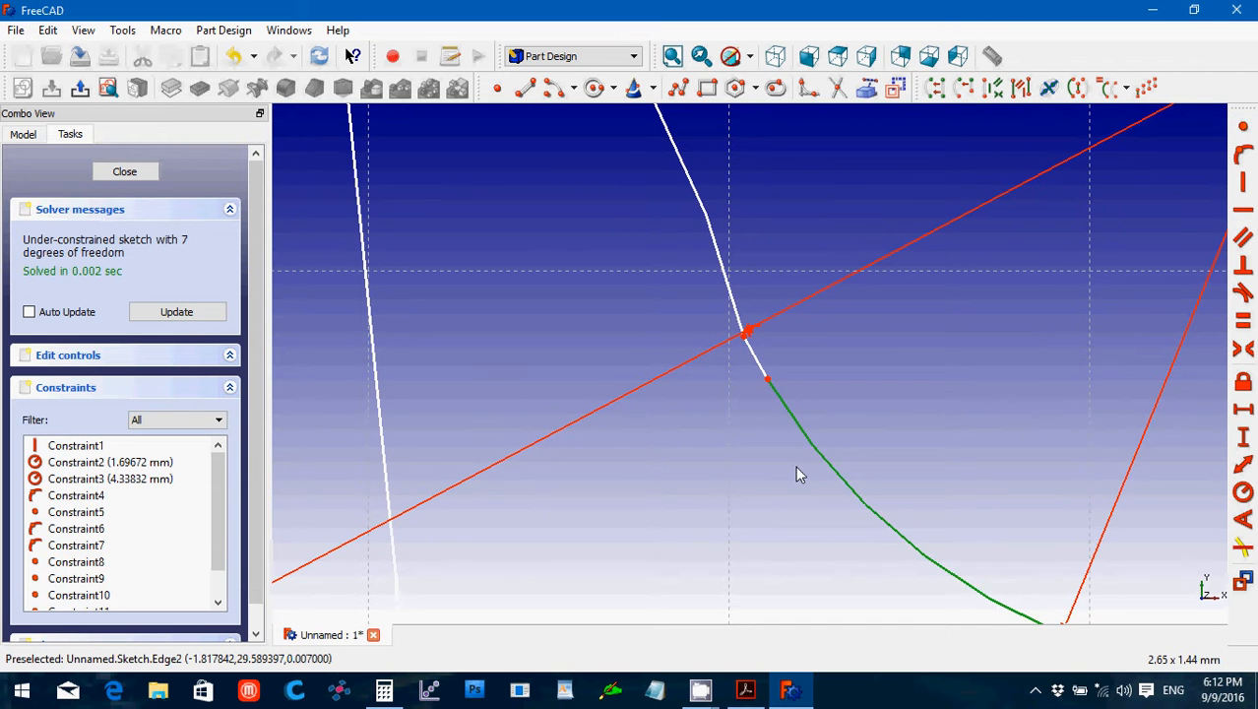
Examine the tooth sketch along the lower arc down to its joint with the upper end of the vertical line.
key("Left")
key("Left")
key("Left")
key("Left")
key("Left")
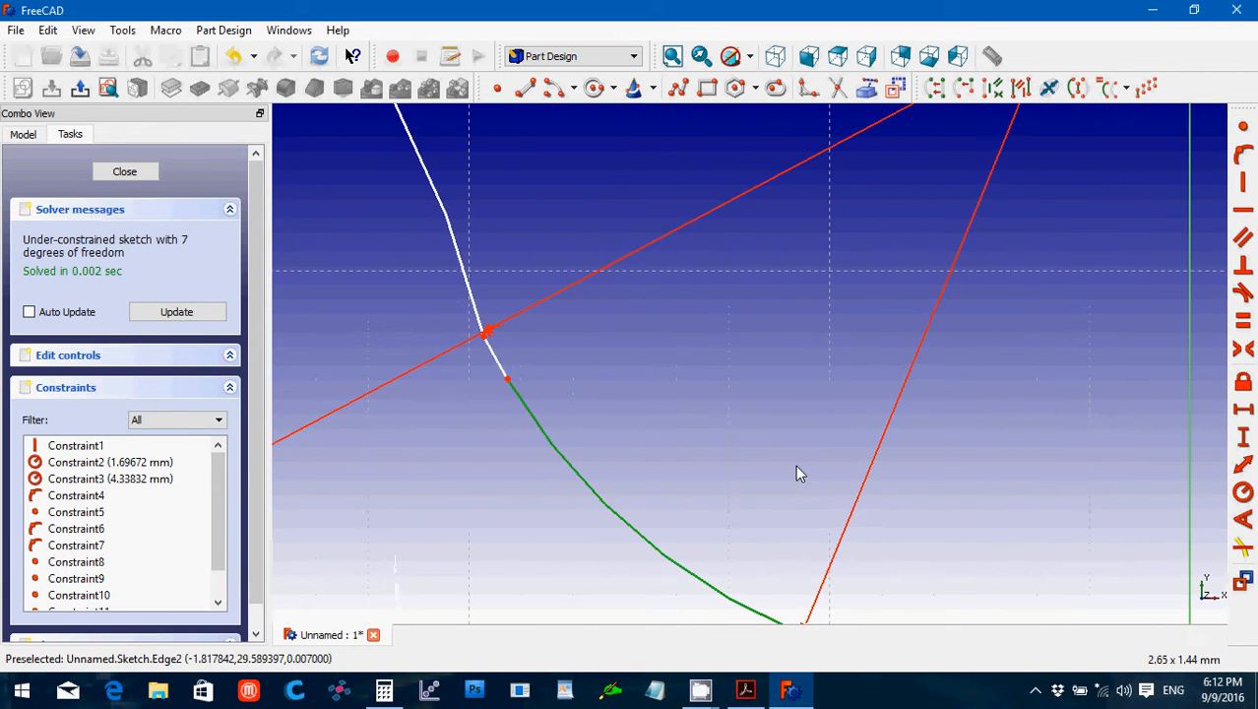
key("Up")
key("Up")
key("Up")
key("Up")
key("Left")
key("Left")
key("Left")
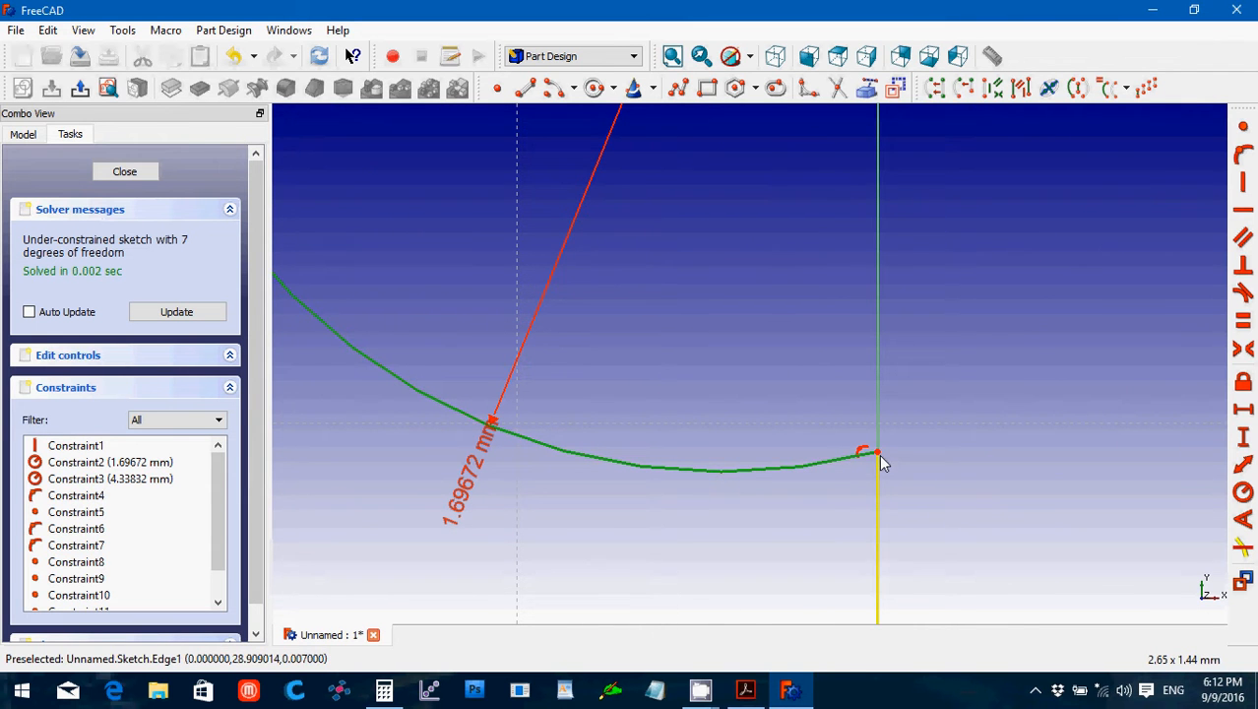
left_click(881, 456)
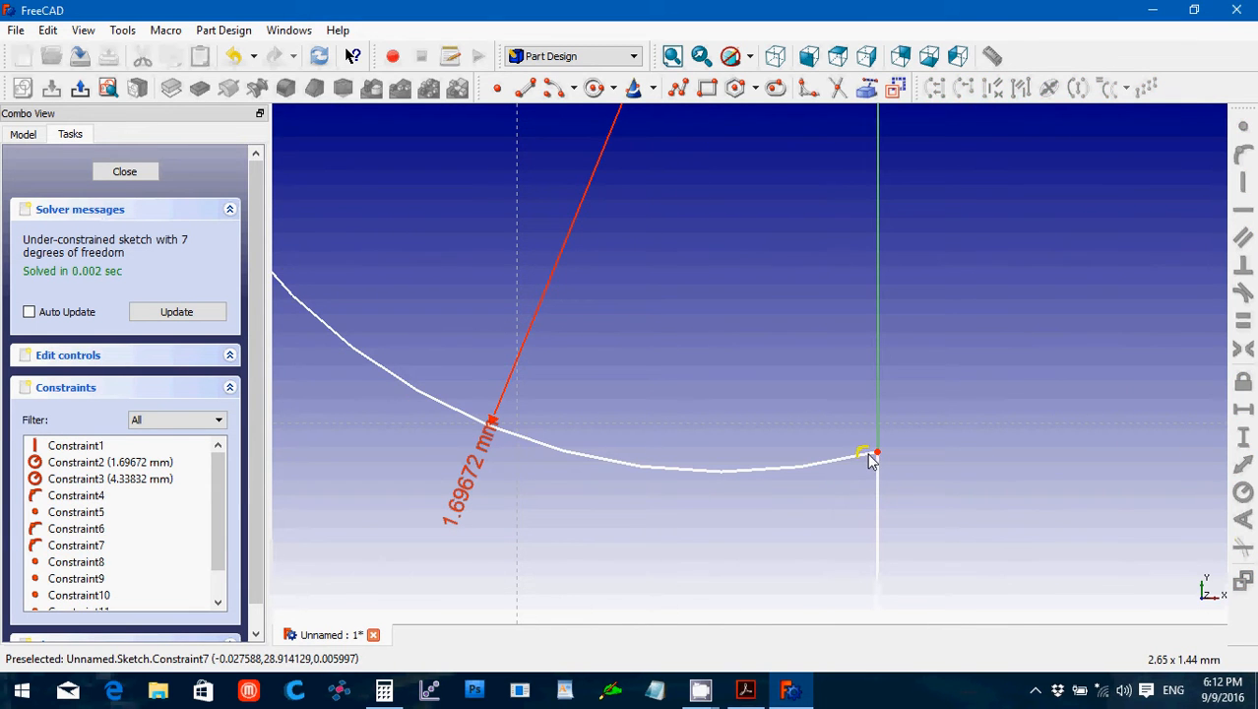
left_click_drag(812, 462, 815, 462)
scroll(815, 463, "down", 5)
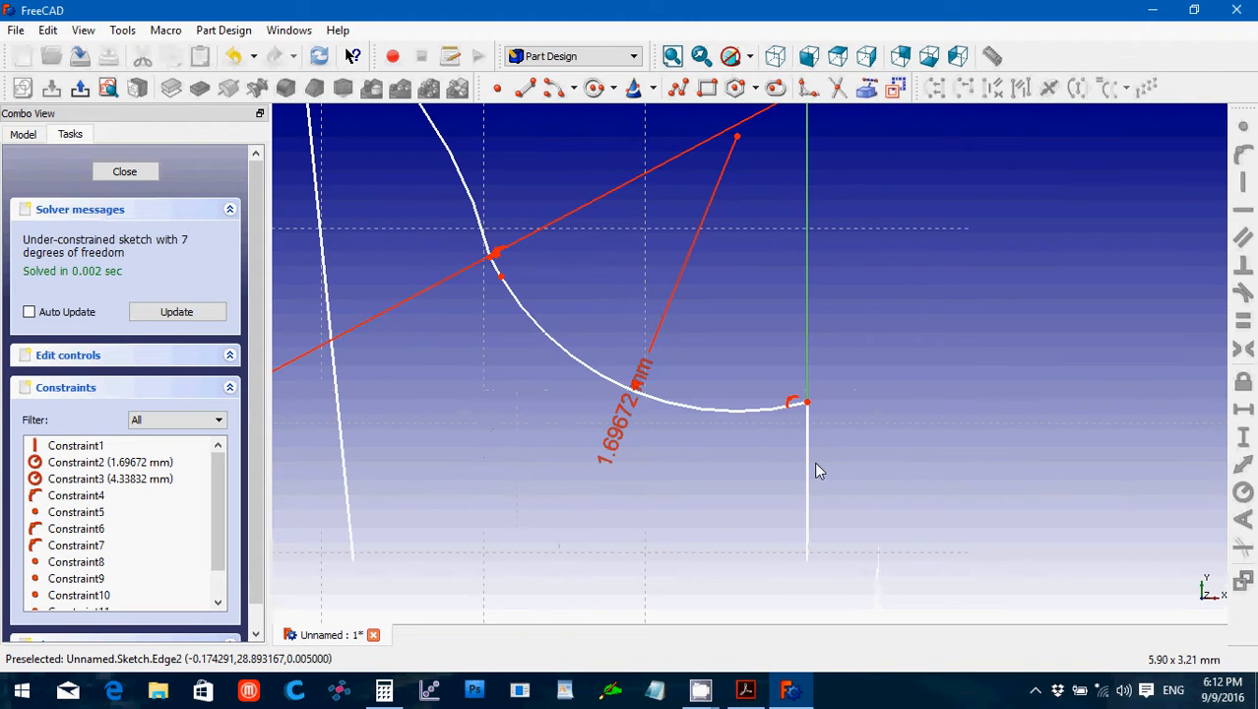
scroll(814, 470, "down", 1)
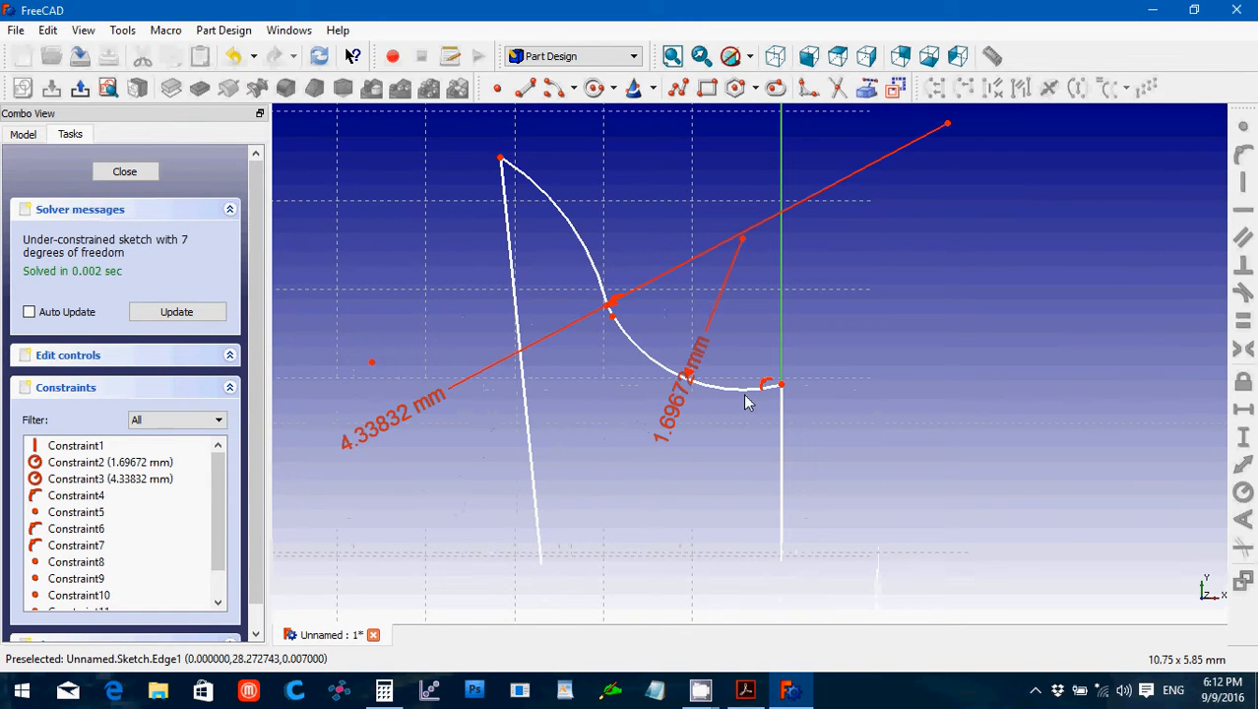
Move the lower arc and its joint with the short line slightly to test the connections, and finish editing the sketch.
left_click_drag(753, 388, 751, 405)
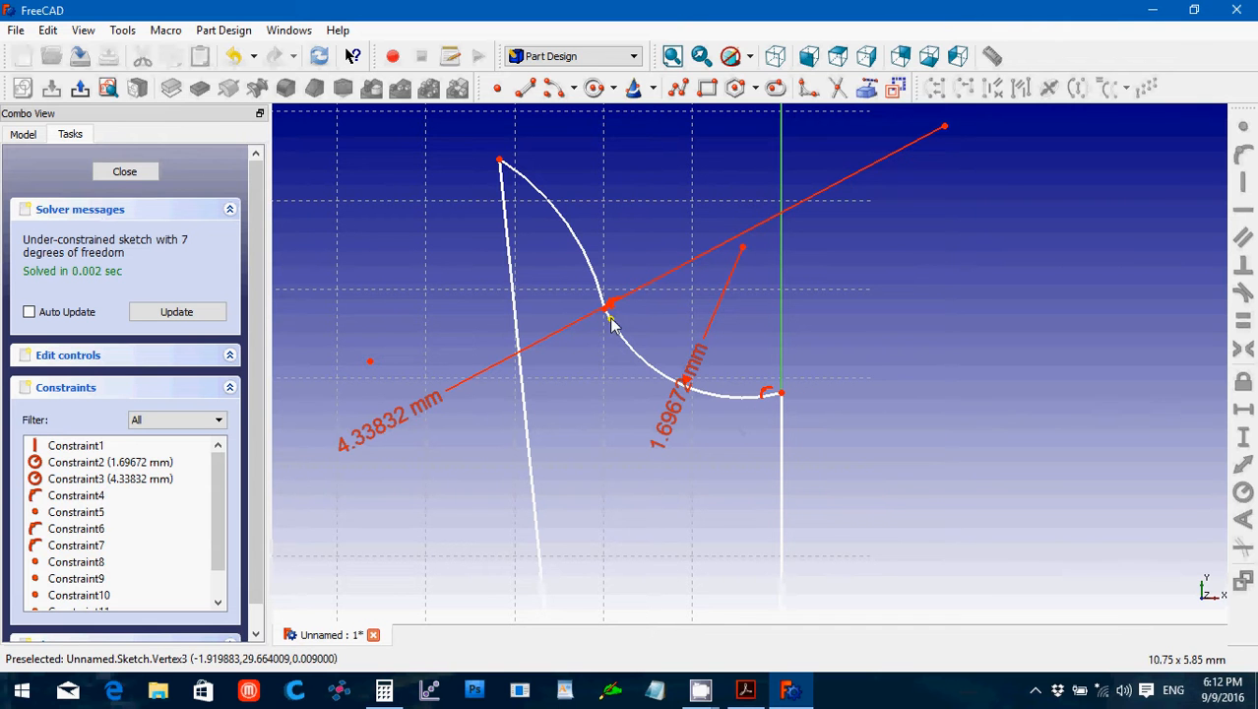
mouse_move(610, 321)
left_mouse_down()
mouse_move(623, 336)
mouse_move(619, 327)
left_mouse_up()
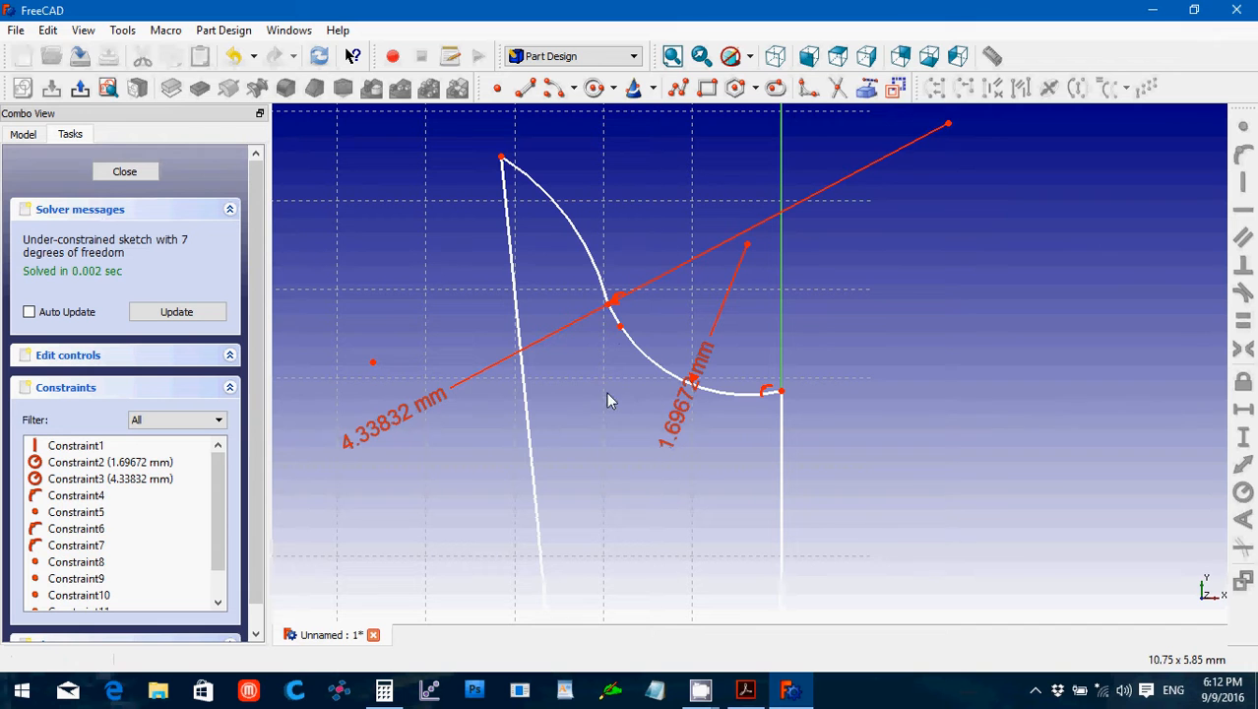
left_click(125, 173)
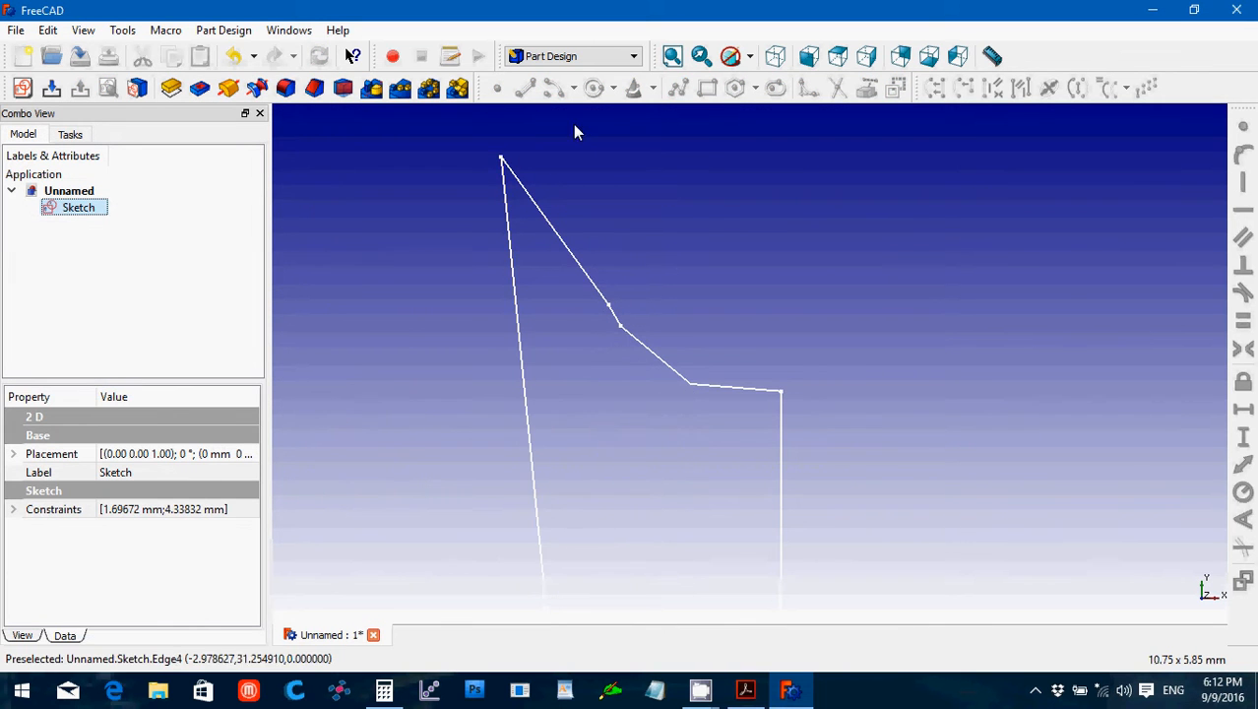
Pad the closed wedge sketch to a length of 23.4696 mm.
left_click(672, 57)
left_click(624, 387)
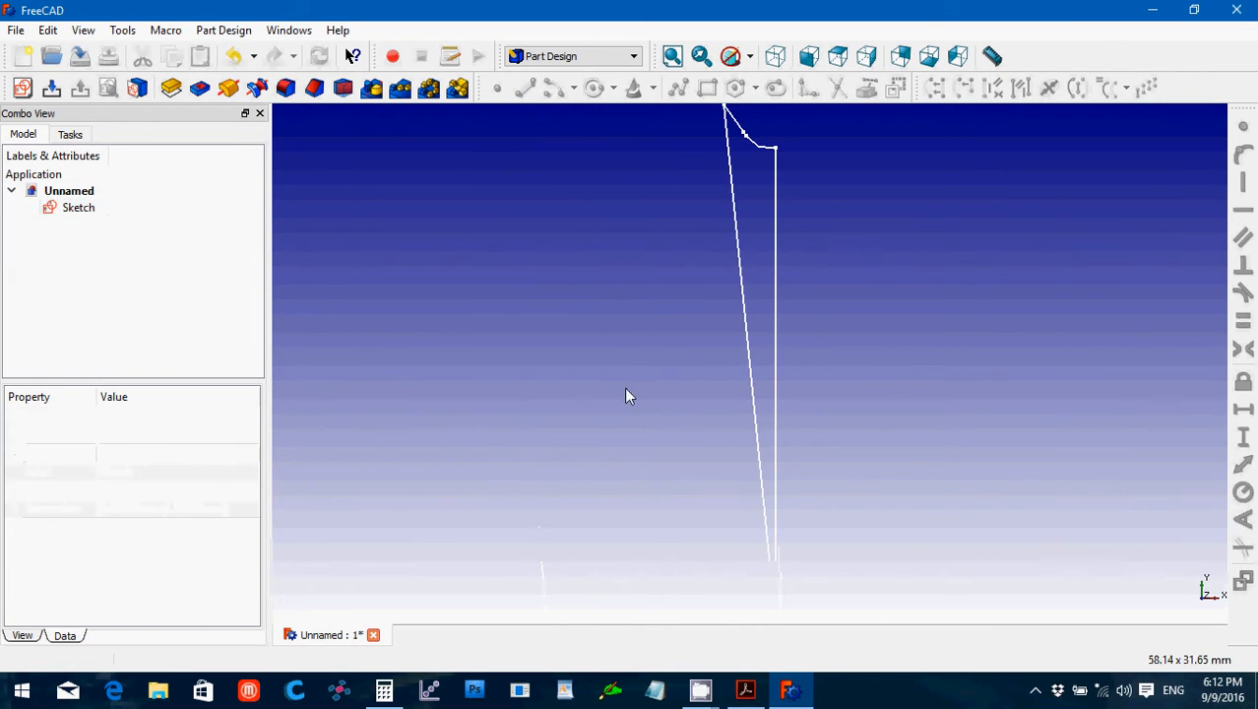
left_click(171, 87)
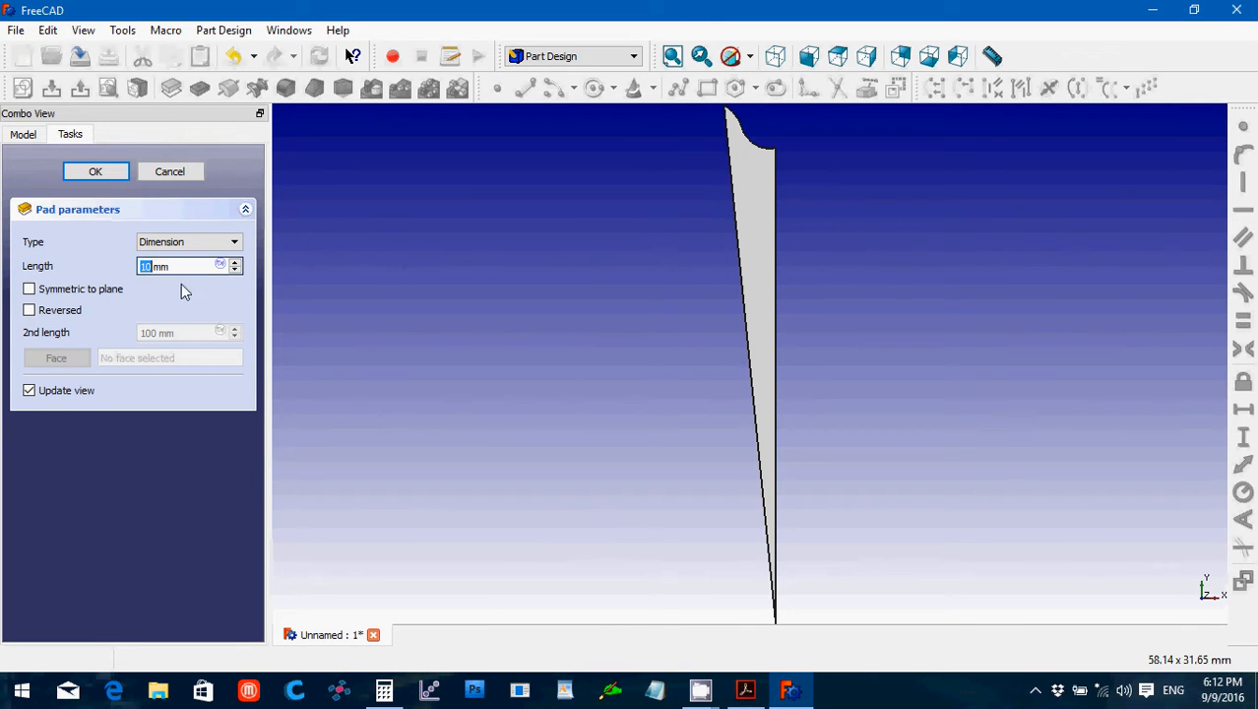
left_click_drag(182, 271, 126, 265)
type("23.4696")
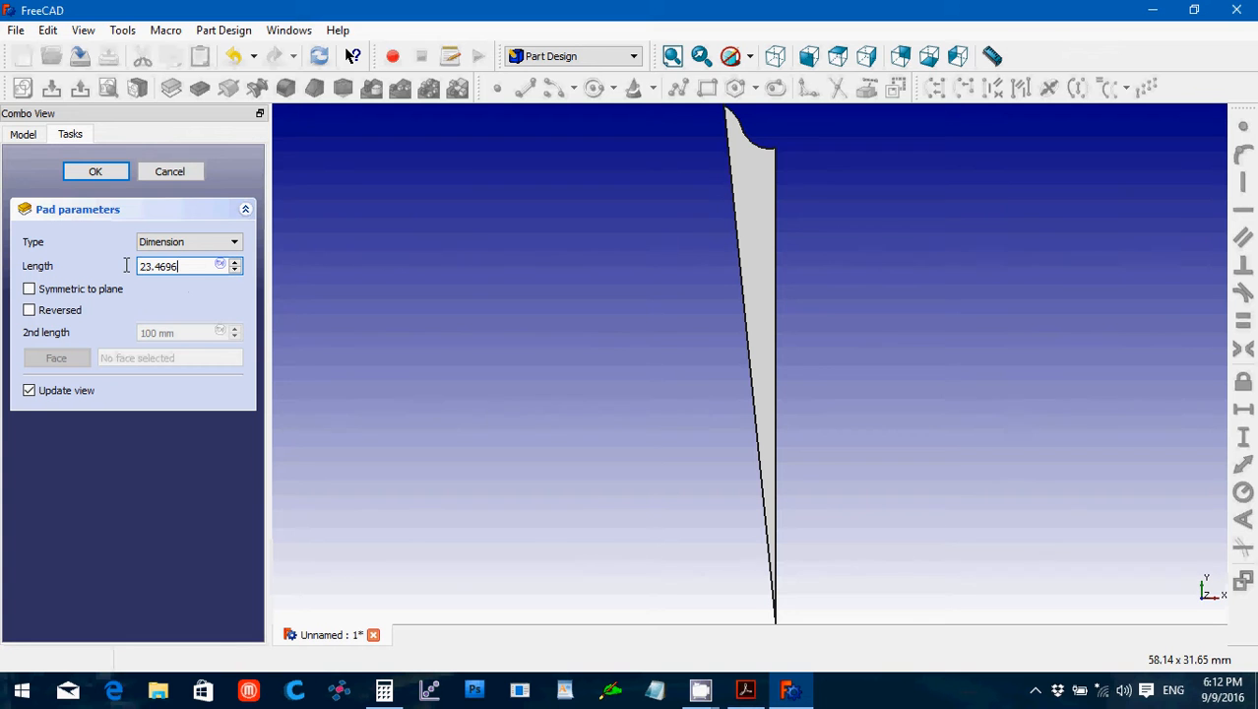
left_click(95, 172)
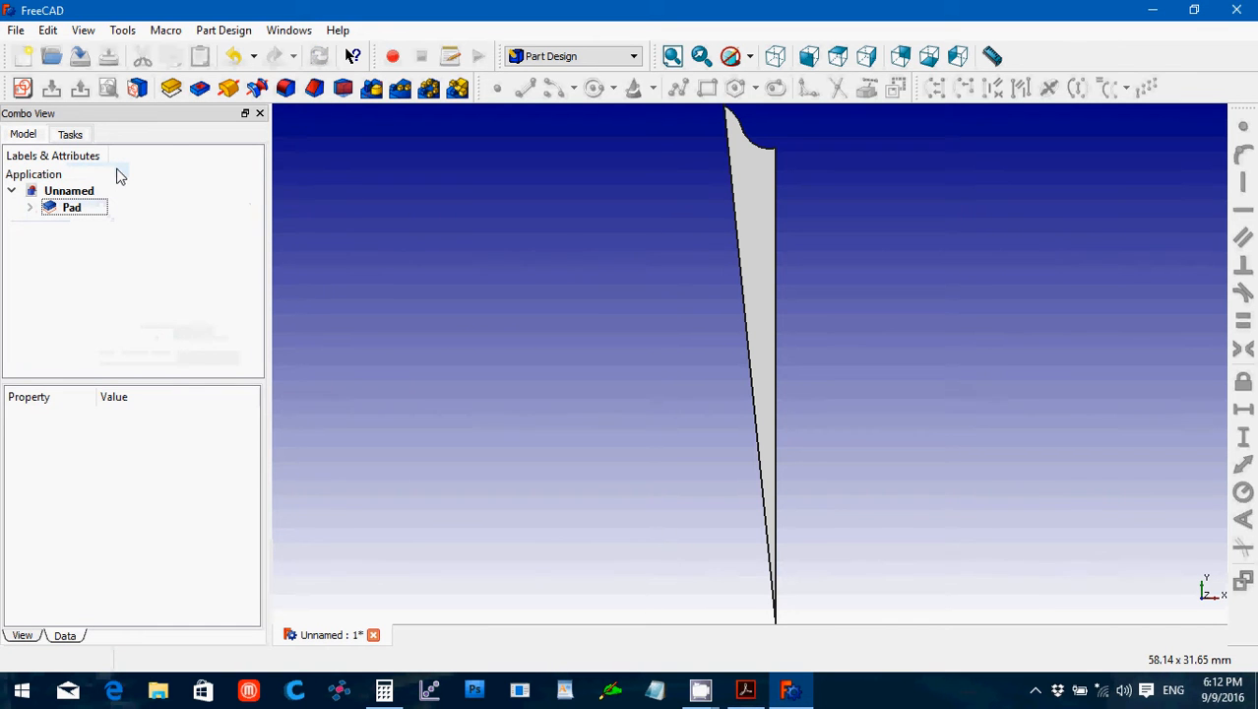
Switch to the Part workbench and mirror the padded wedge about the YZ plane through the base point 0, 0, 0.
left_click(559, 61)
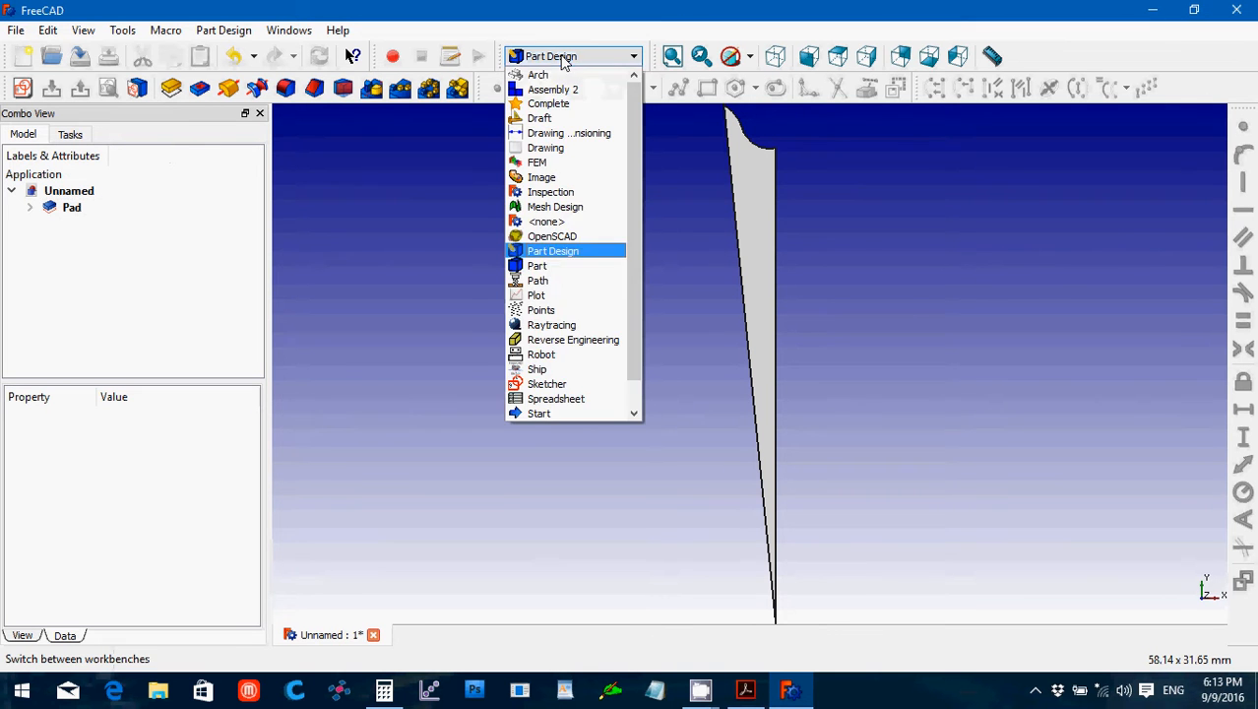
left_click(557, 271)
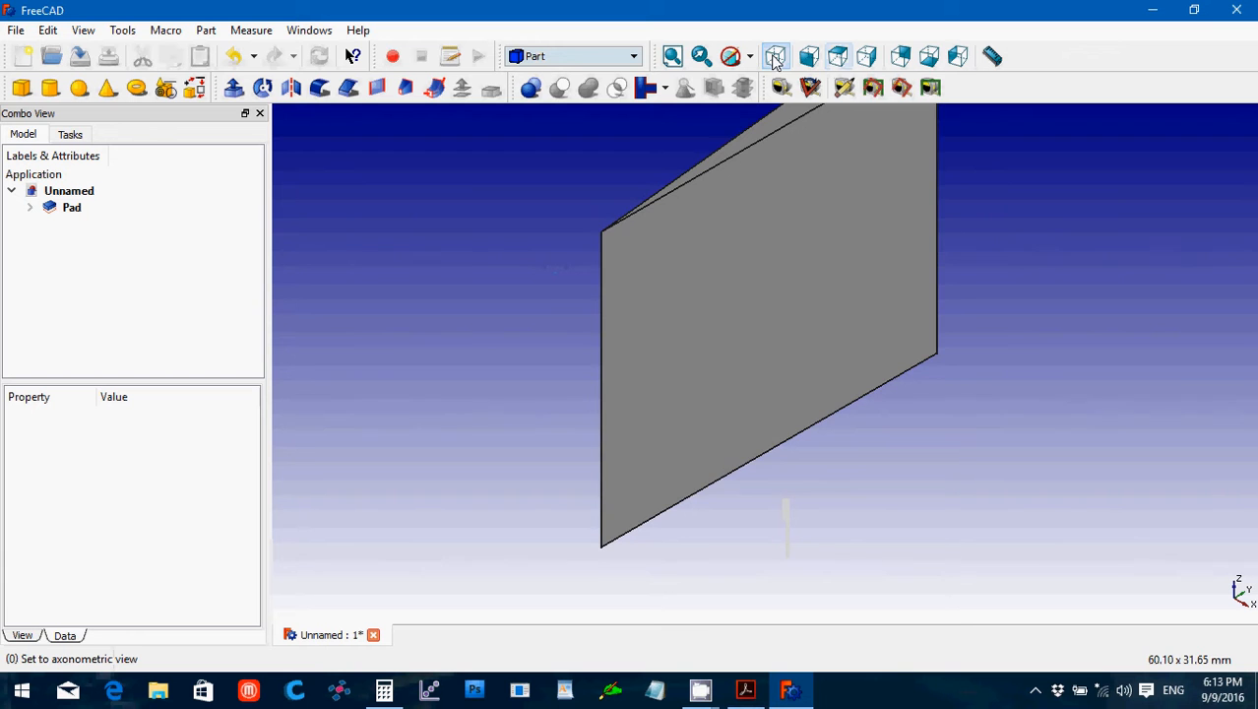
scroll(753, 321, "down", 5)
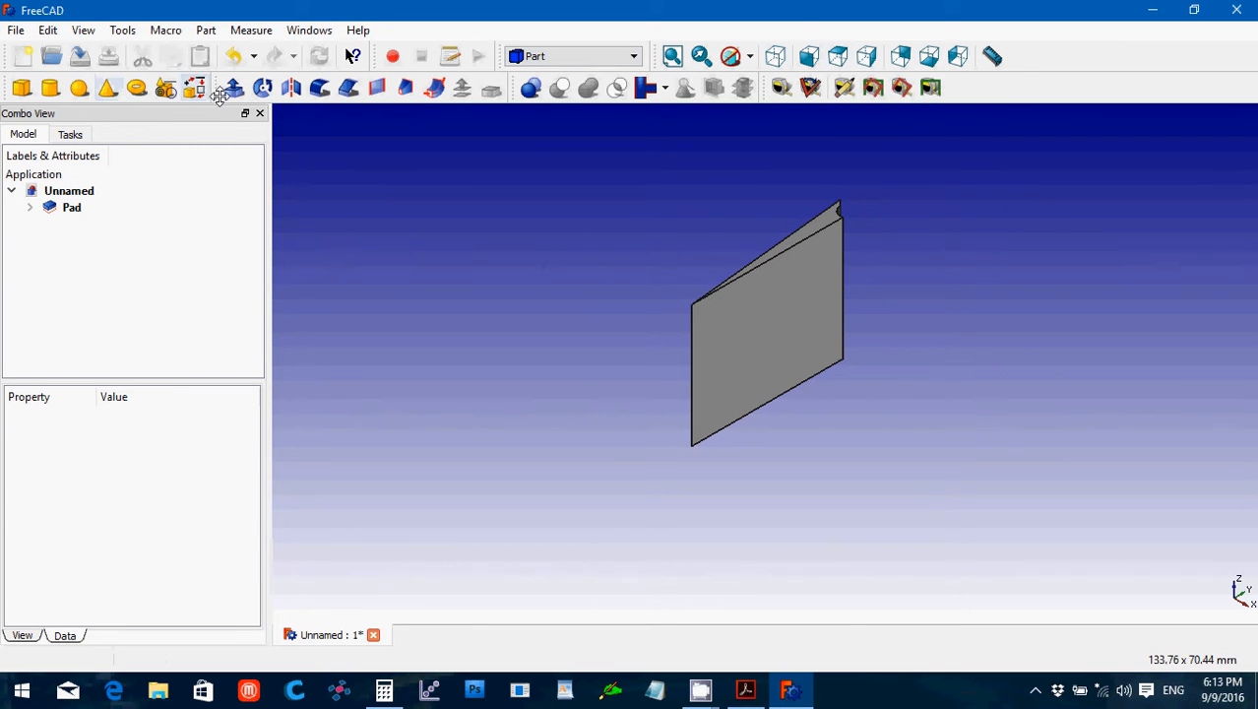
left_click(78, 209)
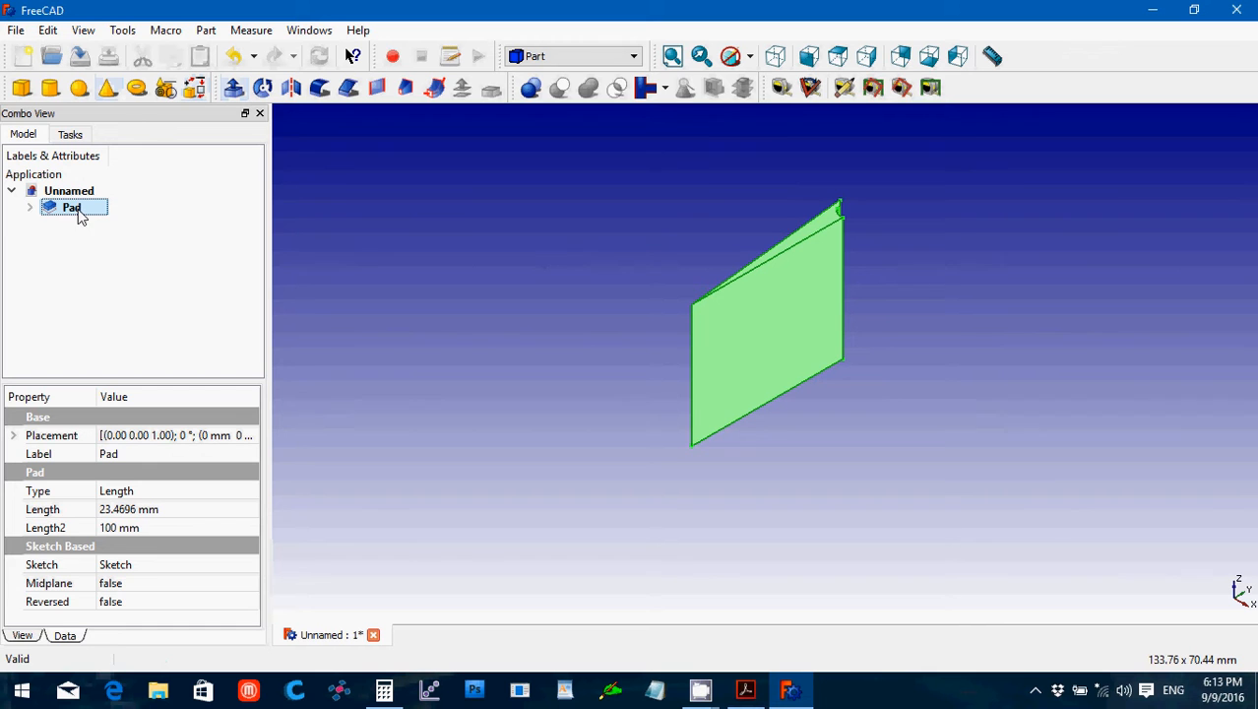
left_click(291, 87)
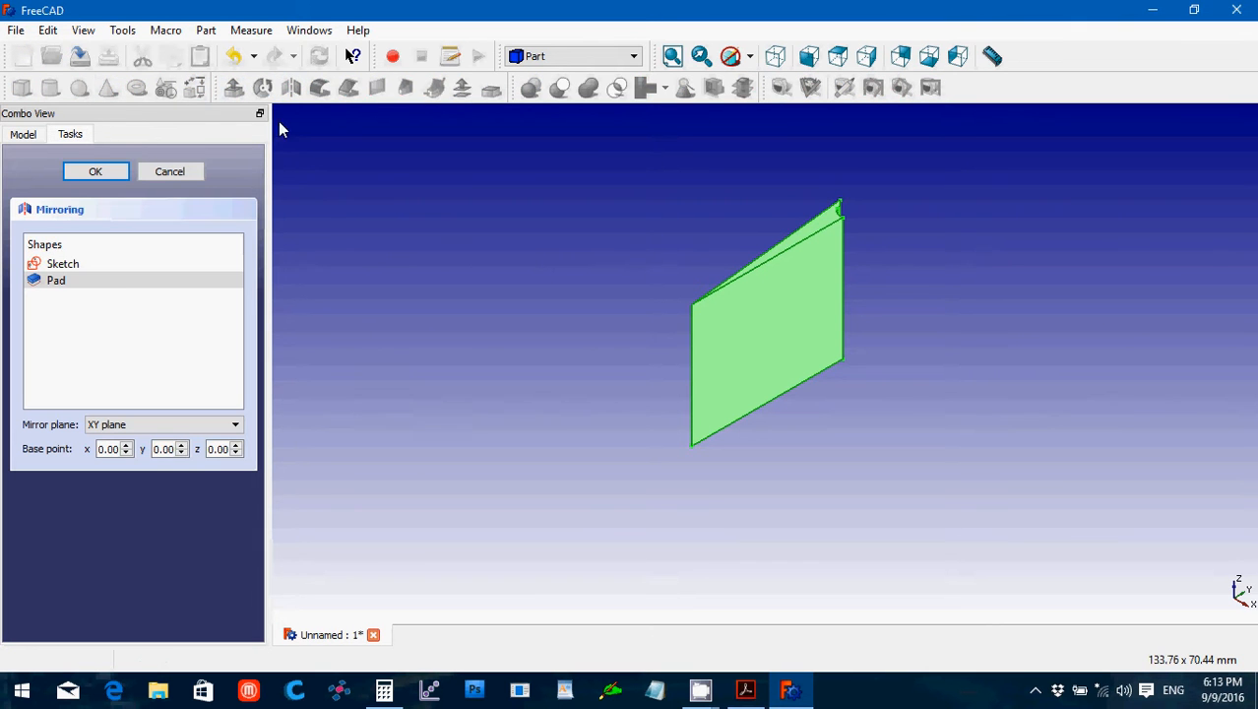
left_click(175, 433)
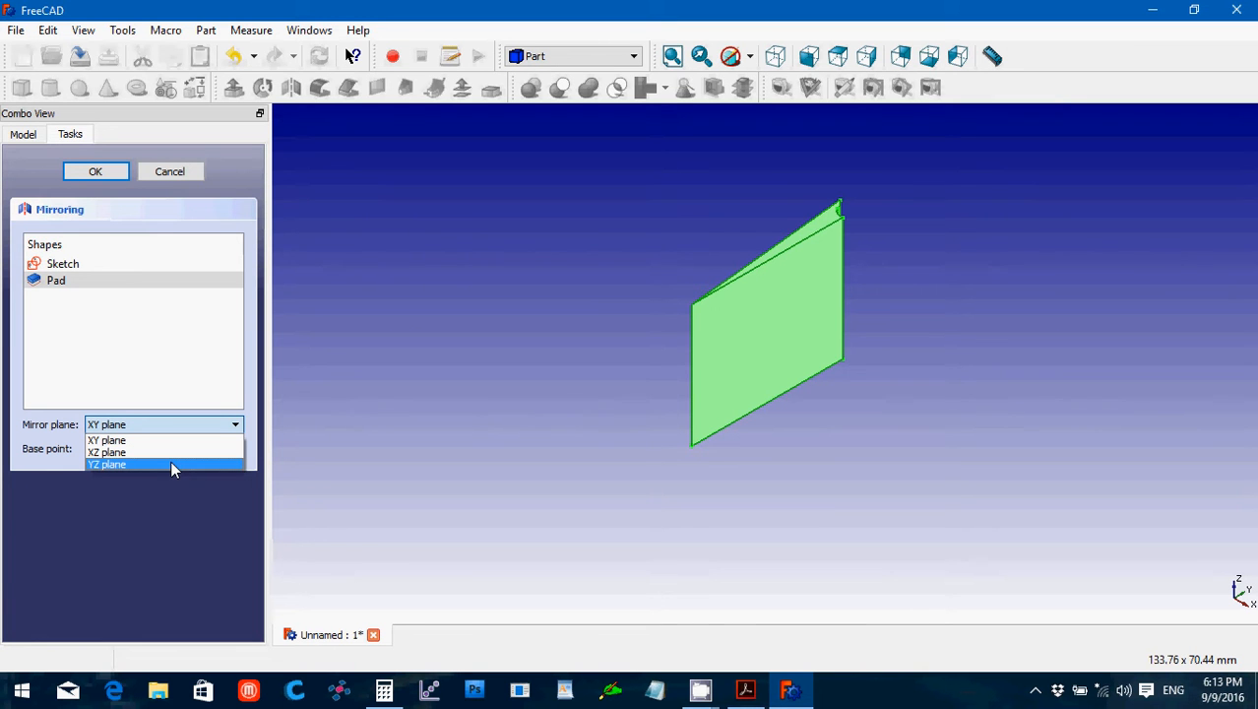
left_click(172, 464)
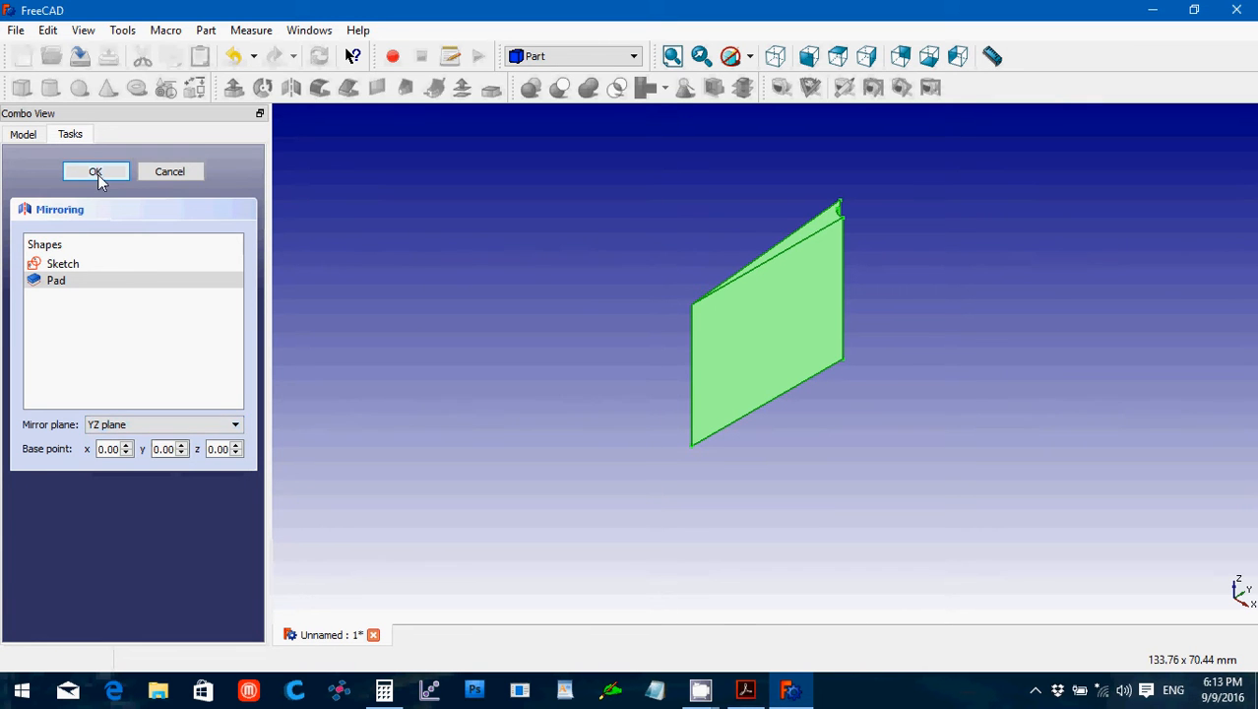
left_click(96, 173)
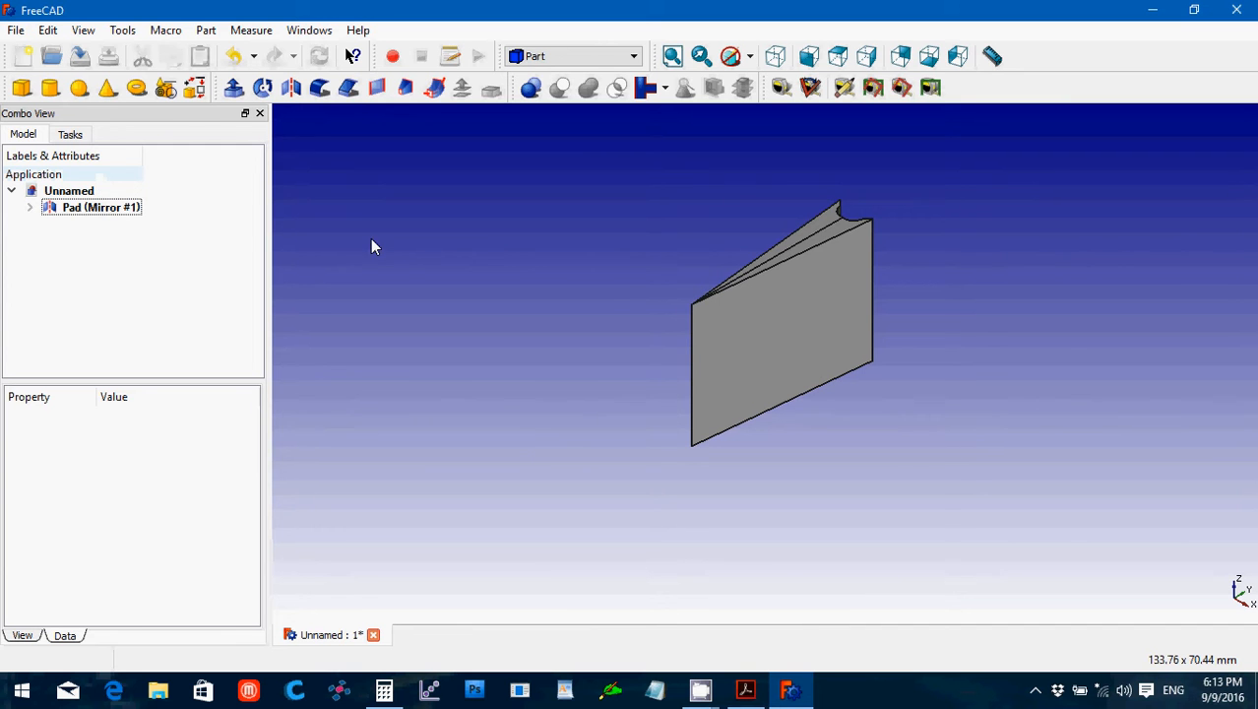
left_click(835, 58)
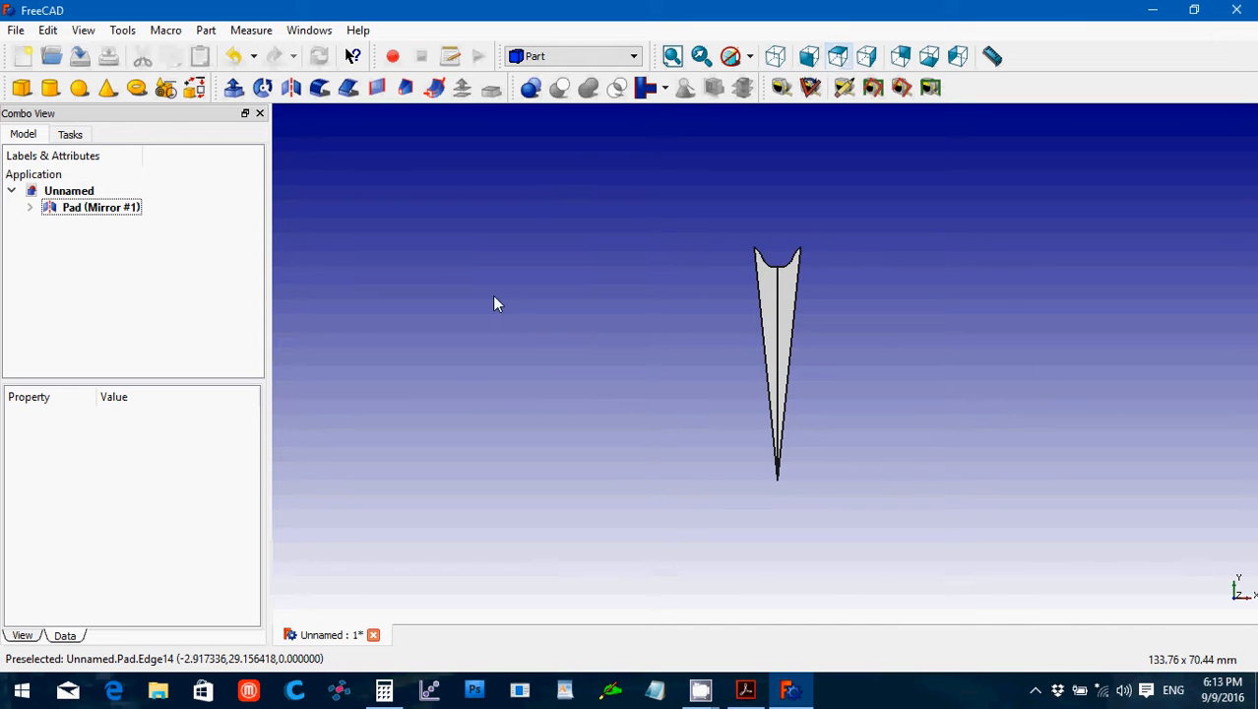
left_click(30, 208)
left_click(29, 207)
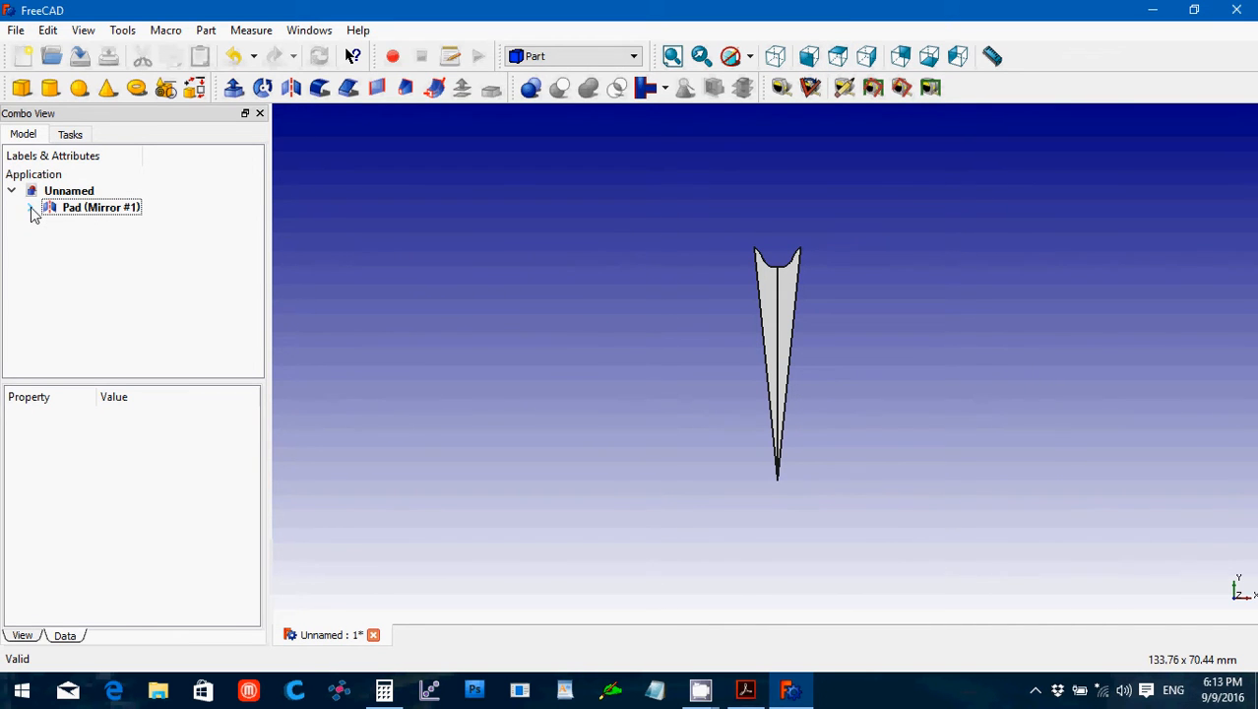
double_click(30, 209)
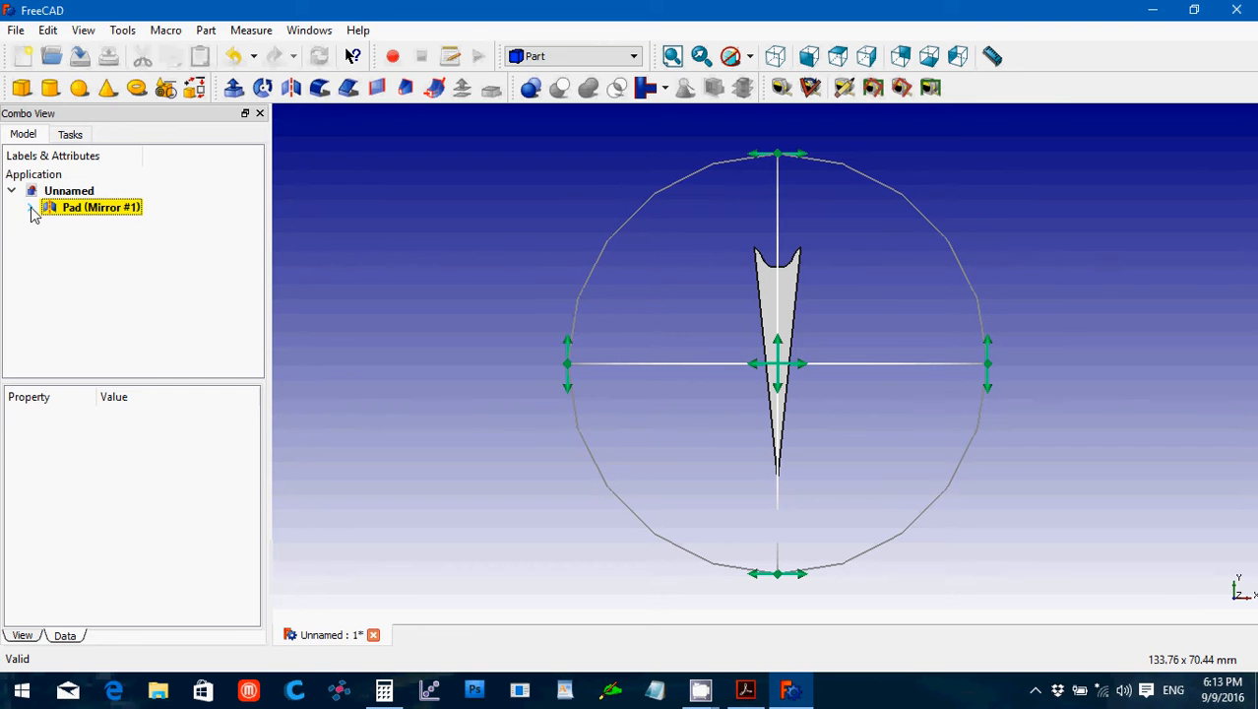
left_click(46, 211)
right_click(46, 210)
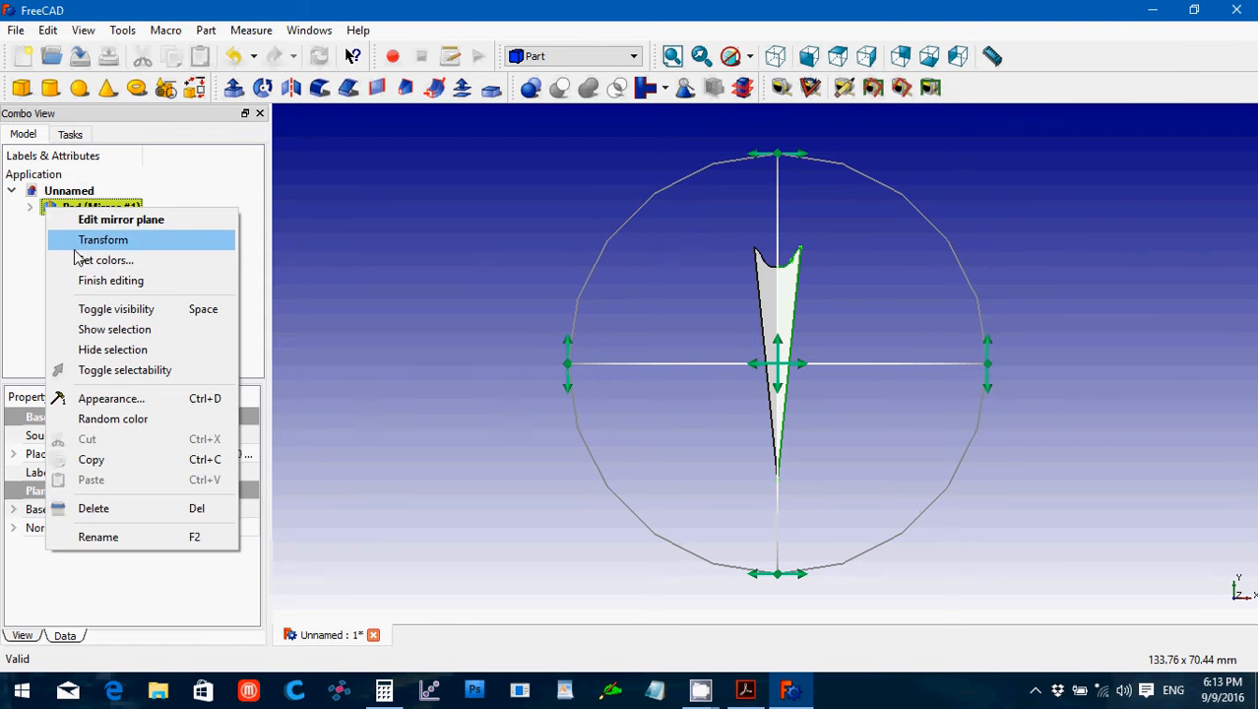
left_click(87, 279)
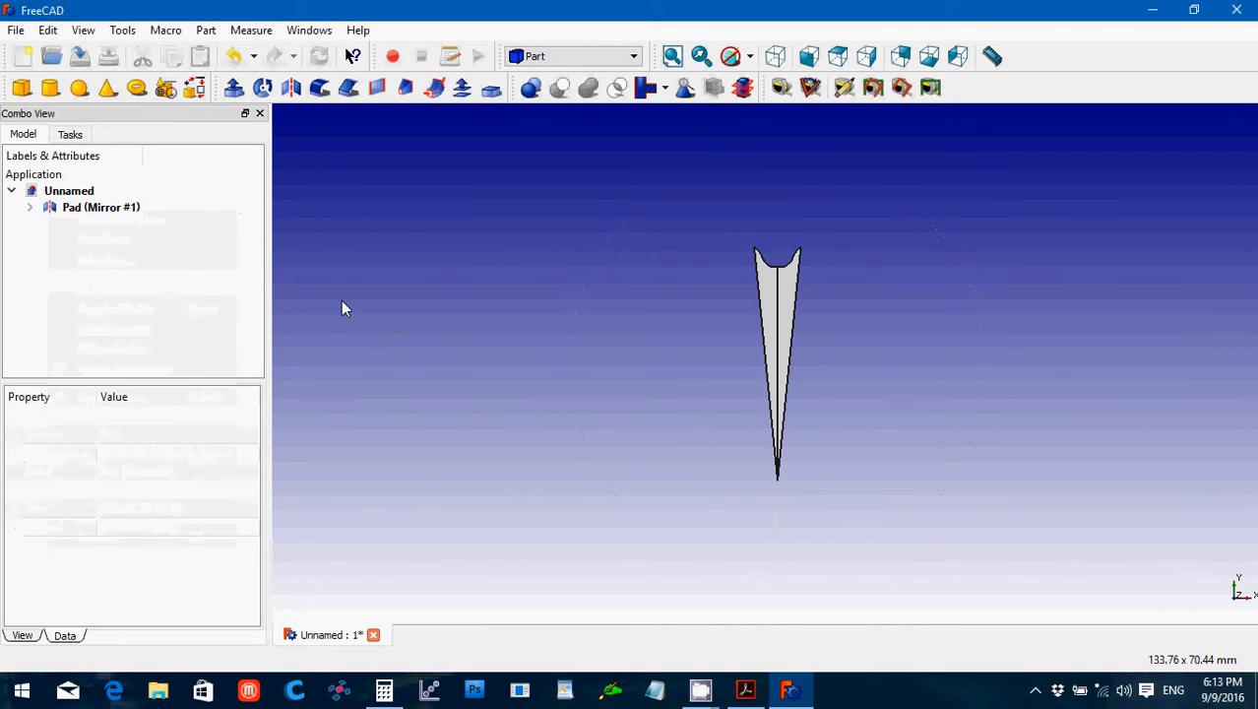
left_click(105, 211)
right_click(105, 211)
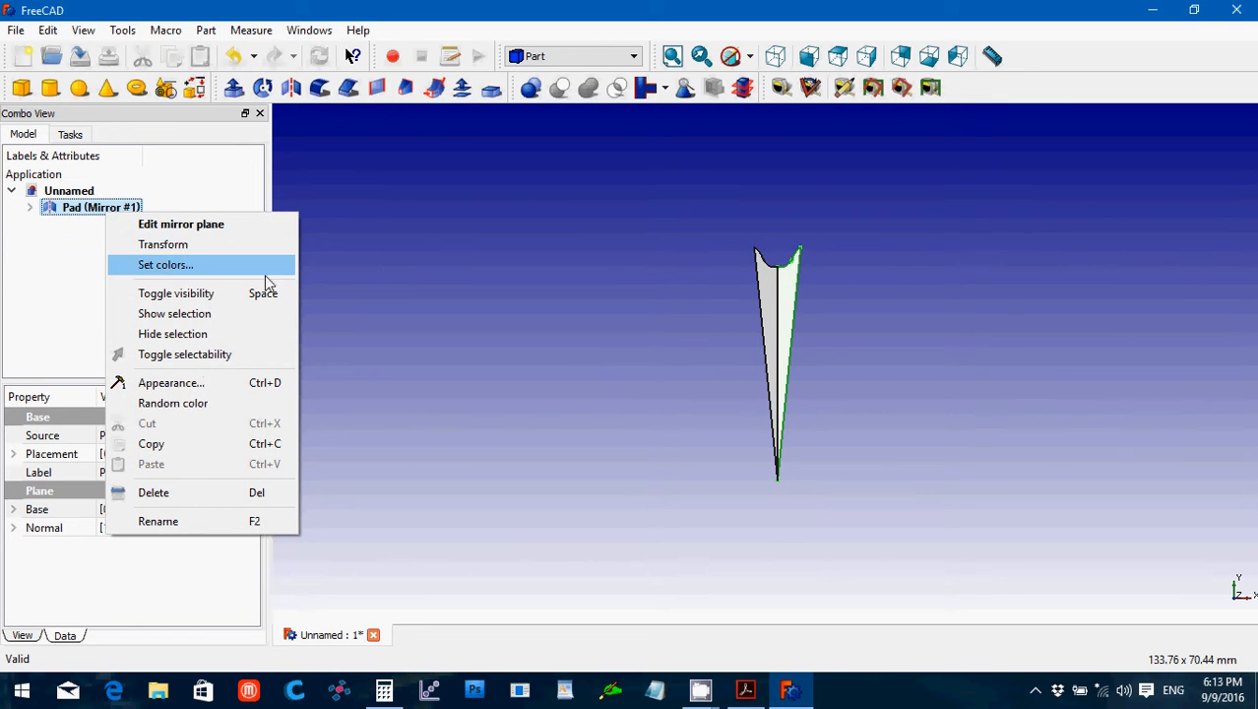
left_click(398, 281)
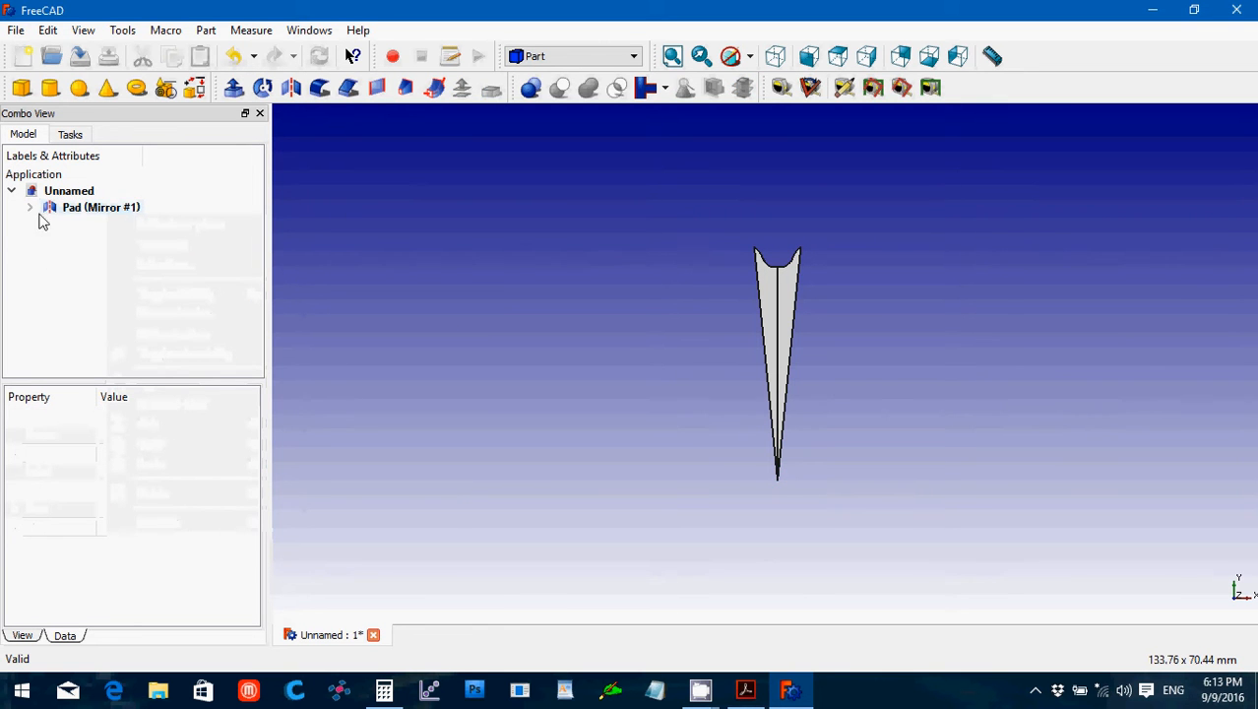
Fuse the original pad and its mirrored copy into a single solid with a union.
left_click(31, 208)
left_click(86, 210)
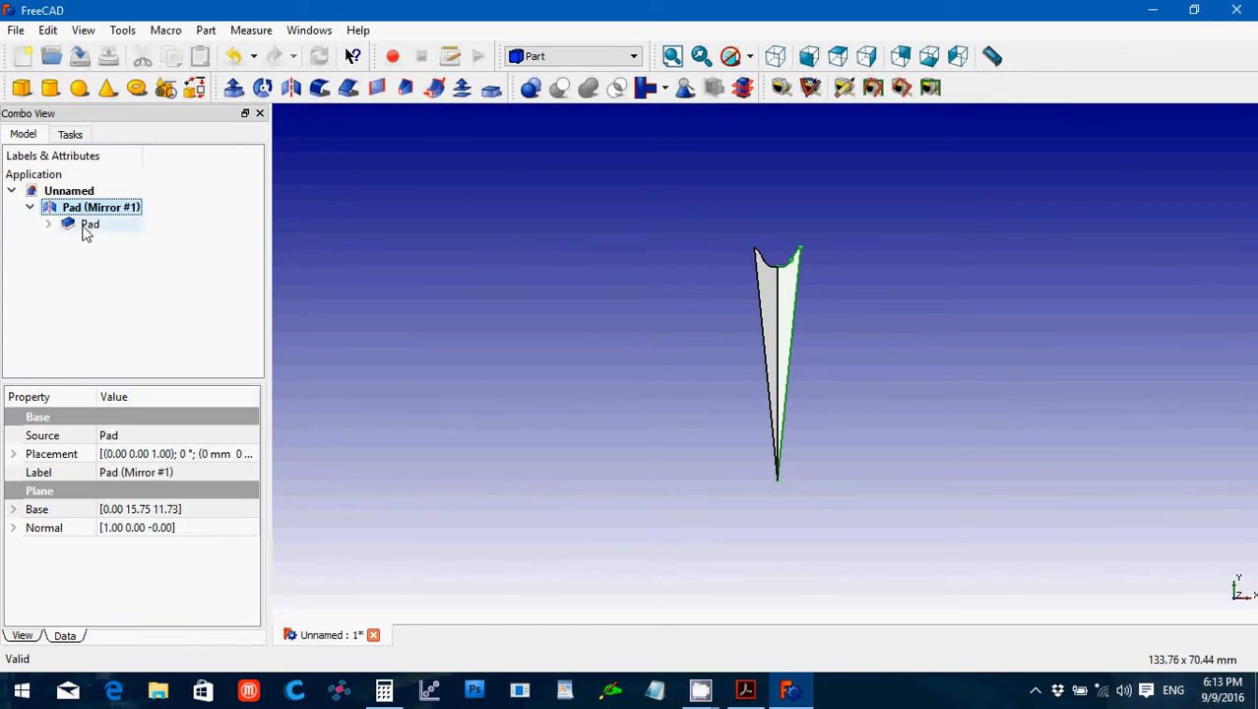
left_click(86, 225)
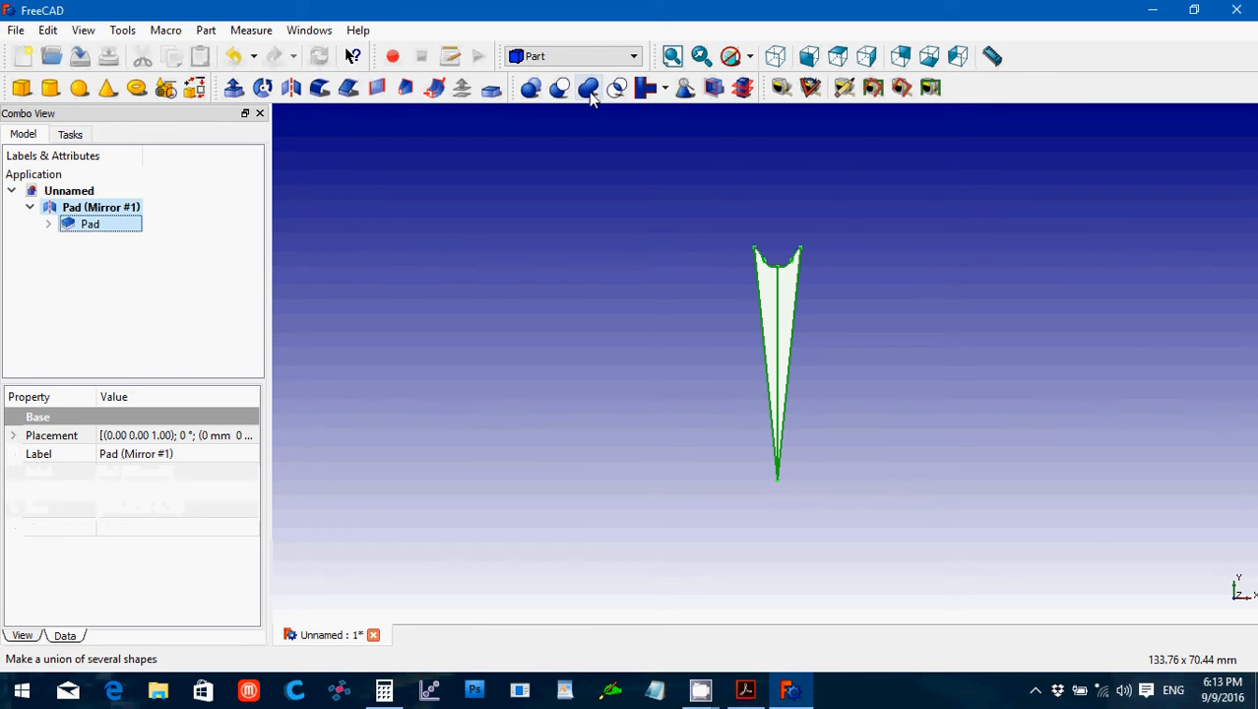
left_click(529, 90)
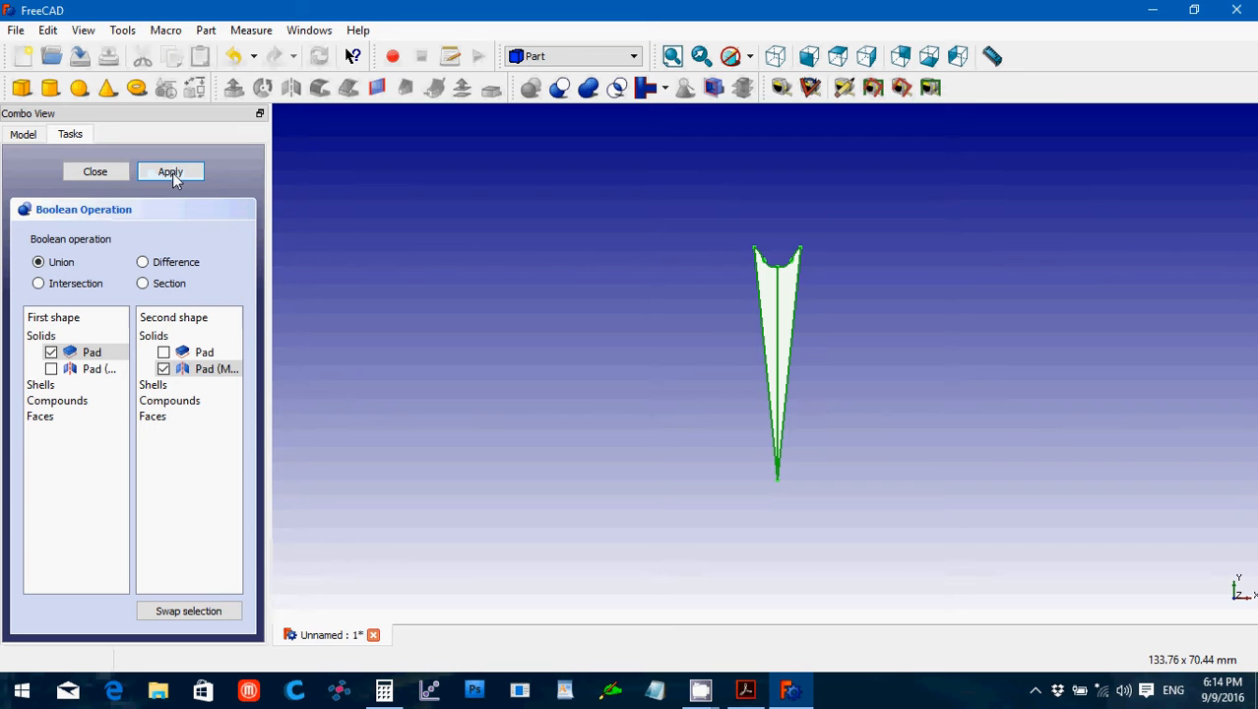
left_click(79, 173)
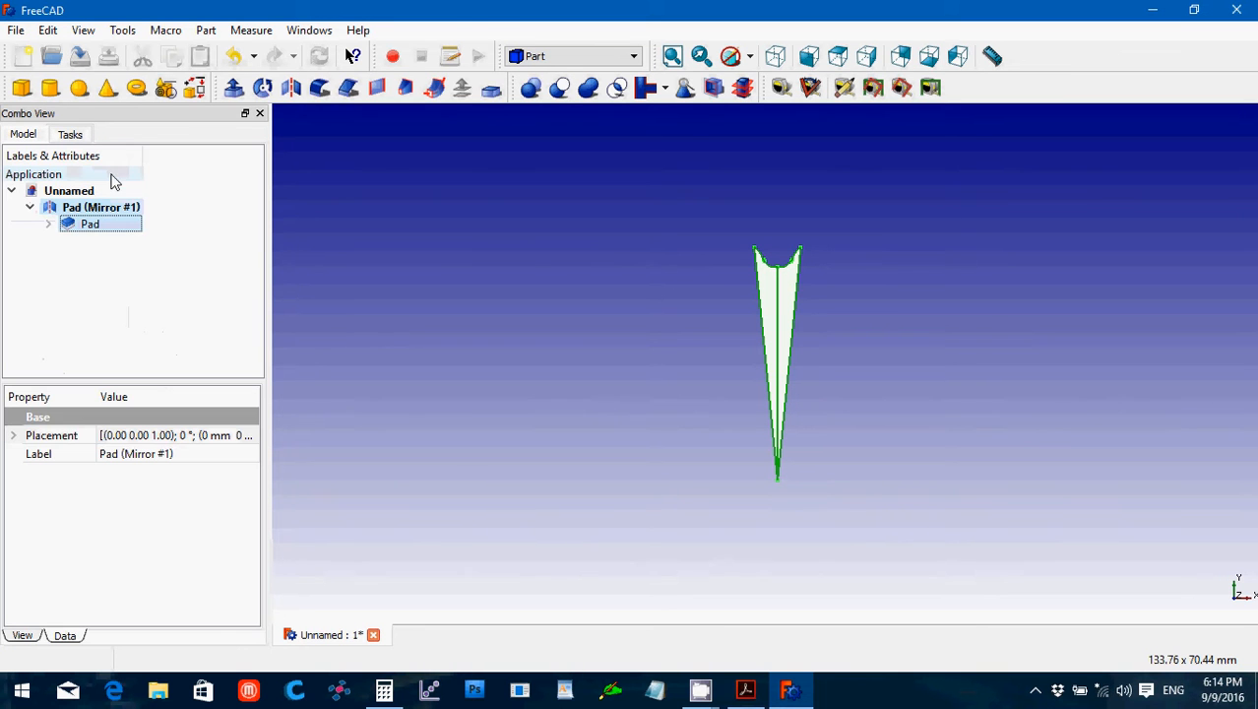
left_click(588, 90)
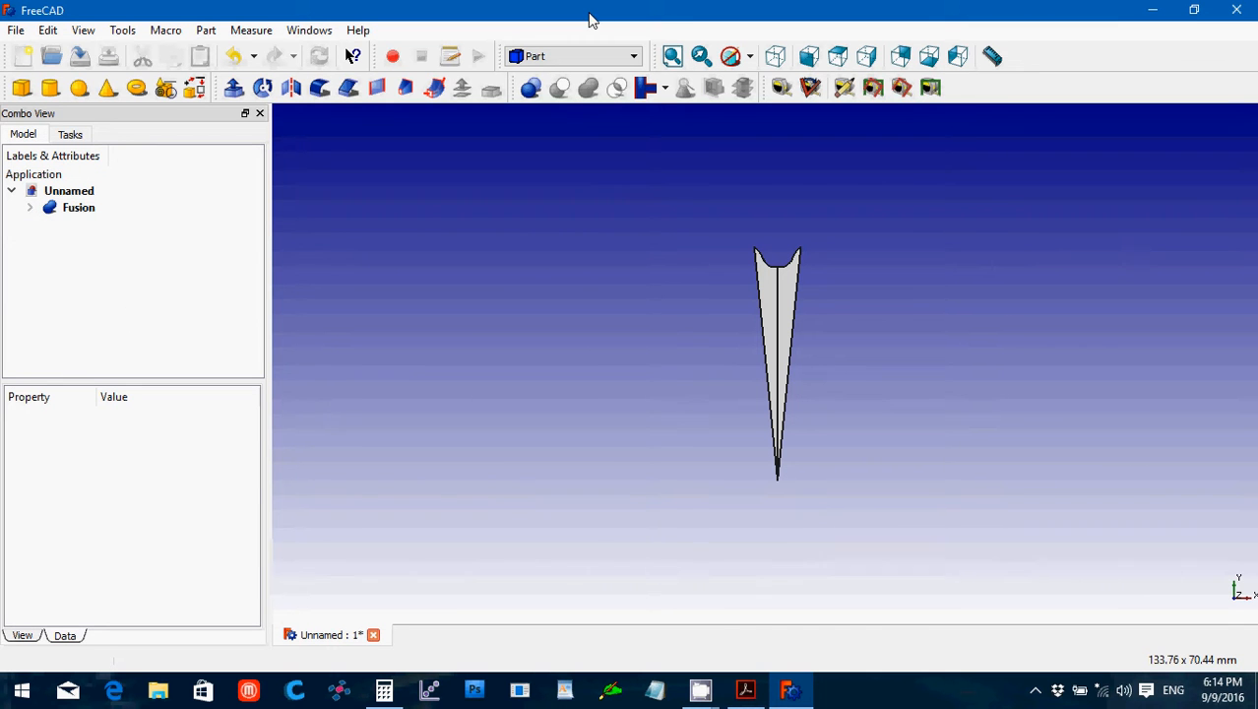
Switch to the Draft workbench with nothing selected.
left_click(76, 209)
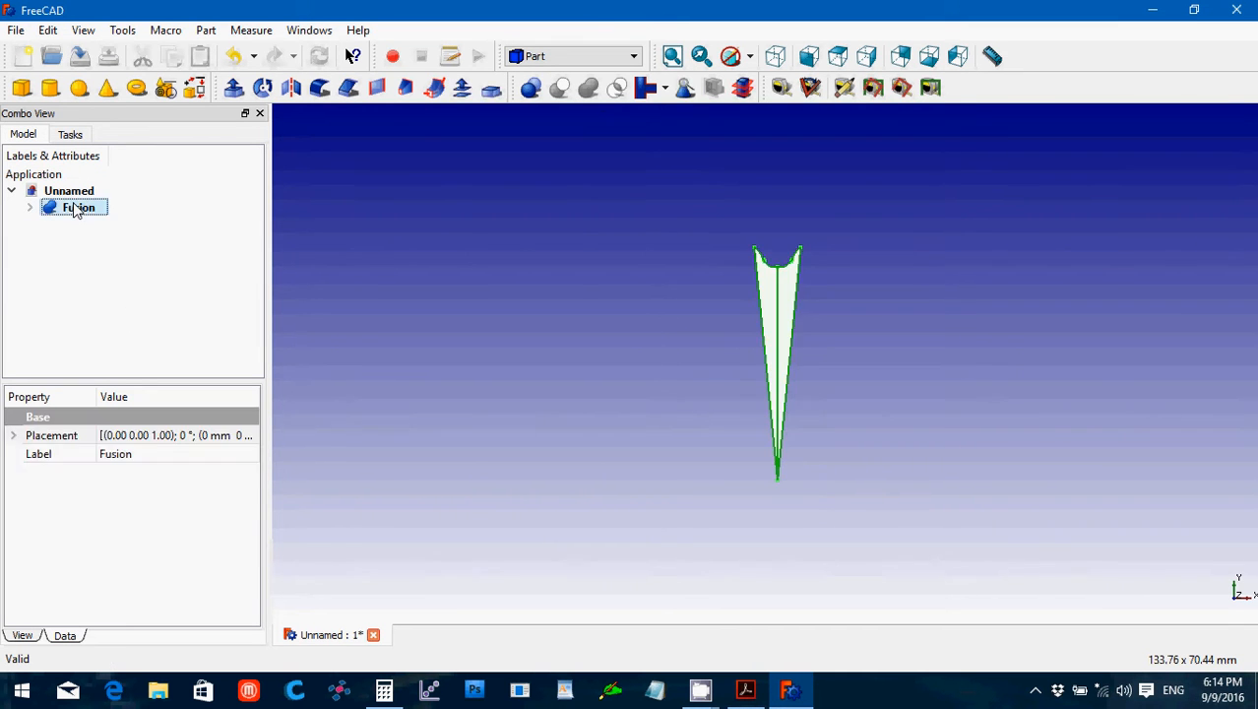
left_click(403, 298)
left_click(561, 59)
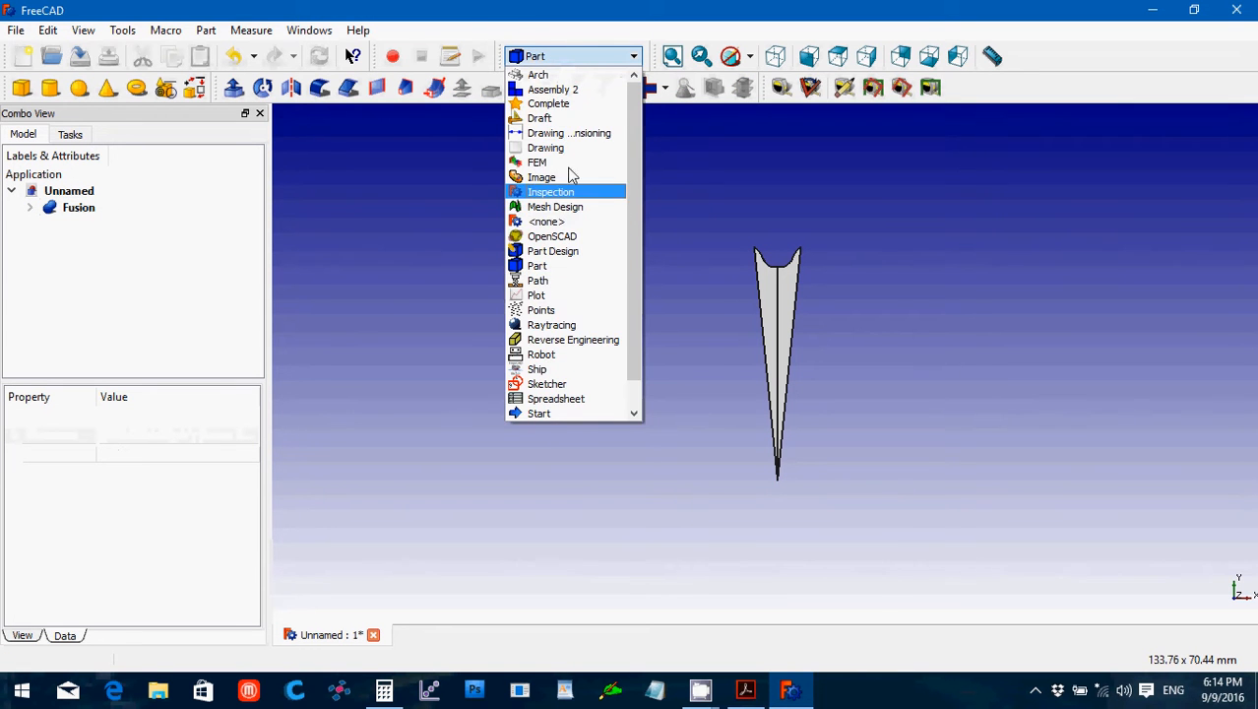
left_click(556, 118)
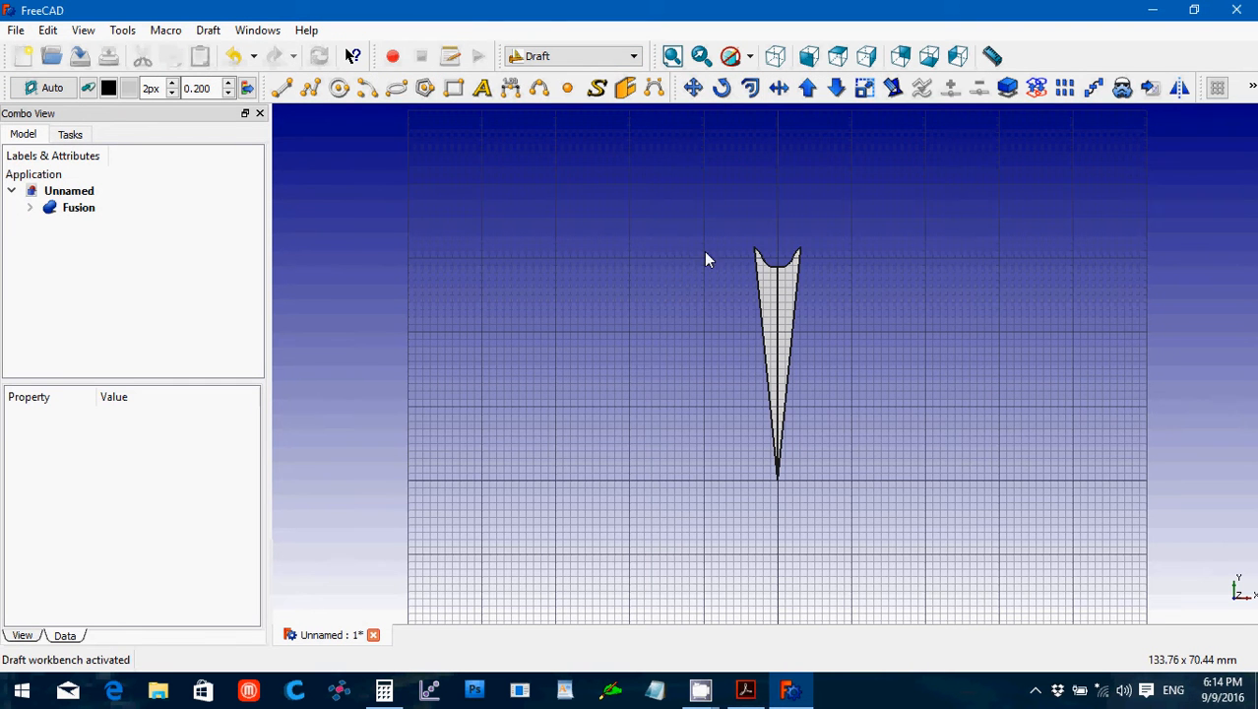
Create a Draft array from the fused tooth solid.
left_click(1066, 88)
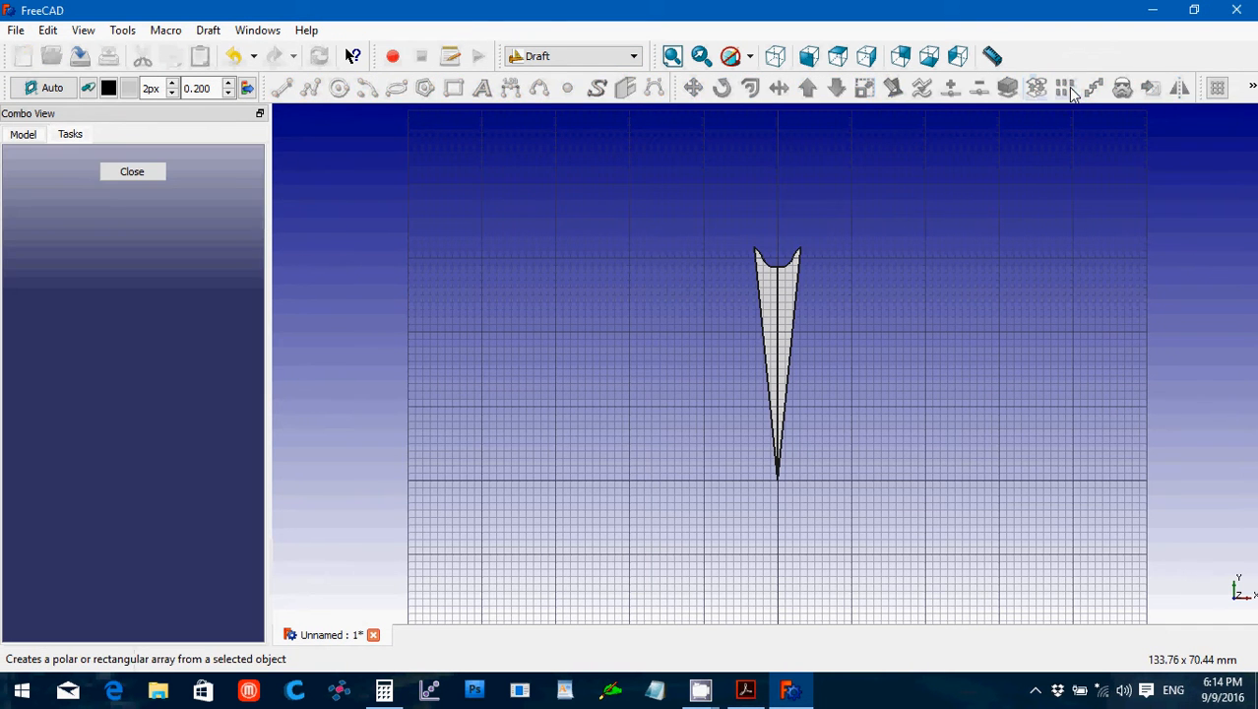
left_click(128, 174)
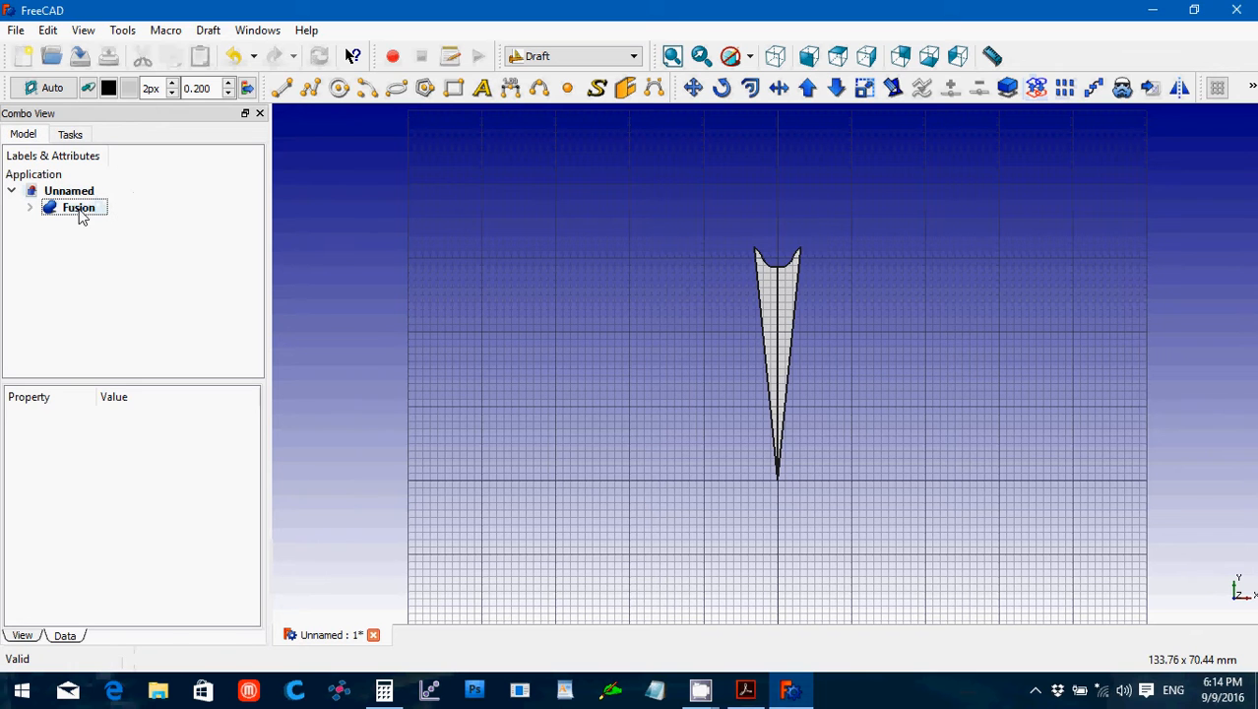
left_click(79, 207)
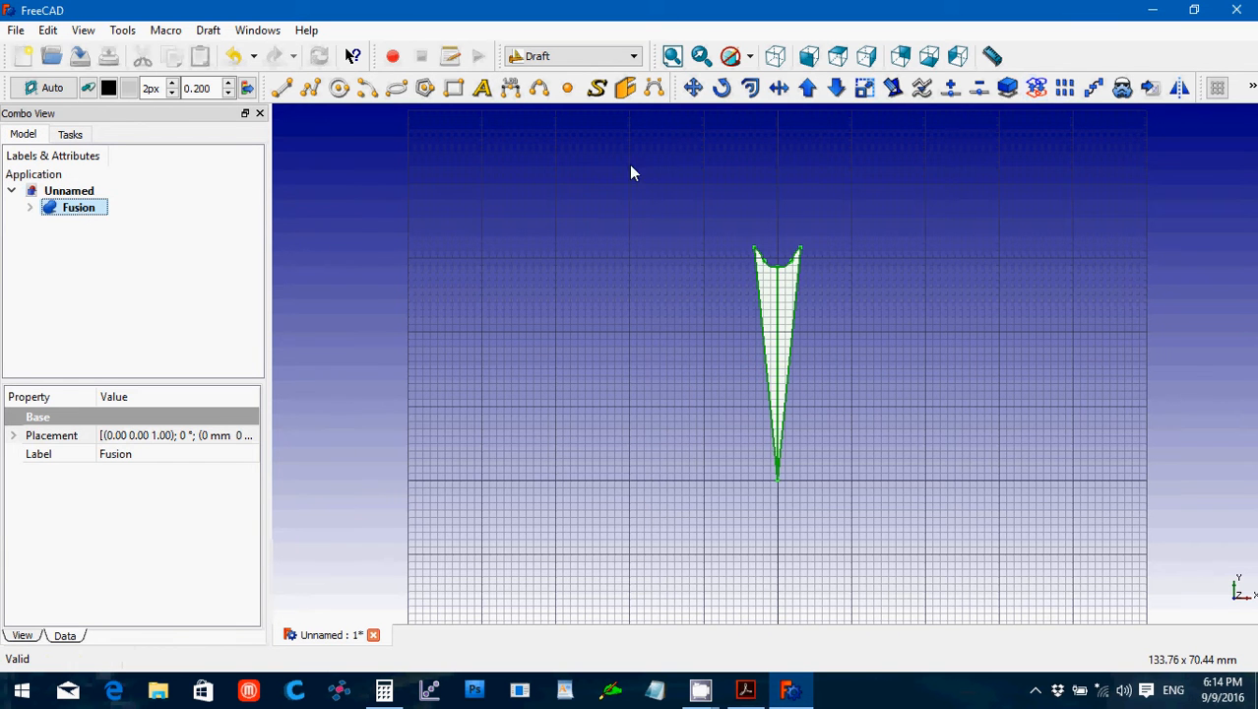
left_click(1066, 89)
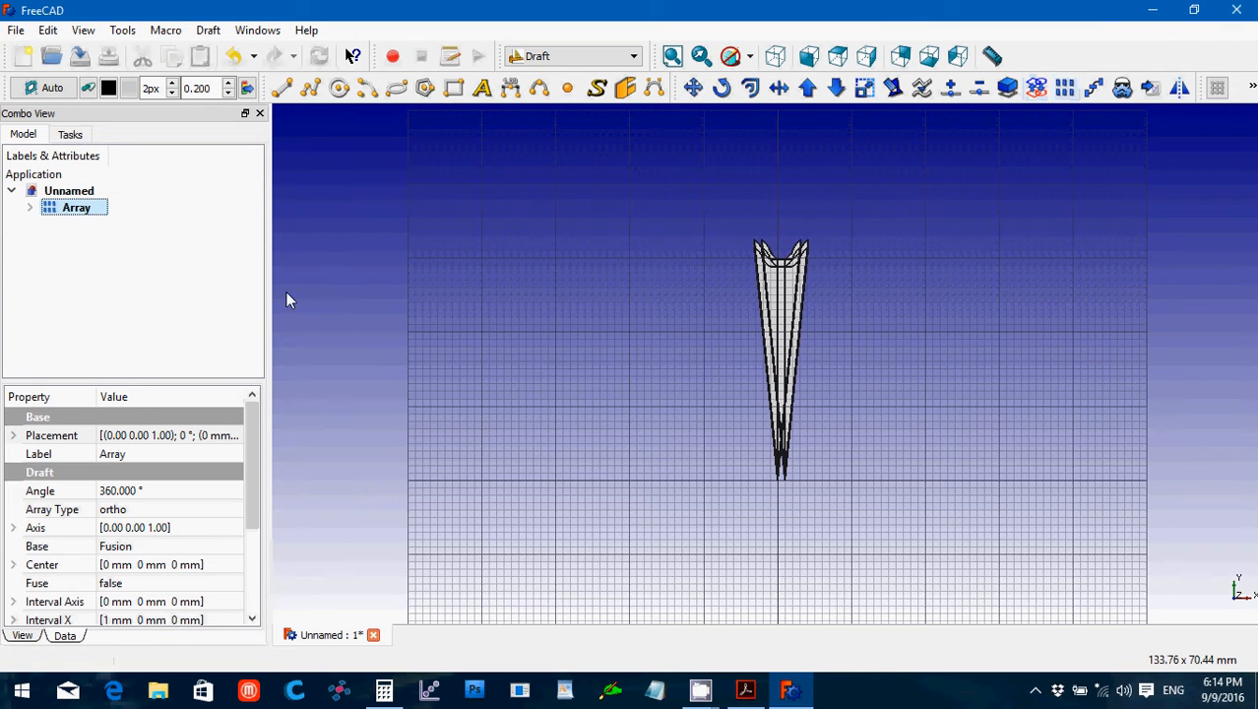
Change the array type to polar and set its number of polar copies to 30.
left_click_drag(254, 465, 253, 571)
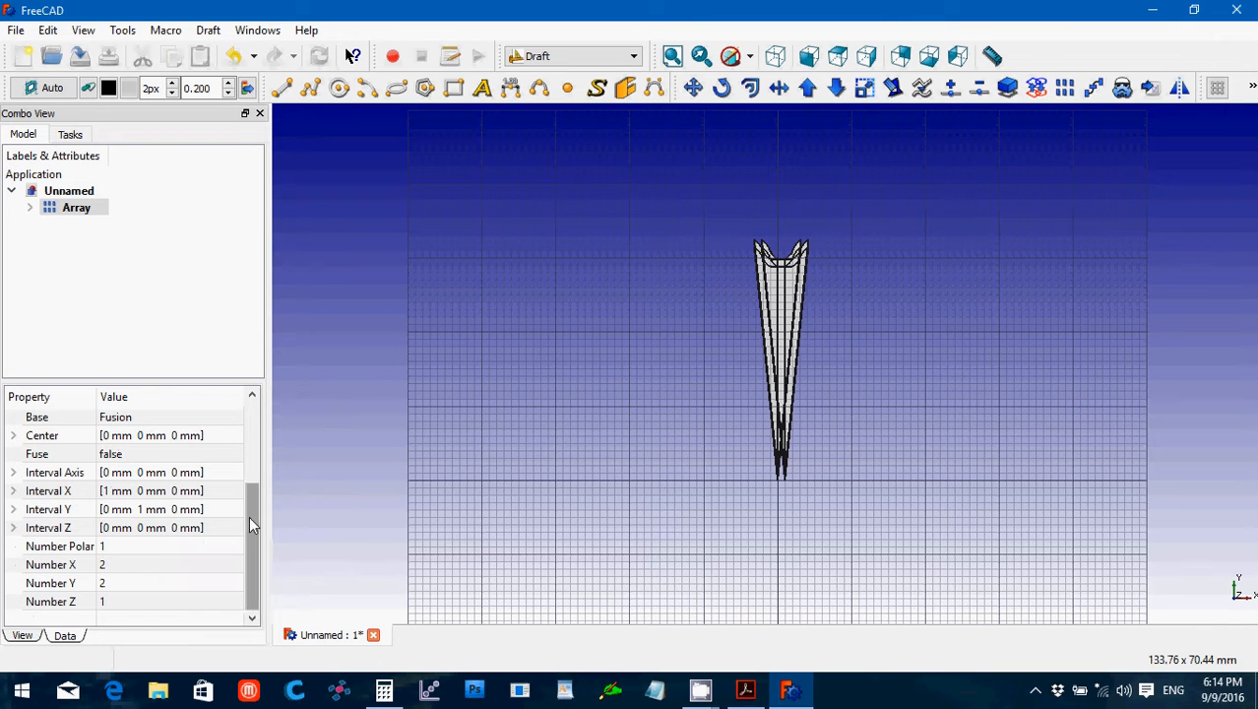
left_click_drag(249, 516, 247, 477)
left_click(197, 441)
left_click(197, 444)
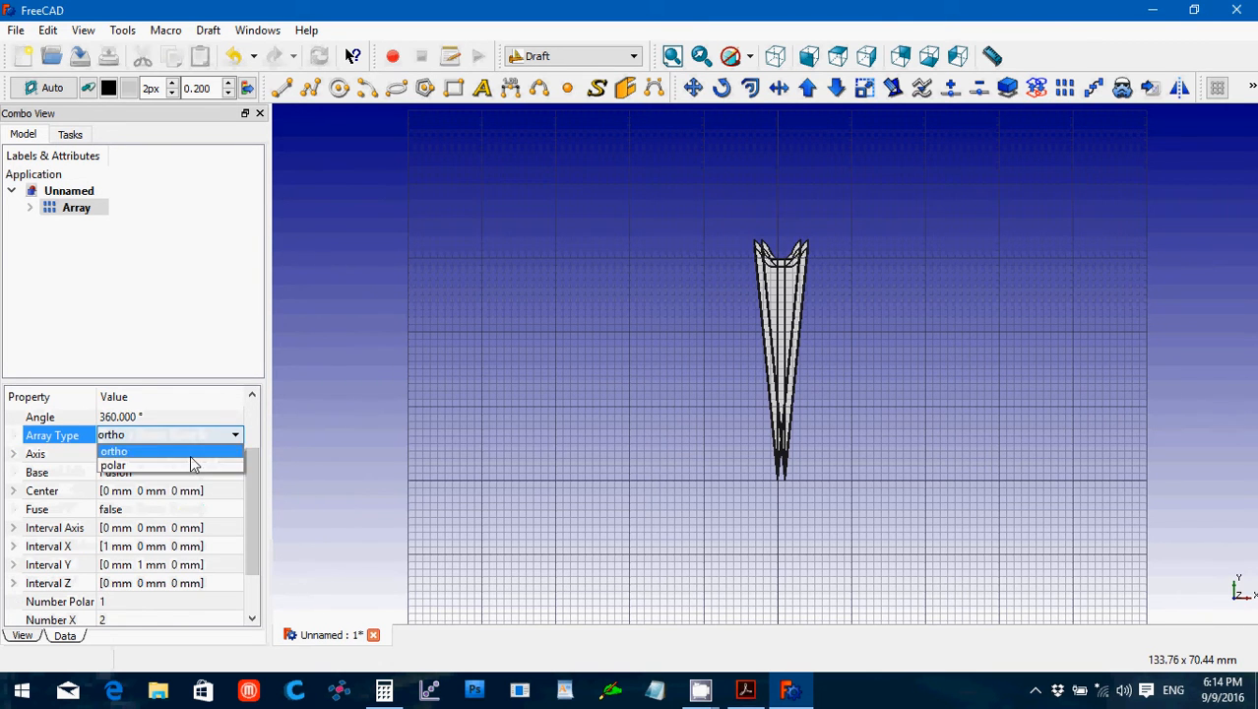
left_click(190, 465)
left_click_drag(252, 472, 248, 534)
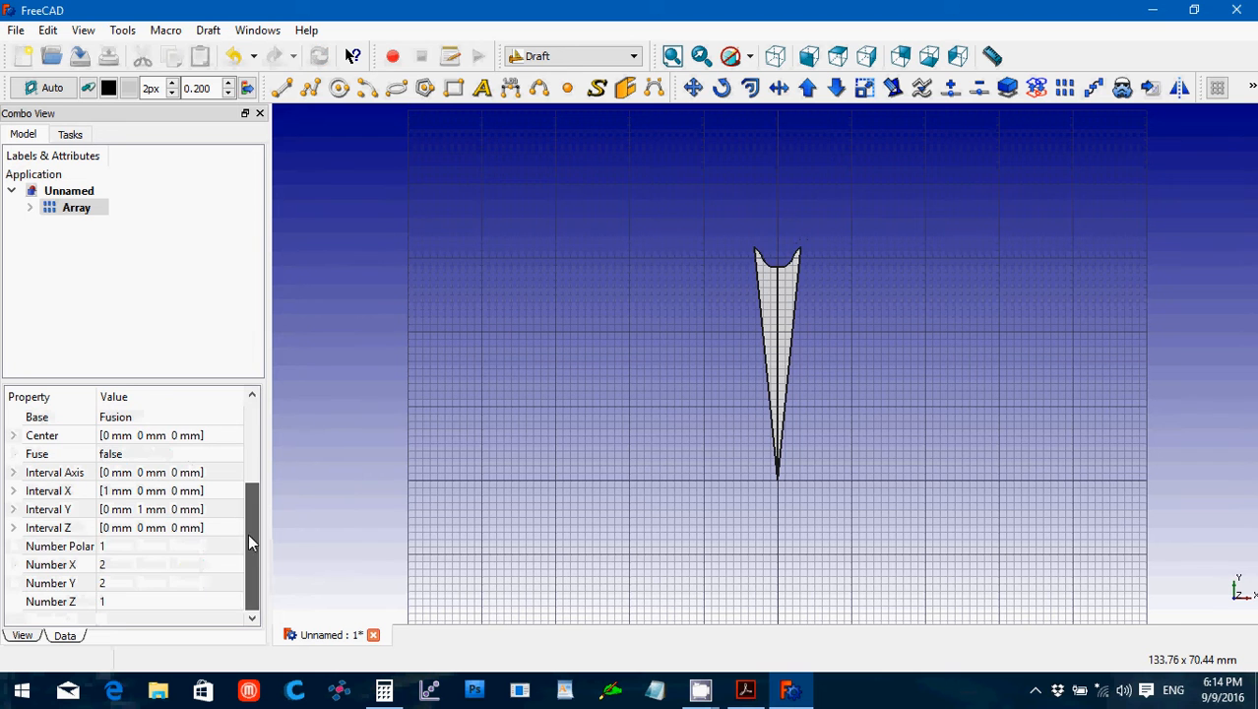
left_click(146, 546)
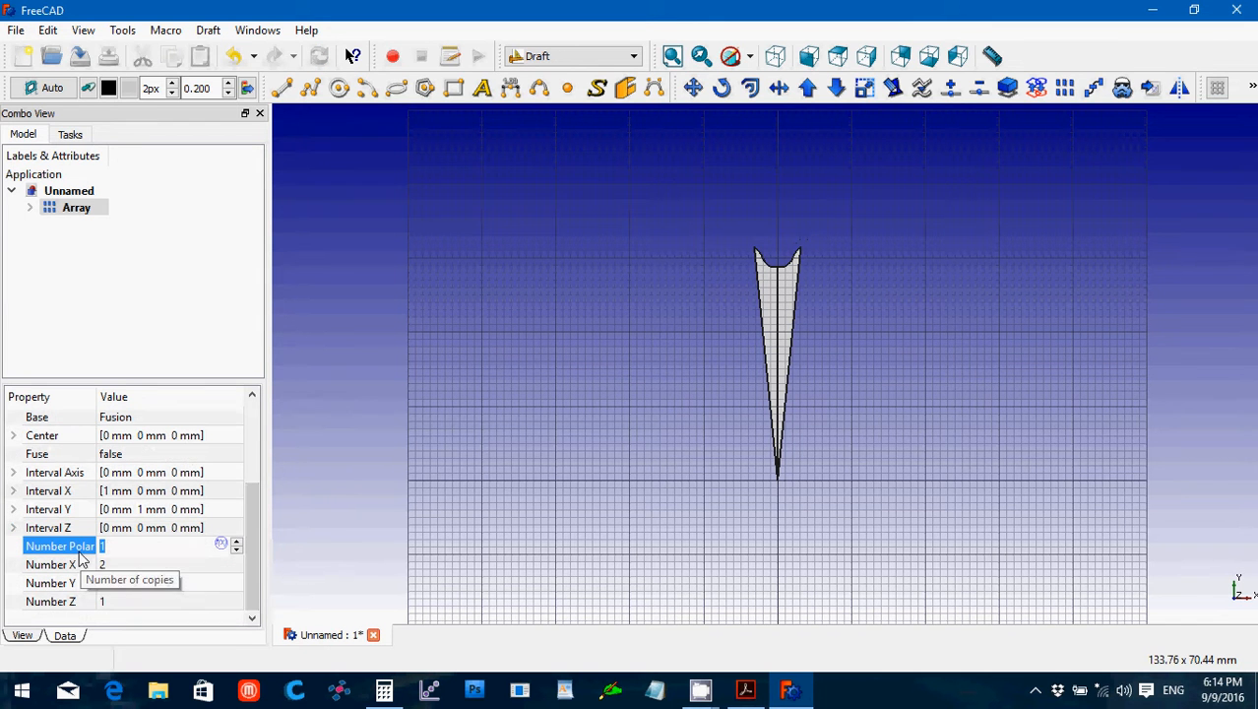
type("30")
key("Return")
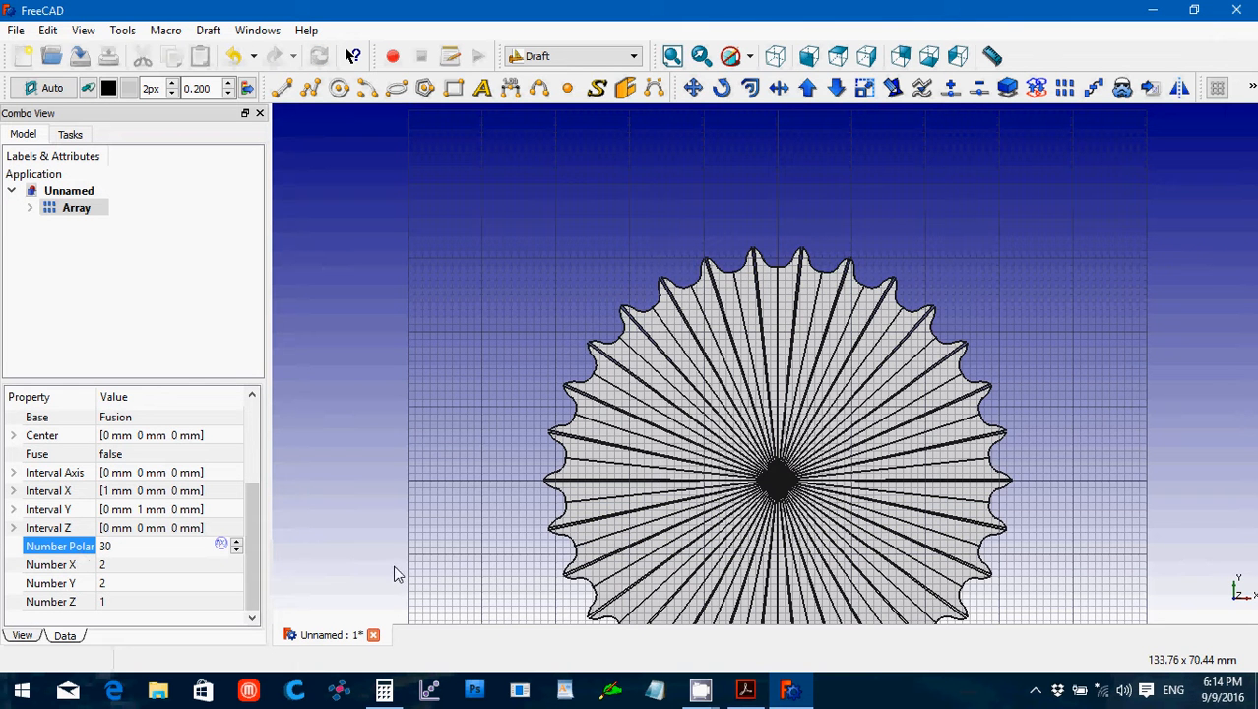
Hide the polar array and open the wedge sketch beneath the original pad for editing.
middle_click_drag(398, 571, 566, 479)
scroll(561, 468, "up", 6)
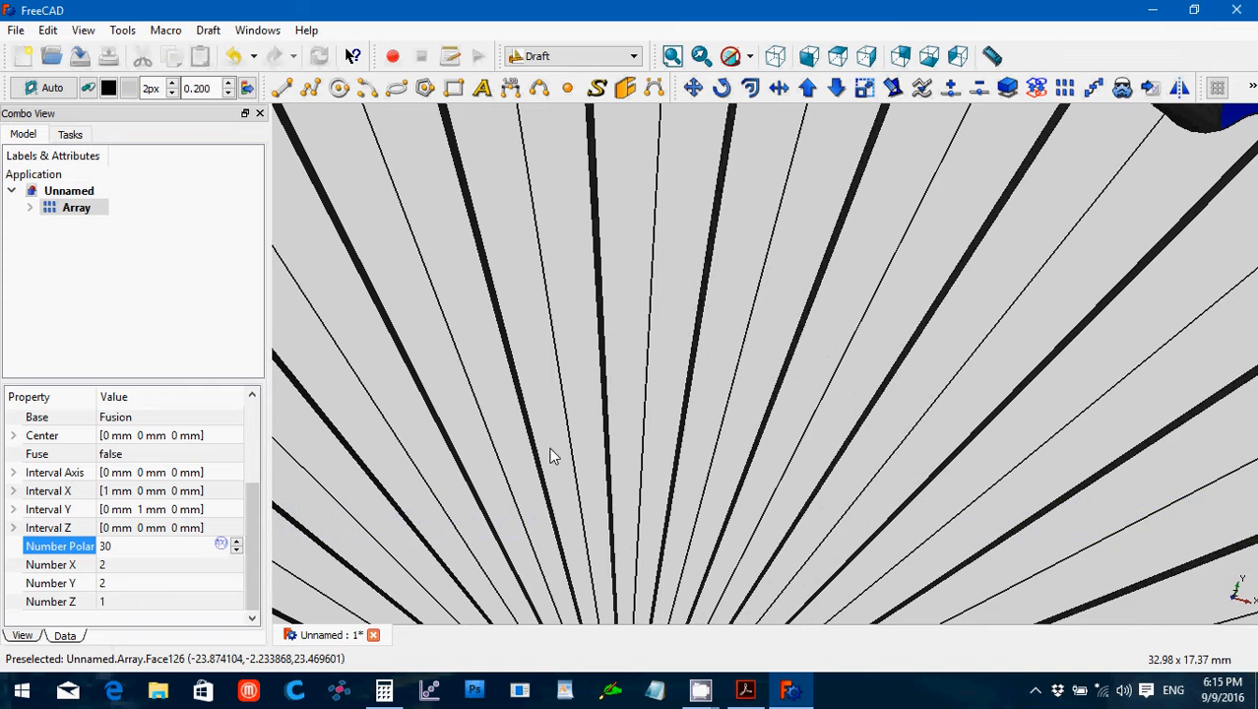
middle_click_drag(551, 455, 634, 397)
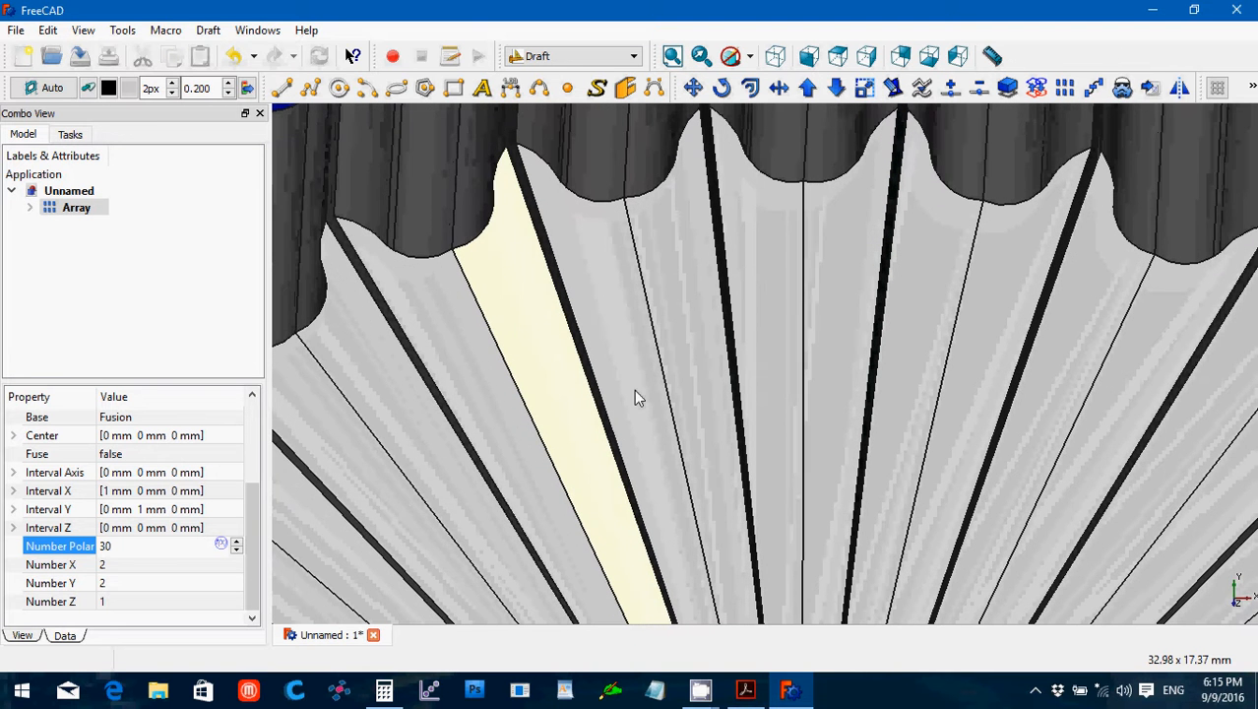
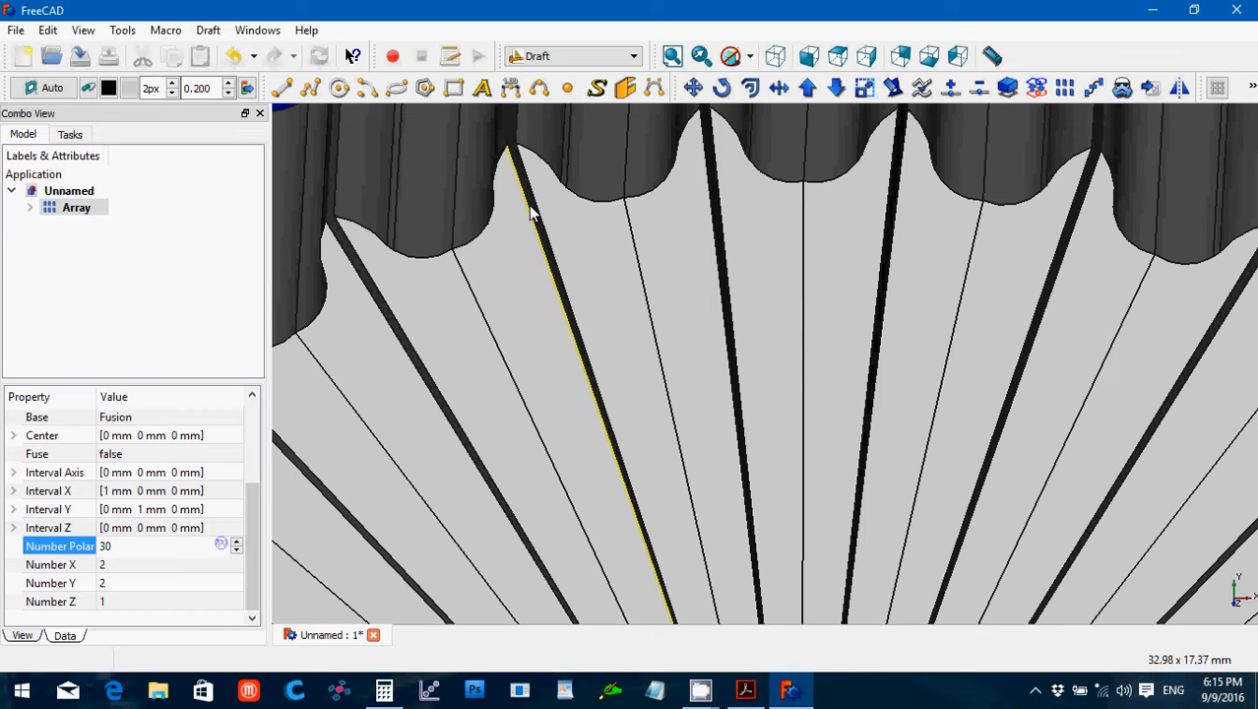
left_click(30, 207)
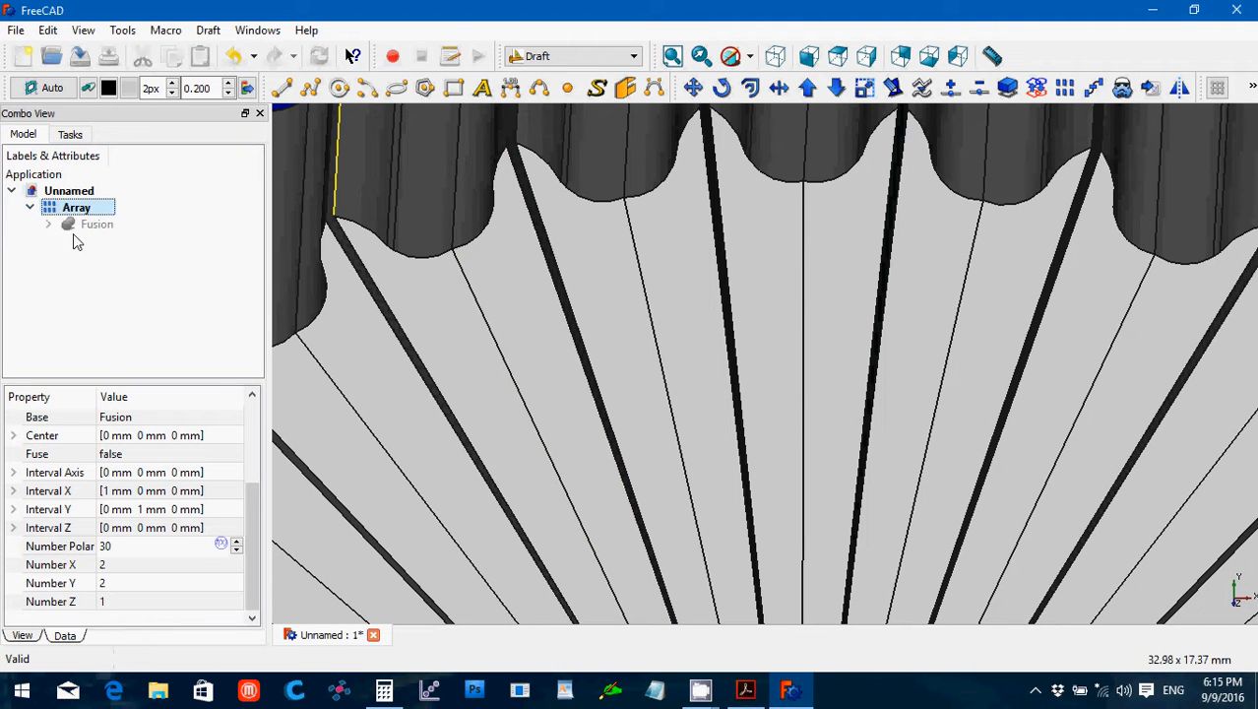
left_click(65, 225)
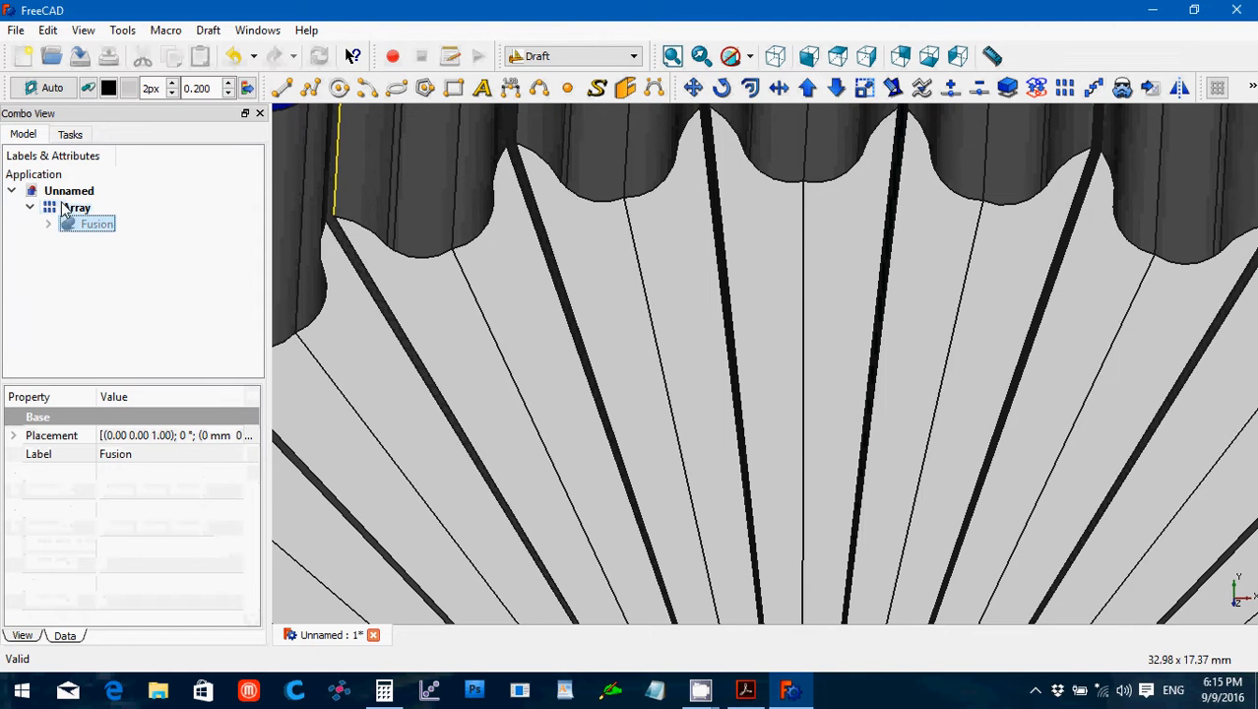
left_click(64, 210)
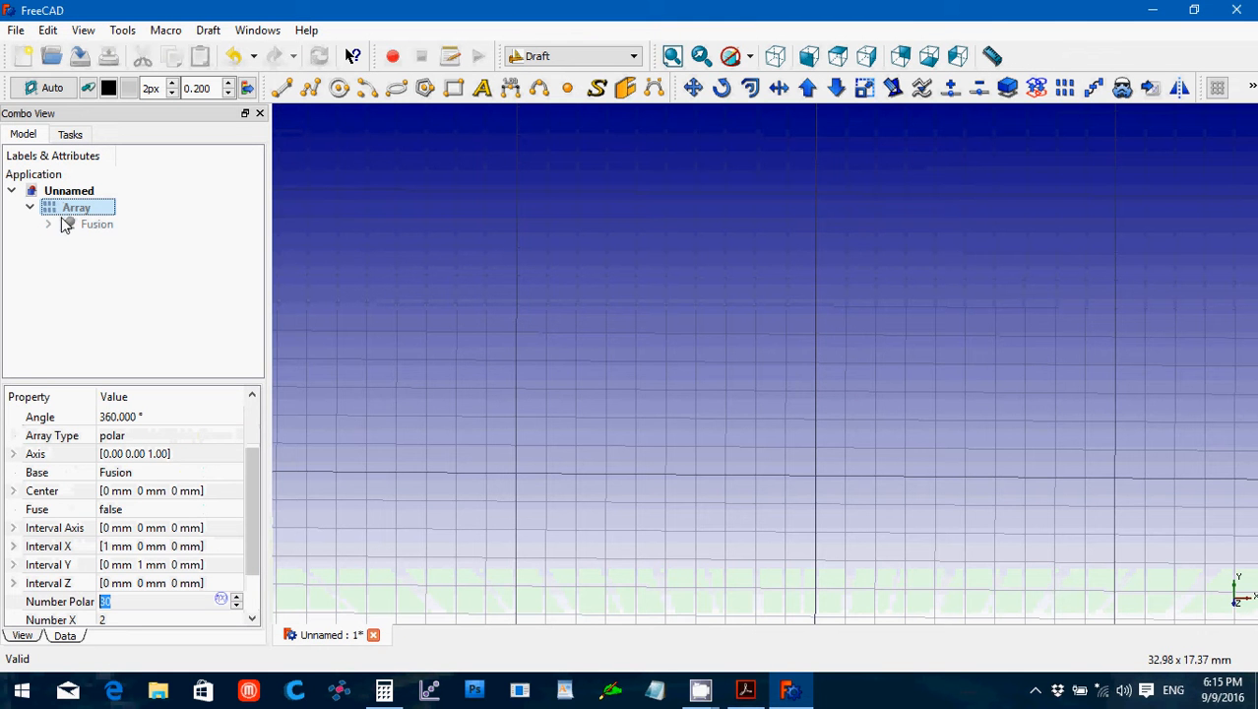
left_click(48, 225)
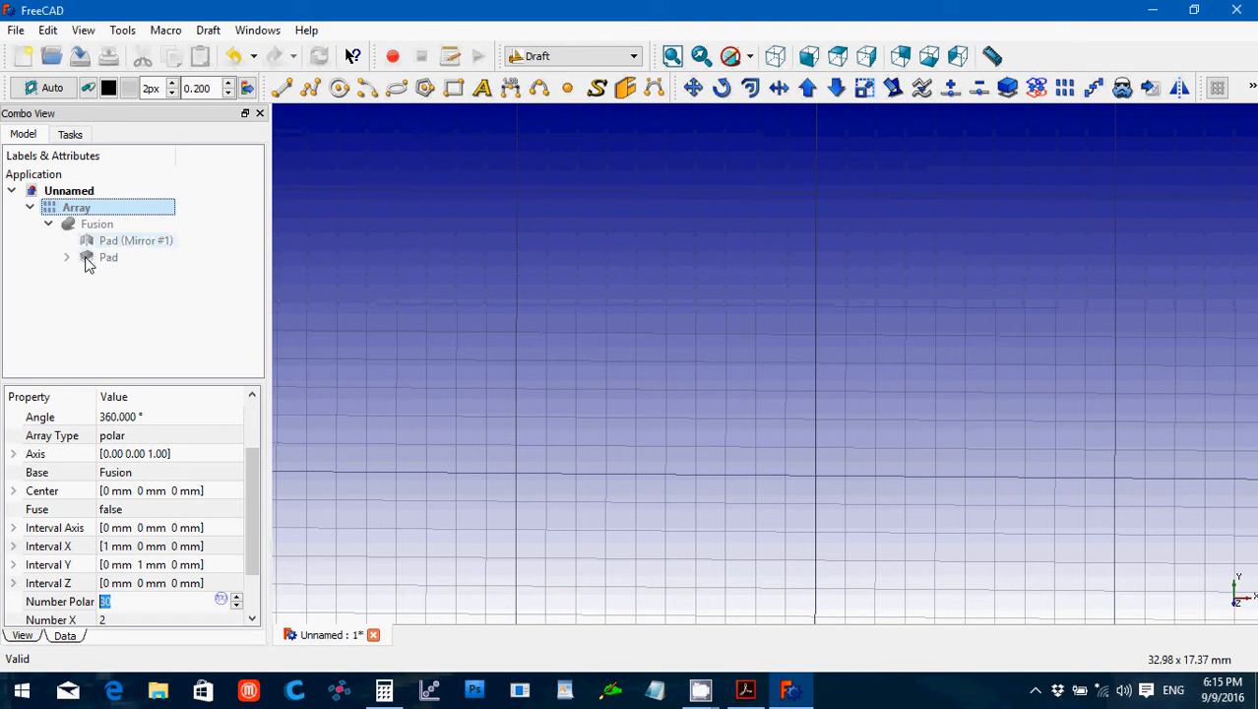
left_click(67, 256)
left_click(120, 275)
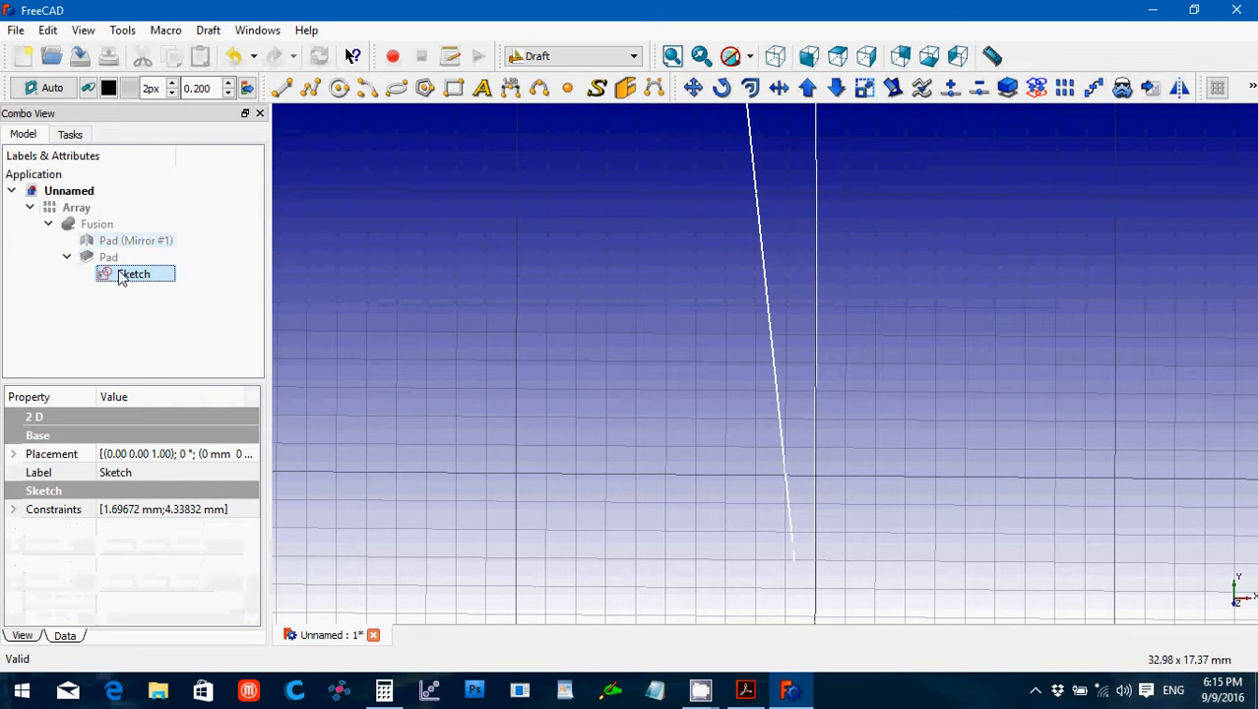
double_click(120, 275)
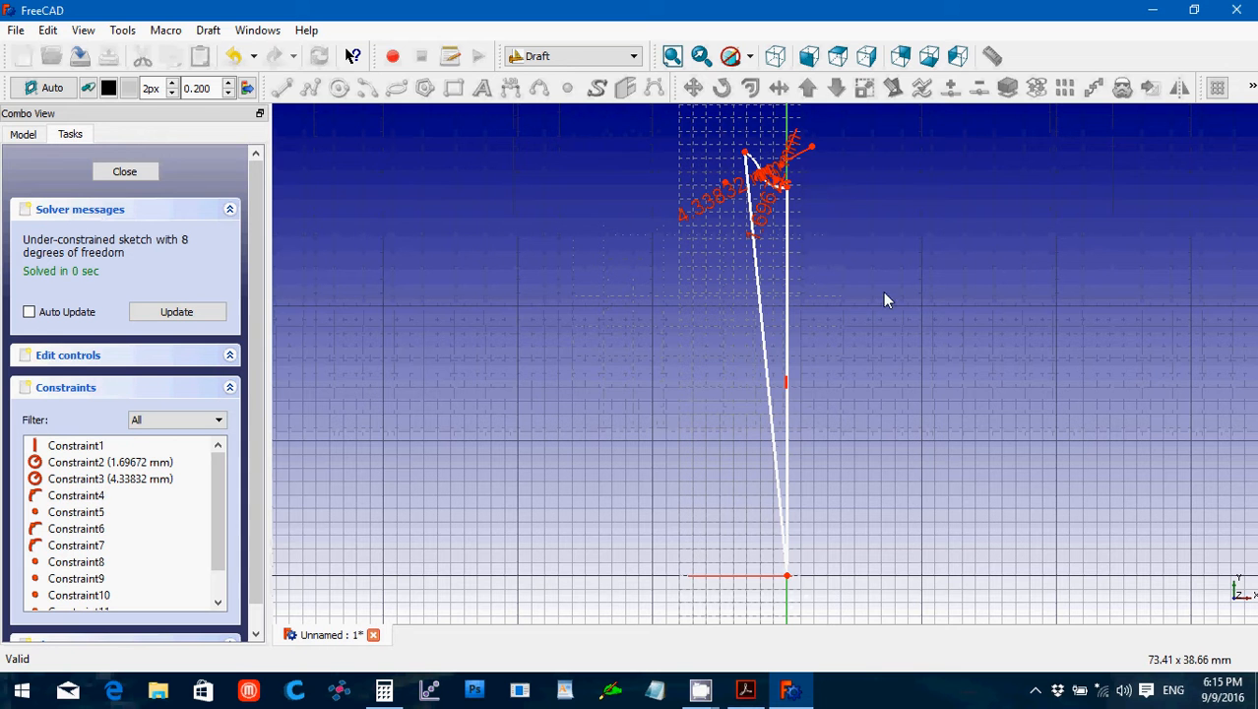
In Part Design, constrain the angle between the wedge's vertical and slanted lines to 6° and close the sketch.
left_click(788, 311)
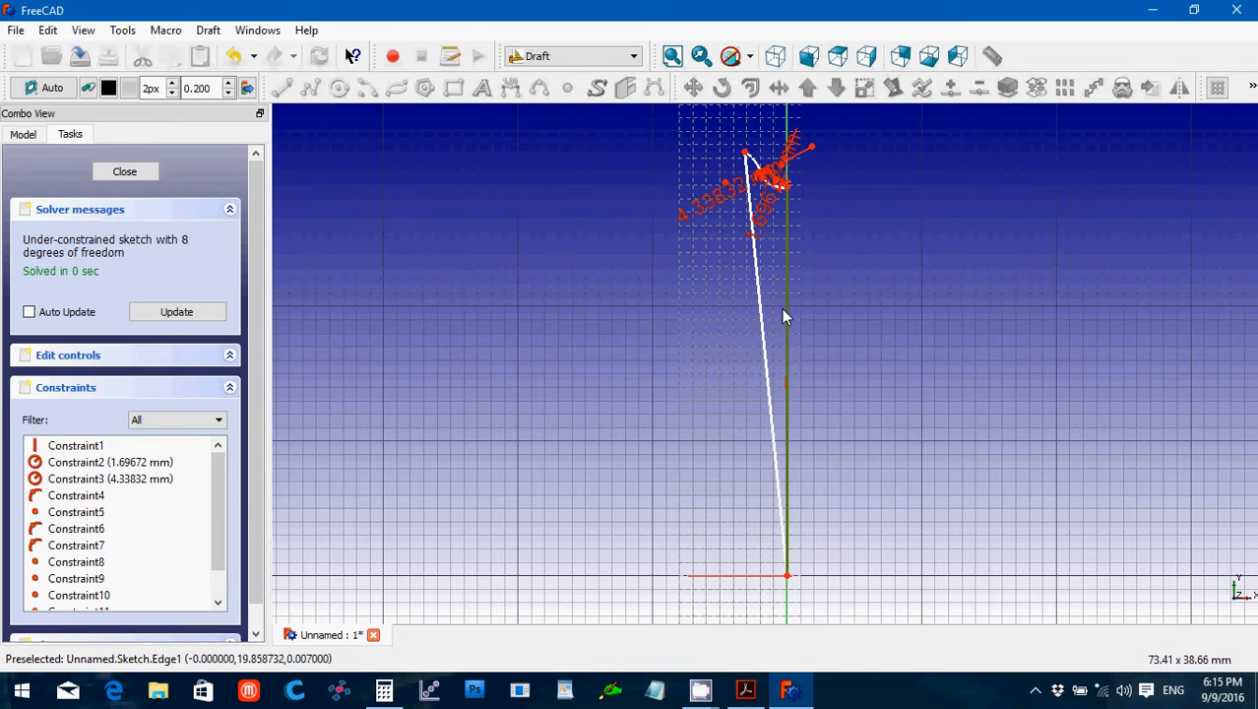
left_click(761, 318)
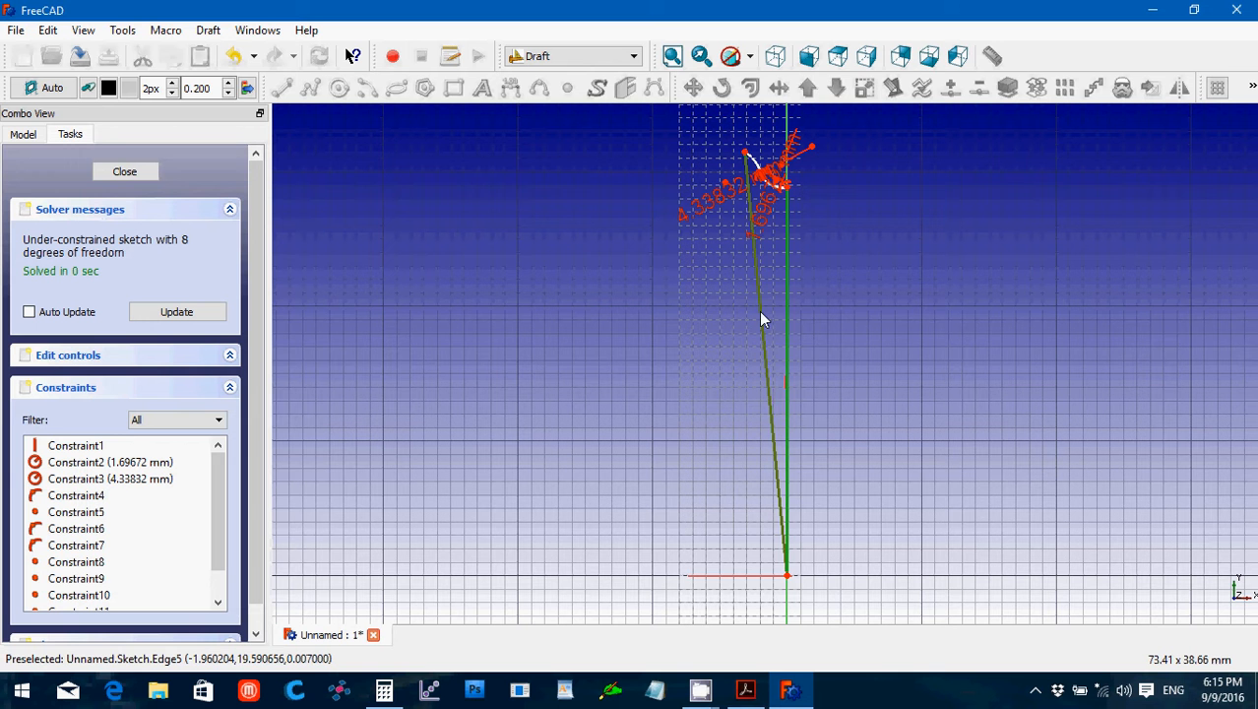
left_click(561, 57)
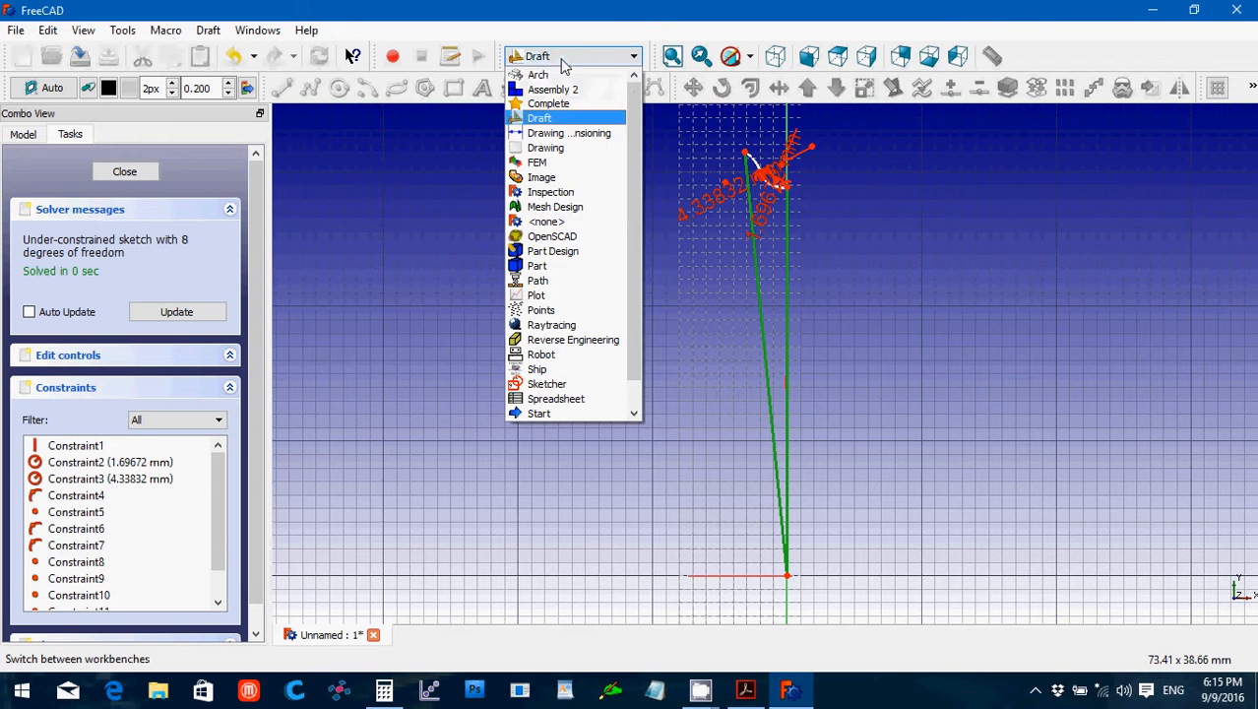
left_click(578, 250)
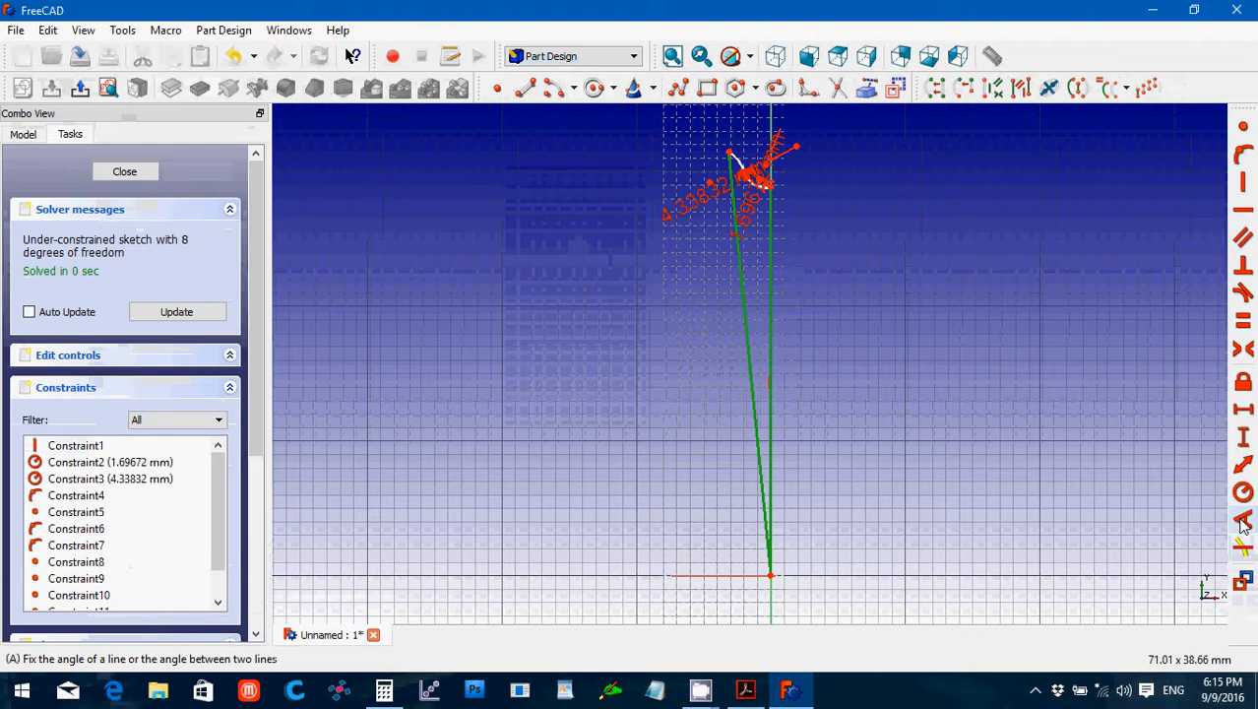
left_click(1242, 521)
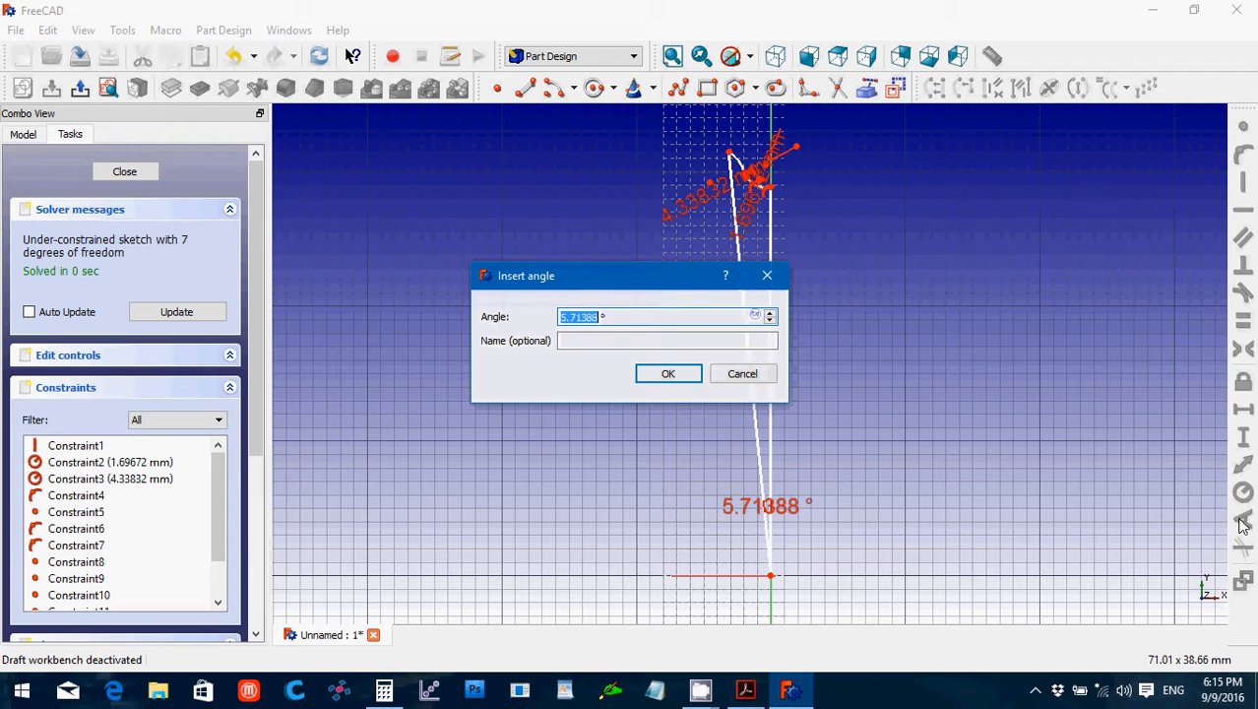
type("6")
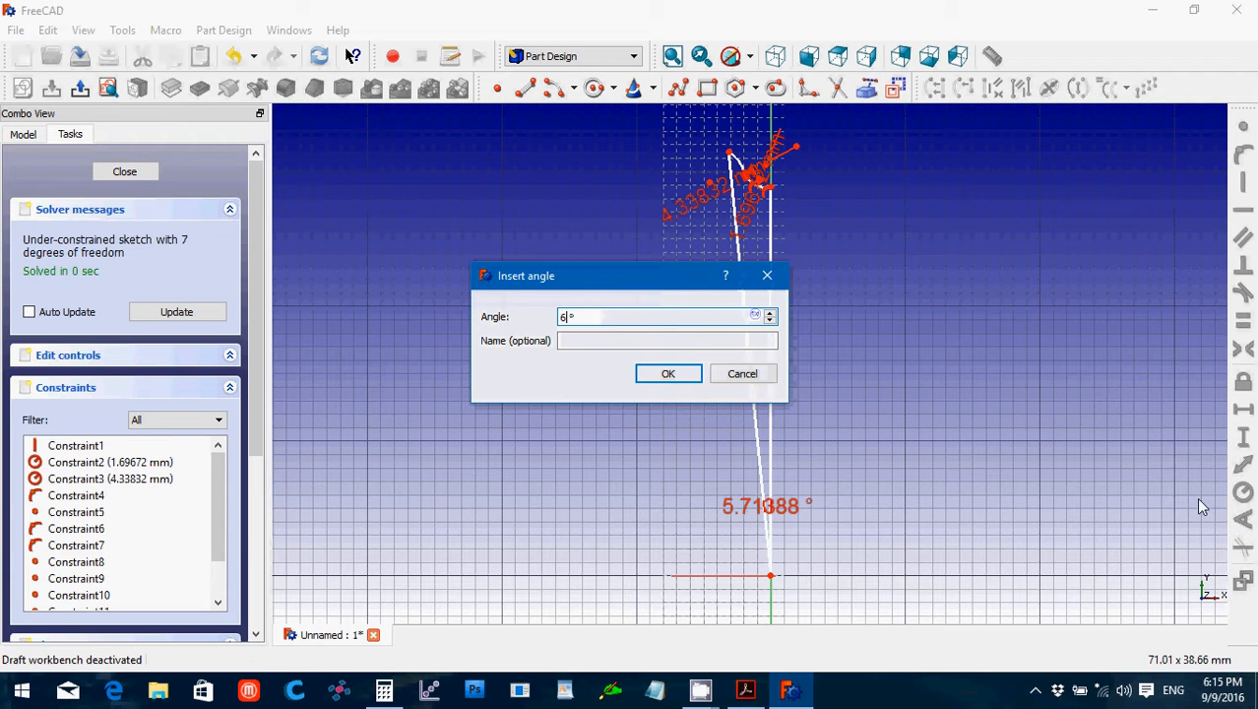
left_click(665, 375)
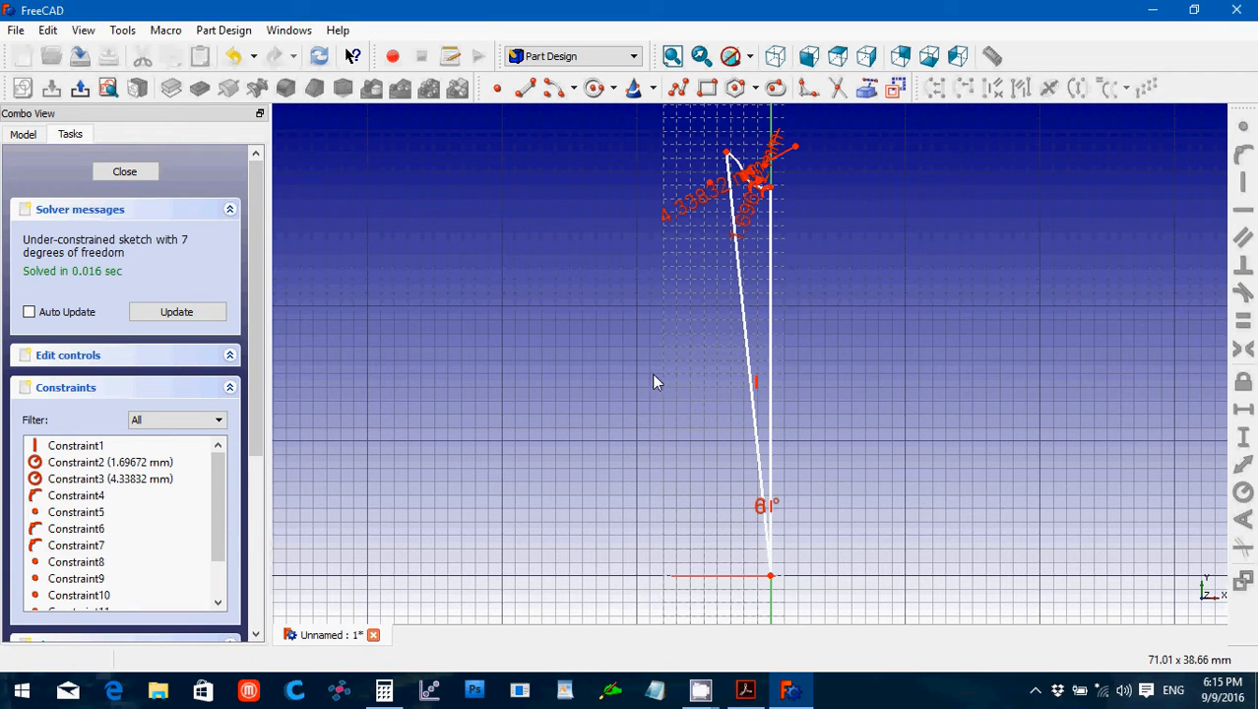
left_click(117, 175)
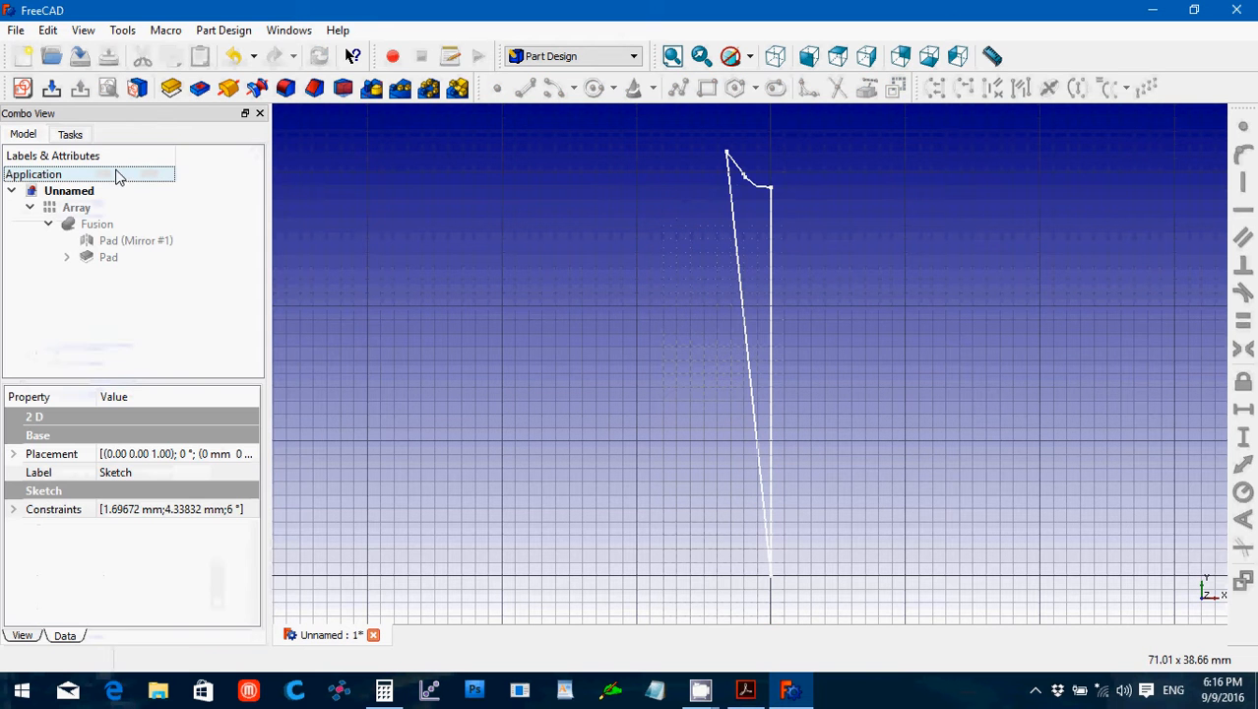
Hide the wedge sketch and make the polar array visible again.
left_click(51, 207)
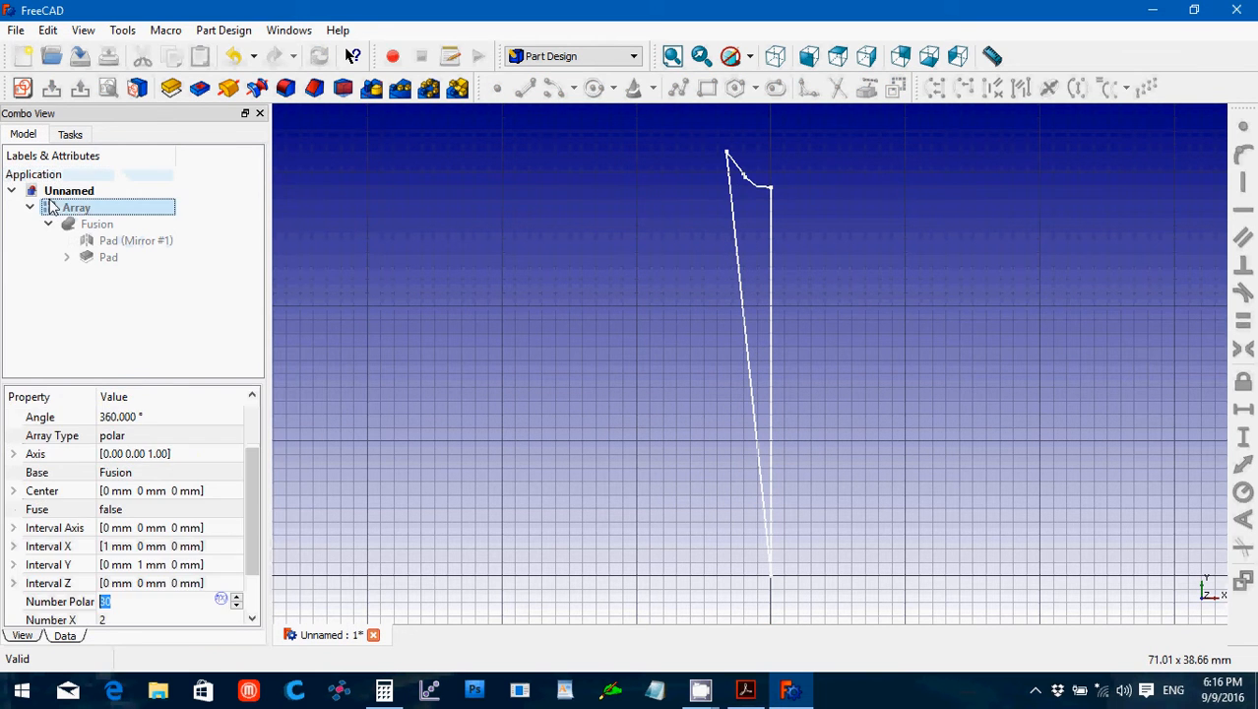
left_click(67, 257)
left_click(133, 277)
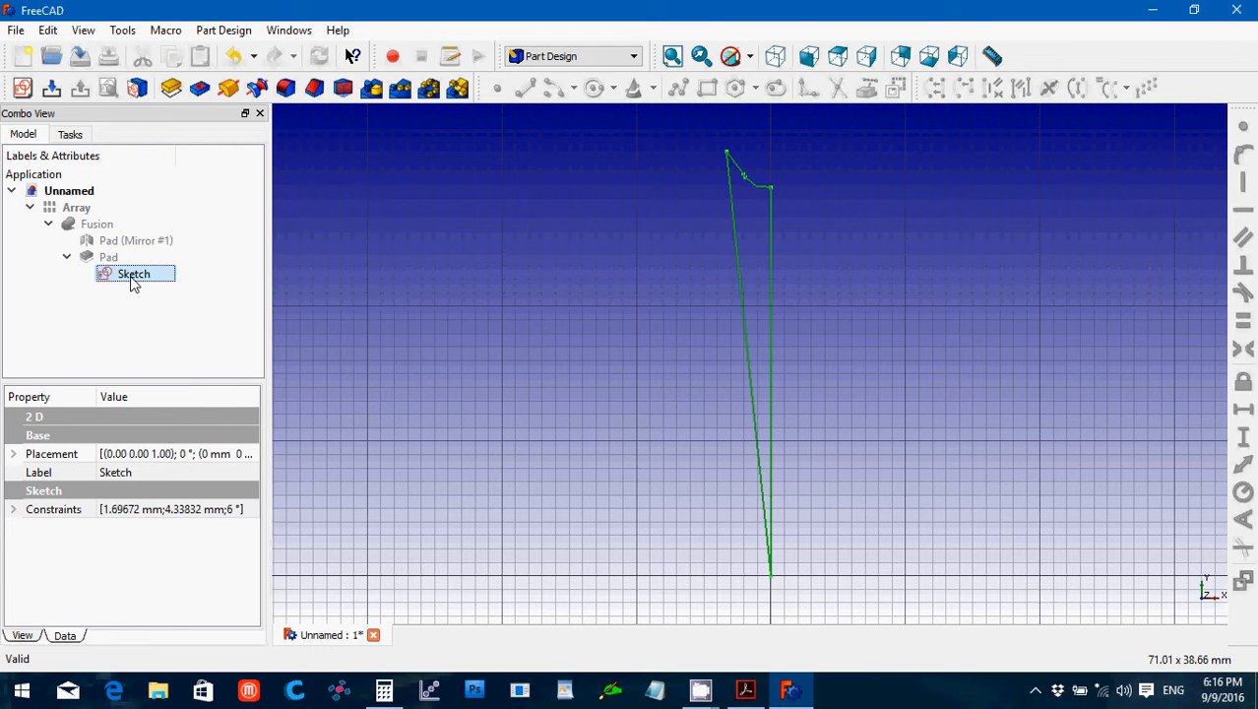
key("space")
left_click(48, 224)
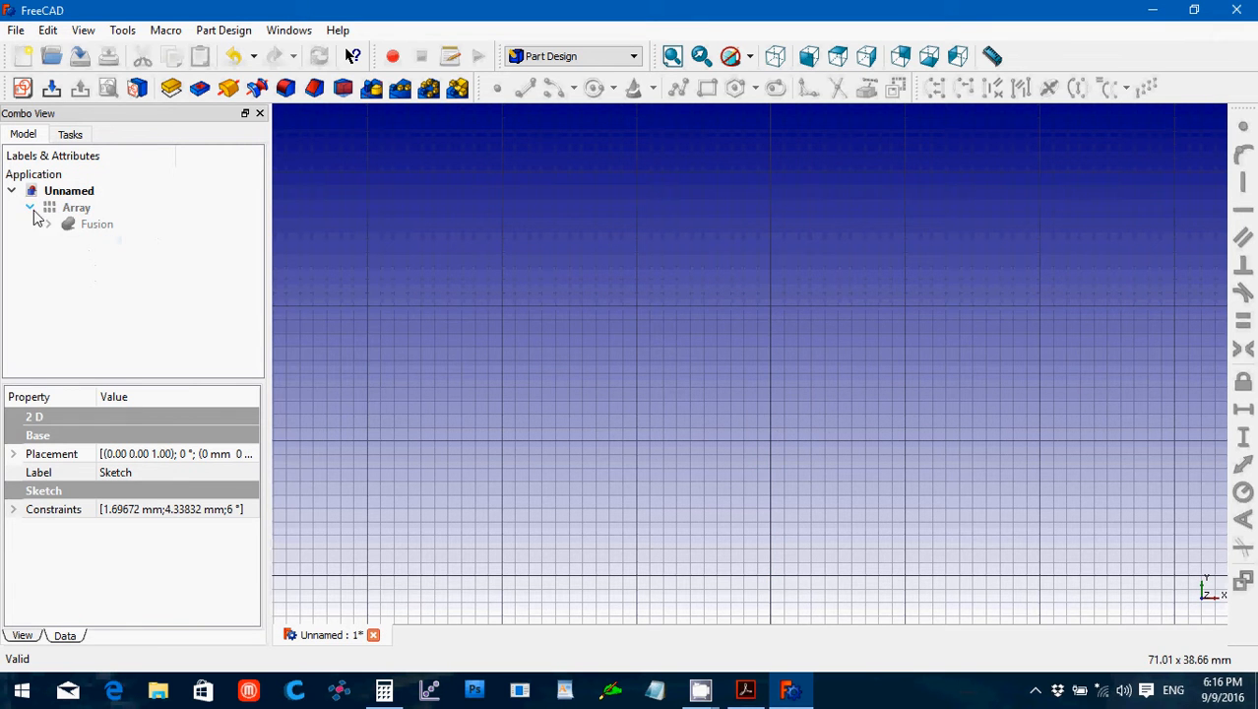
left_click(31, 209)
left_click(61, 216)
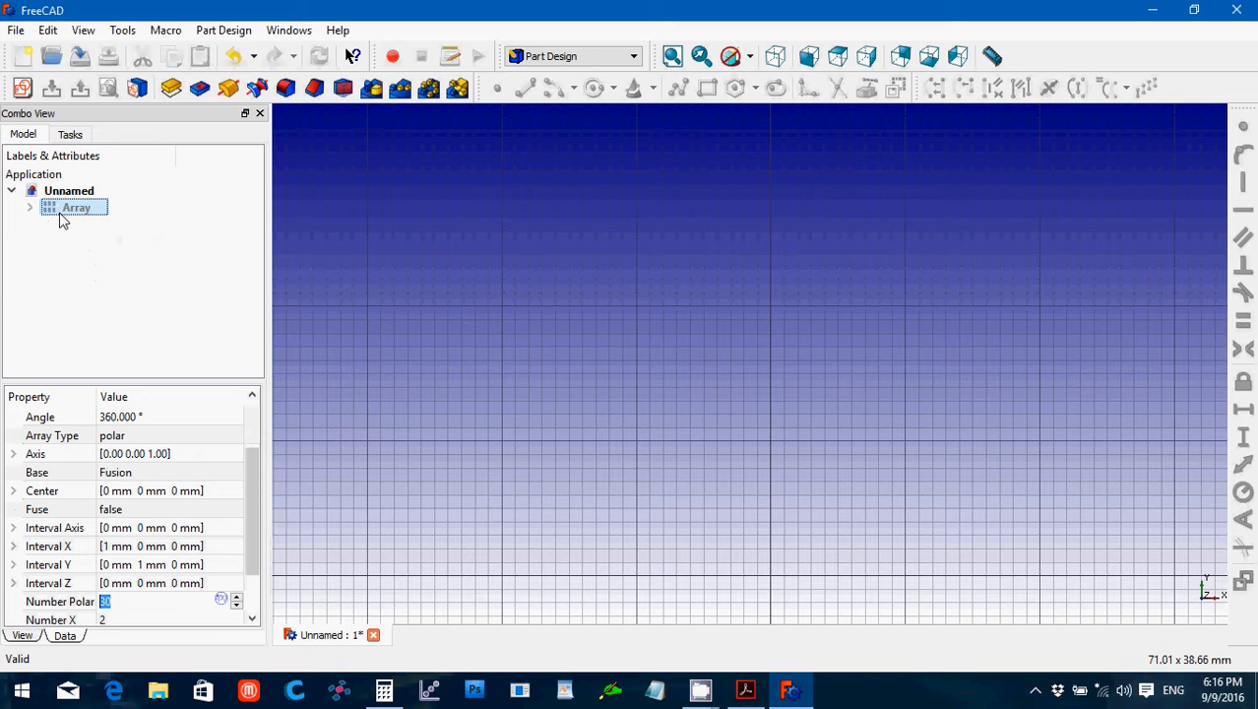
key("space")
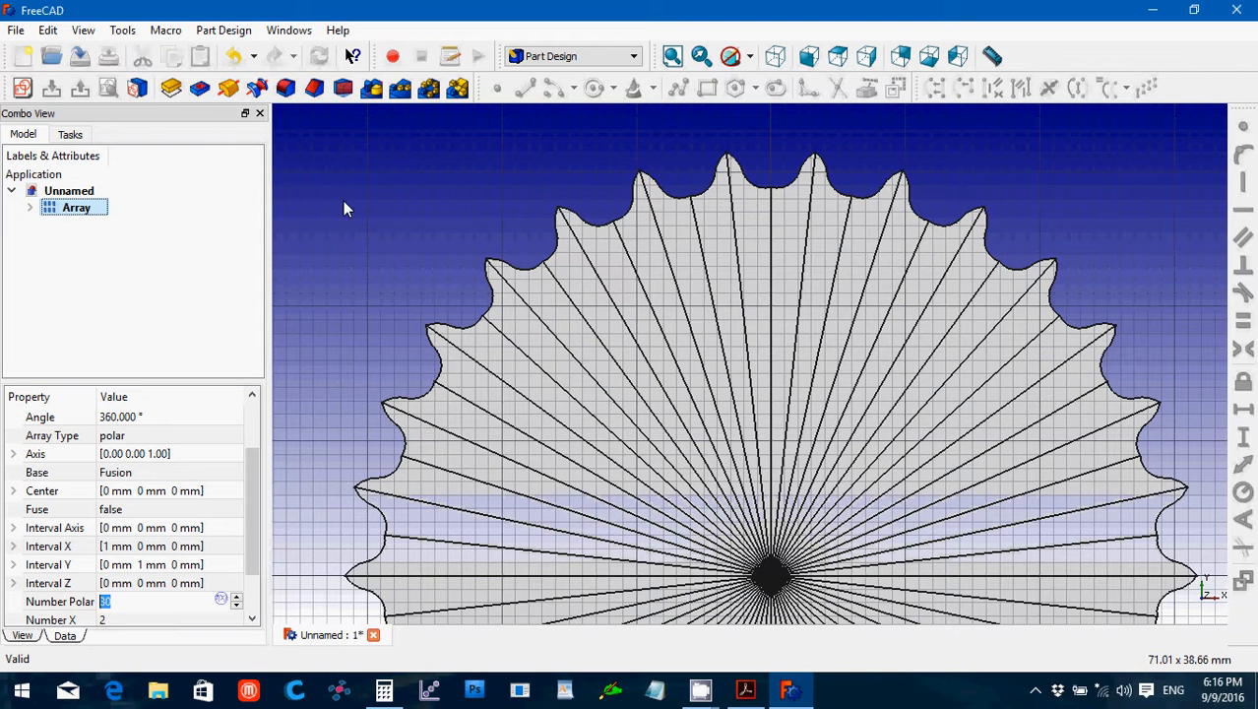
Examine the regenerated polar array for gaps between neighbouring teeth around the sprocket.
left_click(454, 199)
scroll(482, 249, "down", 2)
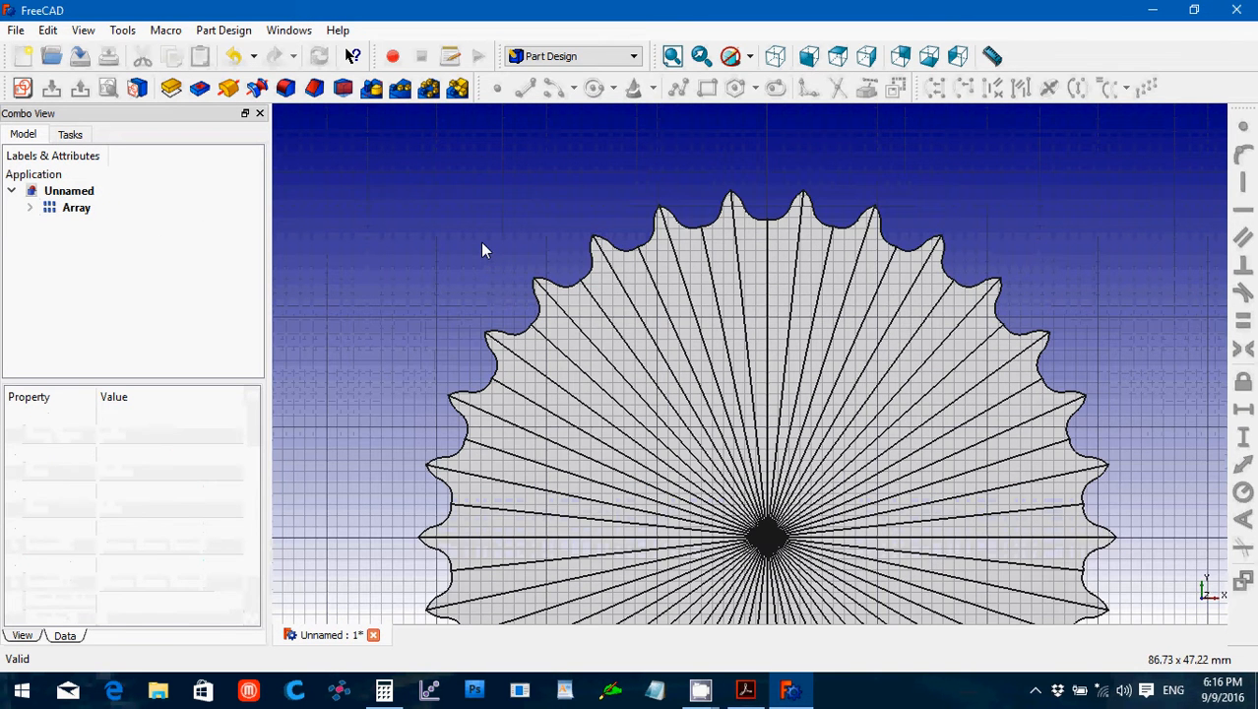
key("Up")
key("Up")
key("Up")
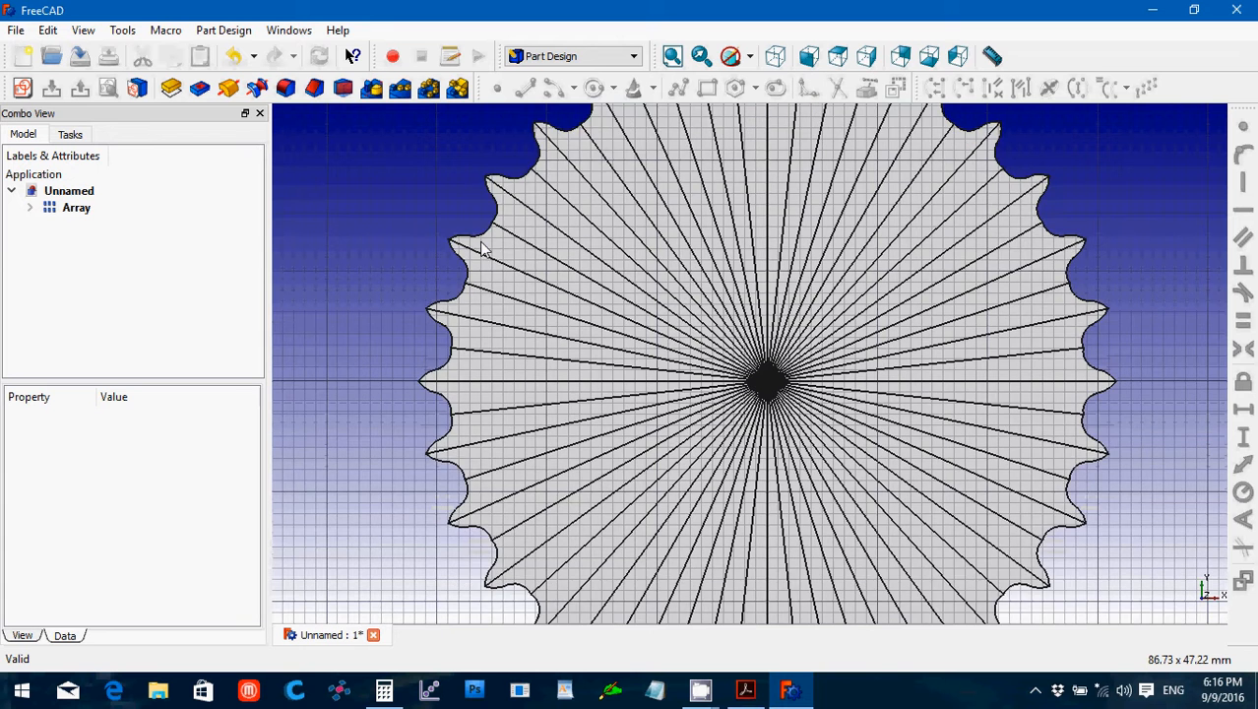
scroll(482, 249, "down", 1)
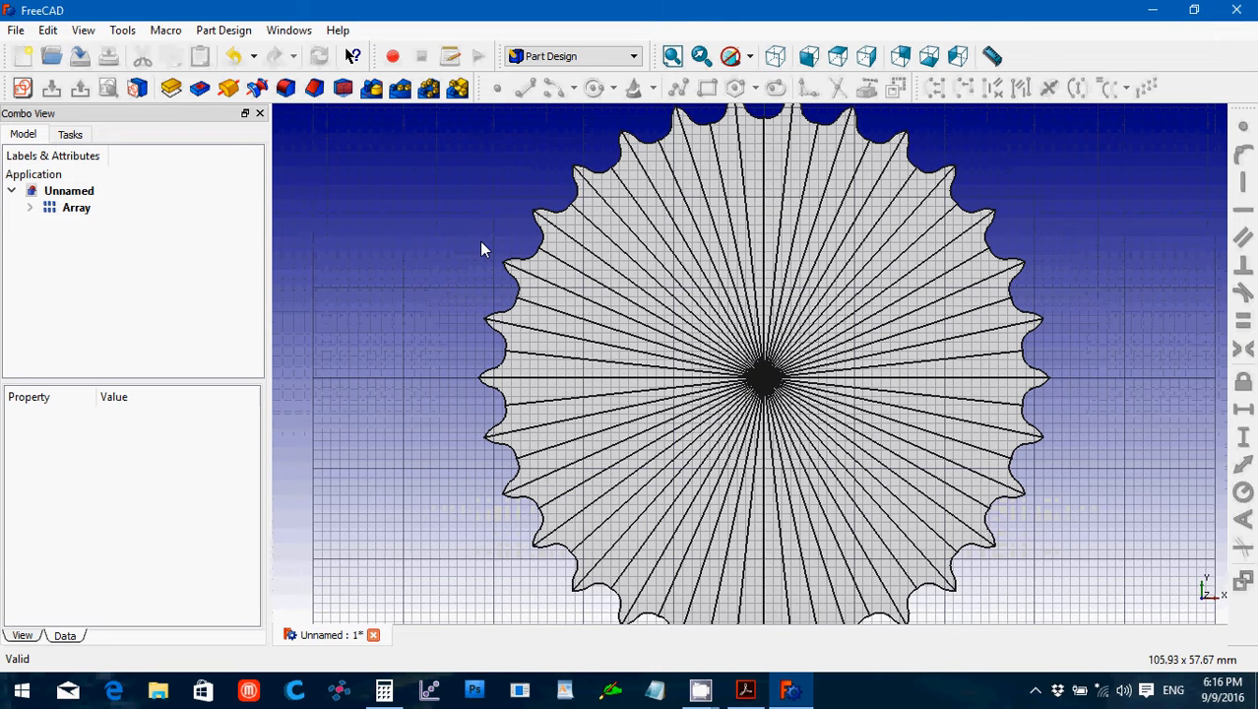
key("Down")
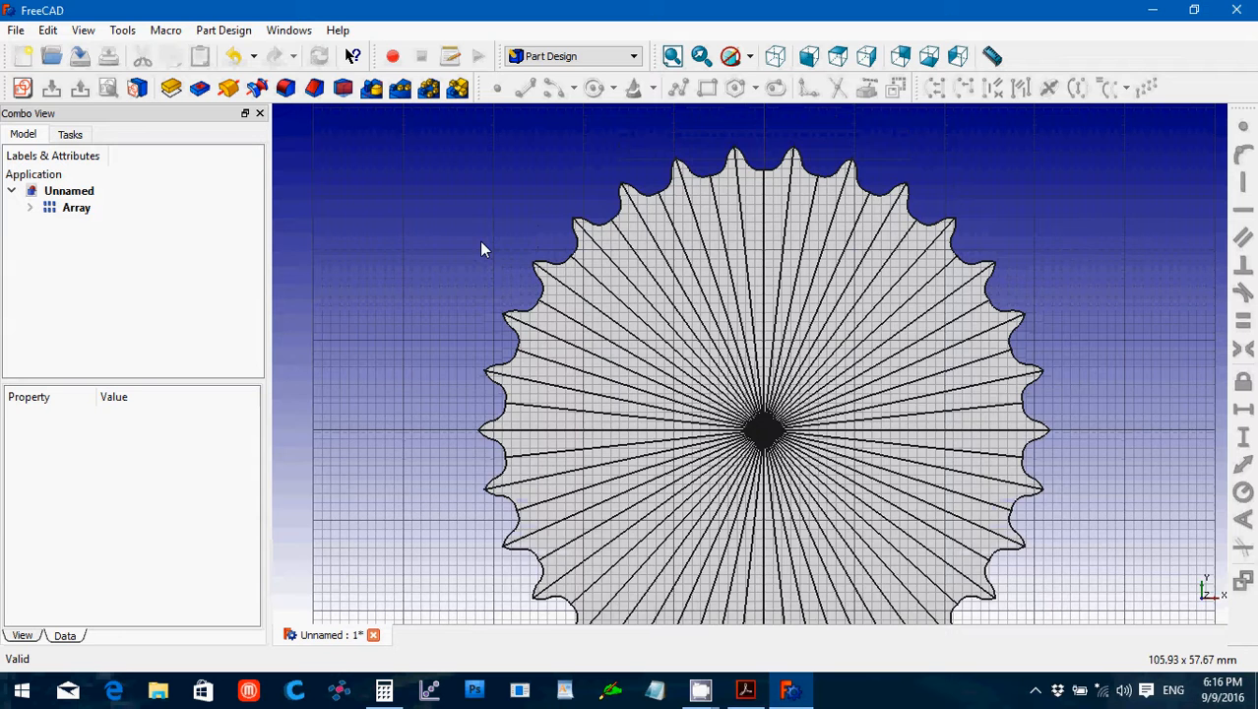
Inspect the lower half of the polar array, then fit the whole sprocket and show it in axonometric view.
key("Up")
key("Up")
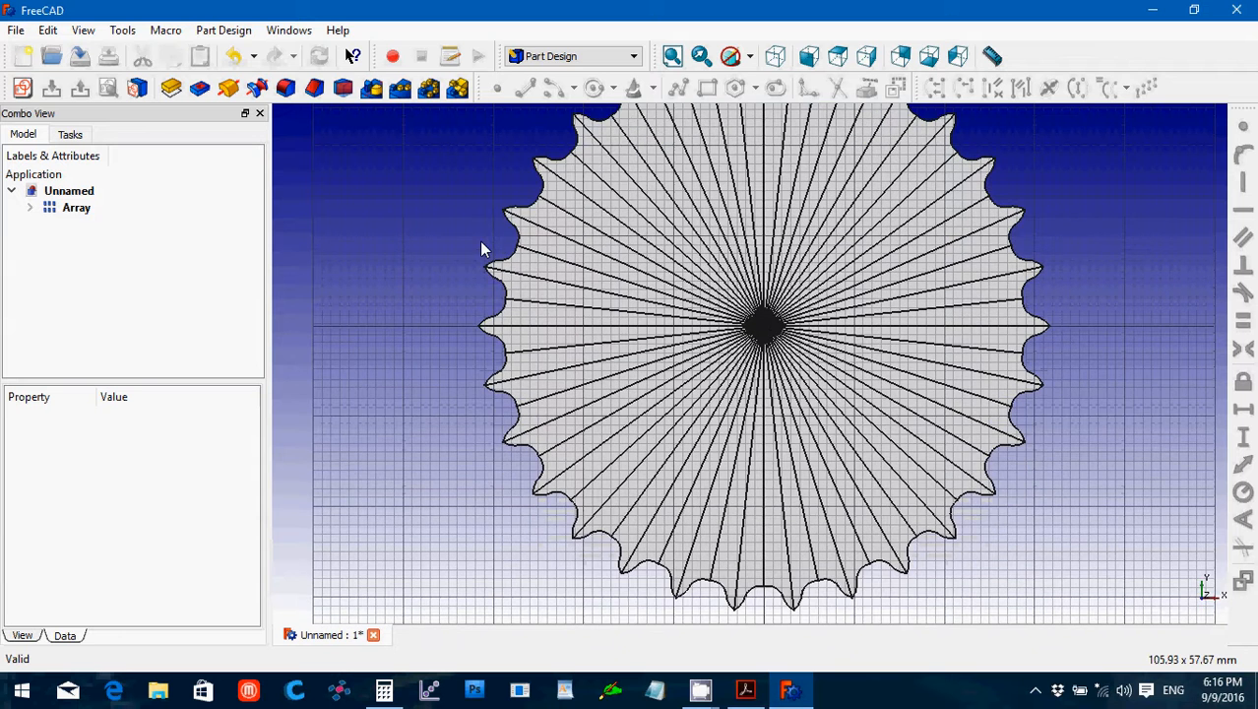
left_click(672, 56)
left_click(775, 57)
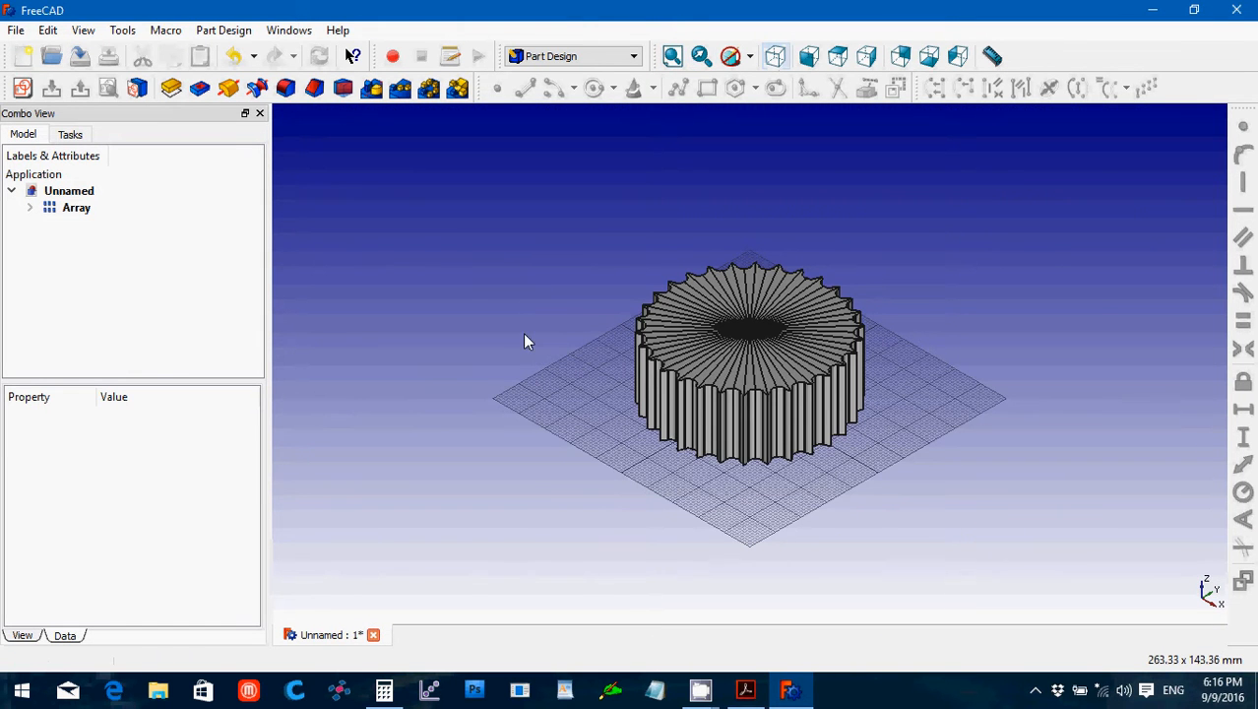
Switch to Adobe Acrobat Reader and read step 19 for the sprocket thickness formula and the extruded sprocket illustrations.
left_click(745, 689)
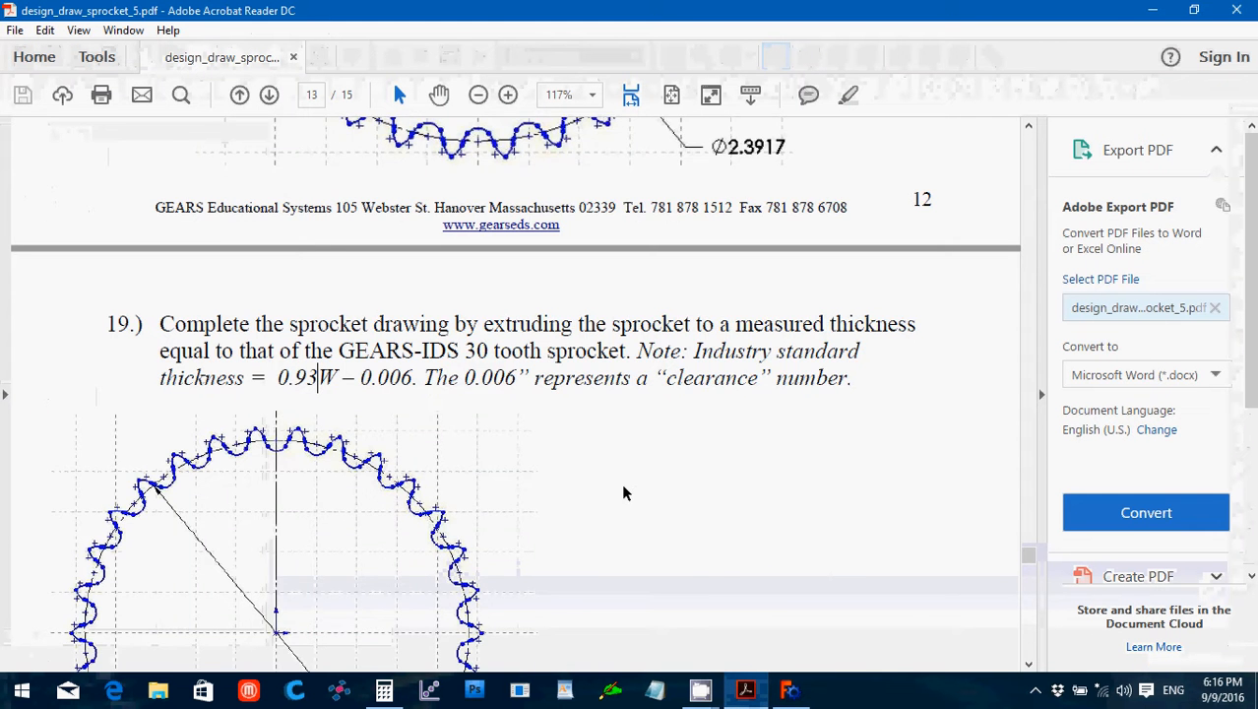
scroll(623, 492, "down", 10)
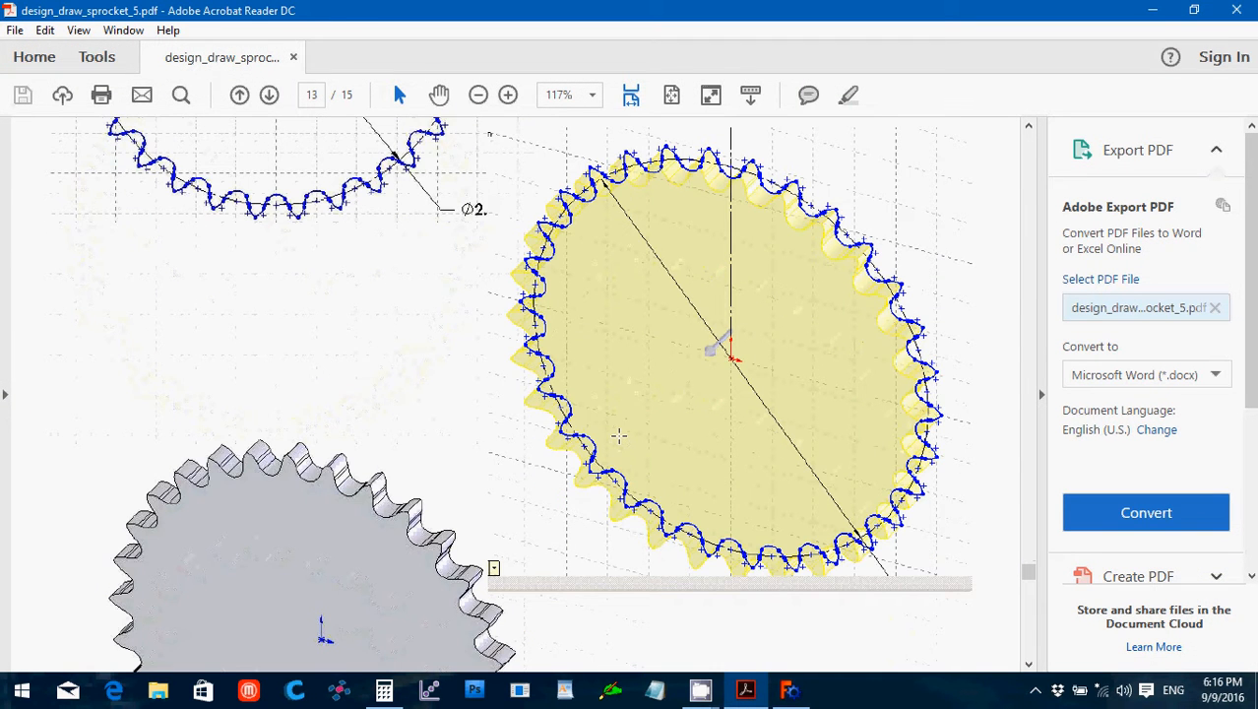
scroll(619, 436, "down", 3)
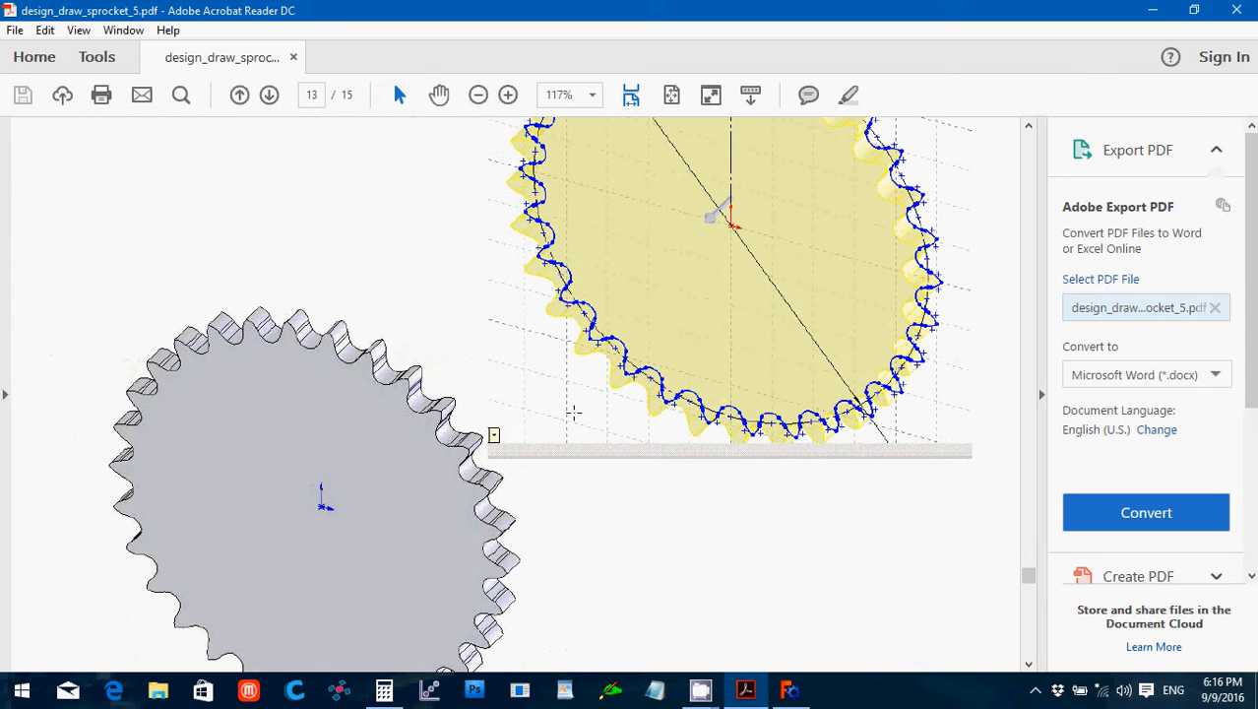
scroll(516, 345, "up", 13)
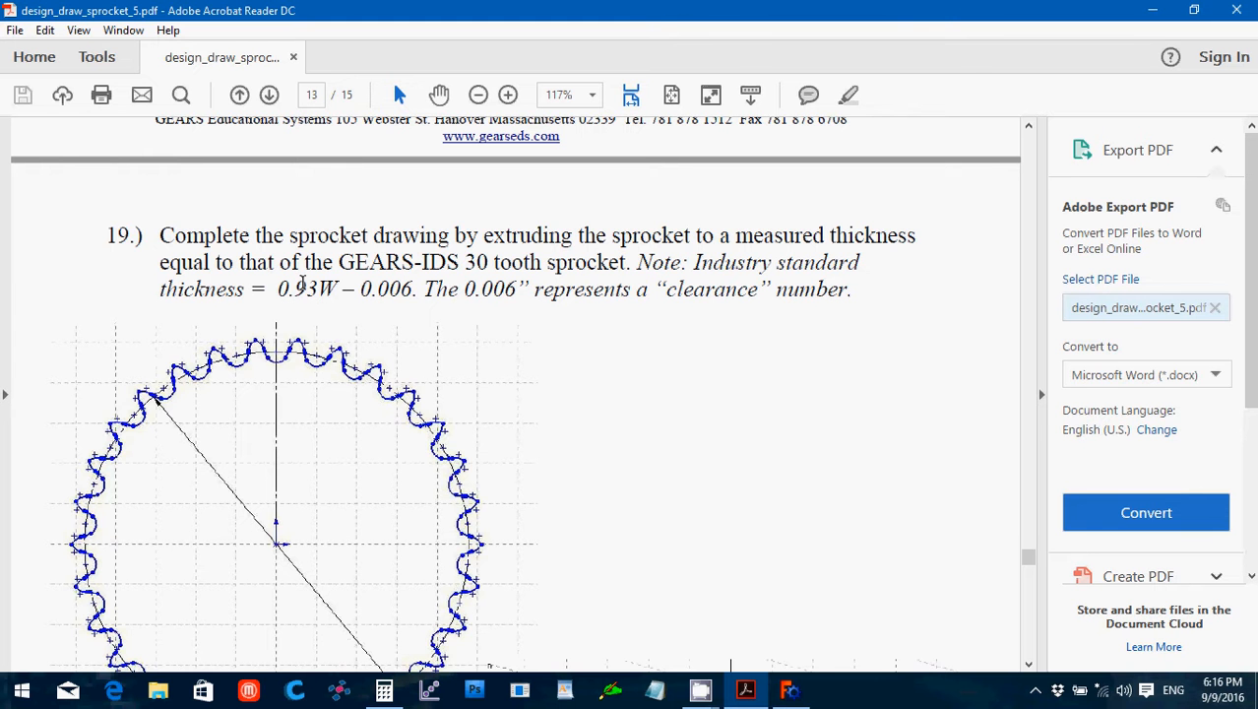
scroll(502, 340, "down", 4)
scroll(502, 341, "down", 15)
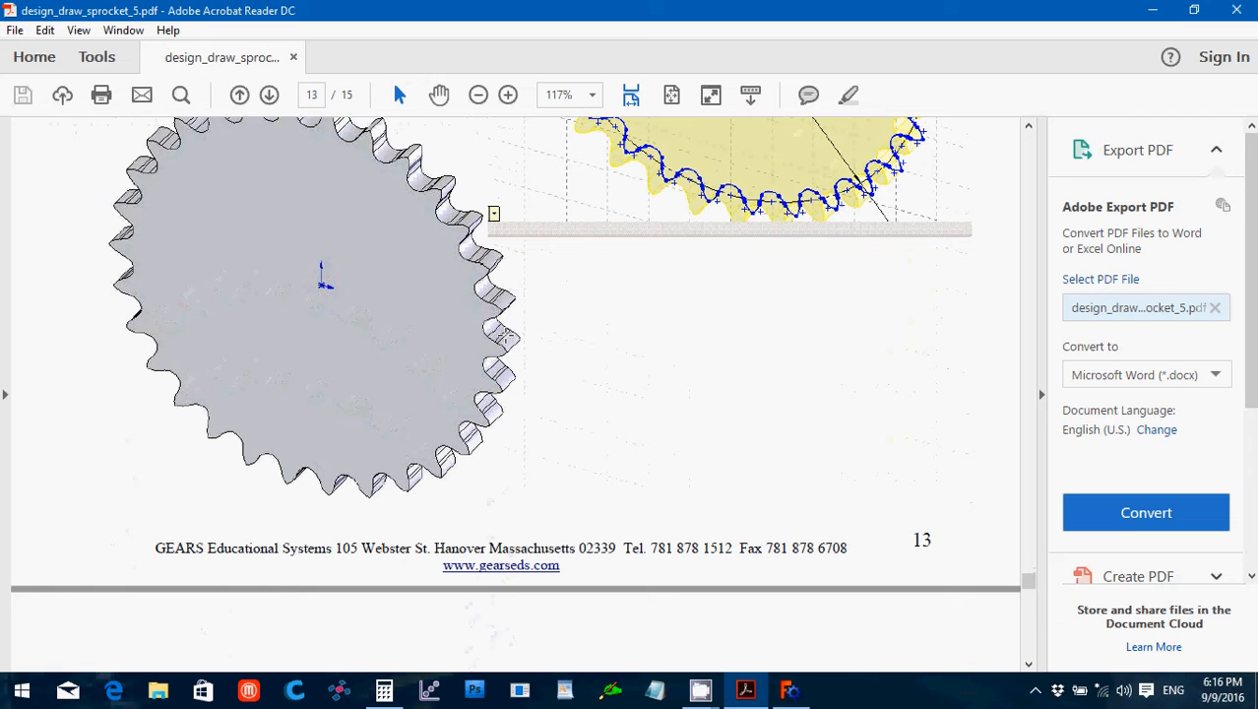
Switch to FreeCAD and select the original pad beneath the array's fusion to show its properties.
left_click(790, 693)
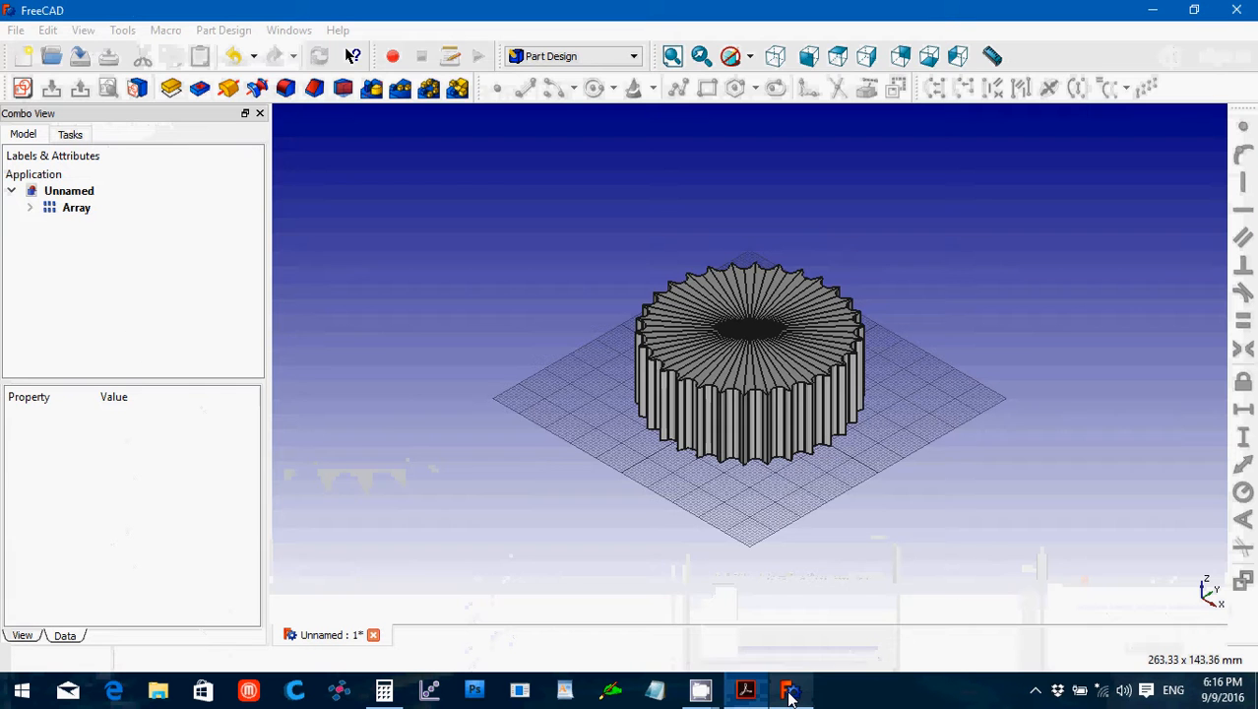
left_click(28, 208)
left_click(48, 225)
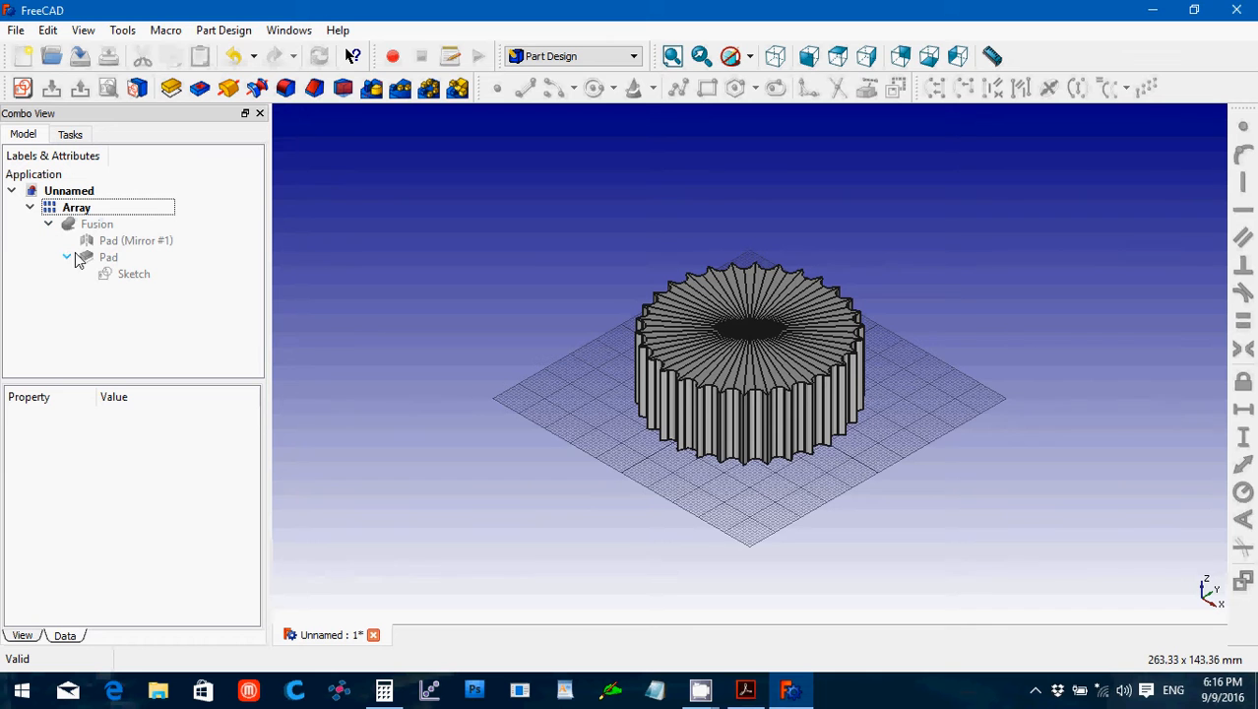
left_click(100, 257)
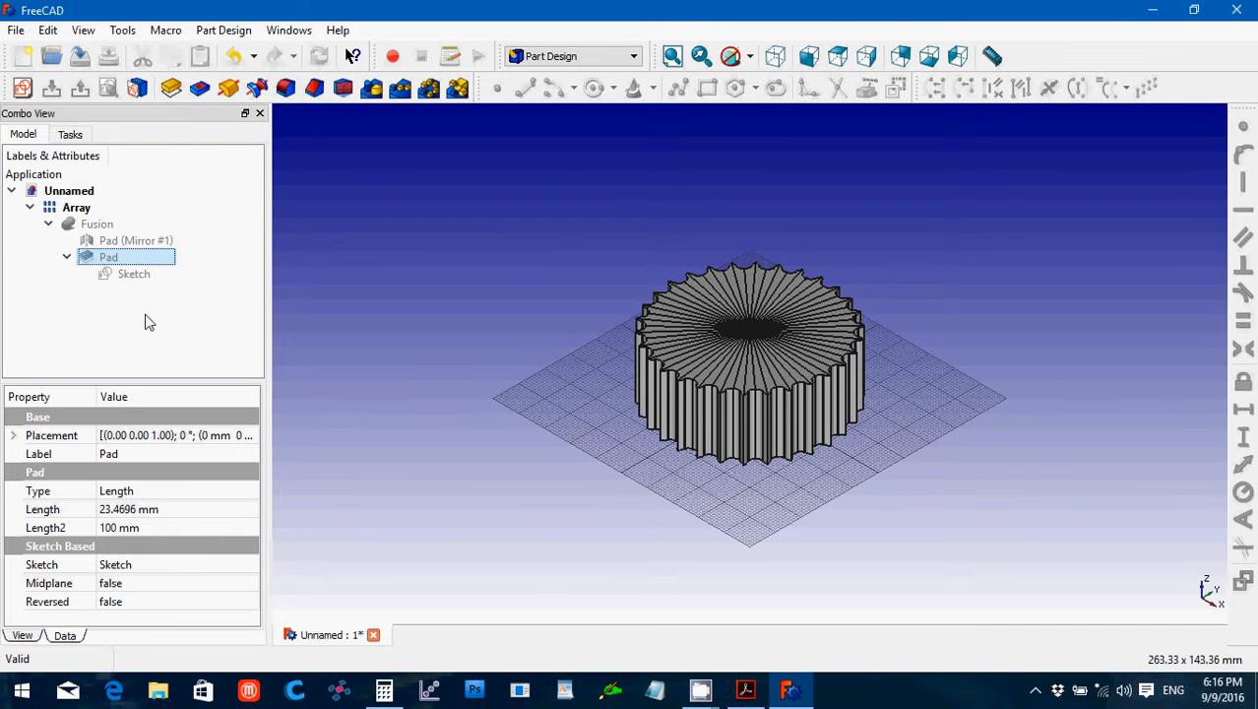
Switch to Calculator, clear the old value, and enter the thickness subtraction 0.093 − 0.006.
left_click(384, 689)
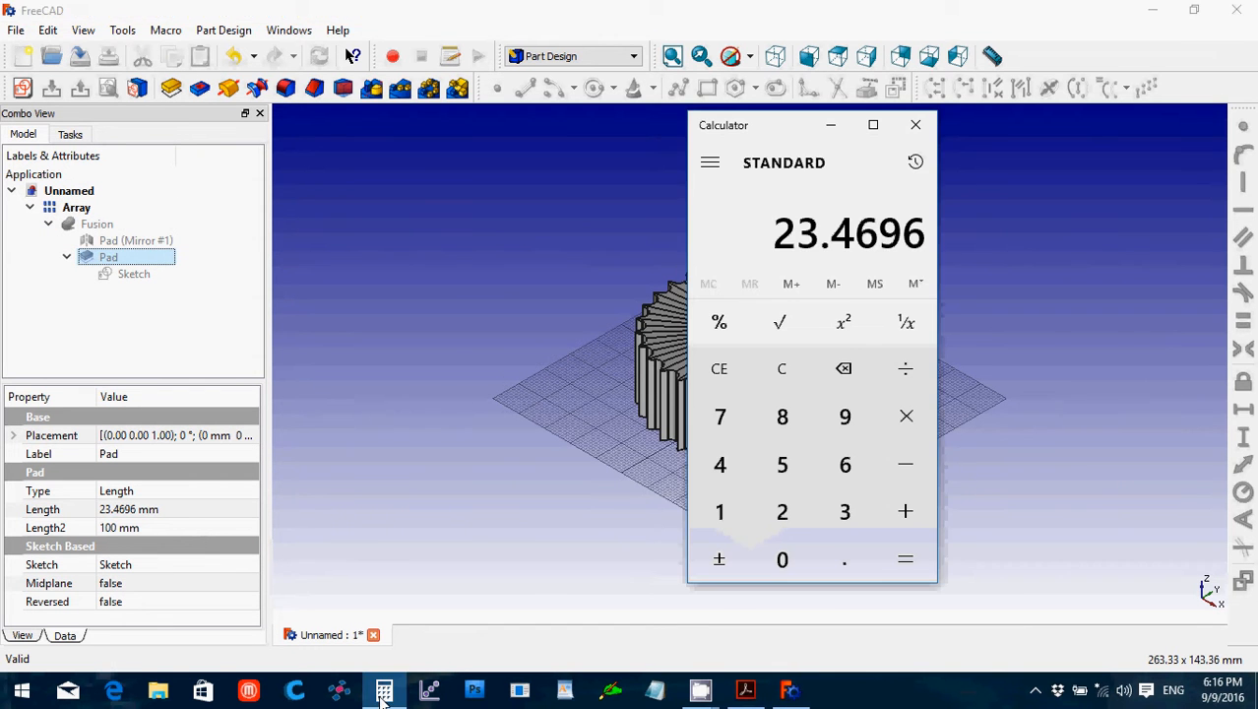
left_click(781, 370)
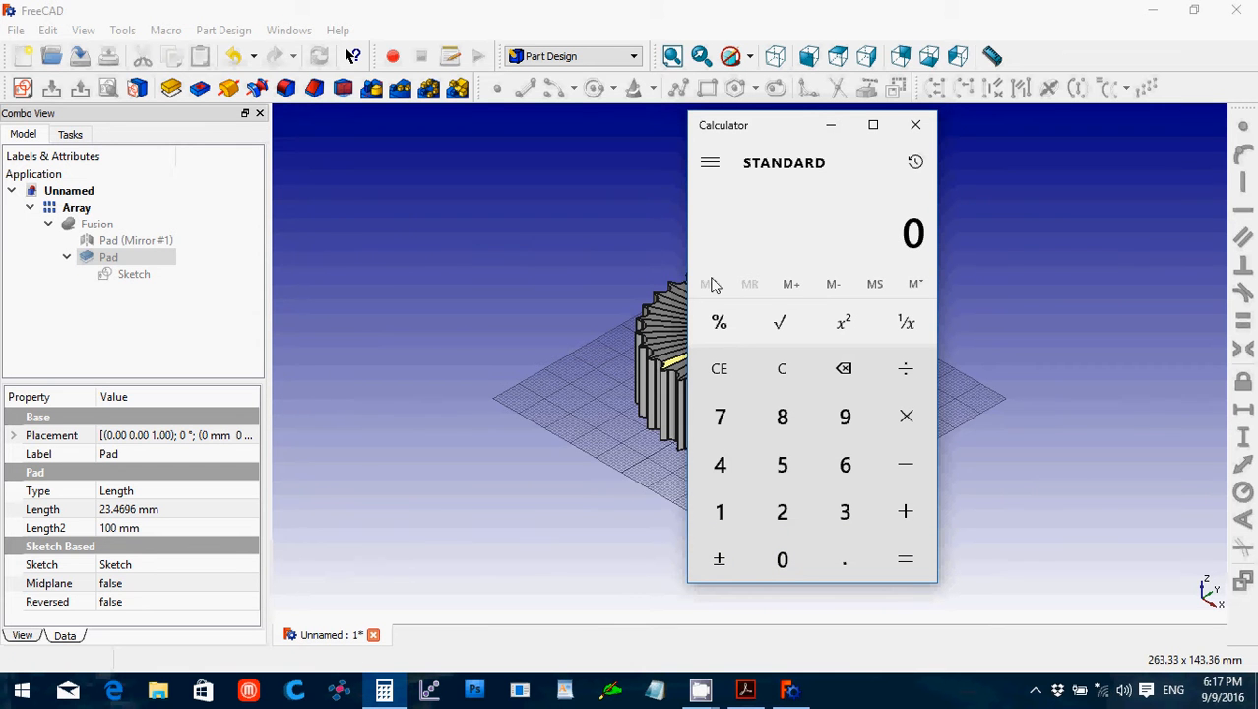
type("0.096")
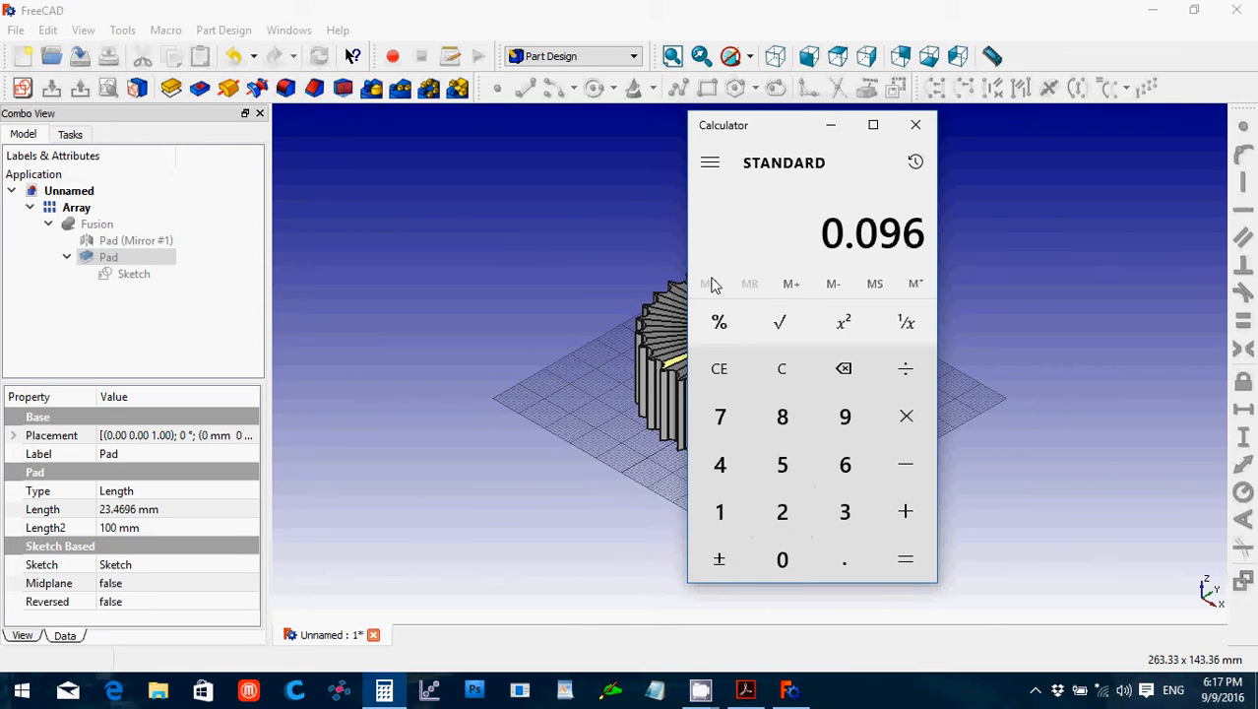
key("BackSpace")
type("3")
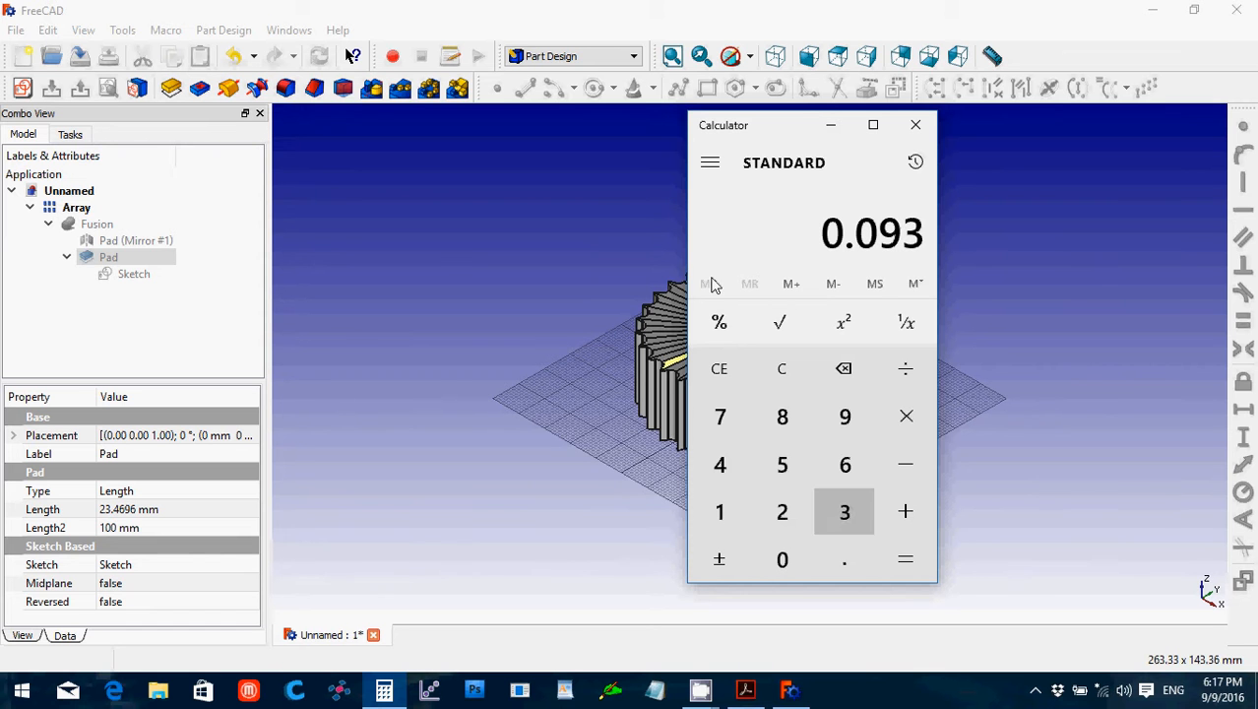
key("minus")
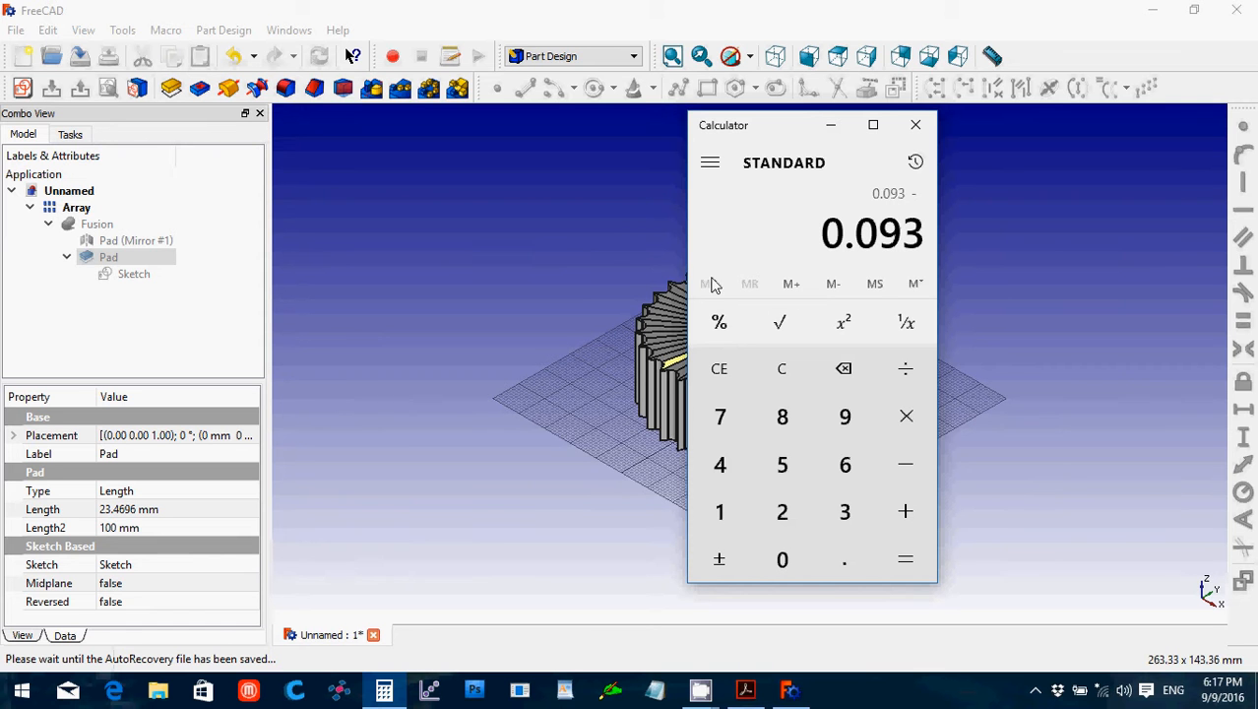
type(".")
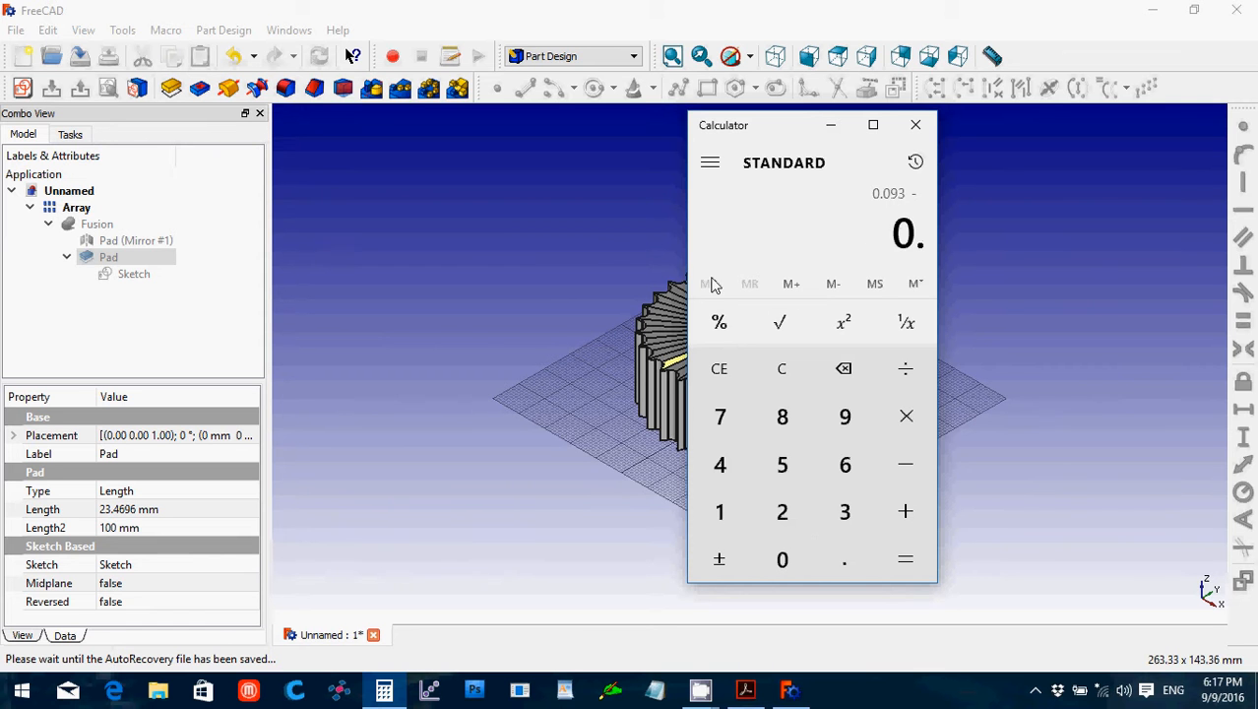
type("00")
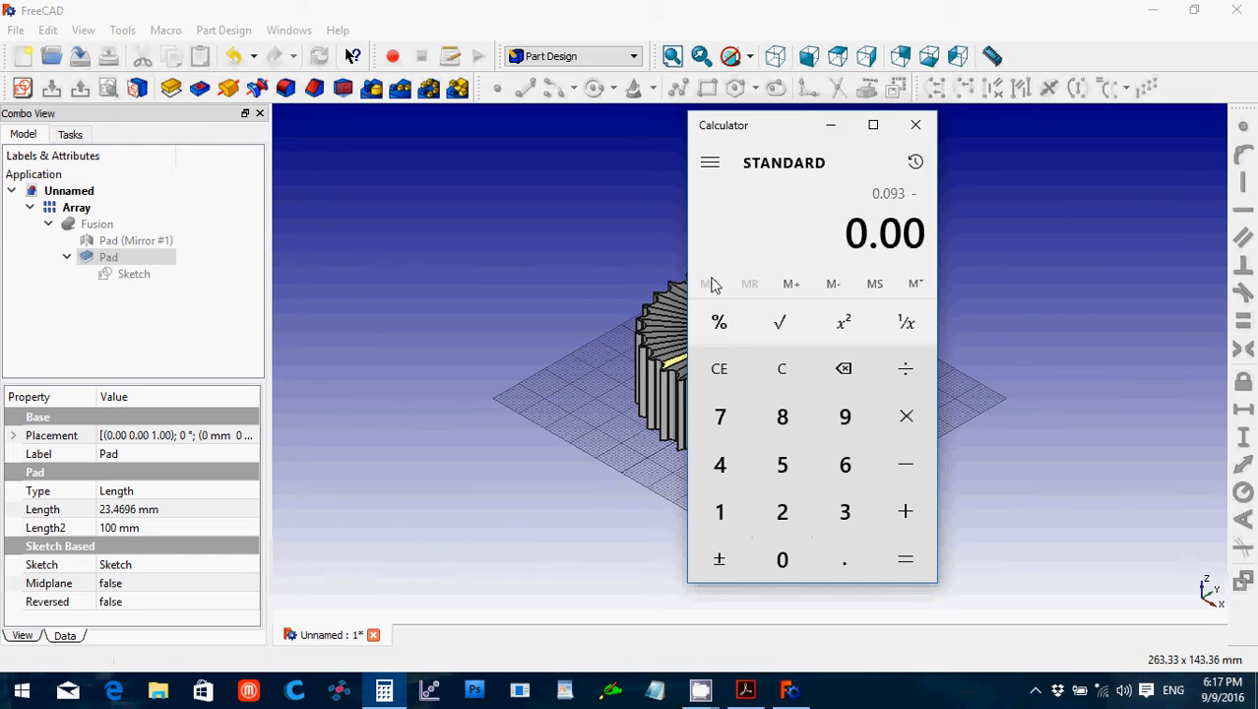
type("6")
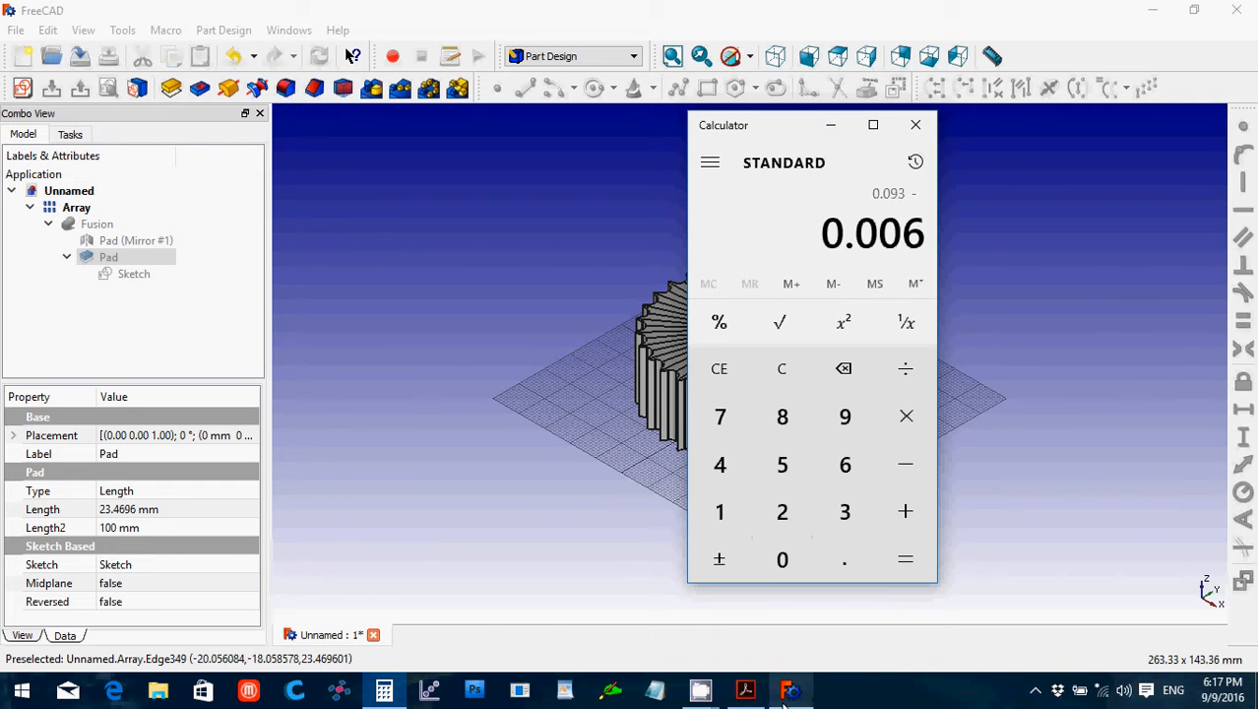
Recheck the thickness formula in step 19 of the PDF and complete the pending subtraction in Calculator.
left_click(740, 693)
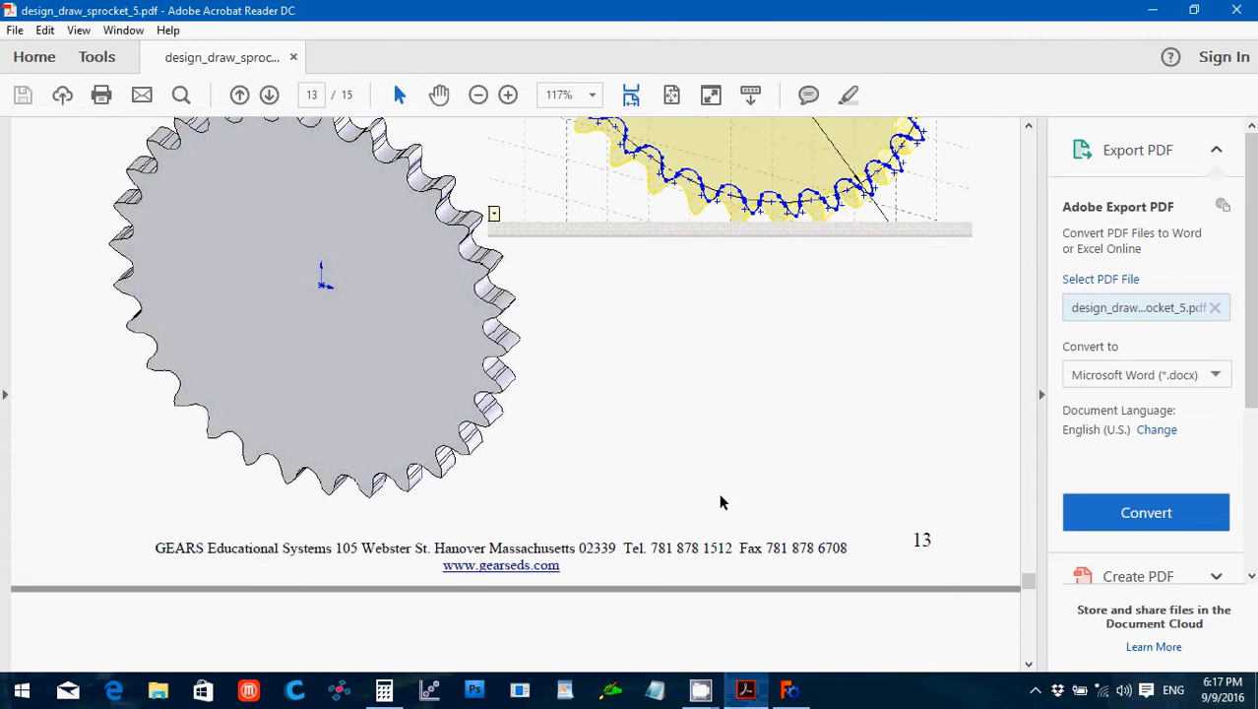
scroll(720, 495, "up", 3)
scroll(720, 497, "up", 15)
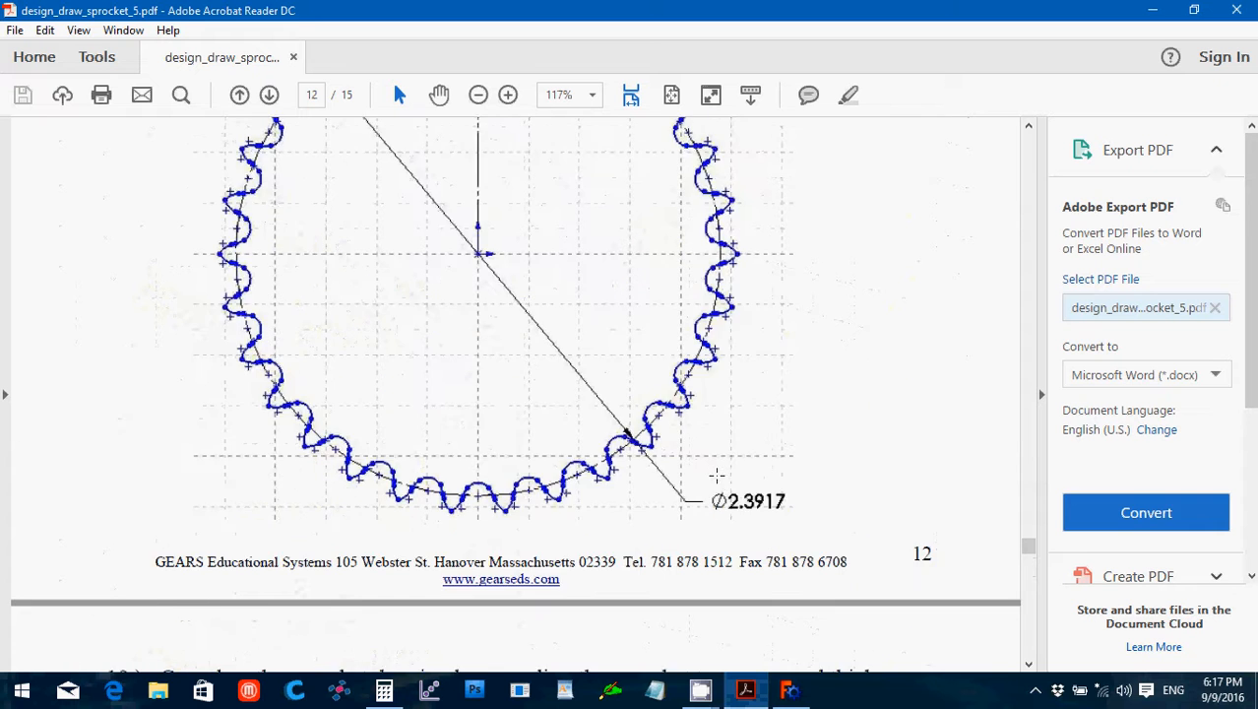
scroll(715, 482, "down", 5)
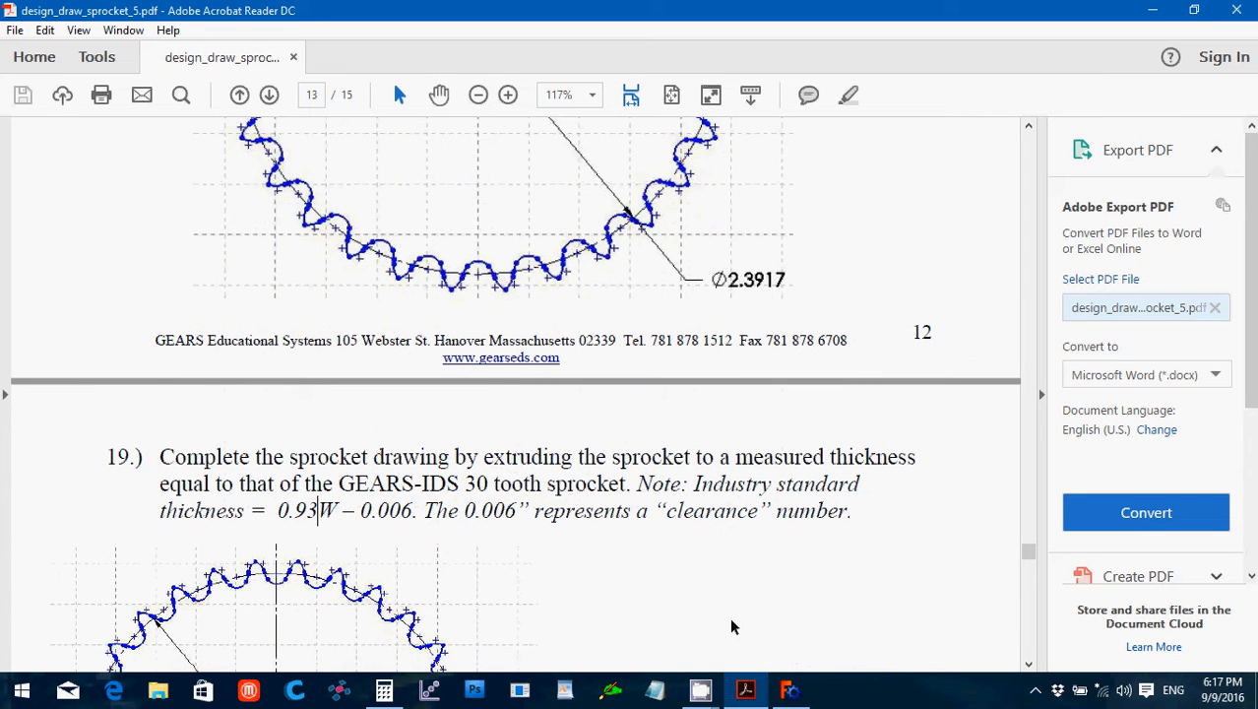
left_click(385, 693)
left_click(905, 557)
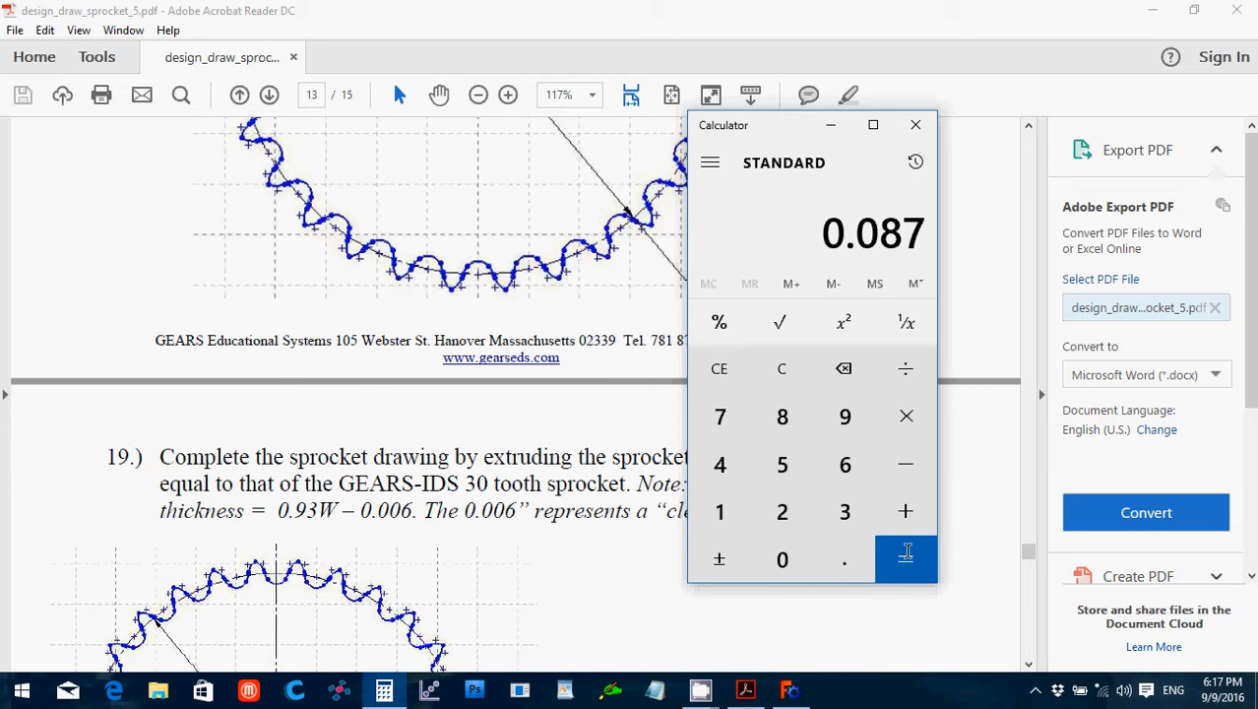
Switch to FreeCAD and set the original pad's length to 0.087.
left_click(795, 696)
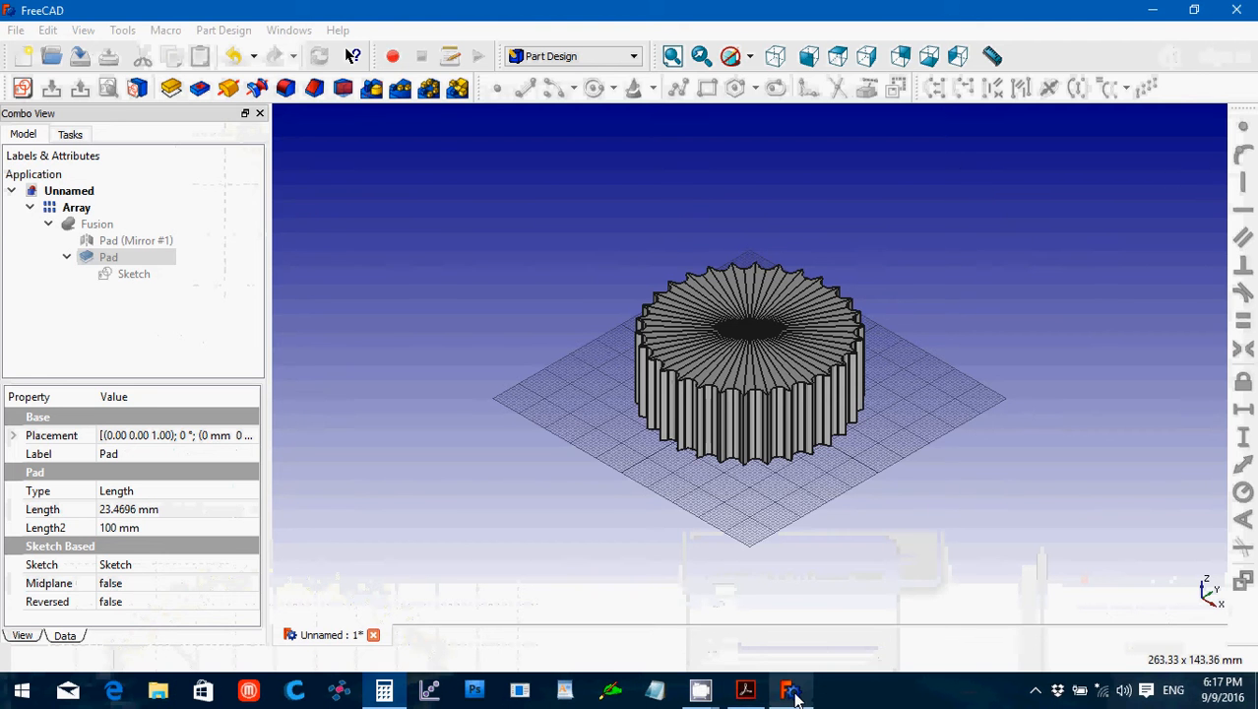
left_click(157, 509)
left_click_drag(161, 509, 51, 510)
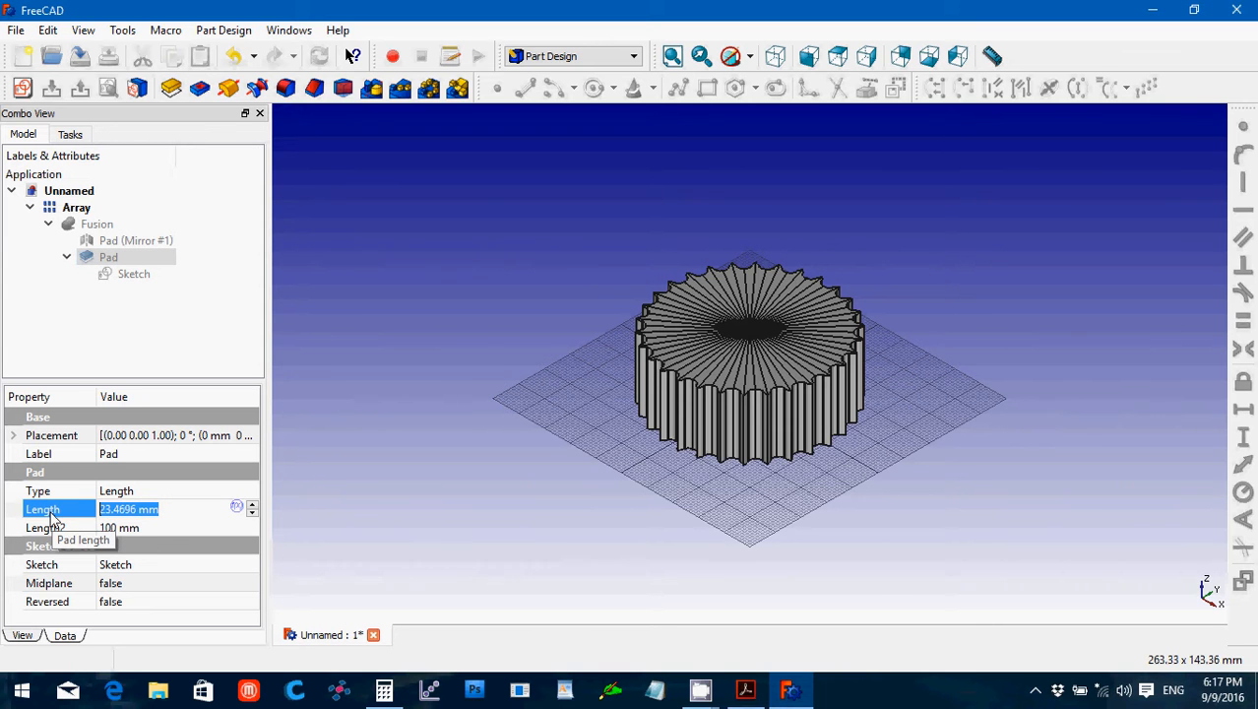
type("0.087")
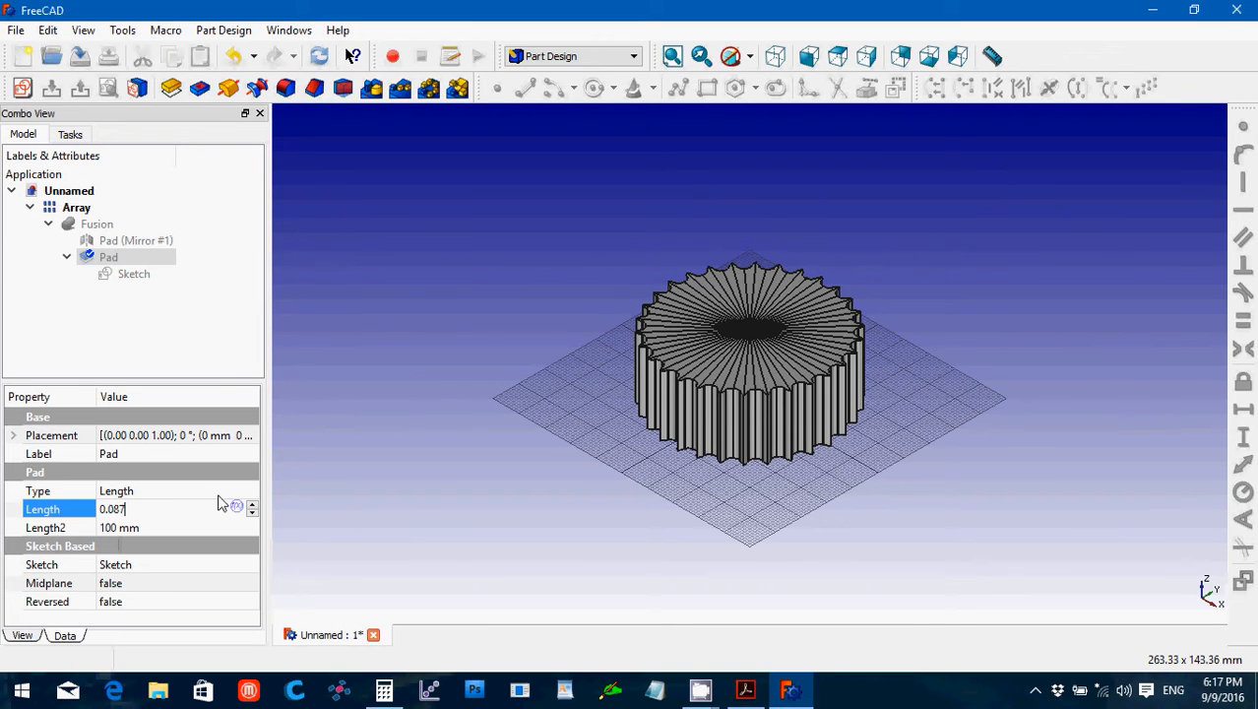
left_click(284, 500)
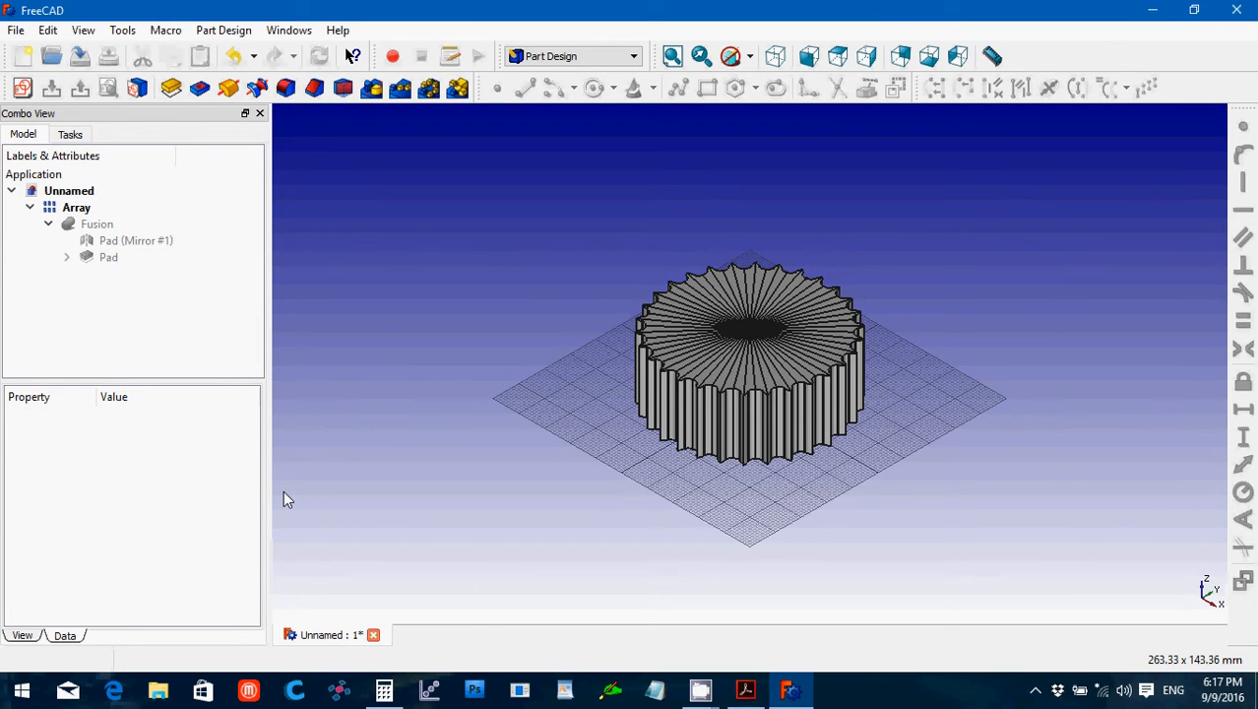
Reselect the original pad and re-enter its length as 0.087.
left_click(107, 259)
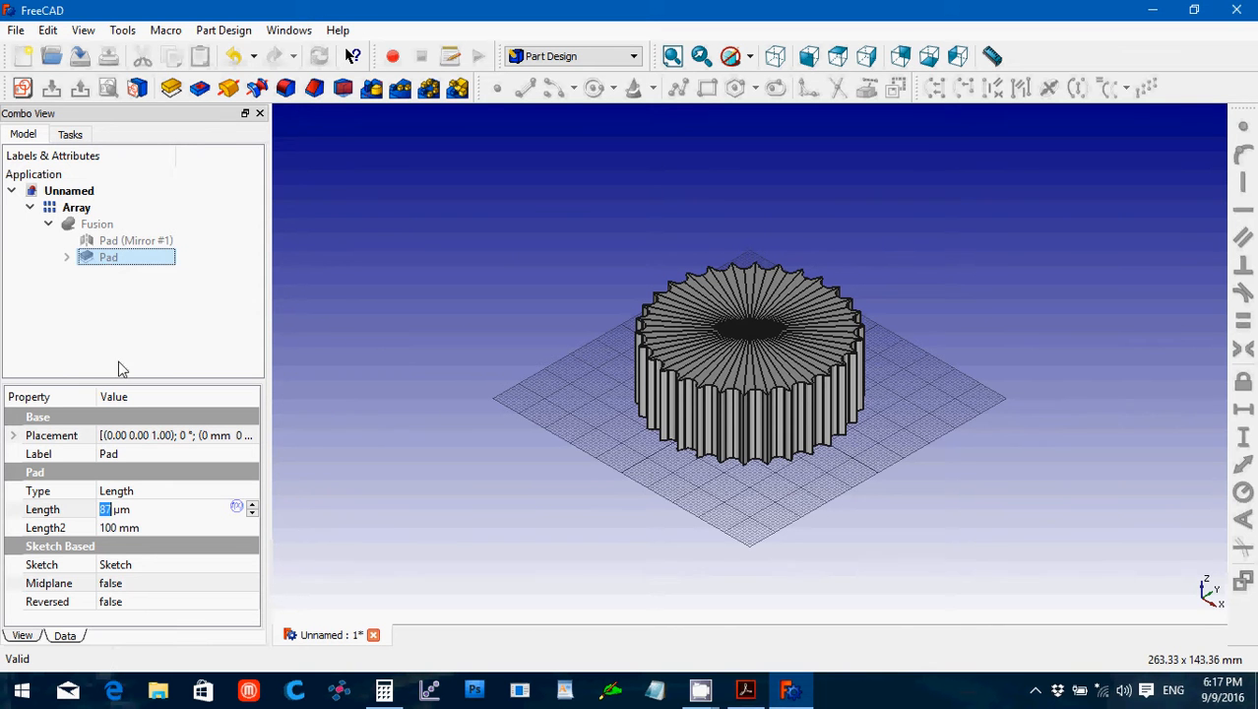
left_click_drag(139, 511, 90, 511)
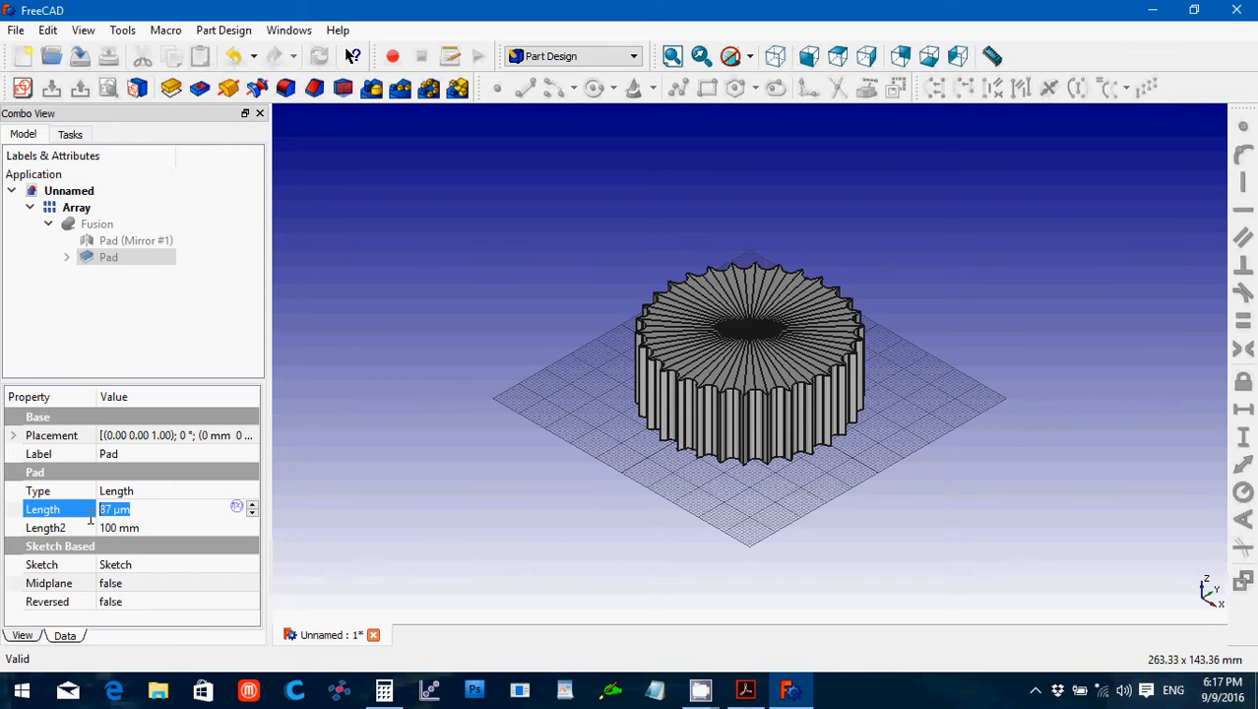
type("0.087")
key("Return")
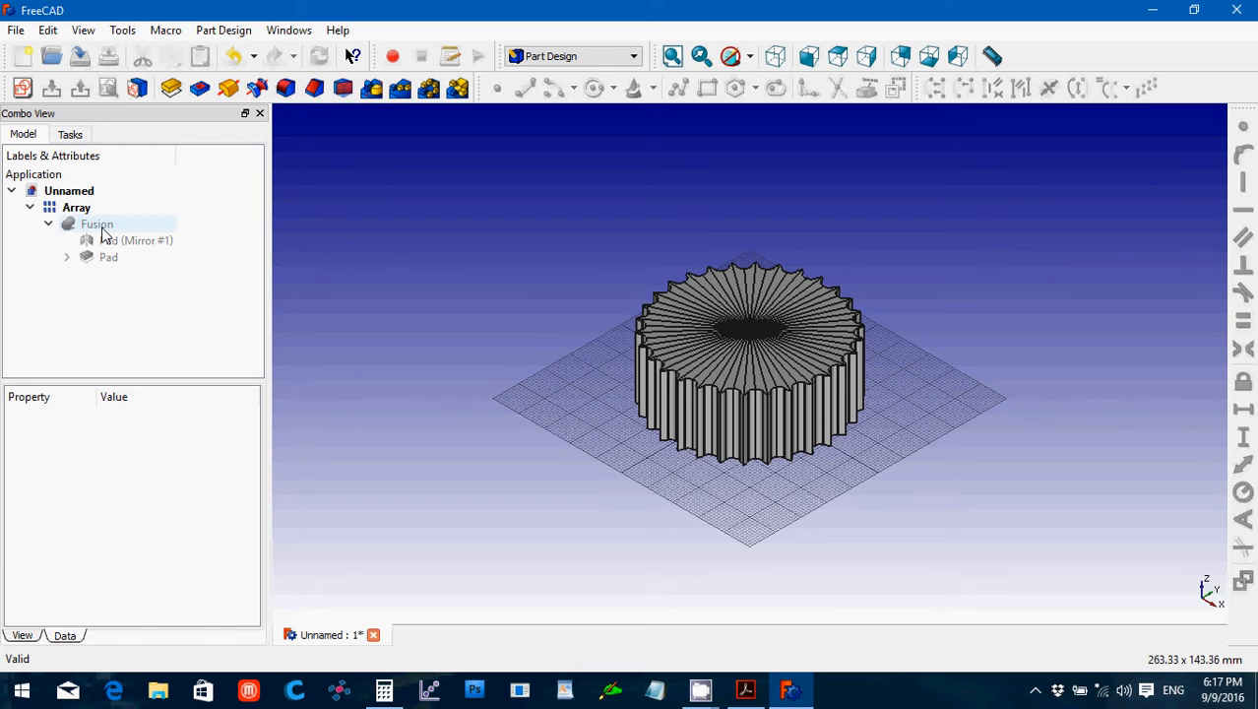
Delete the polar array, the fusion and the mirrored pad, keeping only the original pad.
left_click(77, 208)
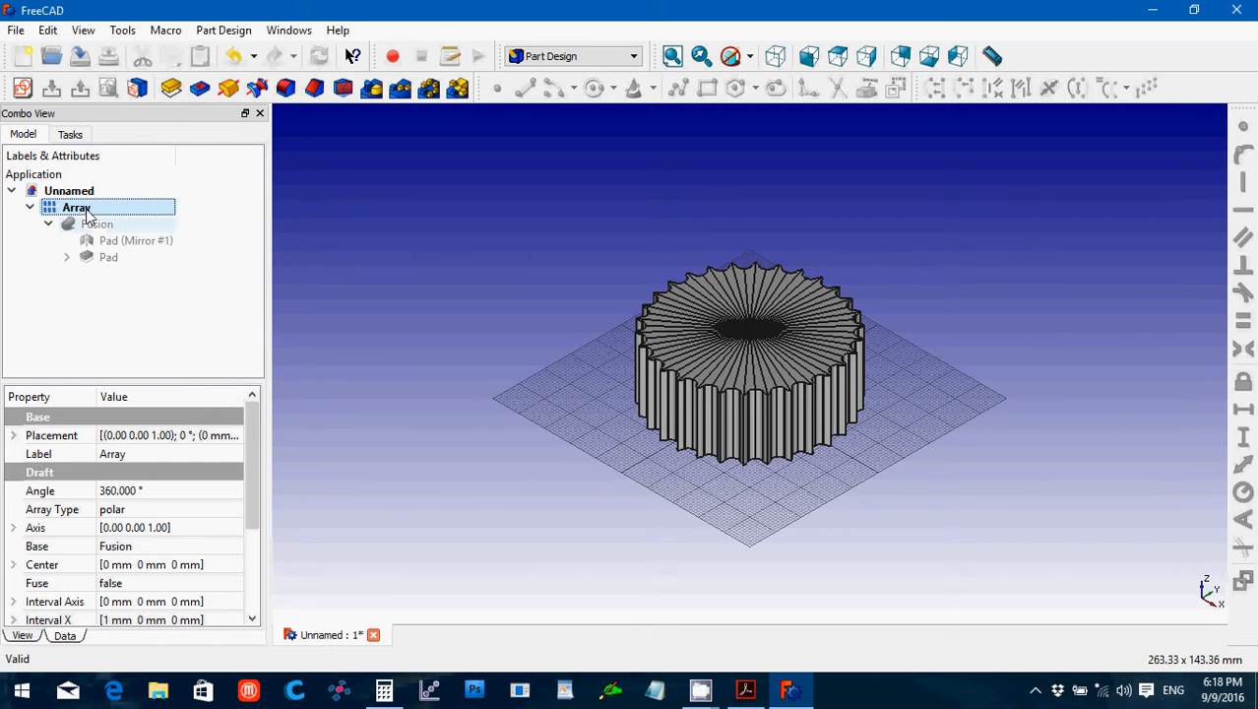
key("Delete")
left_click(86, 214)
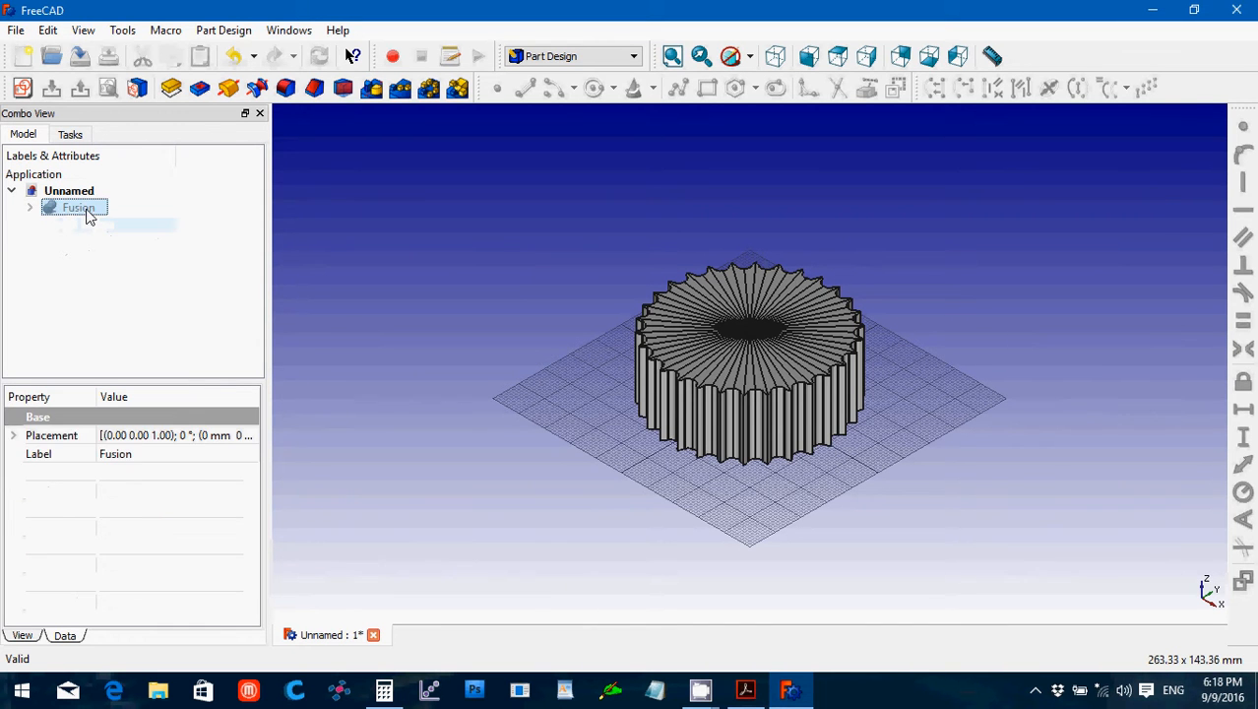
key("Delete")
left_click(87, 213)
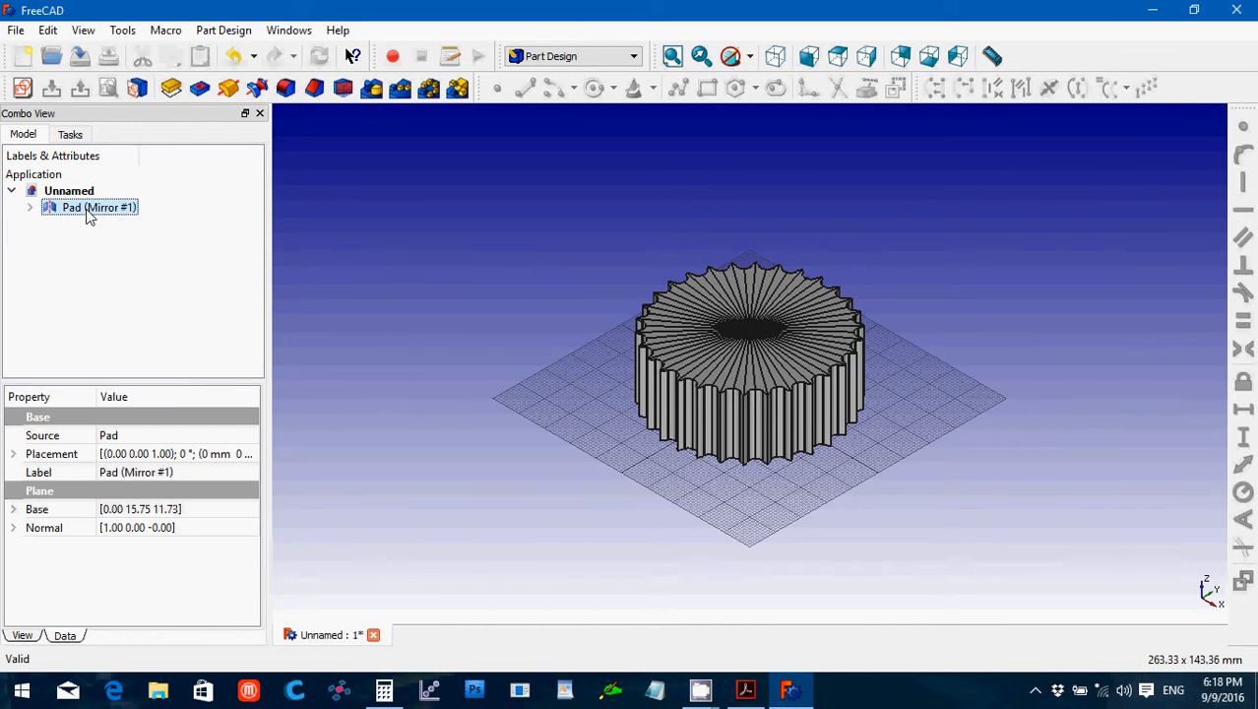
key("Delete")
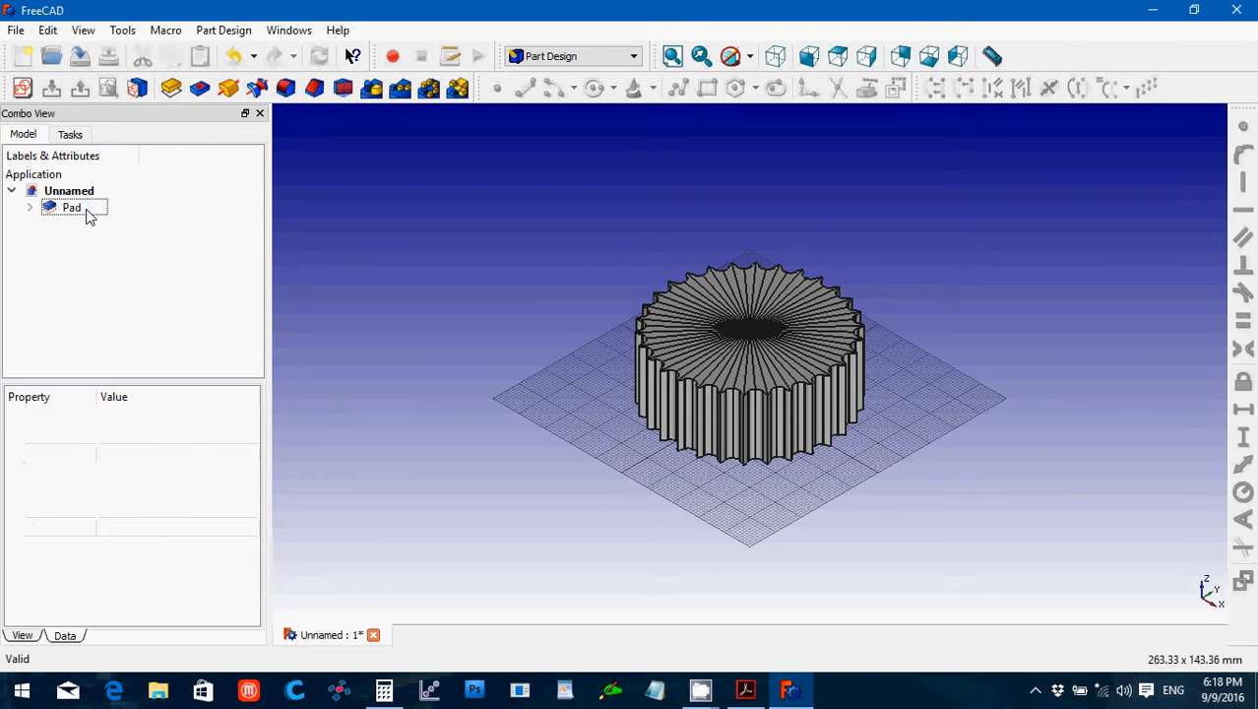
Reopen the pad's parameters and try to set its length to 0.087.
left_click(86, 214)
double_click(86, 214)
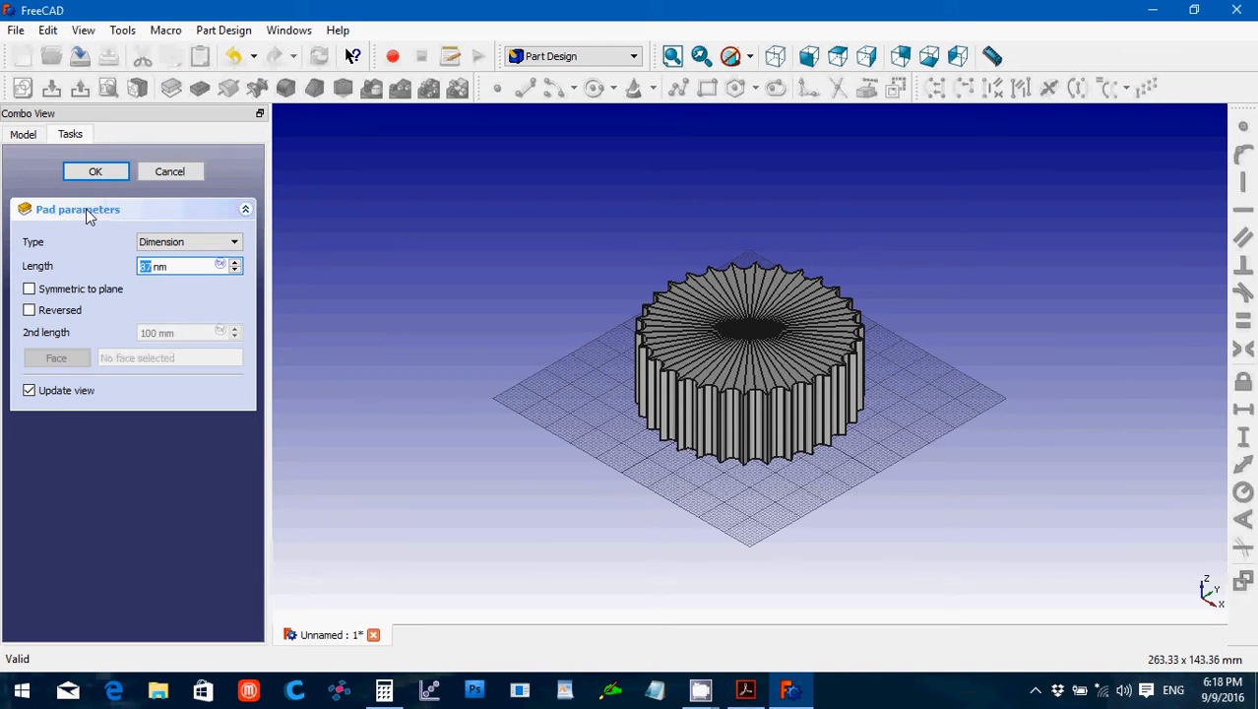
left_click(171, 276)
left_click_drag(172, 276, 106, 268)
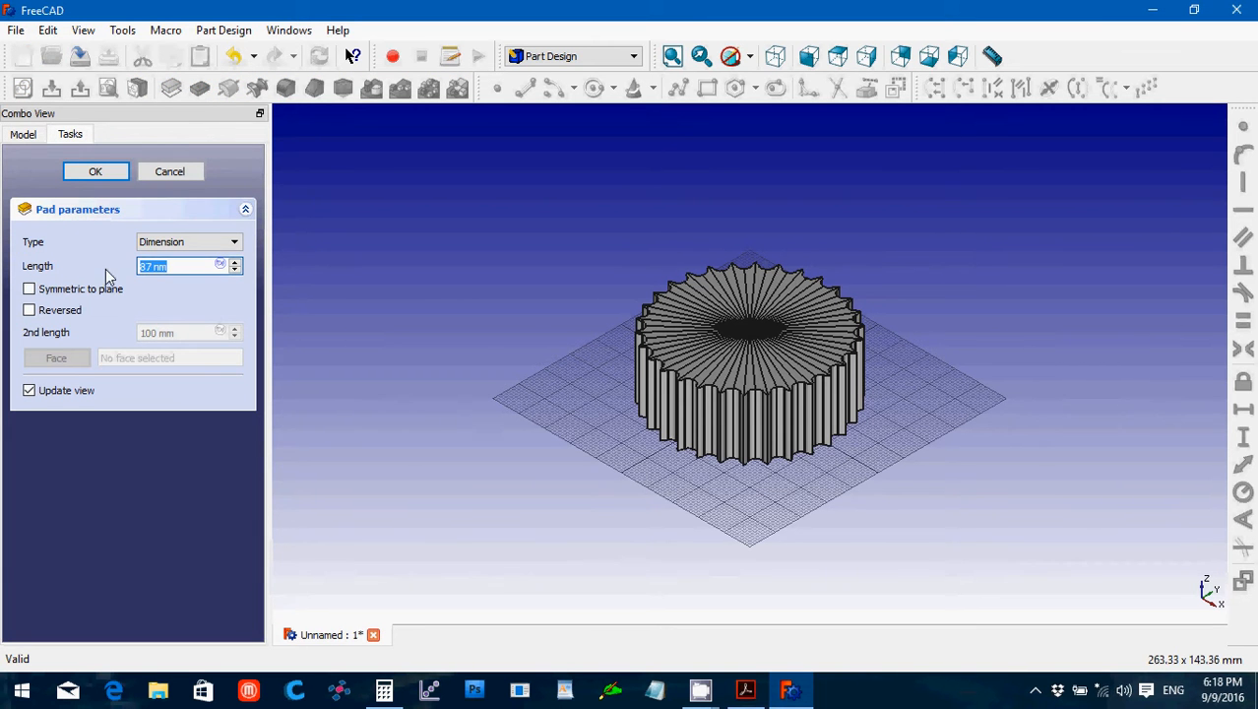
type("0.087")
key("Return")
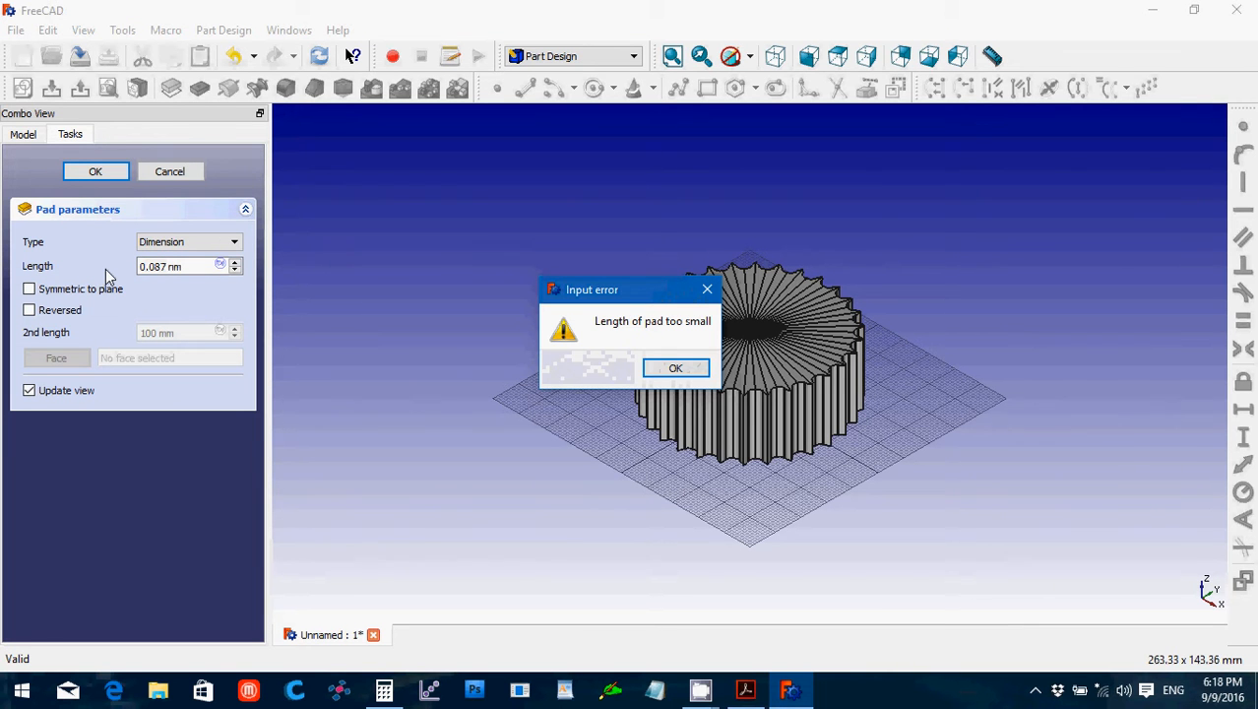
left_click(662, 380)
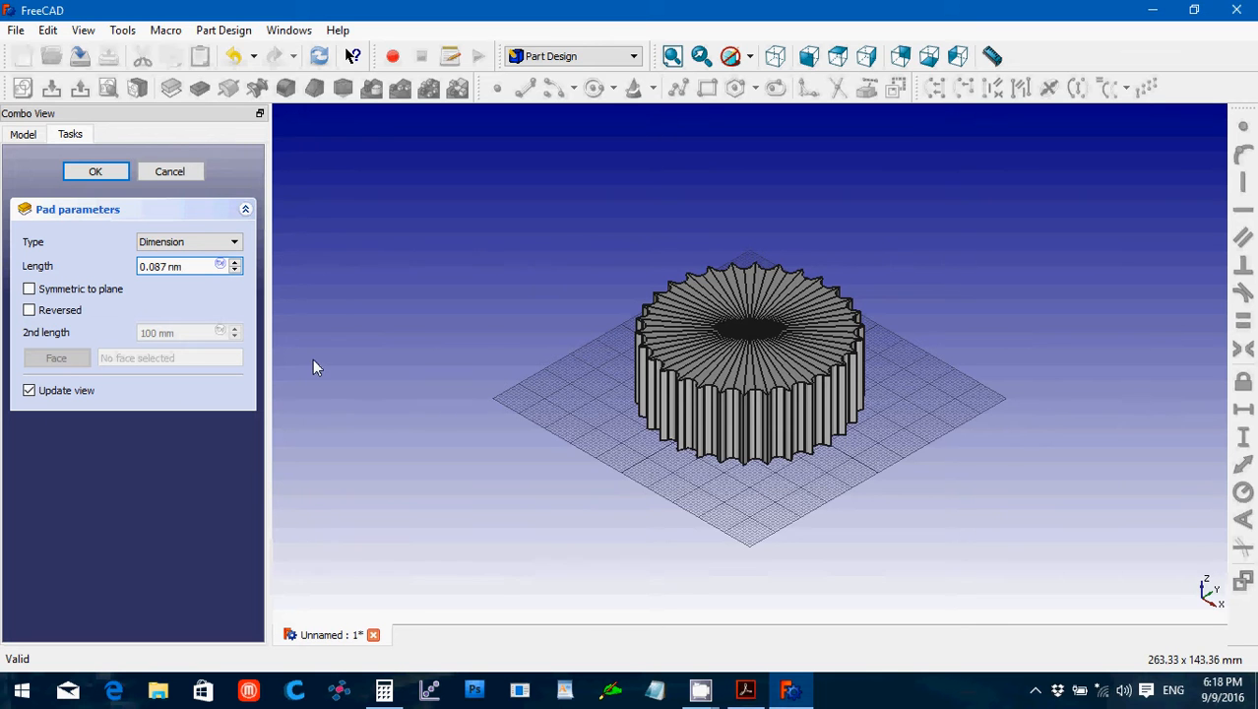
left_click_drag(185, 267, 137, 275)
Recheck the industry standard thickness formula in step 19 of the PDF and clear the previous result in Calculator.
left_click(384, 692)
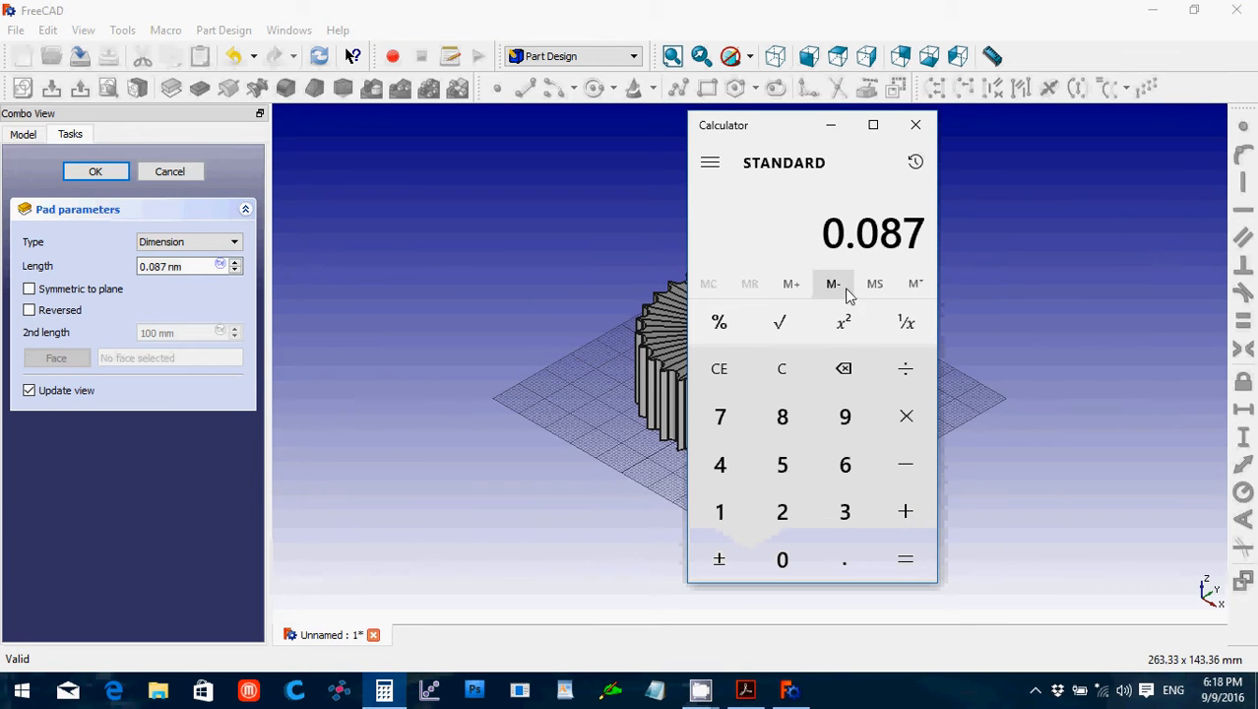
left_click(746, 691)
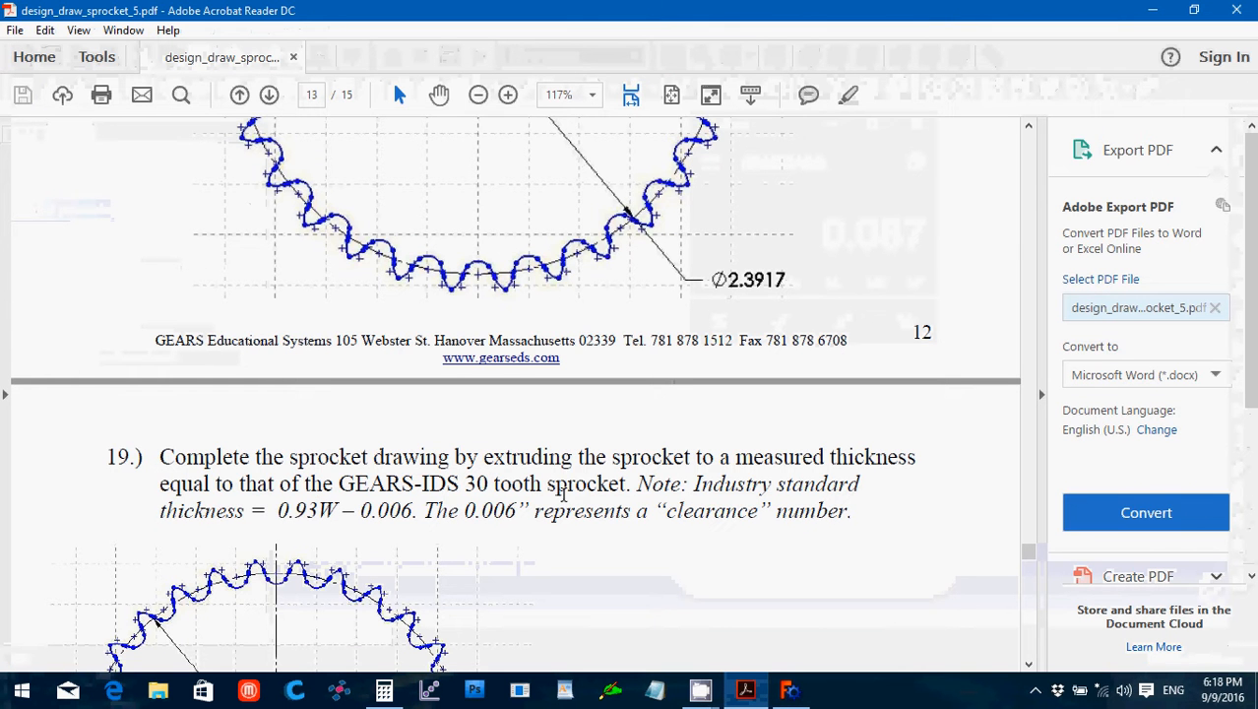
left_click(565, 488)
left_click(754, 694)
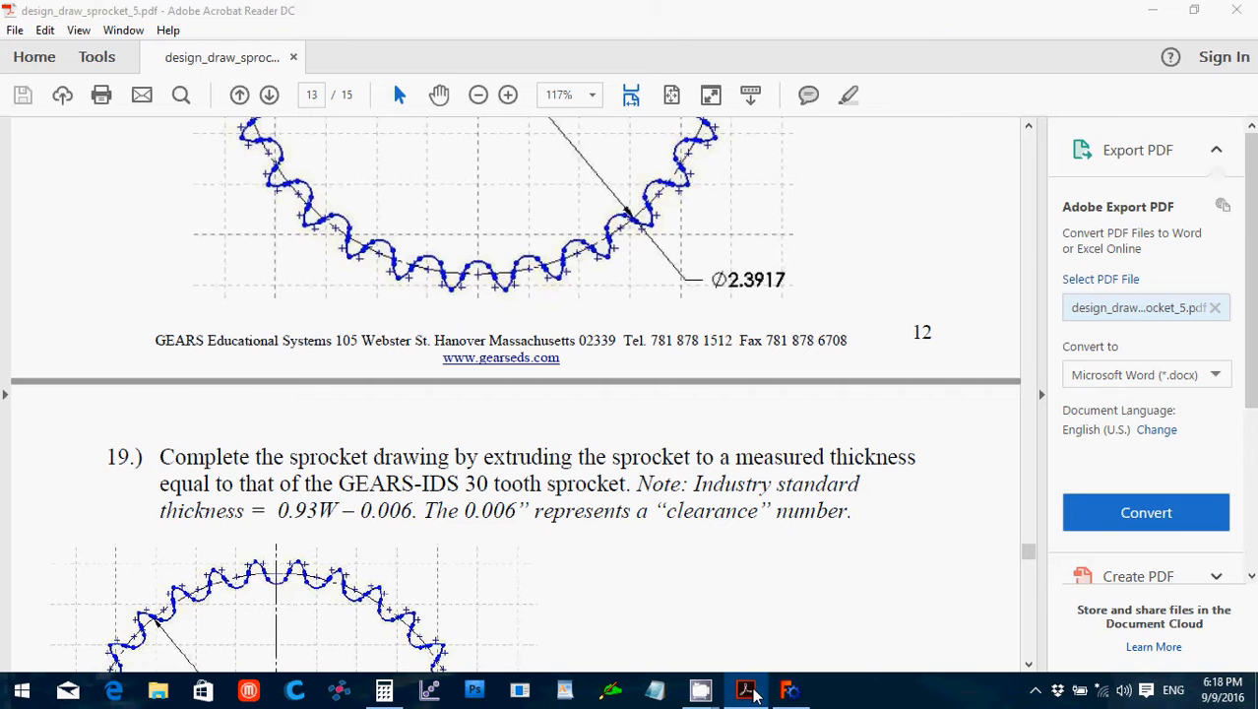
left_click(790, 366)
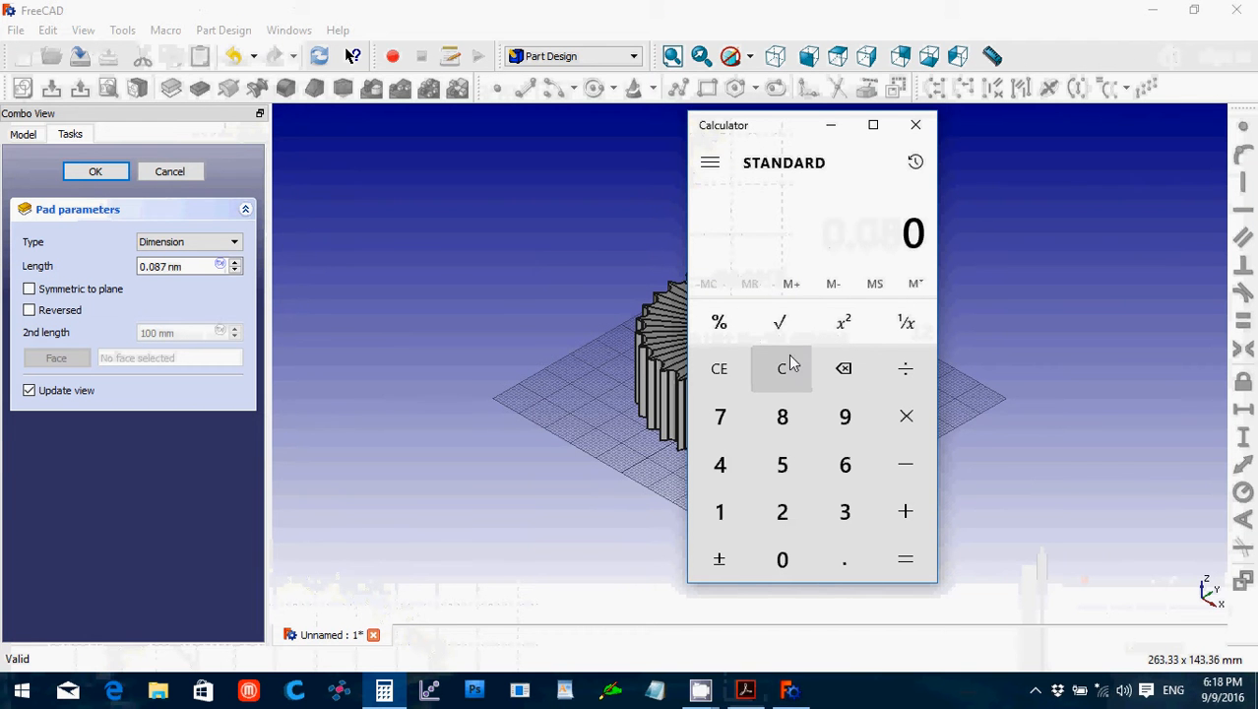
left_click(750, 689)
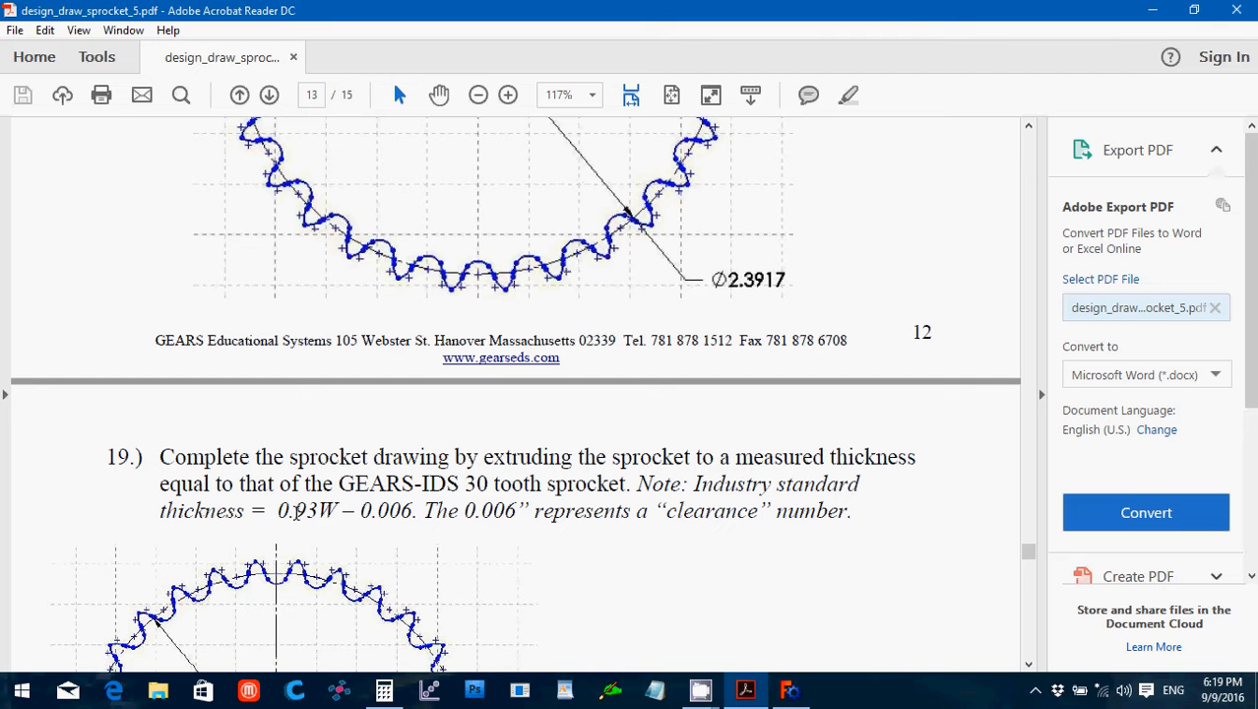
mouse_move(759, 697)
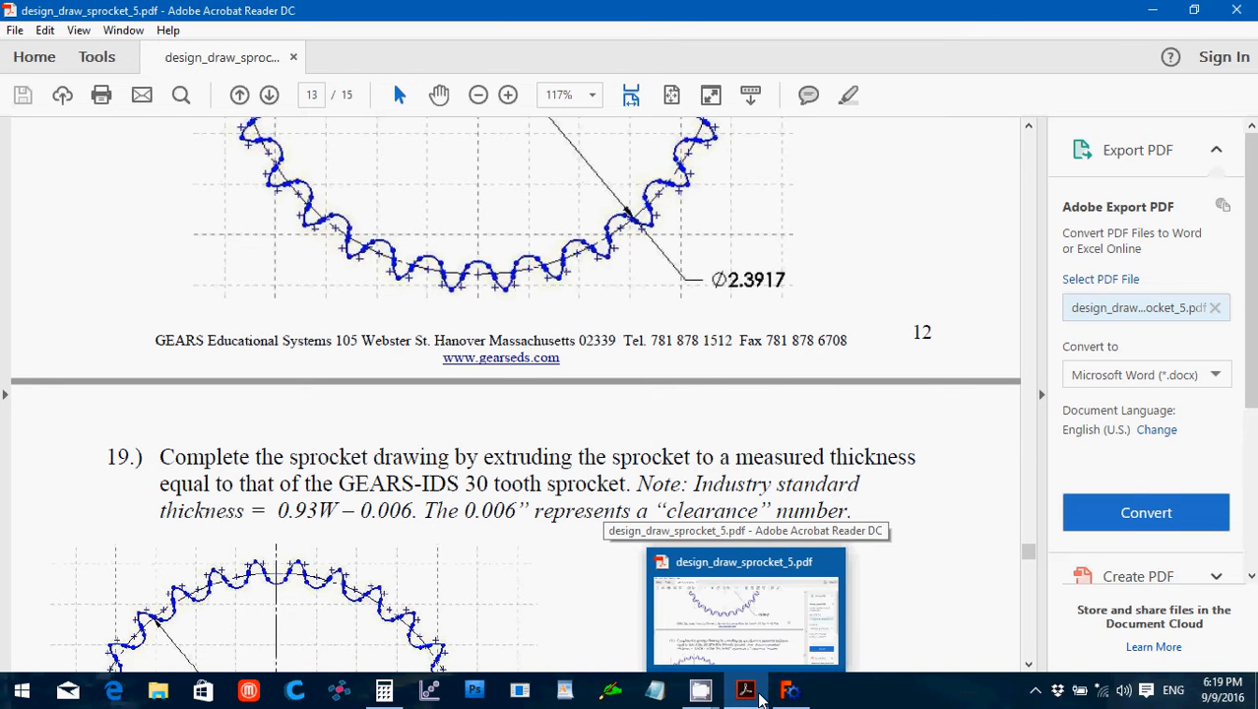
left_click(759, 696)
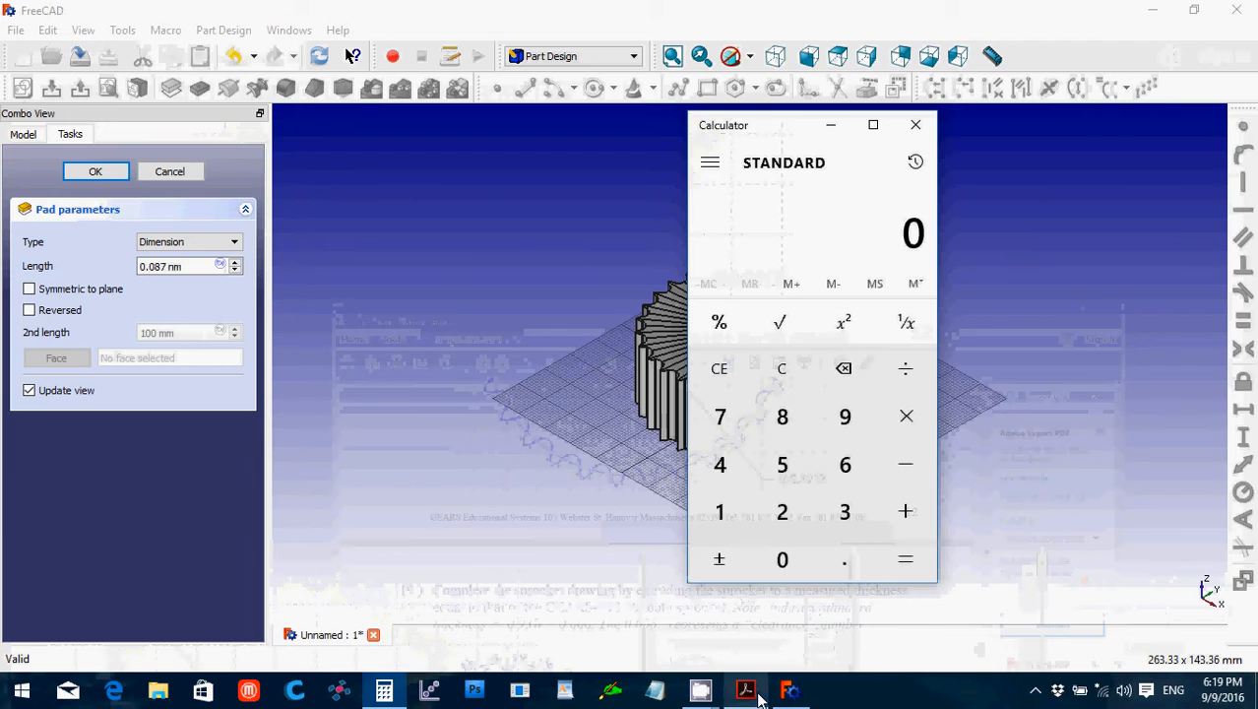
Divide 25.4 by 4 in Calculator to convert a quarter inch to millimetres.
left_click(782, 517)
left_click(835, 561)
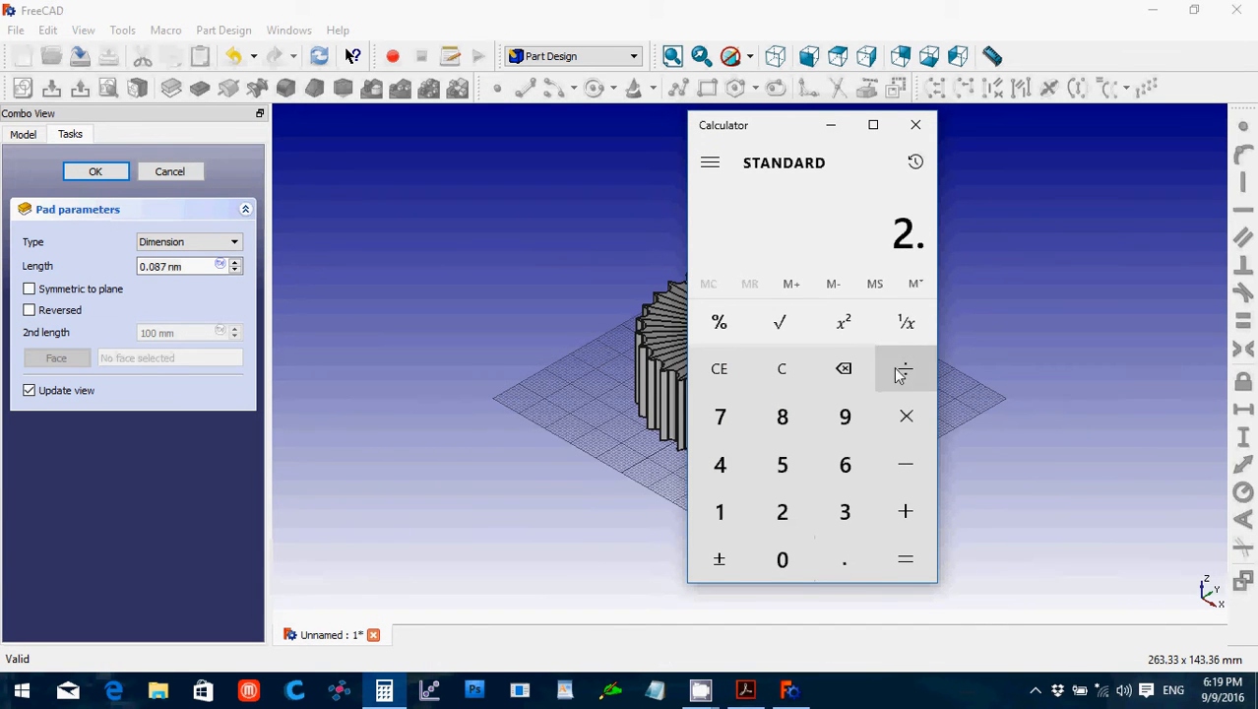
left_click(797, 366)
left_click(783, 526)
left_click(797, 472)
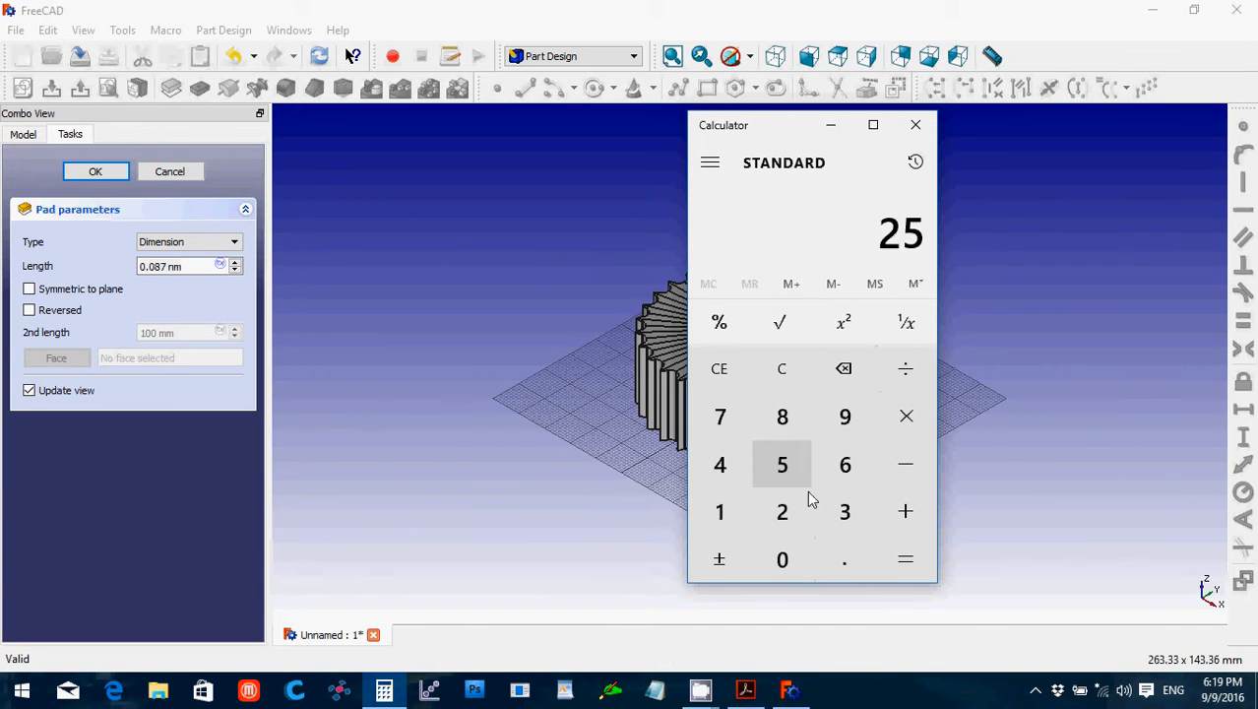
left_click(842, 563)
left_click(719, 480)
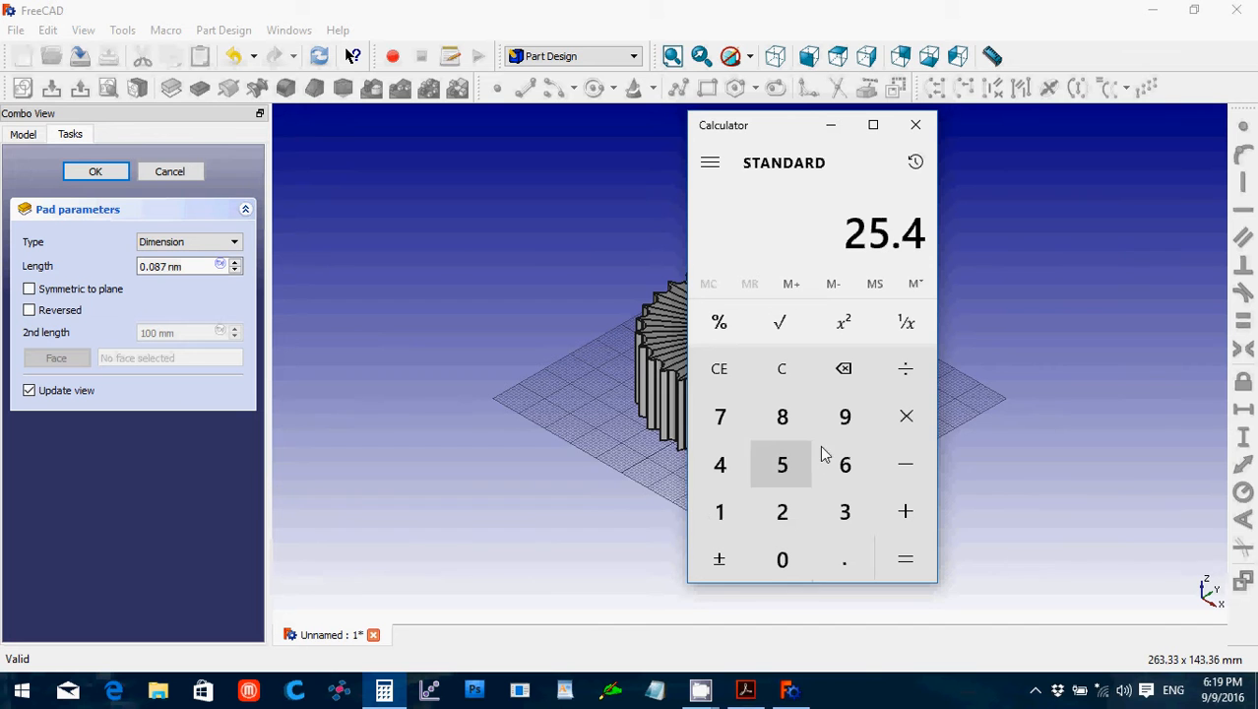
left_click(907, 374)
left_click(736, 468)
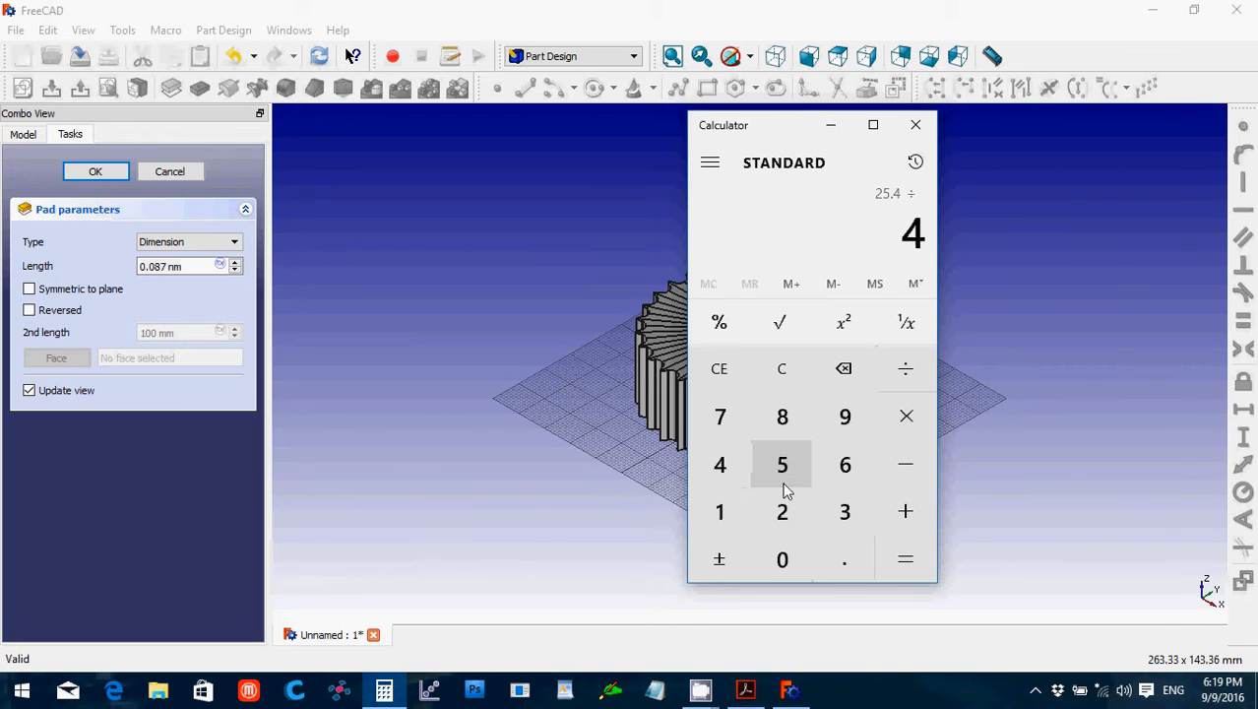
left_click(911, 559)
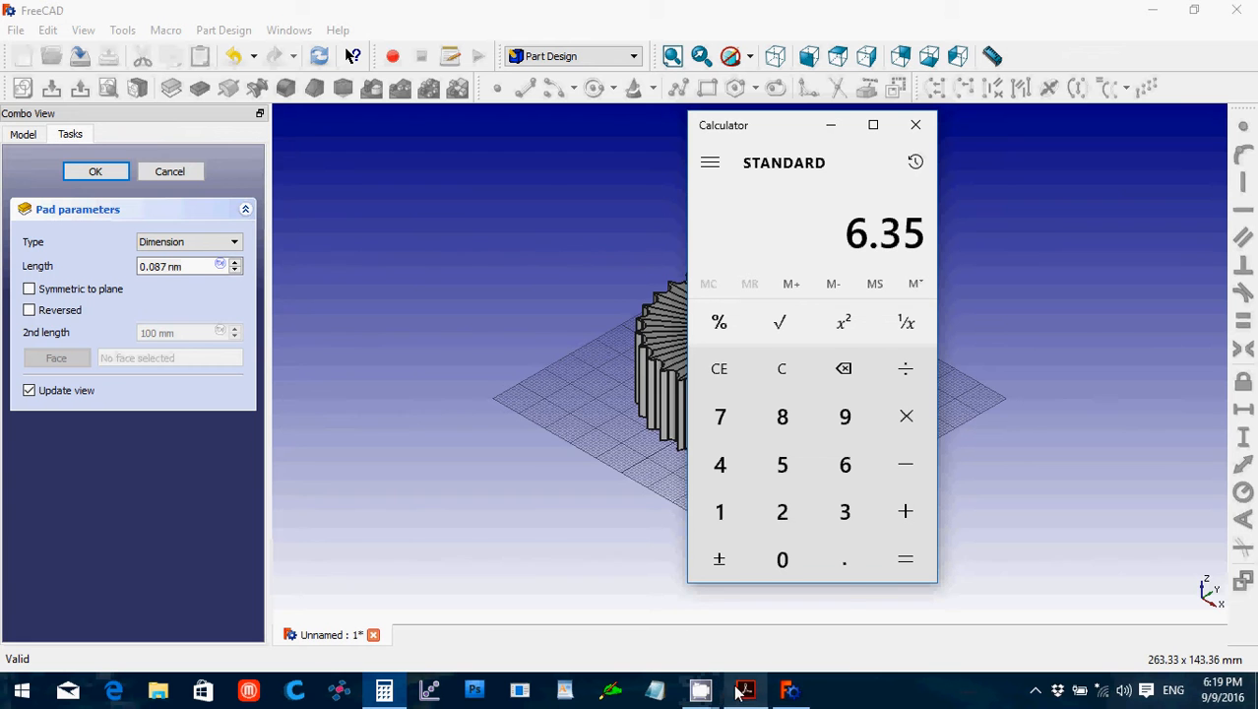
Switch to FreeCAD, set the pad's length to 6.35 and inspect the thickness of the wedge.
mouse_move(726, 695)
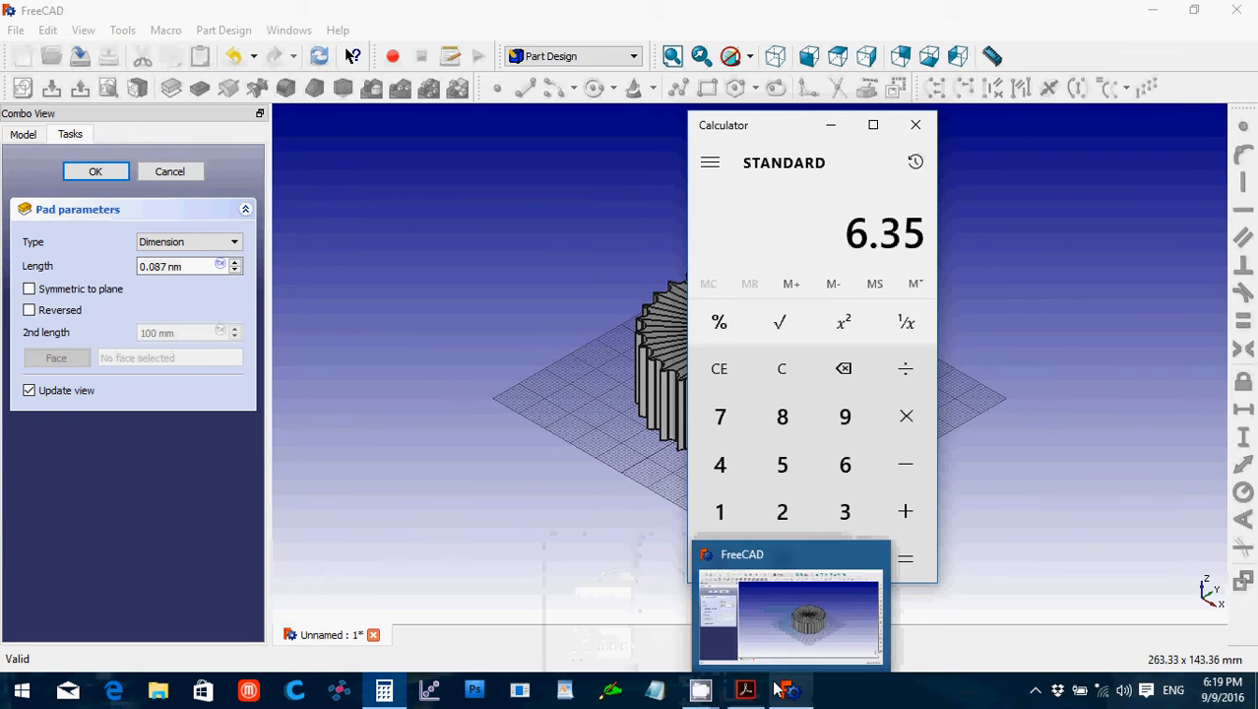
left_click(770, 681)
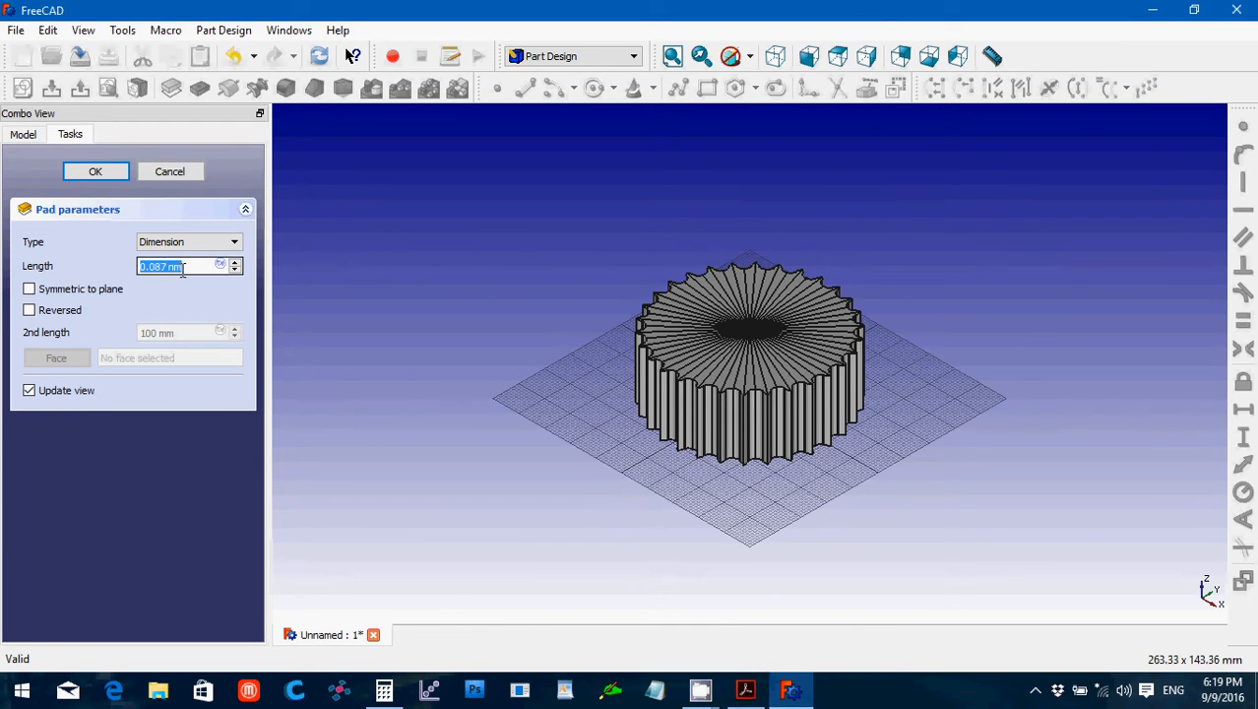
type("6.35 mm")
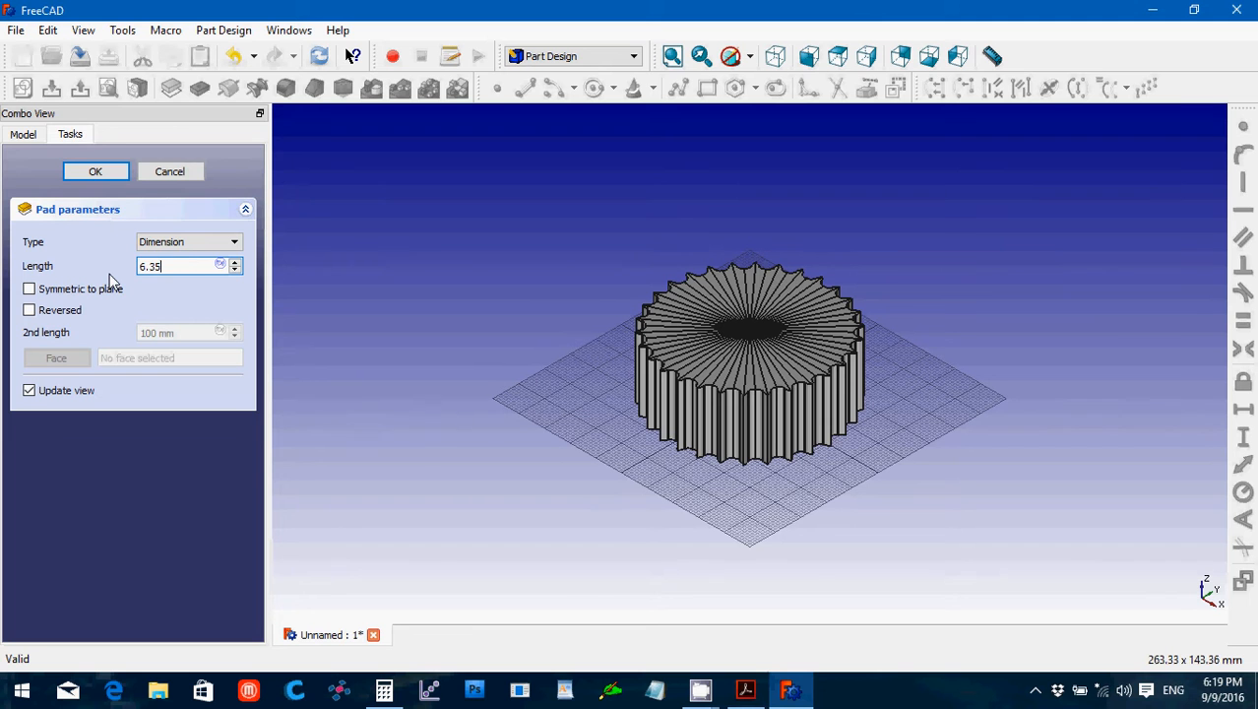
left_click(95, 171)
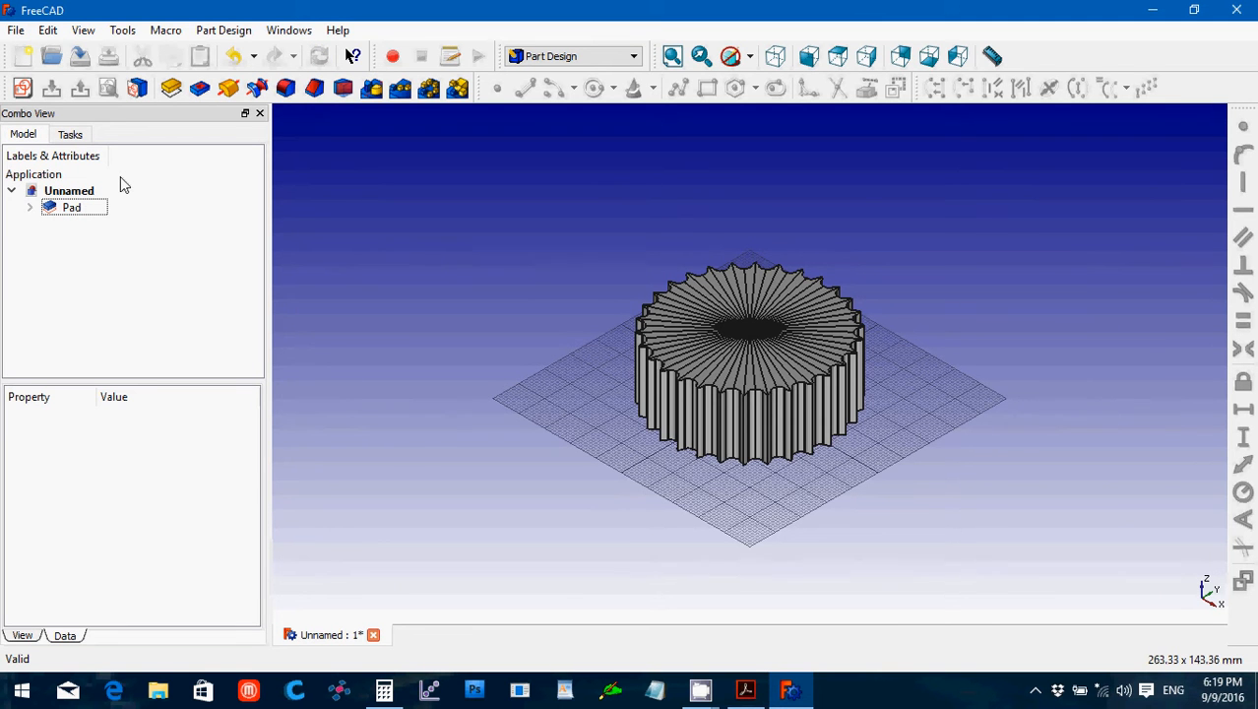
left_click(417, 435)
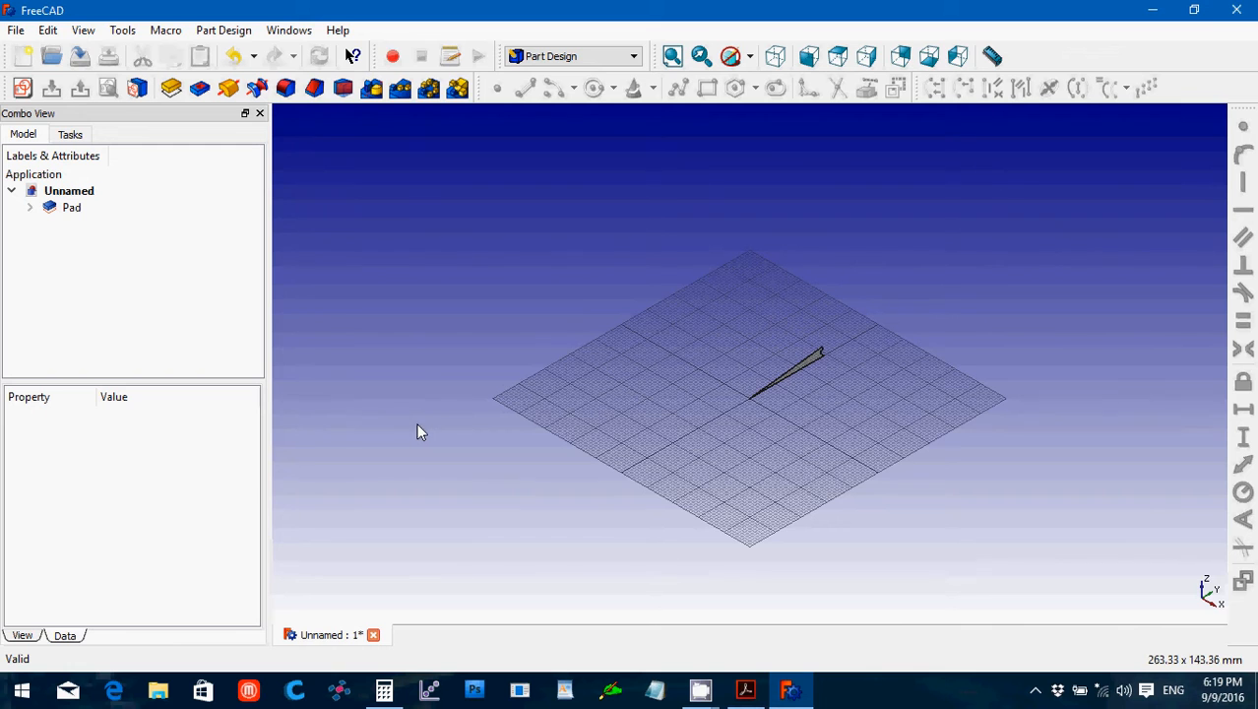
scroll(659, 485, "up", 5)
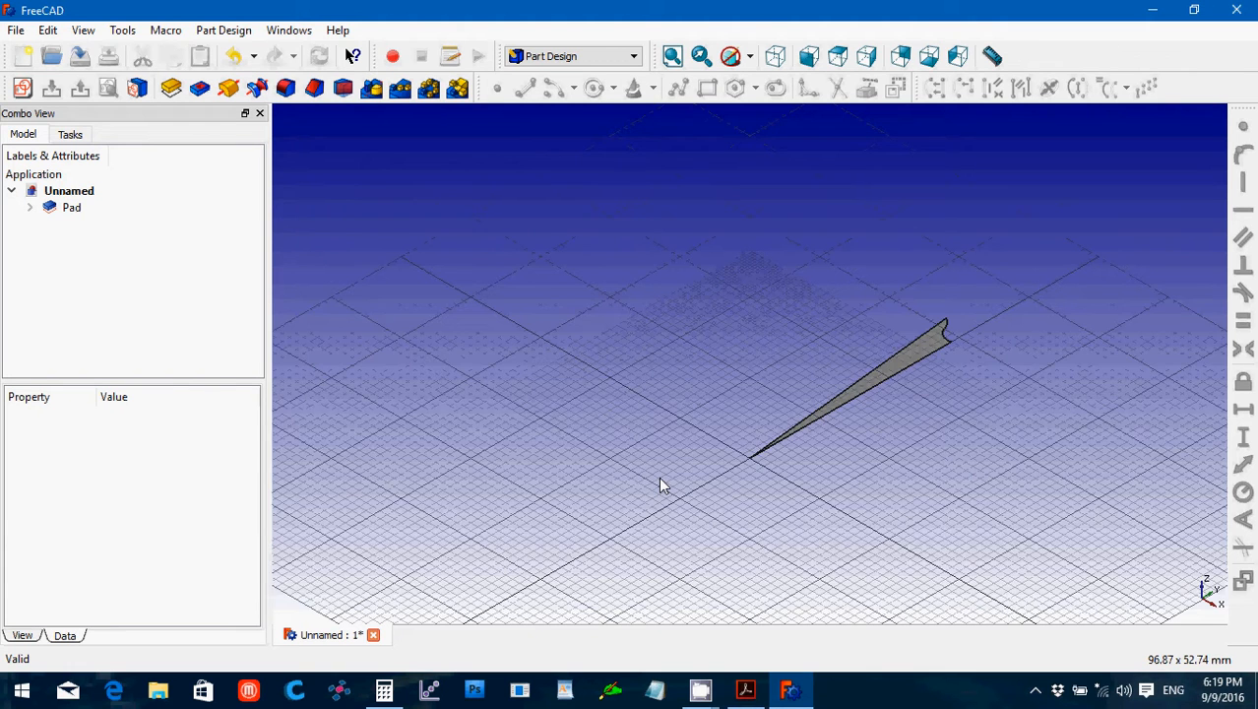
scroll(660, 485, "up", 2)
middle_click_drag(820, 516, 731, 458)
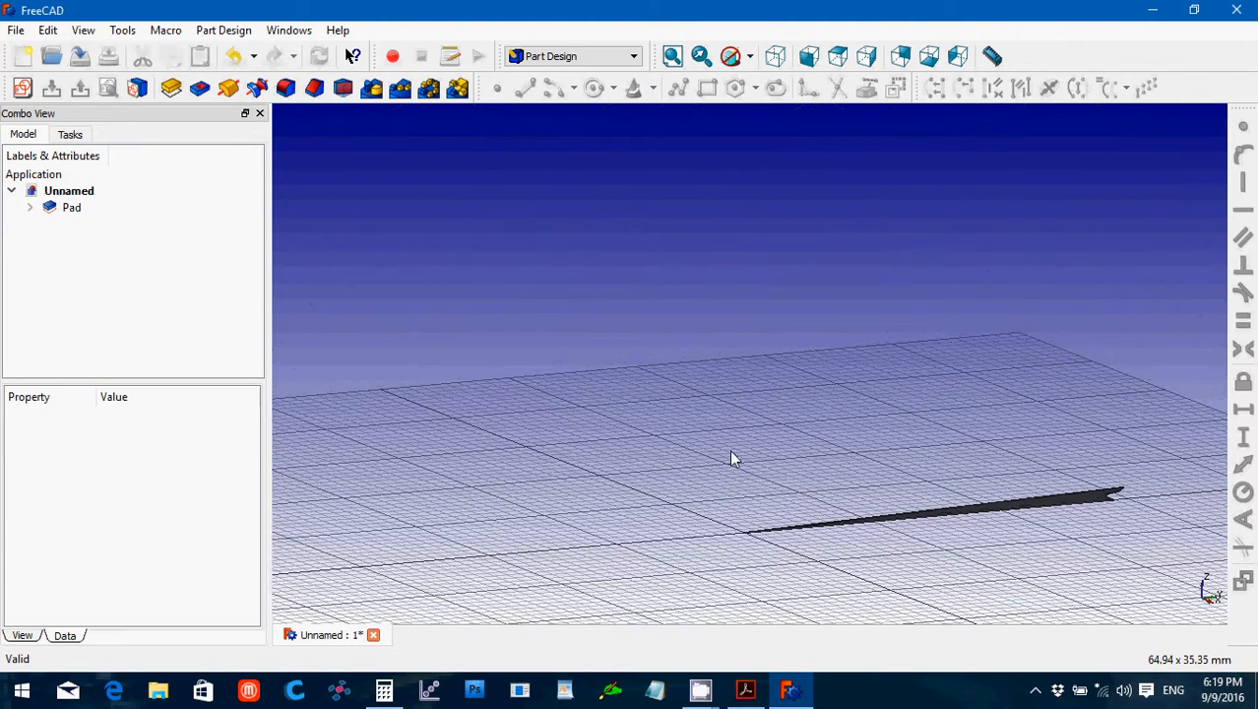
Delete the existing pad and pad its wedge sketch again with a length of 6.35 mm.
left_click(61, 209)
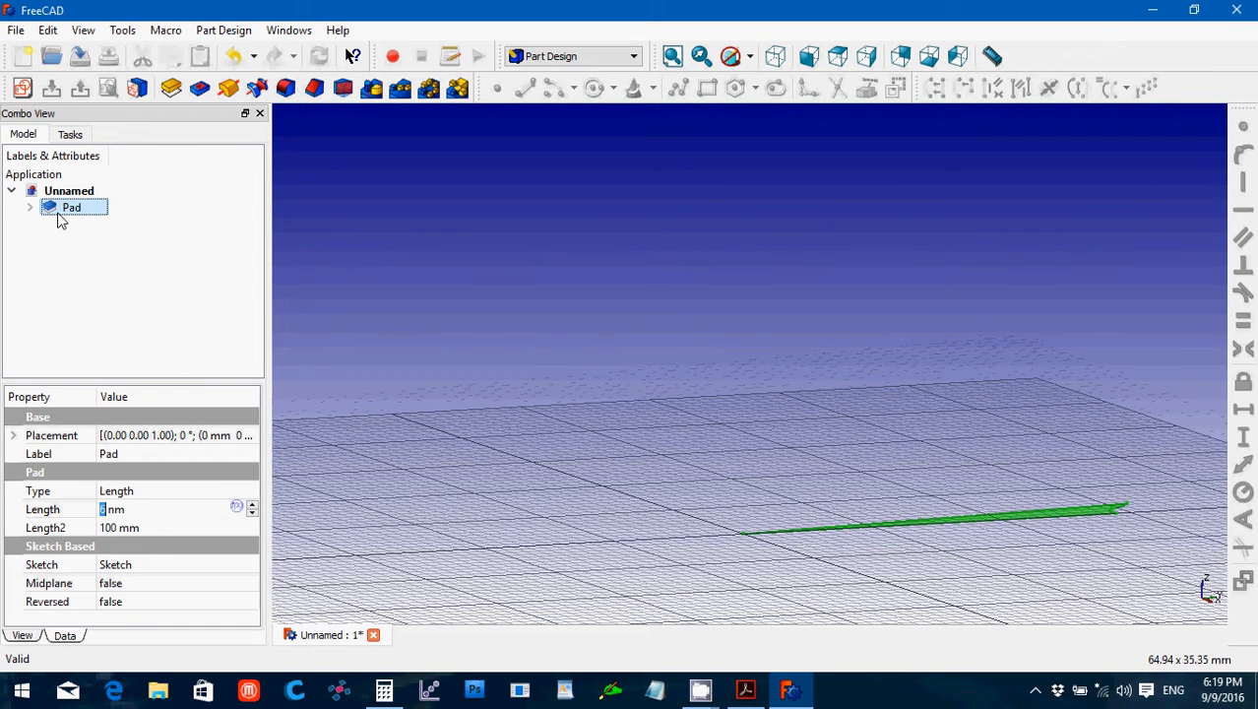
key("Delete")
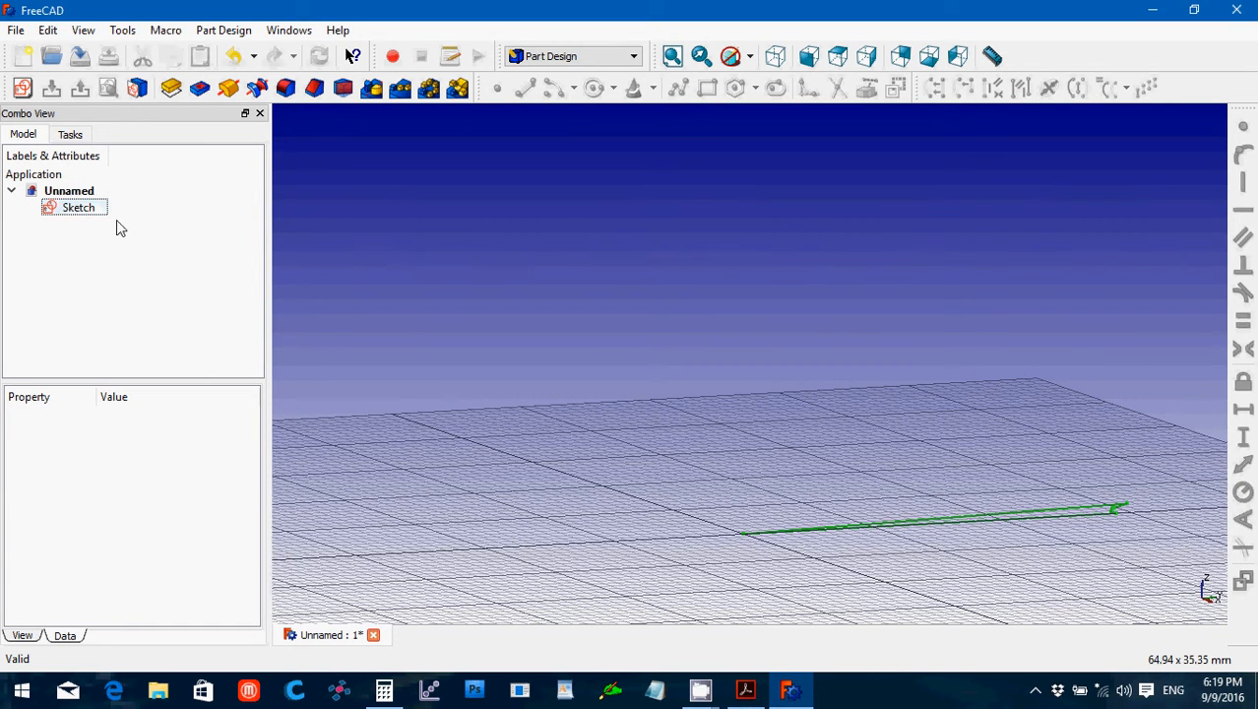
left_click(79, 208)
left_click(170, 89)
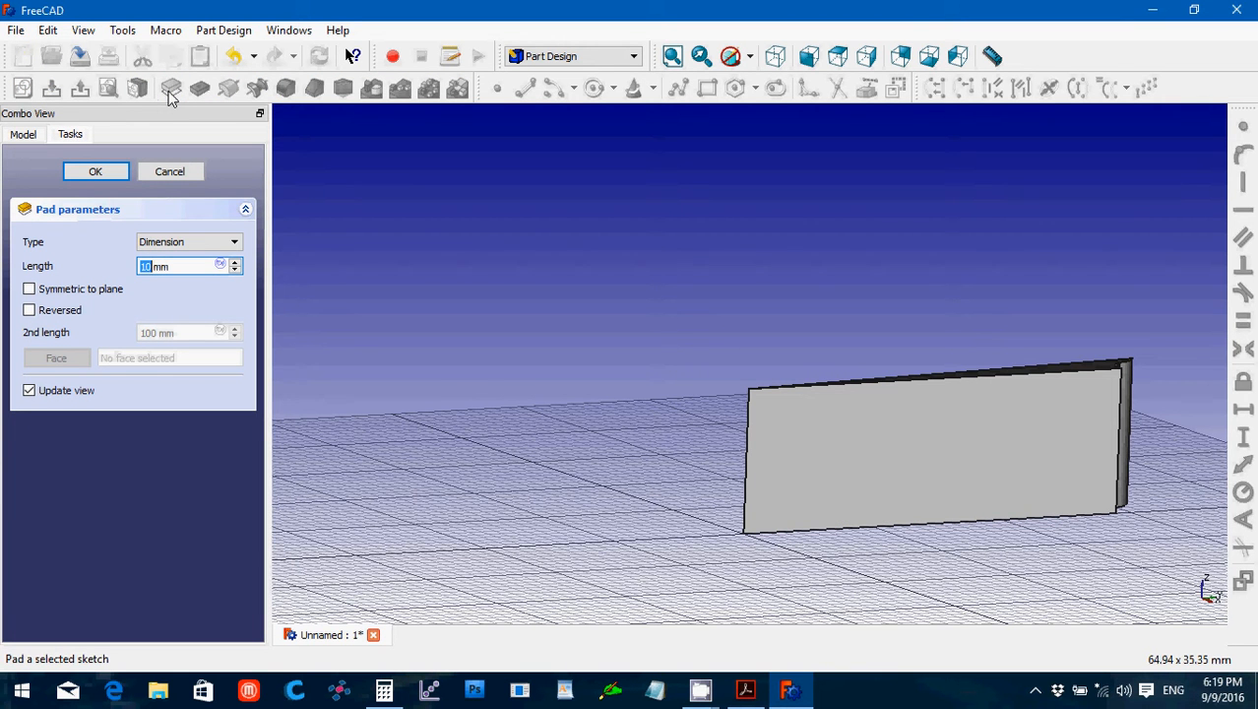
type("6.35")
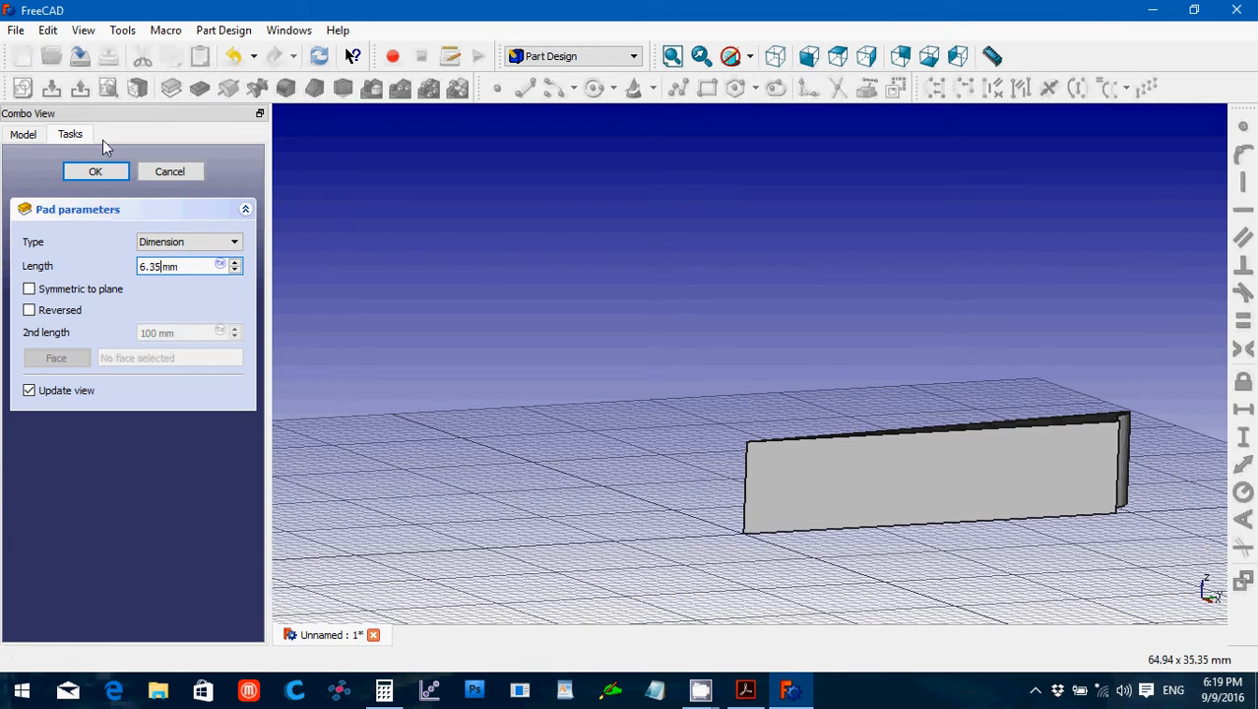
left_click(95, 173)
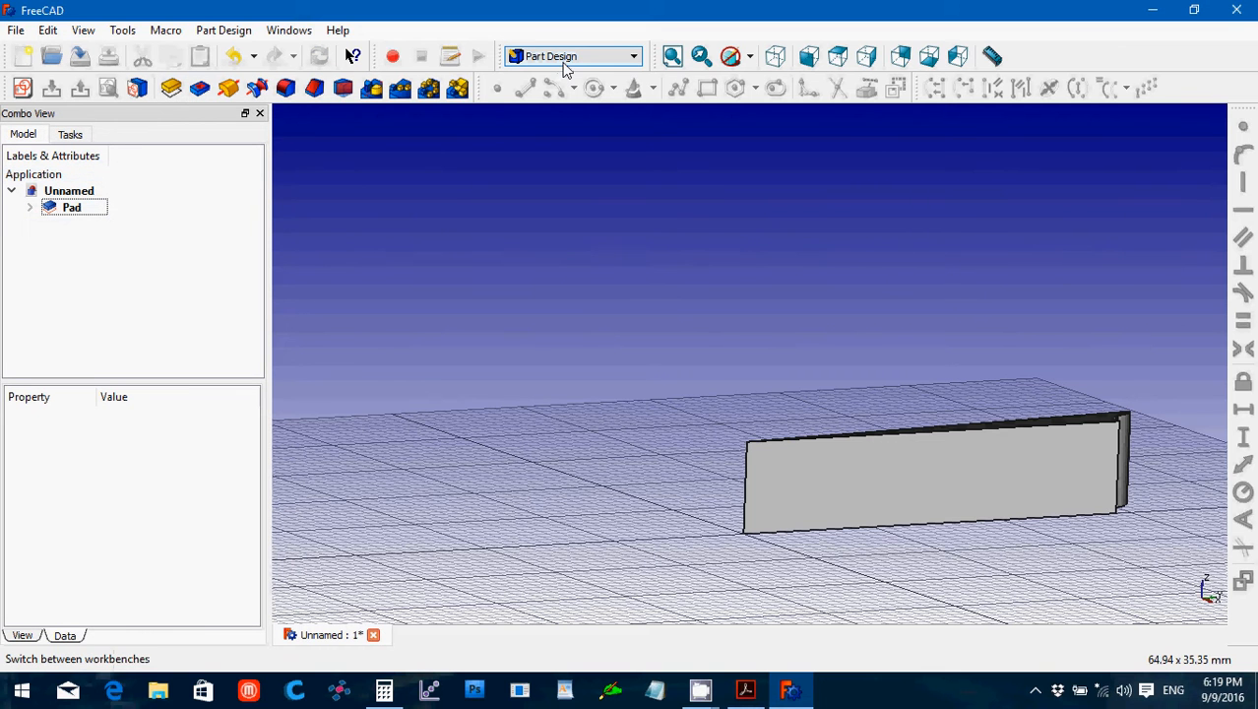
Switch to the Part workbench and mirror the pad across the XZ plane.
left_click(74, 207)
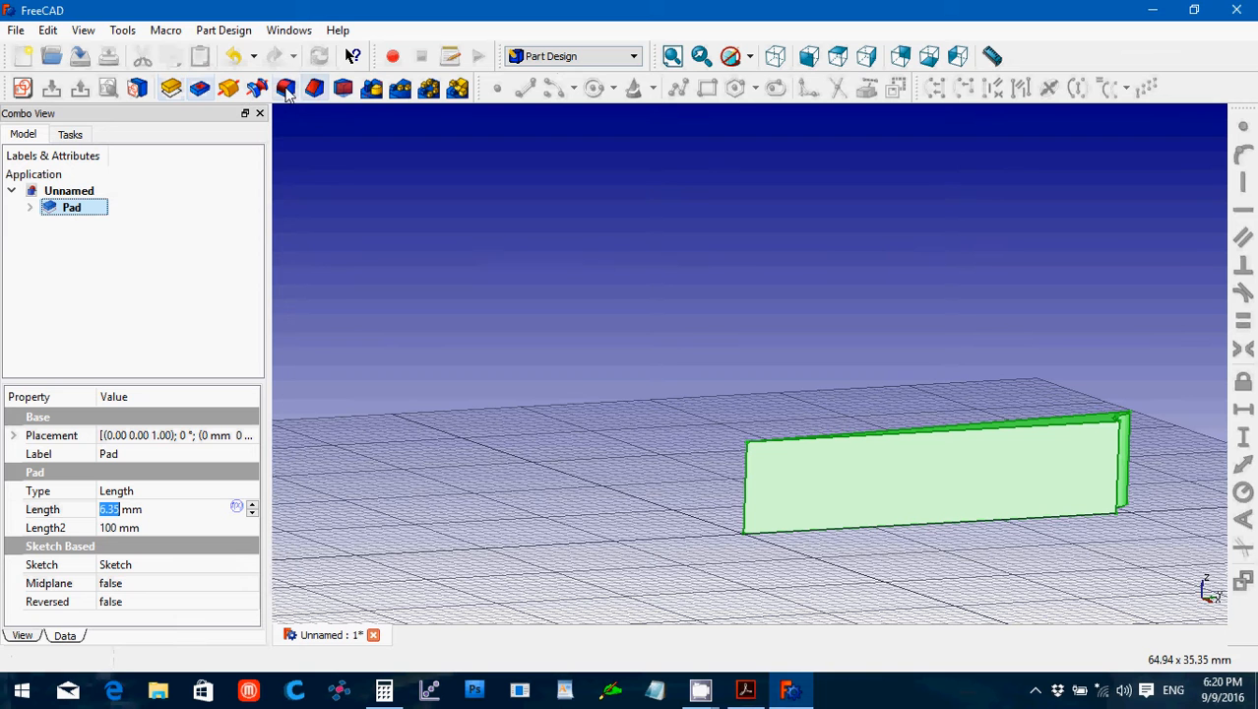
left_click(590, 56)
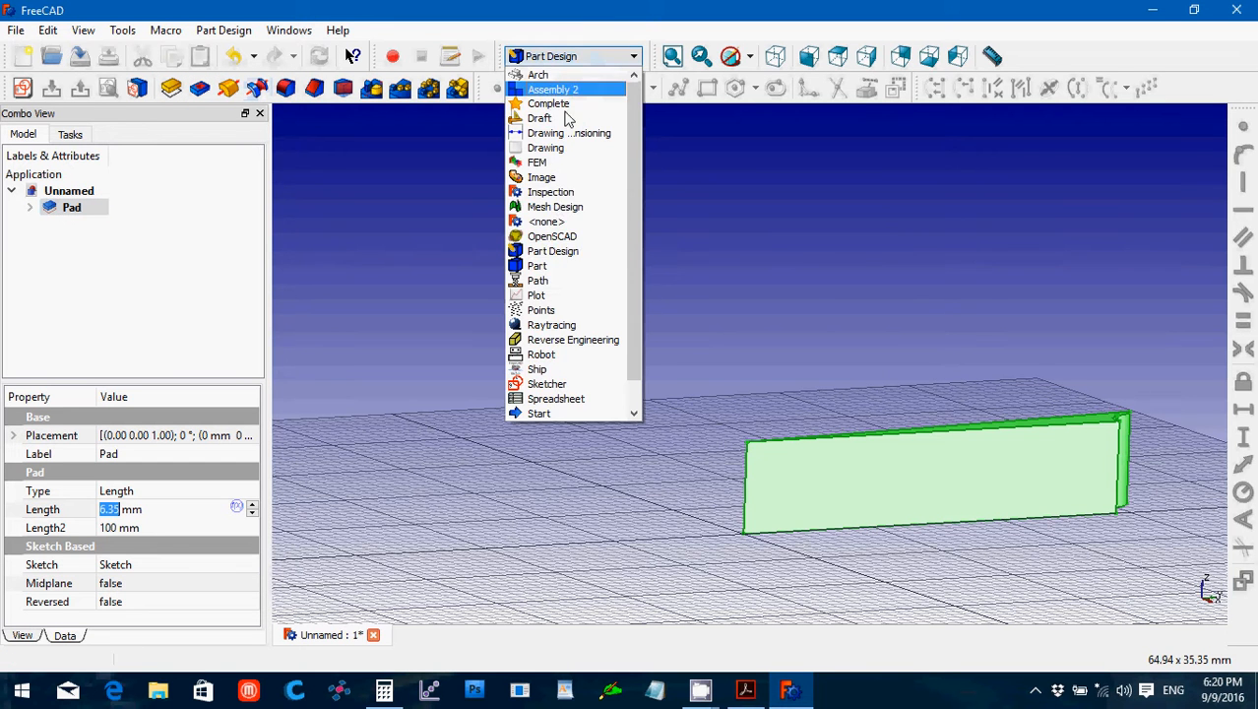
left_click(562, 266)
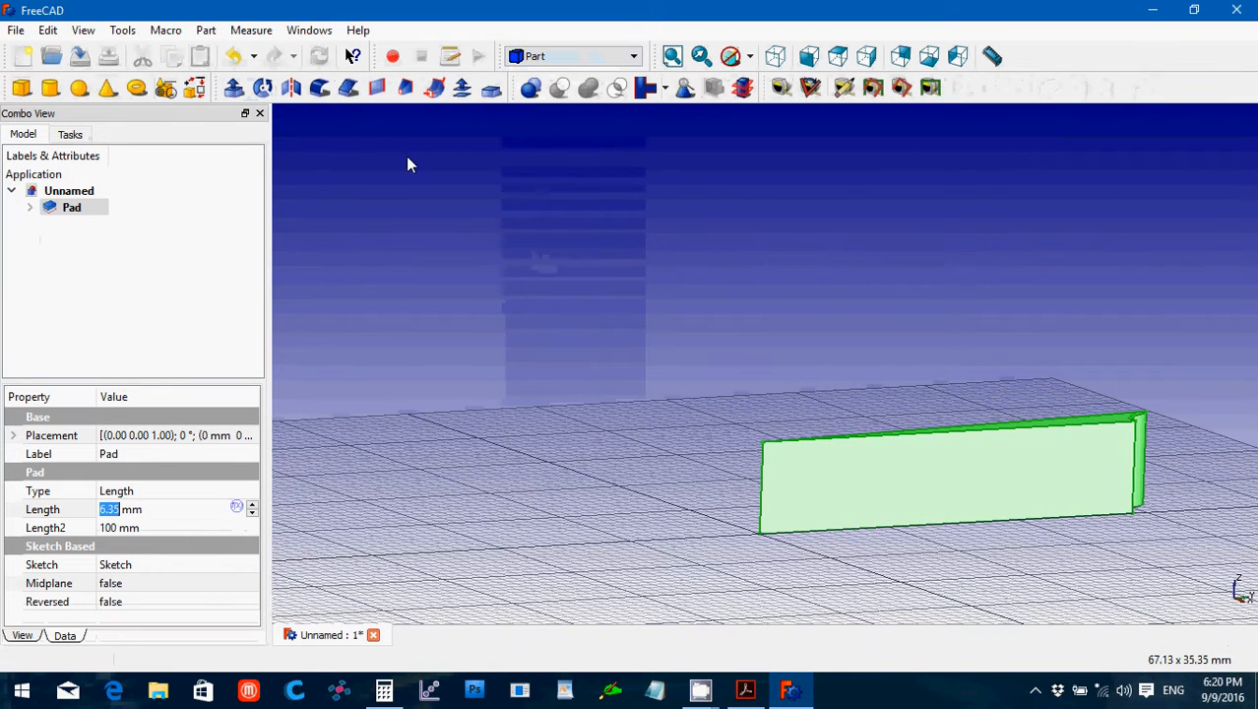
left_click(291, 87)
left_click(138, 425)
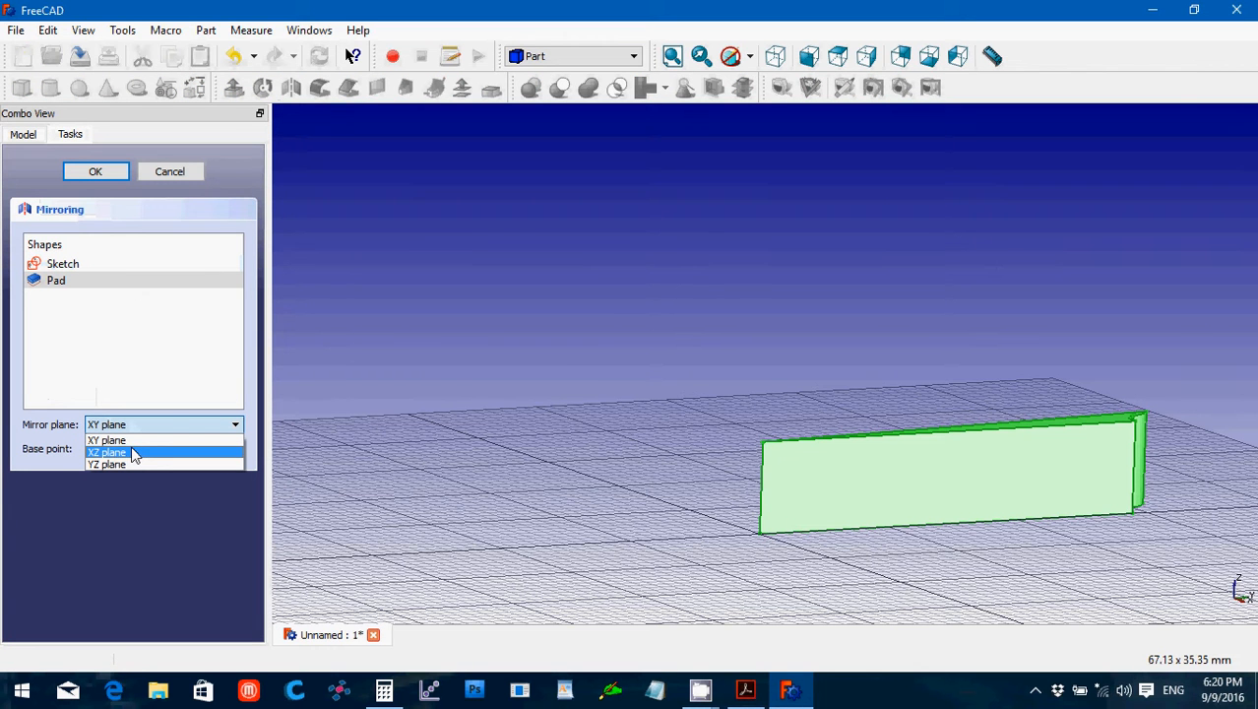
left_click(135, 453)
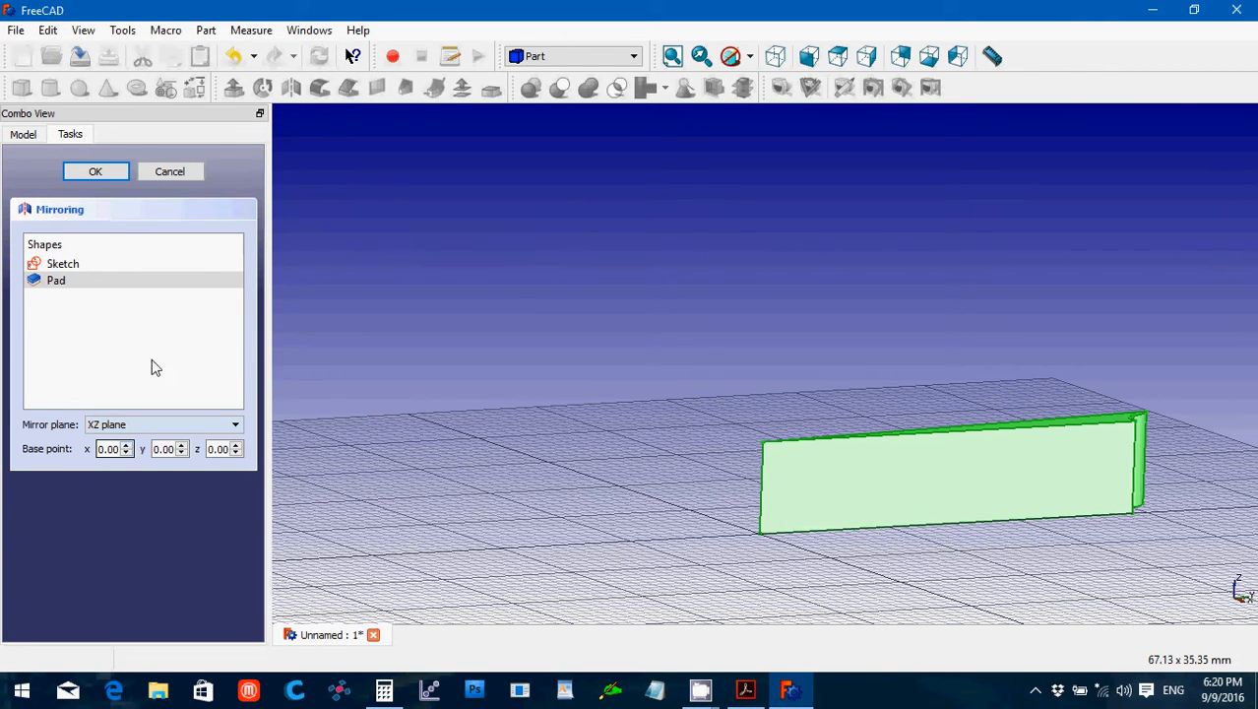
left_click(110, 174)
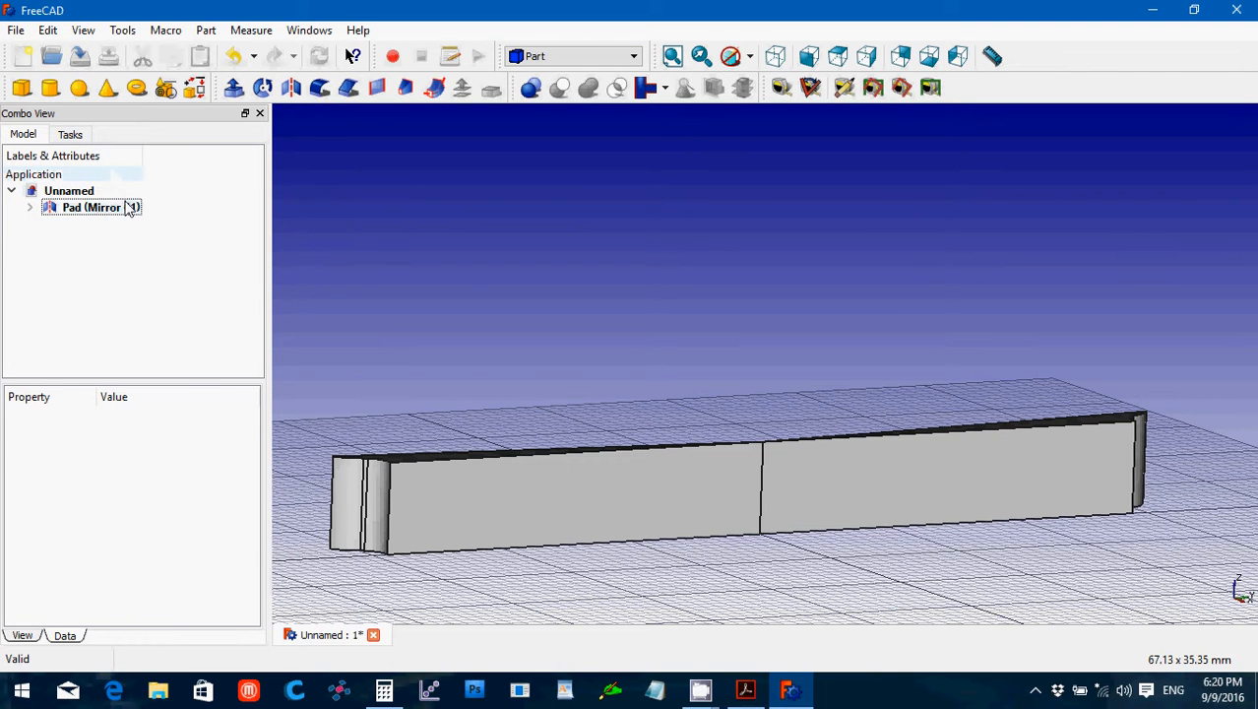
Delete the mirrored copy of the pad, keeping the original wedge.
left_click(129, 209)
key("Delete")
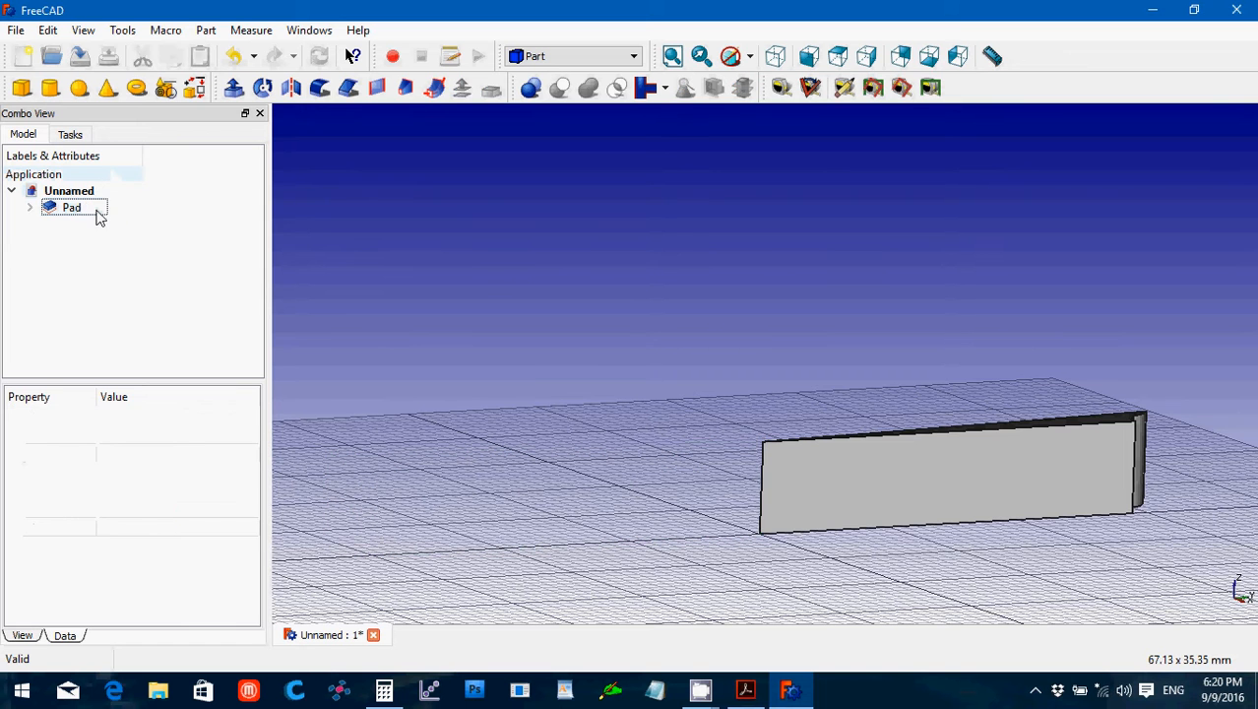
Mirror the pad across the YZ plane and check the result from above.
left_click(97, 211)
left_click(291, 88)
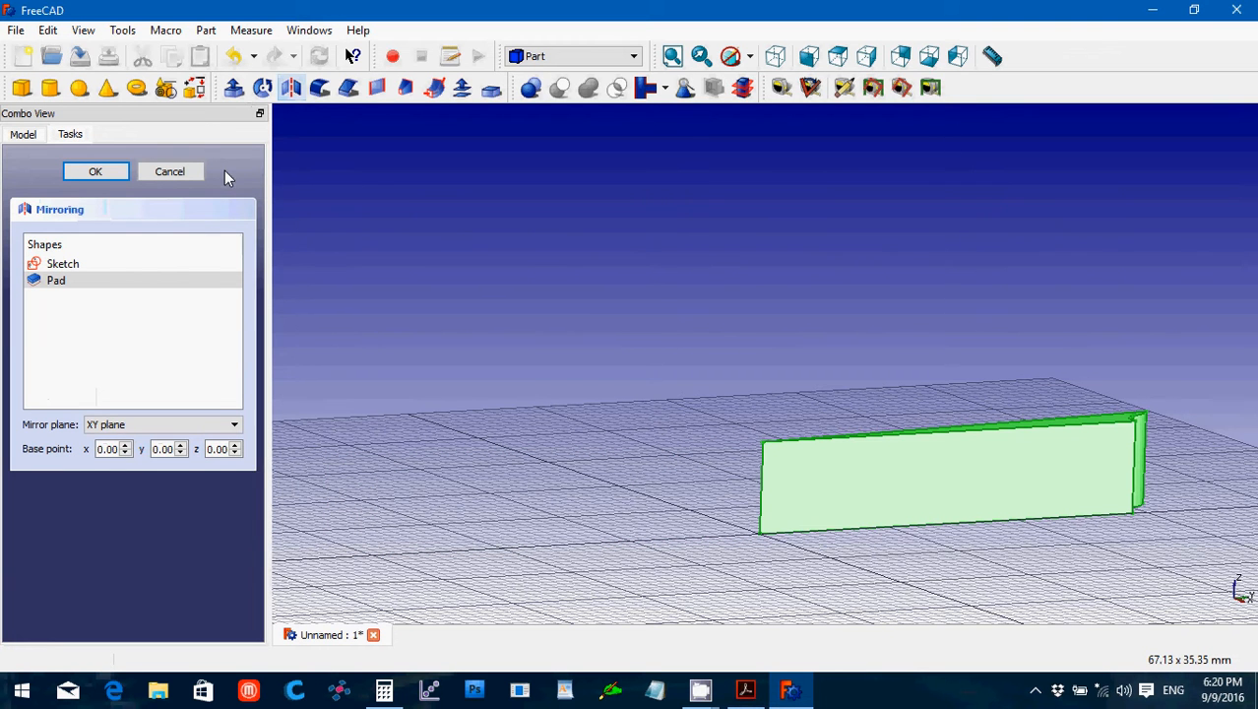
left_click(132, 426)
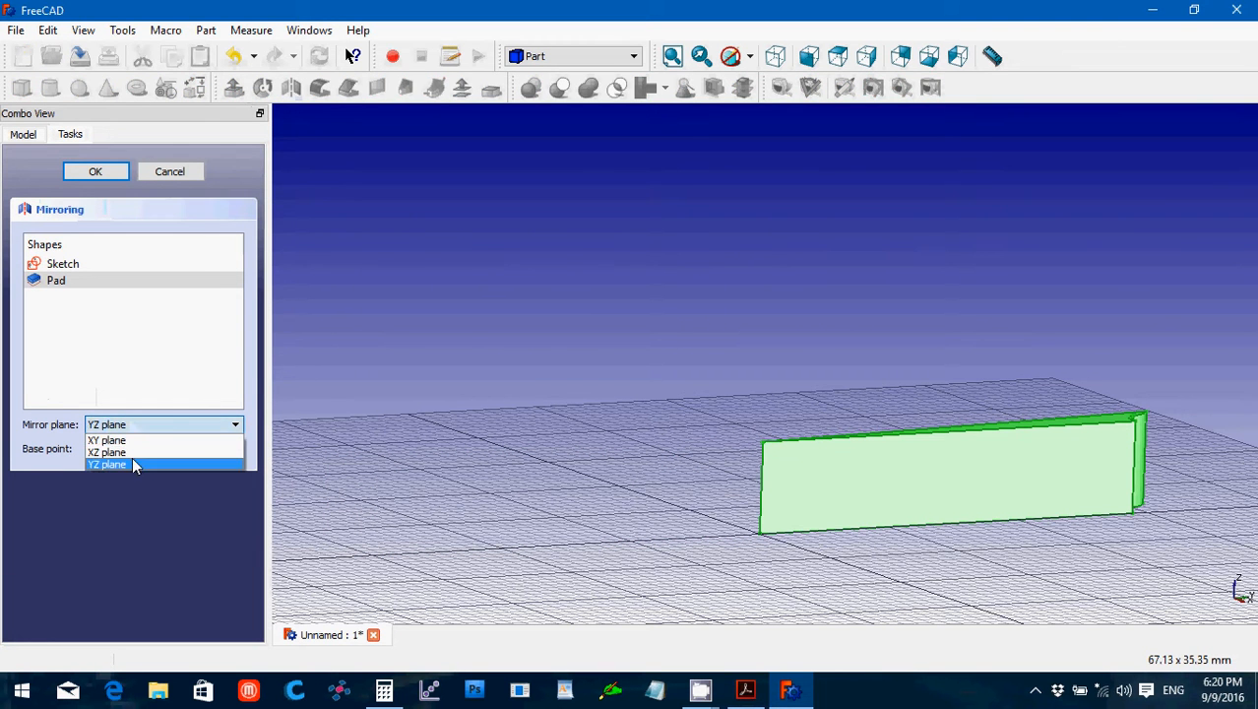
left_click(132, 461)
left_click(96, 172)
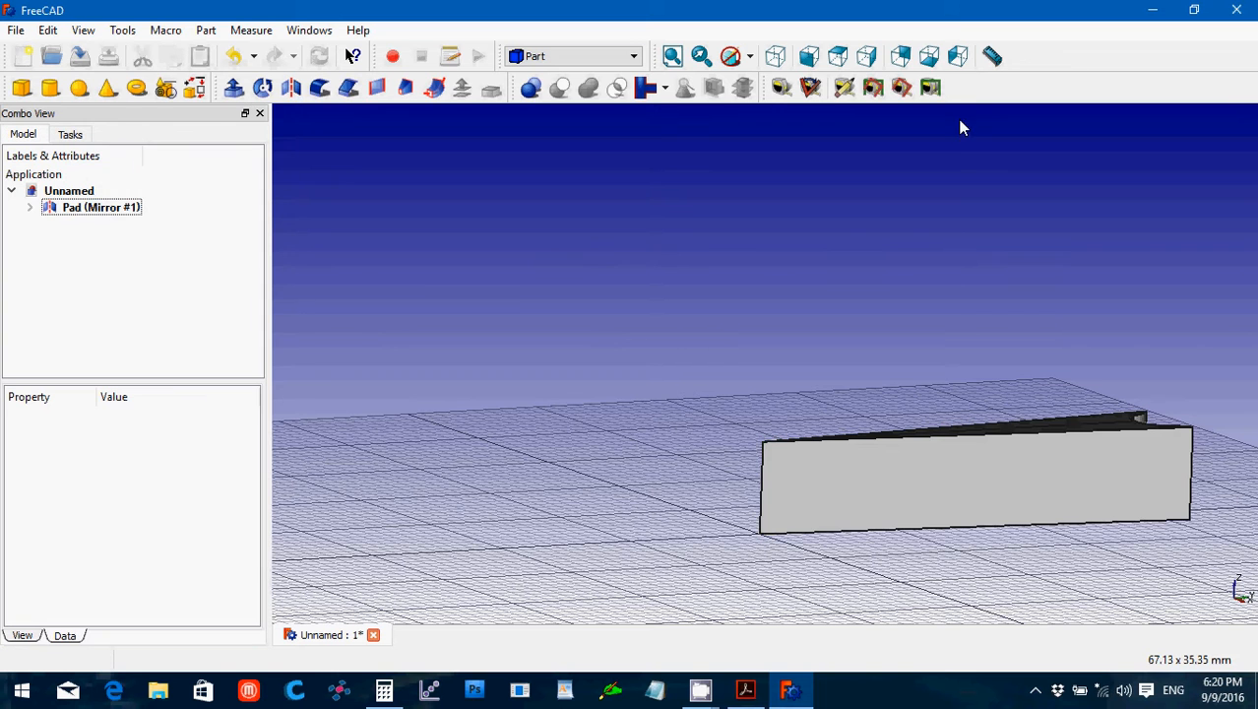
left_click(838, 57)
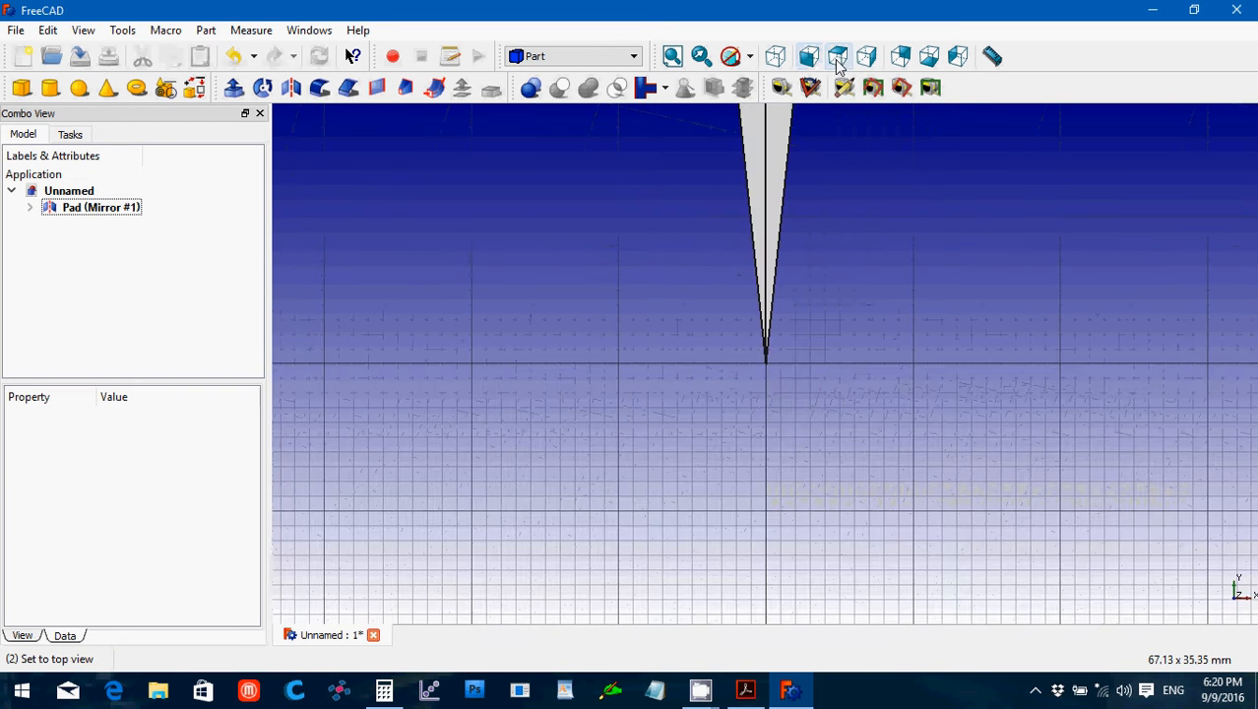
scroll(760, 260, "down", 5)
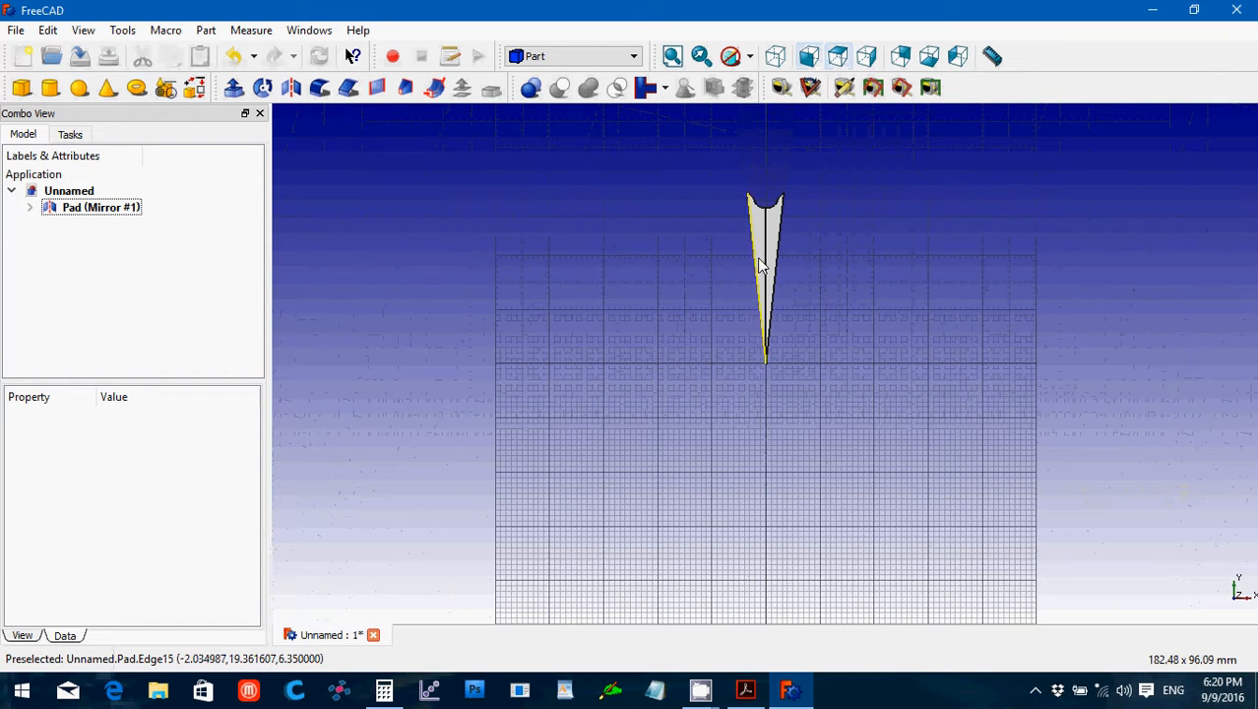
Fuse the pad with its mirrored copy into one wedge and select the fused shape.
left_click(102, 209)
left_click(31, 207)
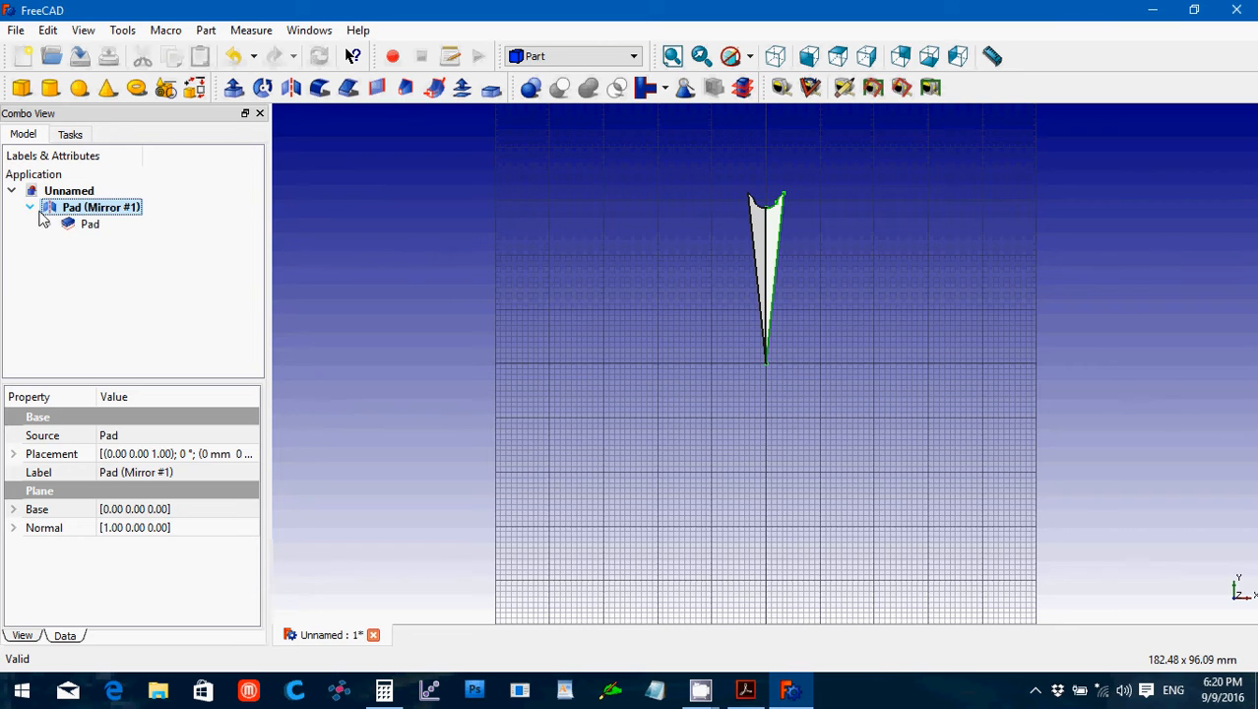
left_click(75, 225)
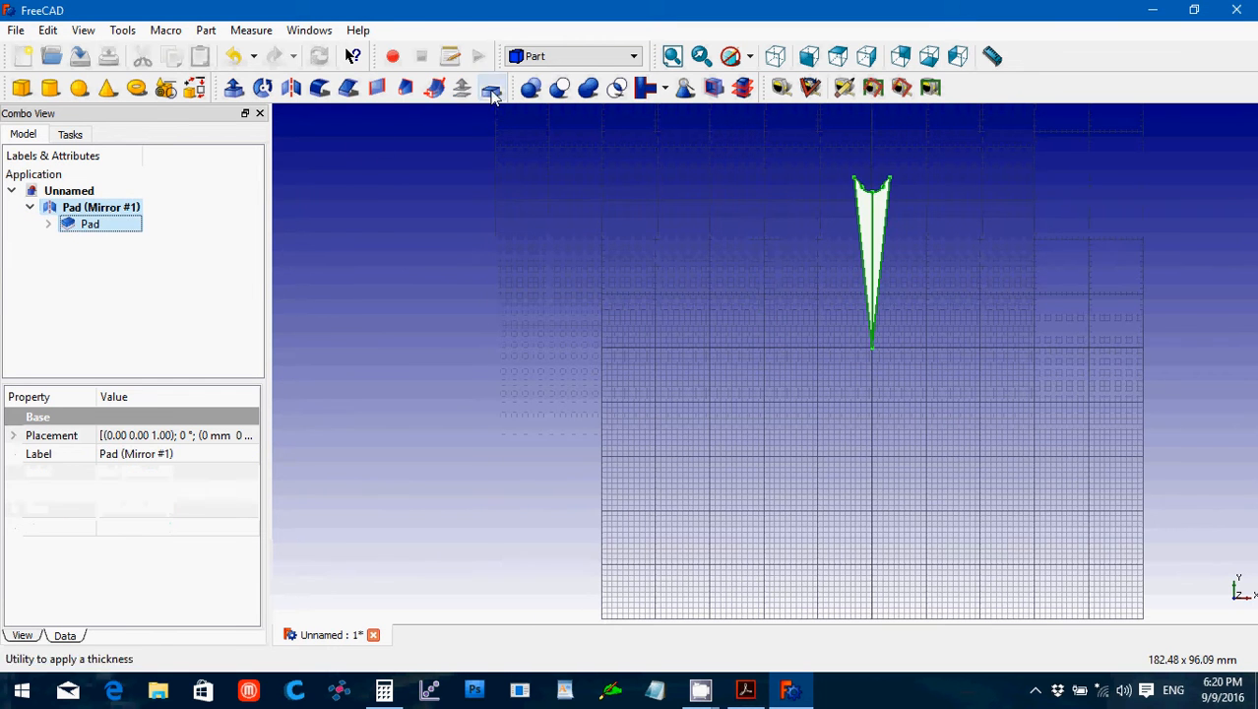
left_click(588, 90)
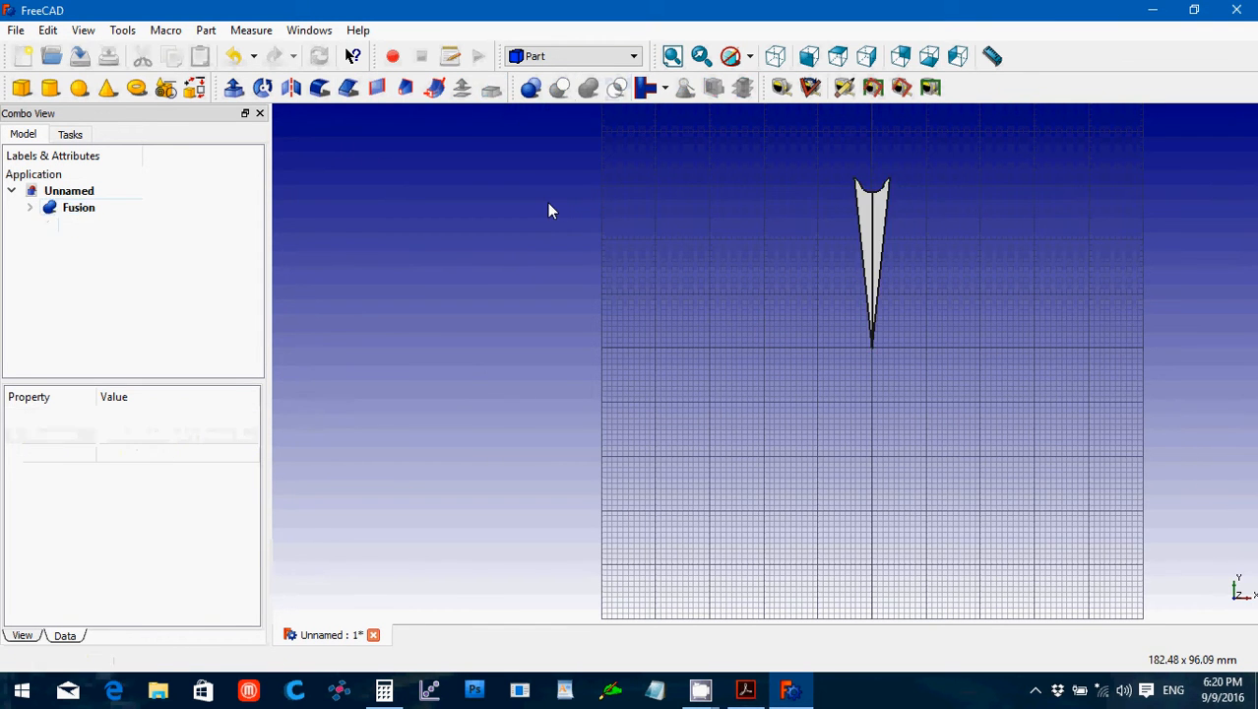
left_click(85, 209)
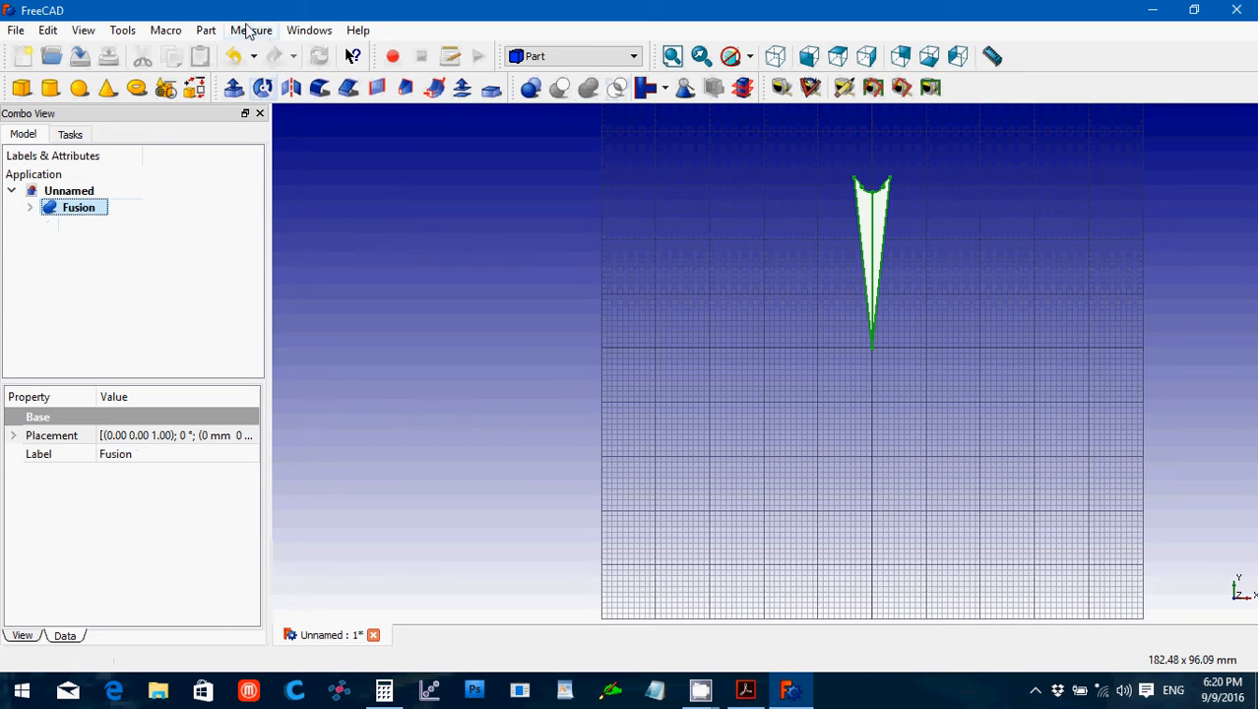
left_click(215, 33)
left_click(209, 30)
left_click(358, 31)
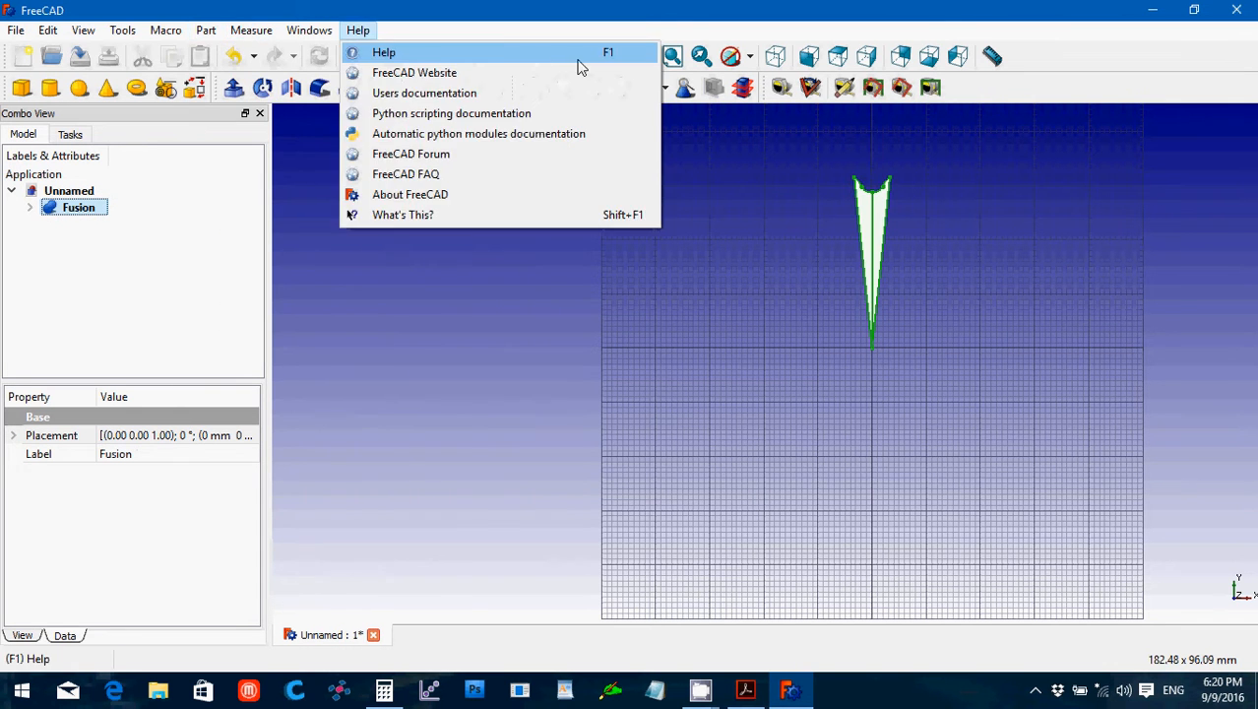
left_click(575, 51)
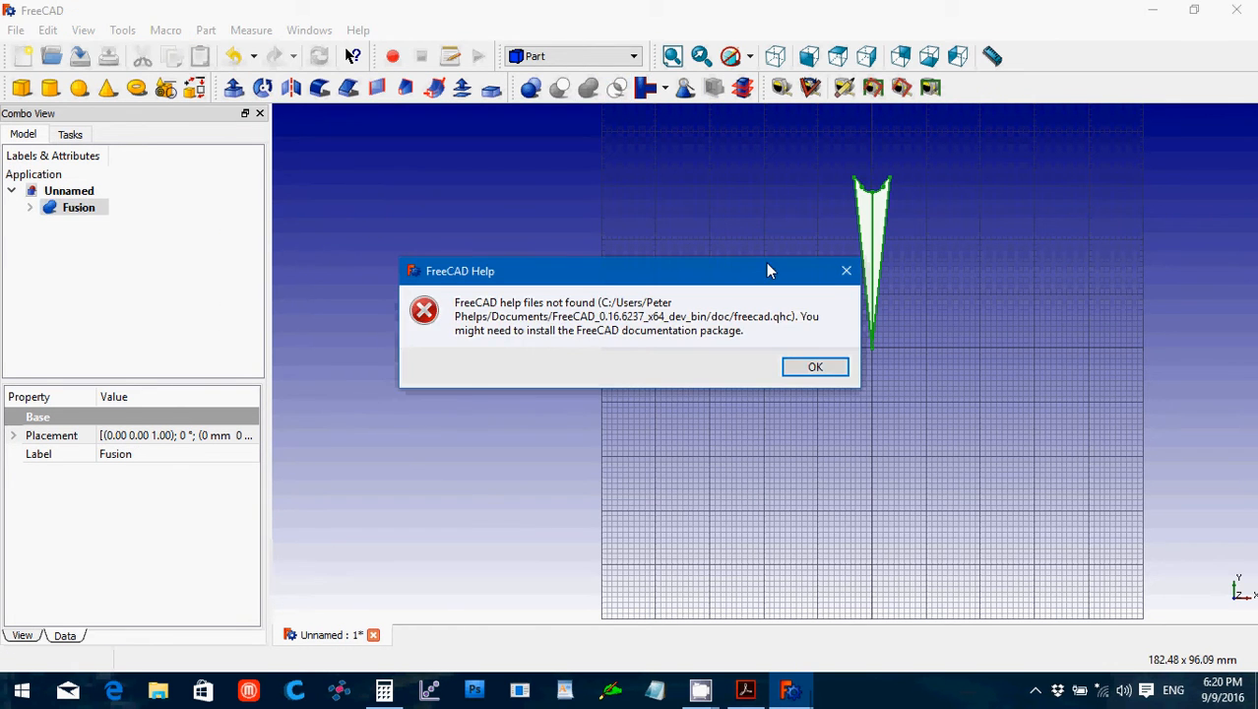
left_click(838, 370)
Switch to the Draft workbench, create an array of the fused wedge and set its array type to polar.
left_click(581, 57)
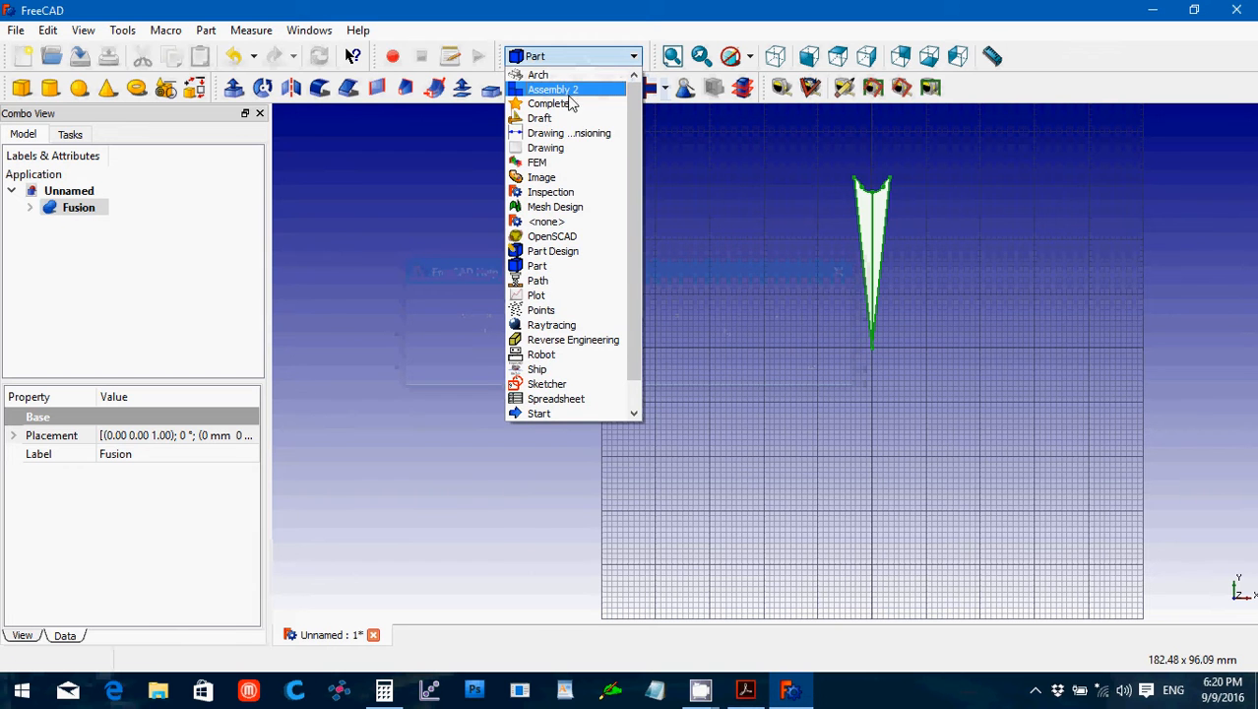
left_click(575, 116)
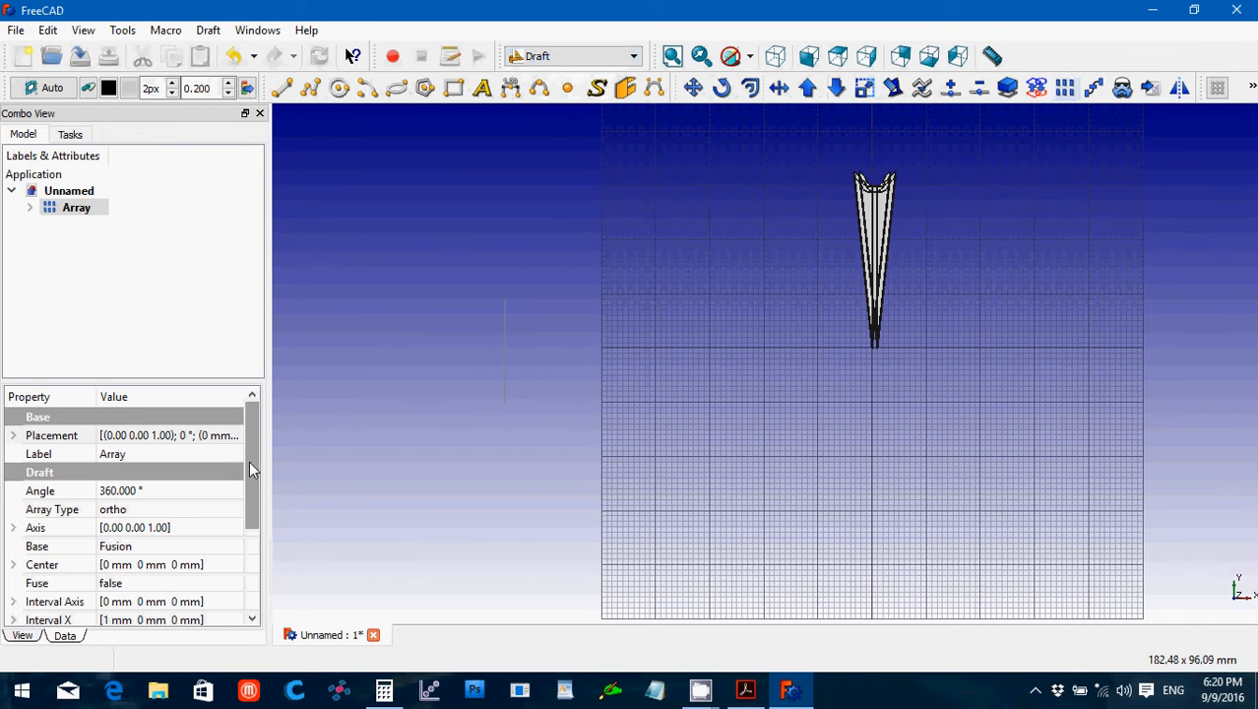
left_click_drag(249, 460, 261, 532)
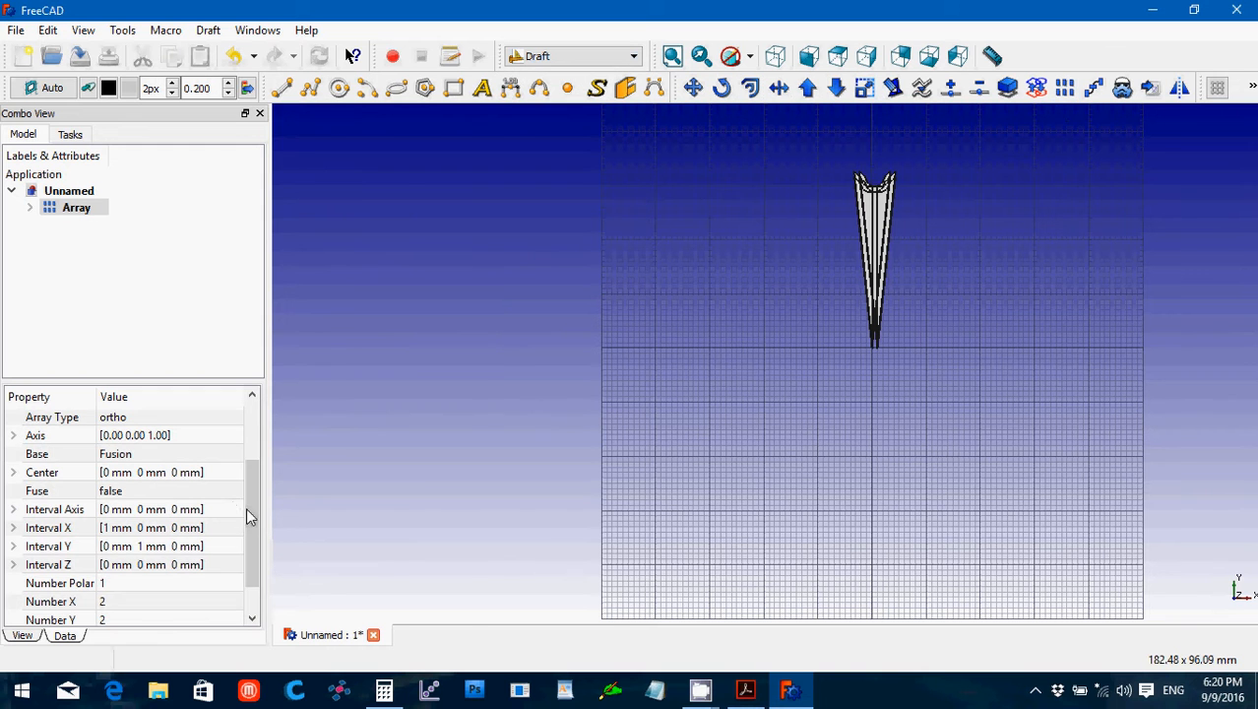
scroll(180, 548, "down", 1)
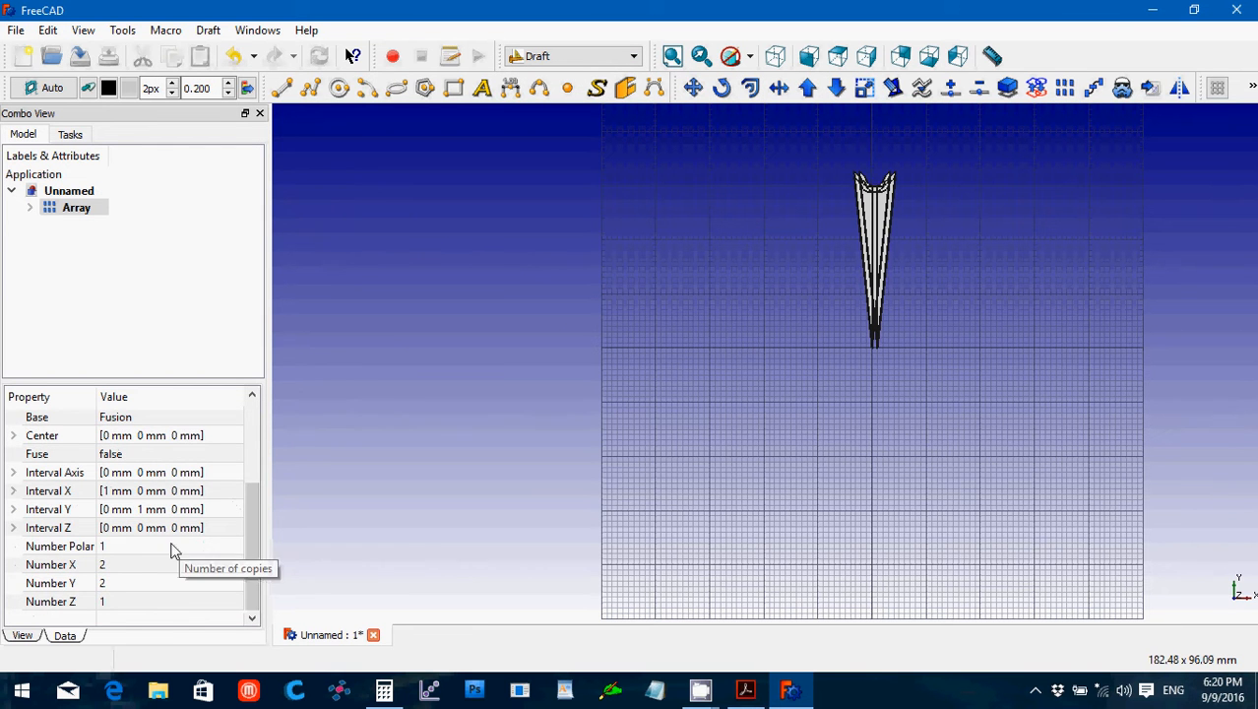
scroll(247, 495, "up", 1)
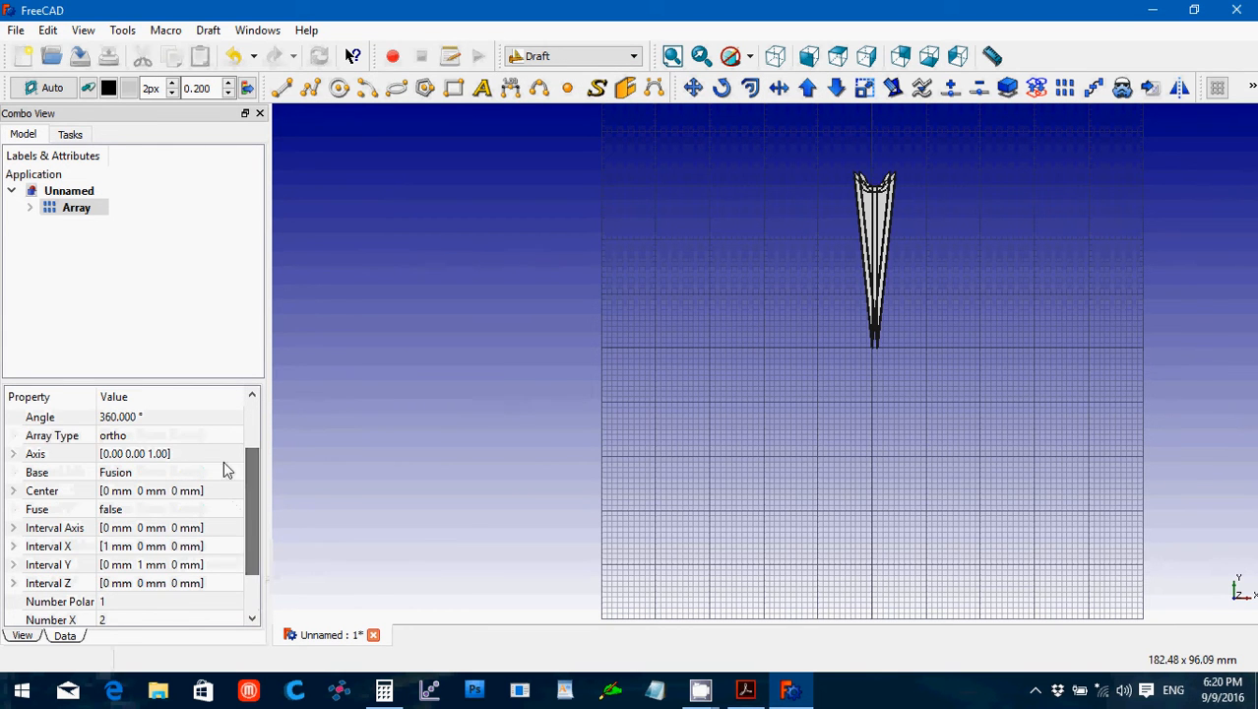
left_click(198, 441)
left_click(198, 440)
left_click(191, 467)
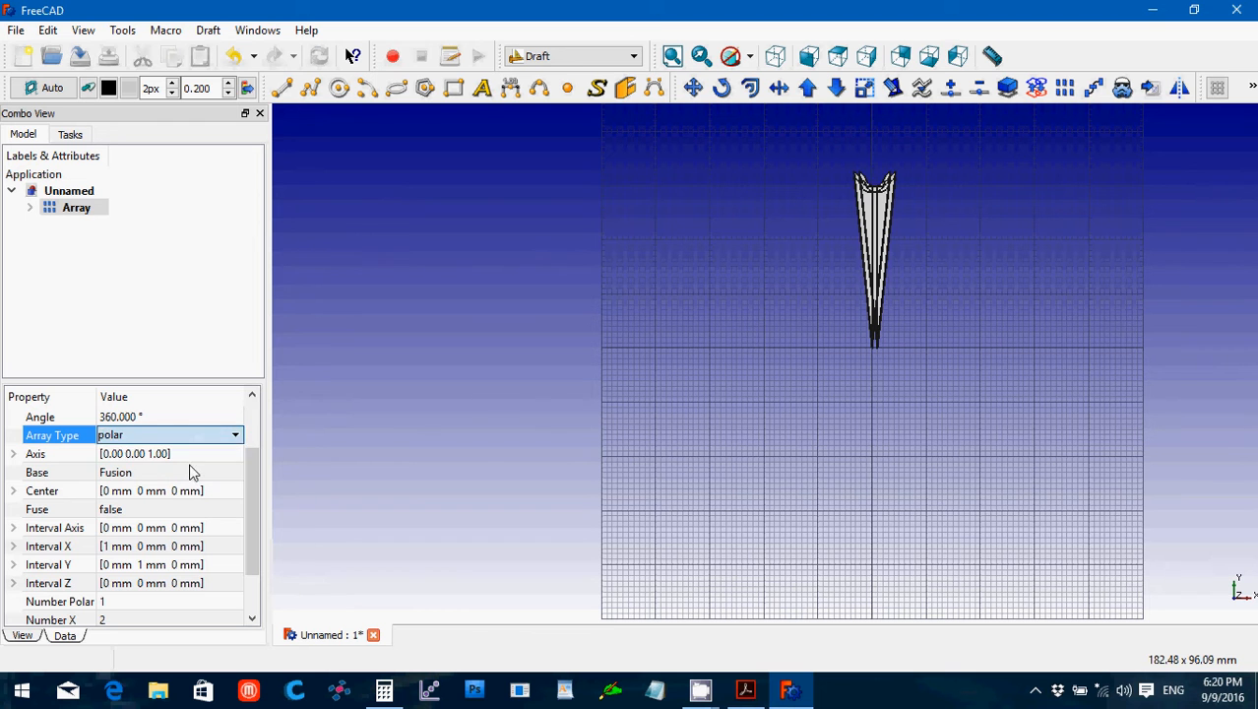
Set the array's polar number to 30, recompute the model and inspect the resulting sprocket from an angle.
scroll(256, 492, "down", 1)
left_click(157, 550)
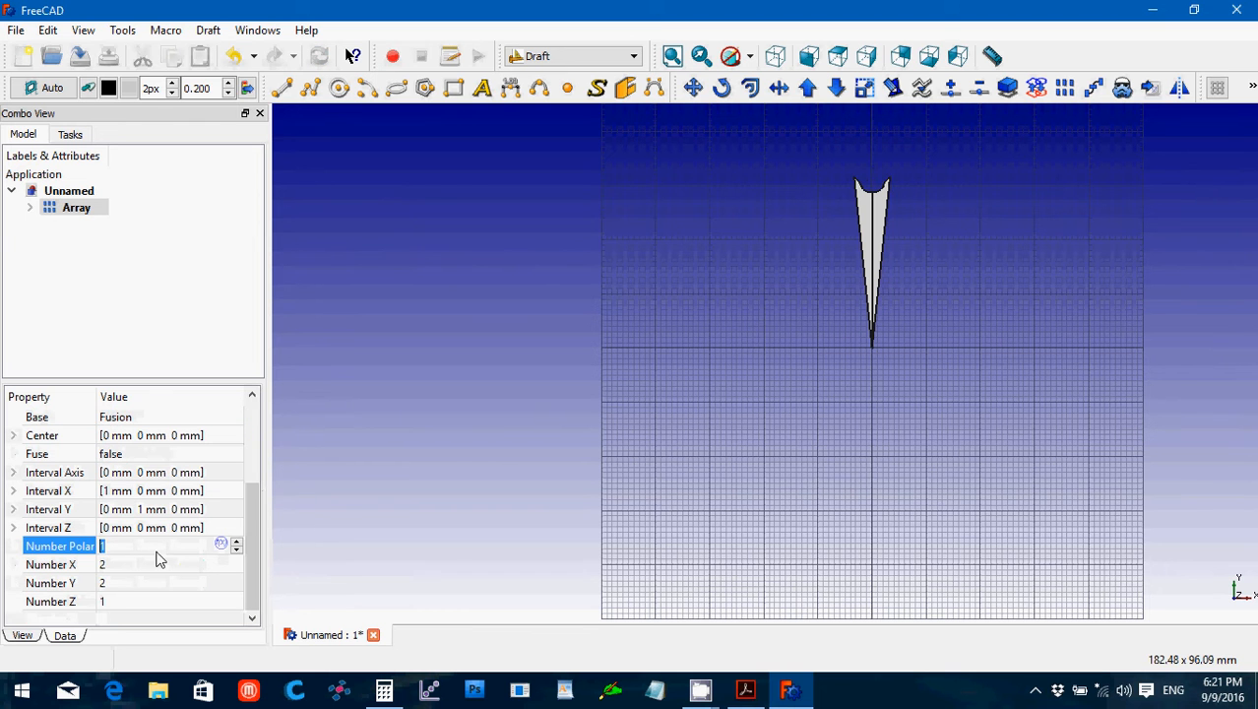
type("30")
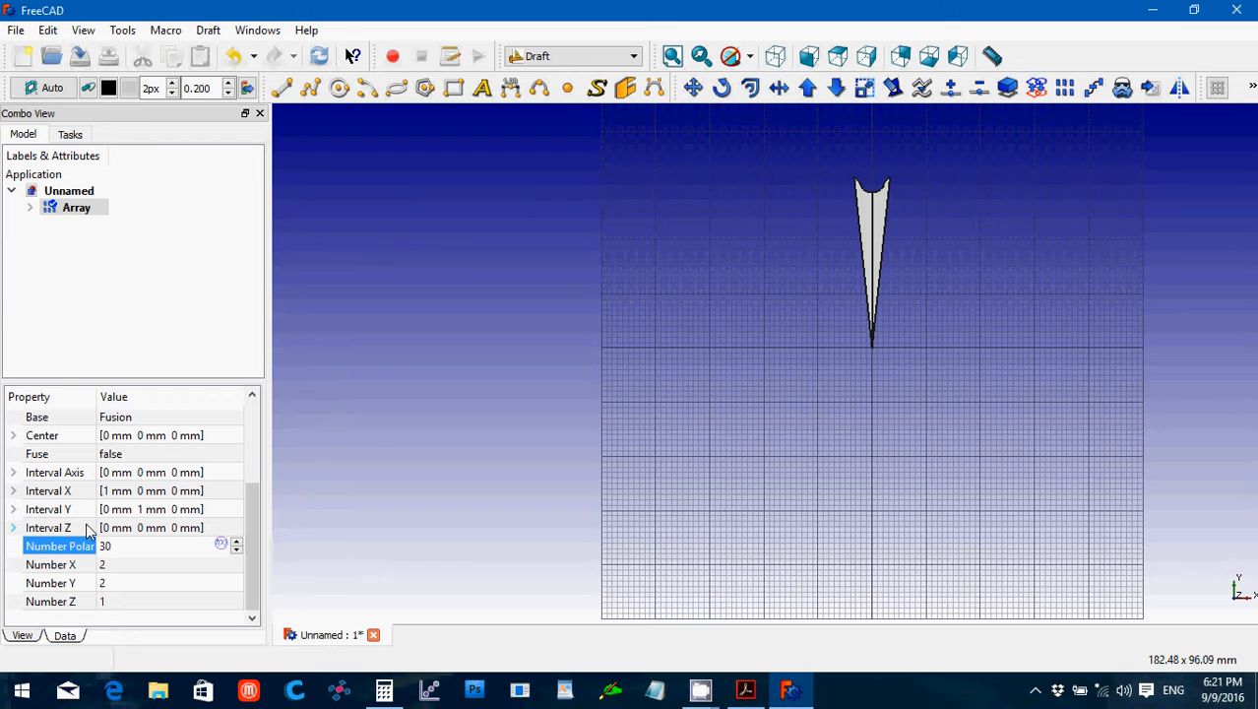
key("ctrl+r")
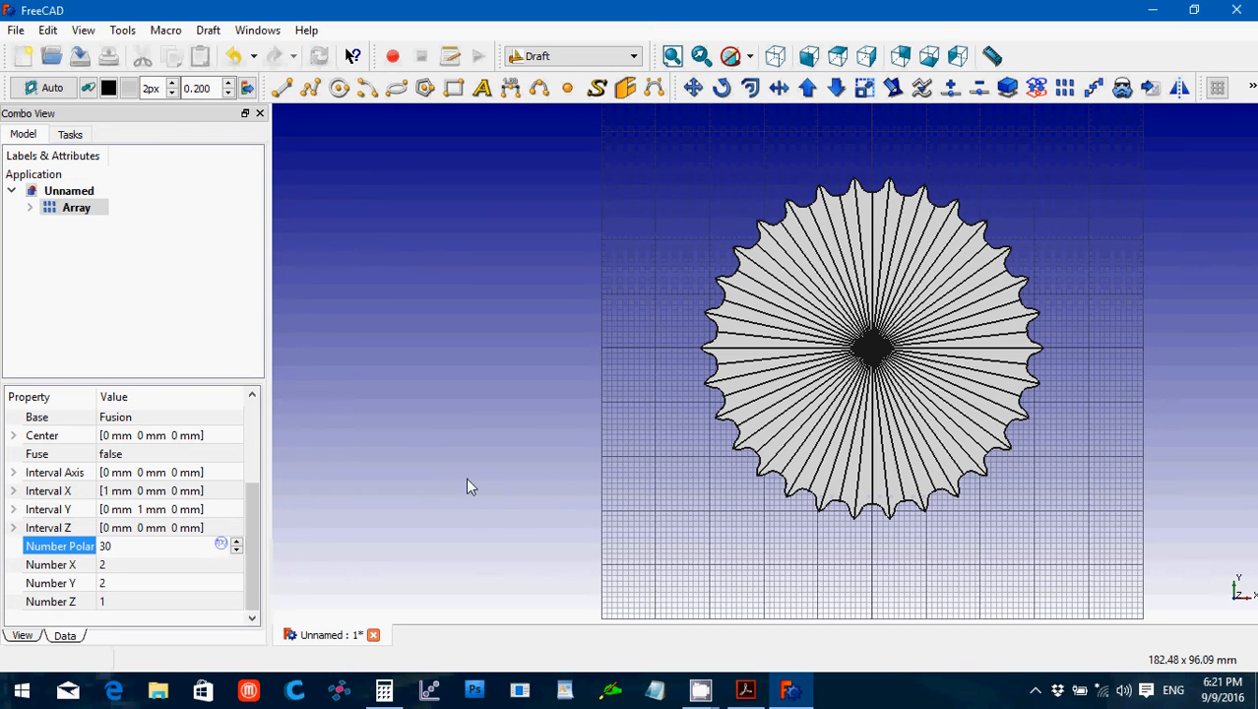
left_click(648, 506)
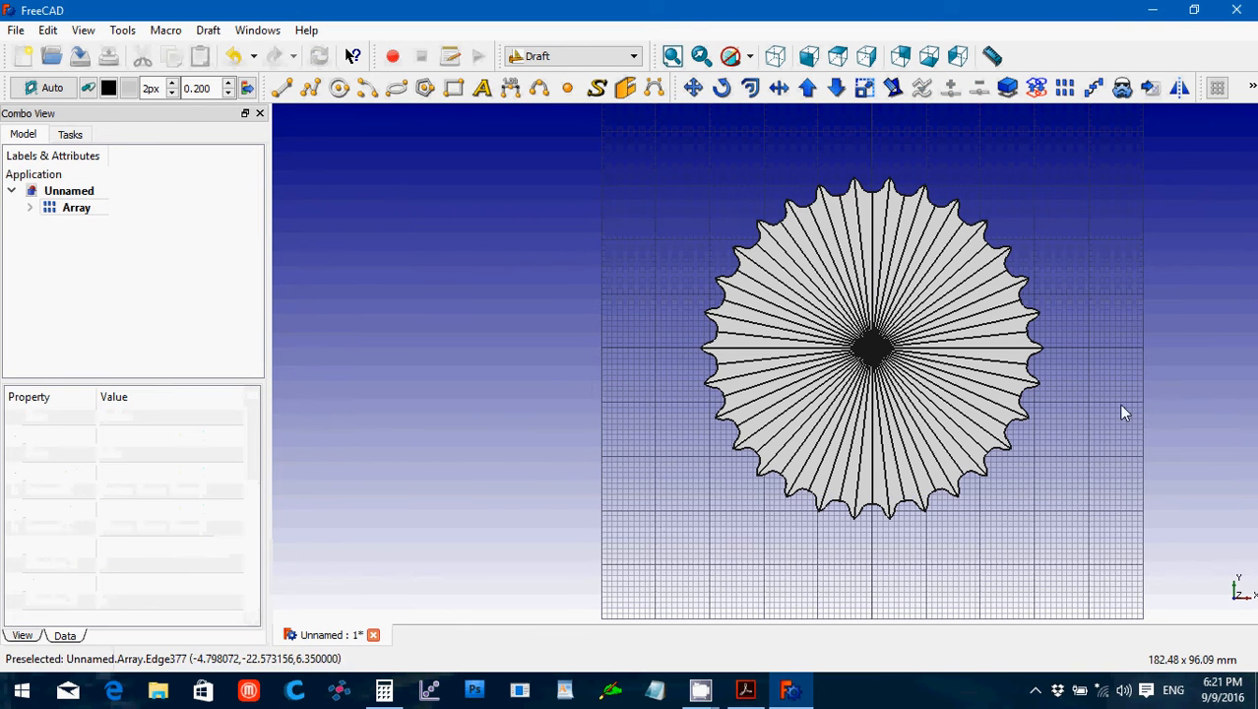
middle_click_drag(1179, 427, 1078, 438)
mouse_move(648, 276)
middle_mouse_down()
mouse_move(753, 362)
mouse_move(668, 325)
mouse_move(664, 286)
middle_mouse_up()
middle_click_drag(610, 391, 974, 512)
Switch to Adobe Acrobat Reader and read the hub instruction in step 20 of the sprocket PDF.
left_click(745, 692)
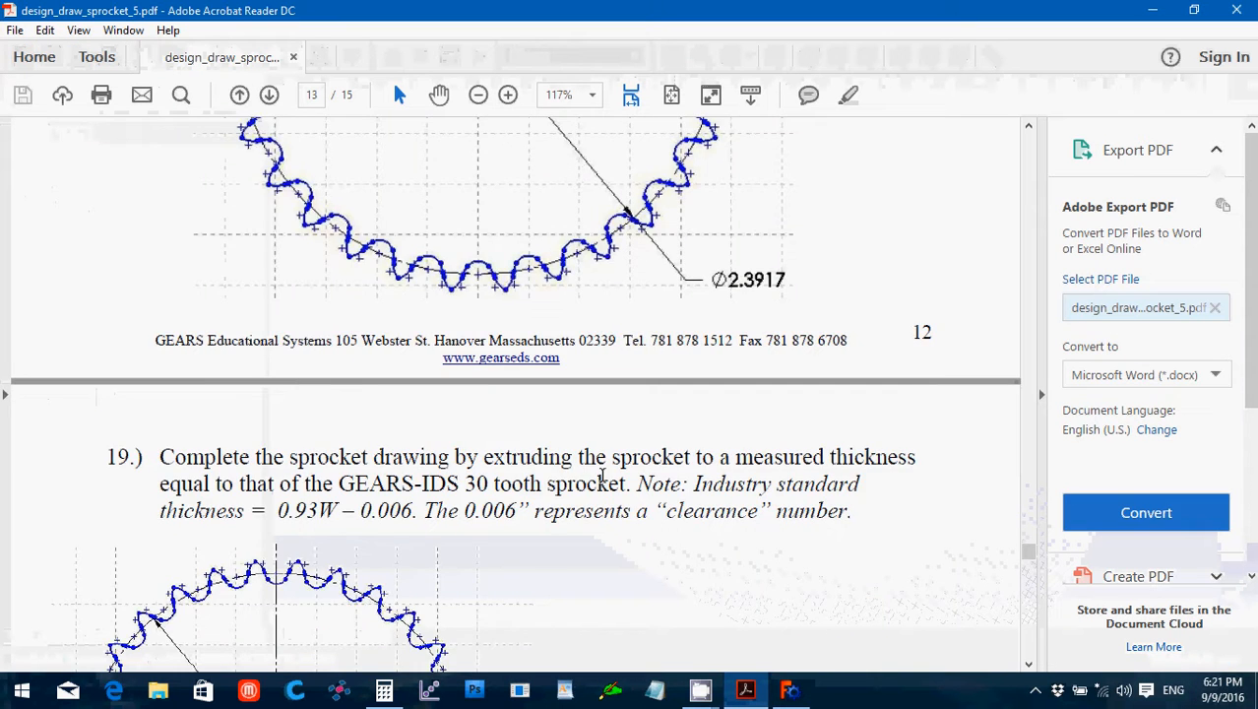
scroll(601, 479, "down", 10)
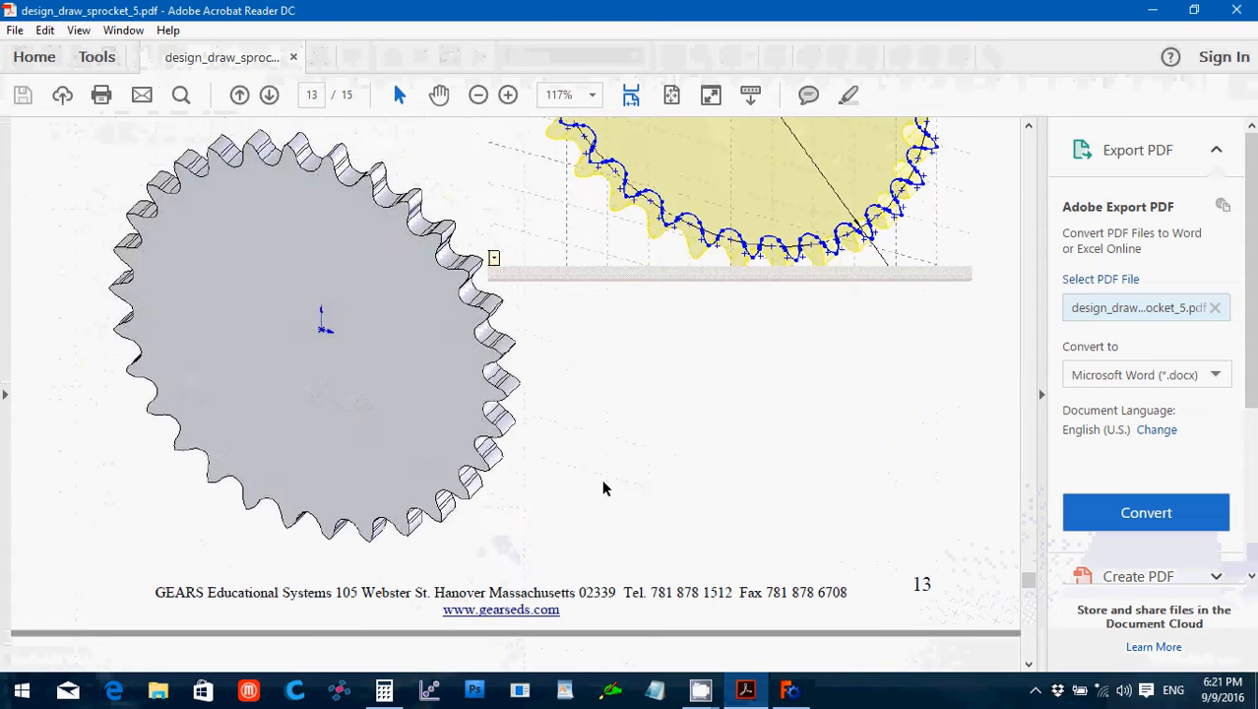
scroll(604, 487, "down", 10)
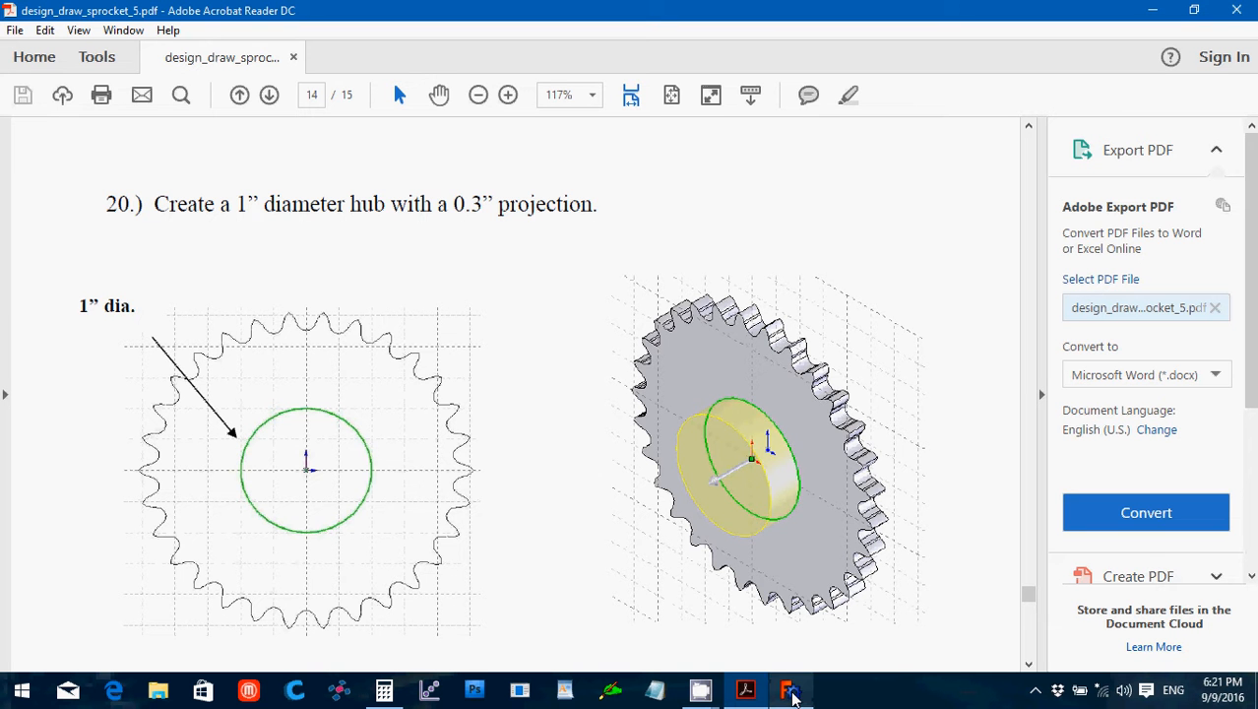
Return to FreeCAD, switch to the Part Design workbench and create a new sketch on a wedge's top face.
left_click(793, 695)
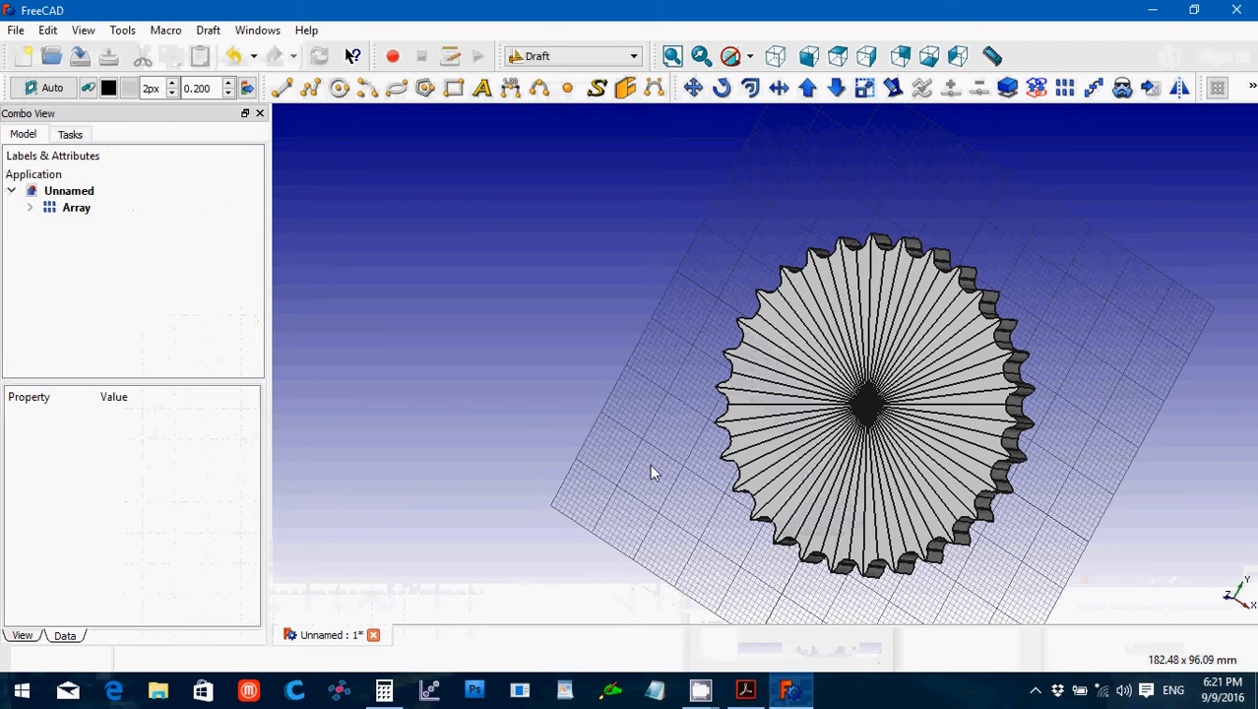
left_click(837, 56)
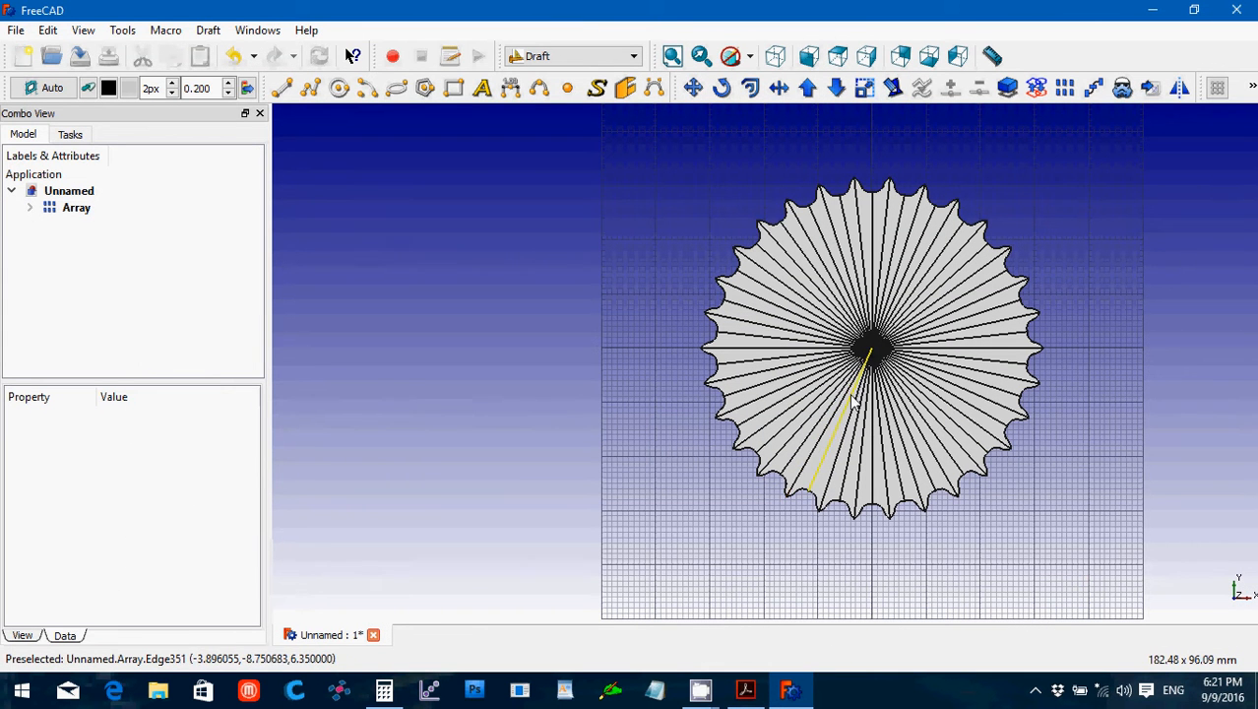
scroll(854, 399, "up", 4)
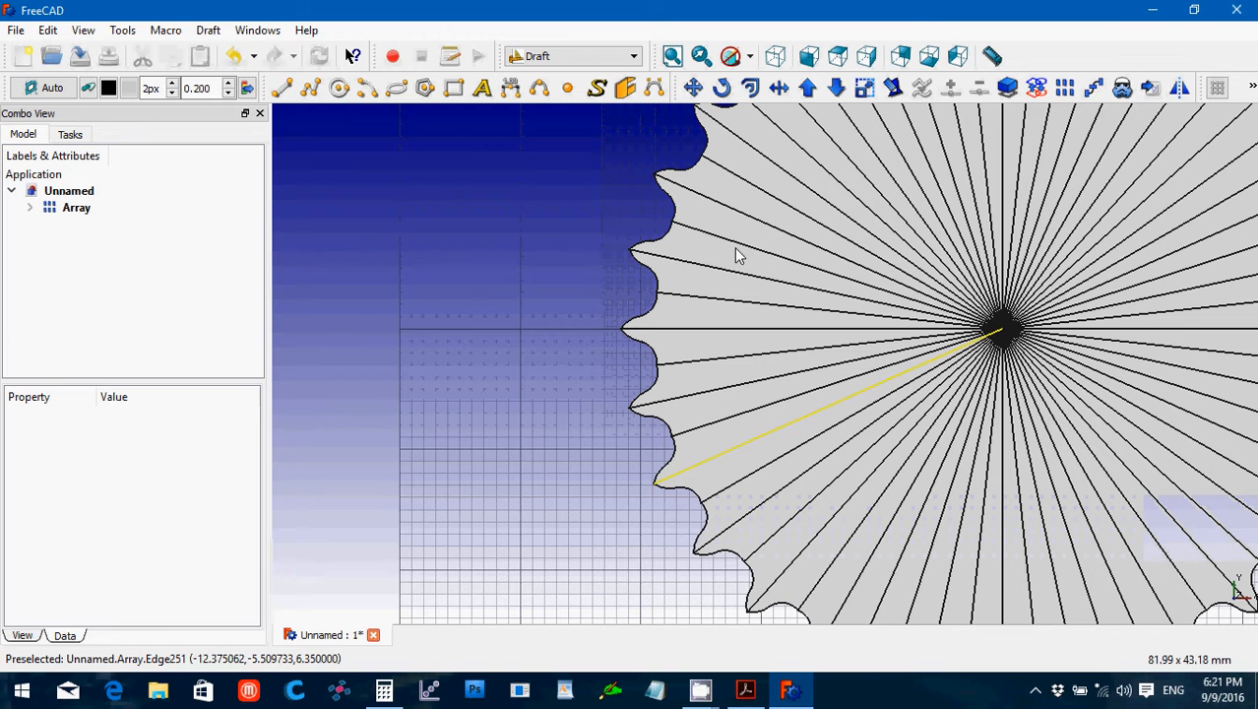
left_click(596, 59)
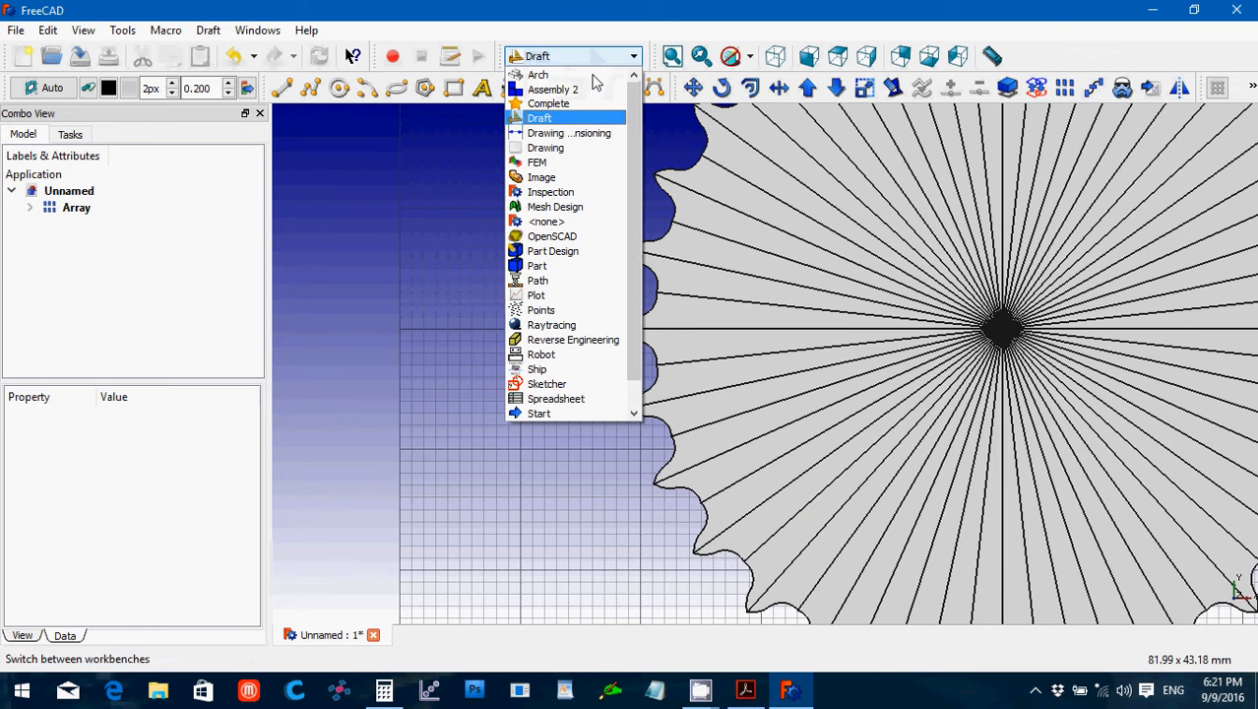
left_click(597, 252)
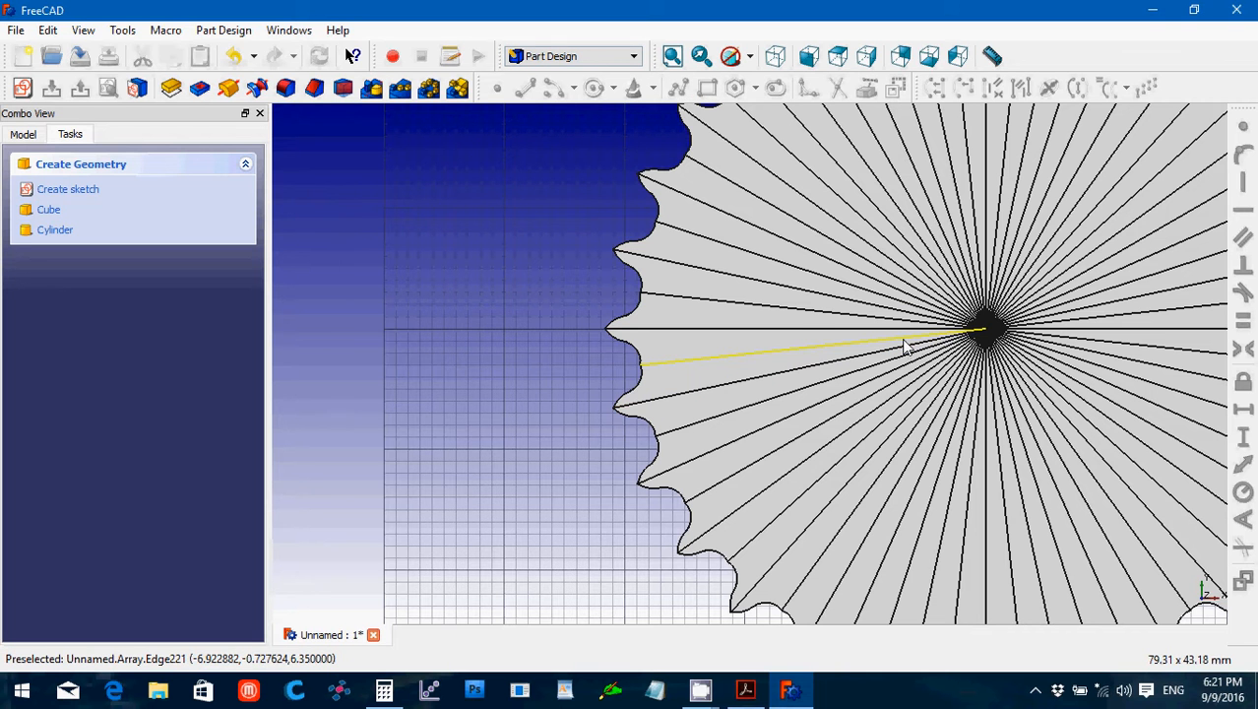
left_click(706, 345)
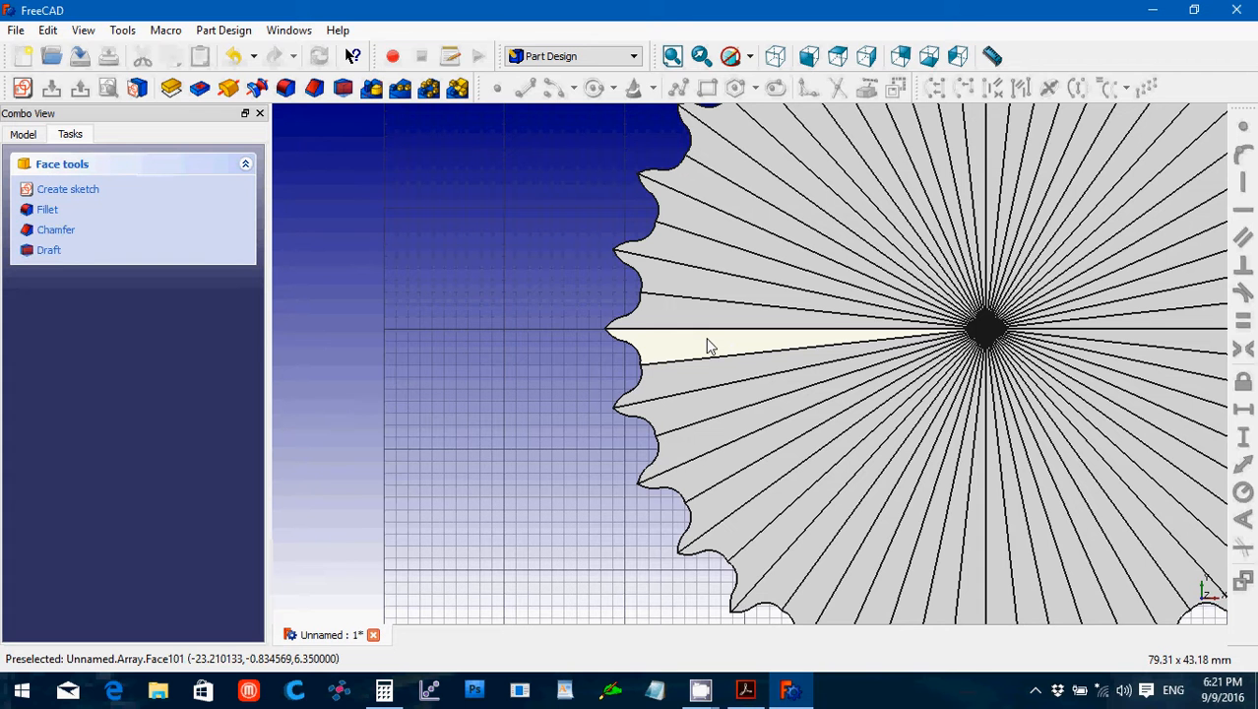
left_click(22, 89)
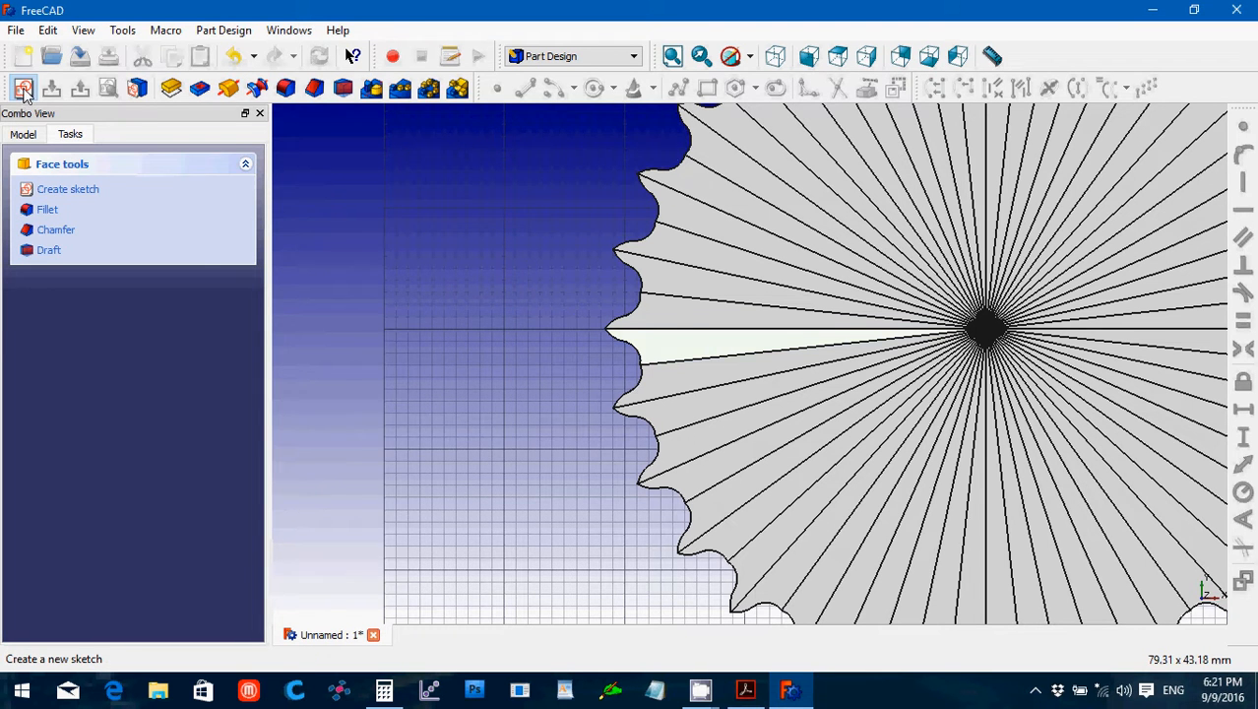
Sketch a circle centred on the origin with a radius of about 10 mm for the hub.
scroll(1117, 551, "up", 4)
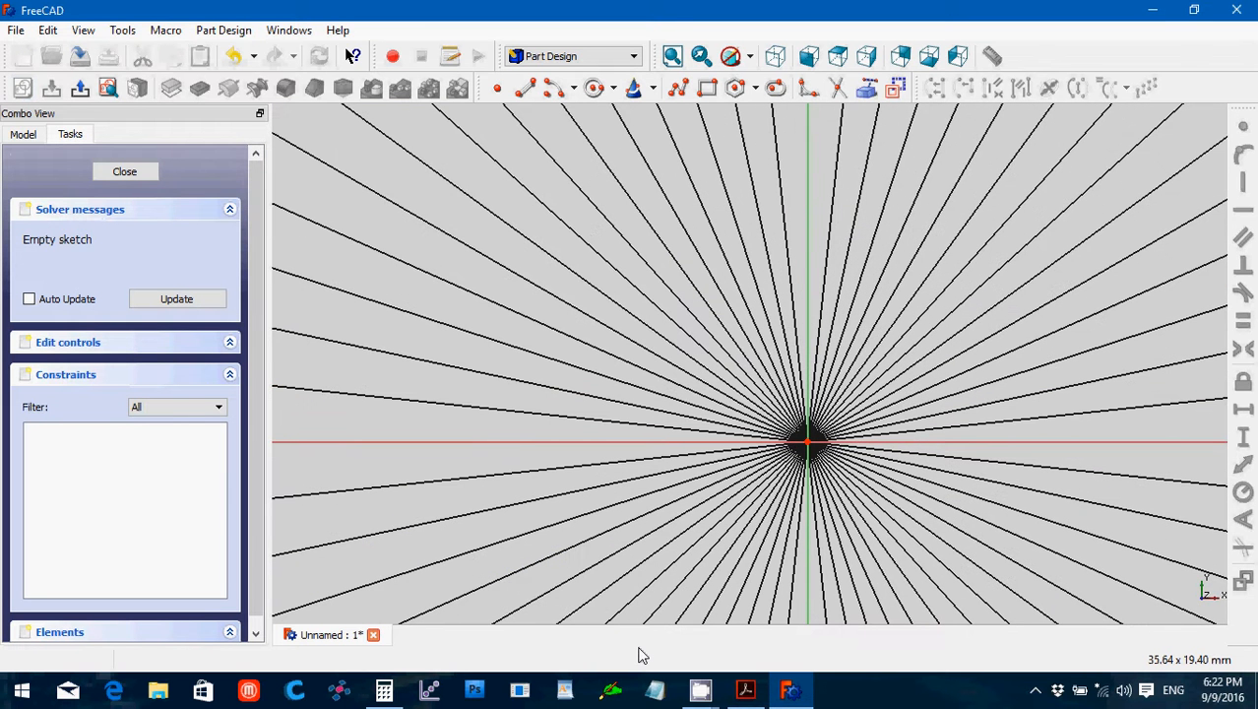
left_click(597, 91)
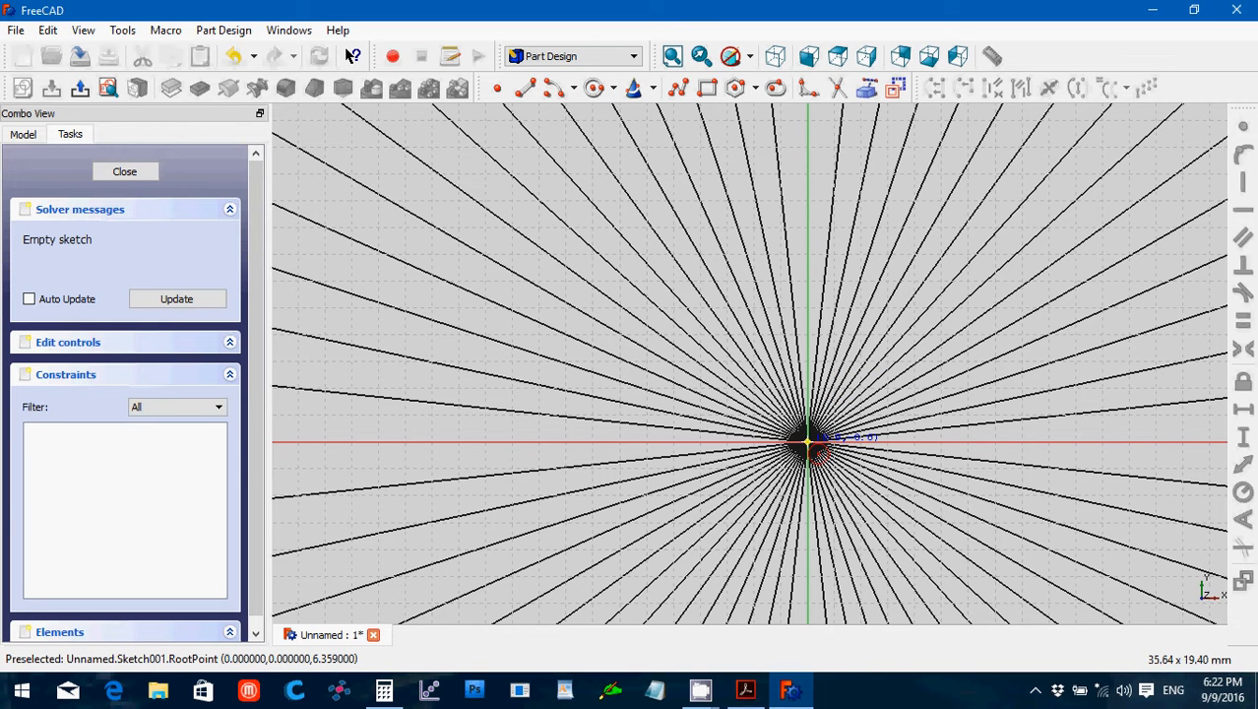
left_click(807, 443)
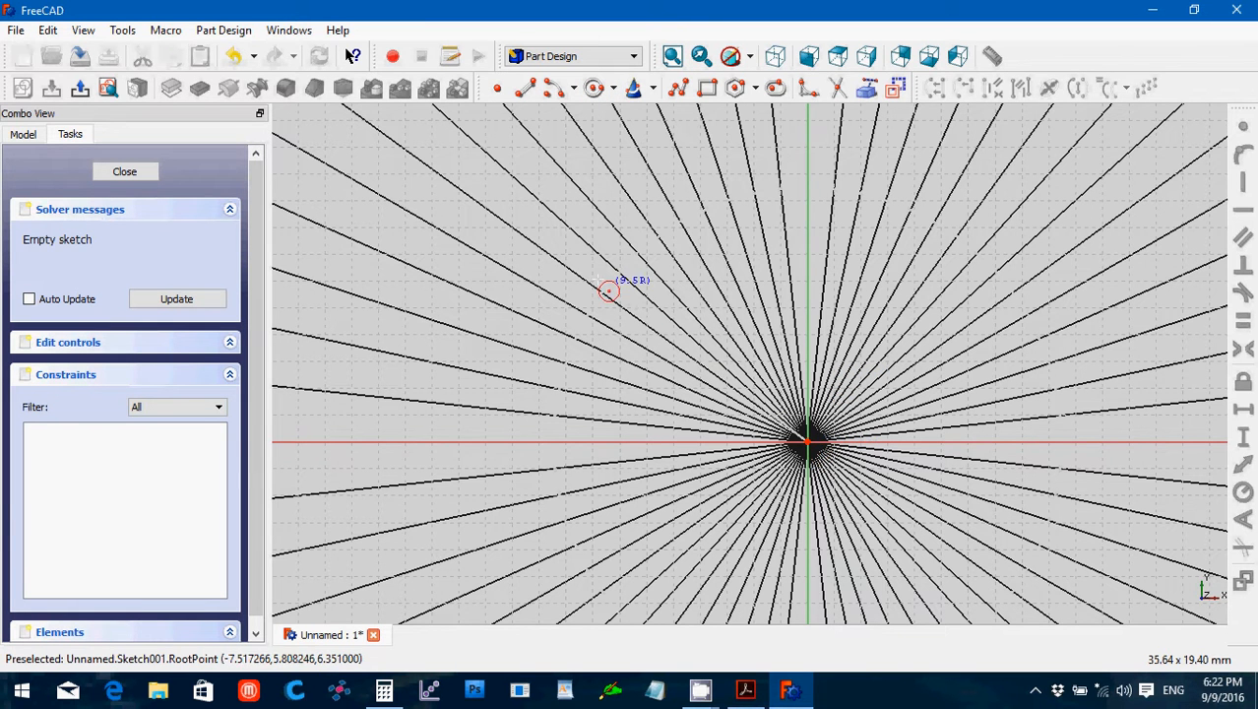
left_click(604, 285)
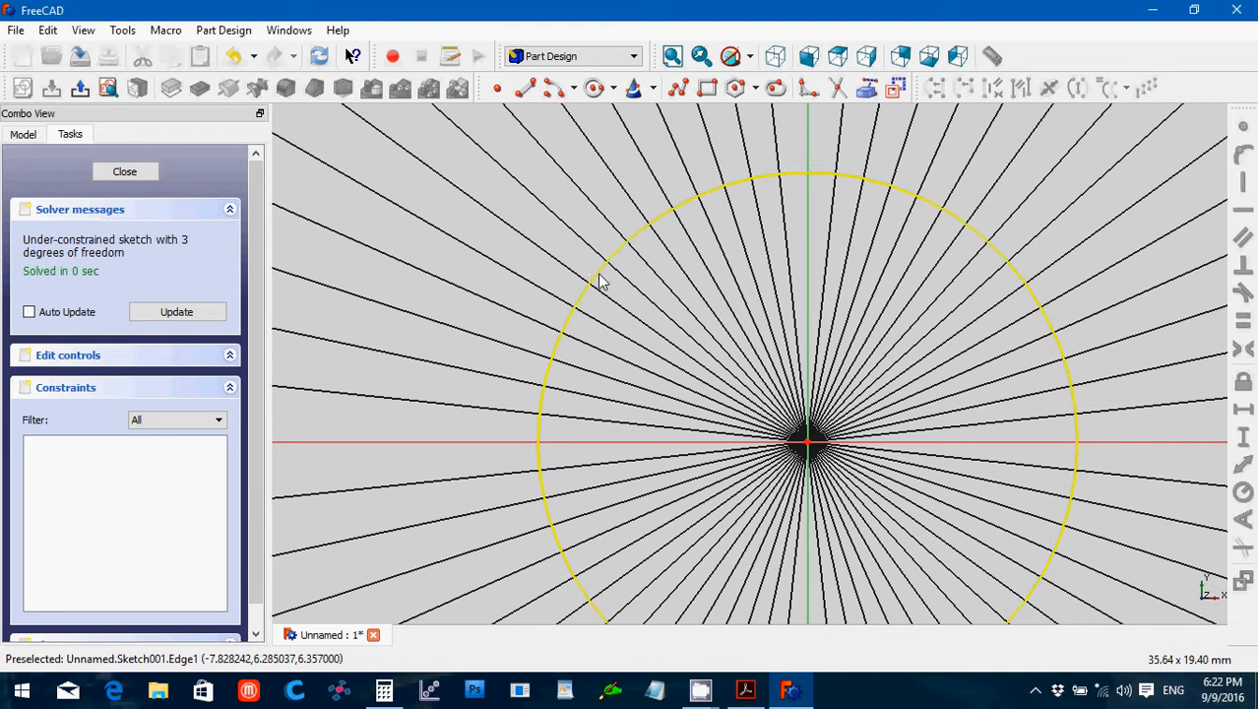
Recheck the hub size in the sprocket PDF in Adobe Acrobat Reader and, back in FreeCAD, constrain the hub circle's radius to 12.7 mm.
left_click(752, 693)
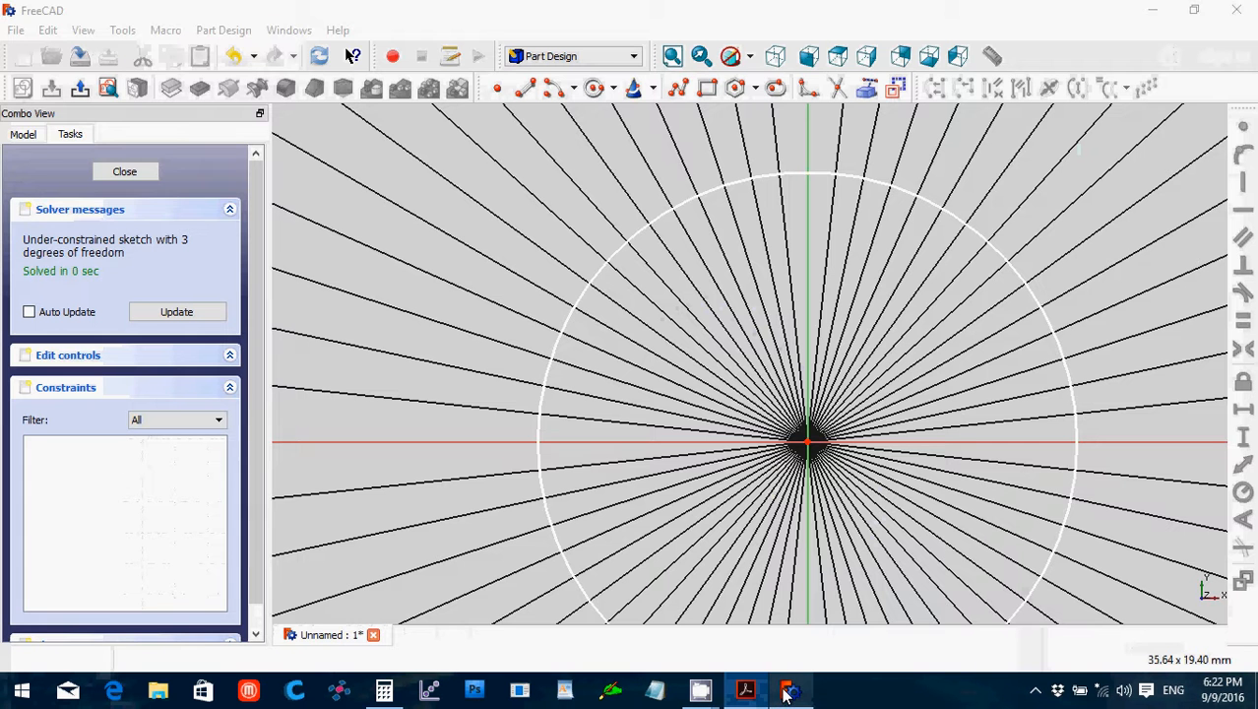
left_click(789, 692)
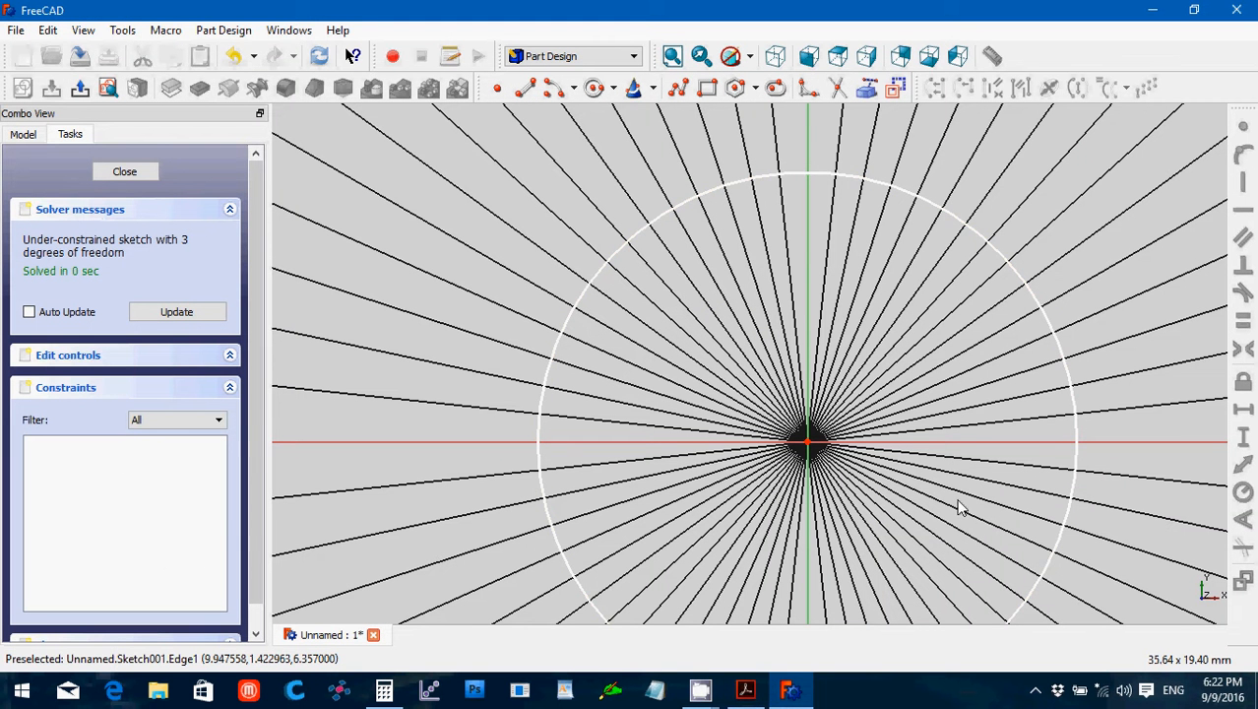
left_click(1072, 392)
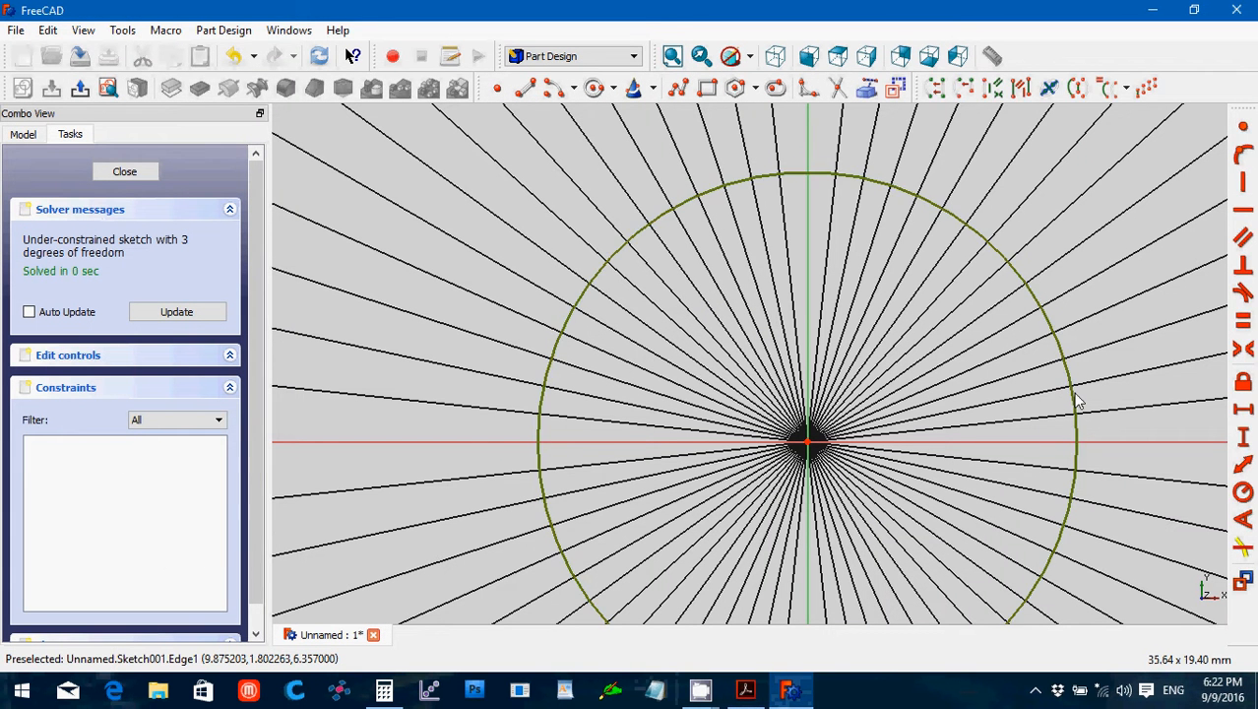
left_click(1242, 492)
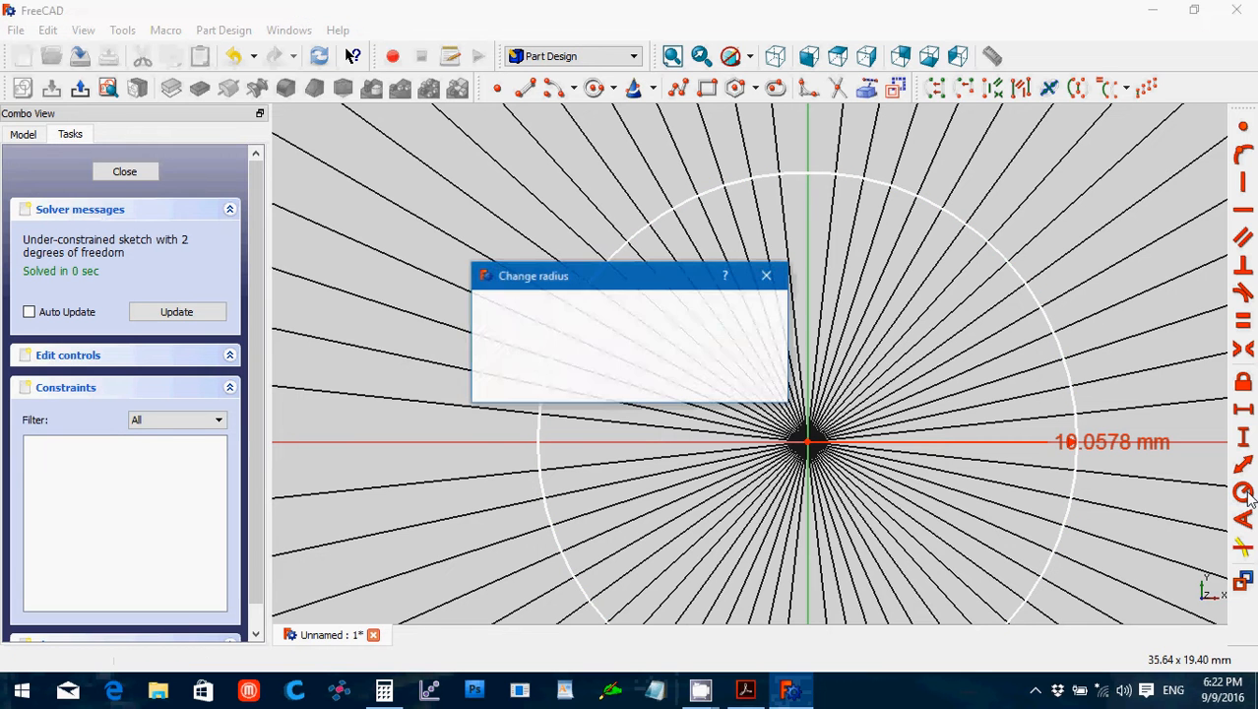
type("12.7")
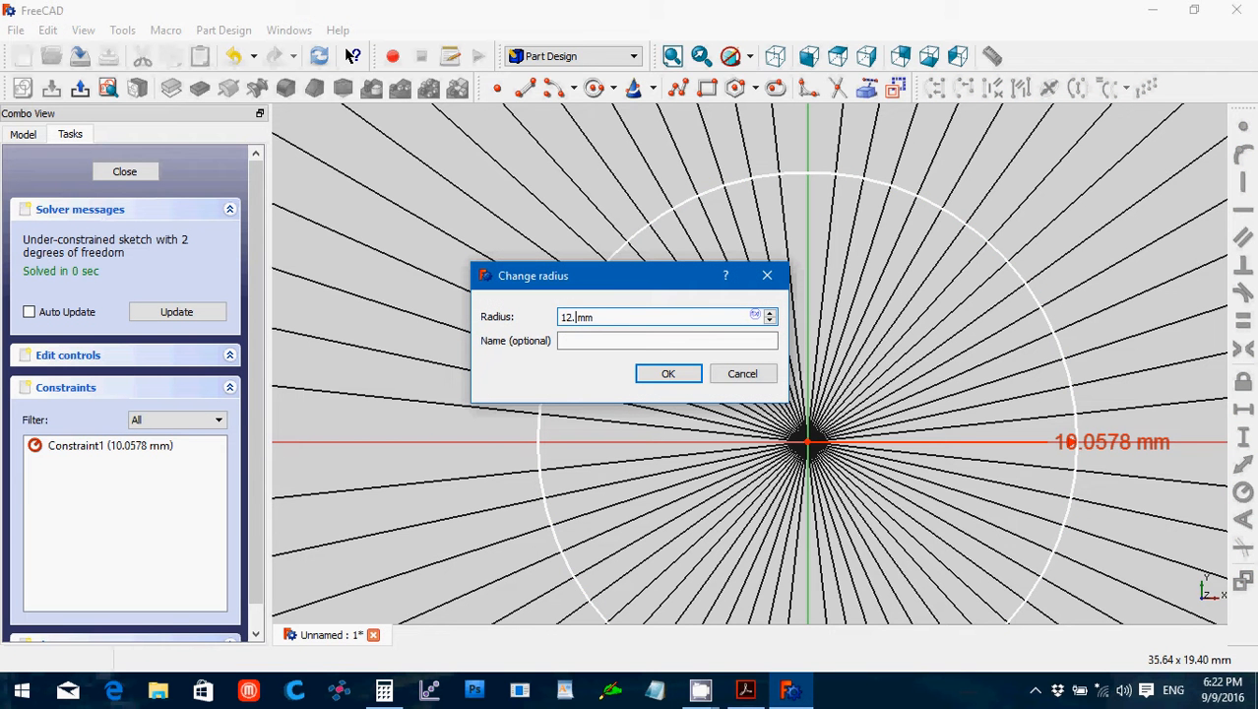
left_click(666, 375)
scroll(795, 401, "down", 2)
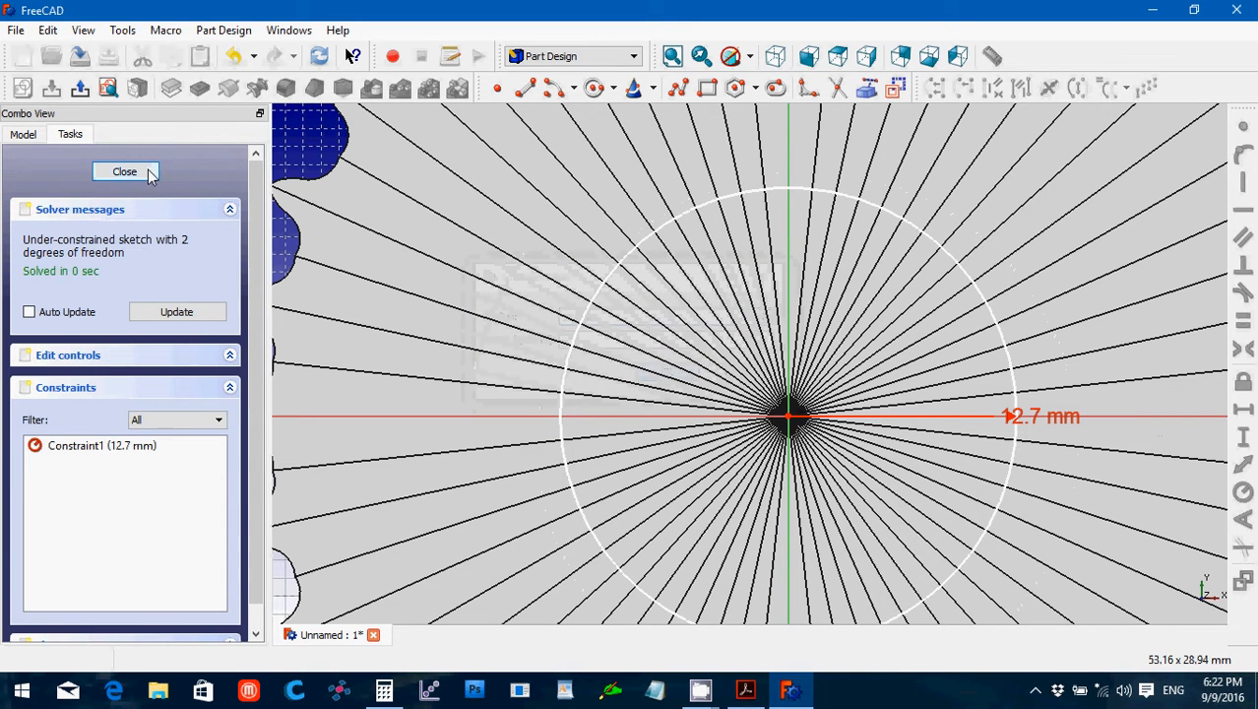
Finish editing the hub circle sketch and return to the model tree.
left_click(147, 172)
left_click(43, 143)
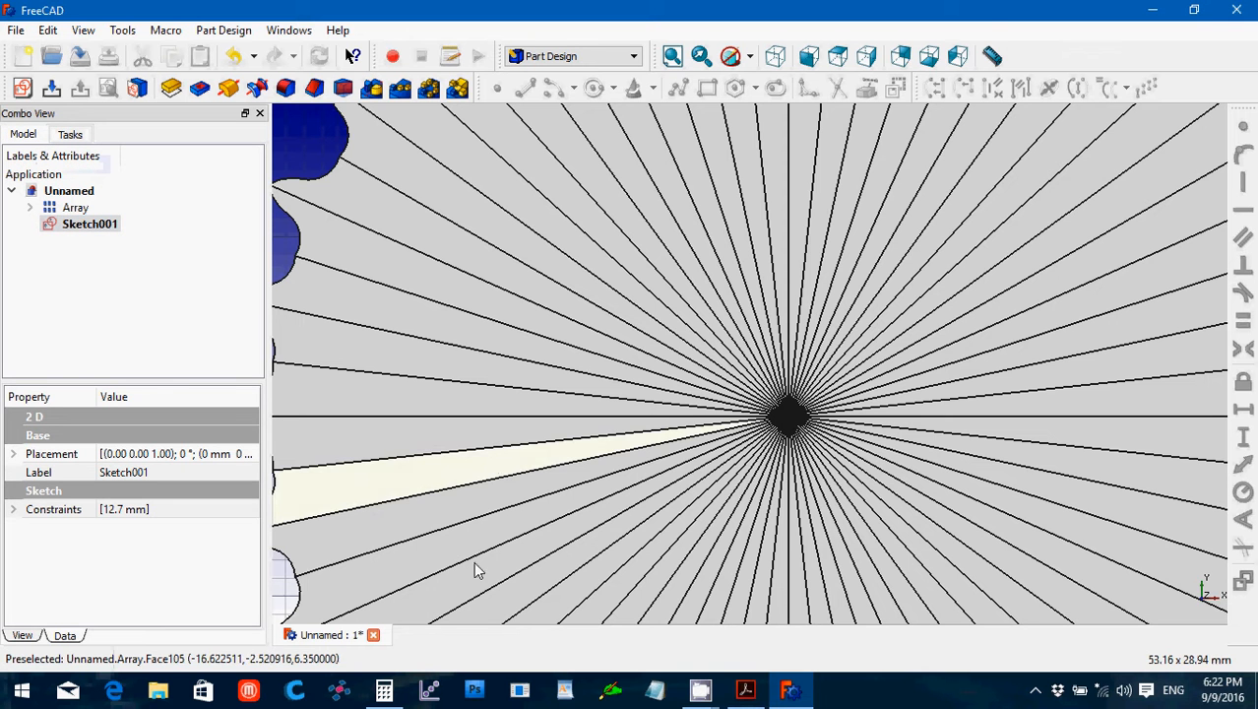
Check the hub projection in the sprocket PDF in Acrobat Reader and calculate 0.3 × 25.4 in Calculator.
left_click(745, 694)
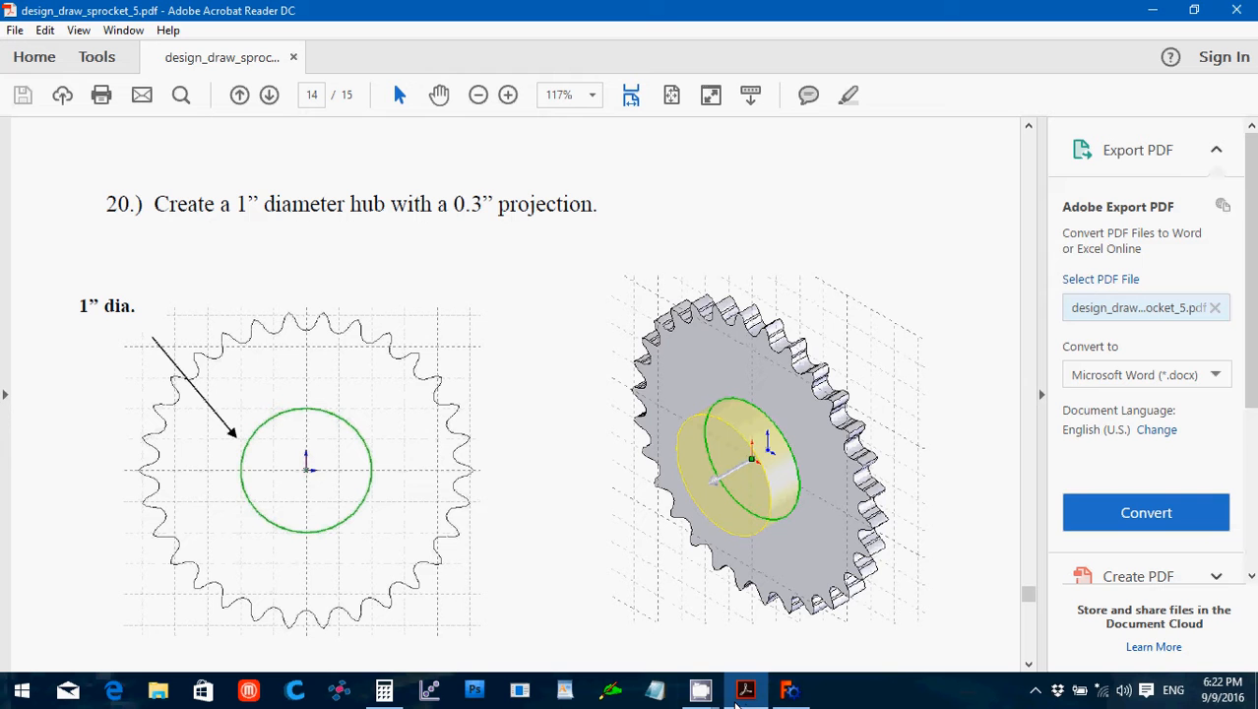
left_click(389, 692)
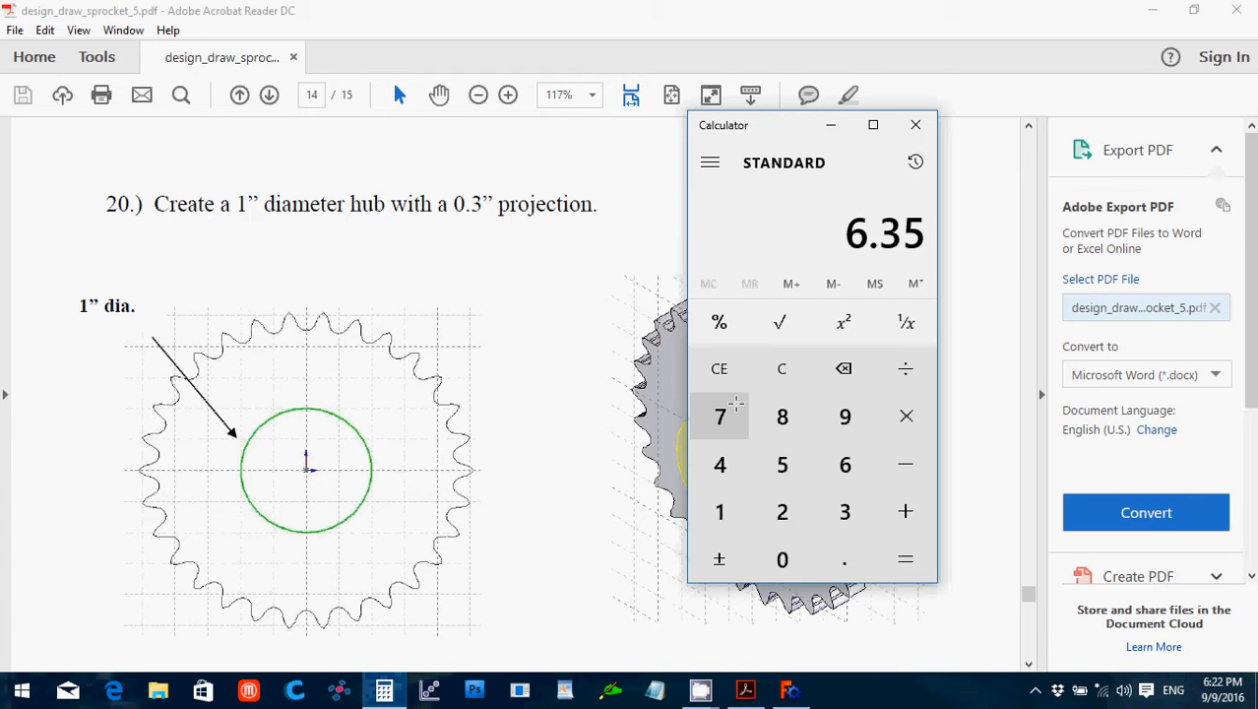
left_click(782, 368)
key("period")
key("3")
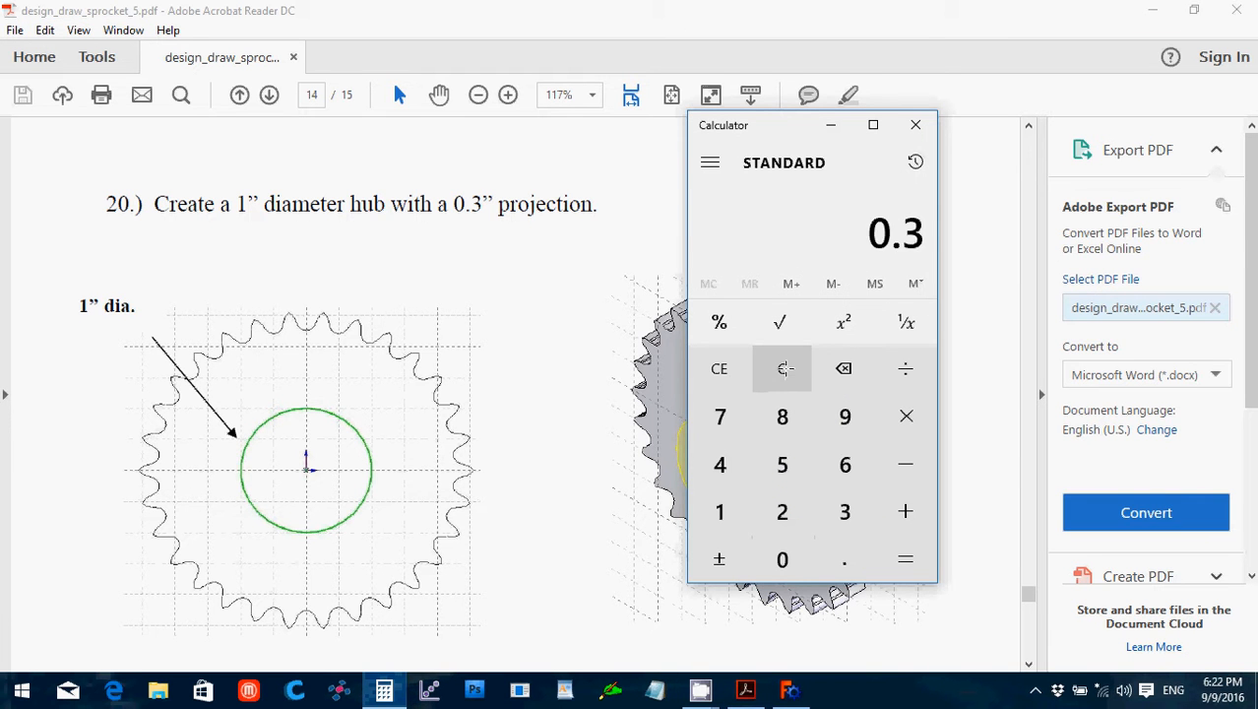
key("asterisk")
type("25.4")
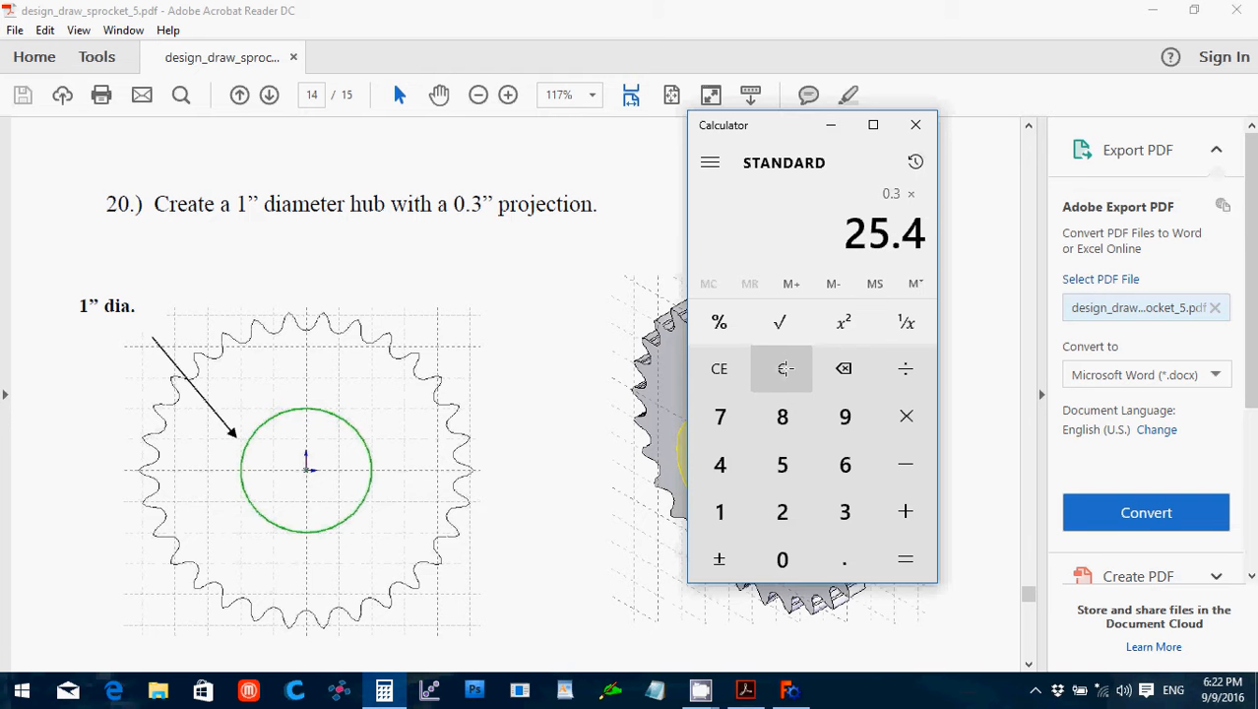
key("Return")
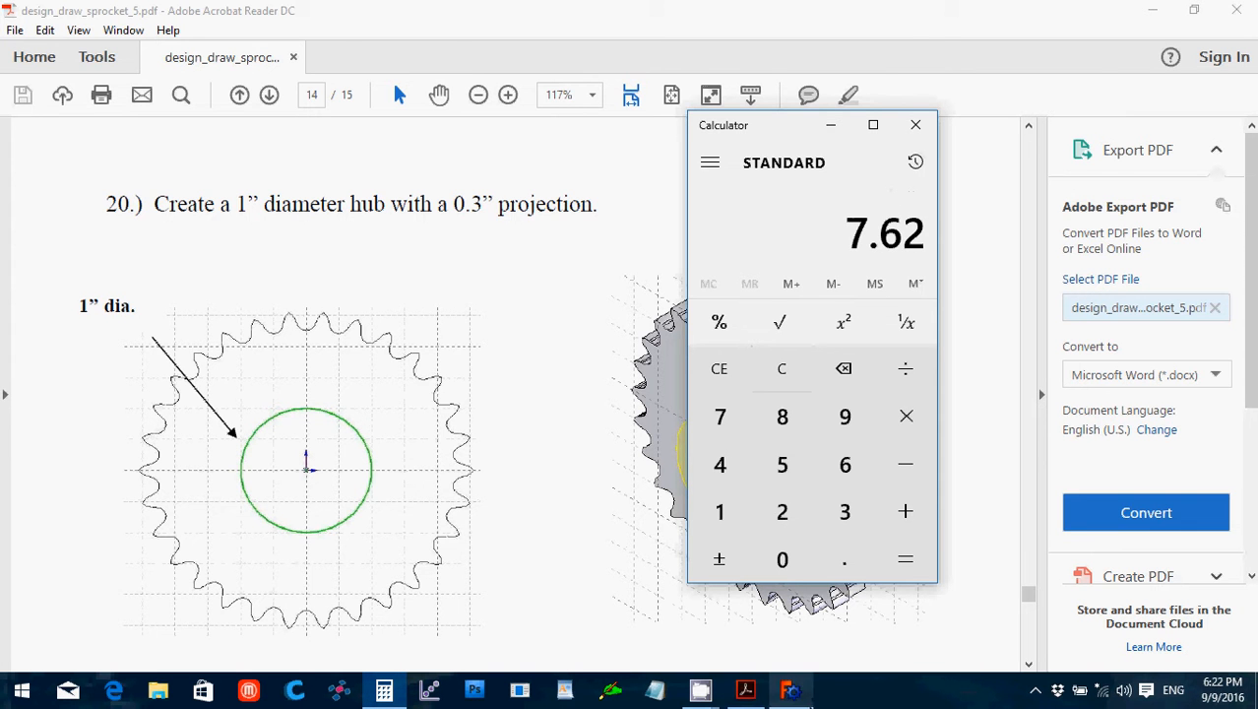
Switch back to FreeCAD and pad the hub circle sketch to a length of 7.62 mm.
left_click(789, 690)
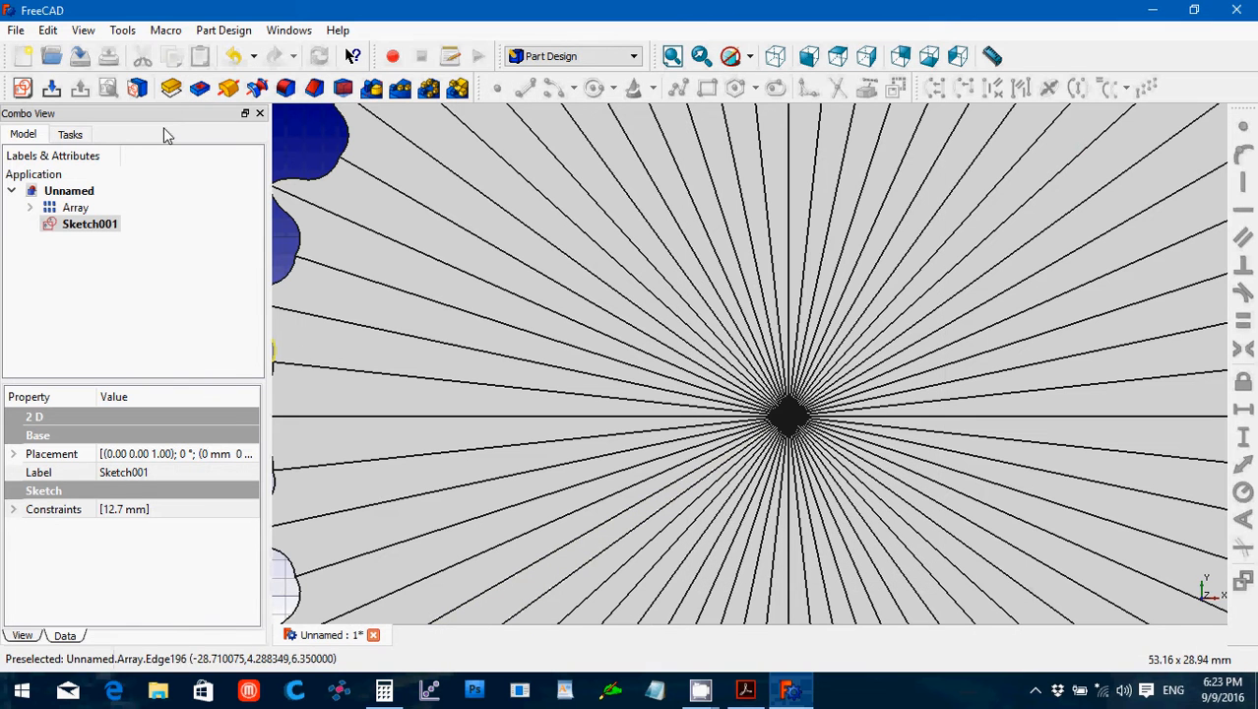
left_click(172, 89)
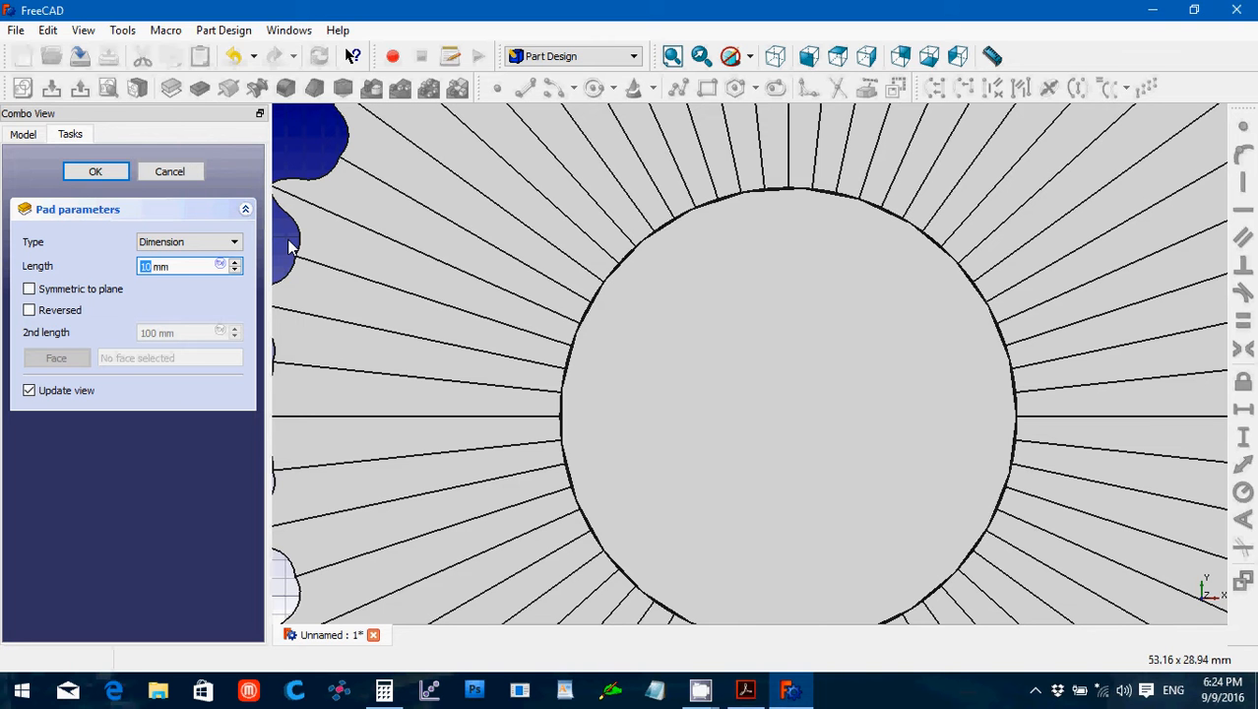
type("7.62")
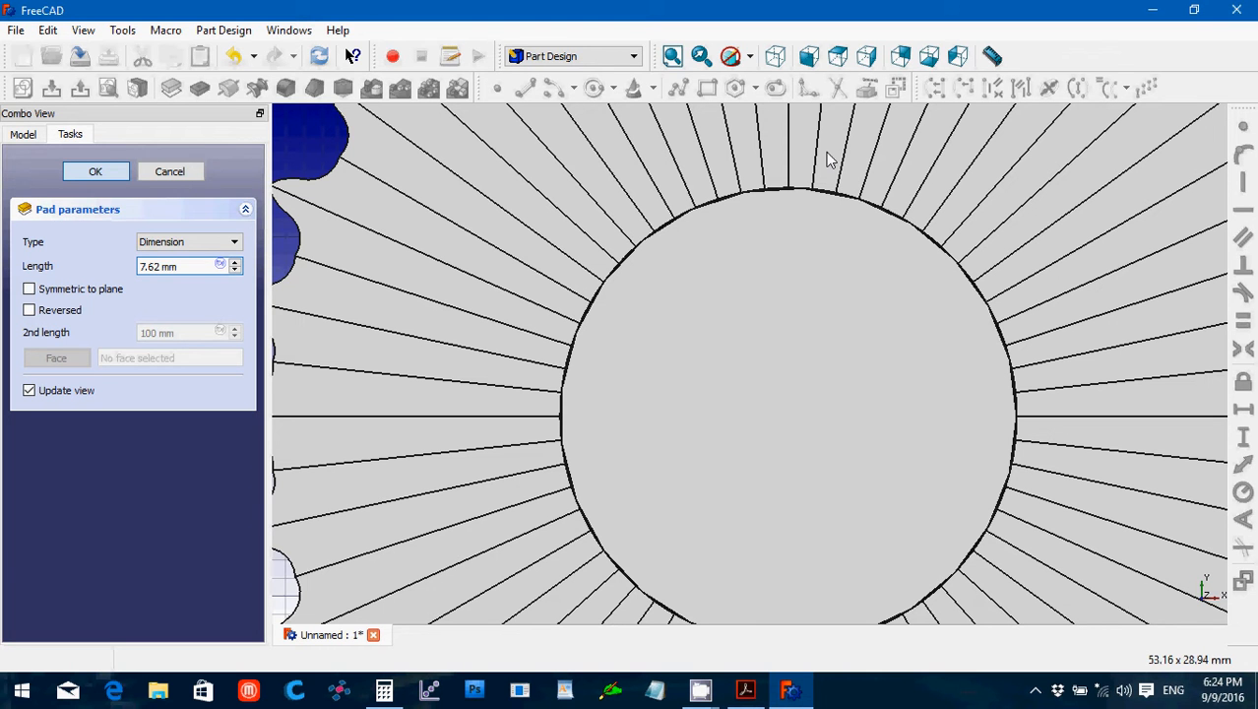
key("Return")
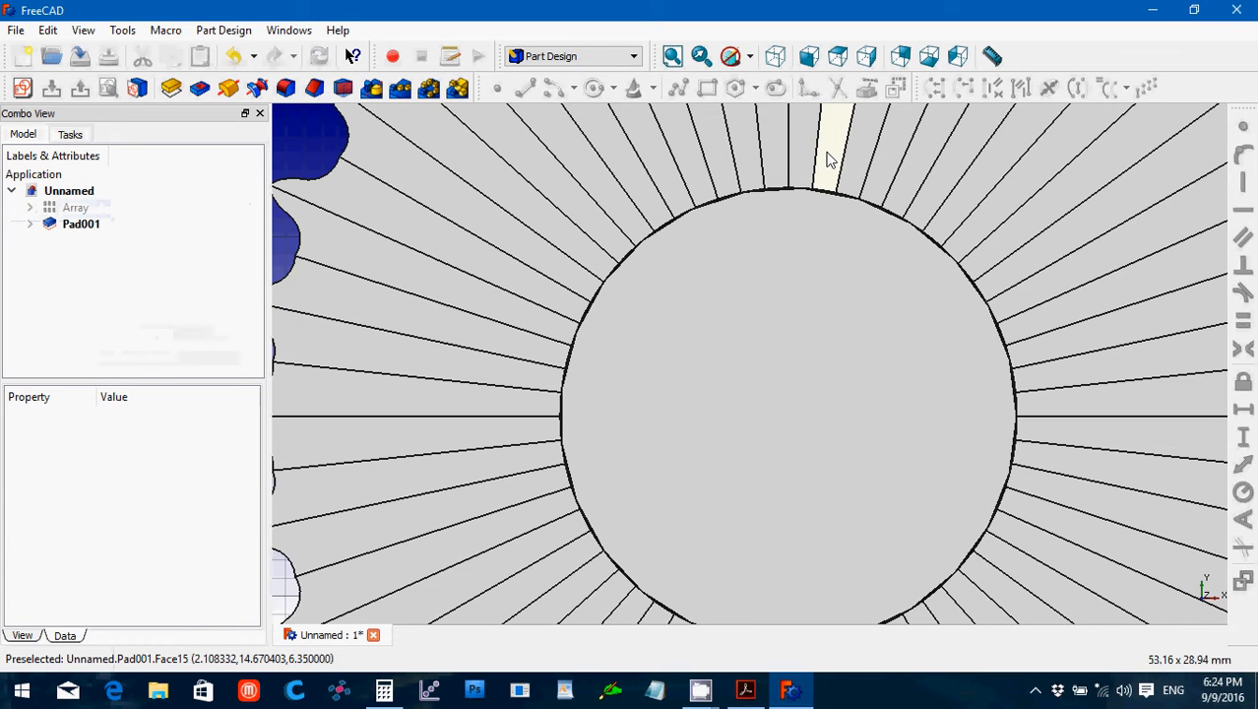
left_click(774, 56)
scroll(764, 247, "down", 3)
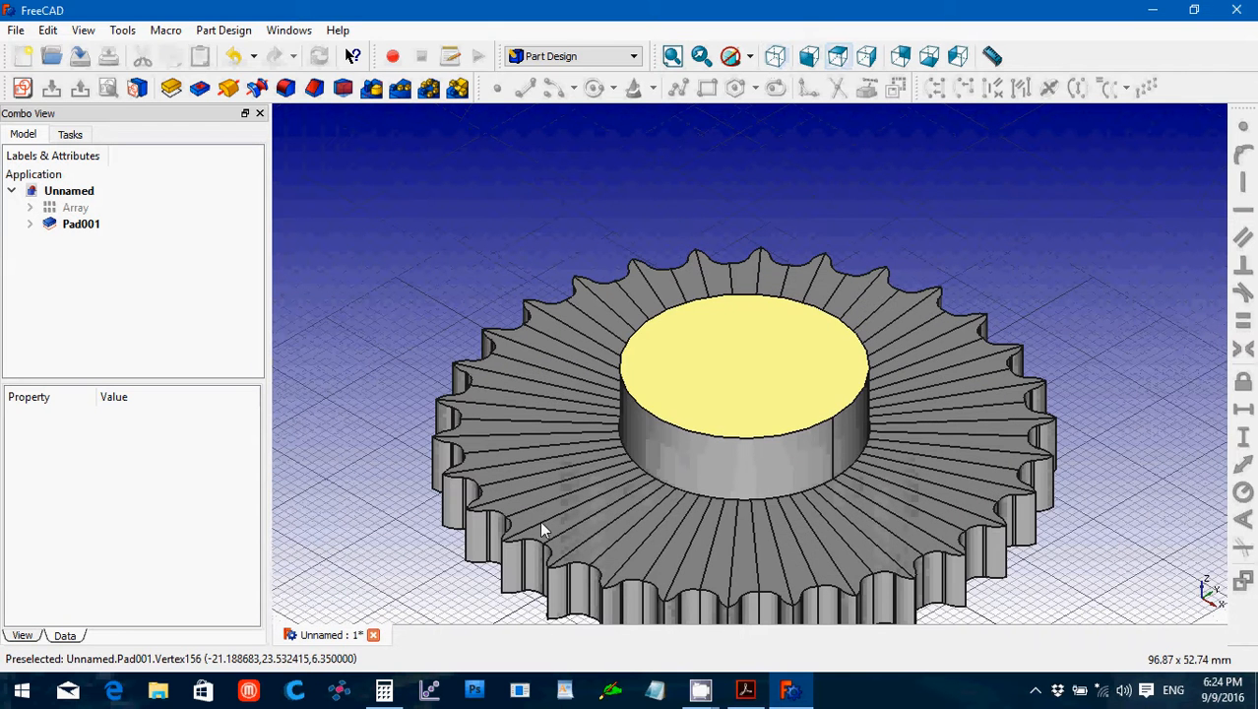
Read the hex bore instruction in the sprocket PDF and calculate 7 ÷ 16 ÷ 2 × 25.4 in Calculator.
left_click(745, 691)
scroll(693, 505, "down", 2)
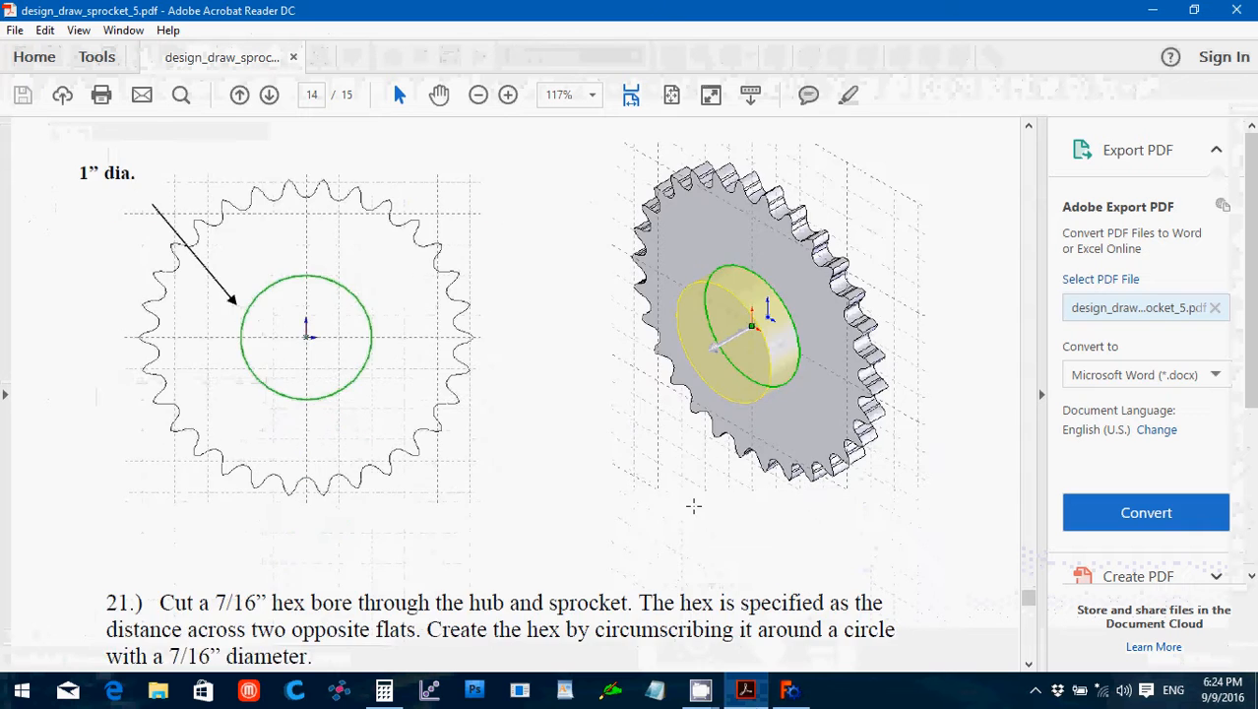
scroll(692, 504, "down", 5)
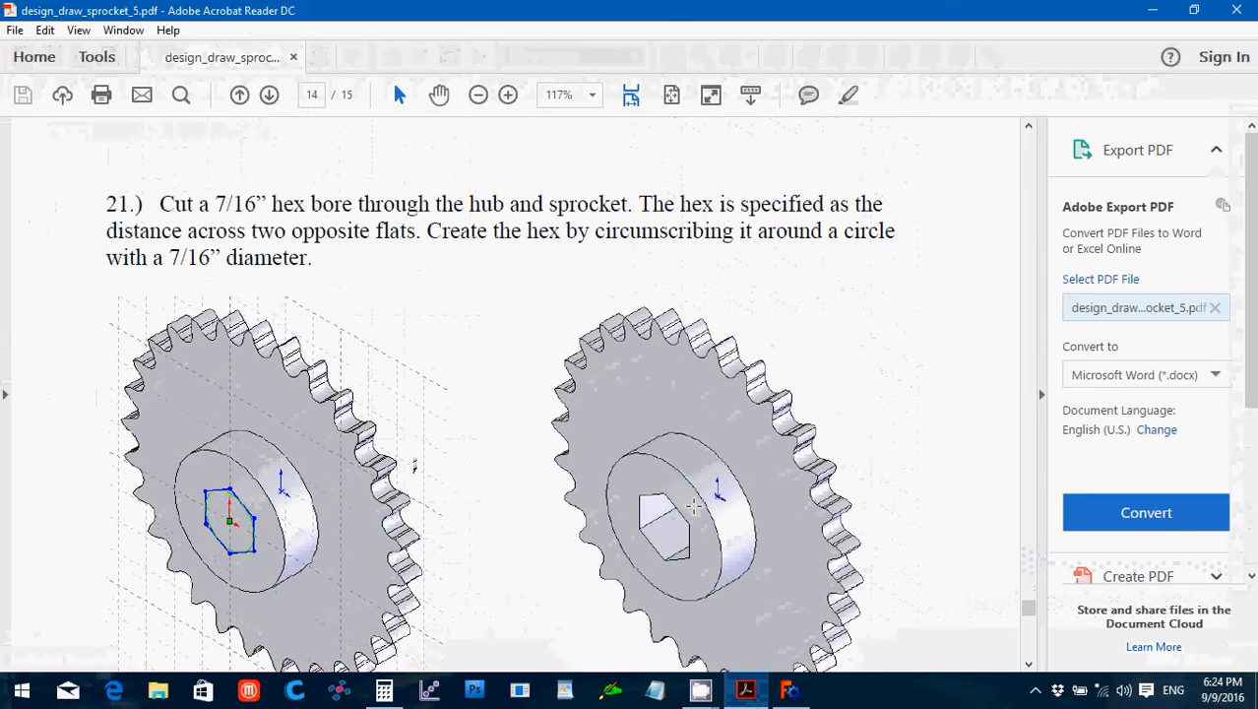
scroll(693, 505, "down", 1)
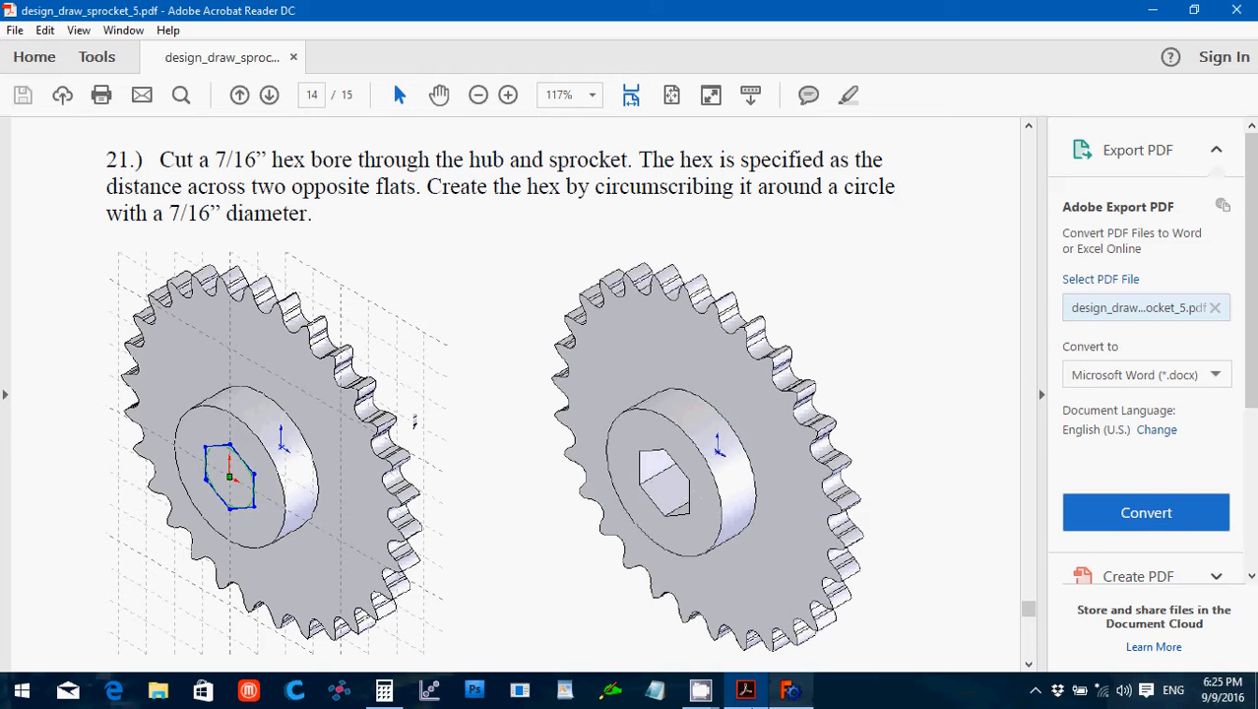
mouse_move(377, 698)
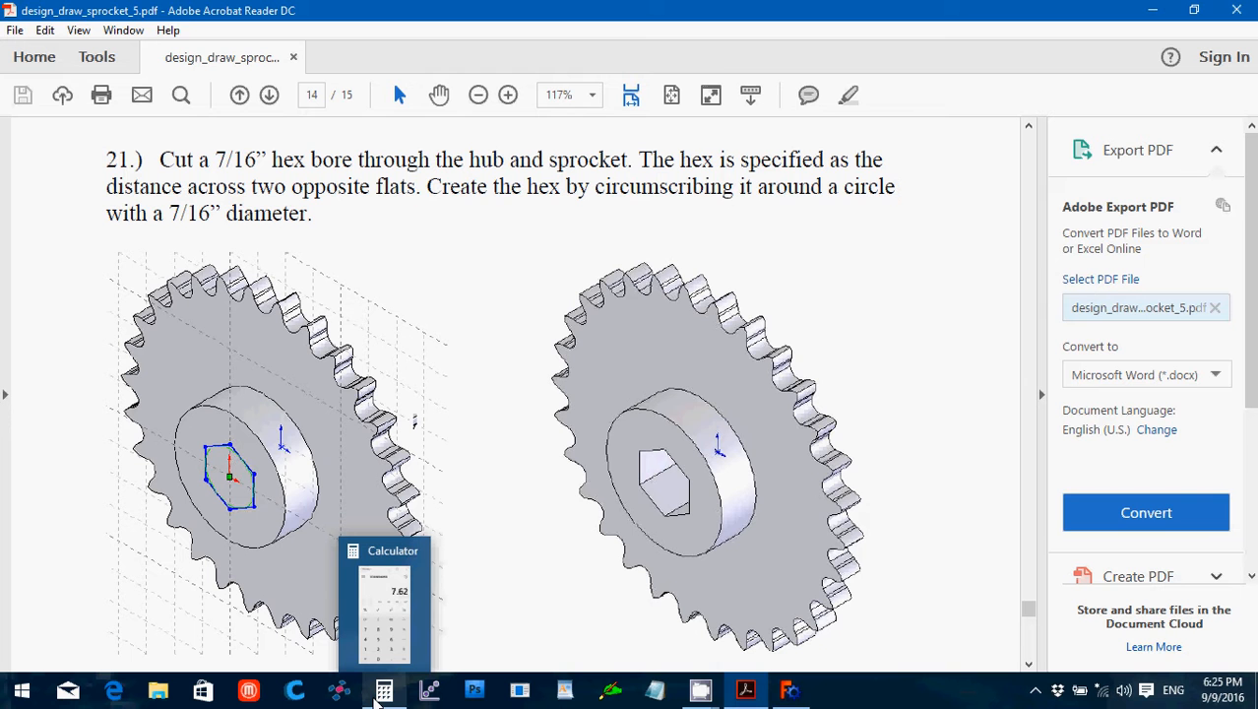
left_click(379, 694)
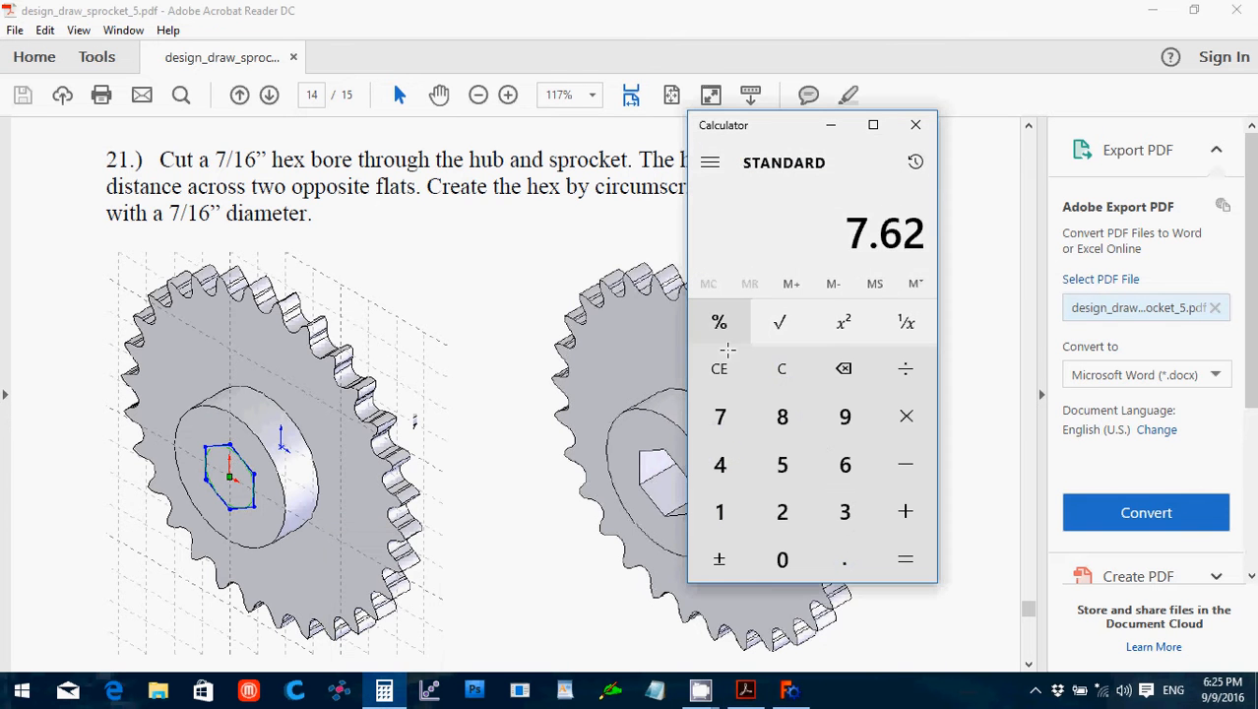
left_click(770, 365)
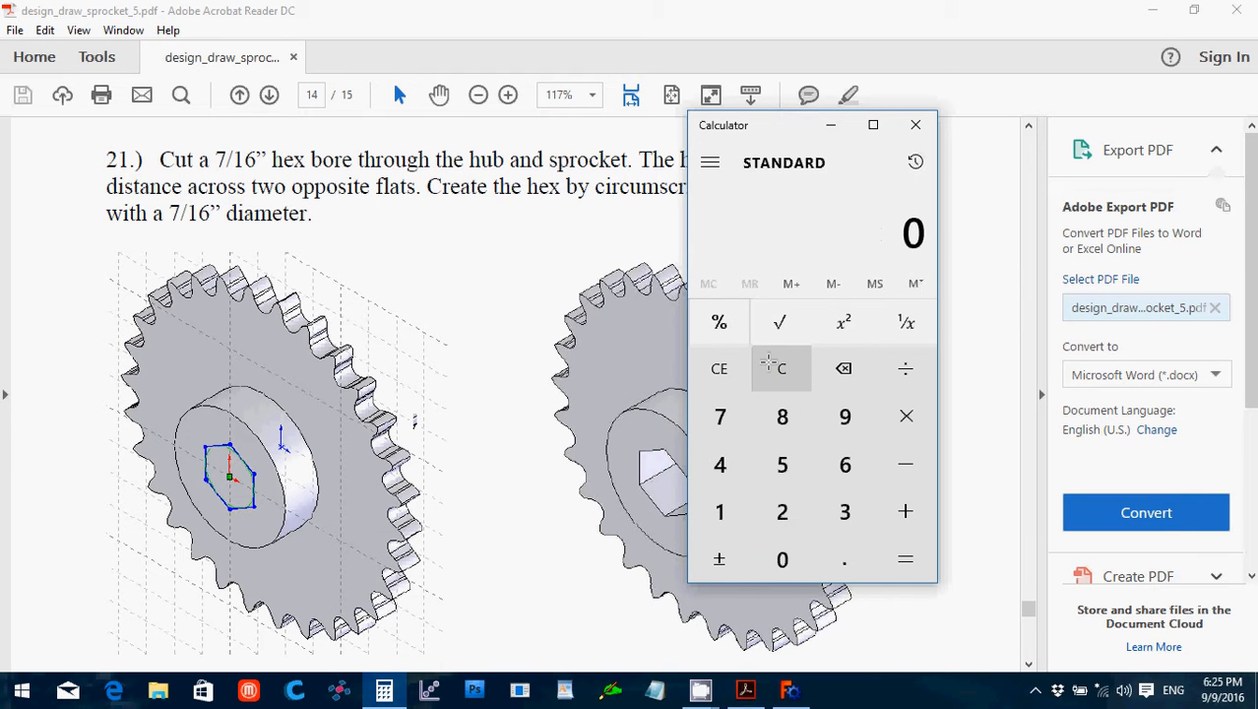
type("7/16")
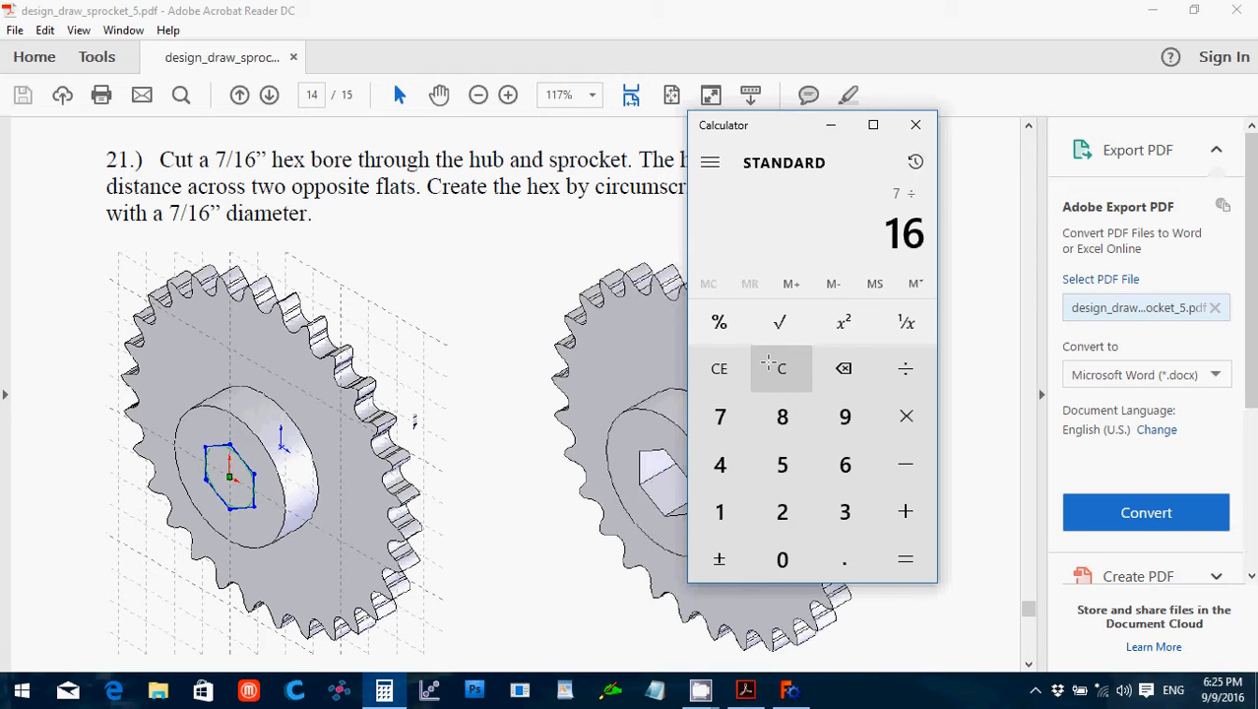
type("/")
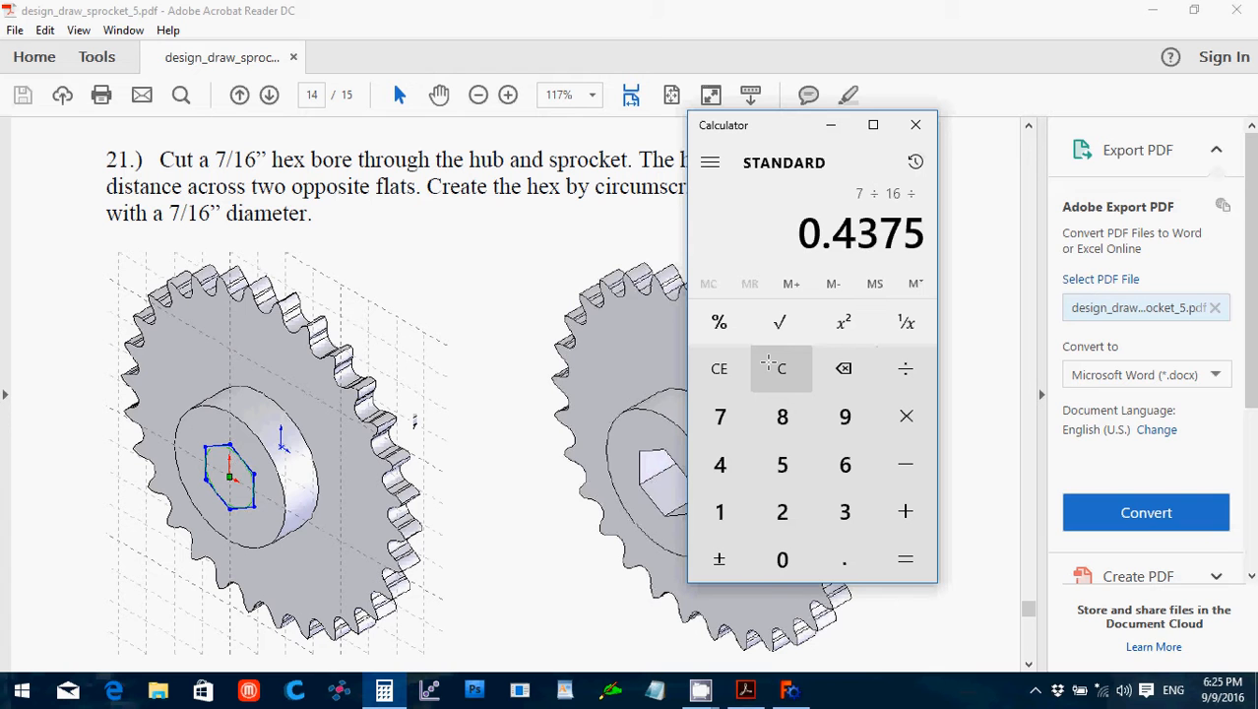
type("2")
type("*25.")
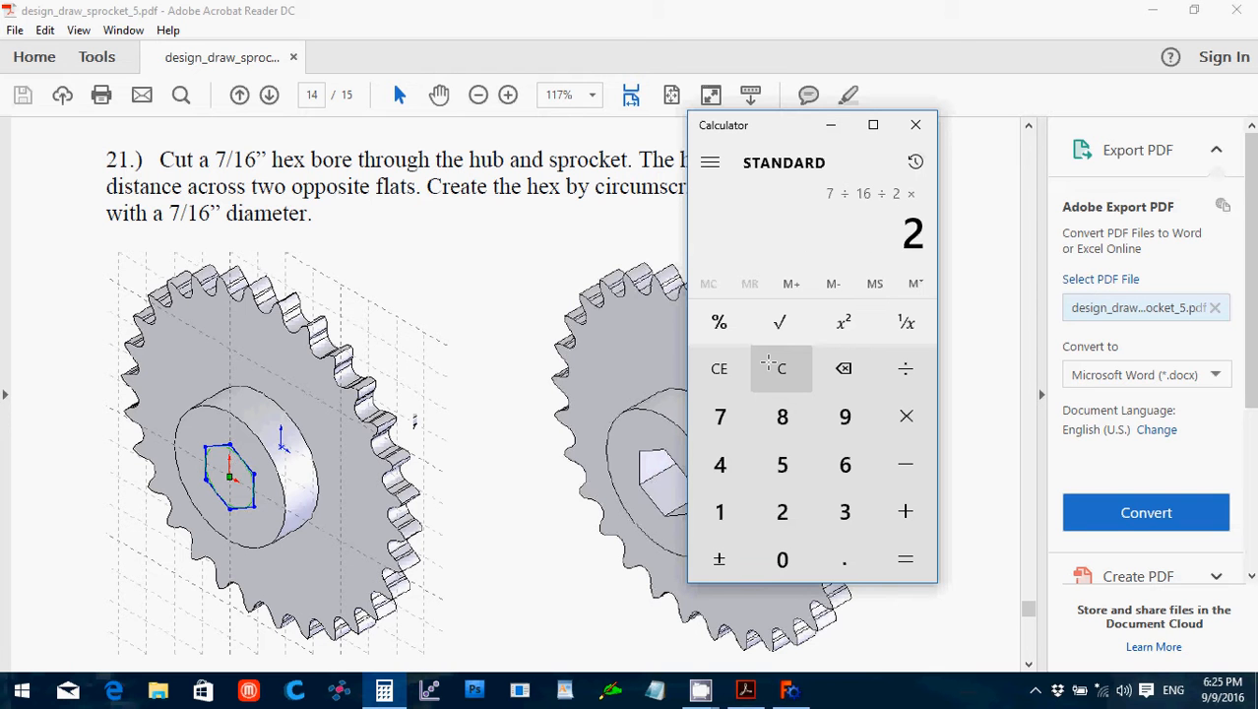
type("4")
key("Return")
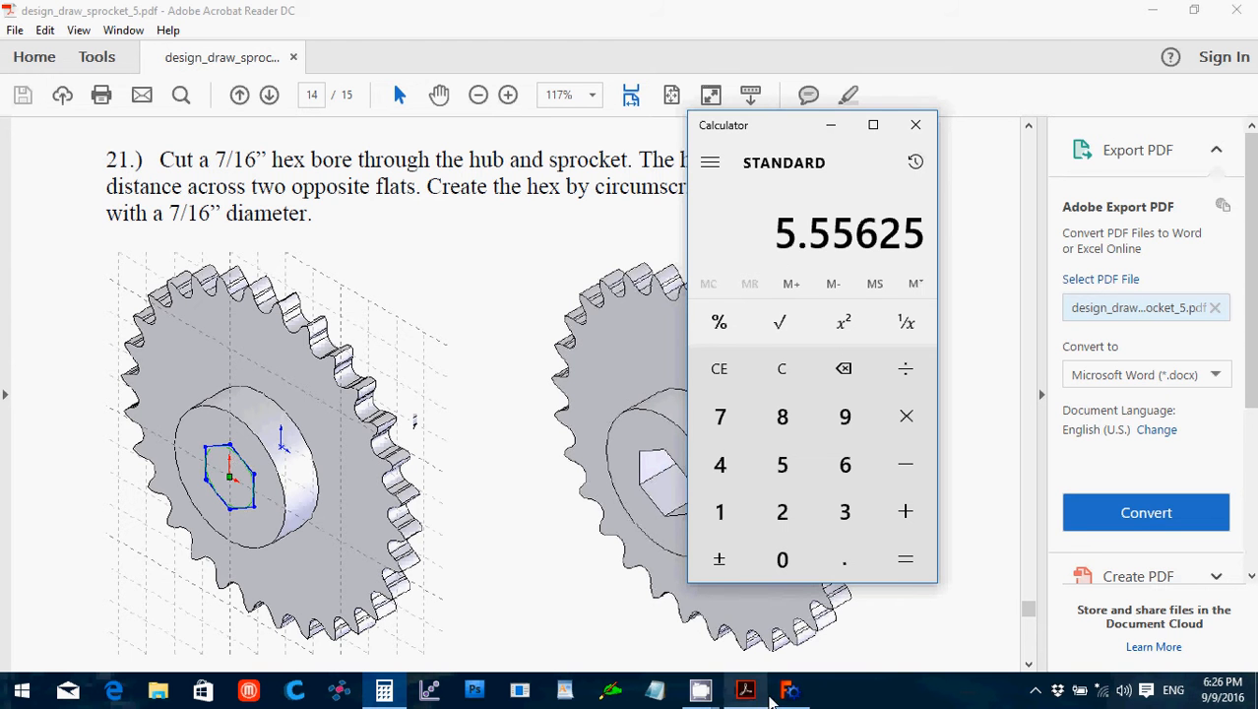
Return to FreeCAD and change from the Part Design workbench to the Part workbench.
left_click(790, 692)
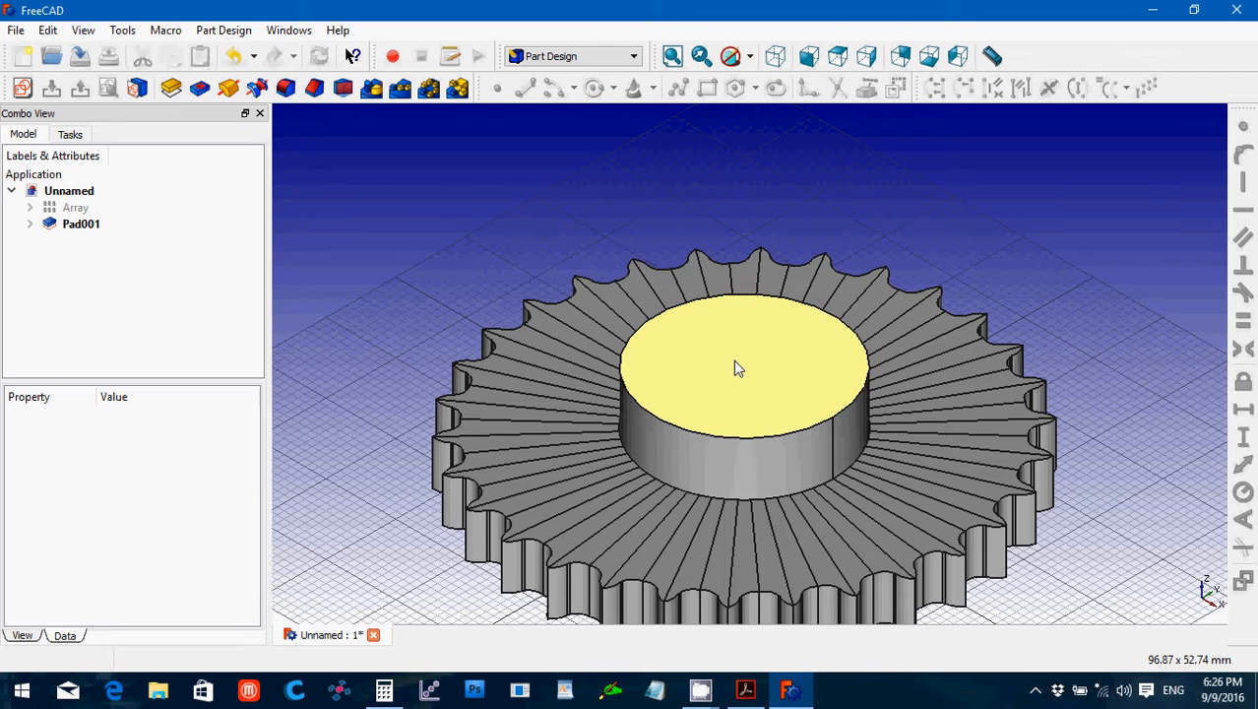
left_click(566, 59)
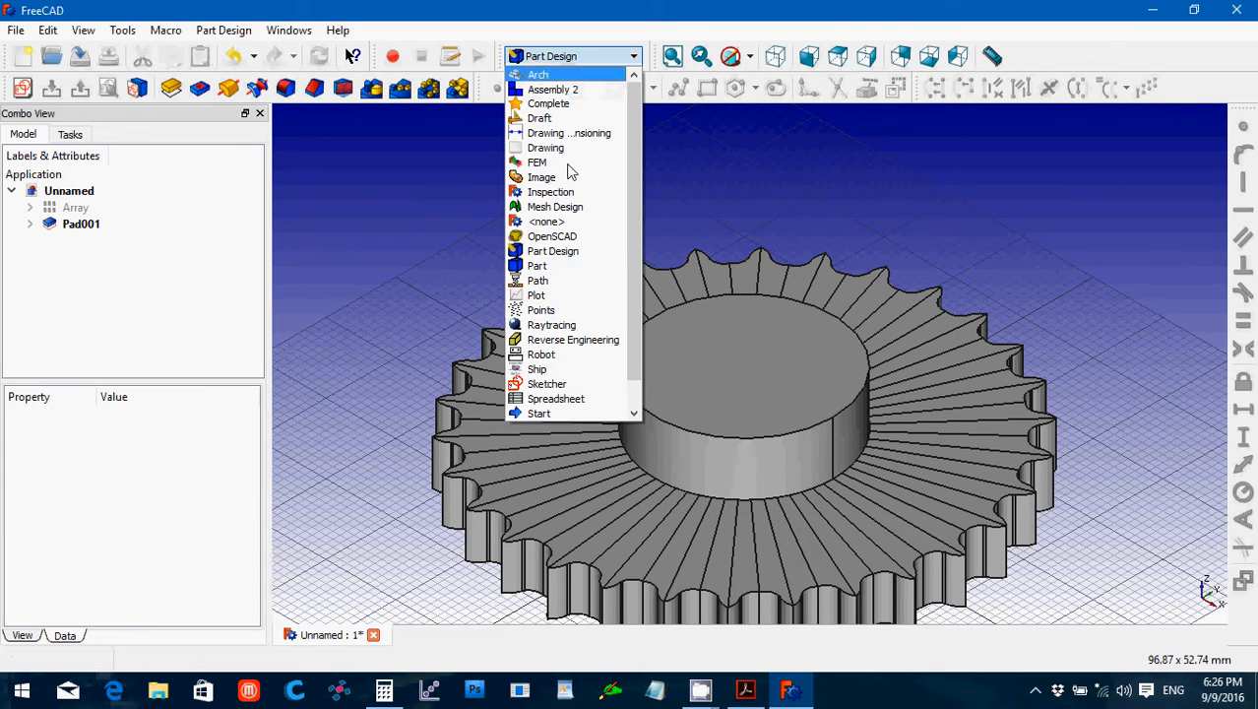
left_click(566, 267)
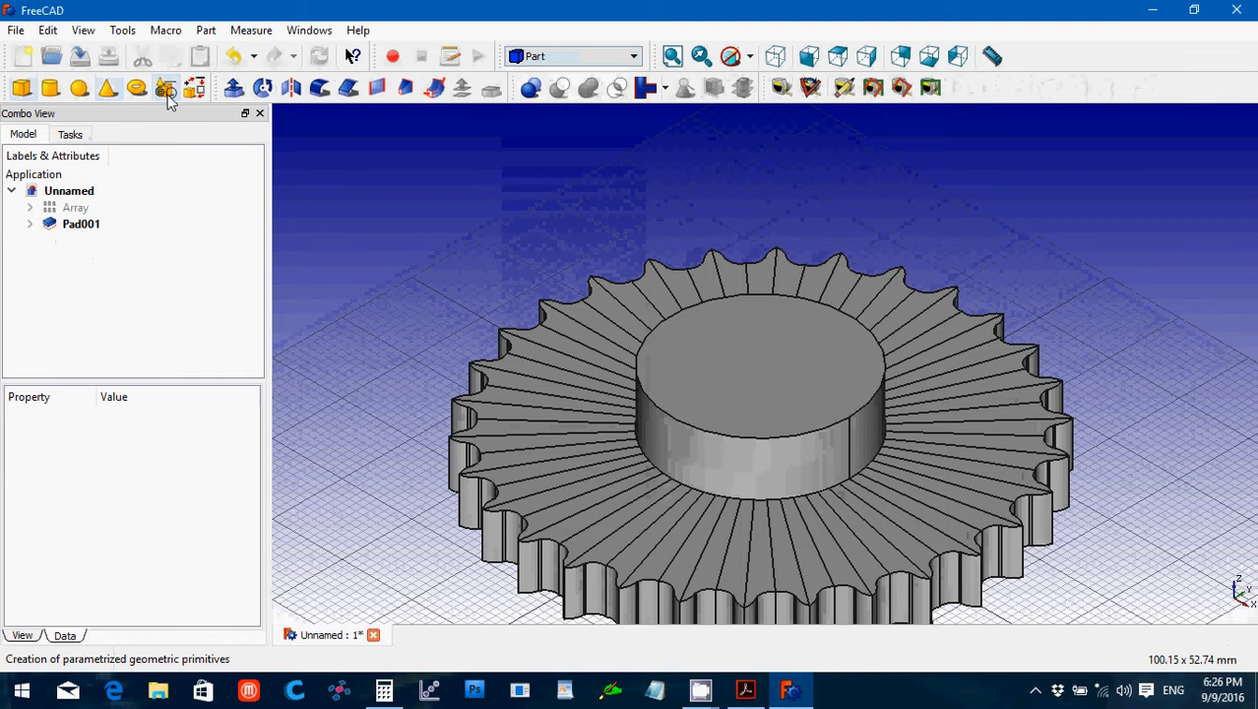
Create a six-sided prism primitive with a circumradius of 5.7 mm and a height of 30 mm.
left_click(167, 95)
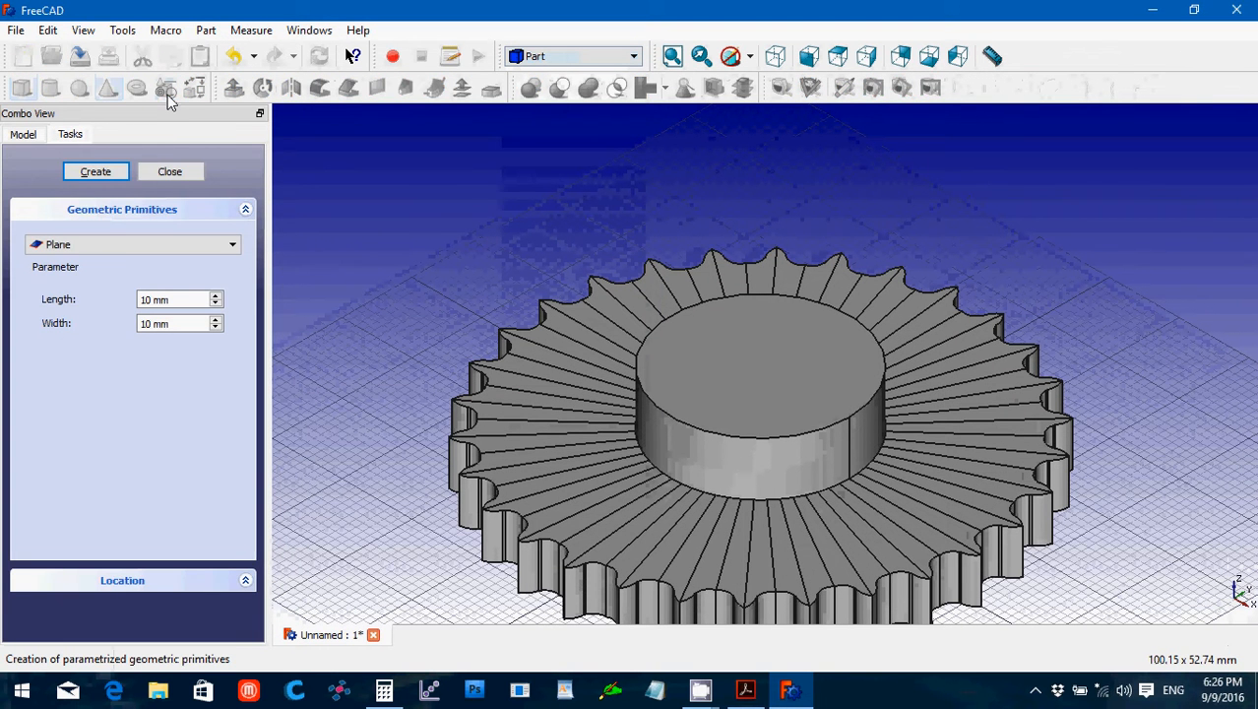
left_click(118, 244)
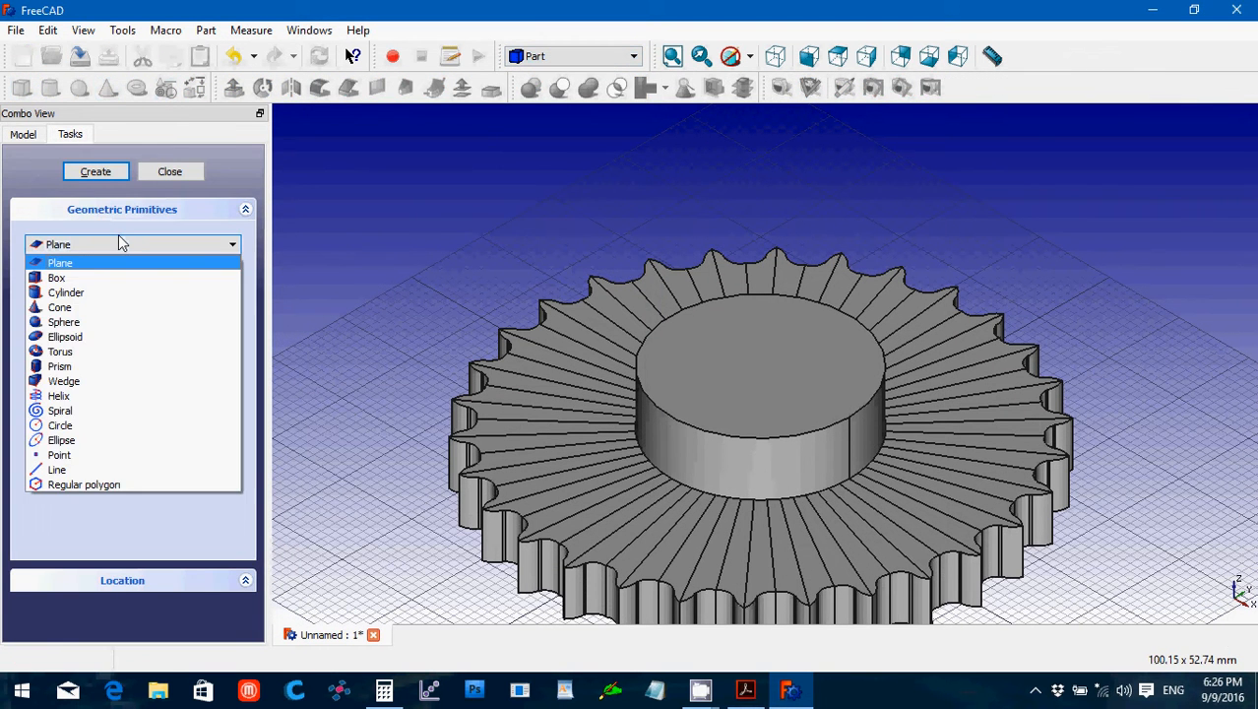
left_click(125, 368)
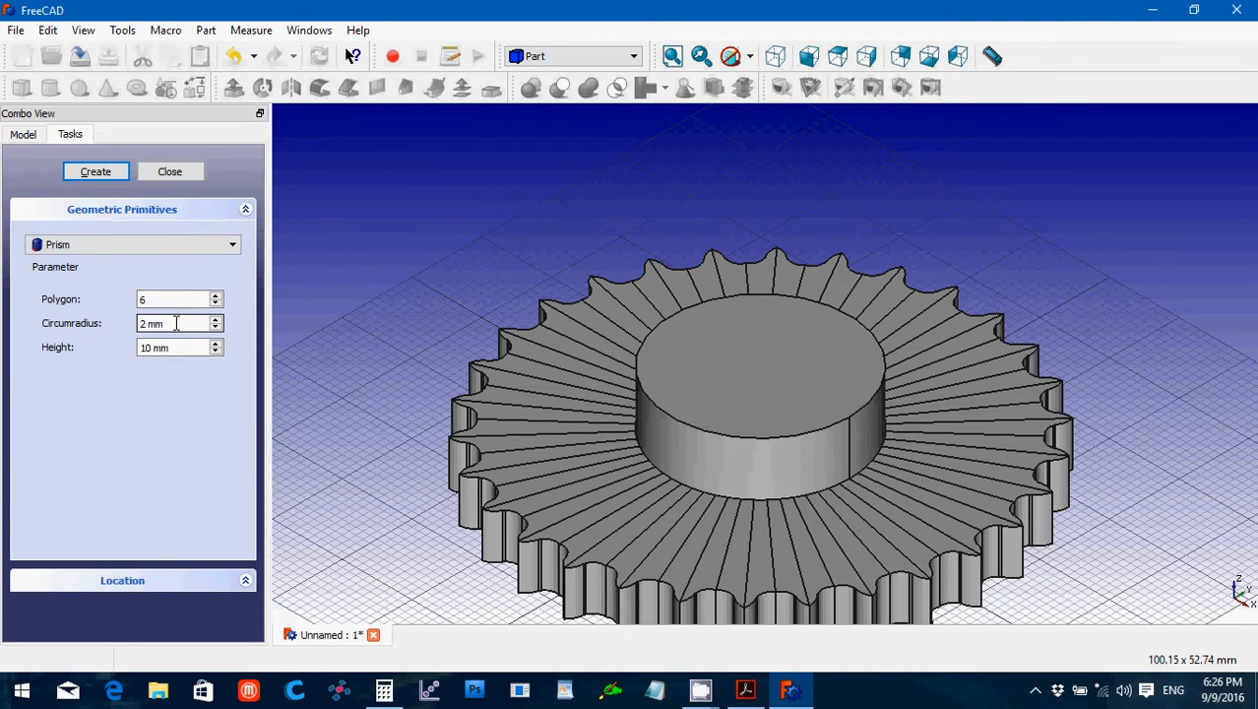
left_click_drag(176, 323, 112, 329)
type("5.7")
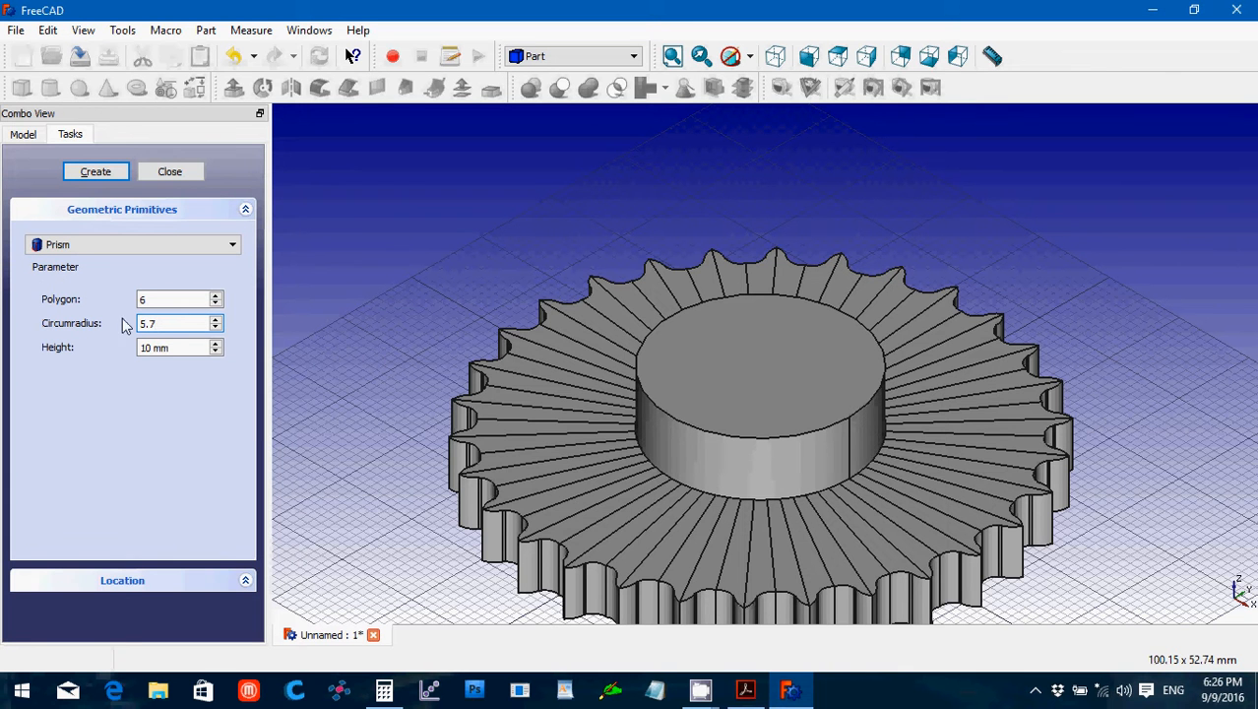
left_click(170, 347)
left_click_drag(180, 348, 135, 339)
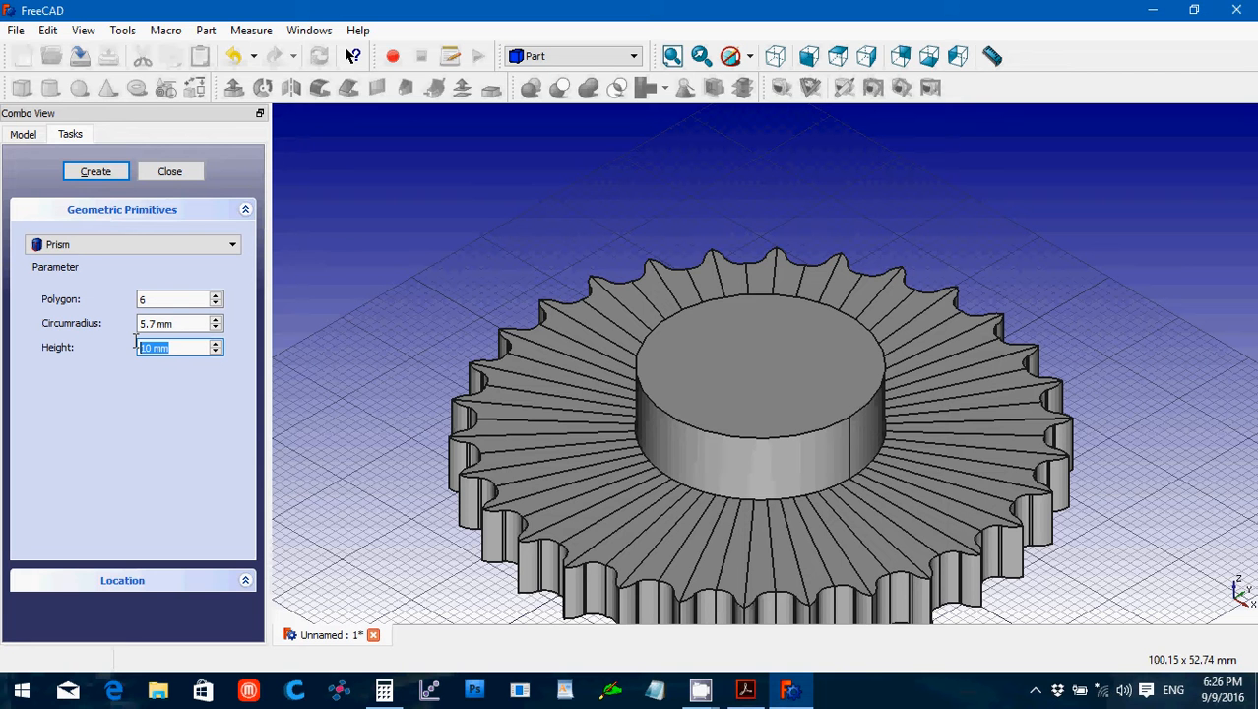
type("30")
left_click(102, 176)
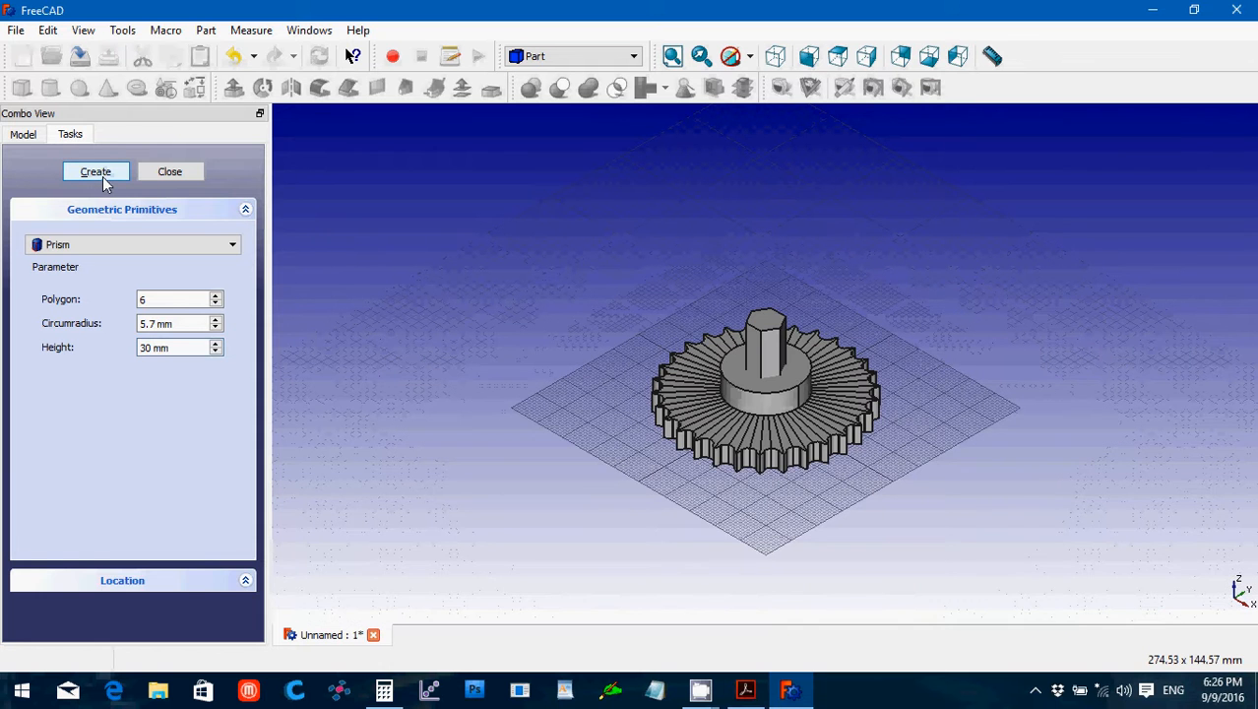
left_click(169, 173)
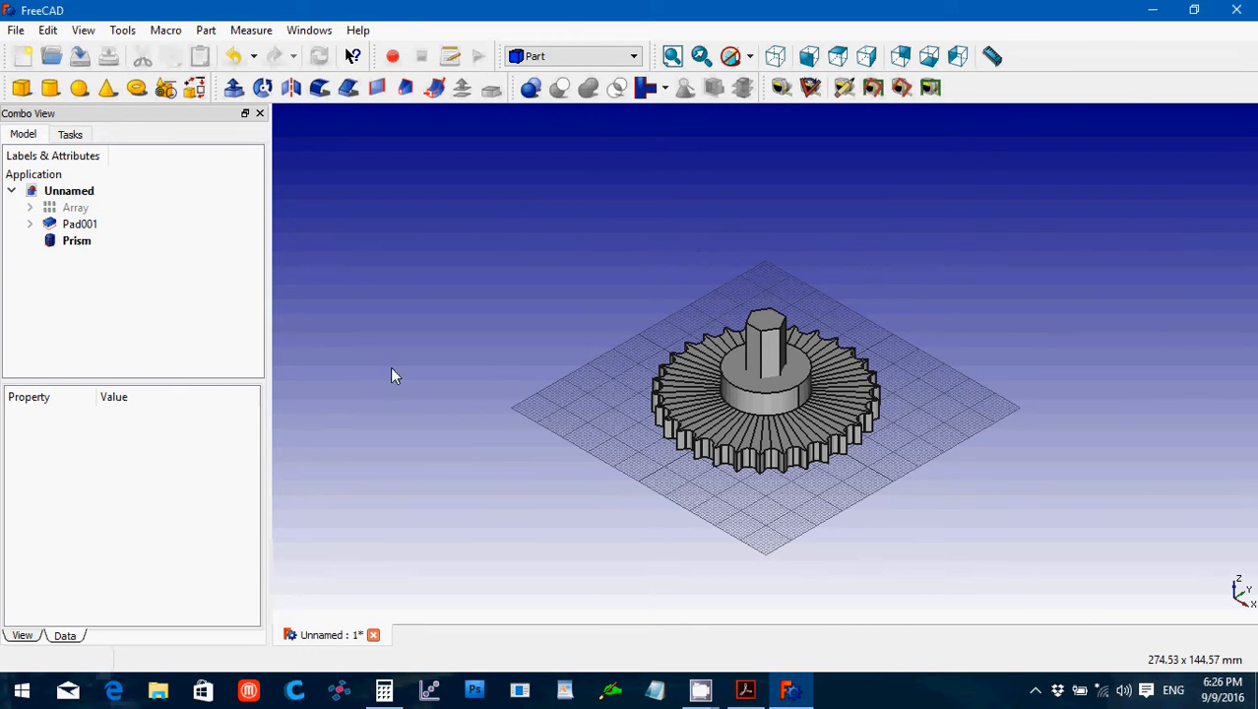
Cut the prism out of Pad001 to form the hex bore through the hub and sprocket.
middle_click_drag(391, 375, 244, 399)
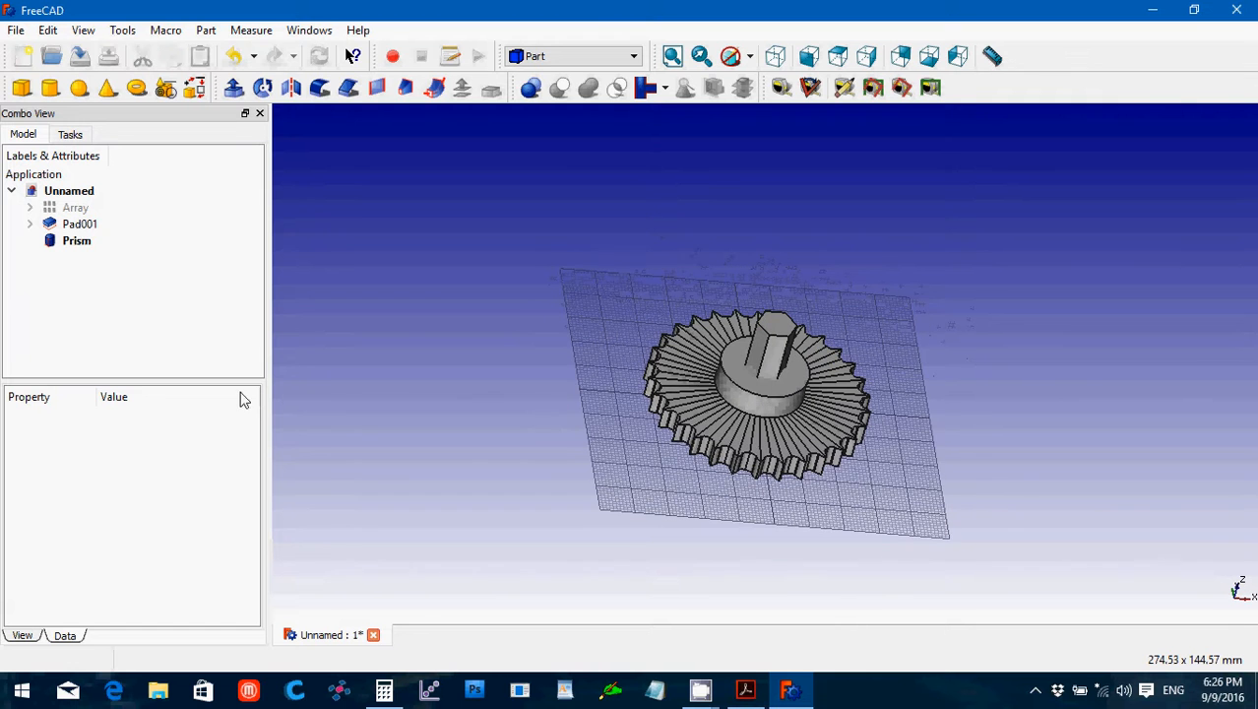
left_click(99, 226)
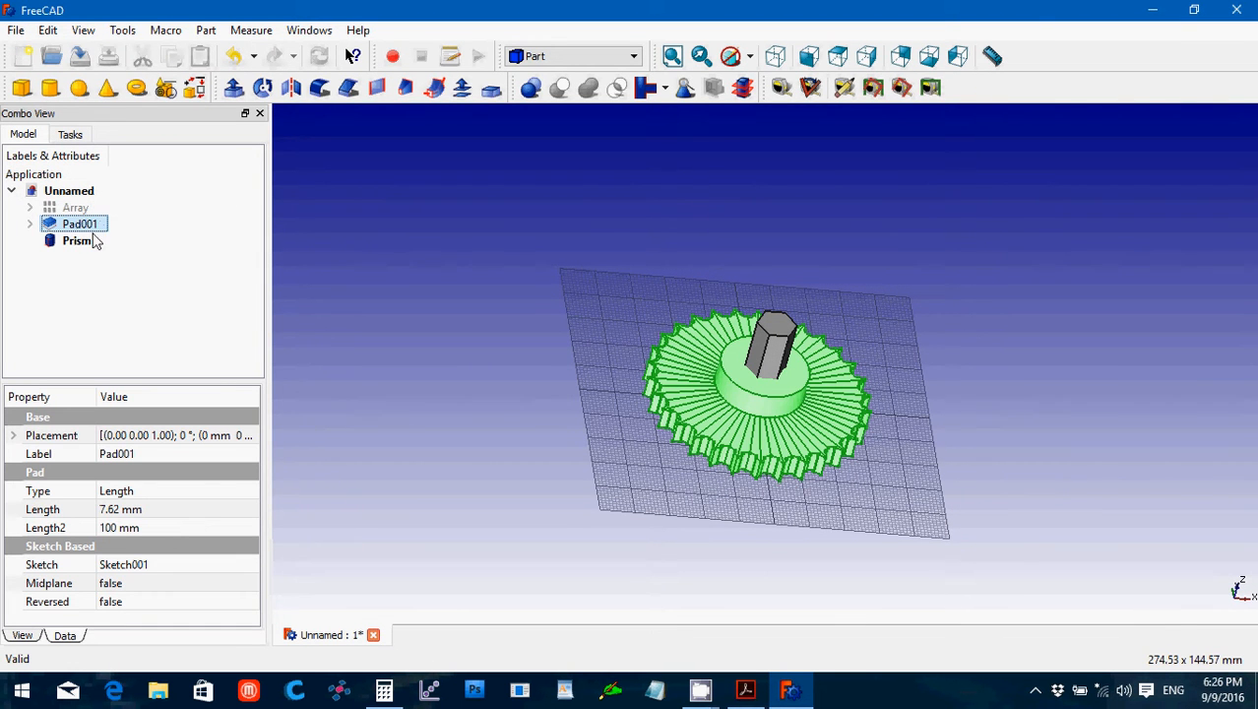
left_click(88, 245, "ctrl")
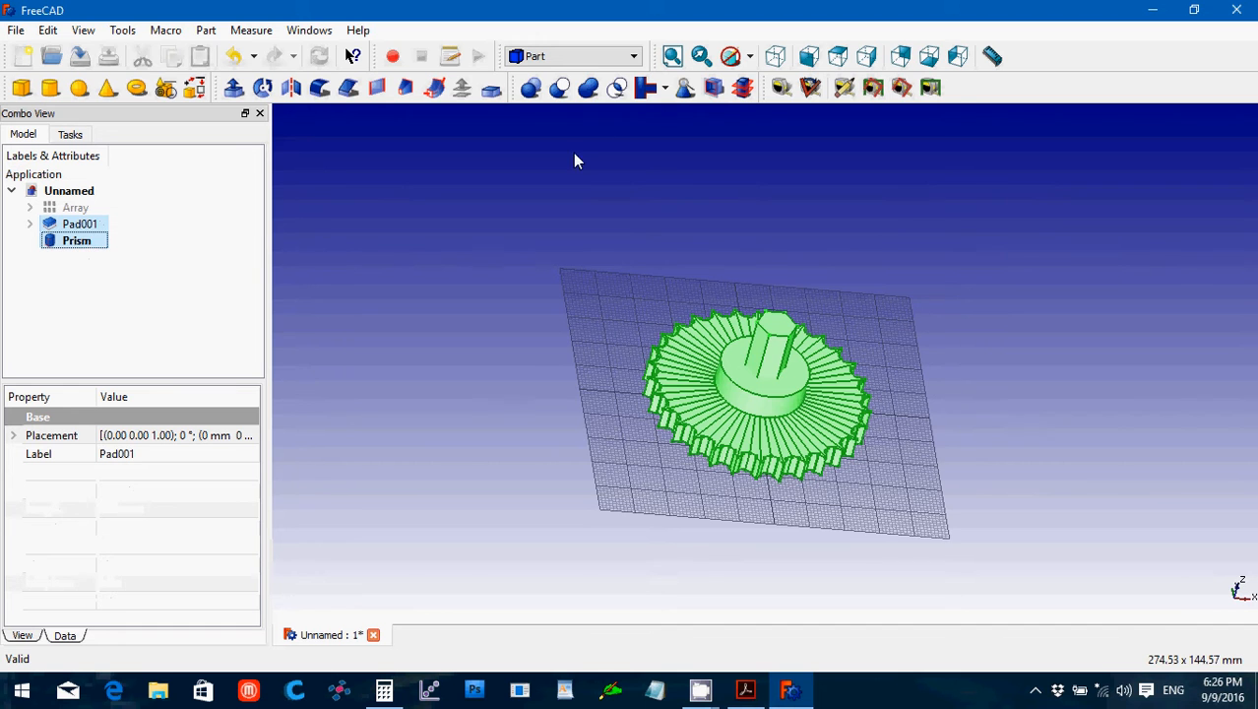
left_click(560, 89)
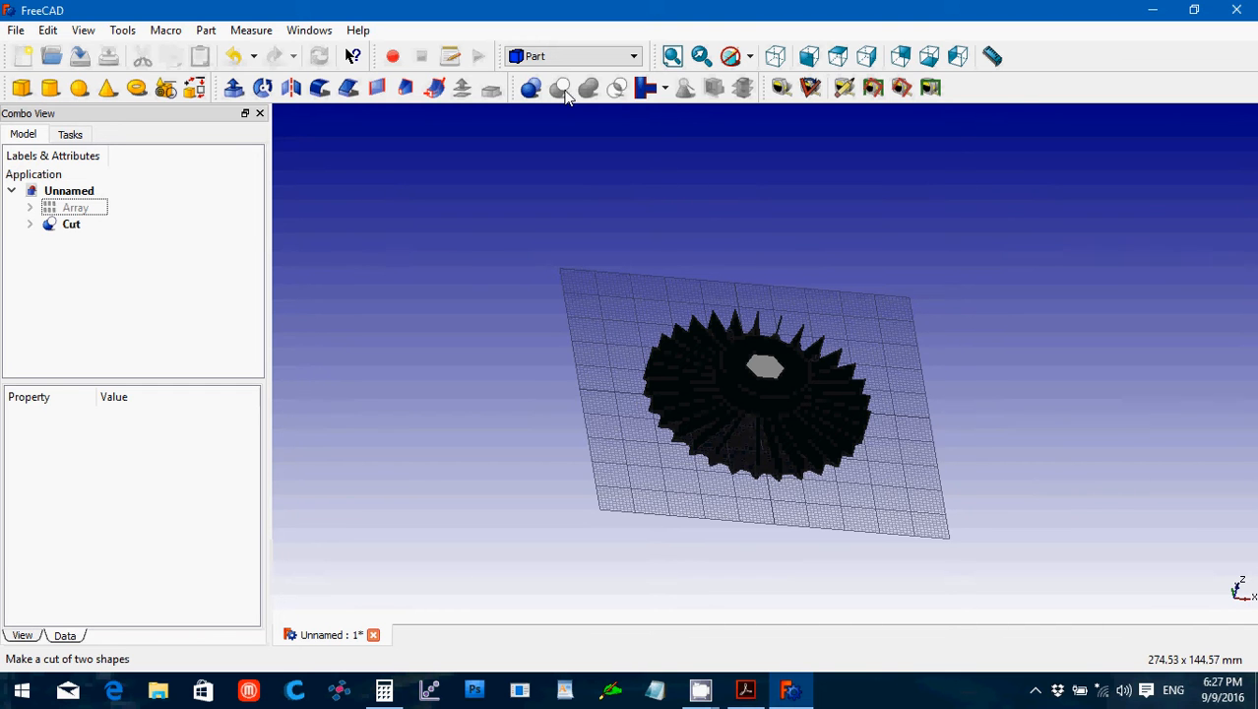
Delete the Cut feature and hide the hexagonal prism.
left_click(63, 224)
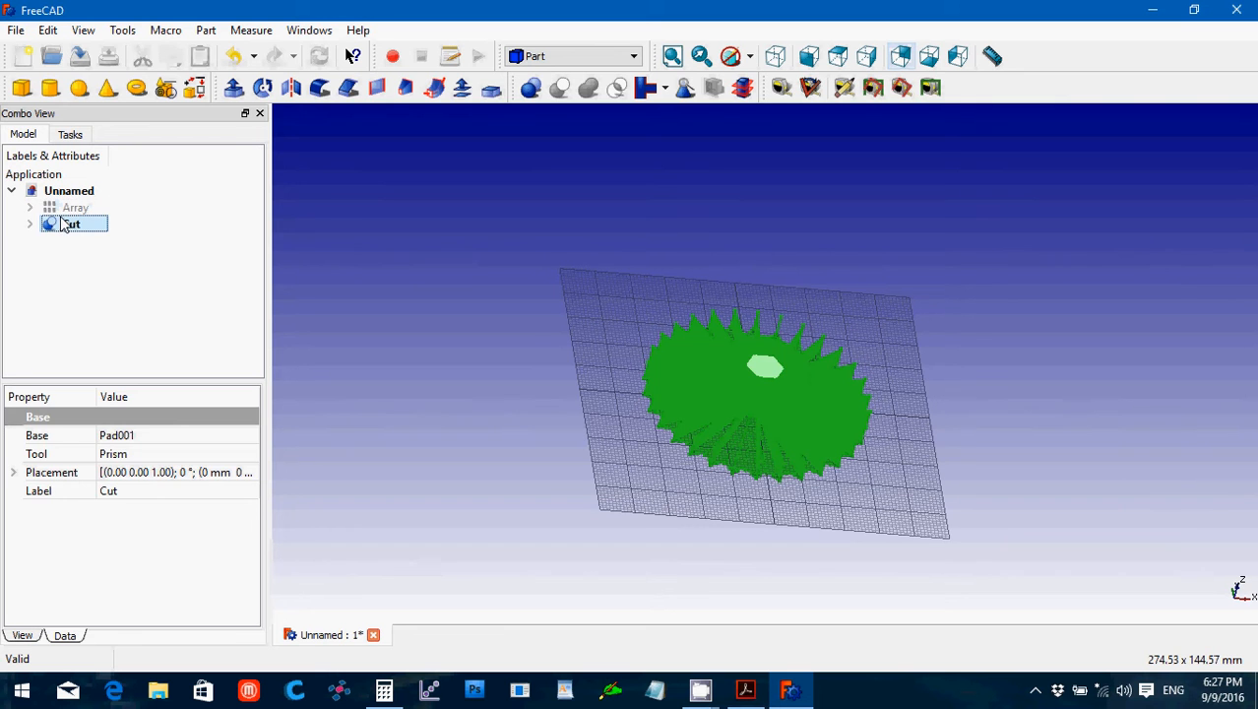
key("Delete")
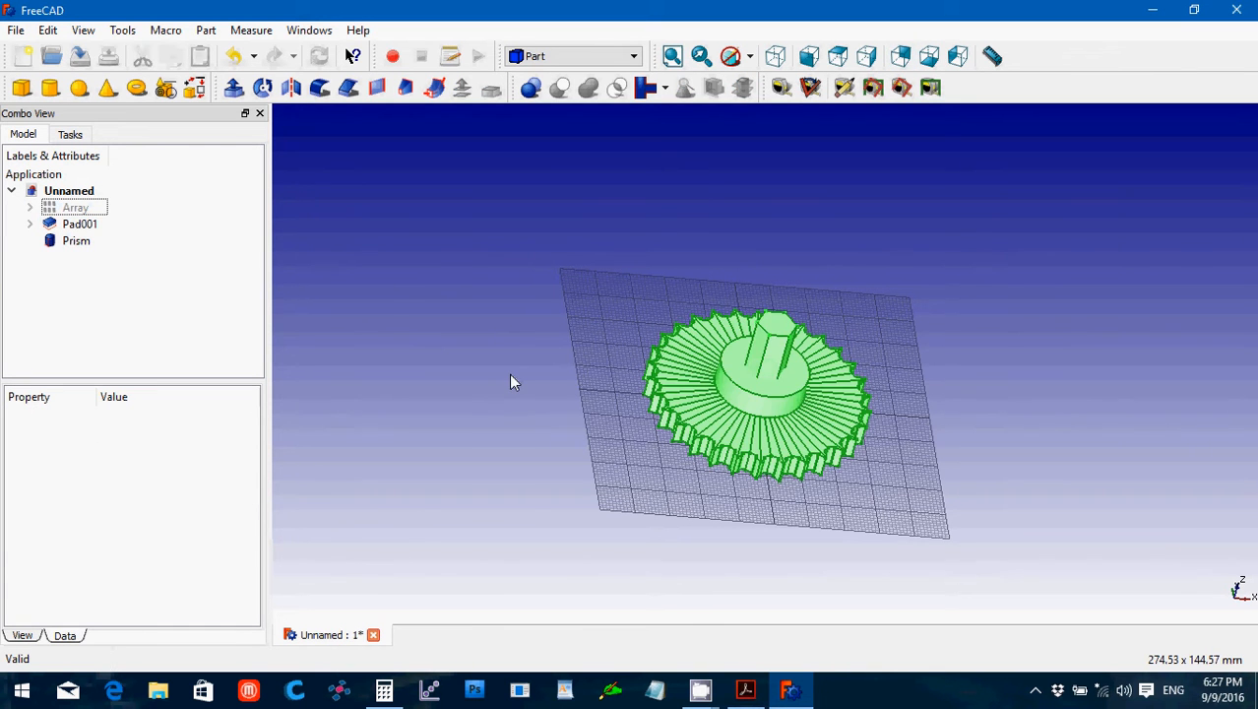
left_click(509, 375)
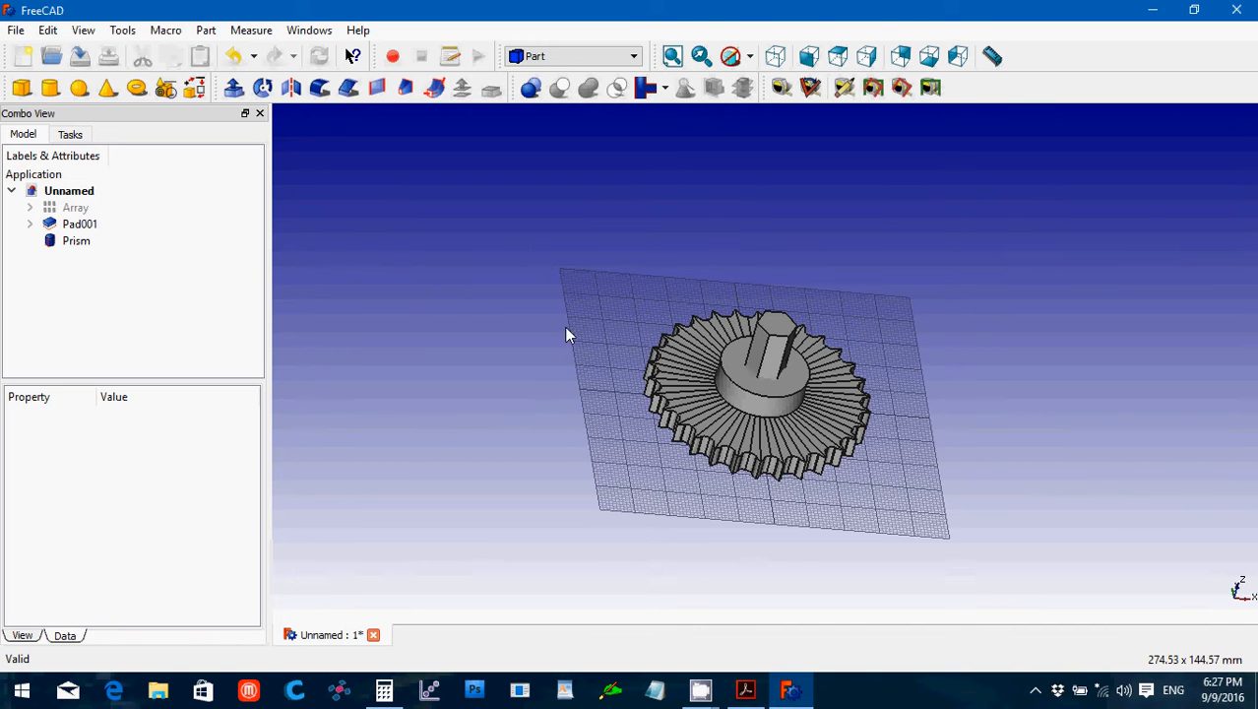
left_click(56, 245)
key("space")
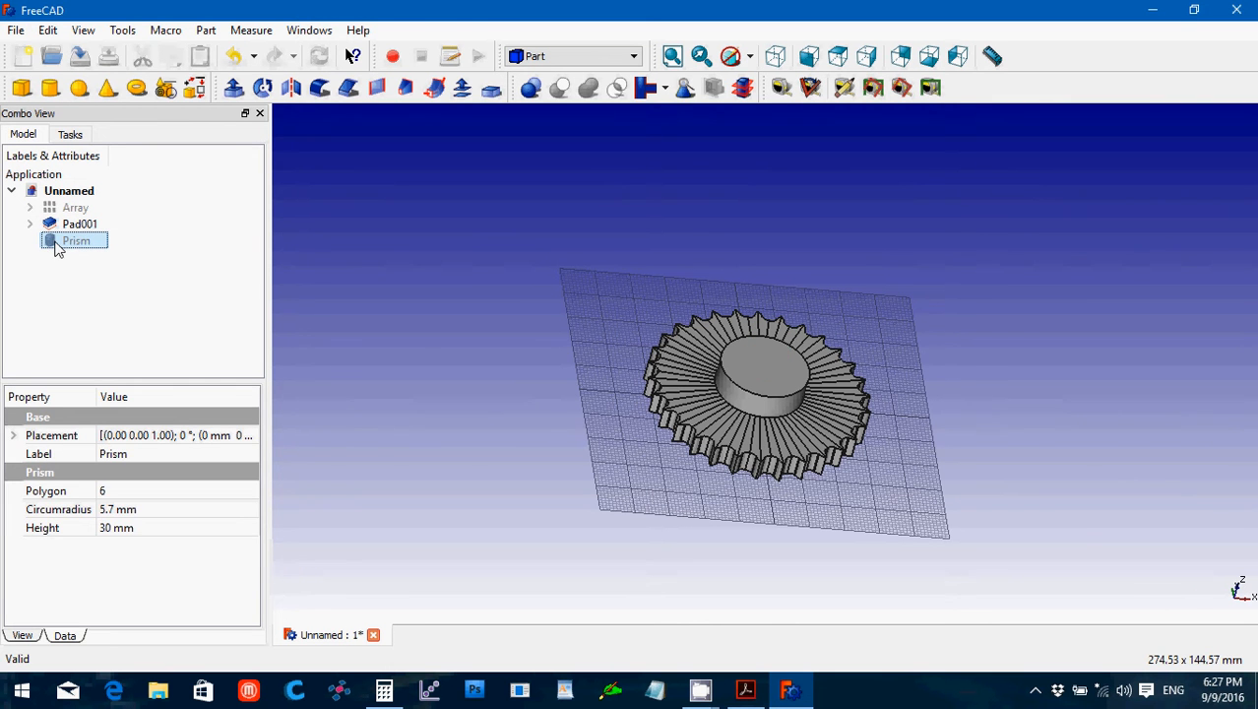
left_click(419, 356)
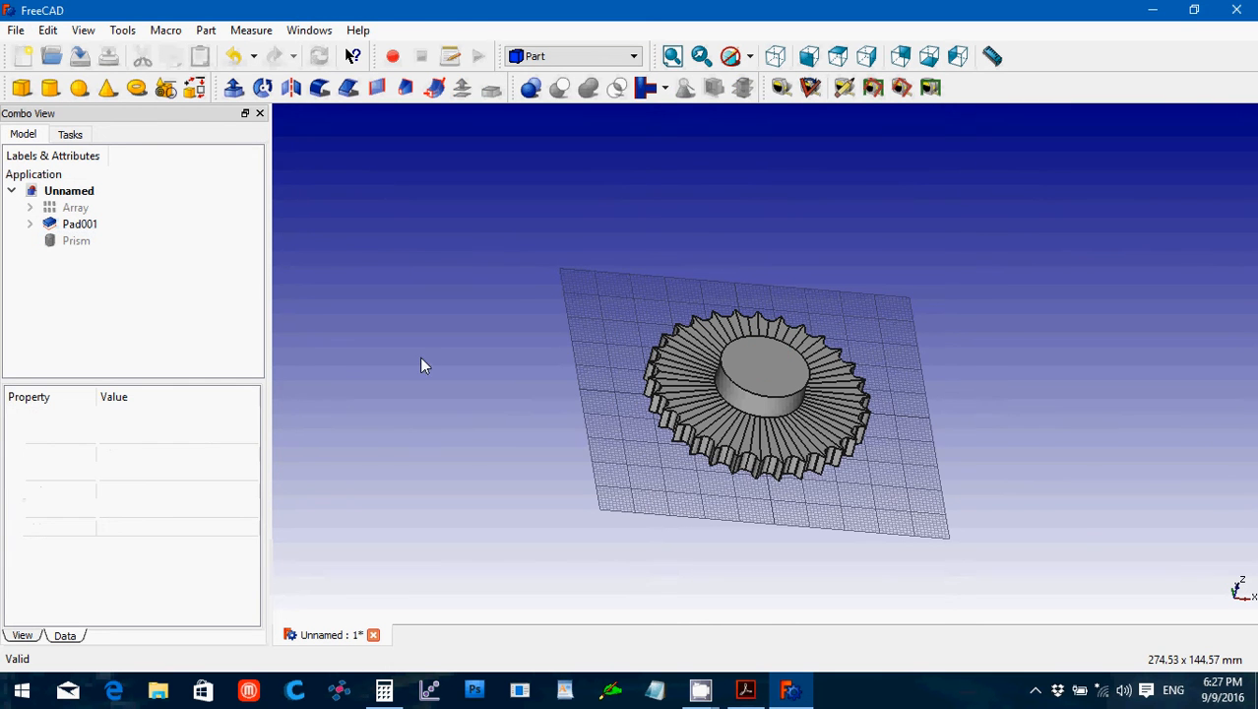
Change to the Part Design workbench and start a new sketch on the hub's top face.
left_click(764, 370)
left_click(568, 51)
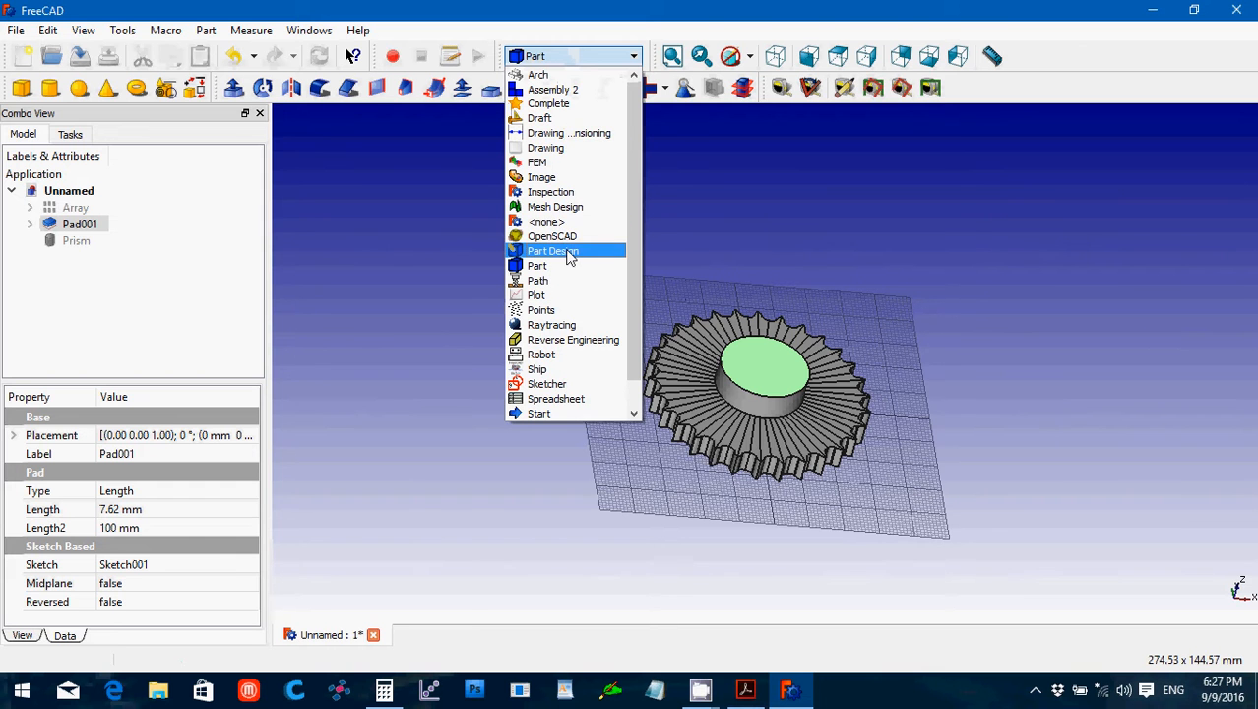
left_click(568, 254)
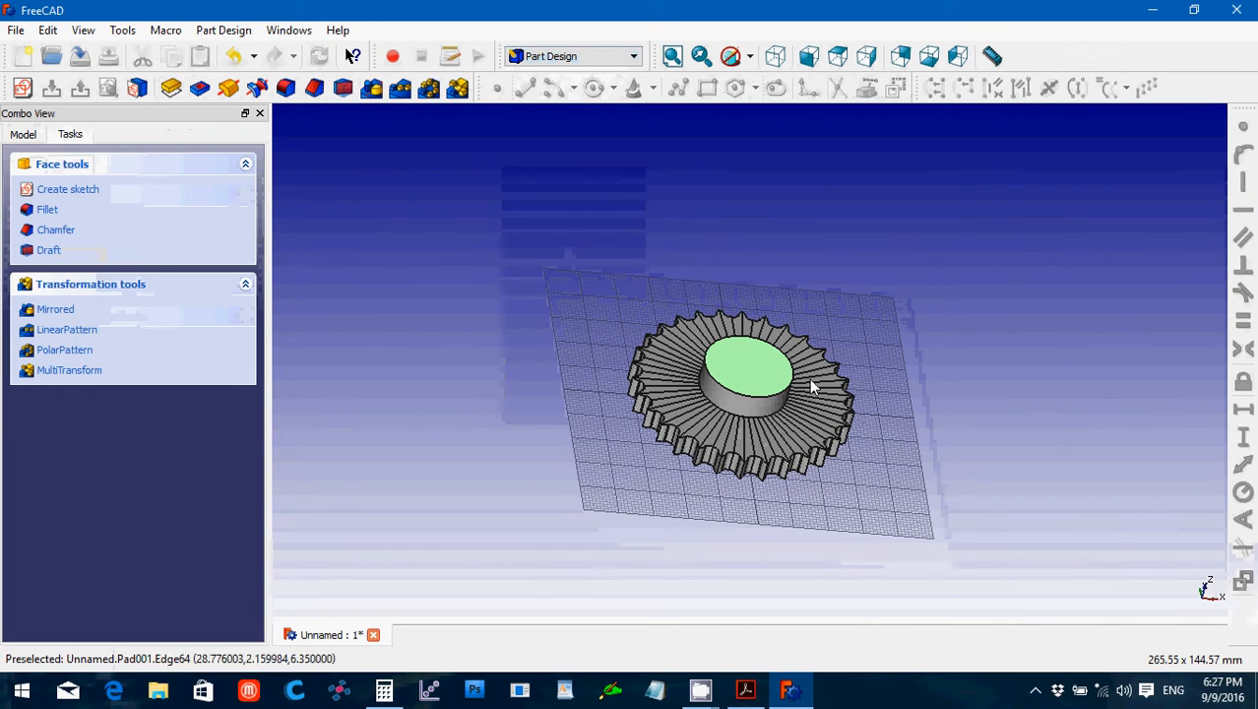
left_click(21, 87)
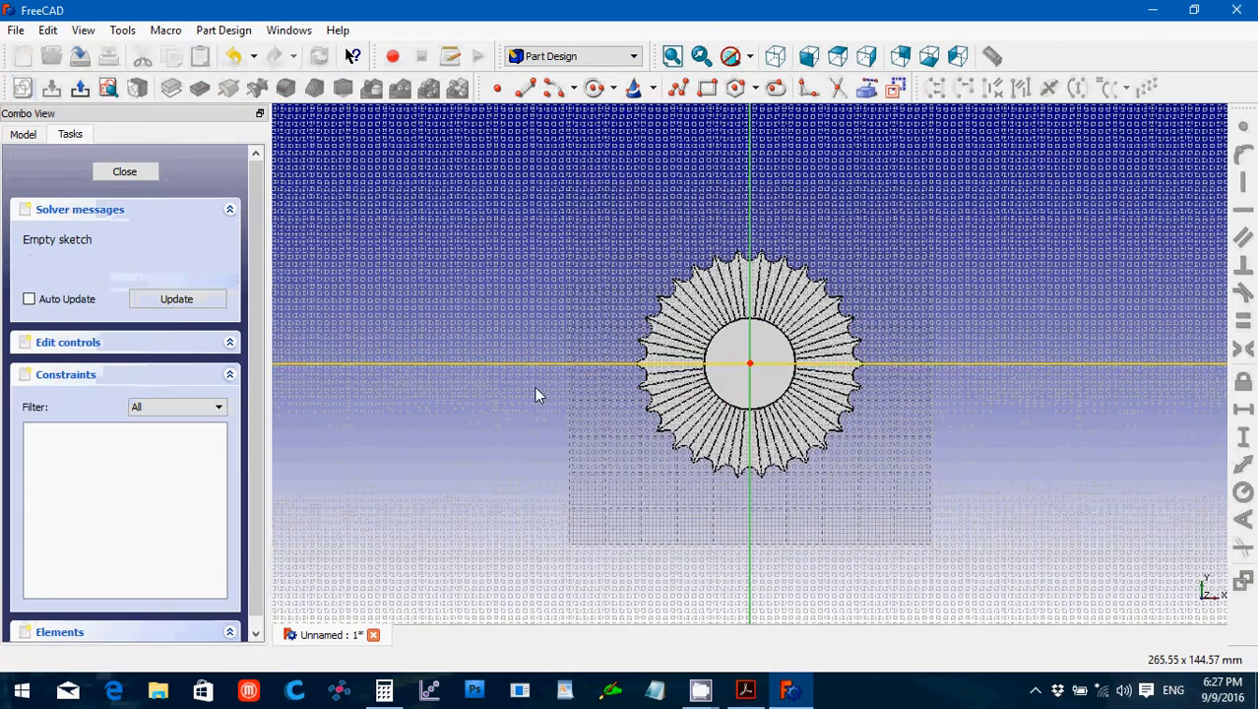
Sketch a hexagon around the hub's centre with a circumradius of about 5.6 mm.
scroll(703, 459, "up", 8)
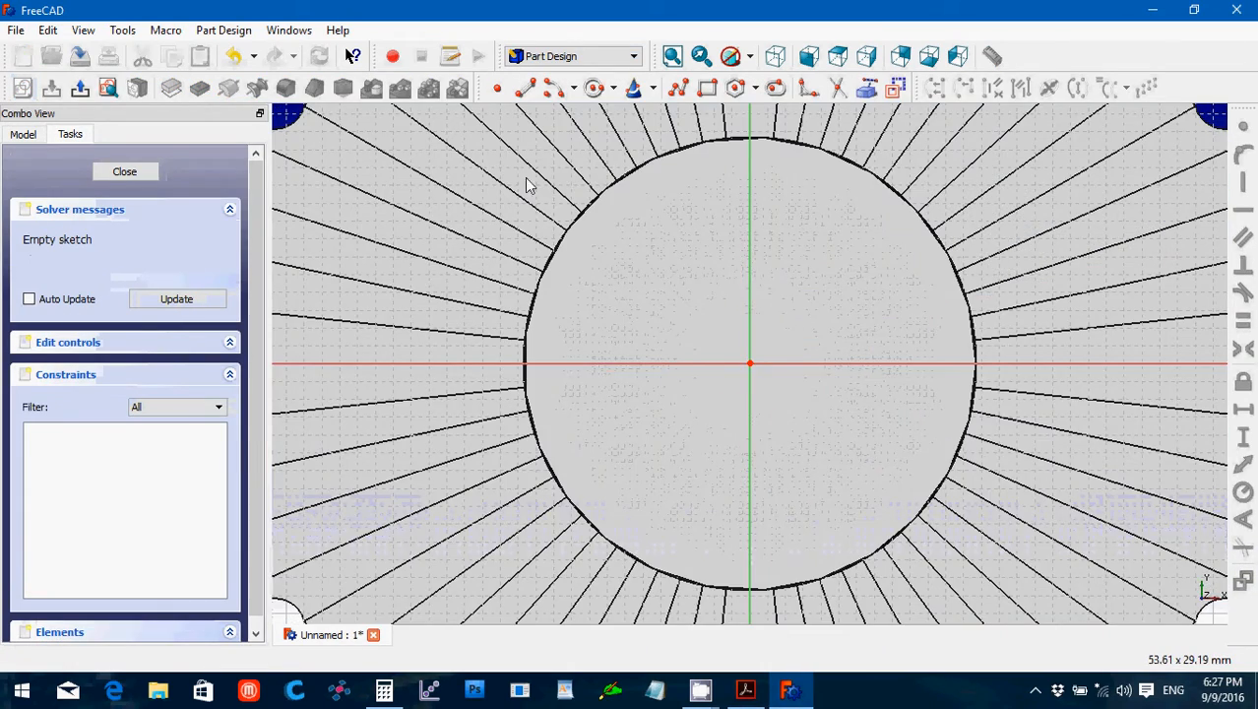
left_click(742, 92)
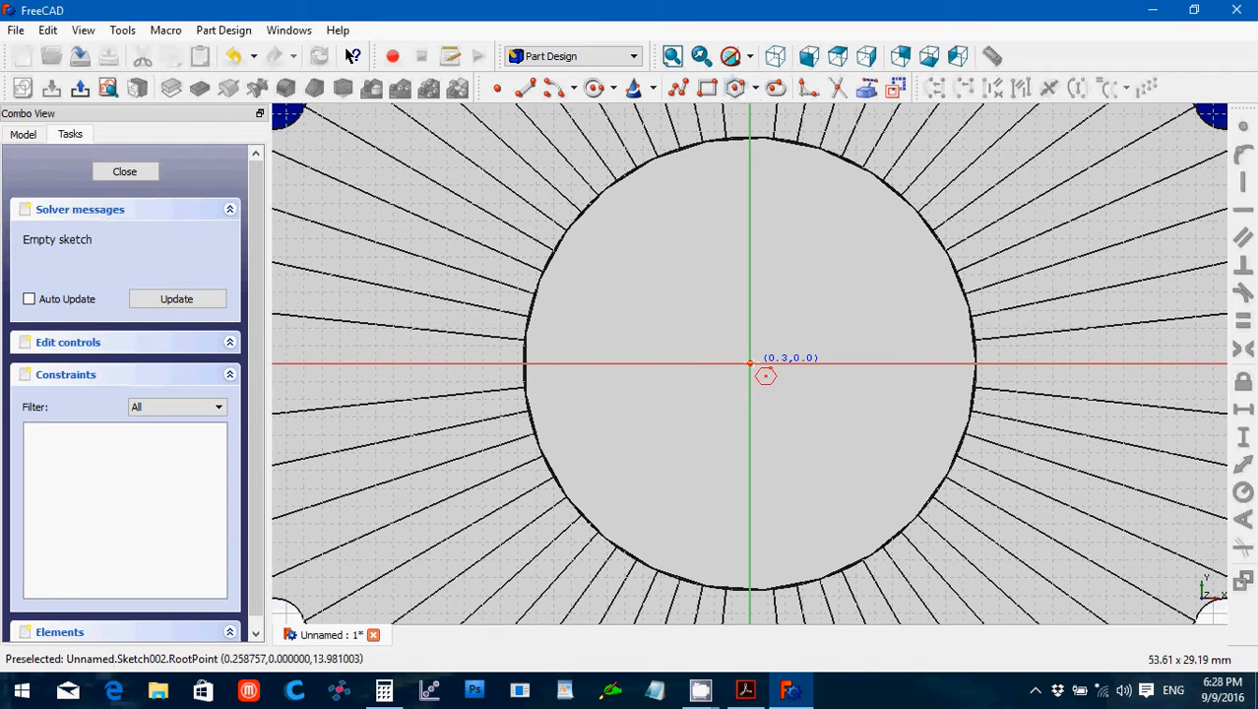
left_click(750, 363)
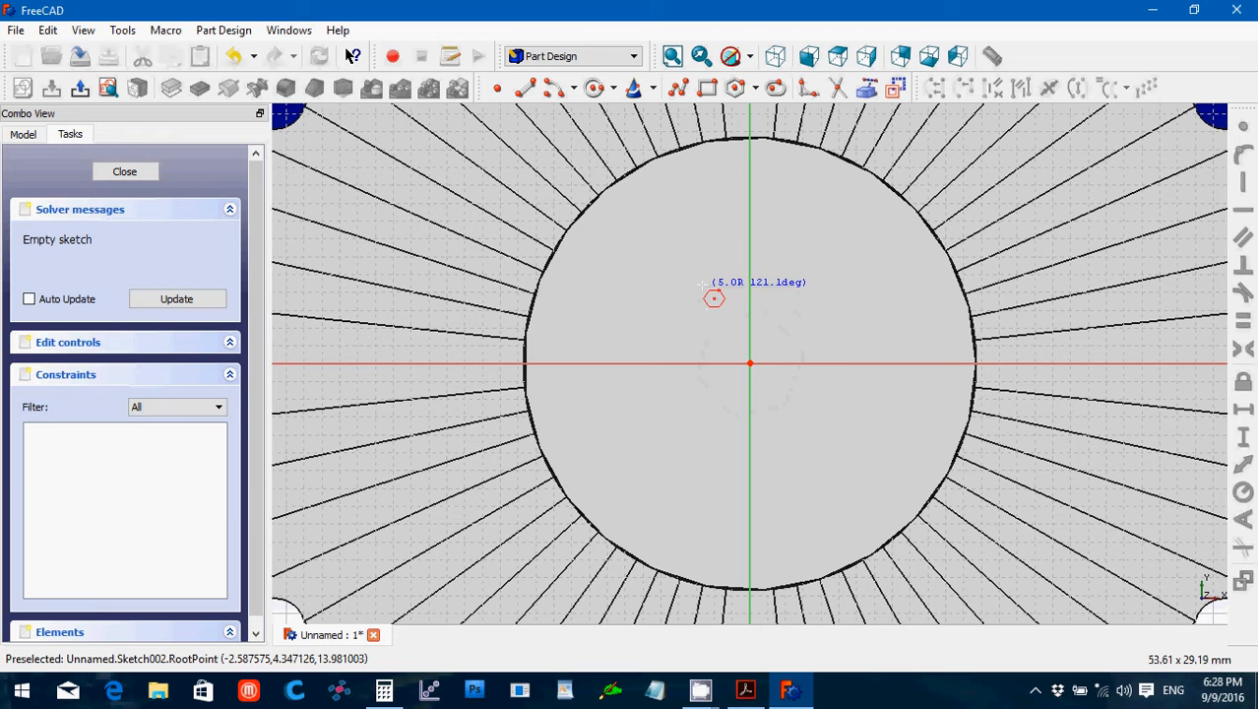
left_click(704, 280)
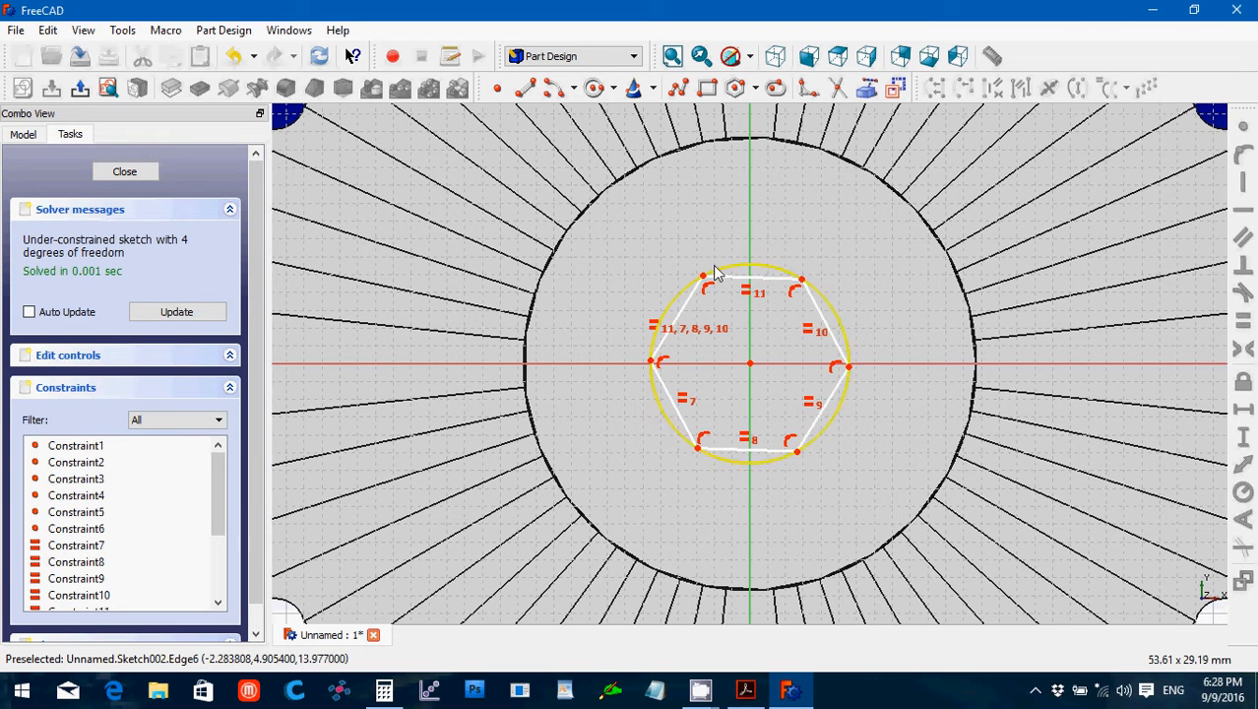
Set the radius of the hexagon's construction circle to 5.7 mm and constrain the hexagon's upper edge to be horizontal.
left_click(718, 271)
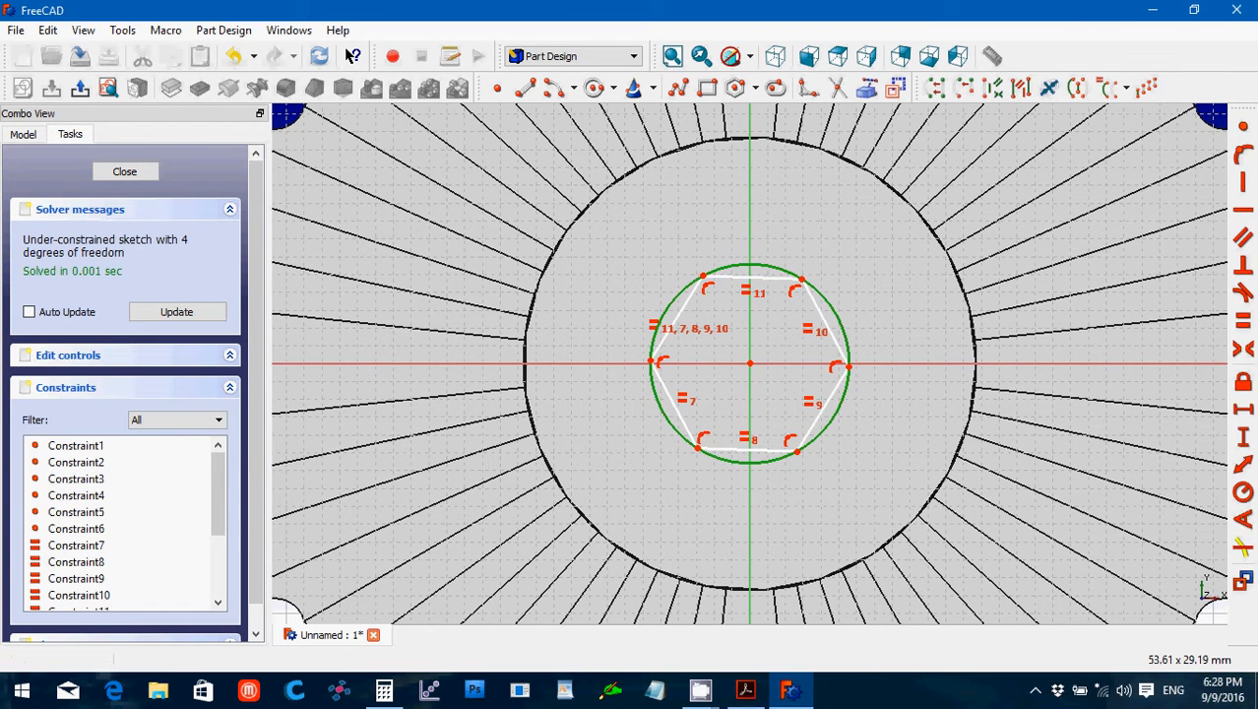
left_click(1245, 495)
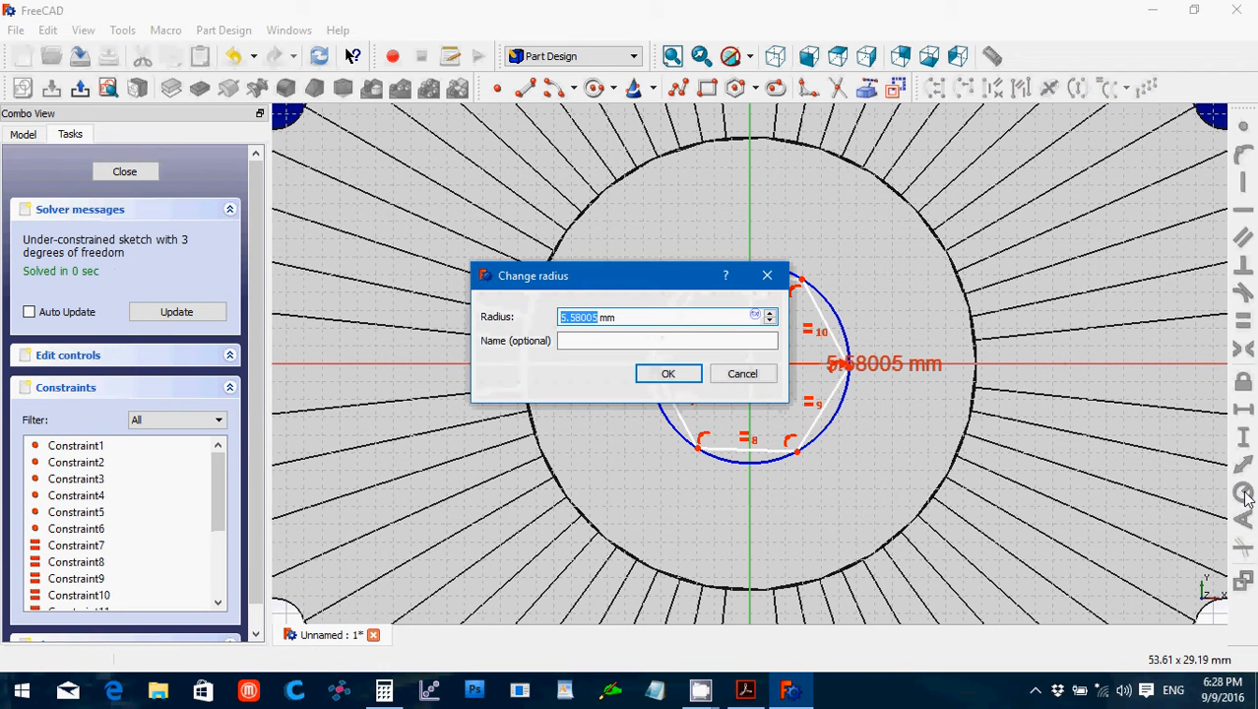
type("5")
type(".7")
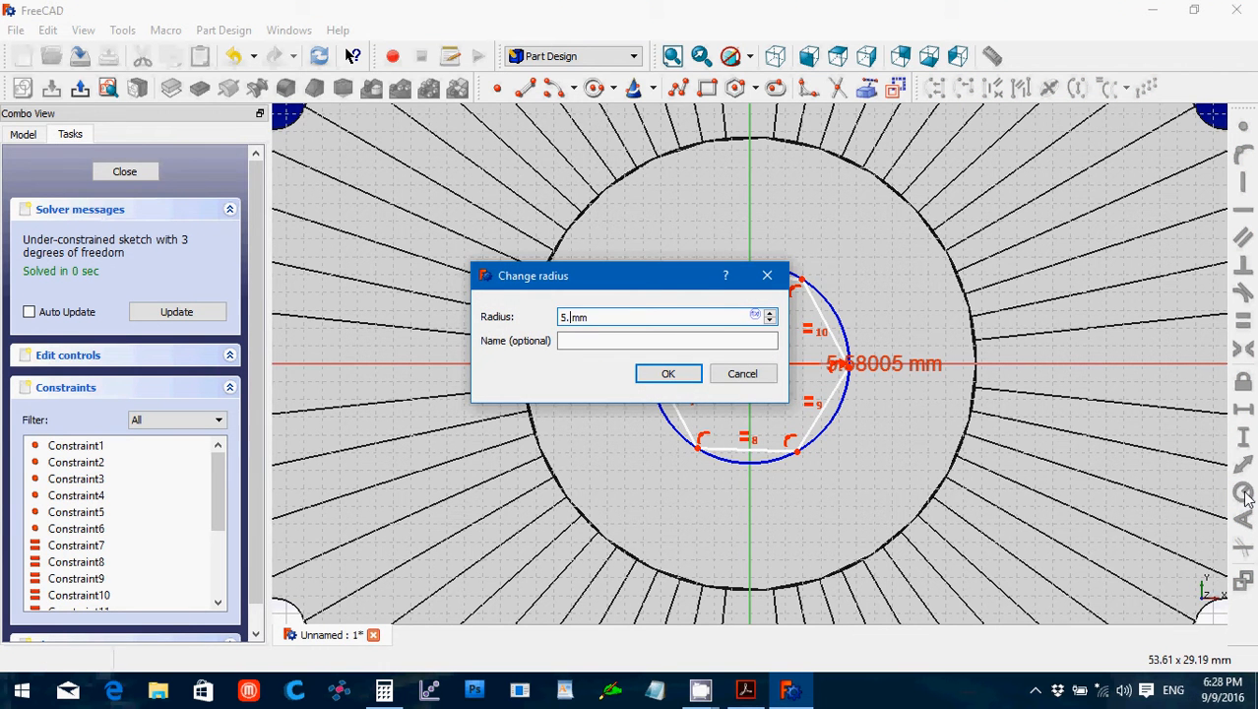
key("Return")
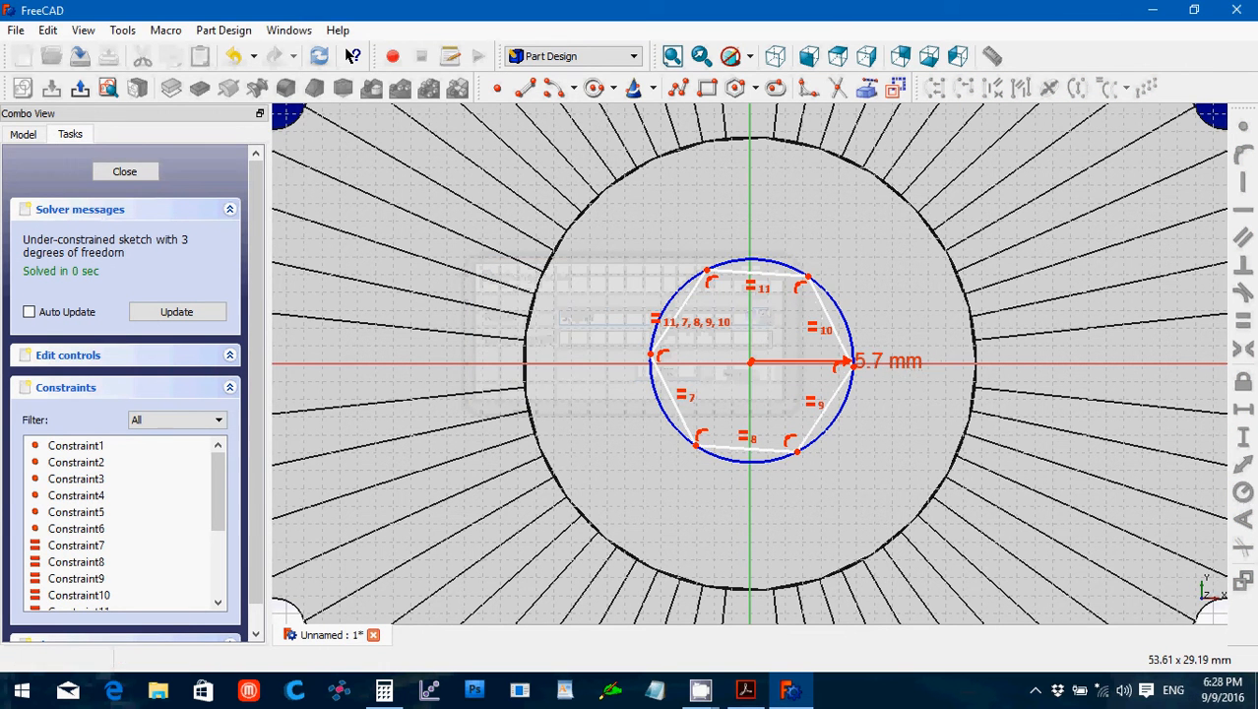
left_click(803, 281)
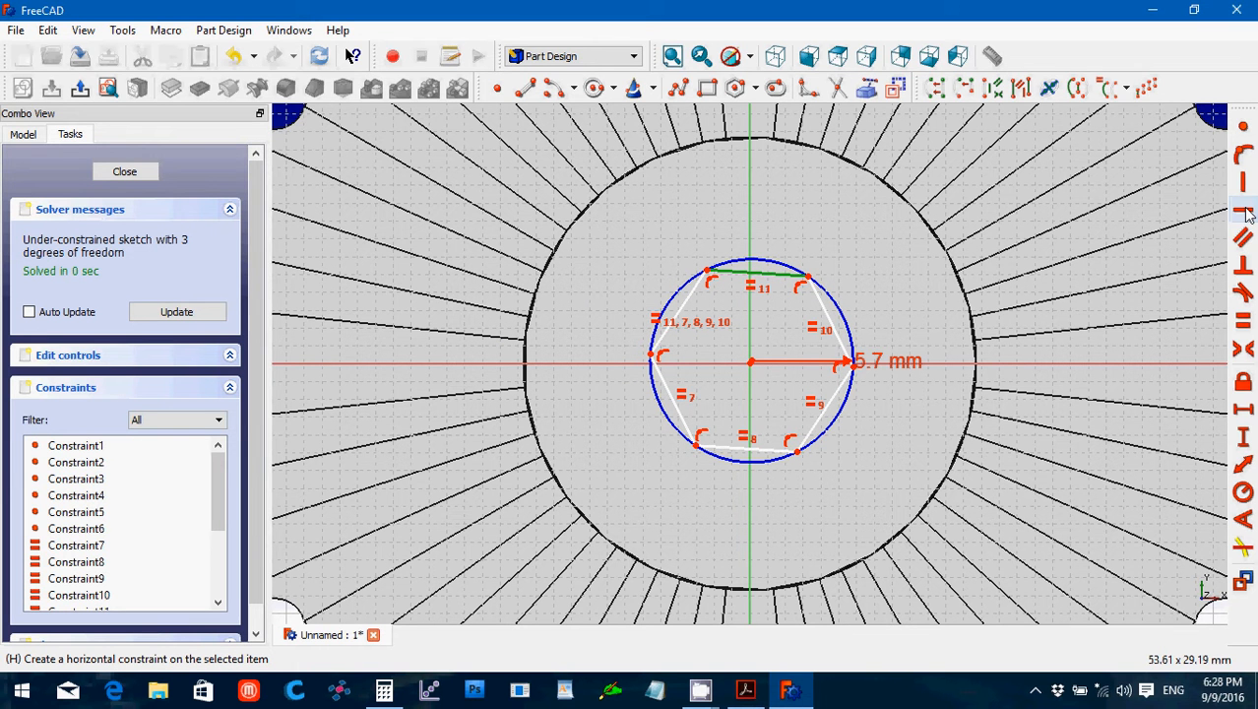
left_click(1245, 209)
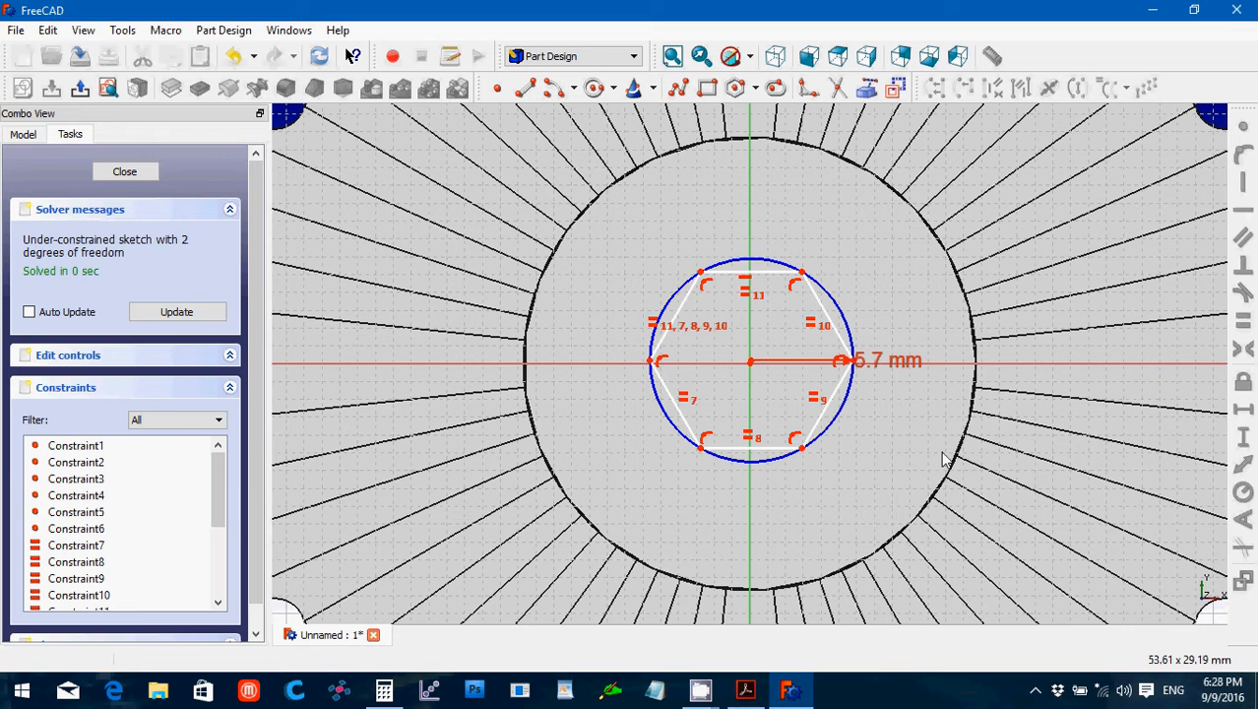
Try a horizontal constraint on the hexagon's lower edge and delete that redundant constraint.
left_click(768, 449)
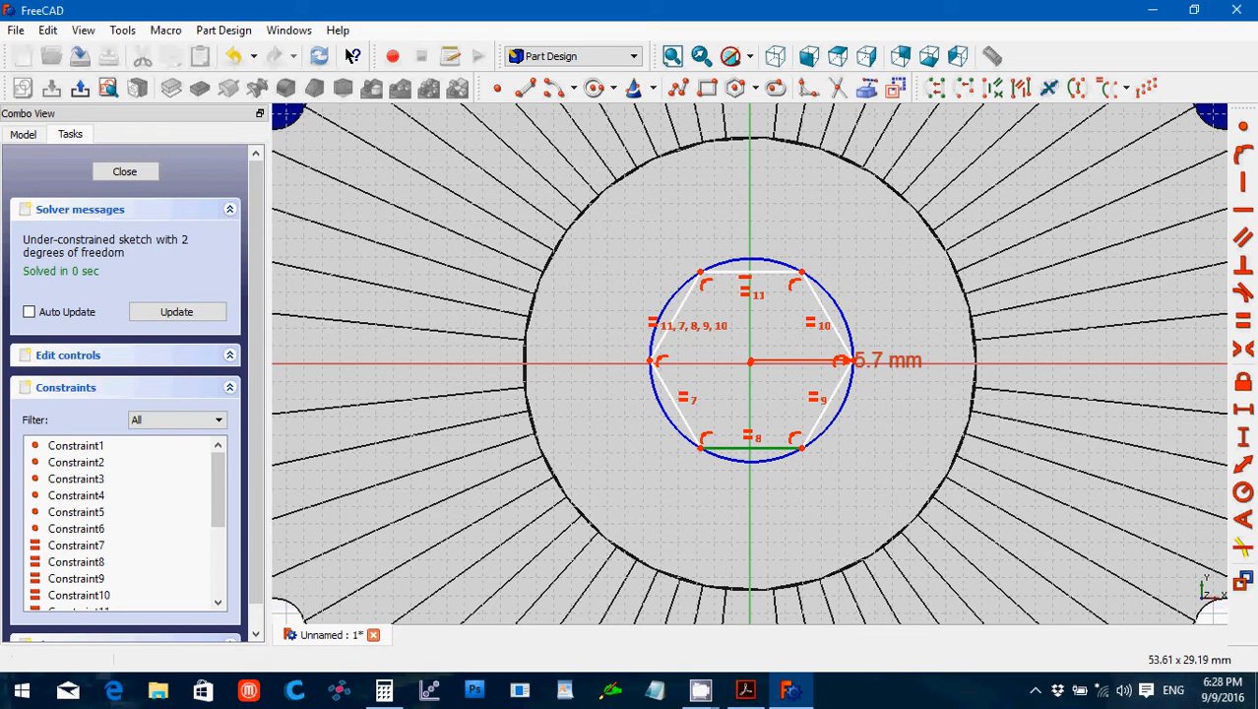
left_click(1244, 210)
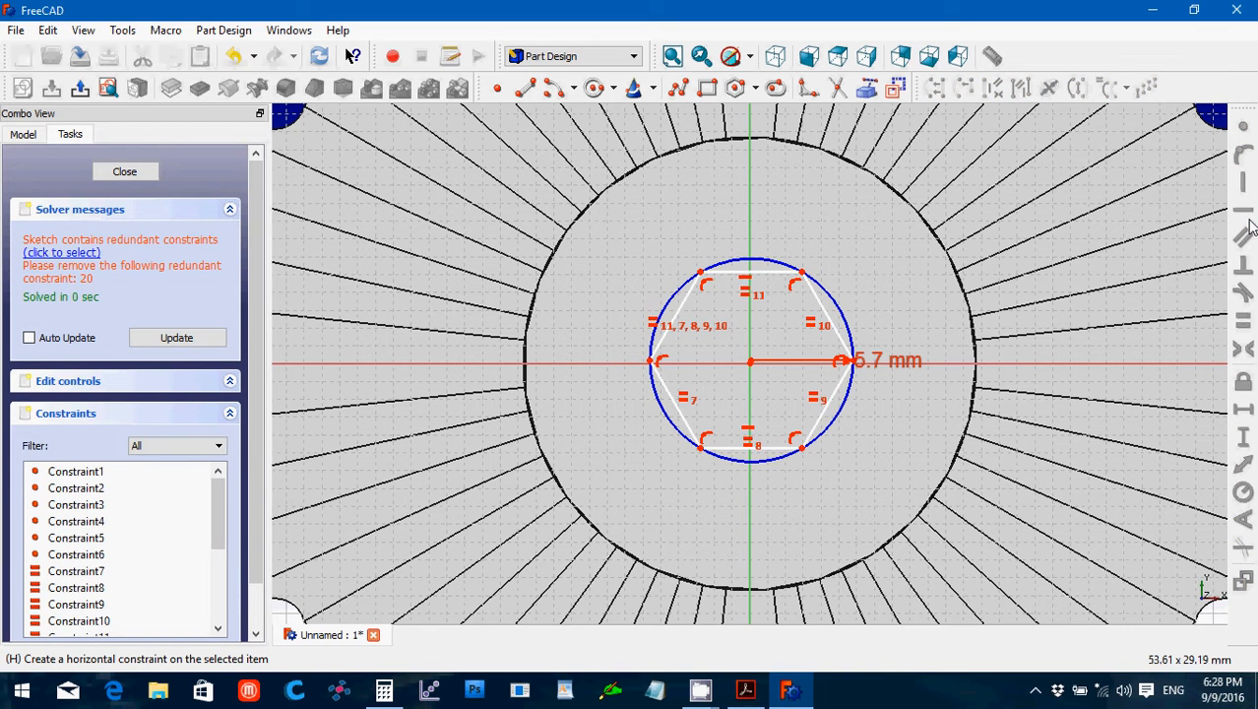
left_click_drag(219, 508, 219, 582)
left_click(98, 621)
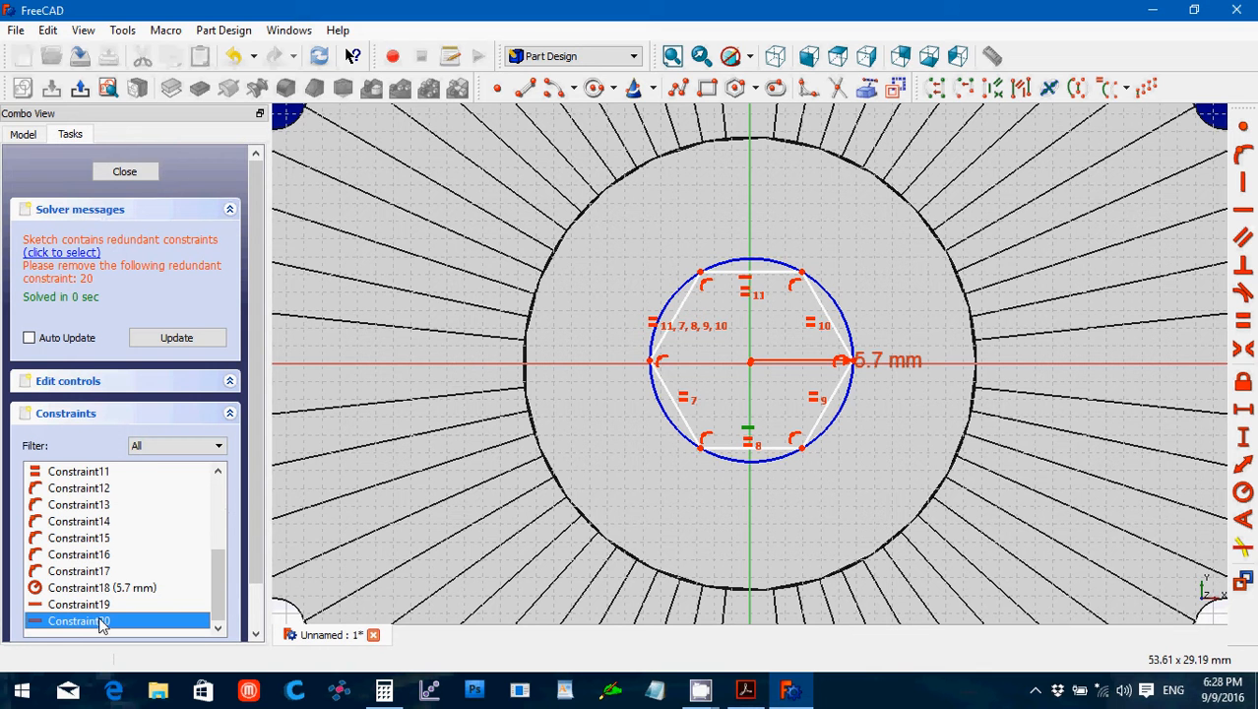
key("Delete")
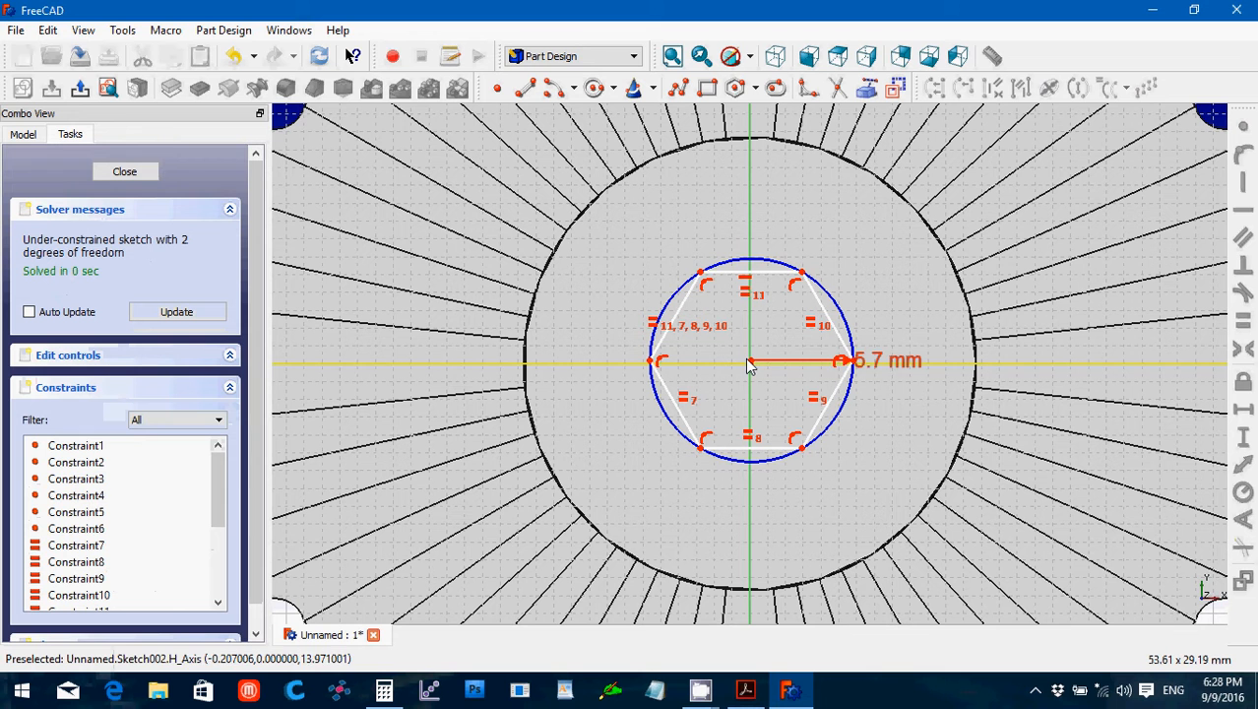
Make the hexagon's centre coincident with the sketch origin and close the sketch.
left_click_drag(751, 364, 756, 379)
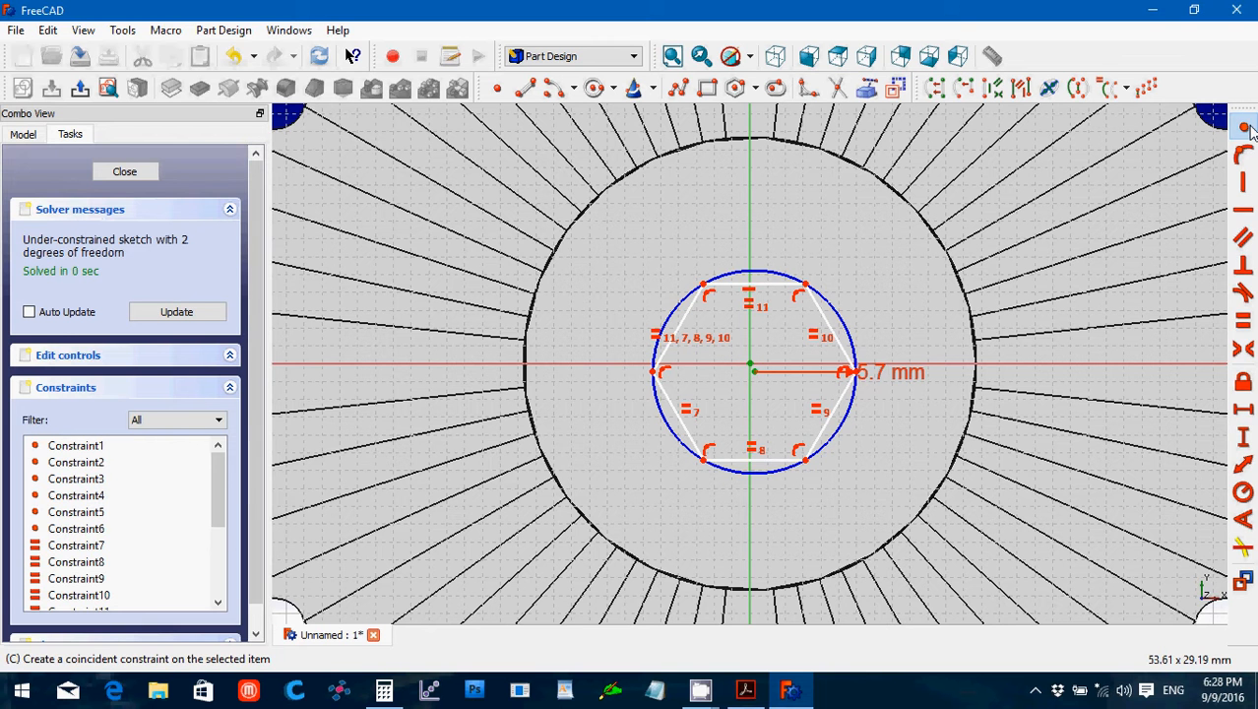
left_click(1246, 128)
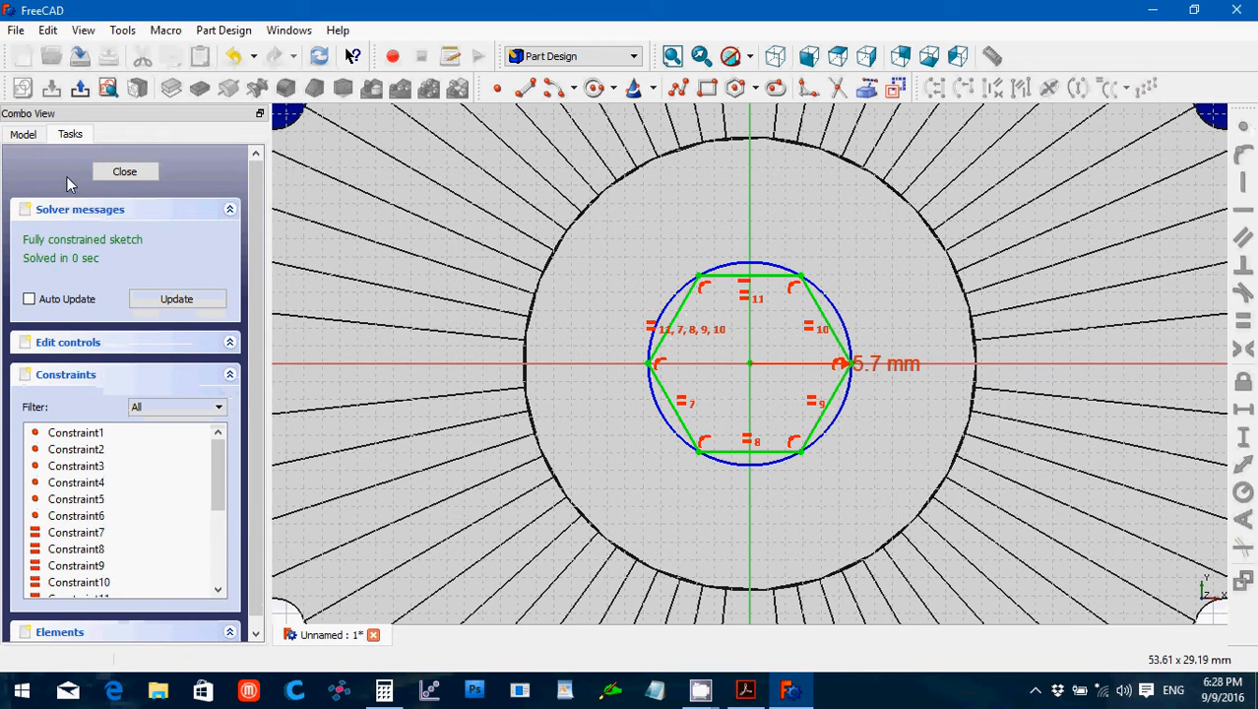
left_click(126, 173)
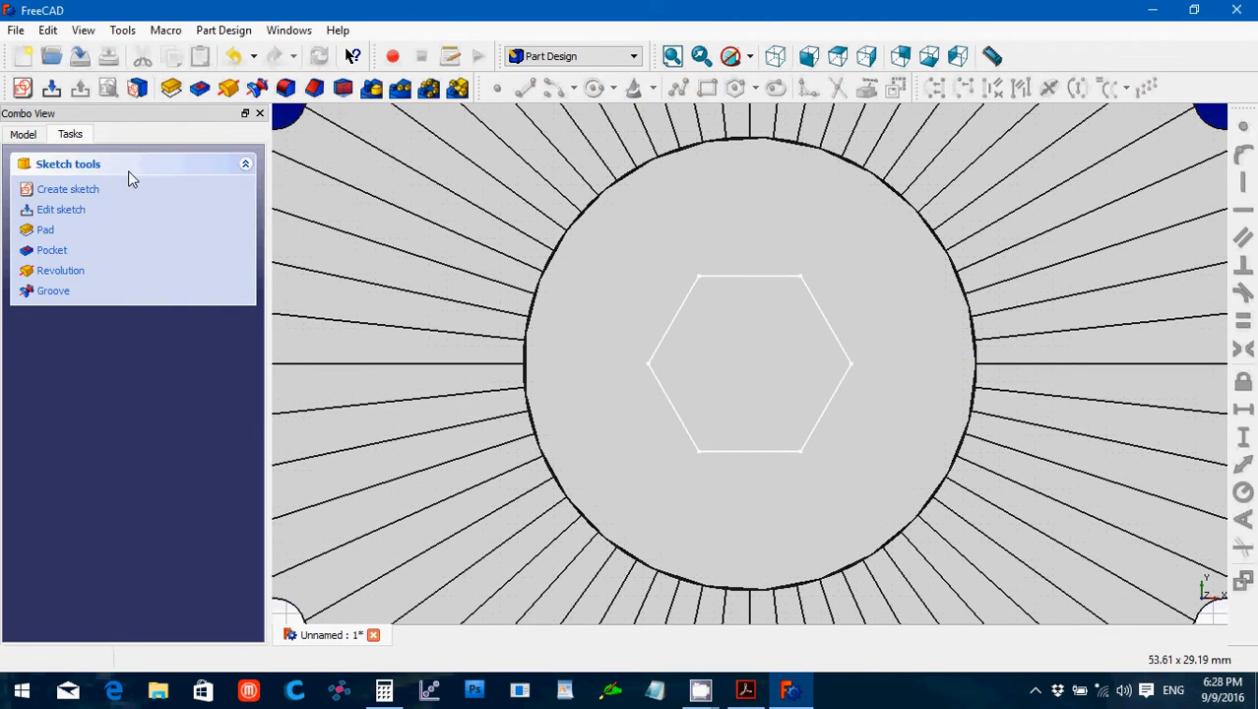
Try to cut the hexagon sketch through the hub and sprocket as a Through all pocket.
left_click(202, 91)
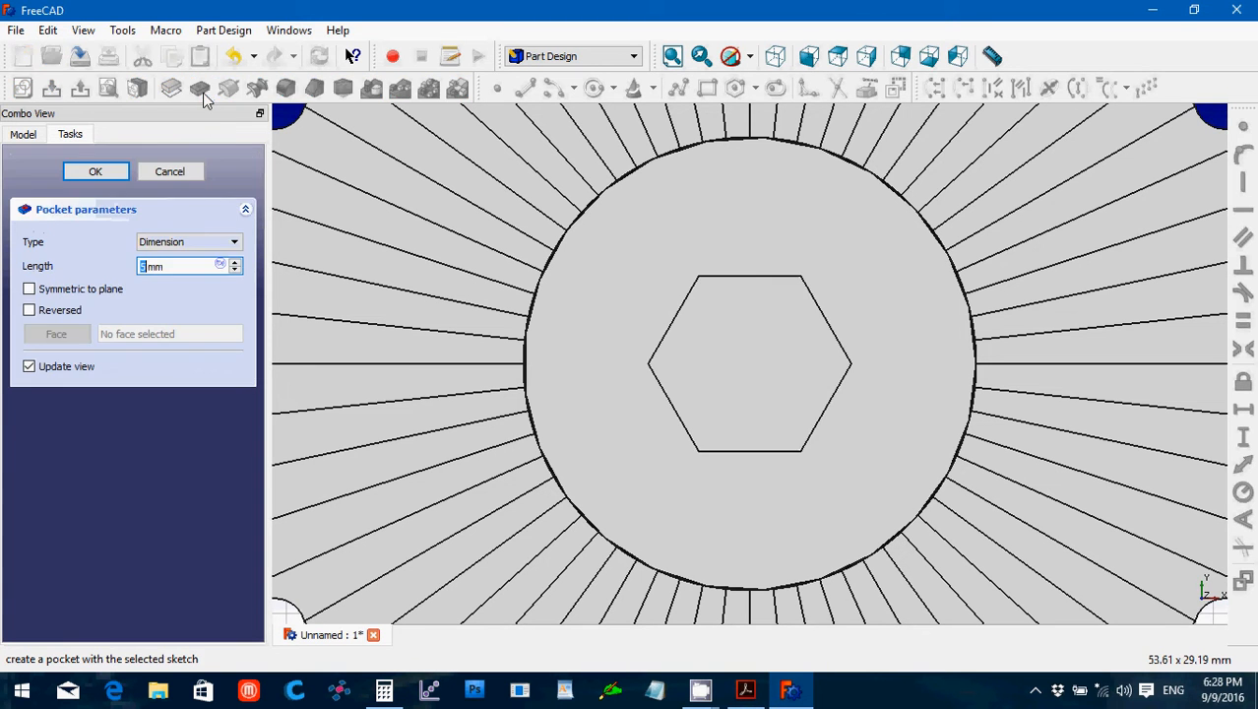
left_click(195, 248)
left_click(139, 250)
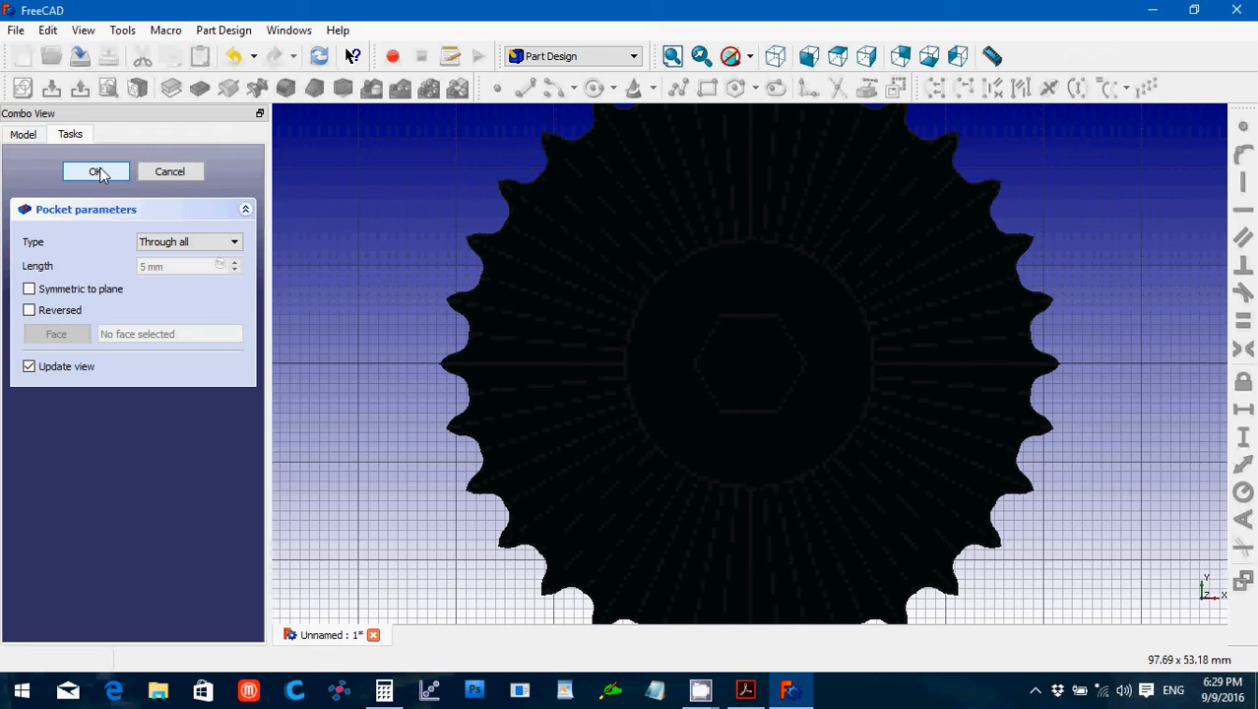
left_click(158, 174)
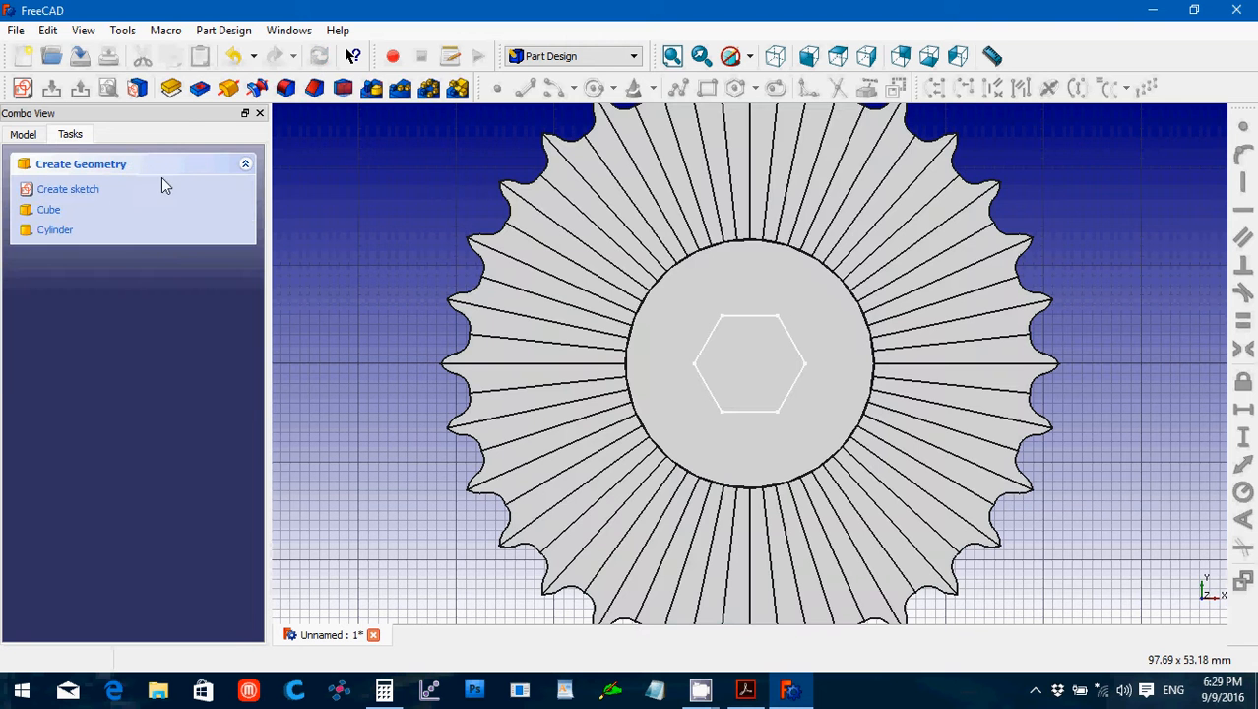
Delete the hexagon sketch Sketch002 from the model.
left_click(19, 136)
left_click(88, 258)
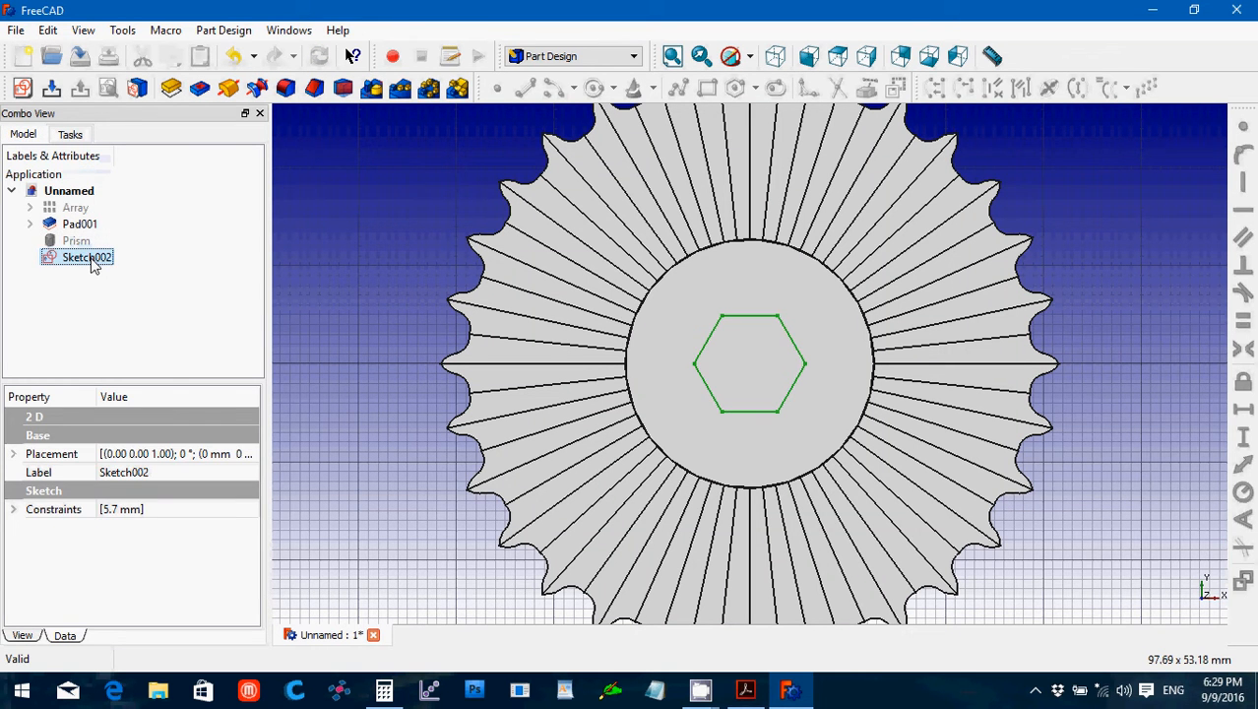
key("Delete")
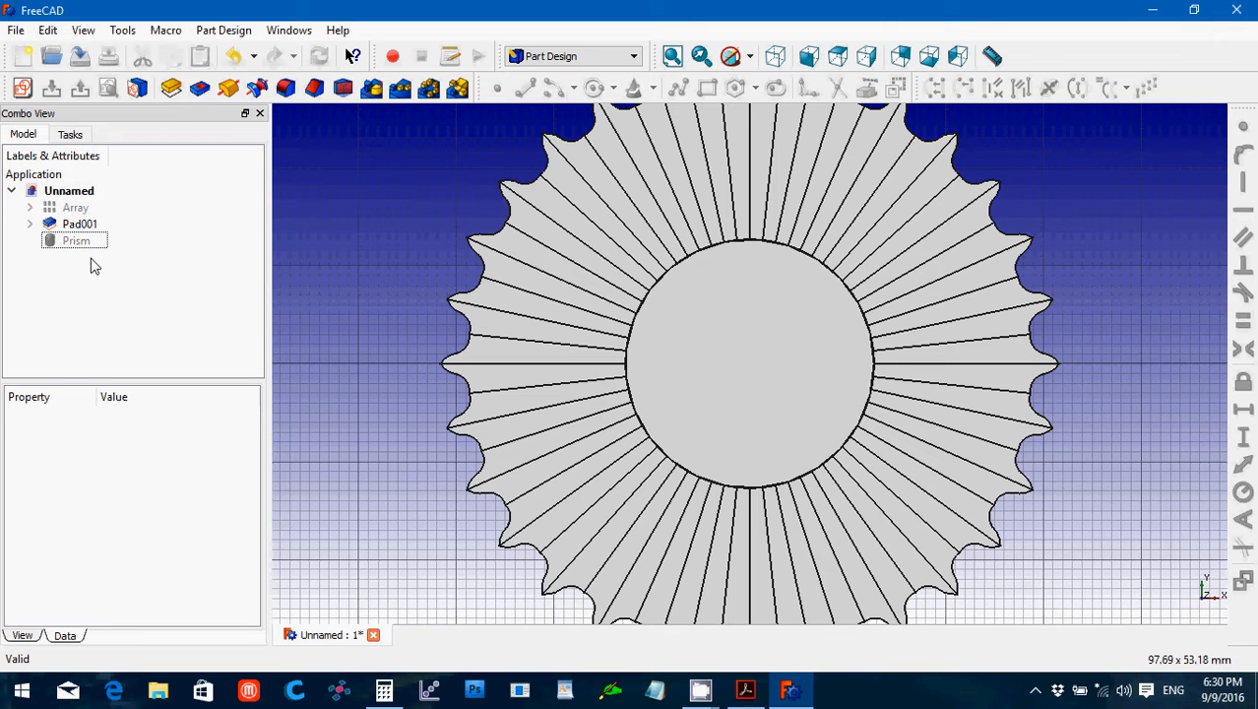
left_click(77, 242)
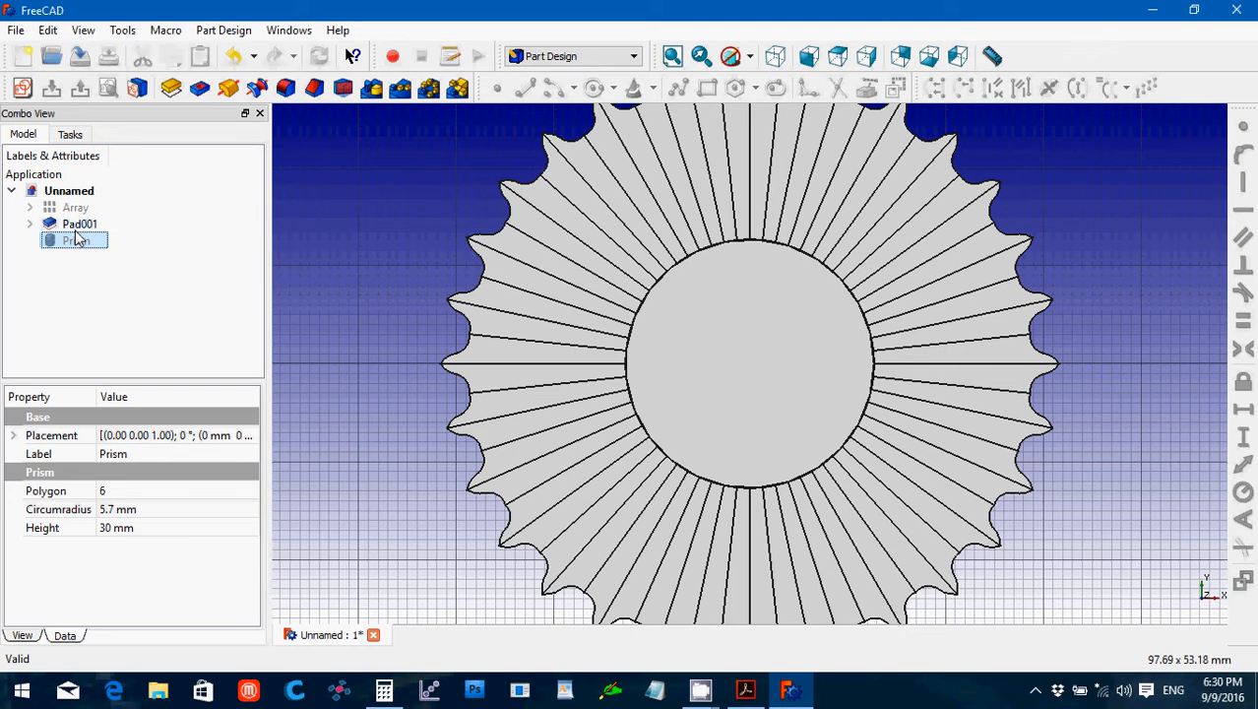
key("Delete")
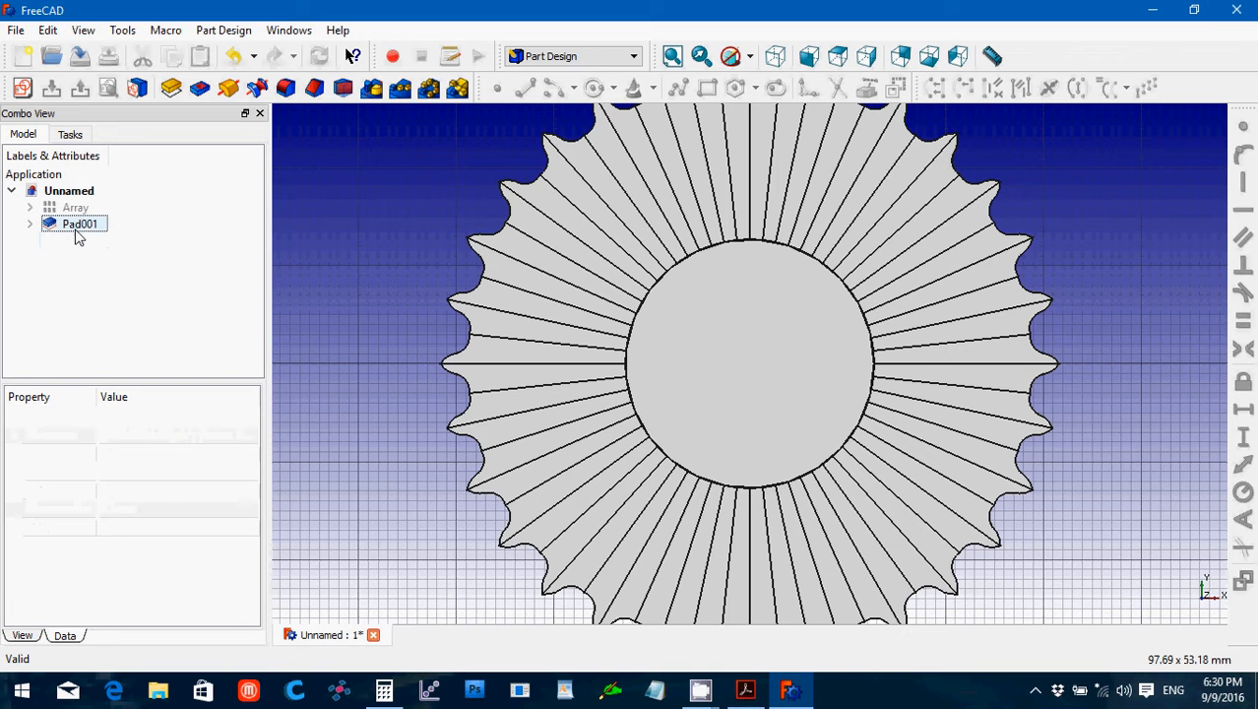
key("ctrl+z")
Hide the restored hexagonal prism.
left_click(84, 251)
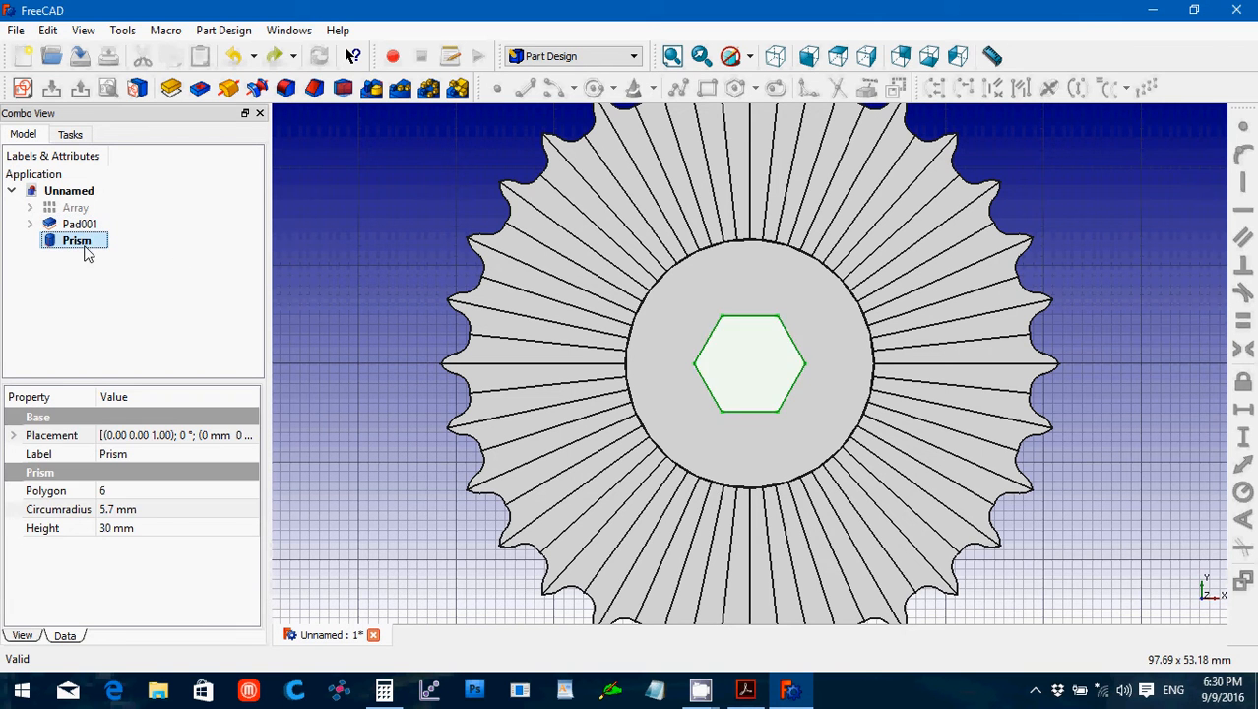
key("space")
left_click(364, 275)
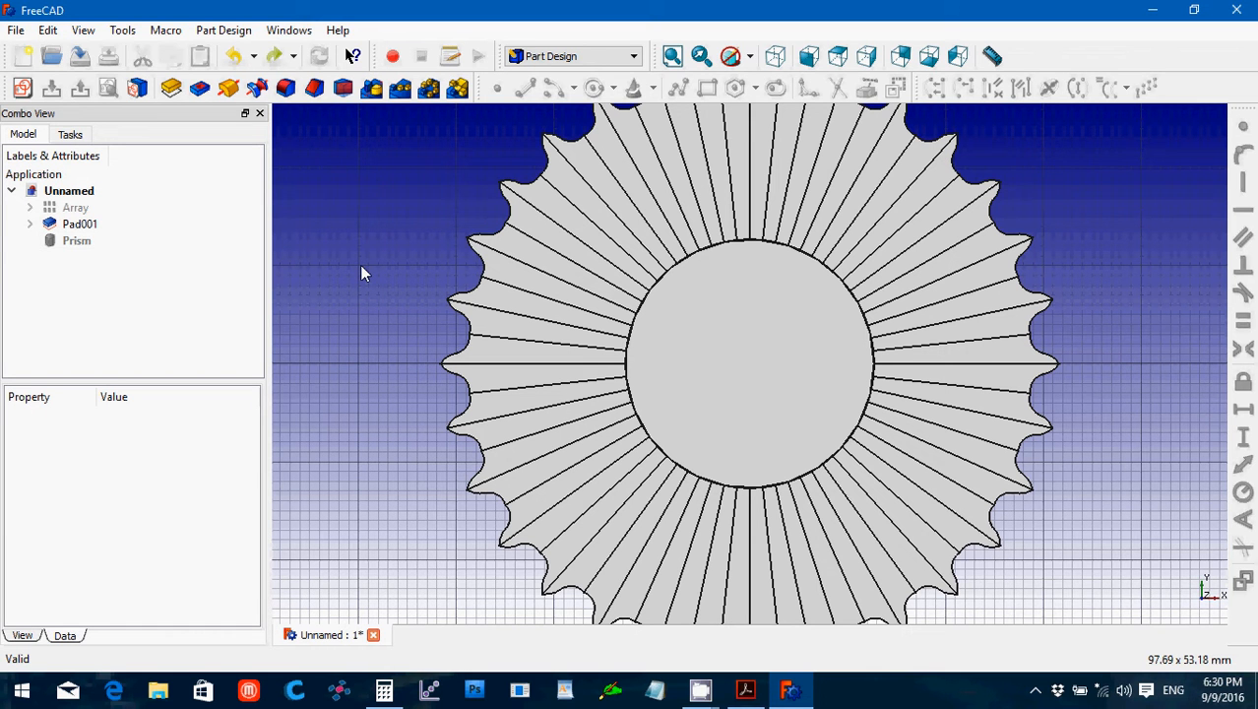
Delete the hub pad Pad001 and its circle sketch Sketch001 from the model.
left_click(80, 224)
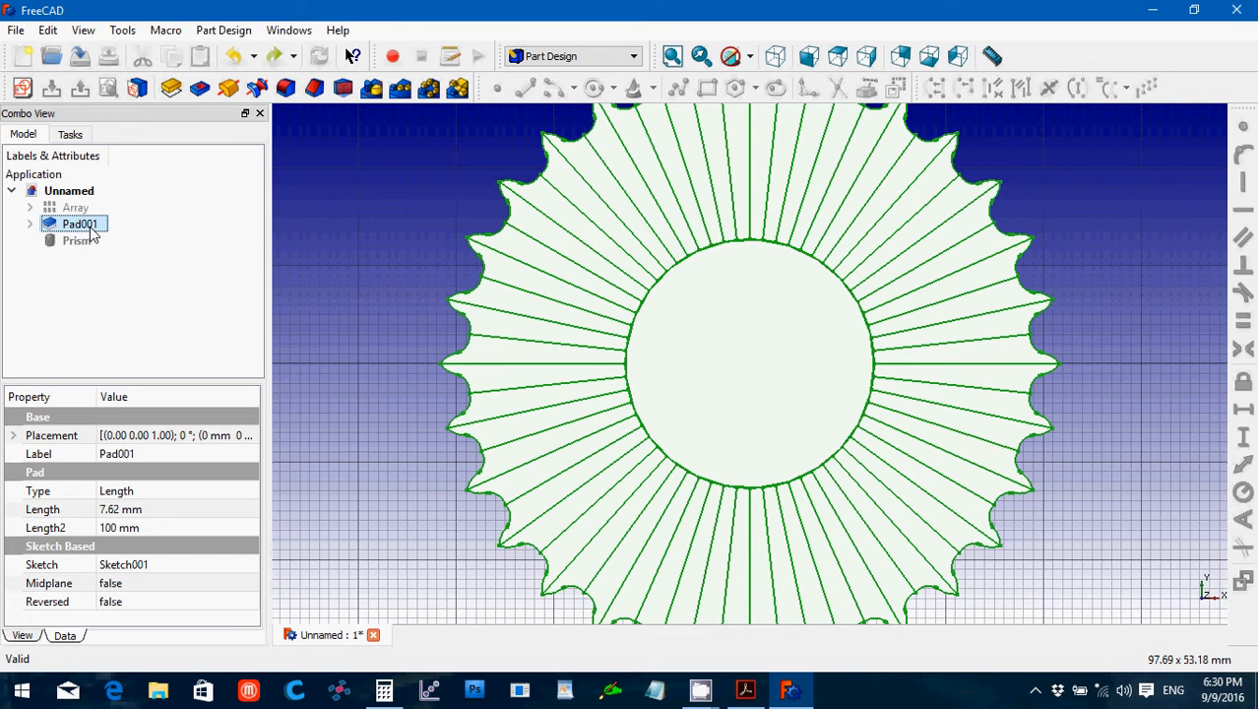
key("Delete")
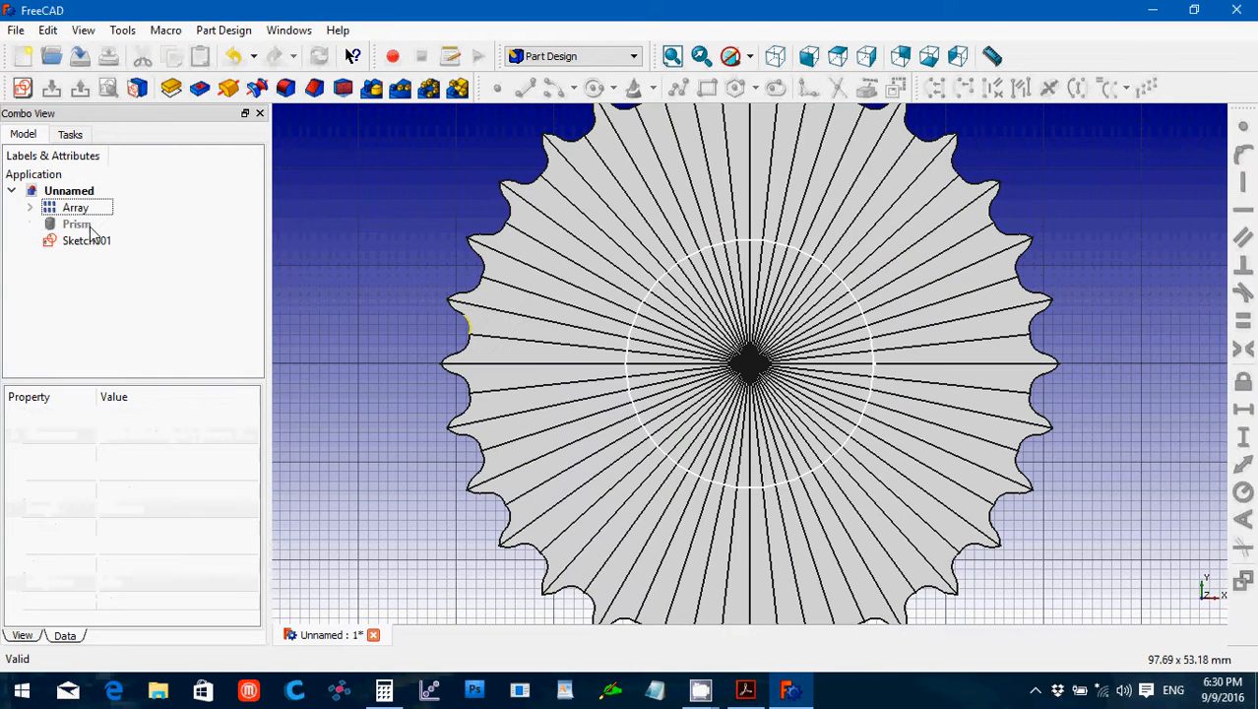
left_click(71, 245)
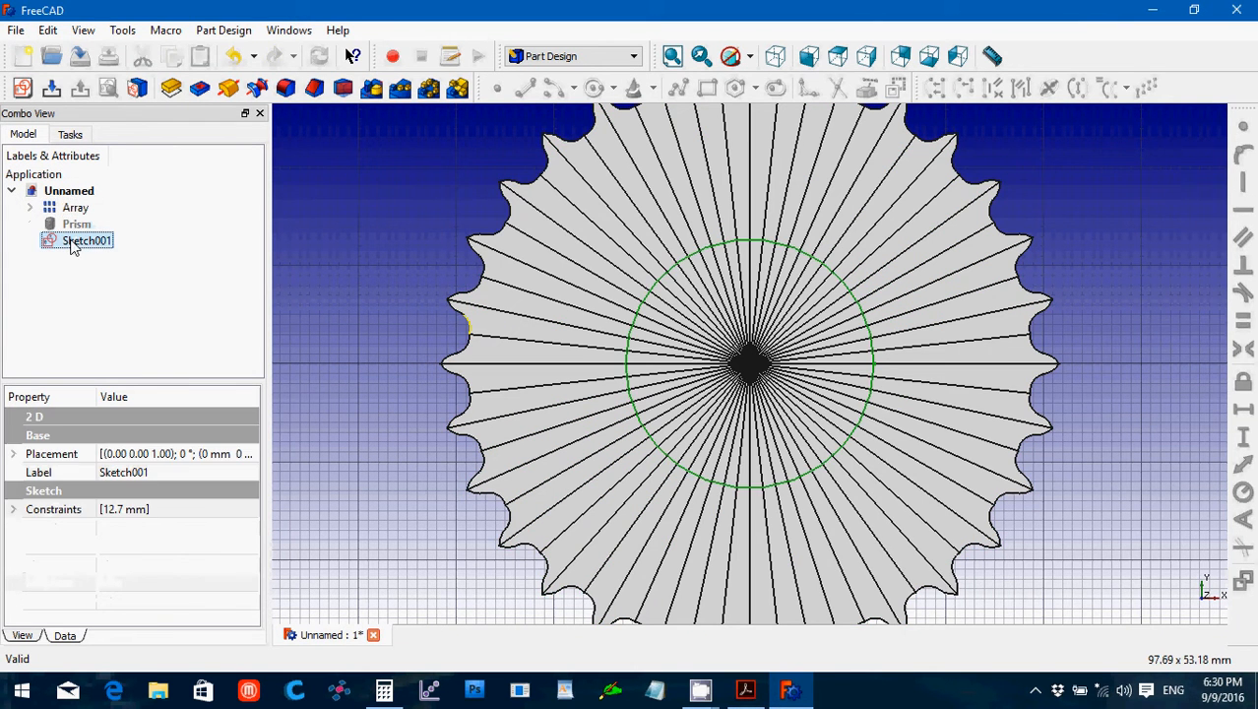
key("Delete")
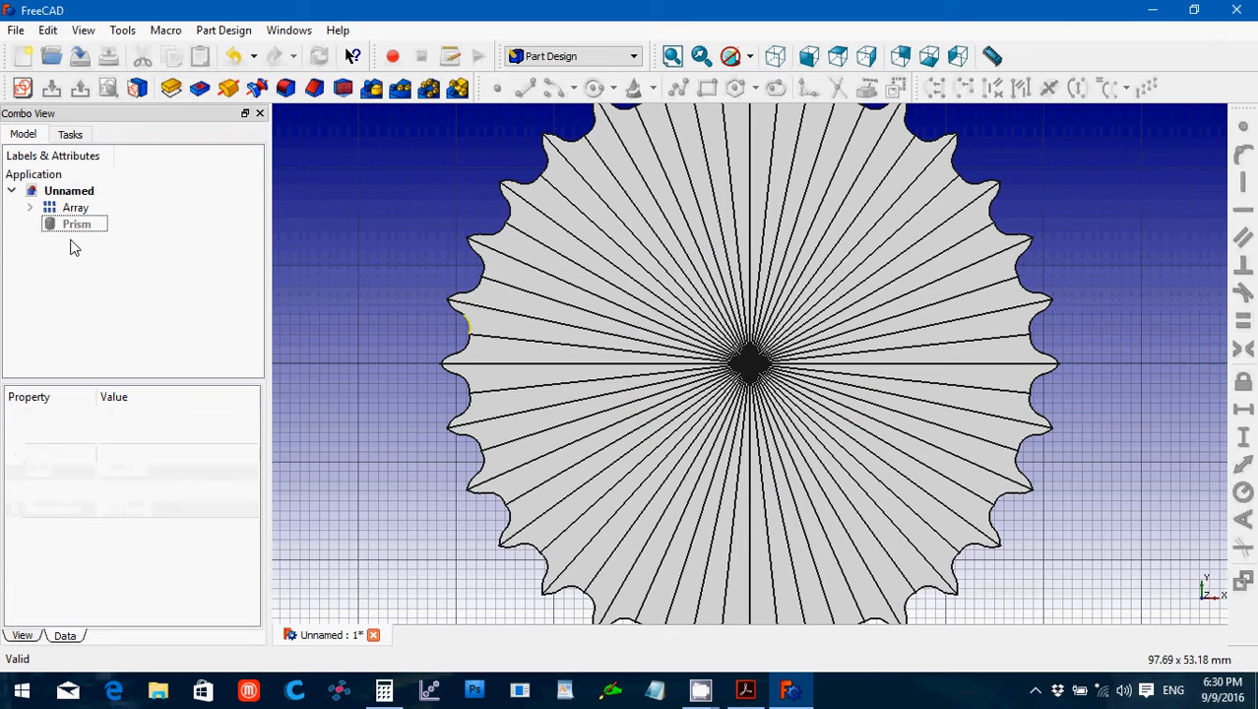
Delete the polar array, the fusion, the mirrored pad and the tooth pad, keeping the tooth profile sketch.
left_click(77, 207)
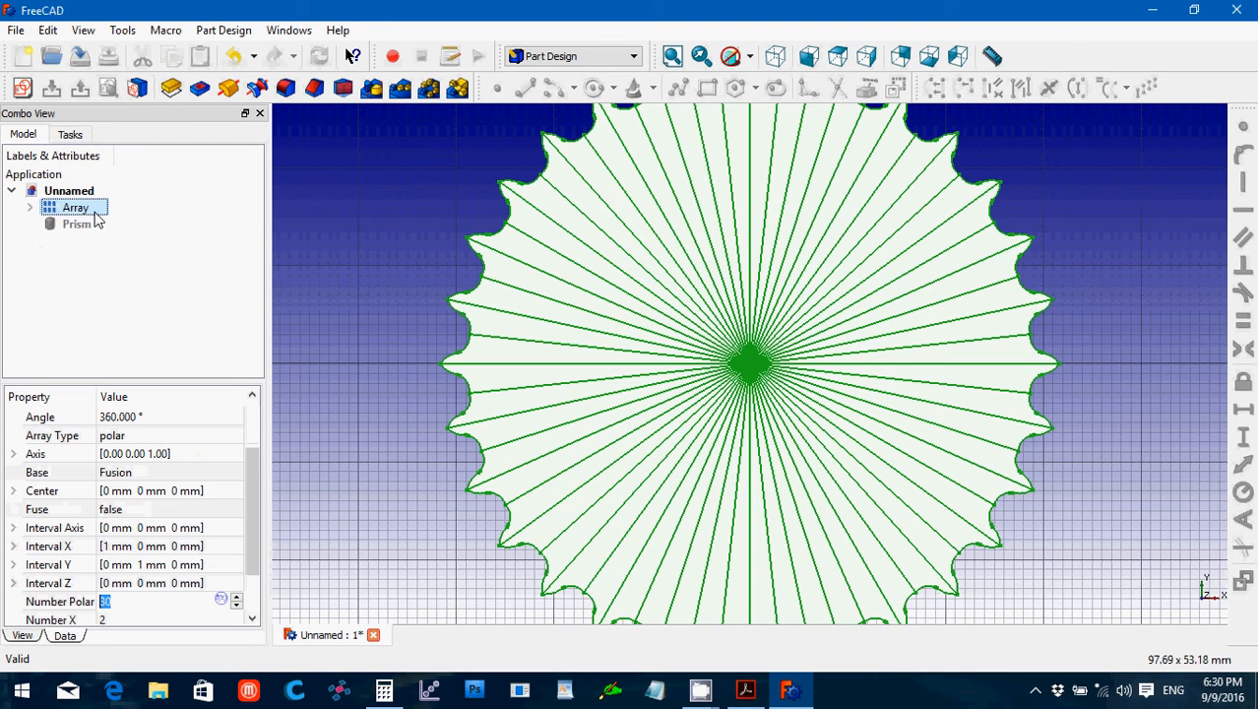
key("Delete")
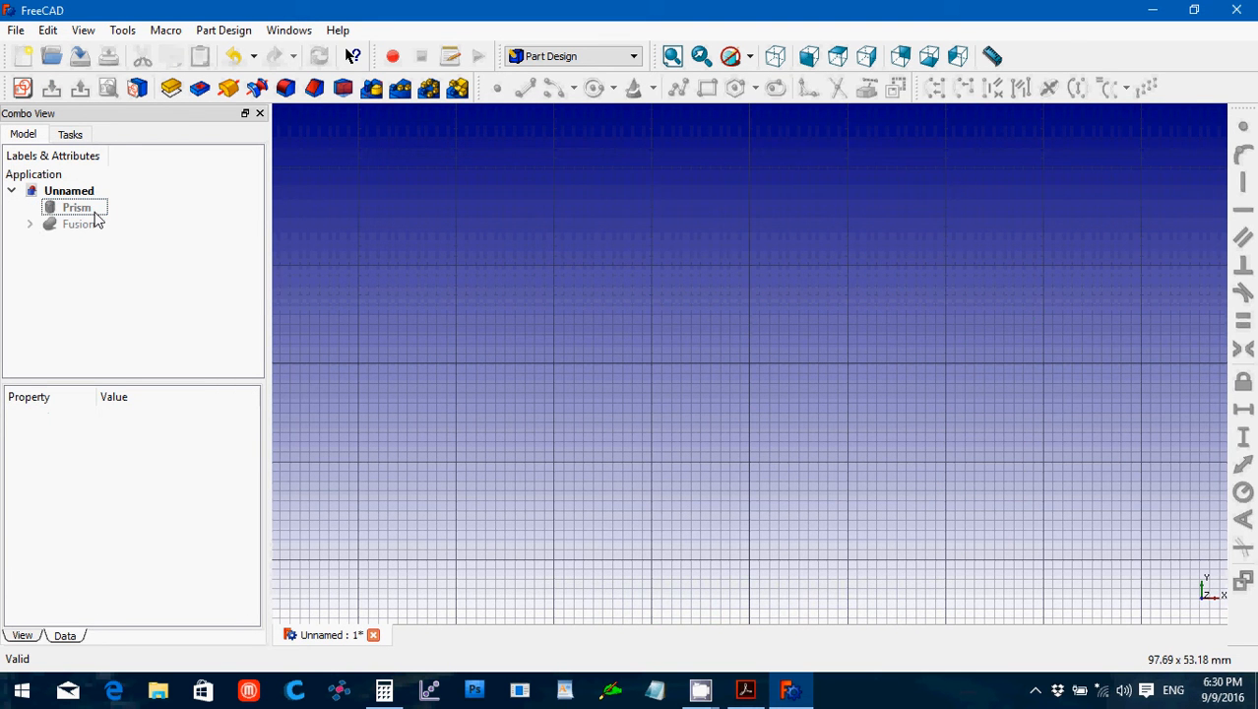
left_click(79, 225)
key("Delete")
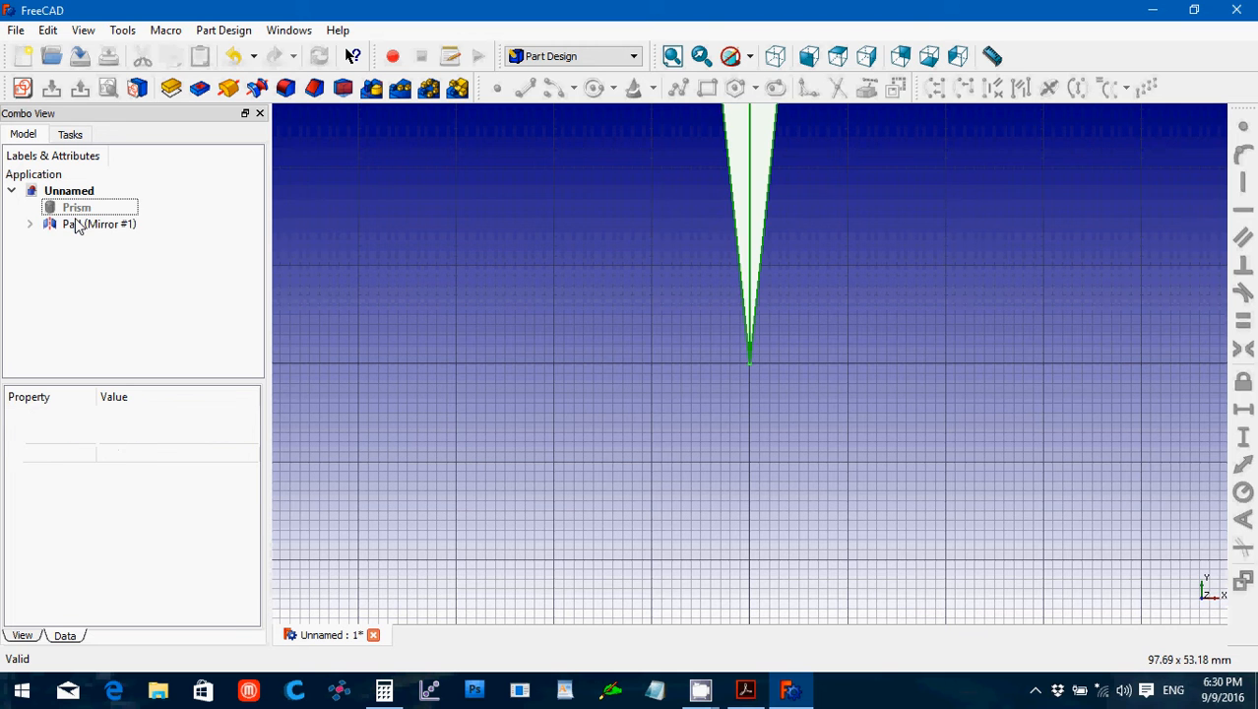
left_click(80, 225)
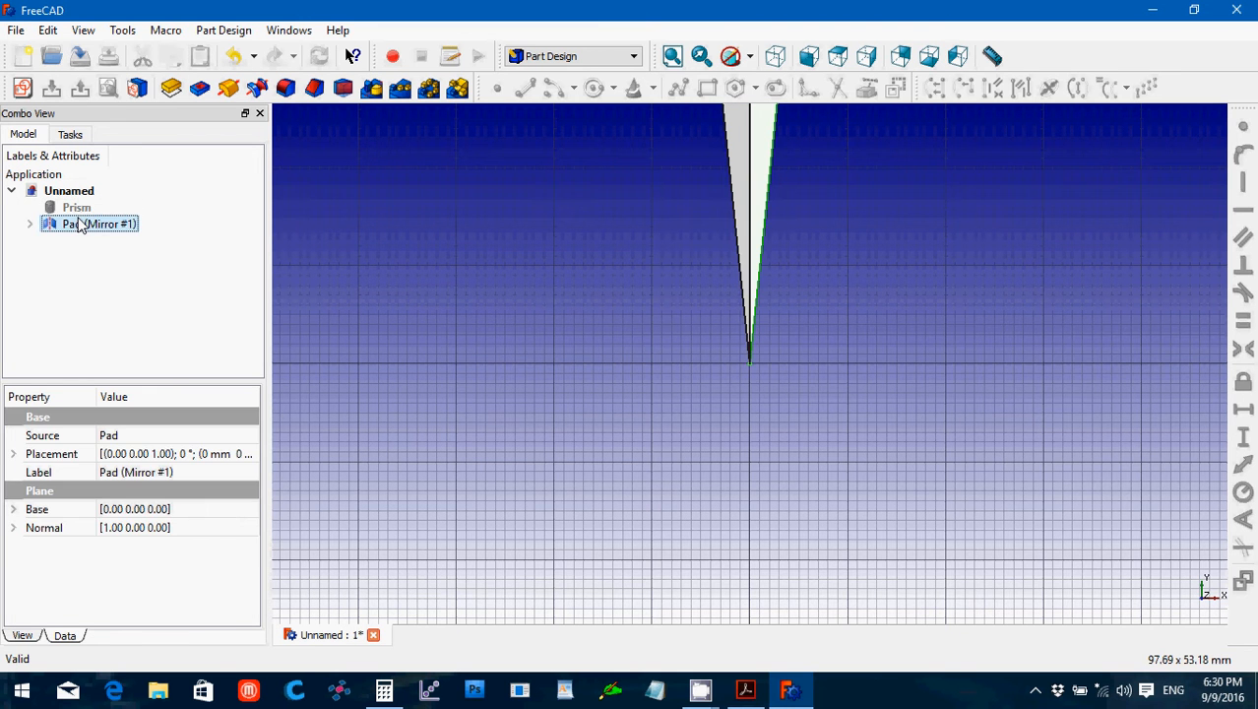
key("Delete")
left_click(79, 225)
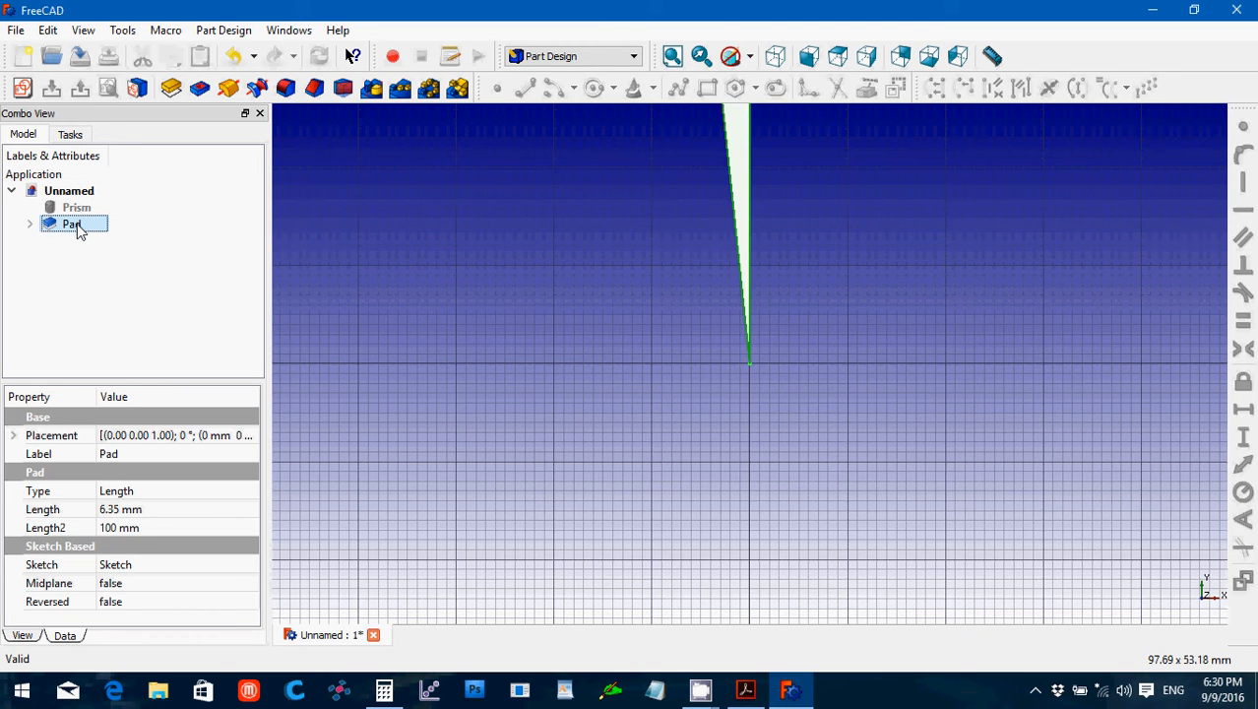
key("Delete")
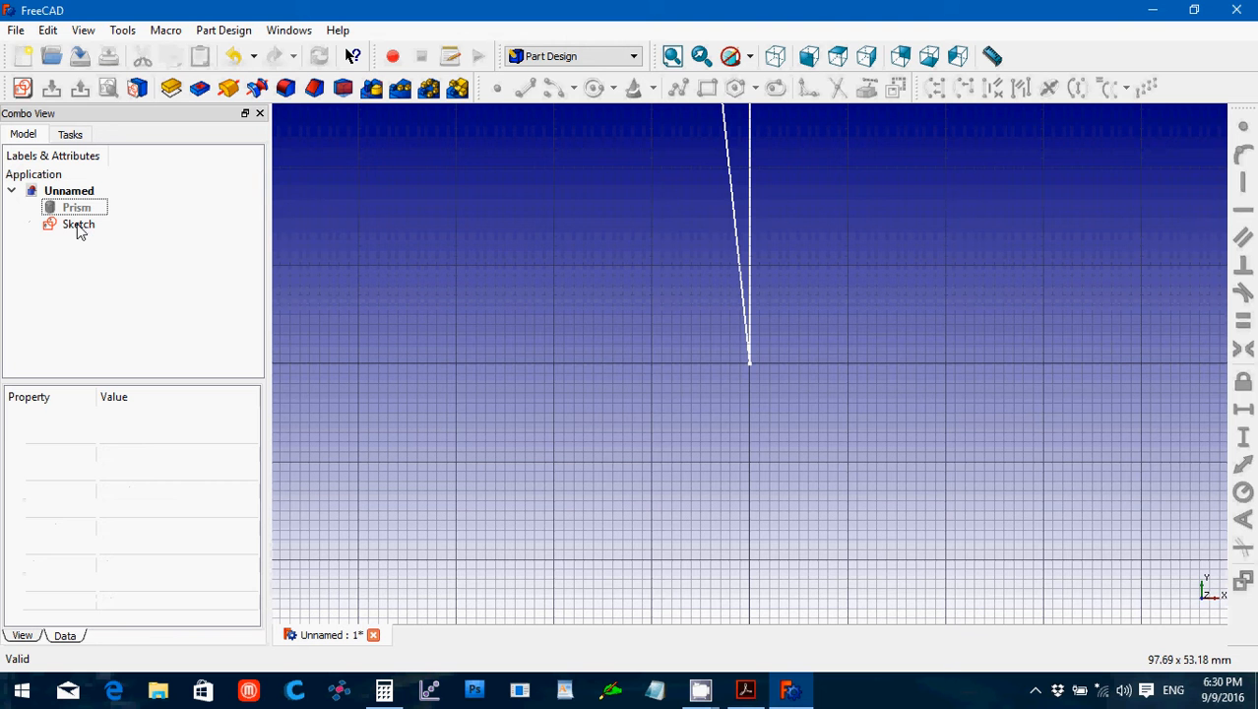
Edit the tooth profile sketch and delete its slanted and vertical lines that meet at the origin.
double_click(76, 225)
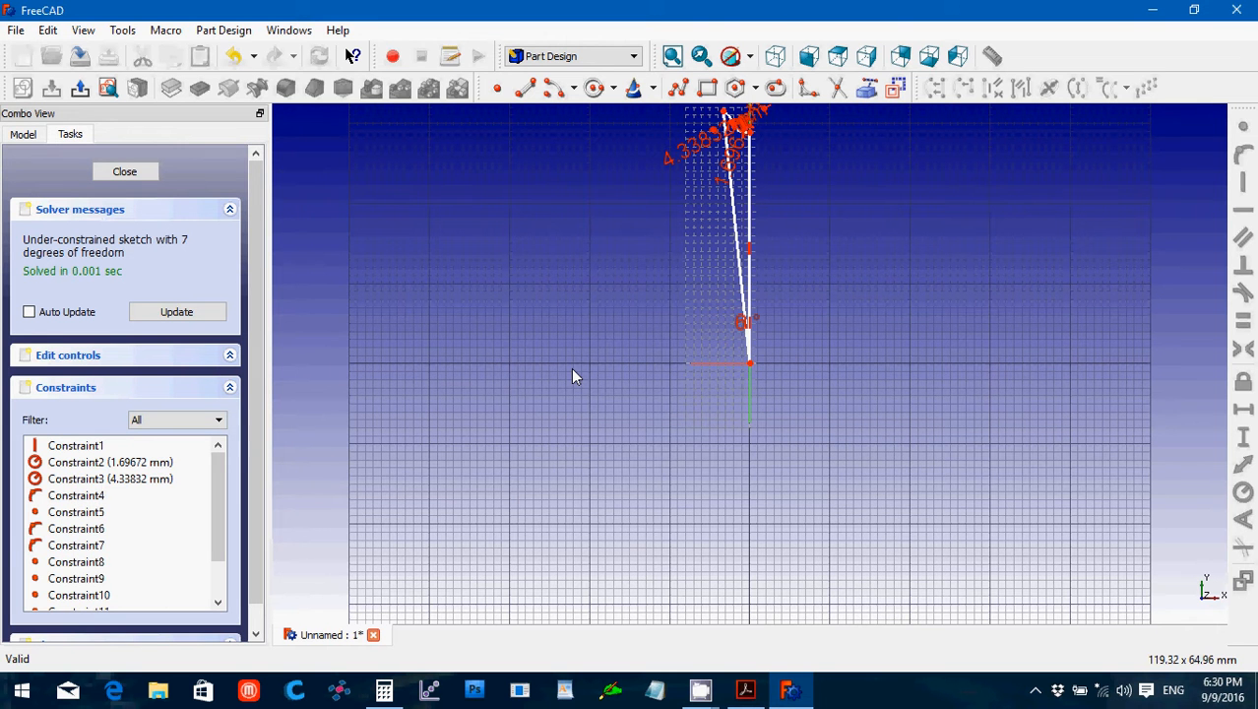
left_click(738, 245)
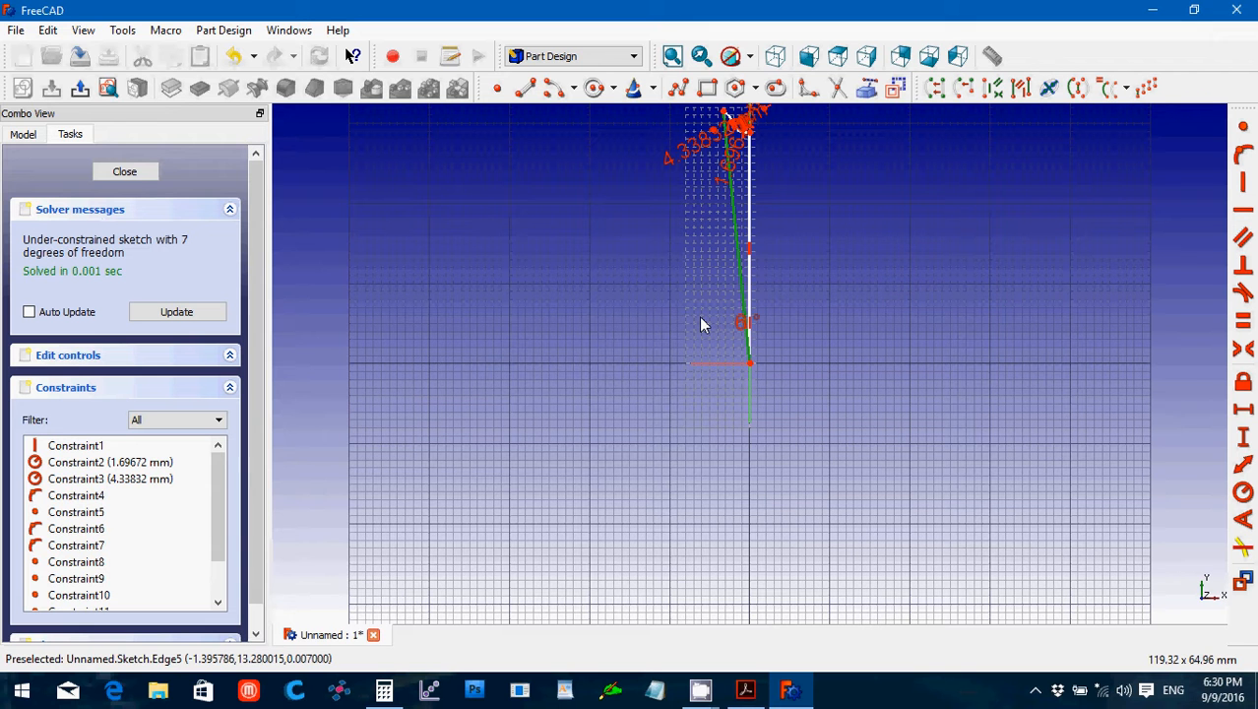
key("Delete")
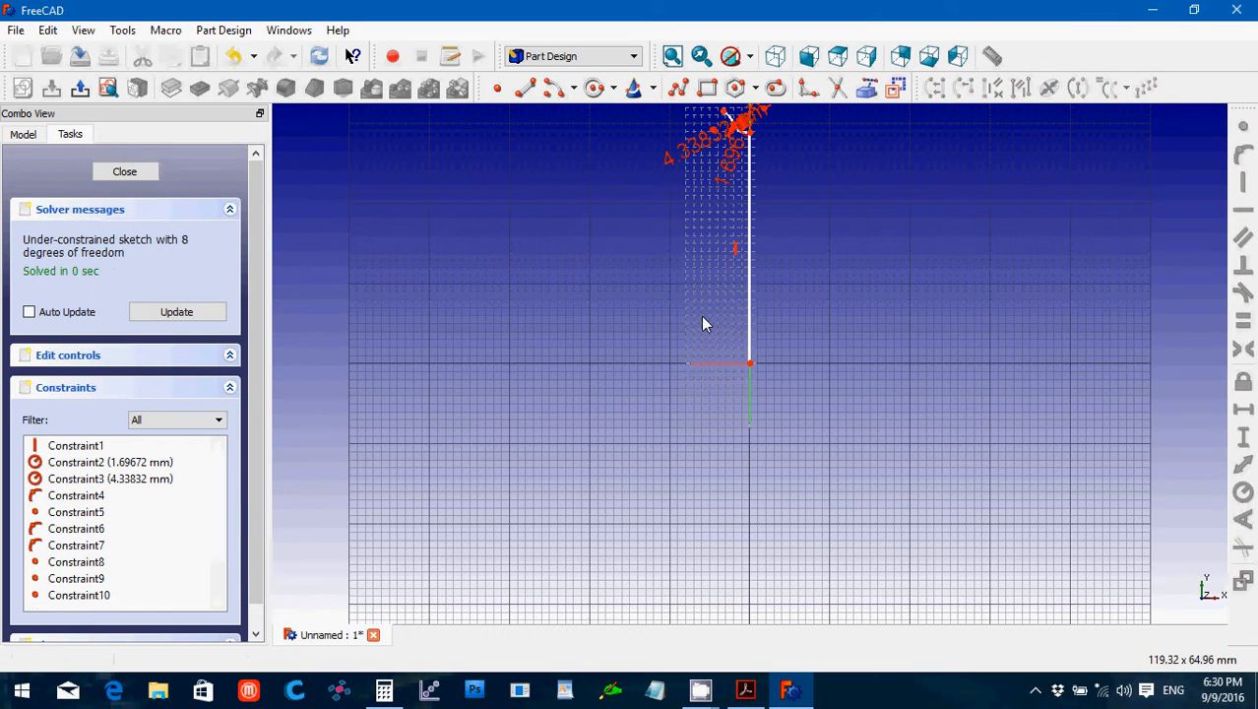
left_click(749, 362)
key("Delete")
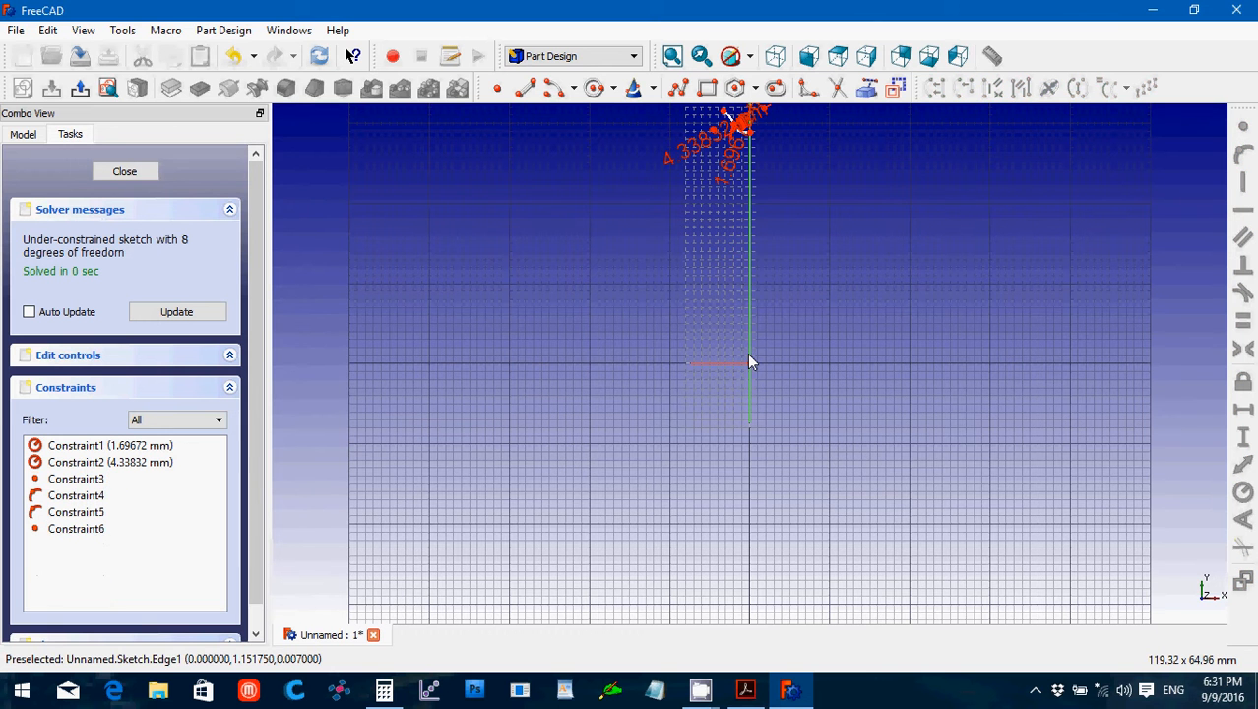
Draw a polyline from the lower arc's end up the vertical axis about 2.9 mm and across to the upper arc's free end.
scroll(611, 418, "up", 8)
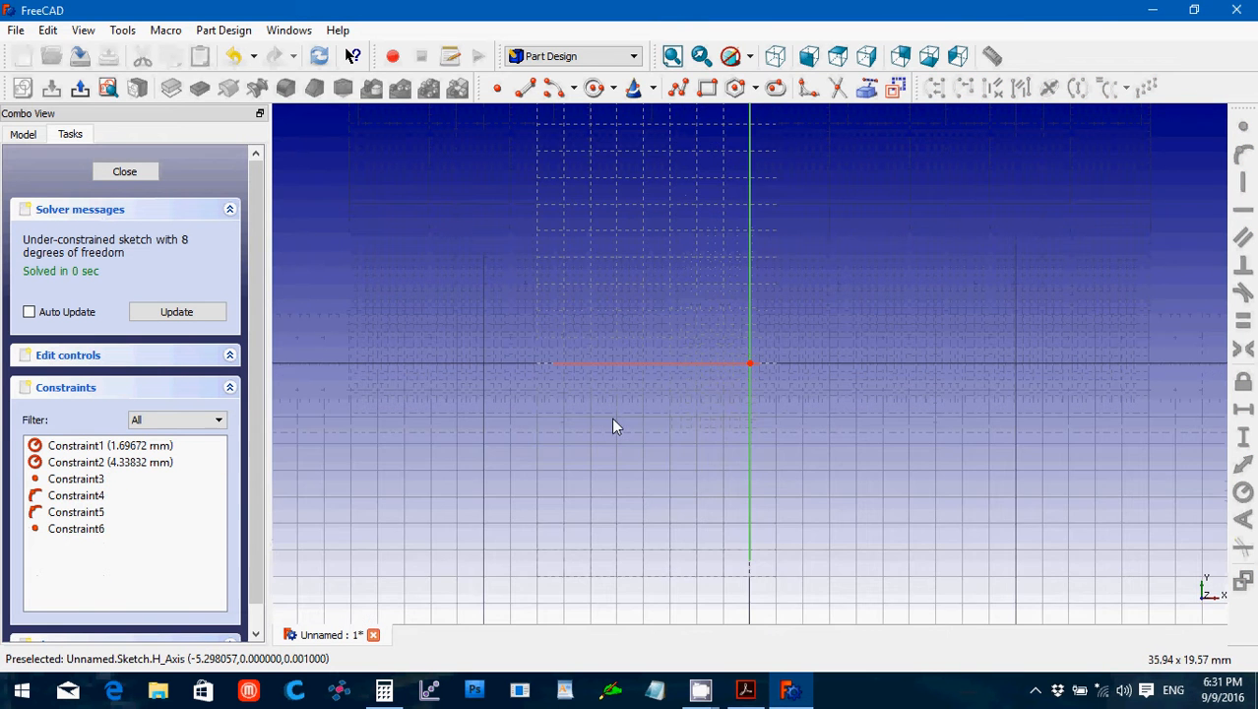
key("Up")
key("Up")
key("Up")
key("Up")
key("Up")
key("Up")
key("Up")
key("Up")
key("Up")
key("Up")
key("Up")
key("Up")
key("Up")
key("Up")
key("Up")
key("Up")
key("Up")
key("Up")
key("Up")
key("Up")
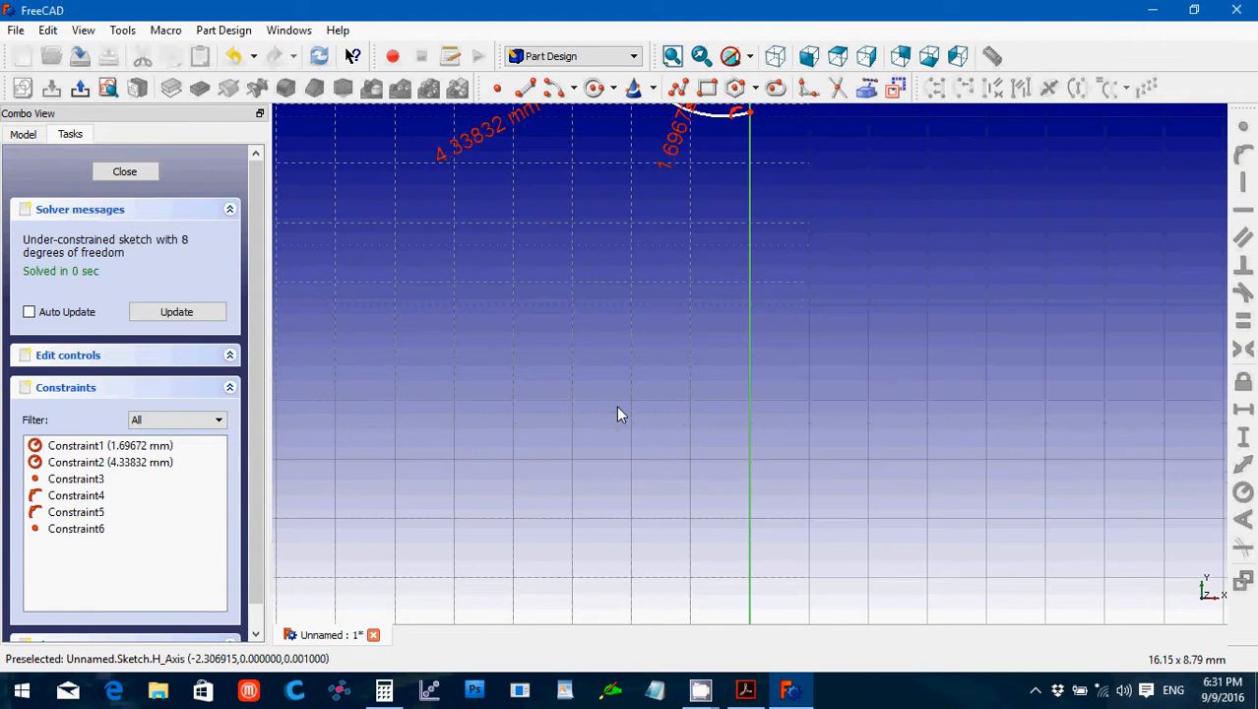
key("Down")
key("Down")
key("Down")
key("Down")
key("Down")
key("Down")
key("Down")
key("Down")
key("Down")
key("Down")
key("Down")
key("Down")
key("Down")
key("Down")
key("Down")
key("Down")
key("Down")
key("Down")
key("Down")
key("Down")
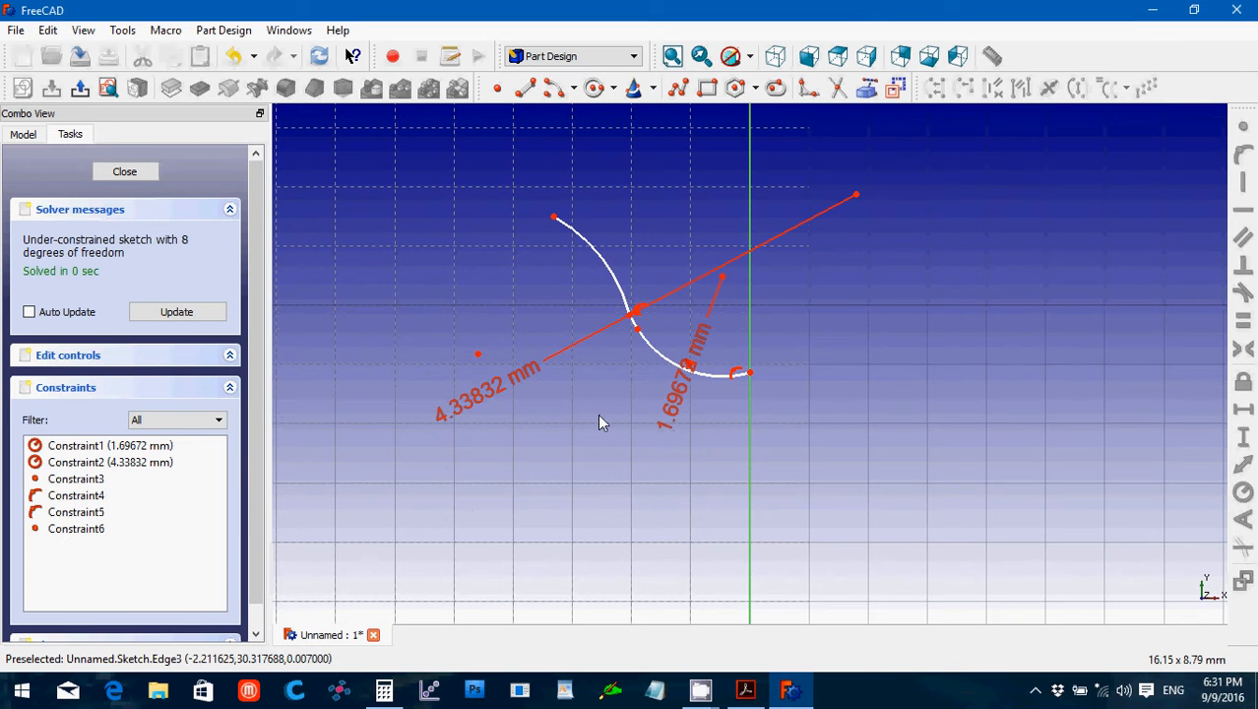
scroll(598, 417, "up", 1)
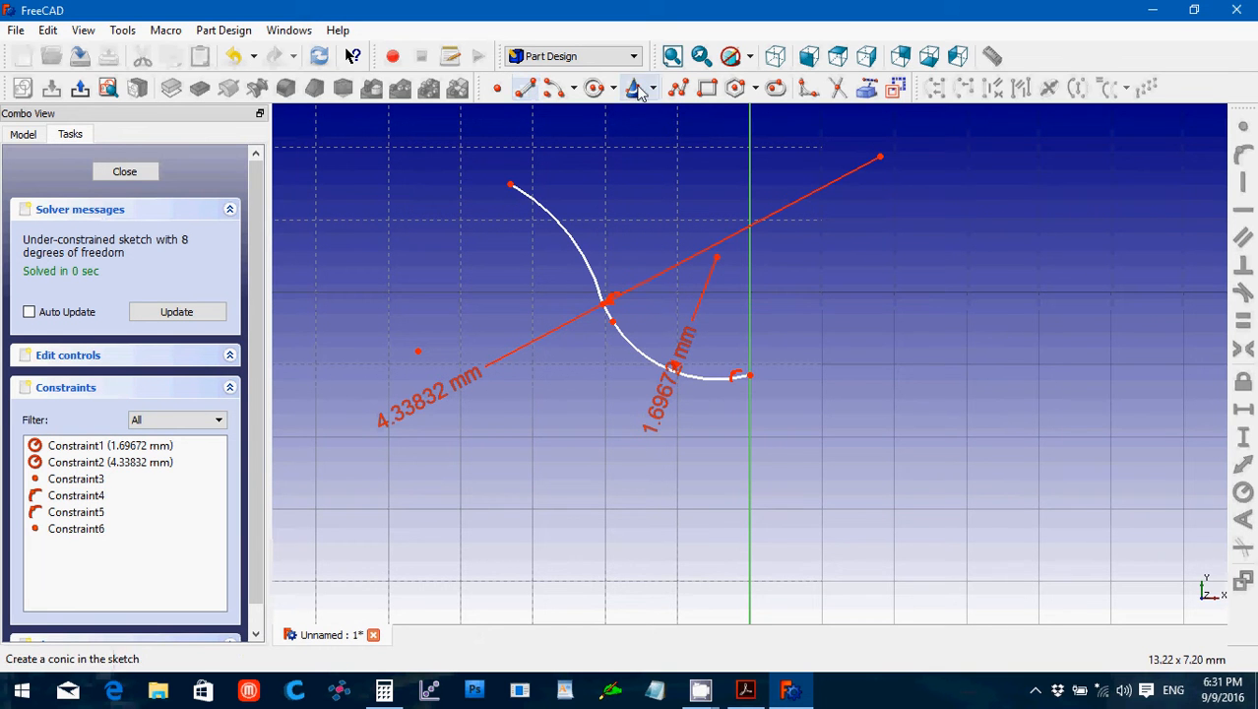
left_click(677, 88)
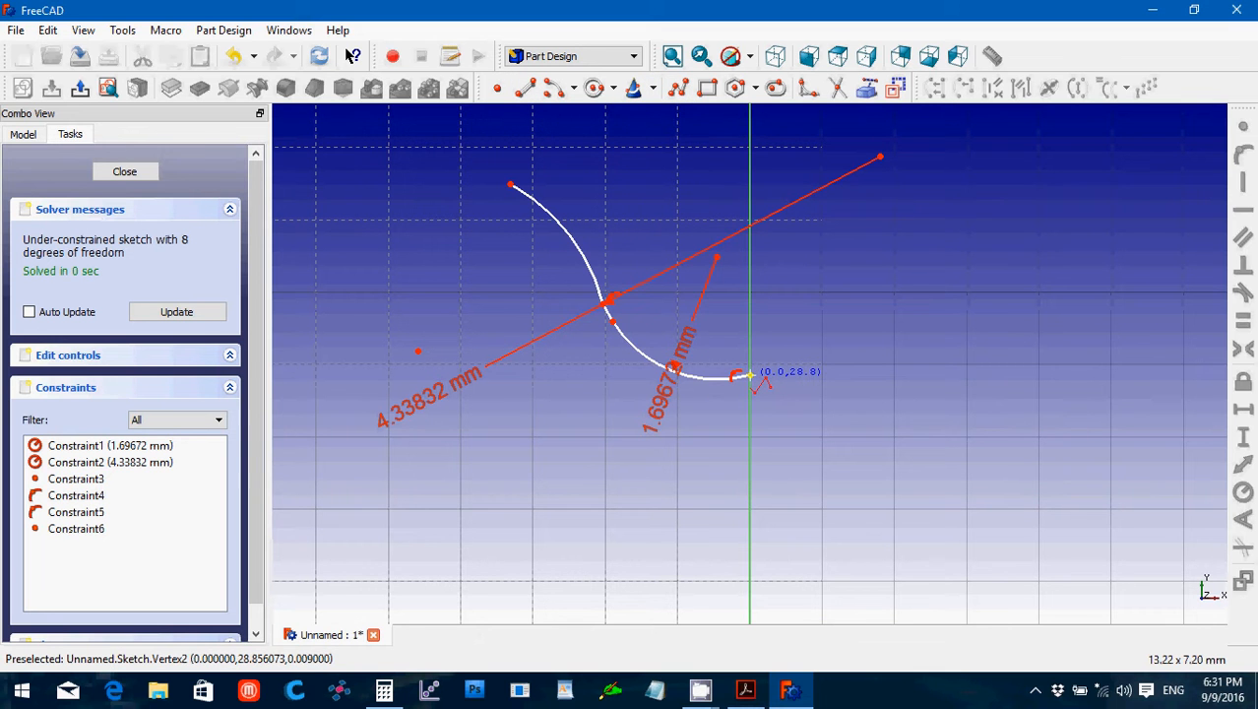
left_click(750, 374)
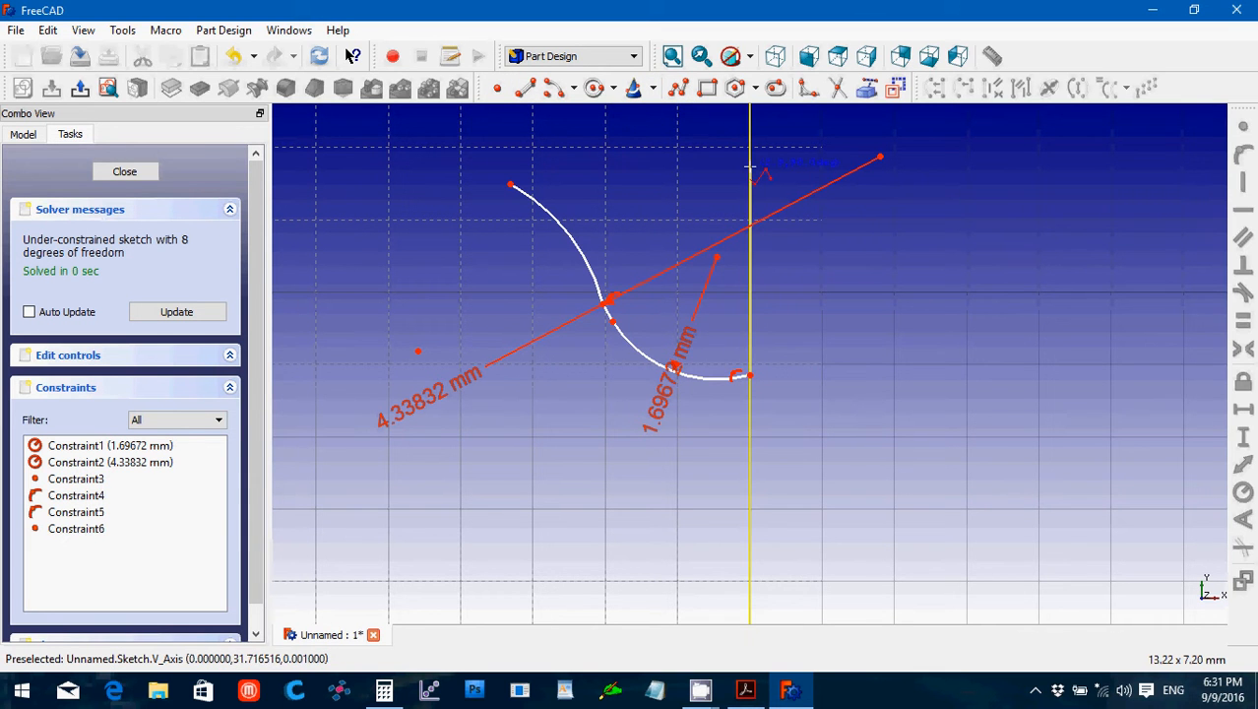
left_click(750, 165)
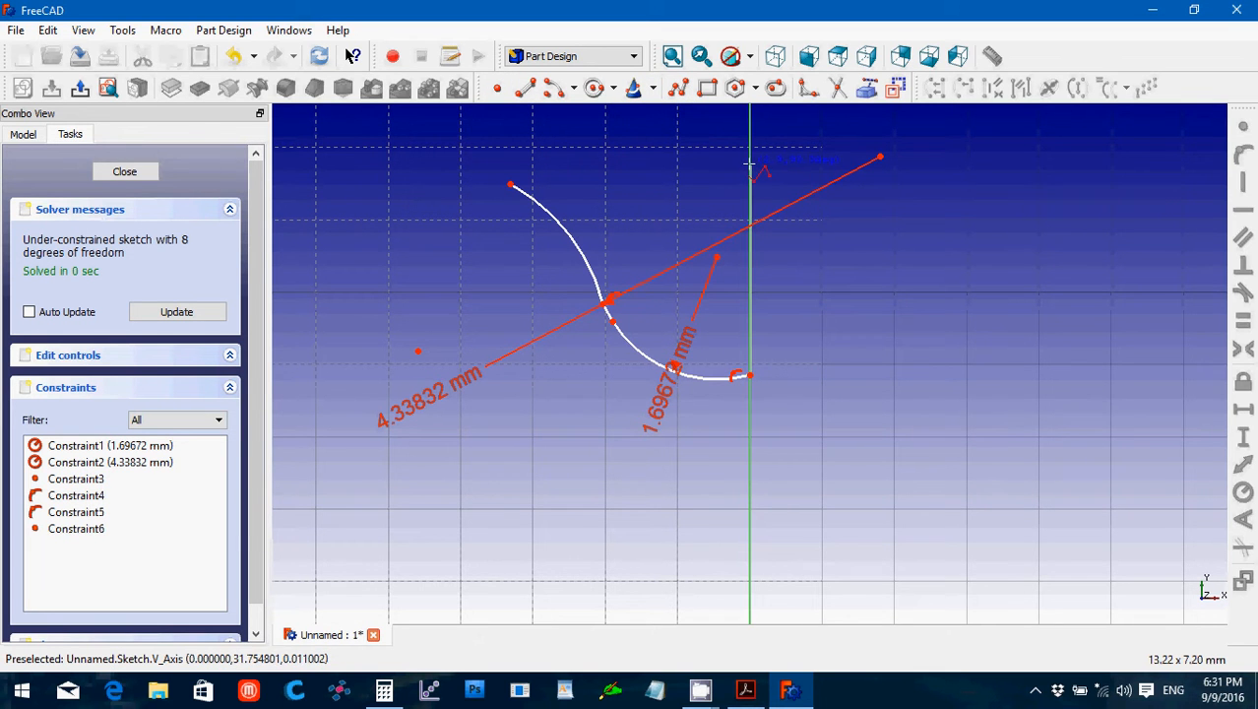
left_click(749, 165)
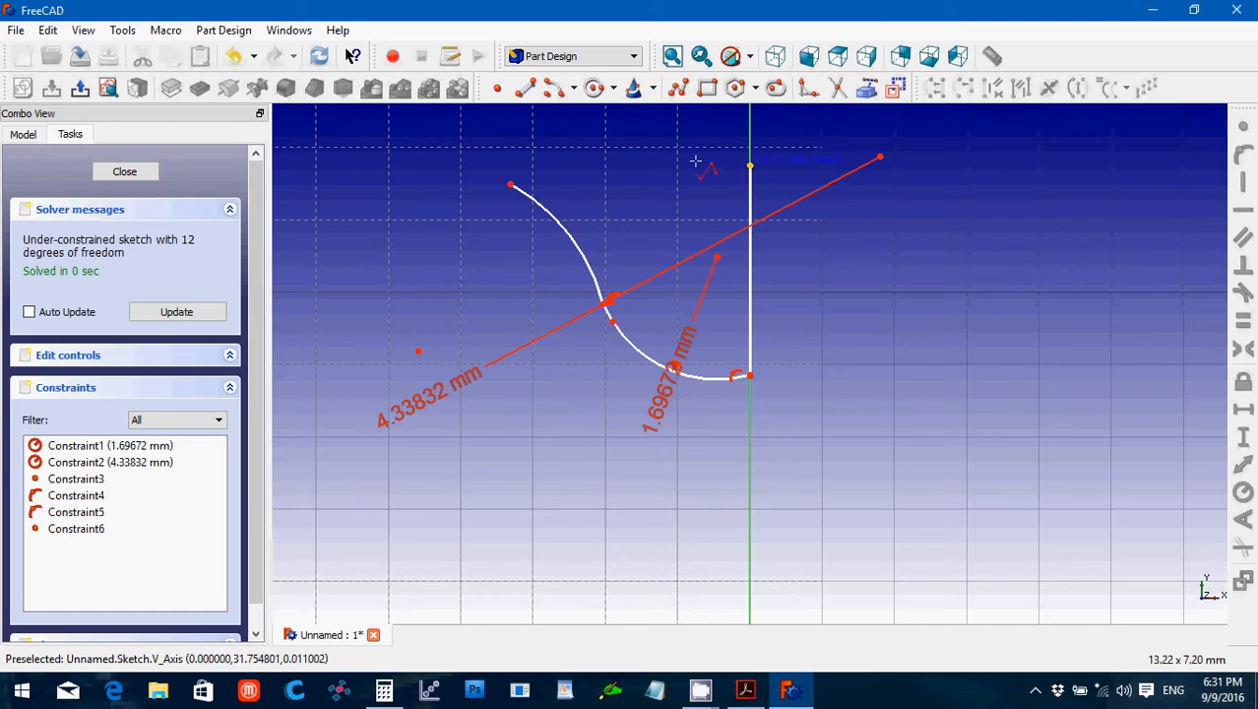
left_click(509, 184)
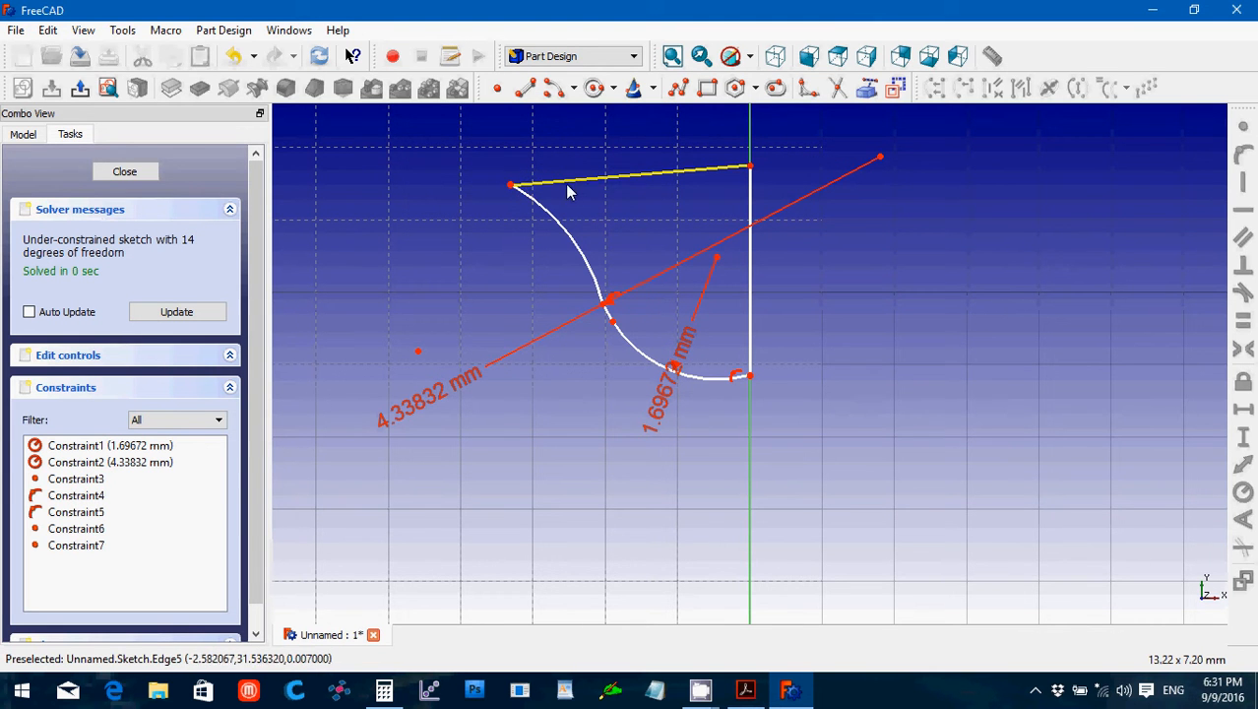
Roughly level the polyline's corner and make its end coincident with the upper arc's free end.
left_click_drag(750, 169, 753, 195)
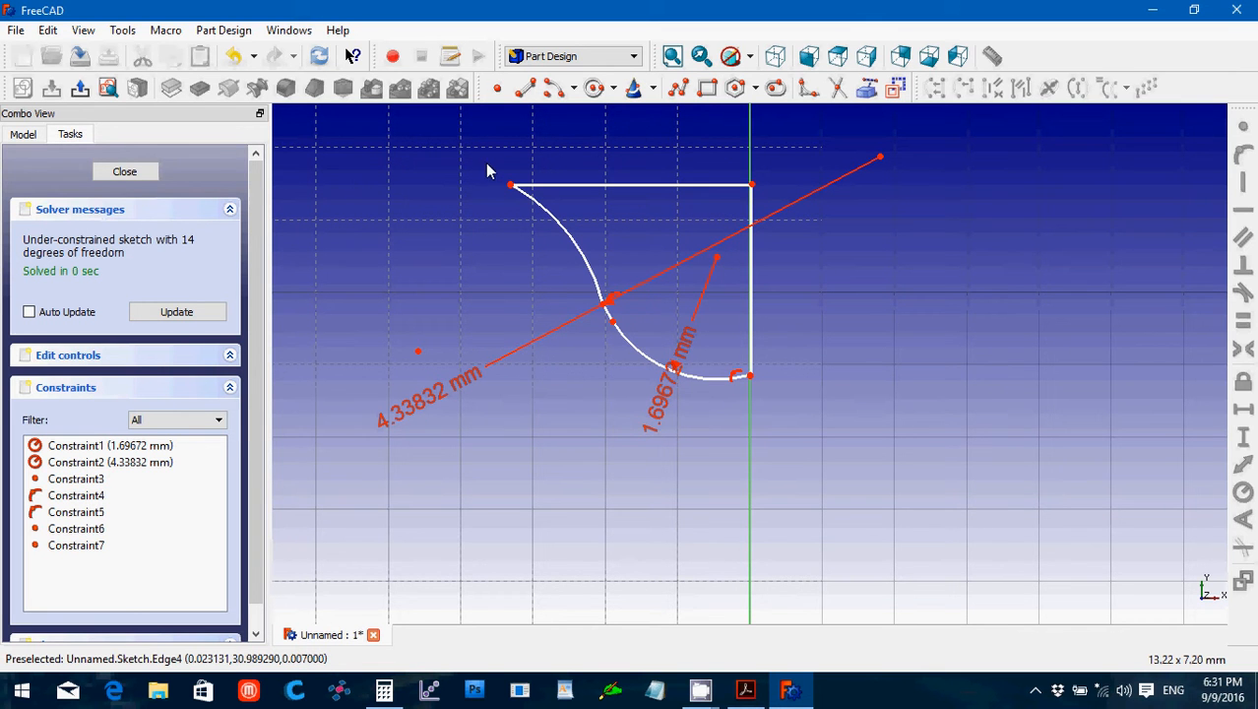
mouse_move(521, 187)
left_mouse_down()
mouse_move(504, 179)
mouse_move(533, 209)
left_mouse_up()
left_click(1239, 137)
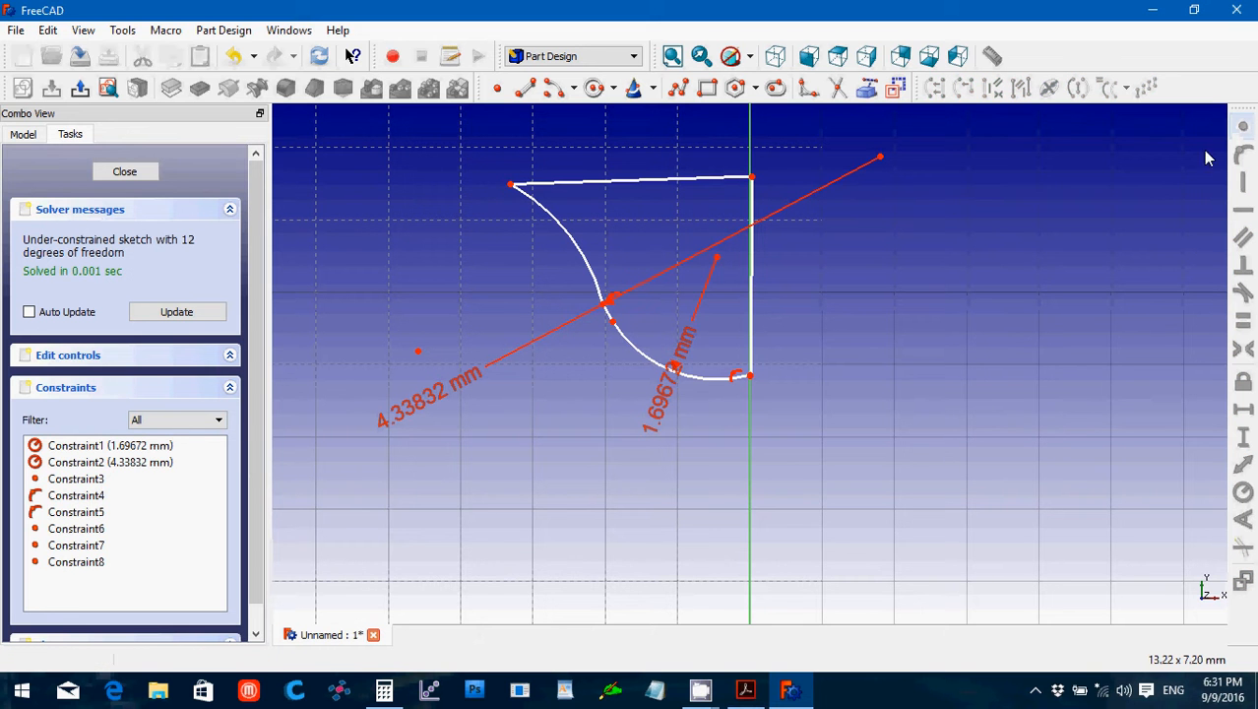
Constrain the polyline's upper corner point onto the vertical axis.
left_click(754, 181)
left_click(752, 177)
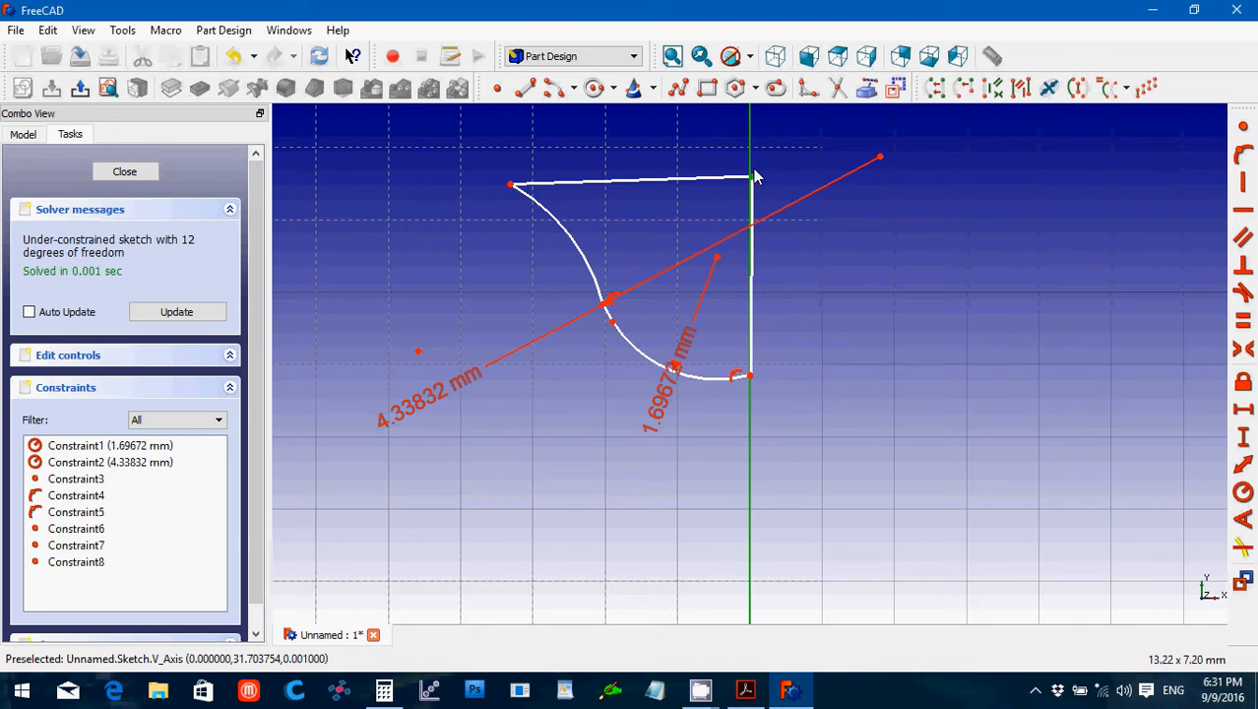
left_click(1243, 158)
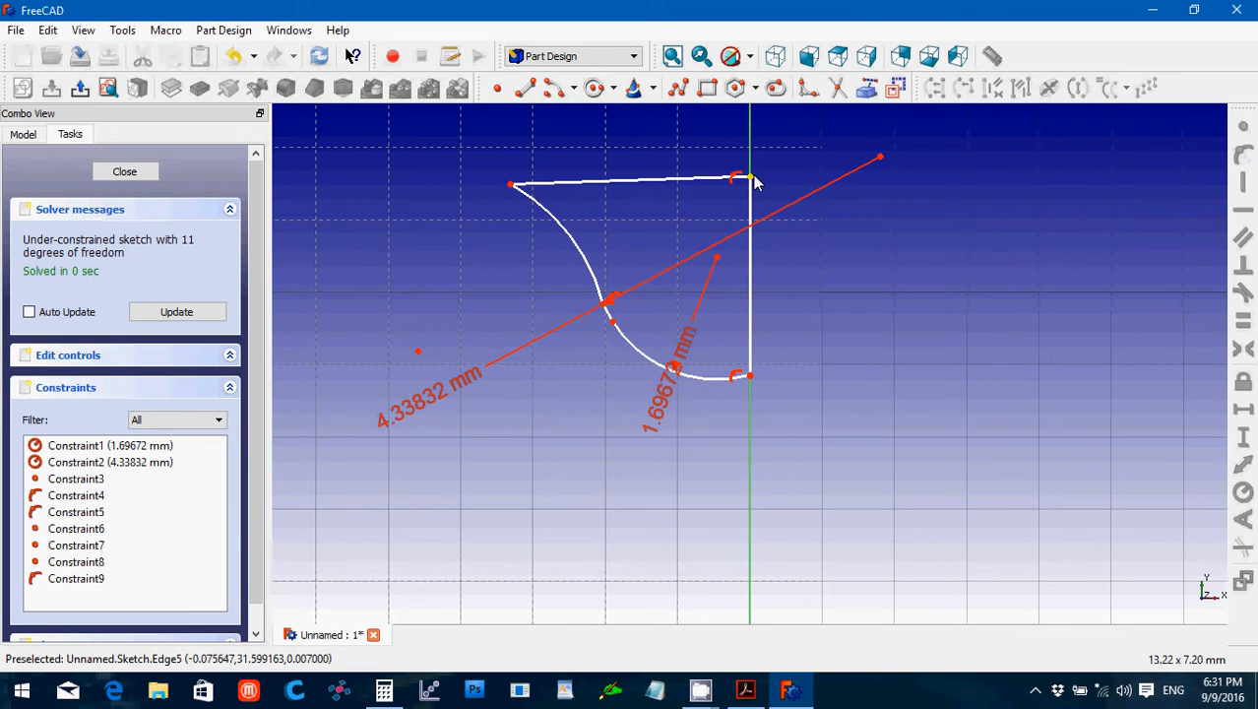
Adjust the upper corner's height and make the vertical line's lower end coincident with the lower arc's end on the axis.
left_click_drag(753, 179, 753, 191)
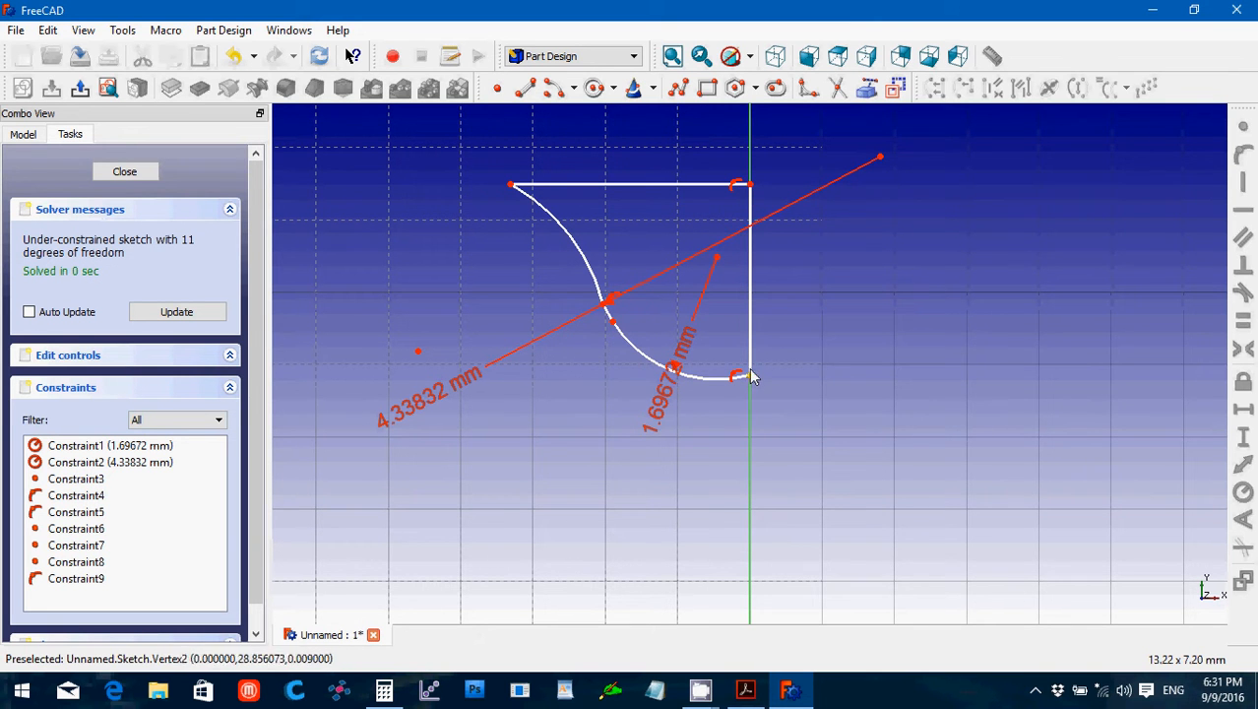
mouse_move(756, 377)
left_mouse_down()
mouse_move(774, 377)
mouse_move(736, 386)
left_mouse_up()
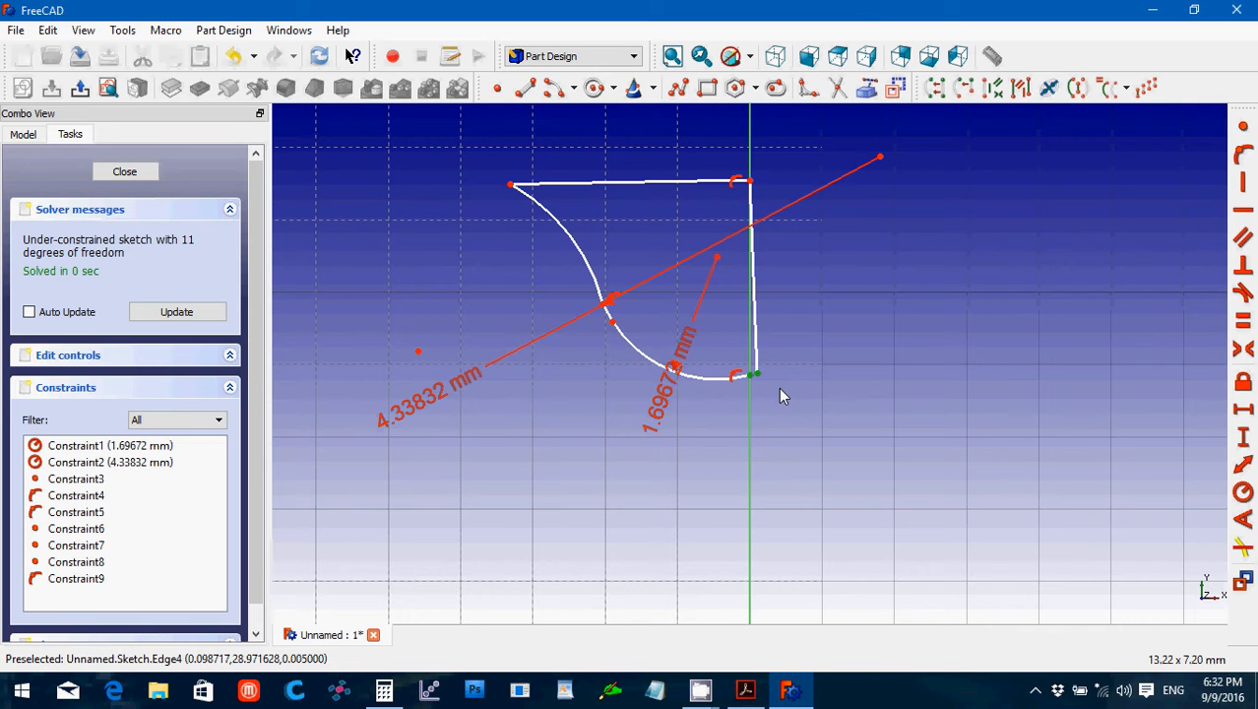
left_click(1243, 126)
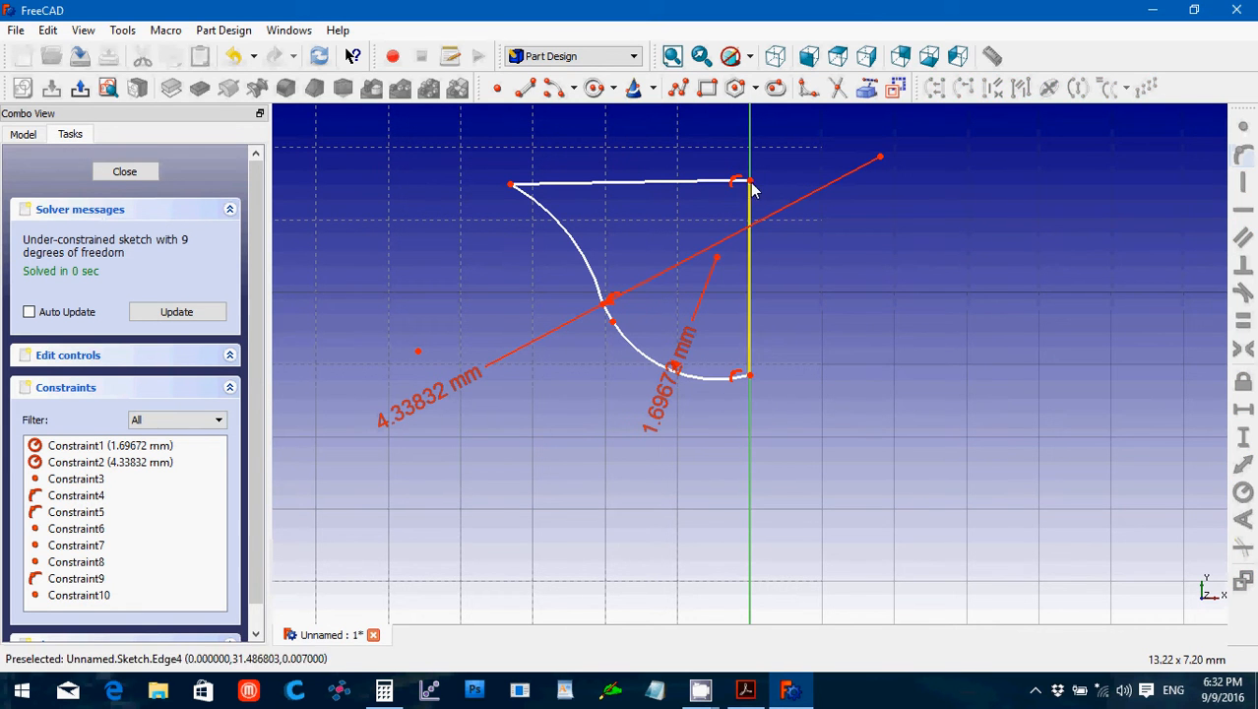
Constrain the profile's upper line horizontal and close the sketch.
left_click(702, 184)
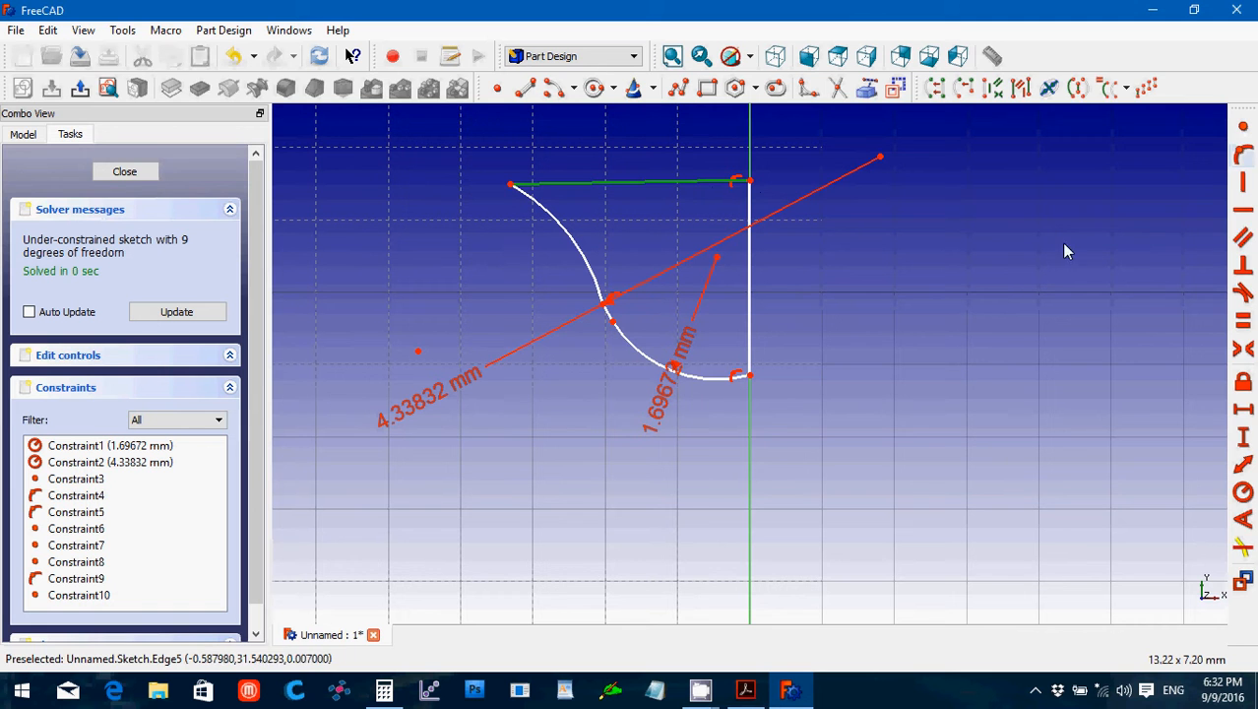
left_click(1242, 209)
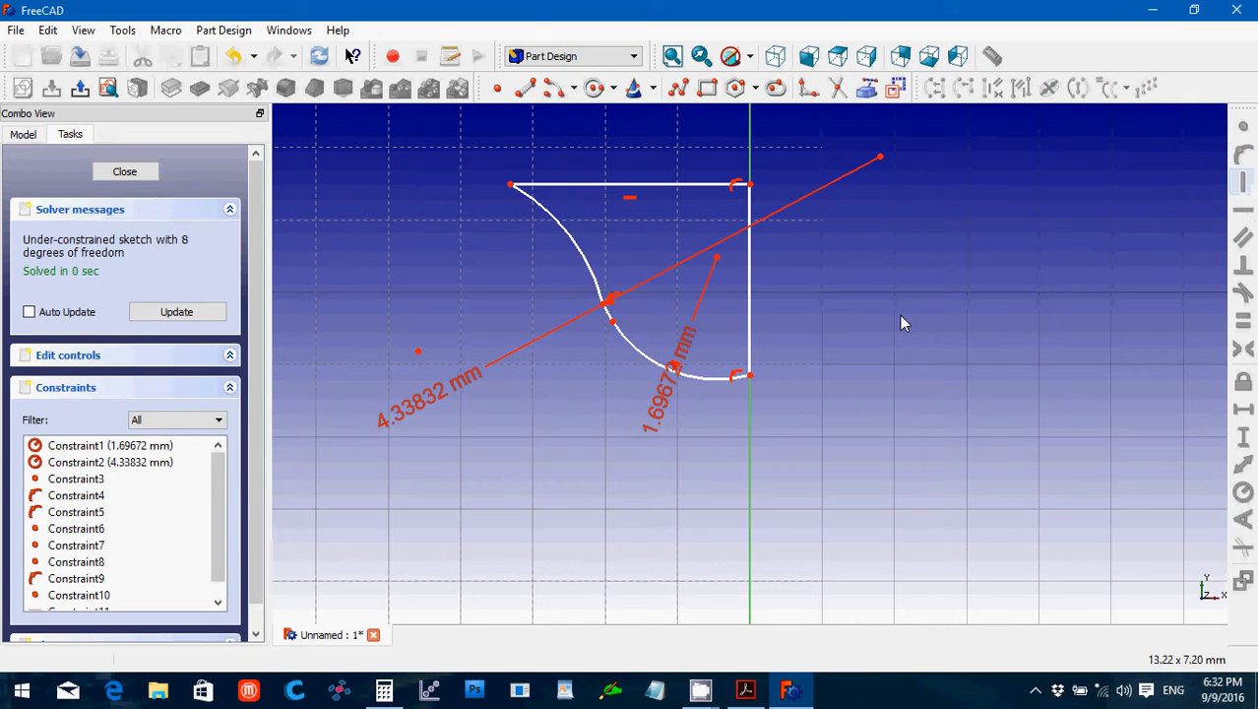
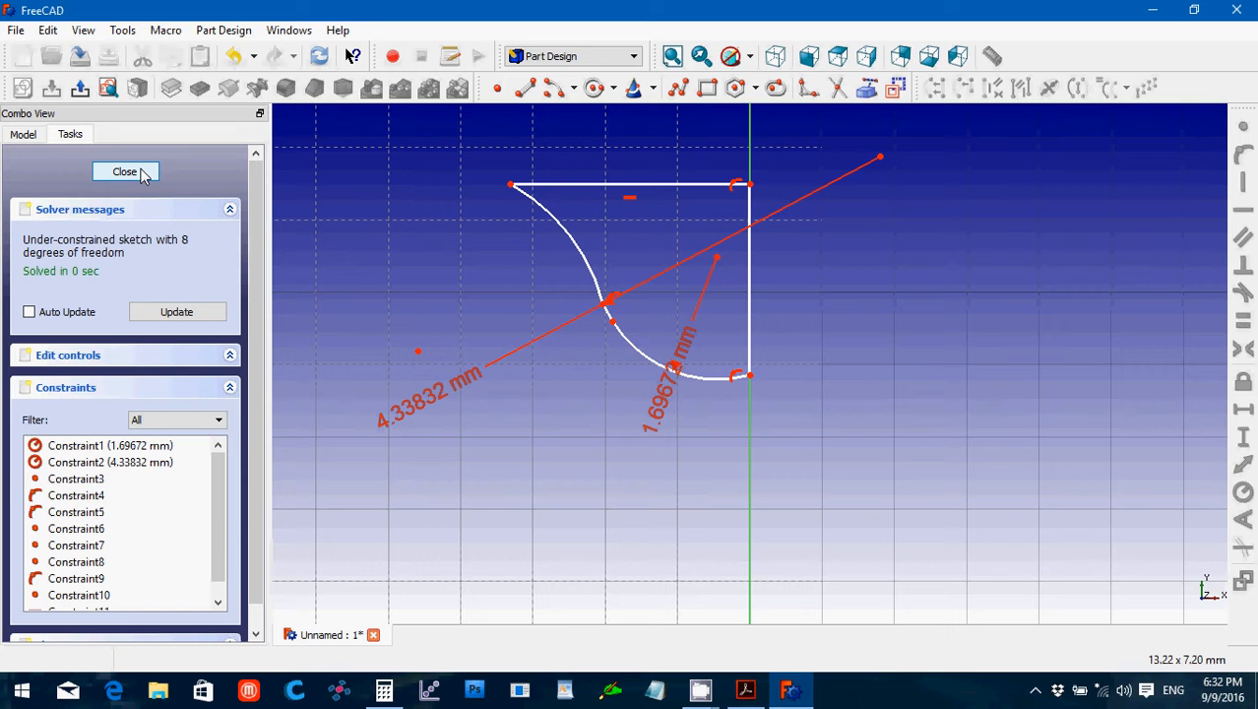
left_click(141, 173)
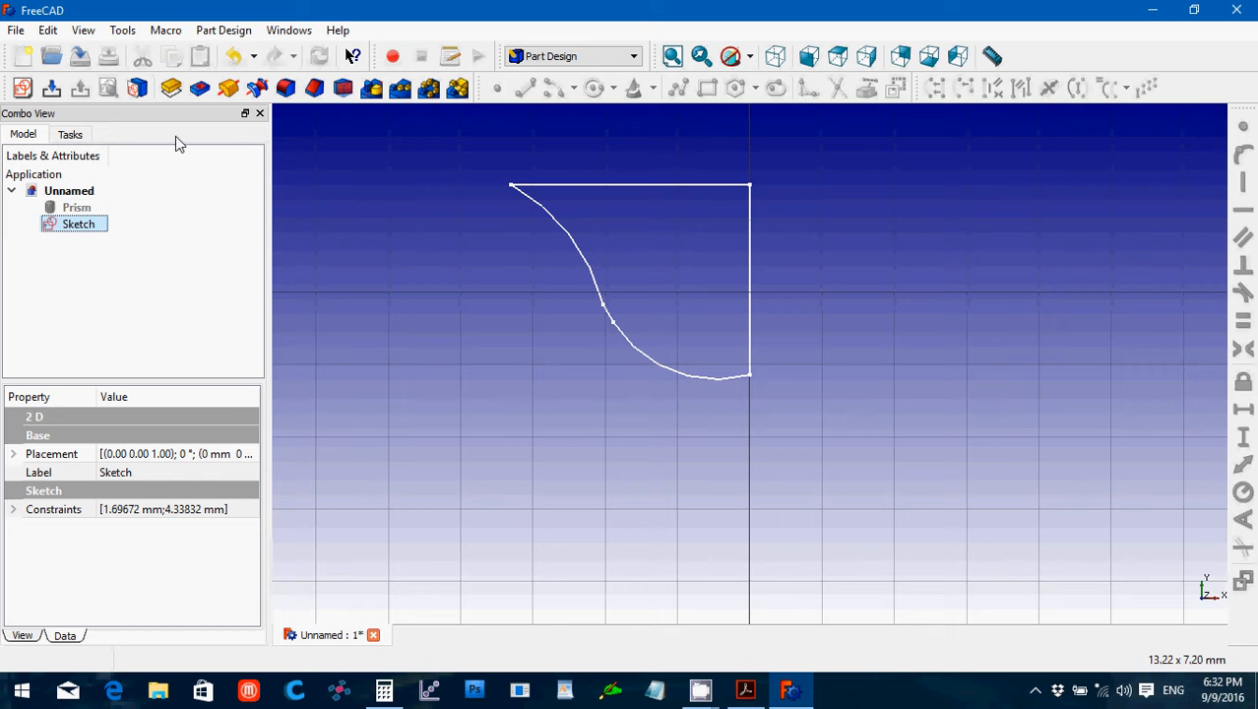
Create a new sketch on the XY plane and draw a circle of about 32.1 mm radius centred on the origin.
left_click(22, 87)
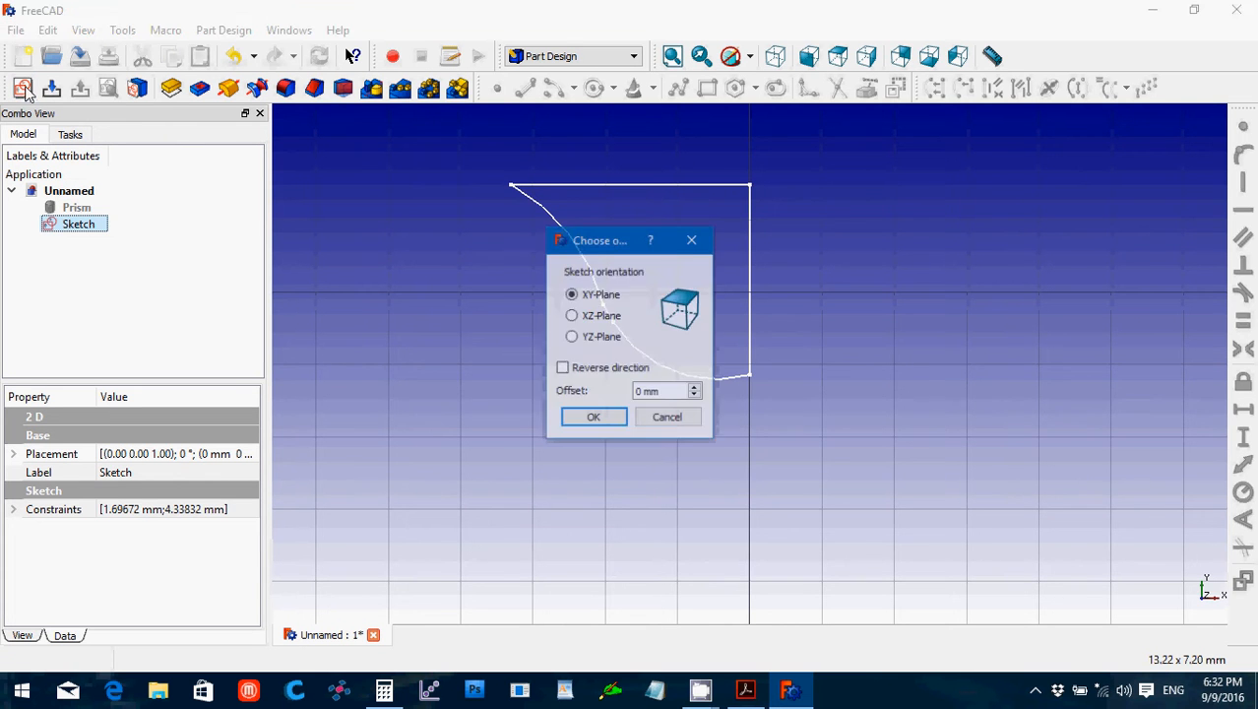
left_click(592, 417)
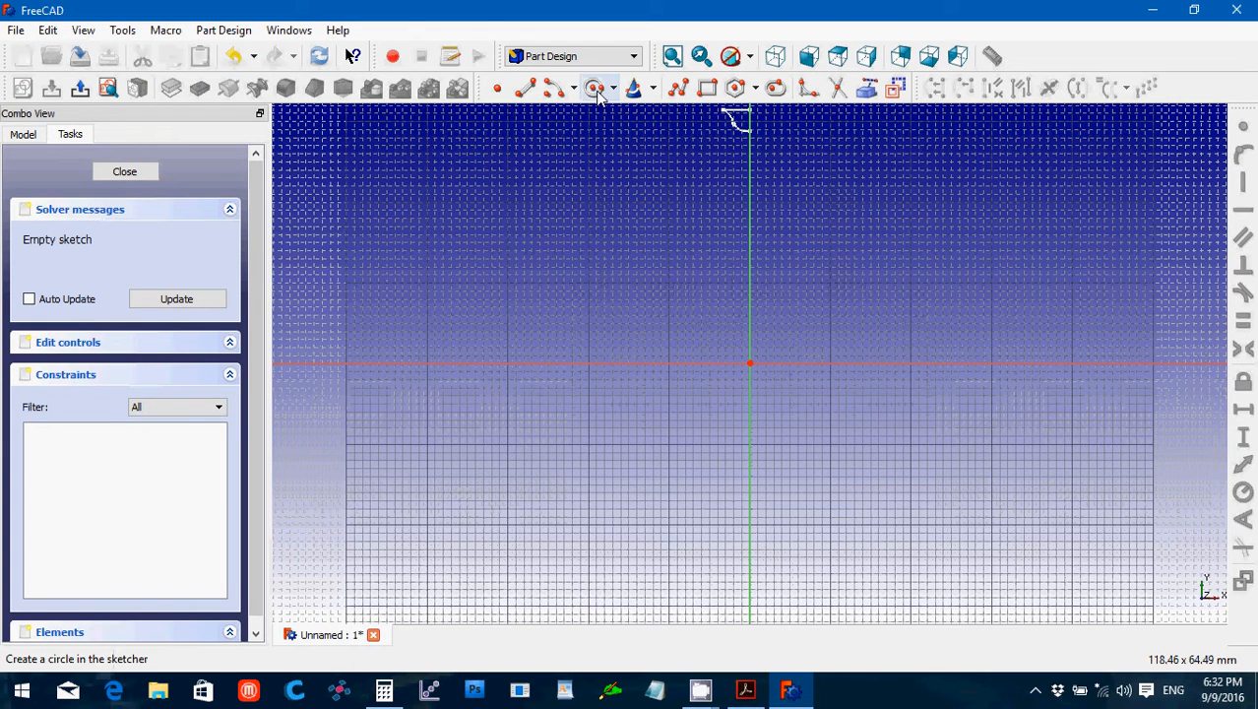
left_click(597, 91)
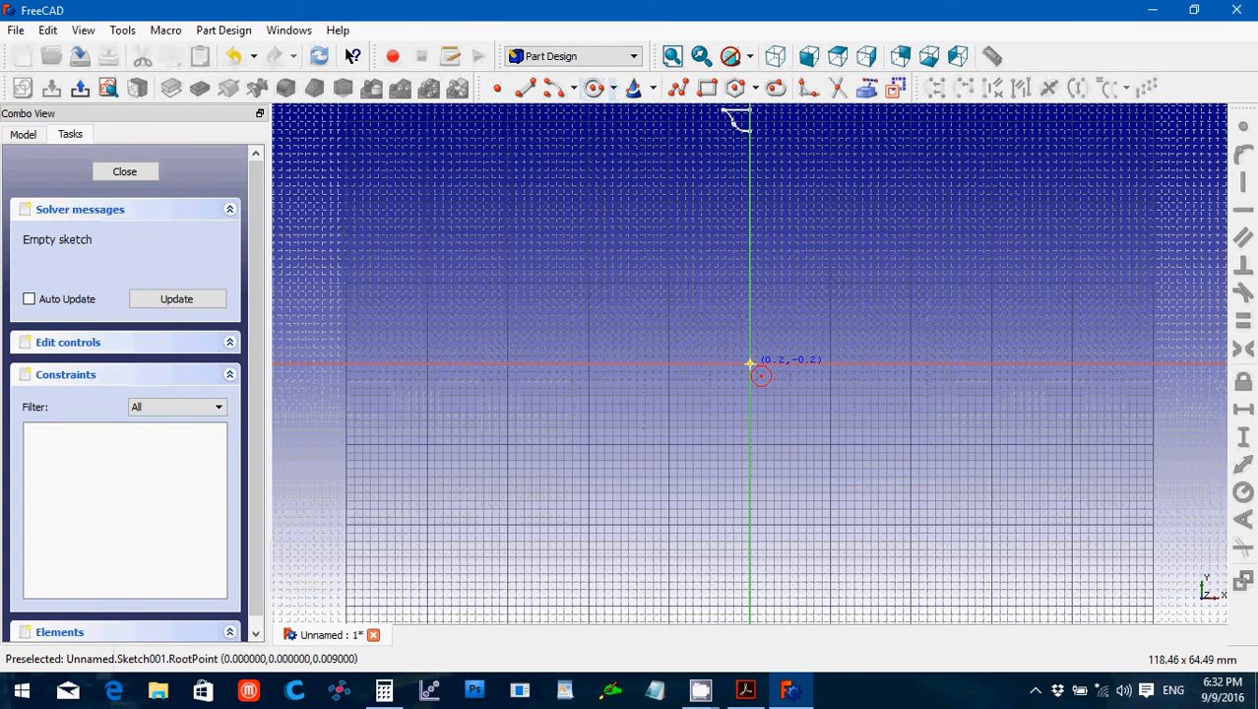
left_click(749, 364)
scroll(724, 185, "up", 2)
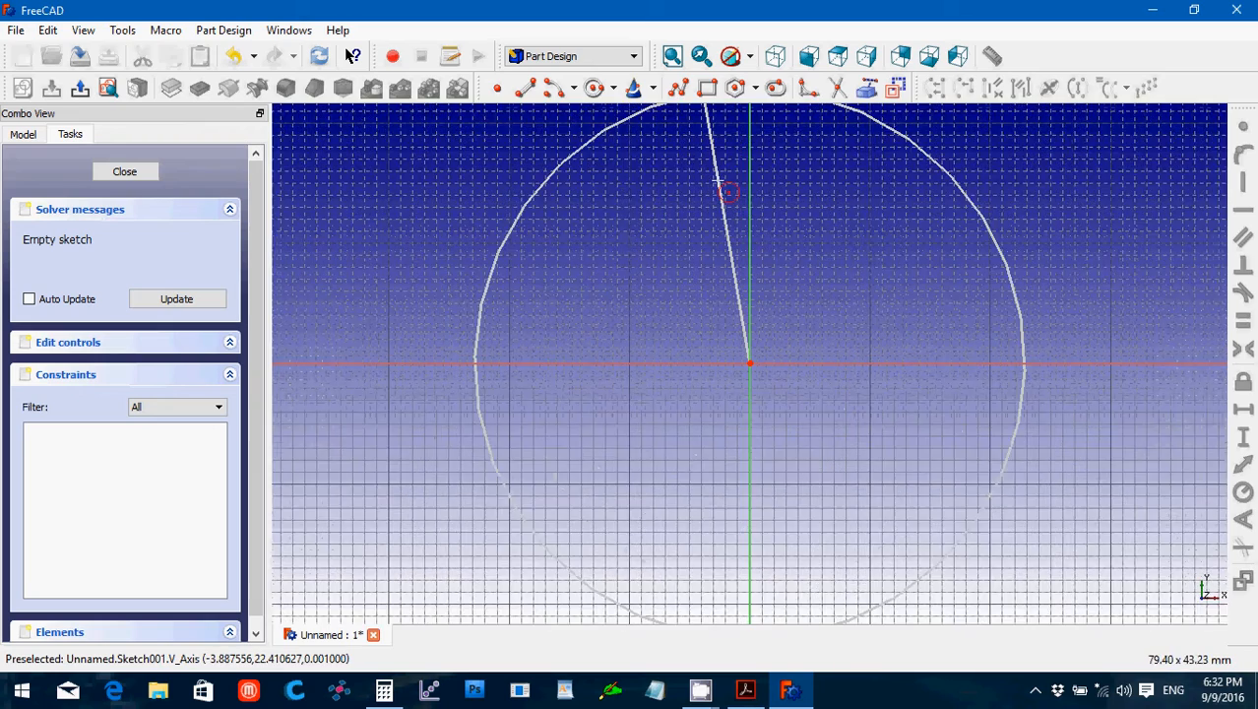
scroll(724, 187, "up", 3)
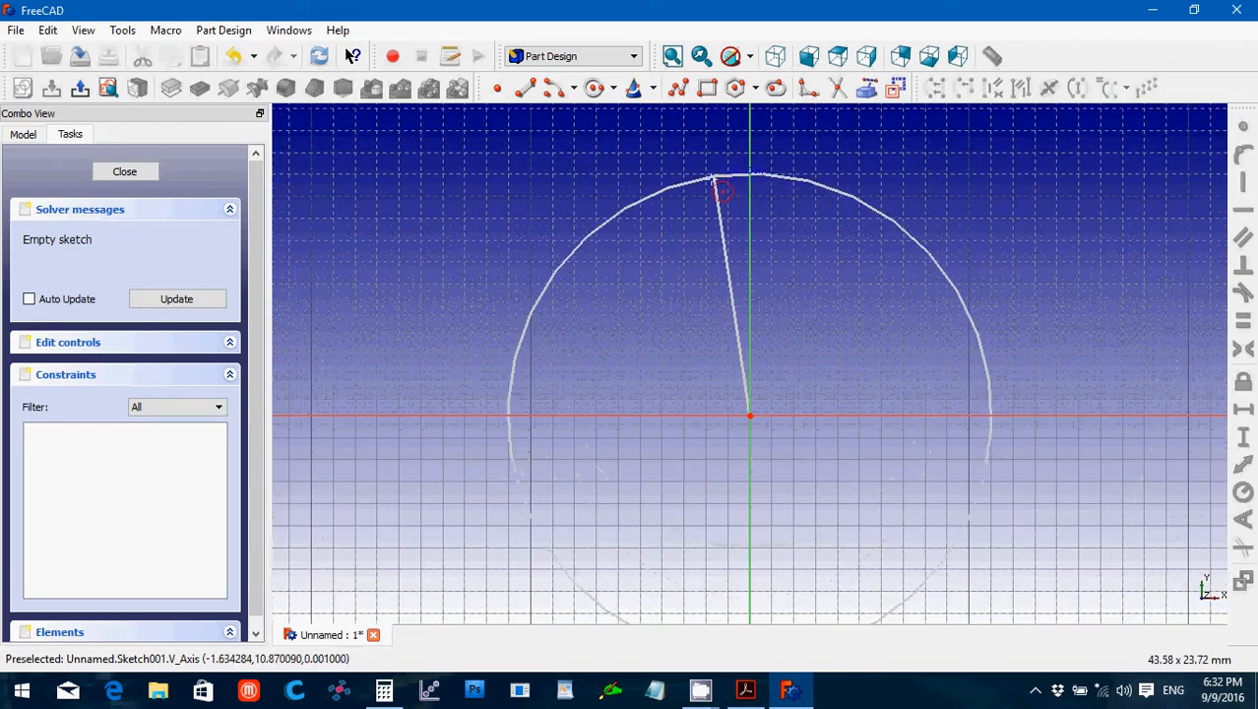
scroll(726, 167, "down", 8)
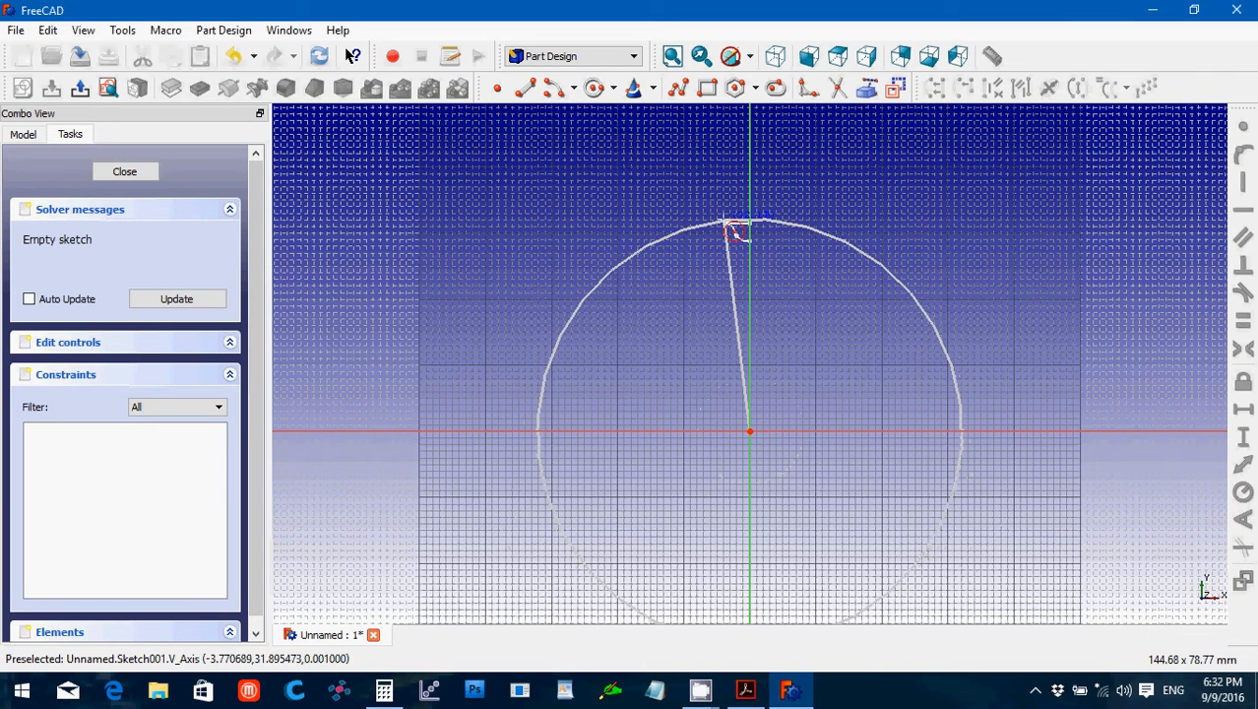
left_click(733, 230)
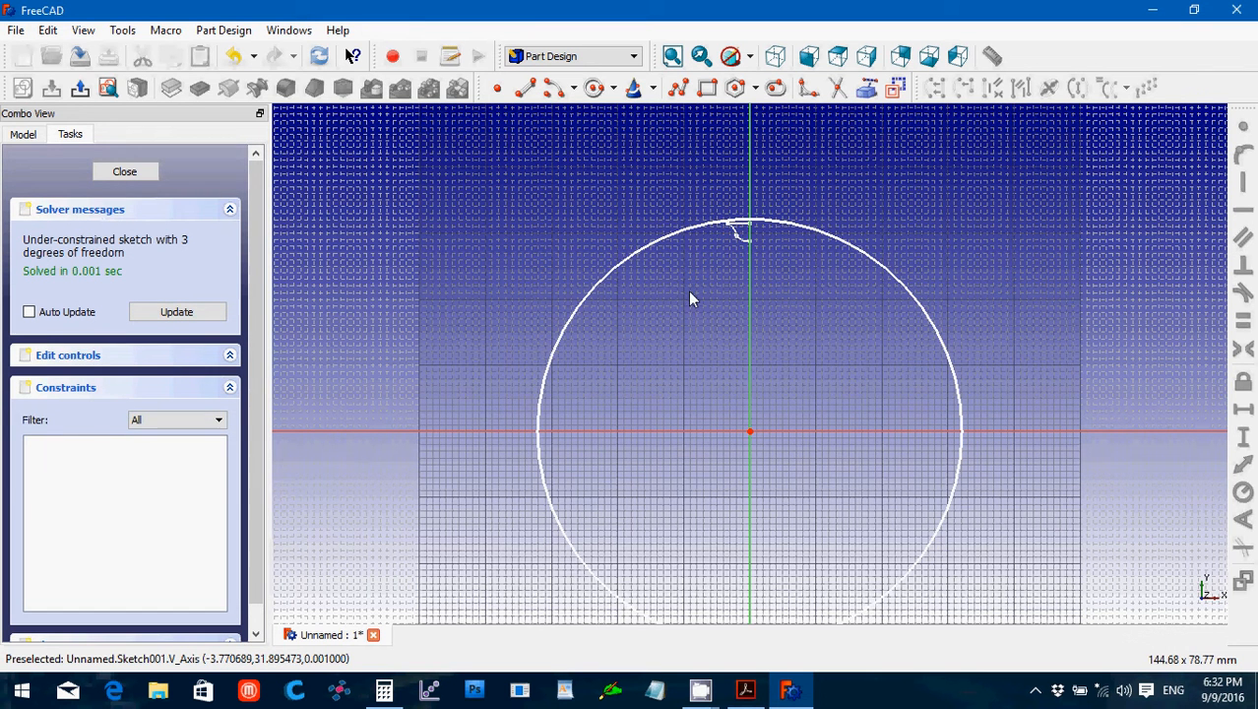
Add a radius constraint of 32 mm to the circle around the tooth-gap profile.
scroll(699, 323, "up", 10)
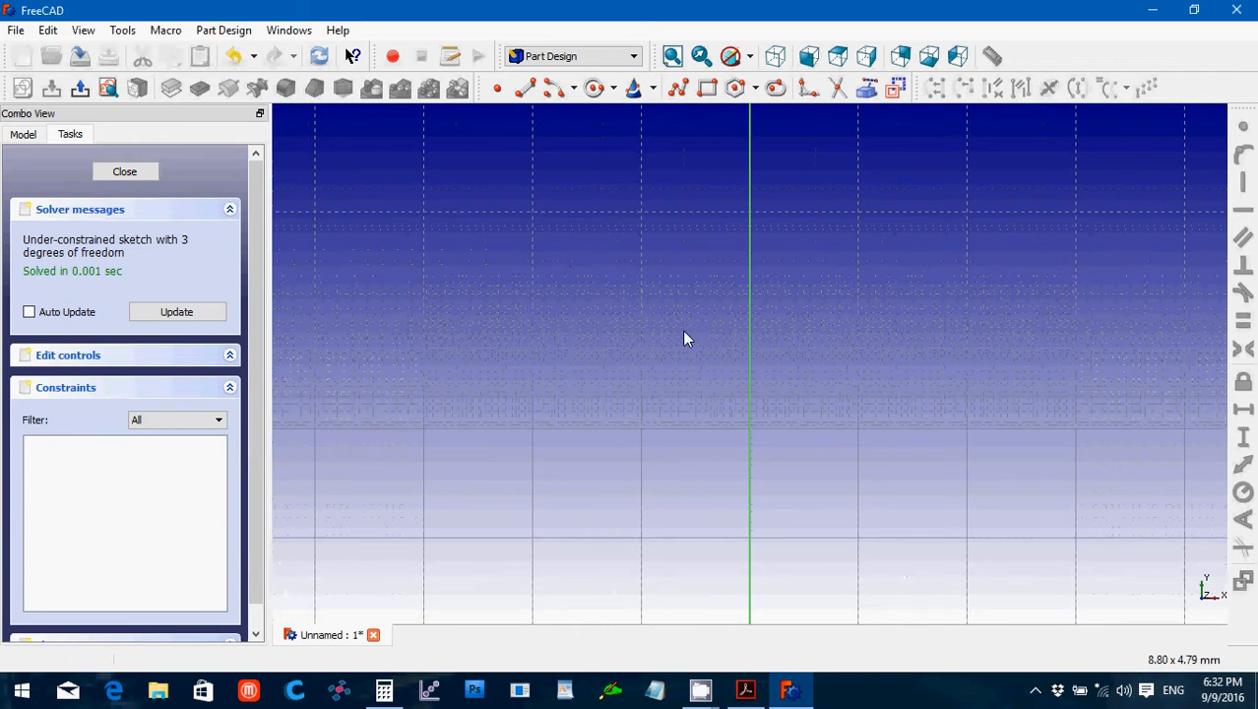
key("Up")
key("Up")
key("Up")
key("Up")
key("Up")
key("Up")
key("Up")
key("Up")
key("Up")
key("Up")
key("Up")
key("Up")
key("Up")
key("Up")
key("Up")
key("Up")
key("Up")
key("Up")
key("Up")
key("Up")
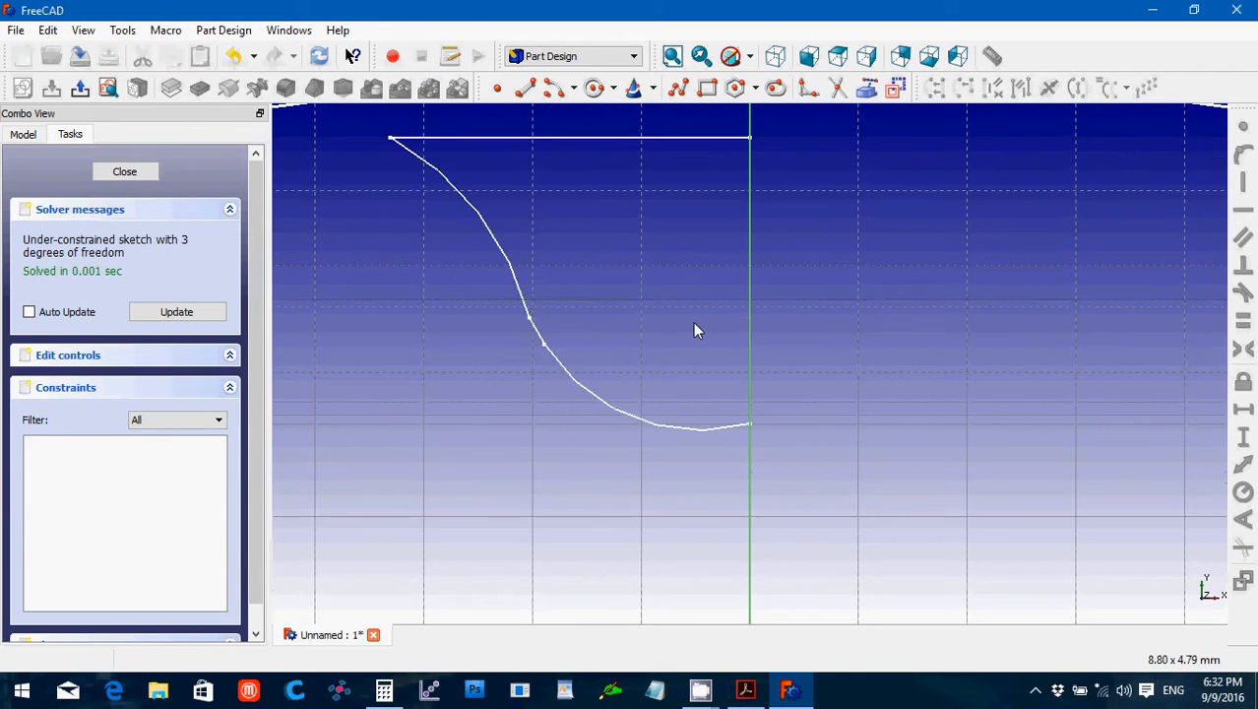
key("Down")
key("Down")
key("Down")
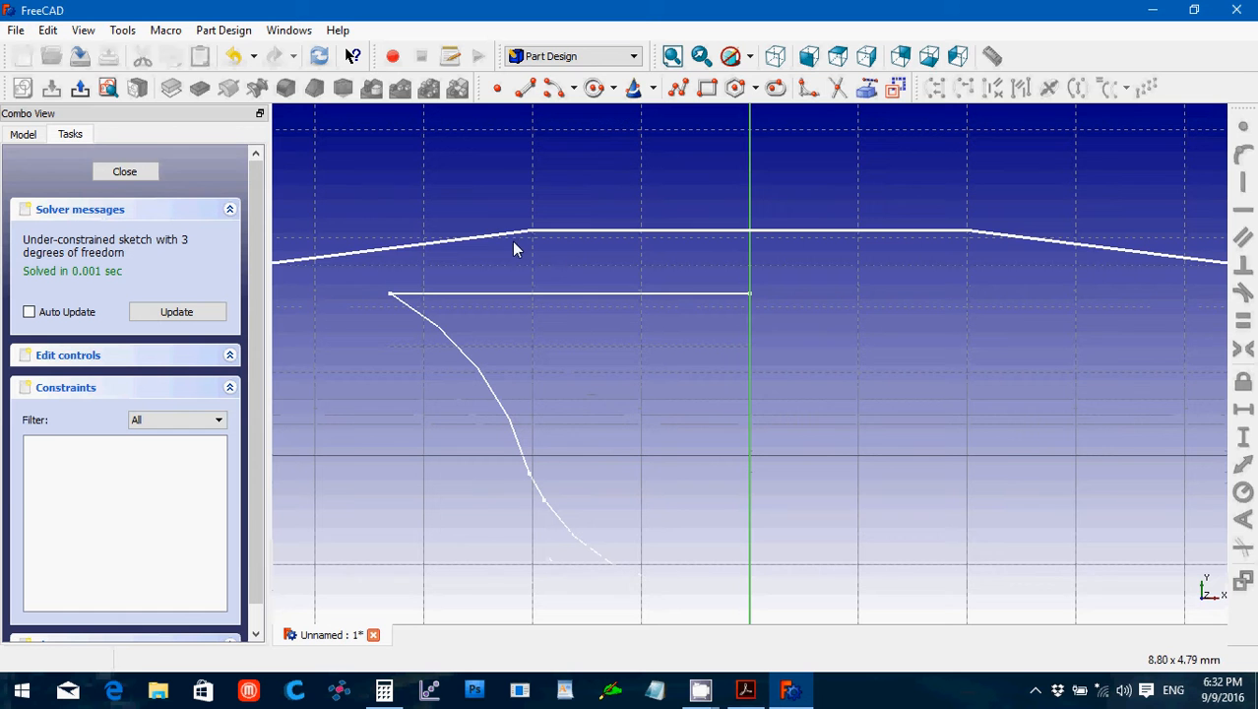
left_click(504, 233)
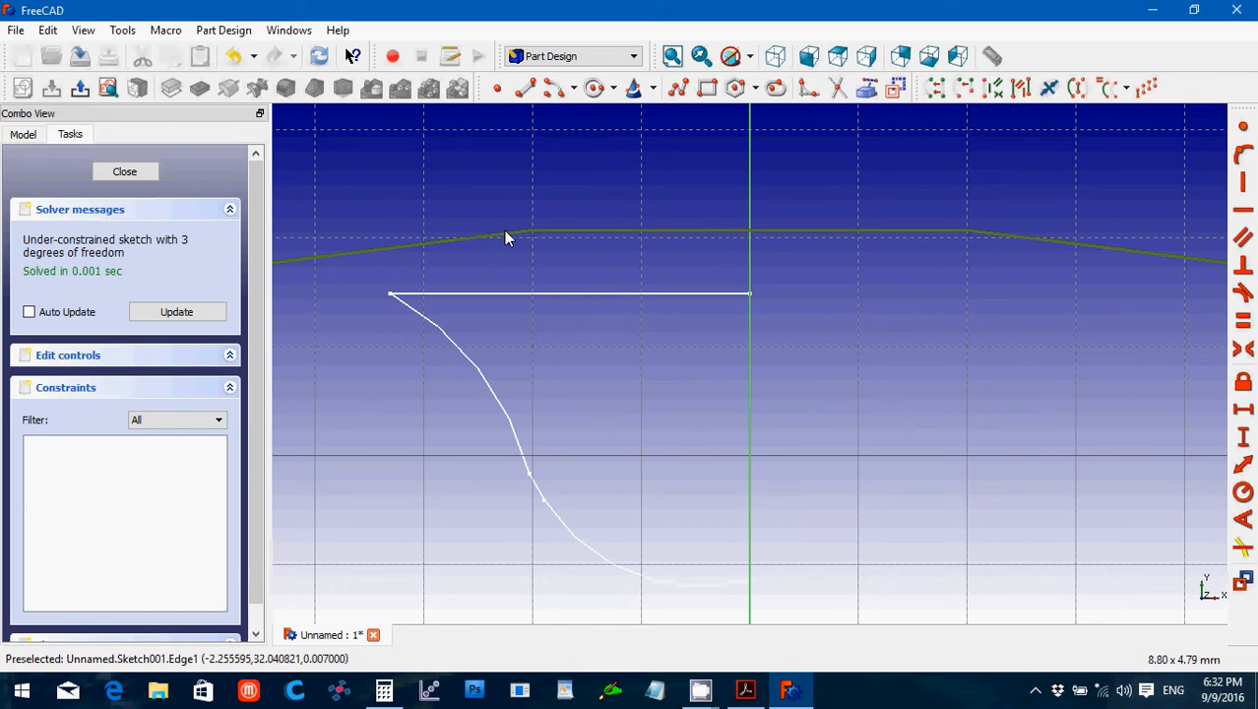
left_click(1242, 494)
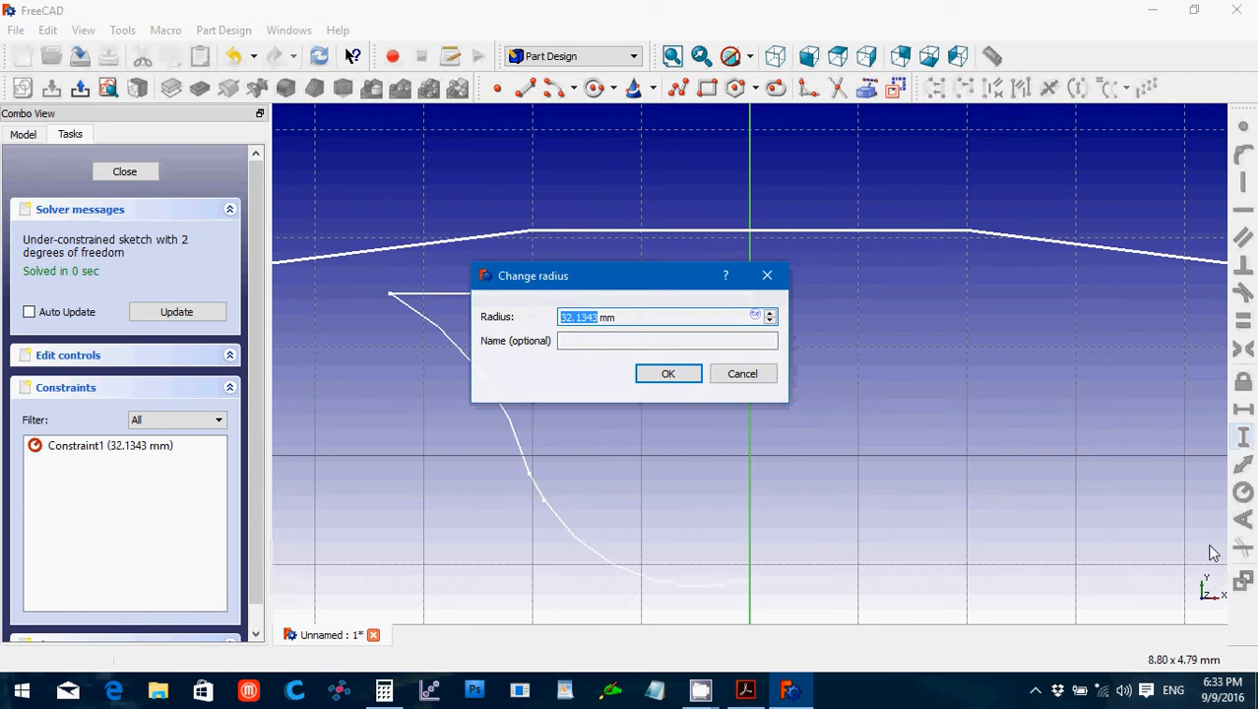
type("2")
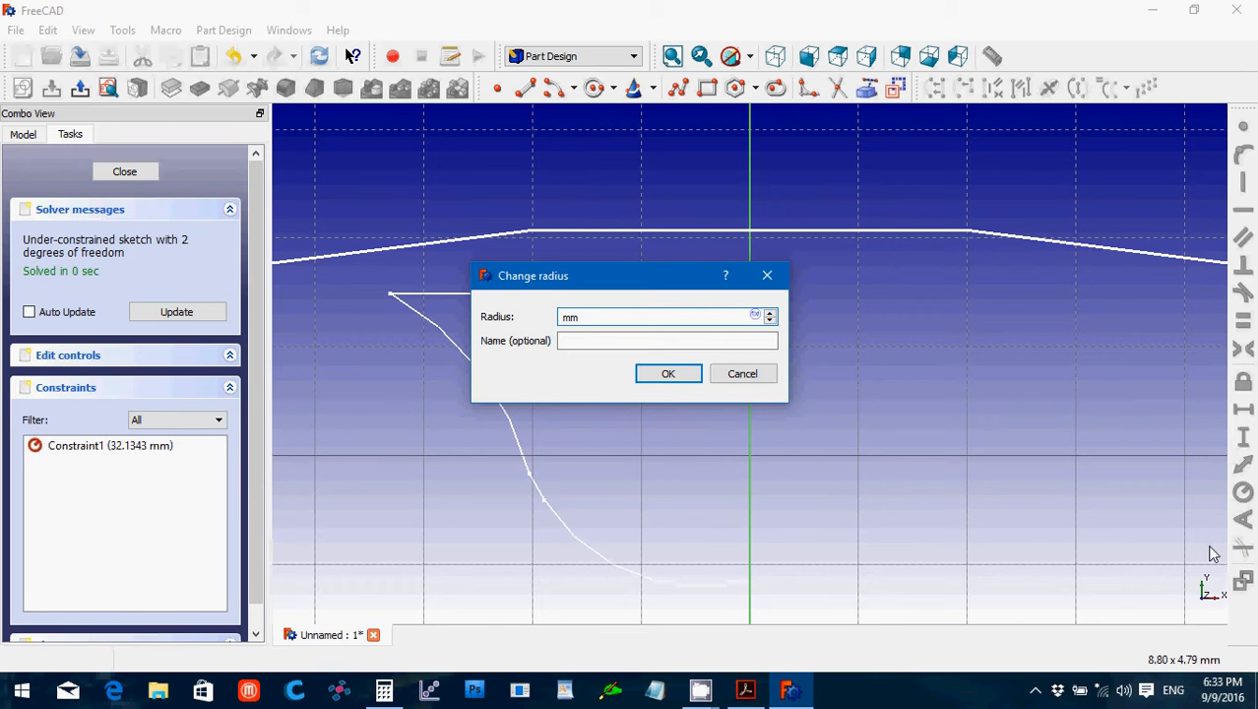
type("32")
key("Return")
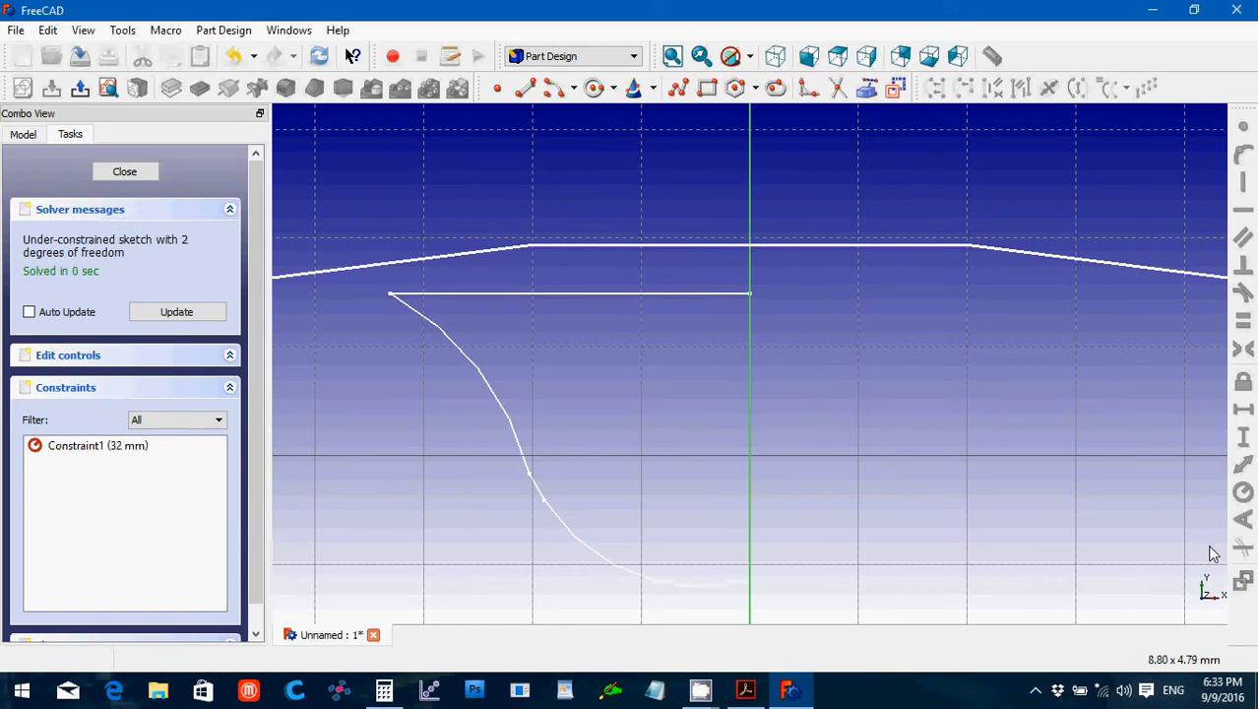
Move the circle's radius dimension label just outside the circle, near the tooth-gap profile.
scroll(1146, 463, "down", 5)
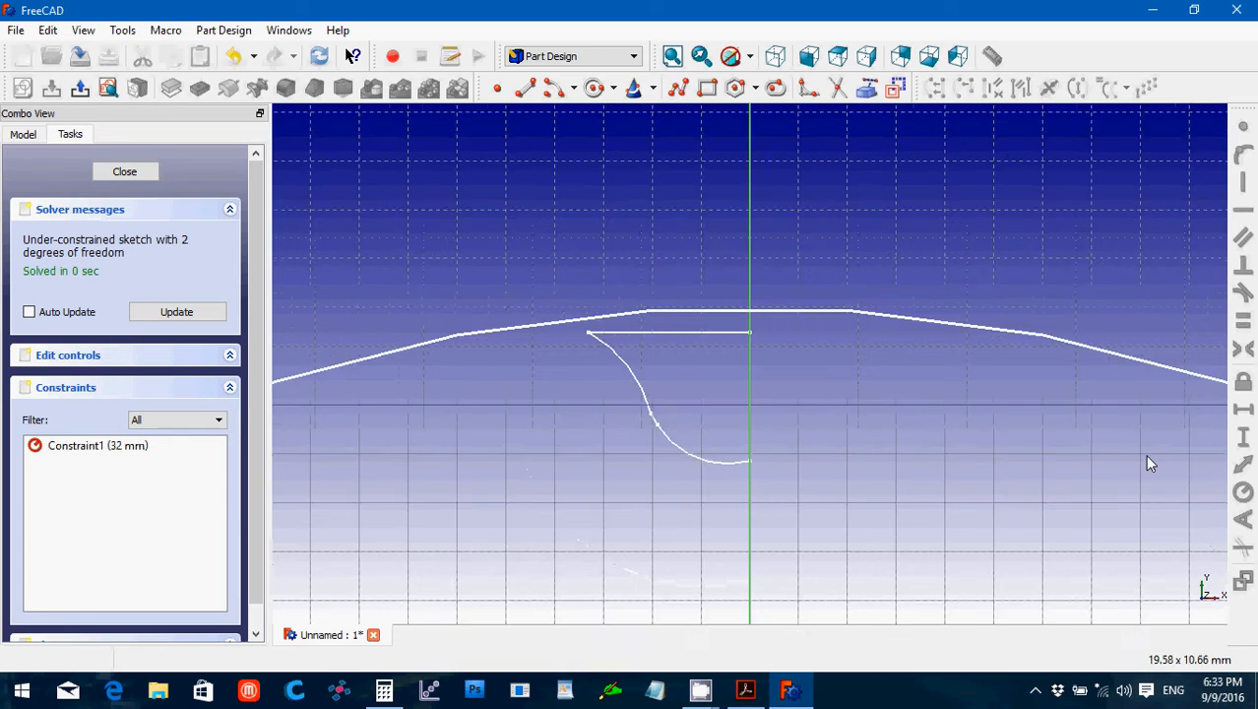
scroll(1146, 462, "down", 5)
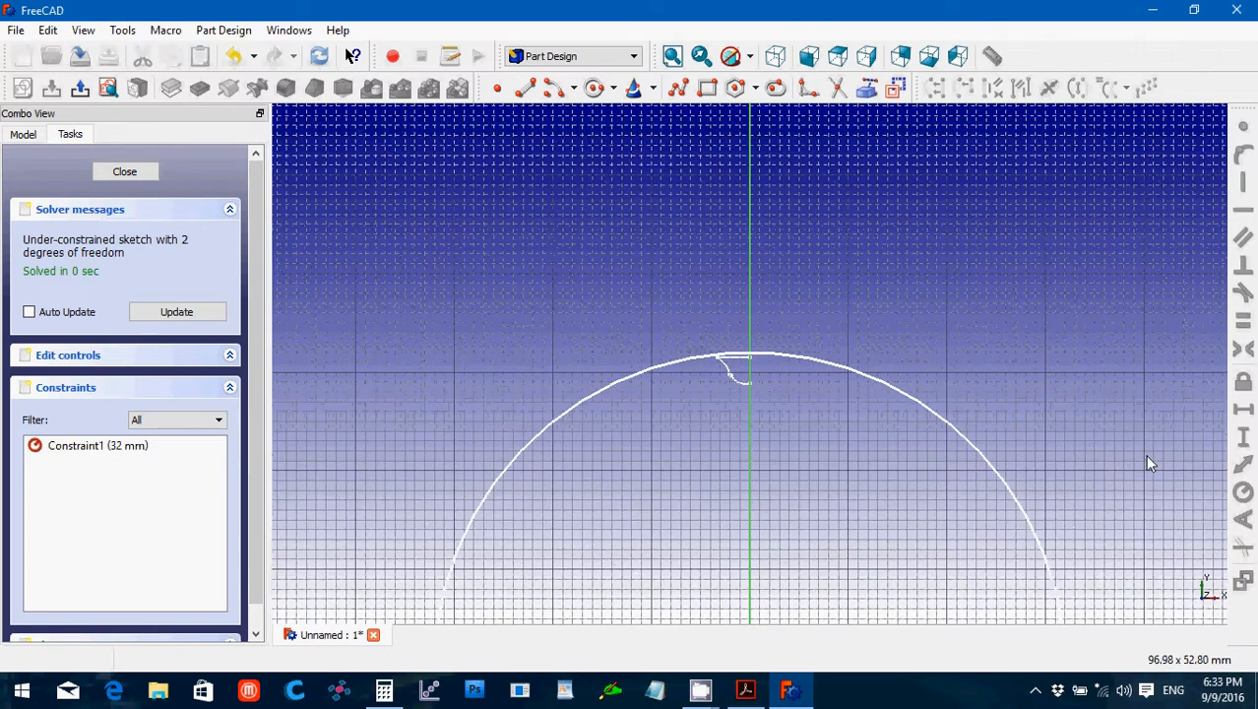
mouse_move(882, 501)
left_mouse_down()
mouse_move(831, 379)
mouse_move(717, 333)
mouse_move(707, 348)
left_mouse_up()
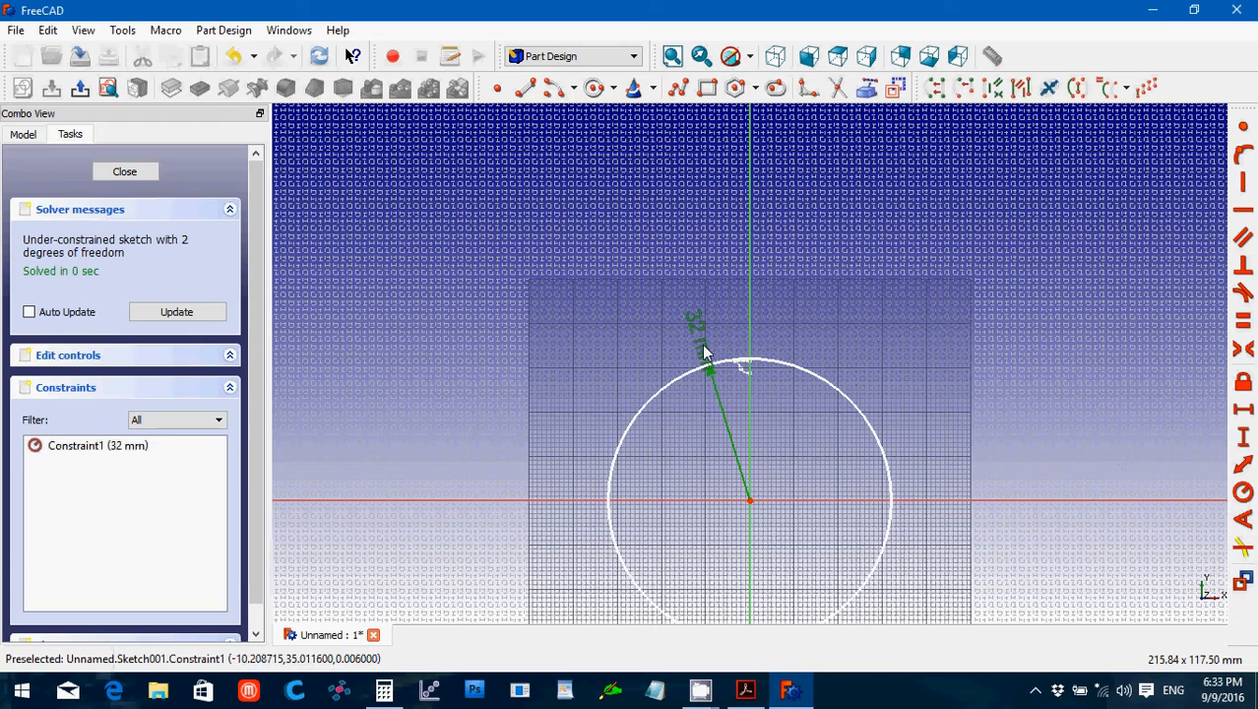
scroll(763, 444, "up", 4)
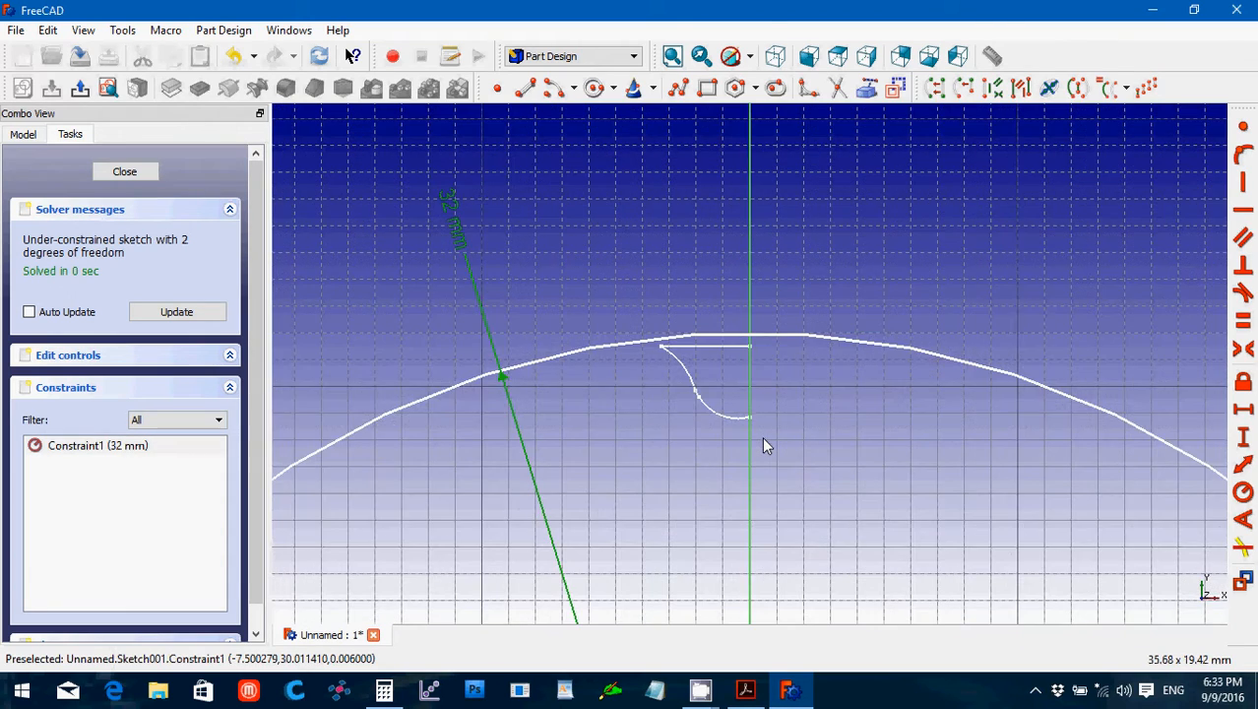
scroll(763, 444, "up", 2)
scroll(765, 445, "up", 2)
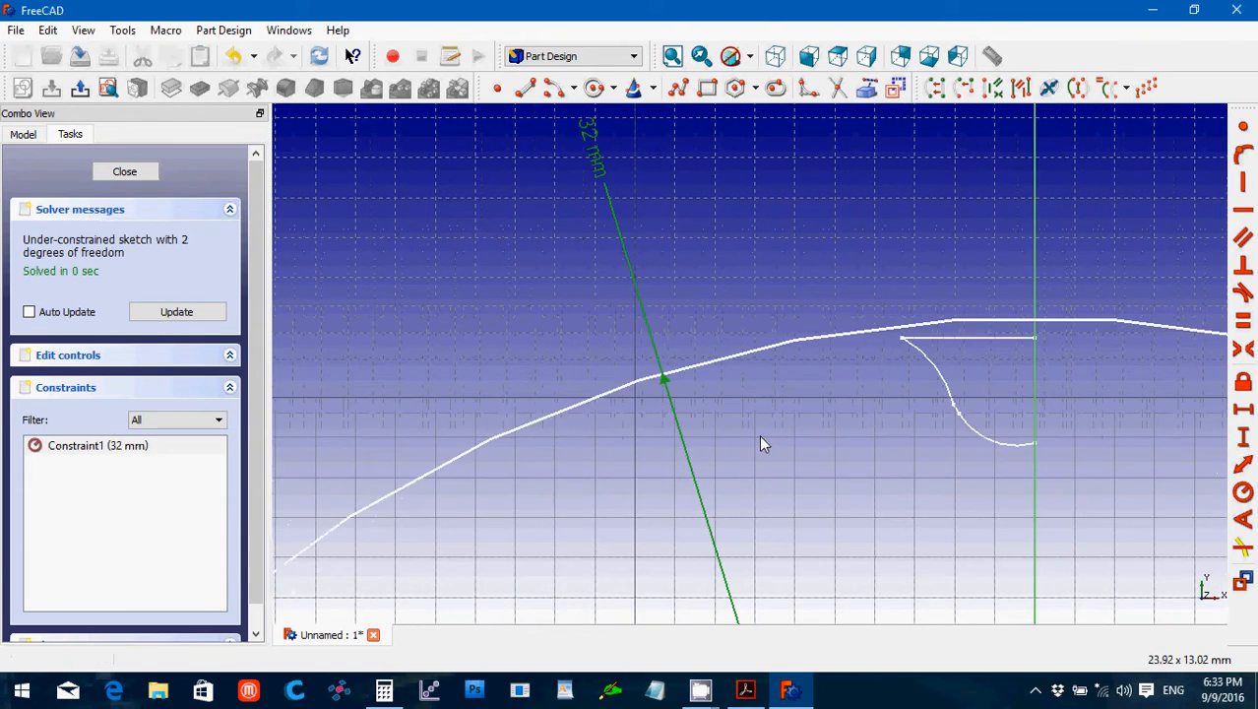
key("Up")
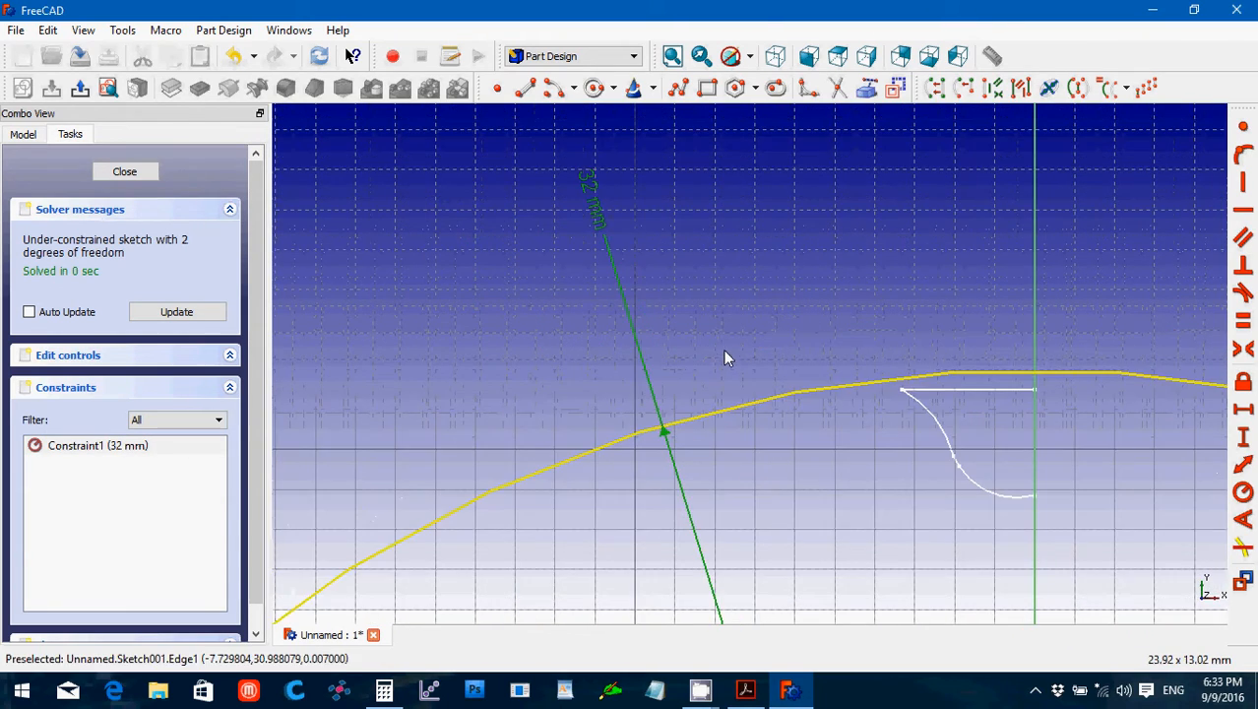
Try circle radii of 31 mm and 31.5 mm against the tooth-gap profile's outer corner.
double_click(596, 210)
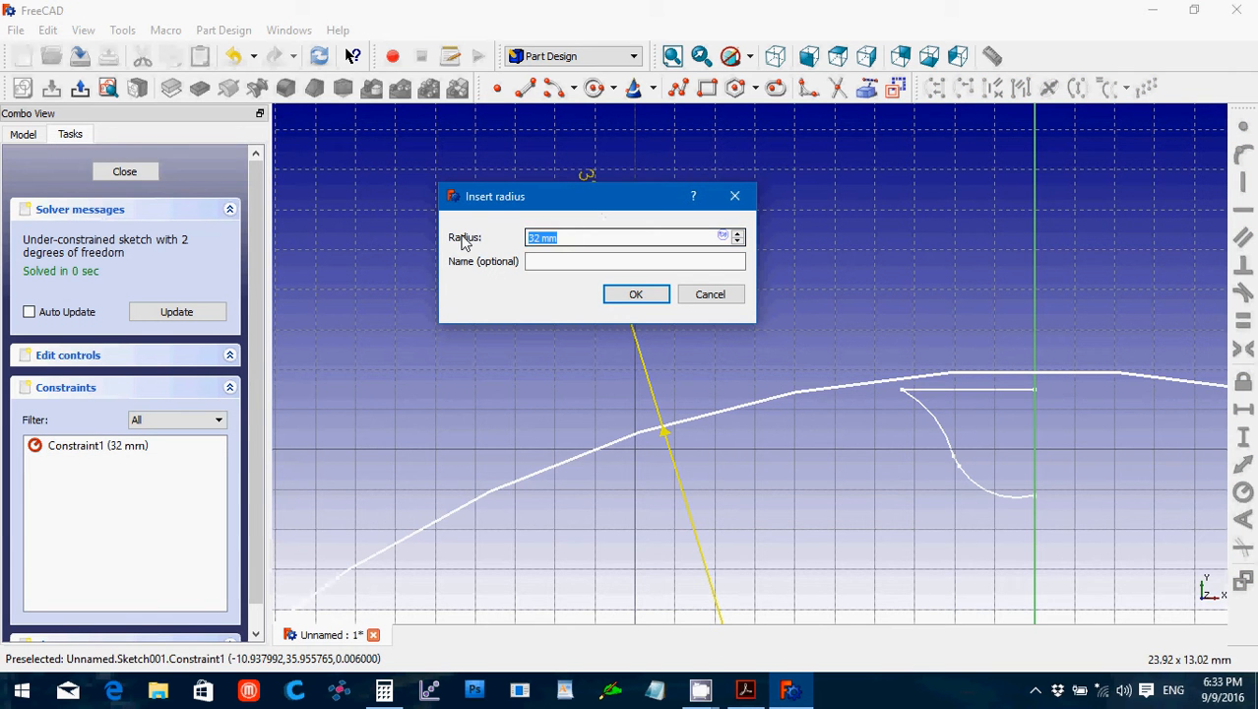
type("31")
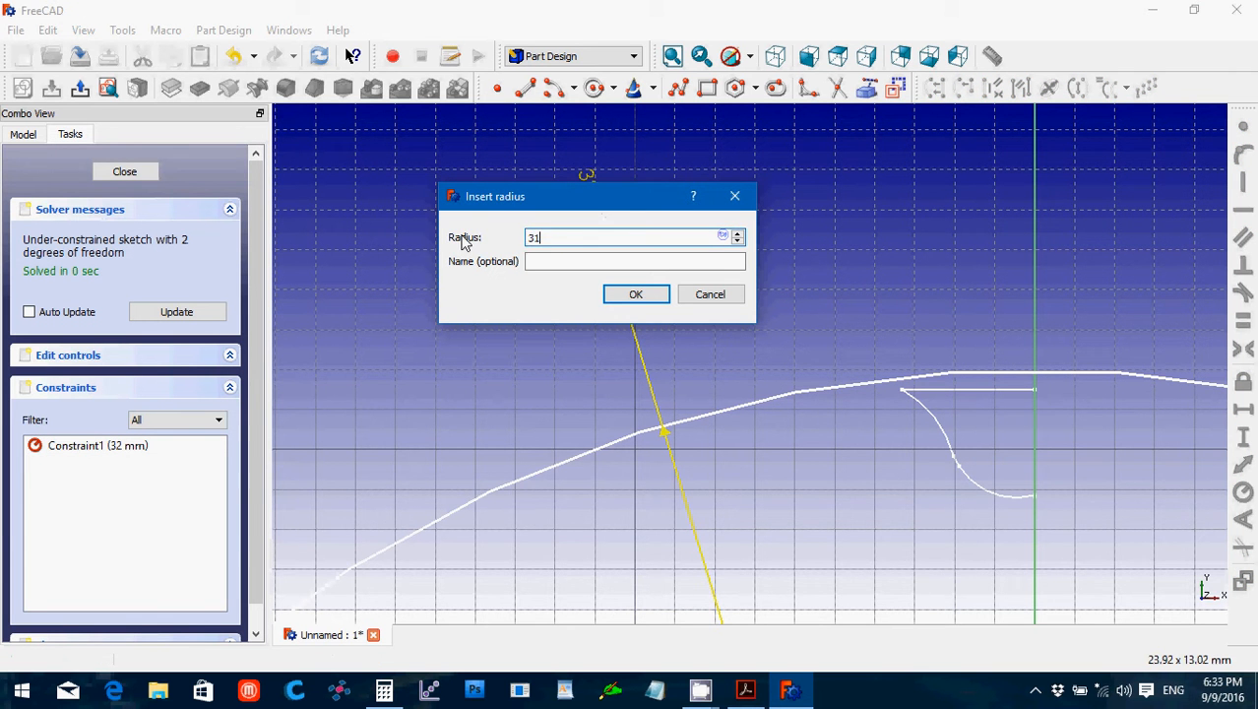
key("Return")
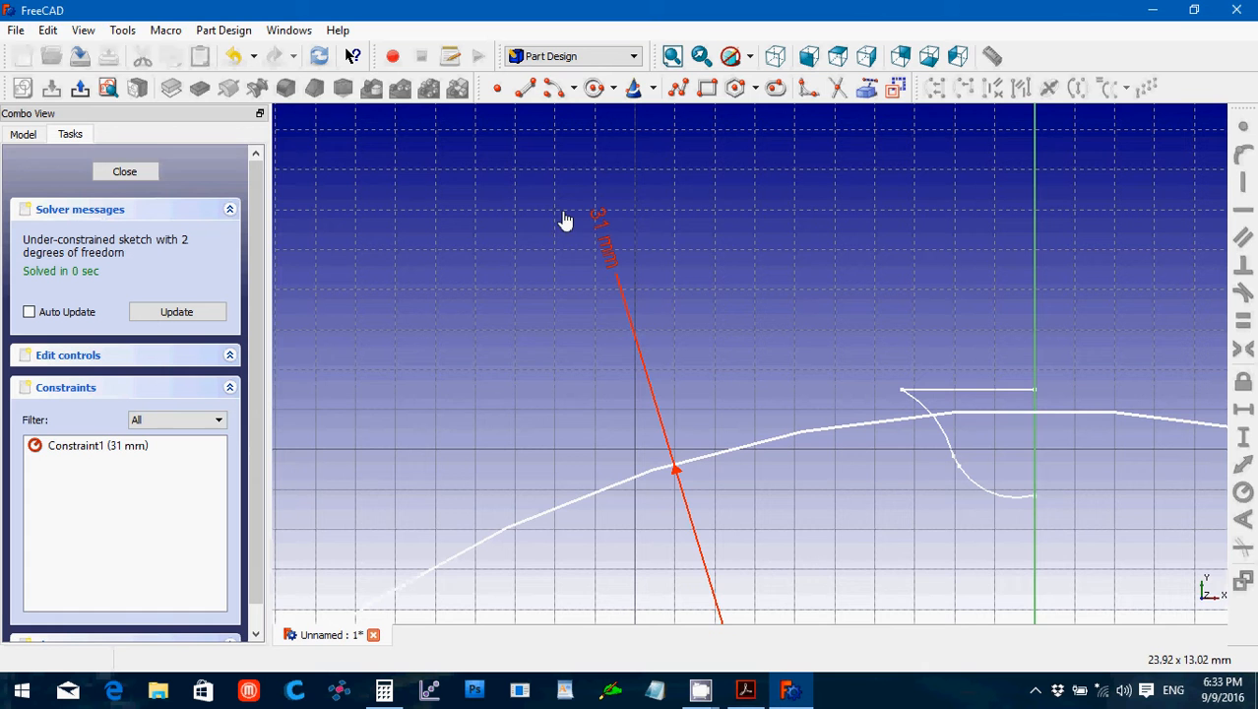
double_click(602, 240)
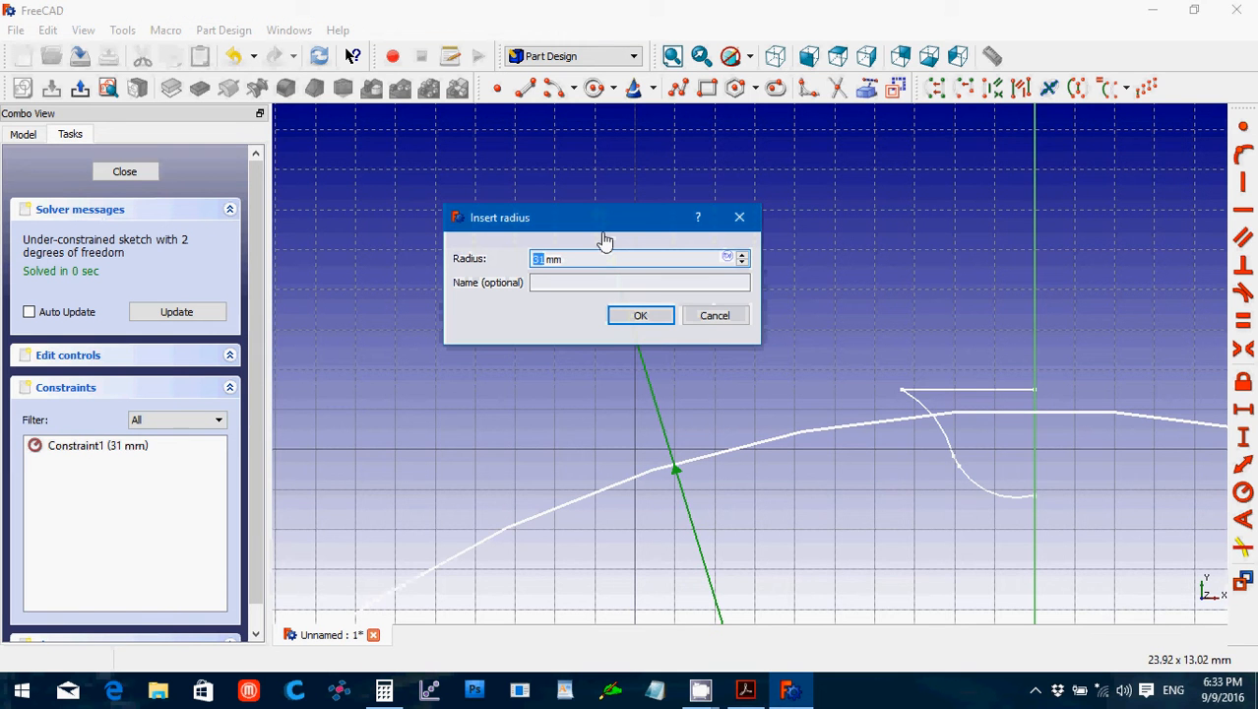
type("31.5")
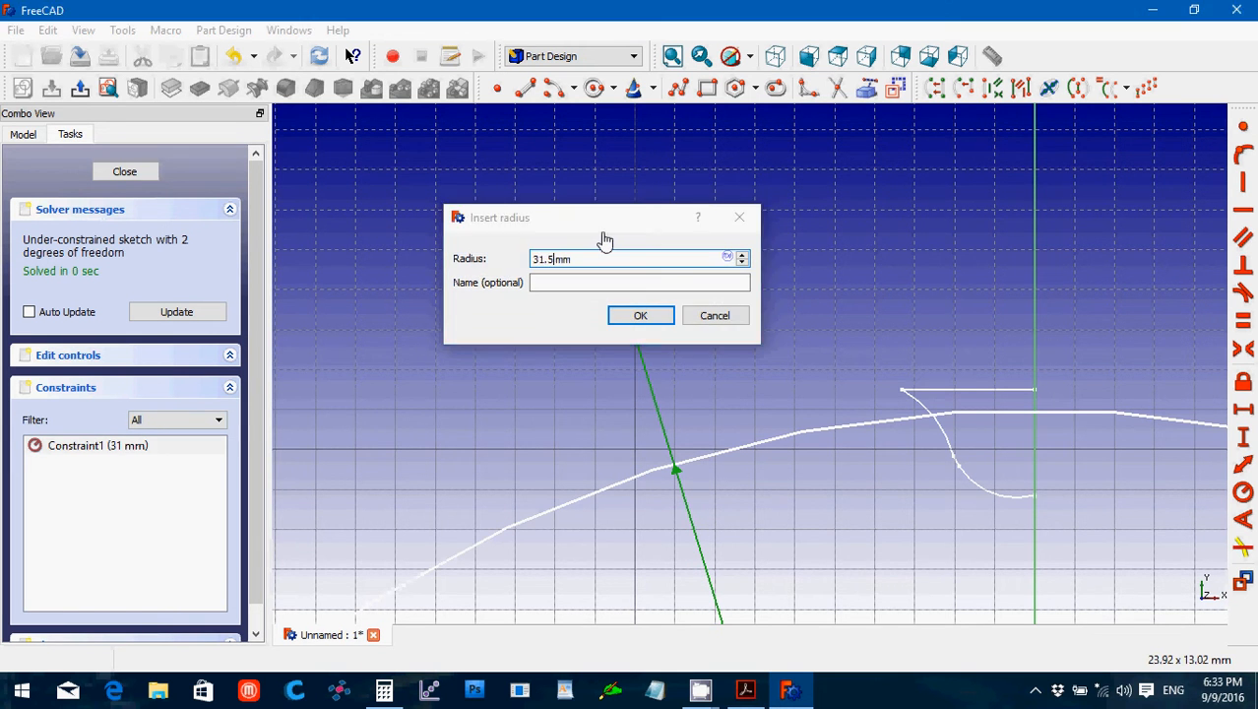
key("Return")
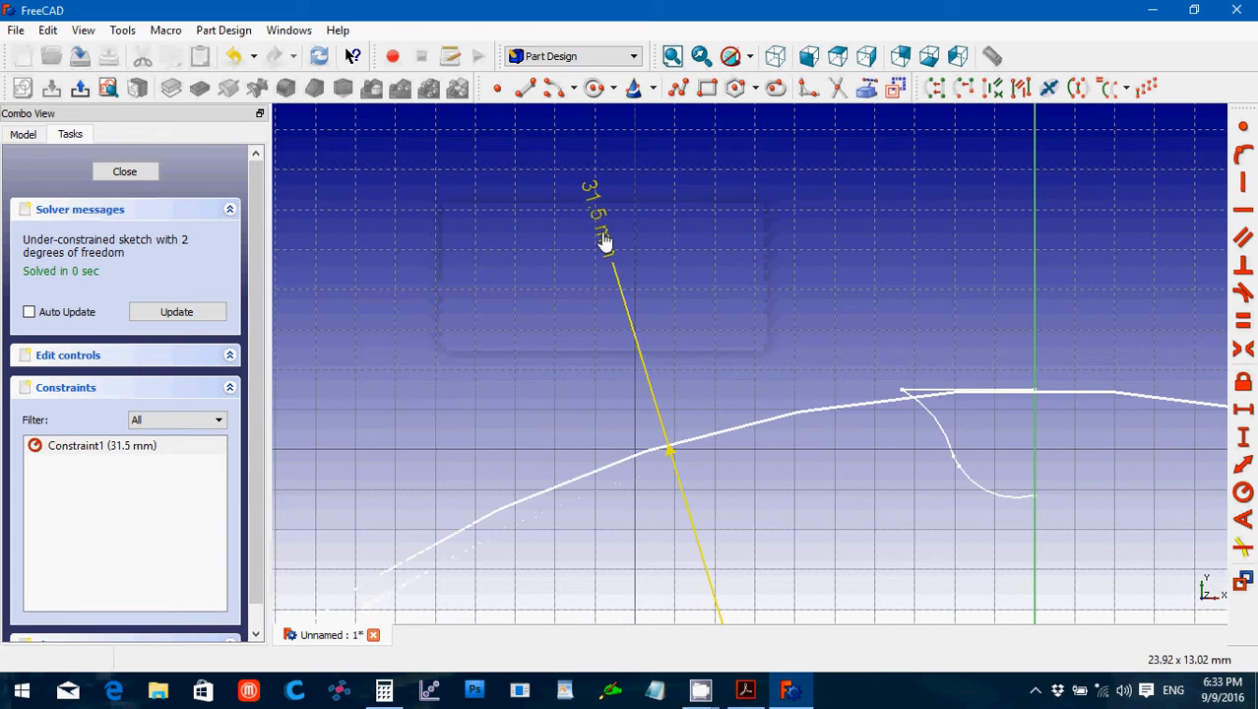
Set the circle's radius to 31.75 mm and close the sketch.
double_click(602, 236)
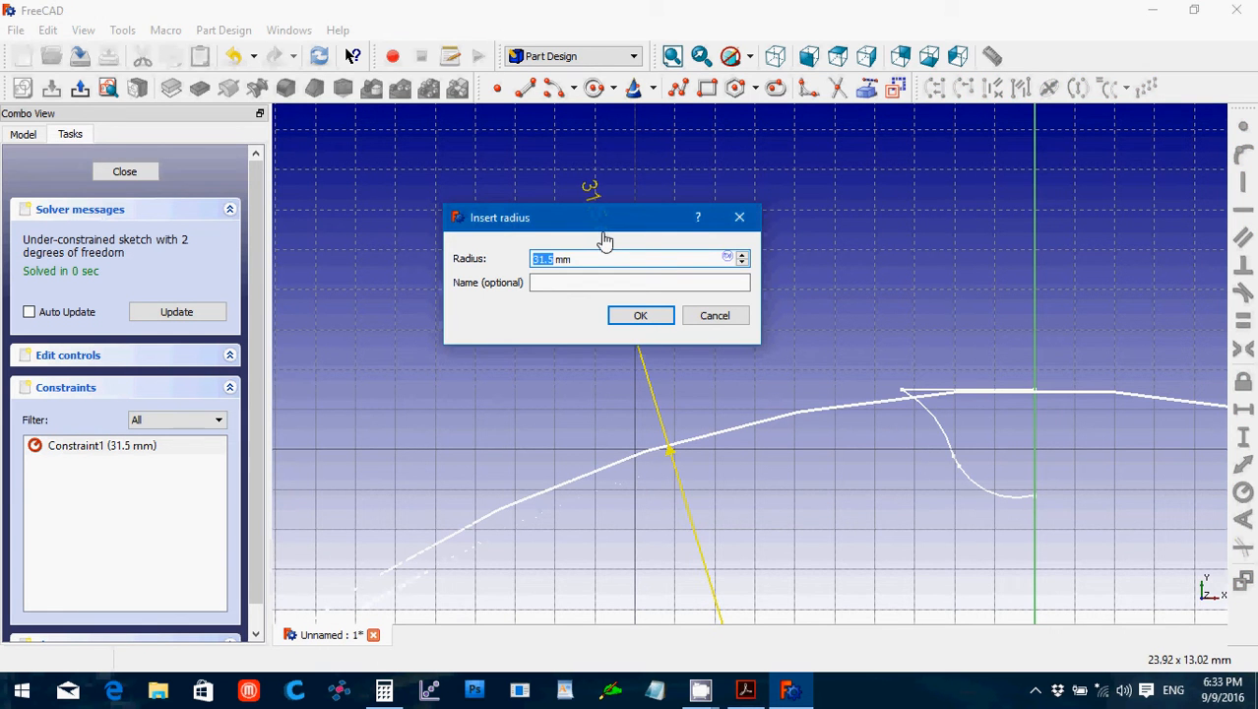
type("31")
type(".75")
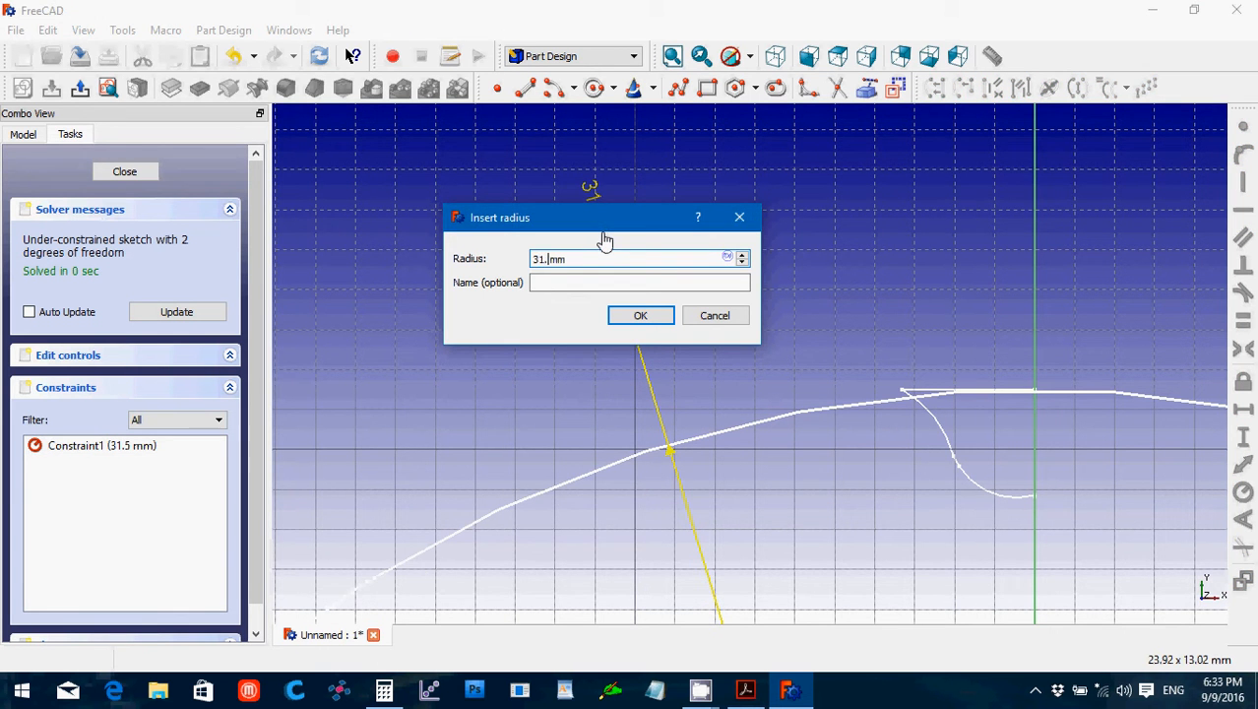
key("Return")
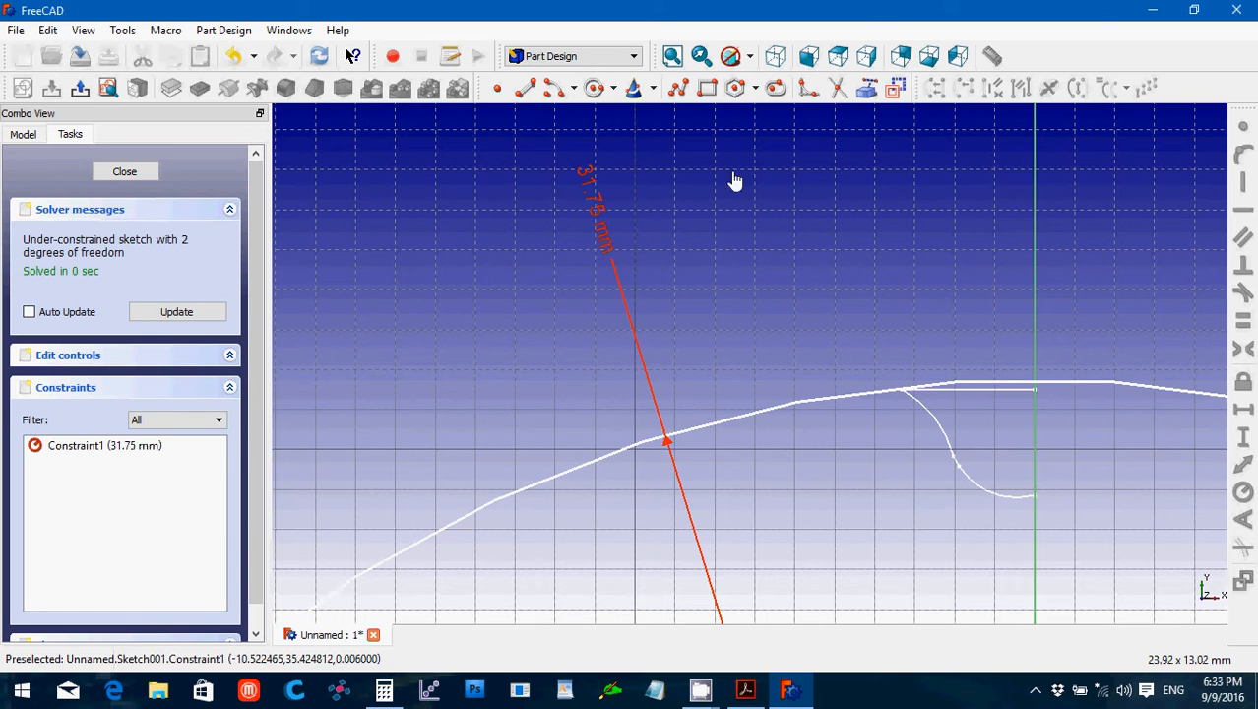
left_click(125, 174)
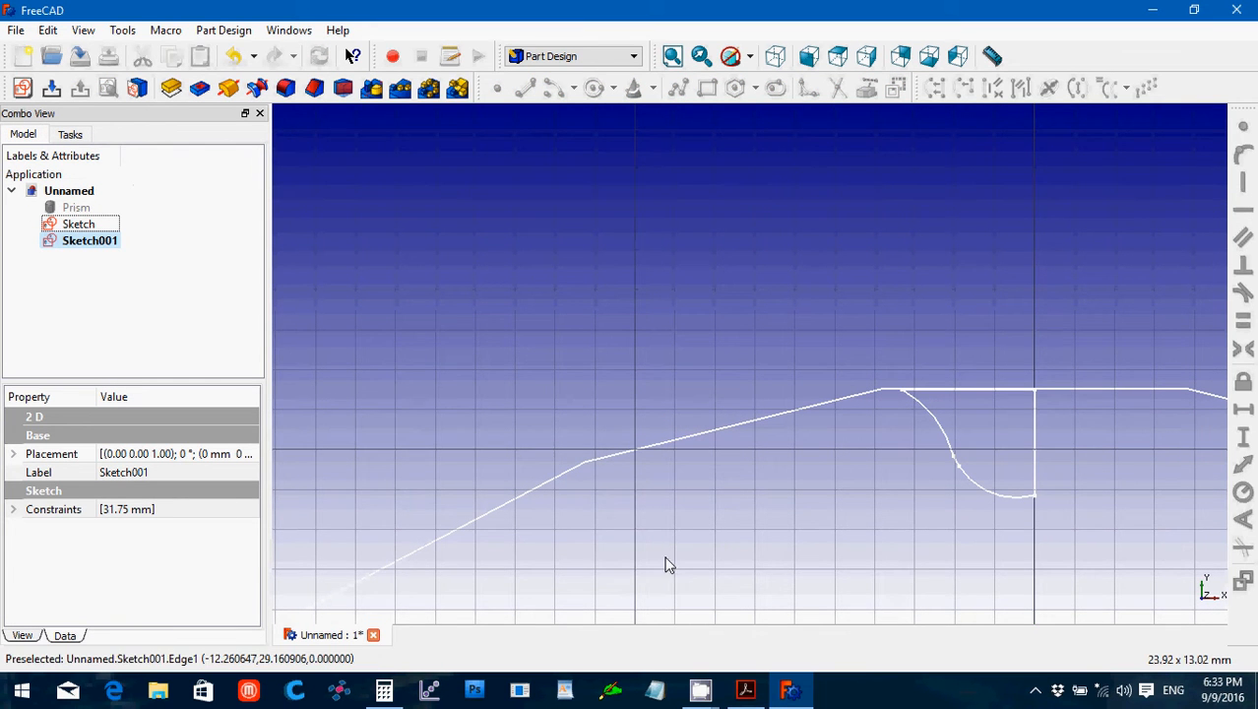
Reopen the tooth-gap sketch and move the outer end of its horizontal line up to the circle's edge.
scroll(773, 596, "up", 3)
key("Left")
key("Left")
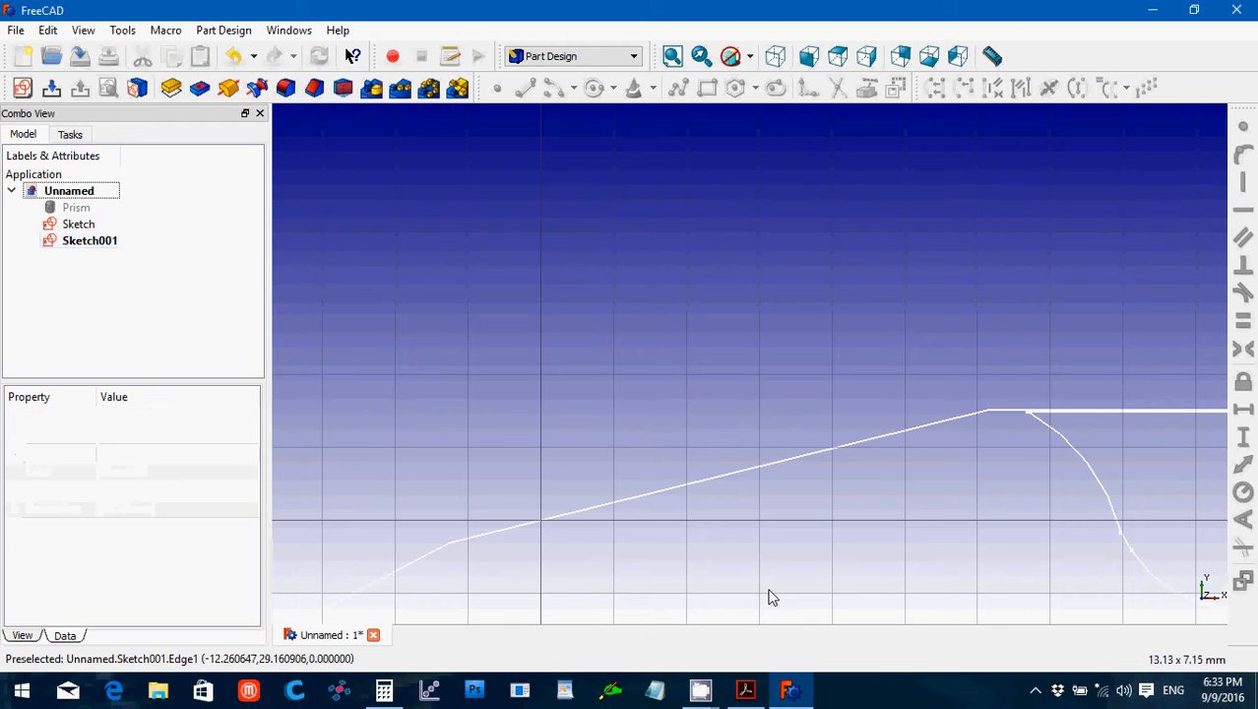
left_click(12, 192)
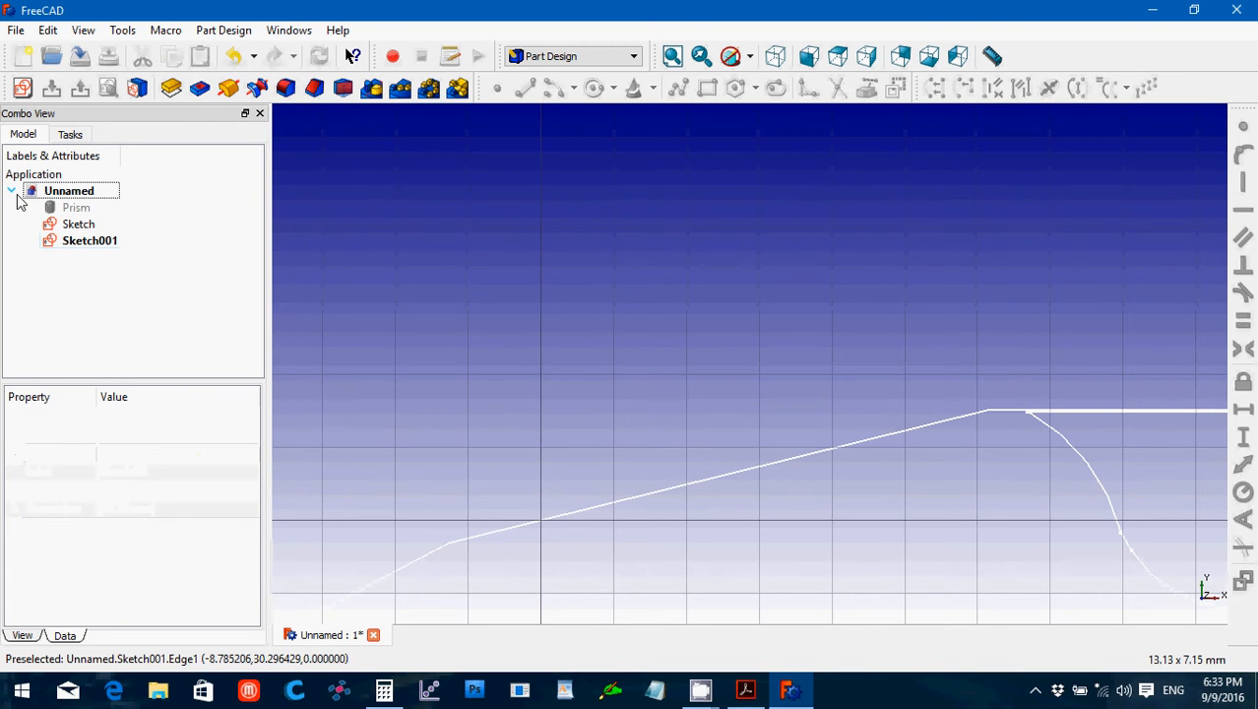
left_click(92, 225)
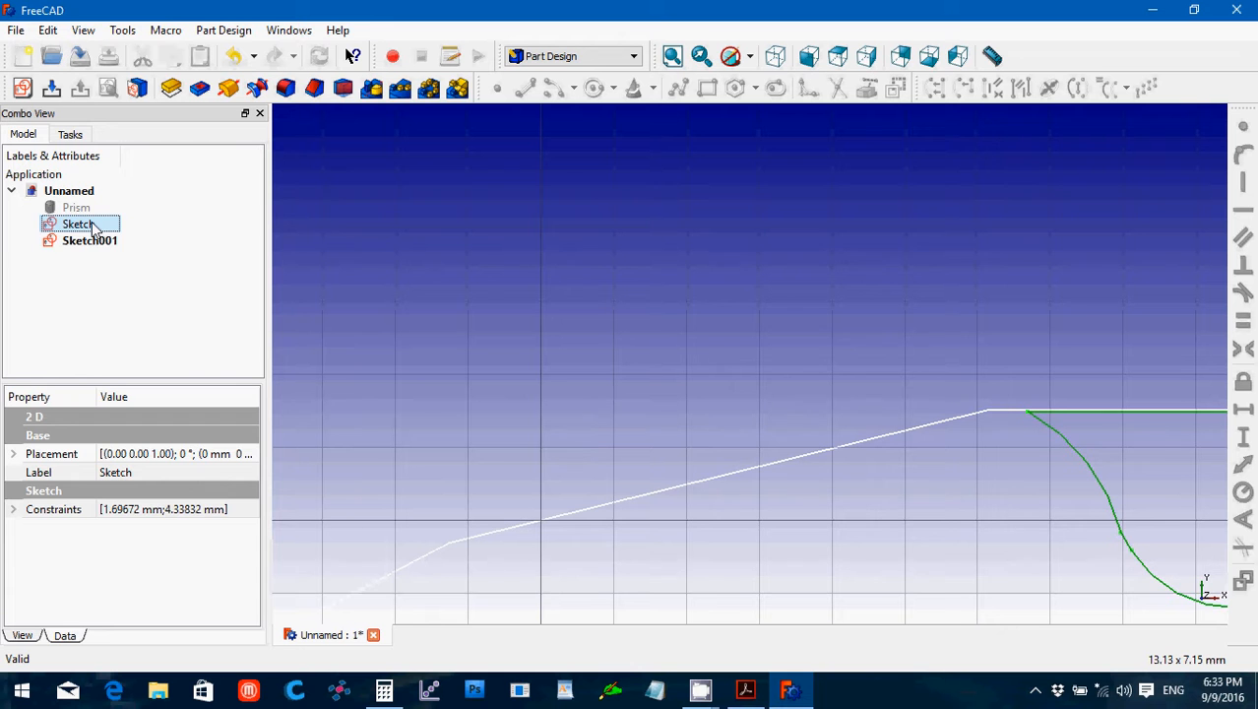
double_click(94, 226)
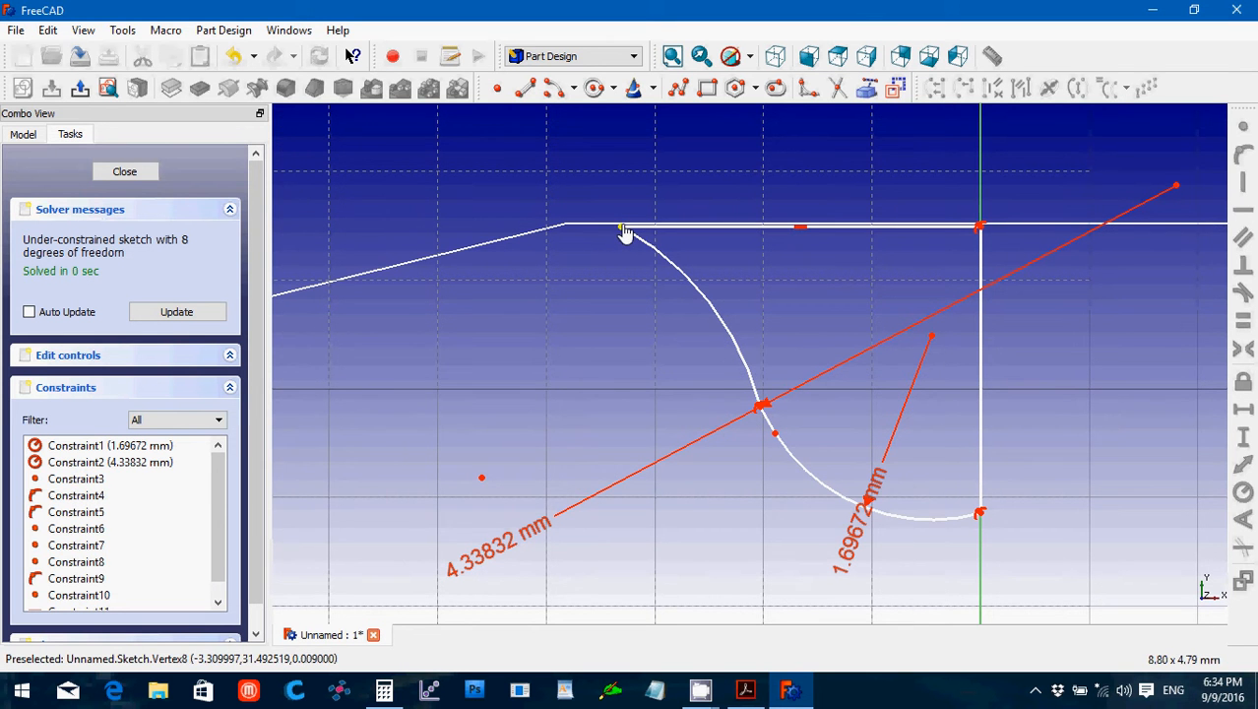
left_click_drag(623, 233, 628, 230)
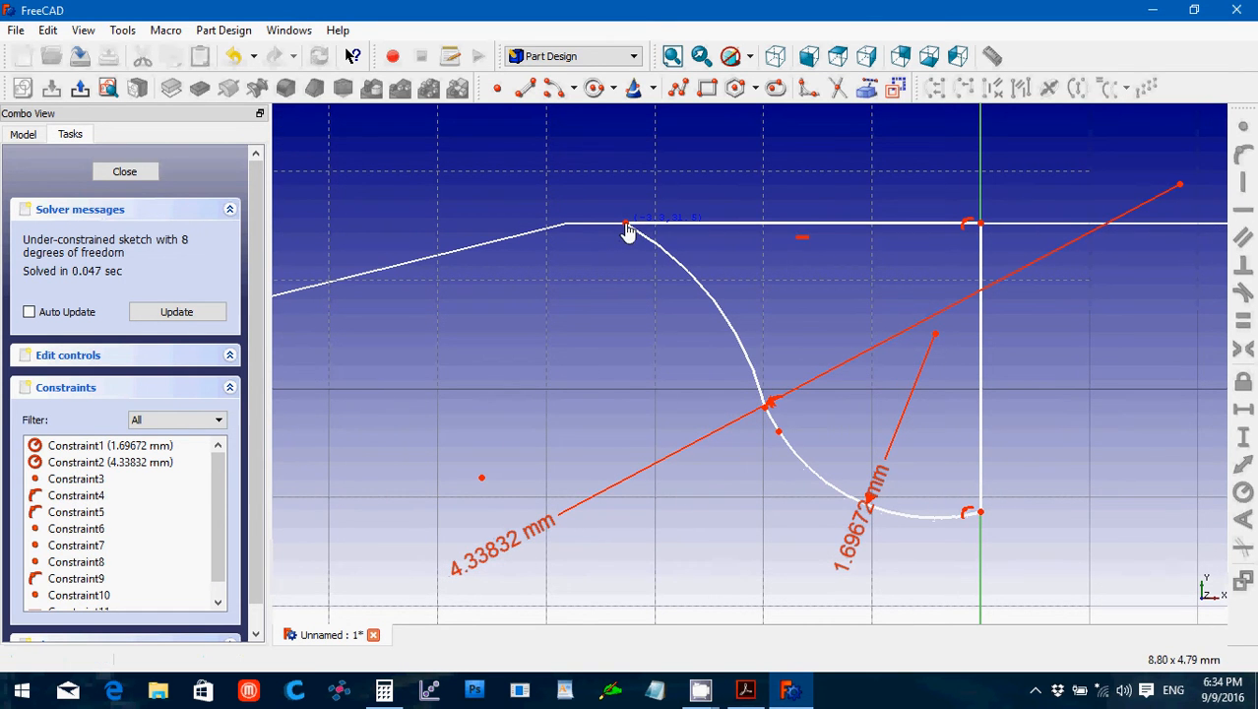
Nudge the tooth-gap corner along the circle's edge and draw a line from the origin past the circle to about (-6.6, 38.2) mm.
left_click_drag(626, 228, 626, 227)
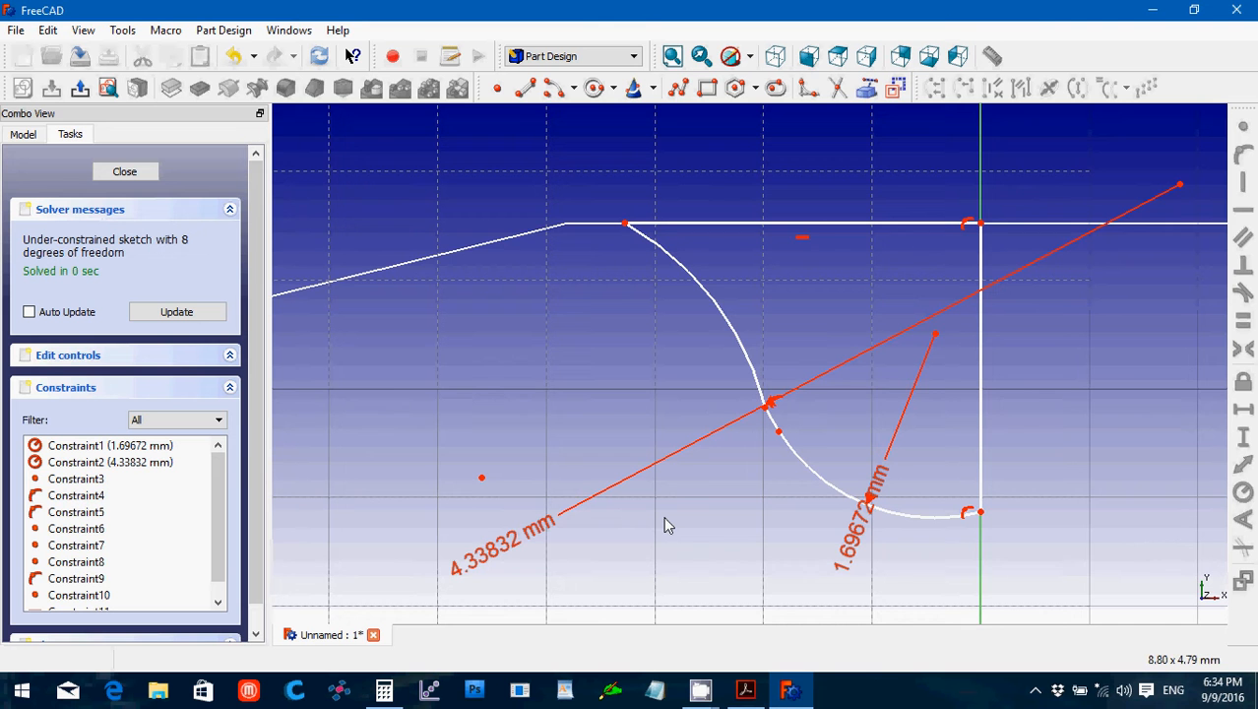
scroll(665, 525, "down", 10)
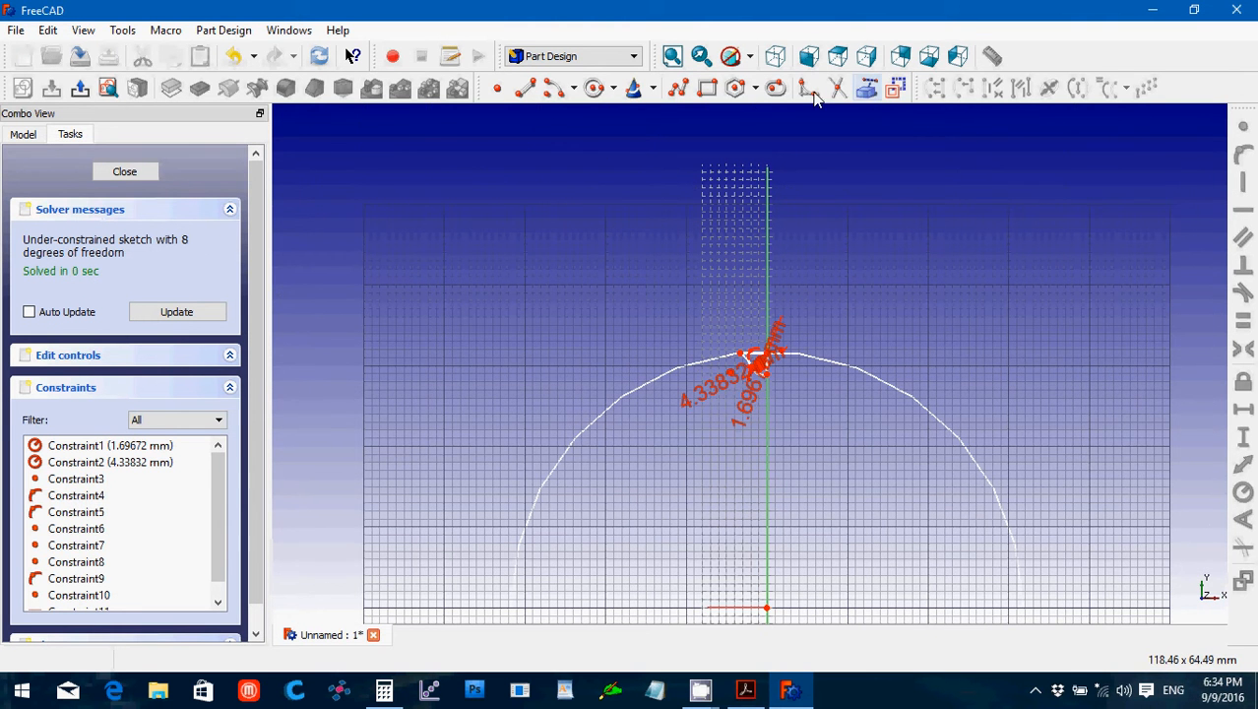
left_click(528, 91)
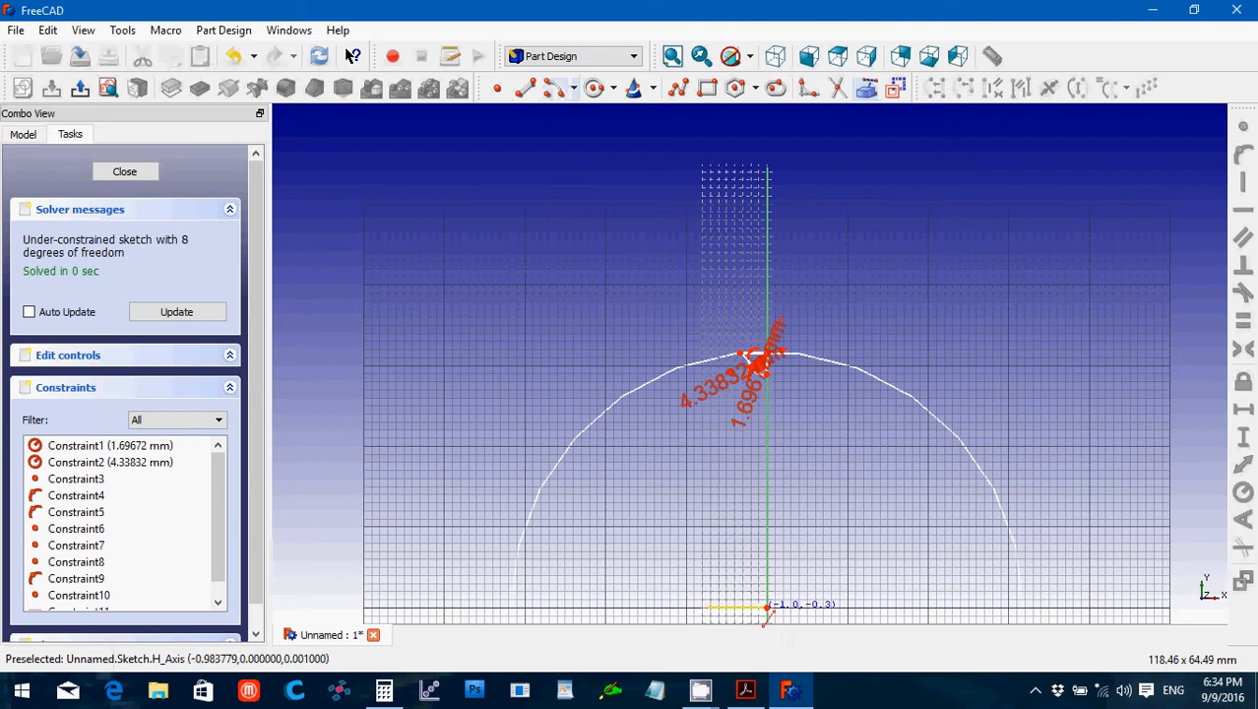
left_click(767, 607)
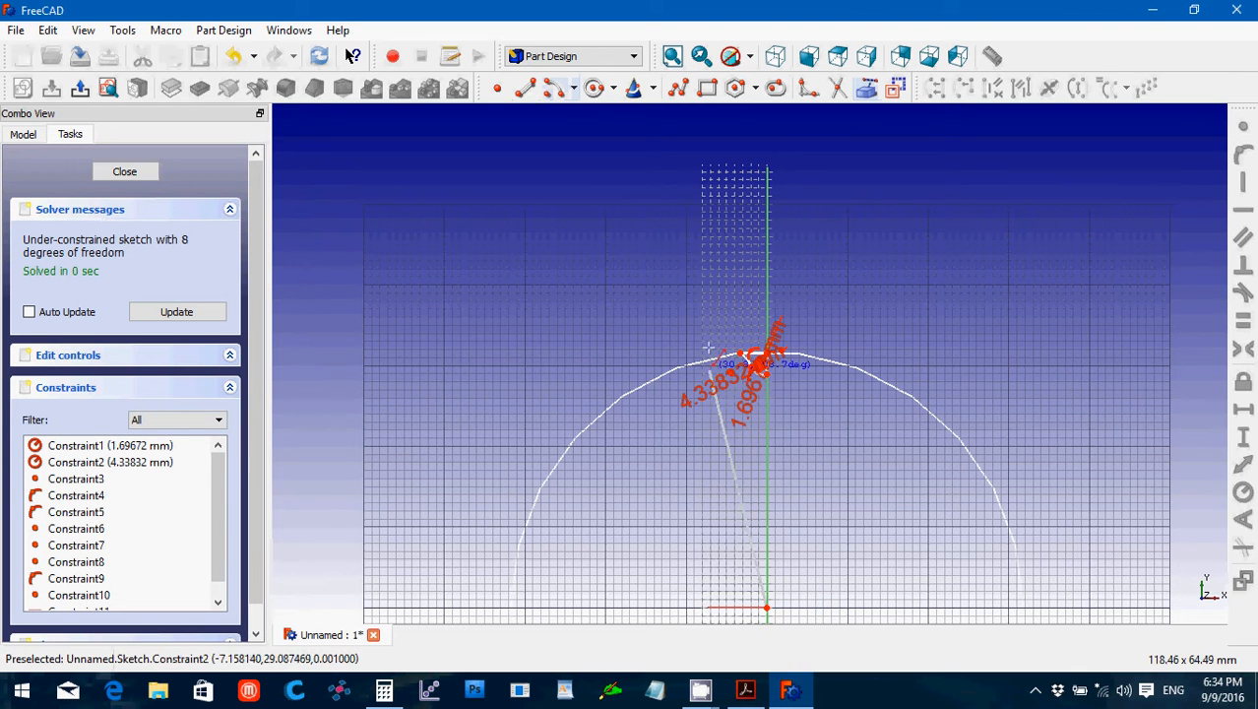
left_click(714, 300)
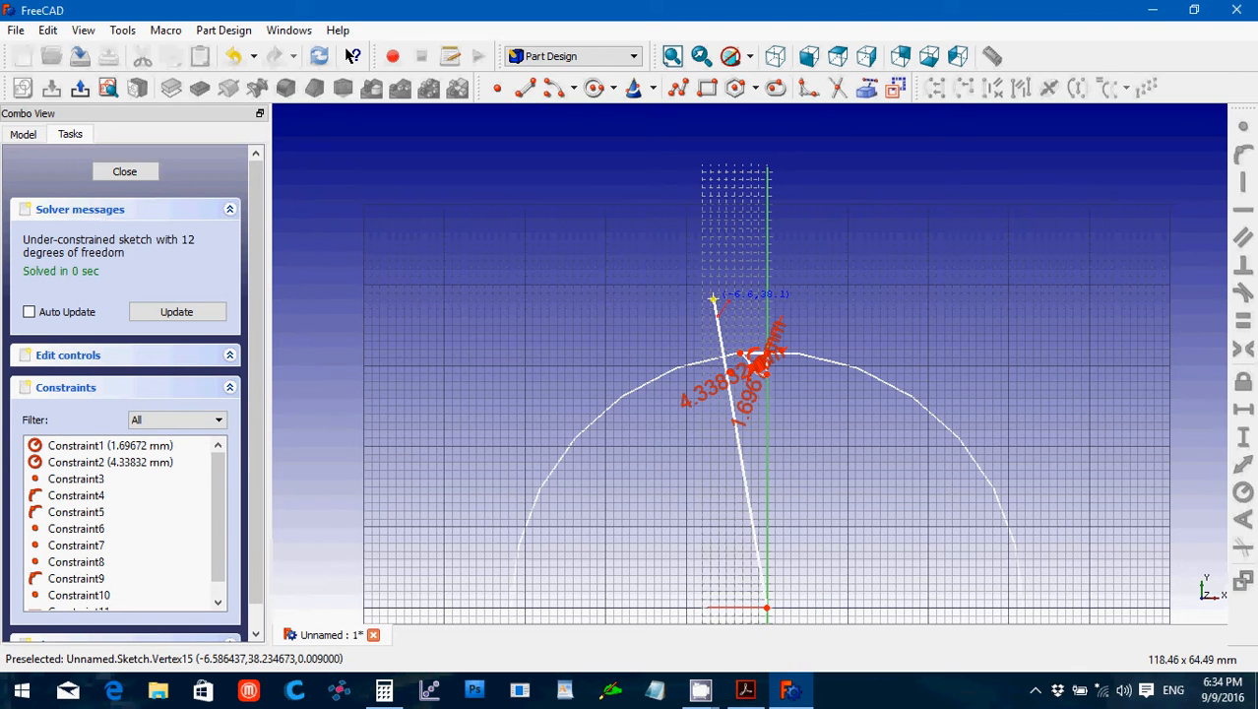
Pull the slanted line's lower end off the origin and make that endpoint coincident with the origin.
scroll(861, 542, "up", 8)
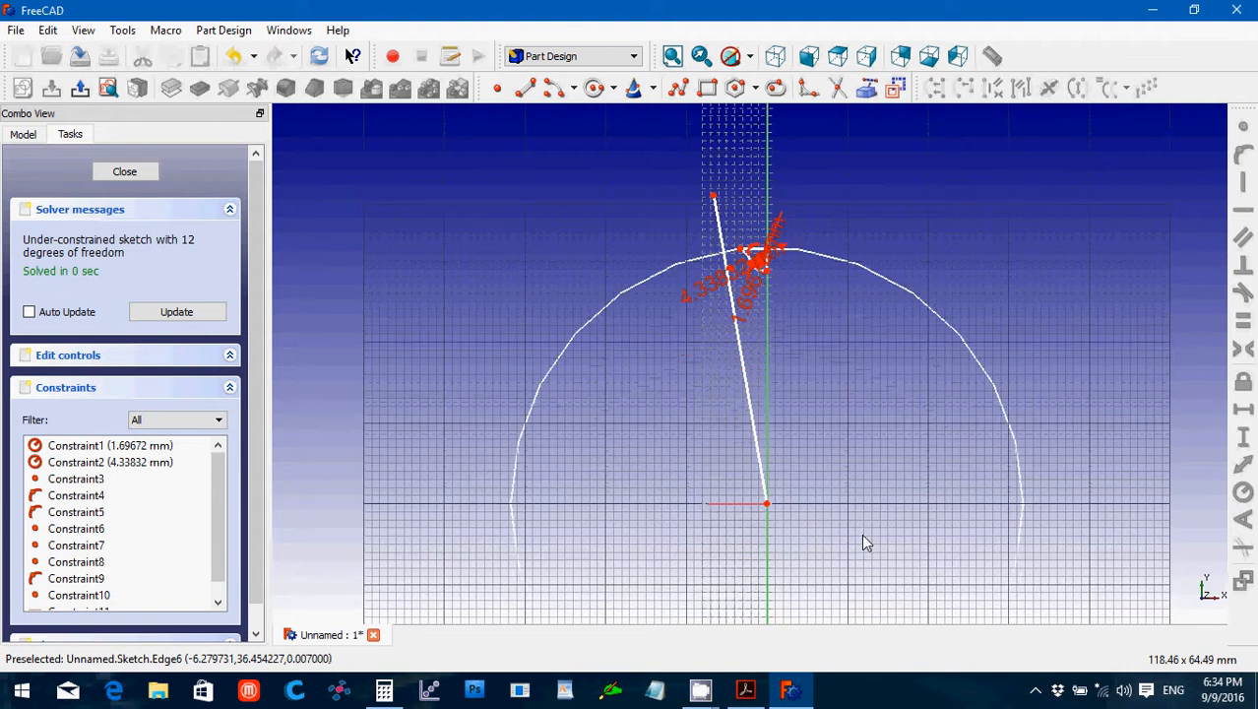
scroll(861, 535, "up", 4)
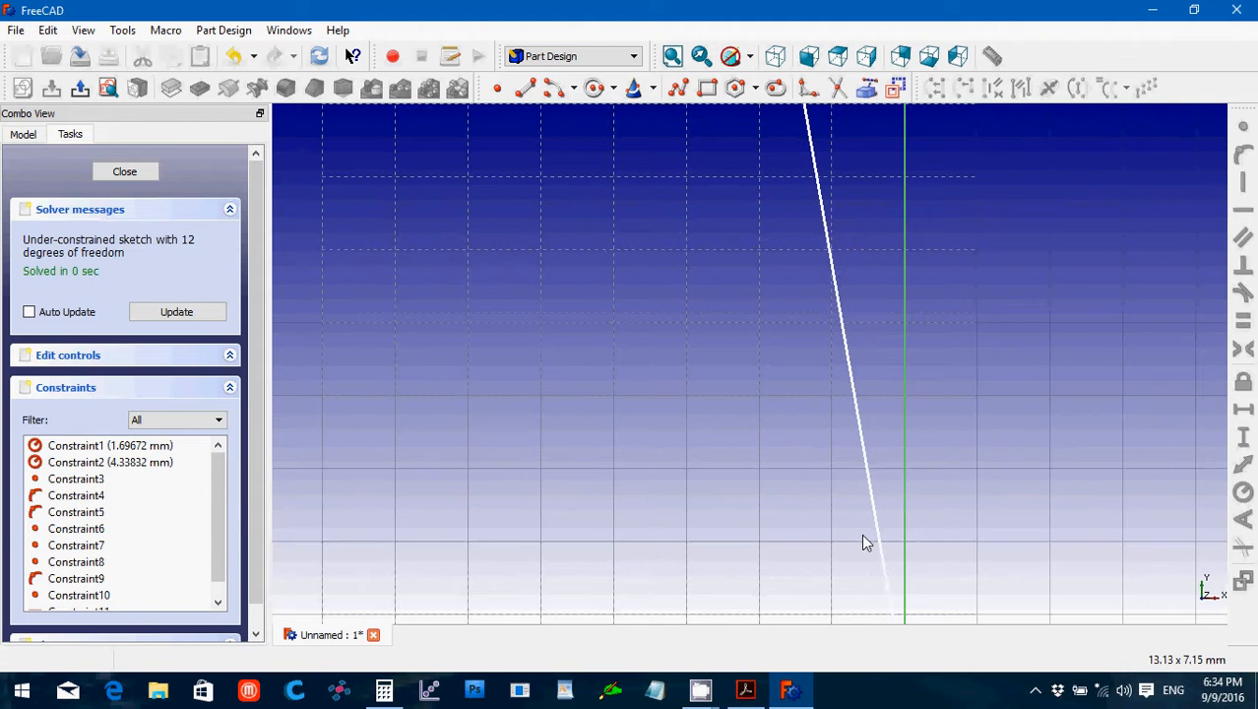
key("Left")
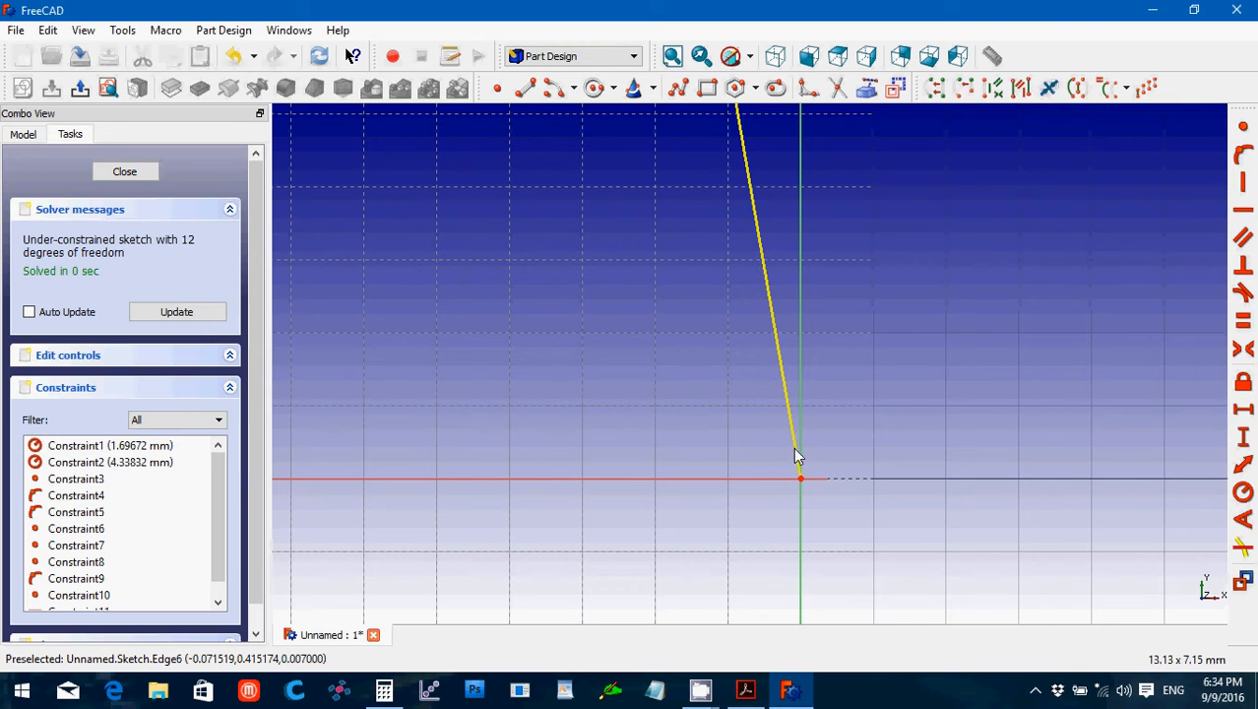
mouse_move(795, 456)
left_mouse_down()
mouse_move(774, 459)
mouse_move(789, 480)
left_mouse_up()
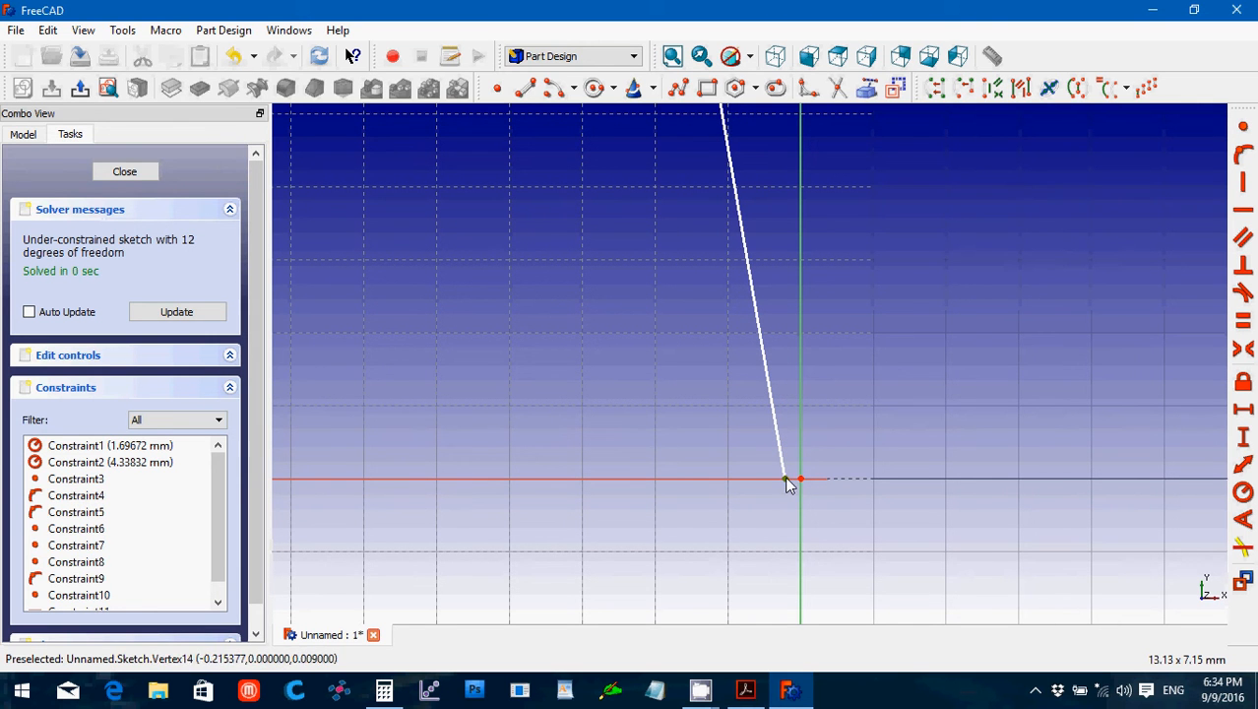
left_click(800, 480)
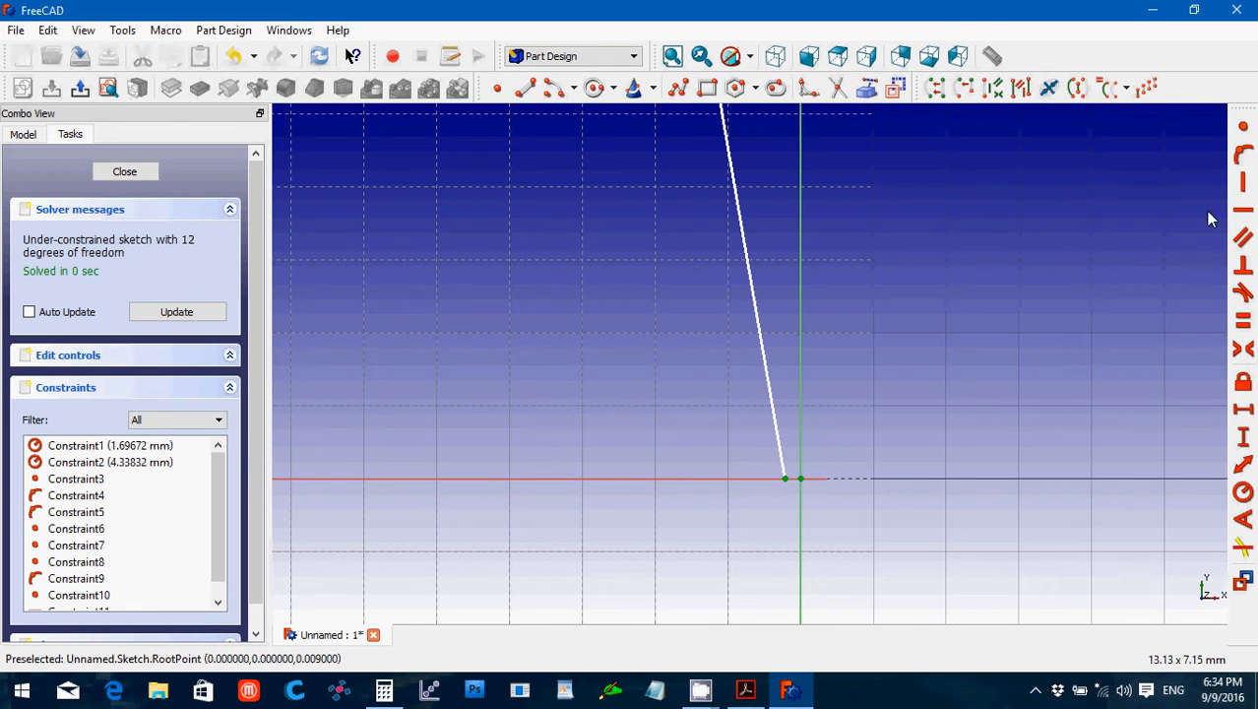
left_click(1242, 126)
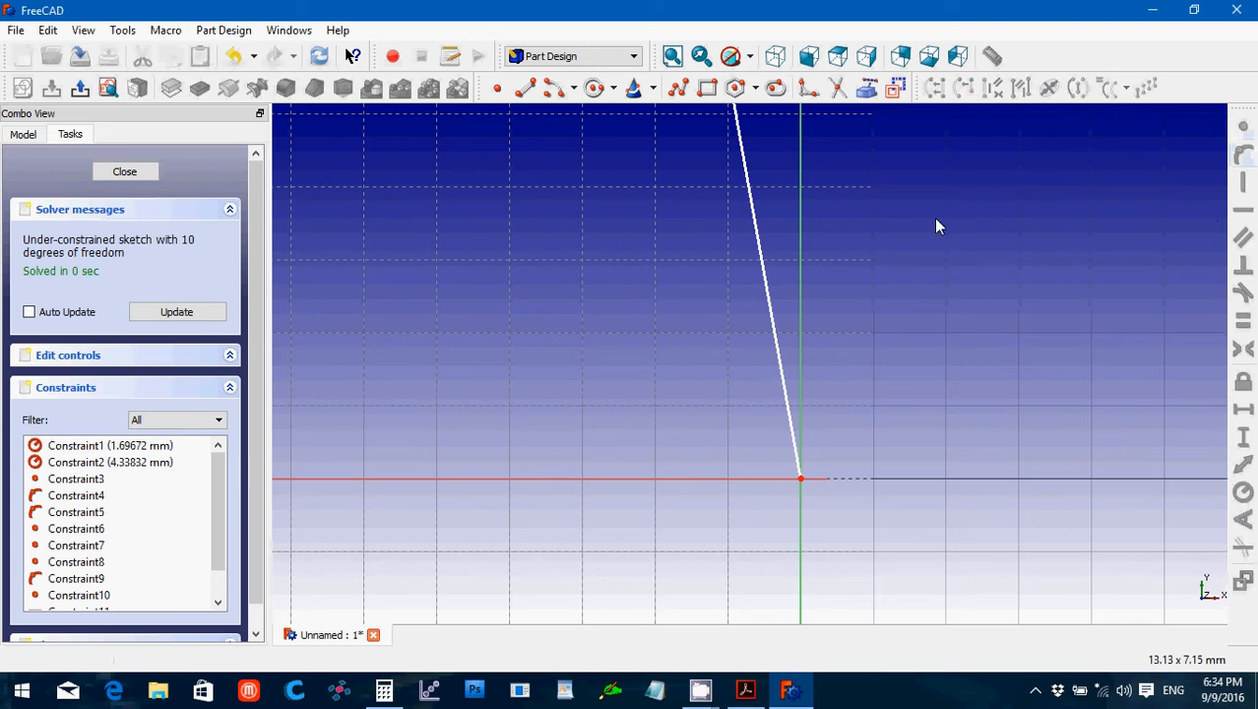
Constrain the angle between the slanted line and the vertical axis to 6°.
left_click(766, 283)
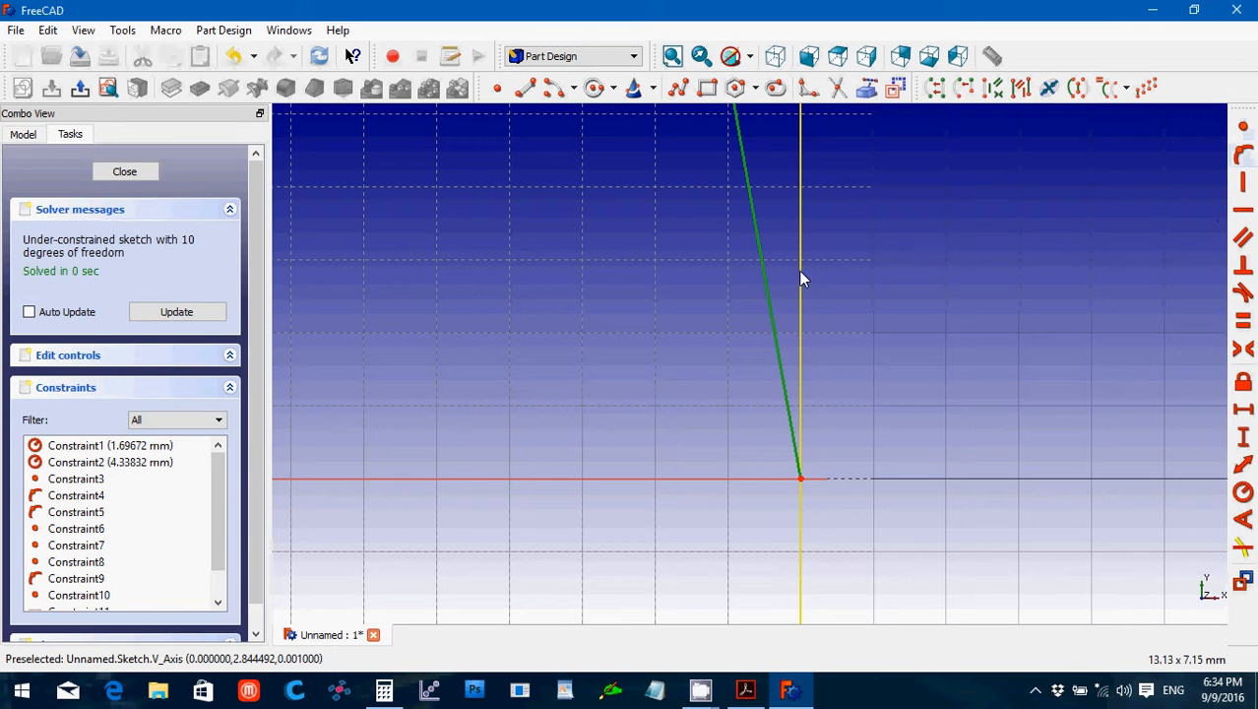
left_click(800, 272)
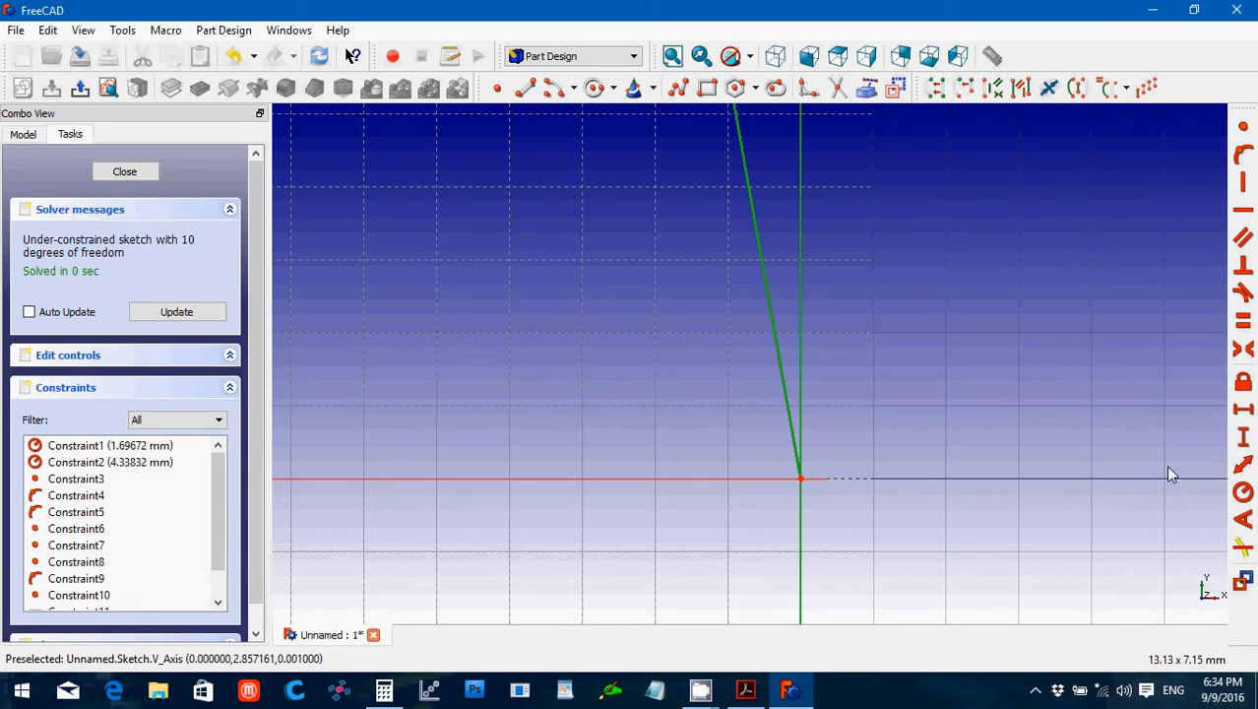
left_click(1242, 519)
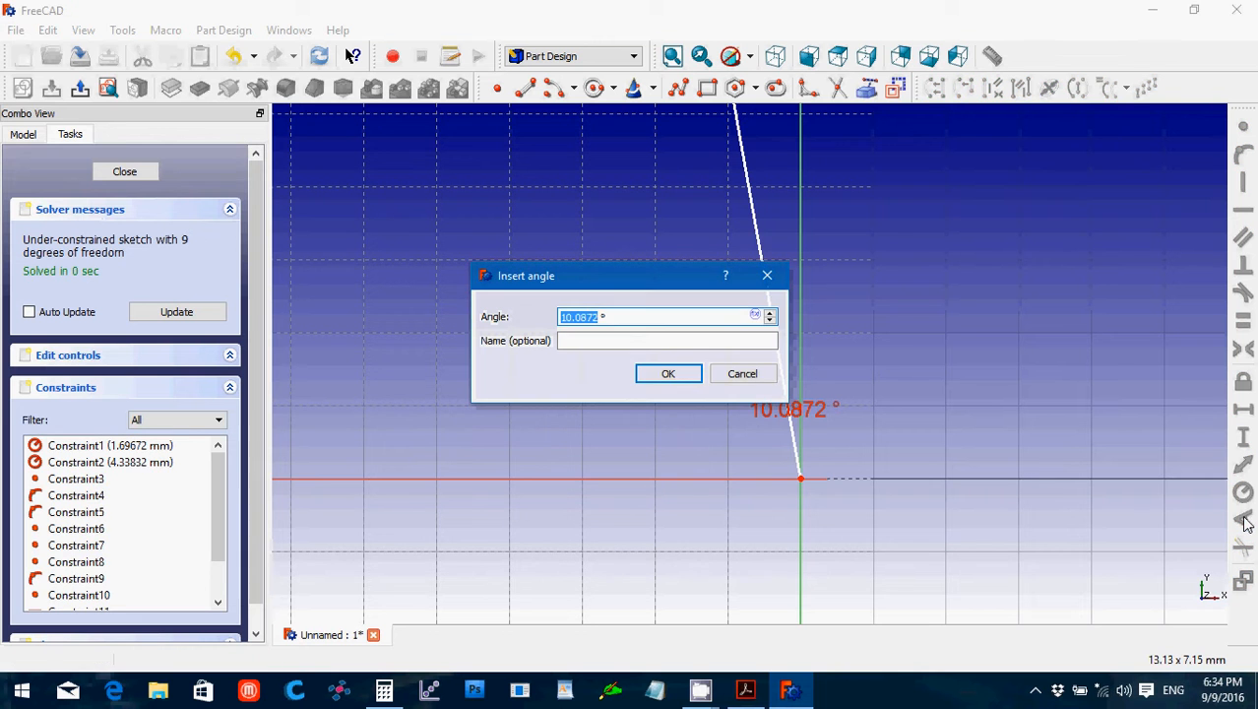
type("81")
key("Return")
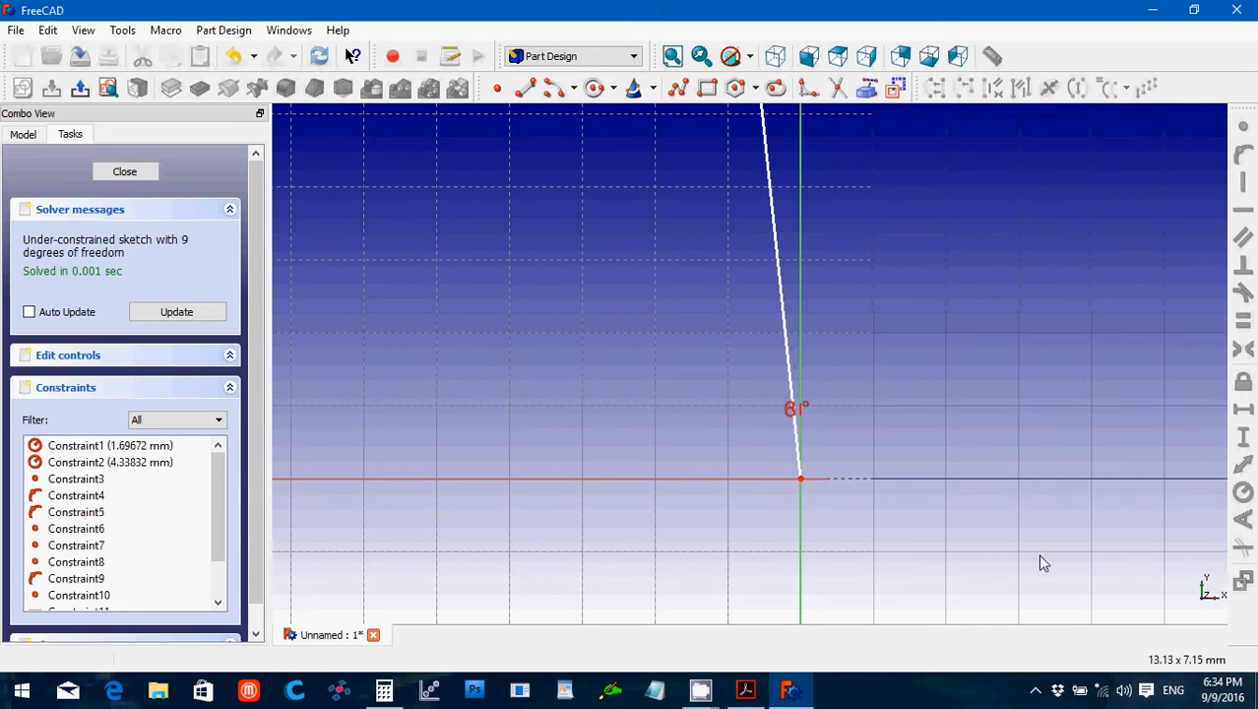
Constrain the tooth-gap profile's outer corner to lie on the slanted line where it crosses the circle.
scroll(940, 485, "down", 4)
key("Up")
key("Up")
key("Up")
key("Up")
key("Up")
key("Up")
key("Up")
key("Up")
key("Up")
key("Up")
key("Up")
key("Up")
key("Up")
key("Up")
key("Up")
key("Up")
key("Up")
key("Up")
key("Up")
key("Up")
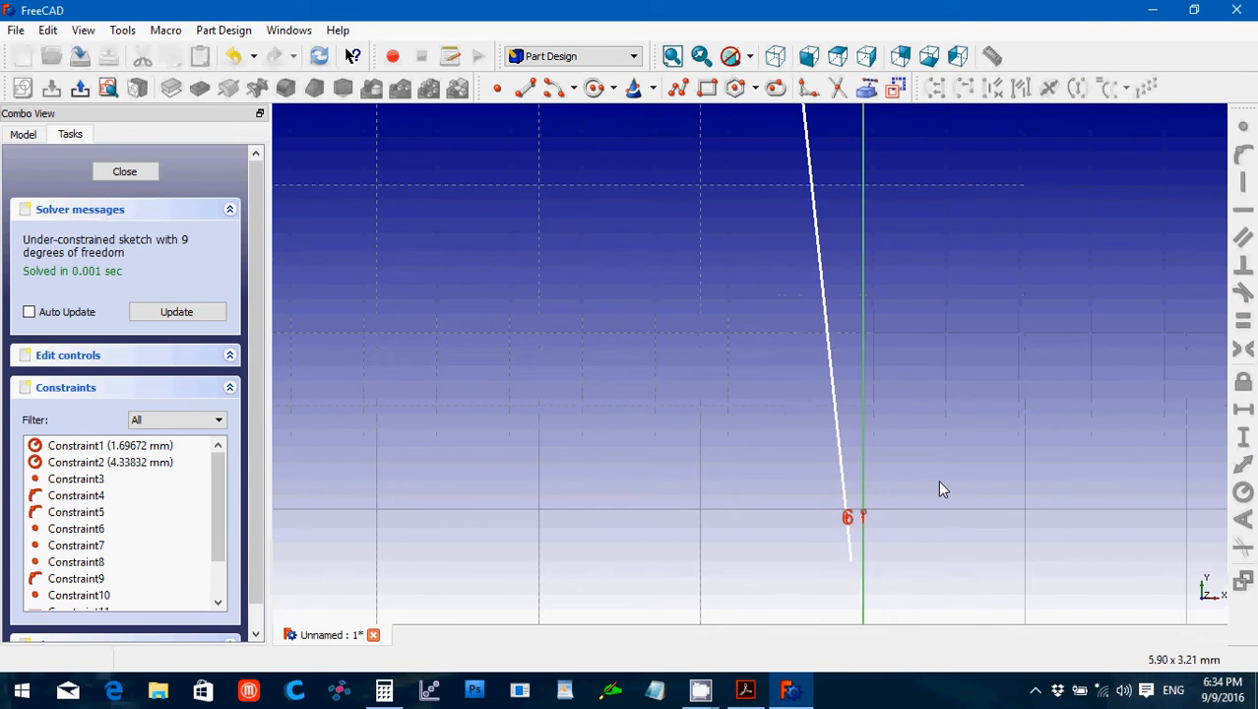
key("Up")
key("Up")
key("Up")
key("Up")
key("Up")
key("Up")
key("Up")
key("Up")
key("Up")
key("Up")
key("Up")
key("Up")
key("Up")
key("Up")
key("Up")
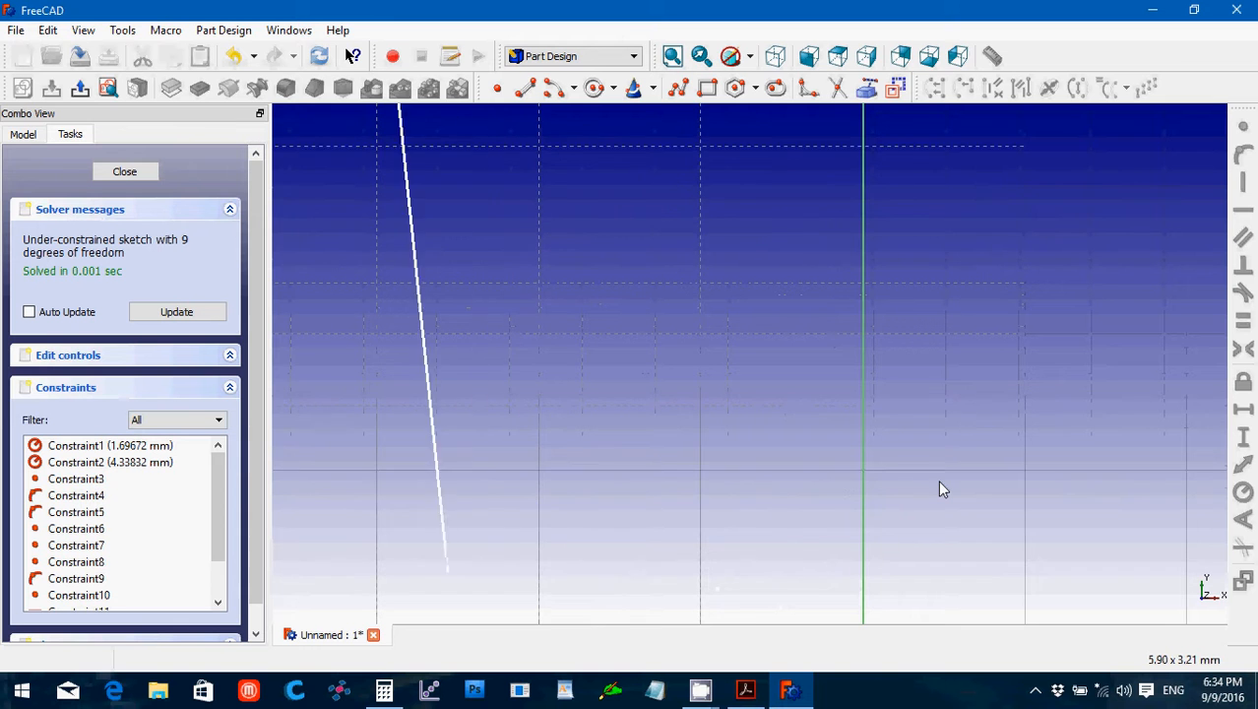
key("Left")
key("Left")
key("Left")
key("Left")
key("Left")
key("Left")
key("Left")
key("Left")
key("Left")
key("Left")
key("Left")
key("Left")
key("Left")
key("Left")
key("Left")
key("Left")
key("Left")
key("Left")
key("Left")
key("Left")
key("Left")
key("Left")
key("Left")
key("Left")
key("Left")
key("Left")
key("Left")
key("Left")
key("Left")
key("Left")
key("Left")
key("Left")
key("Left")
key("Left")
key("Left")
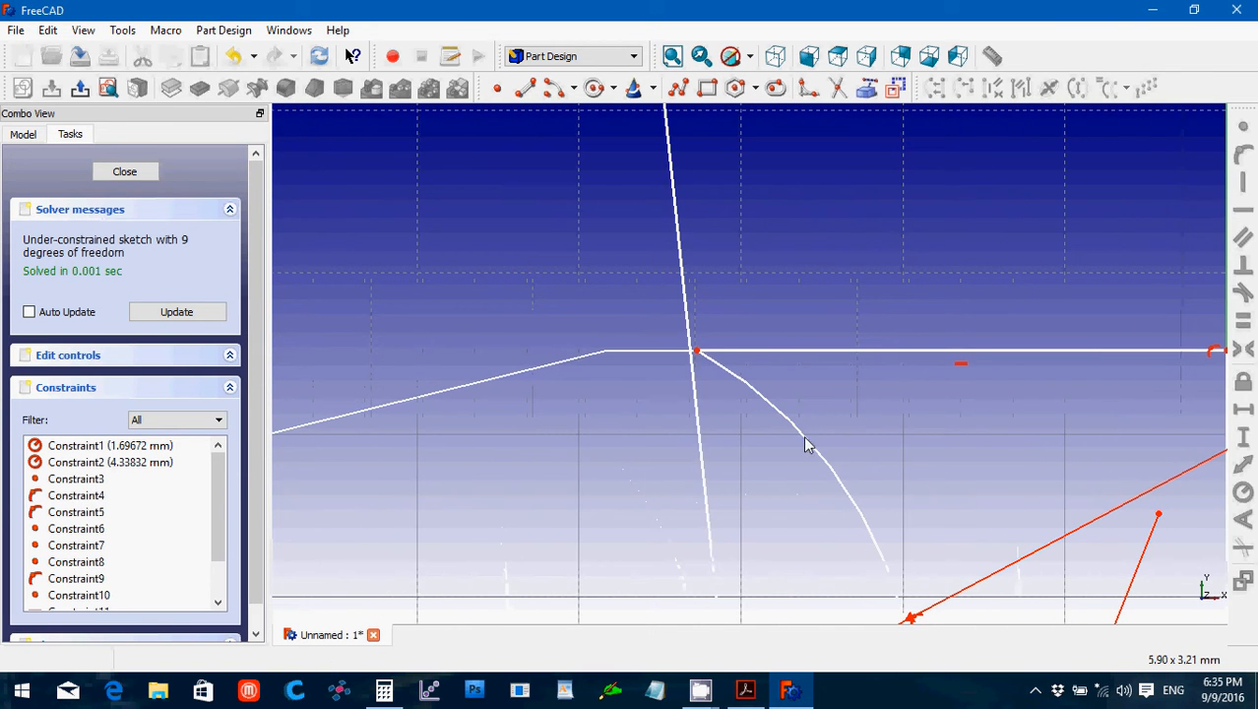
left_click(695, 352)
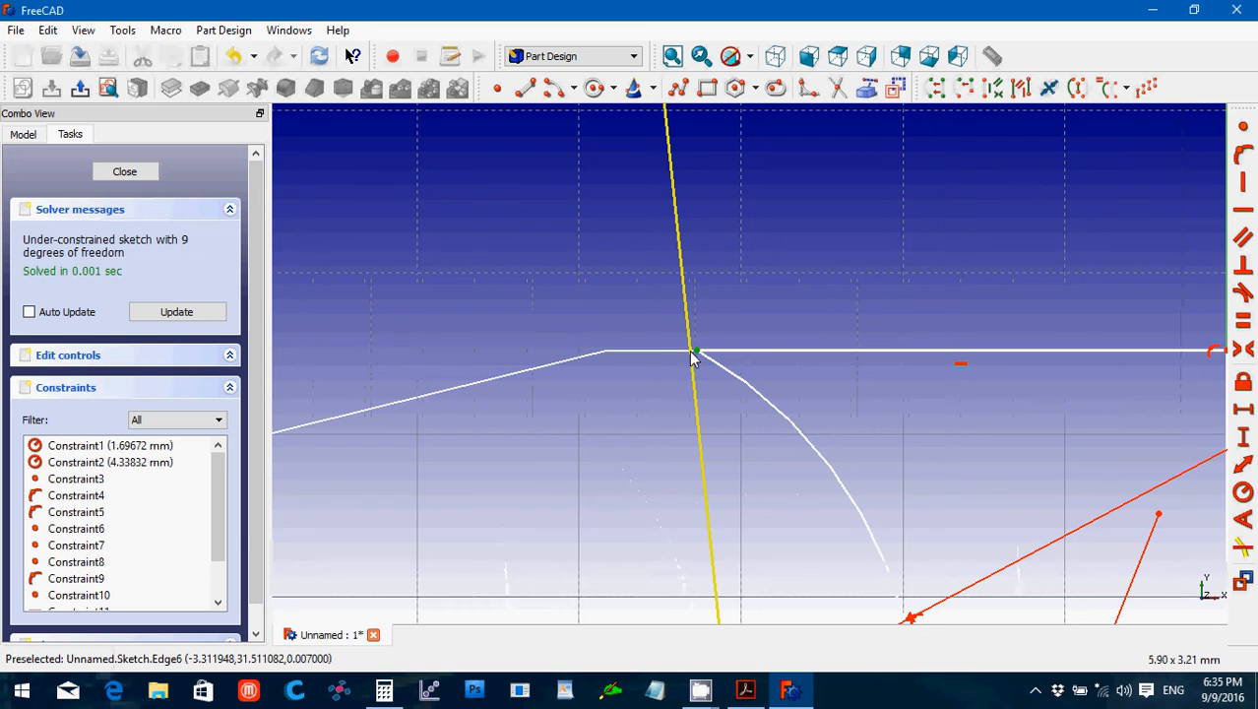
left_click(694, 358)
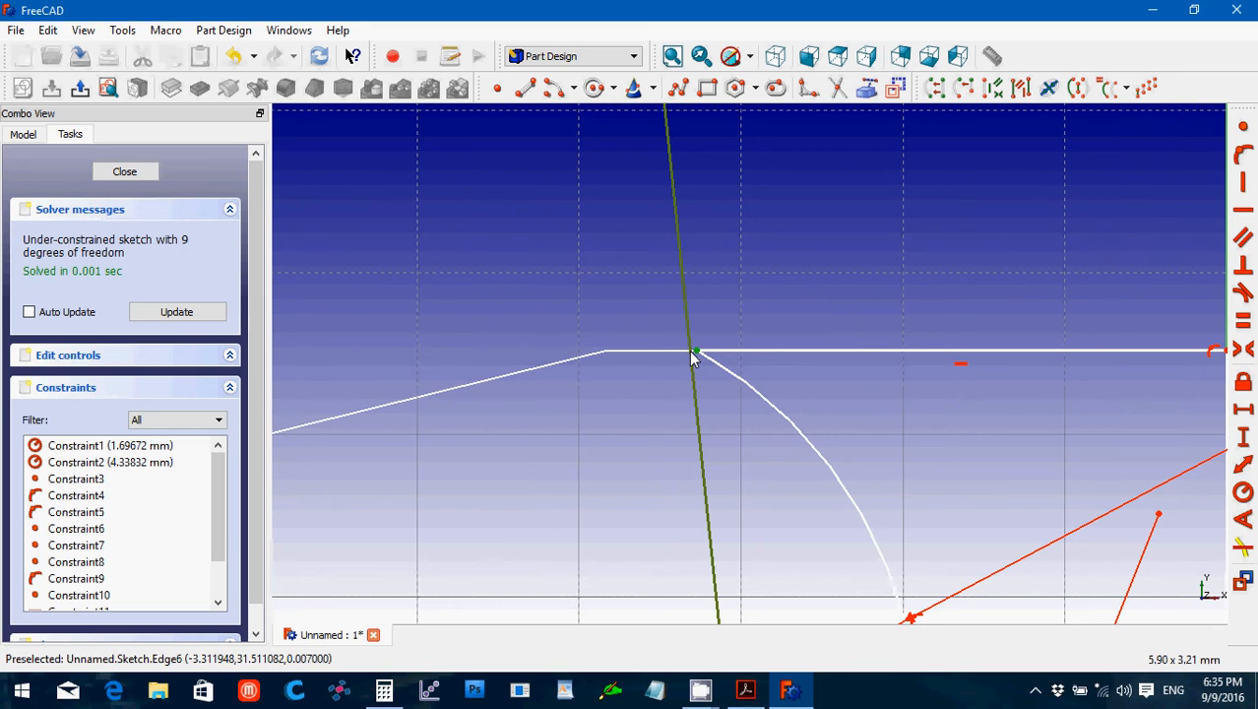
left_click(1238, 162)
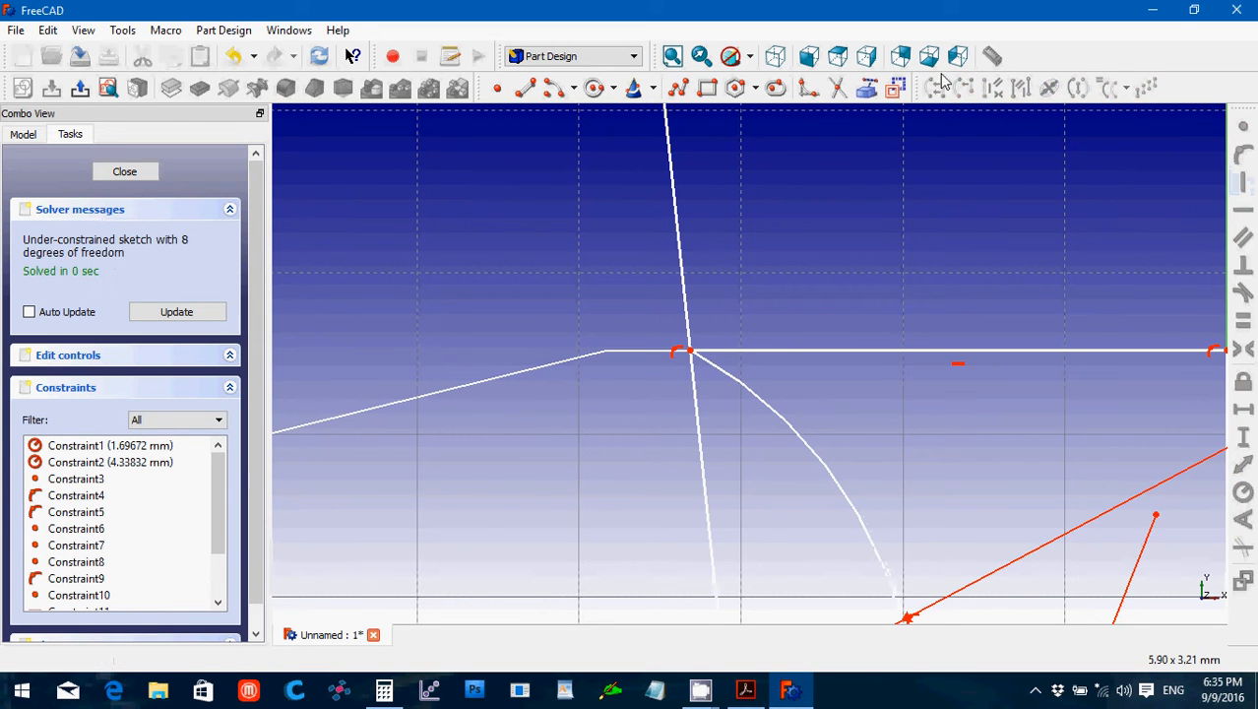
Convert the slanted 6° line to construction geometry.
left_click(896, 96)
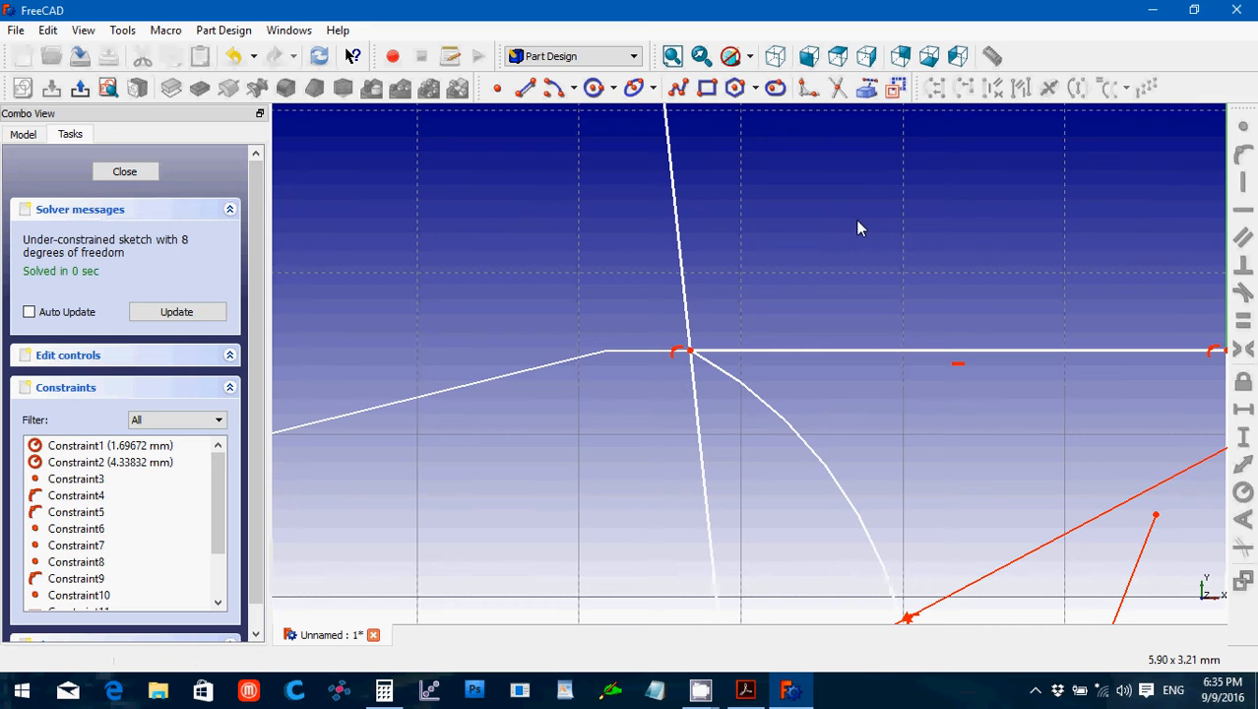
left_click(897, 91)
left_click(678, 236)
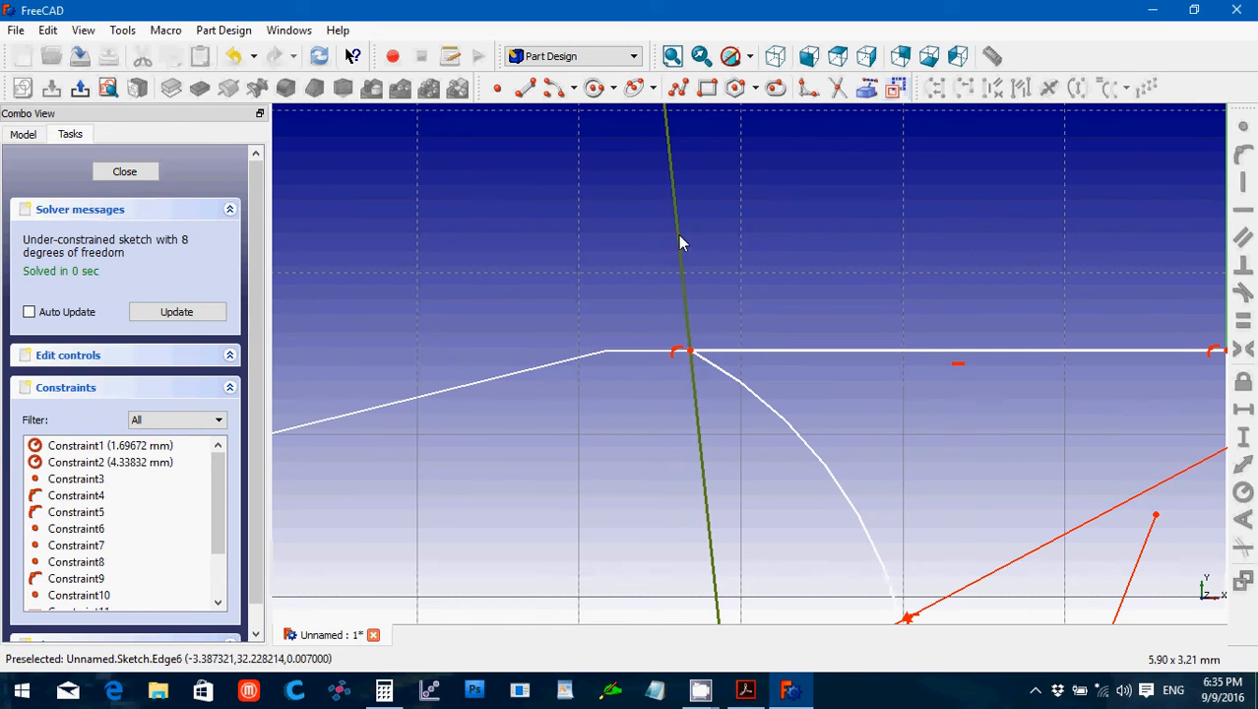
left_click(896, 91)
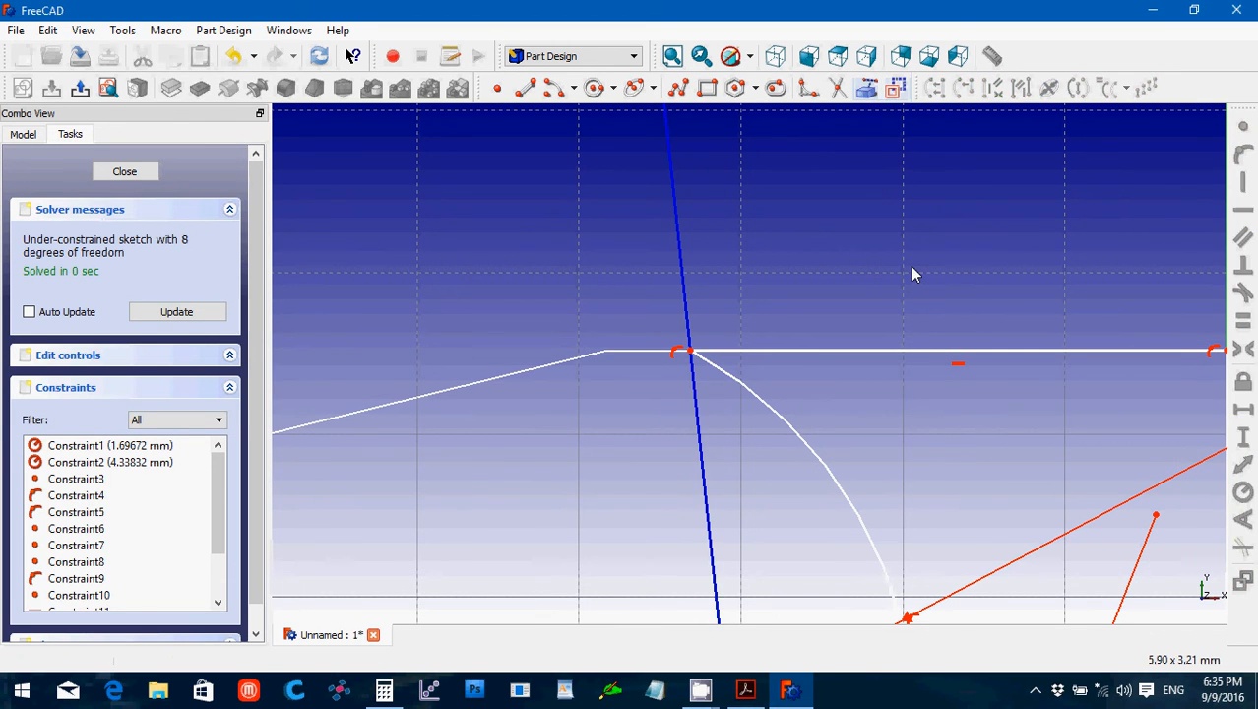
Close the tooth-gap sketch and pad its profile 6.75 mm.
scroll(911, 266, "down", 2)
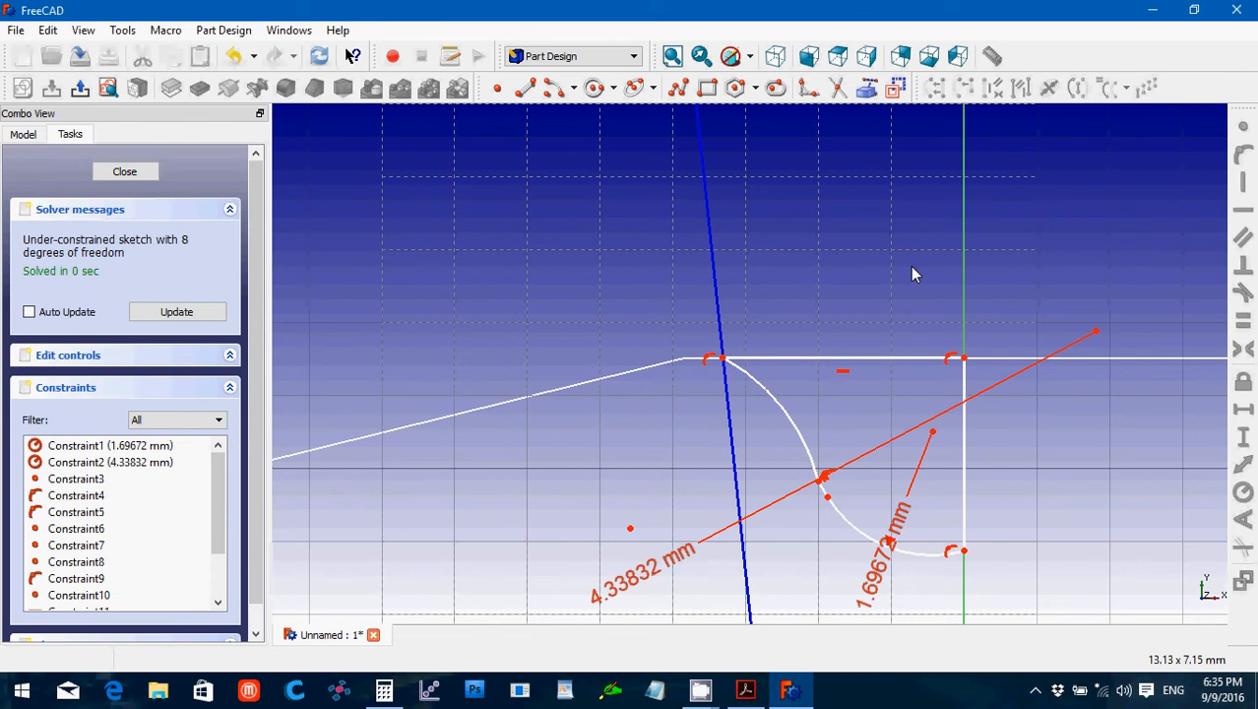
left_click(146, 173)
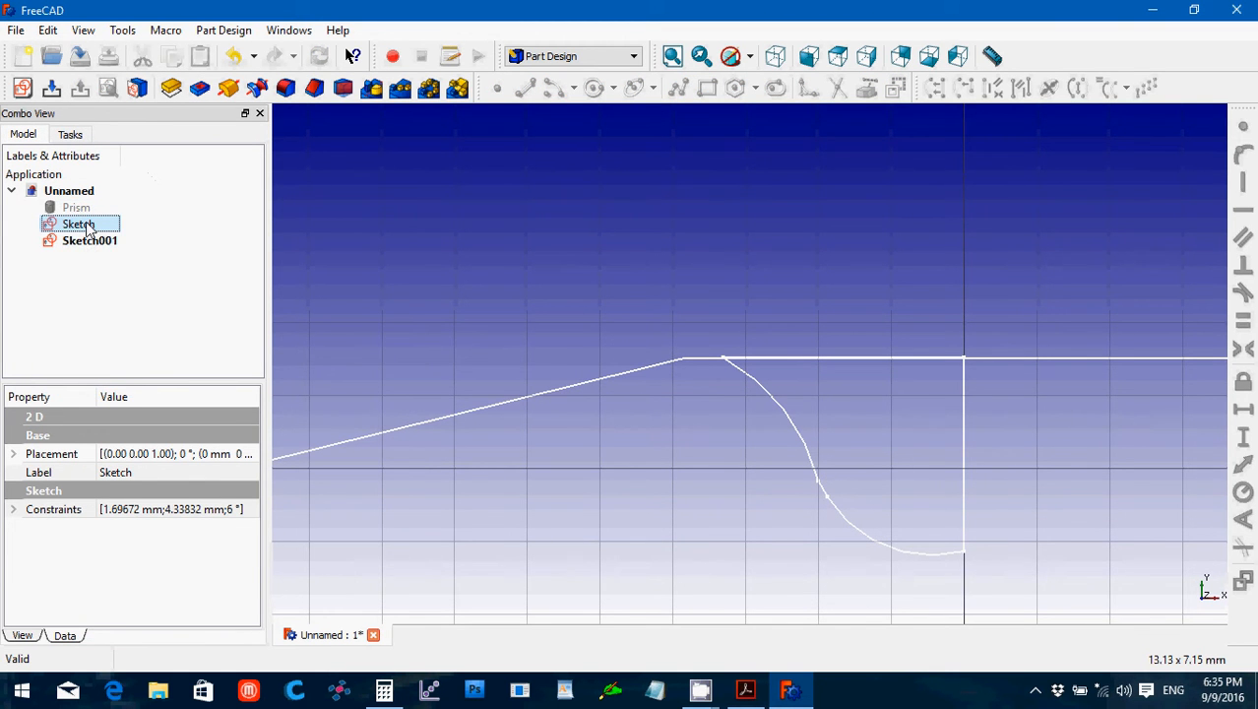
left_click(172, 88)
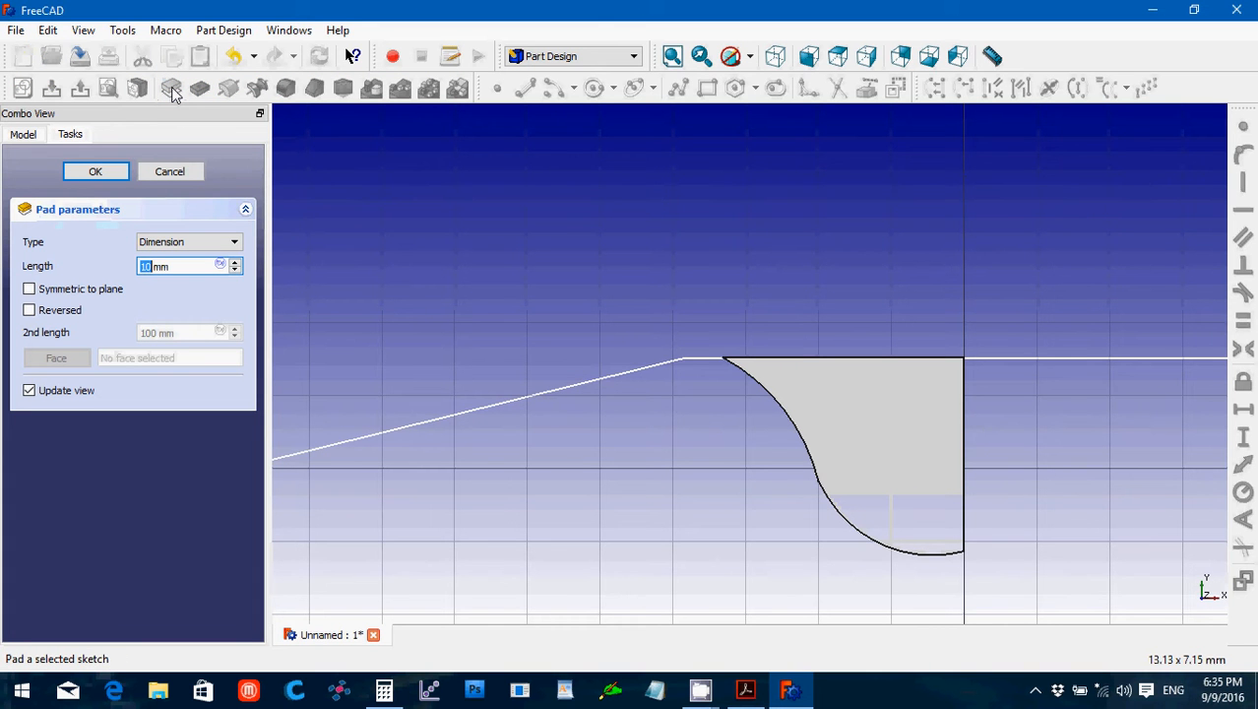
type("6.75")
left_click(96, 171)
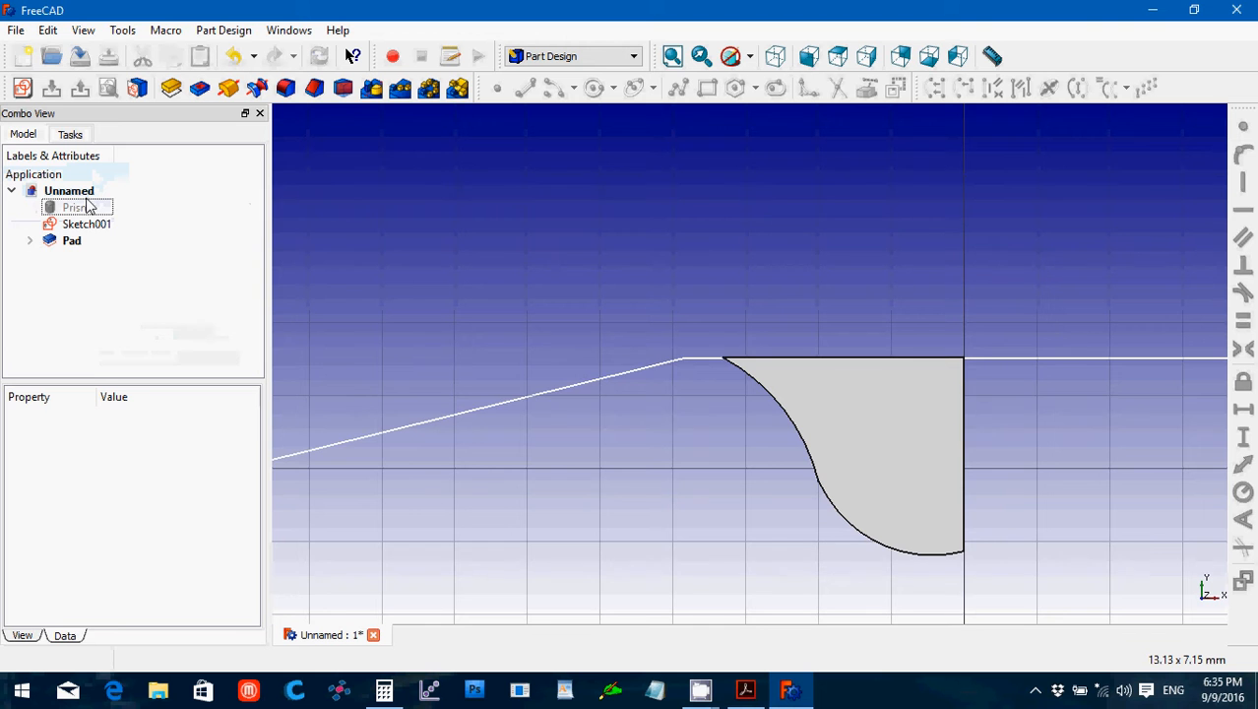
Pad the 31.75 mm radius circle sketch 6.35 mm to form the sprocket blank.
left_click(86, 222)
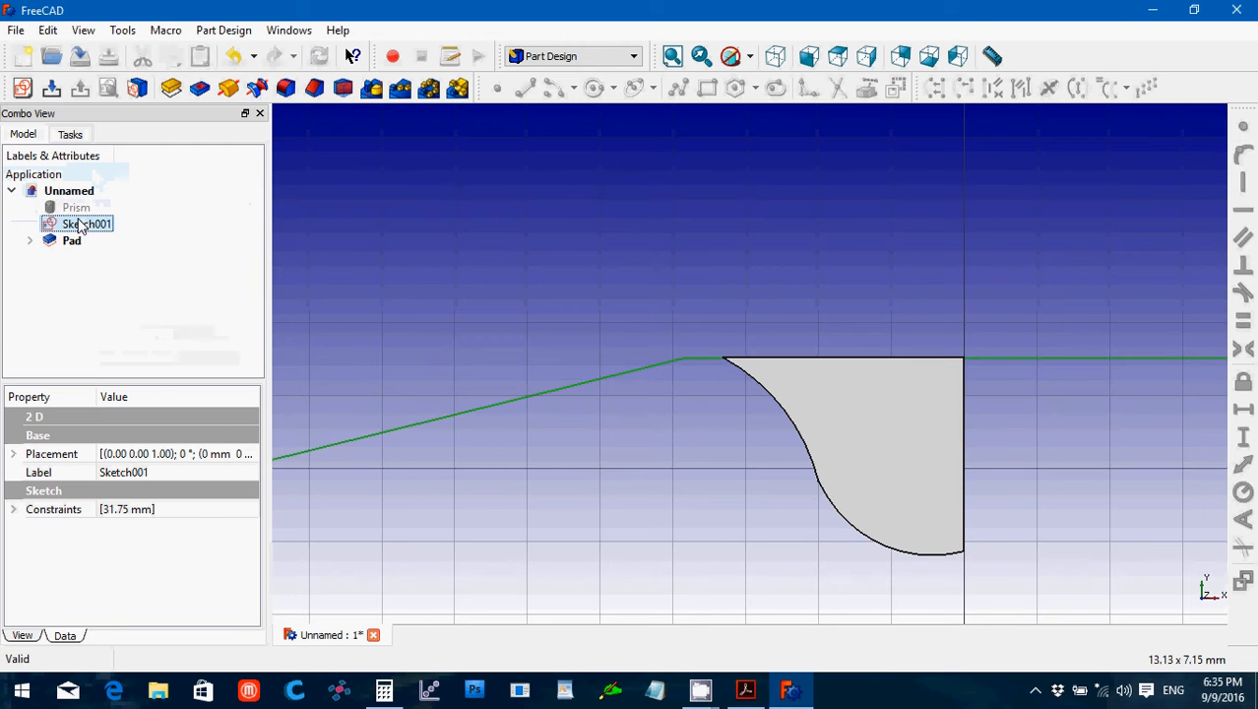
left_click(169, 86)
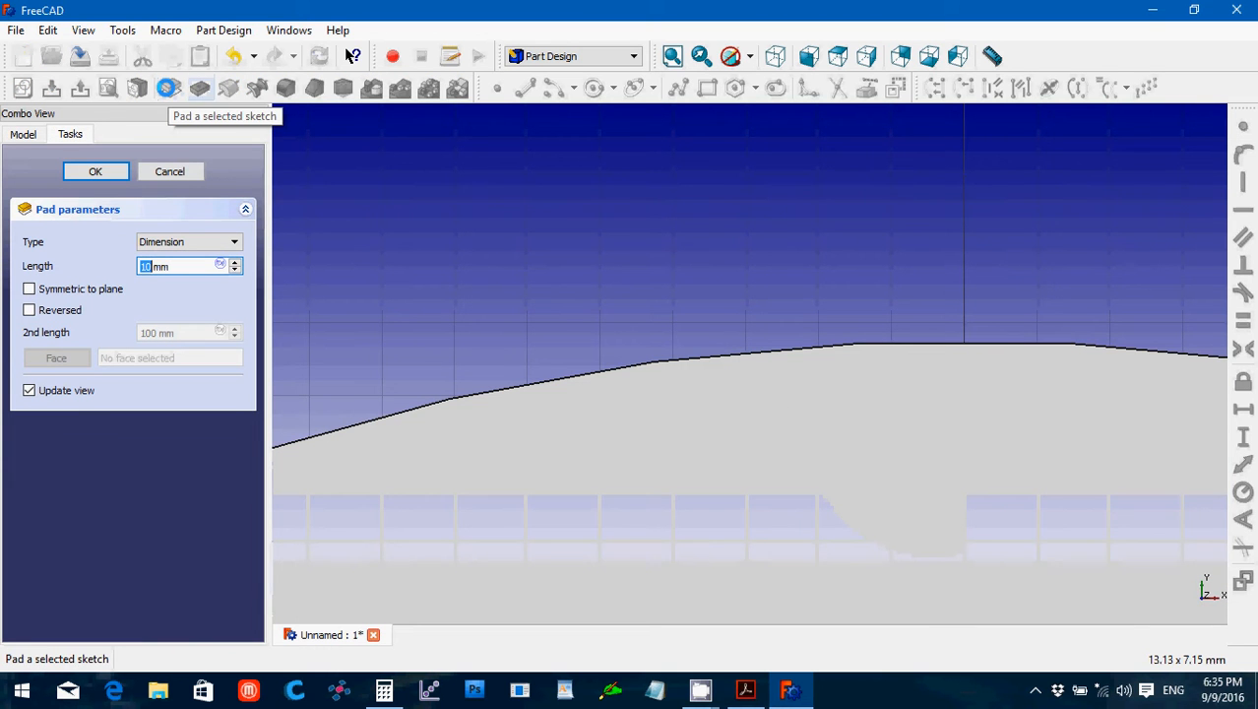
type("6.")
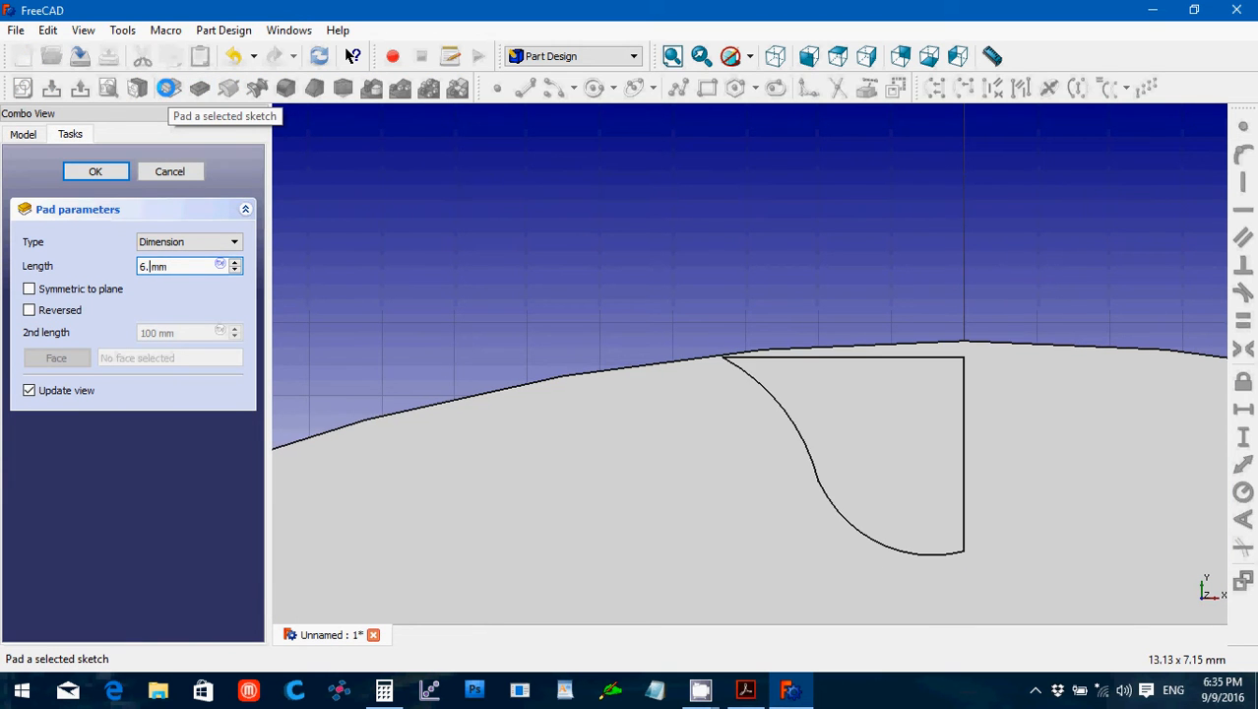
type("35")
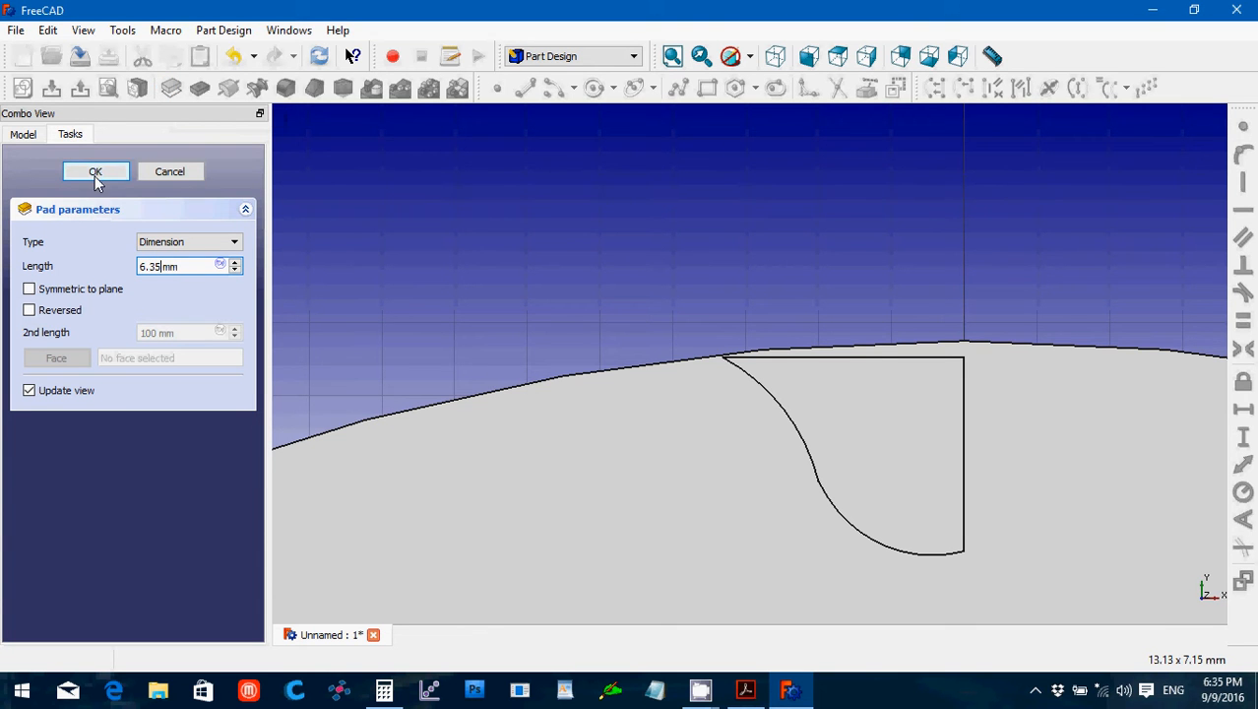
left_click(95, 173)
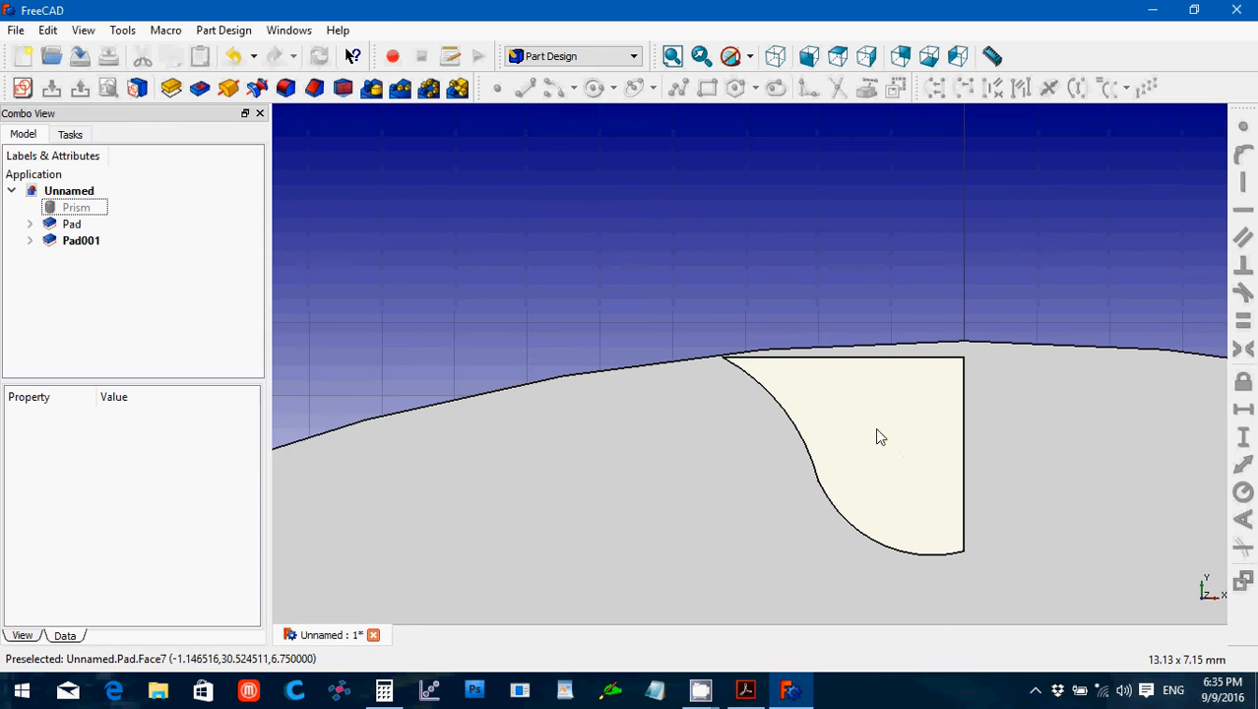
Try shifting the tooth-gap sketch to an X position of -1 mm, and return it to 0 mm.
left_click(30, 225)
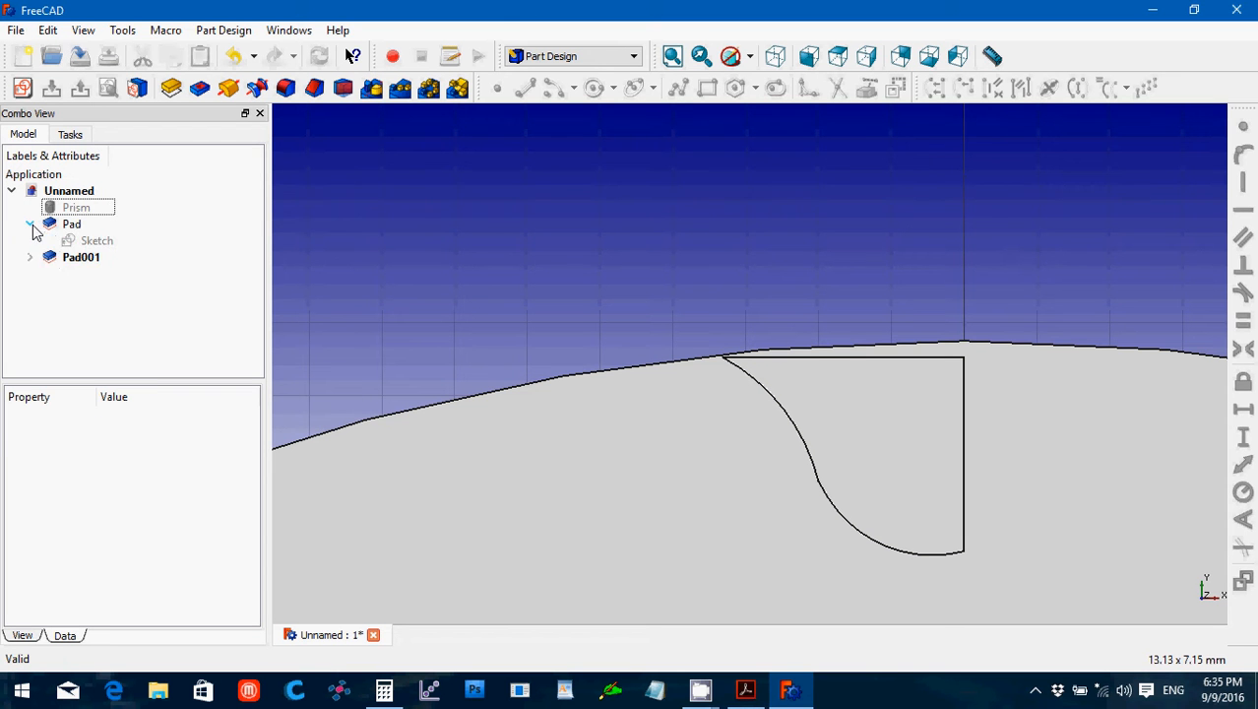
left_click(65, 243)
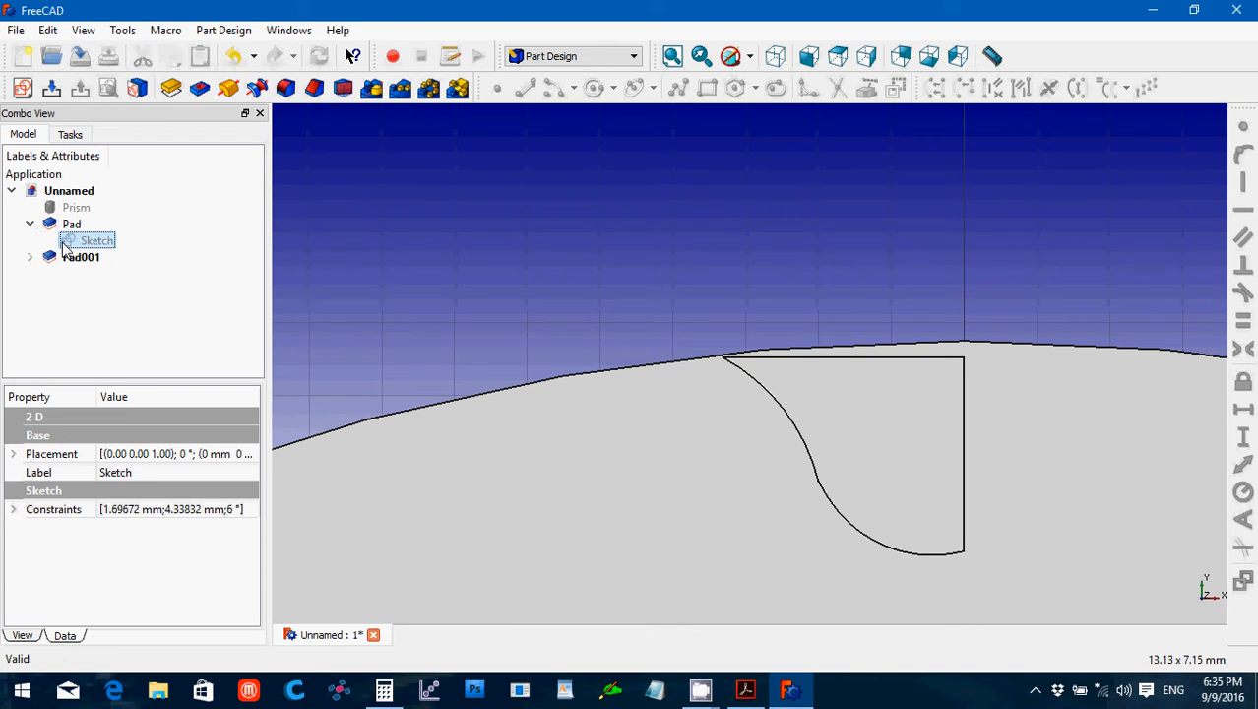
left_click(13, 453)
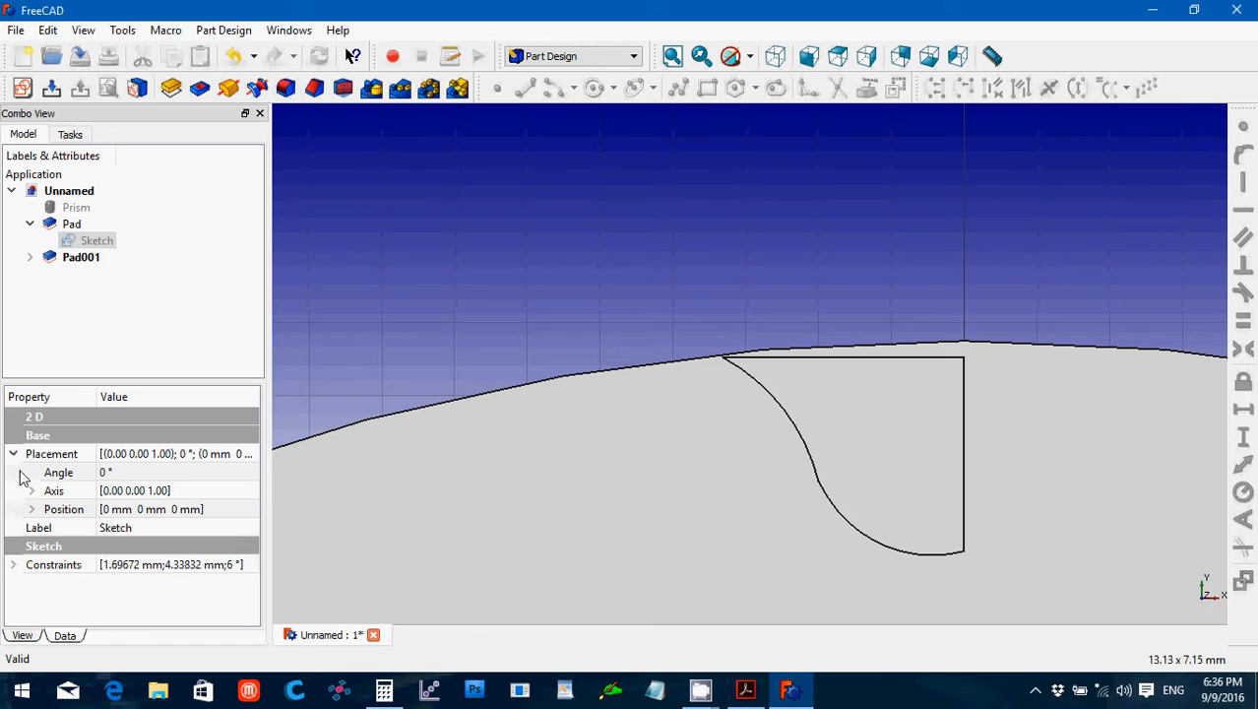
left_click(32, 508)
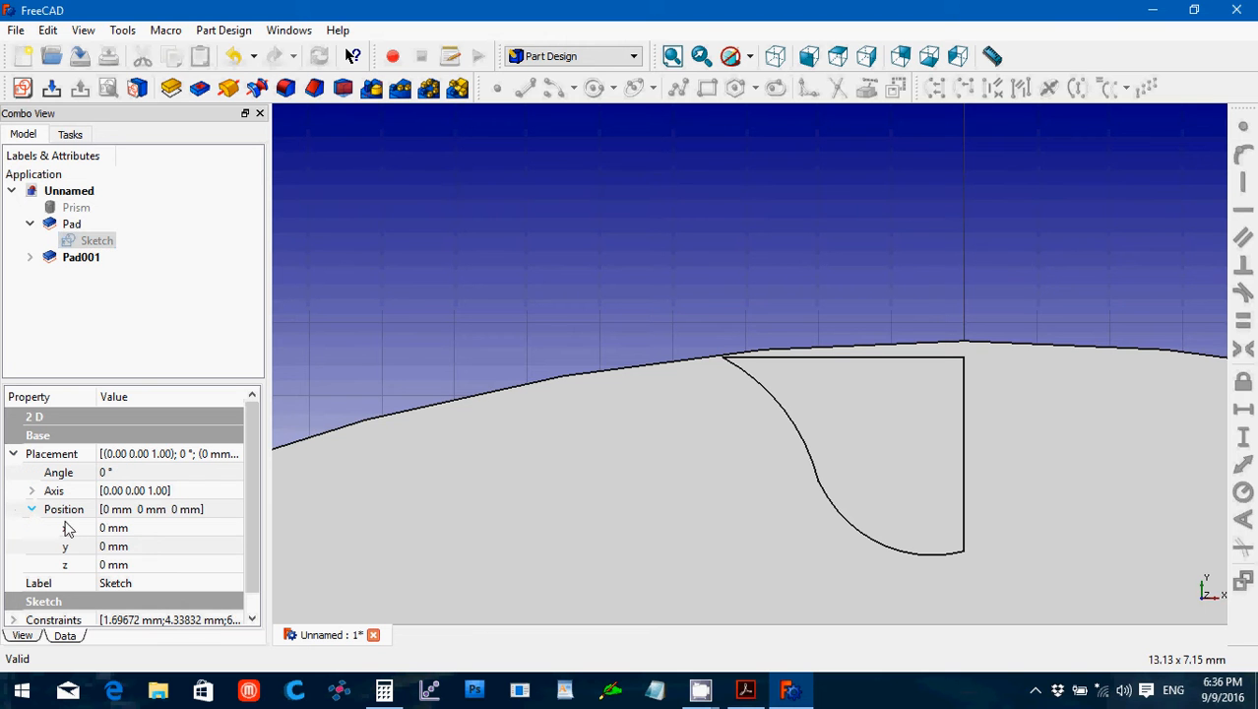
left_click(136, 528)
type("-1")
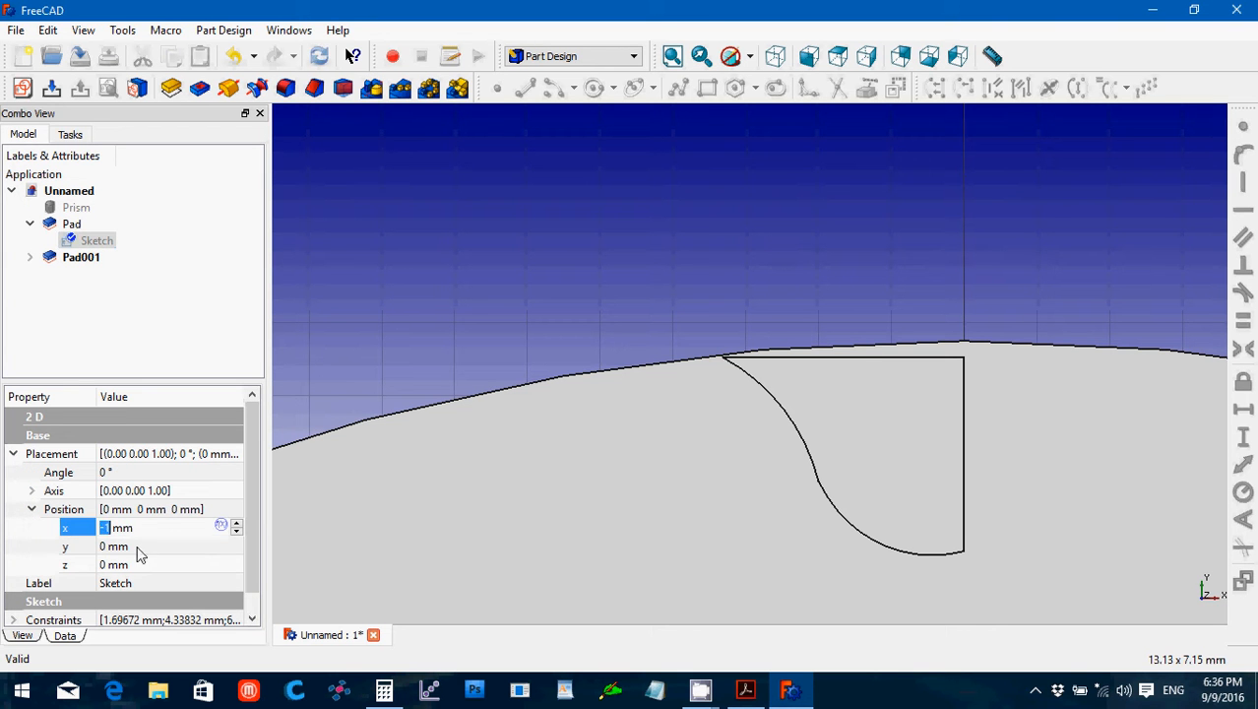
left_click(139, 547)
left_click(136, 529)
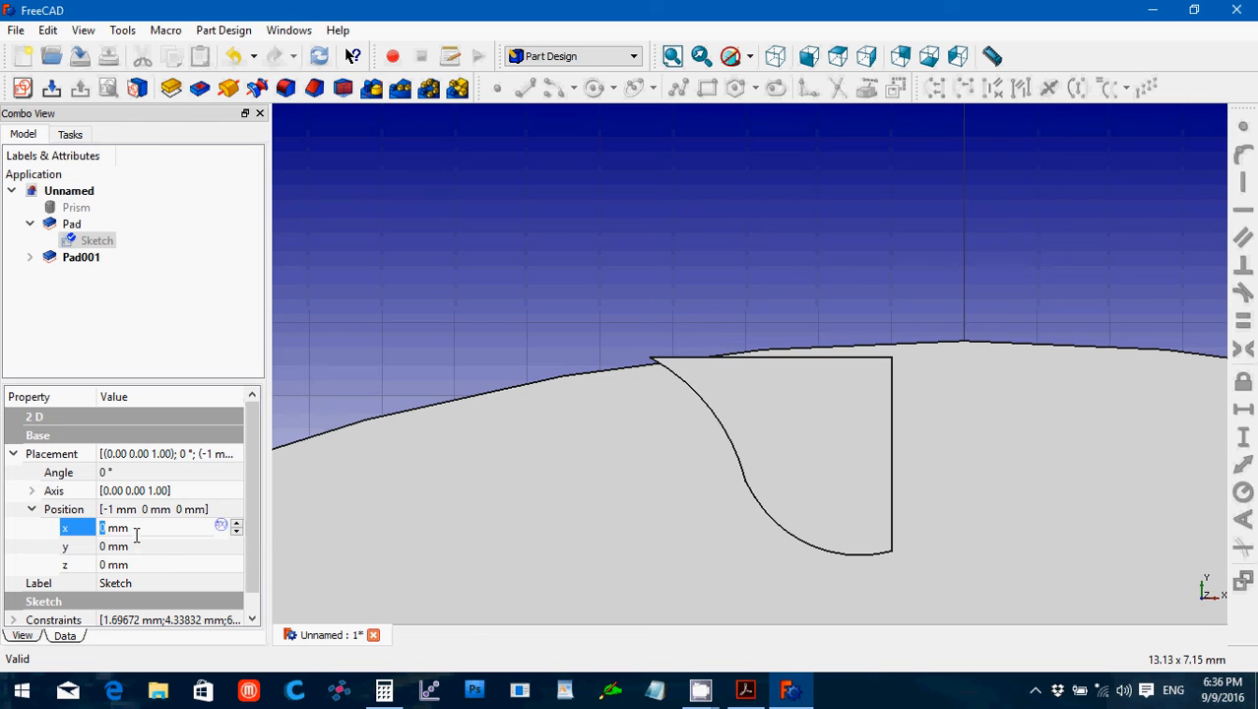
Try shifting the tooth-gap sketch along Y, first to -1 mm and then to 1 mm.
left_click(139, 546)
scroll(143, 545, "down", 1)
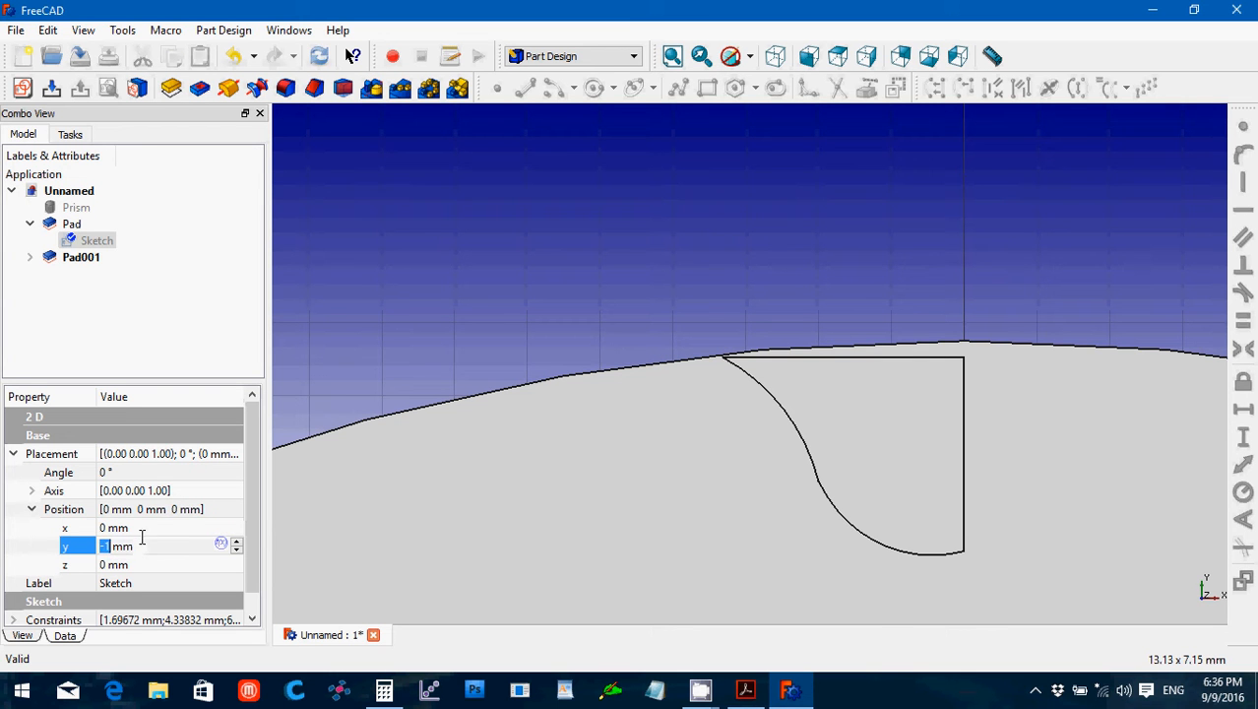
key("shift+Tab")
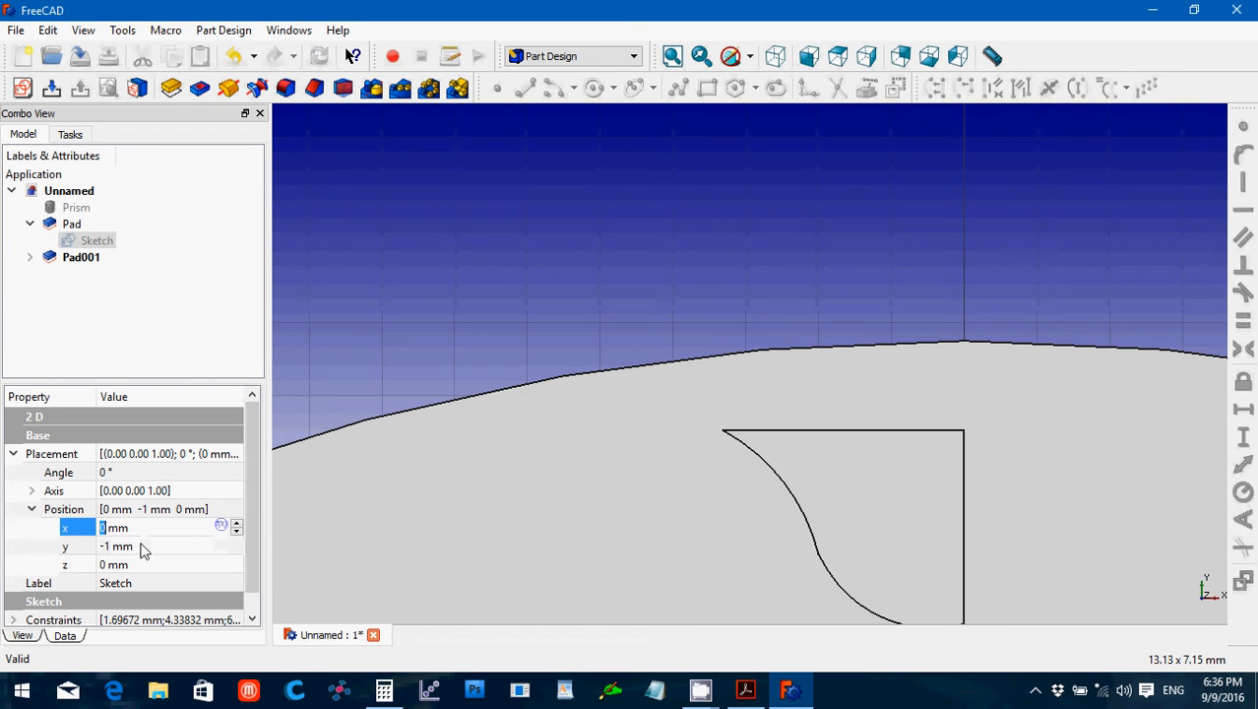
key("Tab")
scroll(143, 546, "up", 2)
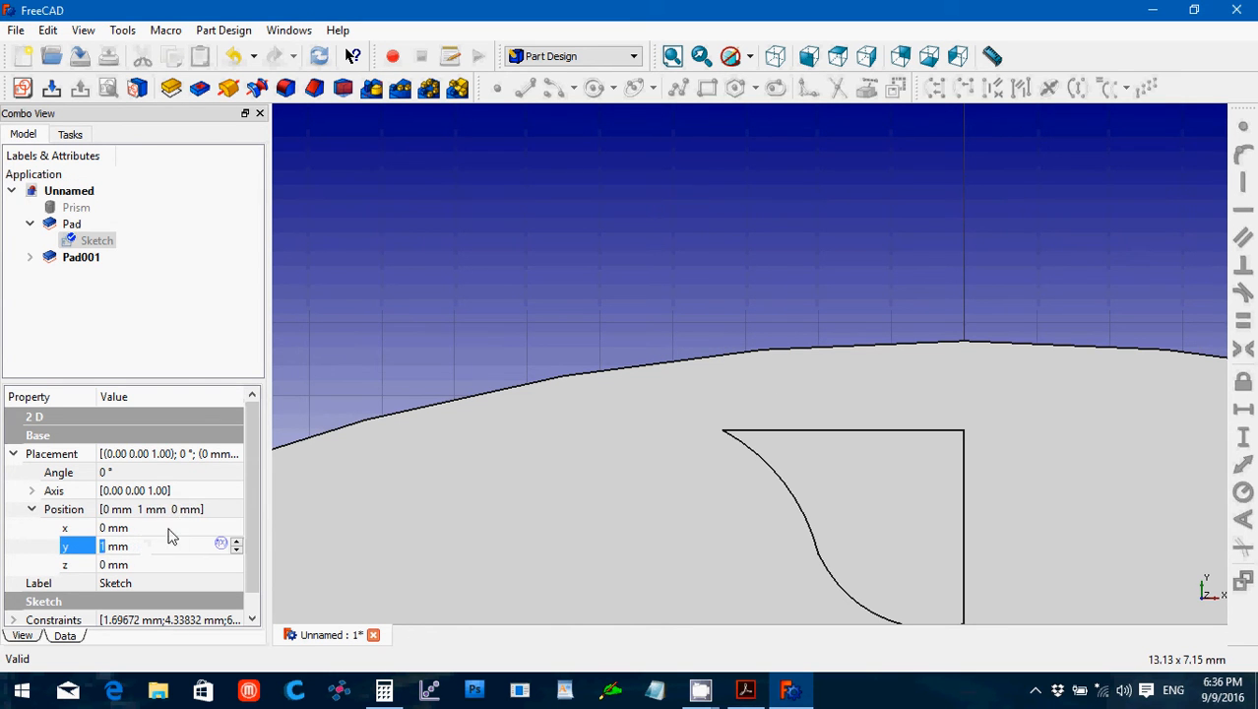
left_click(167, 532)
left_click(136, 550)
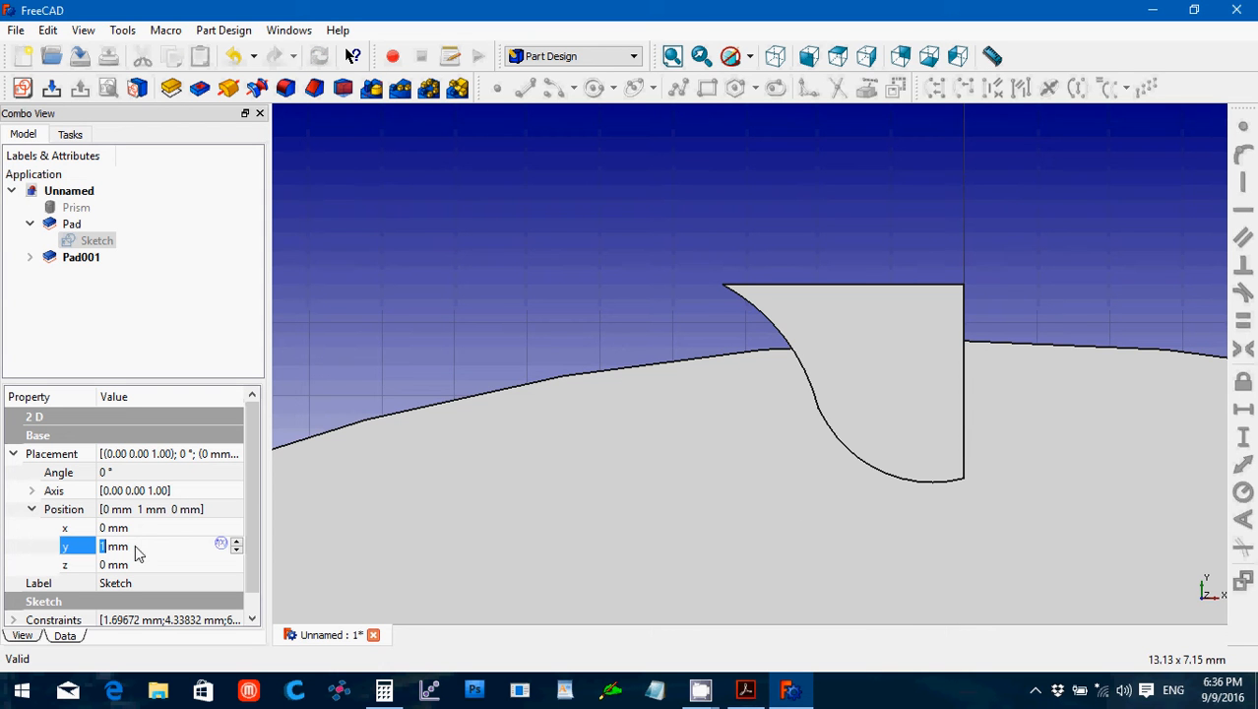
scroll(137, 546, "down", 1)
Try Y positions of 0.1 mm and 0.2 mm for the tooth-gap sketch, and return it to 0 mm.
left_click_drag(137, 547, 98, 543)
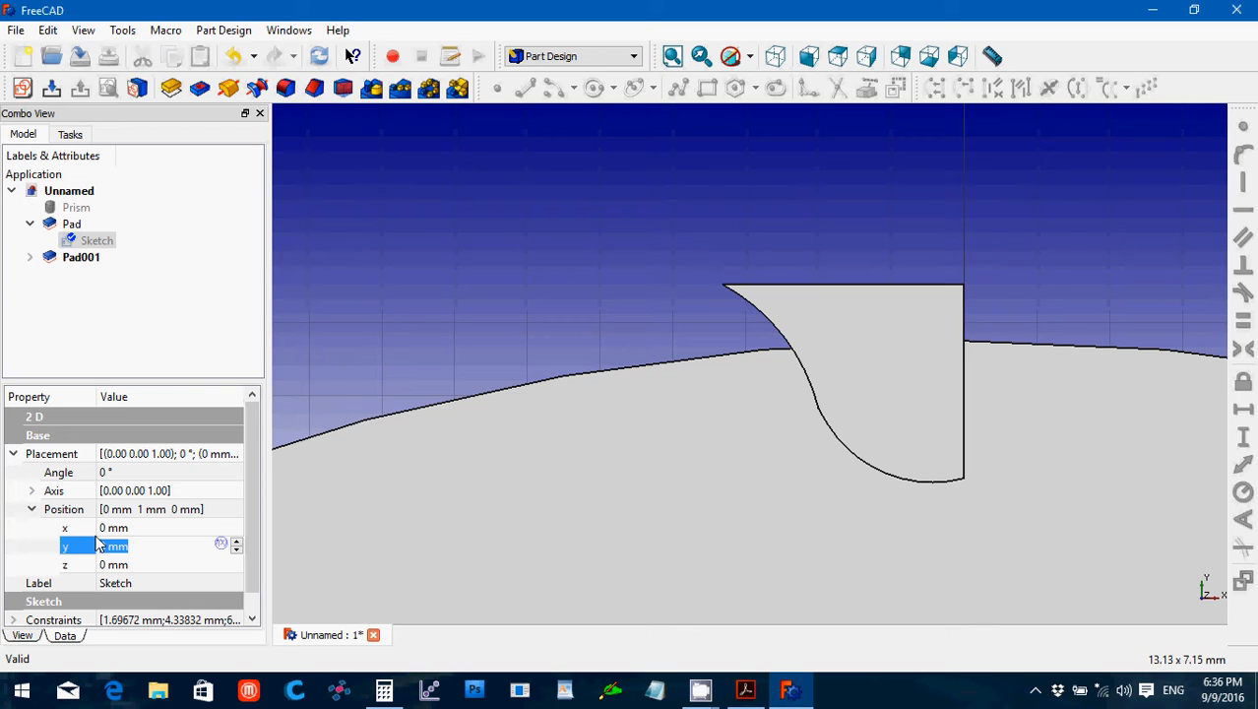
type("0.1")
key("Return")
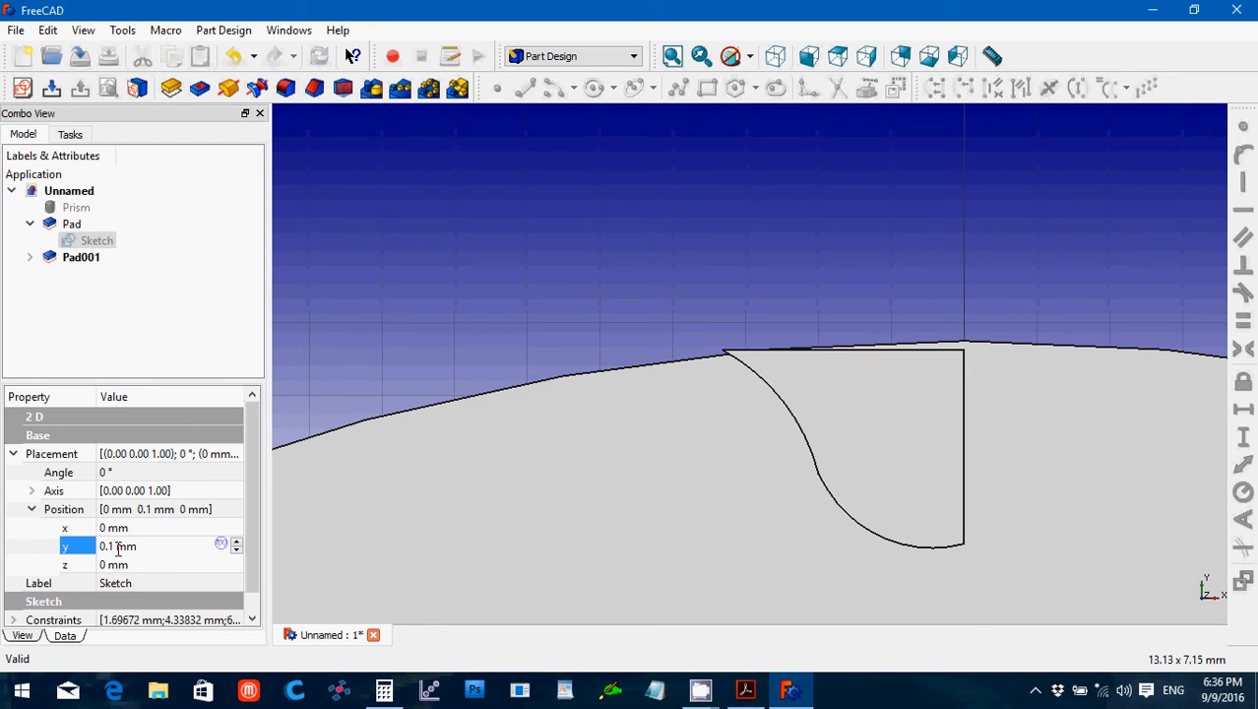
left_click_drag(148, 546, 101, 546)
type("0.2")
key("Return")
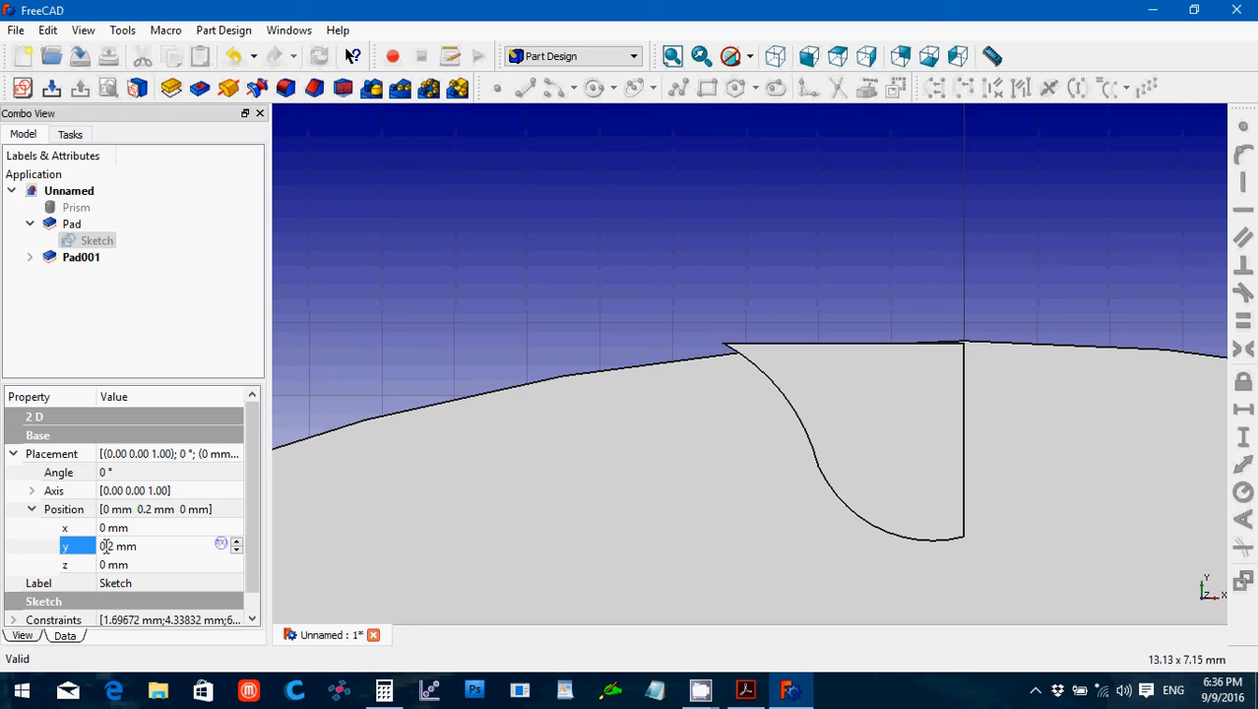
triple_click(105, 547)
type("0")
key("Return")
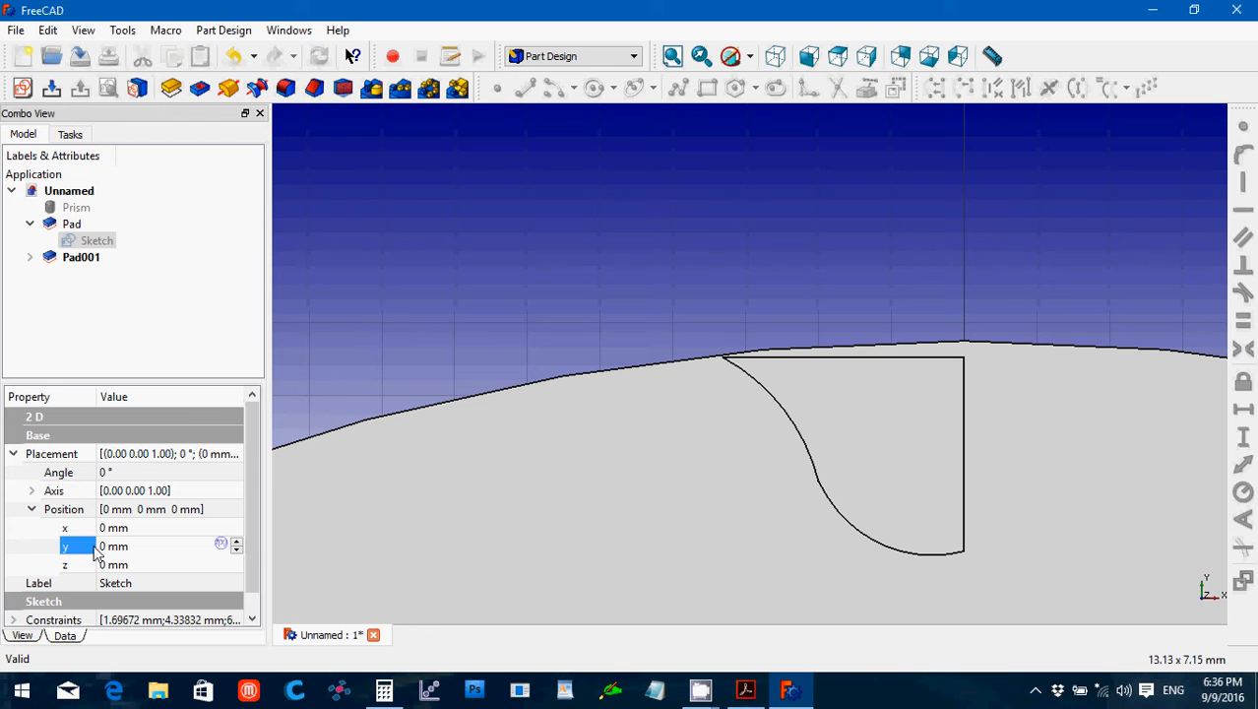
Reopen the tooth-gap sketch, delete its horizontal top line and raise the vertical line's upper end to about Y 32 mm.
left_click(79, 227)
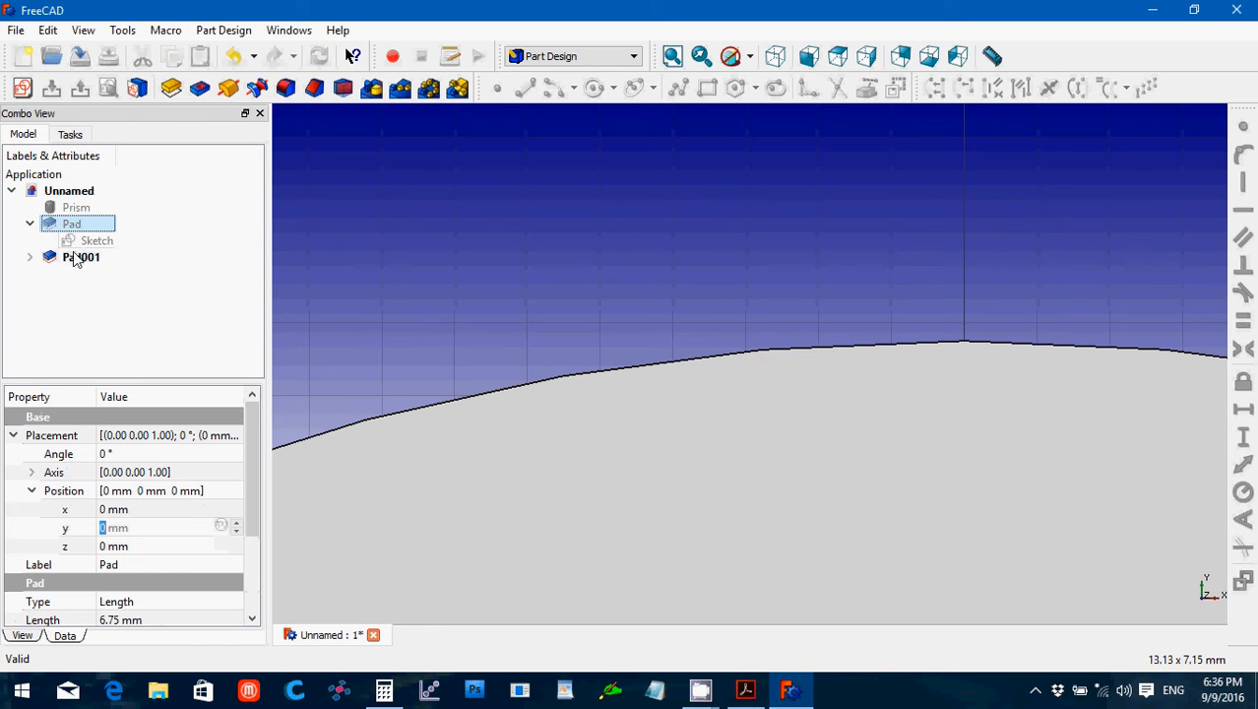
left_click(75, 256)
double_click(96, 245)
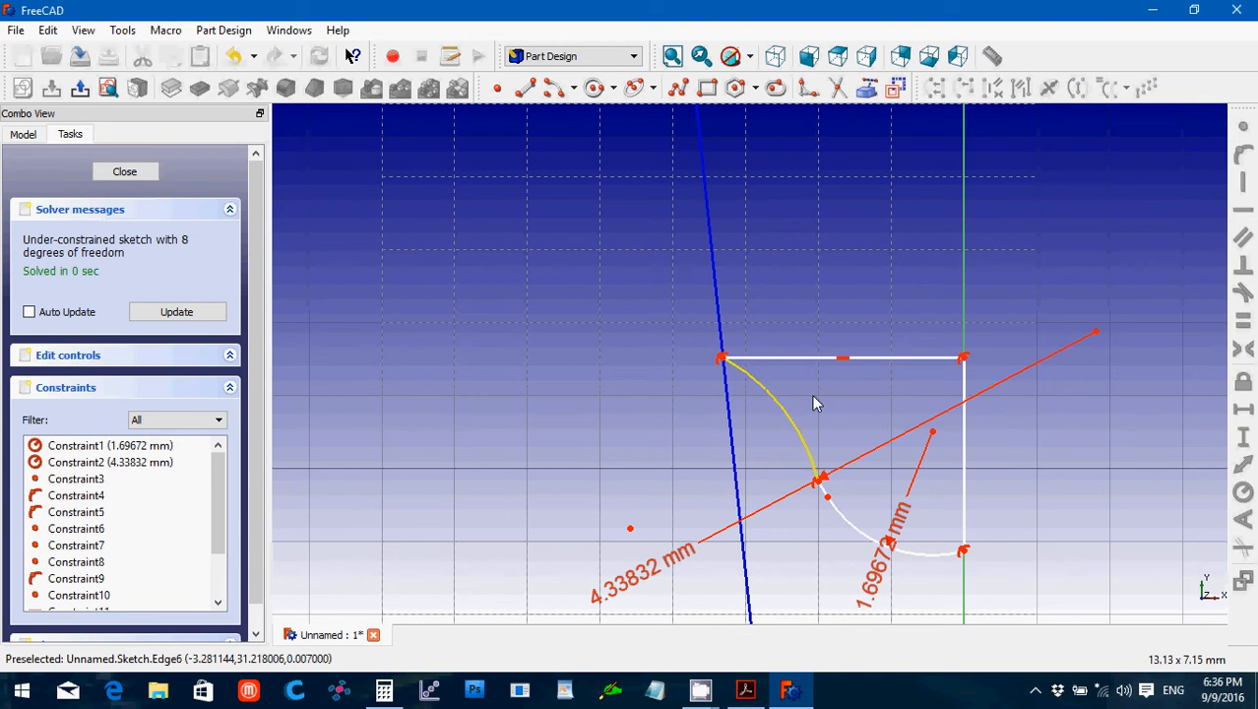
left_click(814, 359)
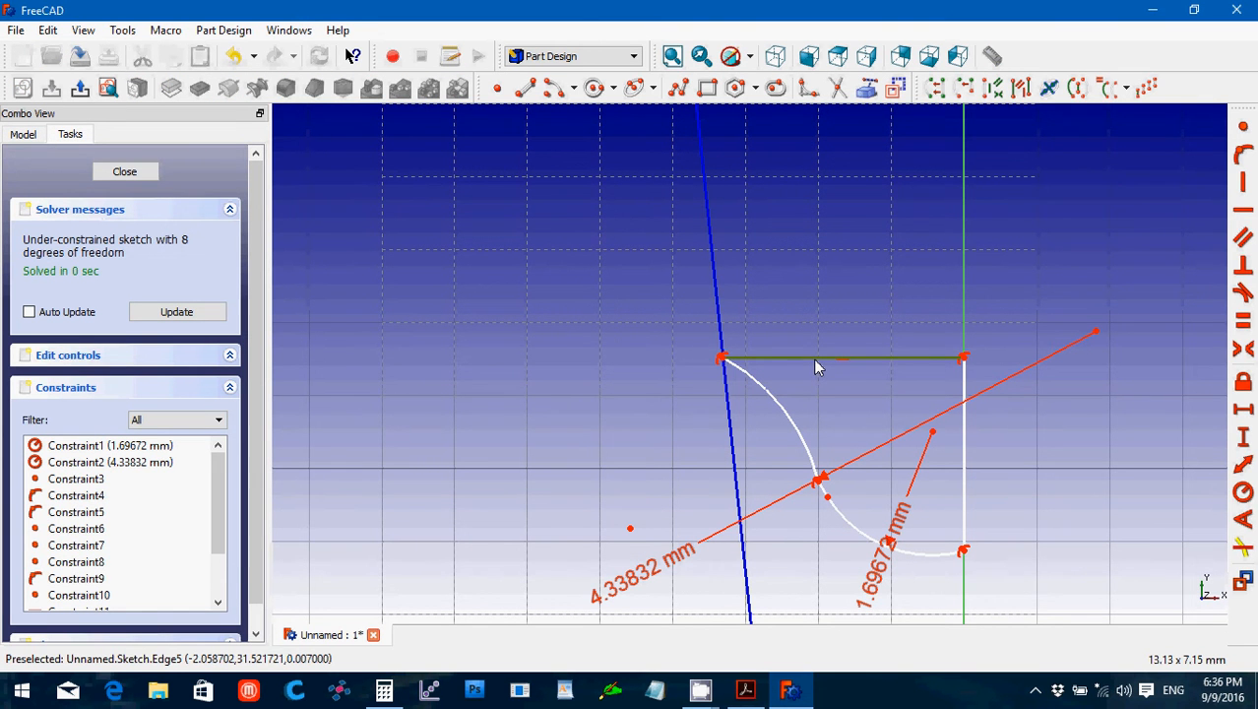
key("Delete")
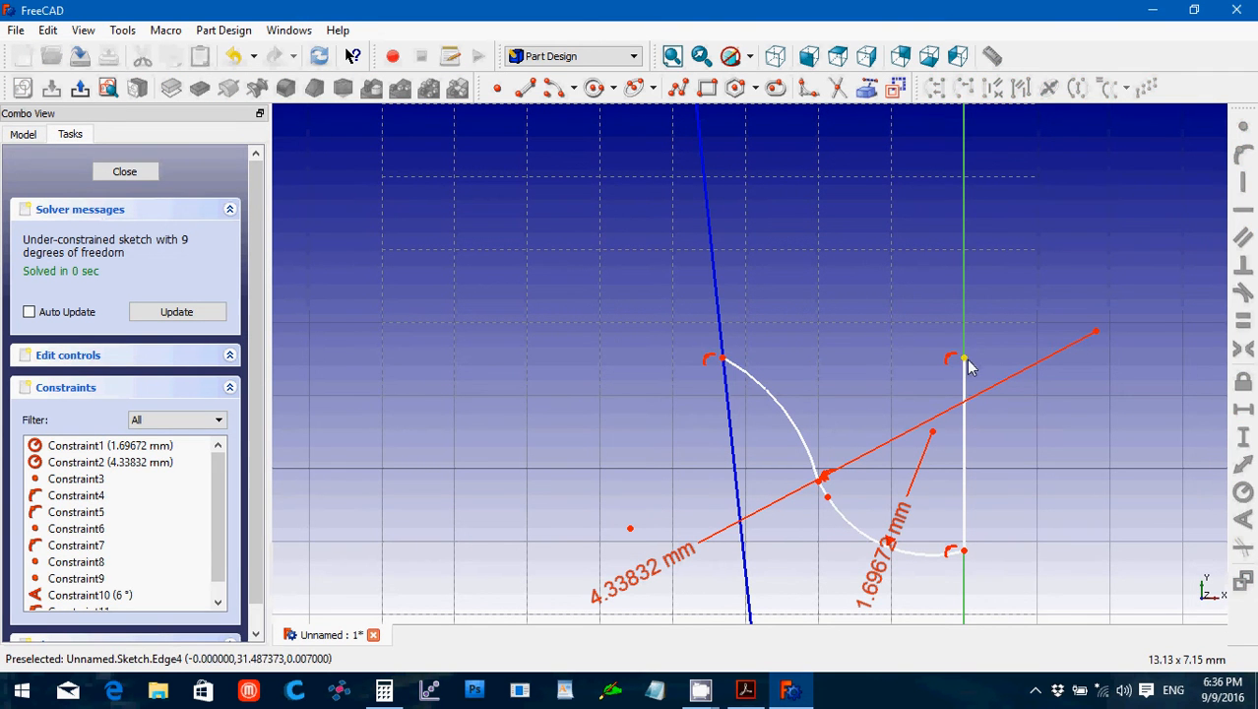
left_click_drag(964, 358, 963, 328)
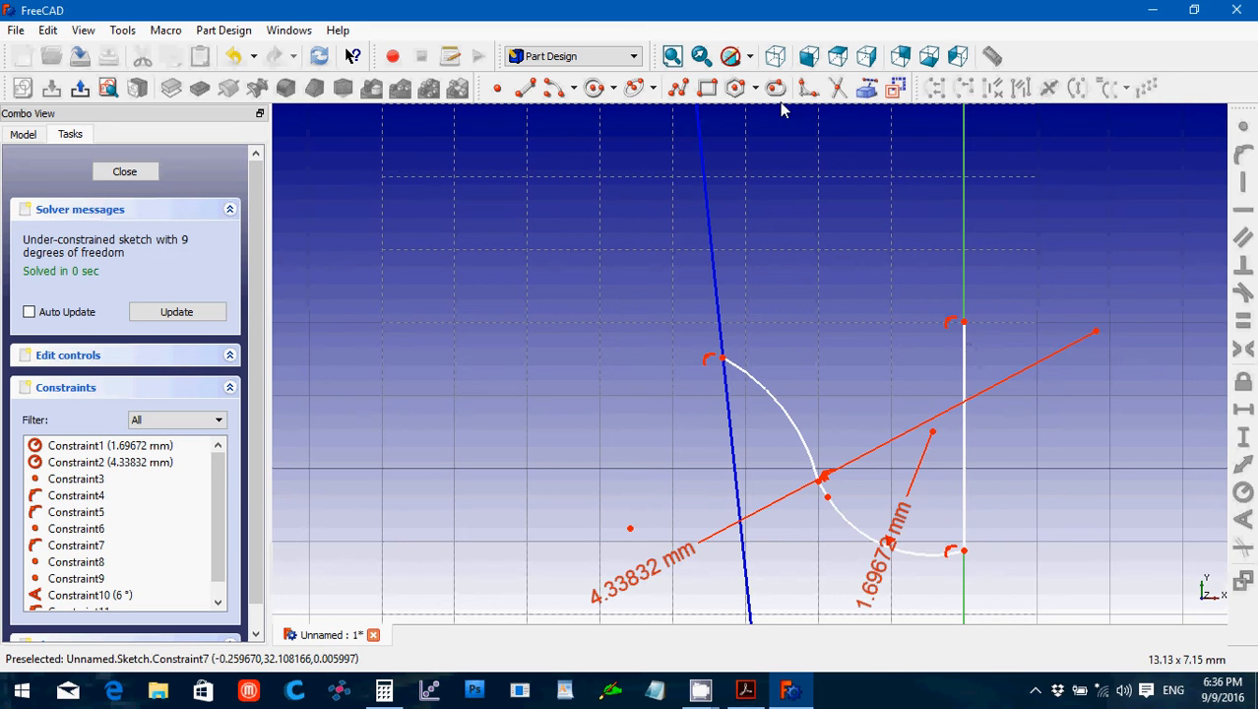
Draw a two-segment polyline from the raised endpoint to the arc's outer end and constrain its short segment vertical.
left_click(677, 88)
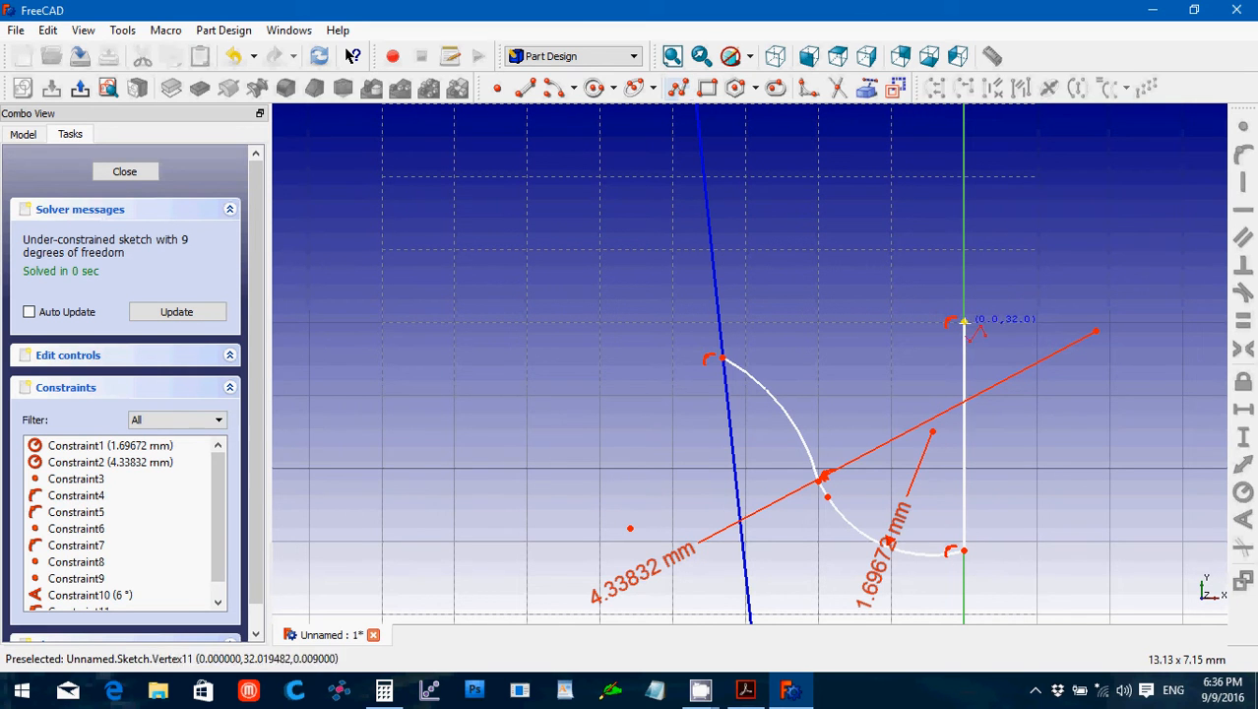
left_click(963, 322)
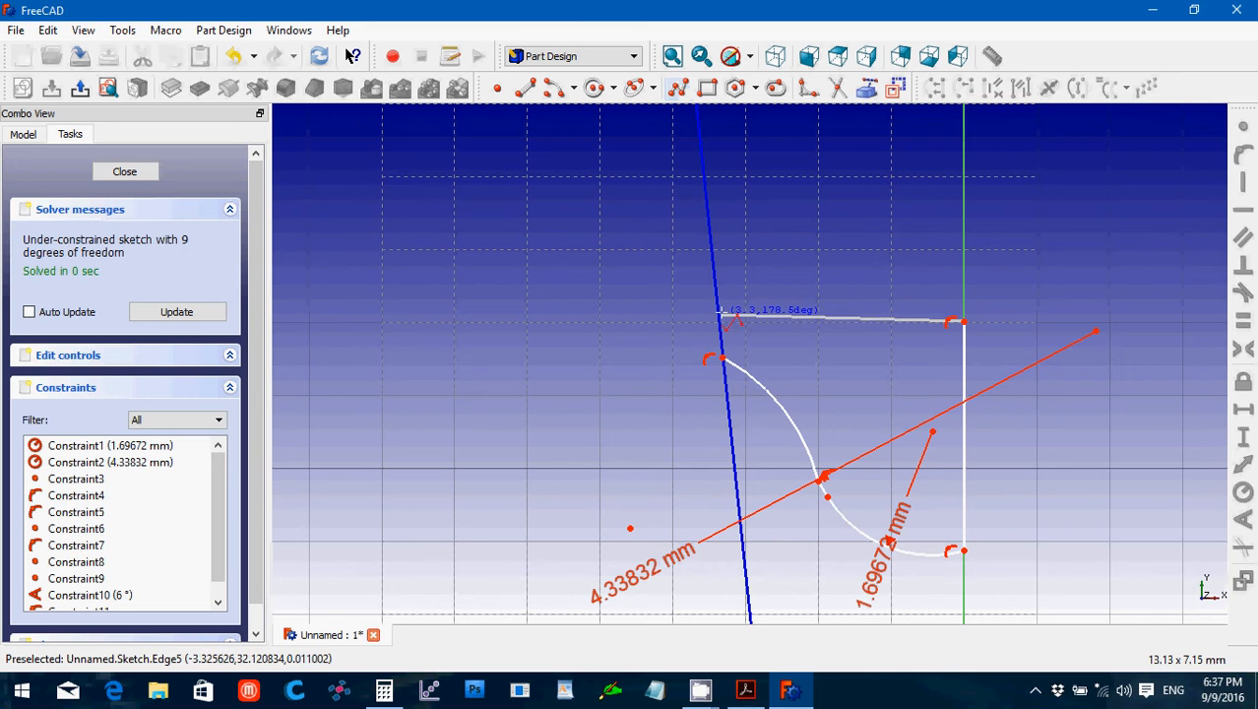
left_click(723, 313)
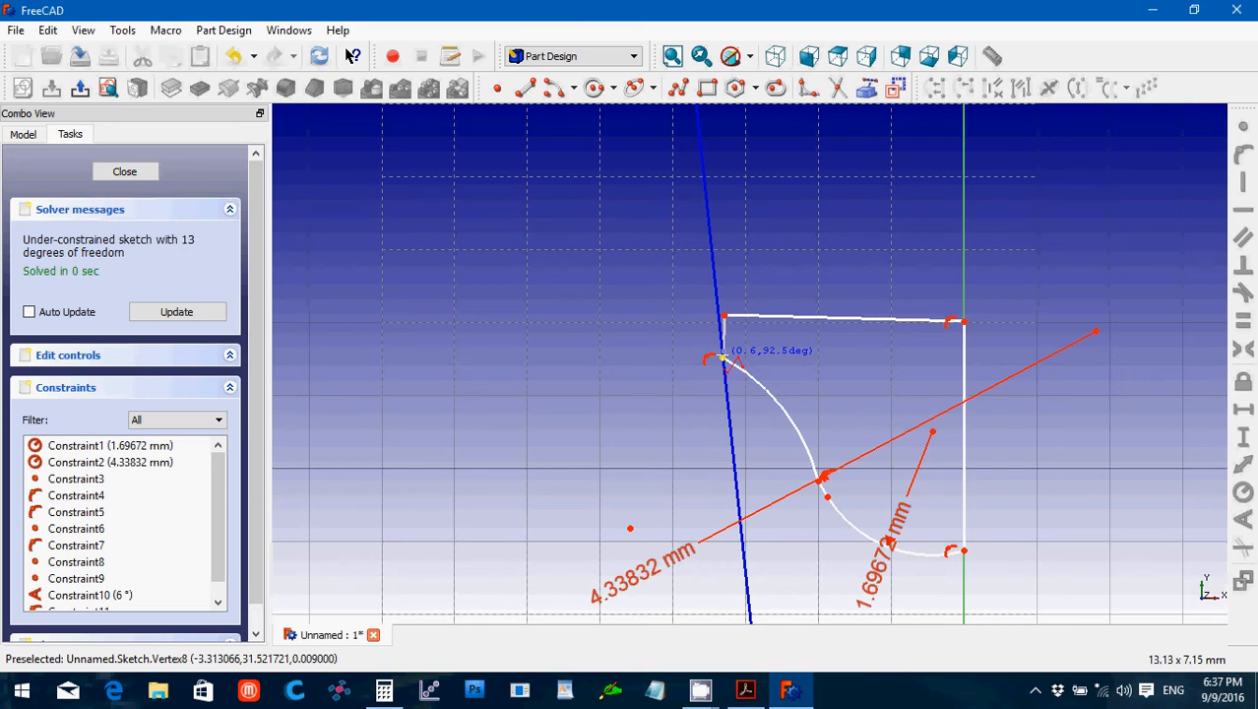
left_click(723, 356)
right_click(723, 356)
left_click(724, 339)
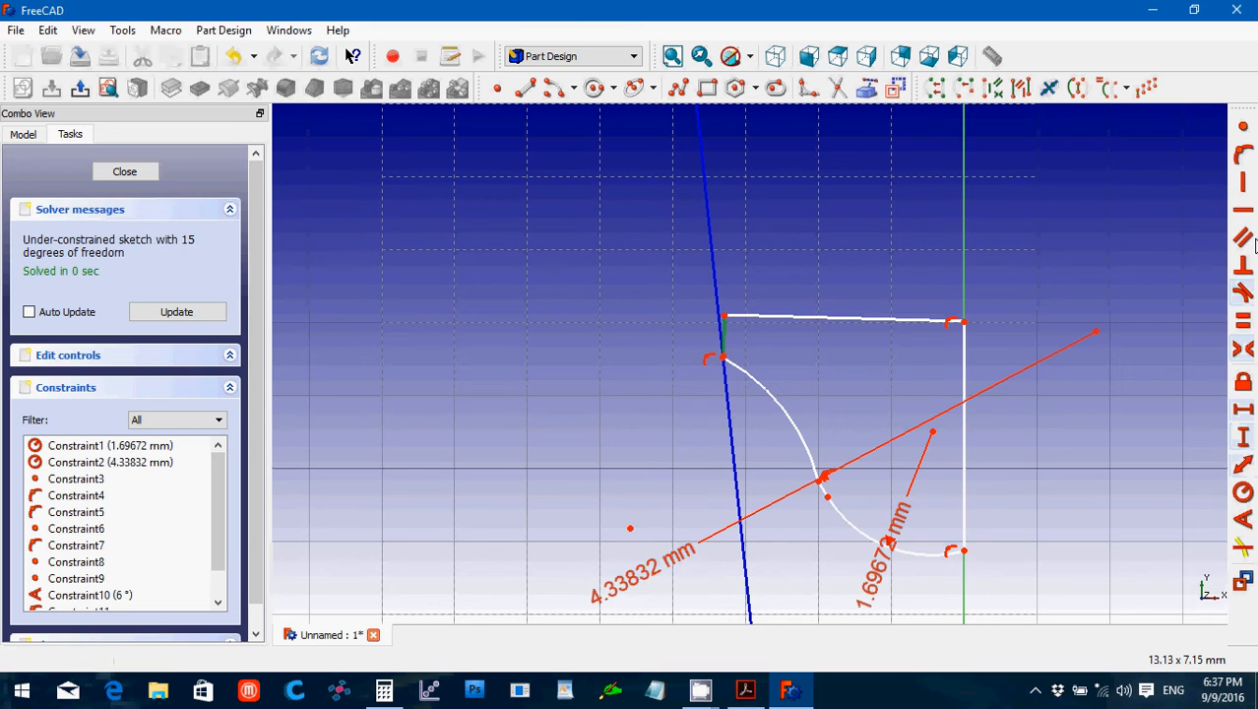
left_click(1243, 181)
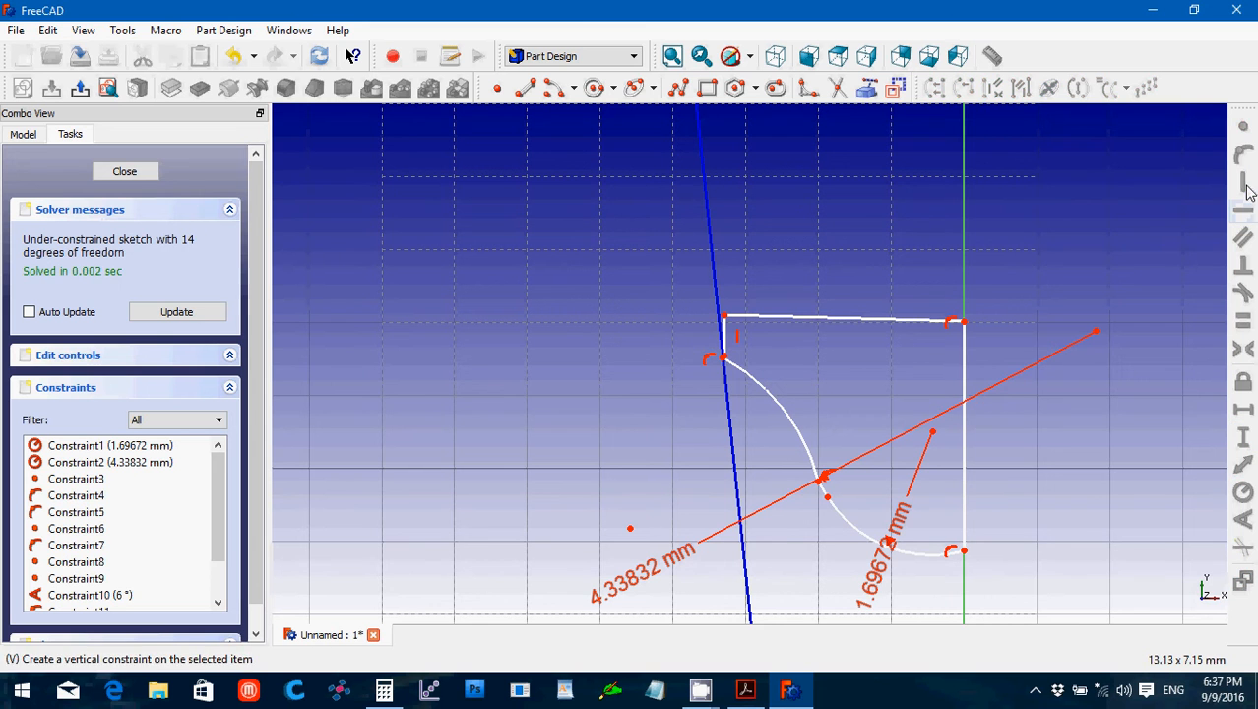
left_click(872, 319)
left_click(1246, 187)
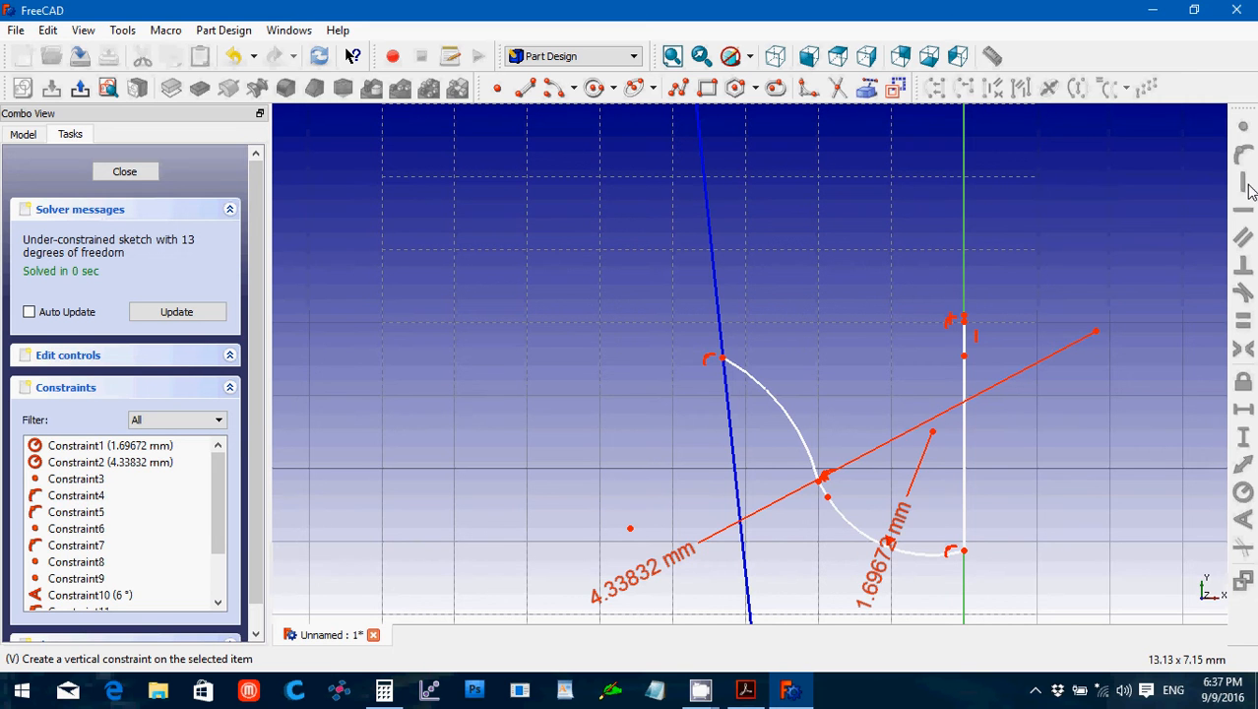
key("ctrl+z")
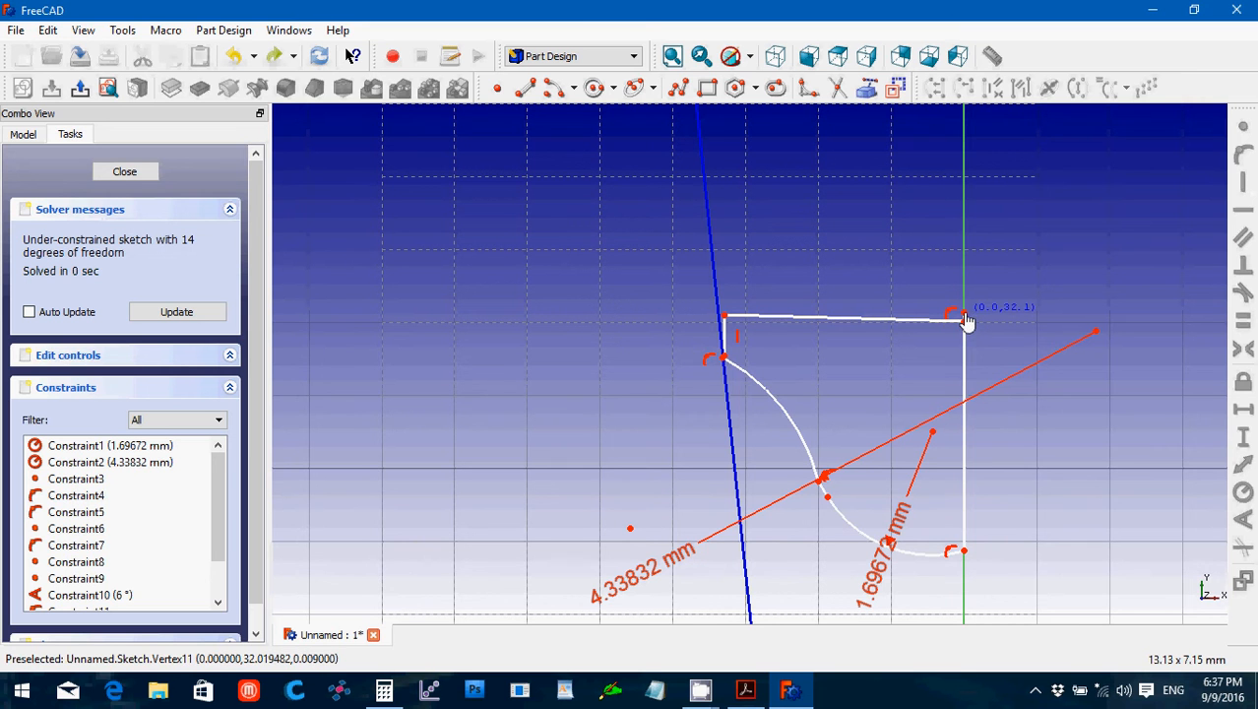
Make the top line's end coincident with the long vertical line's upper end and constrain the top line horizontal.
left_click_drag(962, 324, 946, 304)
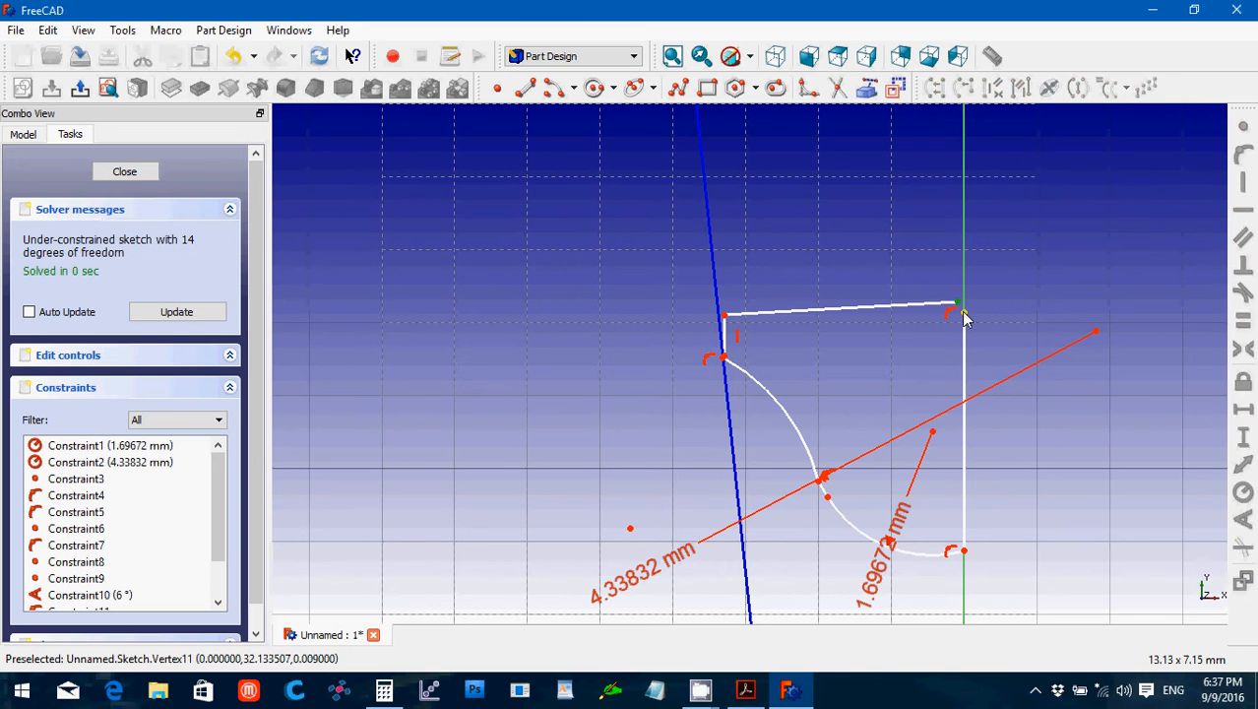
left_click(1244, 129)
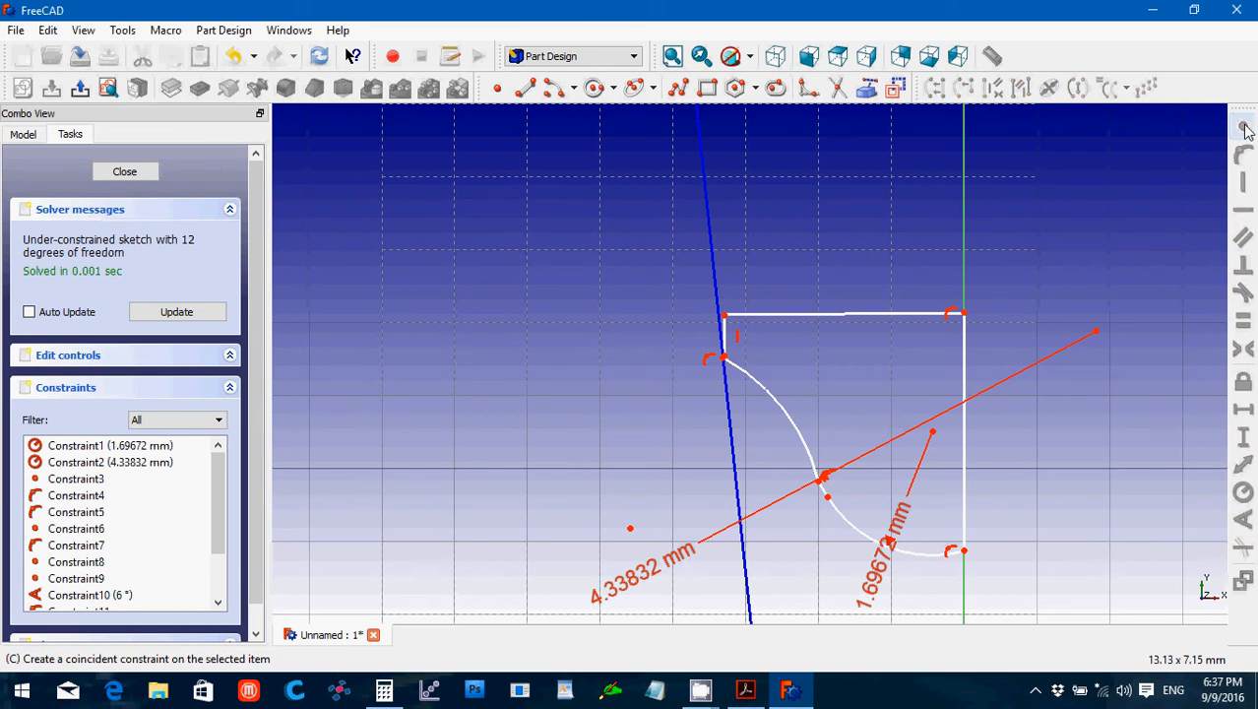
left_click(808, 315)
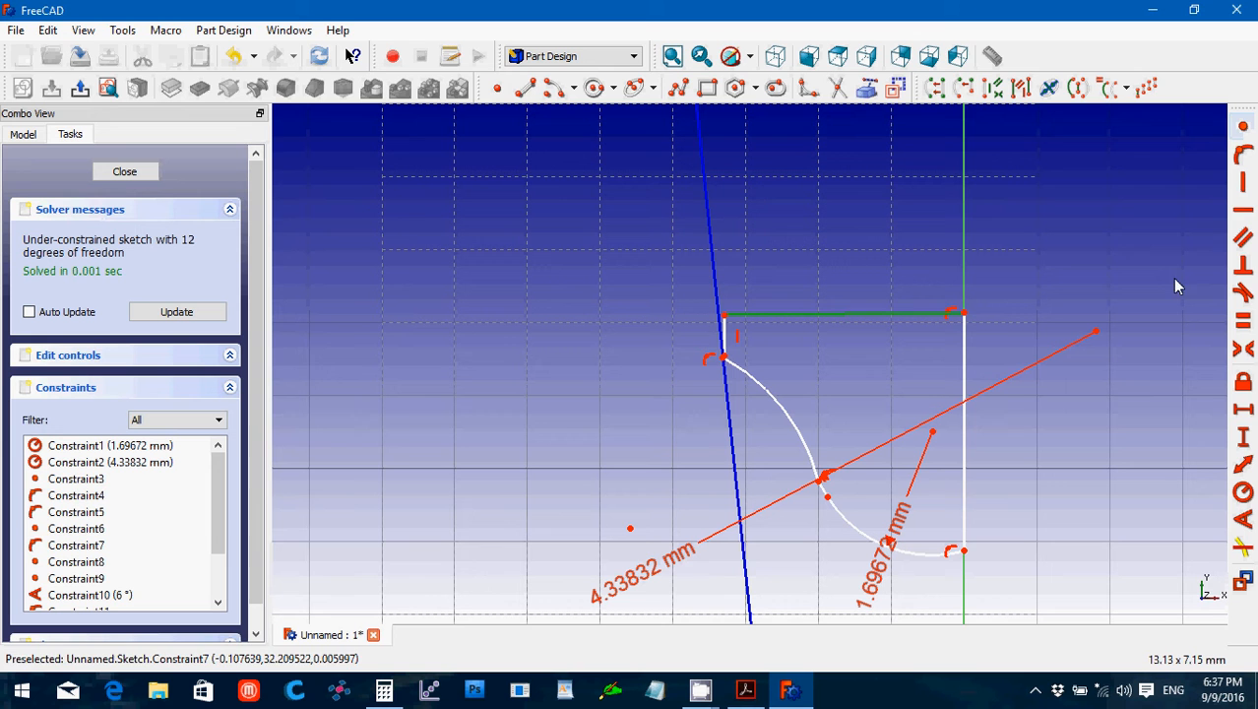
left_click(1242, 209)
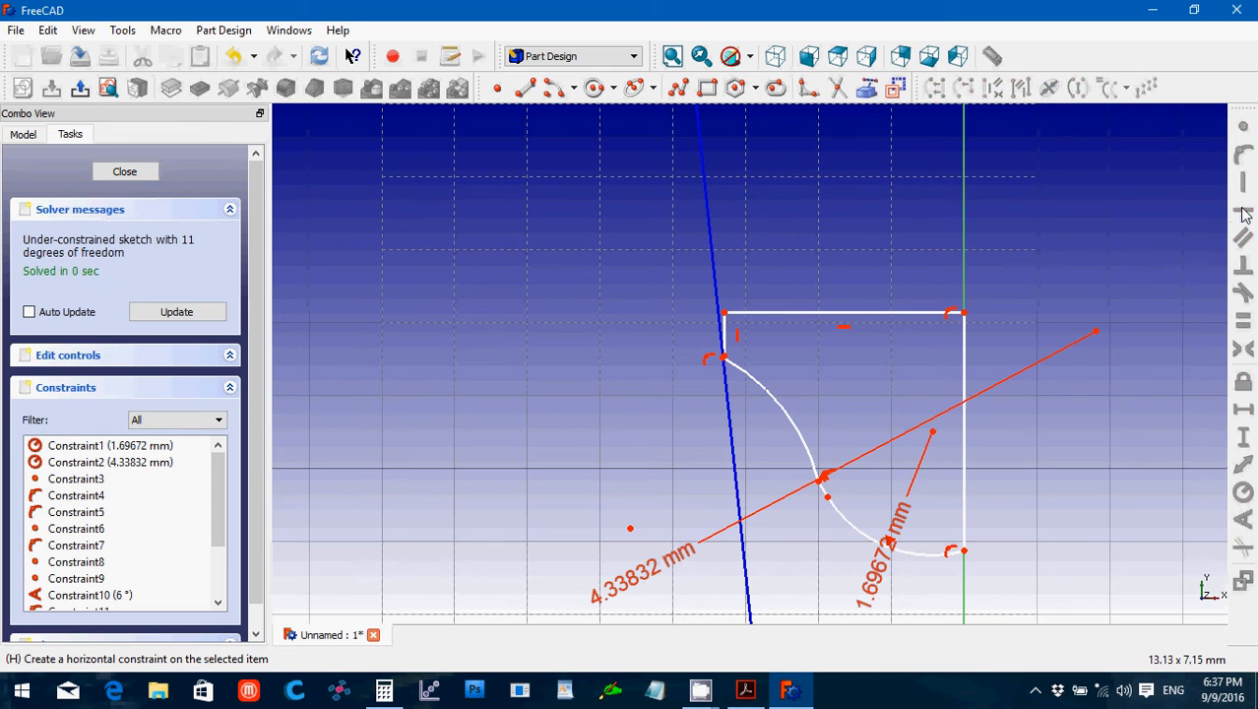
Make the short vertical line's lower end coincident with the arc's outer end and close the sketch.
left_click(727, 360)
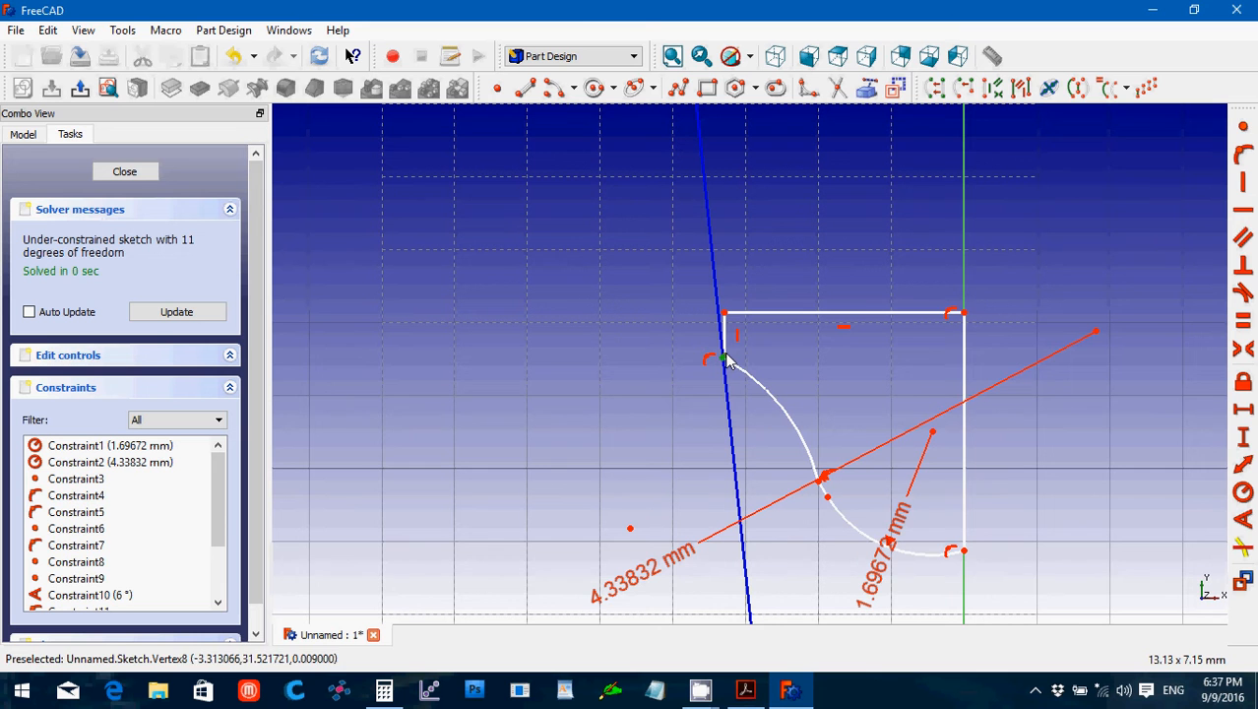
left_click(1243, 127)
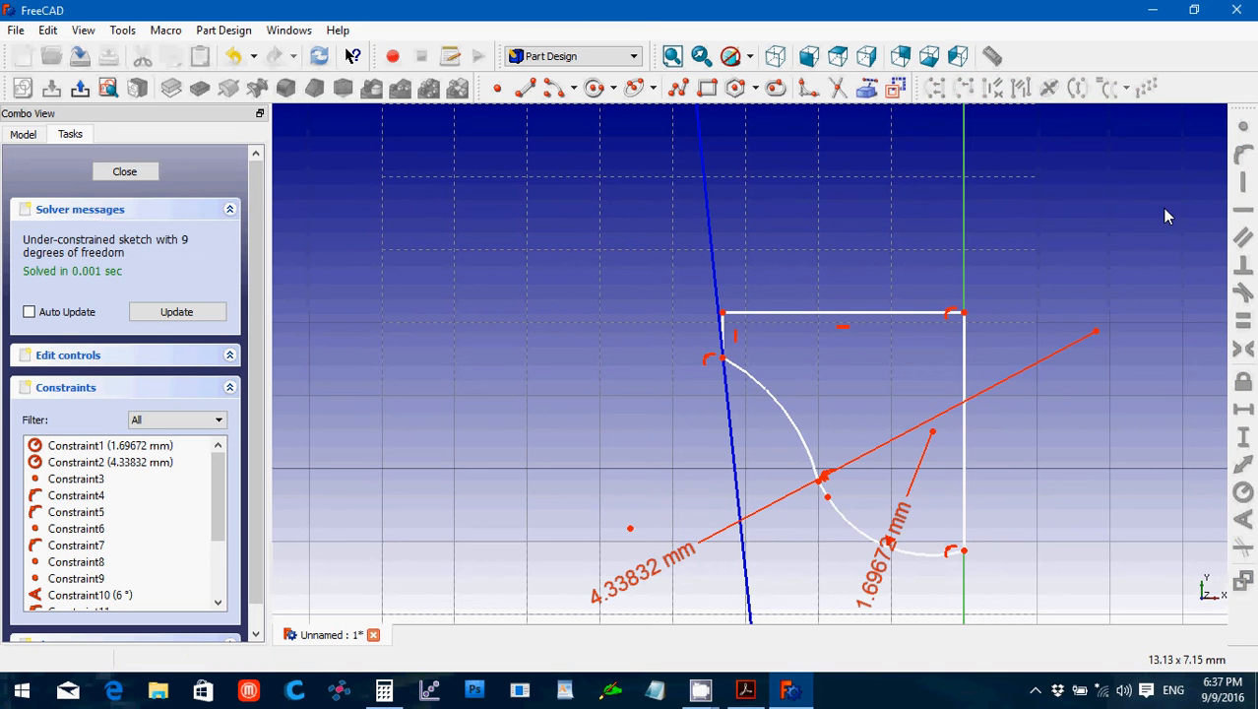
left_click(137, 175)
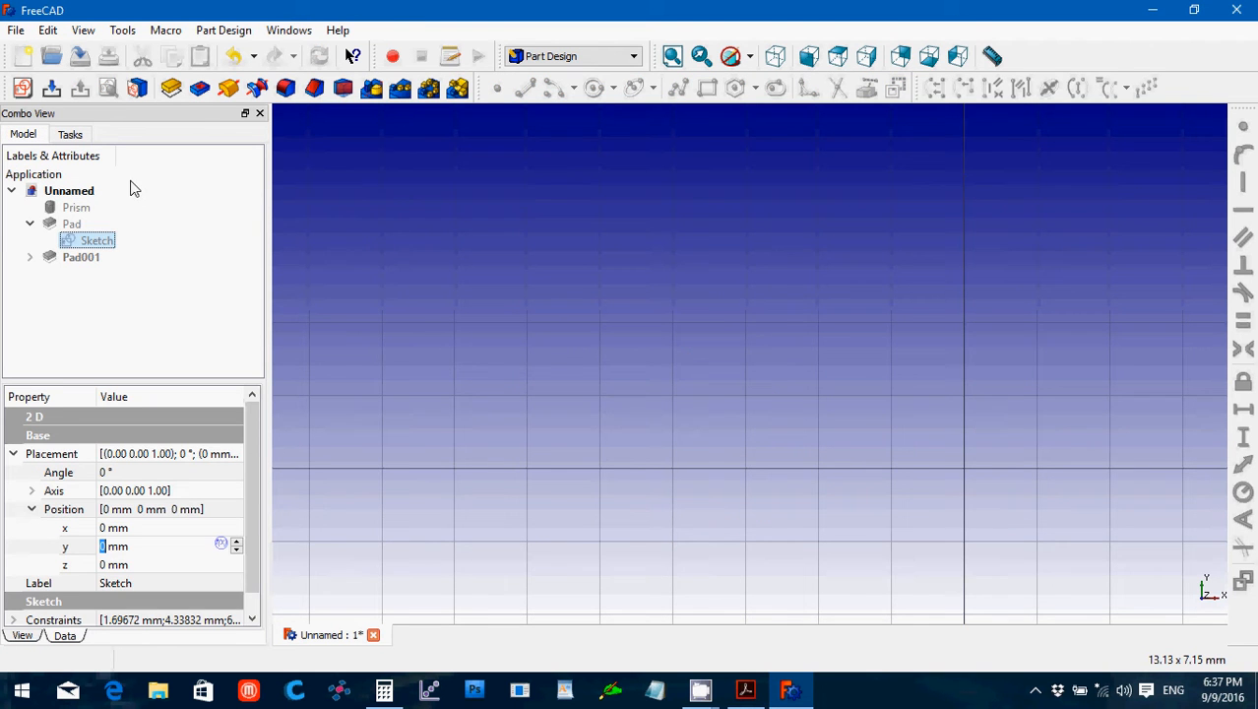
Make the tooth-gap pad and the sprocket blank pad visible again.
left_click(75, 226)
key("space")
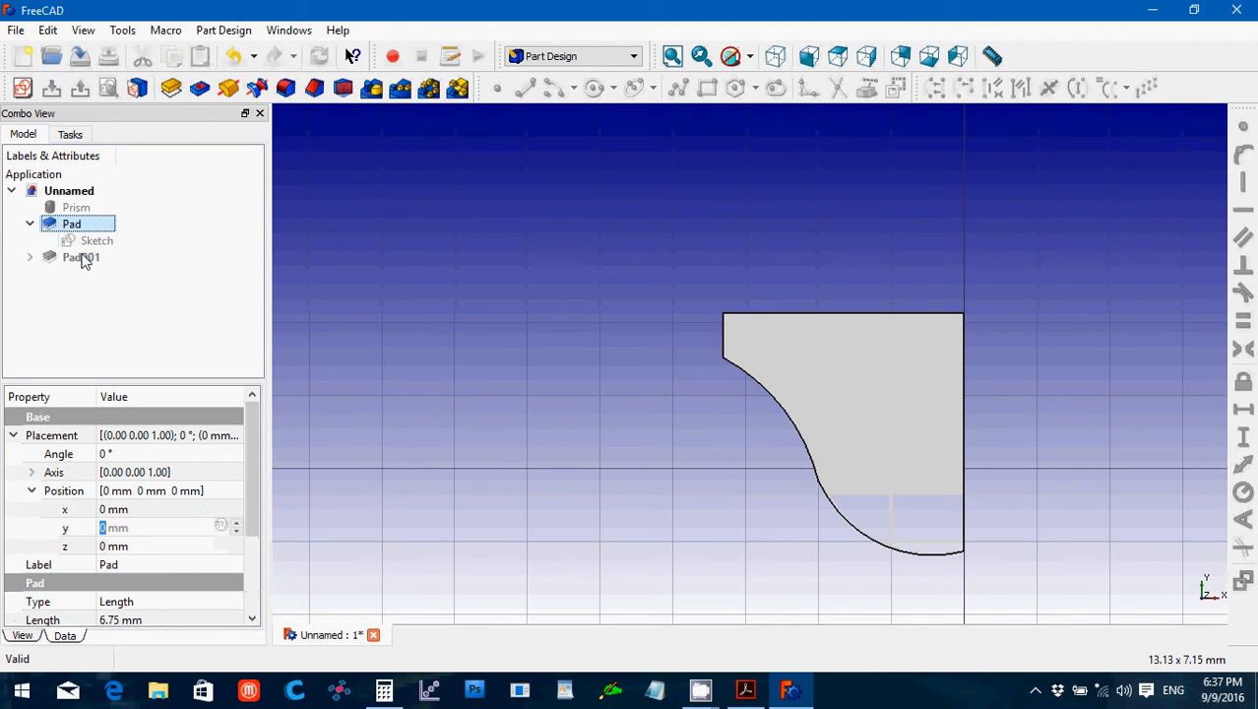
left_click(84, 257)
key("space")
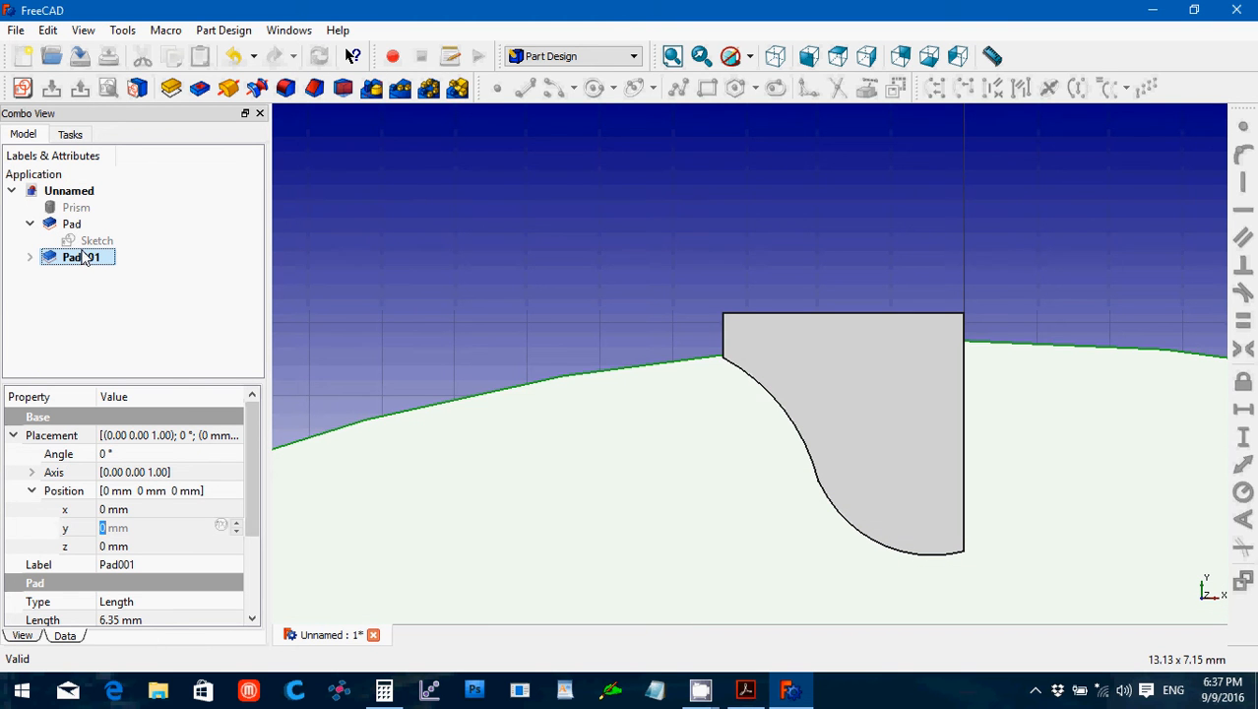
Collapse the tooth-gap pad's tree entry and switch to the Part workbench.
left_click(29, 223)
left_click(180, 255)
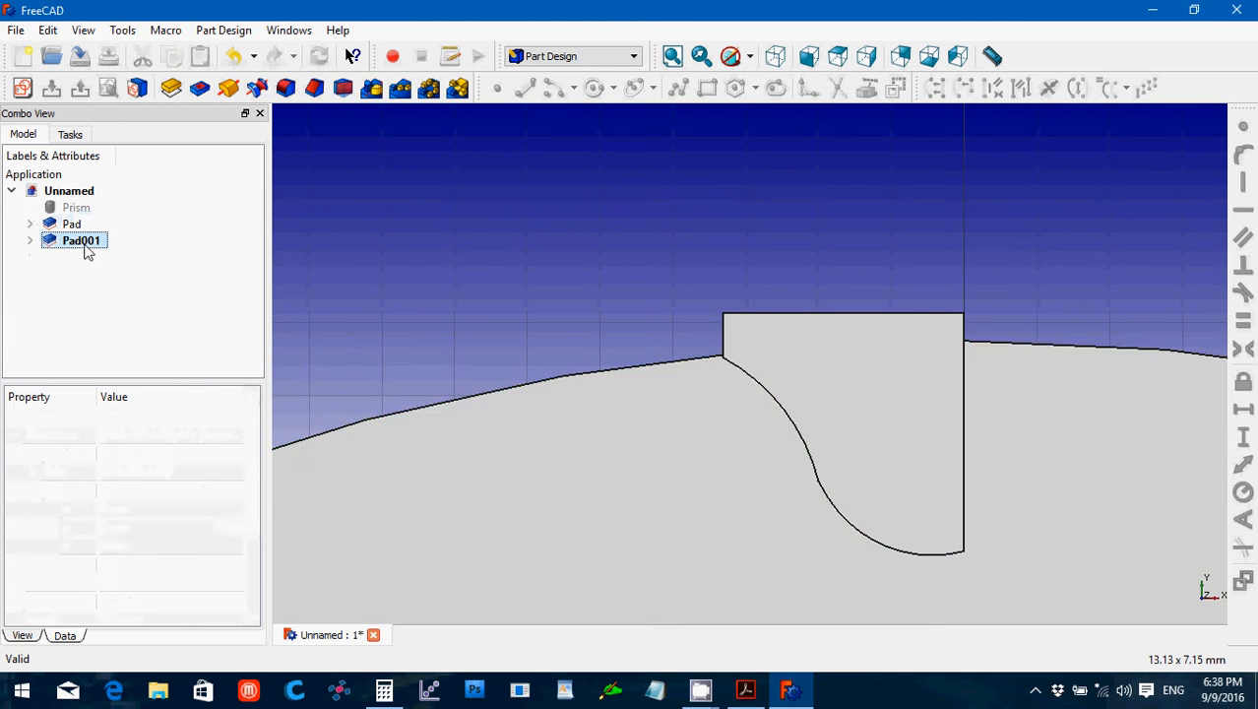
left_click(81, 241)
left_click(558, 56)
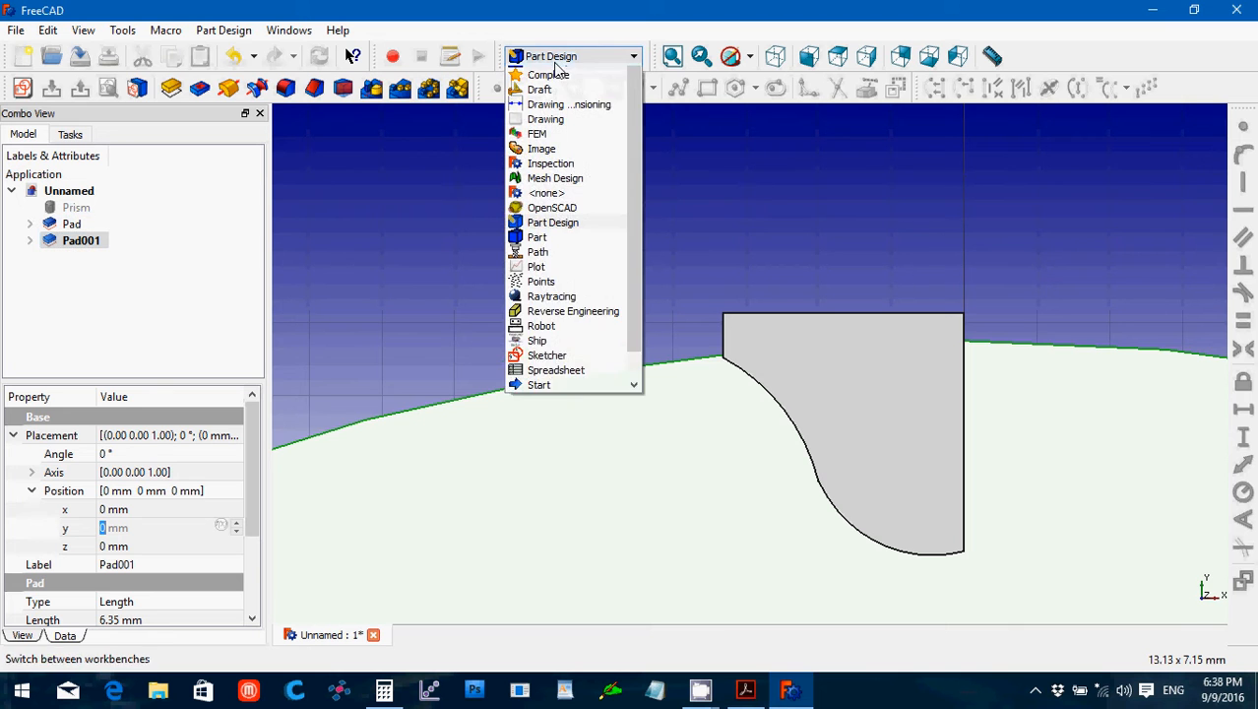
left_click(553, 274)
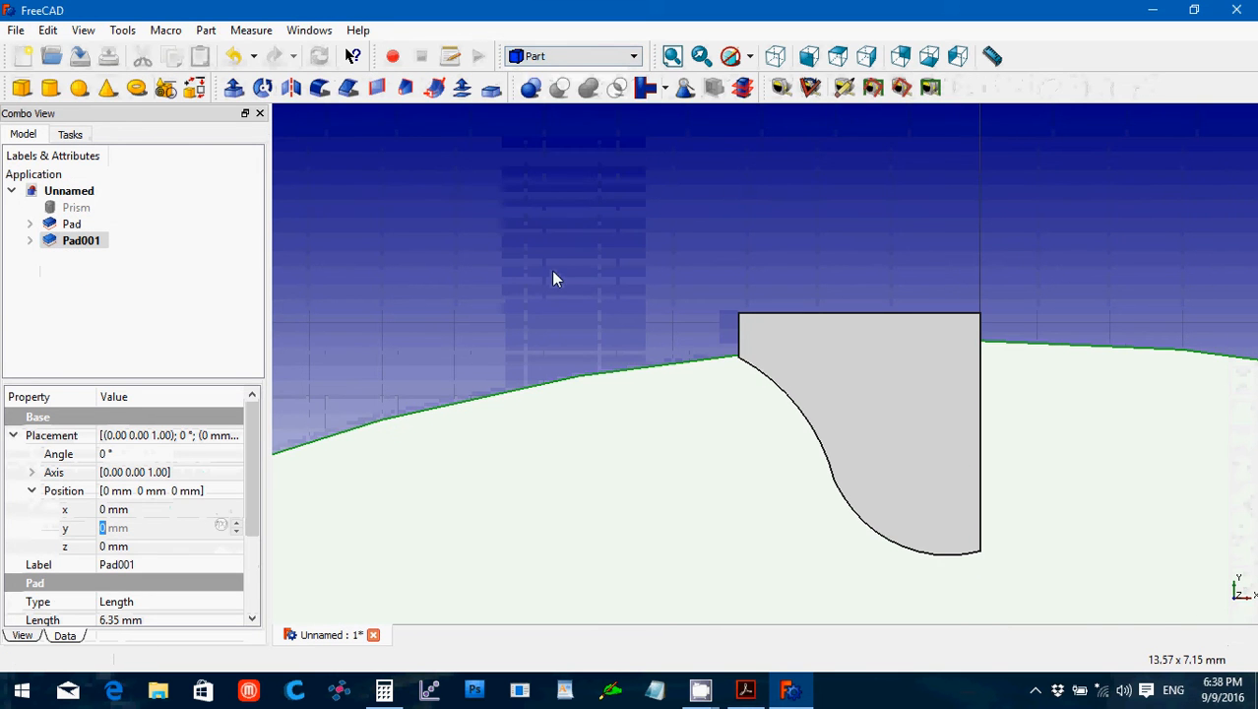
Try mirroring the sprocket blank Pad001 across the YZ plane, and delete the mirrored feature.
left_click(290, 88)
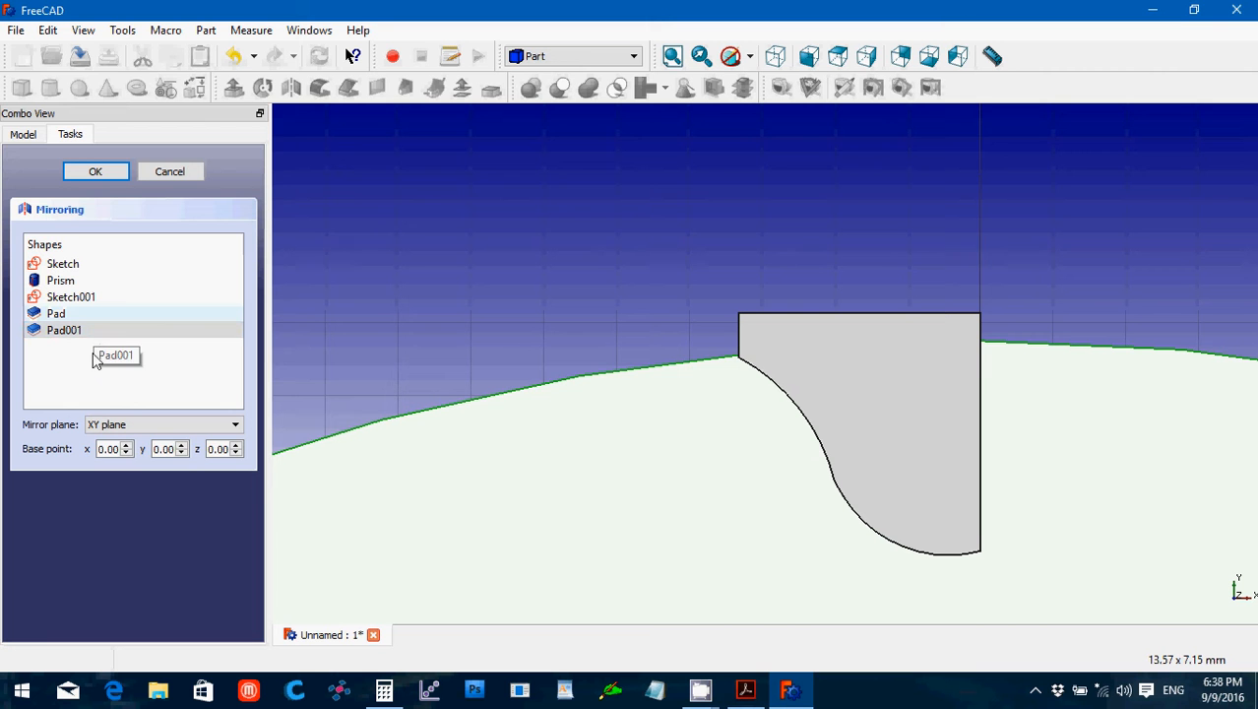
left_click(126, 424)
left_click(130, 460)
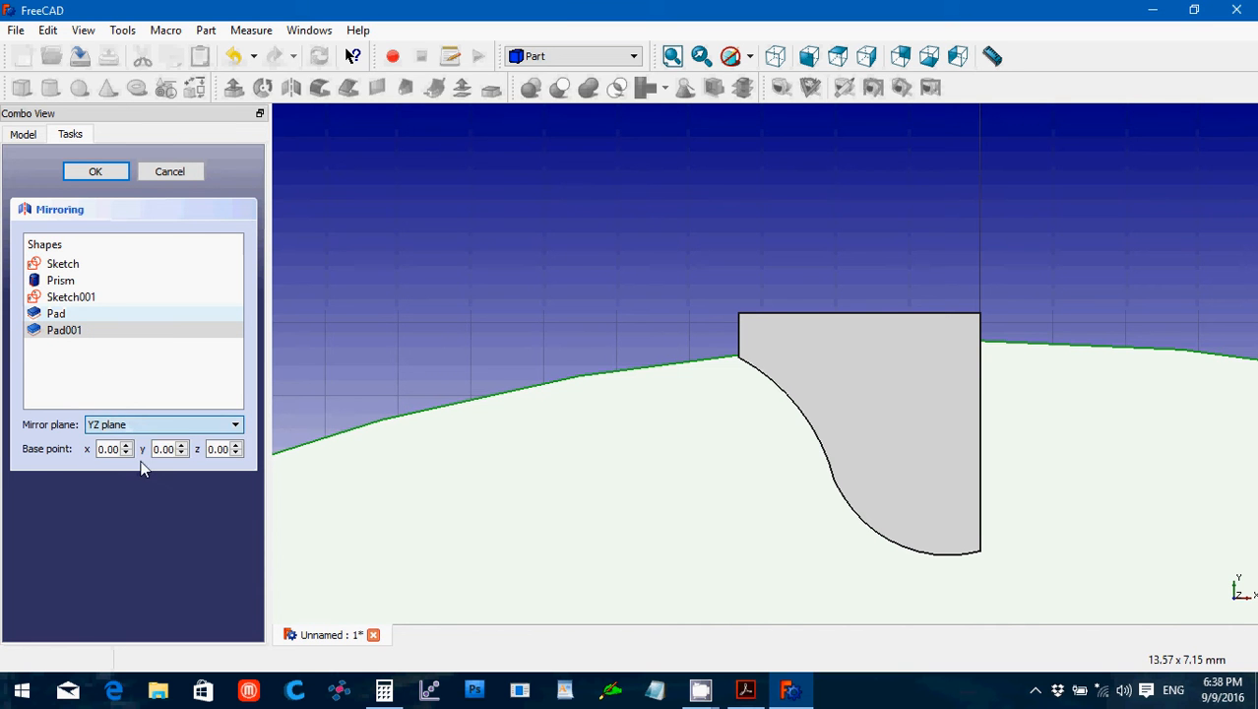
left_click(103, 175)
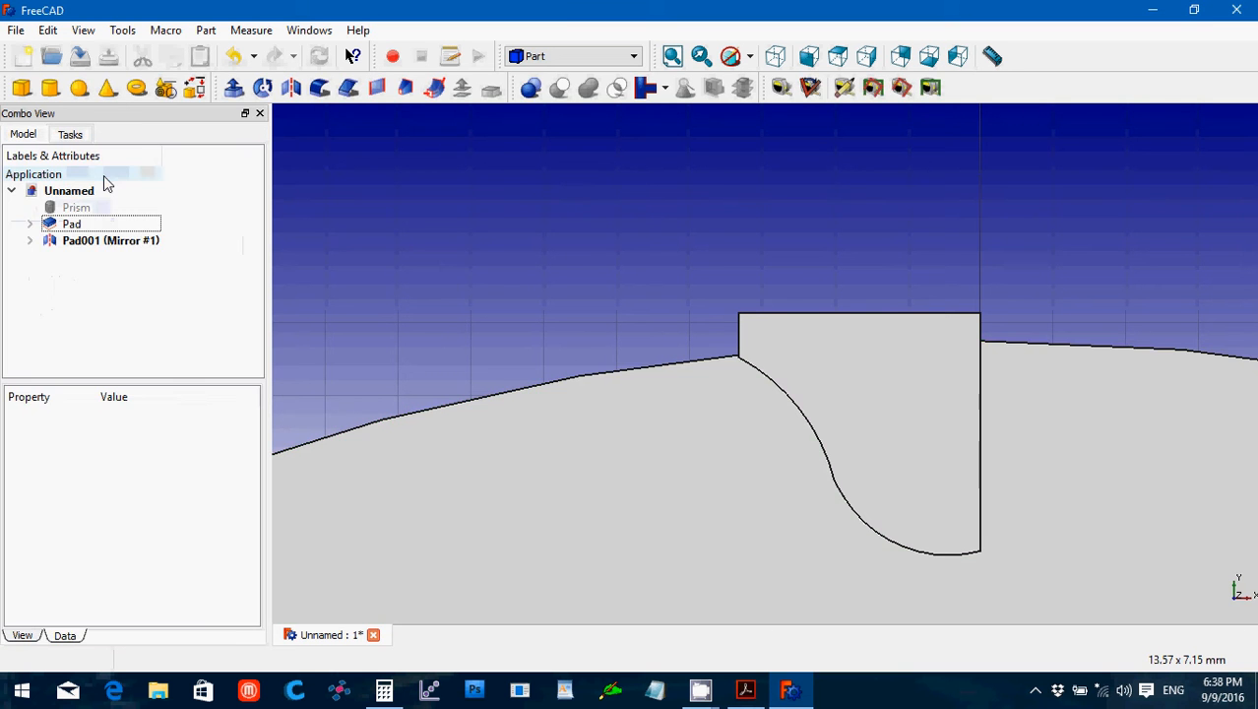
scroll(991, 240, "down", 8)
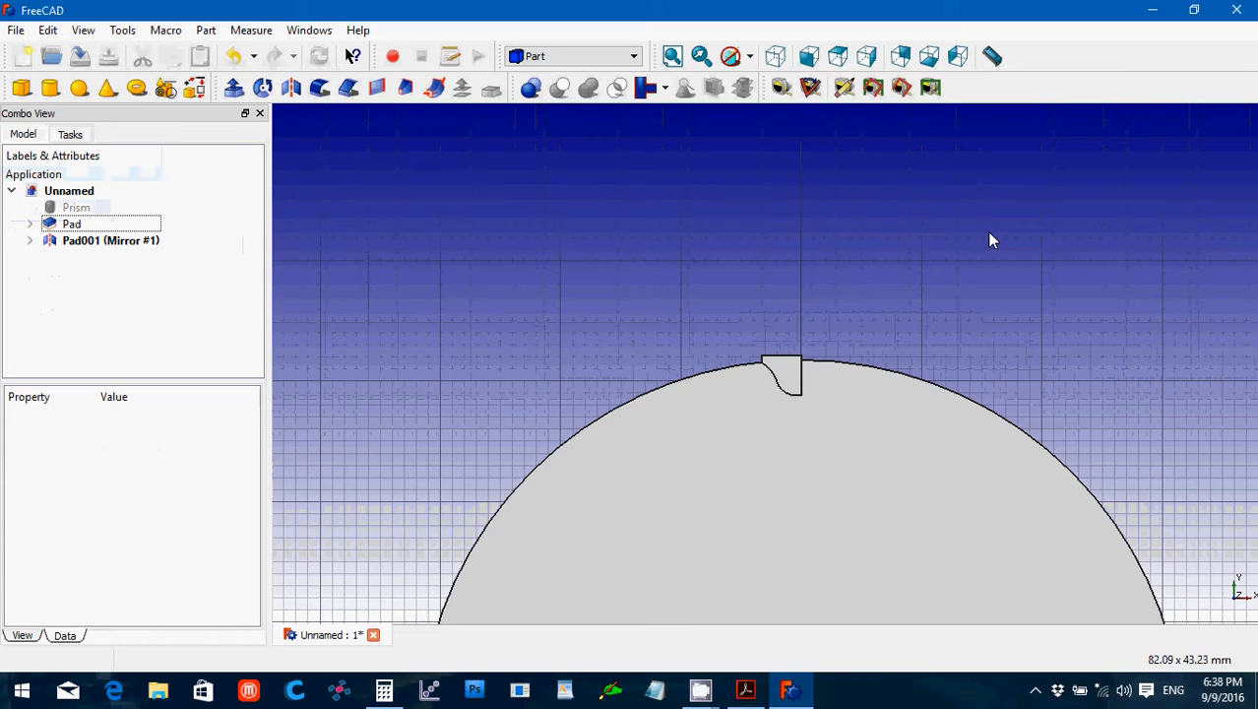
scroll(986, 231, "up", 5)
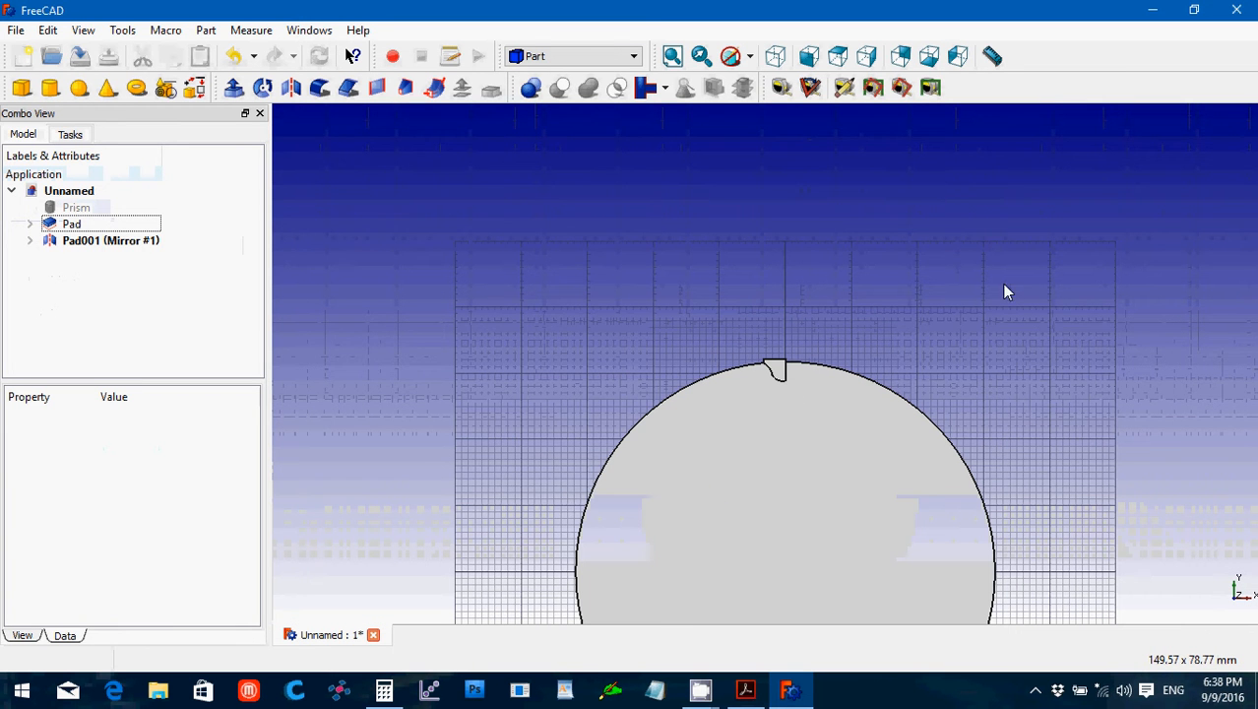
left_click(104, 240)
left_click(775, 56)
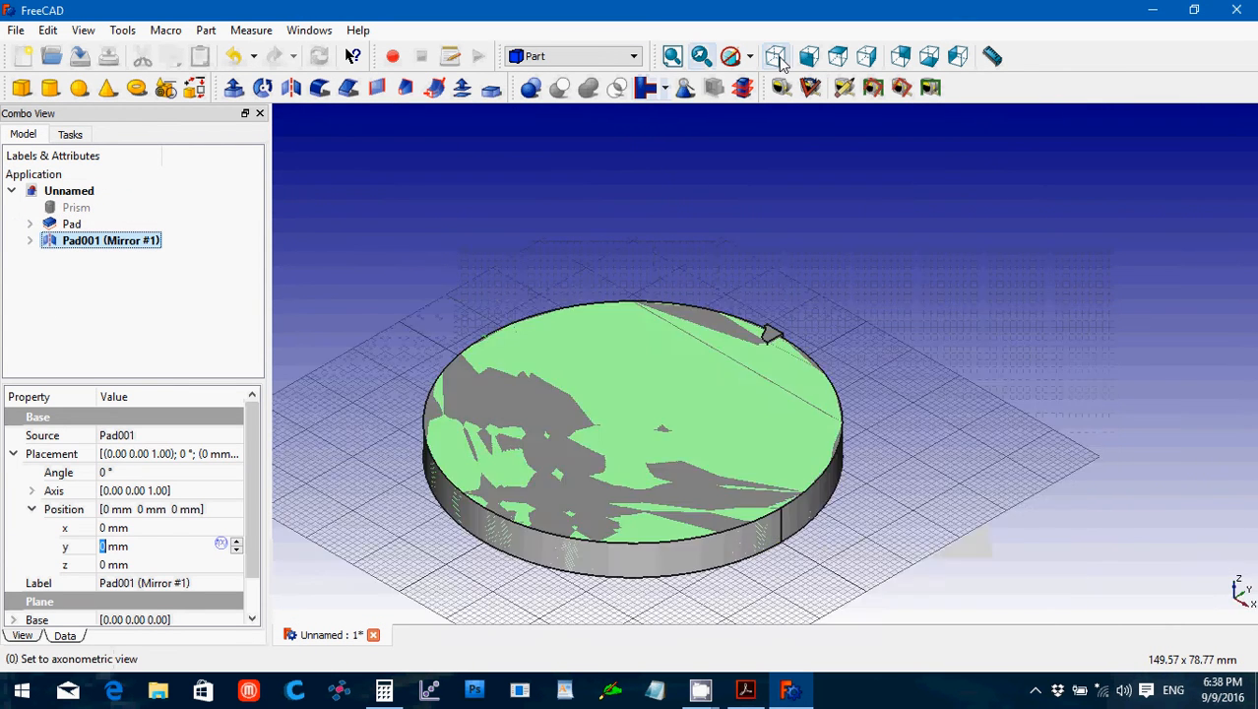
left_click(429, 234)
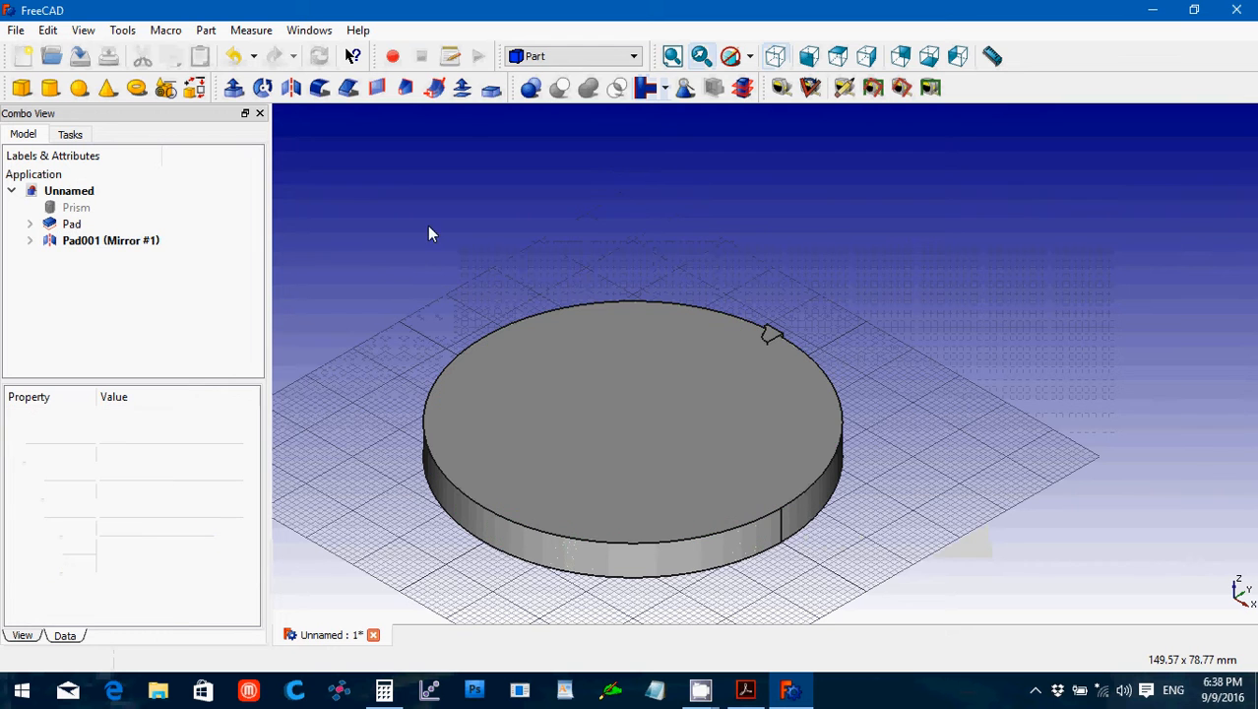
left_click(70, 245)
key("Delete")
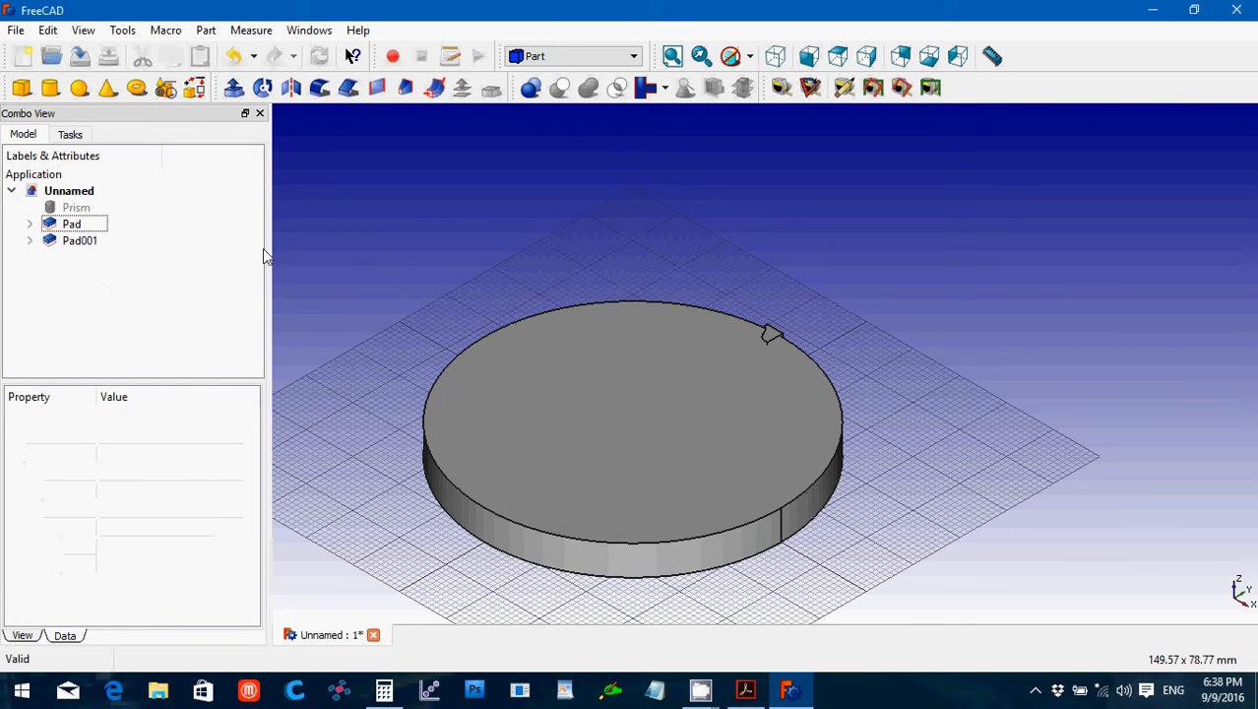
Mirror the half tooth-gap pad across the YZ plane with its base point at the origin.
left_click(81, 241)
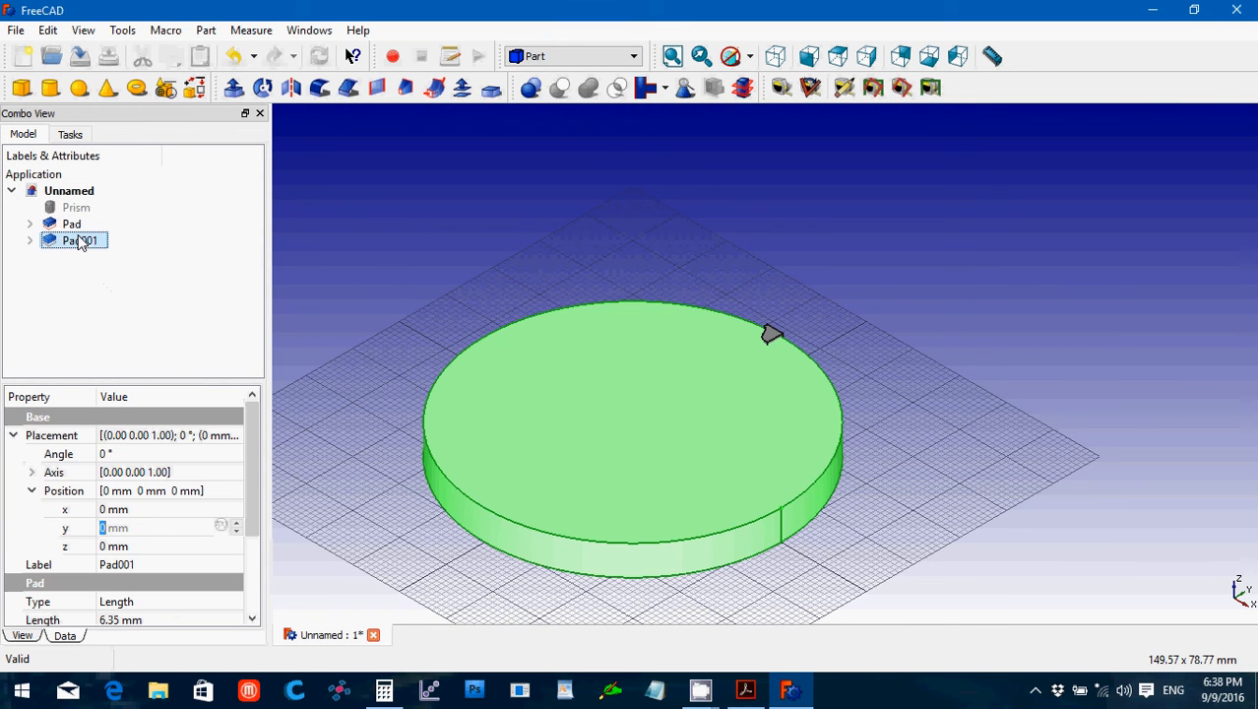
left_click(74, 224)
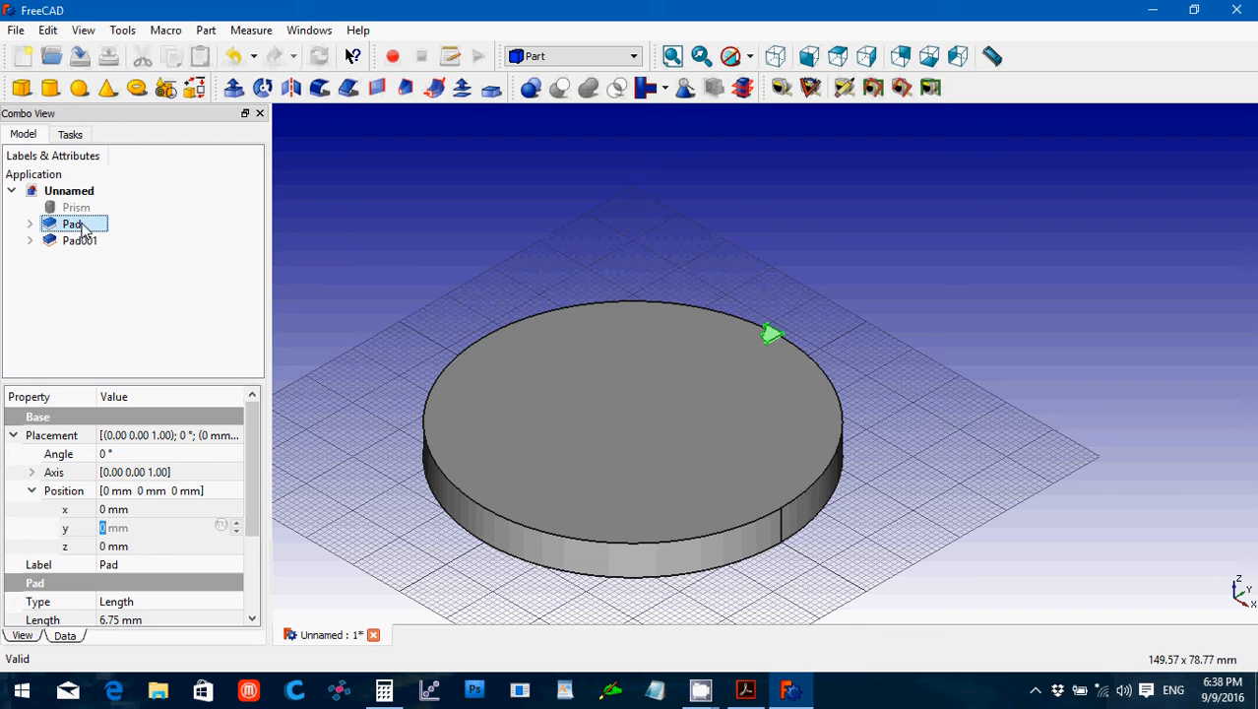
left_click(290, 87)
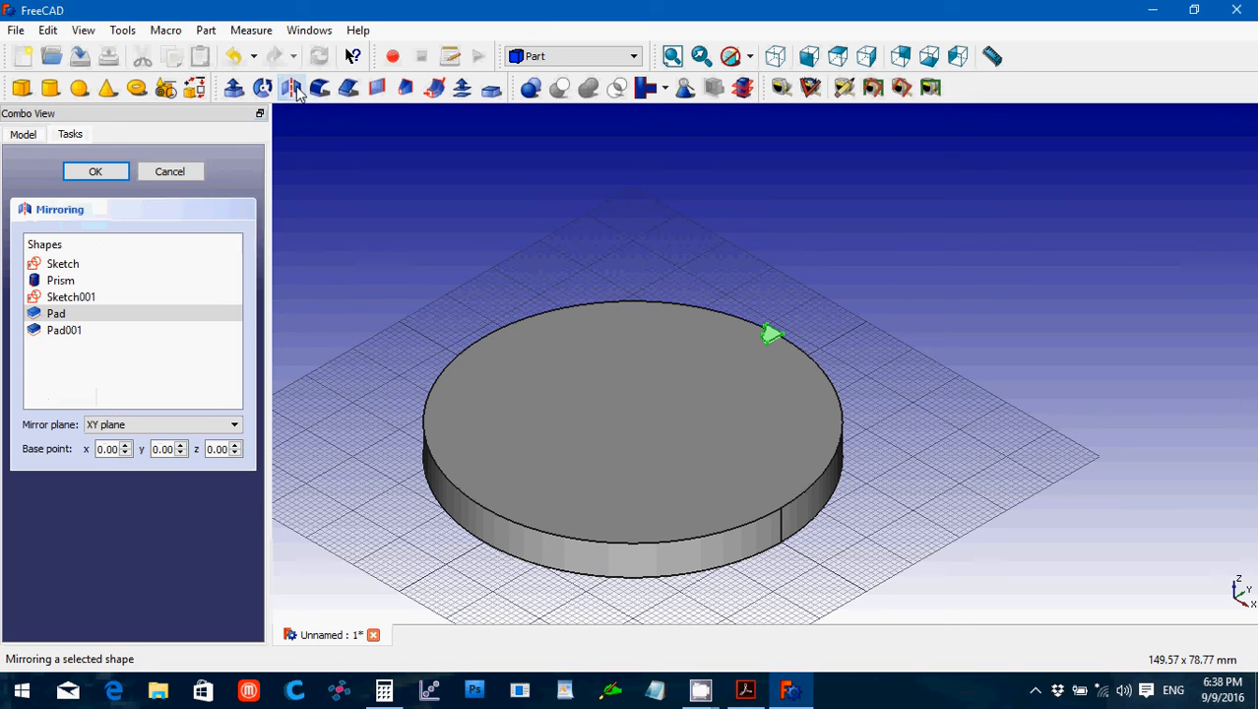
left_click(148, 423)
left_click(157, 463)
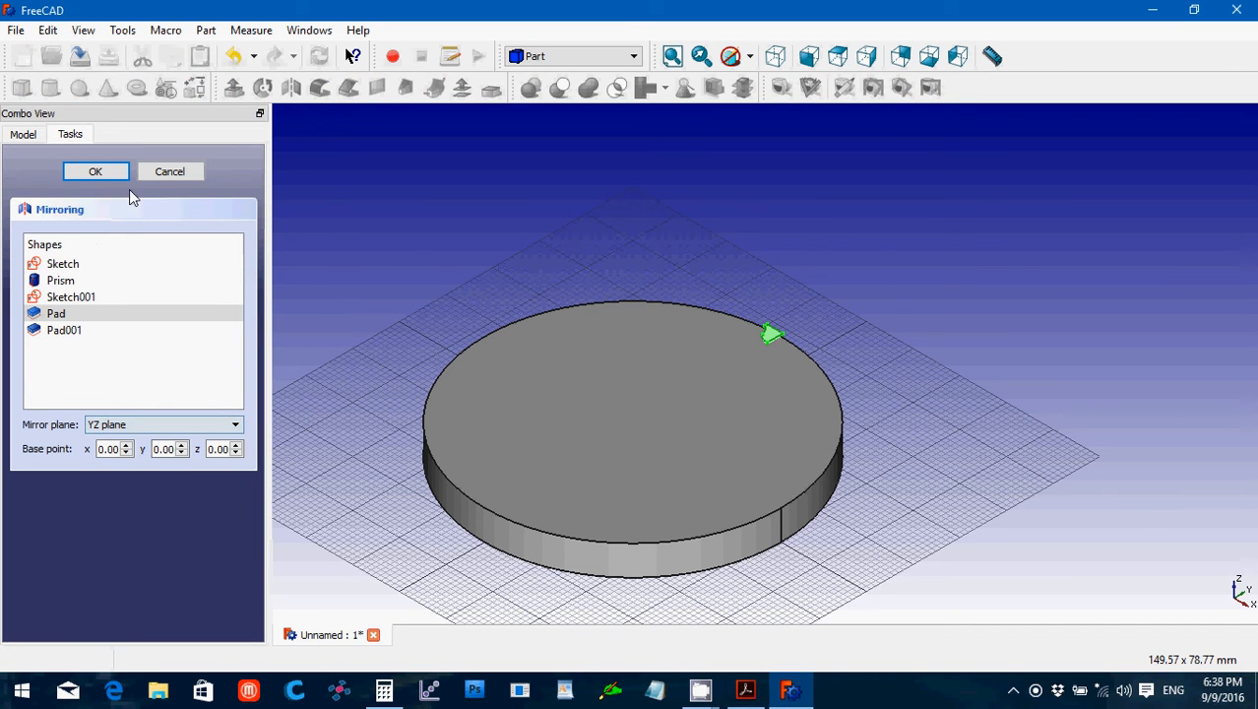
left_click(100, 171)
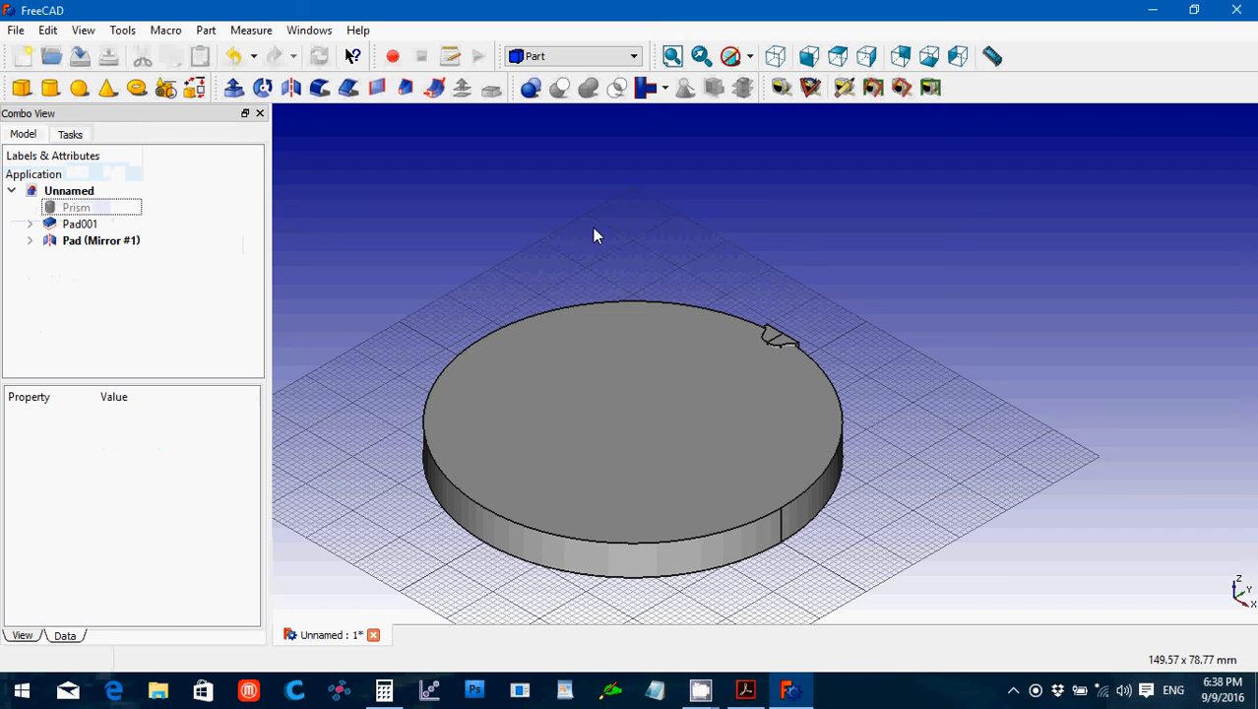
Fuse the half tooth-gap pad and its mirrored copy into one cutter.
left_click(30, 241)
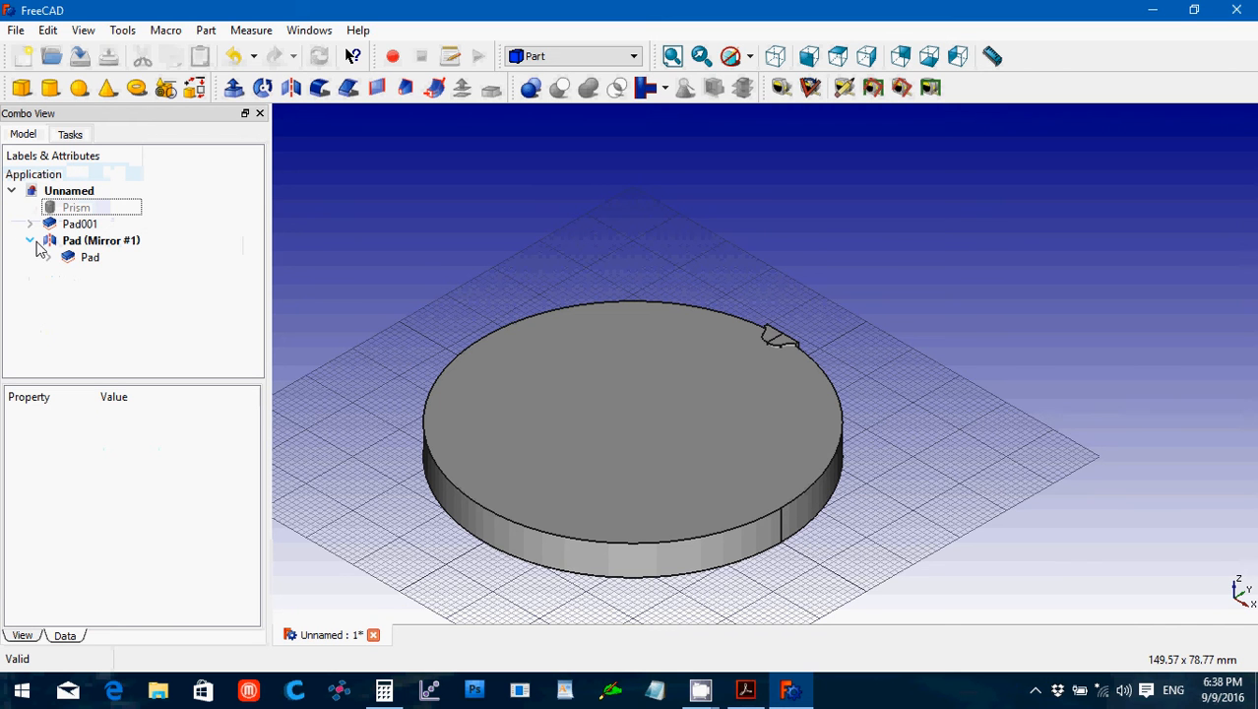
left_click(61, 244)
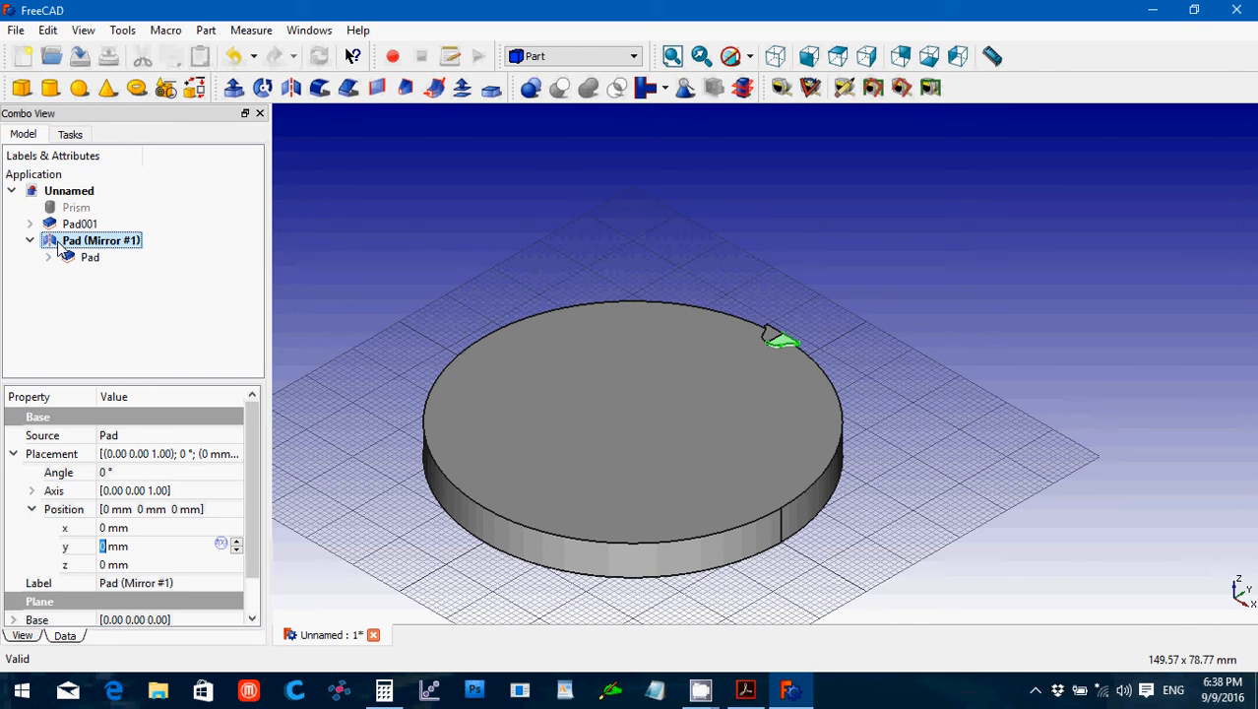
left_click(71, 259)
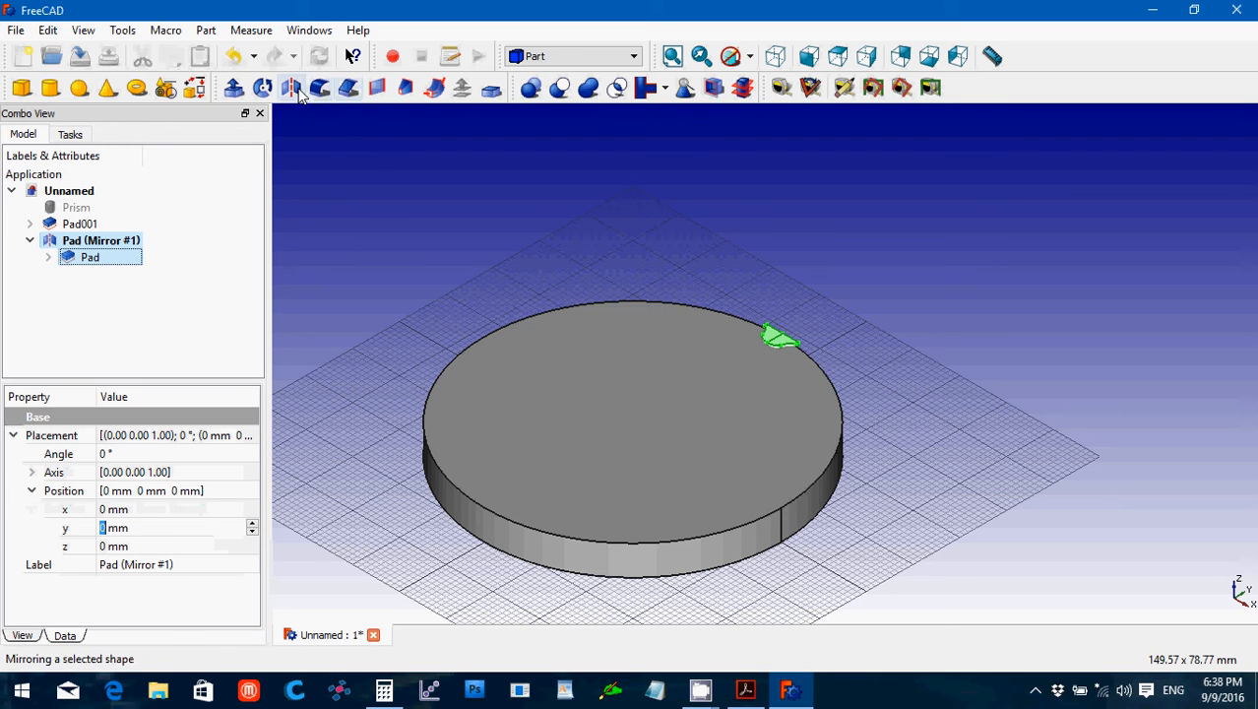
left_click(587, 88)
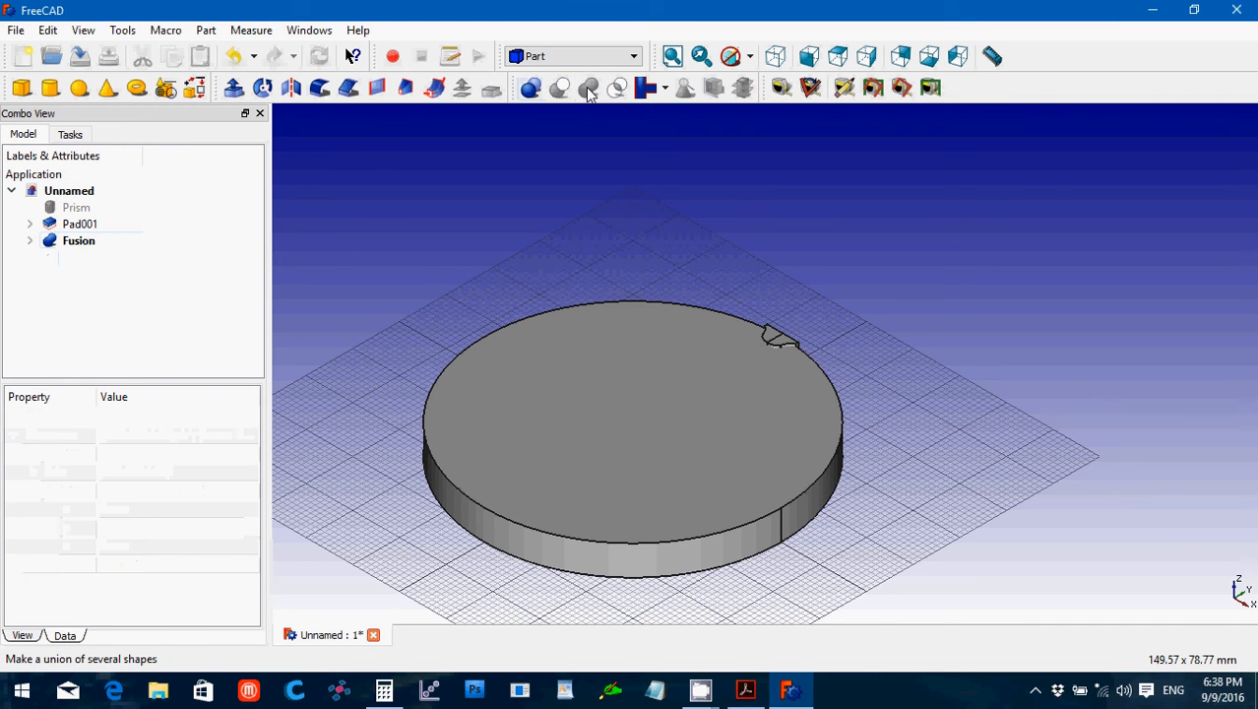
Switch to the Draft workbench and create an array from the fused tooth-gap cutter.
left_click(635, 59)
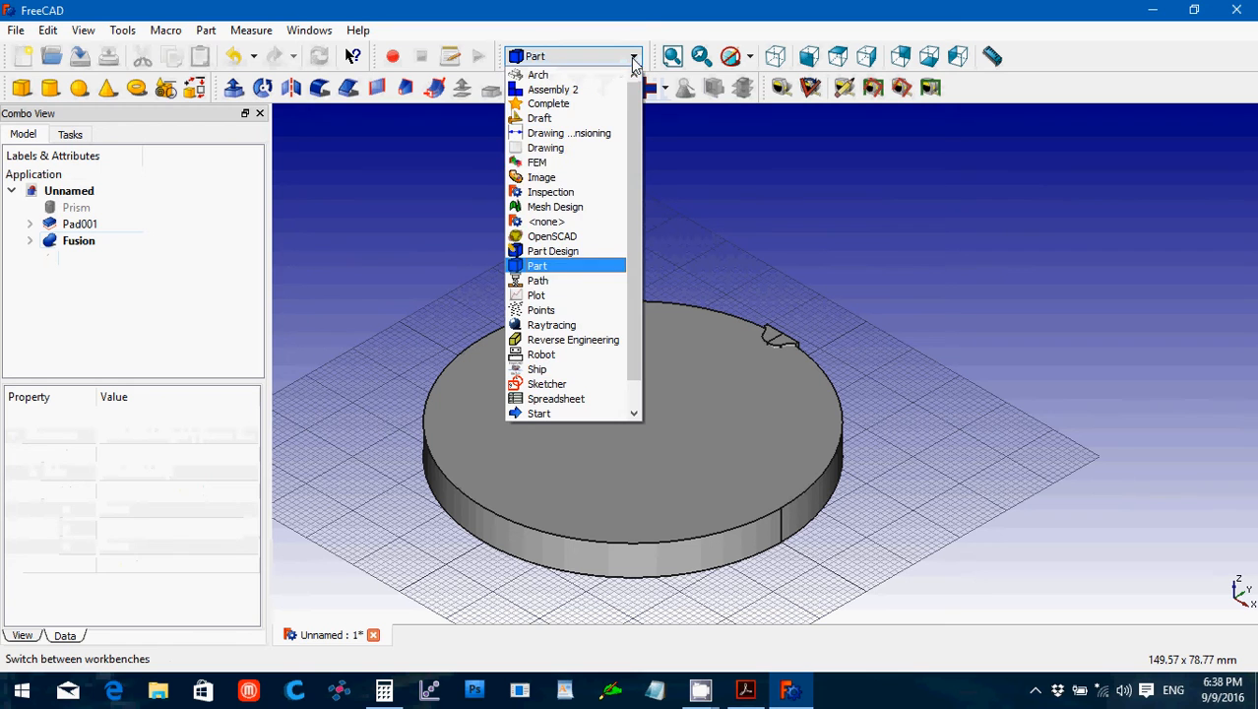
left_click(579, 120)
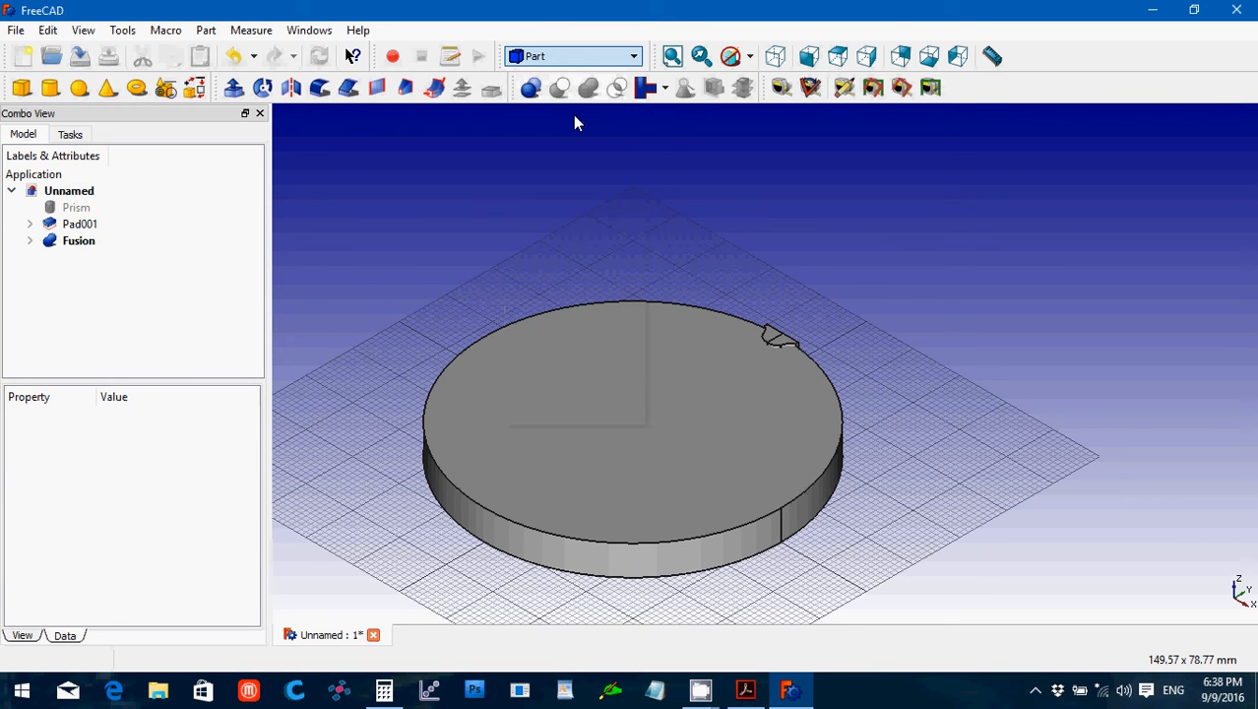
left_click(79, 242)
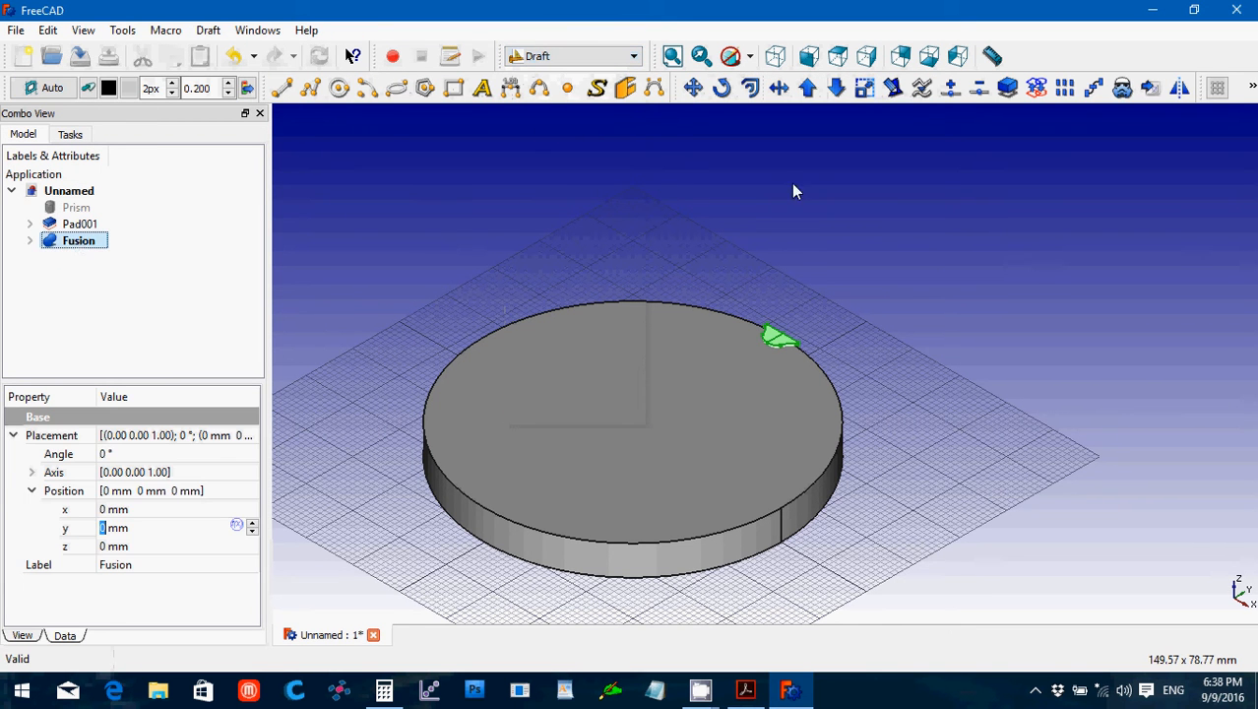
left_click(1064, 89)
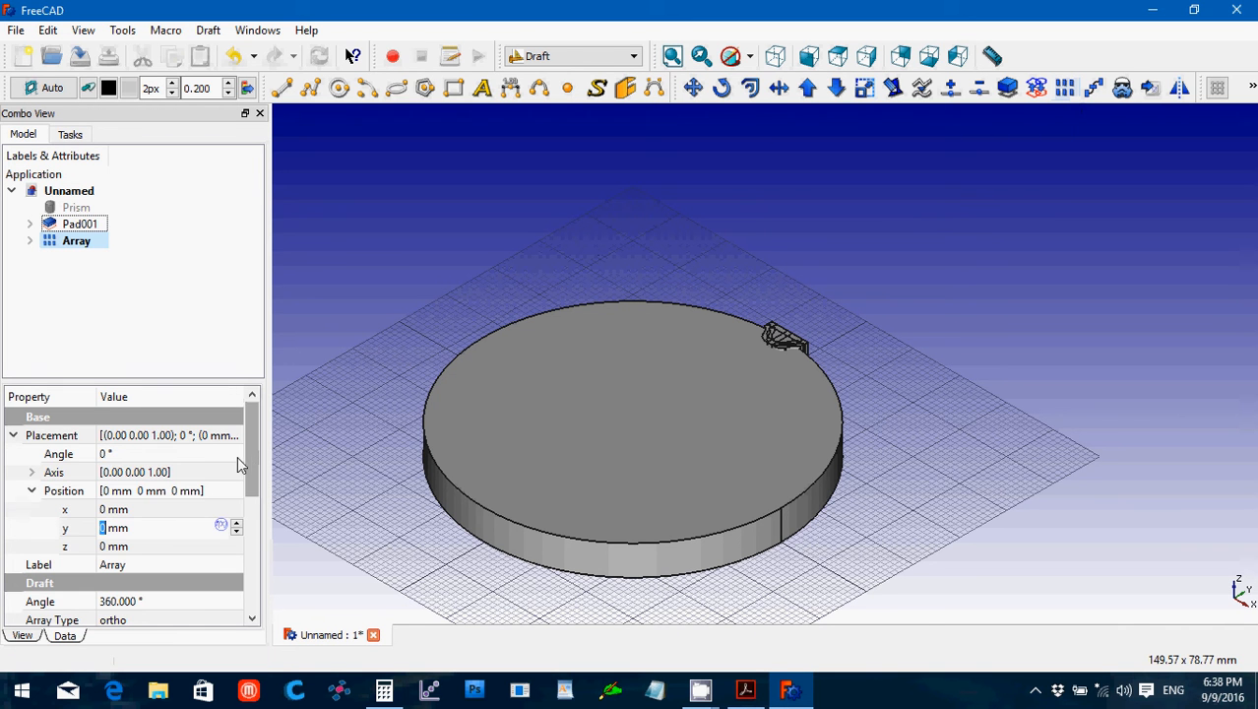
Set the cutter array's type to polar and its polar count to 30.
left_click_drag(246, 460, 250, 516)
left_click(199, 490)
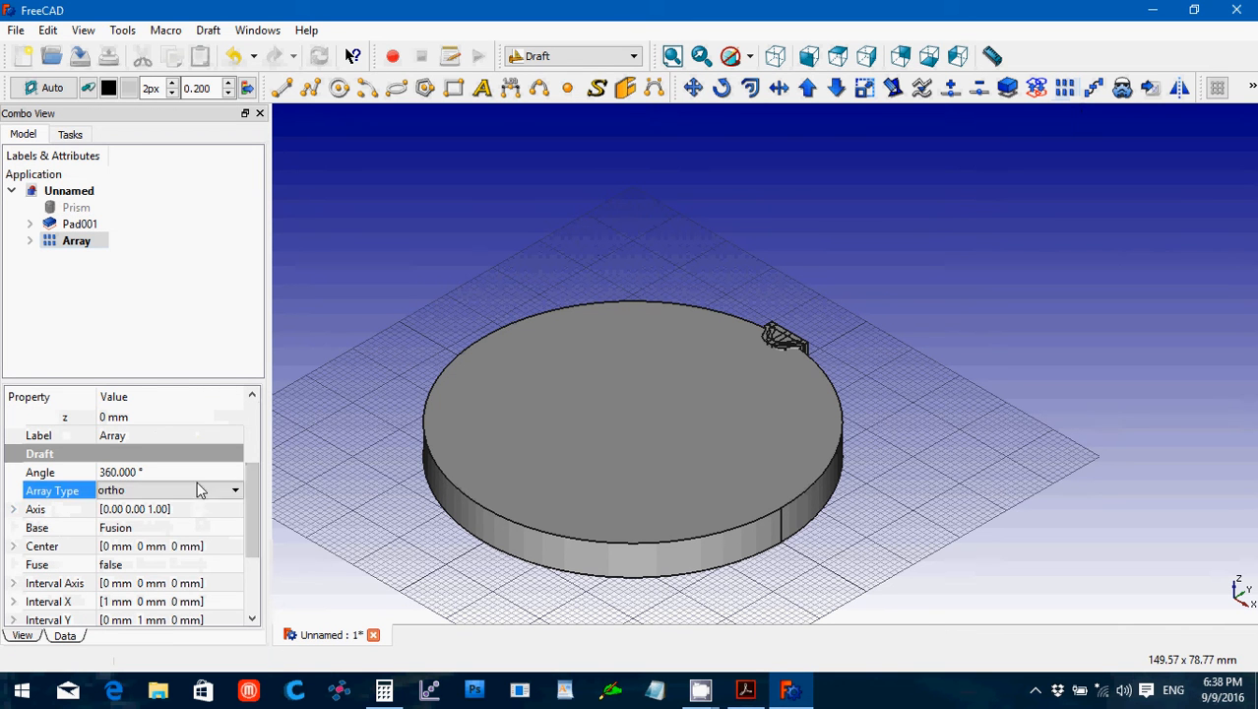
left_click(199, 491)
left_click(196, 520)
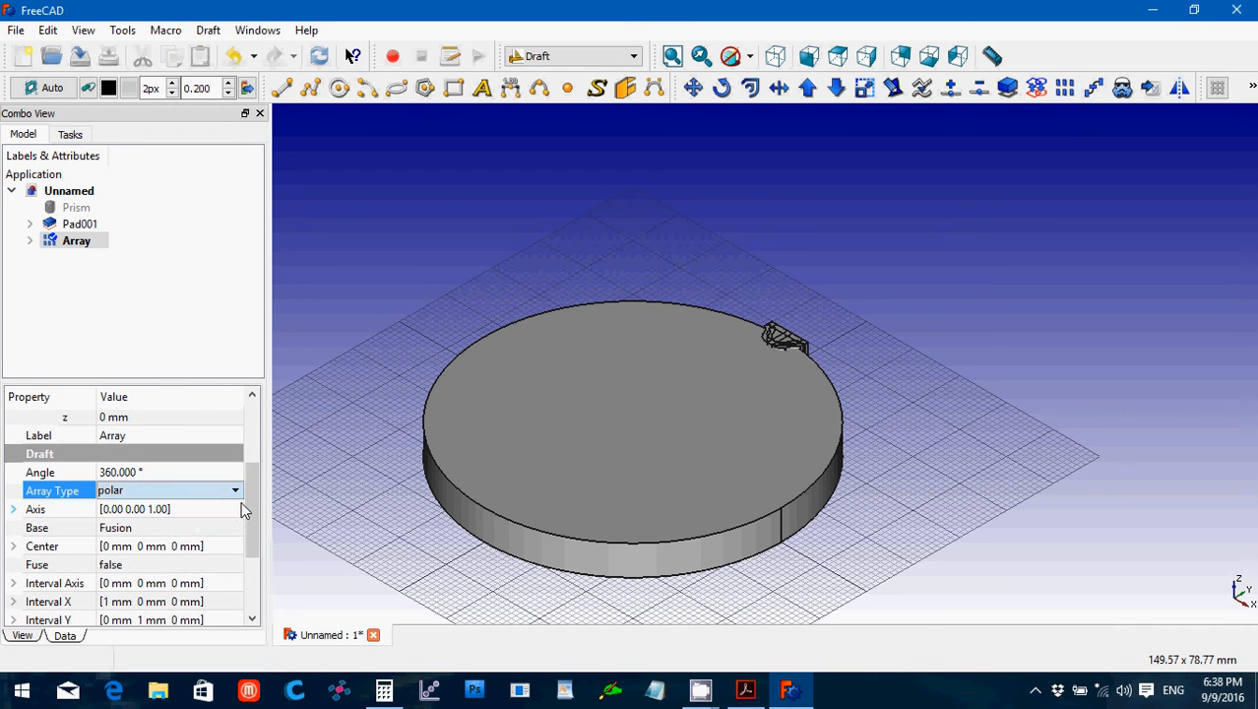
left_click_drag(251, 496, 255, 557)
left_click(174, 544)
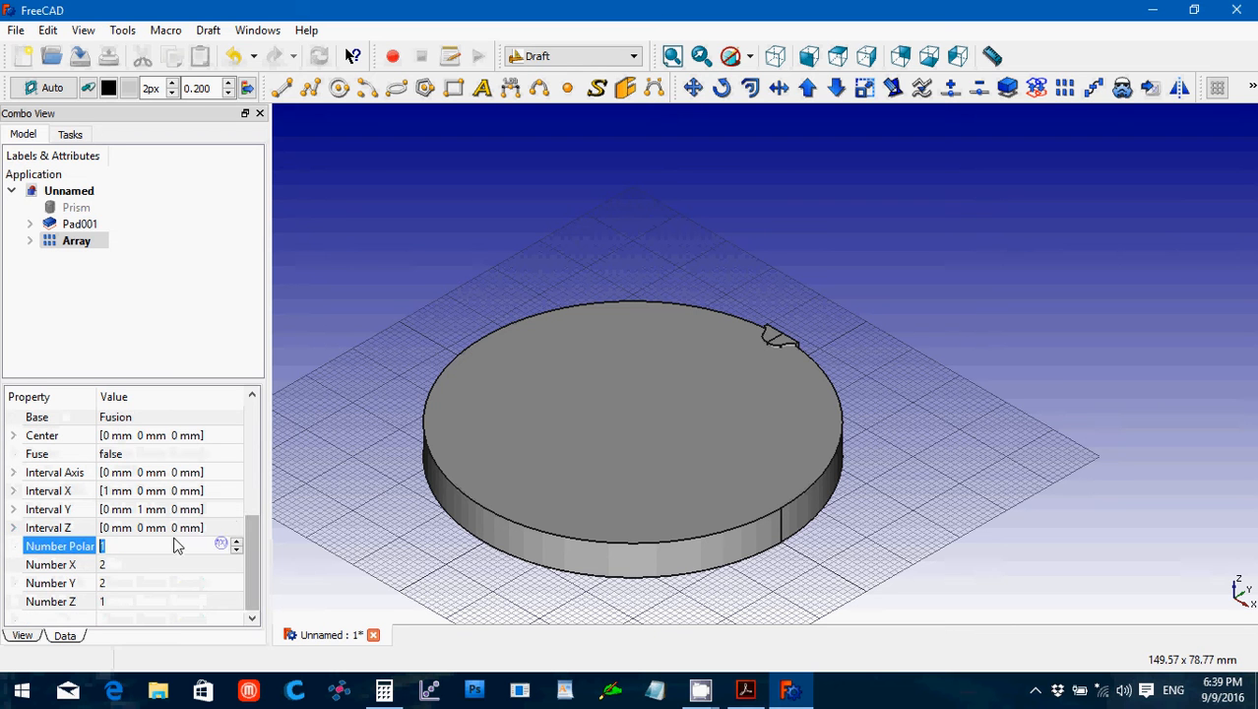
type("30")
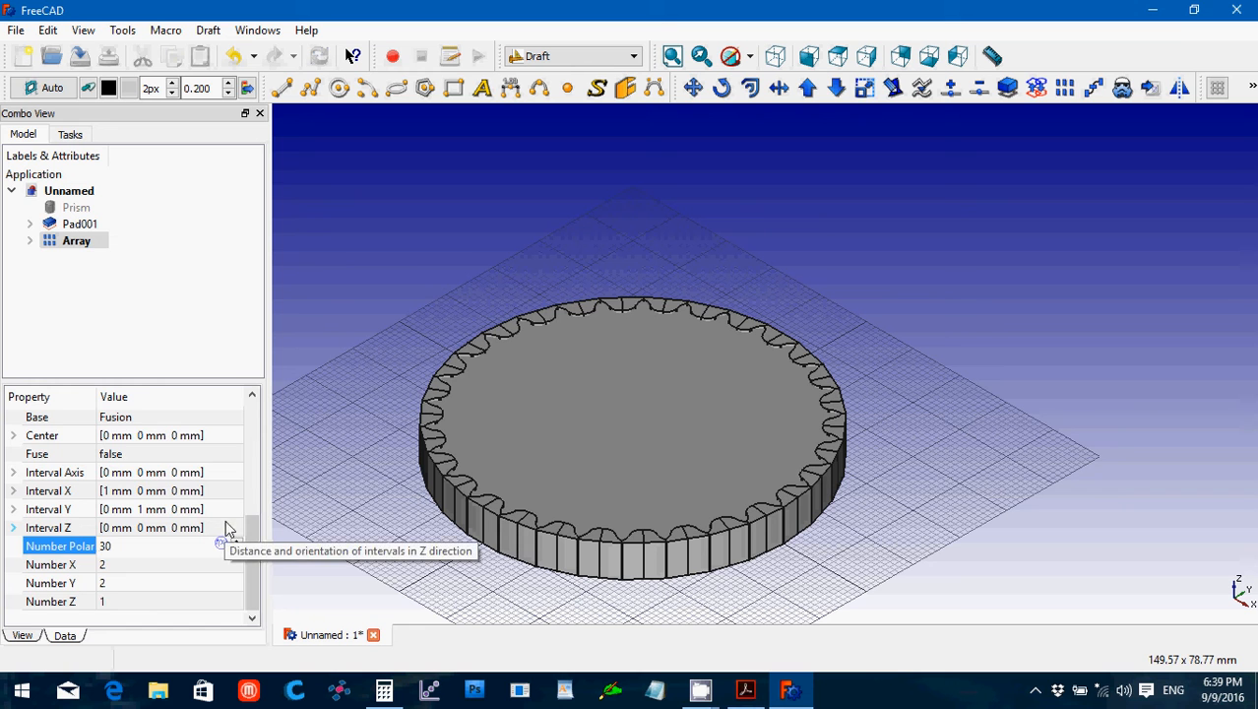
Cut the tooth-gap array from the sprocket blank Pad001 in the Part workbench.
left_click(345, 325)
left_click(97, 226)
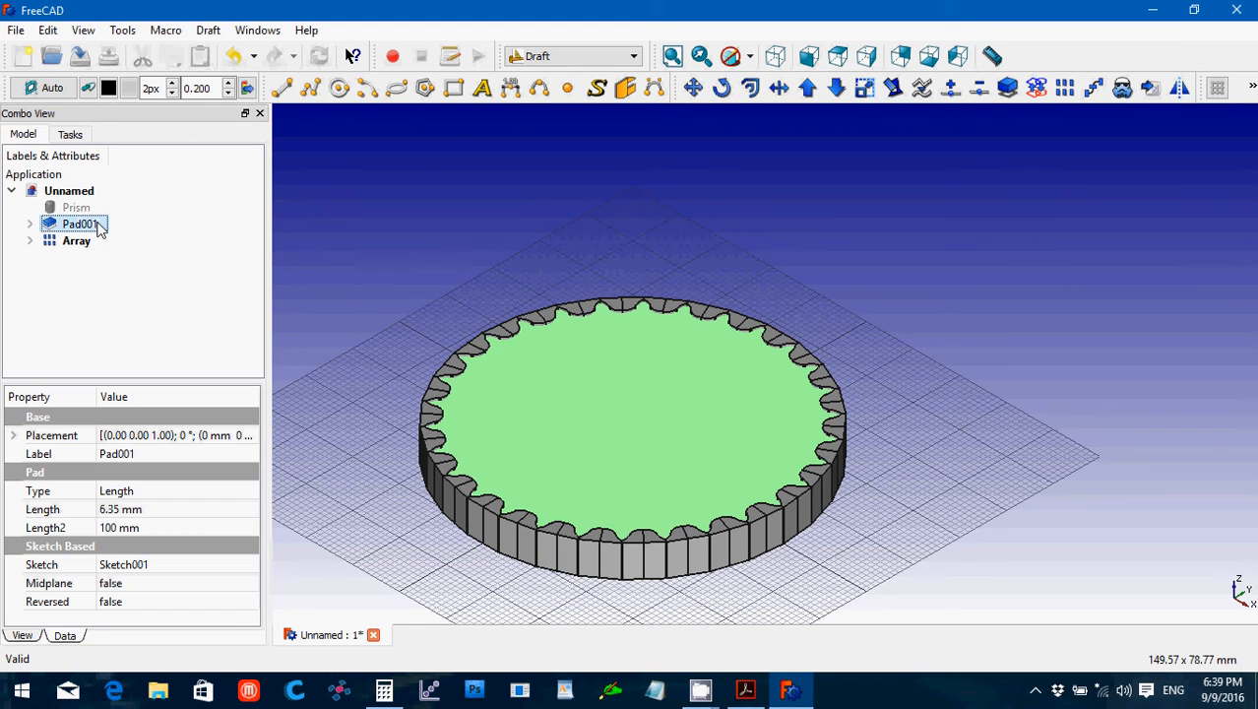
left_click(562, 55)
left_click(551, 266)
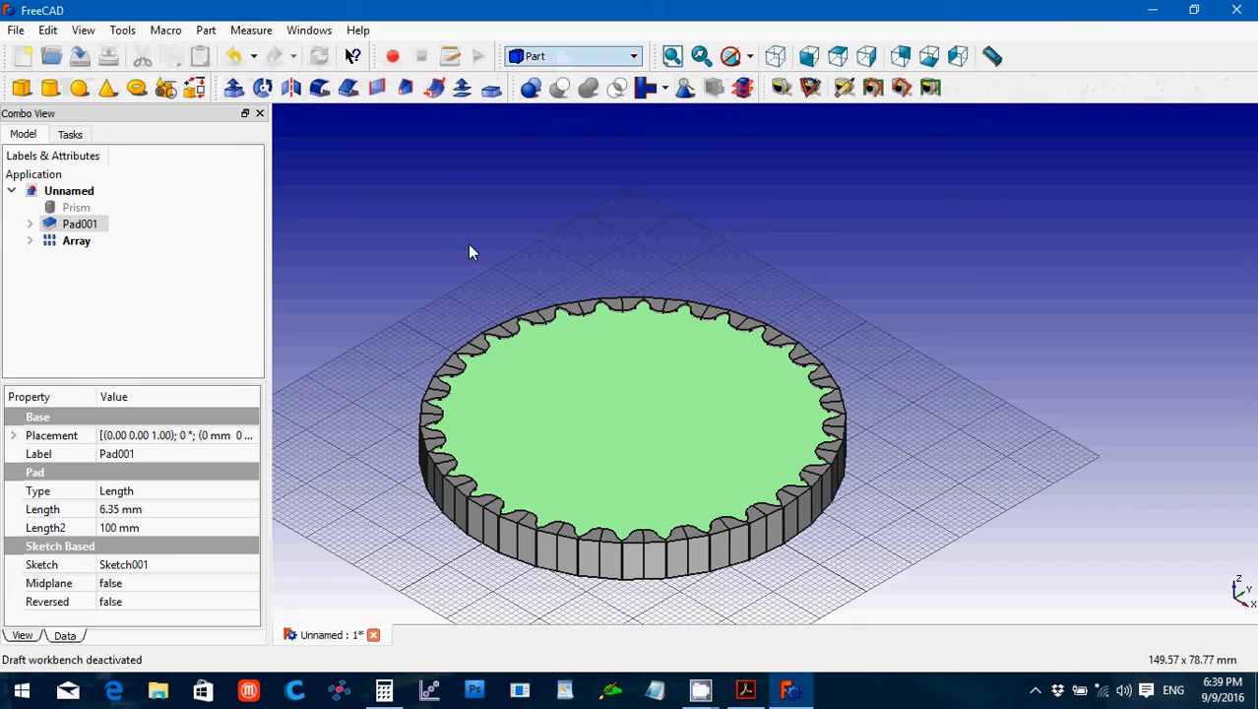
left_click(75, 241)
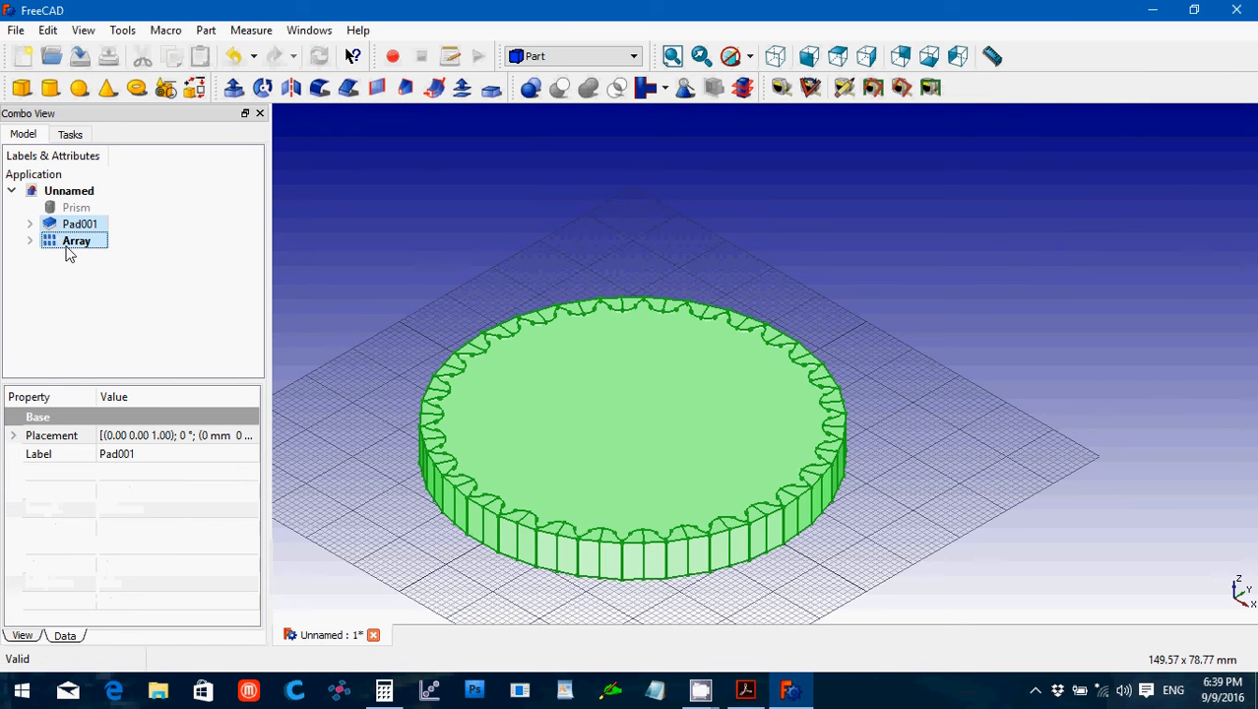
left_click(560, 88)
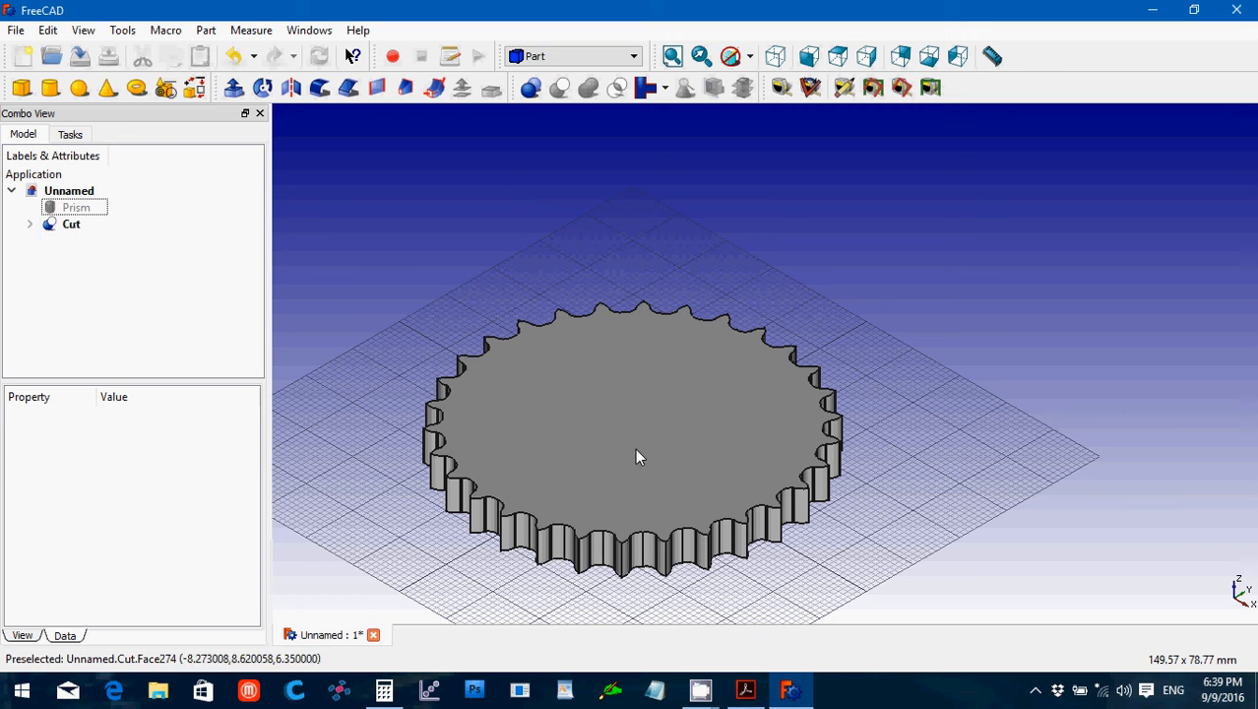
Start a new sketch on the toothed sprocket's top face in the Part Design workbench.
left_click(646, 478)
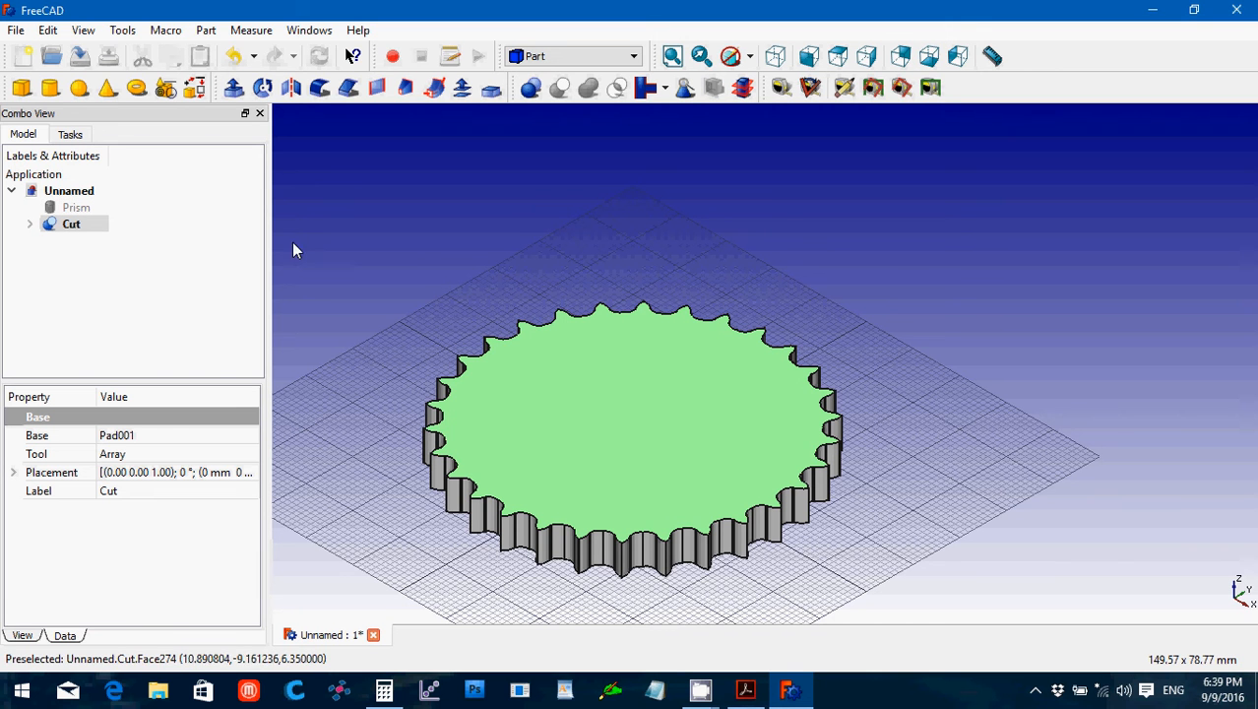
left_click(563, 57)
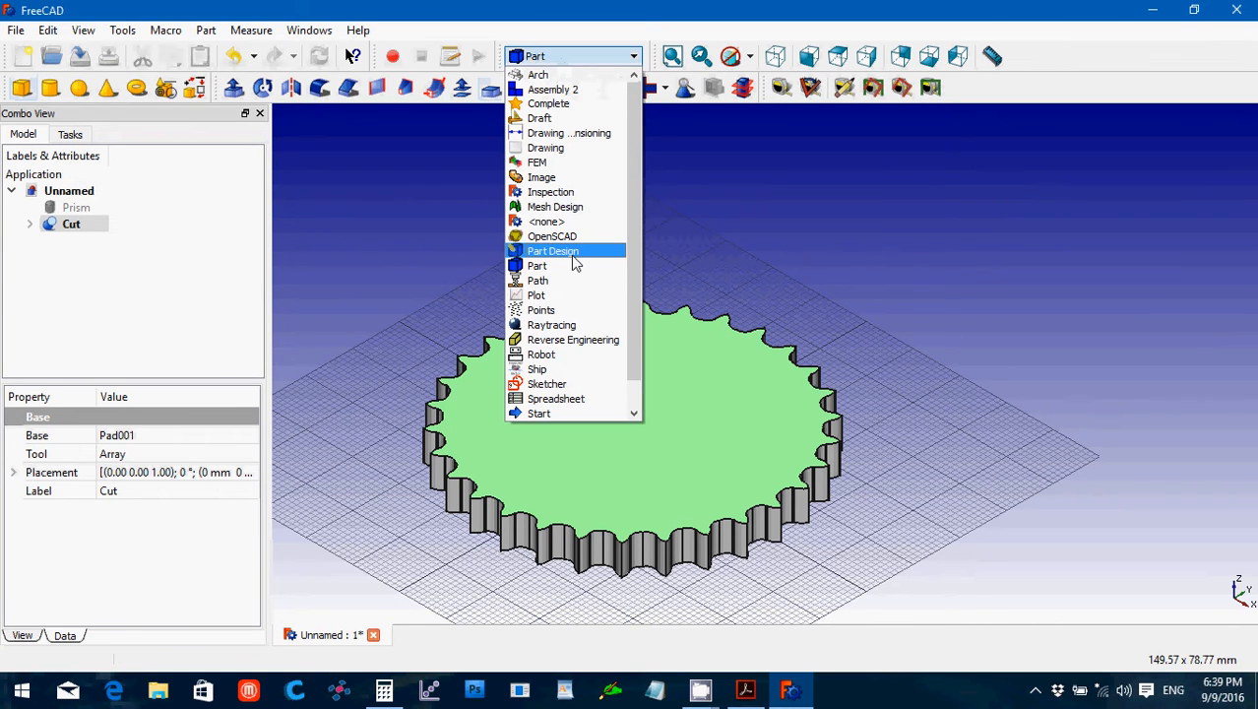
left_click(571, 251)
left_click(23, 88)
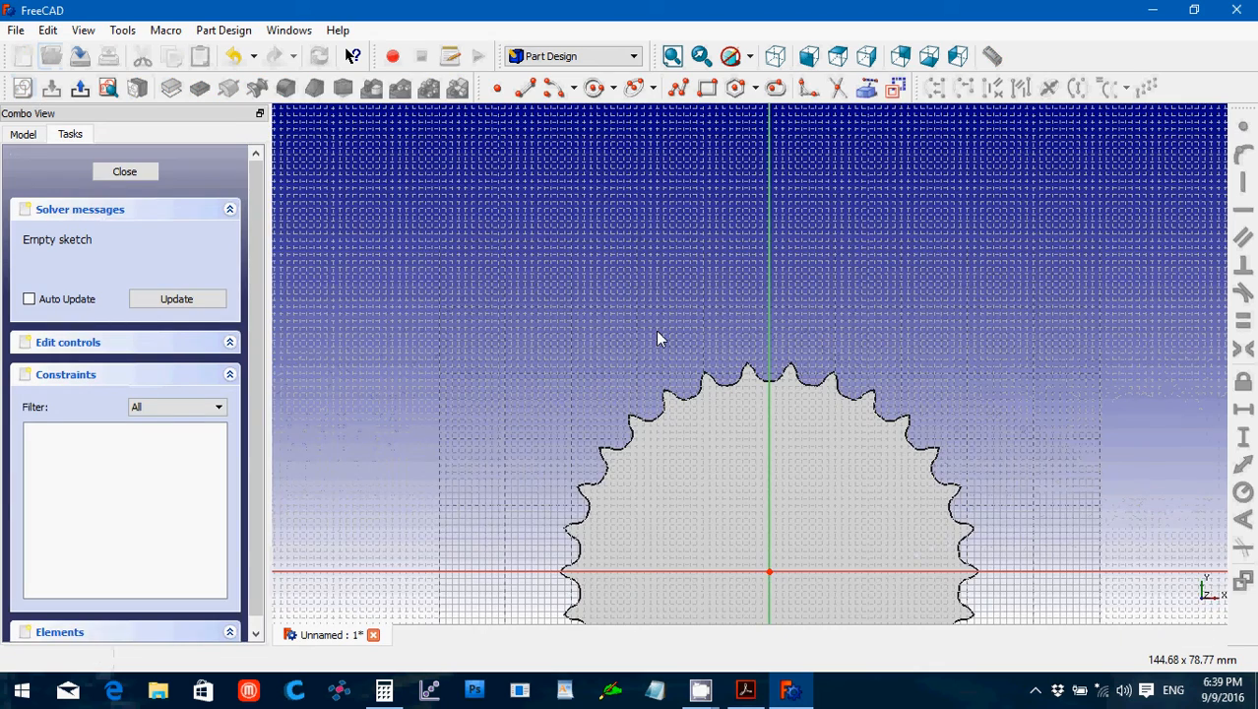
Return to the Part Design workbench and sketch a circle of about 13.75 mm radius centred on the origin.
scroll(657, 332, "up", 7)
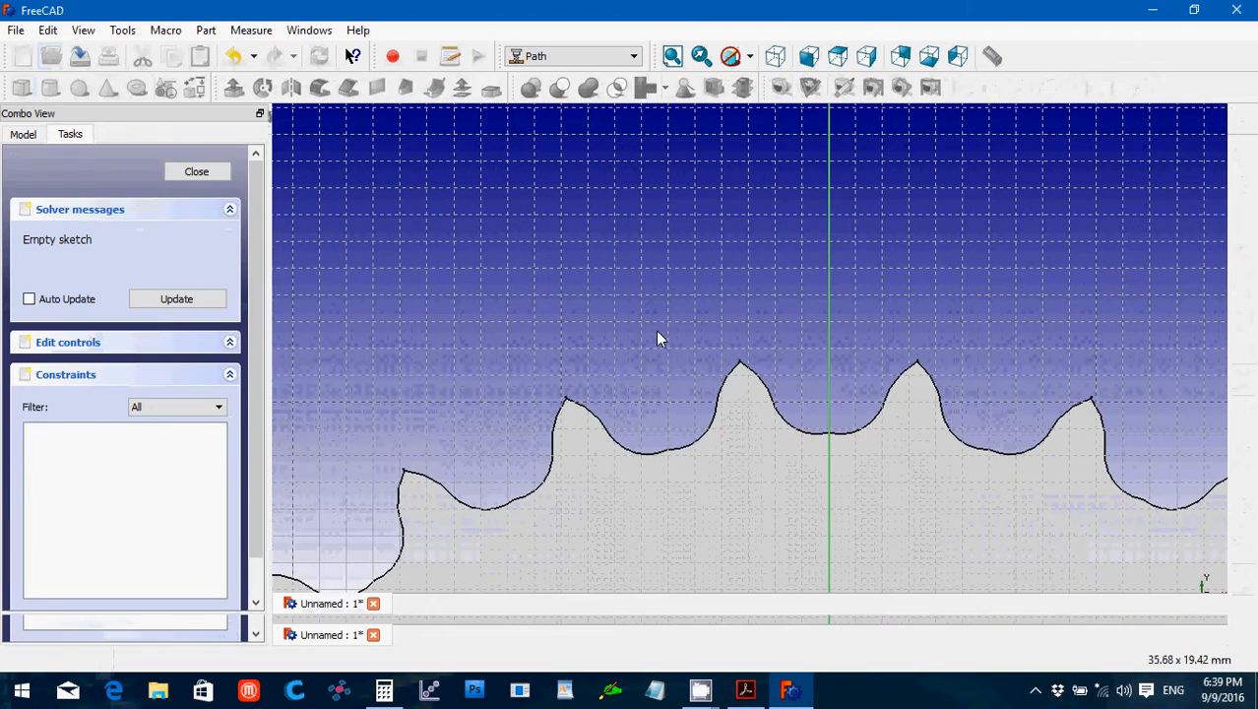
left_click(565, 57)
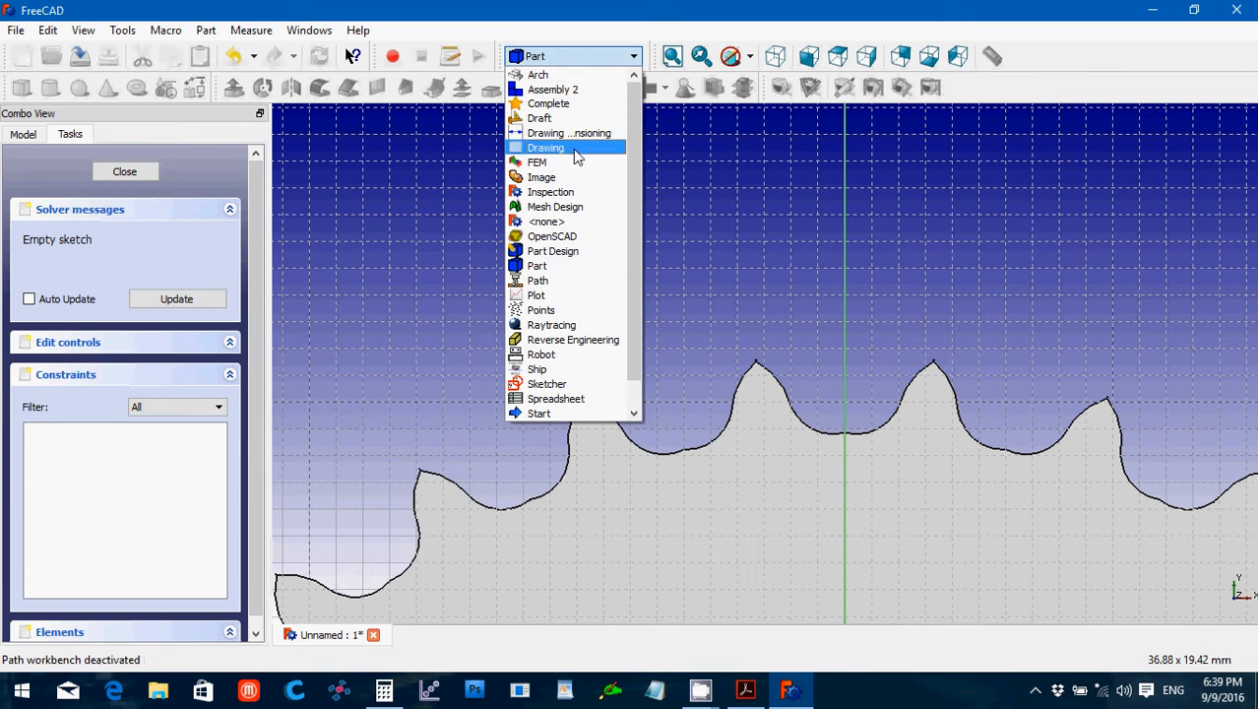
left_click(556, 251)
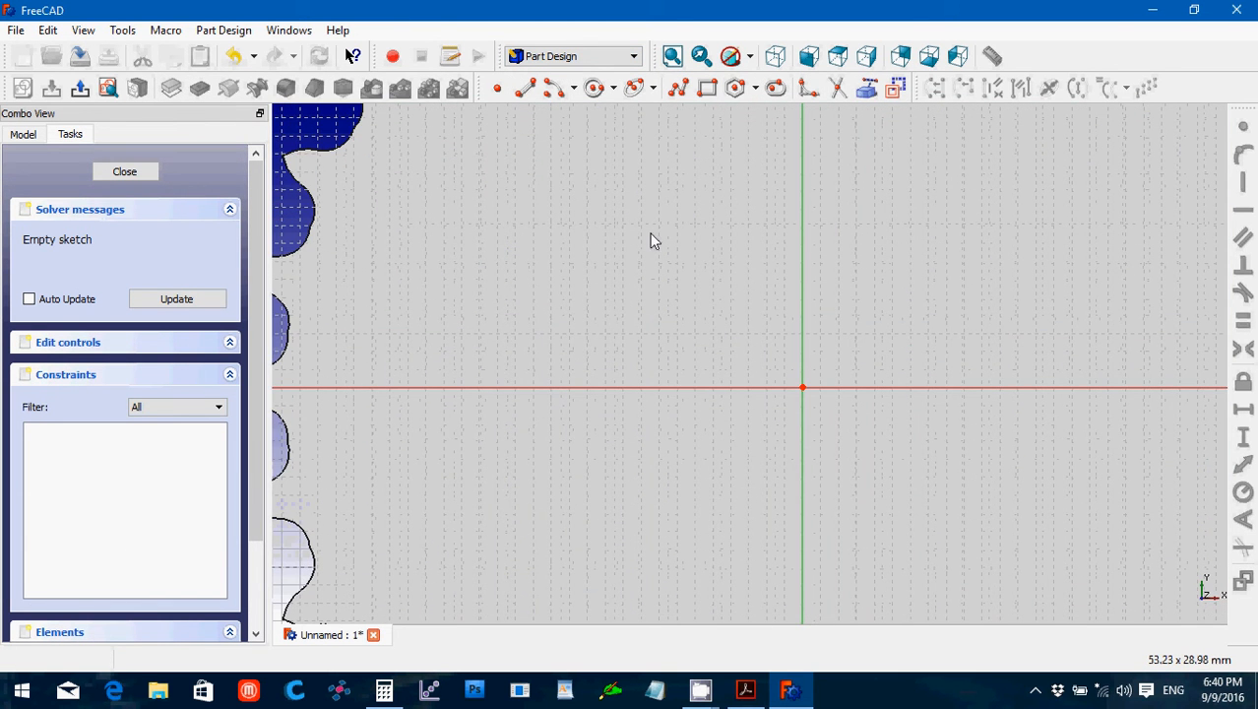
left_click(598, 89)
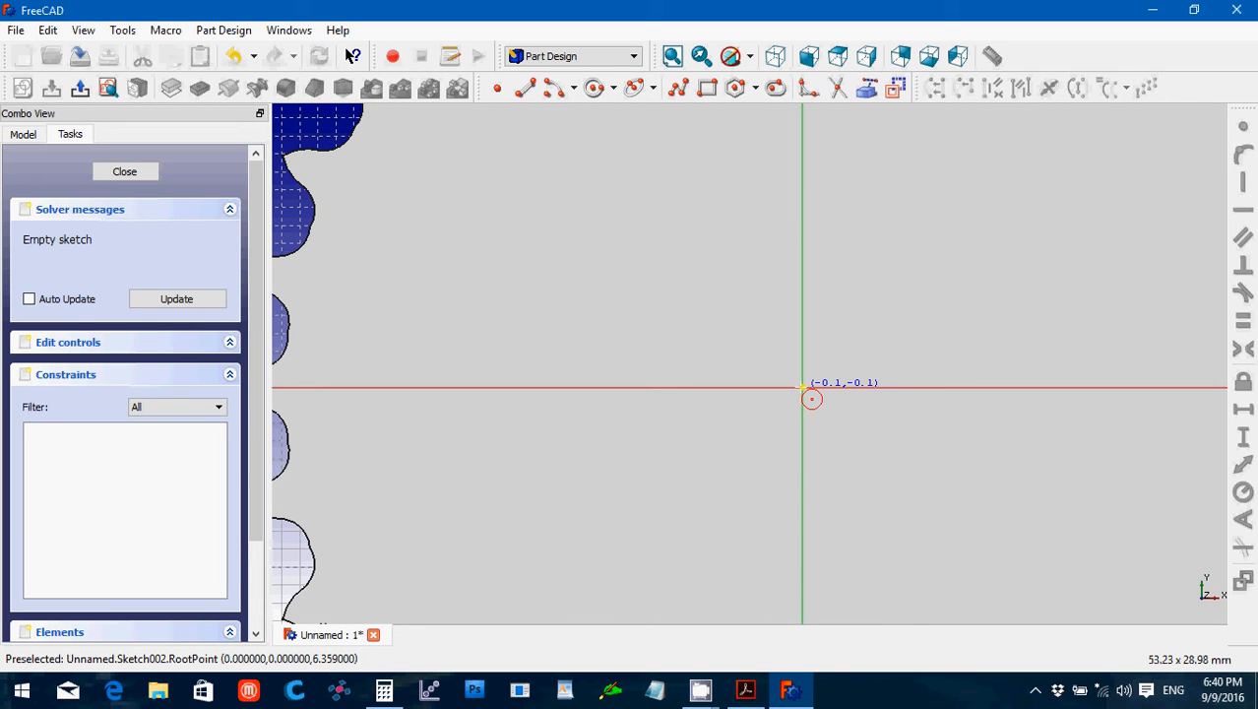
left_click(803, 387)
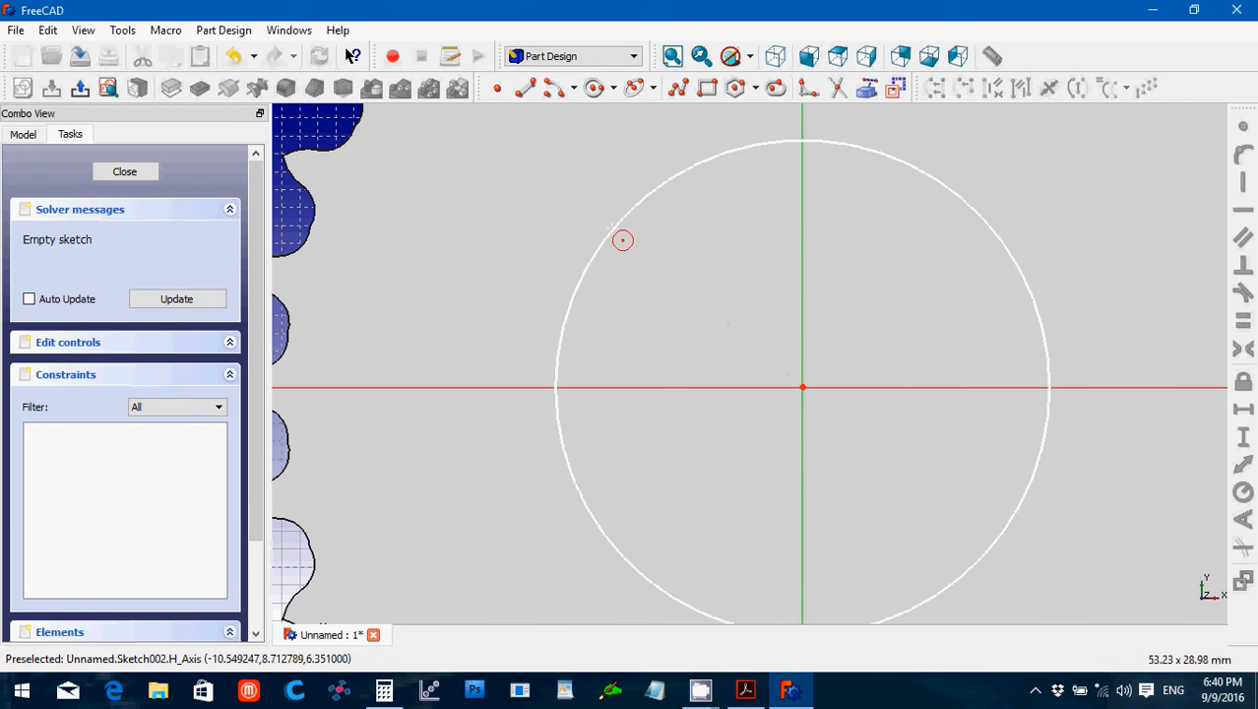
left_click(622, 239)
right_click(622, 237)
Constrain the circle's radius to 12.7 mm and close the sketch.
left_click(623, 225)
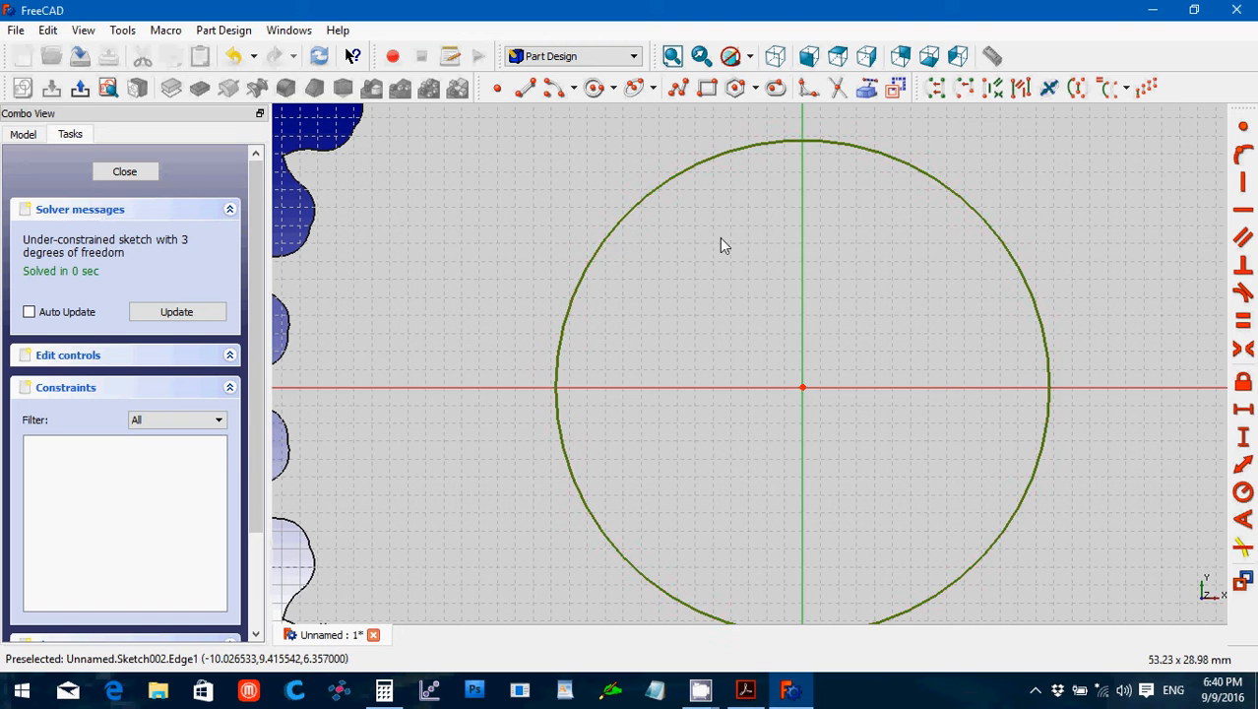
left_click(1243, 494)
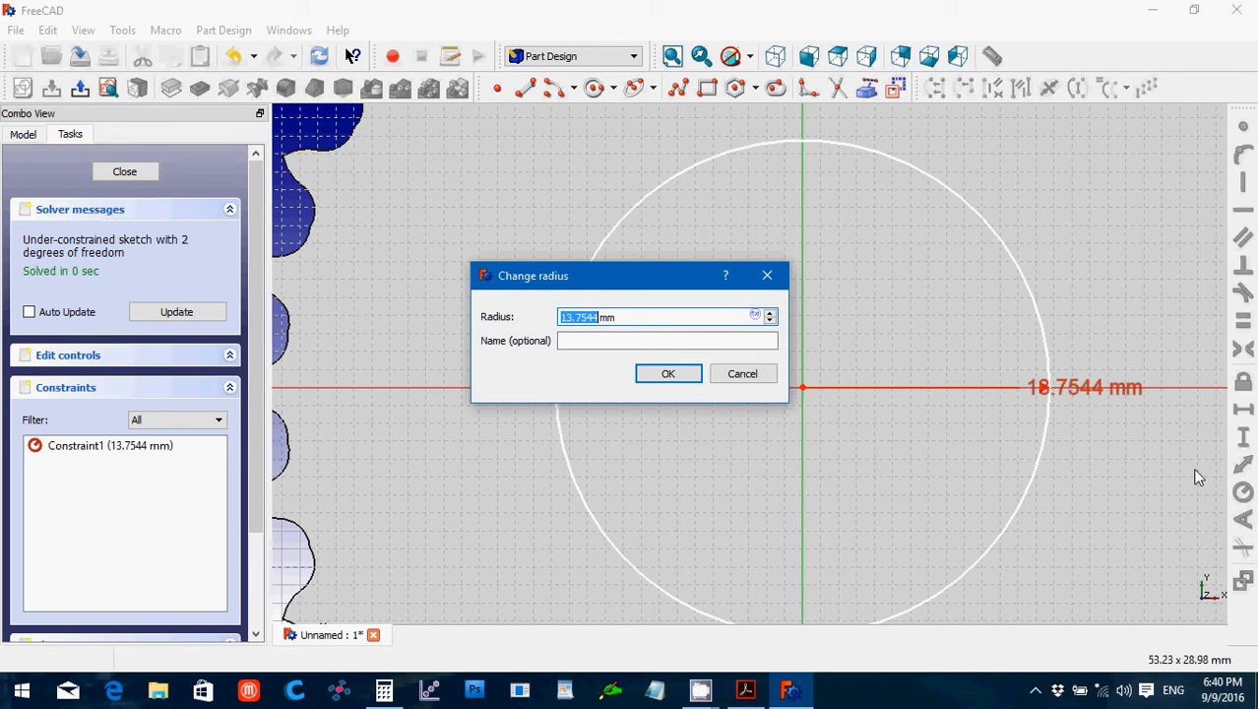
type("12.7")
key("Return")
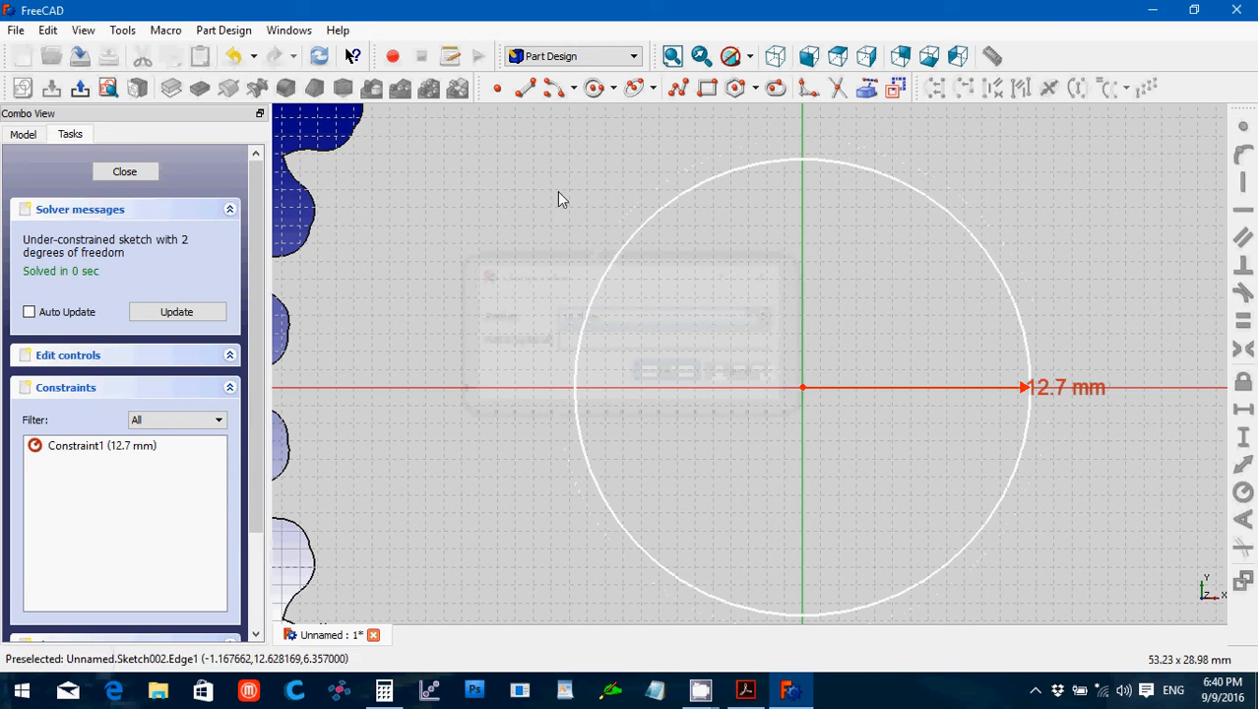
left_click(125, 172)
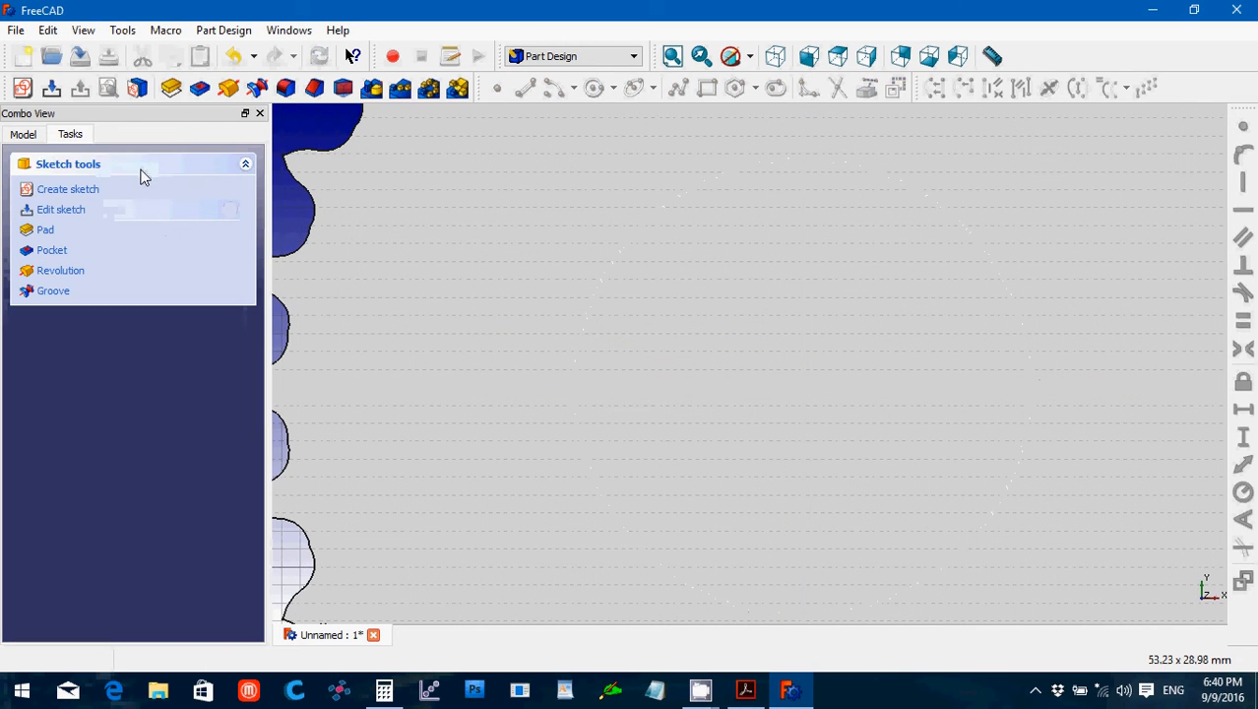
Pad the hub circle Sketch002 to a length of 5.55625 mm, using the value held in Calculator.
left_click(30, 134)
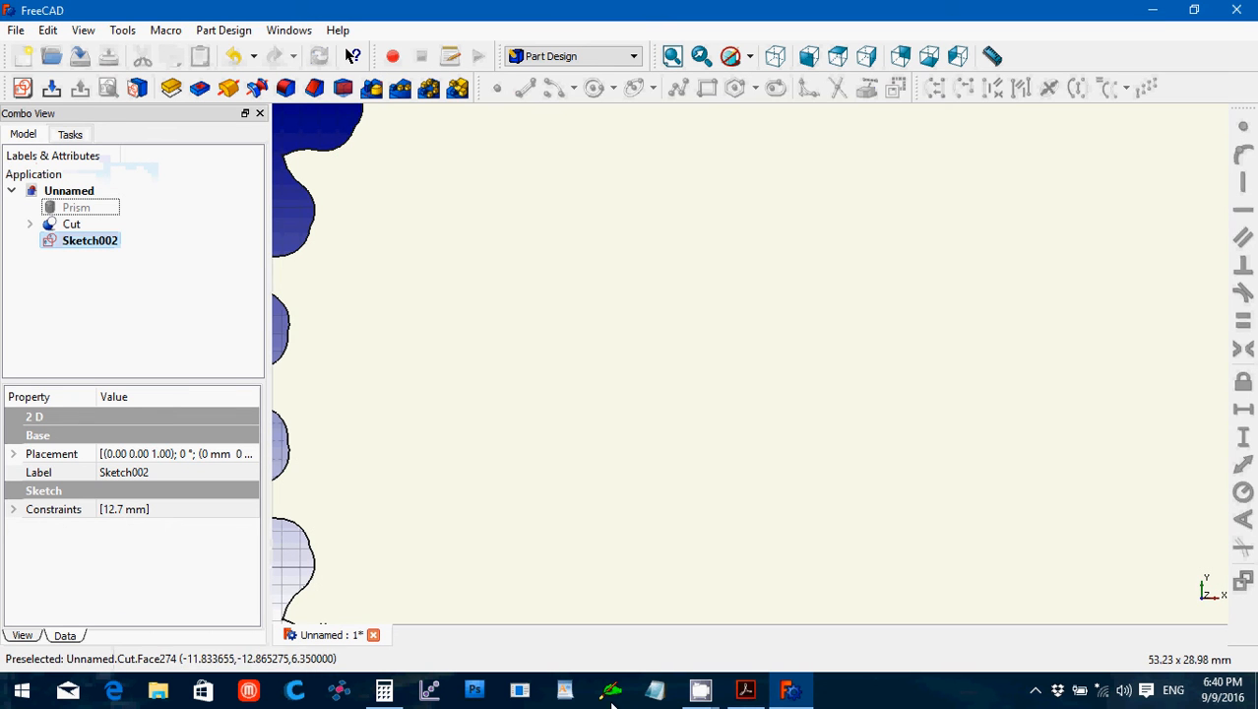
left_click(385, 692)
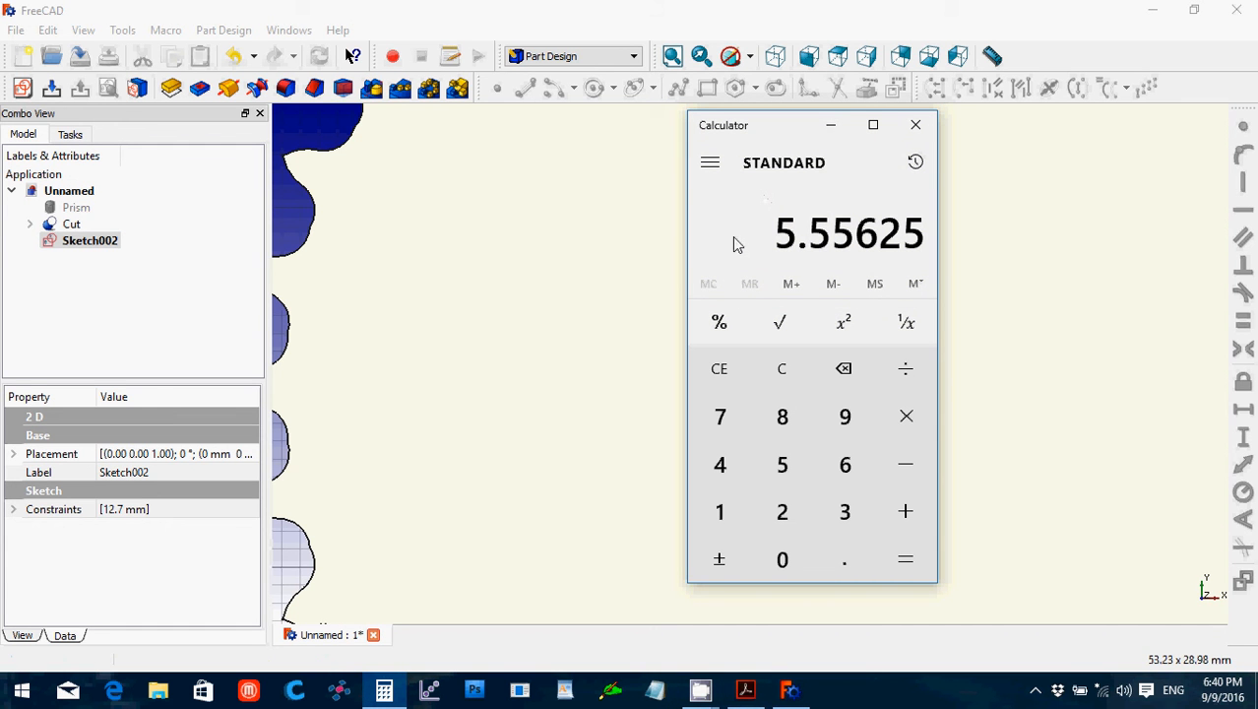
left_click(104, 244)
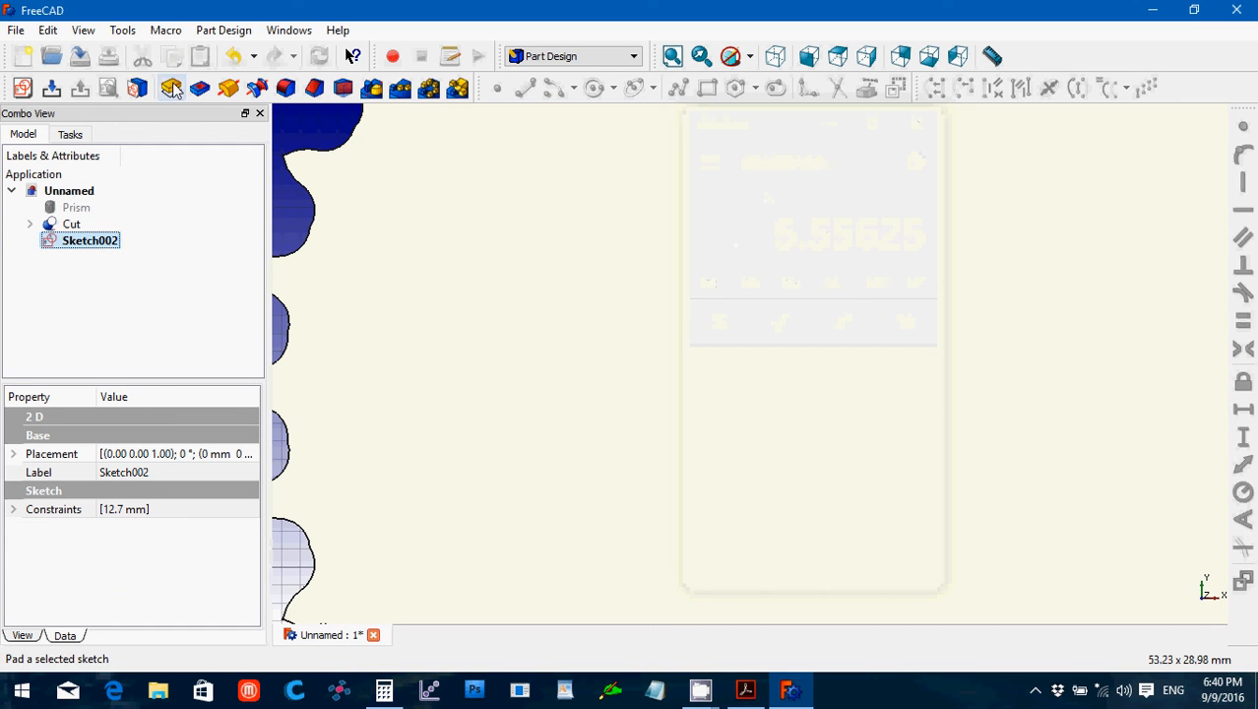
left_click(536, 56)
left_click(540, 61)
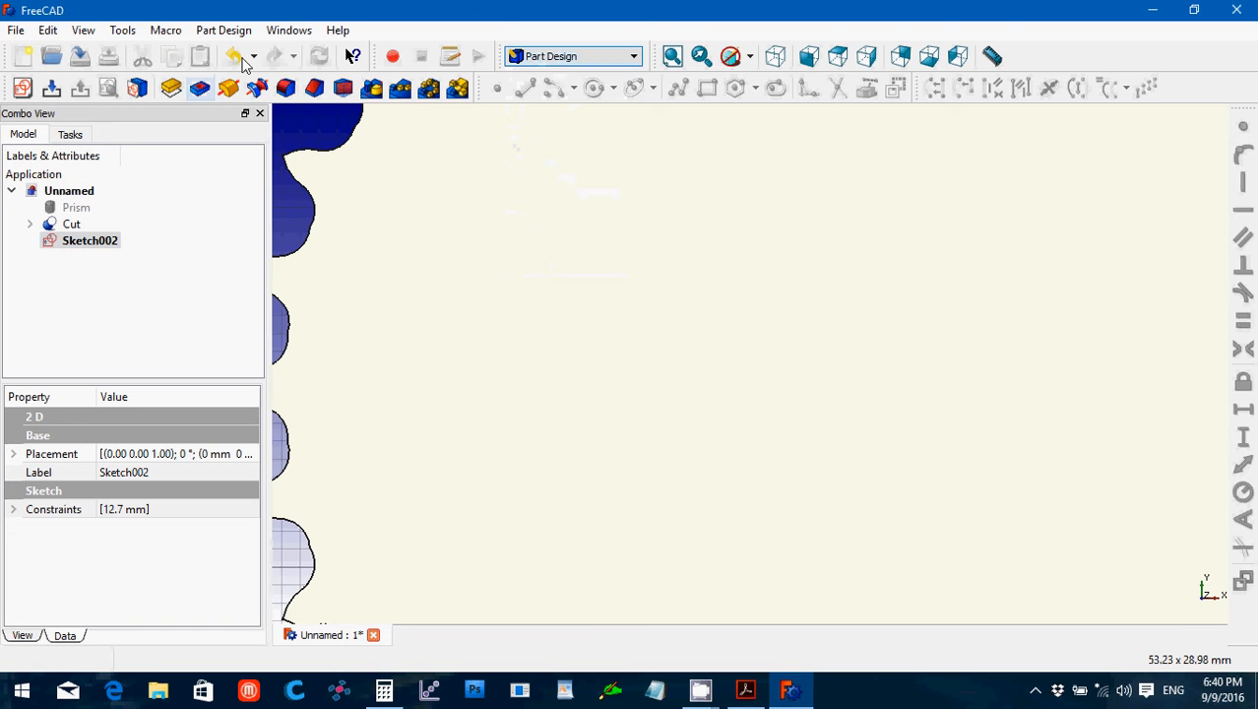
left_click(172, 88)
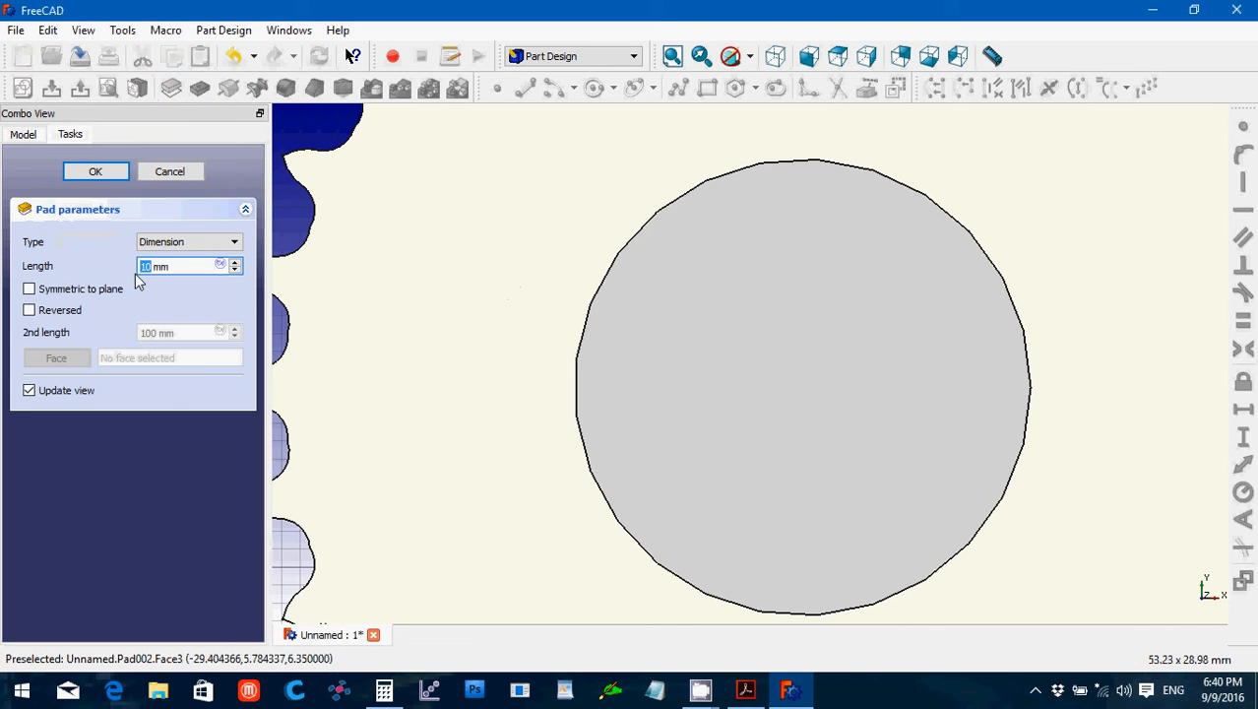
left_click_drag(174, 267, 126, 269)
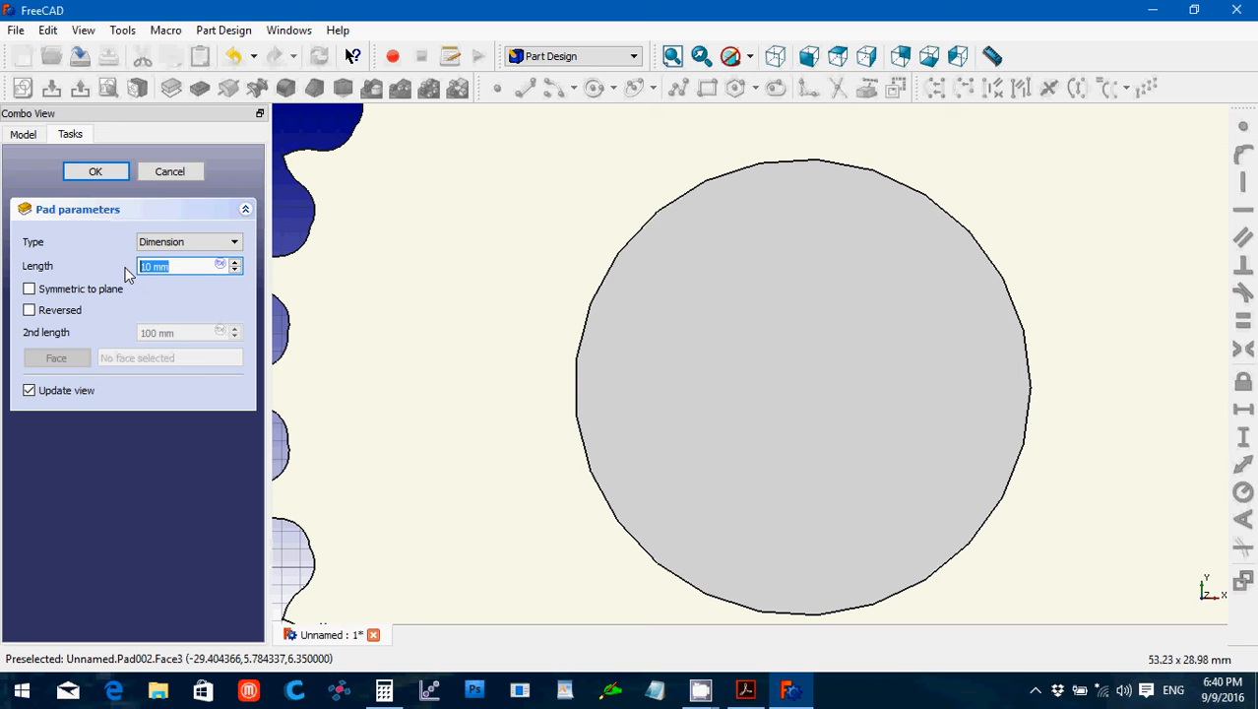
key("ctrl+v")
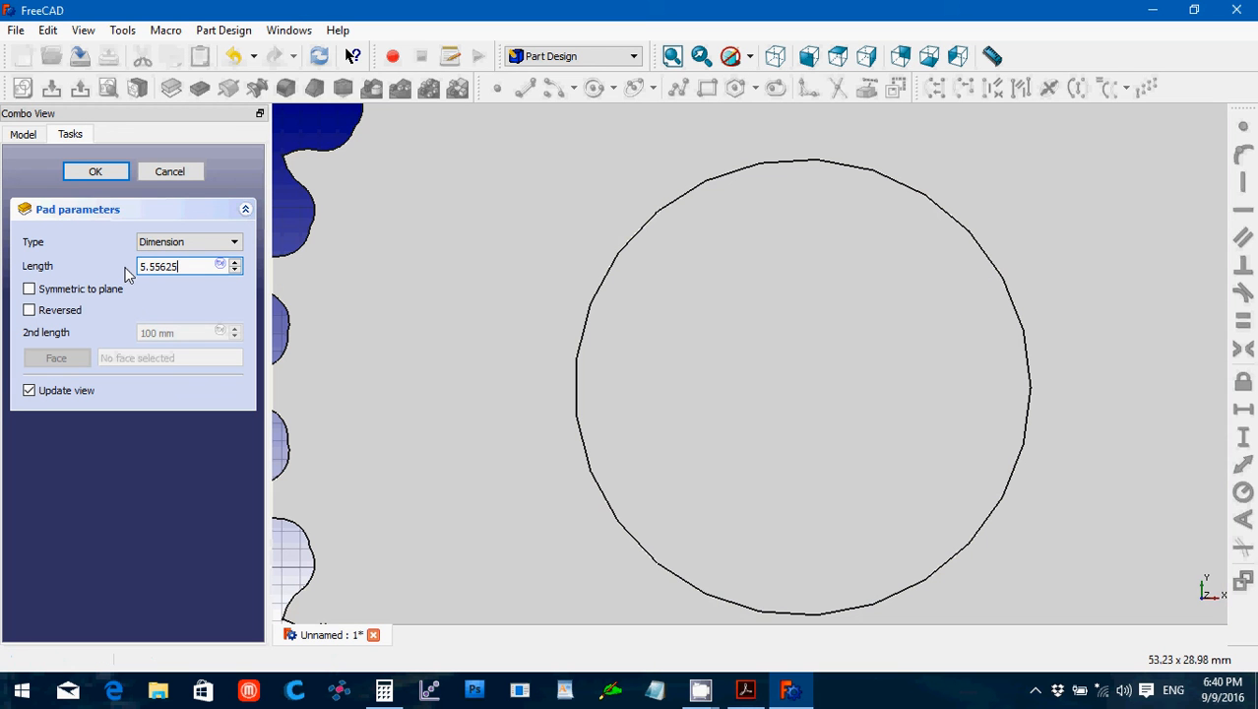
left_click(99, 175)
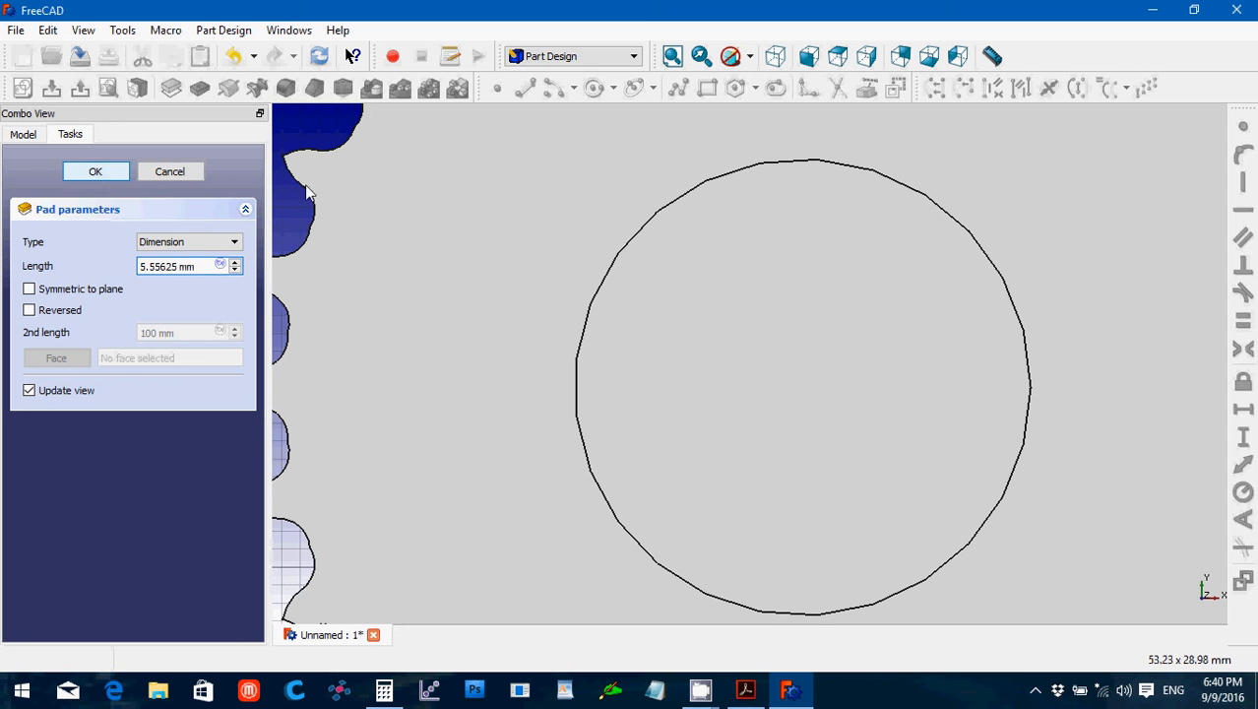
Show the model in isometric view and make the hidden hexagonal Prism visible.
left_click(776, 57)
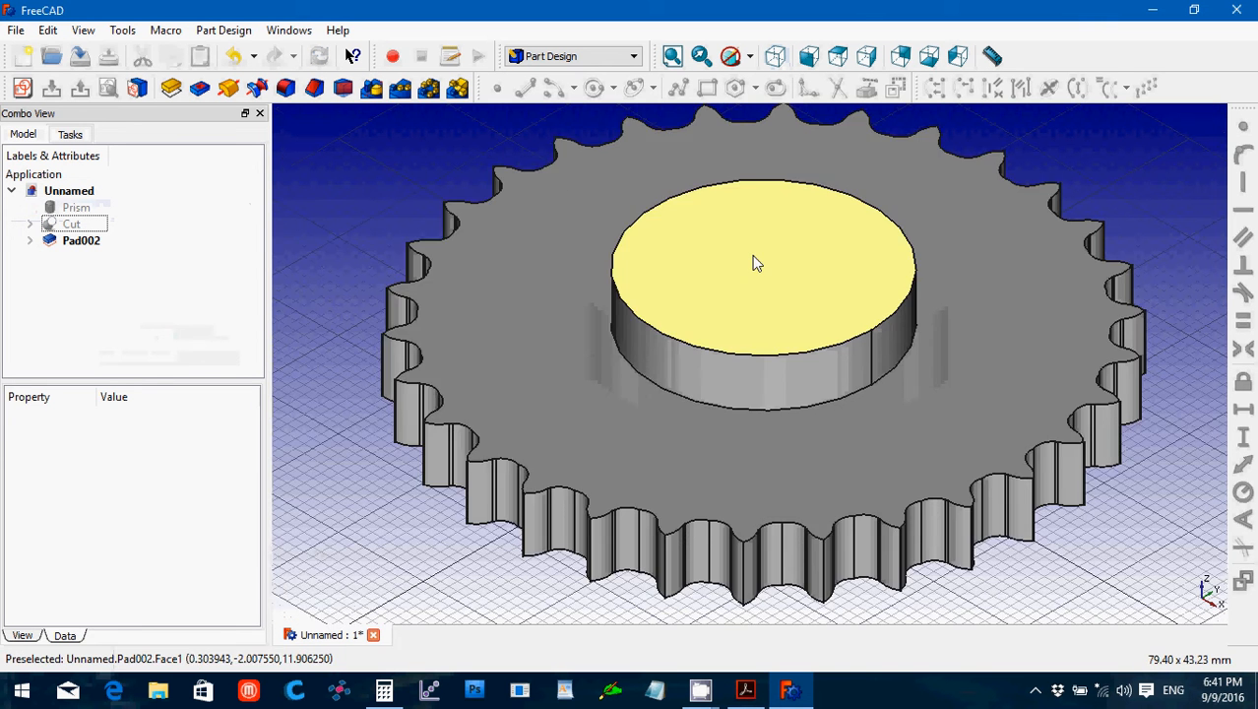
left_click(79, 208)
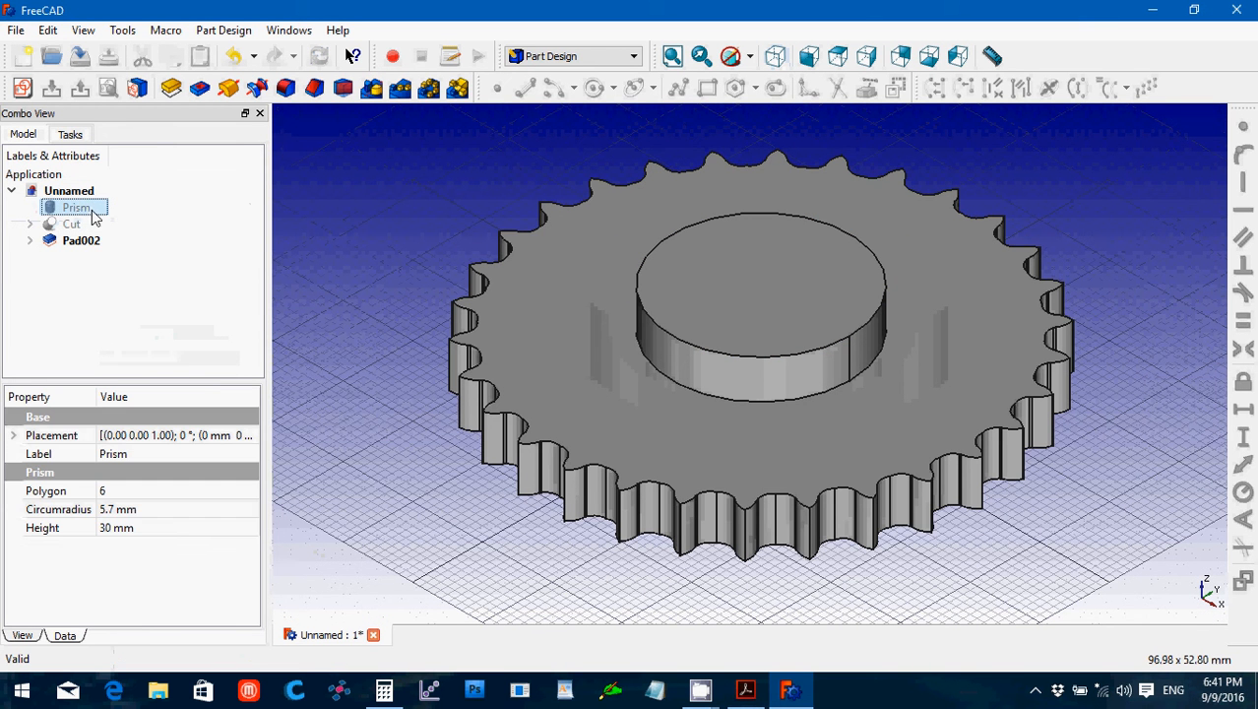
key("space")
left_click(334, 418)
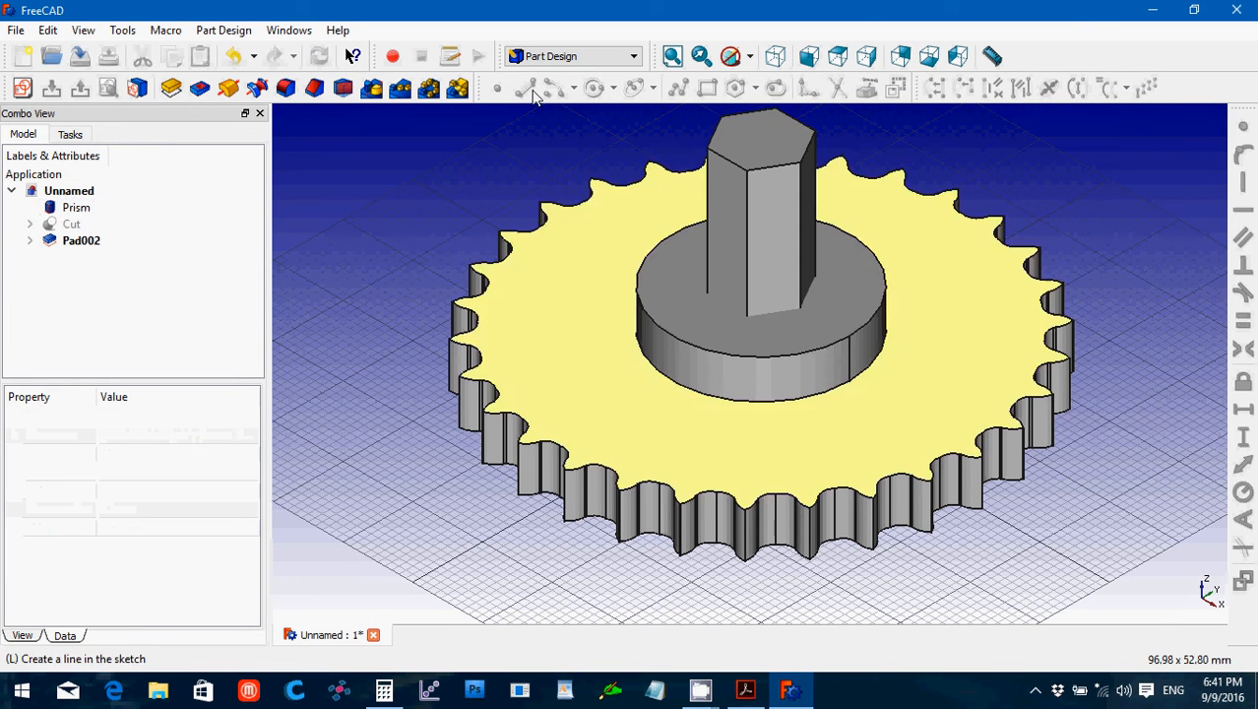
Cut the hexagonal Prism from the sprocket body Pad002 in the Part workbench.
left_click(552, 57)
left_click(539, 267)
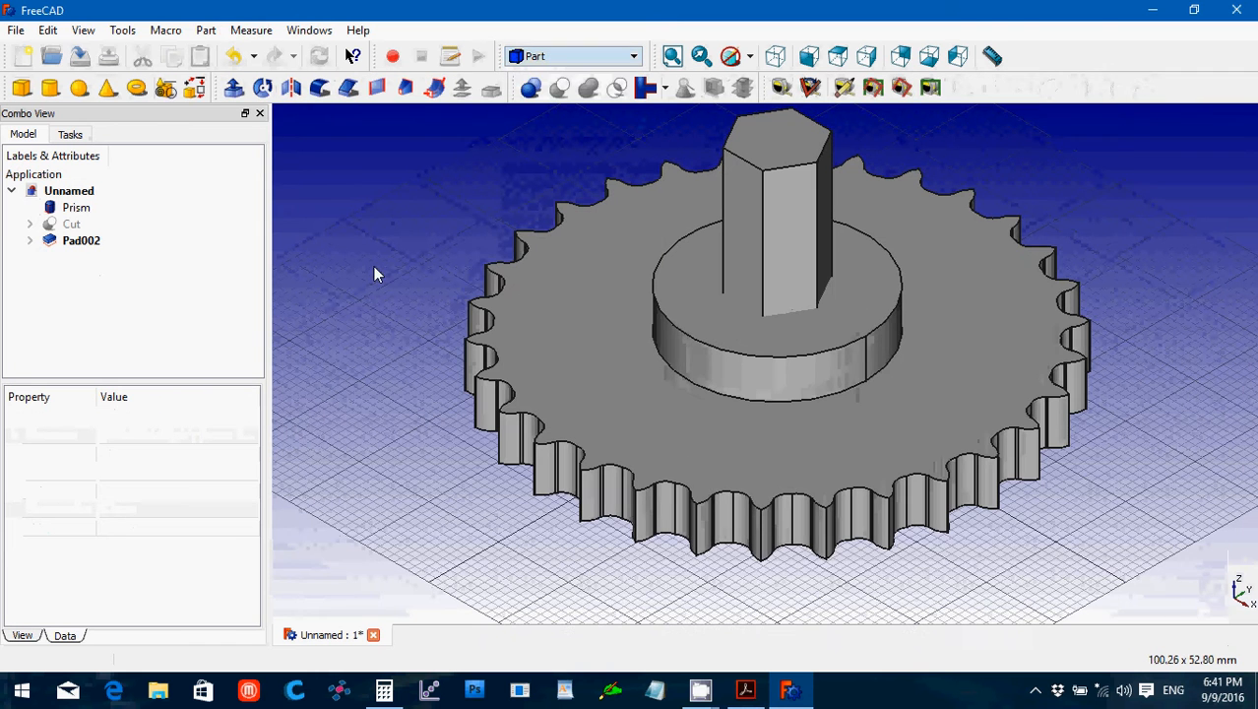
left_click(89, 245)
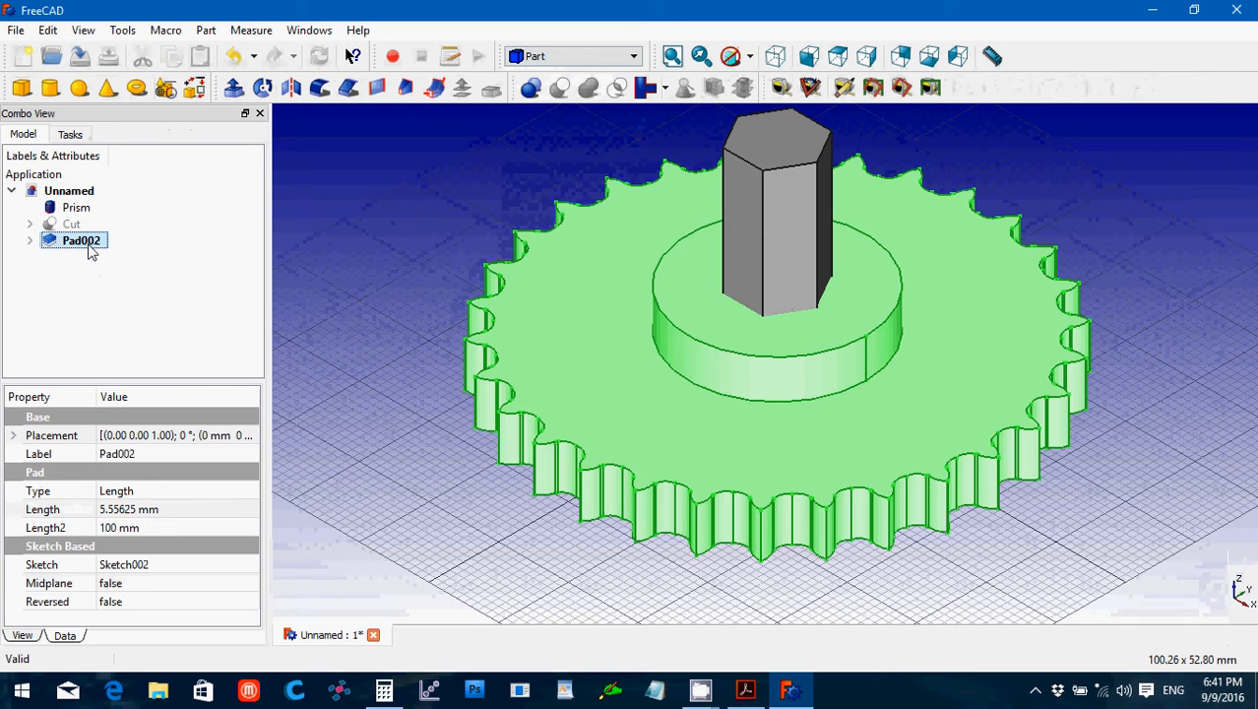
left_click(86, 206, "ctrl")
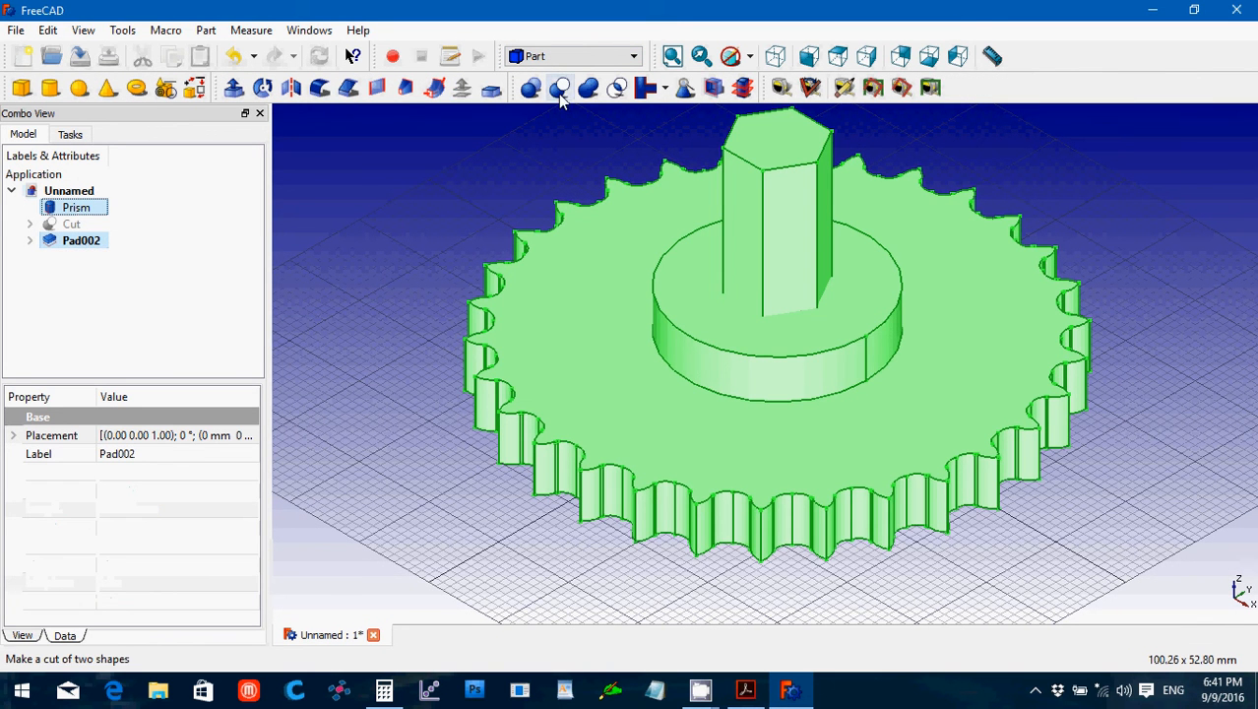
left_click(559, 90)
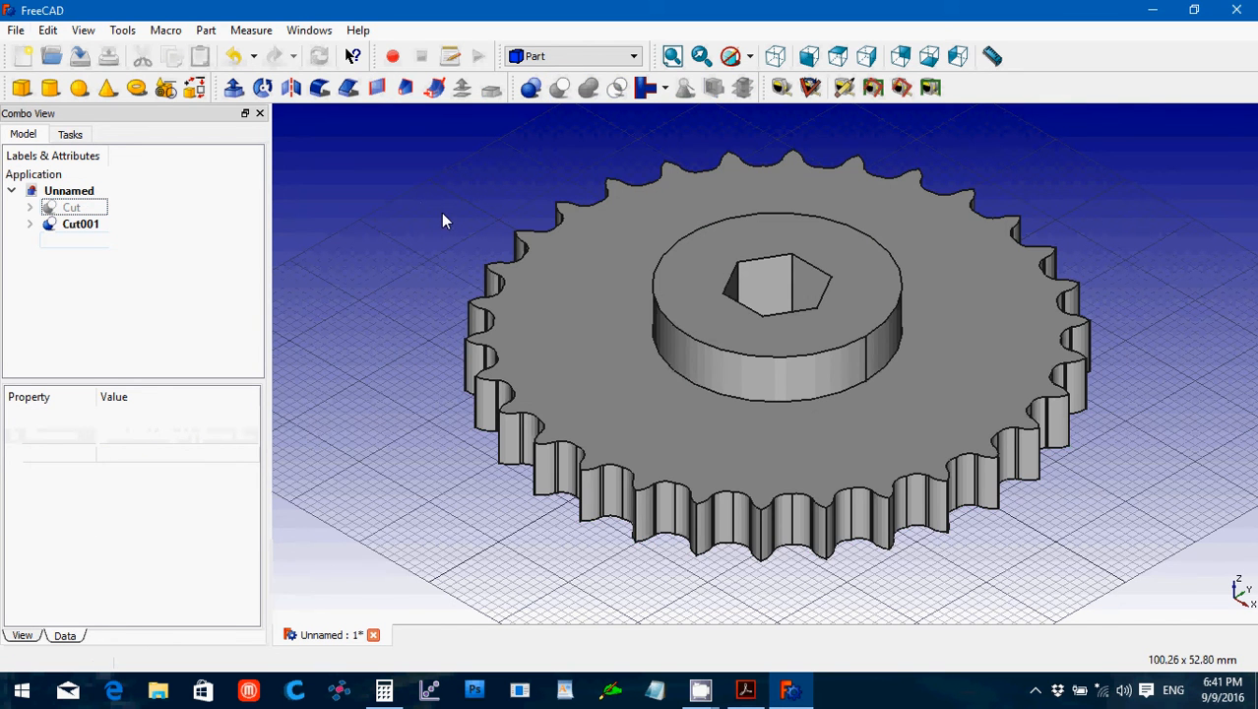
Fillet the hub's top outer edge with a 3 mm radius.
middle_click_drag(443, 221, 513, 272)
scroll(514, 272, "down", 2)
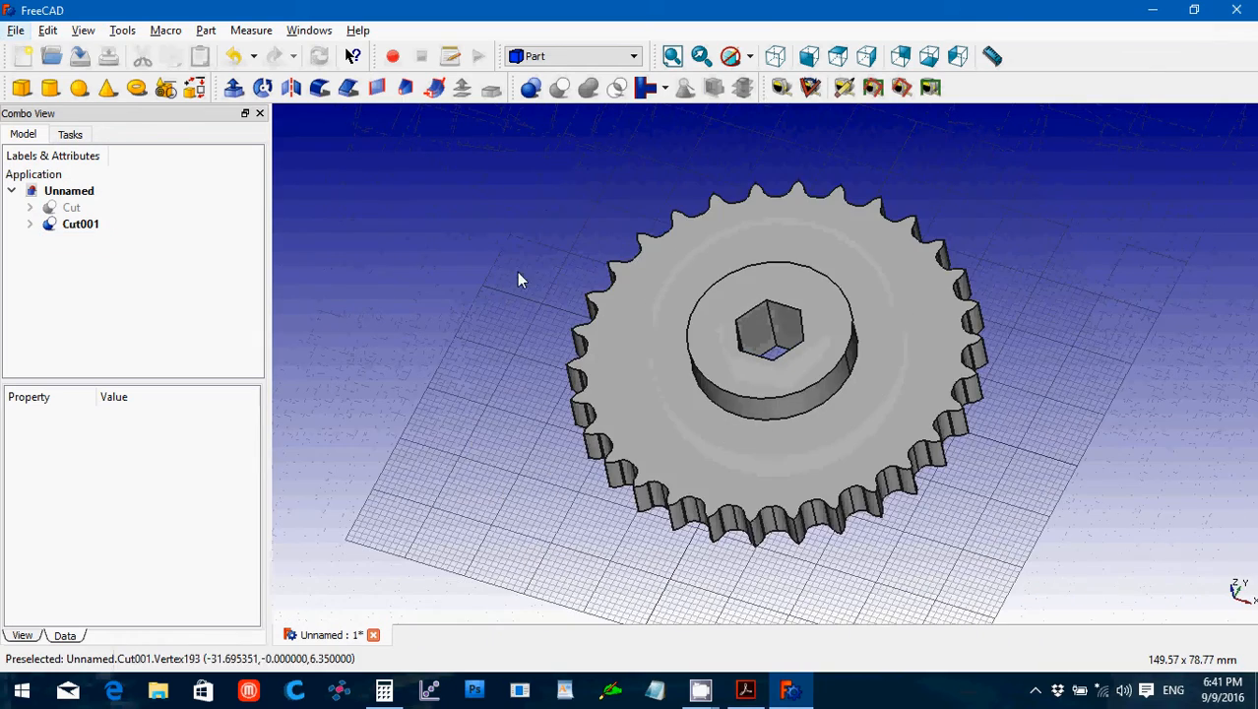
middle_click_drag(982, 549, 777, 558)
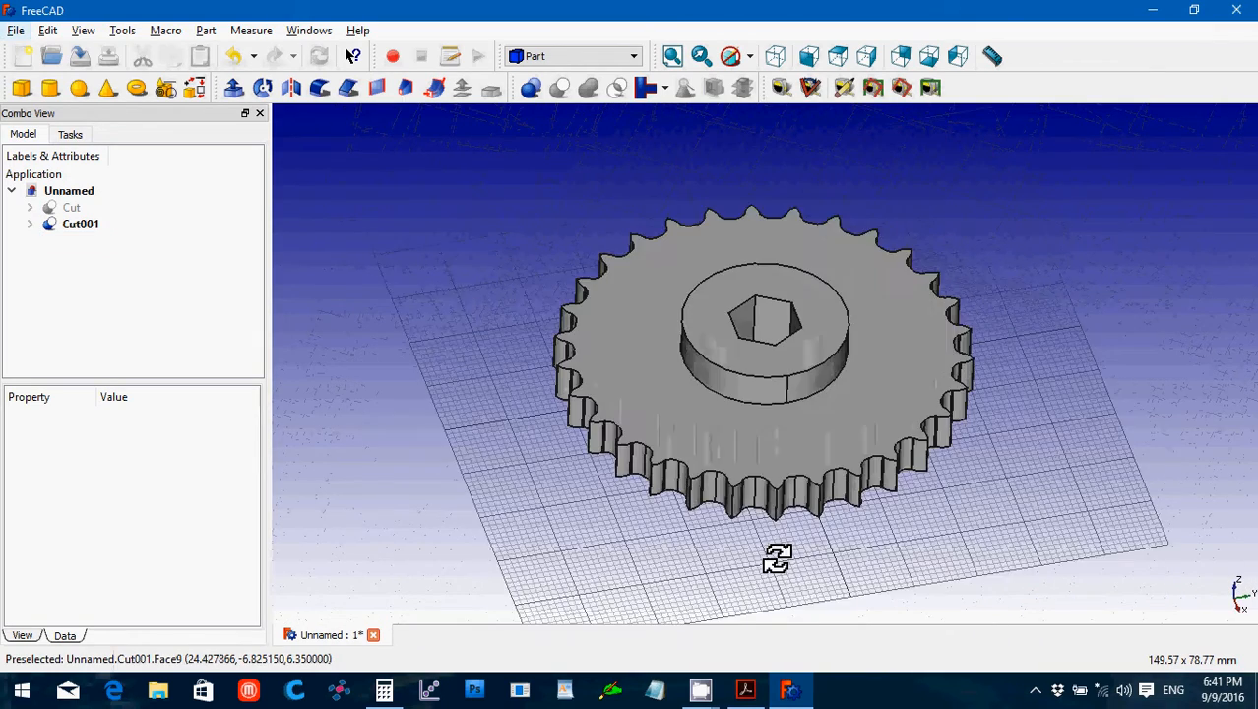
middle_click_drag(600, 224, 775, 629)
left_click(762, 374)
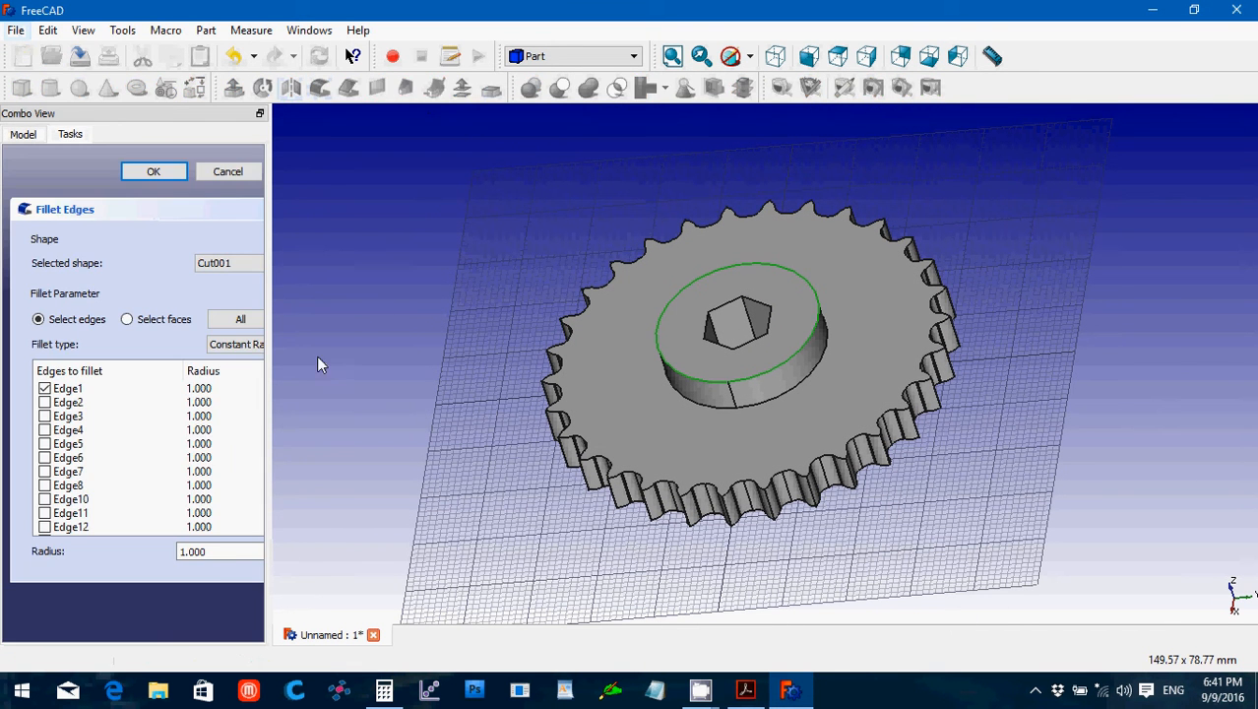
double_click(217, 557)
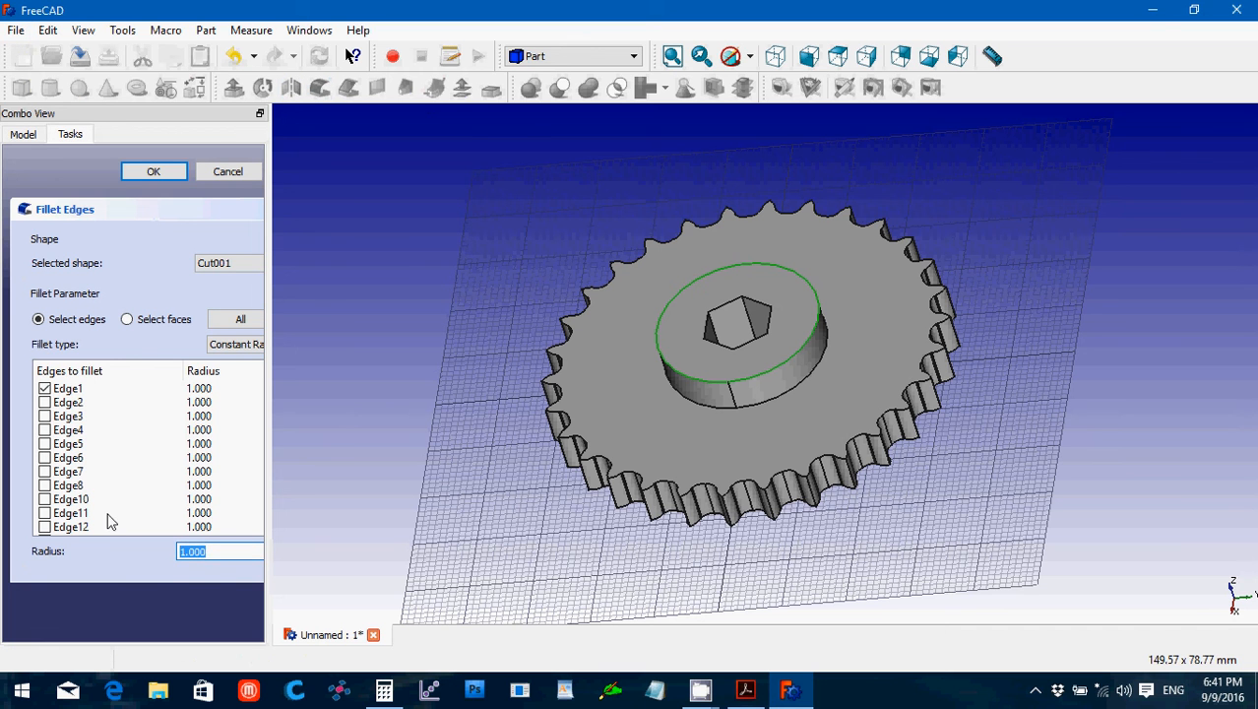
type("3")
left_click(139, 179)
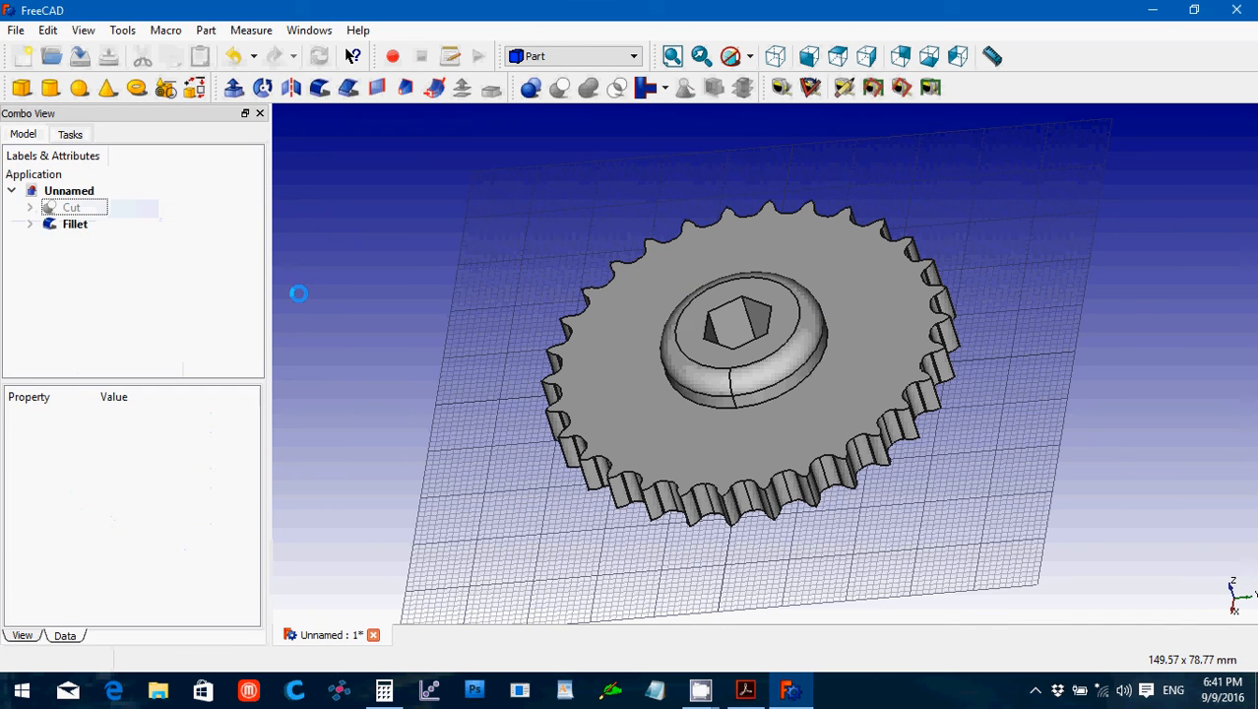
left_click(433, 384)
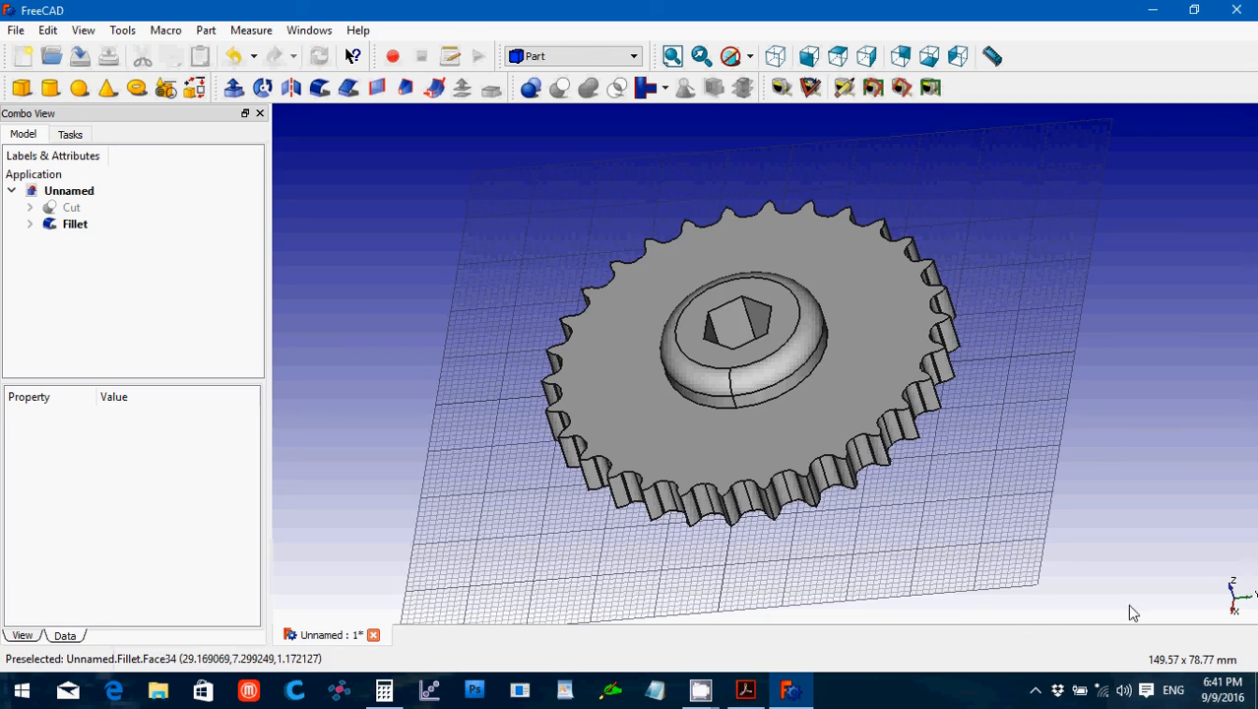
Save the document as Sprocket Tutorial in the _STL Files folder.
middle_click_drag(1131, 608, 726, 306)
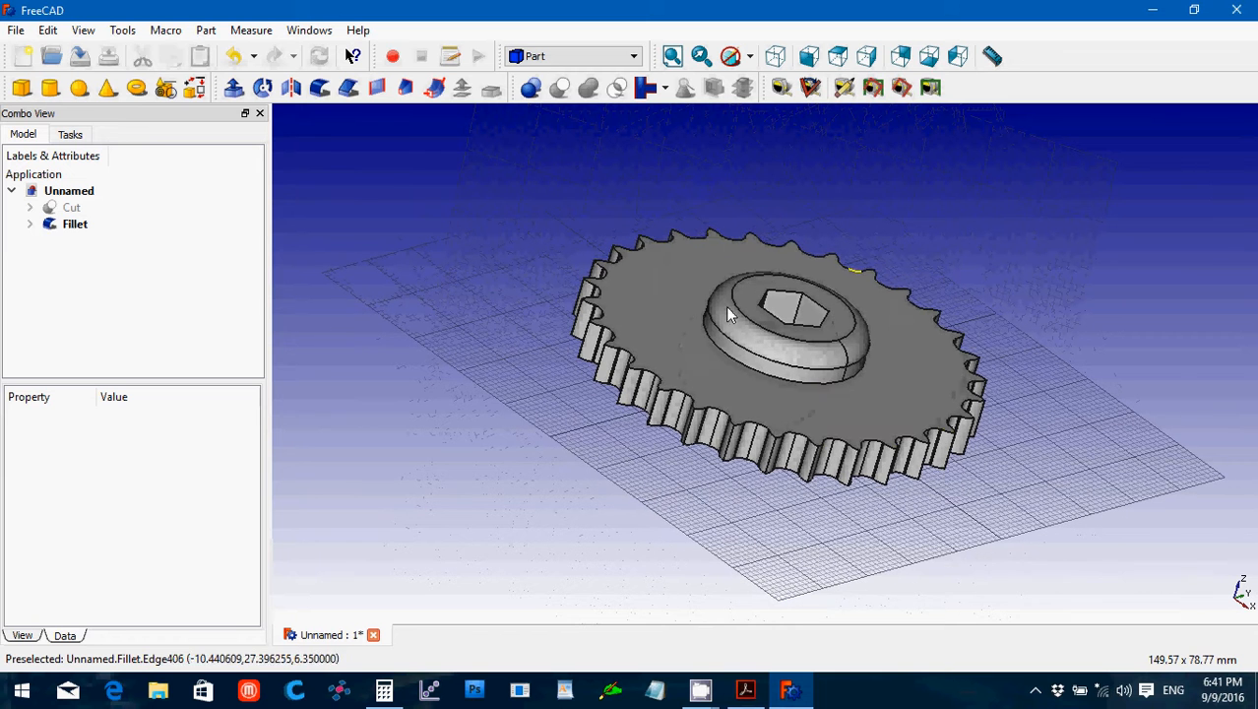
left_click(638, 313)
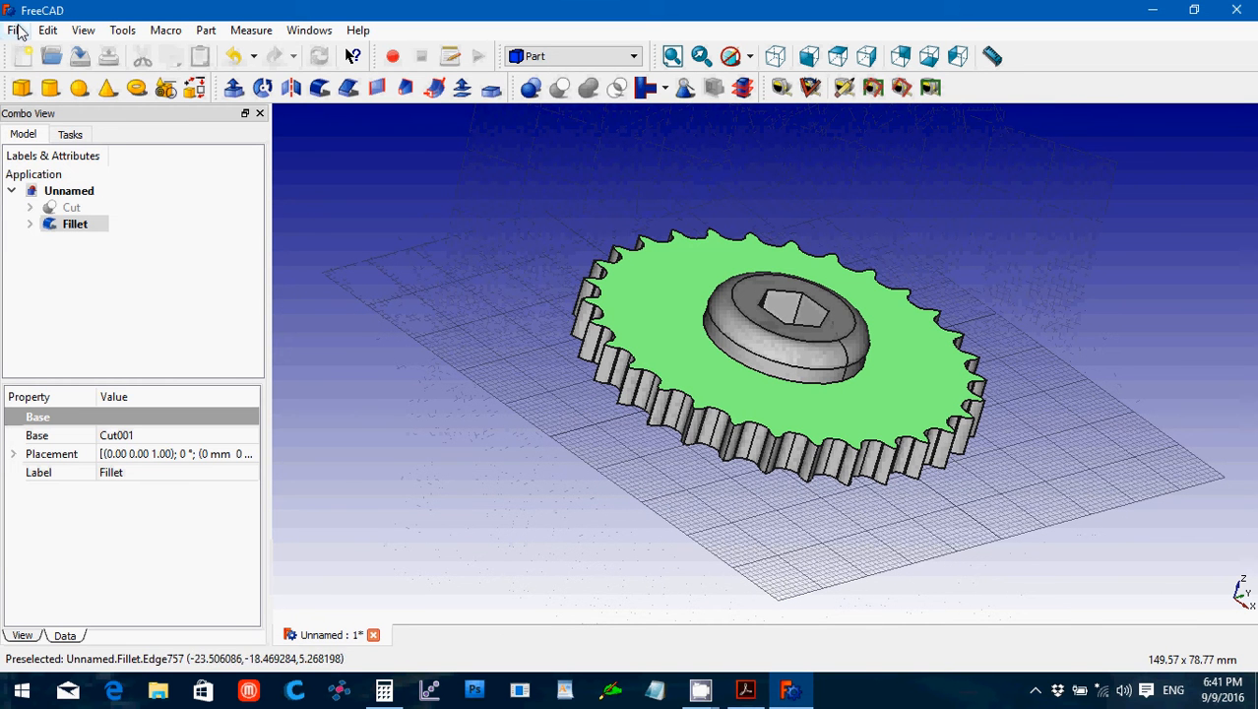
left_click(15, 29)
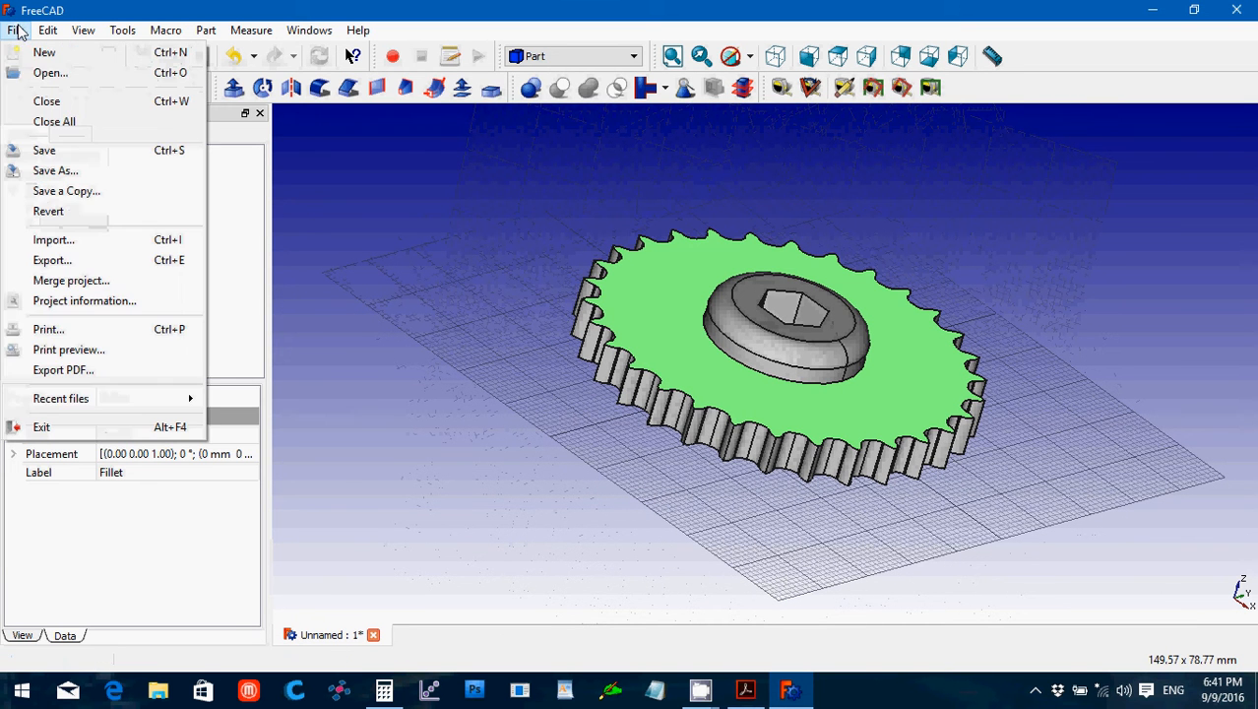
left_click(85, 156)
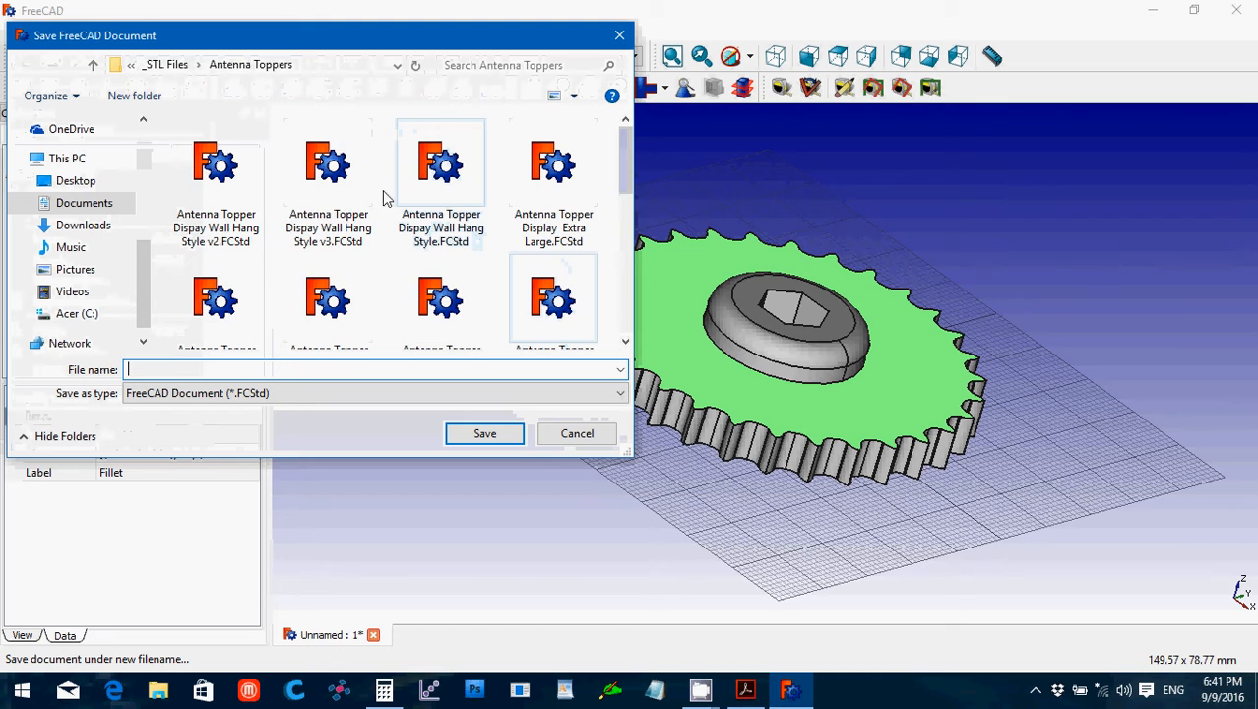
left_click(165, 66)
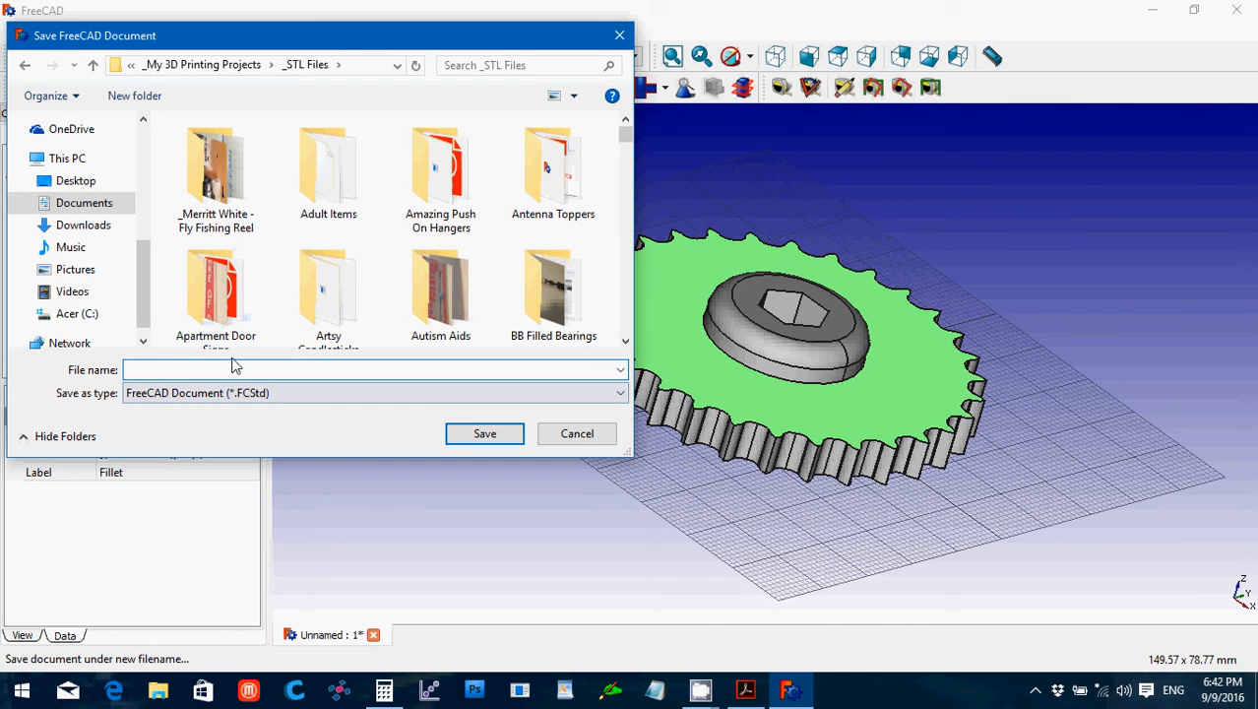
type("Sprocket Tutorial")
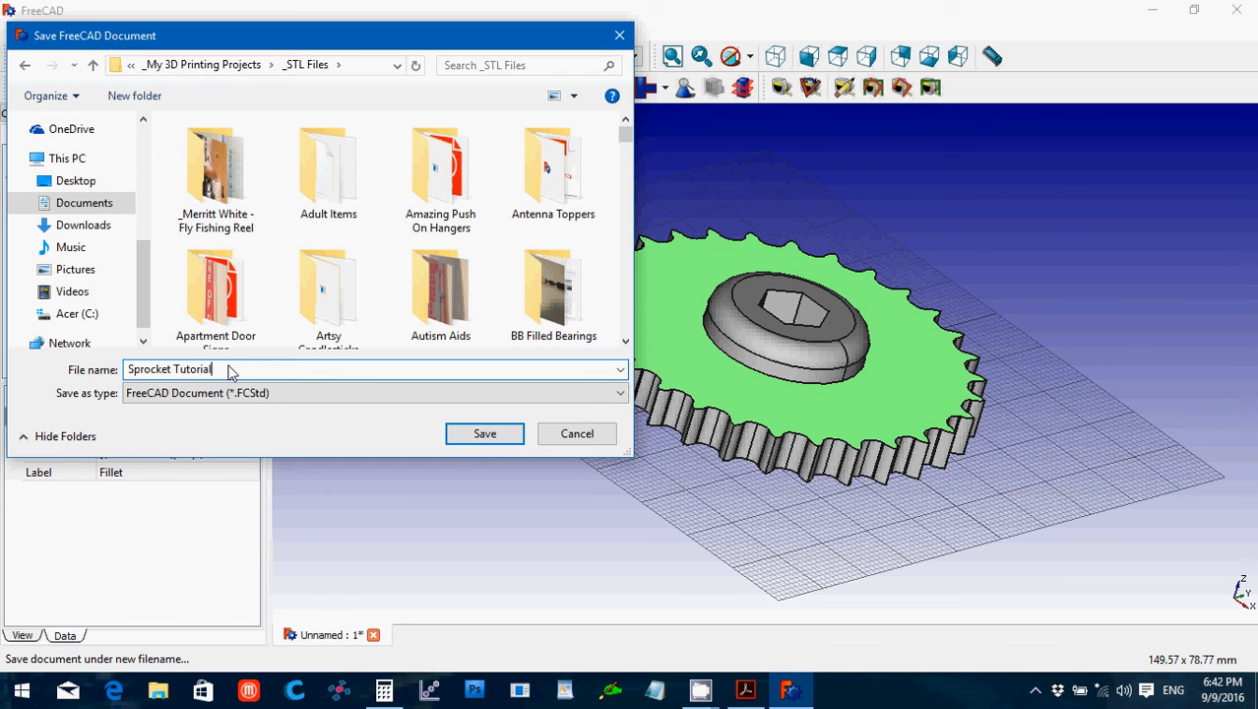
key("Return")
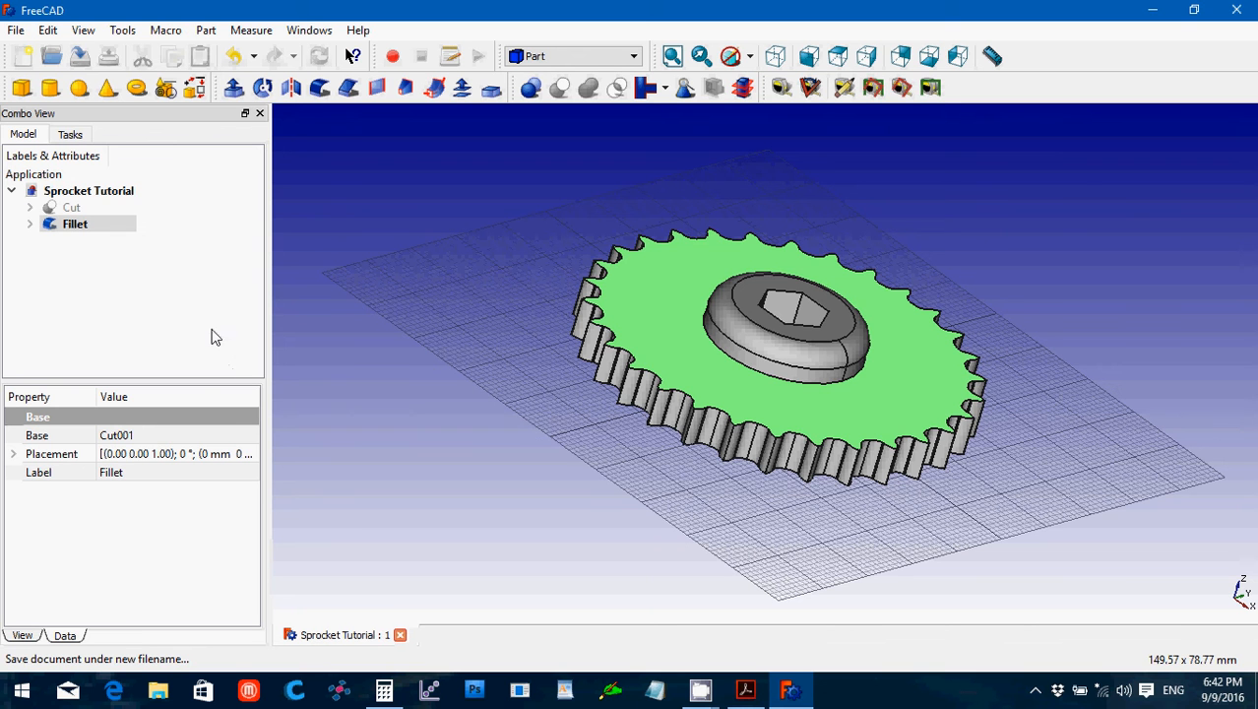
Export the Fillet body as an STL mesh named Sprocket Tutorial in the _STL Files folder.
left_click(75, 223)
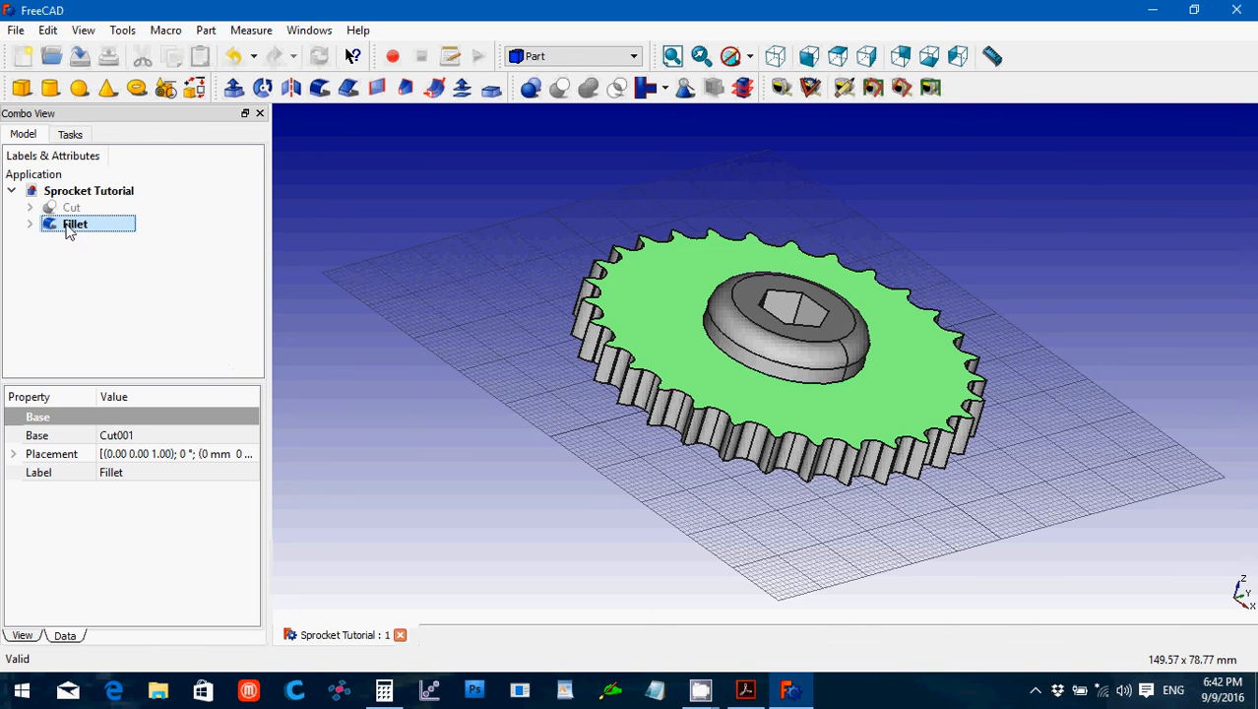
left_click(15, 29)
left_click(86, 259)
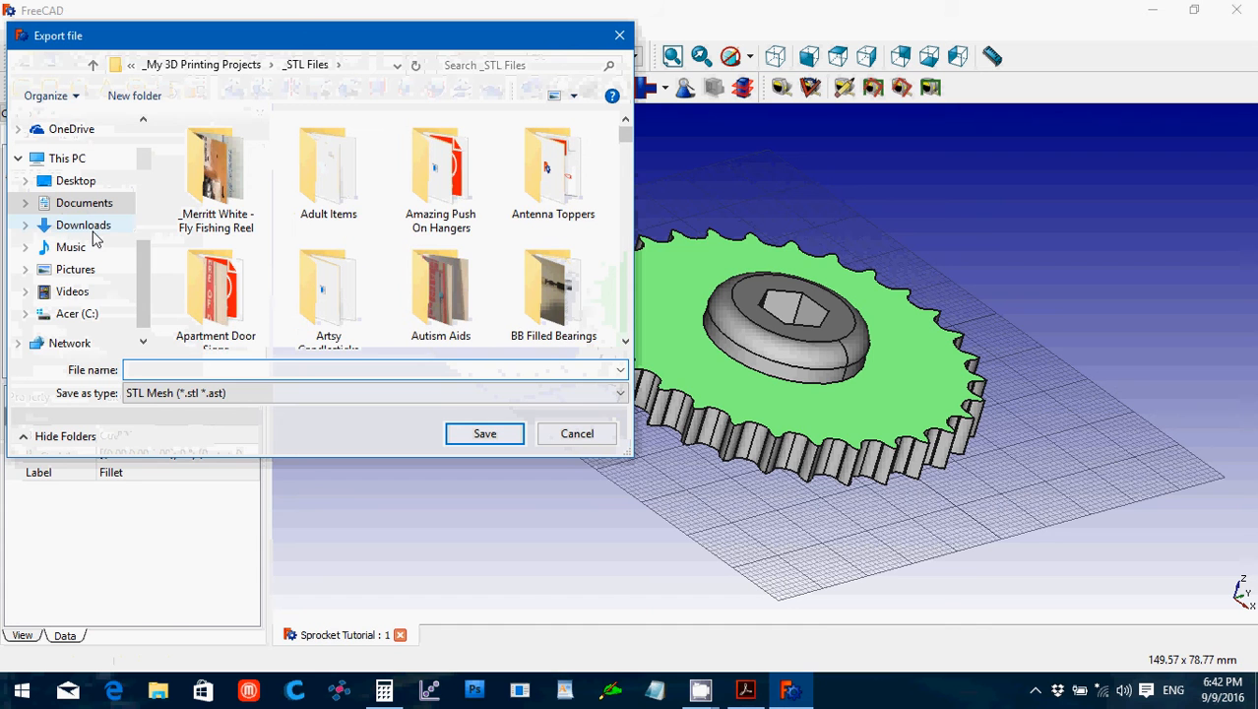
type("Sprocket")
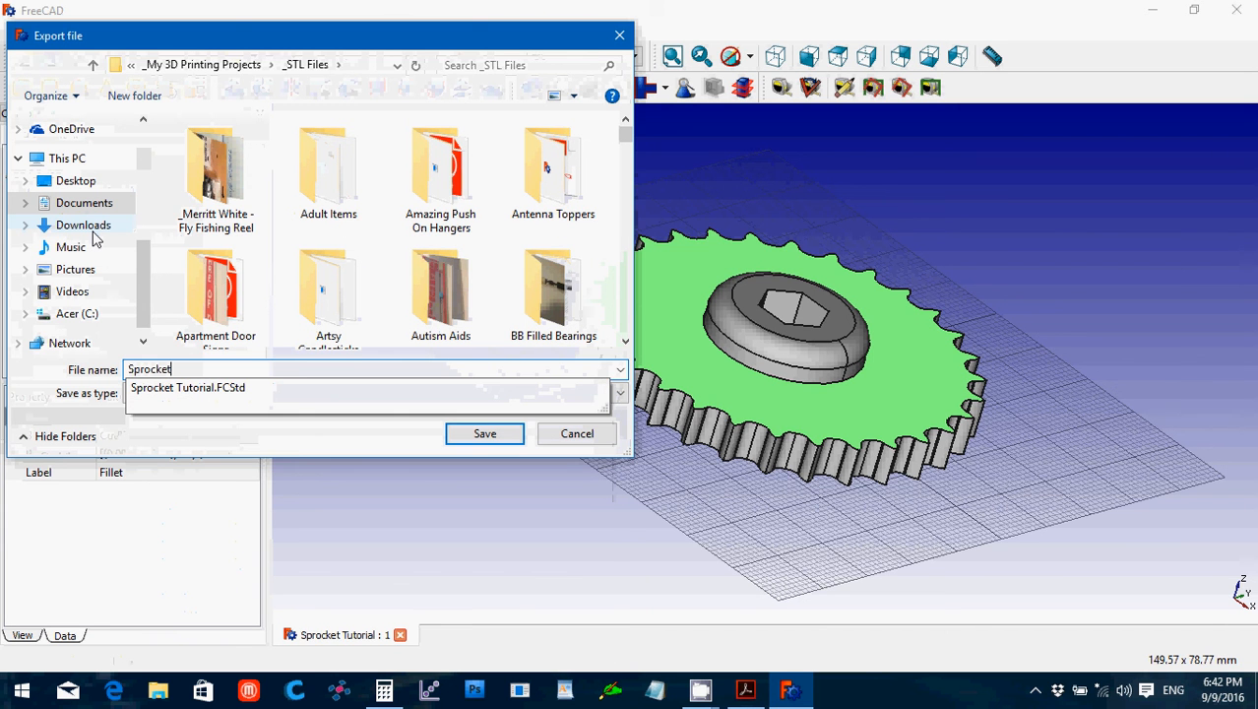
type(" Tutorial")
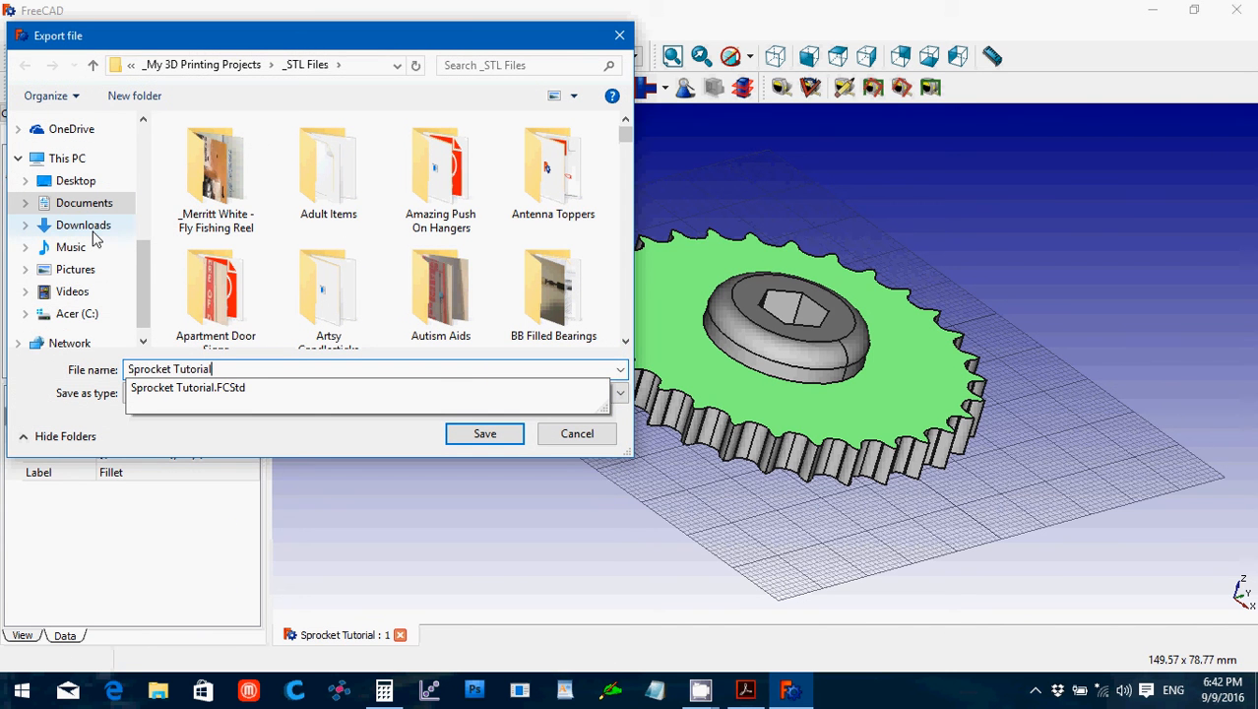
key("Return")
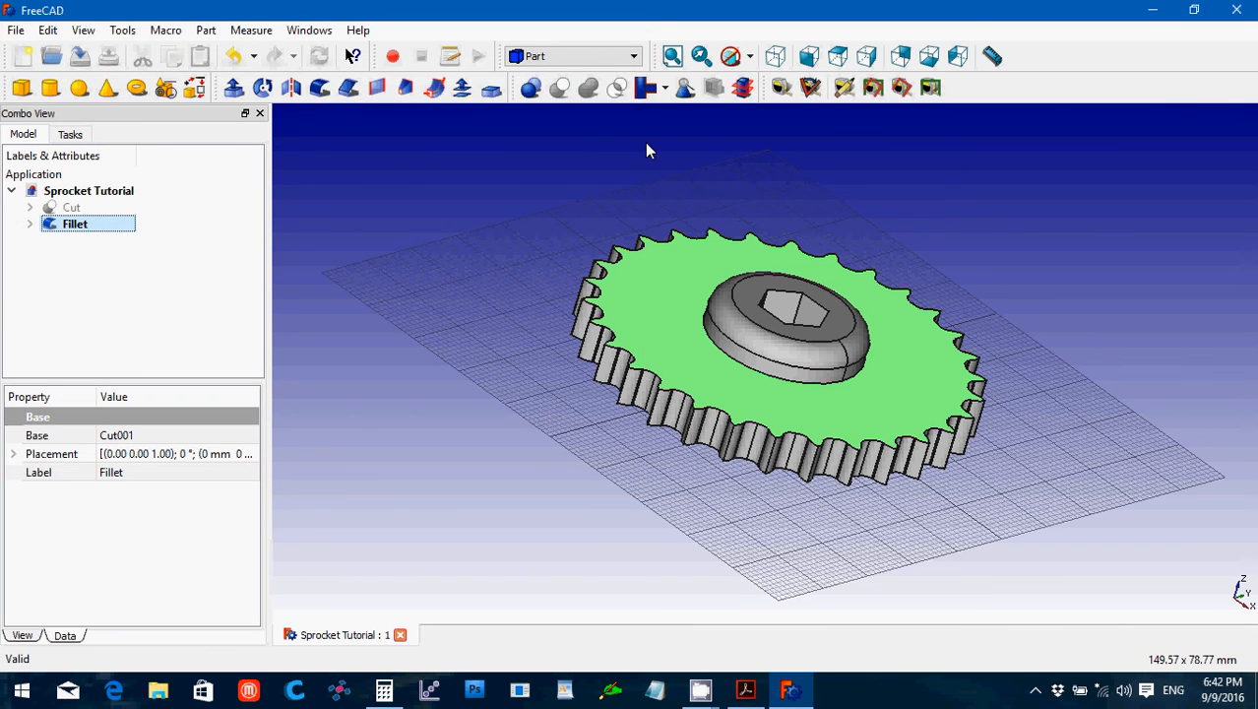
Close FreeCAD and Calculator, and look through the example sprockets and note on page 15 of the PDF before closing it.
left_click(1238, 9)
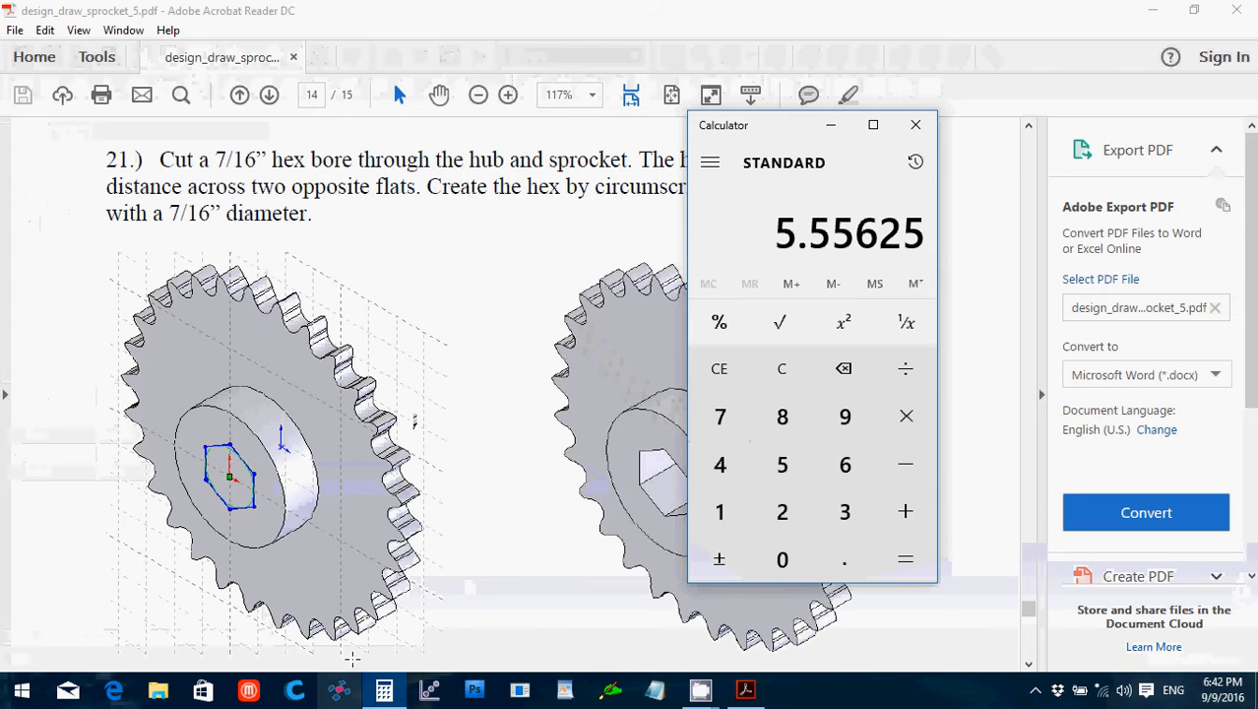
left_click(914, 127)
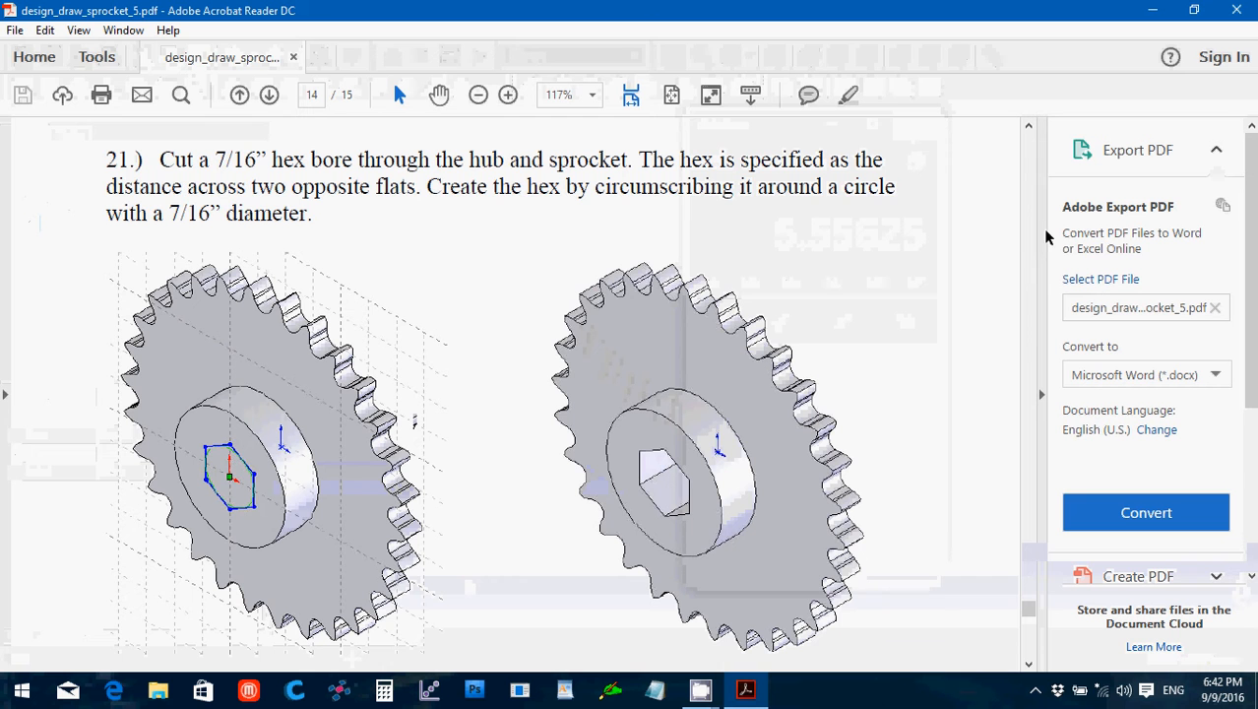
left_click_drag(1027, 612, 1032, 641)
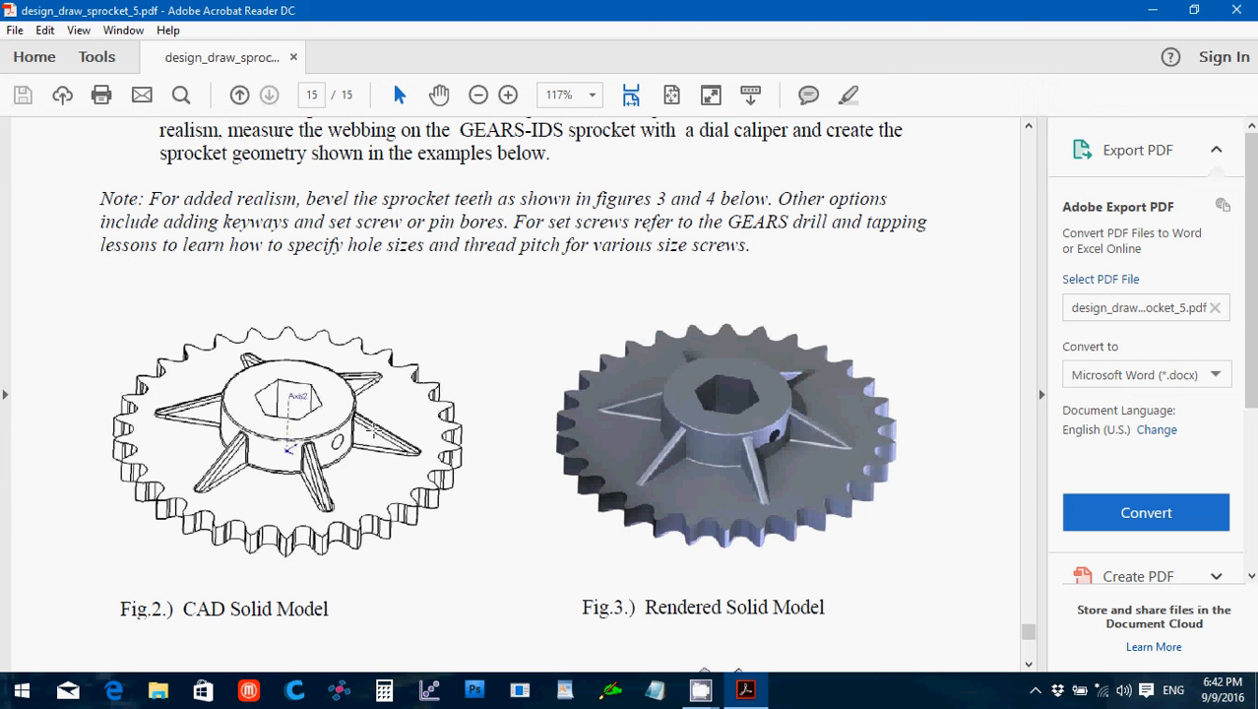
scroll(538, 553, "down", 5)
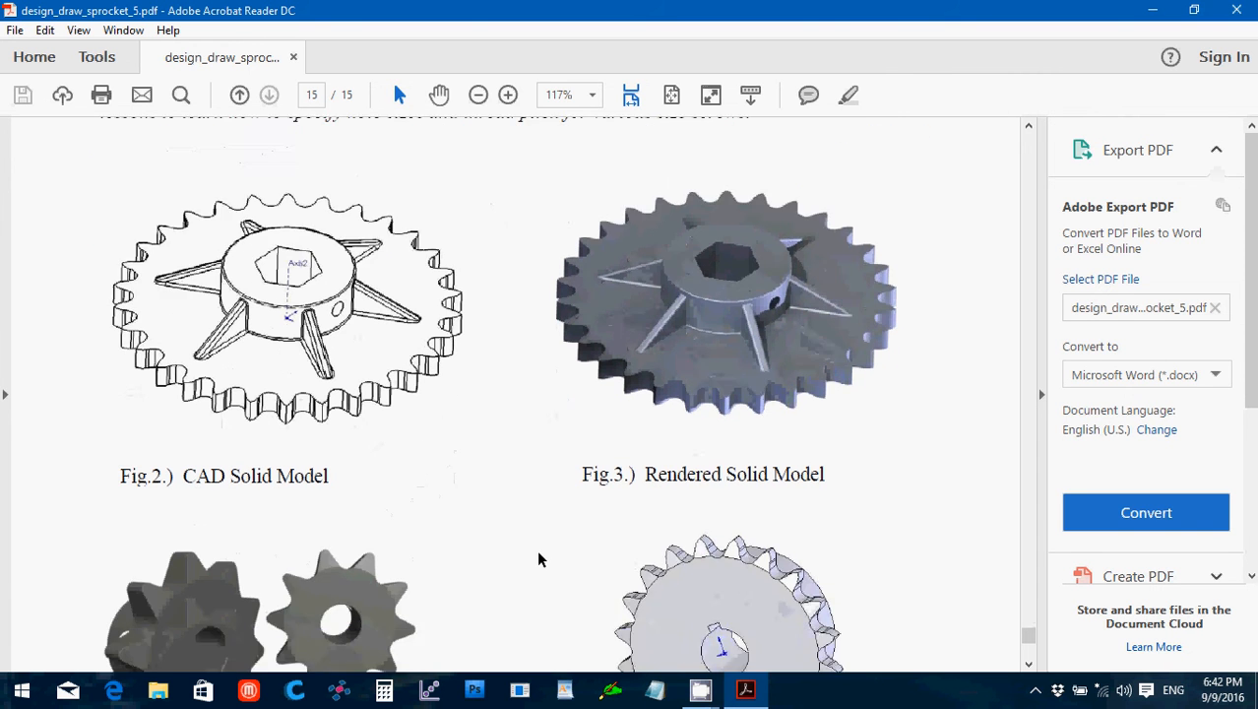
scroll(538, 559, "down", 1)
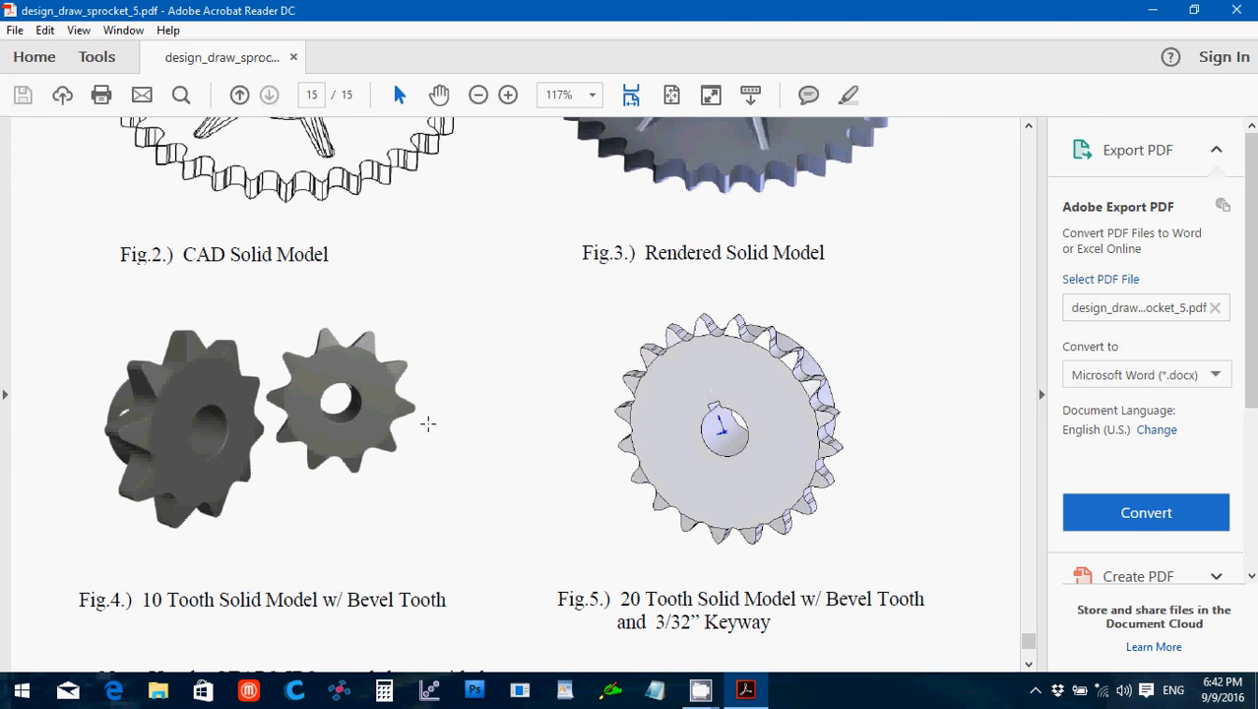
scroll(626, 446, "down", 3)
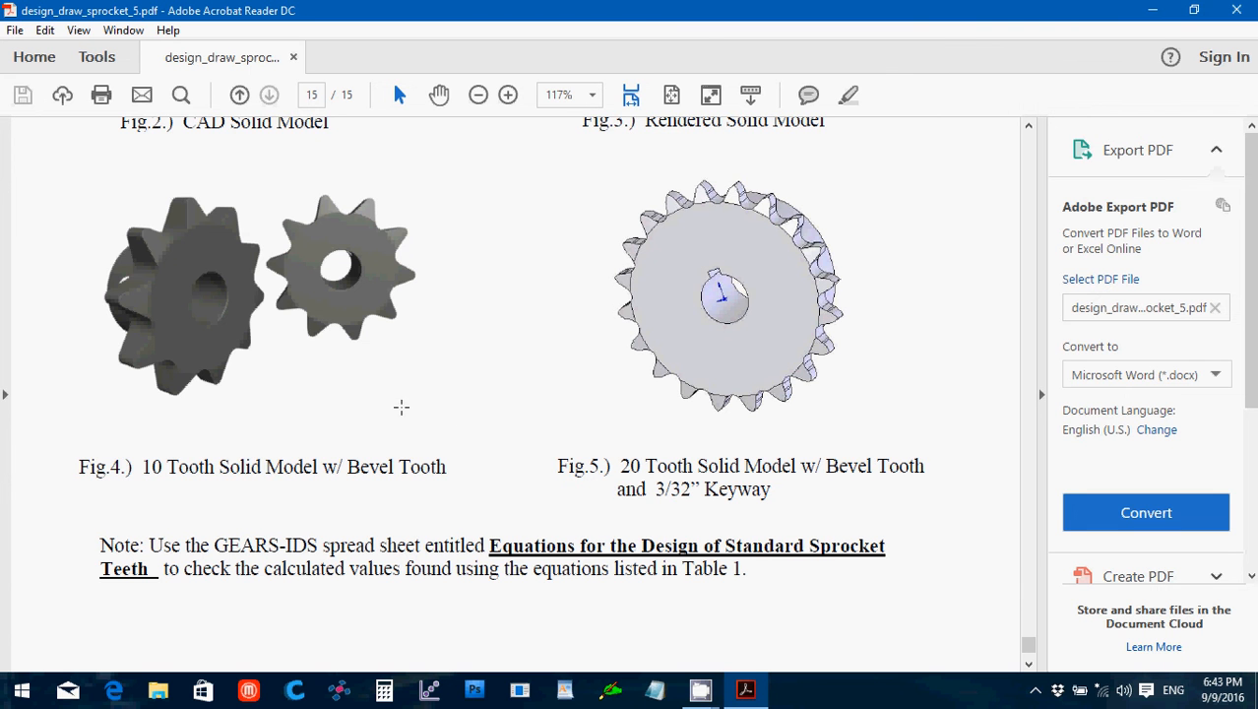
scroll(450, 413, "down", 3)
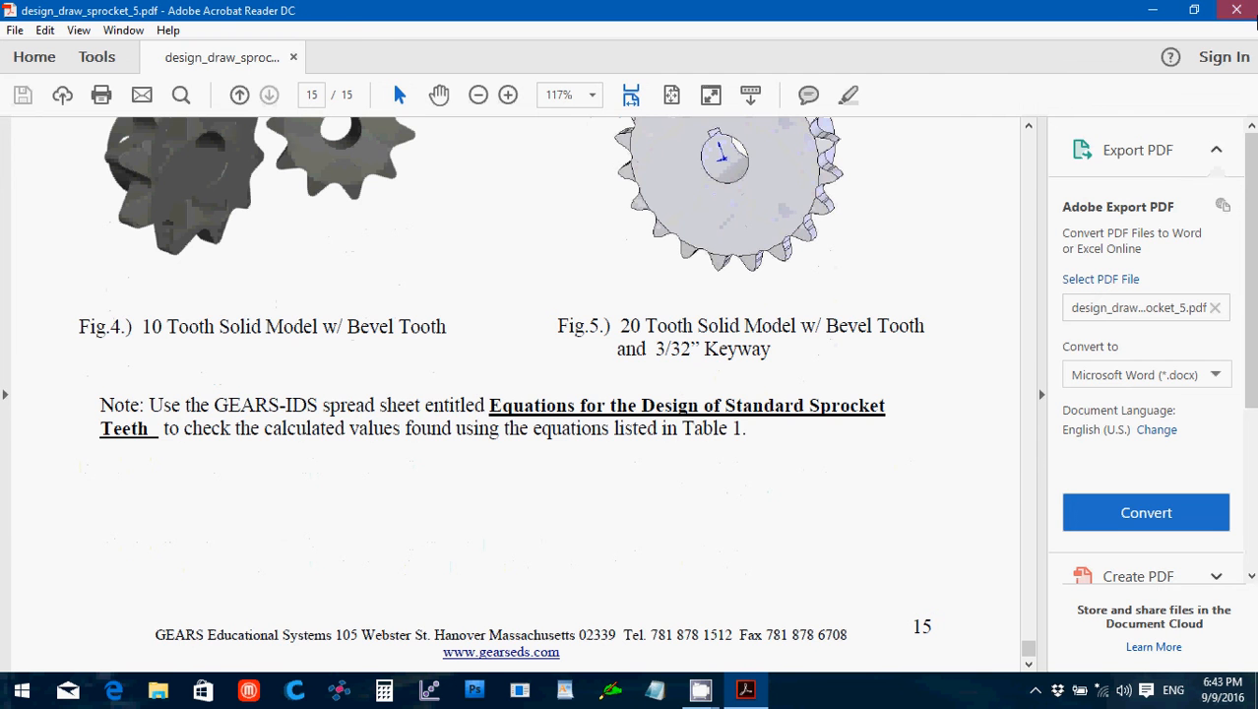
left_click(1236, 10)
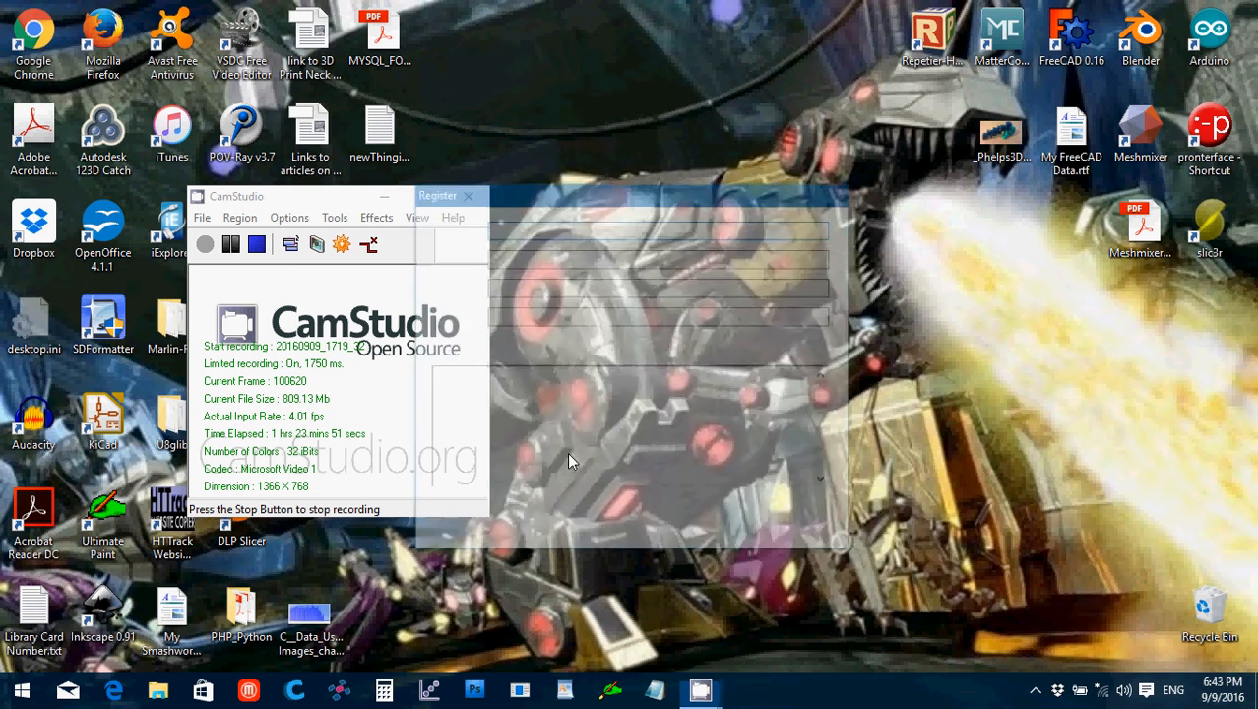
Enter netfabb Basic by accepting its terms without registering, and add the part Sprocket Tutorial.stl from the _STL Files folder.
left_click(431, 504)
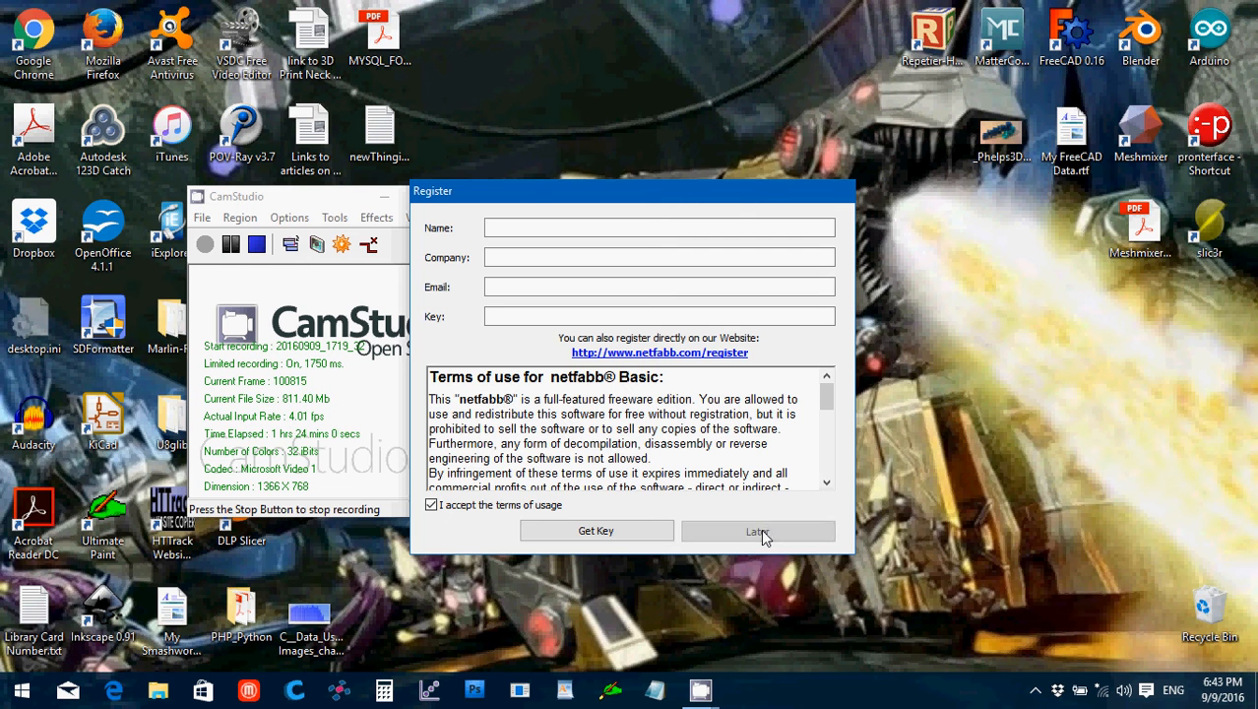
left_click(761, 531)
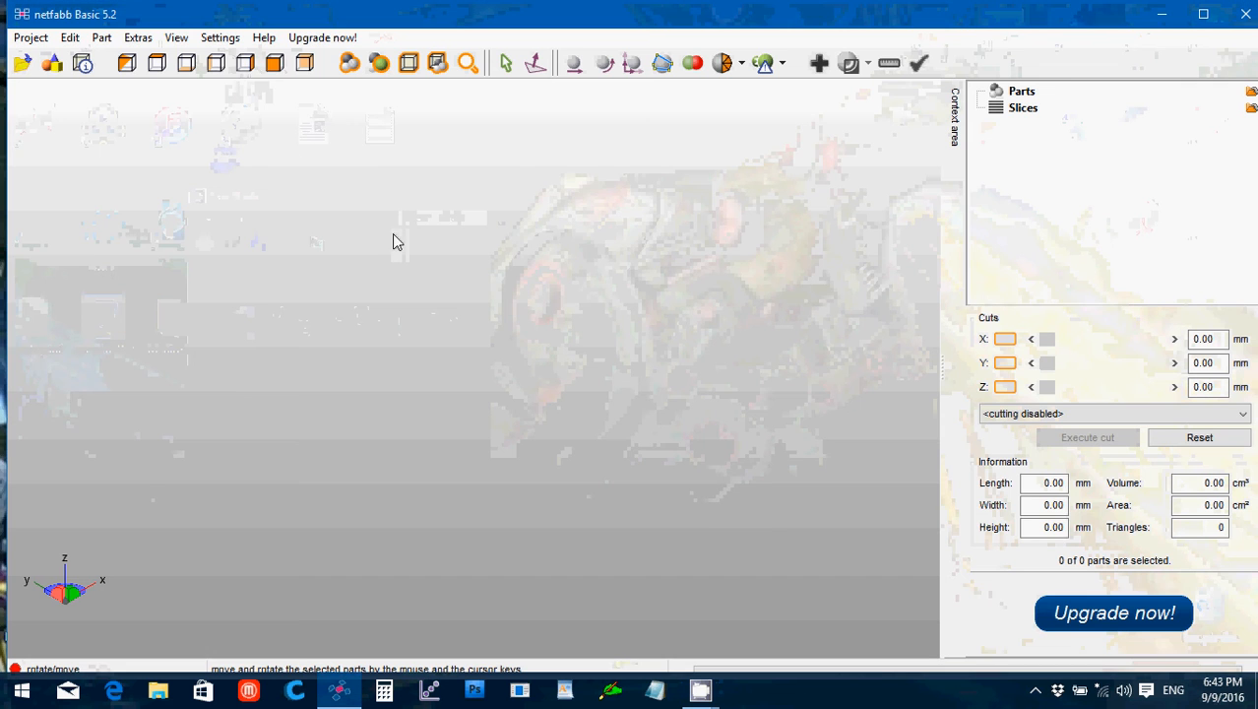
left_click(101, 37)
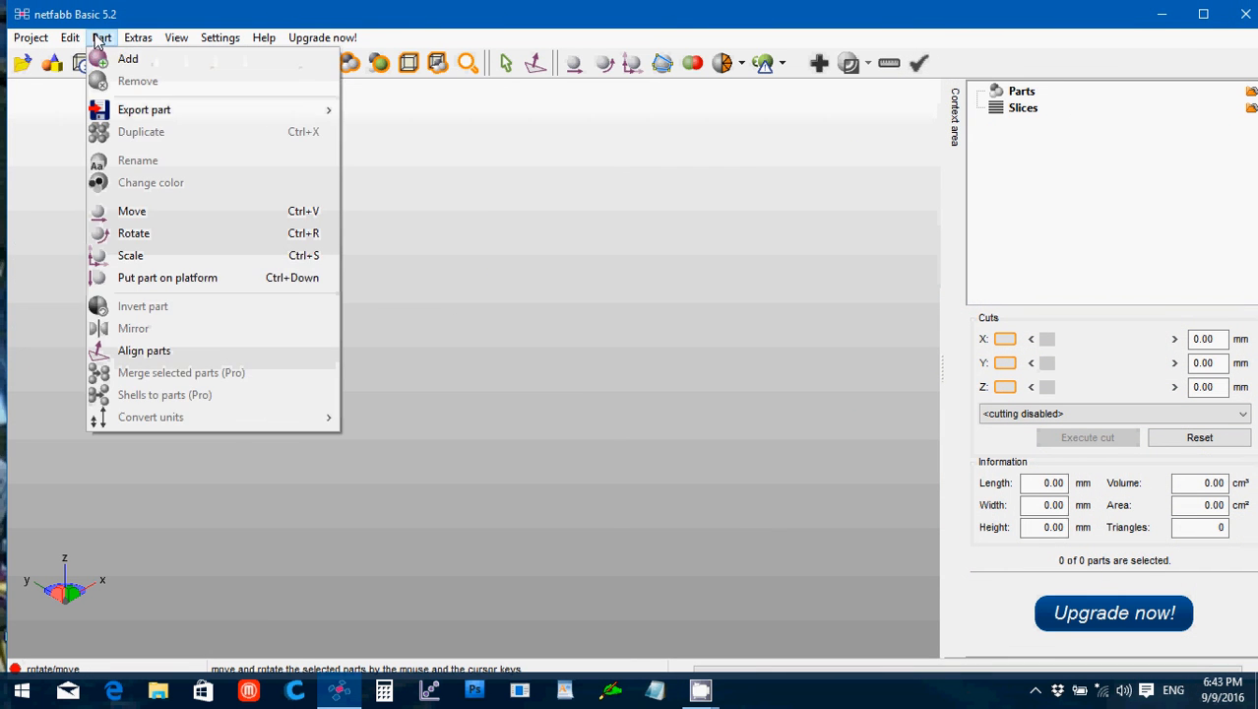
left_click(114, 55)
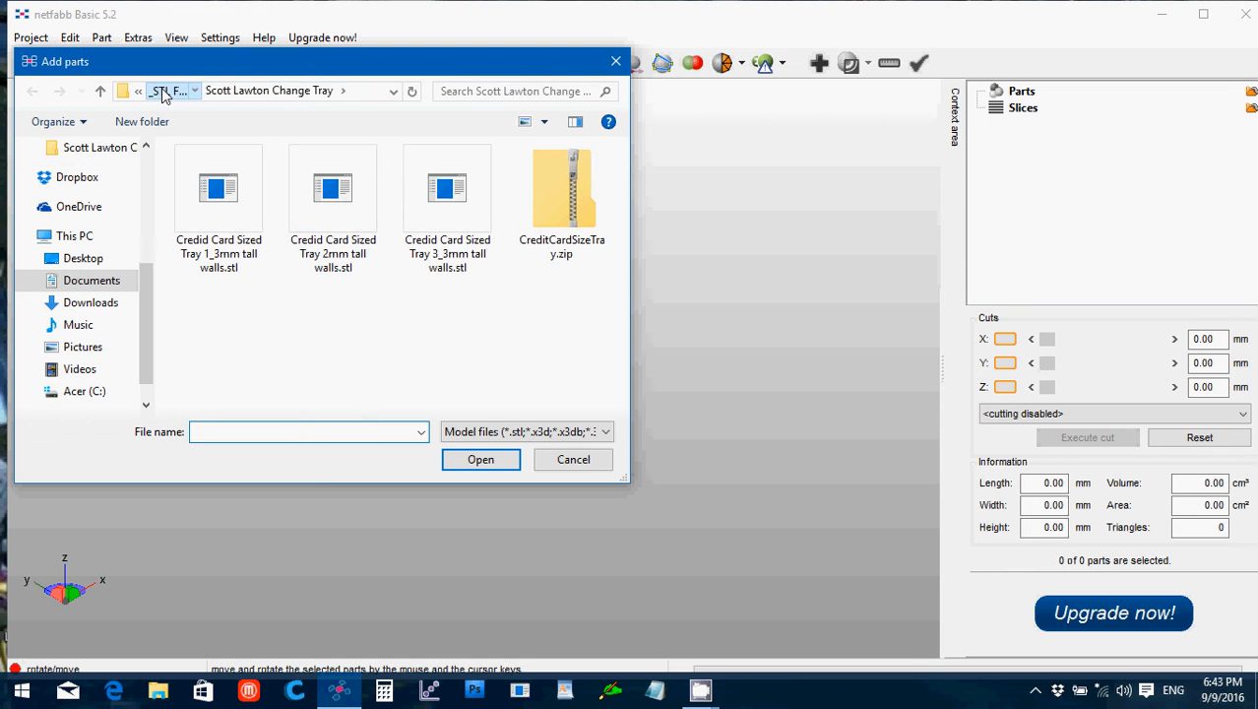
left_click(157, 89)
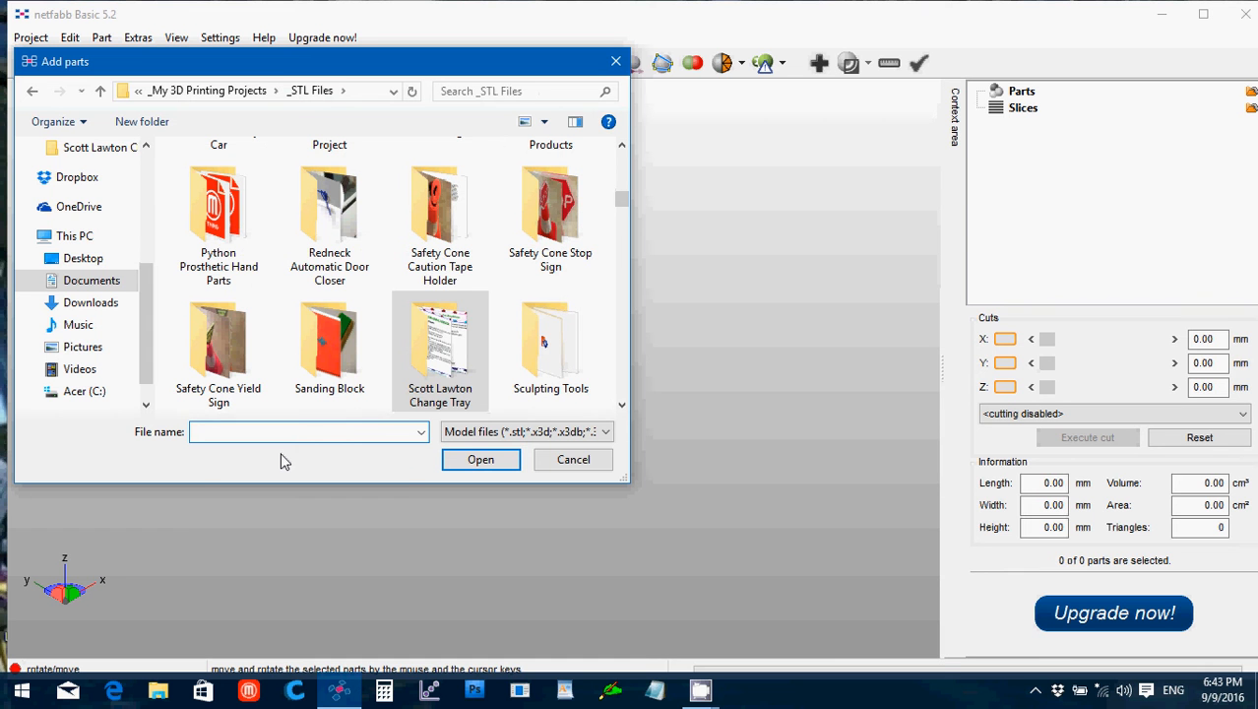
type("Spro")
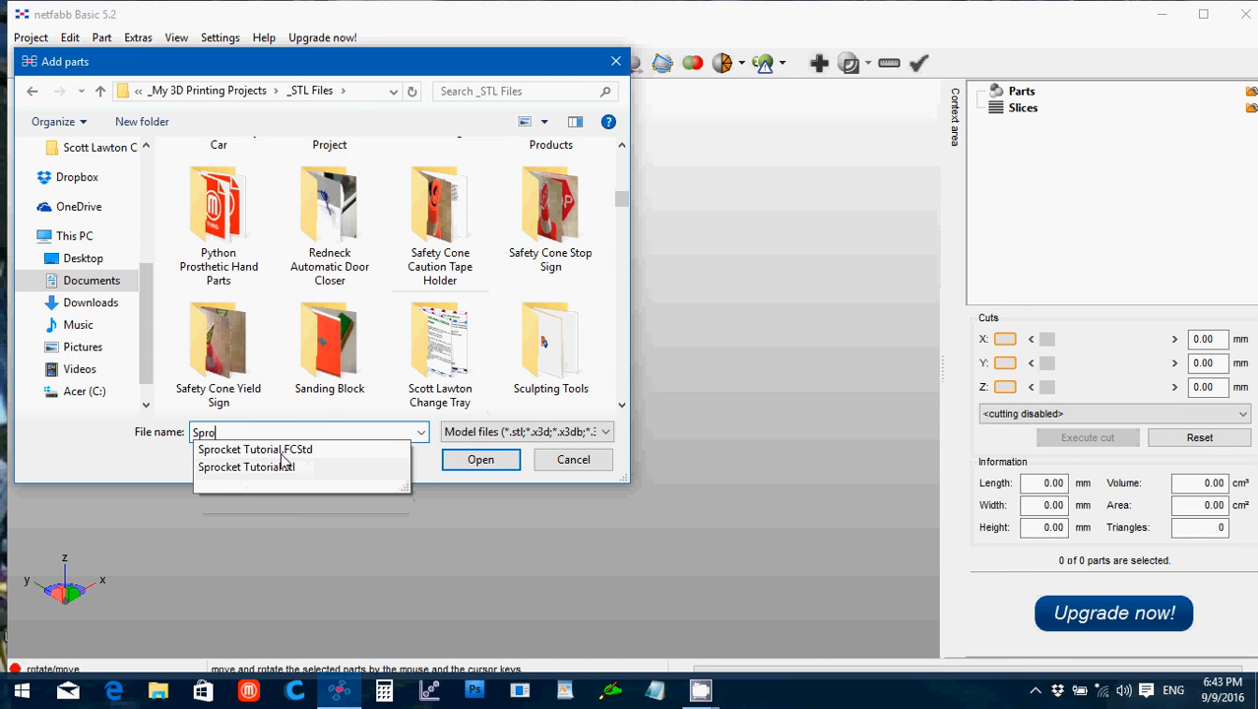
left_click(275, 466)
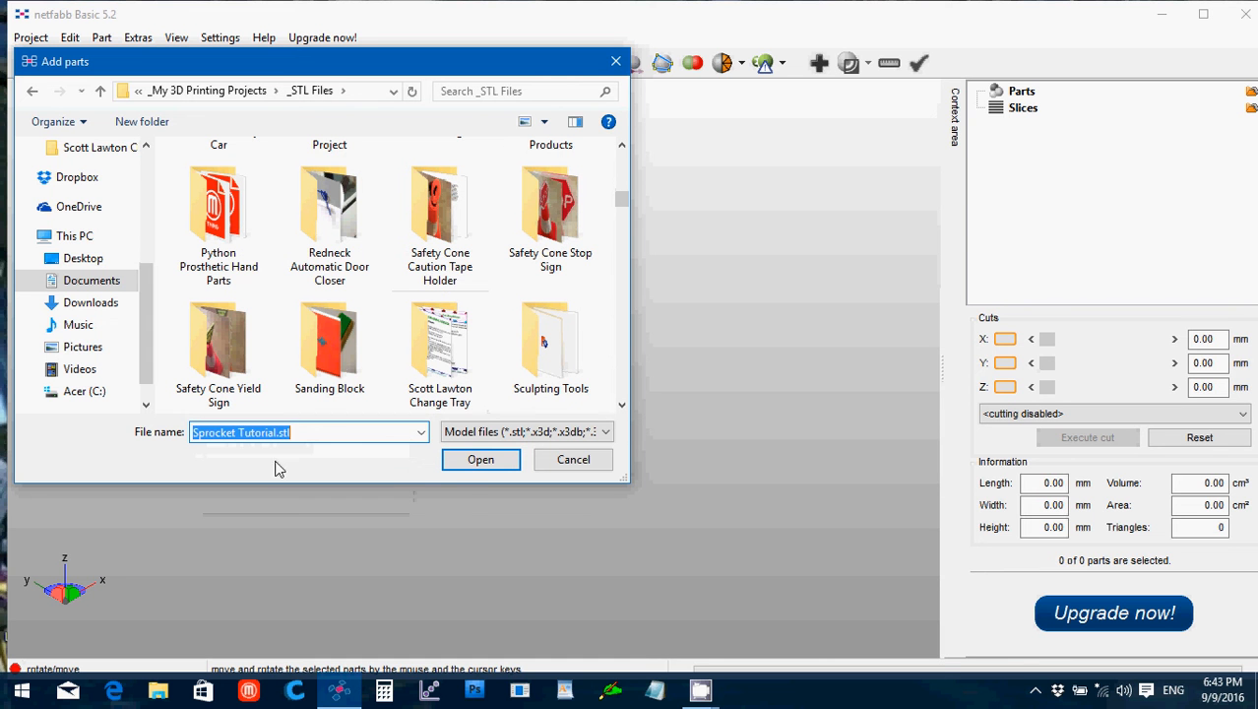
left_click(464, 459)
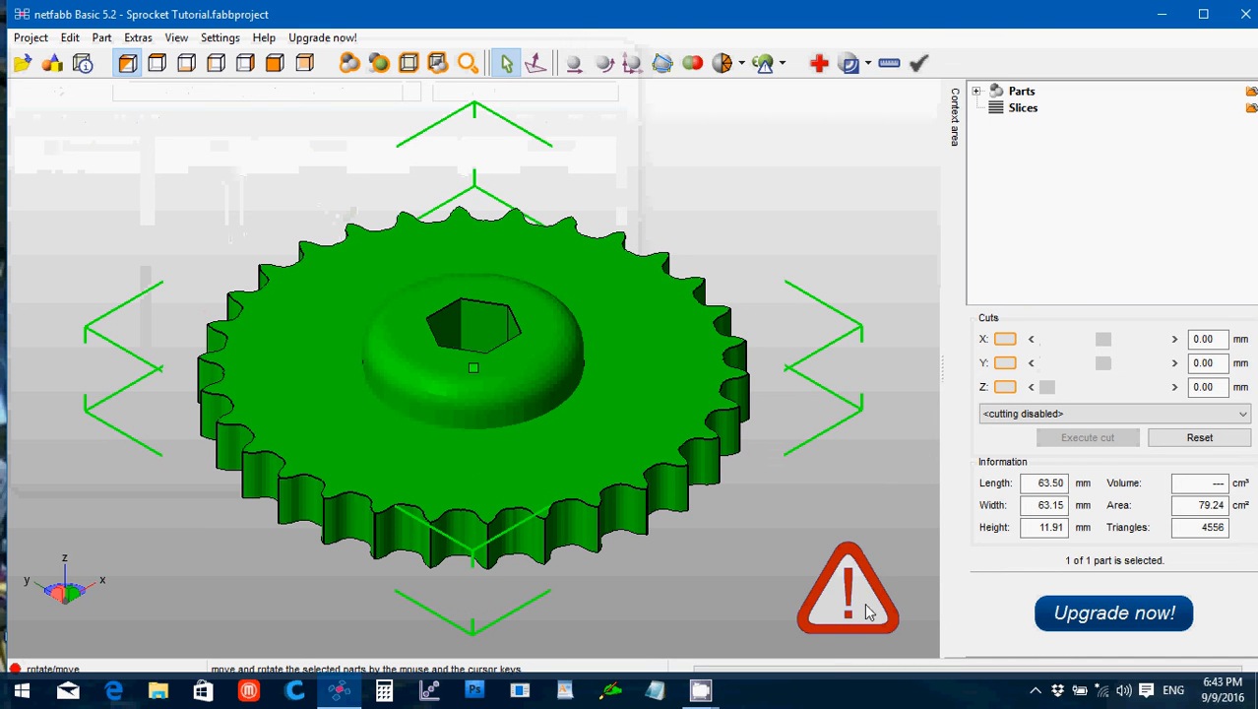
Run the default automatic repair on the sprocket mesh and apply it, removing the old part.
left_click(818, 64)
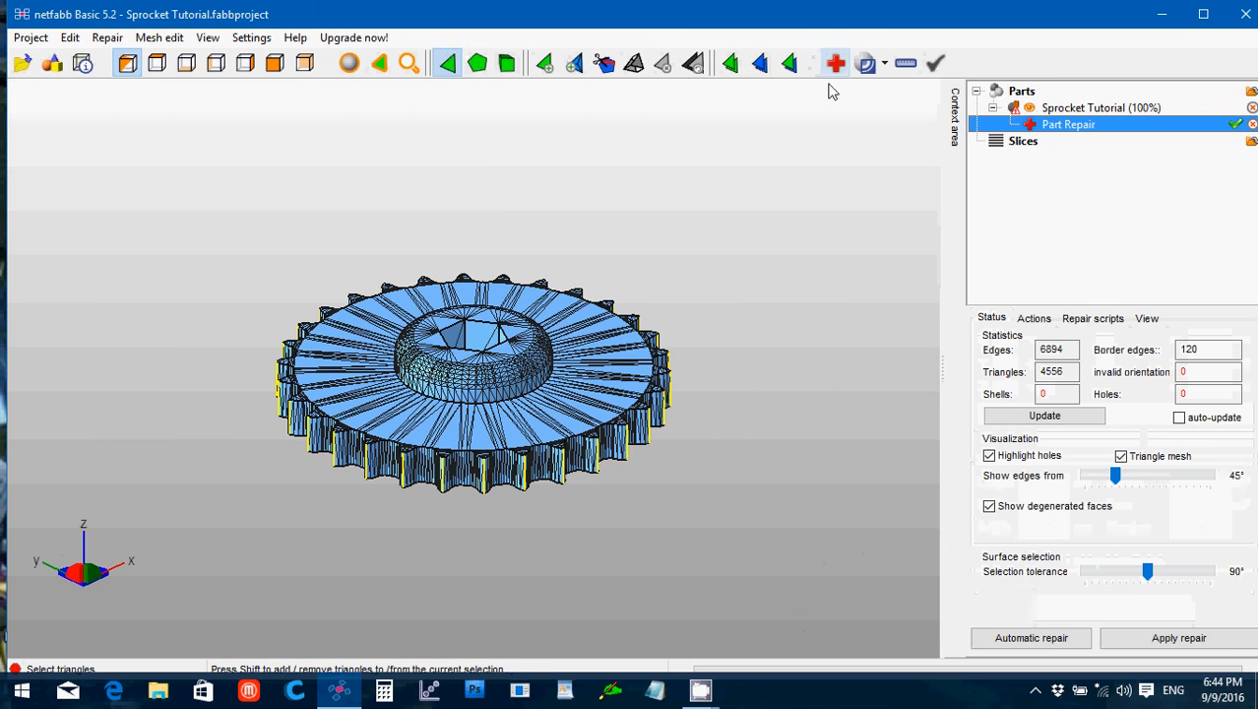
left_click(1033, 639)
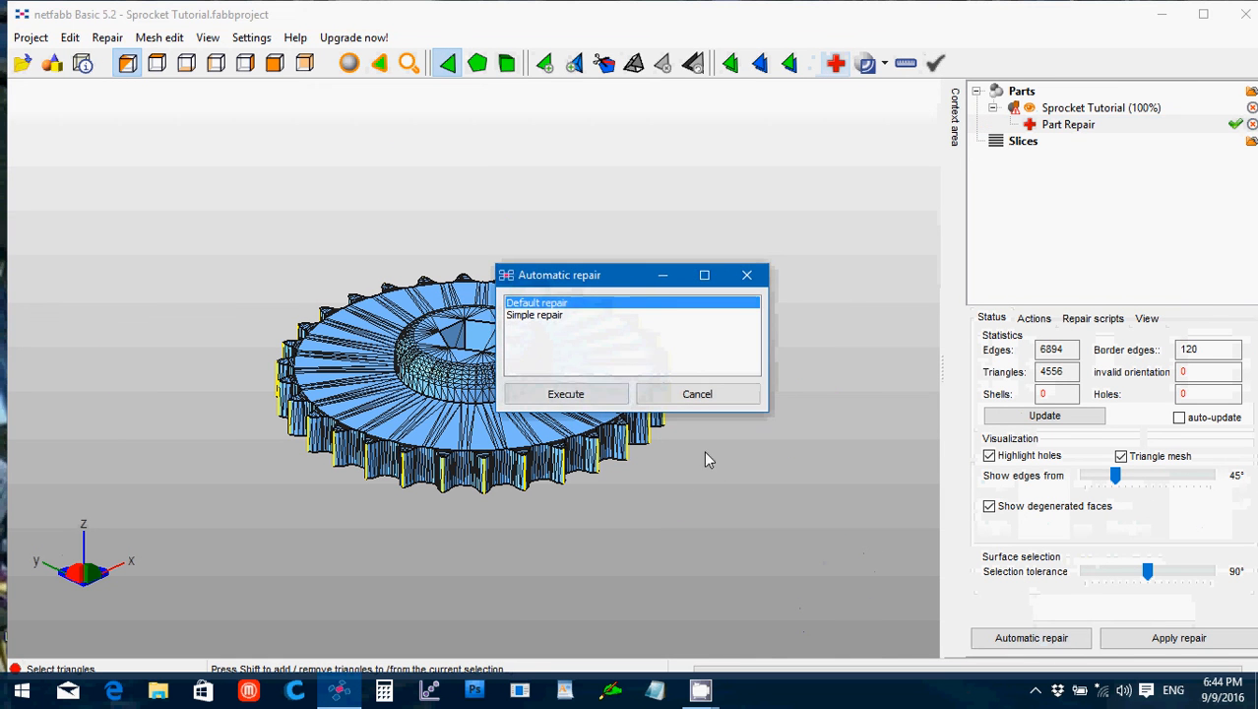
left_click(582, 396)
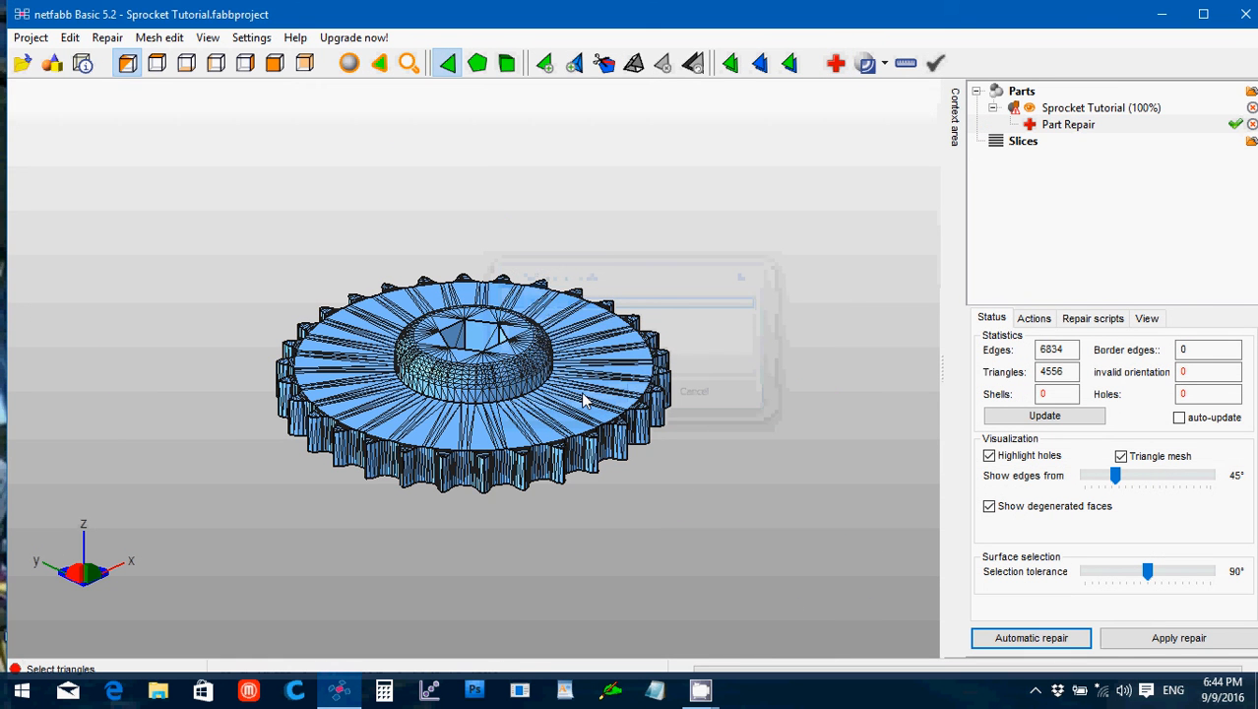
left_click(1131, 639)
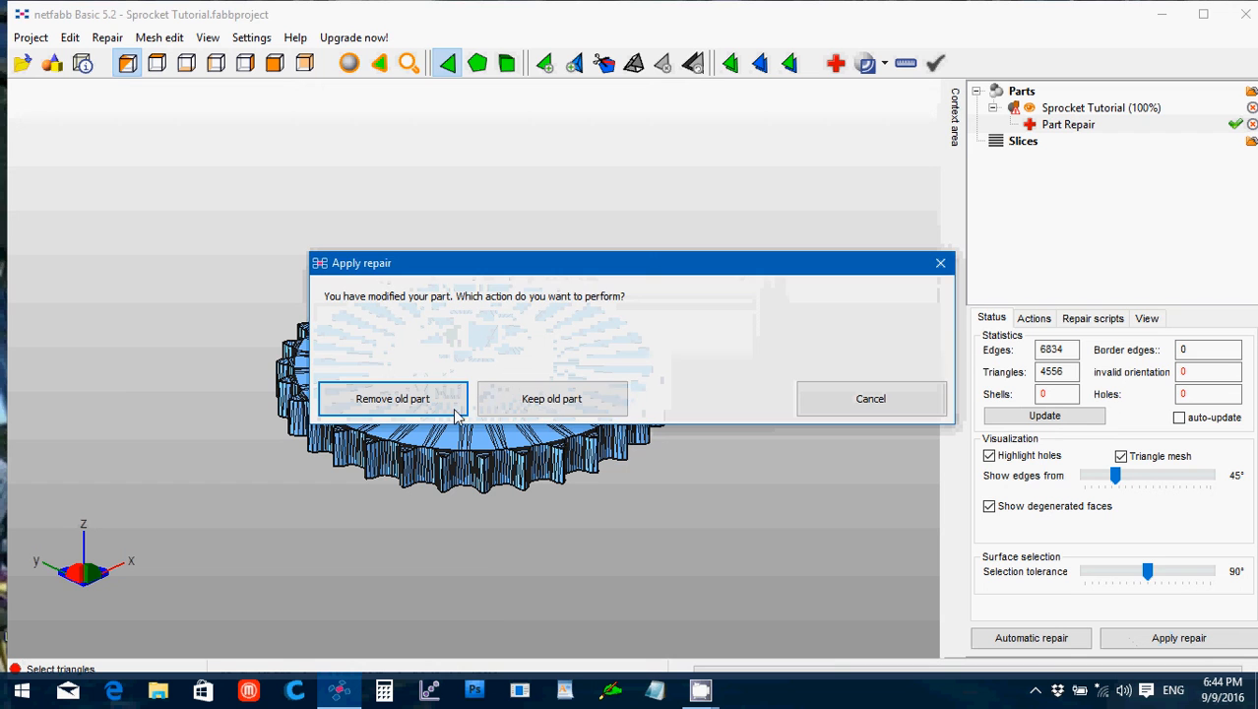
left_click(395, 407)
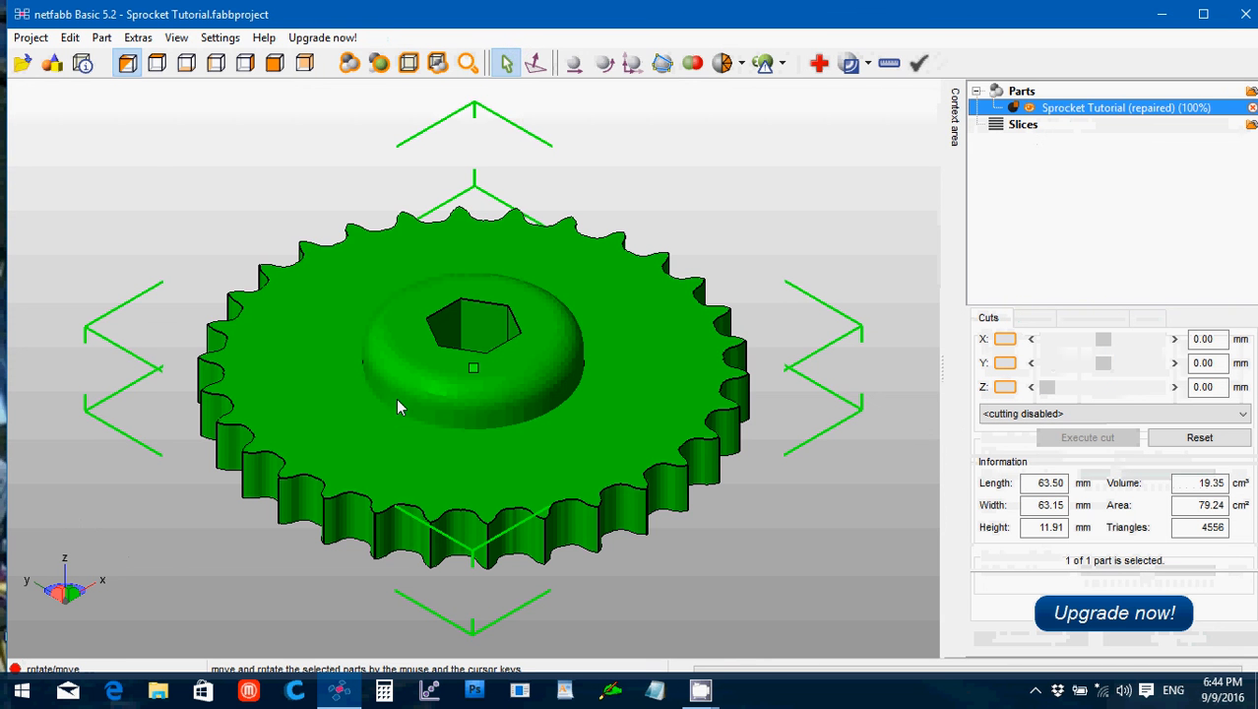
Export the repaired part as the STL file Sprocket Tutorial (repaired).stl, optimizing the mesh with a 0.0020 mm tolerance.
left_click(102, 35)
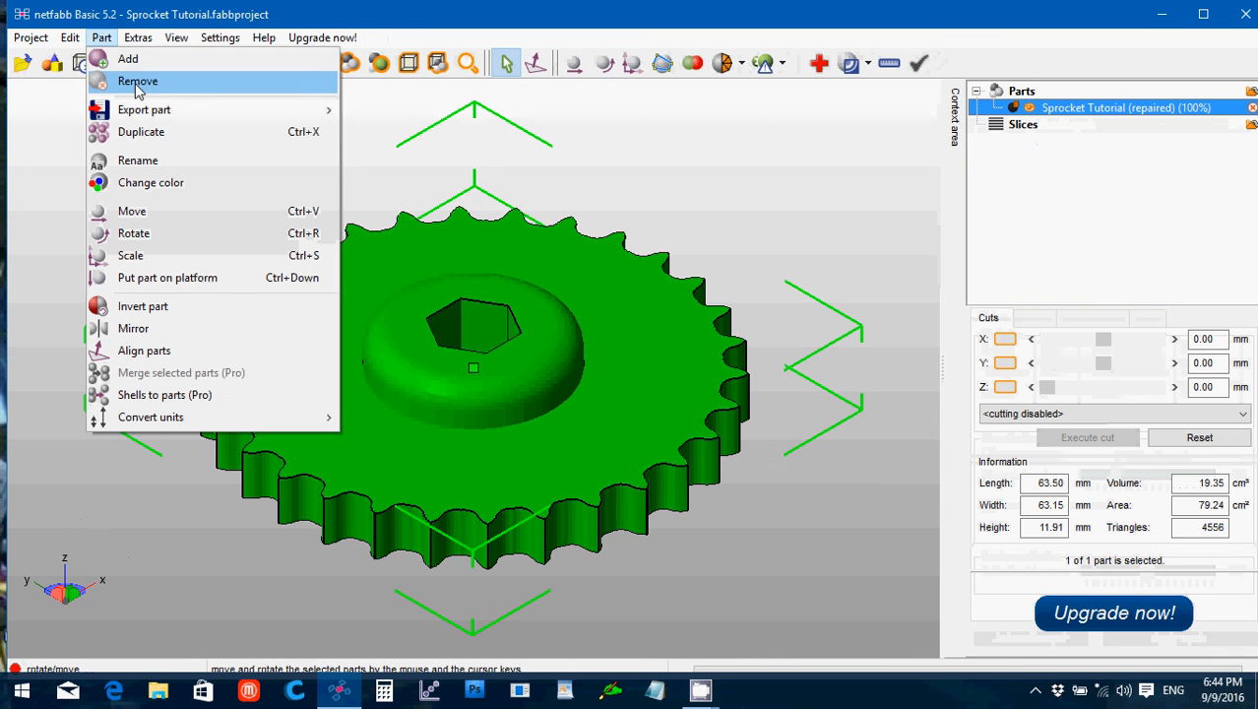
mouse_move(319, 107)
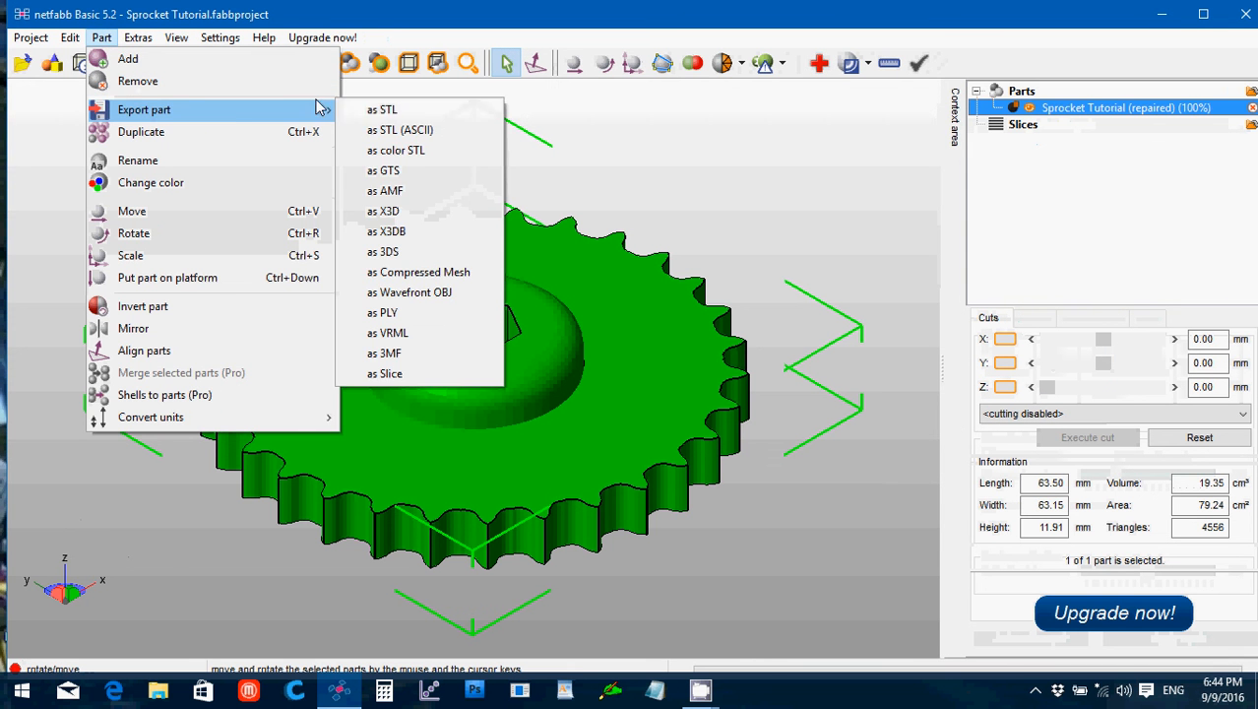
left_click(430, 110)
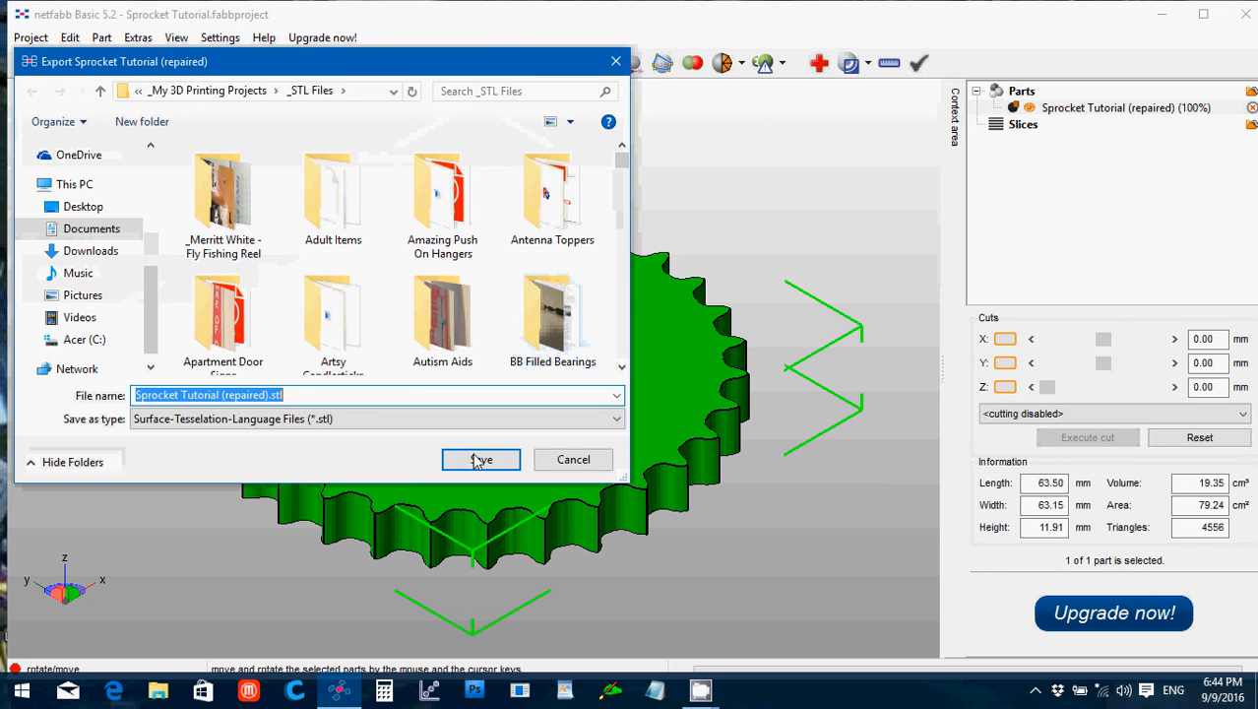
left_click(478, 455)
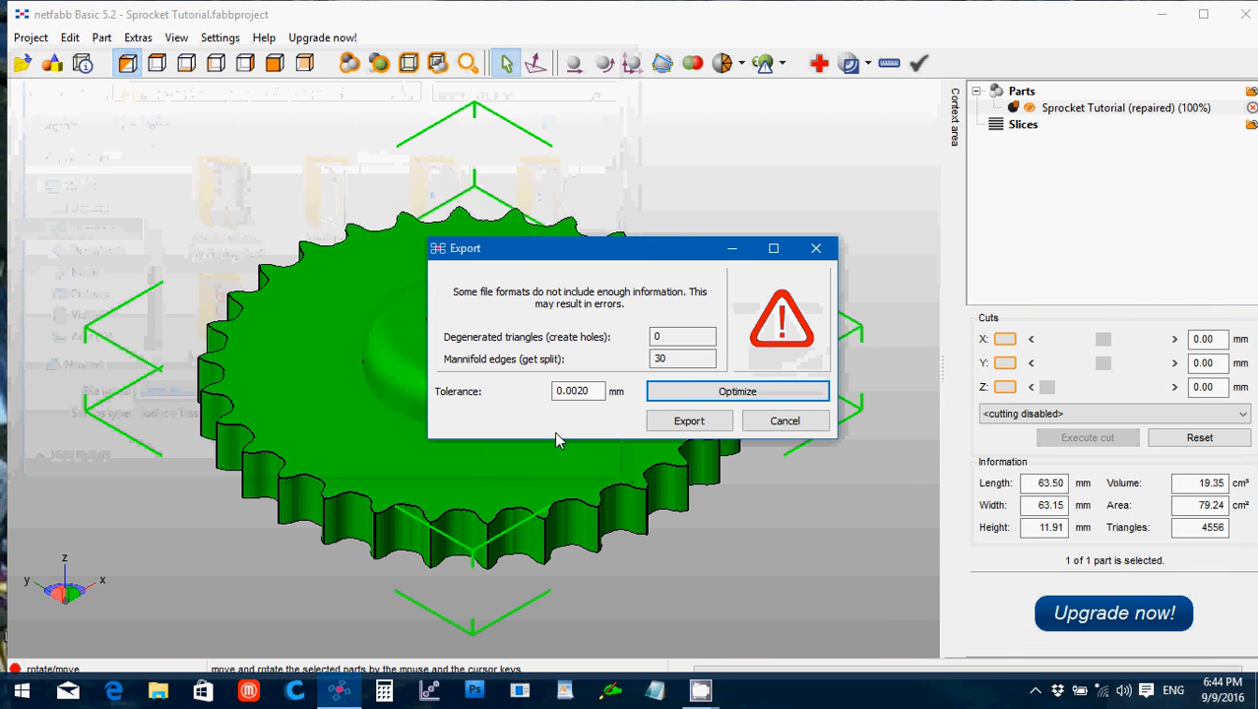
left_click(692, 392)
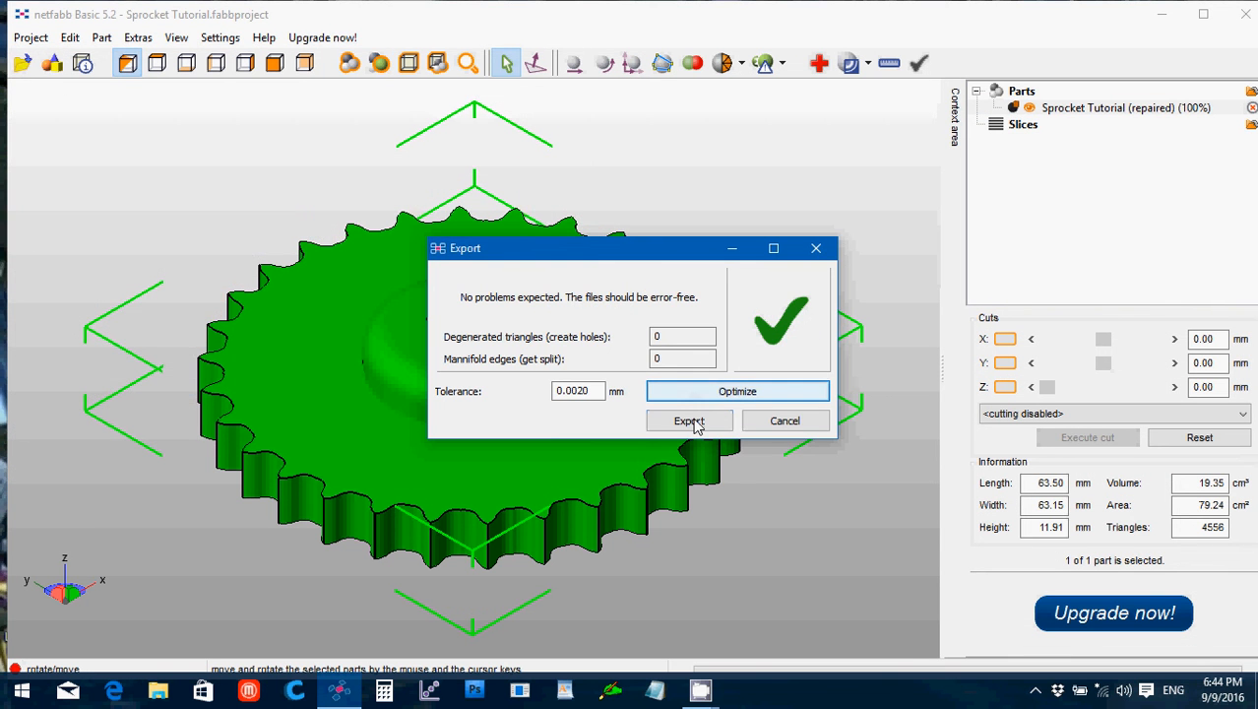
left_click(694, 423)
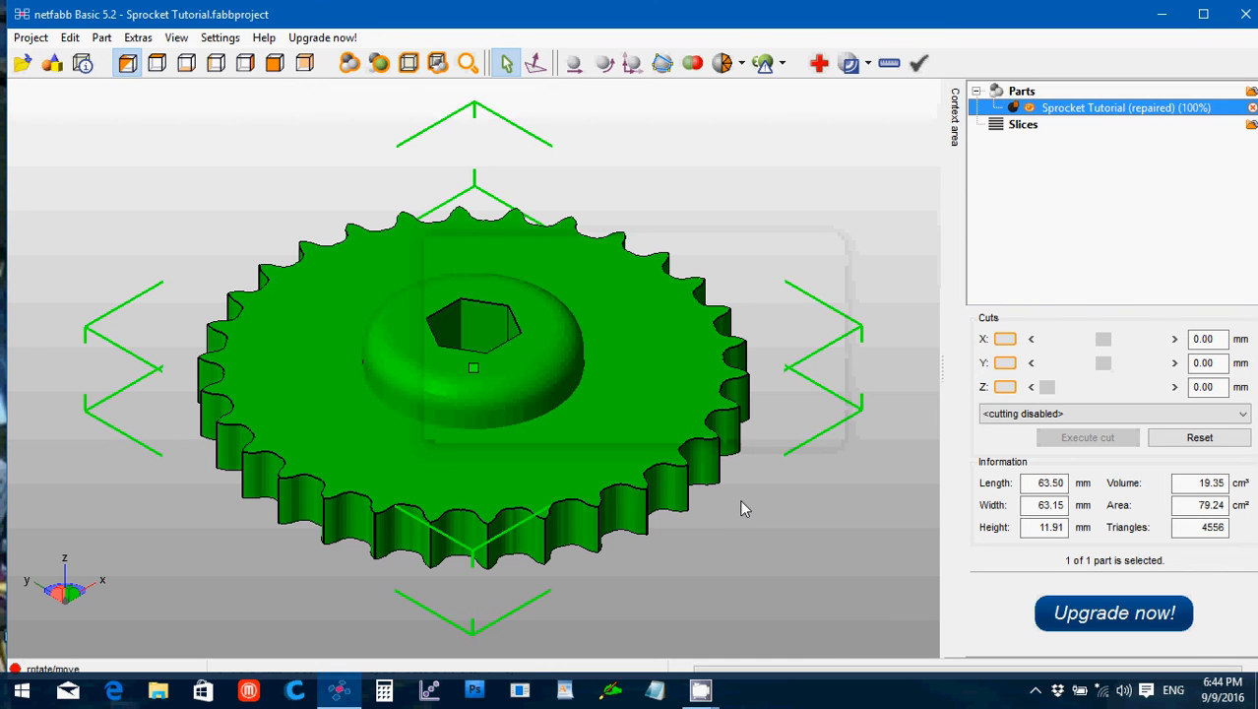